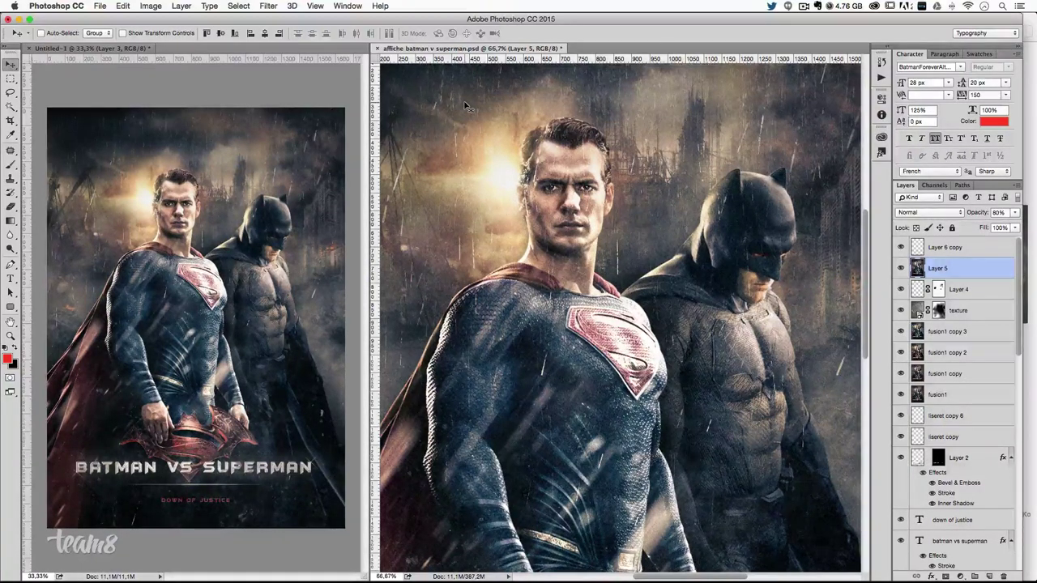
- Switch from the poster to the Finder window showing the tuto-superman-batman folder
key("super+Tab")
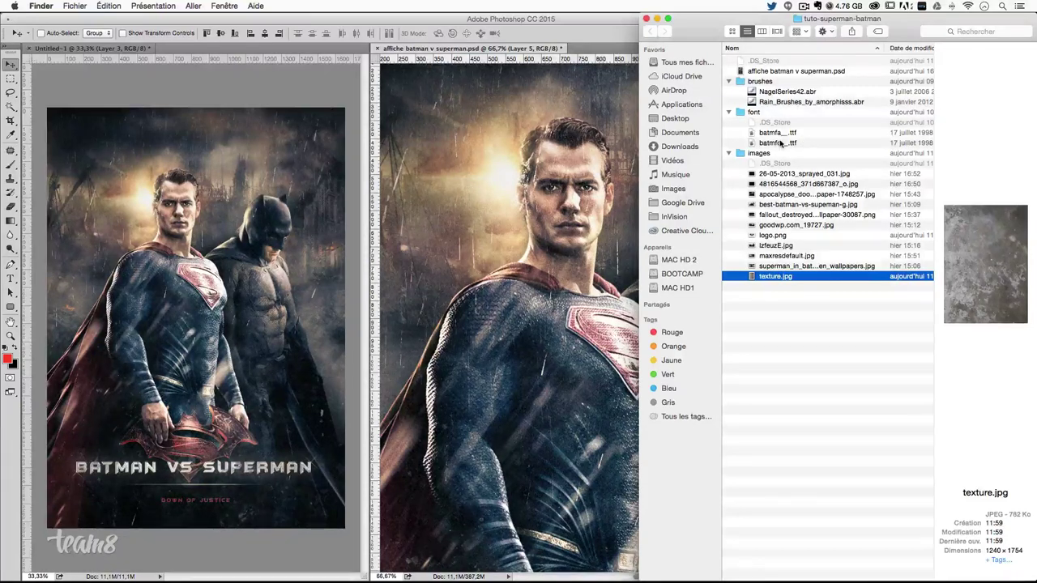
- Preview the sprayed, texture.jpg, goodwp.com_19727 and apocalypse images, then return to the Photoshop poster
left_click(776, 175)
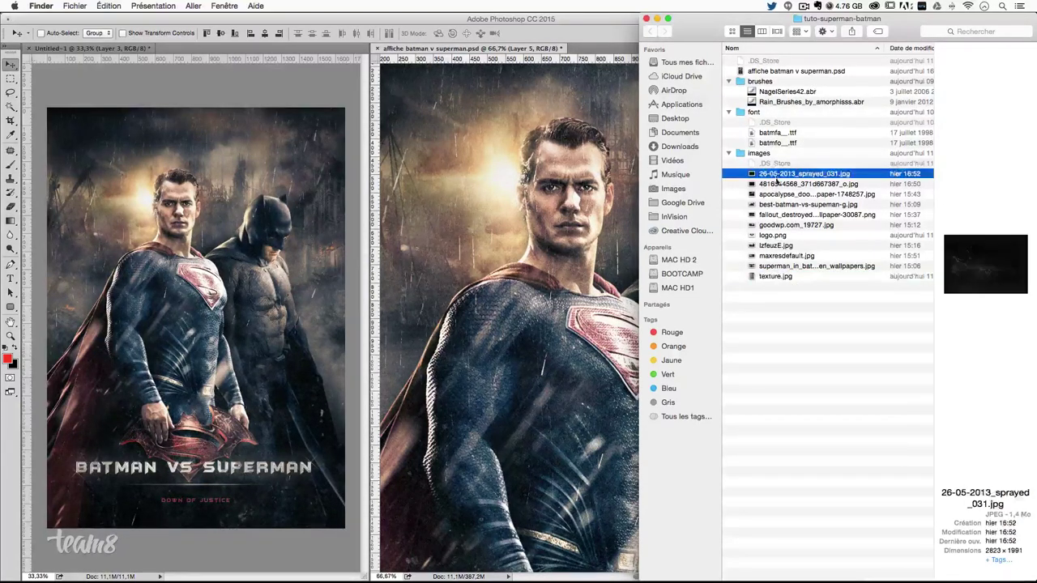
left_click(775, 195)
left_click(764, 276)
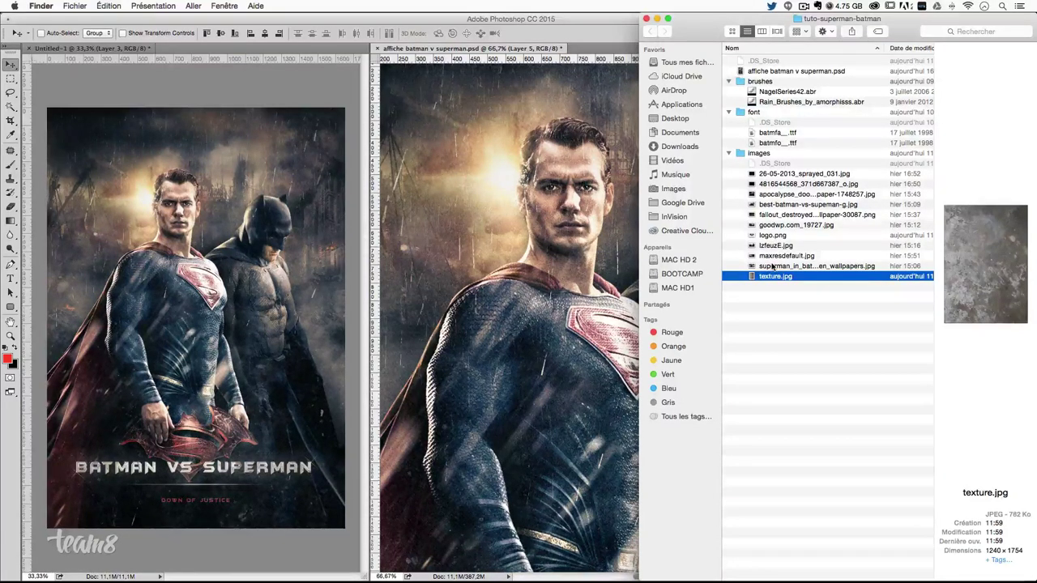
left_click(773, 255)
left_click(773, 235)
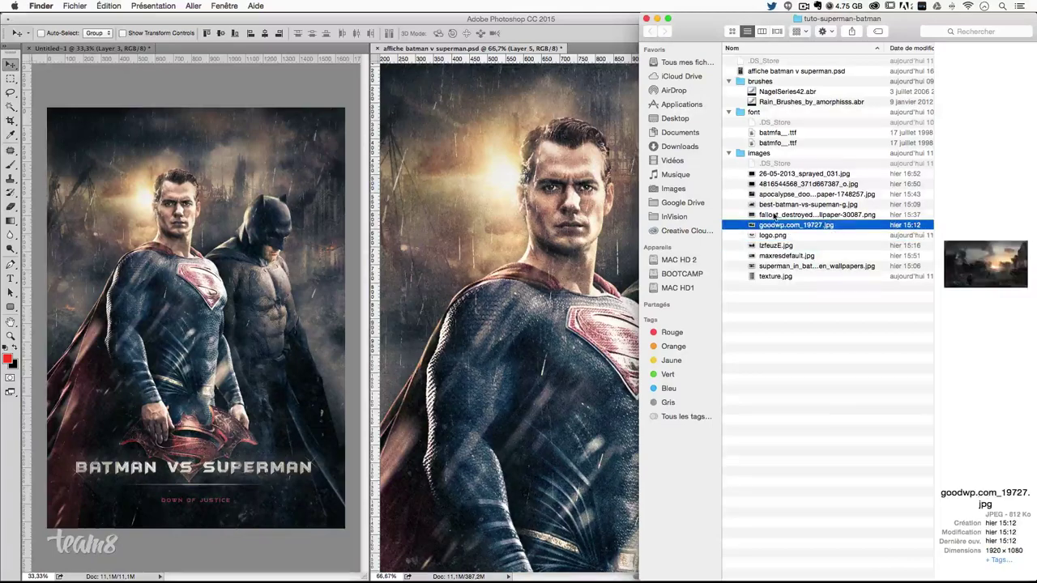
left_click(774, 215)
left_click(774, 194)
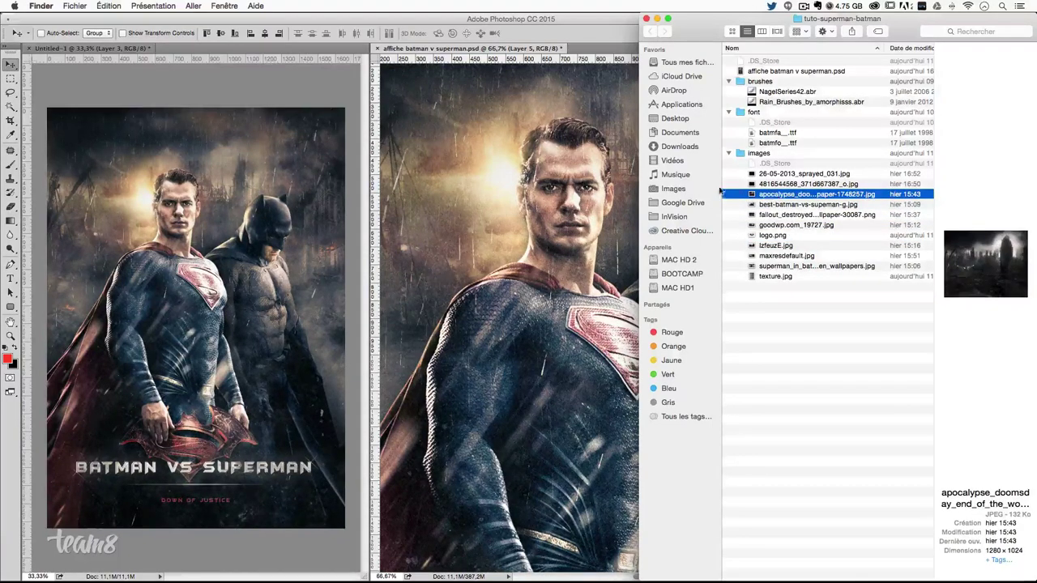
left_click(593, 39)
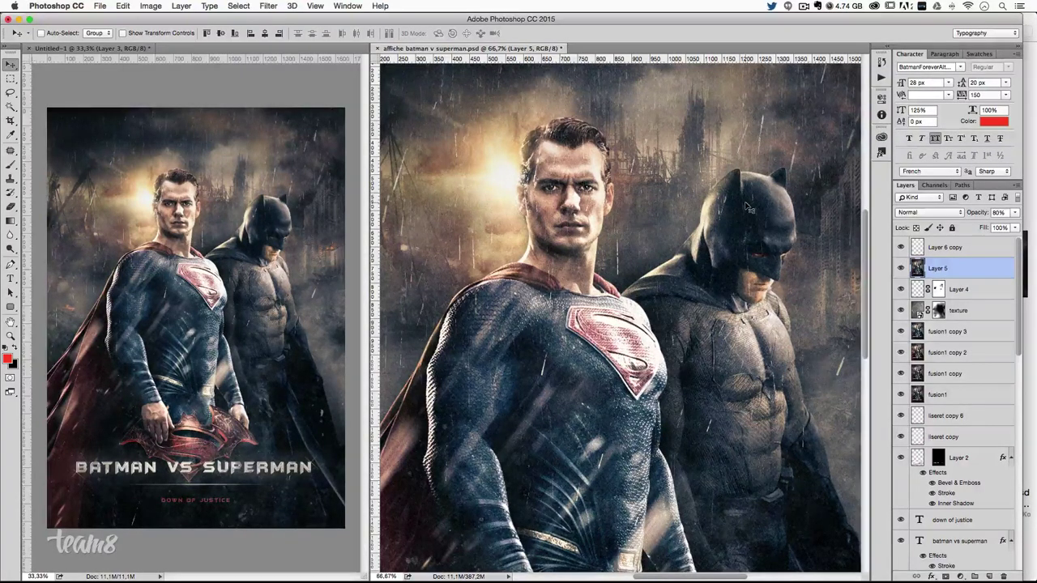
- Hide Photoshop, expand brushes, font and images, and open the startup disk in a window beside them
key("super+h")
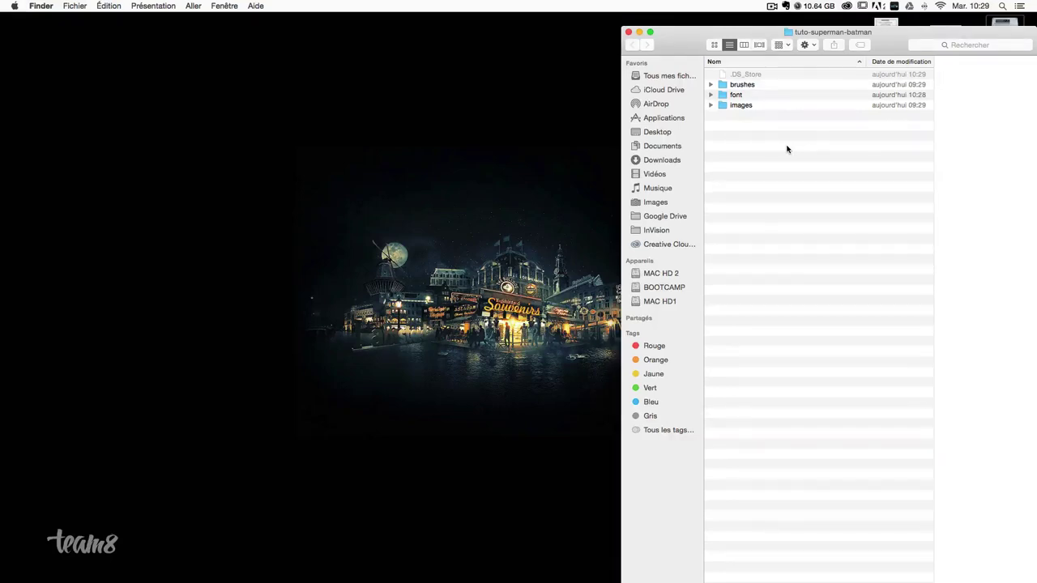
left_click(710, 85)
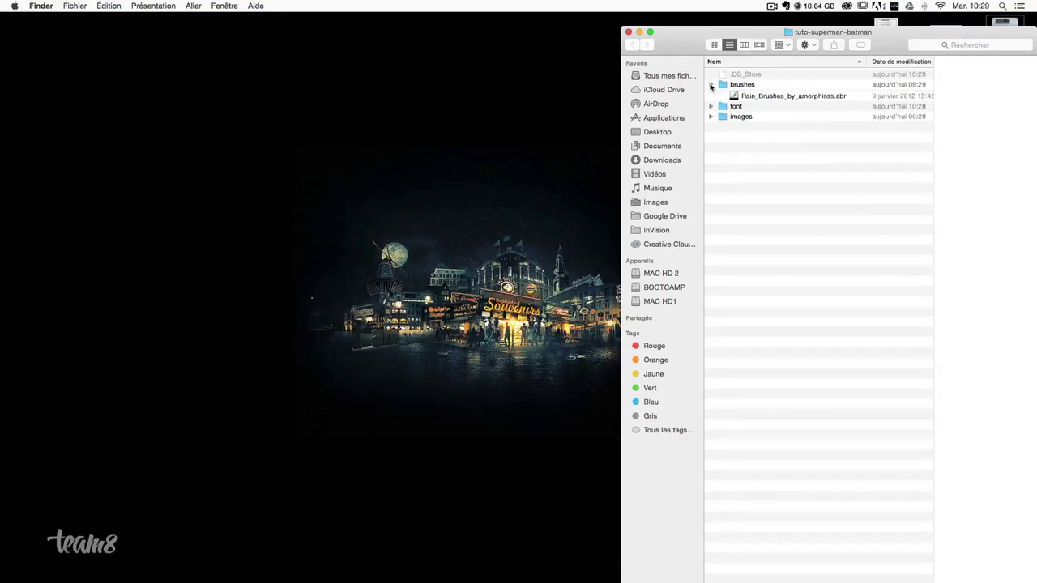
left_click(711, 116)
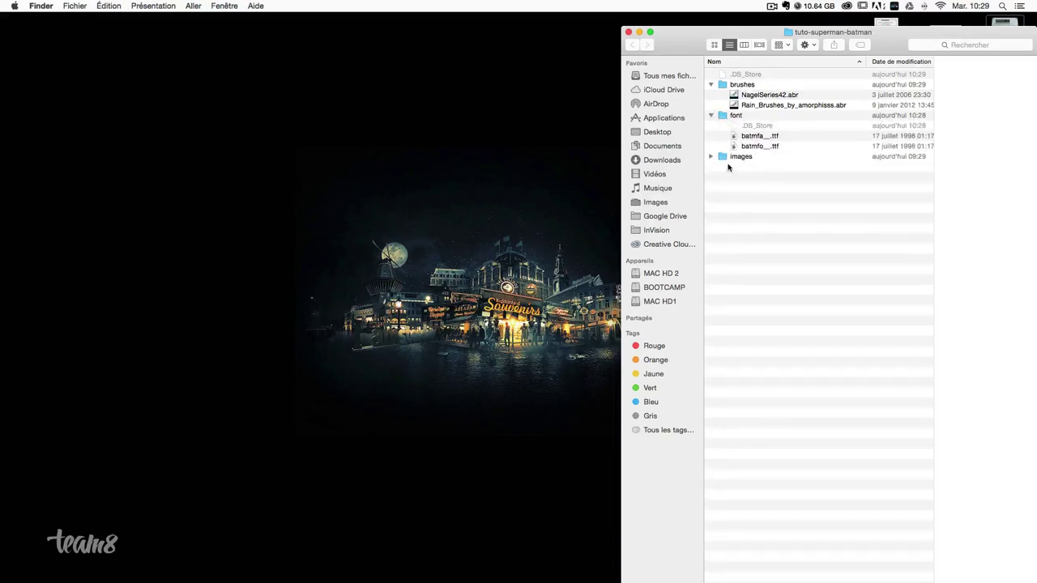
left_click(710, 156)
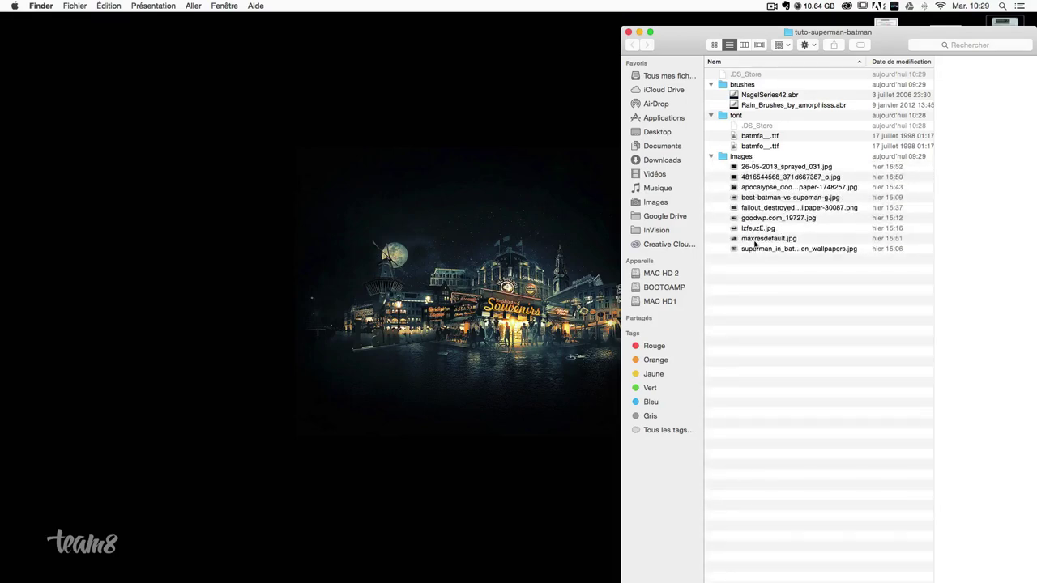
double_click(1005, 22)
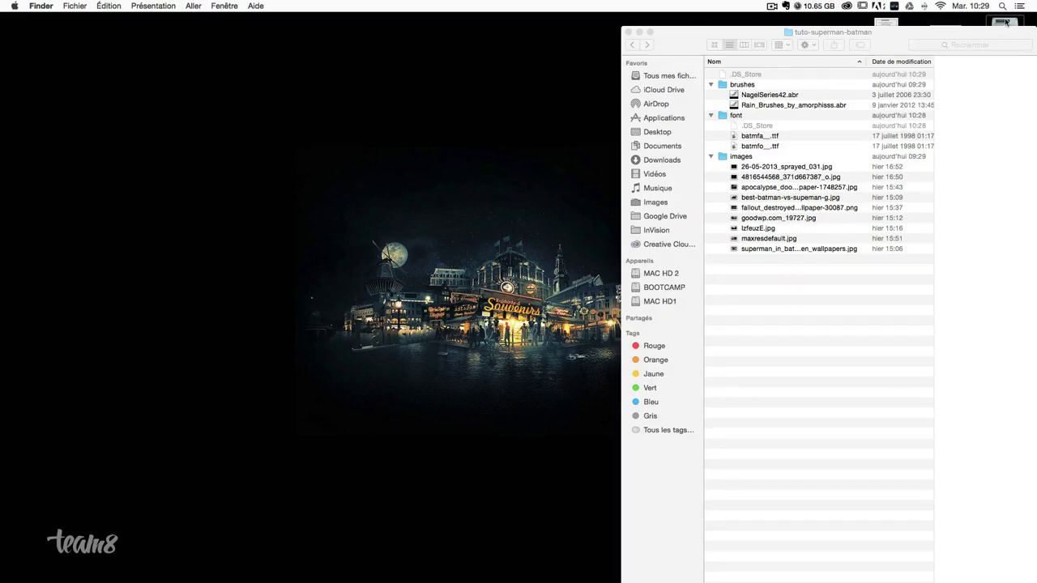
mouse_move(816, 29)
left_mouse_down()
mouse_move(725, 71)
mouse_move(498, 91)
left_mouse_up()
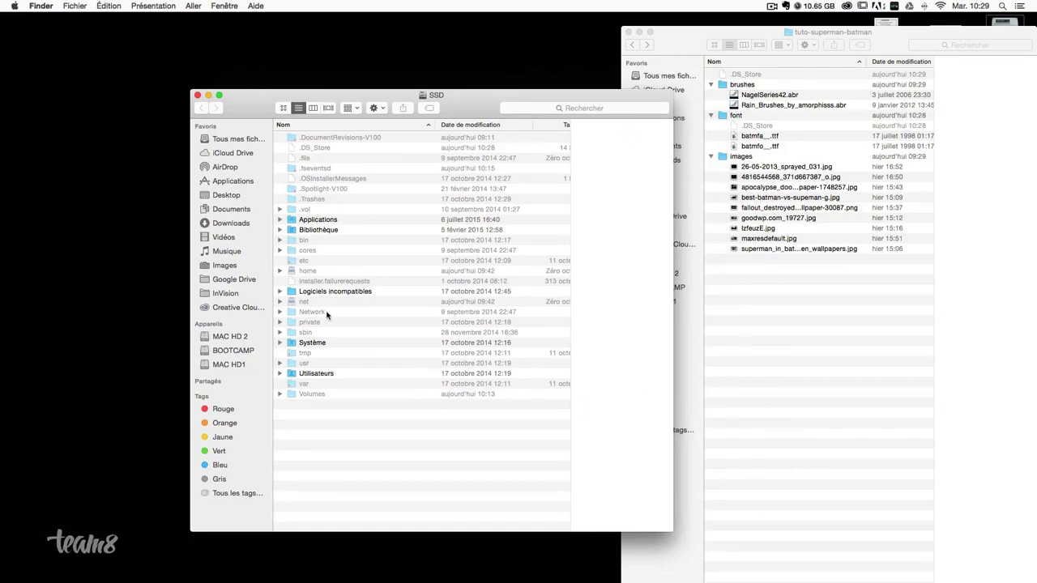
- Copy the two Batman .ttf fonts into SSD > Bibliothèque > Fonts, then close that window
double_click(308, 230)
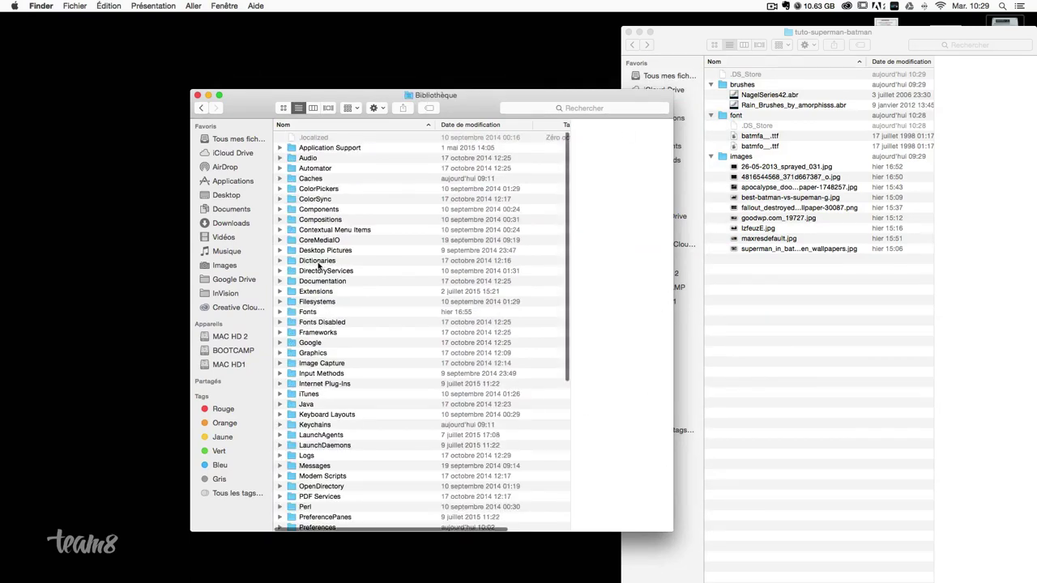
double_click(308, 314)
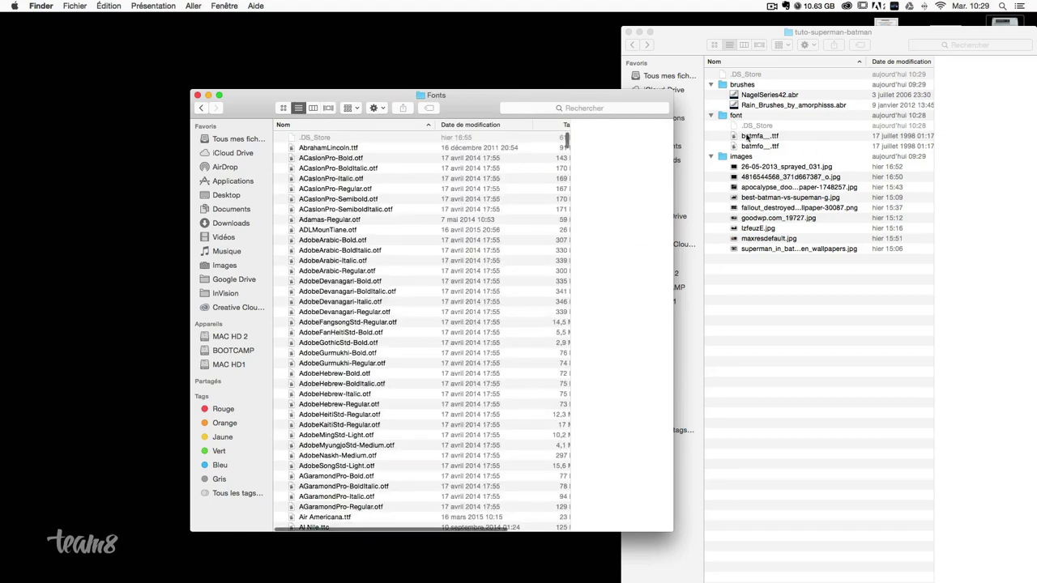
left_click(747, 137)
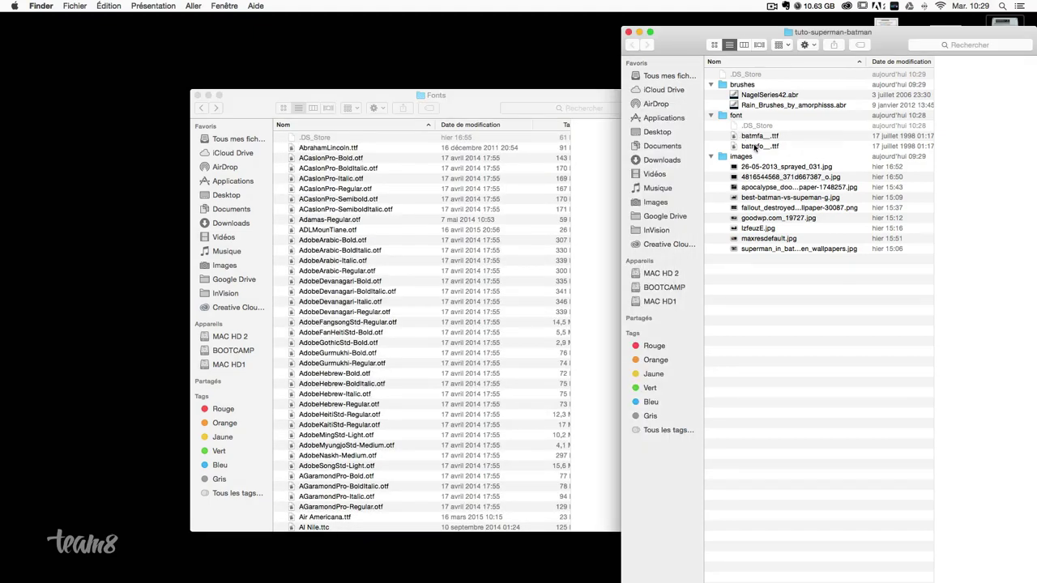
left_click_drag(754, 136, 856, 179)
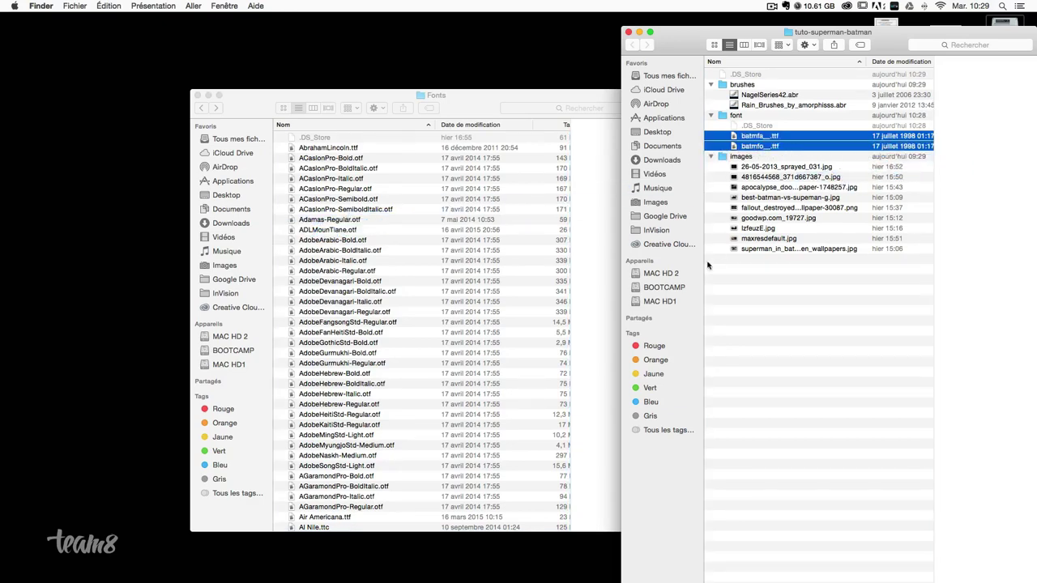
left_click(197, 95)
left_click(781, 346)
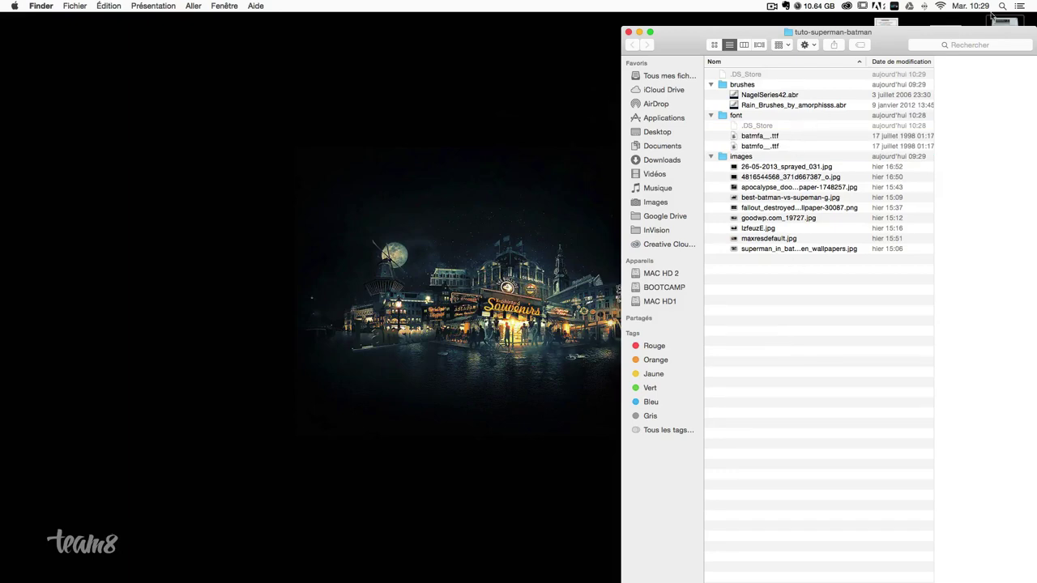
- Copy NagelSeries42.abr and Rain_Brushes_by_amorphisss.abr into Adobe Photoshop CC 2015 > Presets > Brushes, then close it
double_click(1005, 22)
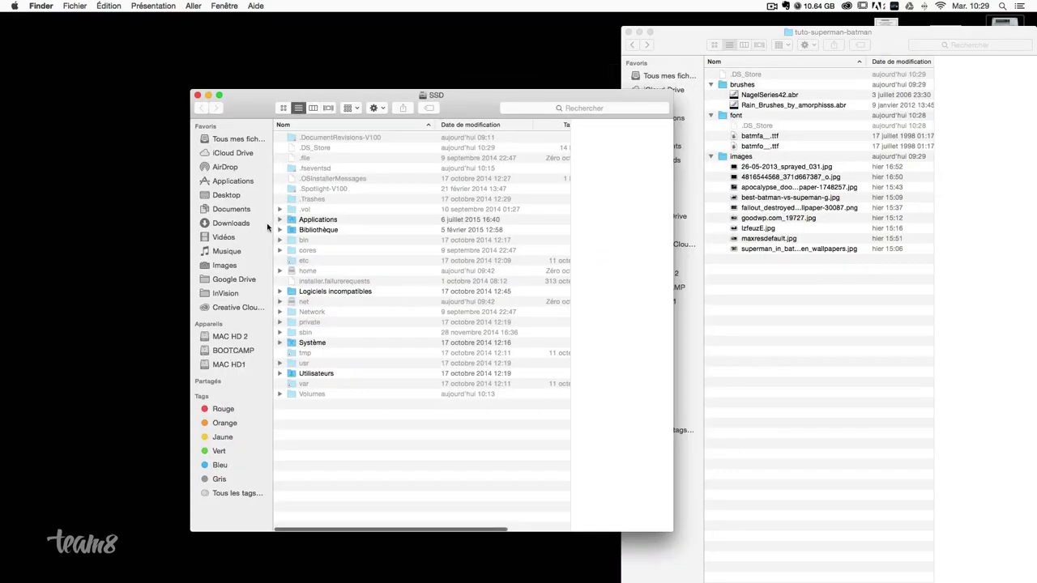
double_click(334, 224)
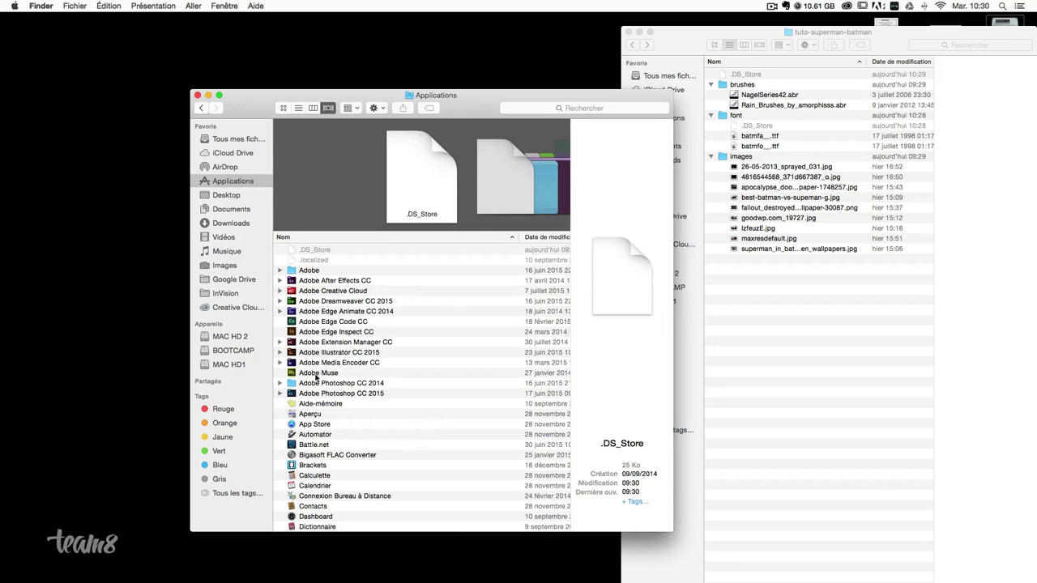
double_click(321, 394)
double_click(314, 342)
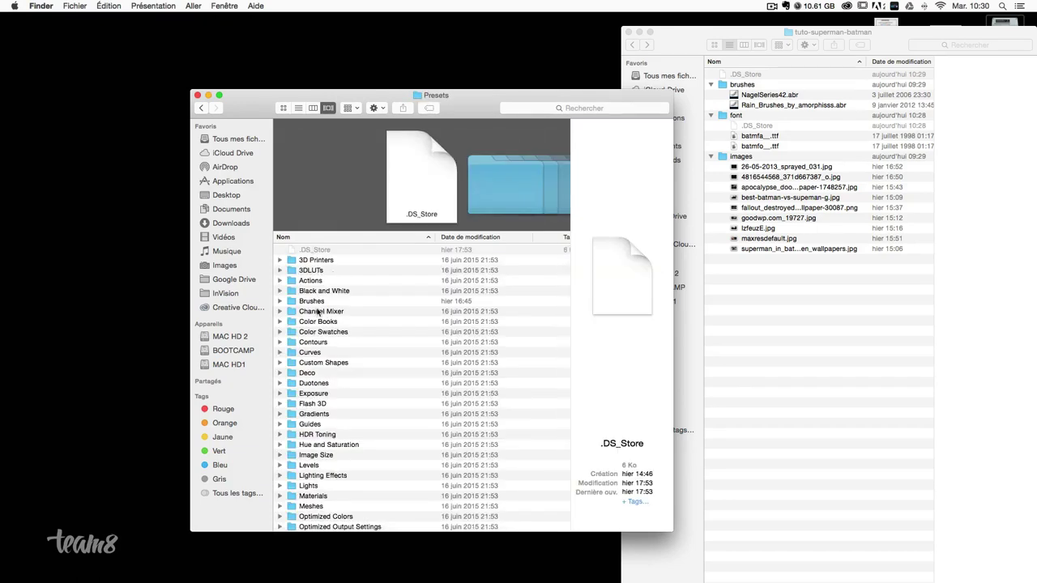
double_click(318, 301)
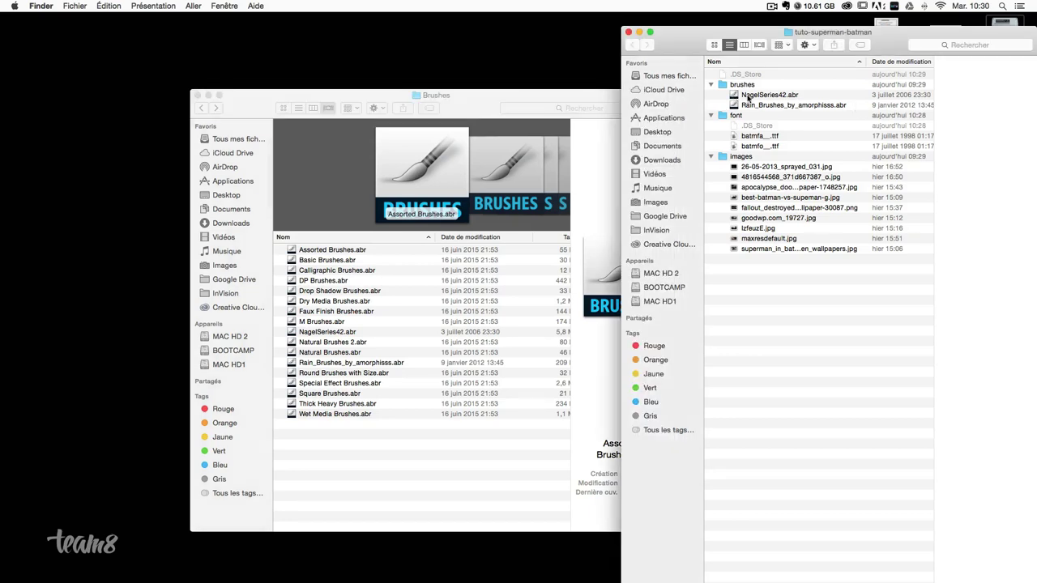
left_click(765, 95)
left_click_drag(763, 98, 778, 101)
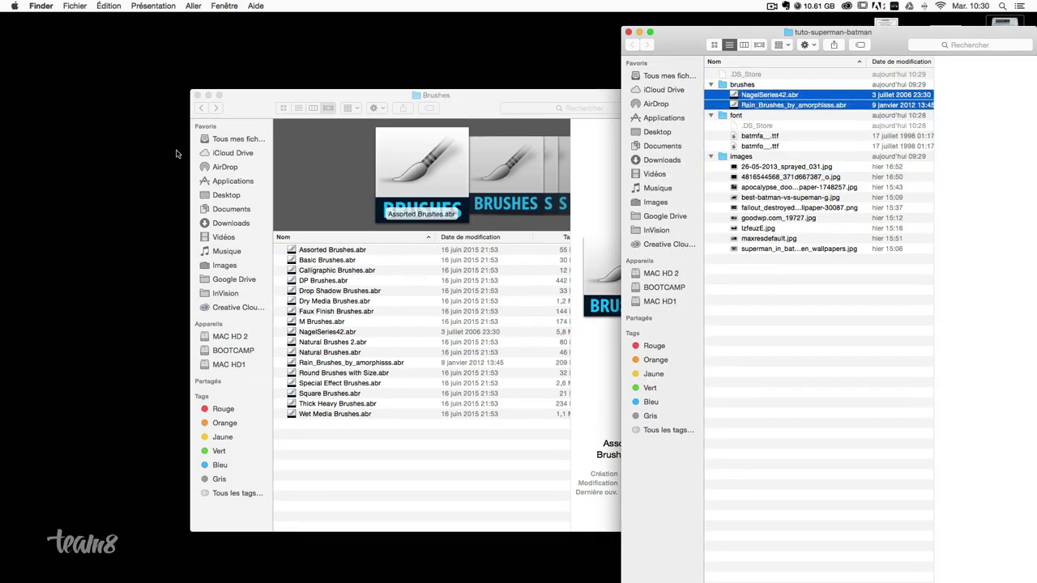
left_click(197, 96)
left_click(838, 392)
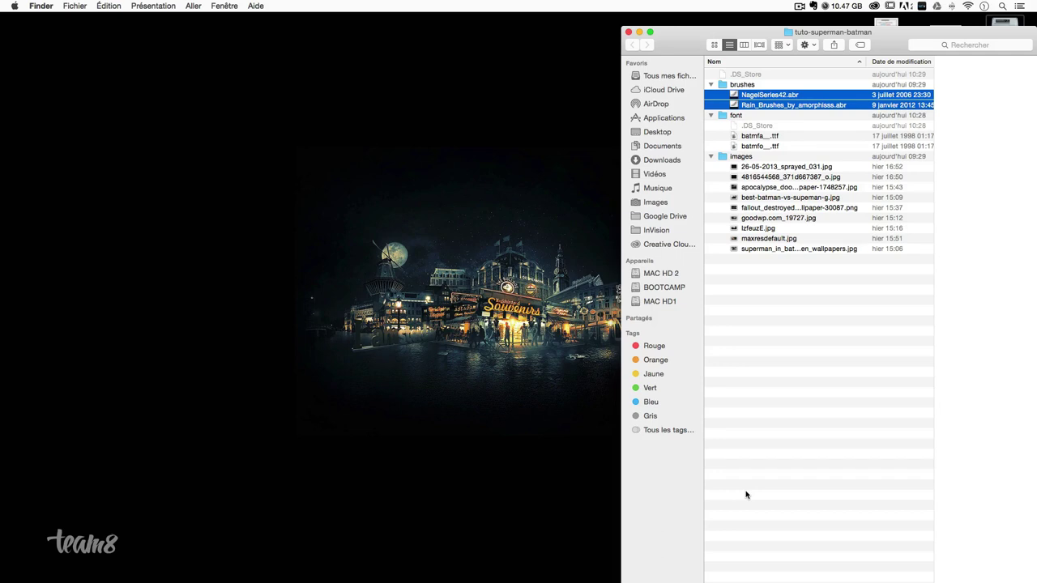
mouse_move(534, 535)
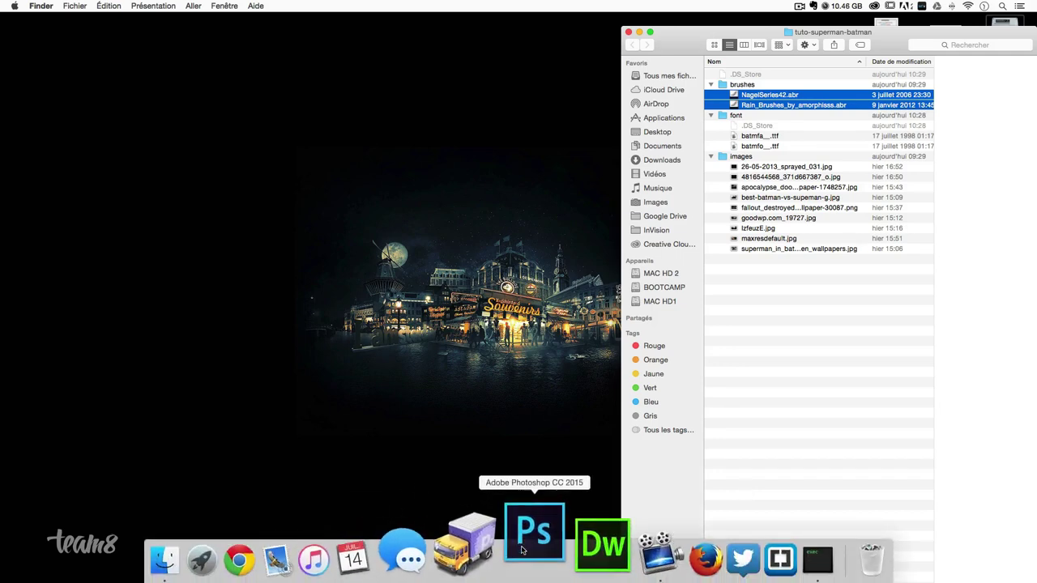
- Launch Photoshop CC 2015 from the Dock and close the Welcome screen
left_click(523, 550)
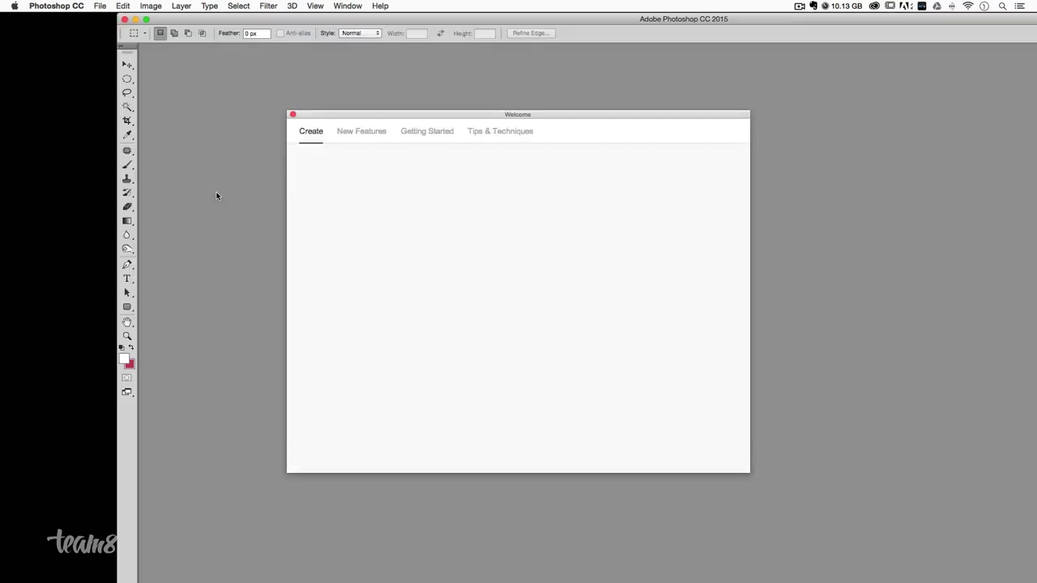
left_click(293, 114)
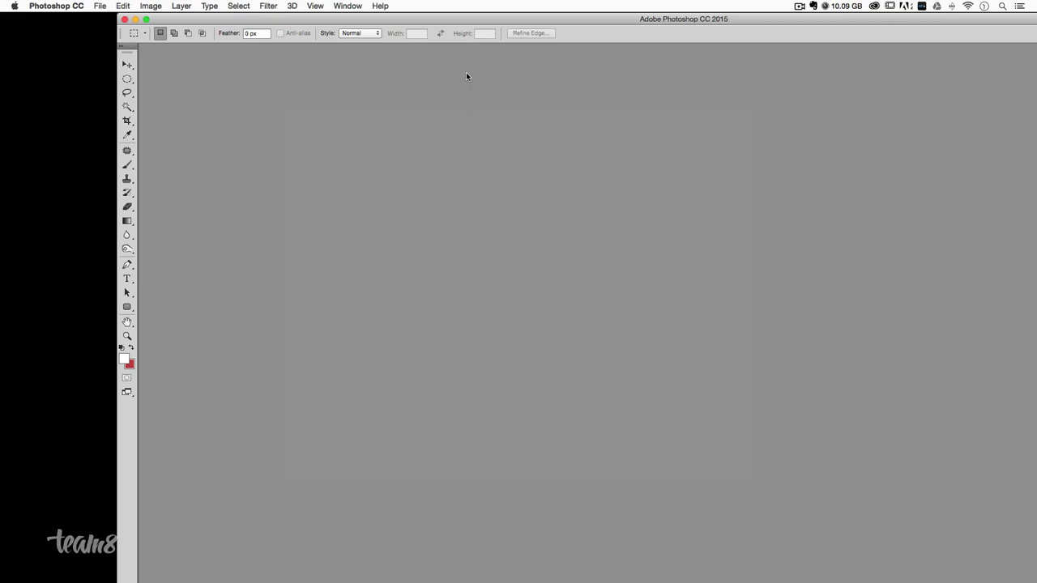
- Start a new document named 'affiche batman v superman' from the International Paper preset at 200 ppi
key("ctrl+n")
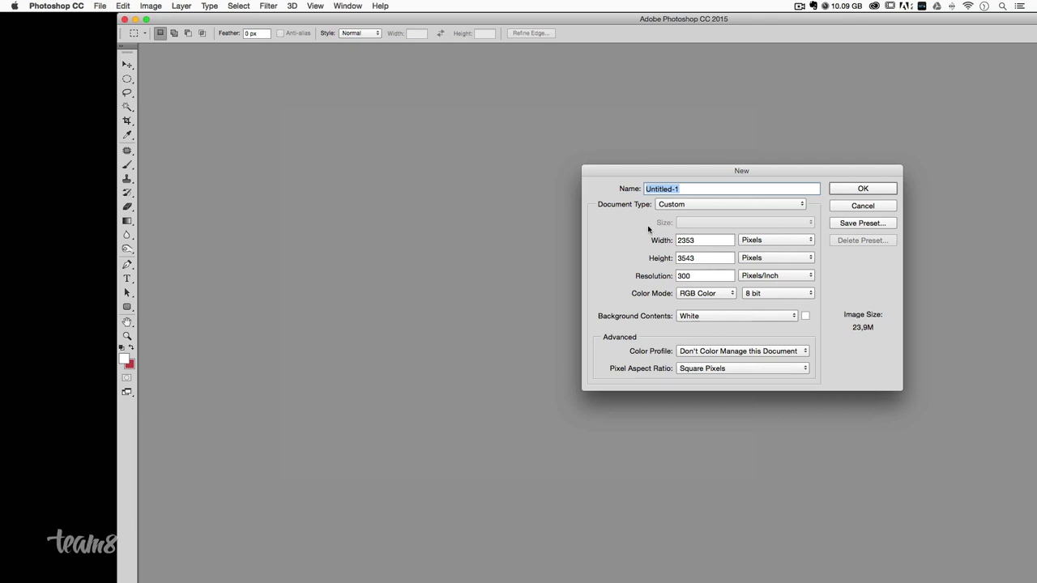
left_click(722, 239)
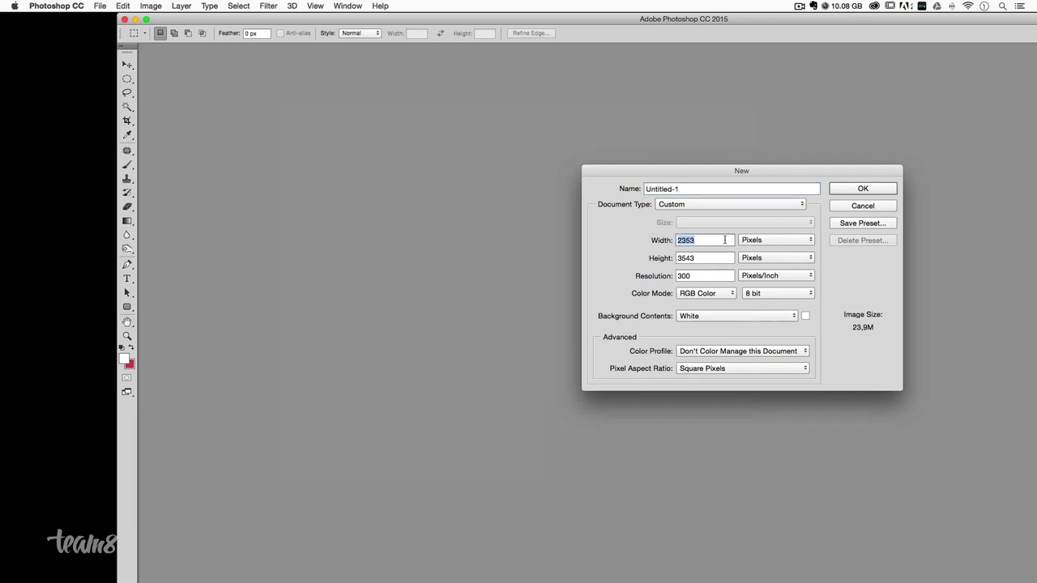
left_click(709, 208)
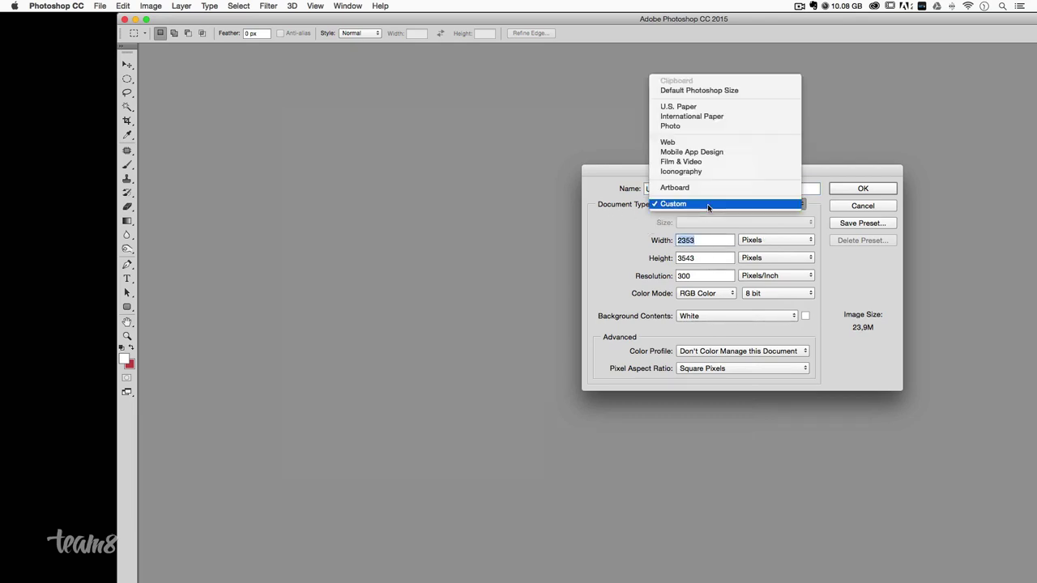
left_click(700, 120)
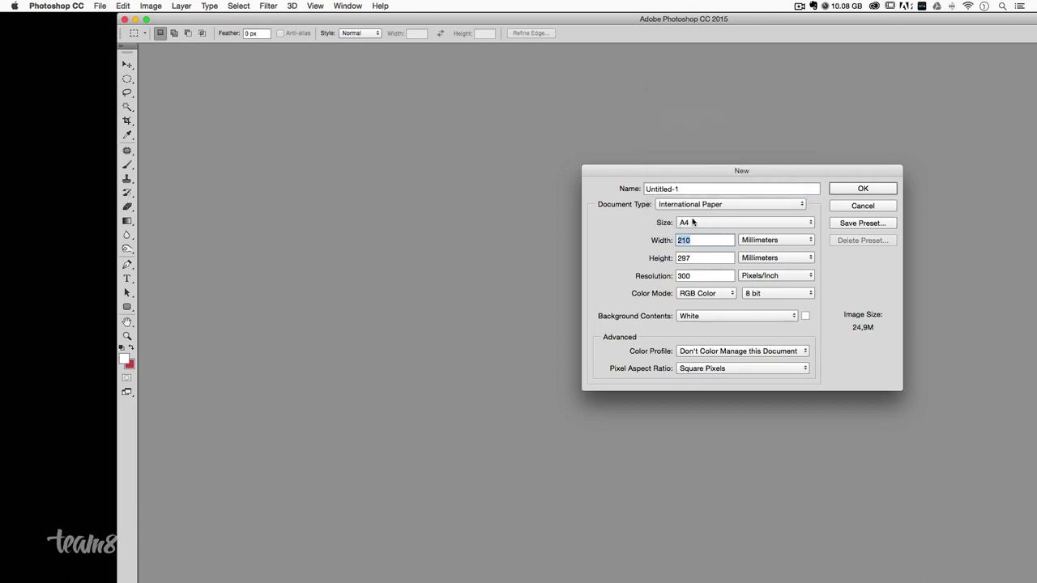
double_click(701, 274)
left_click_drag(728, 171, 596, 142)
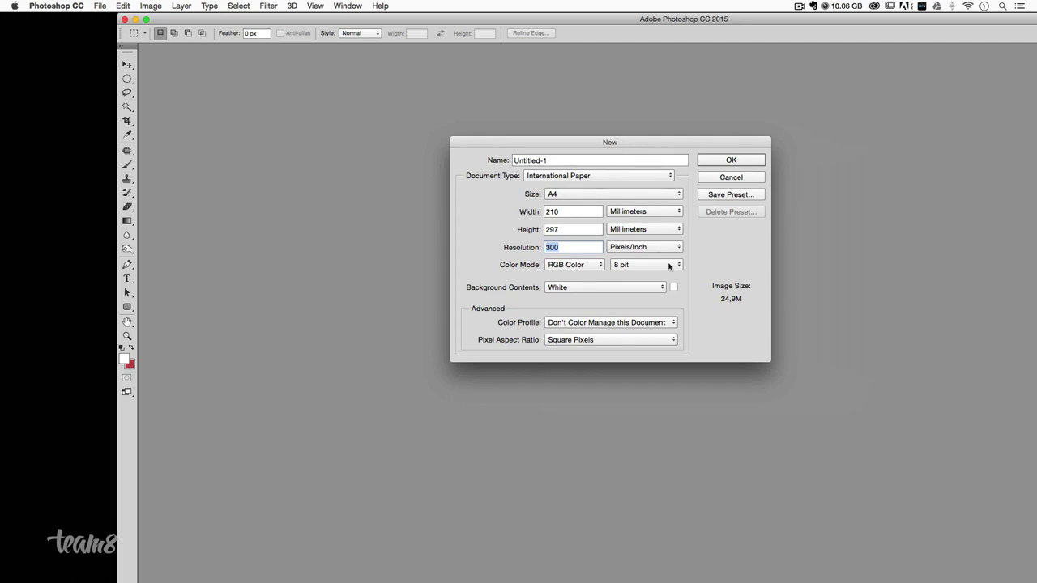
type("200")
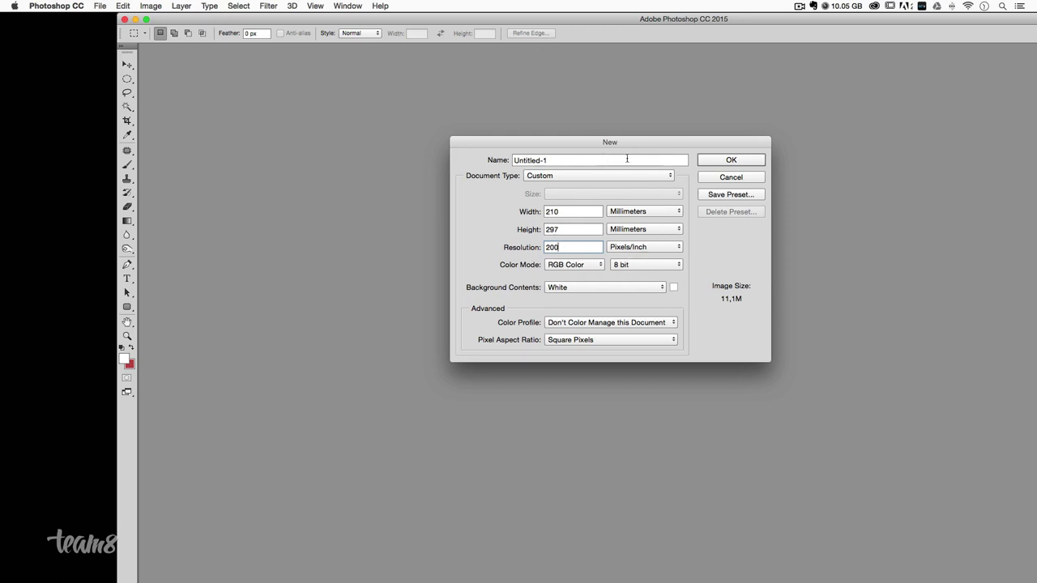
left_click(557, 160)
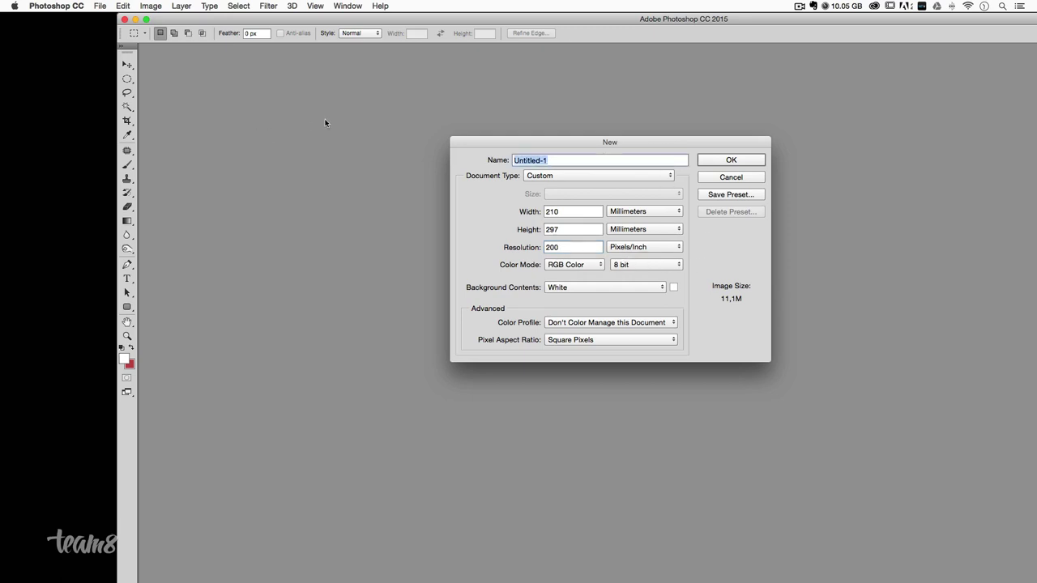
type("af")
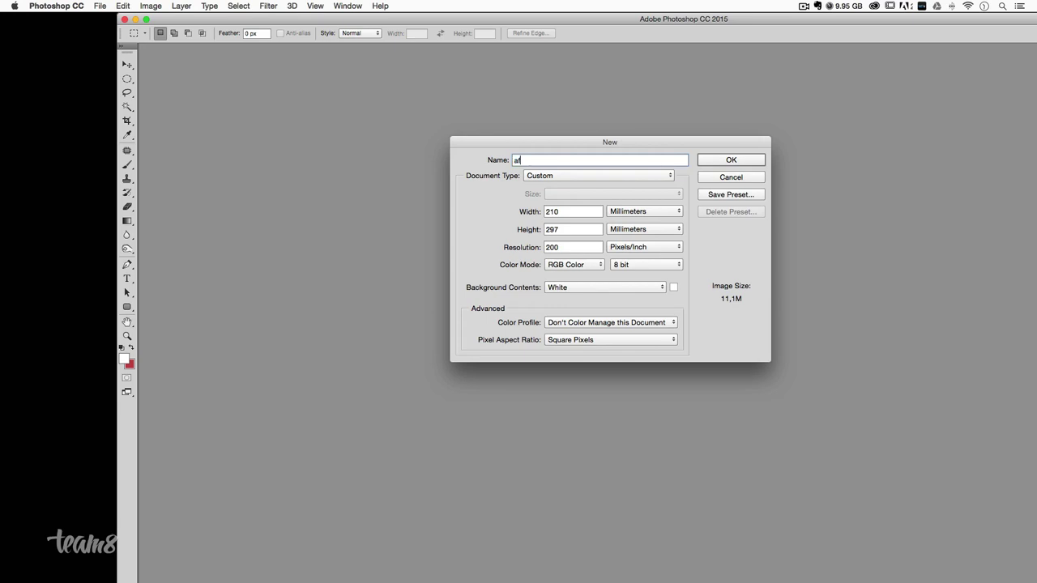
type("fiche ")
type("batman v su")
type("pe")
type("rman")
- Keep millimetre size units and RGB colour mode, then create the document
left_click(671, 214)
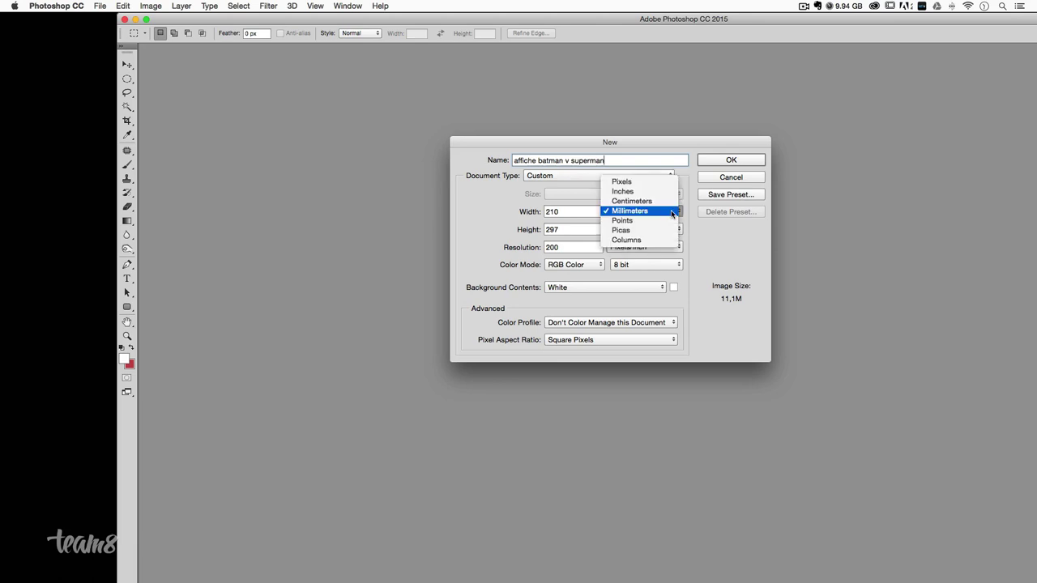
left_click(671, 201)
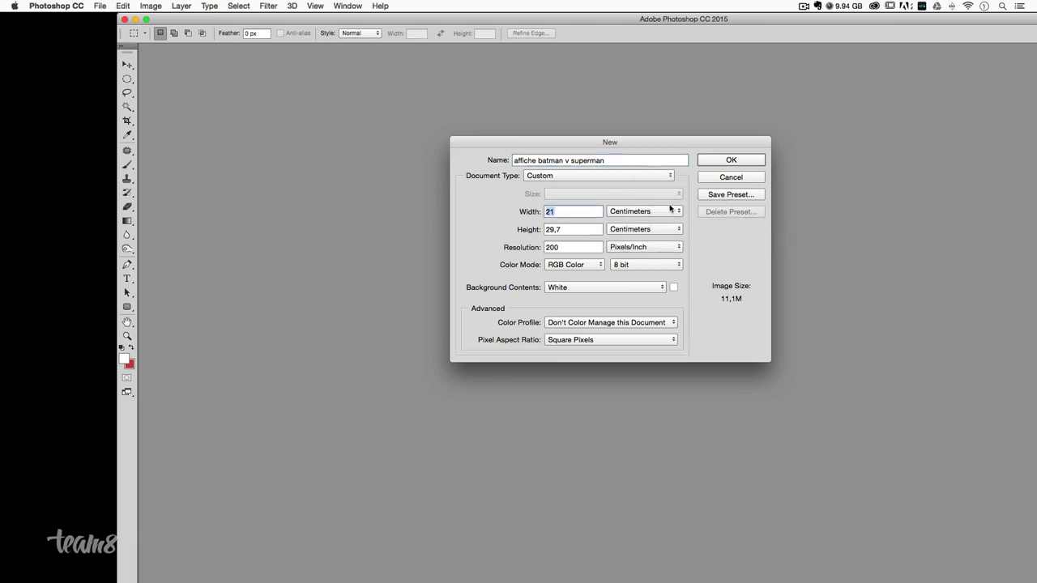
left_click(660, 220)
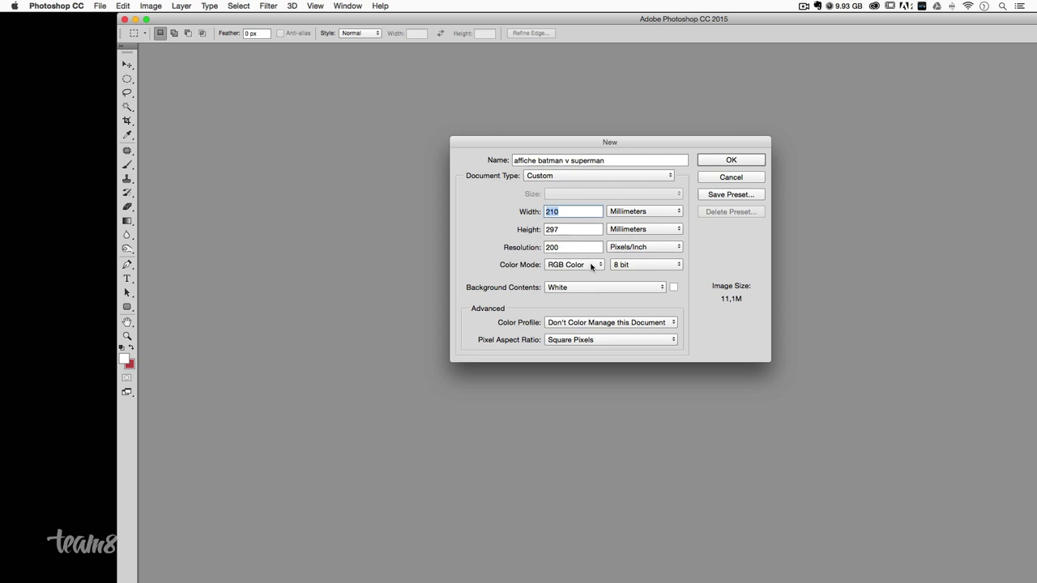
left_click(591, 267)
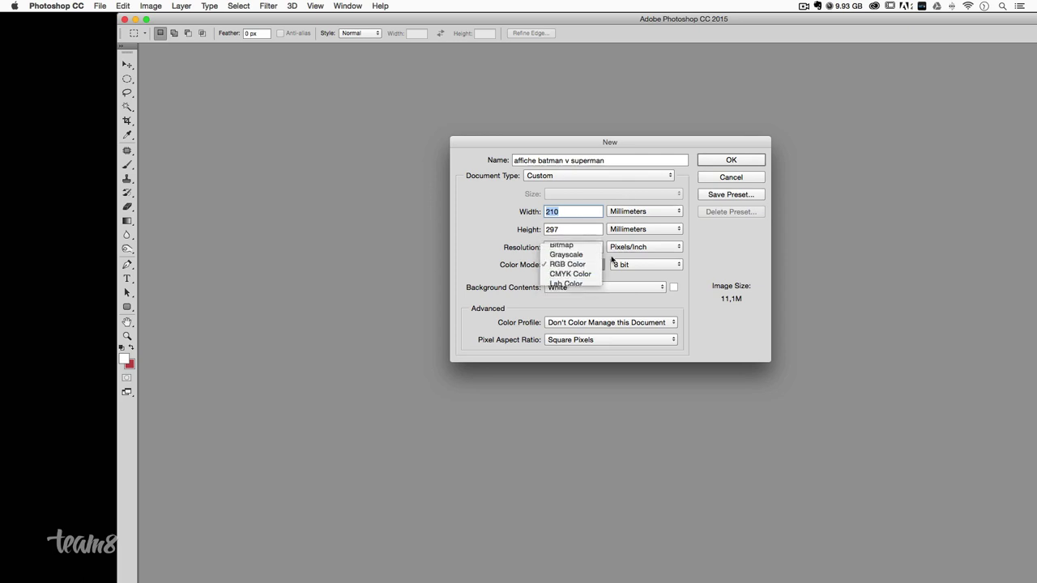
left_click(613, 261)
left_click(748, 160)
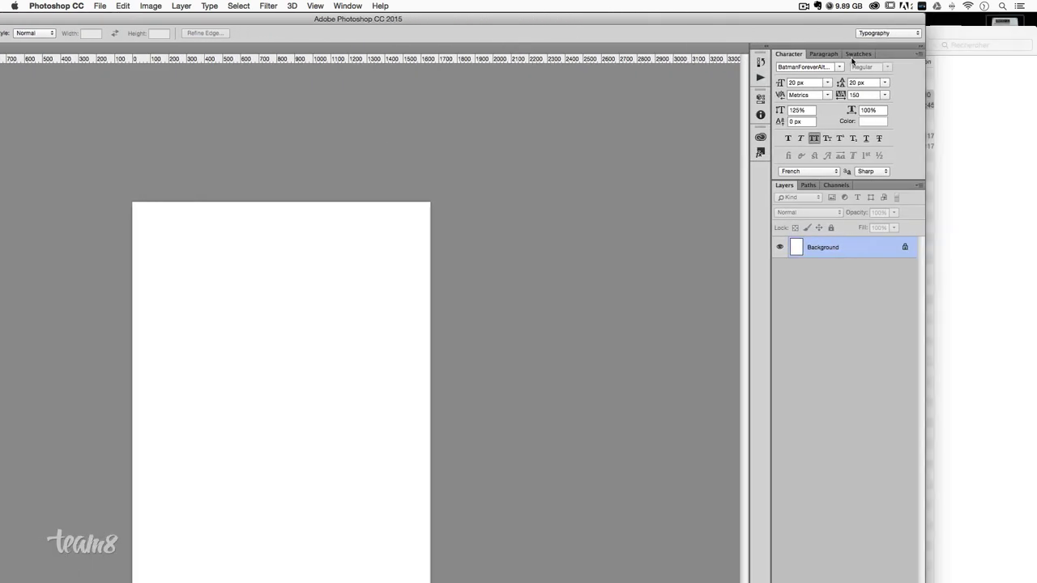
- Narrow, reposition and widen the Photoshop window so the whole page and panels are visible
left_click_drag(926, 112, 778, 112)
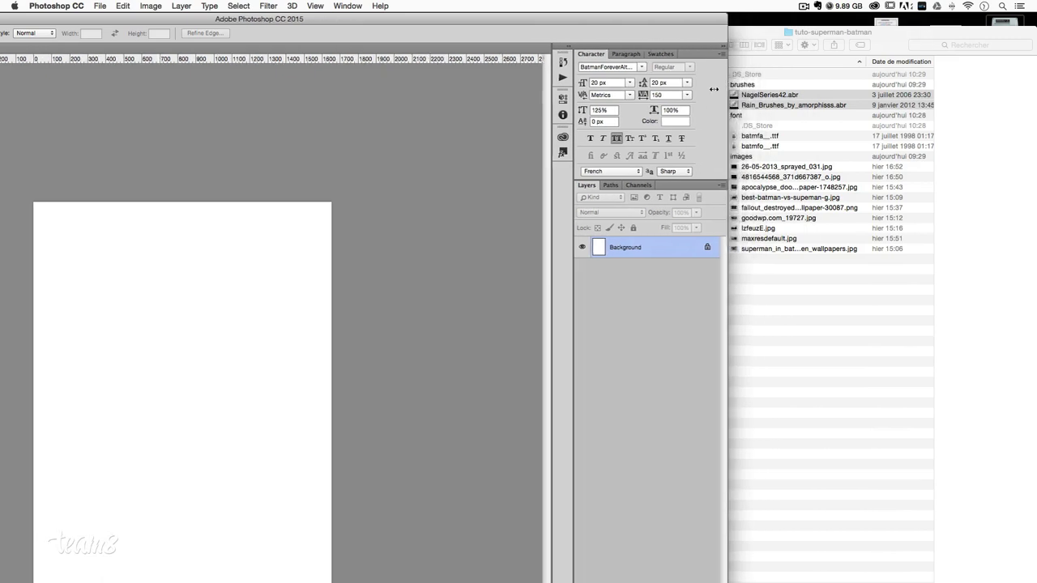
double_click(678, 17)
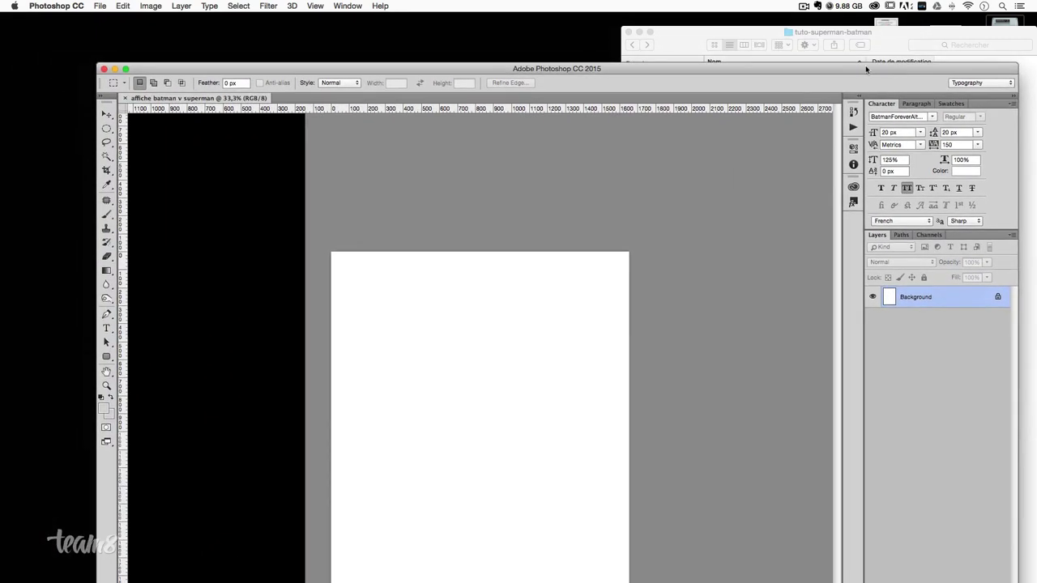
left_click_drag(744, 163, 682, 78)
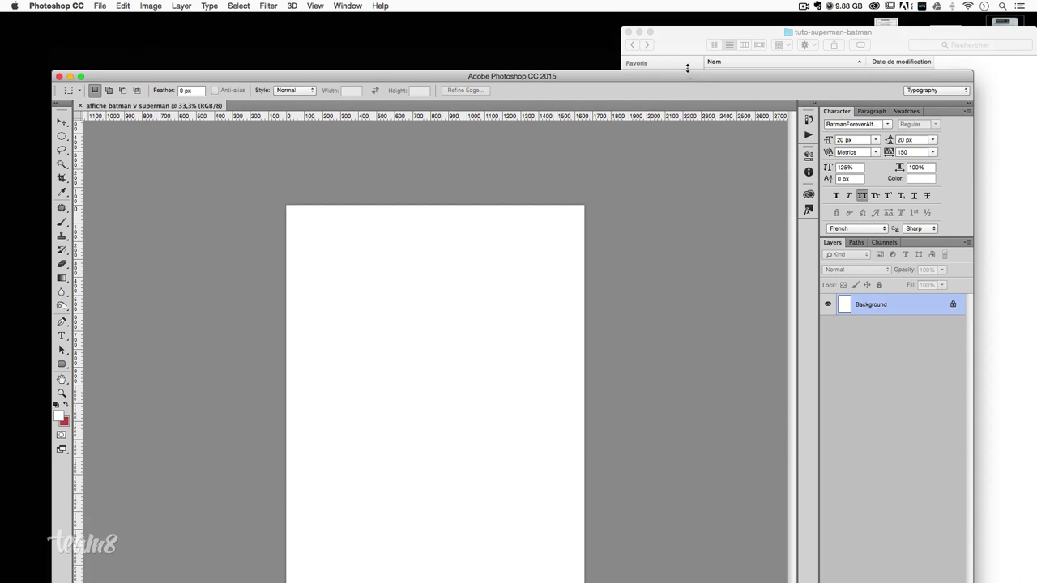
mouse_move(686, 76)
left_mouse_down()
mouse_move(677, 160)
mouse_move(688, 24)
mouse_move(631, 10)
left_mouse_up()
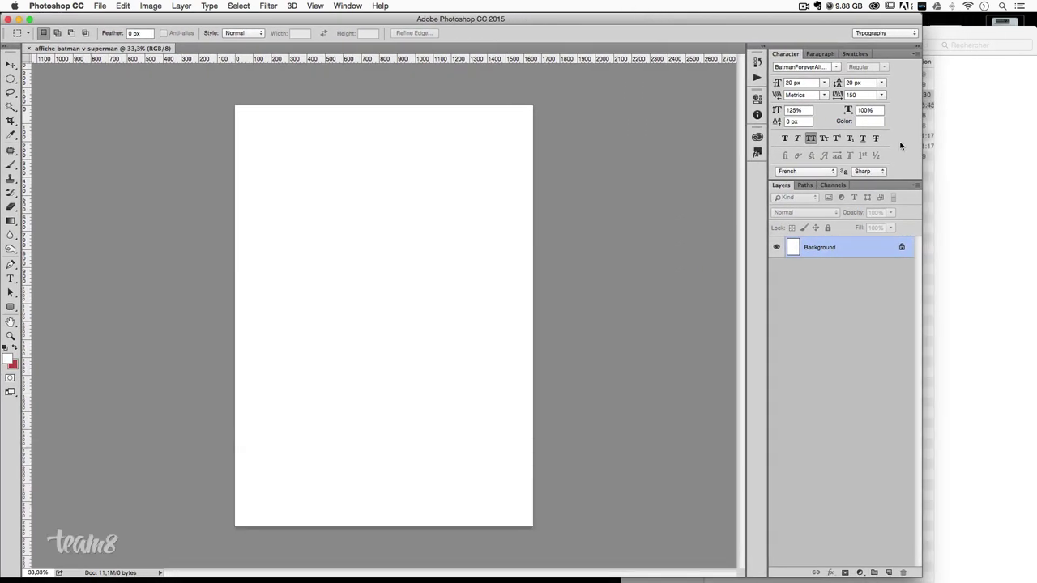
left_click_drag(928, 150, 1005, 143)
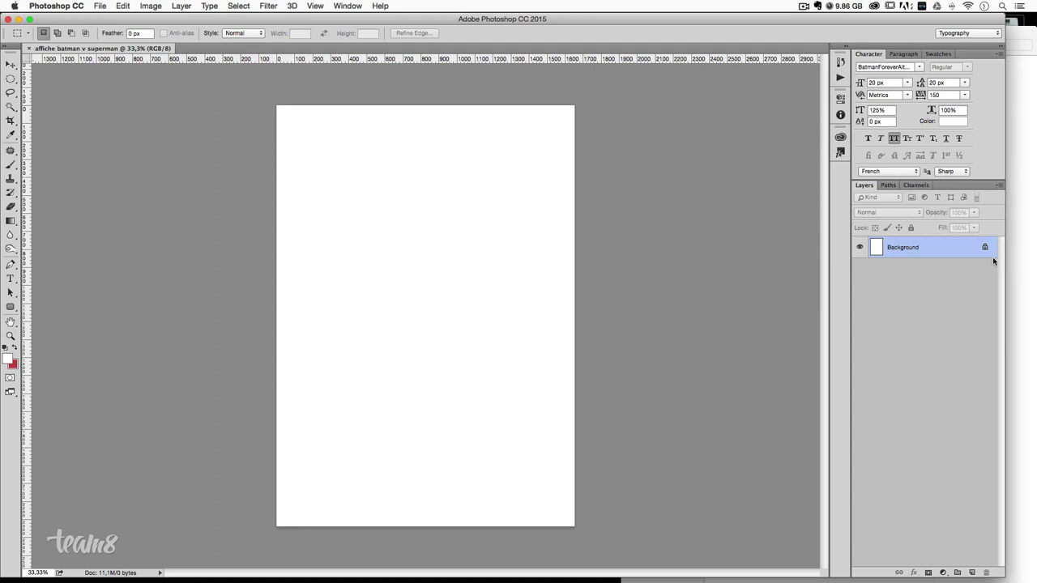
- Convert the locked Background into Layer 0 and reset to default black and white colours
double_click(935, 252)
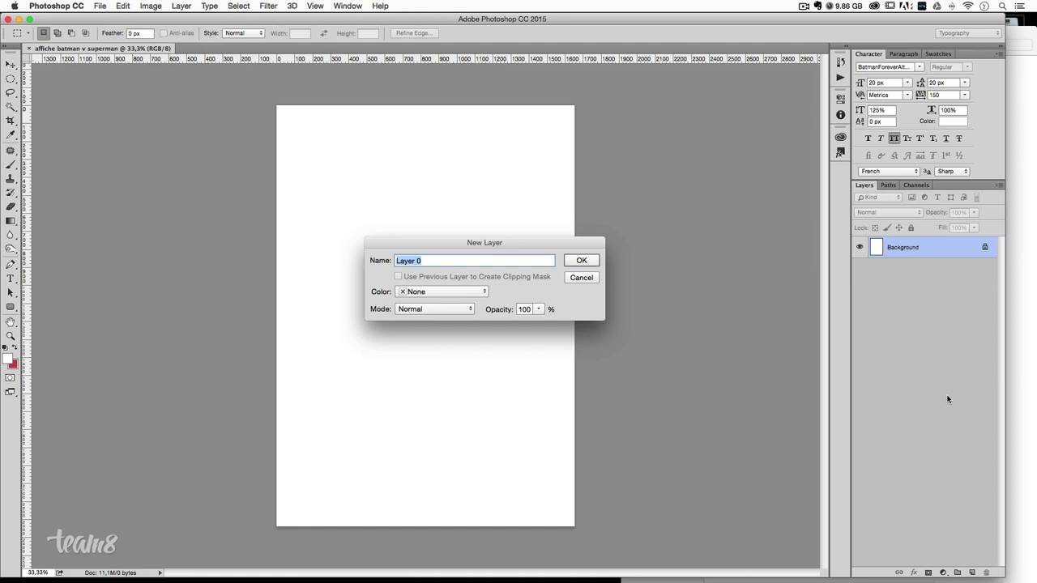
key("Return")
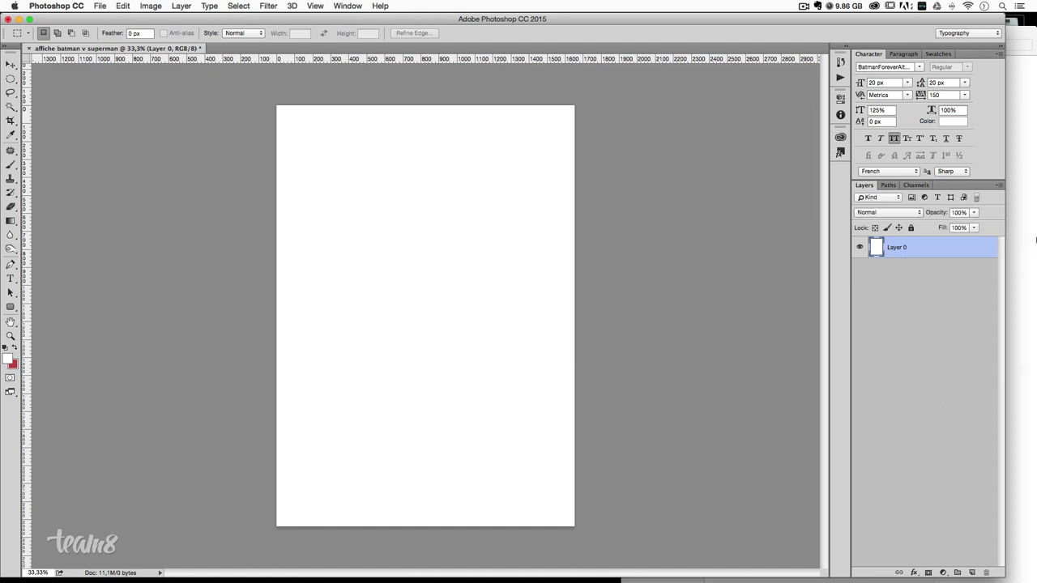
left_click(5, 347)
- Fill Layer 0 with the black Foreground Color
key("shift+BackSpace")
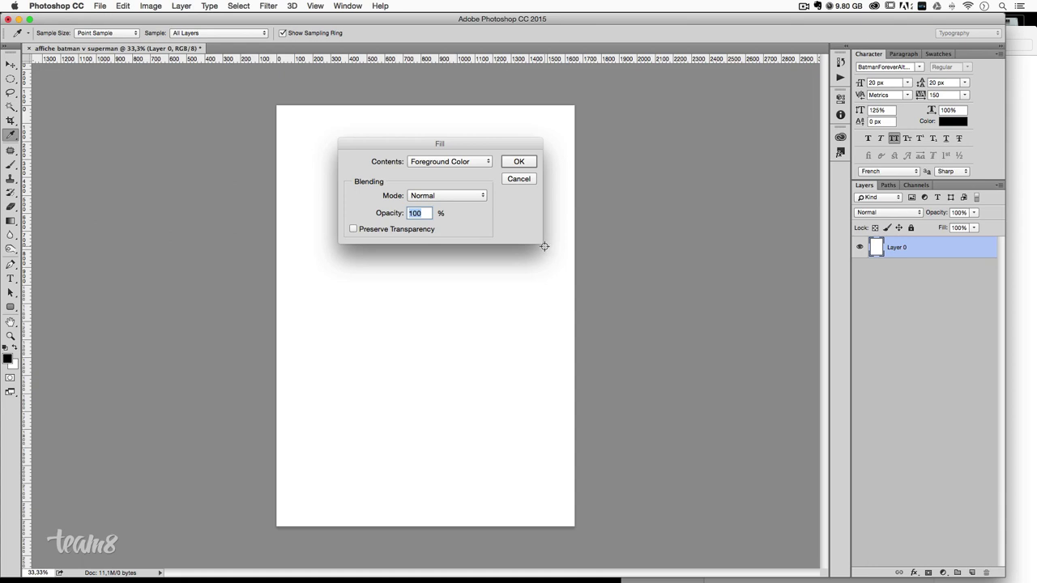
left_click(460, 167)
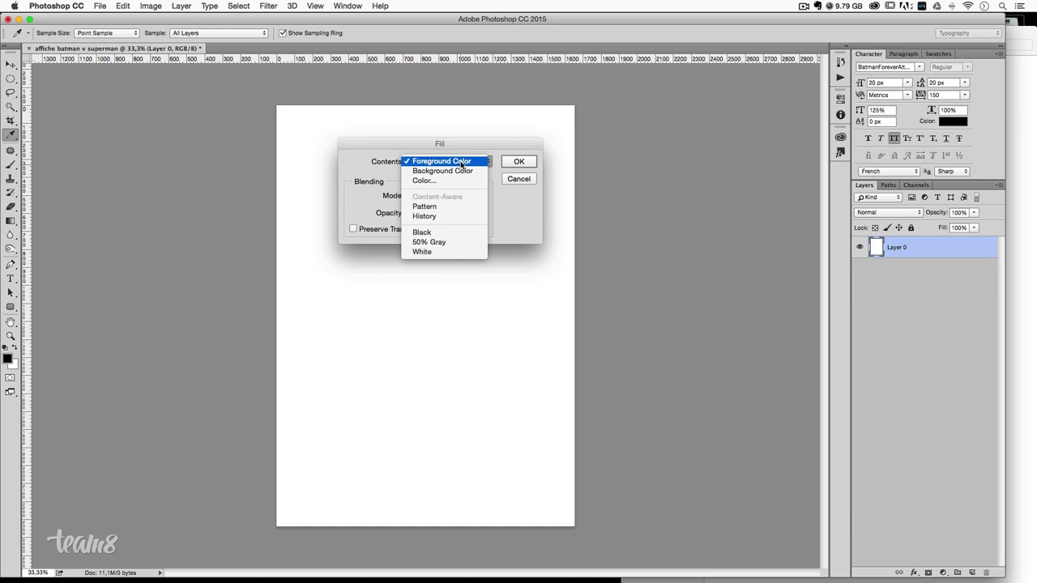
left_click(460, 164)
left_click_drag(468, 146, 616, 142)
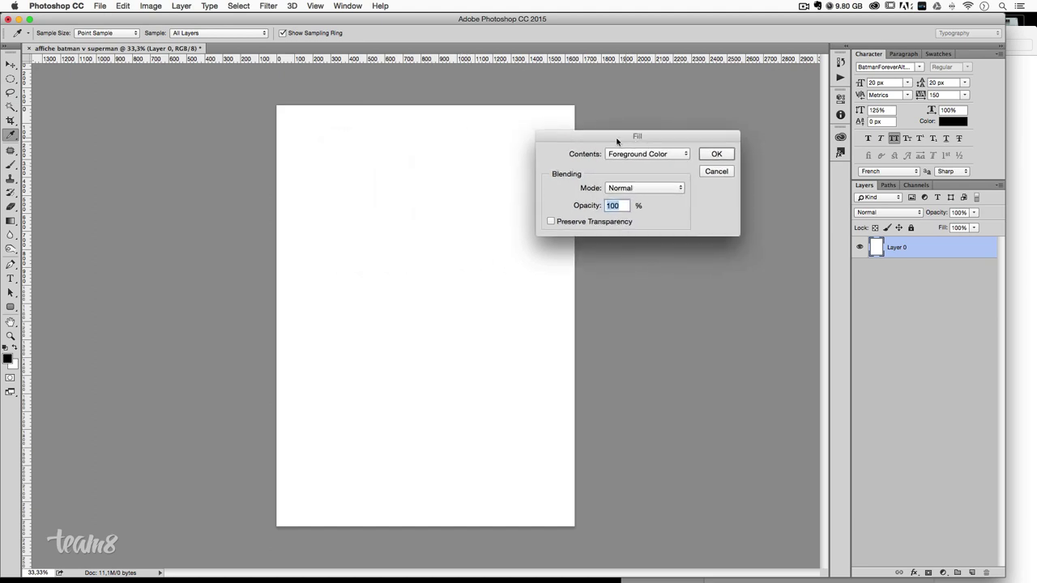
left_click(669, 157)
left_click(648, 157)
left_click(728, 155)
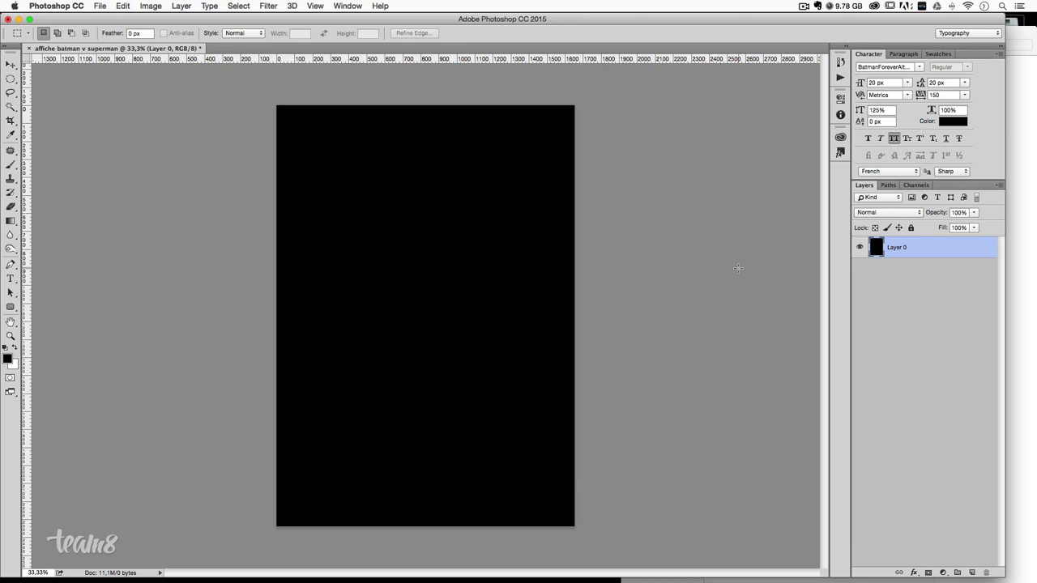
- Open the superman_in_batman wallpaper JPG from Finder with Adobe Photoshop CC 2015
left_click(1027, 40)
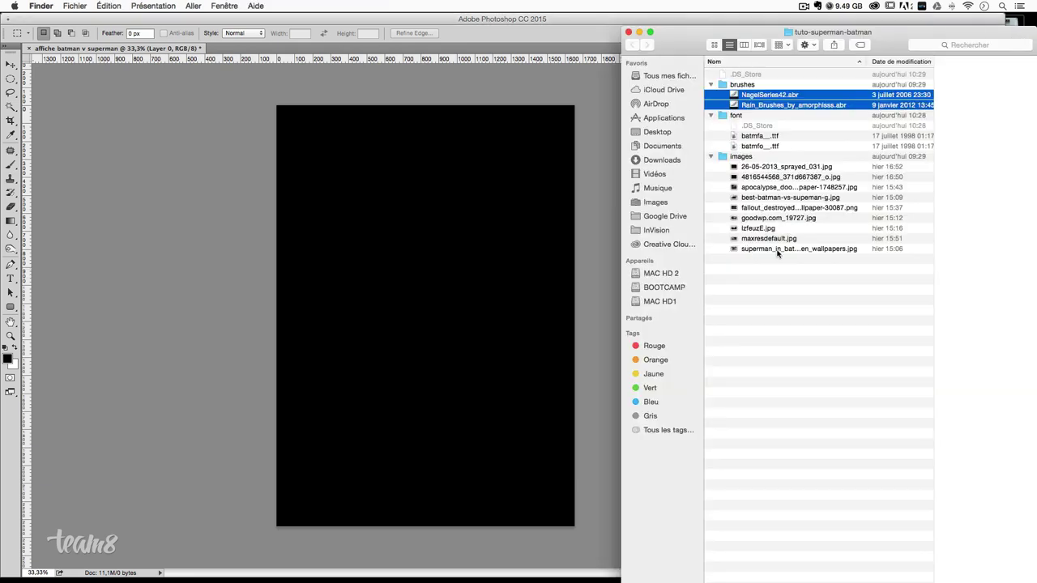
left_click(777, 251)
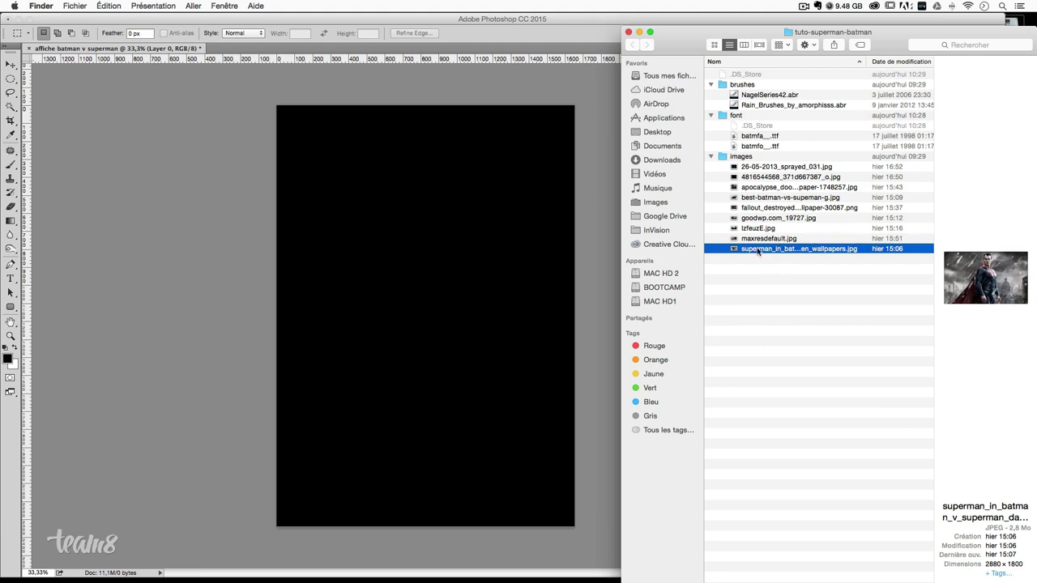
right_click(758, 249)
mouse_move(390, 263)
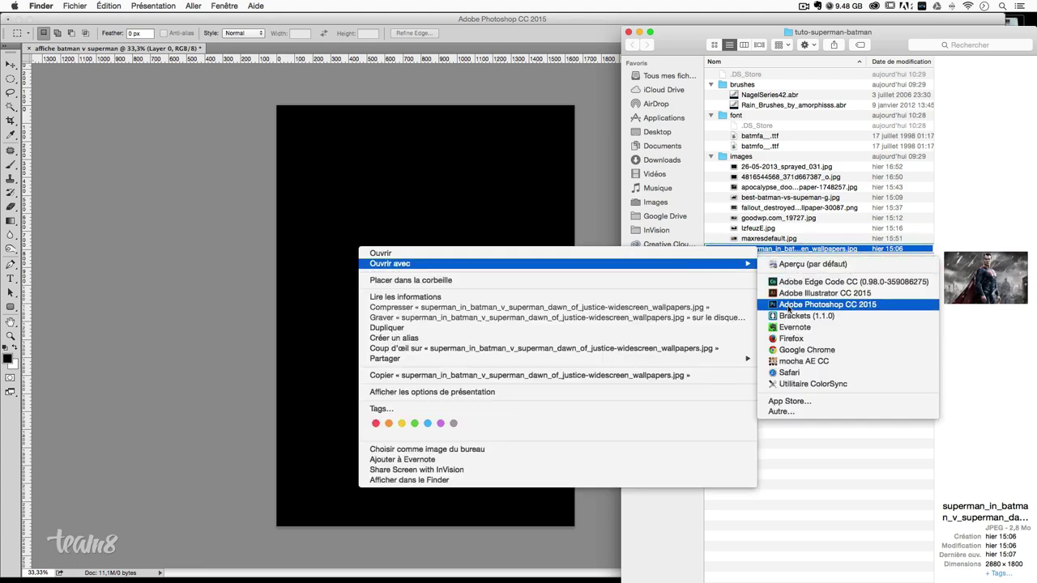
left_click(789, 306)
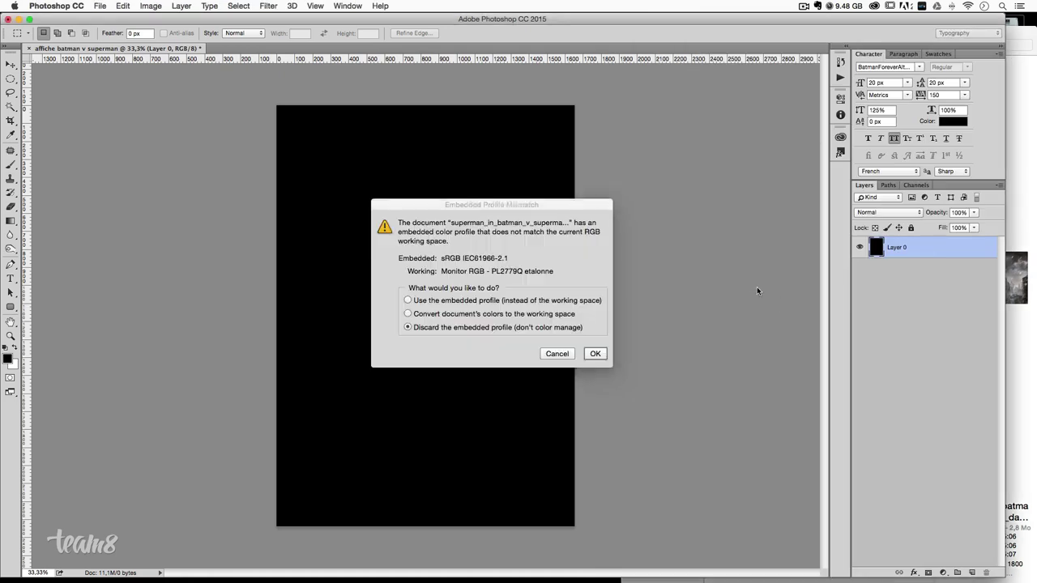
- Open the Superman wallpaper without its embedded profile and add an empty Path 1
left_click(595, 354)
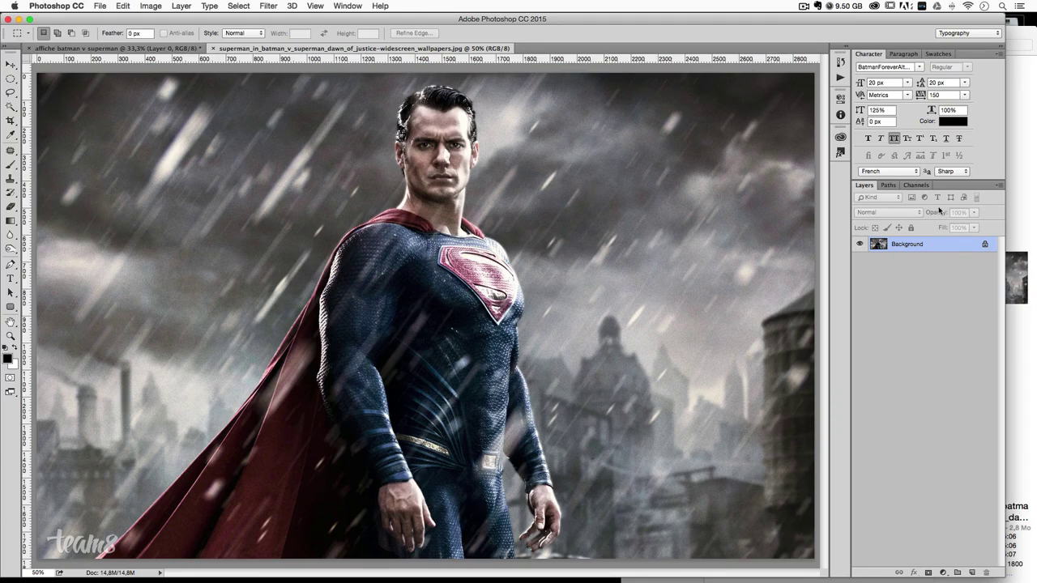
left_click(889, 185)
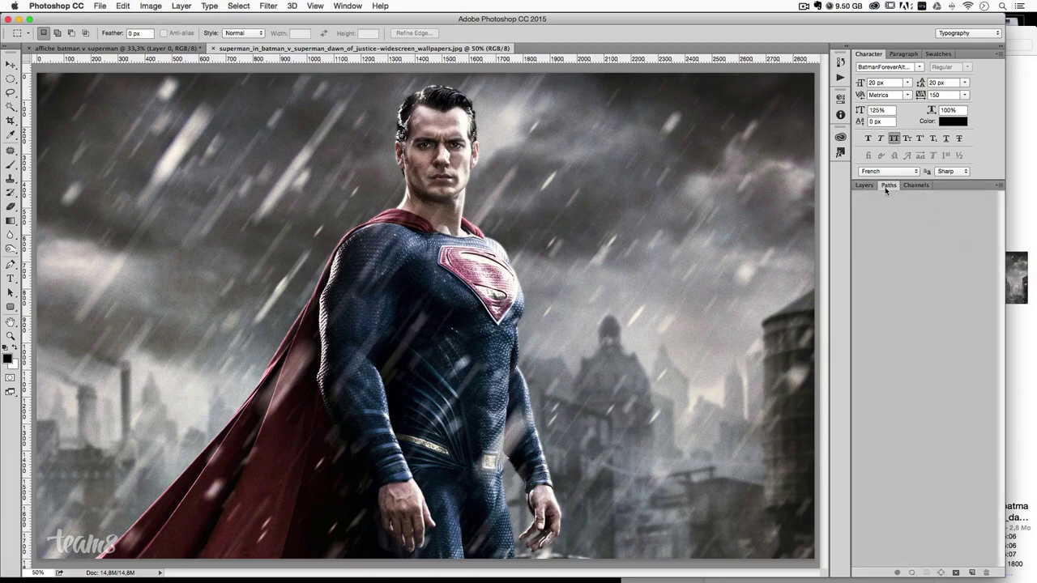
left_click_drag(888, 186, 922, 186)
left_click(973, 573)
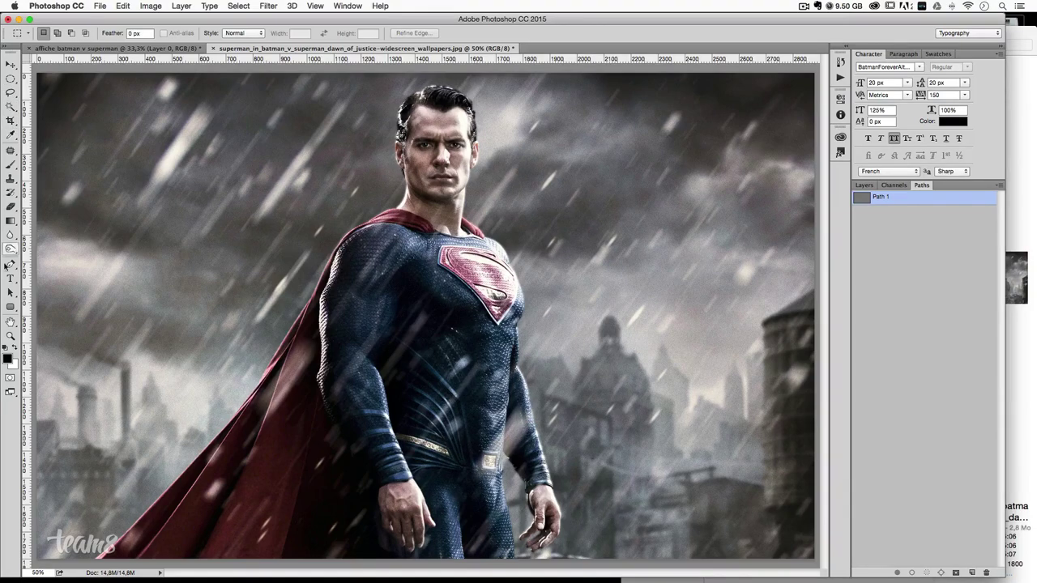
- Switch to the Pen tool and zoom in on Superman's cape and chest
left_click(10, 264)
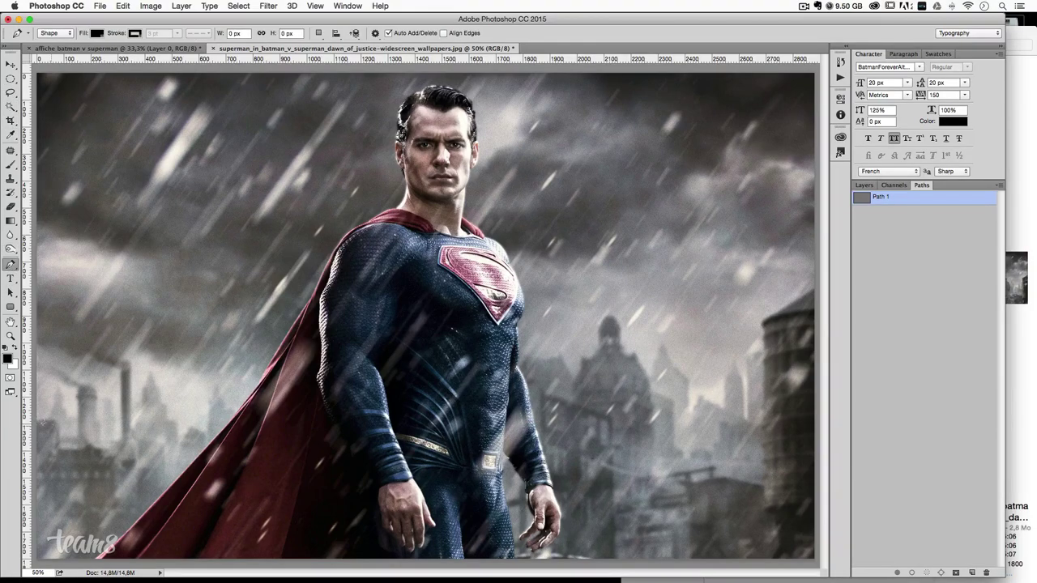
left_click(11, 378)
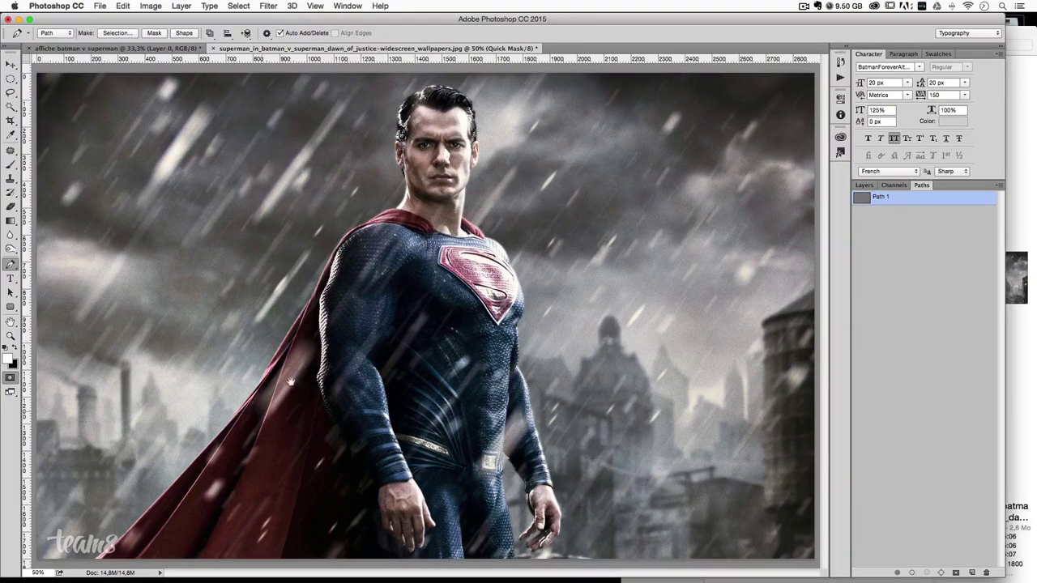
key("ctrl+plus")
key("ctrl+plus")
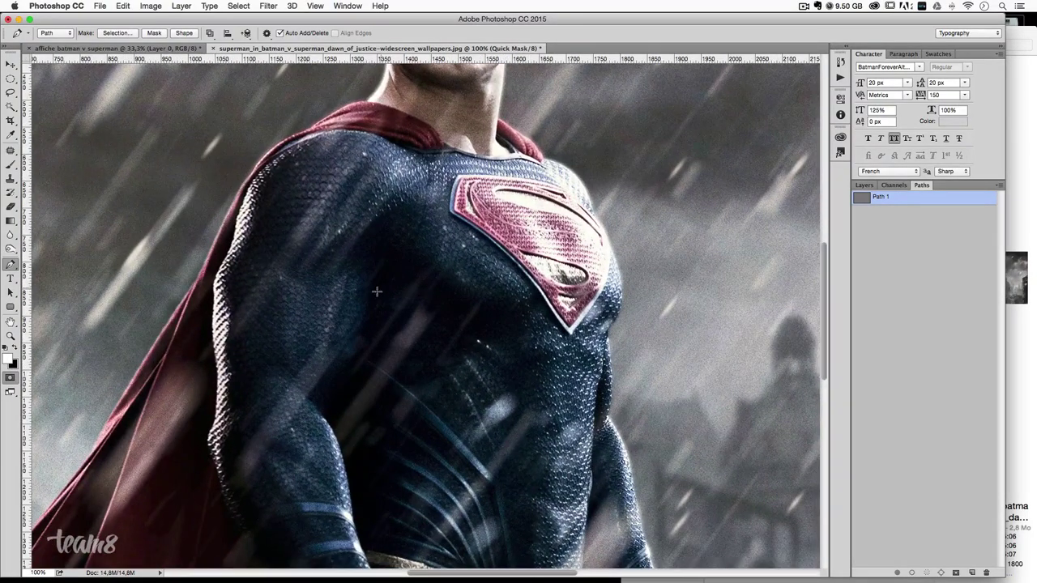
left_click_drag(336, 348, 602, 216)
left_click_drag(189, 487, 450, 305)
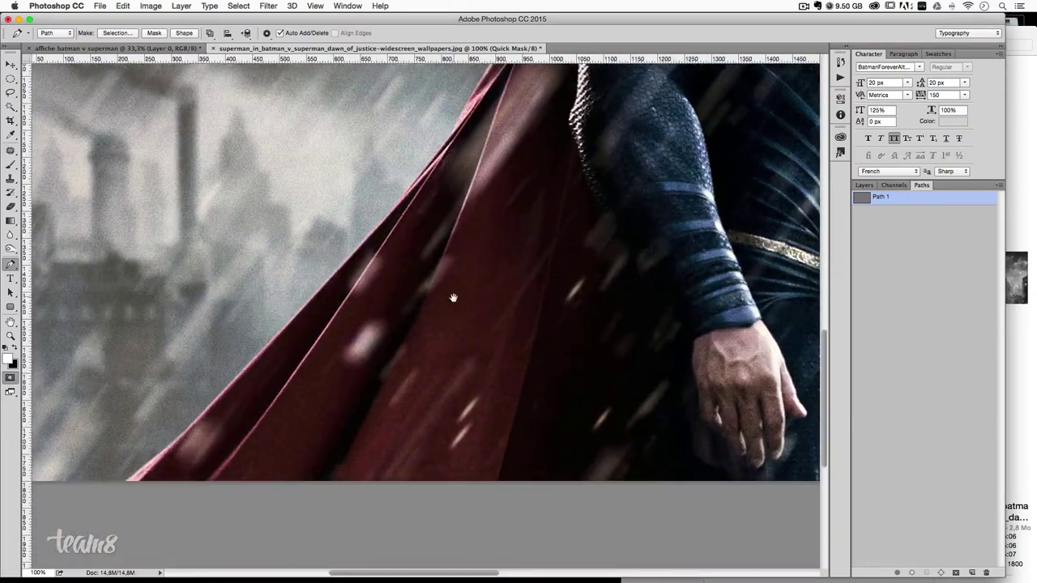
left_click_drag(475, 247, 396, 410)
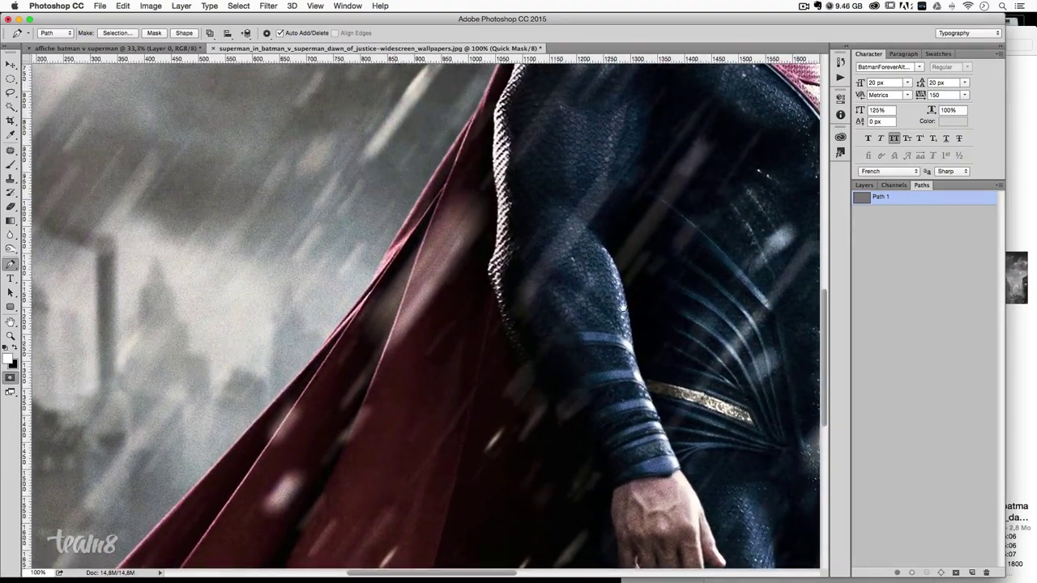
mouse_move(624, 309)
left_mouse_down()
mouse_move(527, 396)
mouse_move(655, 277)
left_mouse_up()
mouse_move(259, 343)
left_mouse_down()
mouse_move(481, 340)
mouse_move(472, 266)
left_mouse_up()
key("ctrl+r")
scroll(400, 313, "down", 3)
scroll(354, 340, "right", 3)
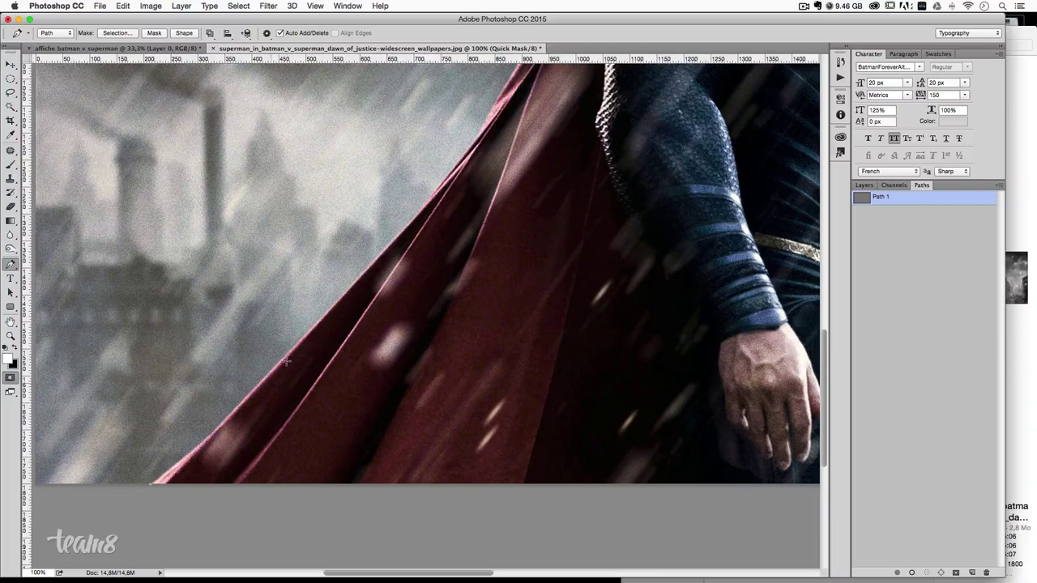
- Place the first path anchors along the cape's outer edge, zooming to 200%
left_click(343, 296)
left_click(491, 141)
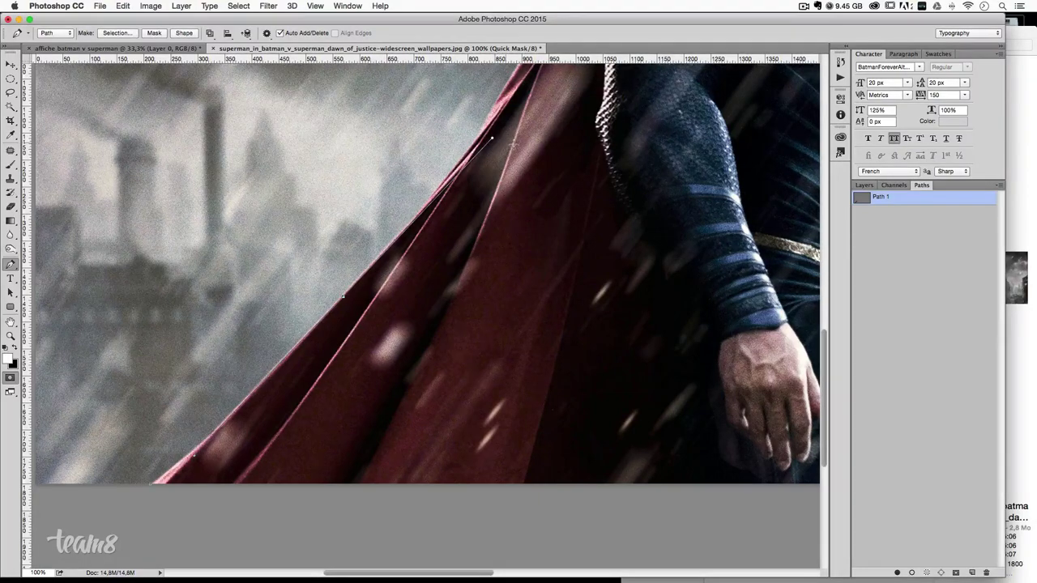
scroll(559, 251, "up", 5)
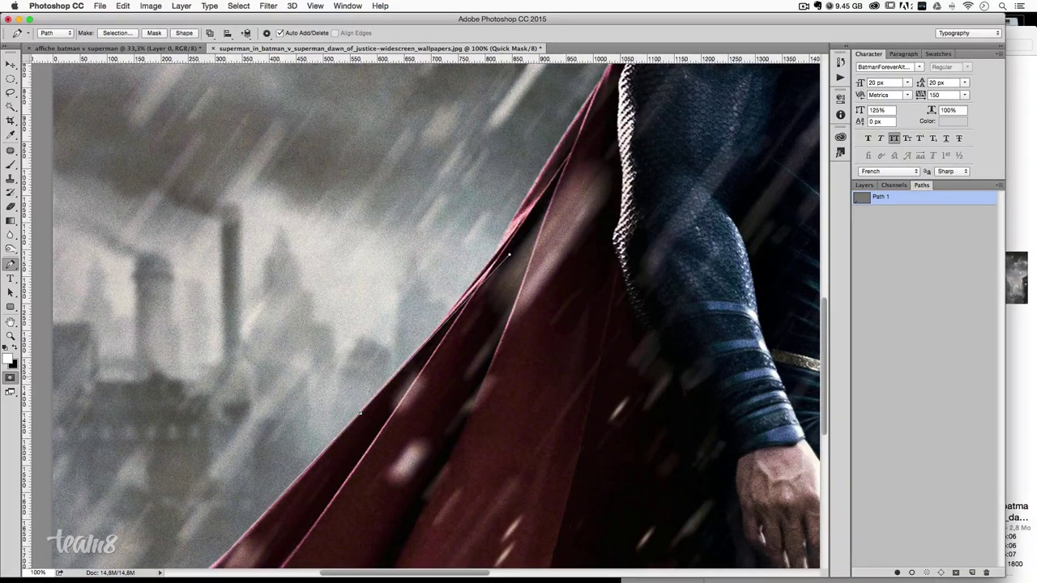
left_click(361, 413)
key("ctrl+plus")
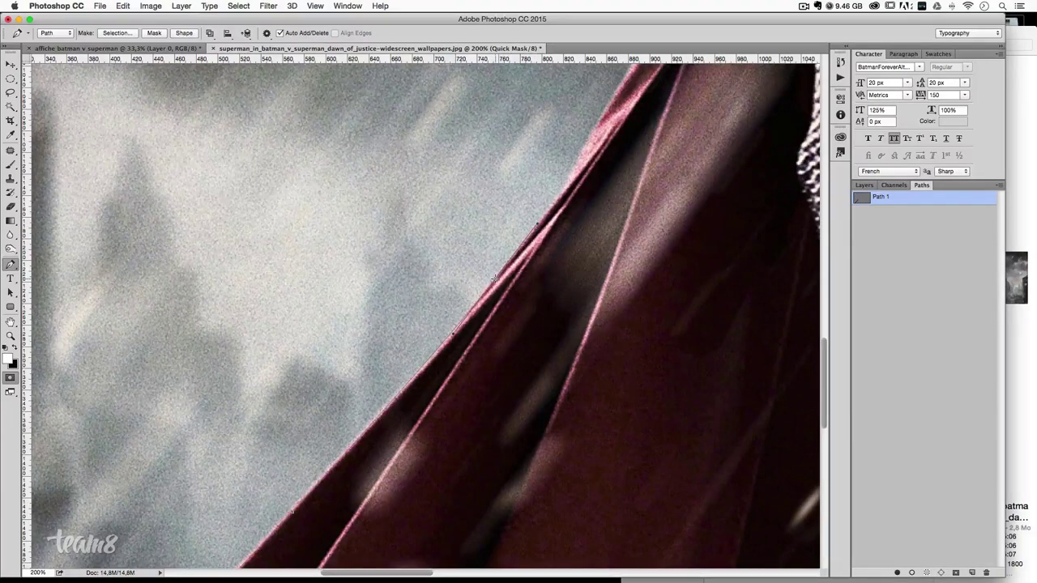
- Add anchors up the cape edge to where it meets the shoulder
left_click_drag(615, 199, 390, 393)
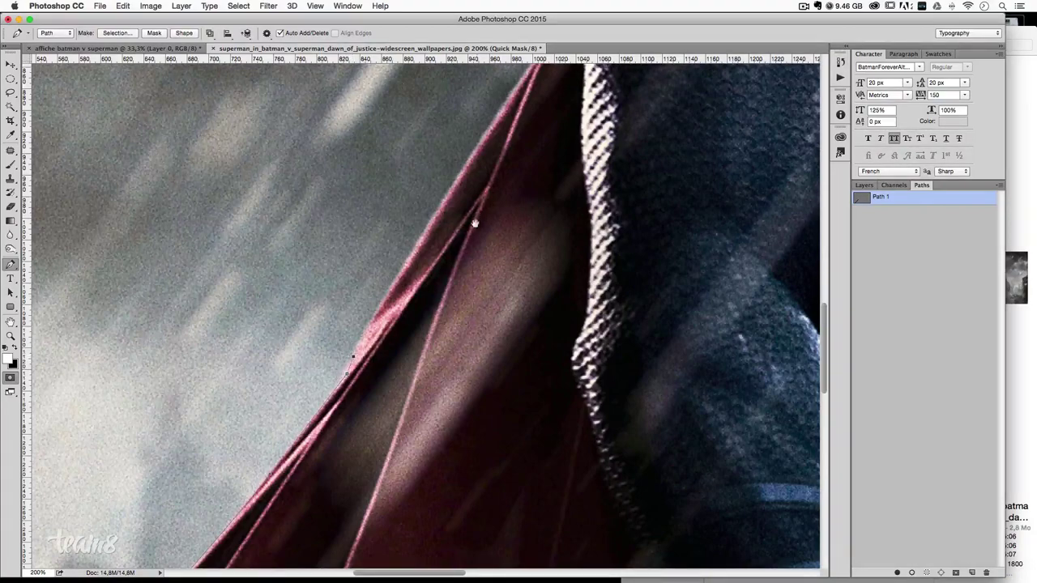
left_click_drag(473, 220, 405, 364)
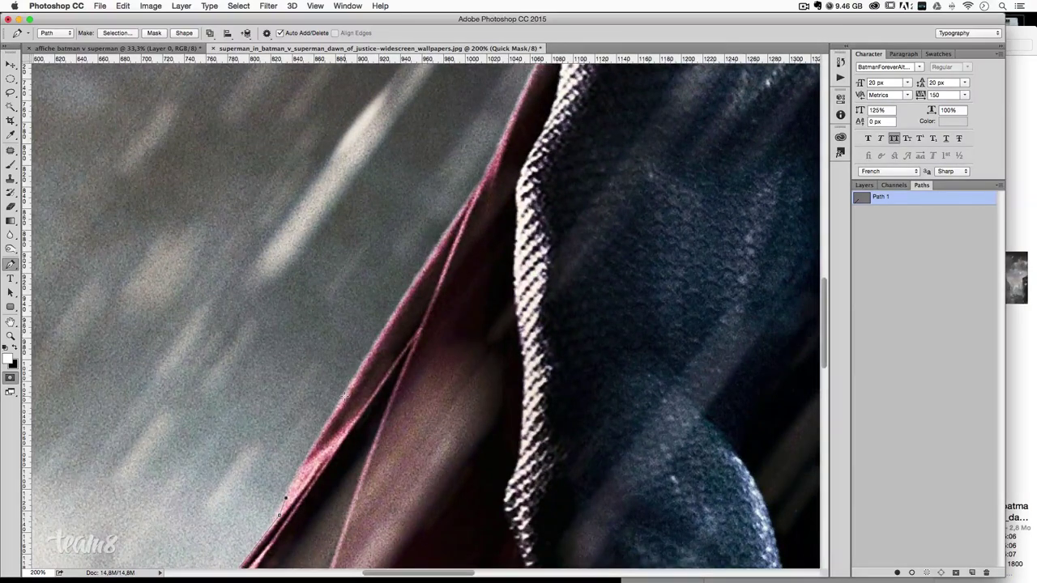
left_click(361, 381)
left_click_drag(511, 166, 393, 355)
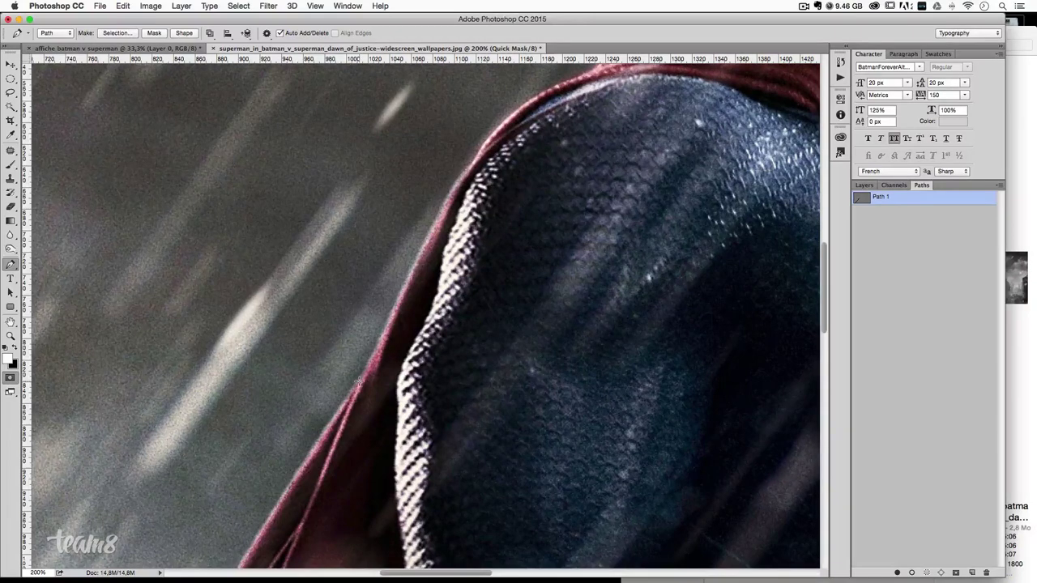
scroll(357, 380, "right", 2)
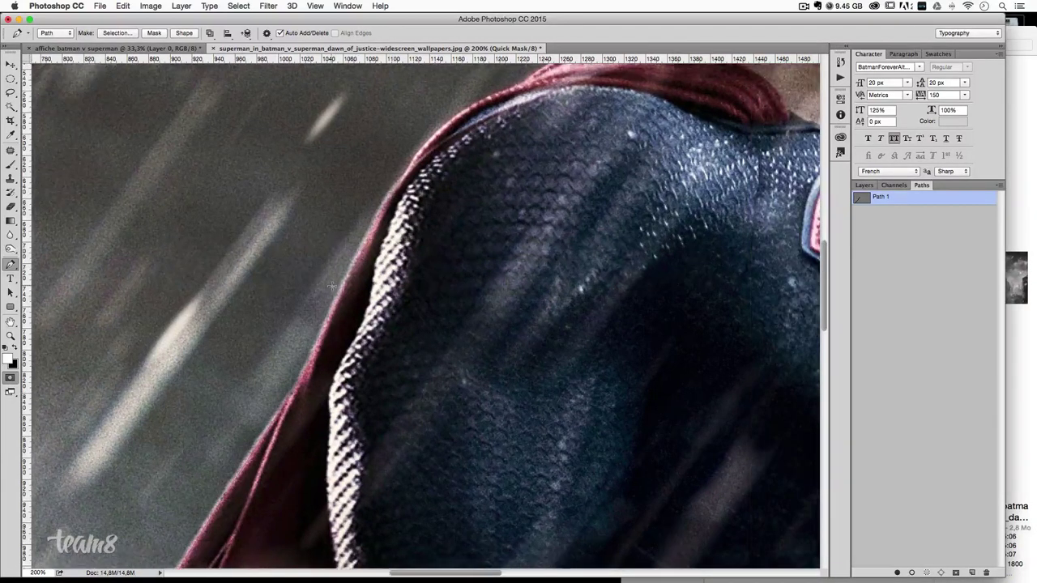
left_click(341, 284)
scroll(383, 262, "up", 2)
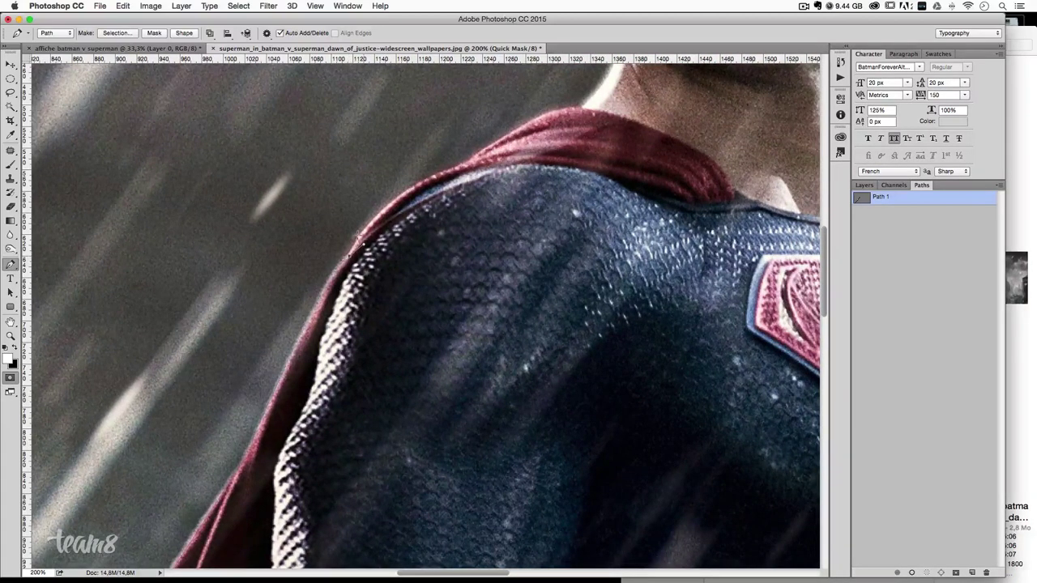
left_click(362, 233)
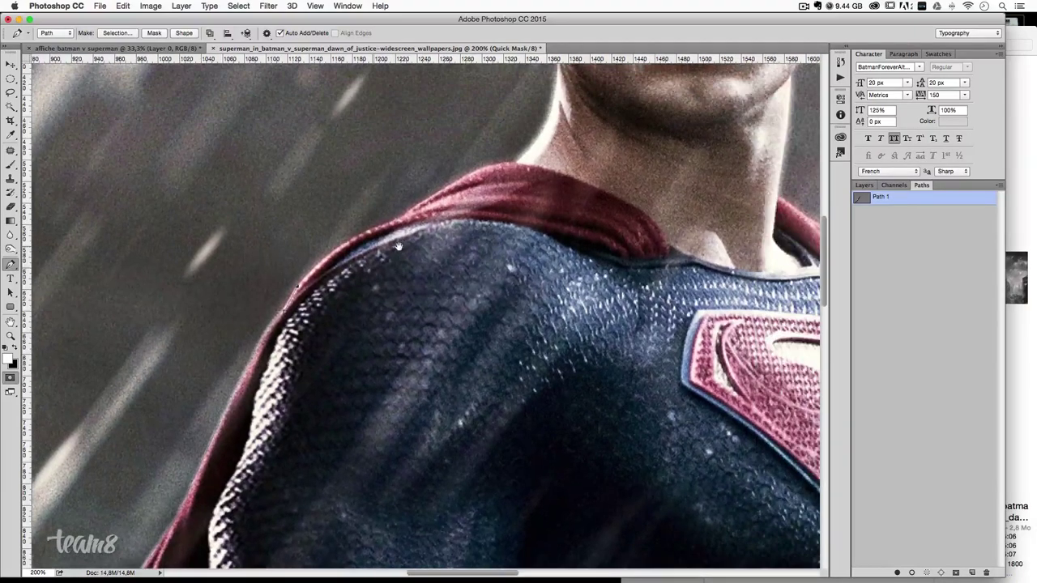
- Curve the path over the cape collar and up the side of the neck, redoing one anchor
left_click_drag(445, 196, 398, 246)
left_click_drag(478, 172, 523, 159)
key("super+z")
left_click_drag(514, 163, 554, 168)
scroll(608, 130, "up", 3)
scroll(498, 324, "up", 2)
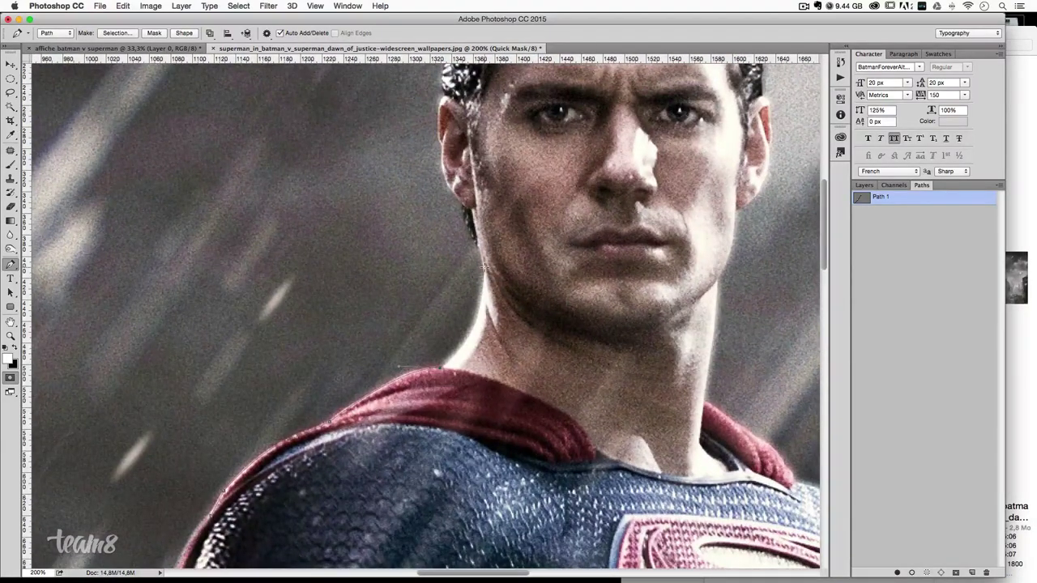
left_click_drag(483, 264, 482, 183)
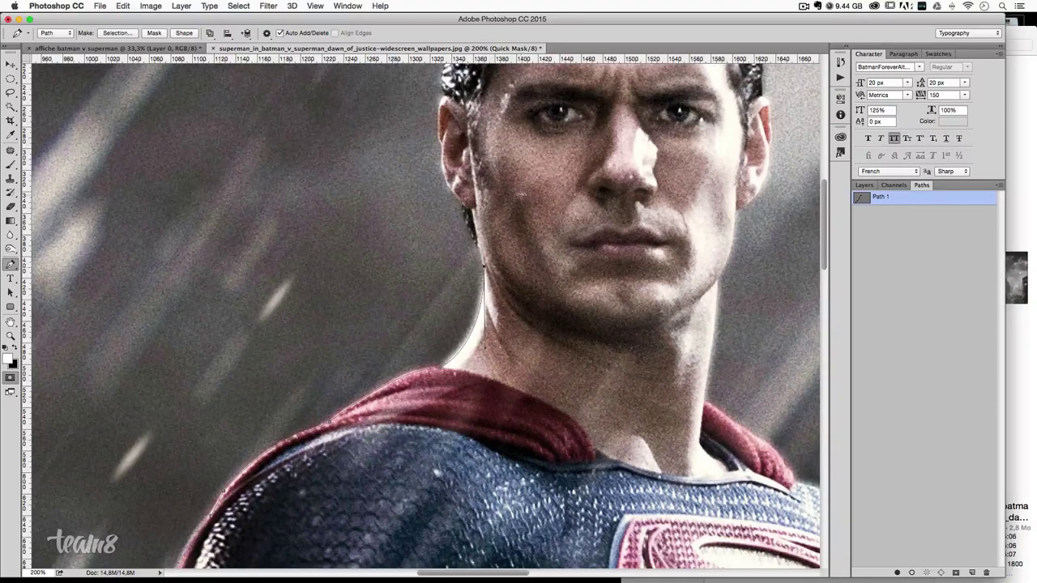
scroll(521, 194, "up", 2)
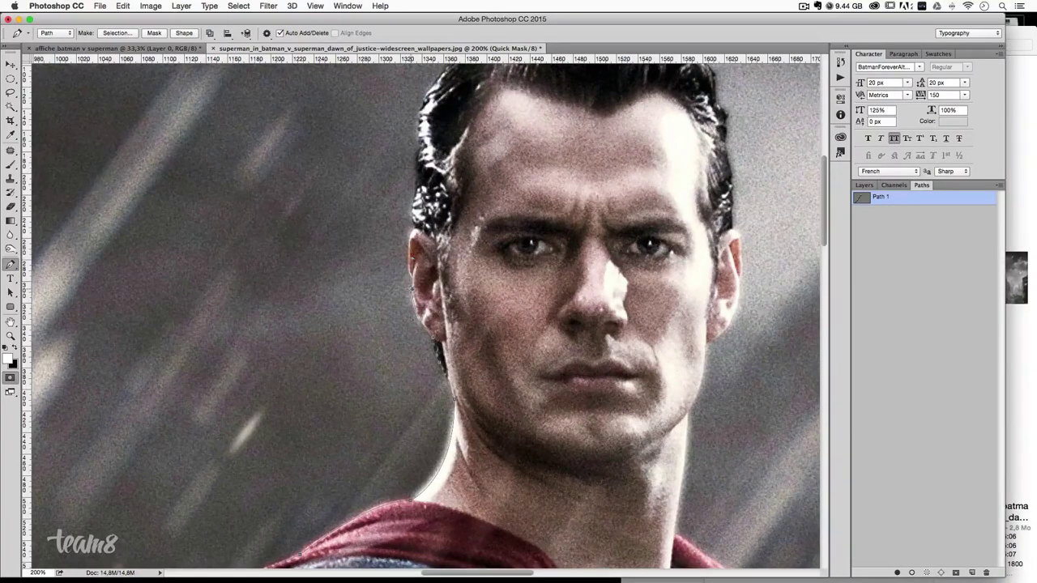
- Add anchors past the ear and along the hair edge over the crown
left_click(408, 272)
left_click_drag(447, 195, 446, 277)
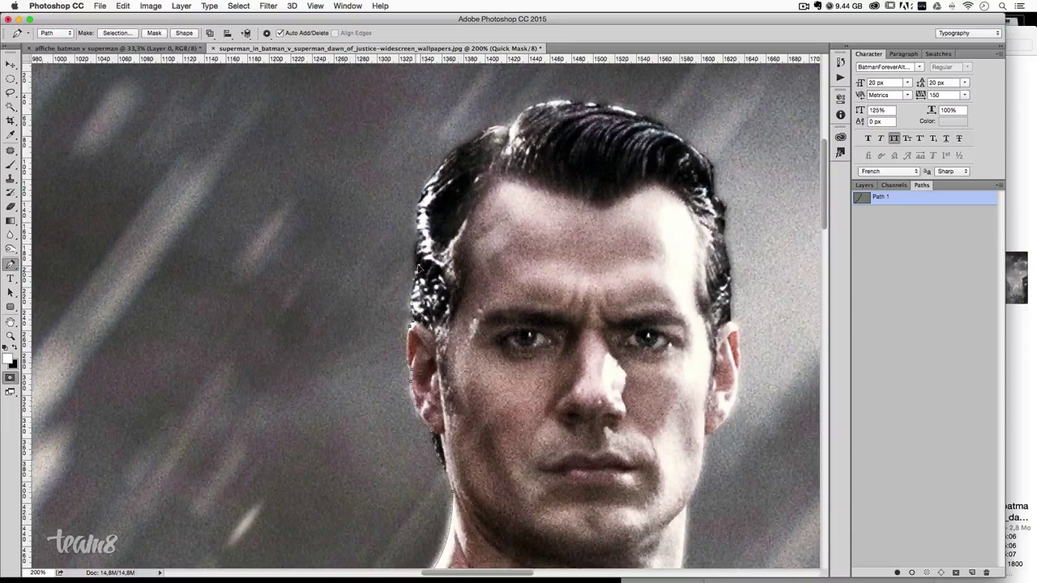
left_click(421, 217)
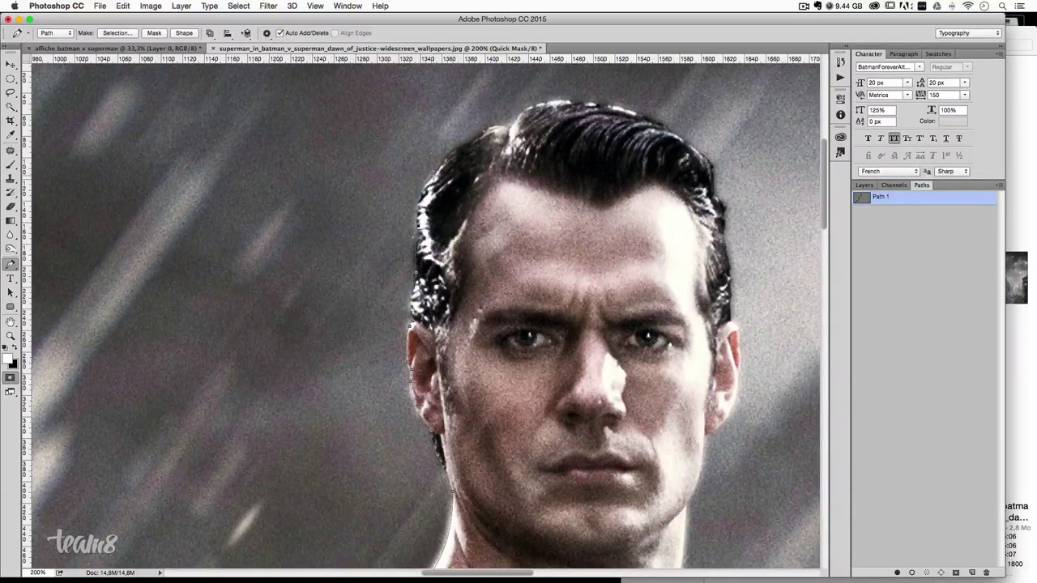
left_click(451, 162)
left_click_drag(457, 155, 487, 128)
left_click_drag(510, 125, 522, 123)
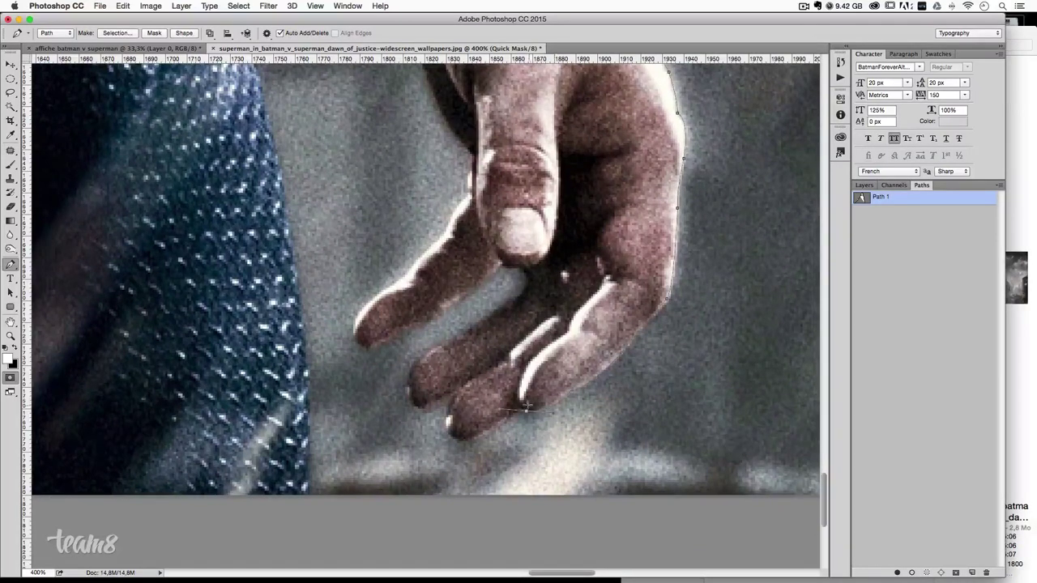
- Trace curved anchors around the hand's edge and fingertips at 400% zoom
left_click(526, 407)
left_click_drag(456, 438, 431, 433)
left_click(477, 362)
left_click(414, 367)
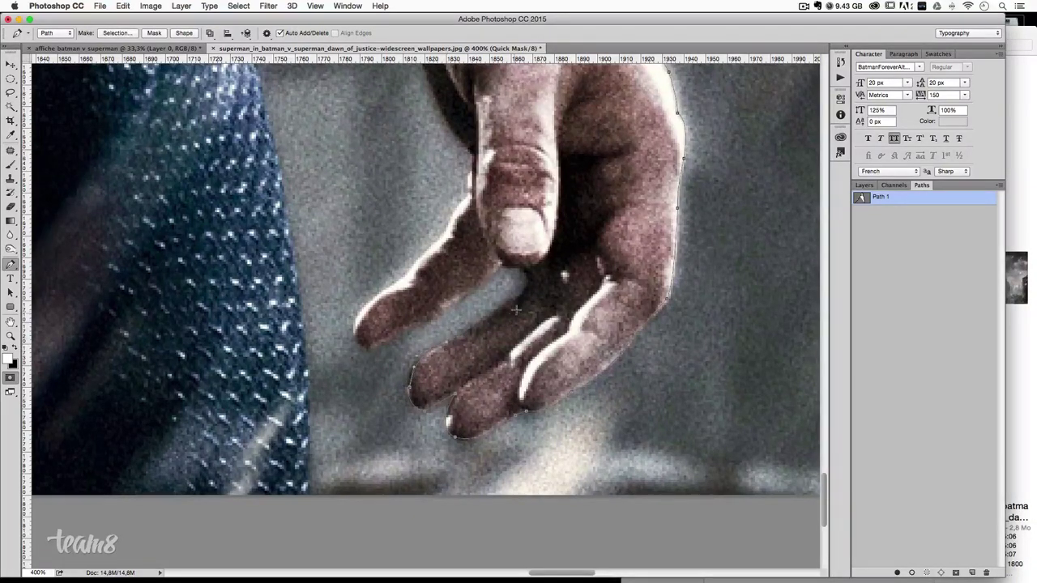
- Outline the thumb with corner anchors and curve around the next fingertip
left_click_drag(520, 296, 535, 286)
left_click(520, 296, "alt")
left_click_drag(522, 273, 536, 285)
left_click(522, 274, "alt")
left_click(500, 265)
left_click(388, 340)
left_click_drag(356, 334, 359, 362)
- Curve the path along the finger and hand edges, undoing one misplaced anchor
scroll(359, 362, "up", 2)
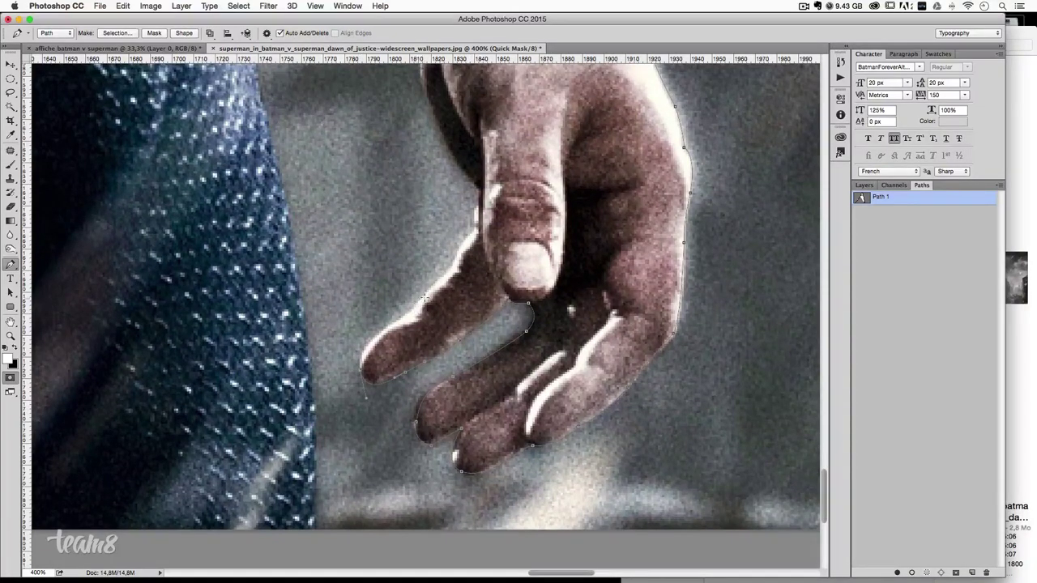
mouse_move(419, 303)
left_mouse_down()
mouse_move(404, 321)
mouse_move(456, 301)
left_mouse_up()
key("ctrl+z")
left_click_drag(449, 270, 474, 241)
left_click_drag(475, 233, 493, 209)
scroll(492, 209, "up", 3)
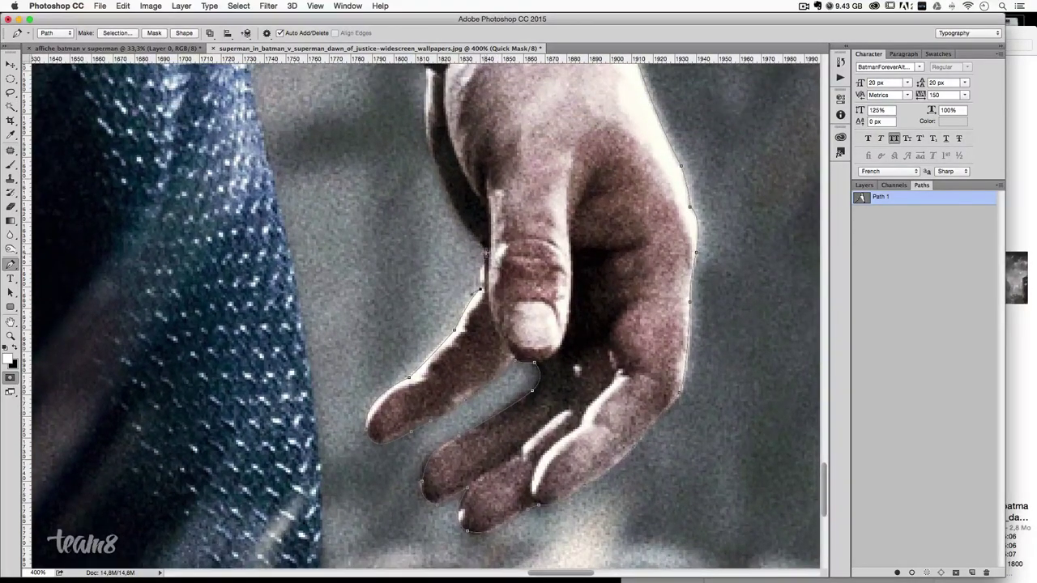
scroll(487, 249, "up", 3)
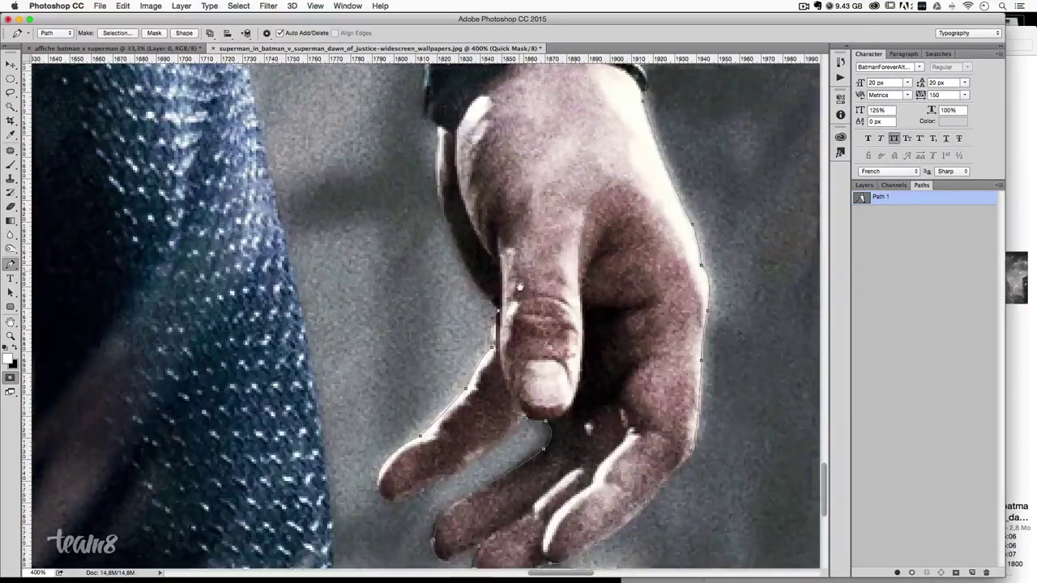
scroll(488, 249, "up", 3)
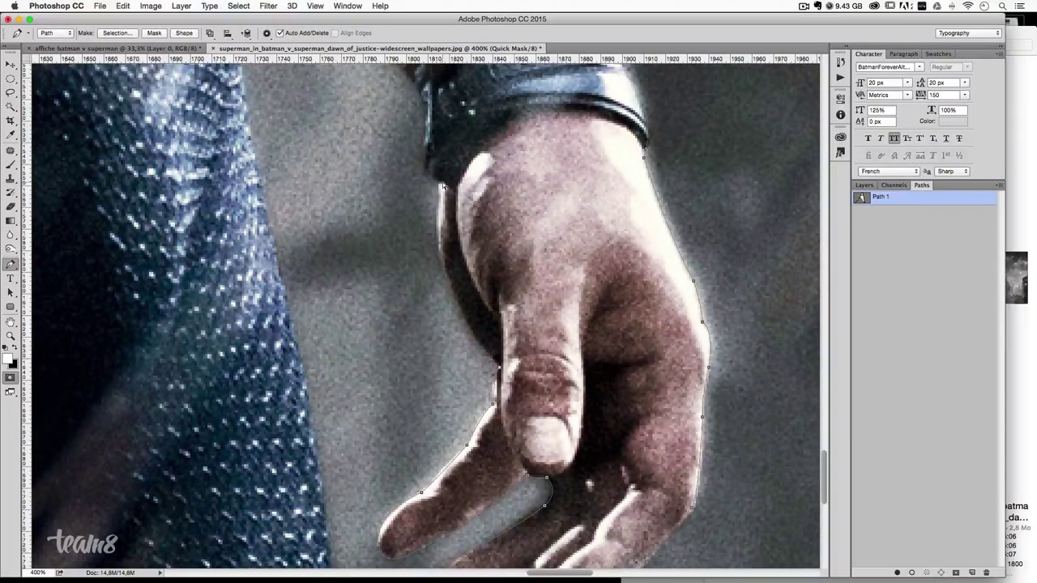
scroll(443, 186, "down", 3, "alt")
scroll(443, 186, "down", 2, "alt")
scroll(447, 187, "up", 2)
scroll(497, 350, "up", 1)
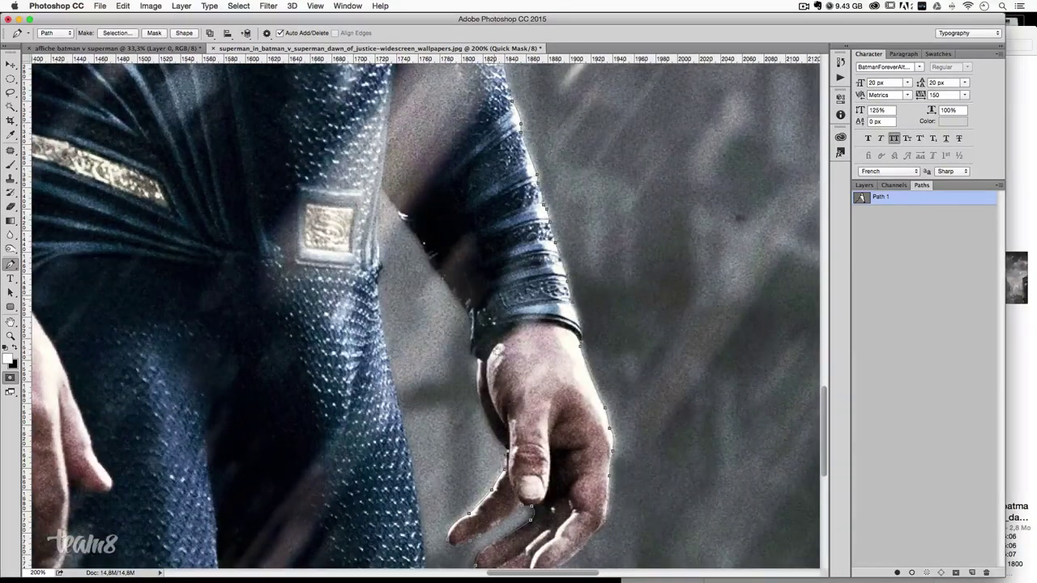
left_click_drag(478, 357, 486, 298)
left_click(471, 351, "alt")
- Extend the path up the arm edge and zoom out to 100%
left_click(432, 261)
left_click(375, 187)
key("ctrl+z")
key("ctrl+minus")
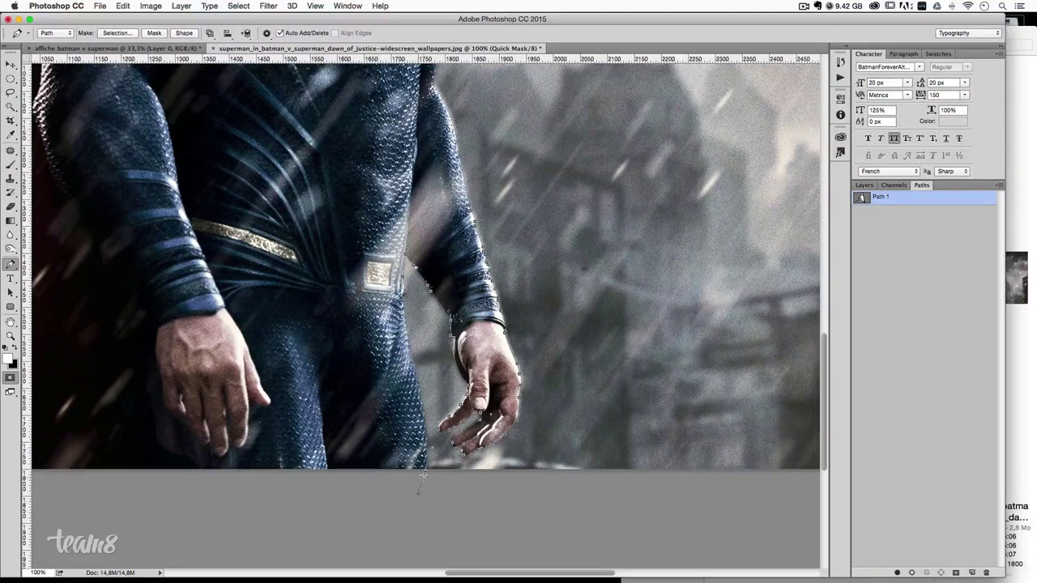
- Zoom to 300% near the bottom of the image and anchor the path at its edge
left_click_drag(422, 476, 602, 395)
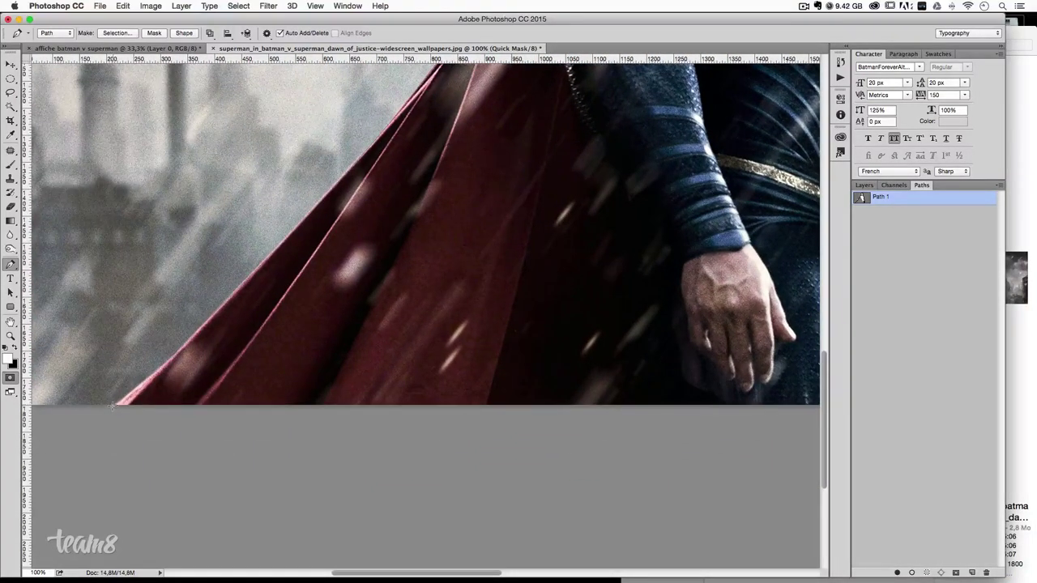
mouse_move(264, 344)
left_mouse_down()
mouse_move(383, 428)
mouse_move(459, 380)
left_mouse_up()
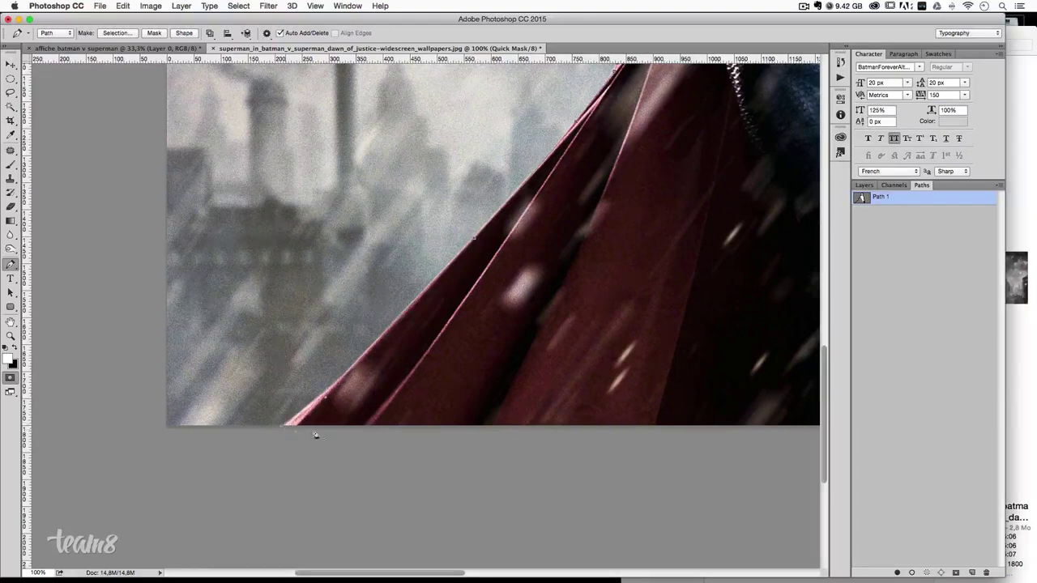
scroll(437, 401, "right", 5)
left_click_drag(494, 394, 234, 396)
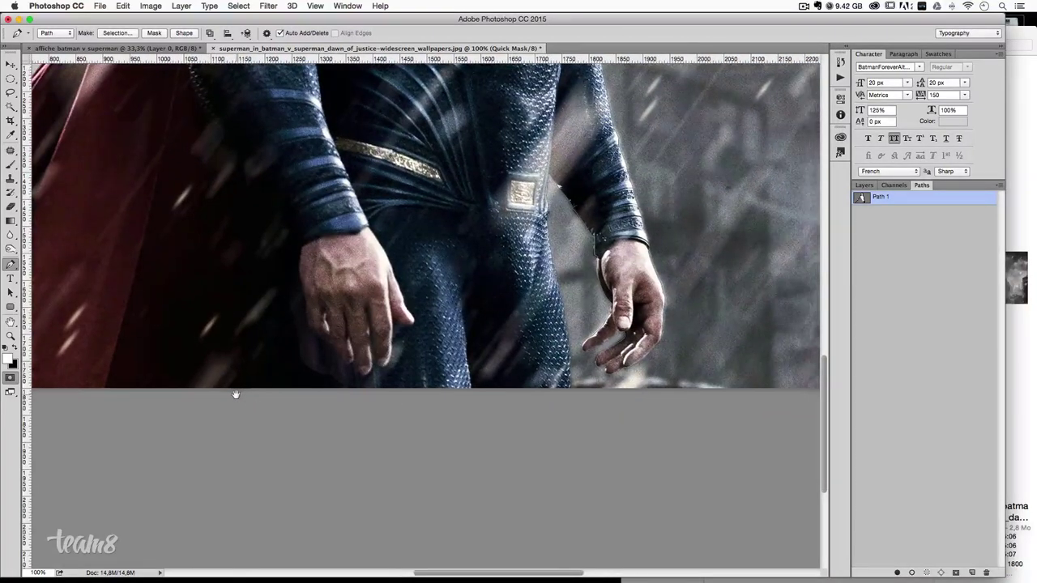
left_click(572, 389)
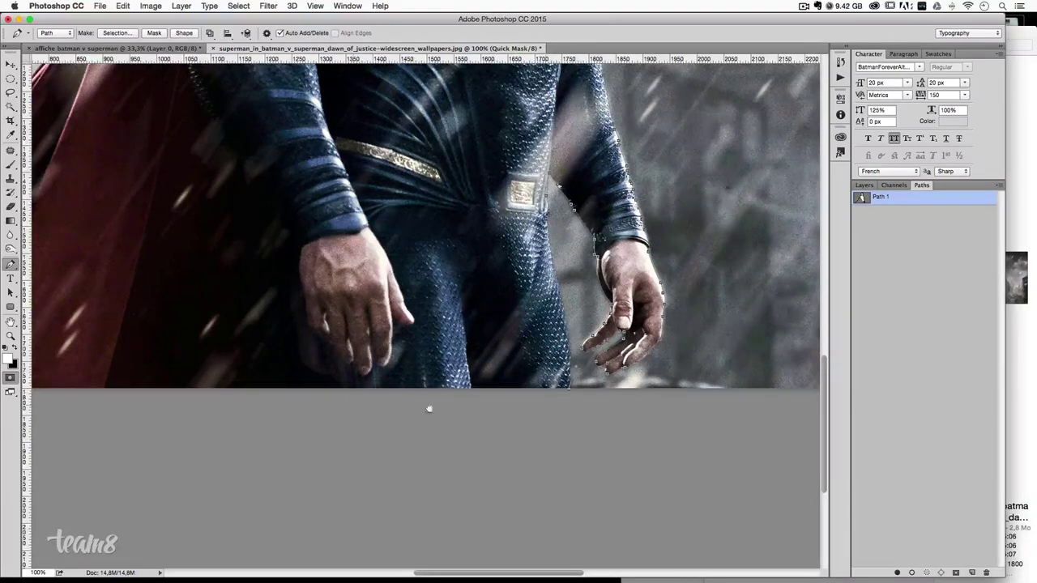
scroll(430, 409, "left", 5)
scroll(343, 387, "left", 5)
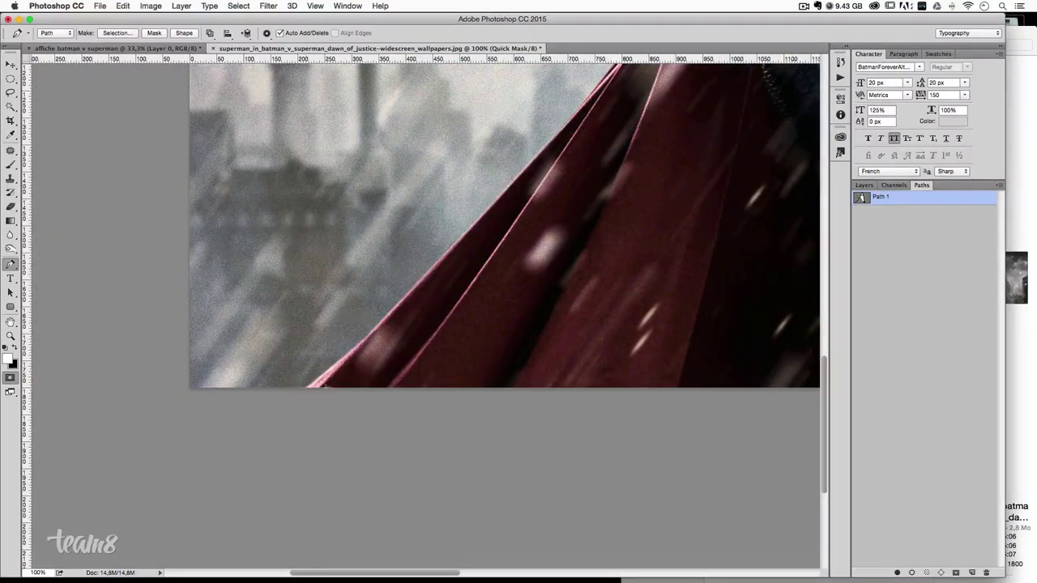
key("super+plus")
key("super+plus")
scroll(340, 391, "left", 10)
scroll(492, 307, "down", 4)
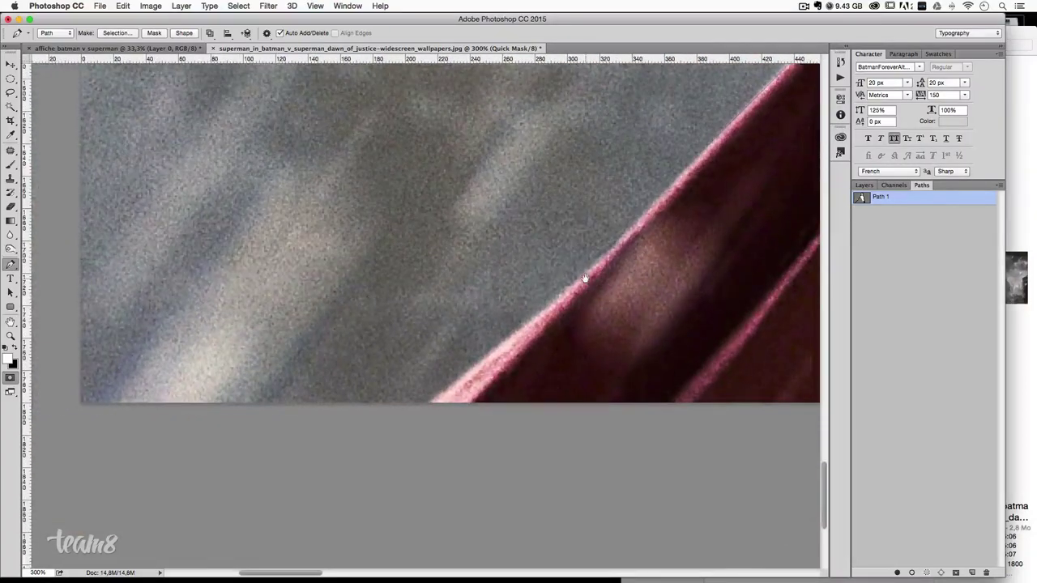
left_click(439, 403)
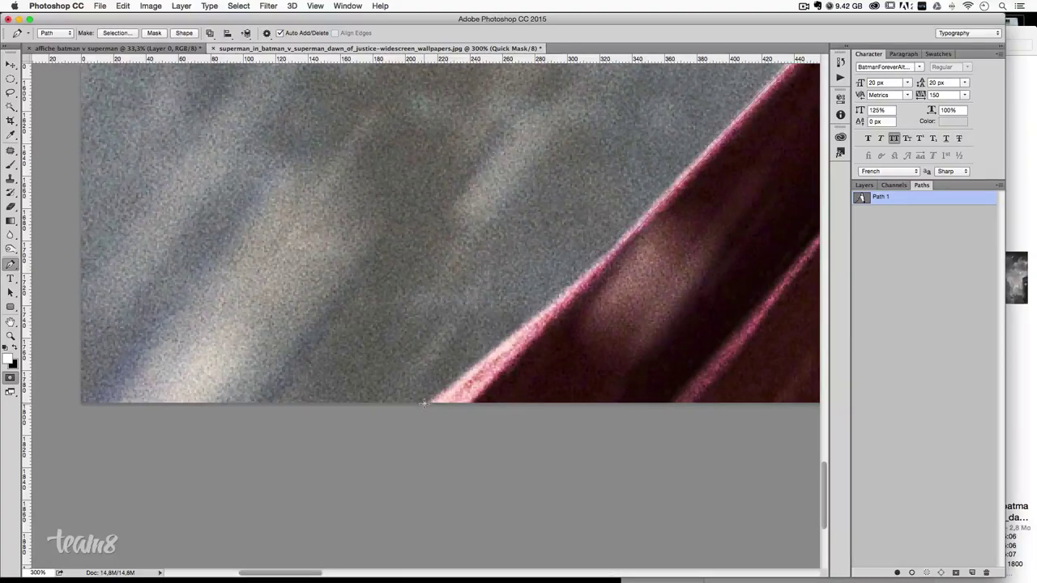
- Pan across toward the hand and add another path point on the bottom edge
scroll(560, 364, "right", 5)
scroll(435, 462, "right", 5)
scroll(586, 418, "right", 5)
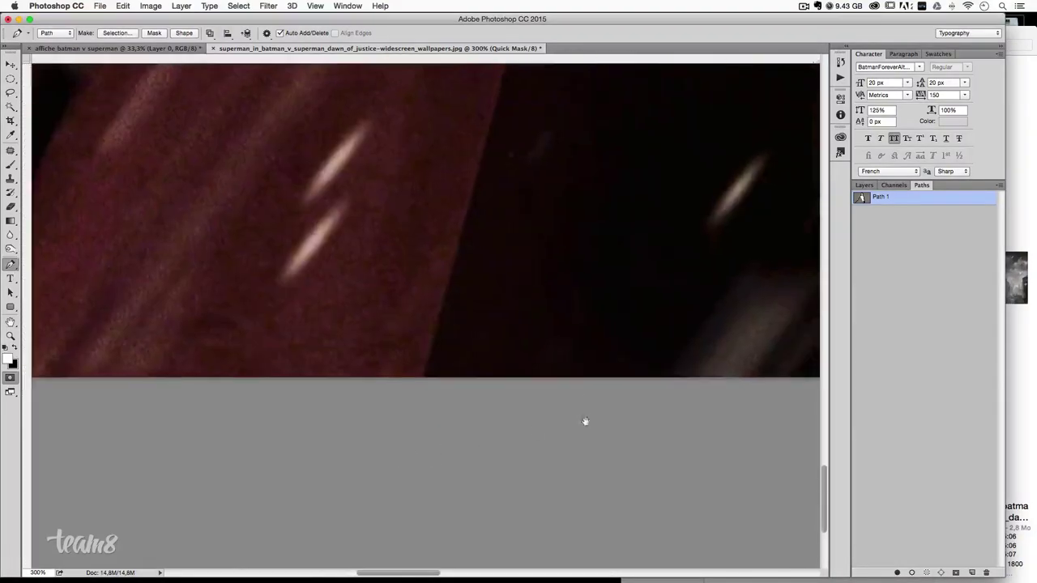
scroll(461, 393, "right", 5)
scroll(461, 393, "right", 5)
scroll(461, 392, "right", 5)
scroll(453, 394, "right", 3)
key("ctrl+r")
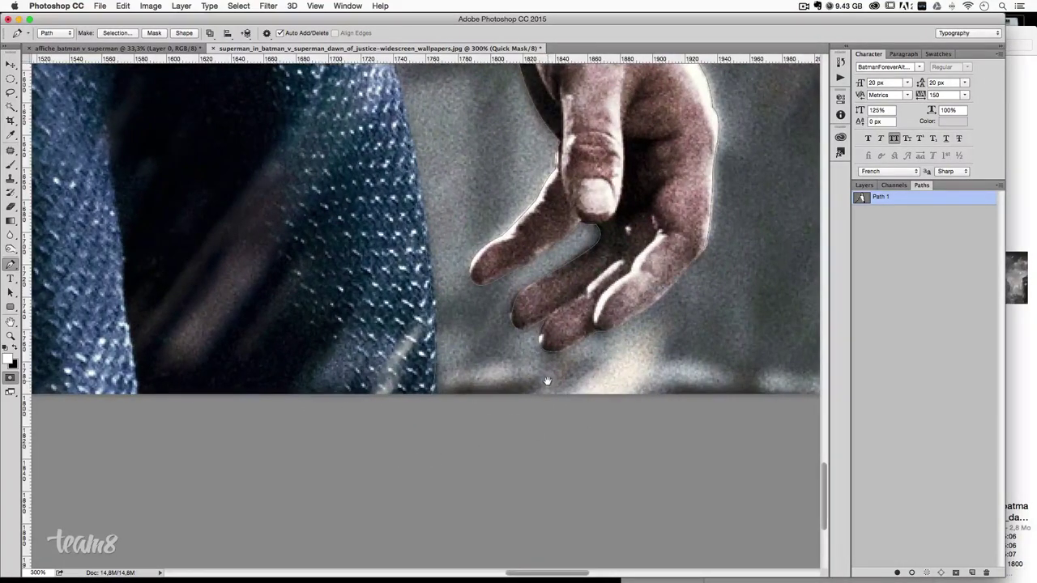
left_click(432, 395)
- Zoom back out to 66.7% to view more of Superman
key("super+minus")
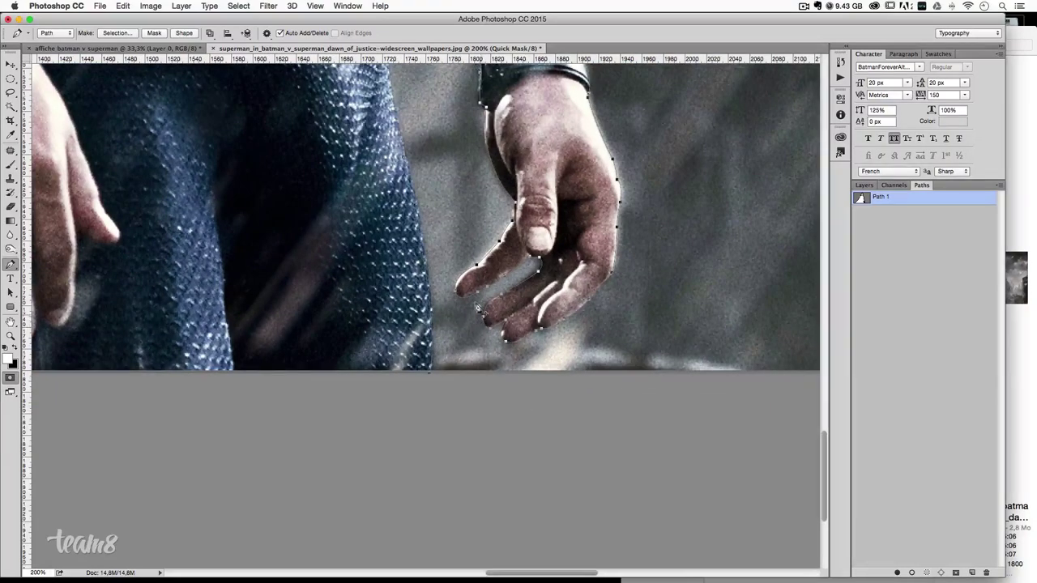
left_click_drag(358, 209, 571, 372)
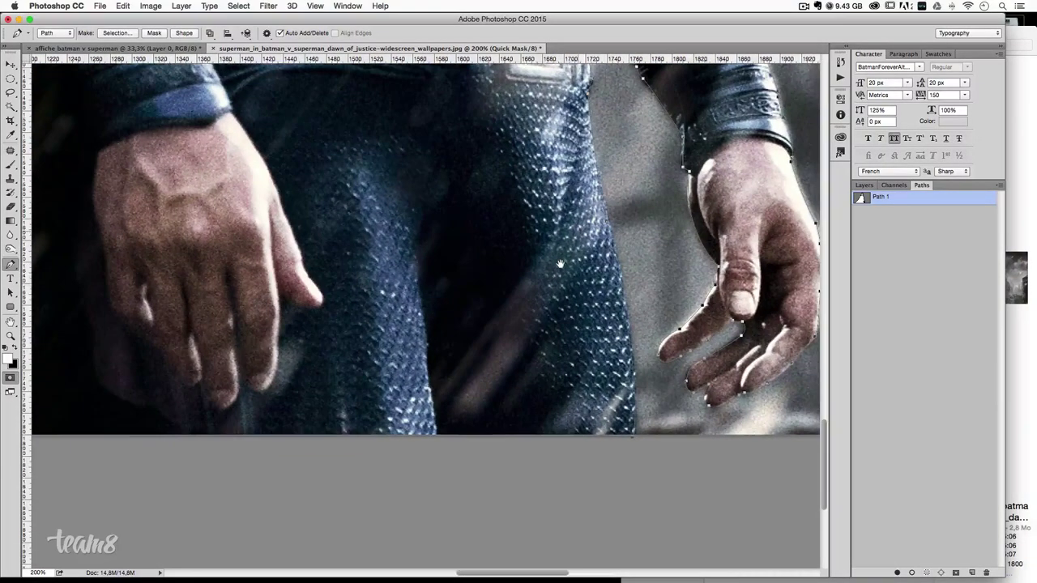
scroll(571, 371, "left", 10)
scroll(502, 373, "left", 10)
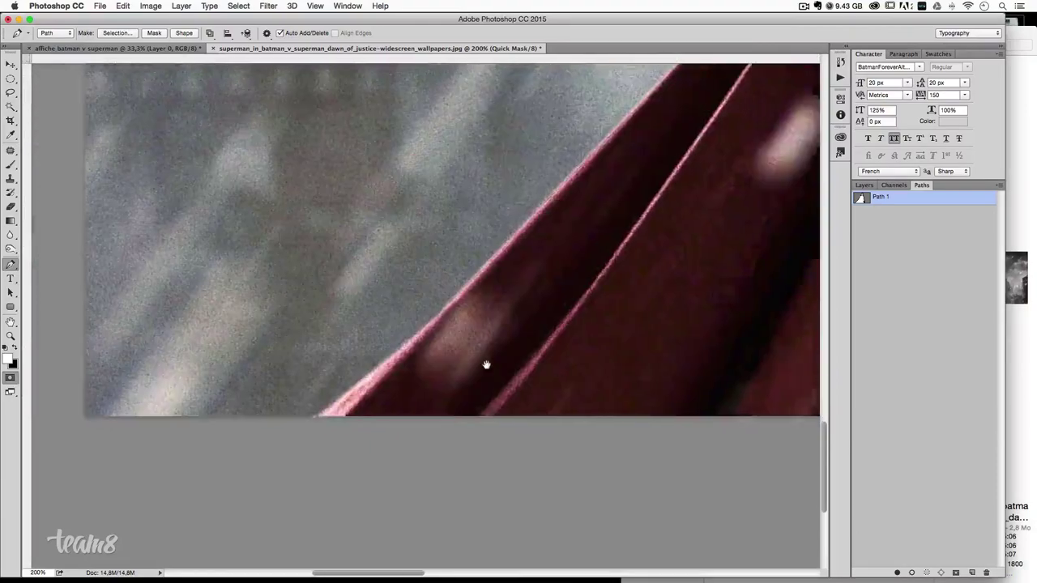
scroll(486, 366, "left", 10)
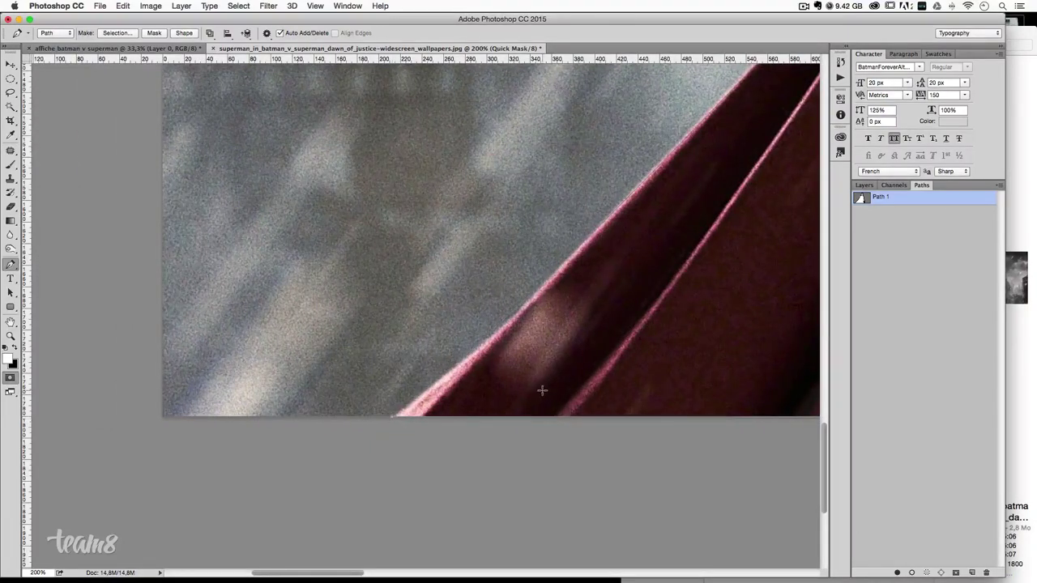
key("super+minus")
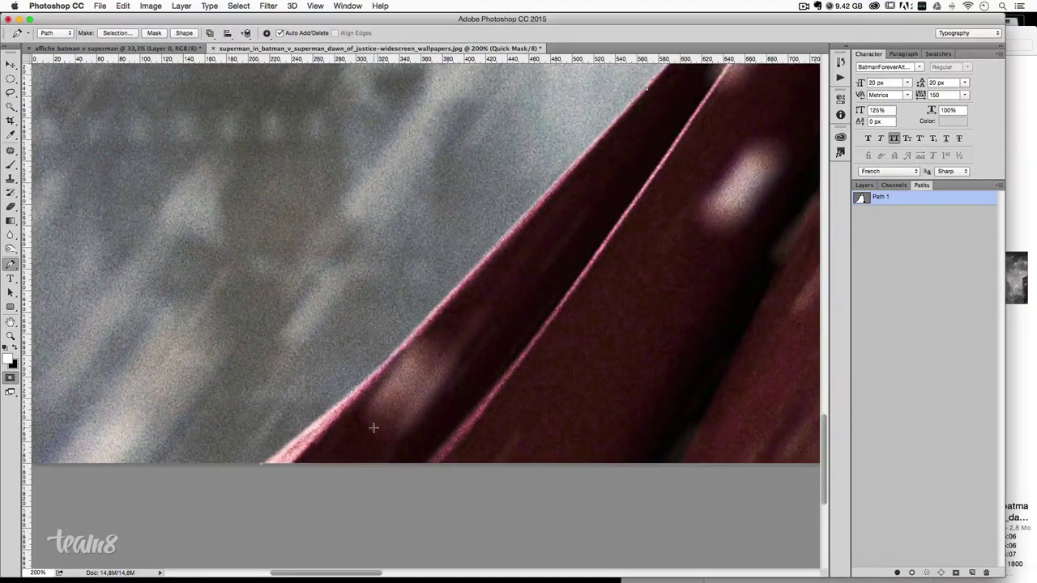
key("super+minus")
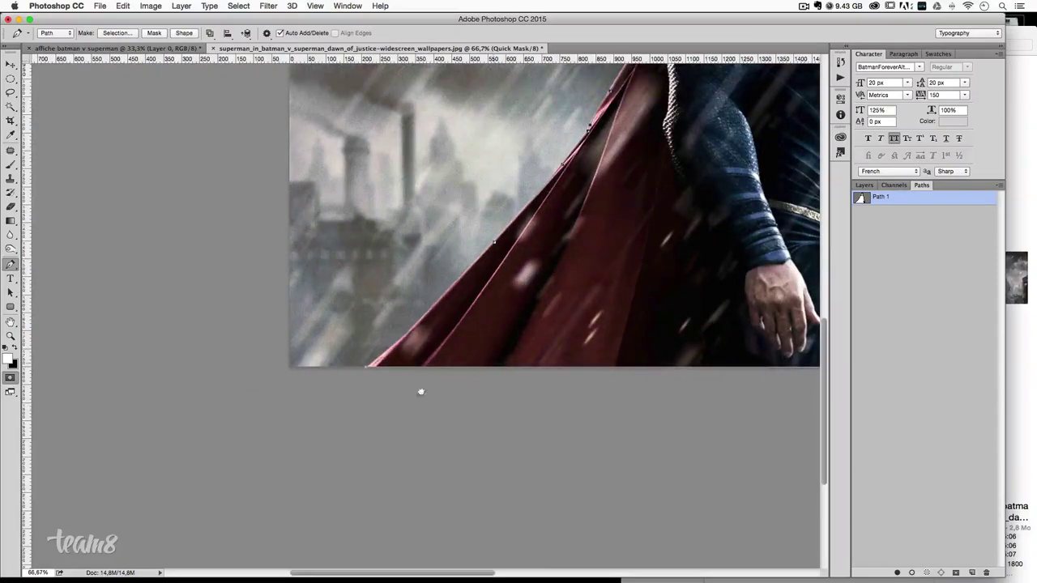
- Load Path 1 as a selection and unlock the Background into Layer 0
scroll(419, 391, "up", 10)
scroll(377, 424, "up", 3)
scroll(369, 413, "right", 3)
scroll(471, 273, "up", 5)
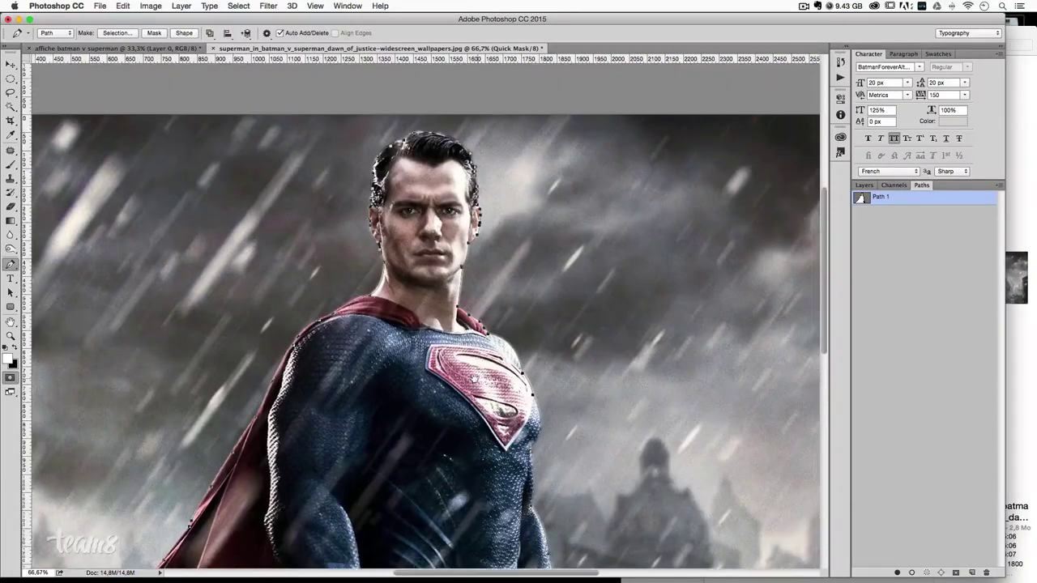
scroll(523, 327, "up", 2)
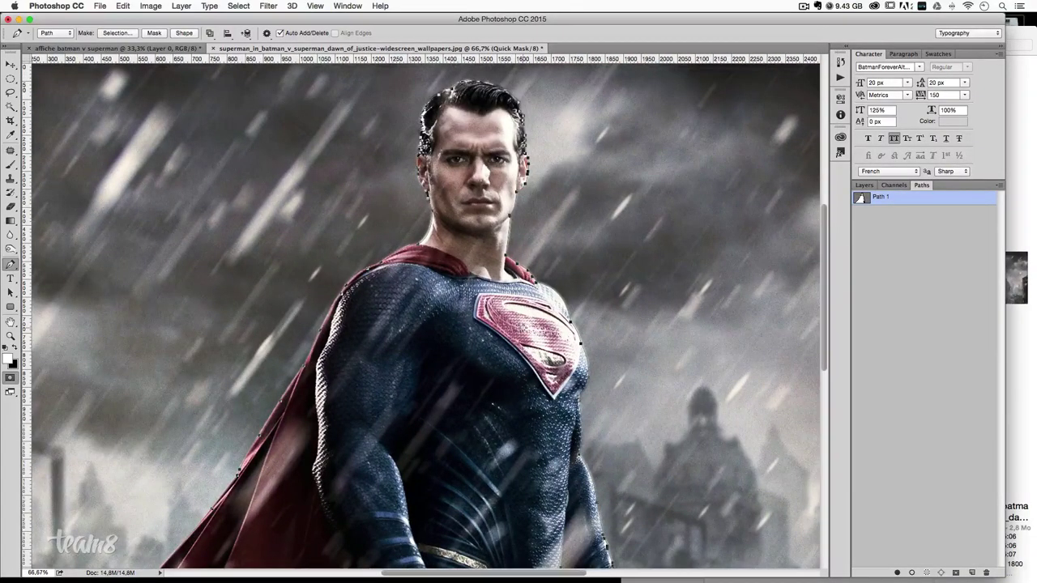
left_click(863, 198, "super")
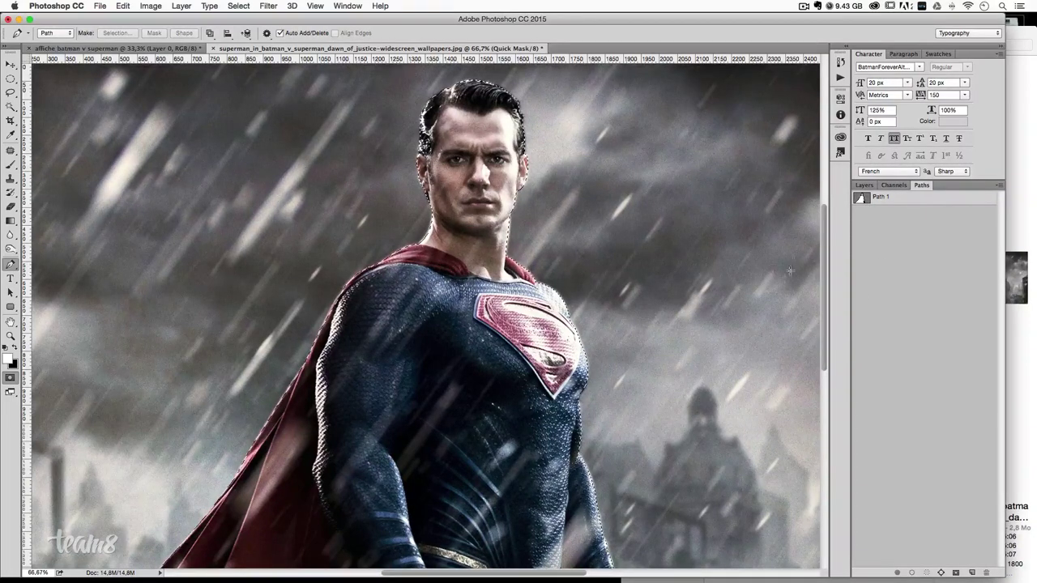
left_click(864, 184)
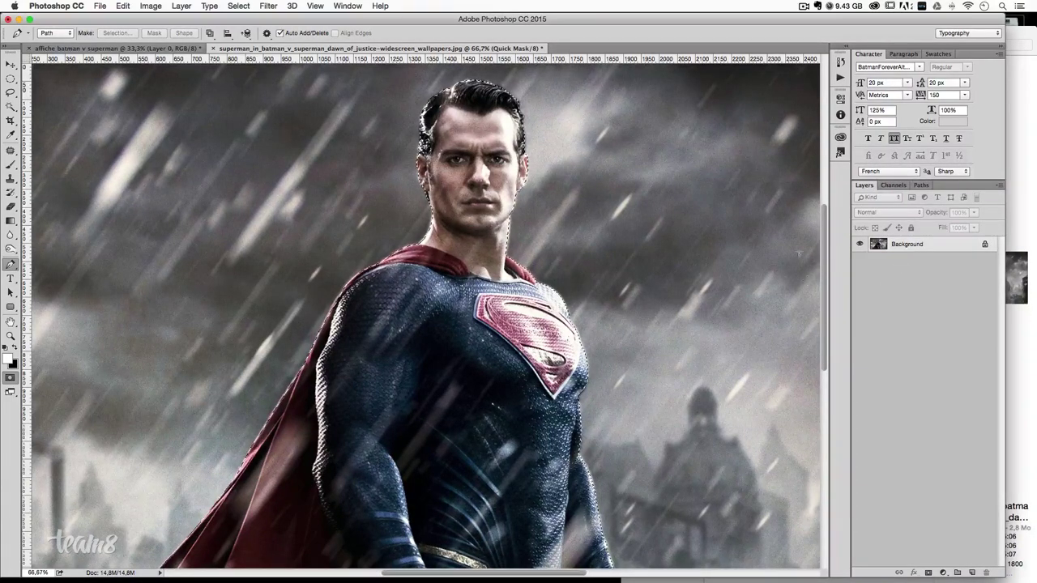
double_click(933, 245)
key("Return")
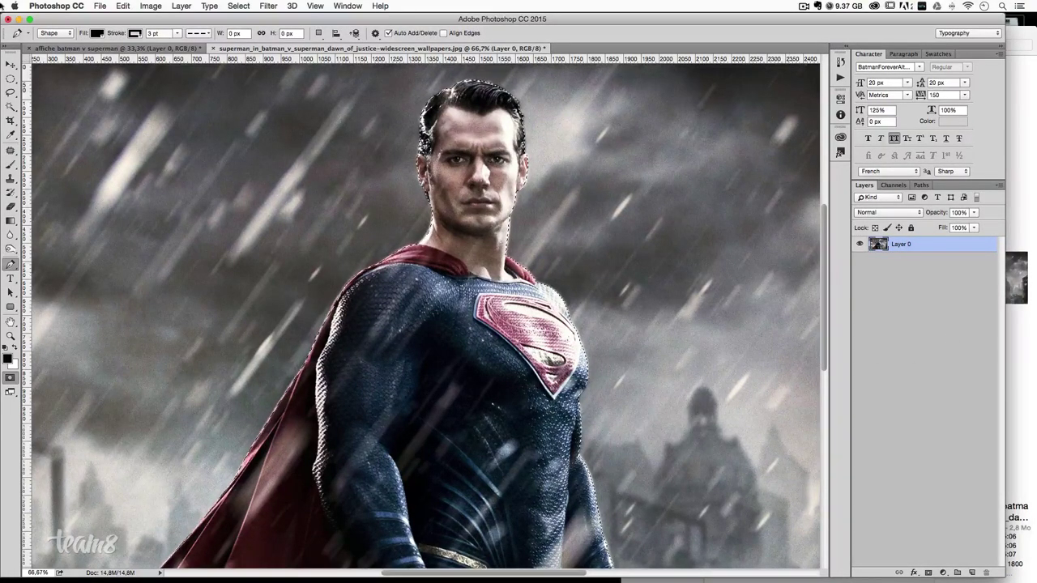
- Paste Superman into the poster as Layer 1 and shift him left of centre
left_click(113, 48)
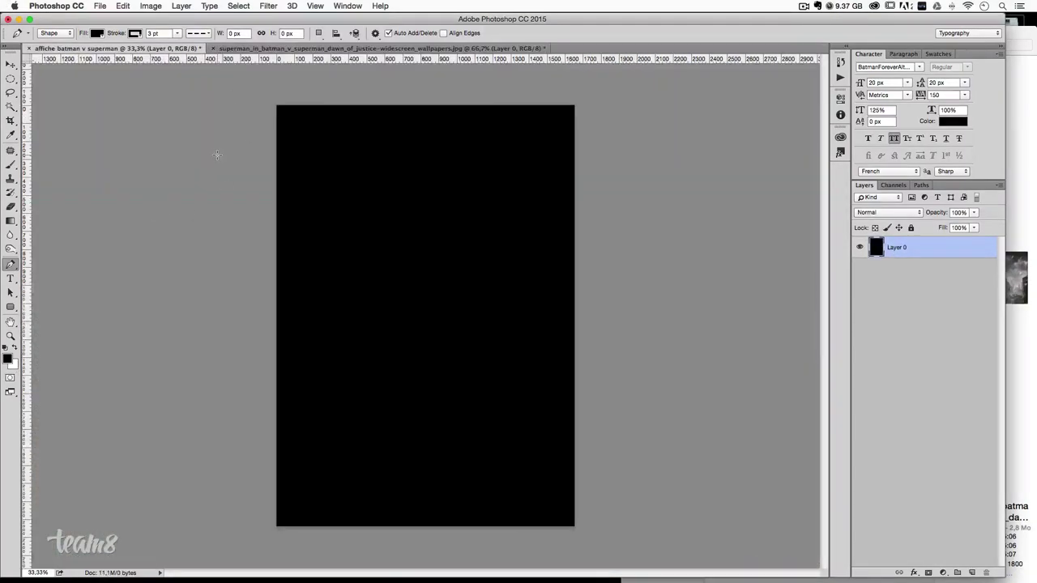
key("super+v")
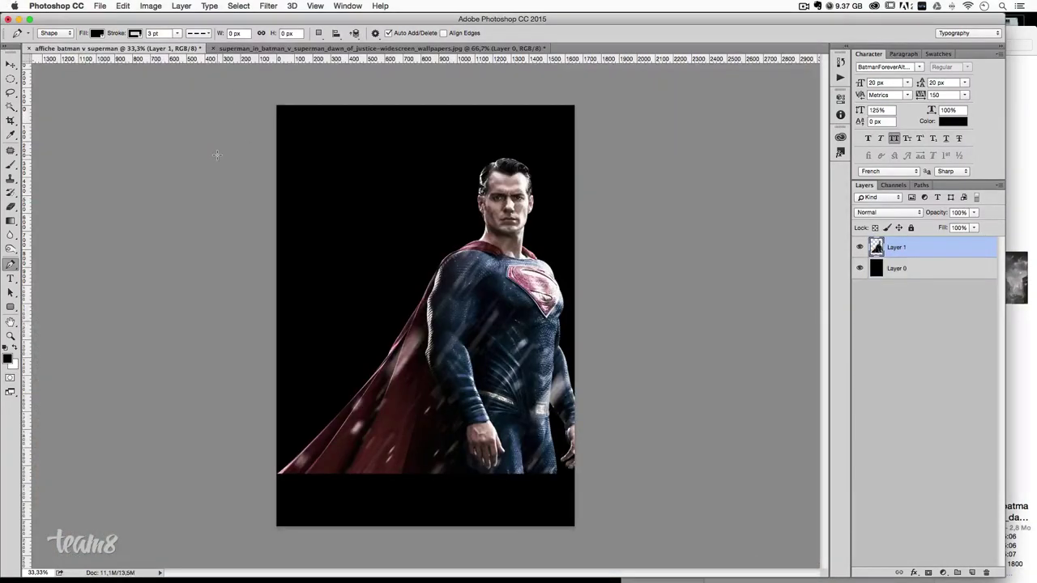
left_click(12, 65)
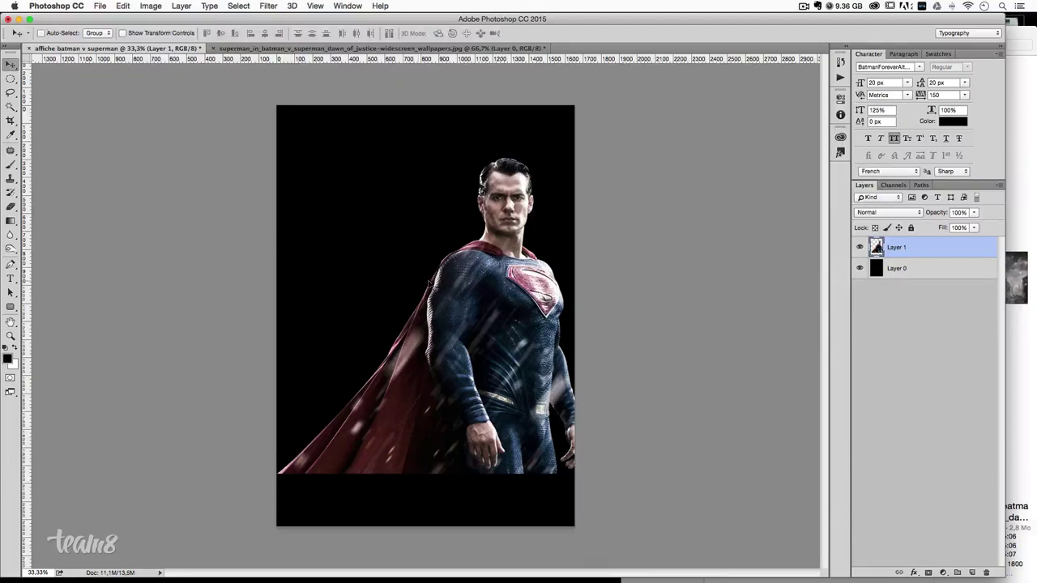
left_click_drag(509, 253, 412, 265)
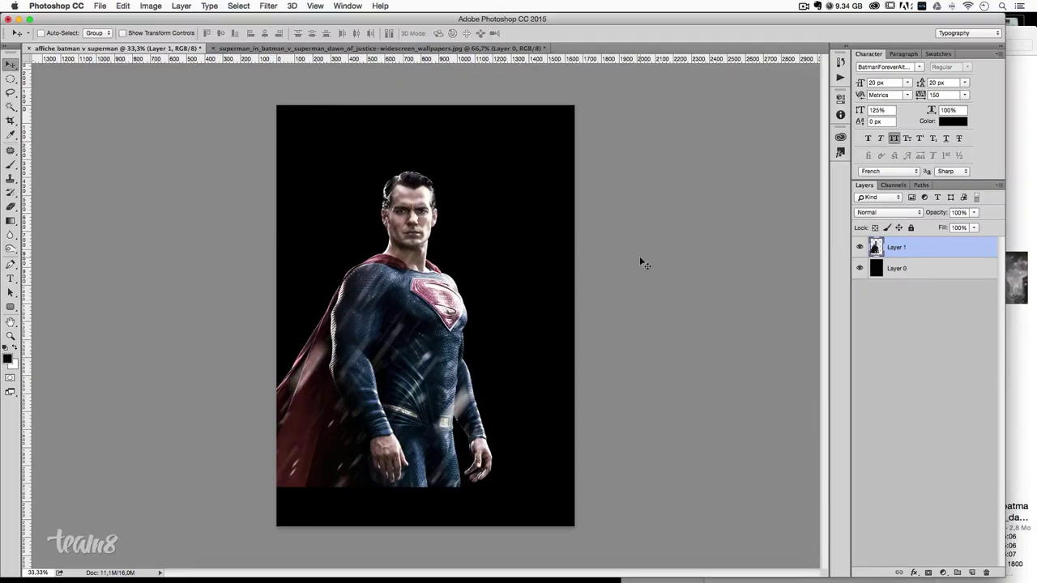
left_click(1031, 138)
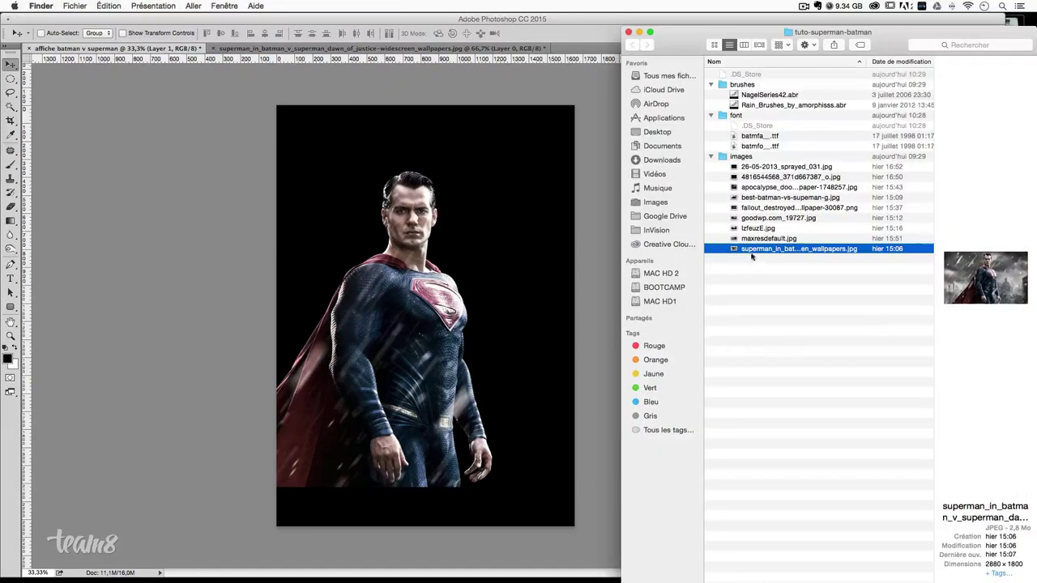
- Send best-batman-vs-superman-g.jpg from Finder to Adobe Photoshop CC 2015 via Ouvrir avec
left_click(756, 189)
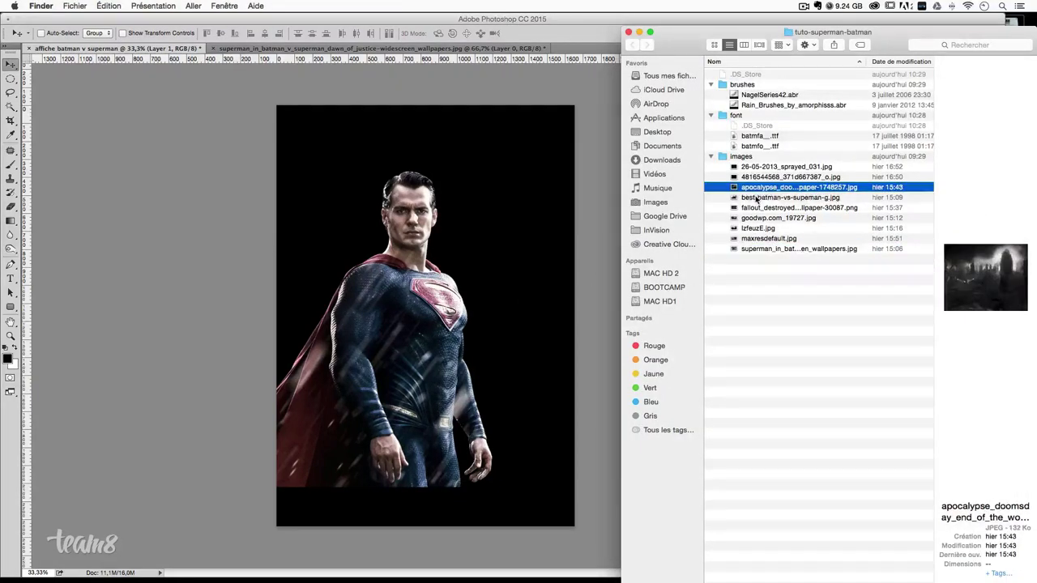
right_click(750, 200)
mouse_move(780, 213)
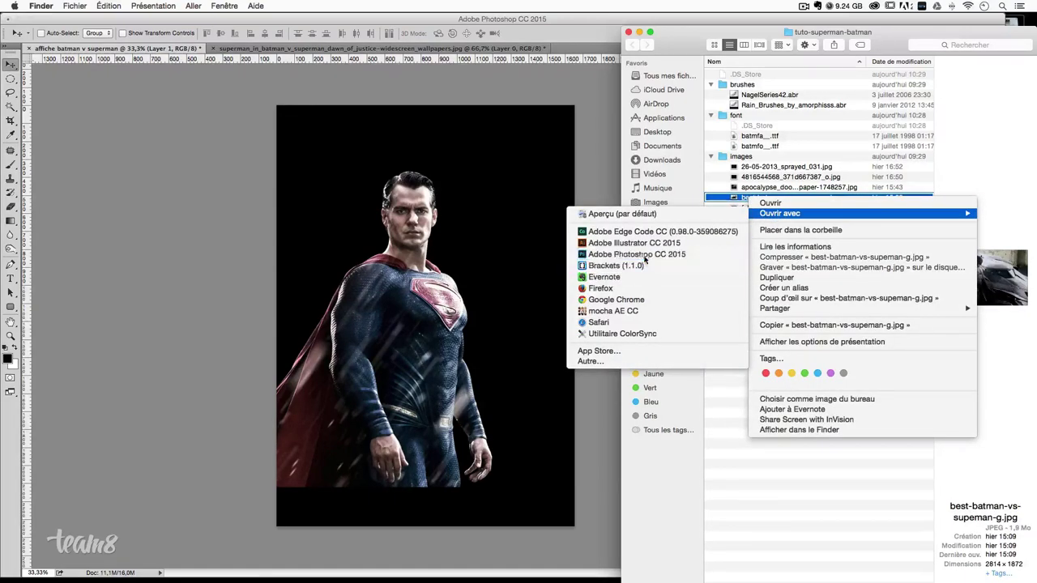
left_click(648, 254)
left_click(599, 355)
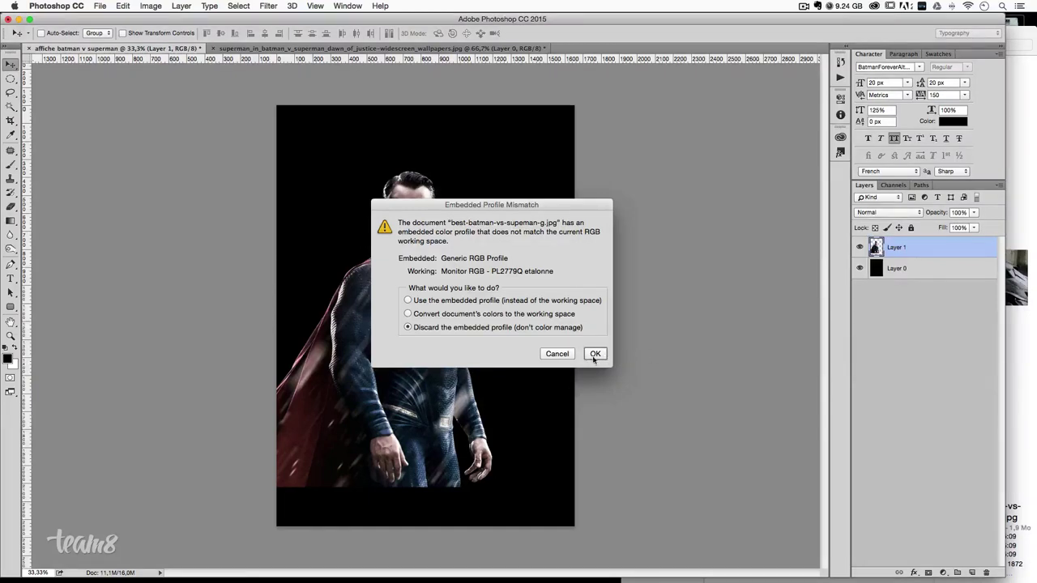
- Open the Batman photo without its profile, unlock the background as Layer 0, and start a new path
left_click(595, 354)
double_click(939, 251)
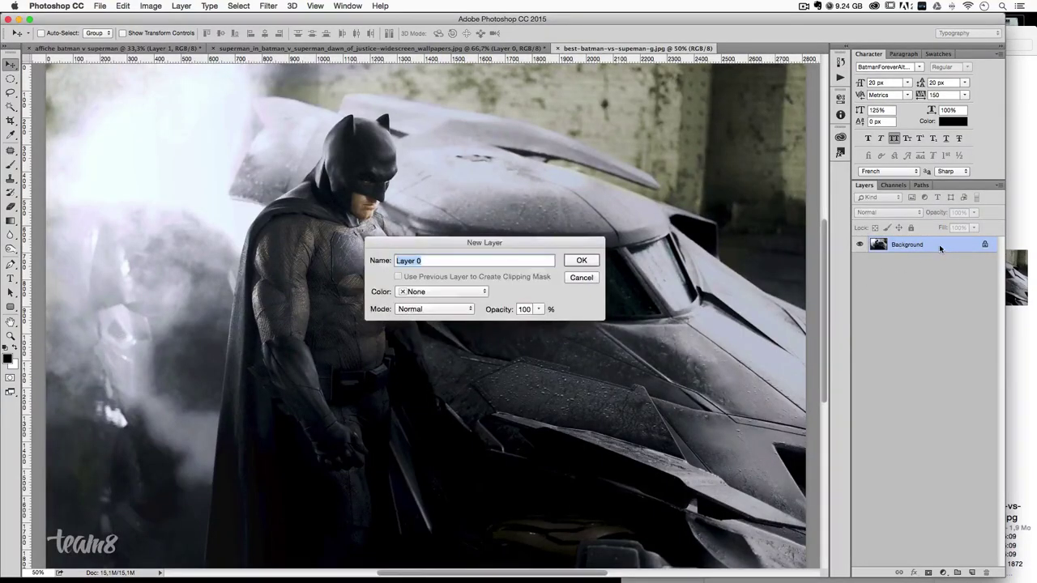
key("Return")
left_click(924, 187)
mouse_move(971, 576)
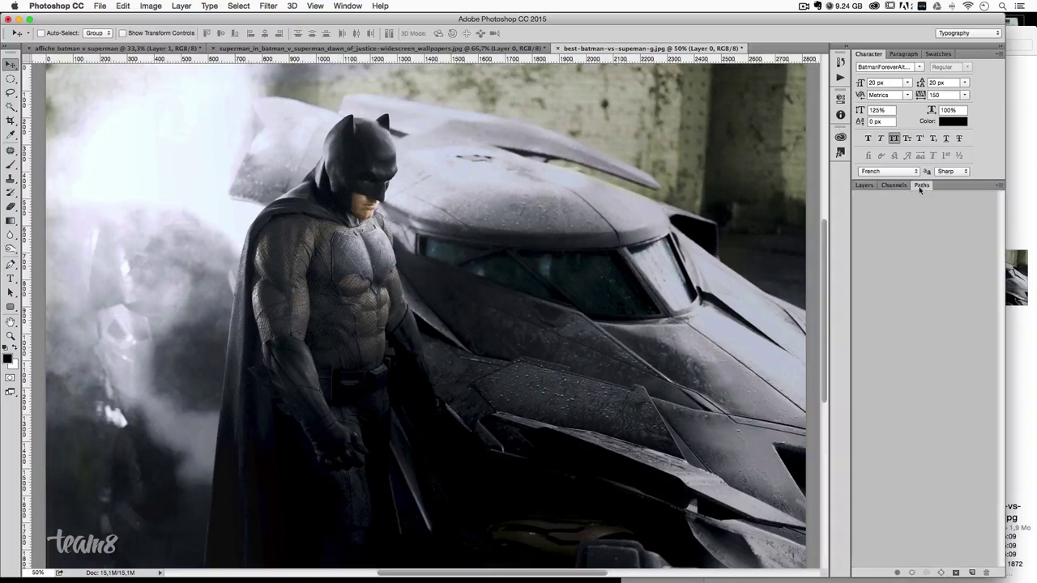
left_click(972, 572)
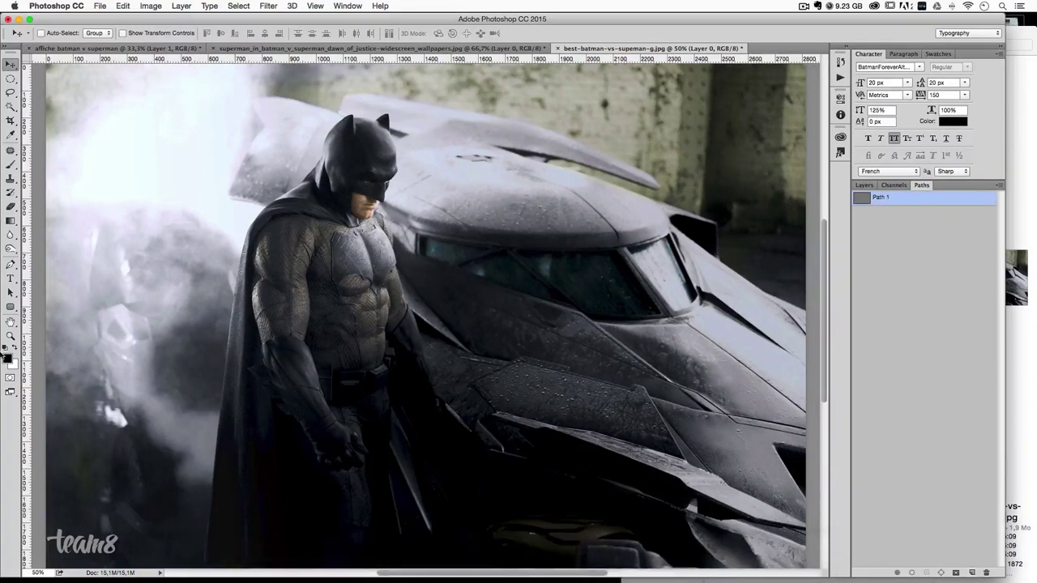
left_click(10, 378)
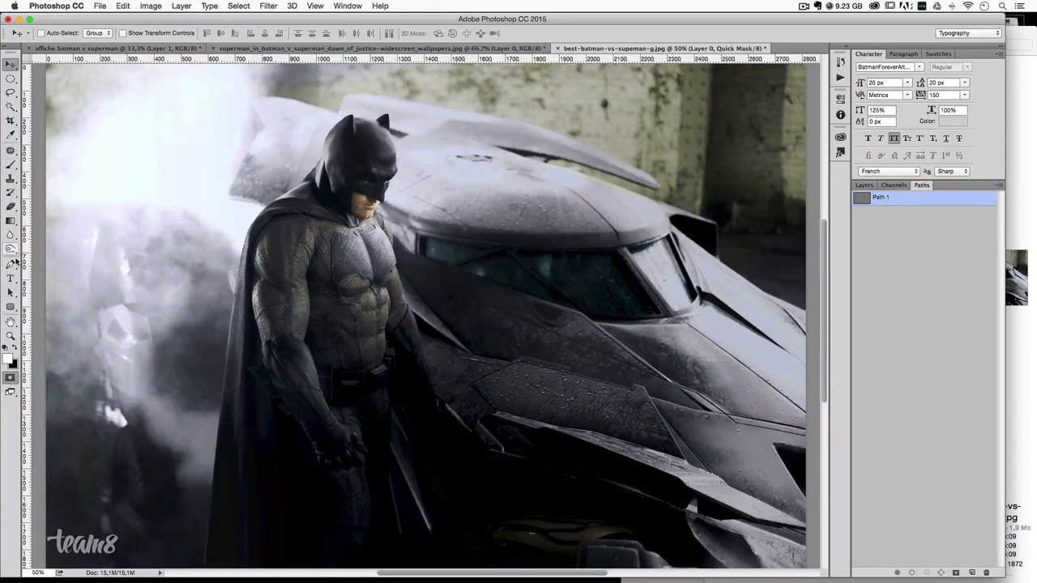
left_click(10, 264)
- At 100% zoom, trace curved Pen anchors up the cape edge and around Batman's cowl
left_click_drag(247, 426, 320, 243)
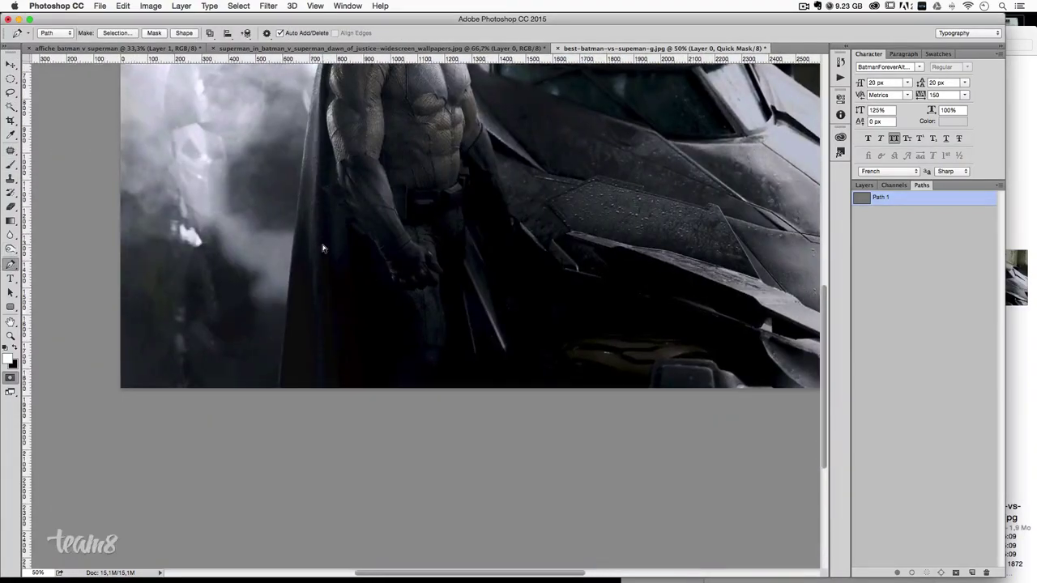
key("super+plus")
mouse_move(219, 284)
left_mouse_down()
mouse_move(393, 340)
mouse_move(319, 481)
mouse_move(296, 491)
mouse_move(347, 153)
left_mouse_up()
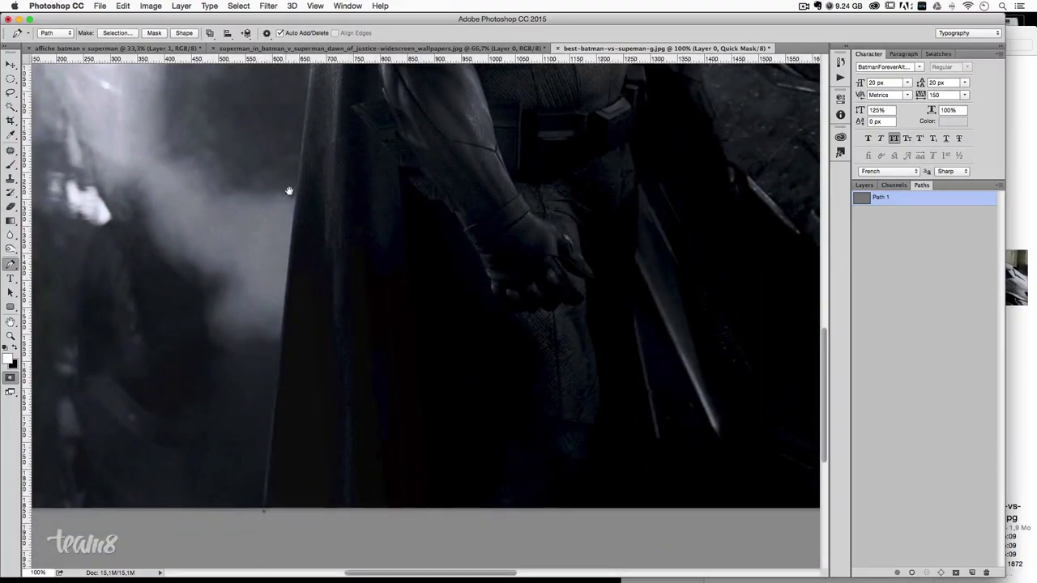
mouse_move(286, 190)
left_mouse_down()
mouse_move(280, 313)
mouse_move(296, 256)
left_mouse_up()
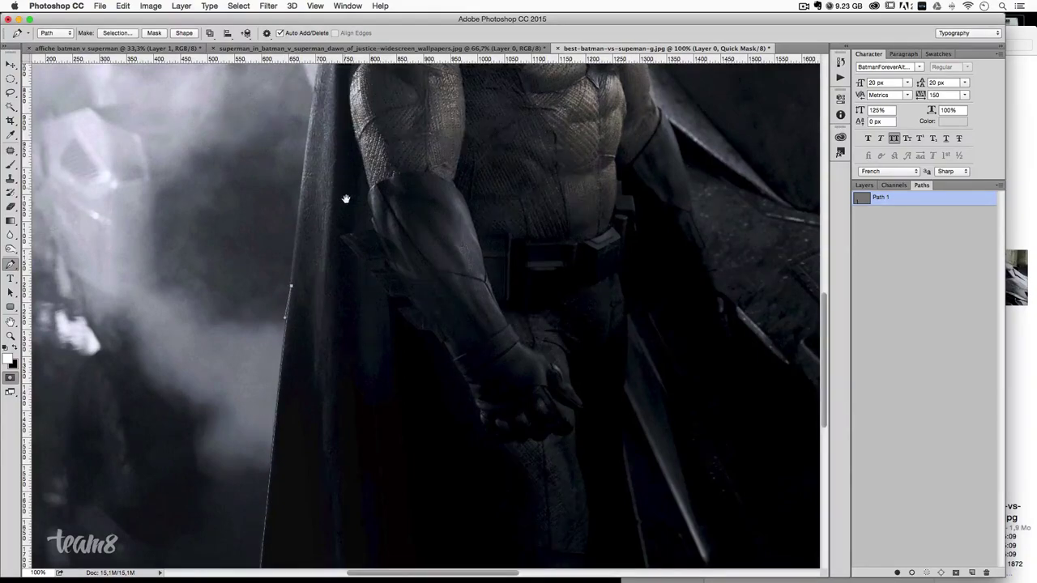
left_click_drag(343, 199, 343, 432)
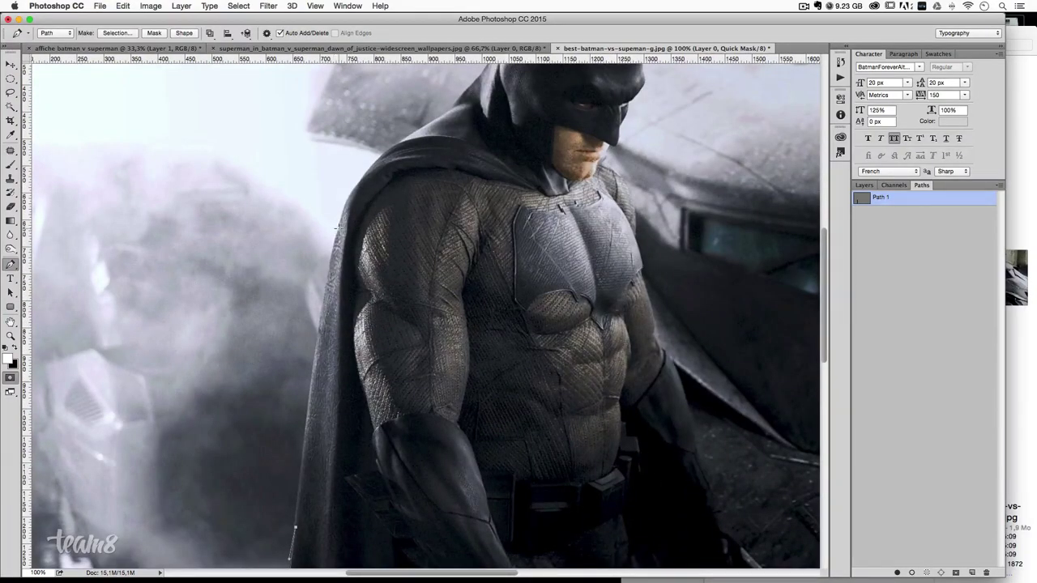
left_click_drag(337, 229, 358, 185)
mouse_move(343, 194)
left_mouse_down()
mouse_move(378, 171)
mouse_move(359, 183)
left_mouse_up()
left_click_drag(452, 110, 535, 82)
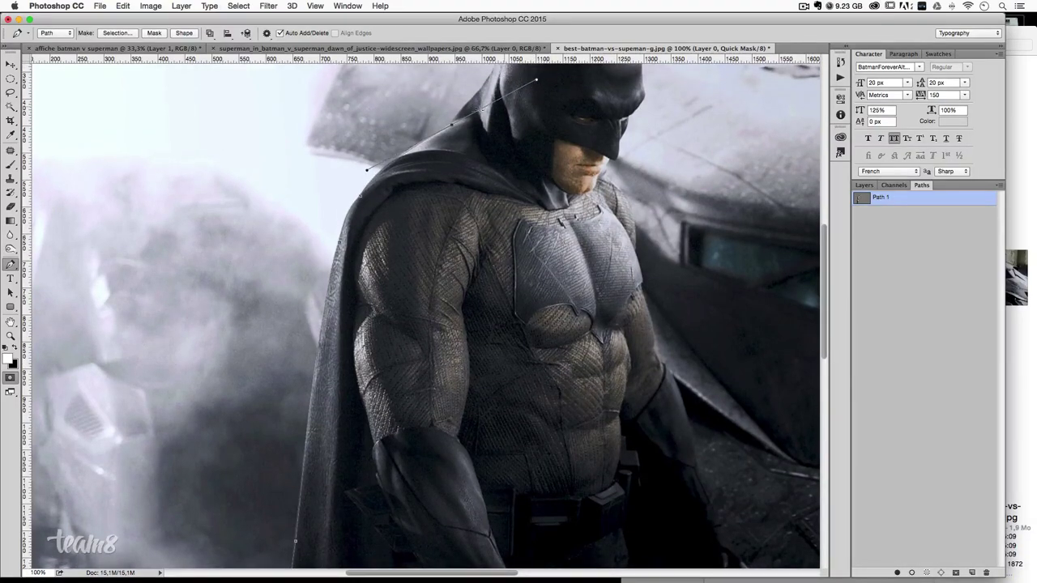
left_click_drag(511, 109, 465, 247)
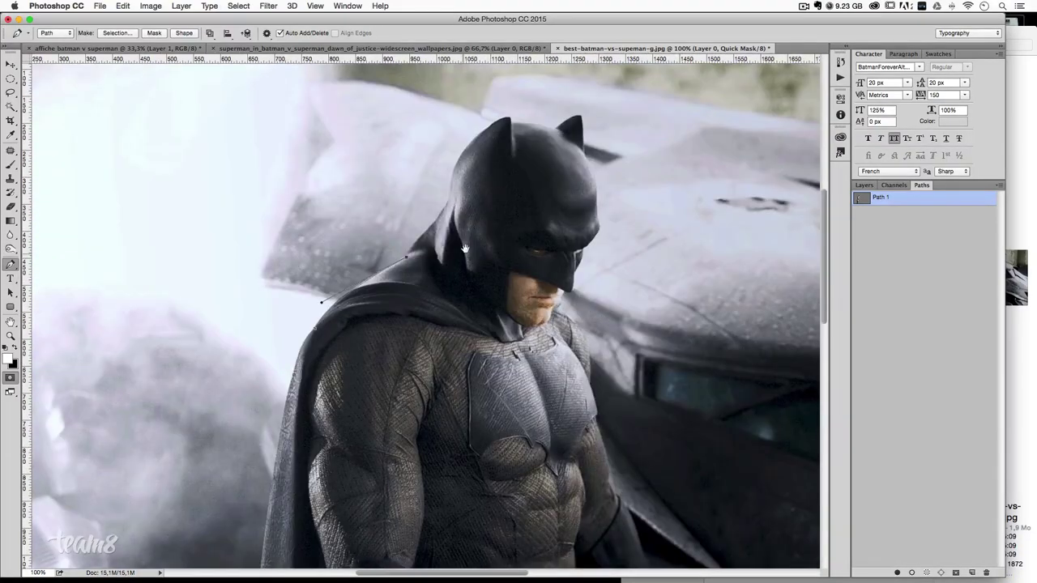
left_click(421, 236)
left_click_drag(489, 127, 532, 109)
left_click_drag(509, 118, 524, 119)
- Continue the curved path down Batman's cape edge and side
scroll(552, 124, "down", 10)
scroll(551, 124, "right", 5)
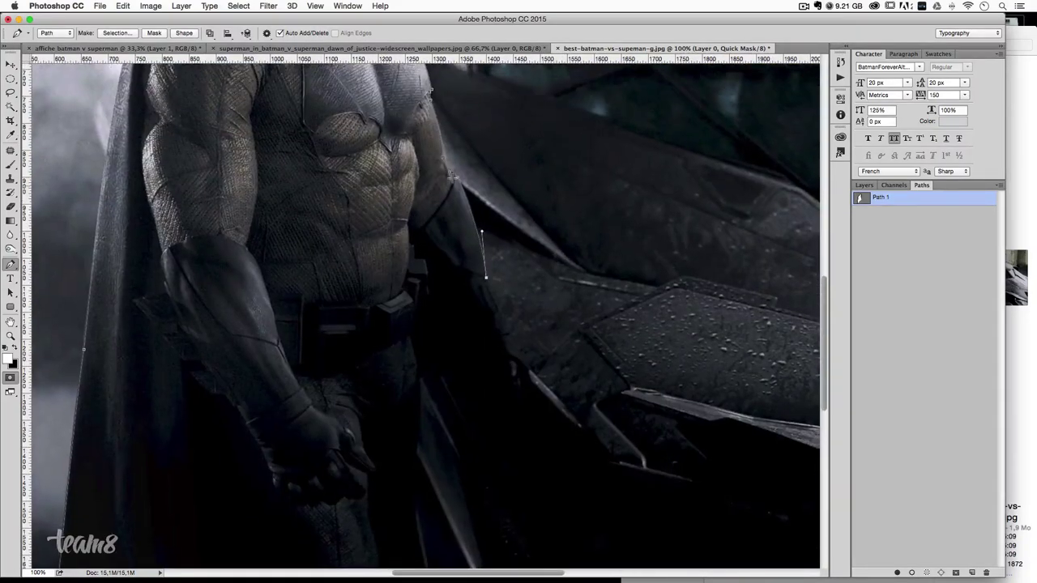
left_click_drag(538, 375, 517, 236)
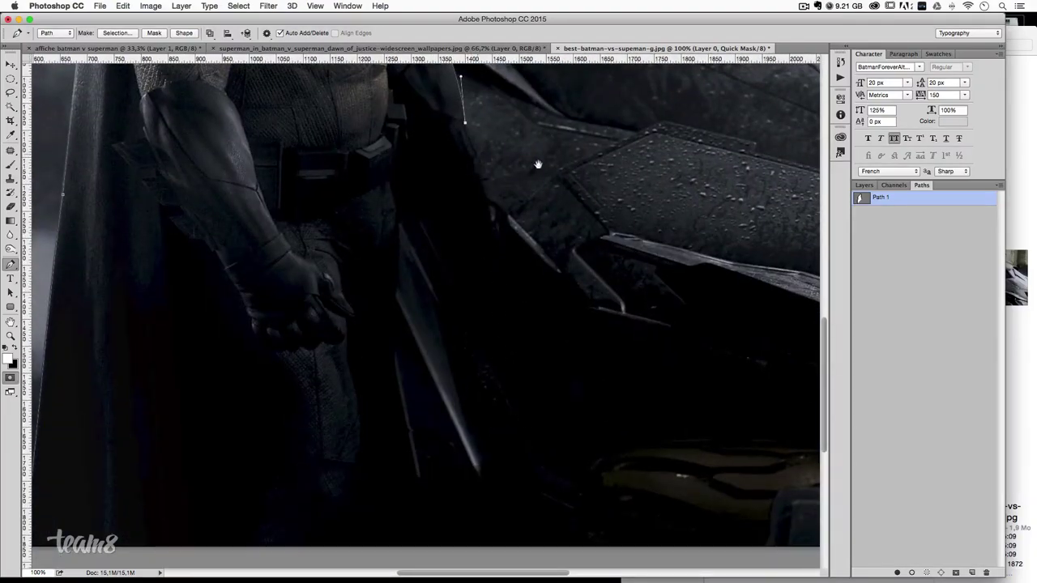
left_click_drag(537, 165, 553, 278)
scroll(486, 221, "down", 3)
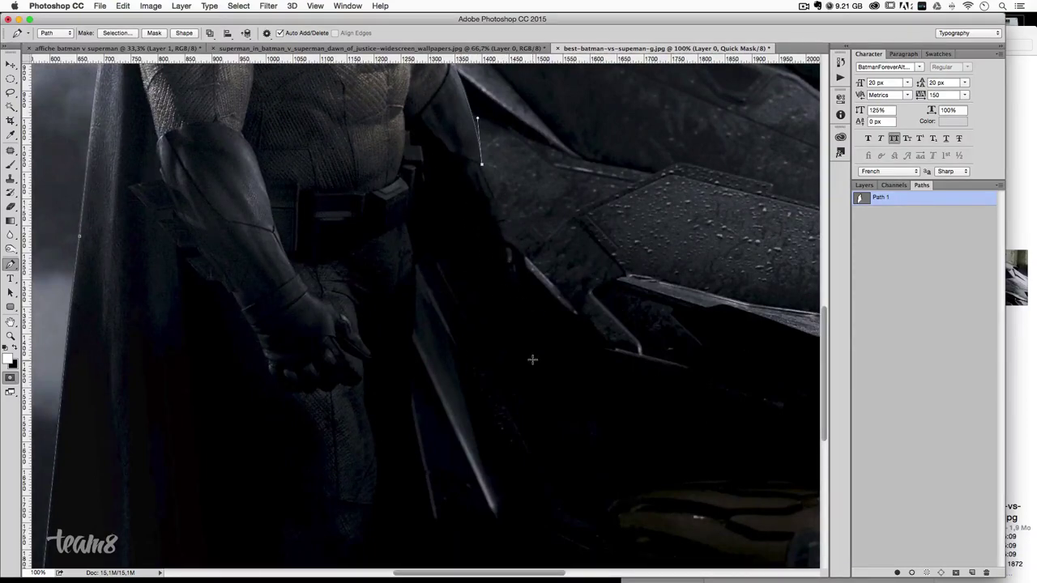
left_click_drag(556, 396, 492, 331)
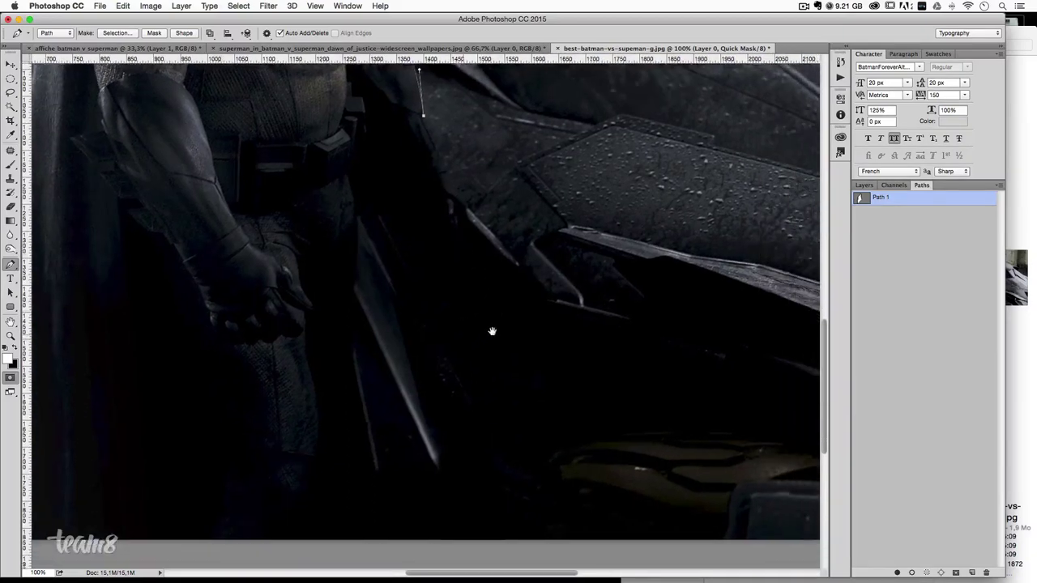
left_click_drag(518, 249, 533, 326)
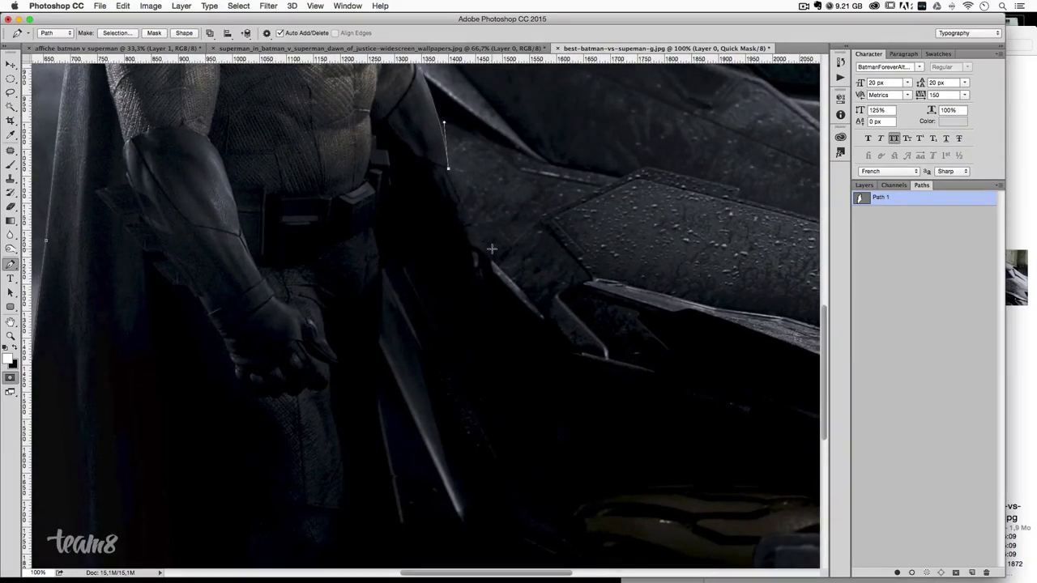
left_click_drag(473, 222, 475, 238)
left_click_drag(491, 280, 487, 309)
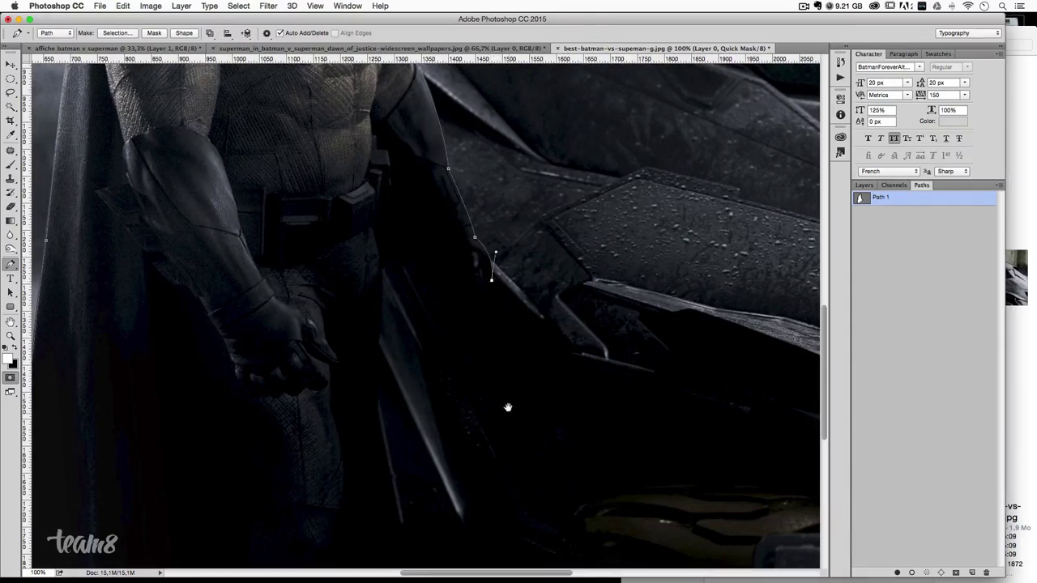
- Replace a misplaced anchor at the photo's bottom edge and close Path 1 at the start anchor
scroll(507, 410, "down", 3)
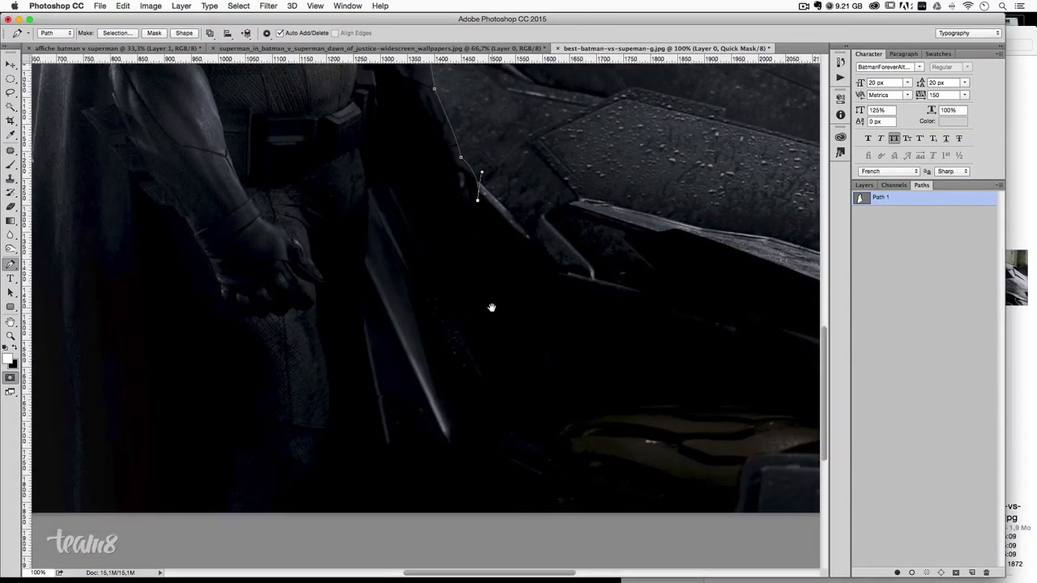
left_click(558, 510)
key("ctrl+z")
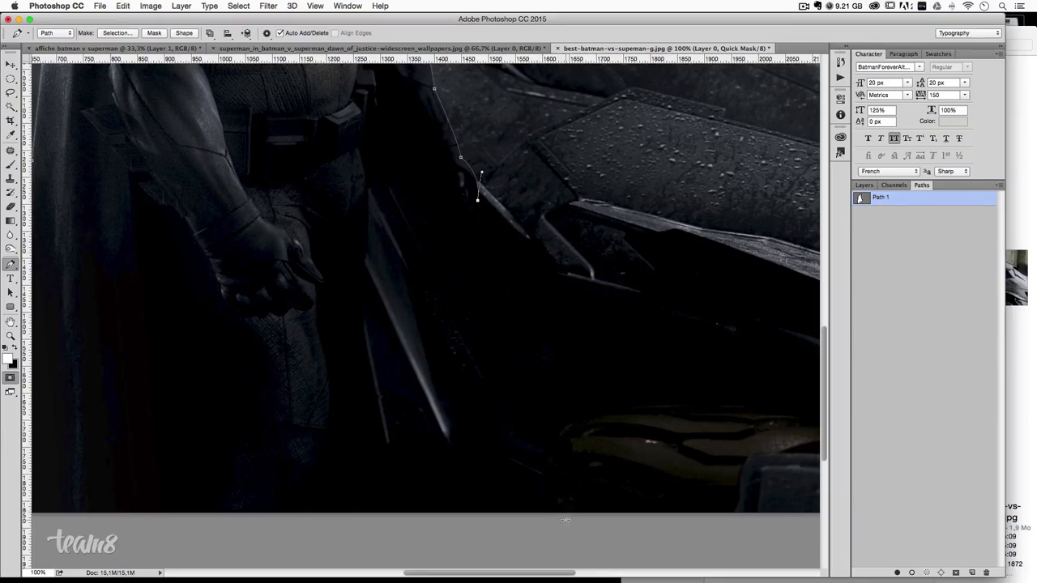
left_click(560, 512)
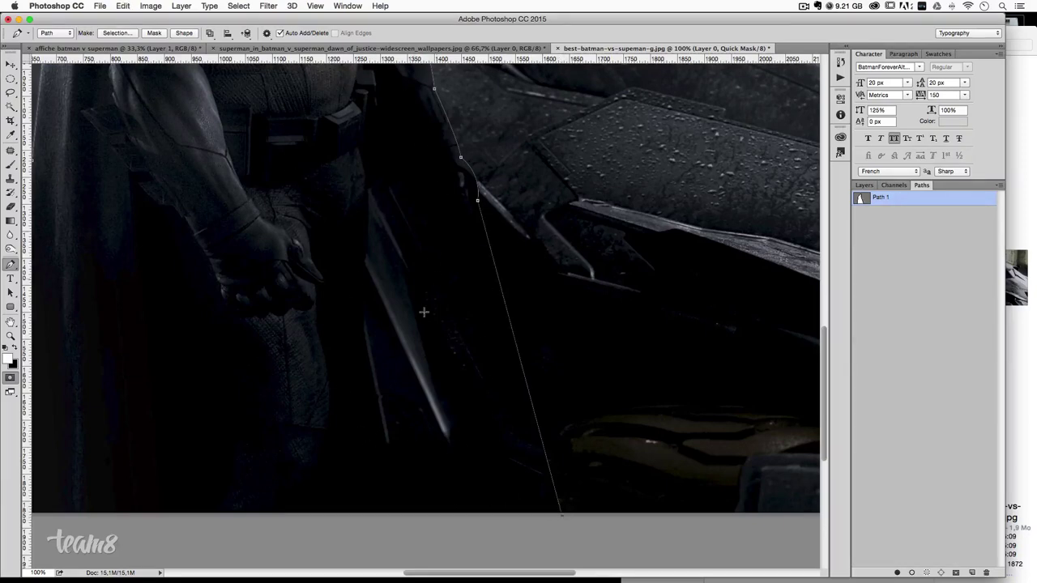
left_click_drag(426, 341, 531, 298)
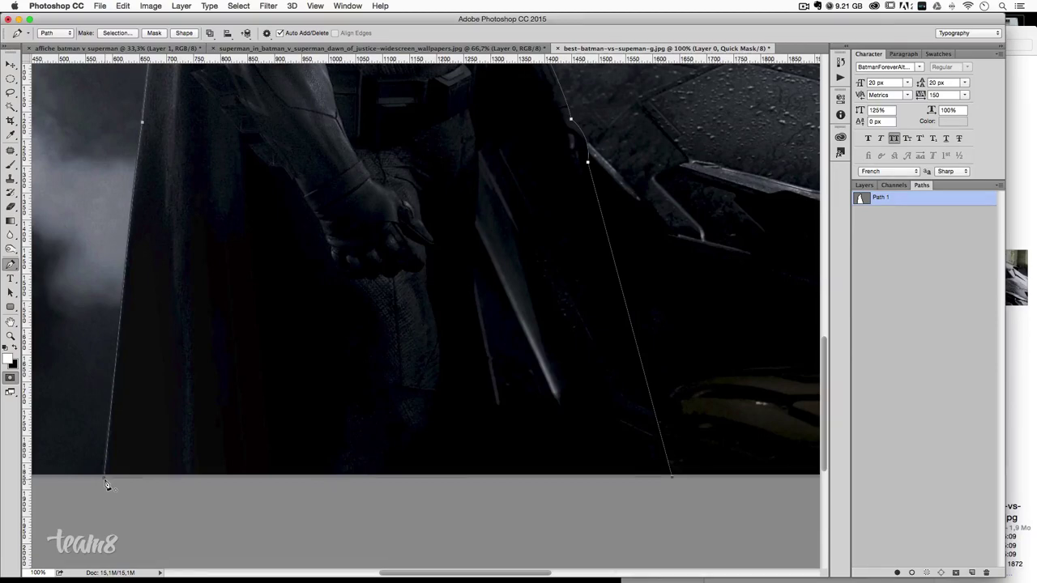
left_click(104, 478)
scroll(635, 393, "right", 3)
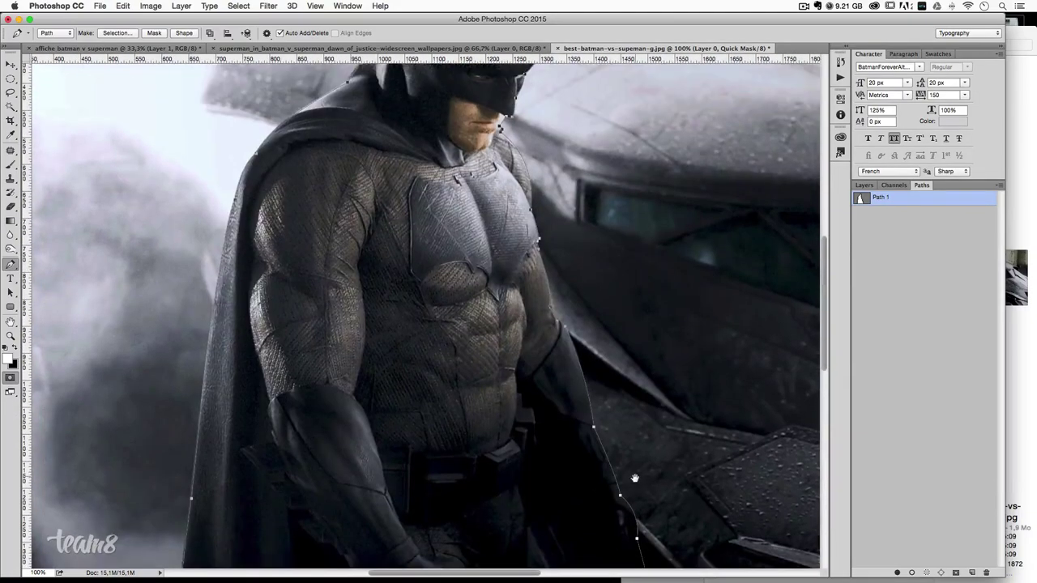
- Load Path 1 as a selection and try pasting into the poster, undoing the white silhouette result
left_click(864, 200, "ctrl")
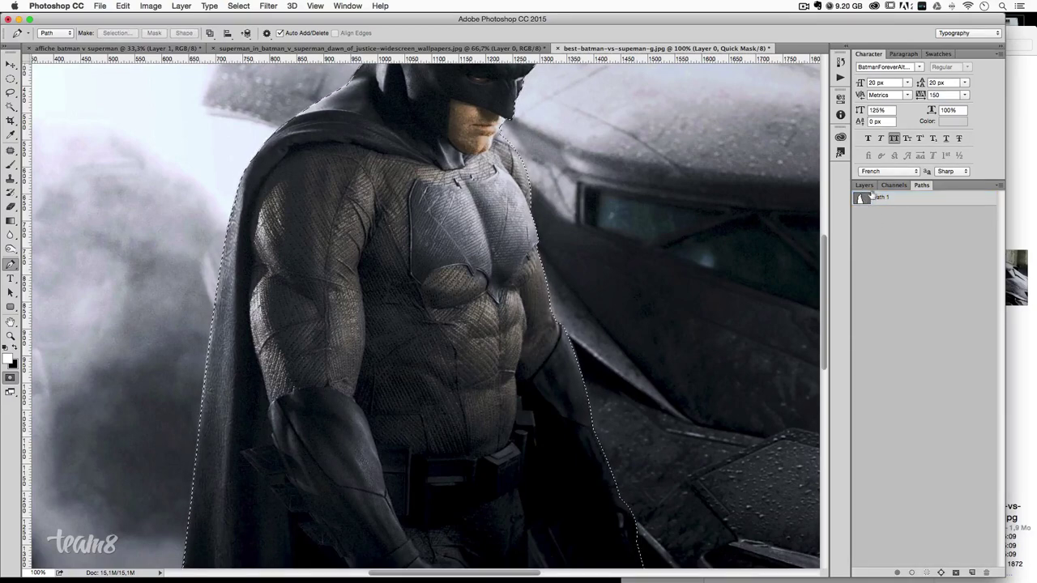
left_click(863, 185)
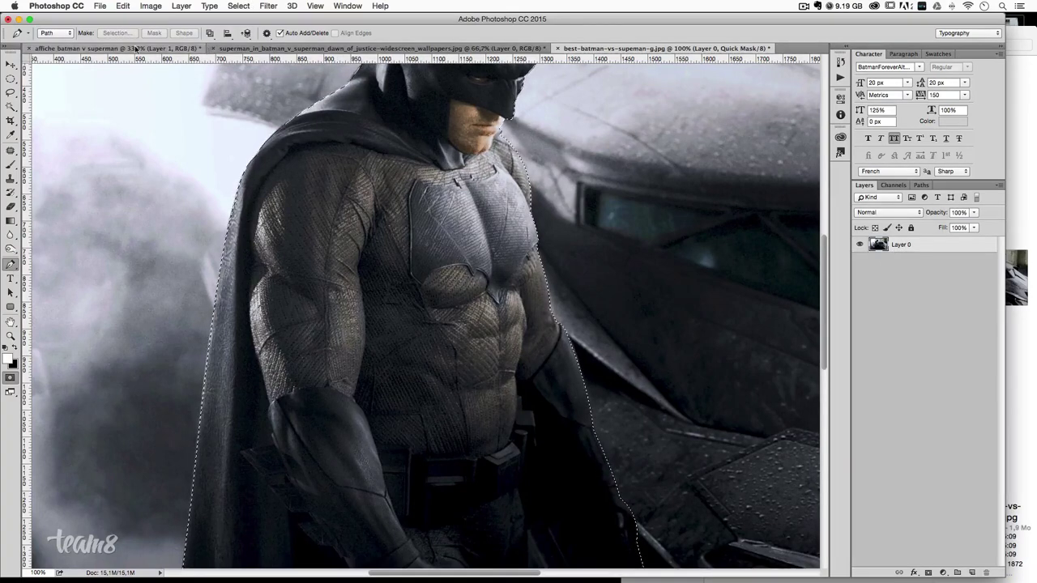
key("ctrl+Tab")
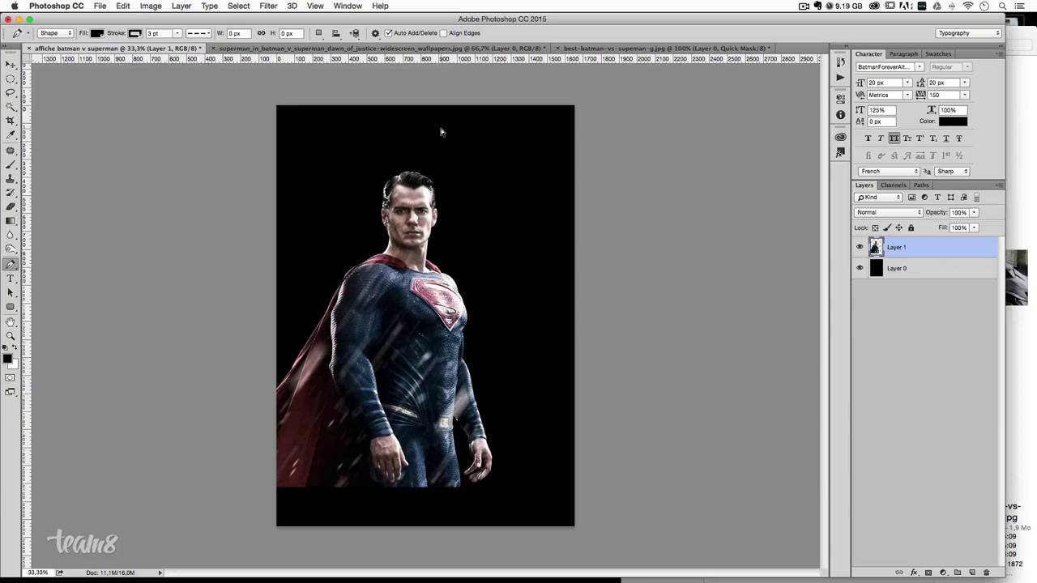
key("super+v")
key("super+z")
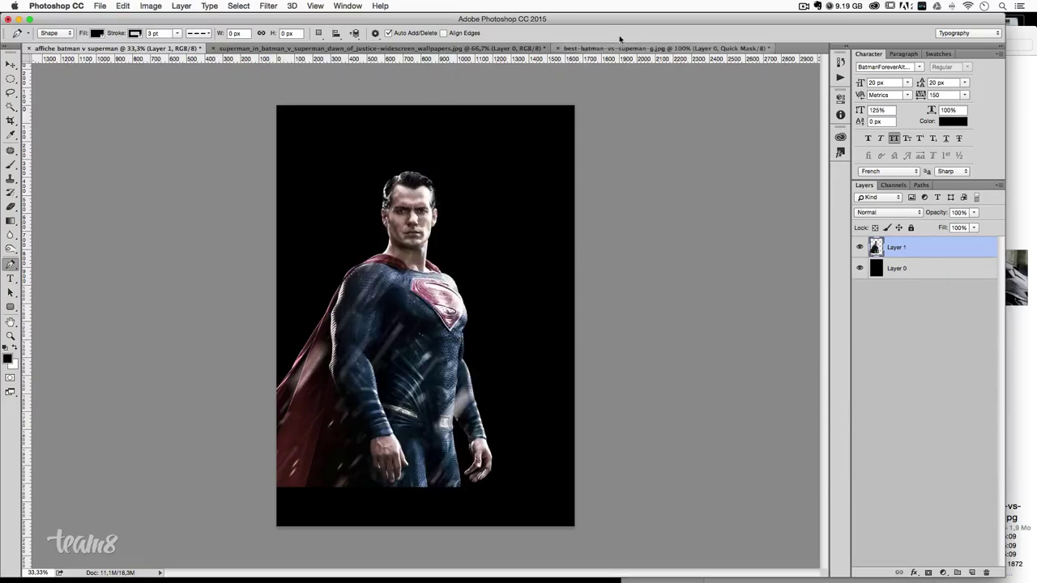
- Make the RGB composite channel active in the Batman photo, then return to the poster
left_click(609, 49)
left_click(894, 184)
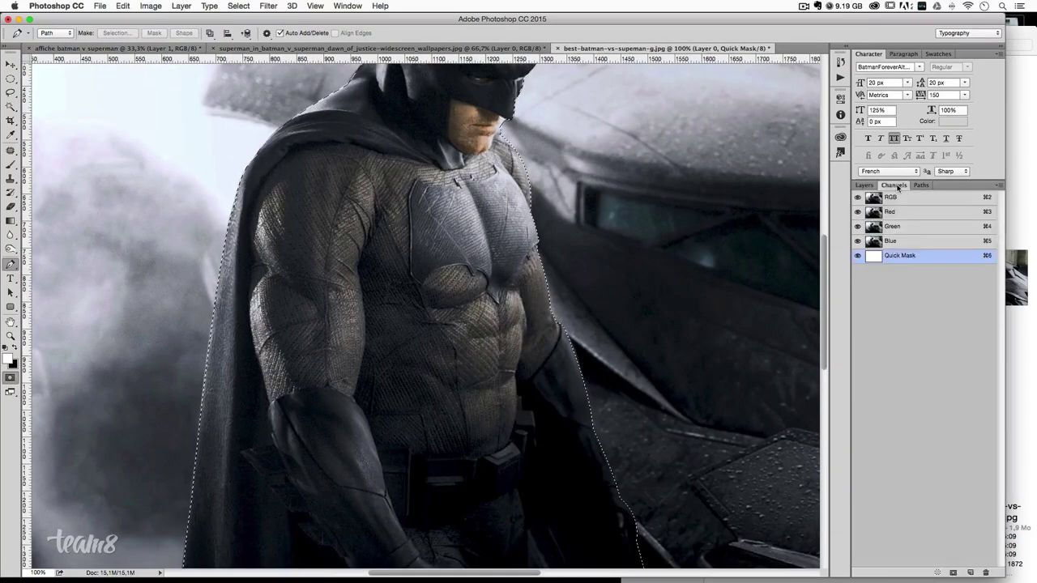
left_click(899, 202)
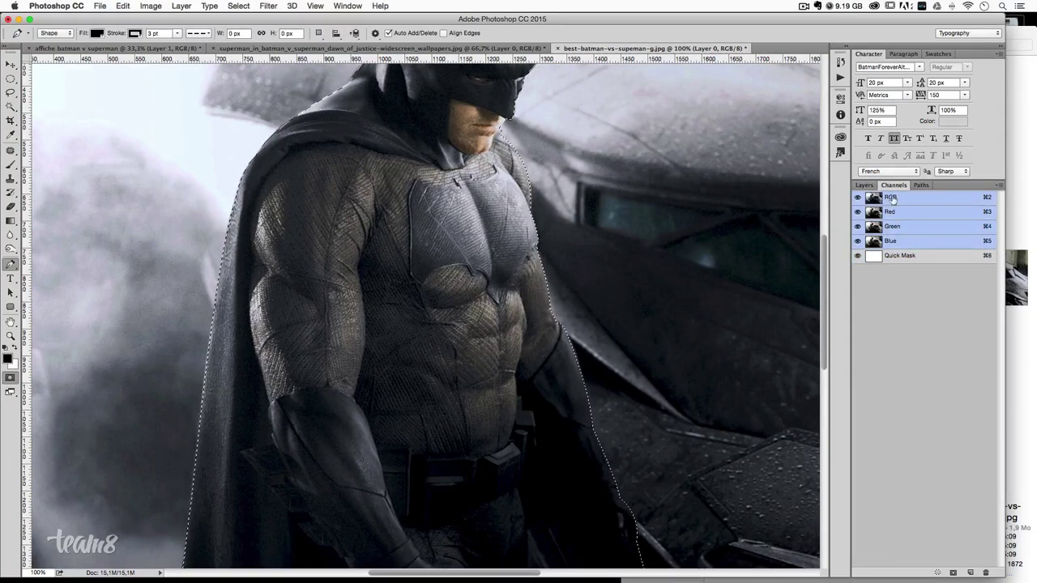
left_click(864, 184)
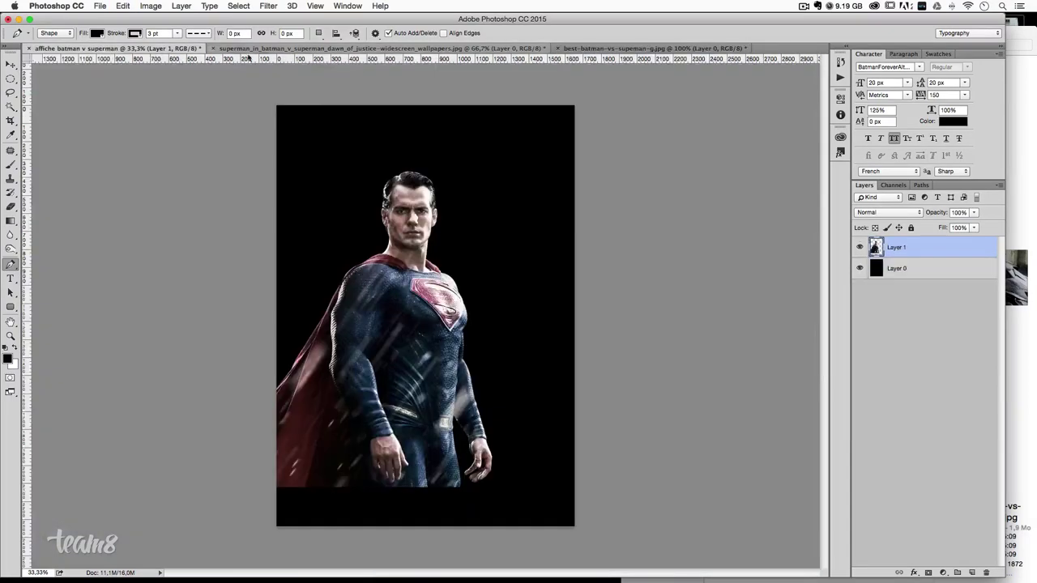
left_click(196, 48)
- Paste Batman into the poster, move him right and down, and stack his layer beneath Superman's
key("ctrl+v")
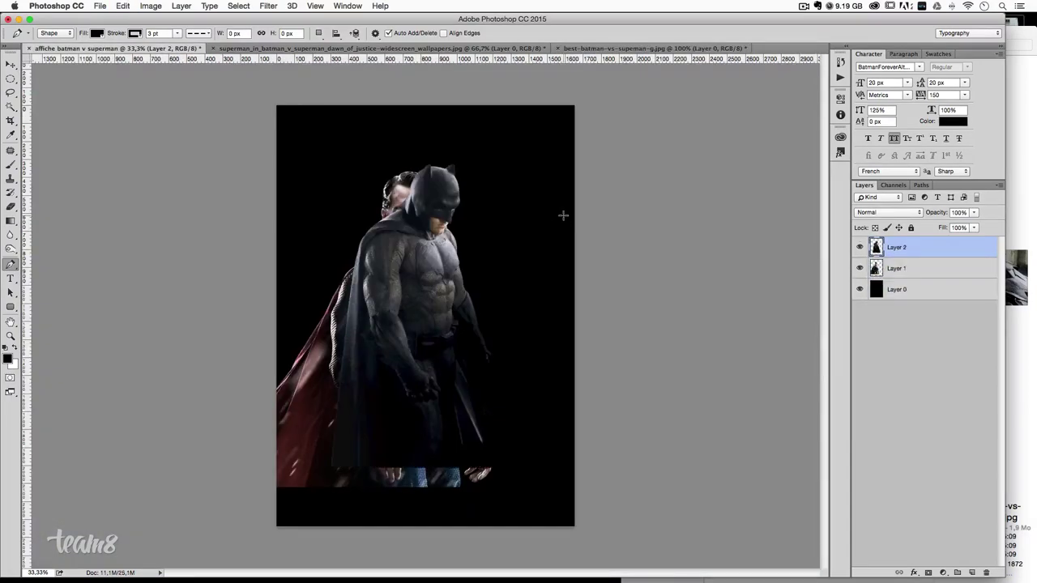
left_click(11, 64)
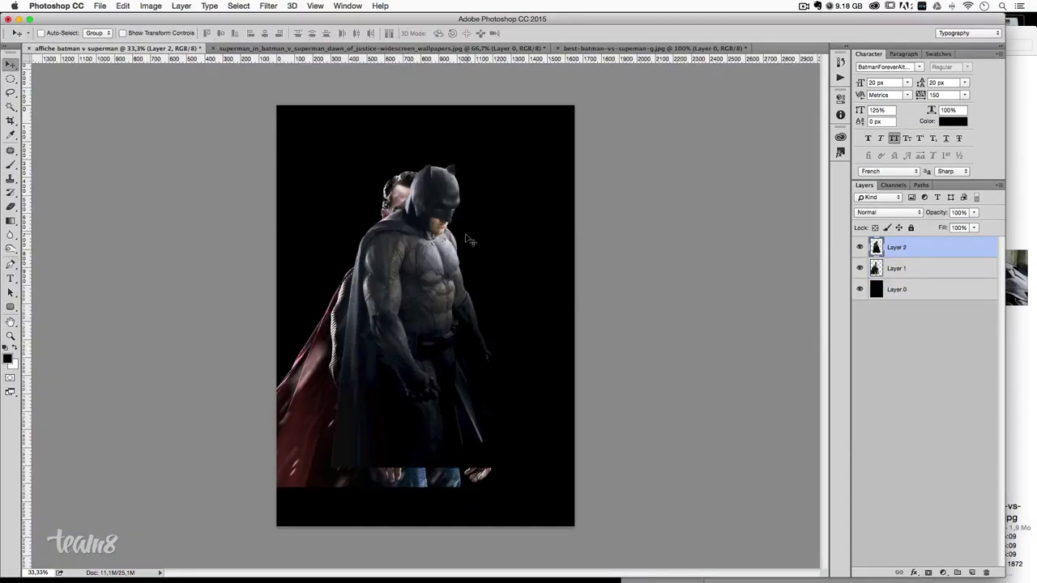
mouse_move(431, 247)
left_mouse_down()
mouse_move(449, 274)
mouse_move(530, 320)
left_mouse_up()
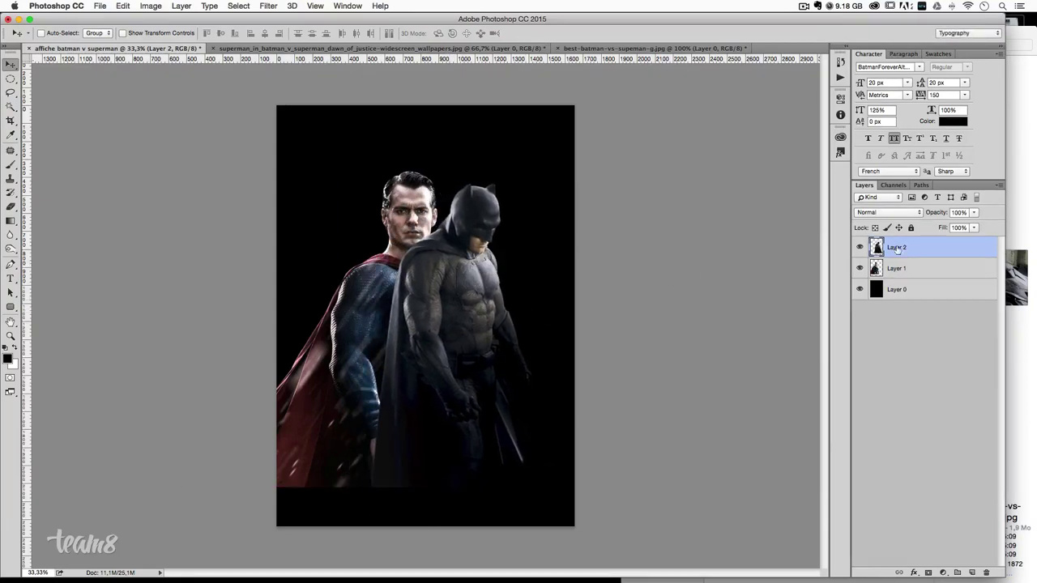
left_click_drag(897, 249, 898, 269)
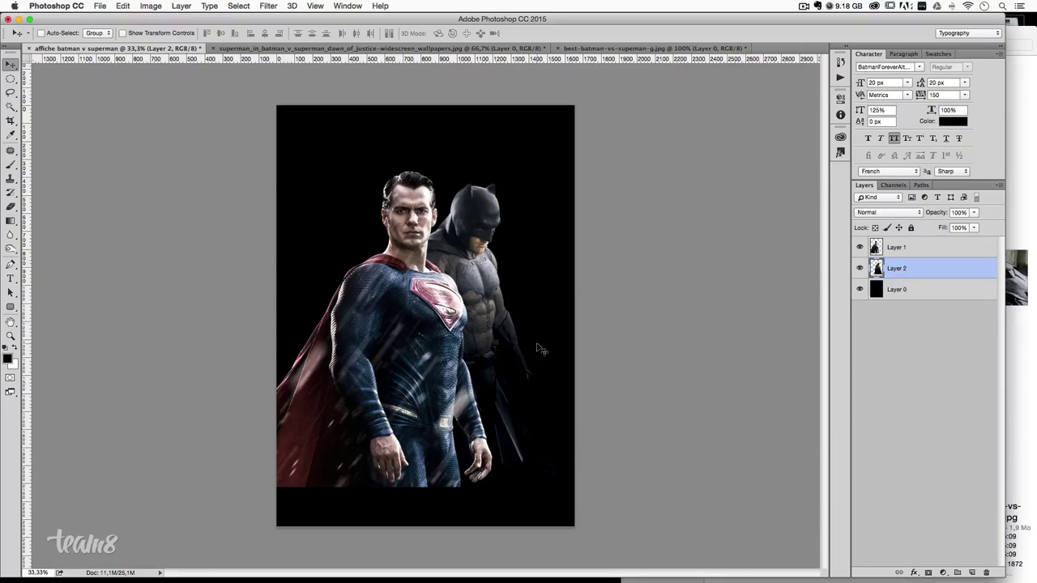
- Shift both figures together, lower Batman alone, then nudge both slightly left and down
left_click(897, 247, "shift")
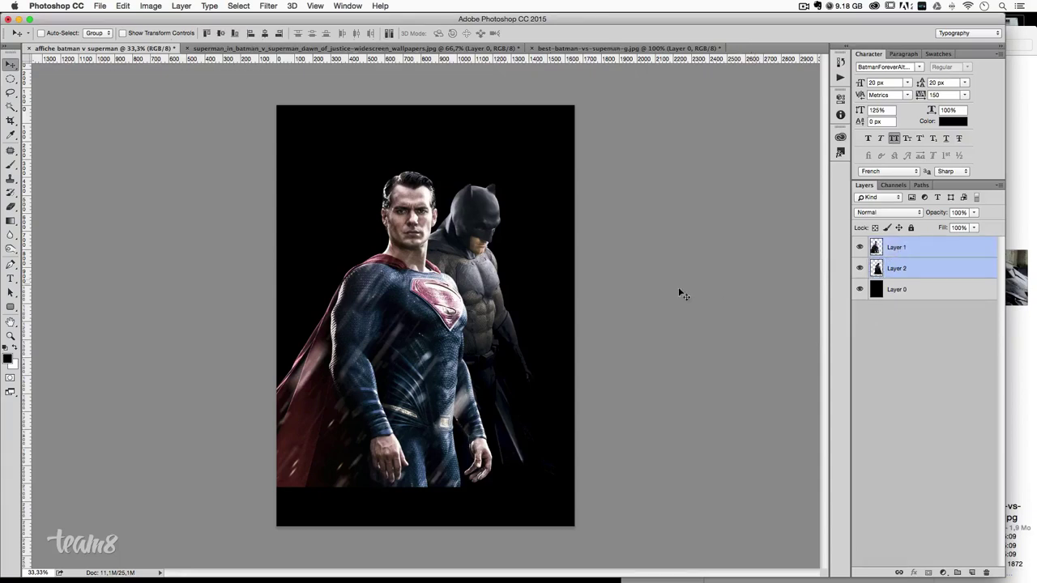
mouse_move(441, 302)
left_mouse_down()
mouse_move(473, 306)
mouse_move(458, 309)
left_mouse_up()
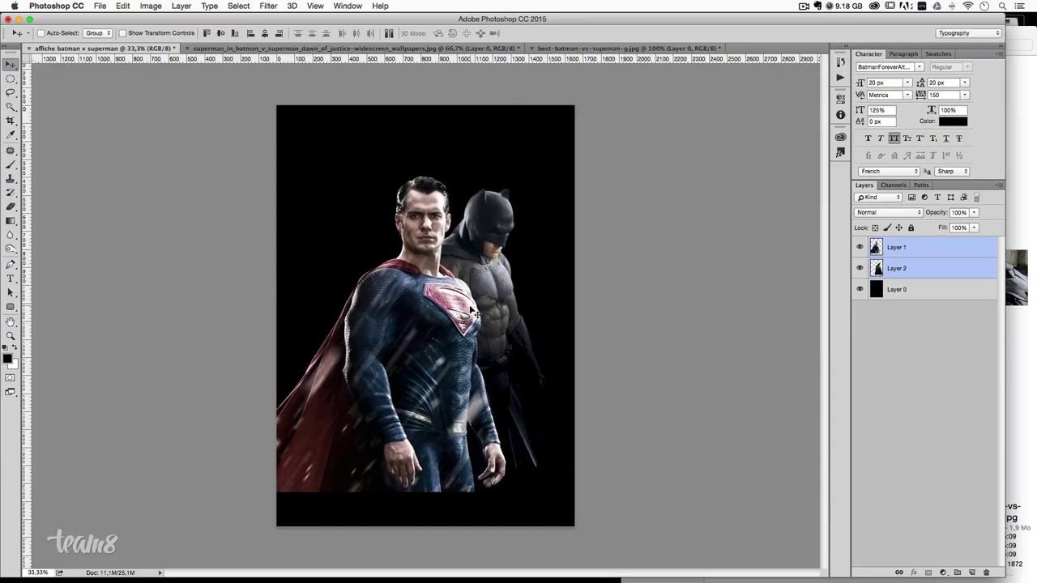
left_click(912, 252)
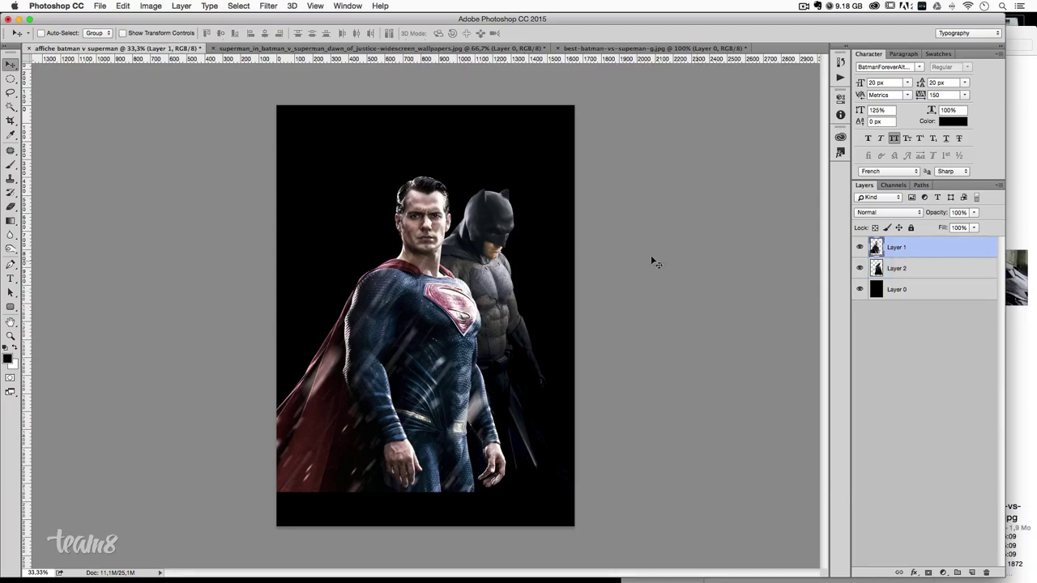
left_click(924, 275)
mouse_move(516, 256)
left_mouse_down()
mouse_move(516, 275)
mouse_move(532, 267)
mouse_move(546, 286)
left_mouse_up()
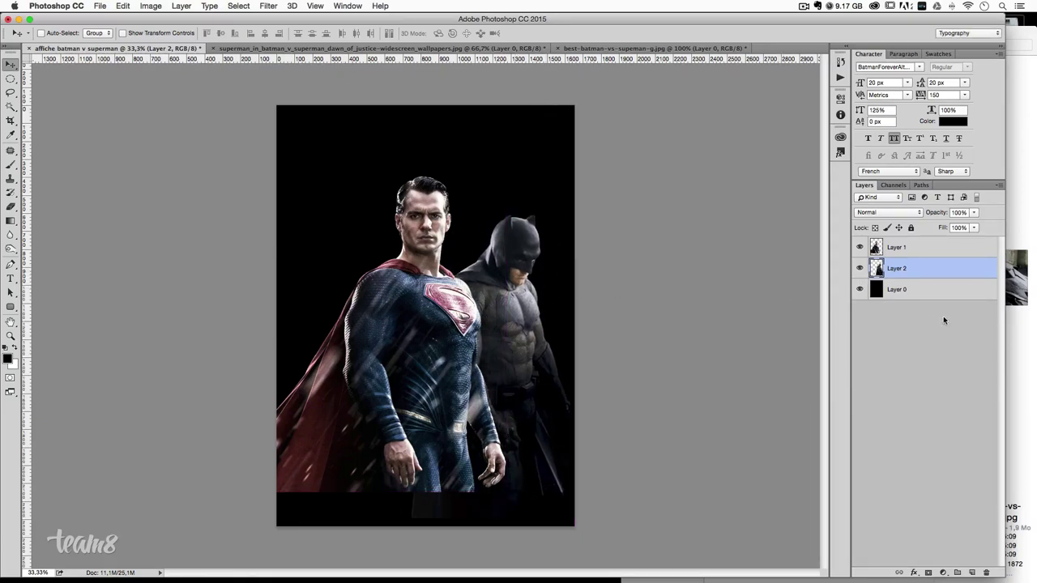
left_click(915, 247, "shift")
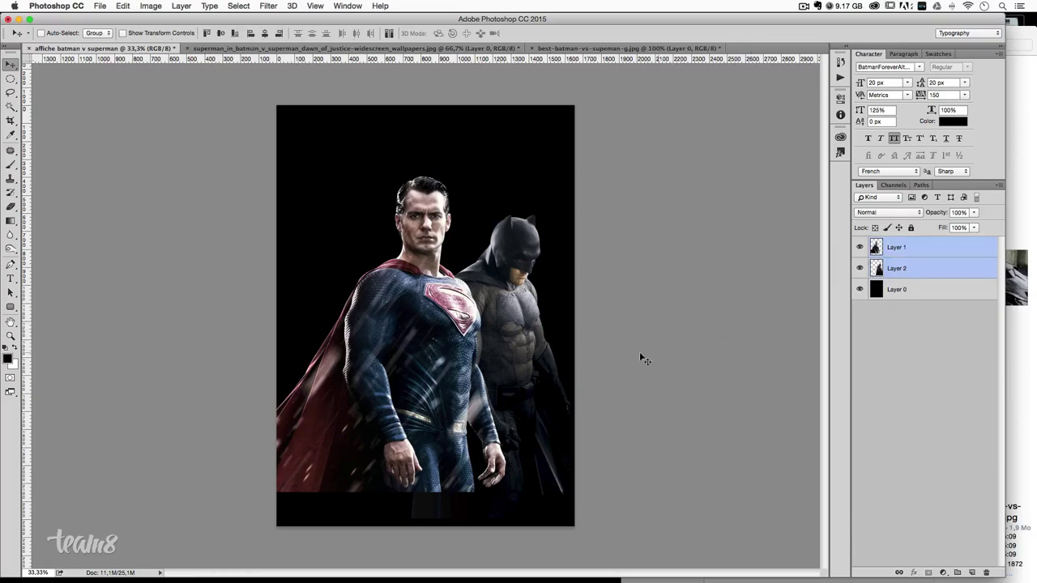
left_click_drag(529, 370, 522, 371)
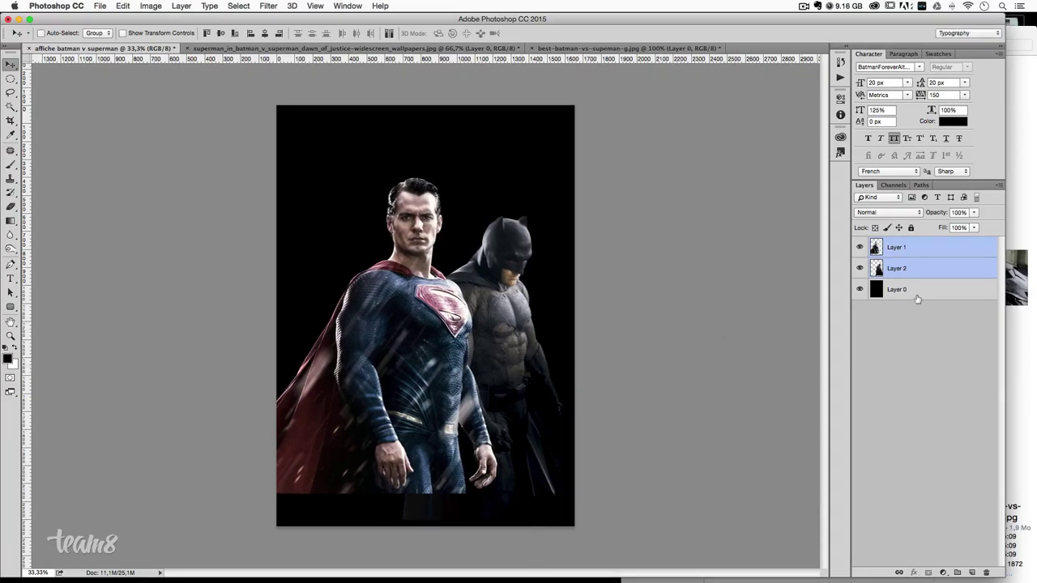
- Rename Layer 1 to superman and Layer 2 to batman
double_click(899, 247)
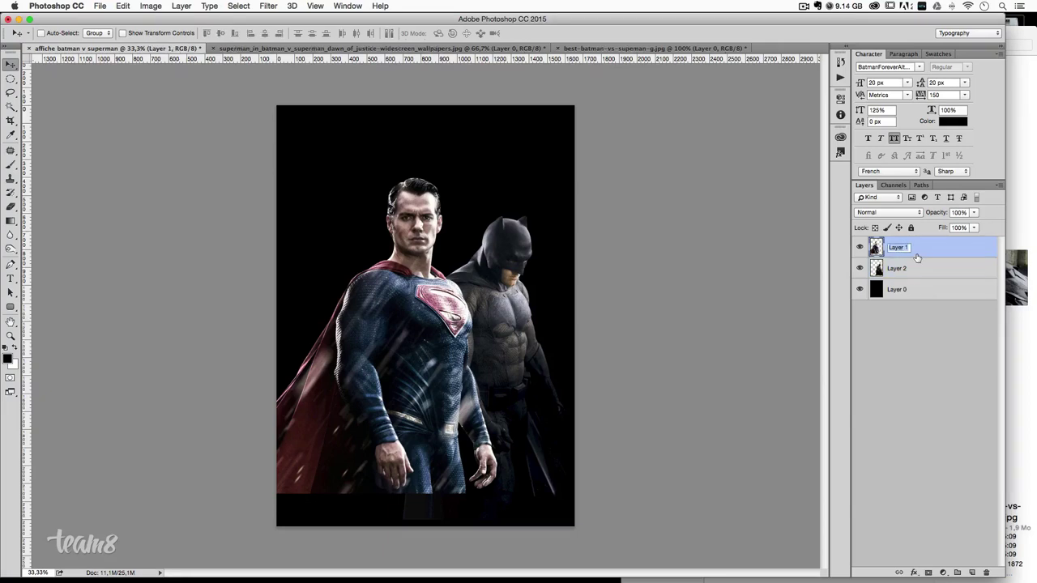
type("S")
type("man")
key("Return")
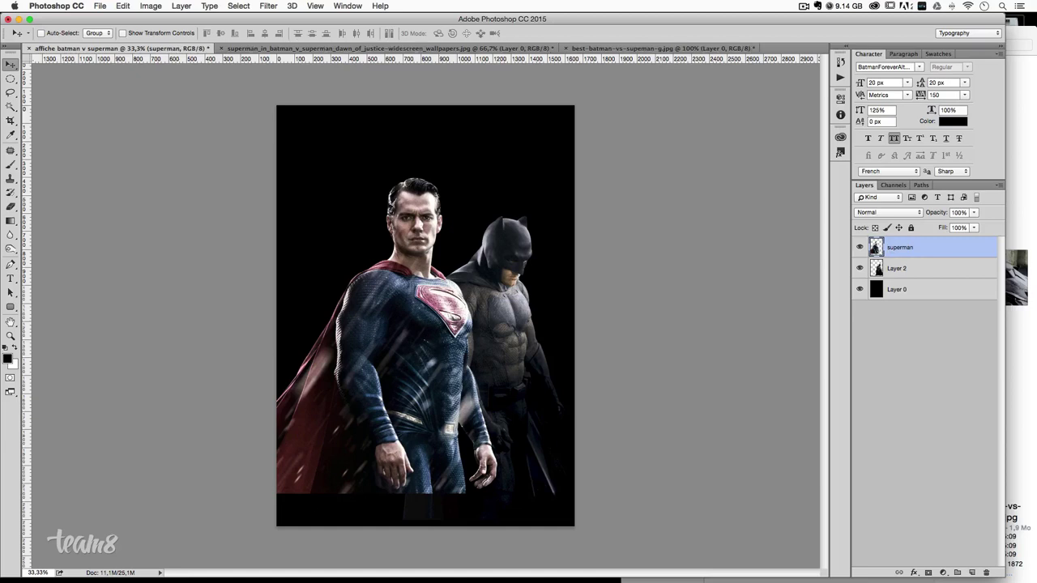
double_click(902, 272)
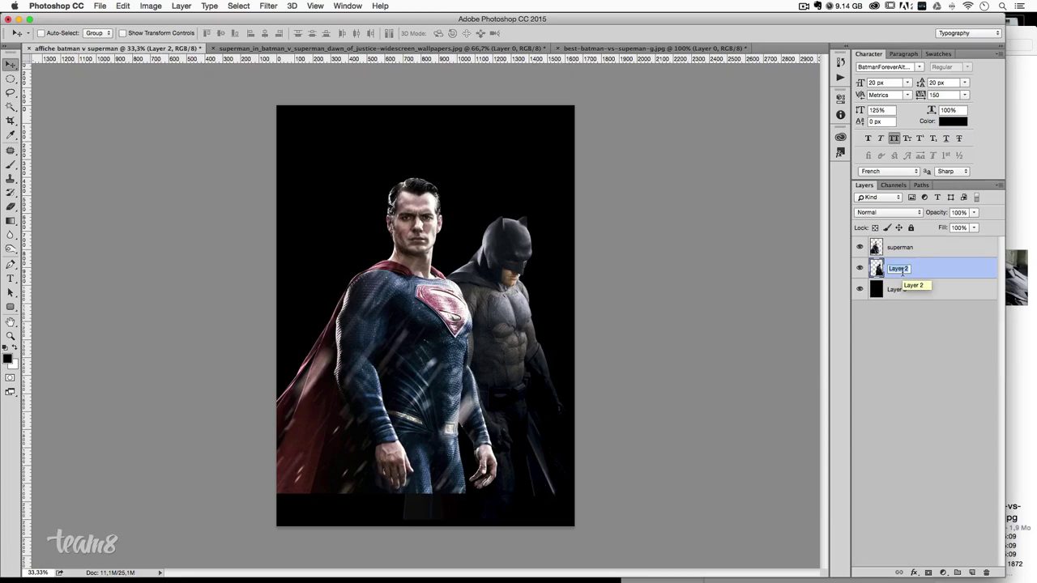
type("batma")
type("n")
key("Return")
- Select both superman and batman layers and enter Free Transform
left_click(918, 257, "shift")
left_click(915, 279)
left_click(924, 254, "shift")
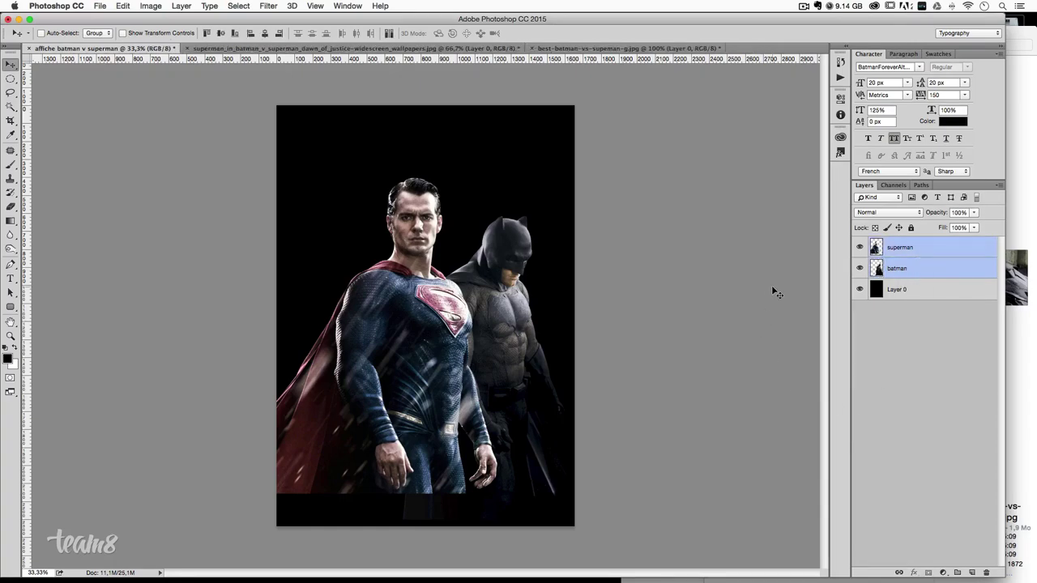
key("ctrl+t")
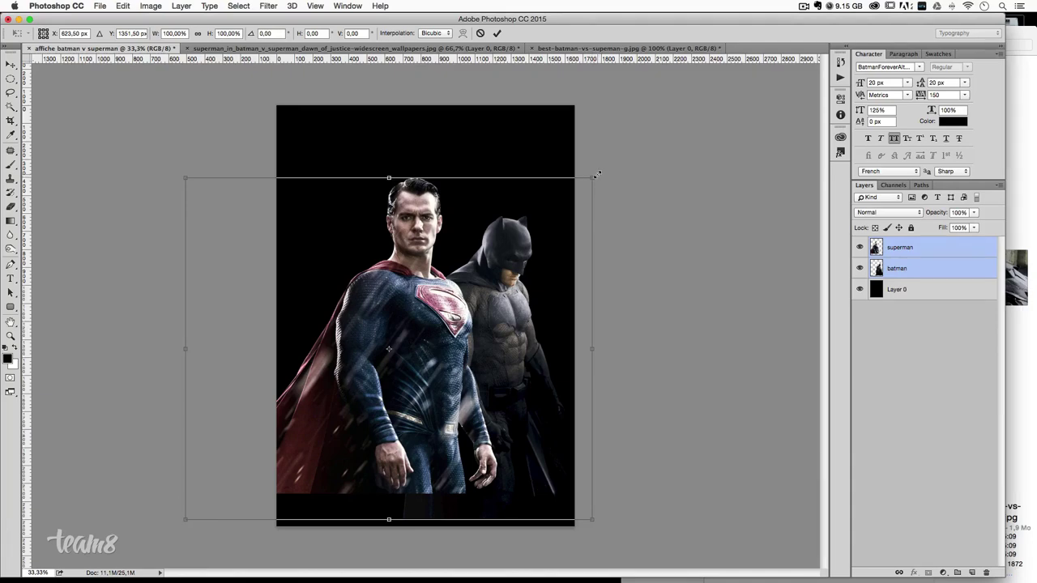
- Scale and reposition both figures together toward the upper middle, then commit the transform
mouse_move(595, 174)
left_mouse_down()
mouse_move(555, 183)
mouse_move(562, 176)
left_mouse_up()
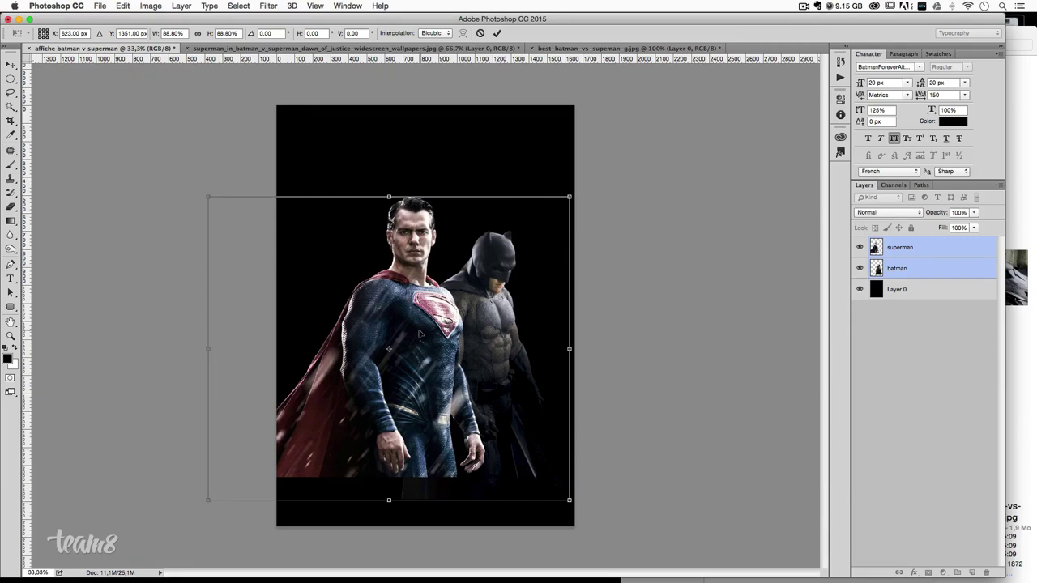
left_click_drag(411, 351, 421, 362)
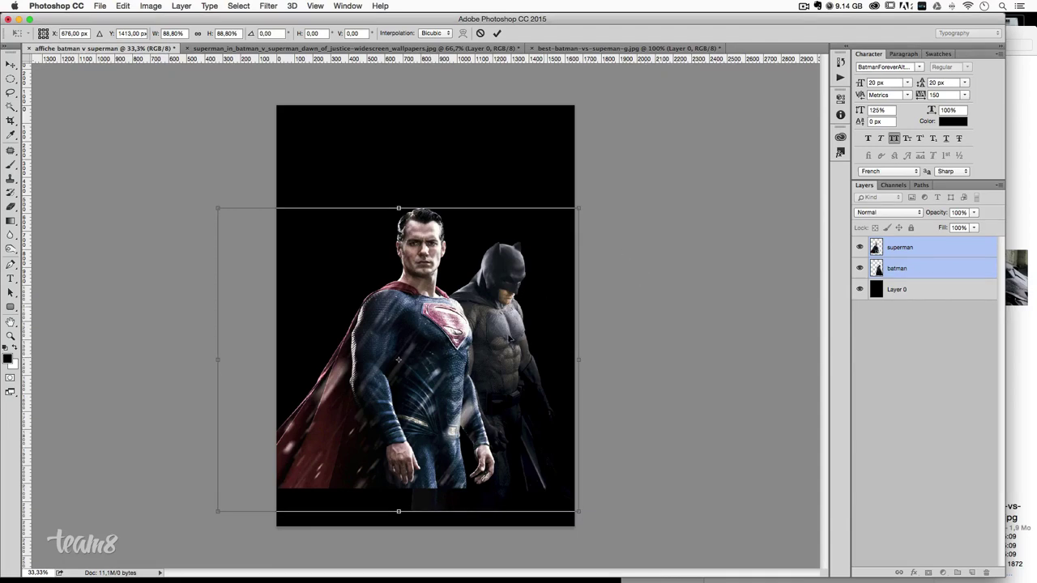
left_click_drag(474, 358, 469, 332)
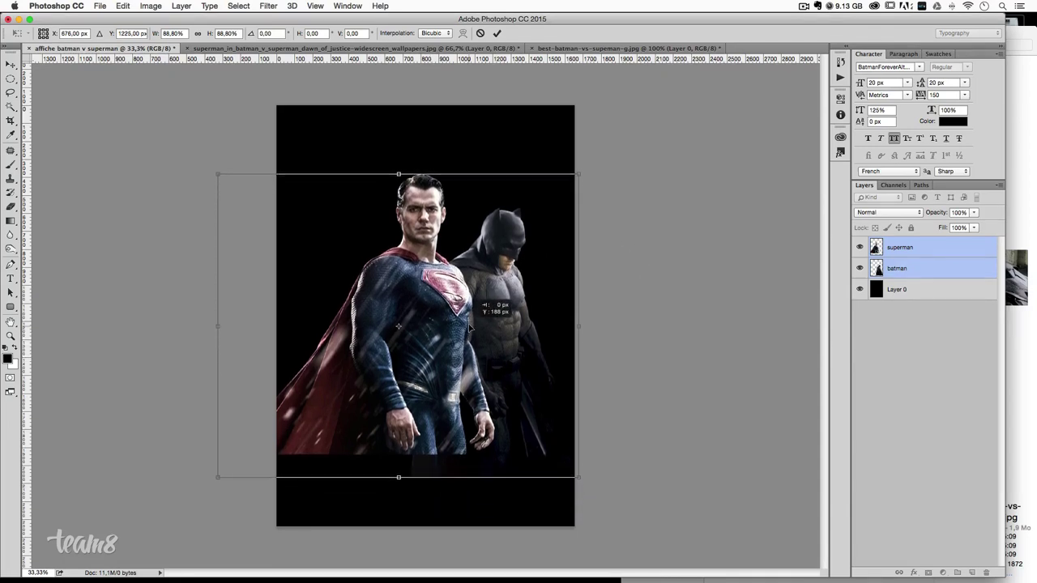
left_click_drag(469, 332, 472, 325)
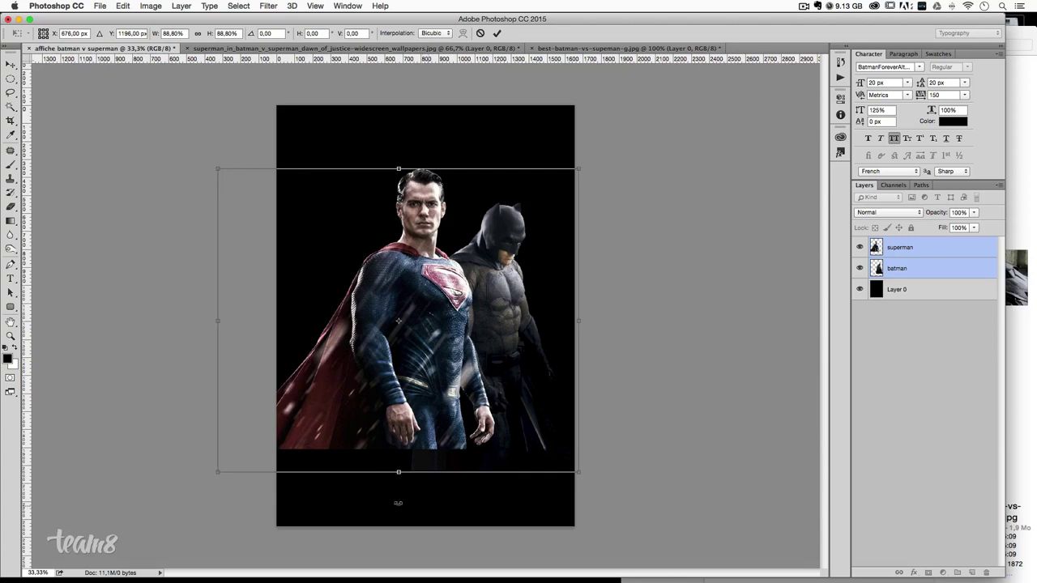
left_click_drag(436, 325, 436, 325)
key("shift+Down")
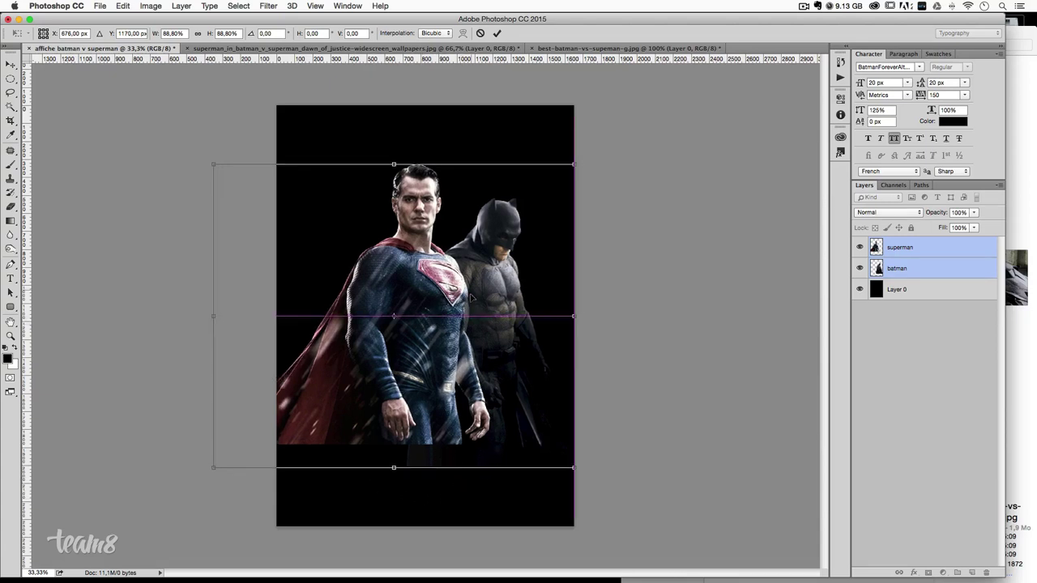
key("shift+Down")
key("shift+Down")
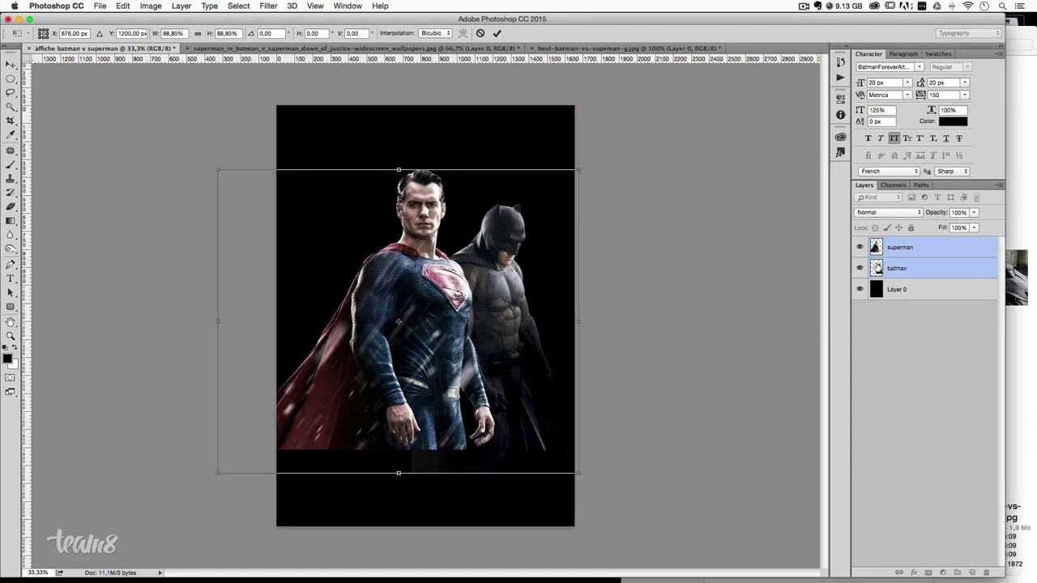
left_click_drag(583, 171, 594, 169)
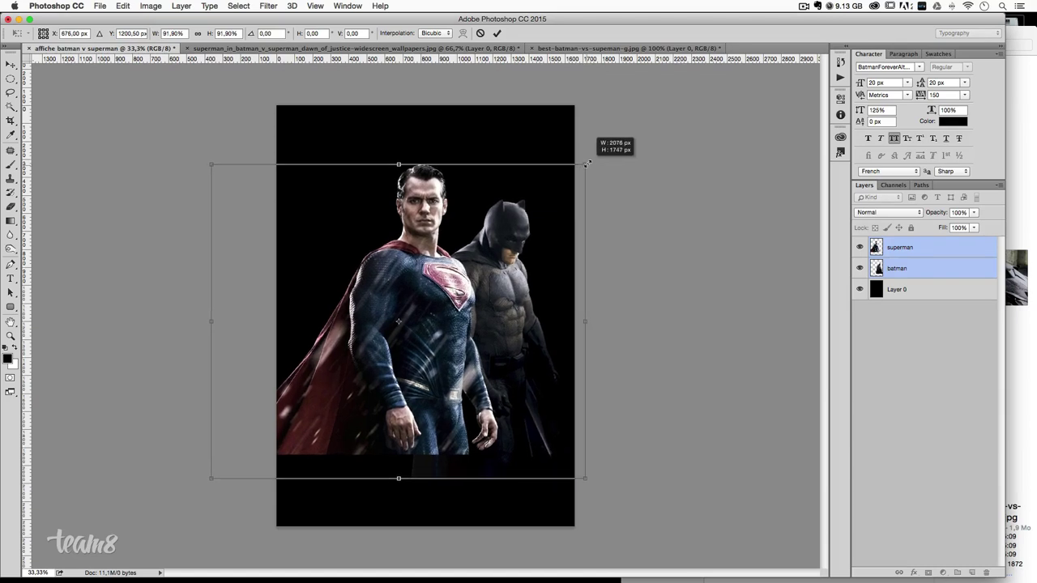
key("Return")
- Shrink Superman alone to about 92% and nudge him up slightly
left_click(899, 247)
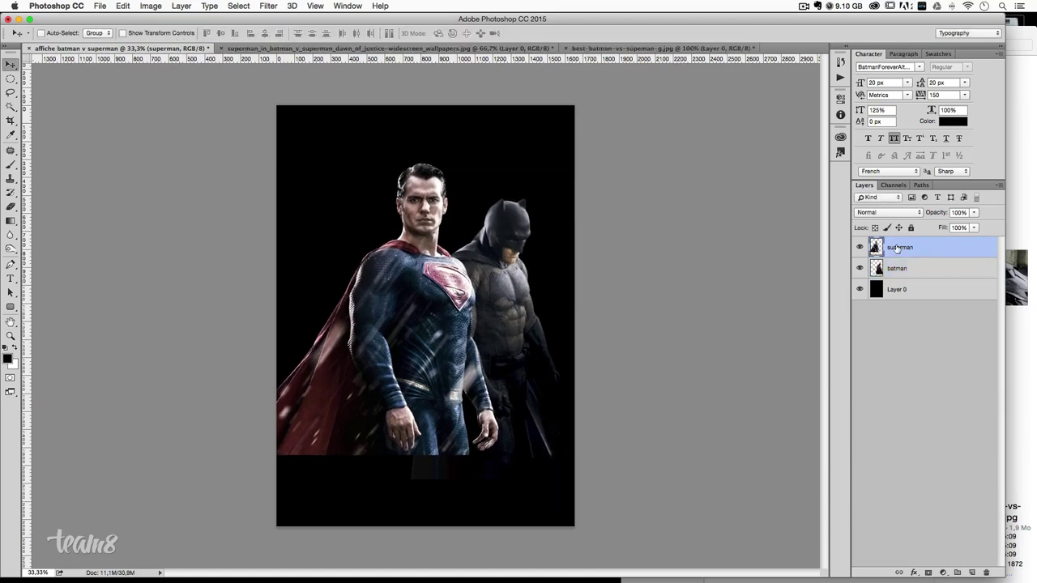
key("ctrl+t")
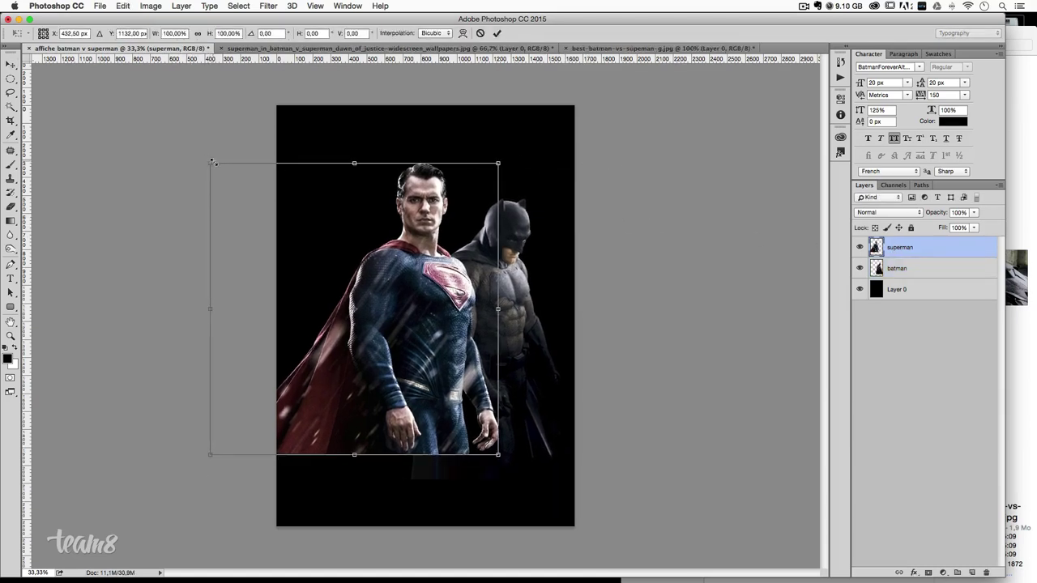
left_click_drag(212, 162, 221, 170)
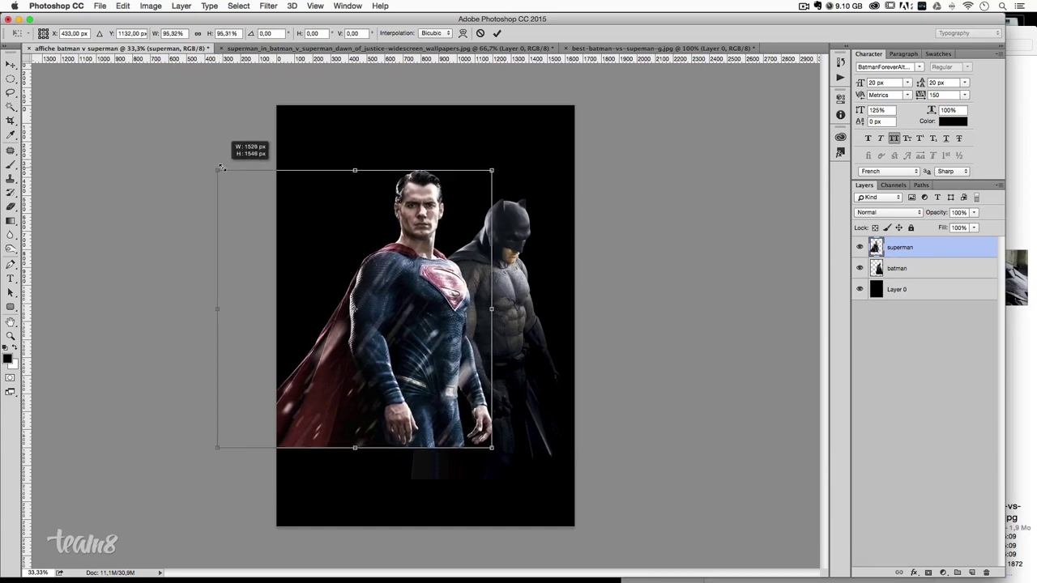
left_click_drag(223, 170, 226, 173)
key("Return")
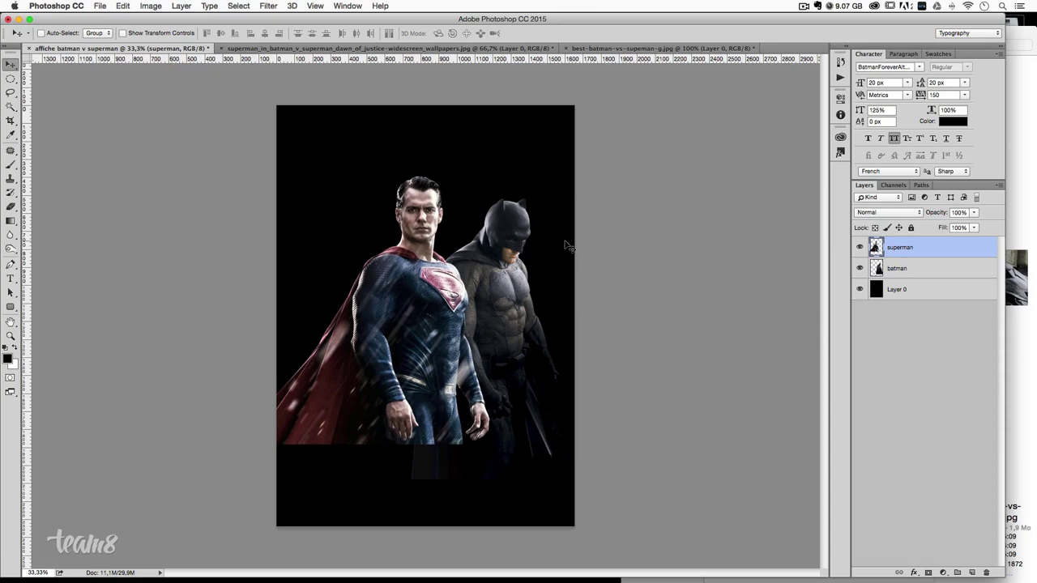
key("shift+Up")
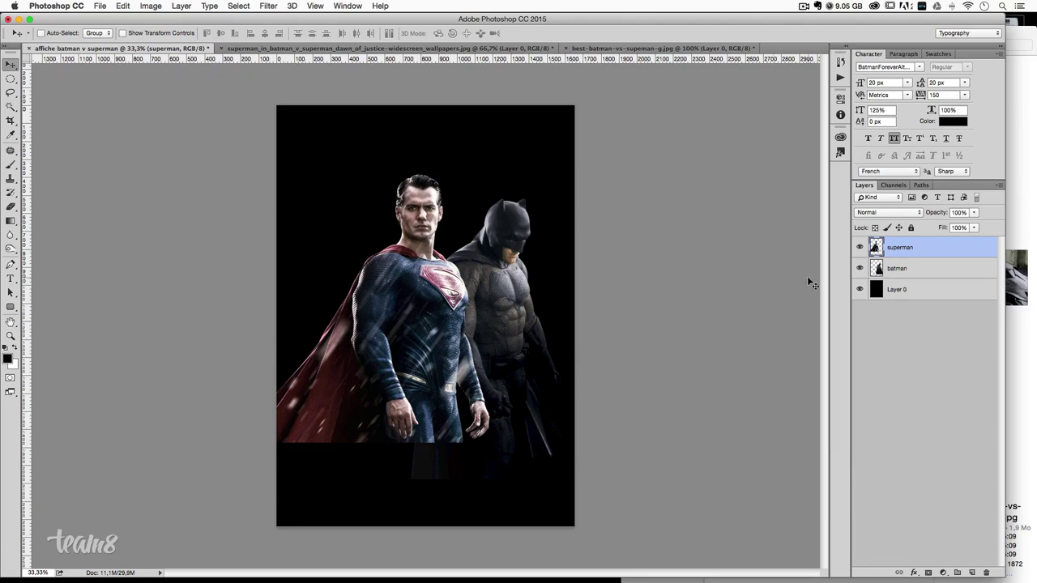
mouse_move(353, 577)
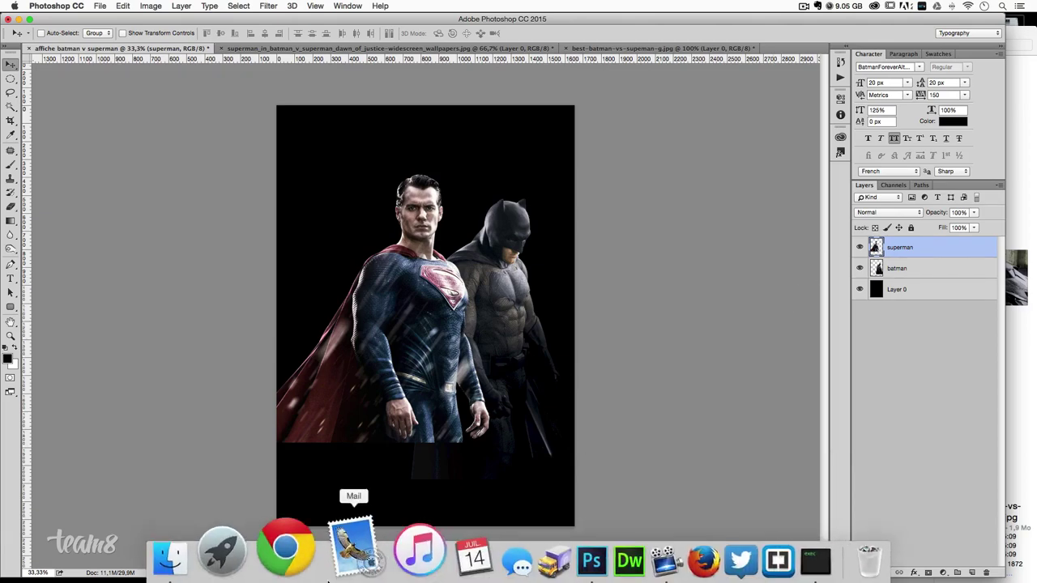
- In Chrome, go to google.fr and show image results for 'logo batman v superman'
left_click(285, 554)
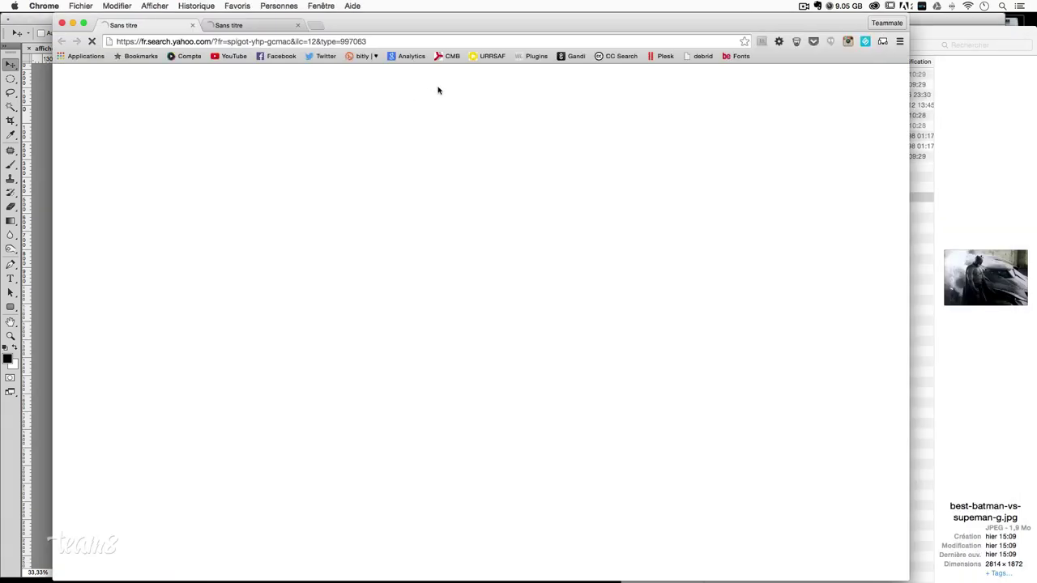
left_click(192, 26)
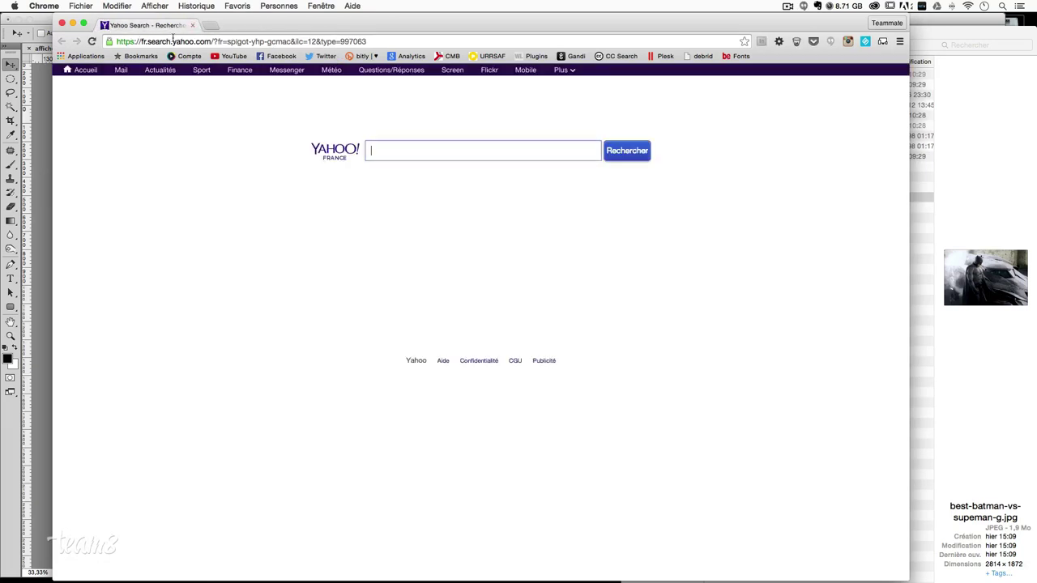
left_click(172, 41)
type("google.fr")
key("Return")
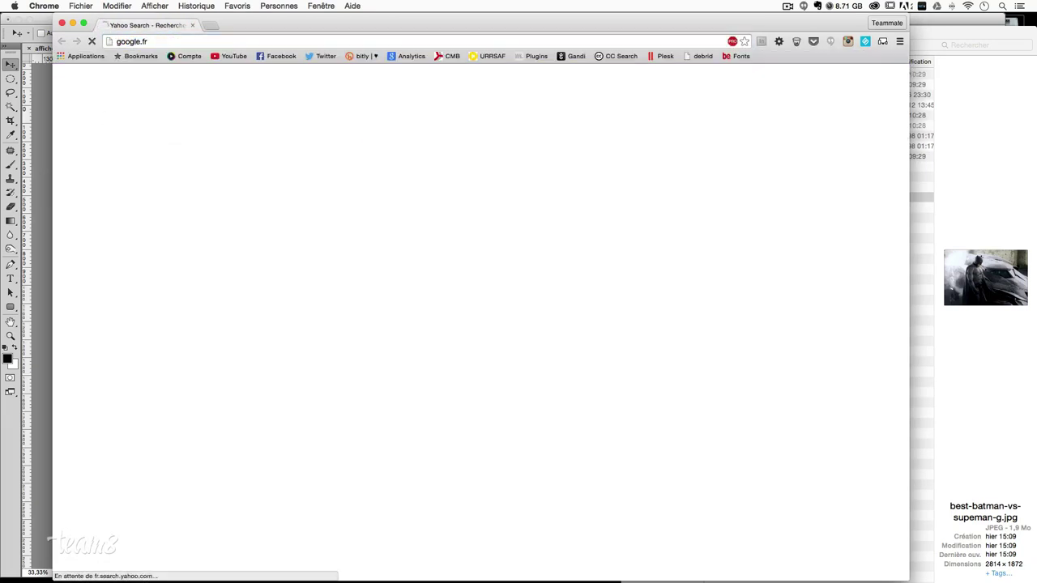
type("lo")
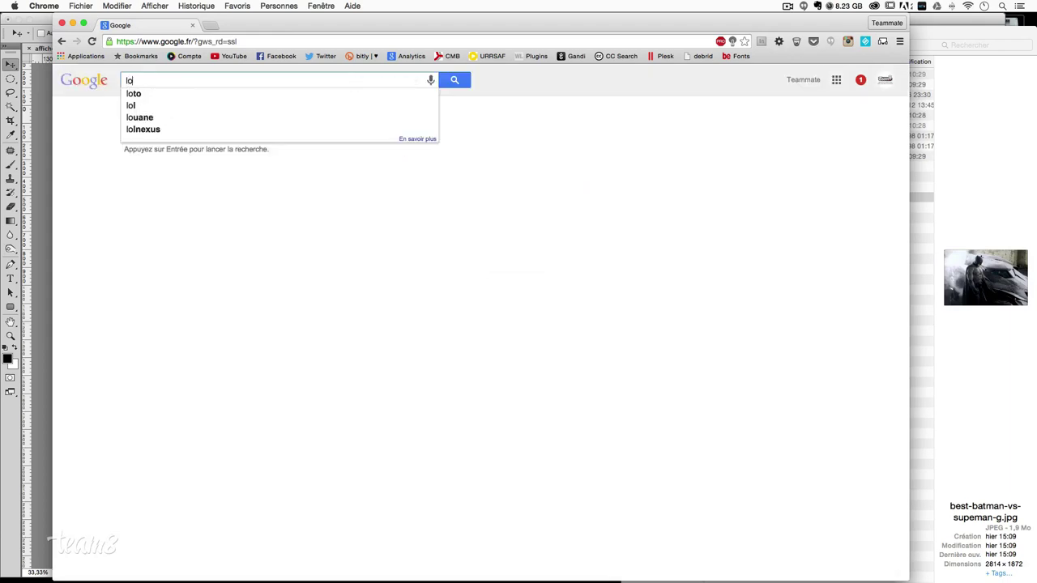
type("go batman ")
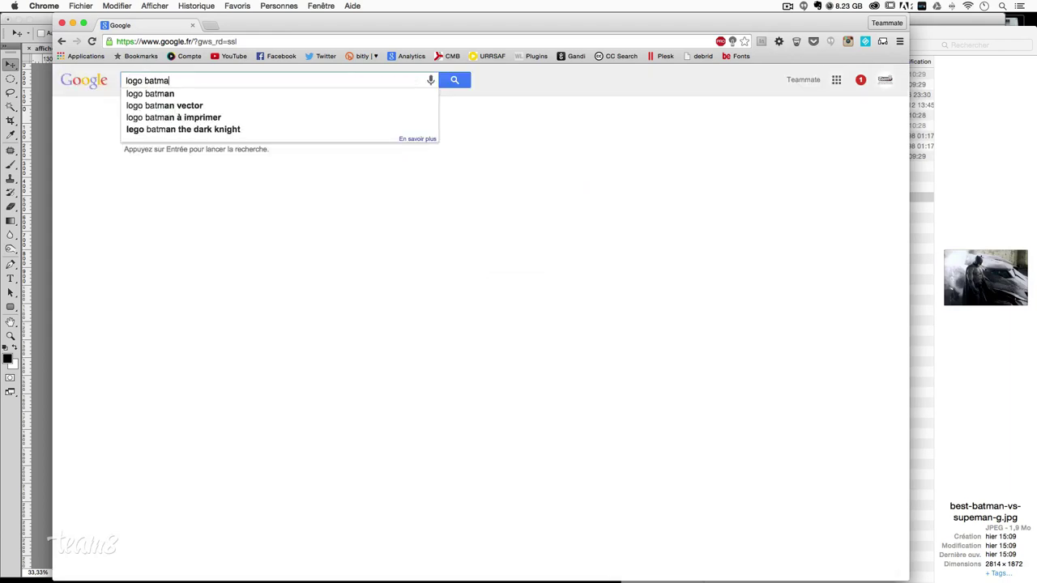
type("v superm")
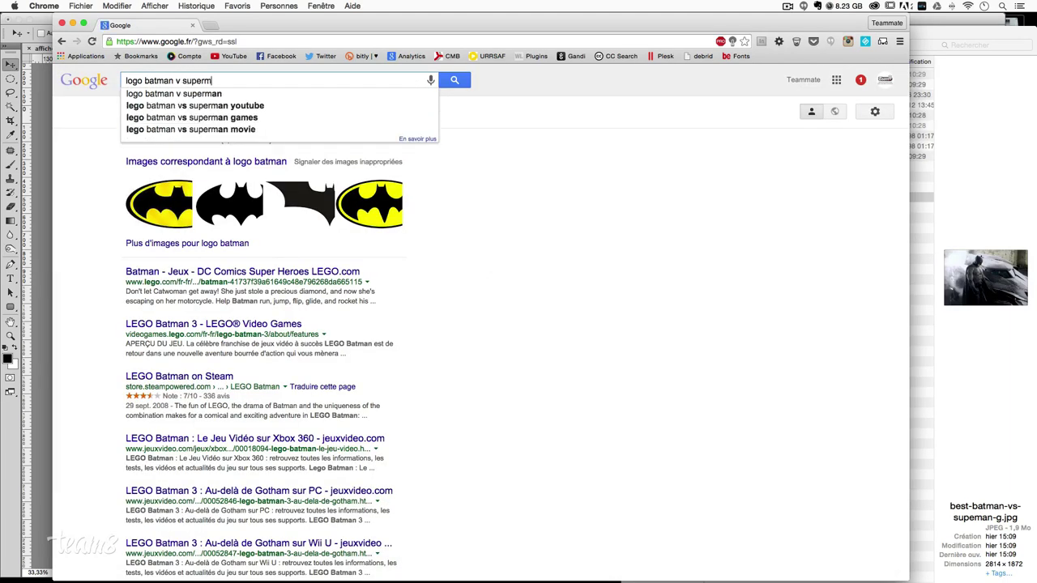
type("an")
key("Return")
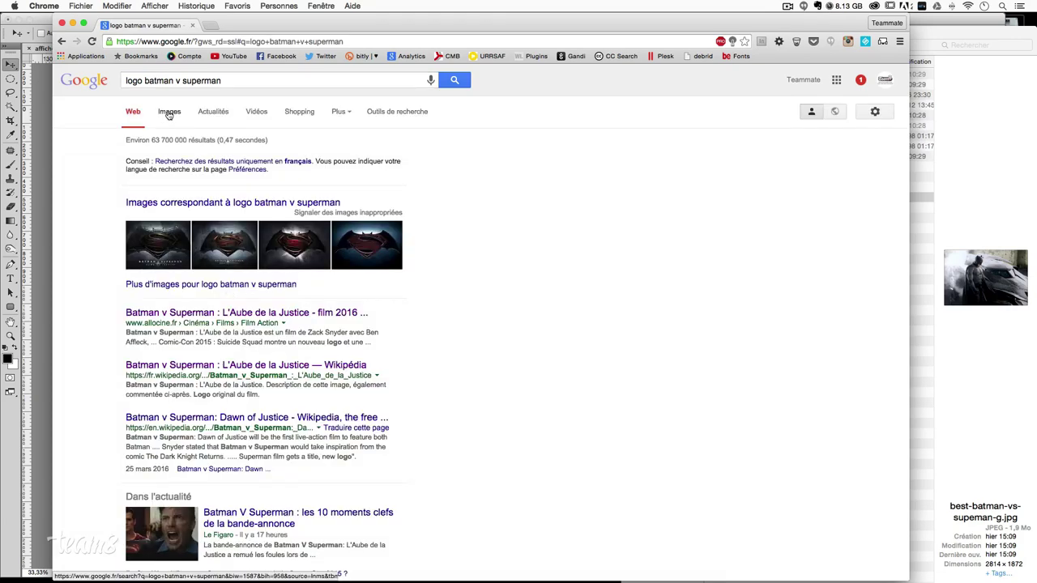
left_click(168, 112)
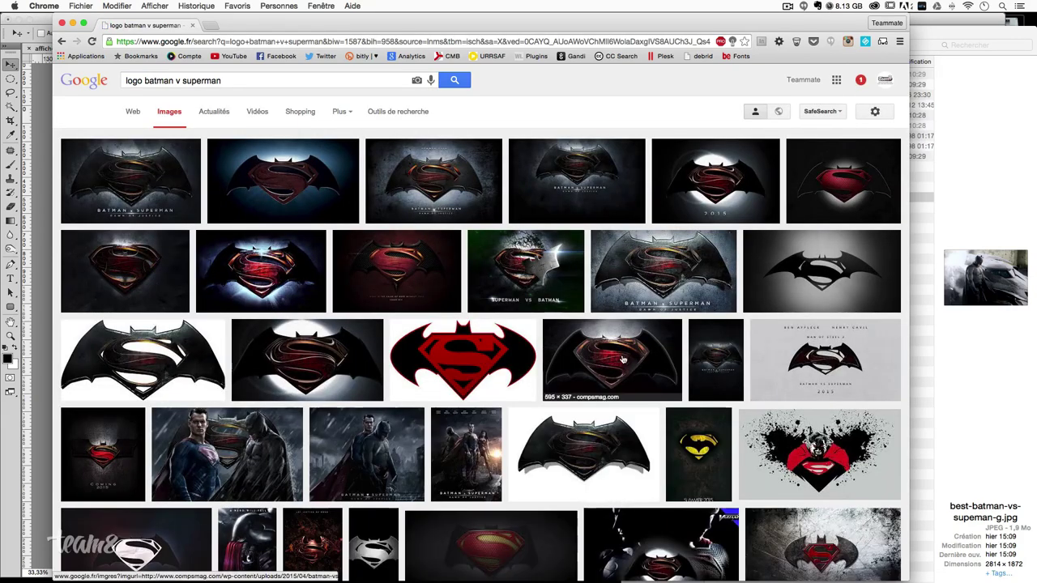
- Scroll the results, then refine the search to 'logo batman v superman png'
scroll(639, 348, "down", 1)
scroll(640, 349, "down", 2)
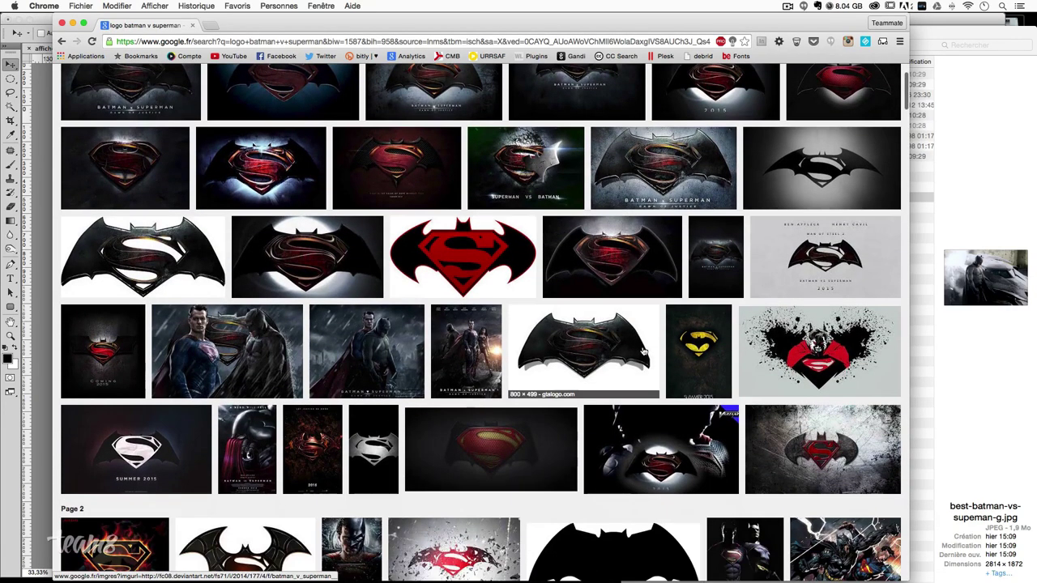
scroll(641, 350, "down", 2)
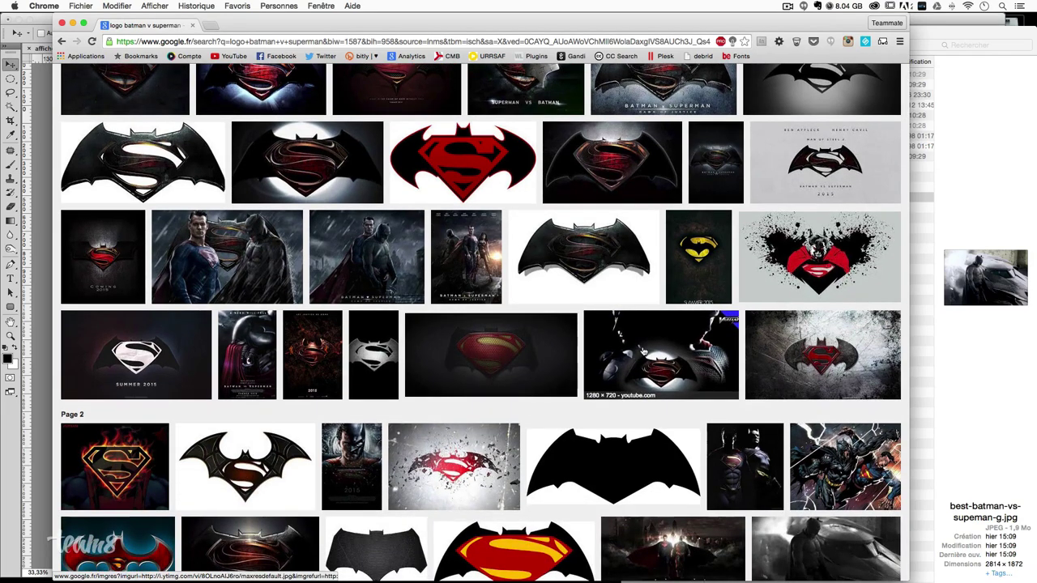
scroll(642, 350, "down", 2)
scroll(643, 351, "down", 5)
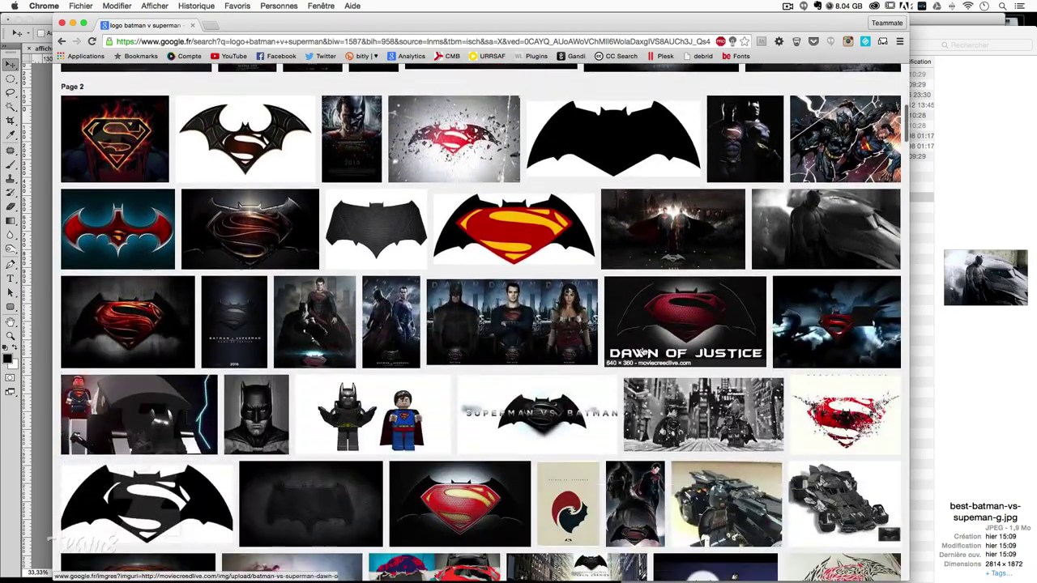
scroll(643, 351, "down", 5)
scroll(643, 352, "down", 3)
scroll(643, 351, "up", 10)
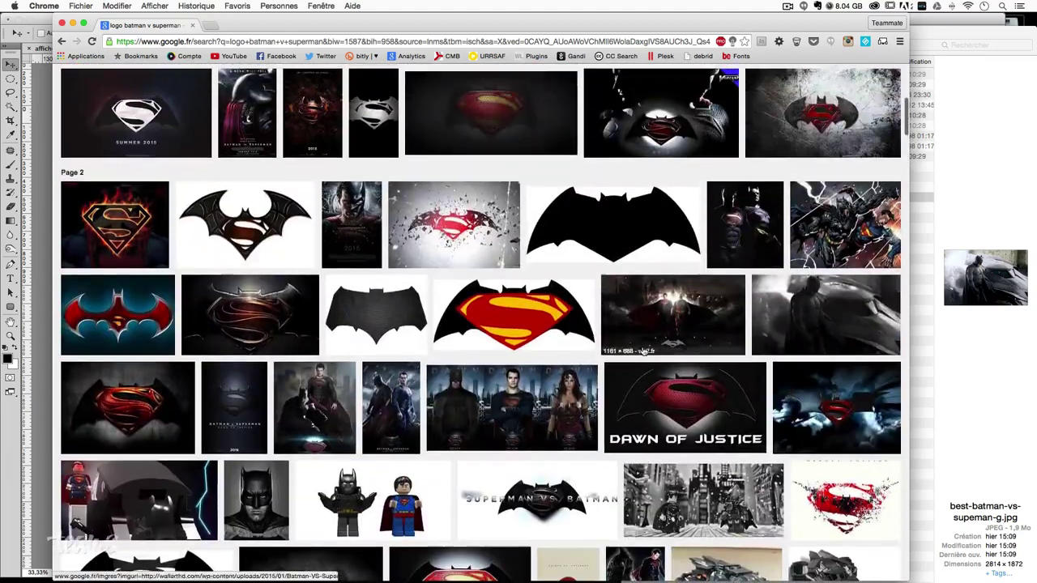
scroll(292, 141, "up", 10)
left_click(243, 80)
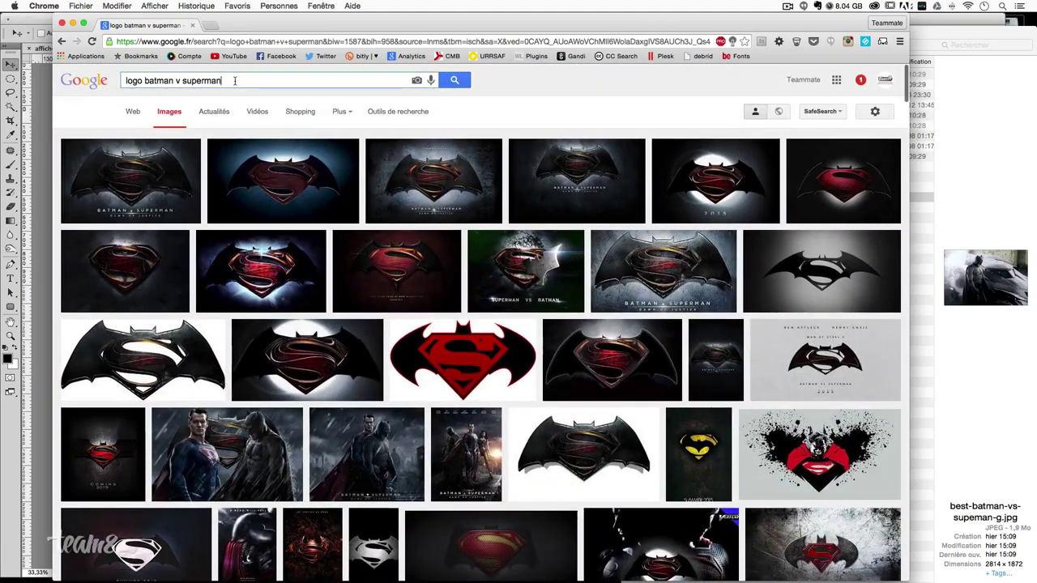
type("png")
key("Return")
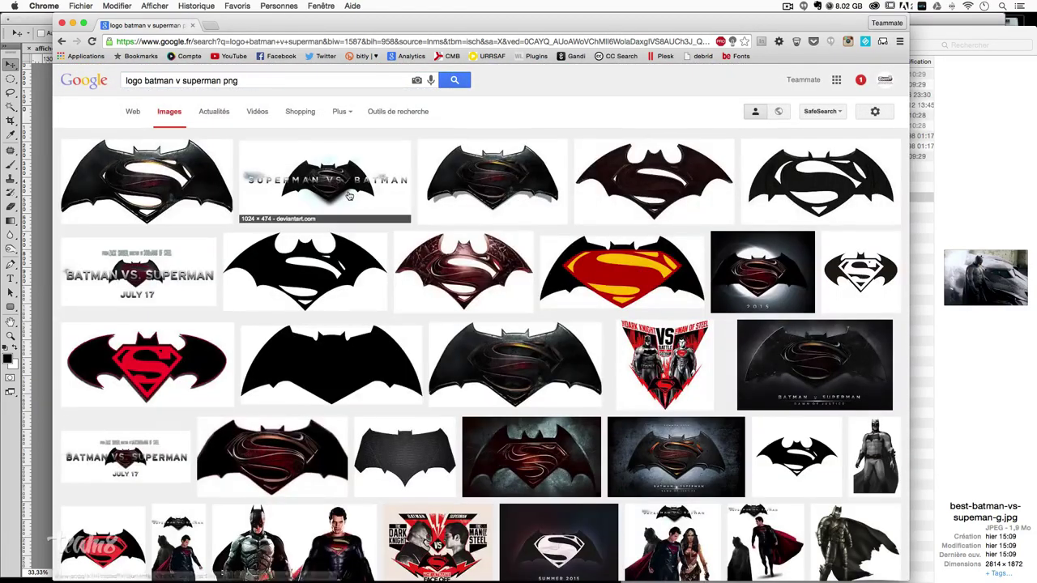
- Open the dark red bat-and-S emblem full size and drag it into the project folder
left_click(467, 267)
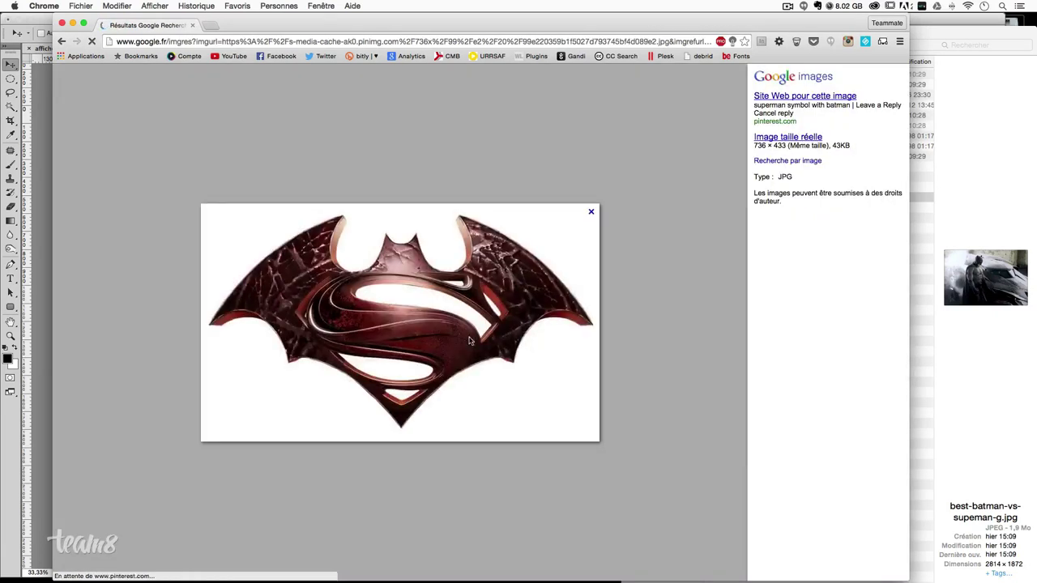
right_click(442, 326)
left_click(437, 275)
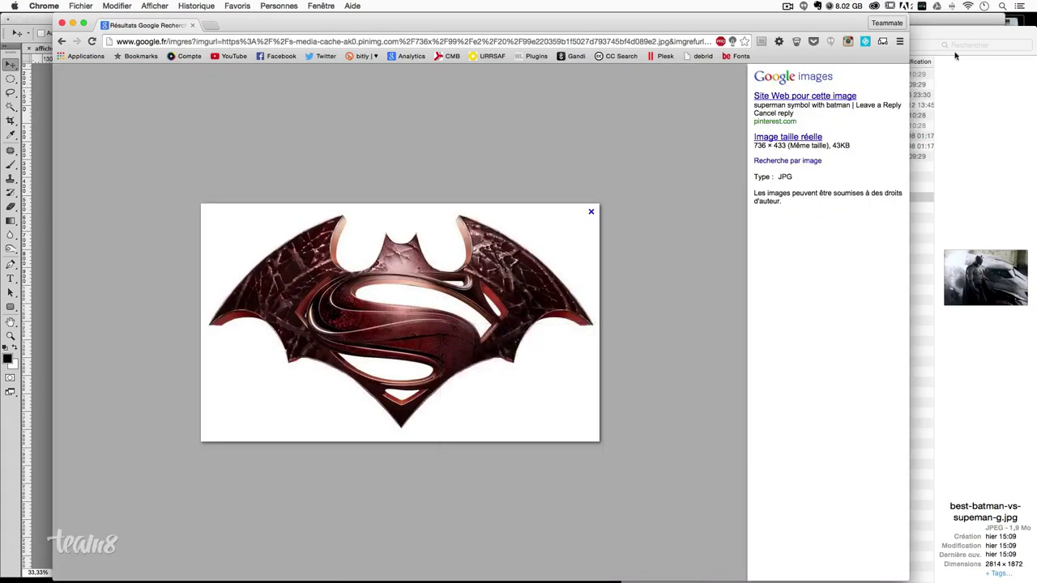
left_click_drag(370, 314, 922, 312)
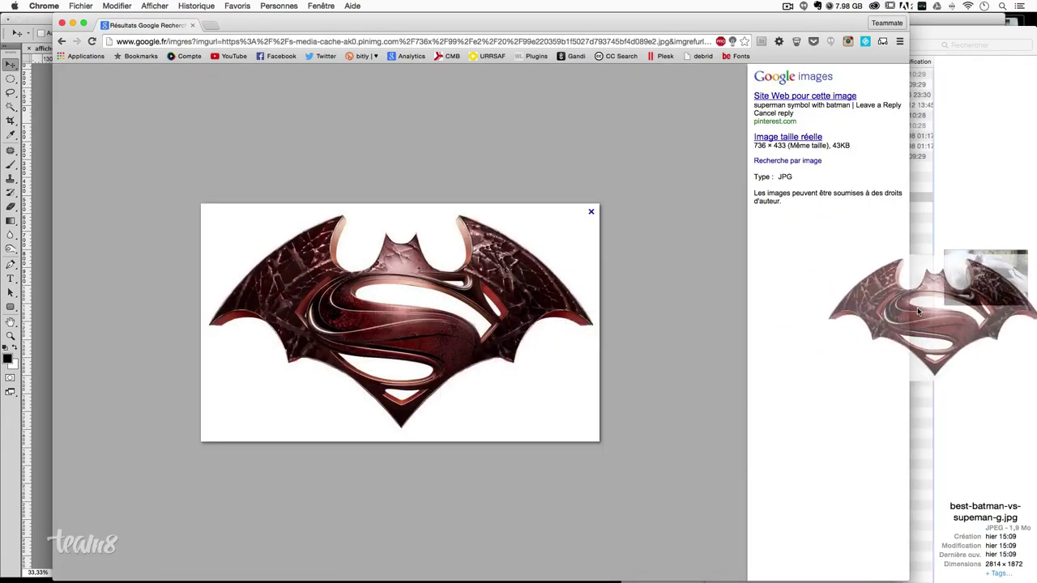
- Move the downloaded emblem into the subfolder, preview it, and rename it logo.jpg
left_click(922, 312)
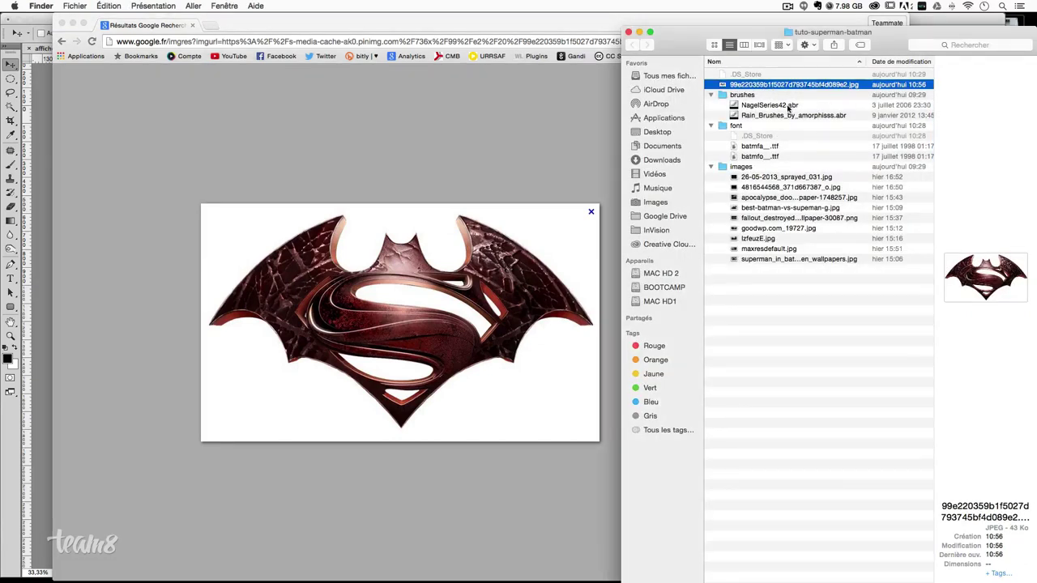
left_click(758, 218)
left_click_drag(757, 85, 746, 166)
double_click(769, 177)
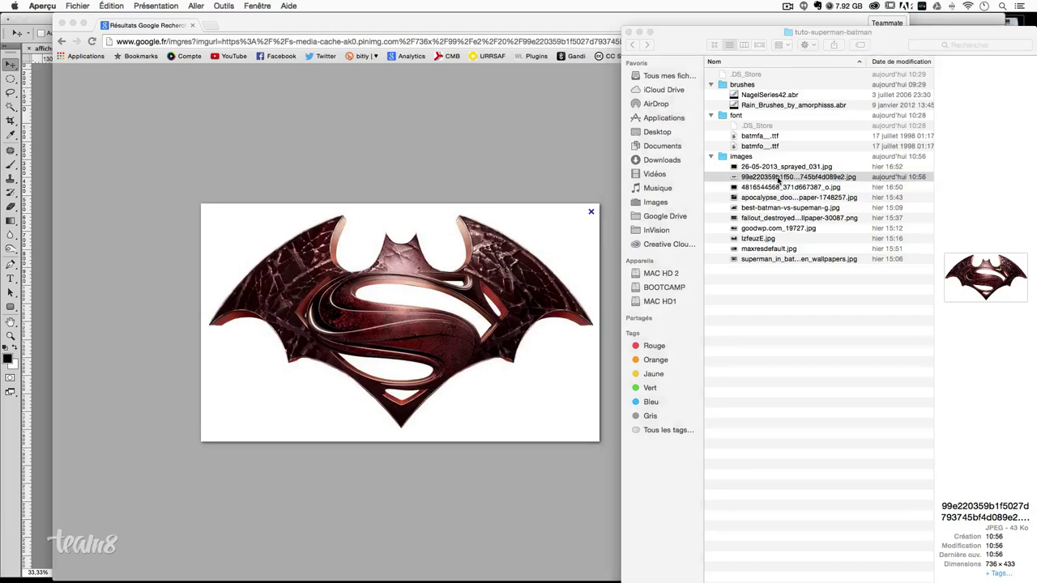
key("super+q")
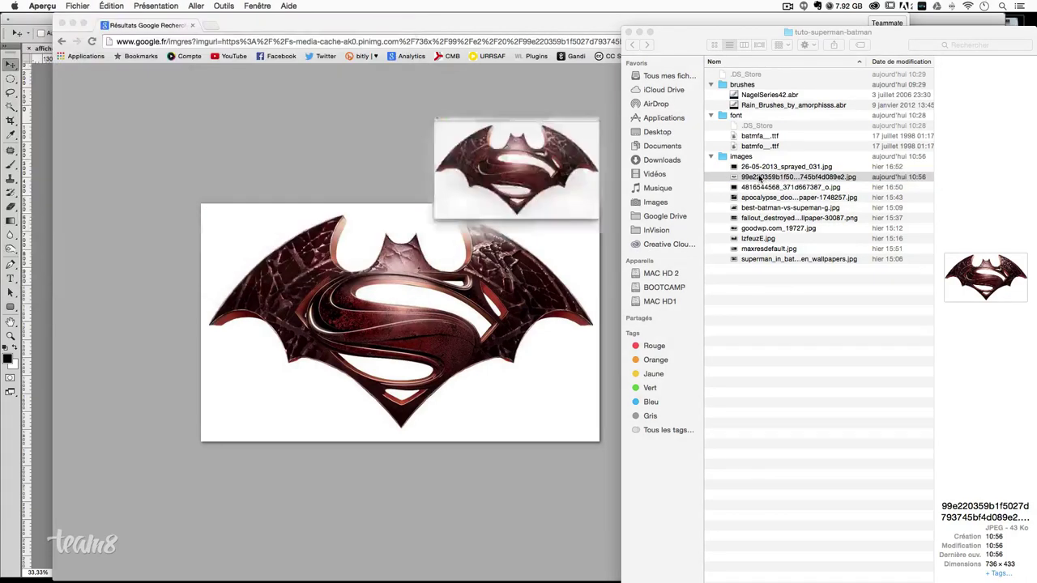
key("Return")
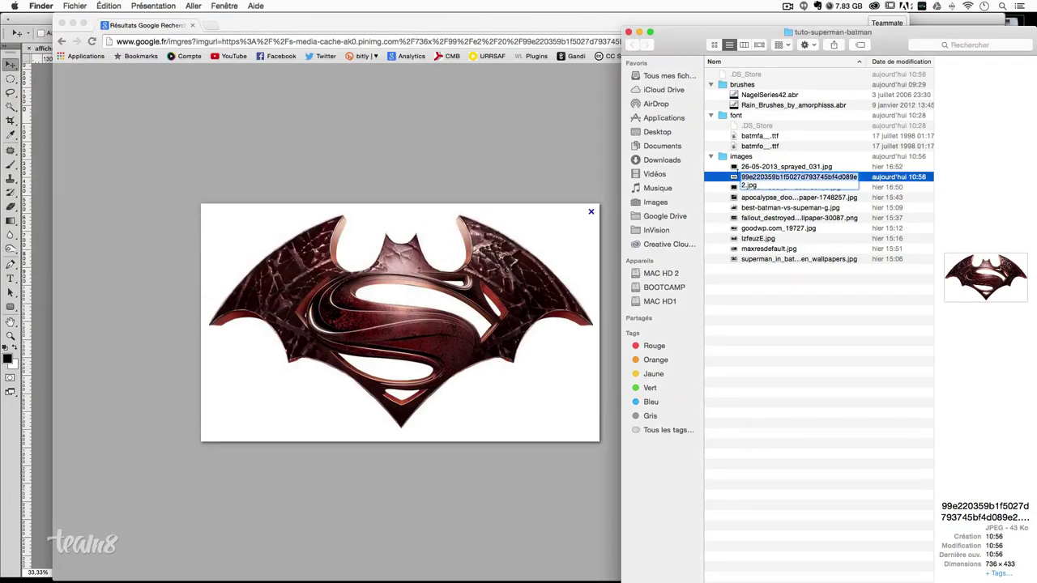
type("logo")
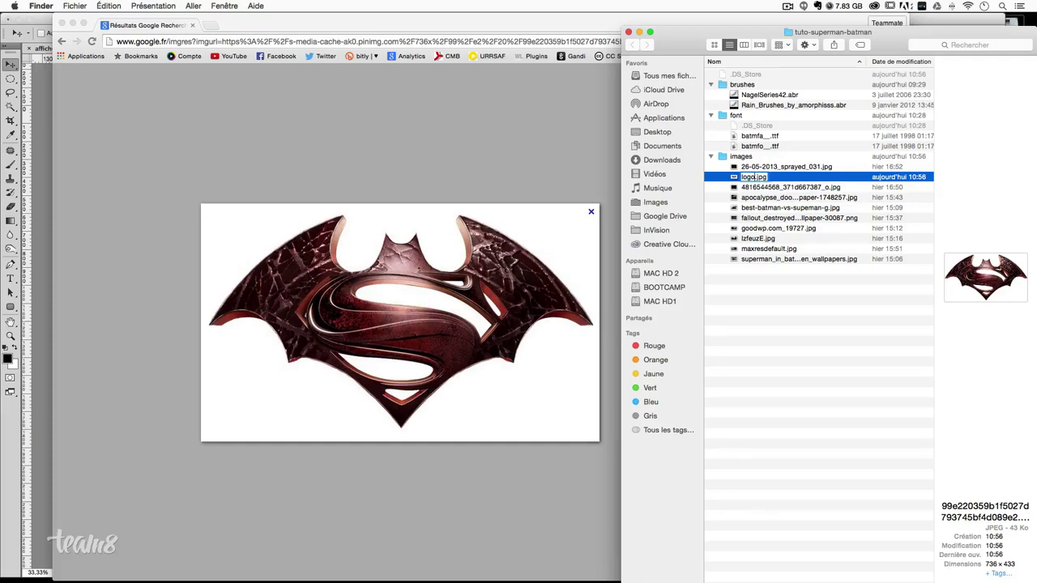
key("Return")
- Minimize the browser, browse the images folder, and open goodwp.com_19727.jpg with Photoshop CC 2015
left_click(411, 95)
key("super+m")
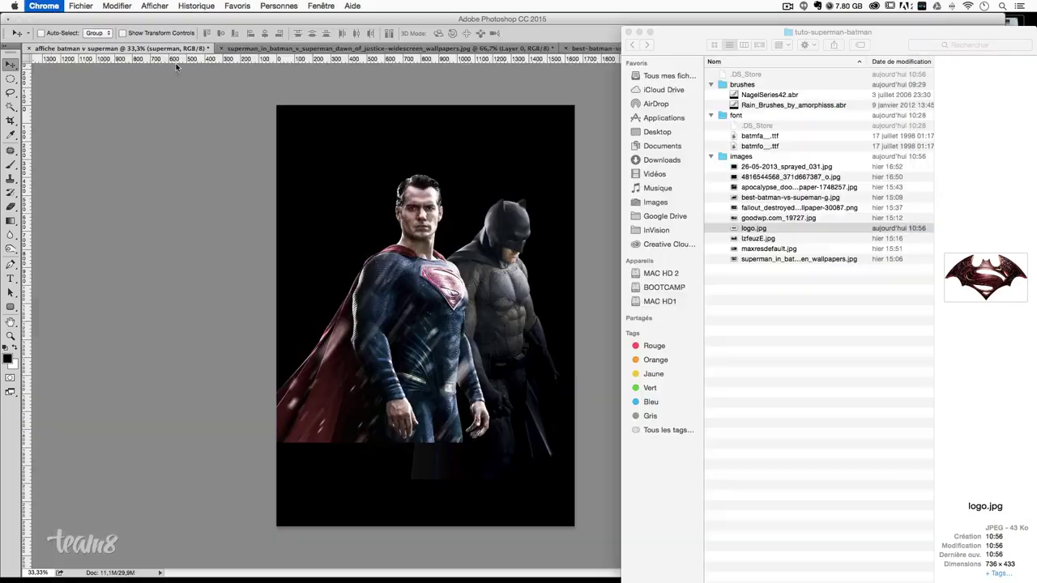
left_click(243, 304)
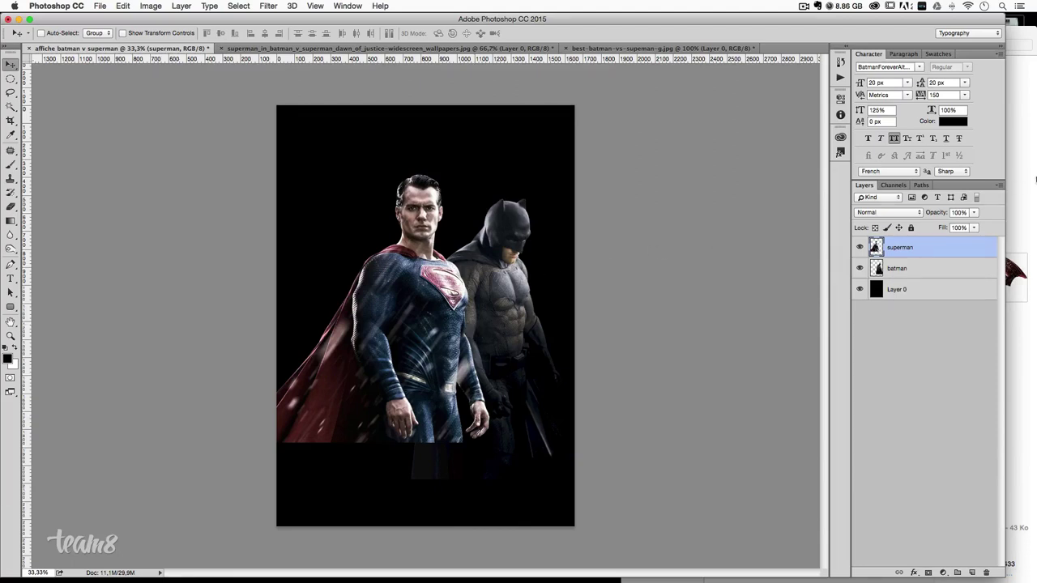
left_click(1007, 180)
left_click(761, 170)
key("Down")
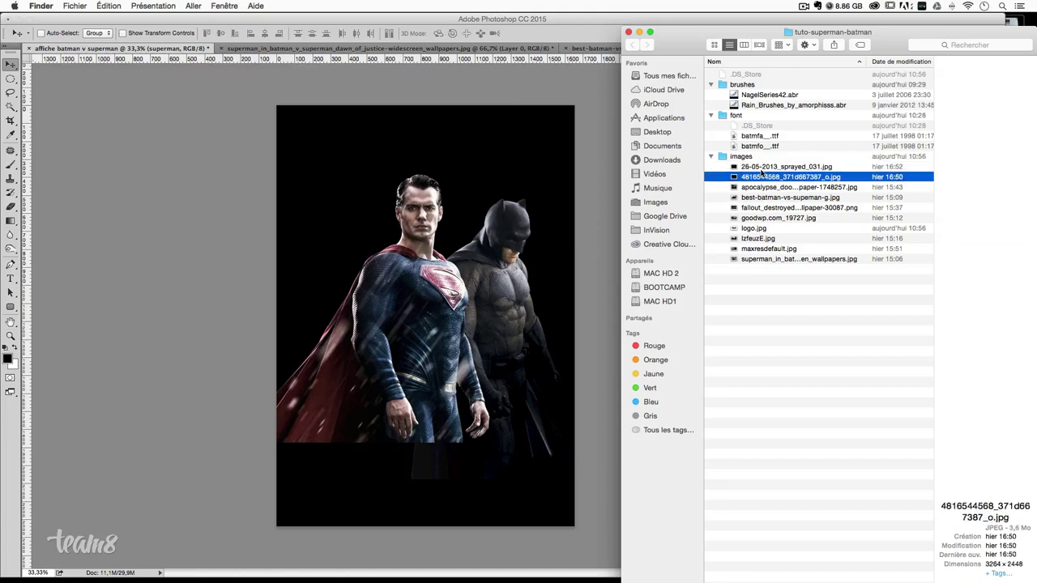
key("Down")
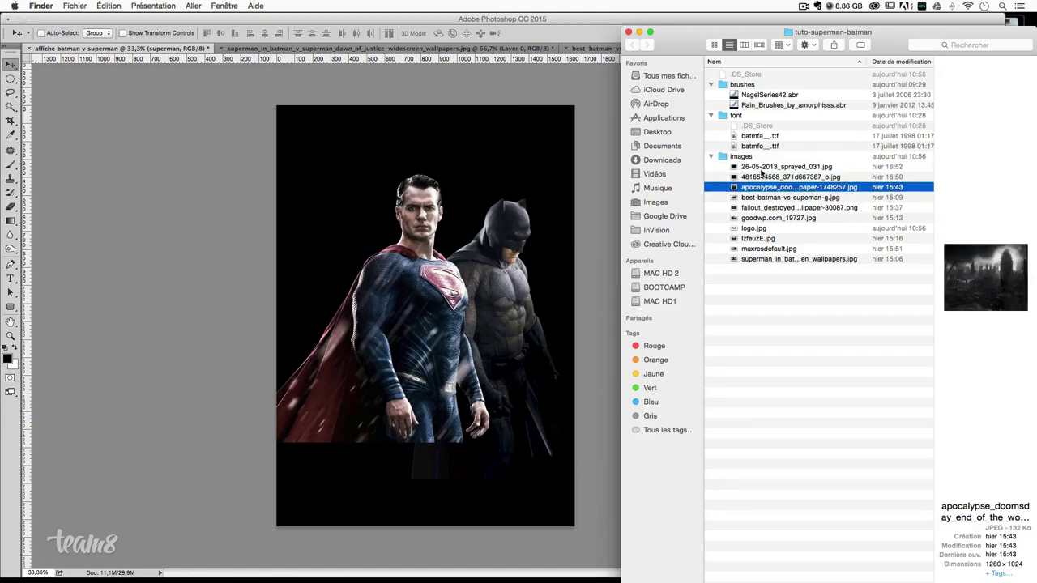
key("Down")
key("Down")
key("Down")
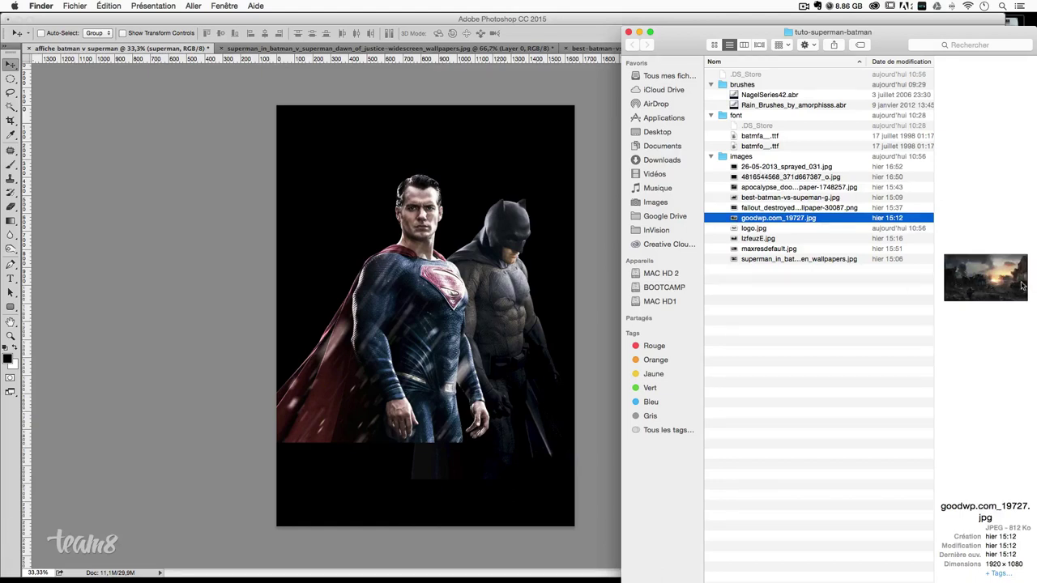
right_click(752, 220)
mouse_move(783, 233)
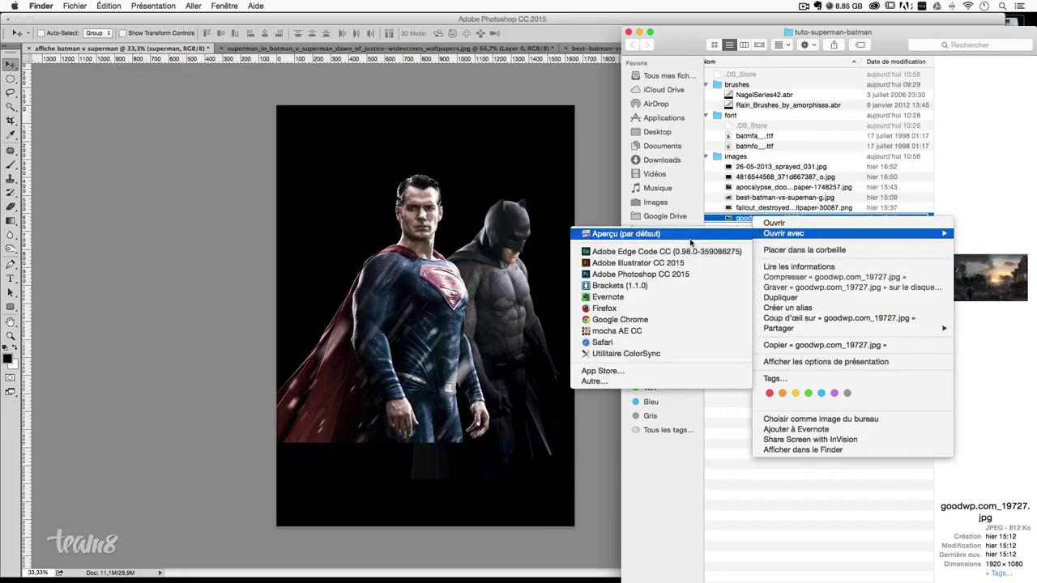
left_click(671, 275)
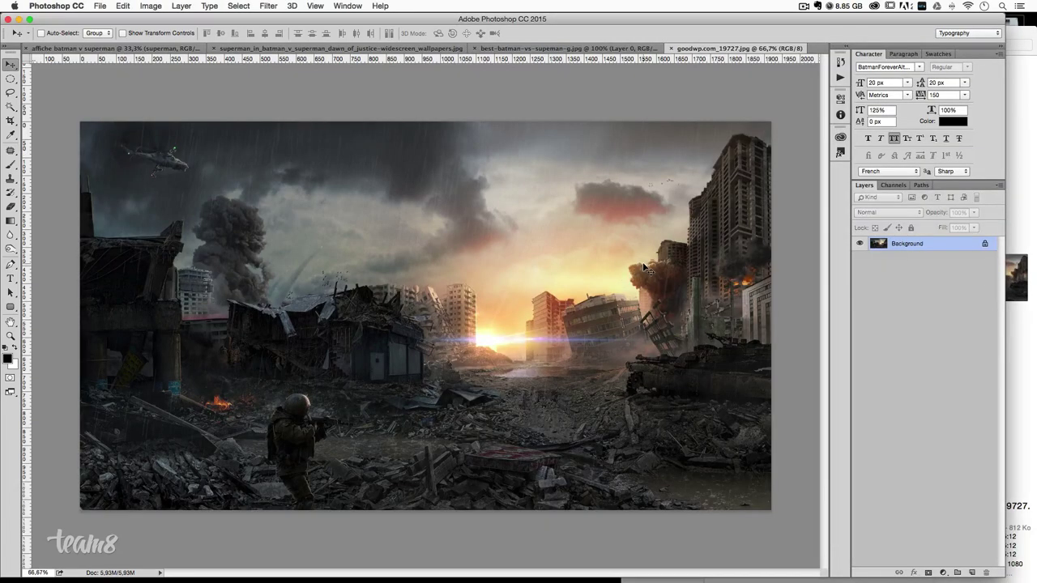
- Paste the whole city image into the poster as layer bg1, placed below batman
key("ctrl+a")
key("ctrl+a")
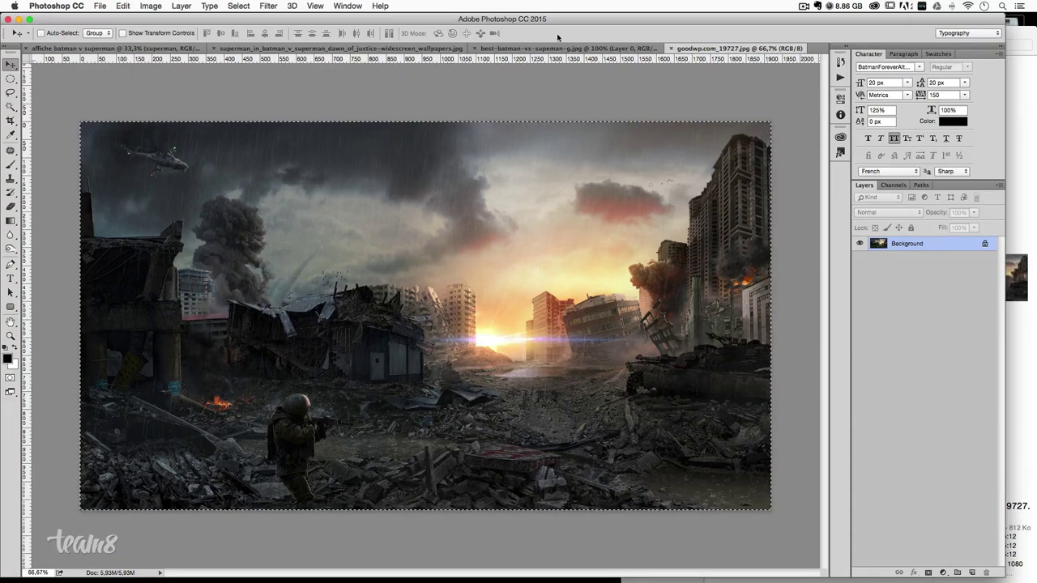
key("ctrl+Tab")
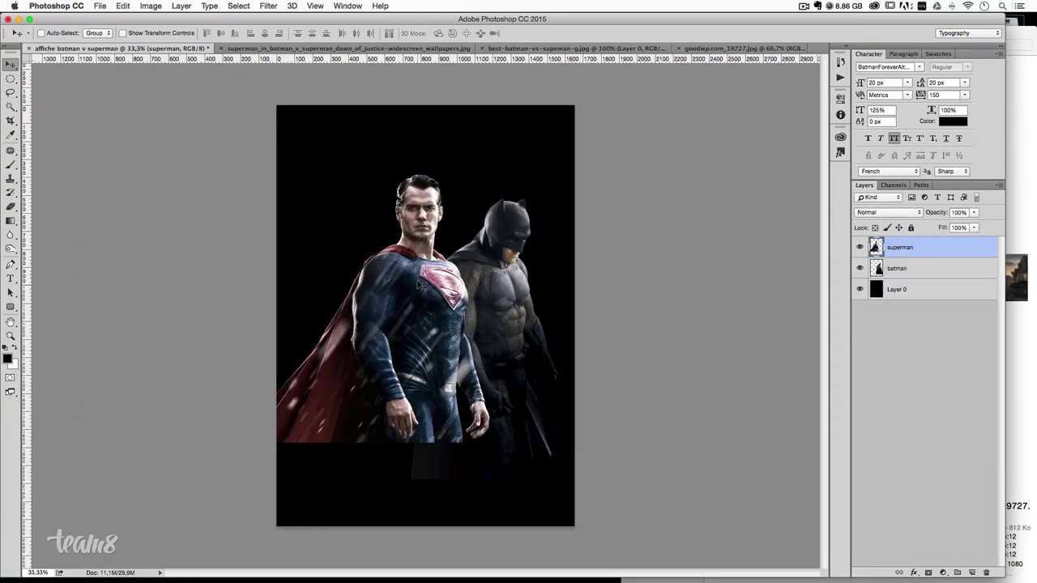
key("ctrl+v")
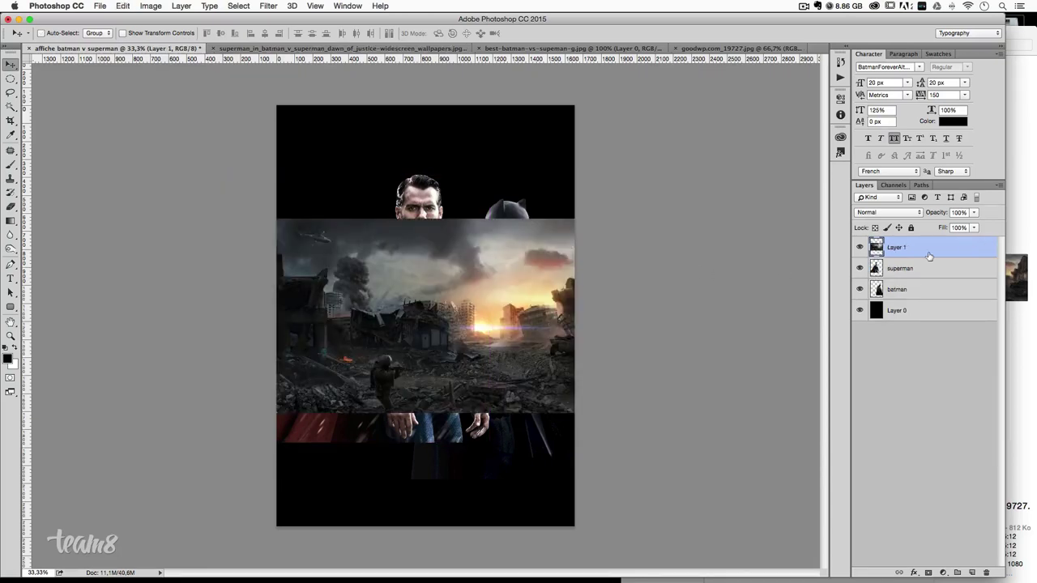
double_click(896, 249)
type("b")
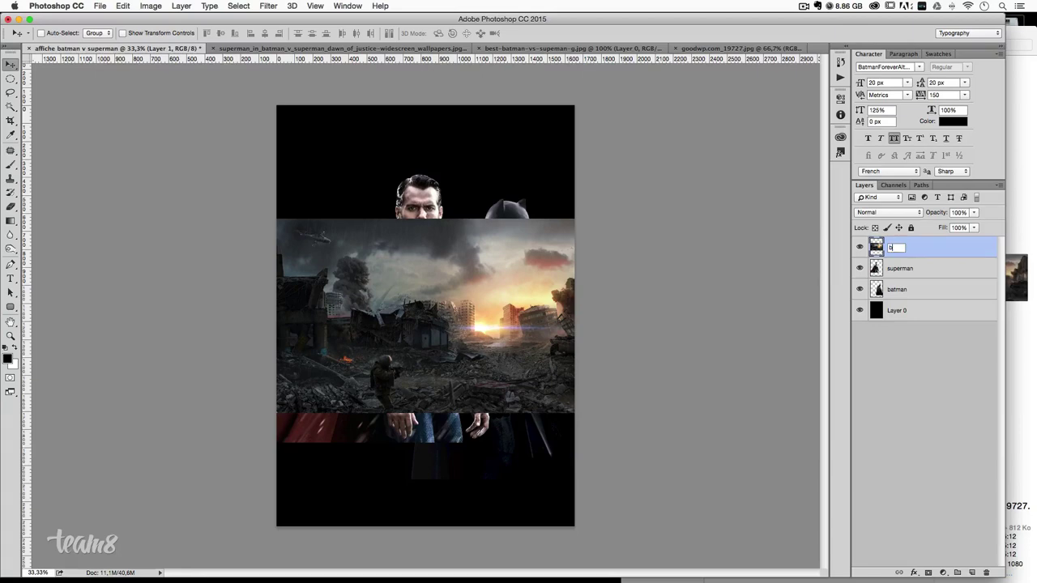
type("g1")
key("Return")
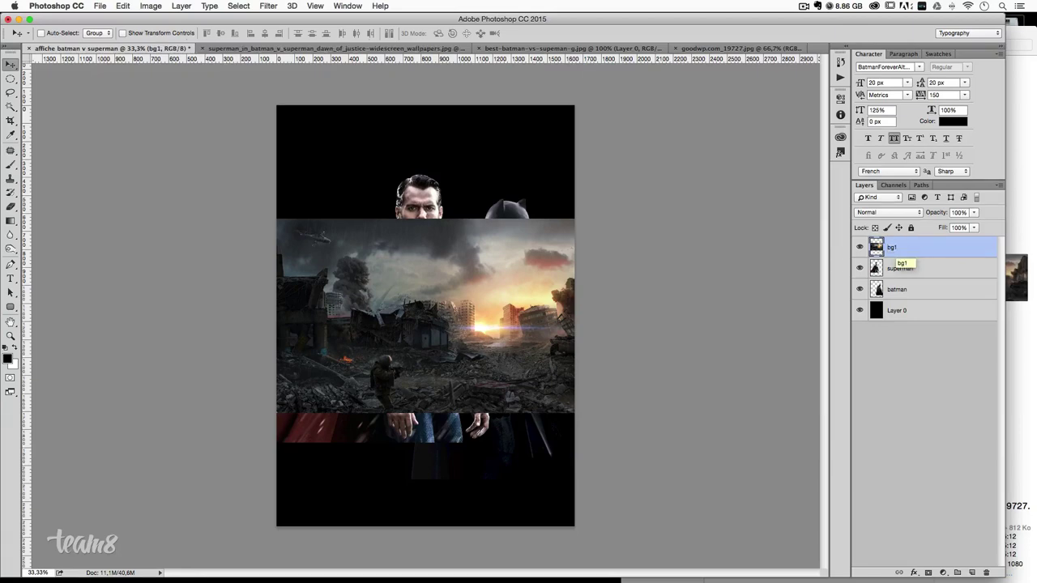
mouse_move(916, 247)
left_mouse_down()
mouse_move(911, 296)
mouse_move(923, 293)
left_mouse_up()
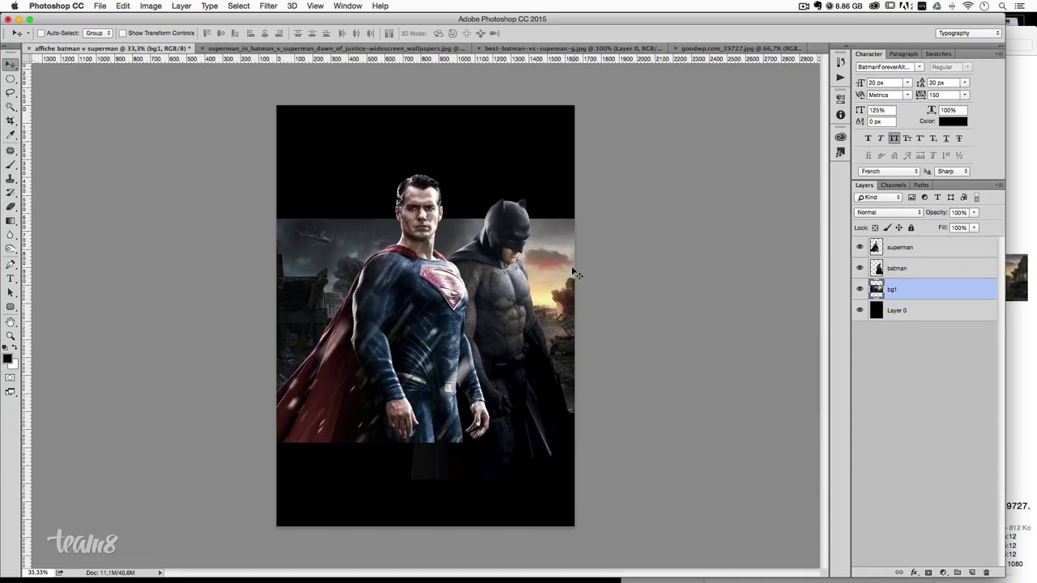
- Shift the bg1 city background 266 px left and fine-tune its height behind the figures
mouse_move(571, 272)
left_mouse_down()
mouse_move(503, 267)
mouse_move(549, 315)
left_mouse_up()
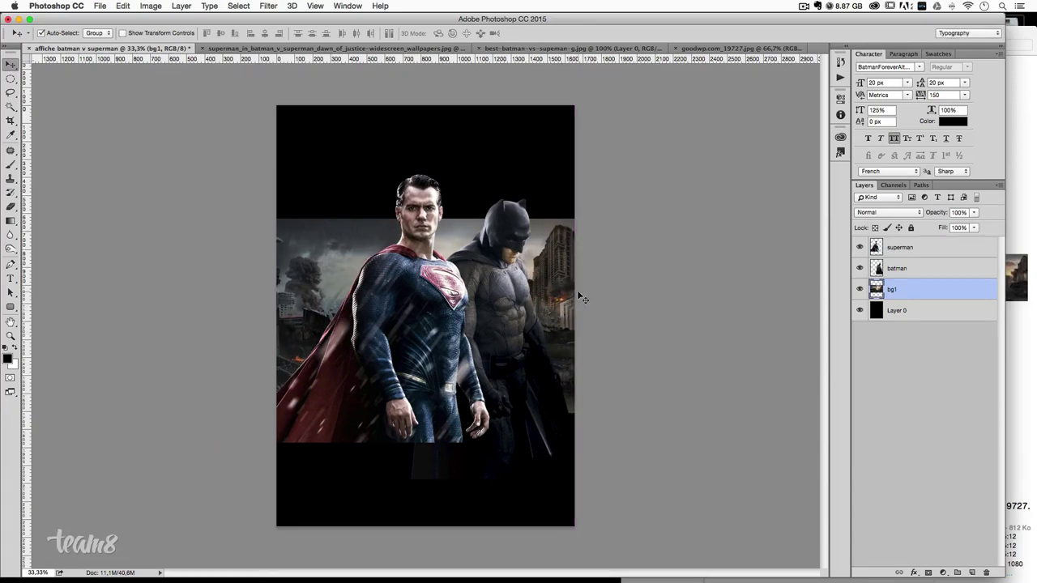
key("super+plus")
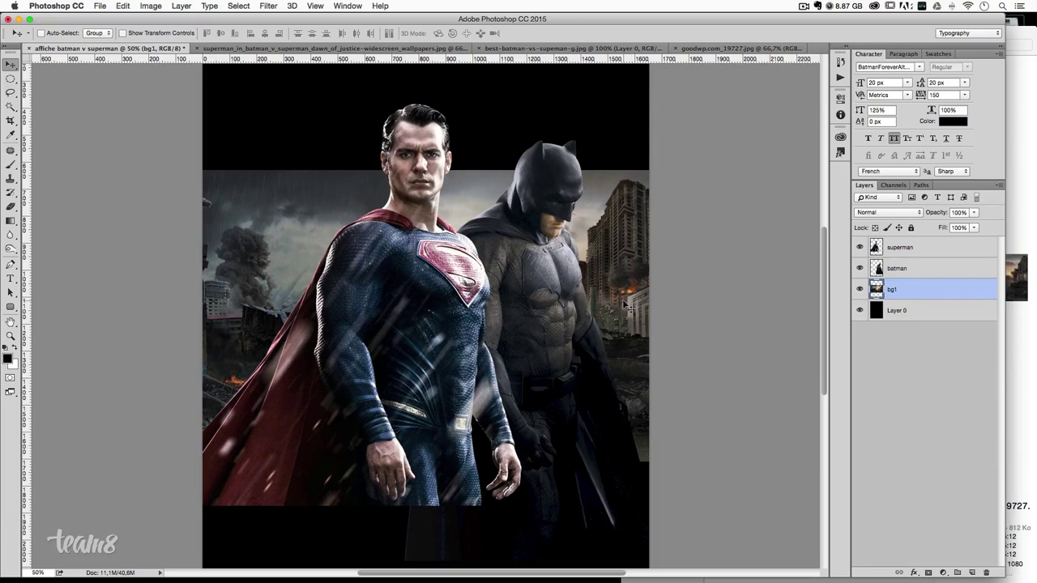
left_click_drag(628, 306, 648, 236)
scroll(695, 334, "up", 2)
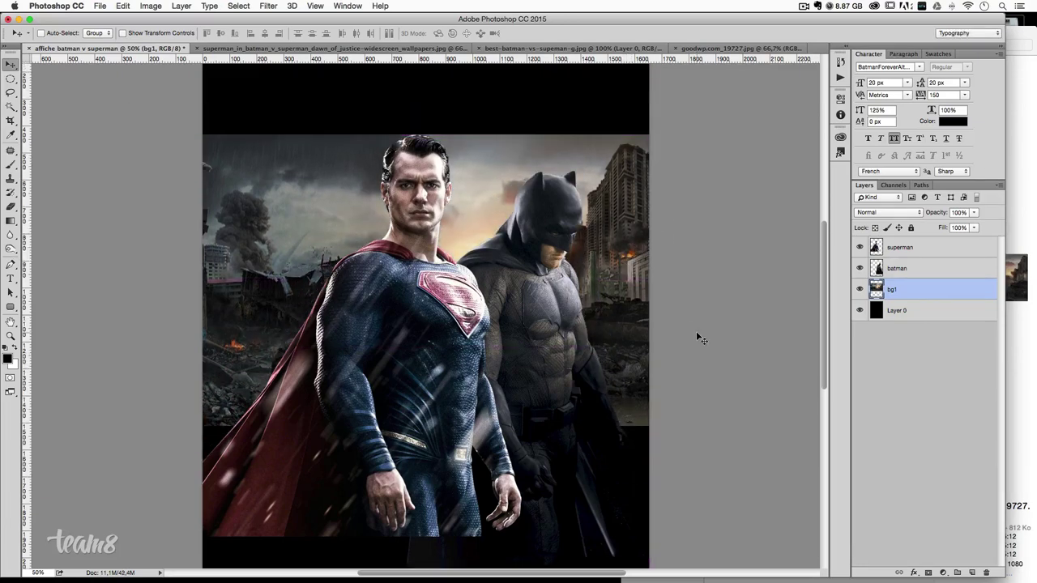
scroll(695, 332, "up", 1)
left_click_drag(623, 302, 622, 314)
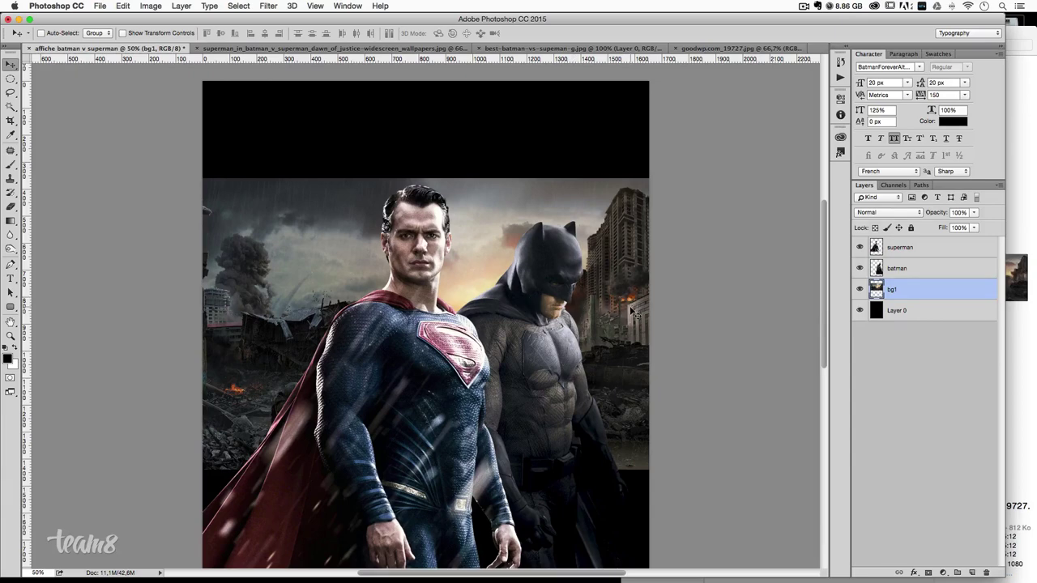
left_click_drag(631, 313, 629, 316)
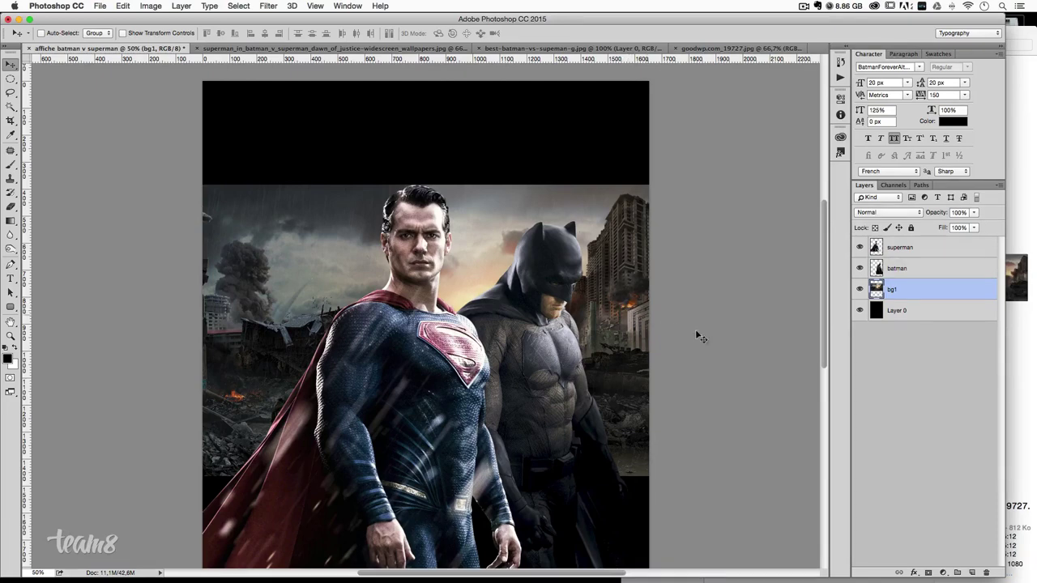
scroll(751, 320, "down", 3)
- Scale the superman and batman layers down together to about 93%
left_click(887, 247)
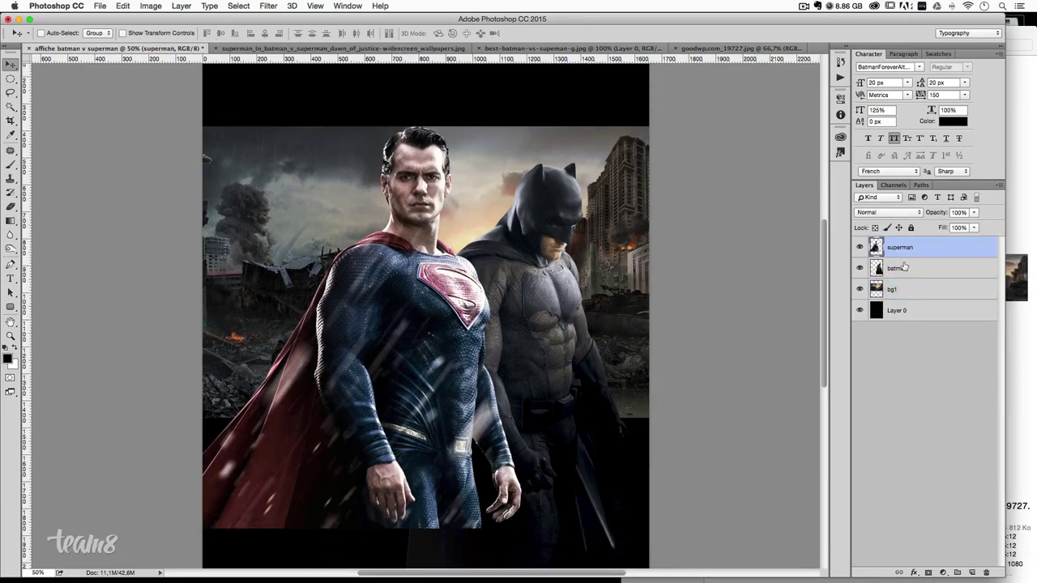
left_click(903, 268, "shift")
scroll(642, 242, "up", 1)
scroll(651, 241, "up", 2)
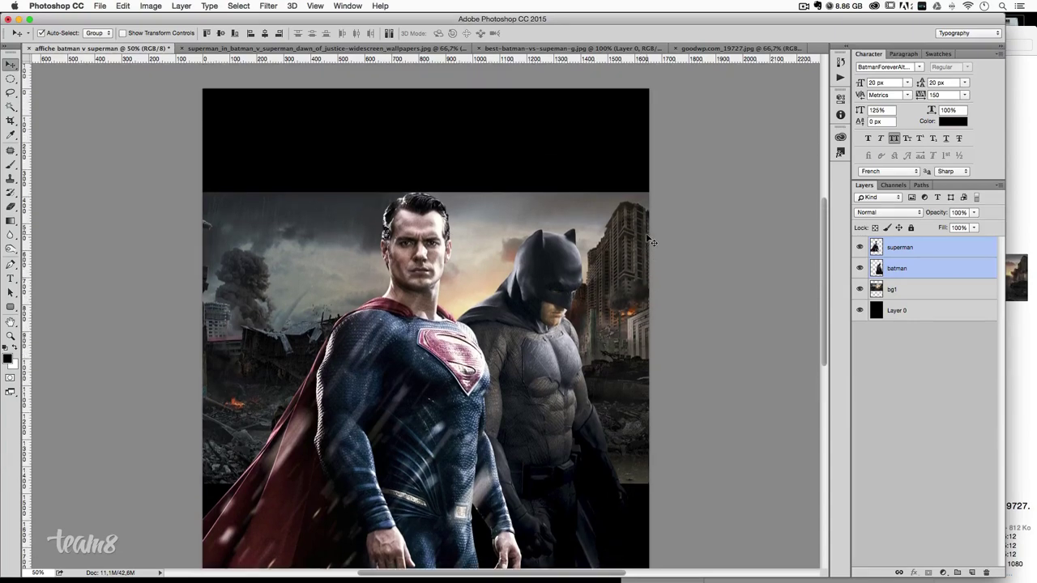
key("ctrl+t")
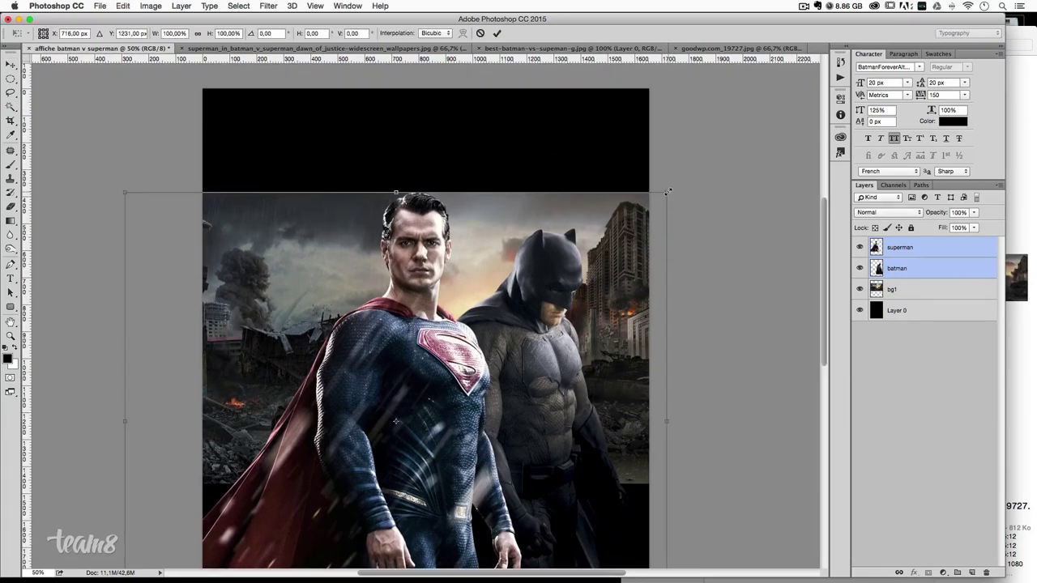
left_click_drag(667, 192, 644, 203)
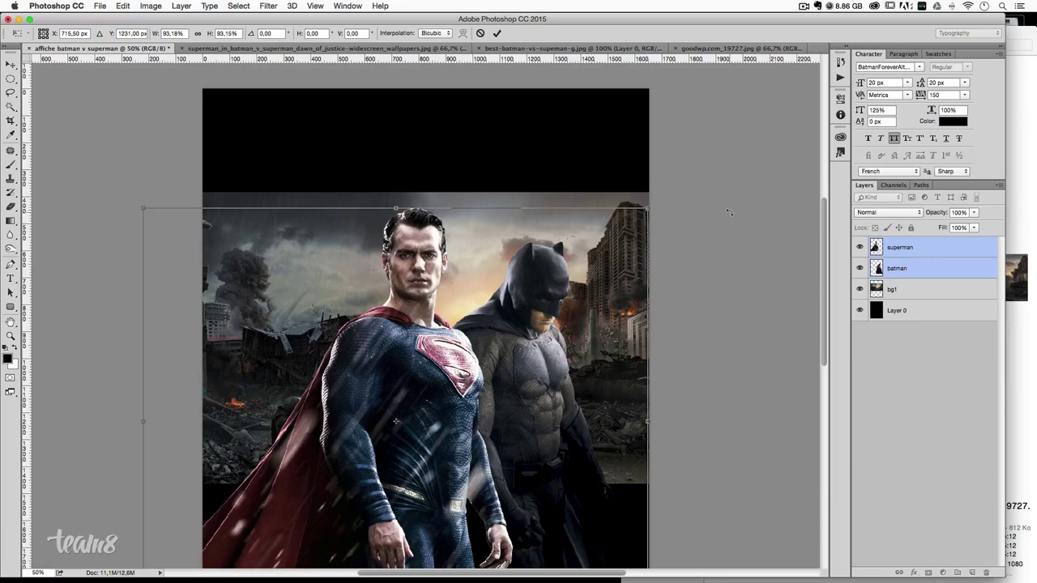
key("Return")
- Nudge both figures into place over the city, then return to Finder's images folder
key("shift+Up")
key("shift+Up")
key("shift+Up")
key("shift+Down")
key("shift+Down")
key("shift+Down")
key("shift+Down")
key("shift+Down")
key("shift+Down")
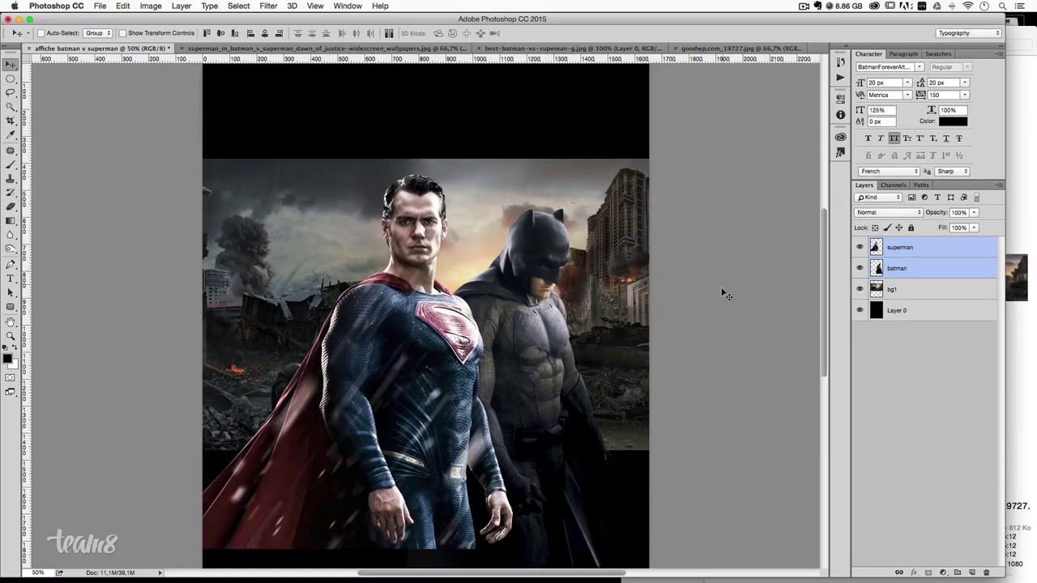
key("shift+Down")
key("shift+Down")
key("shift+Down")
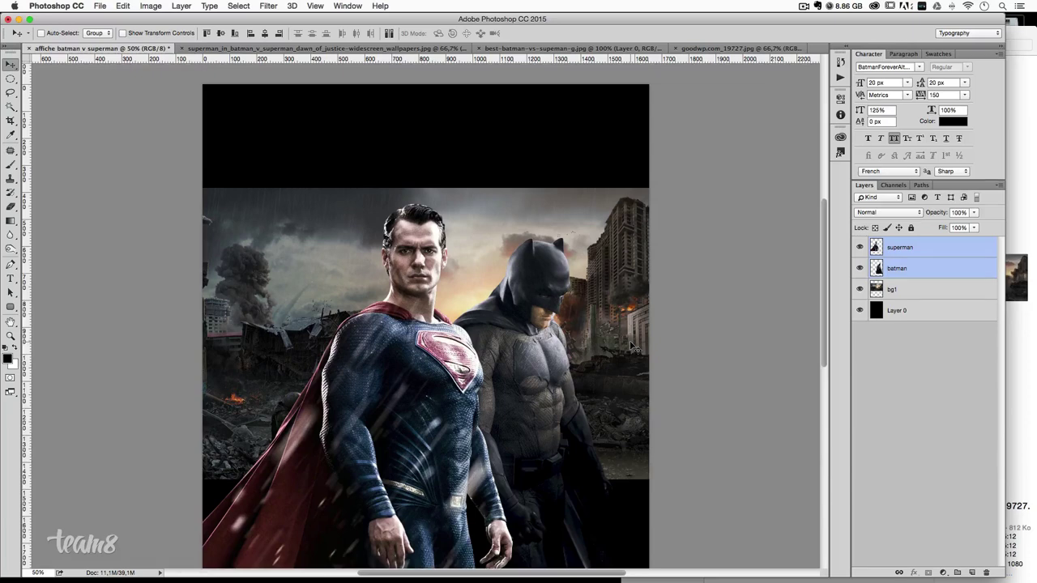
left_click(1023, 326)
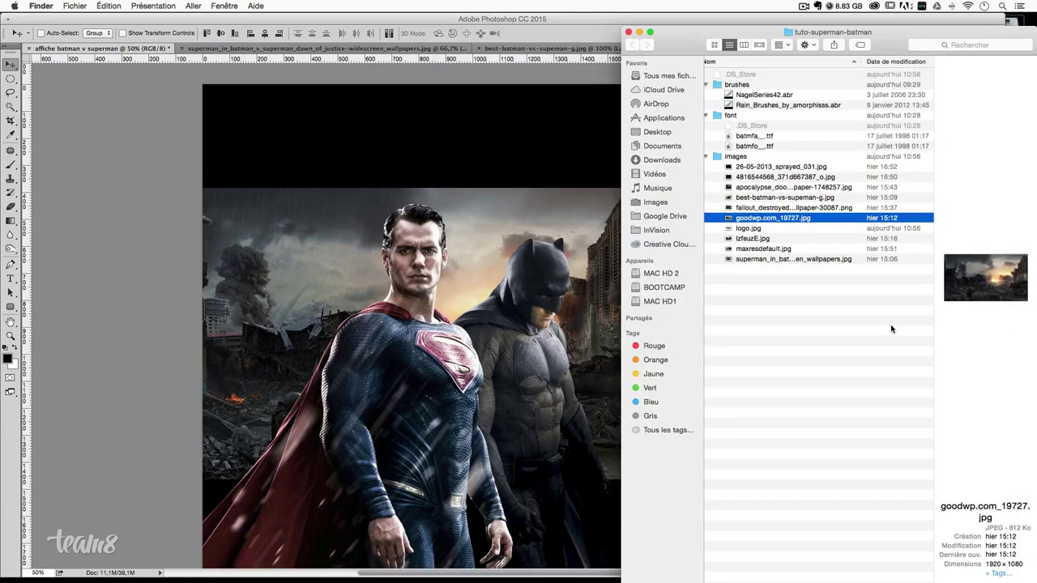
- Open fallout_destroyed_end_of_the_world_wallpaper-30087.png from Finder in Adobe Photoshop CC 2015
left_click(783, 209)
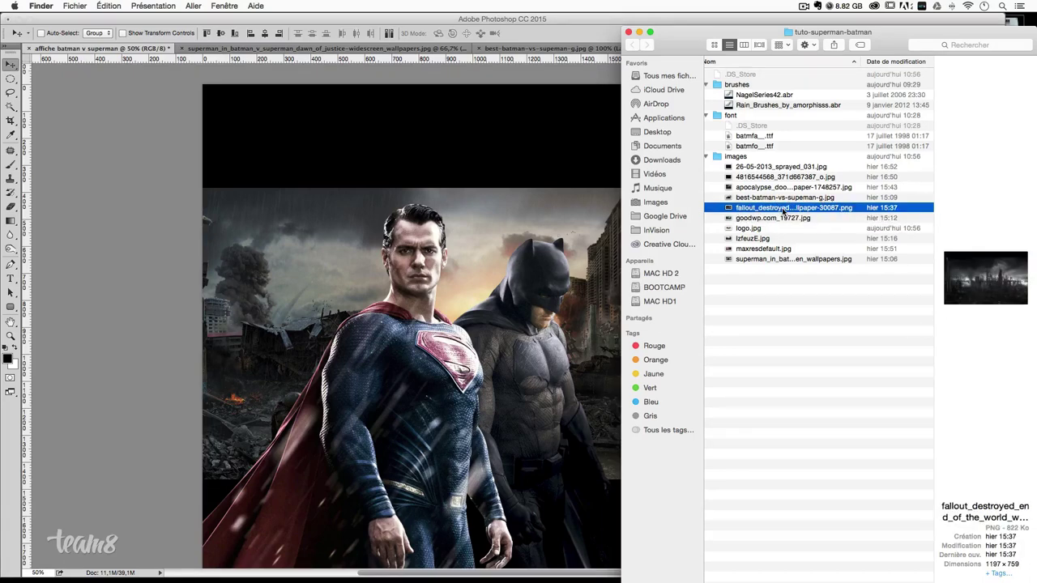
key("Up")
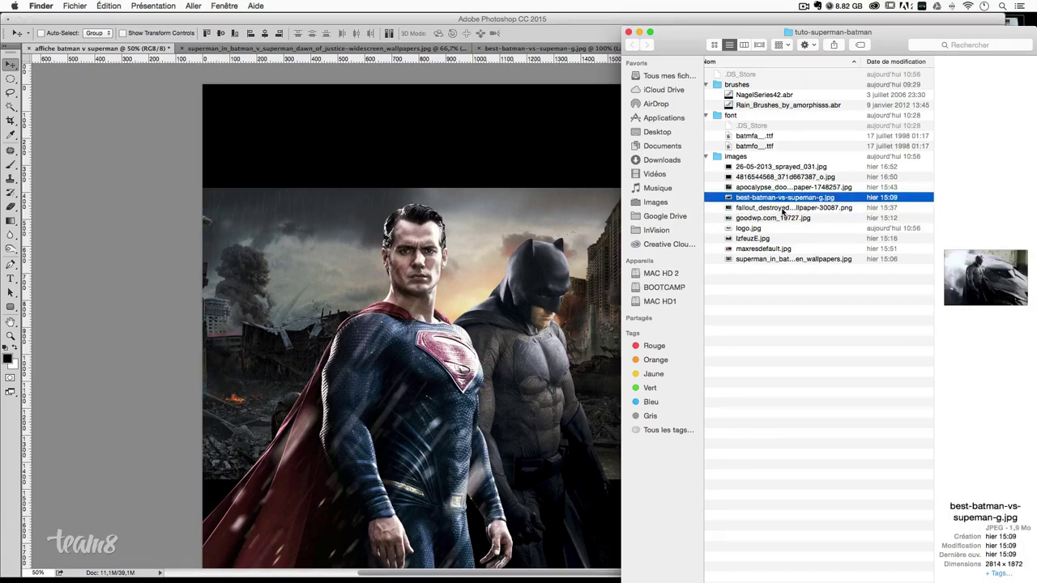
key("Up")
key("Up")
key("Down")
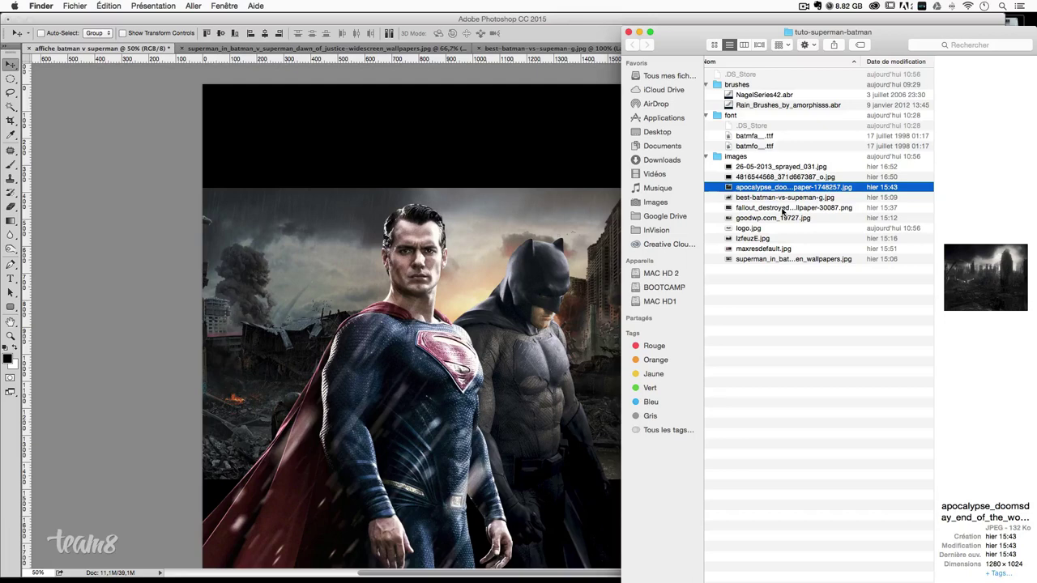
key("Down")
key("Down")
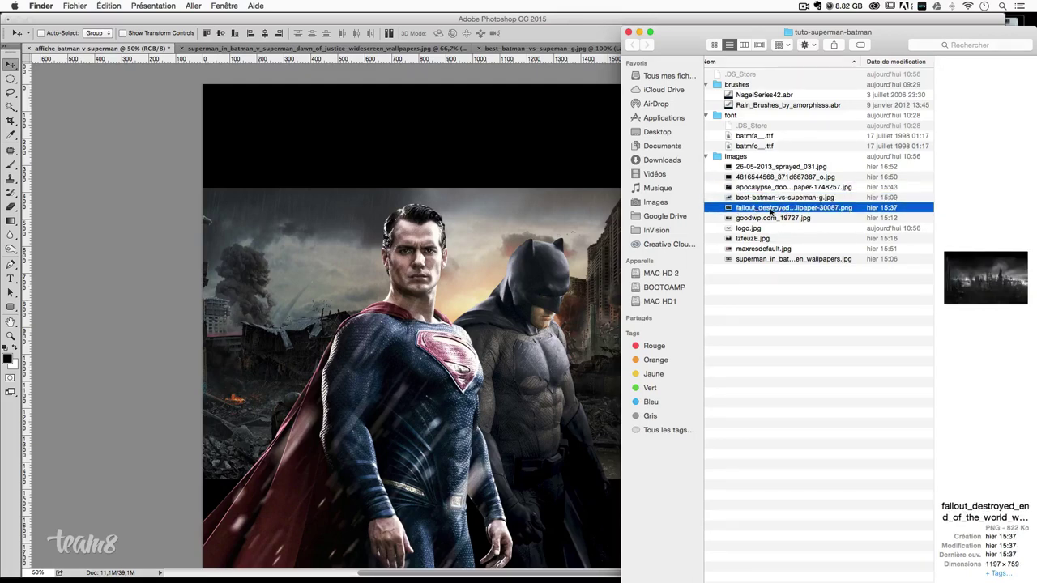
right_click(770, 212)
mouse_move(609, 224)
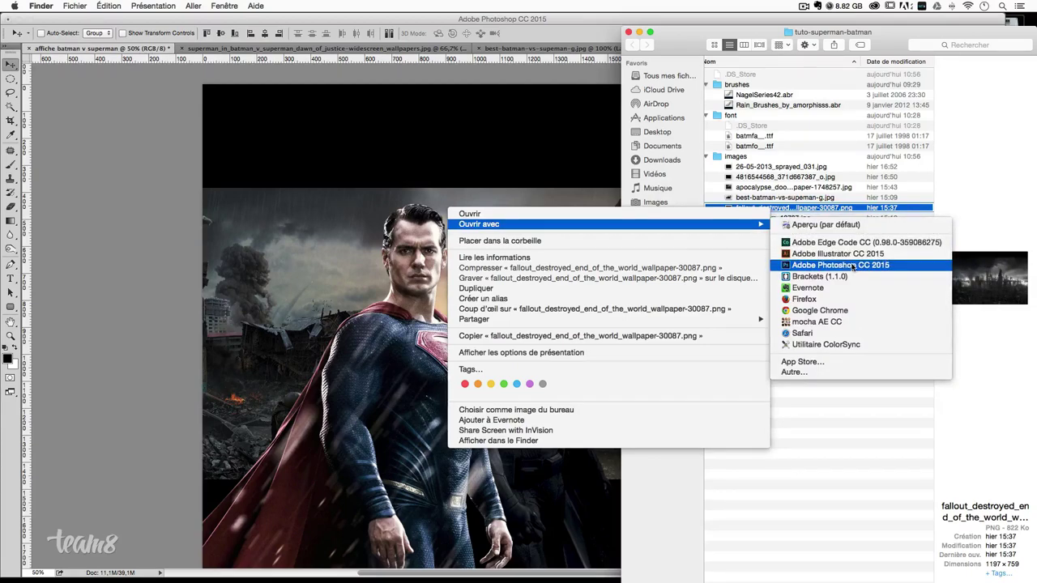
left_click(852, 266)
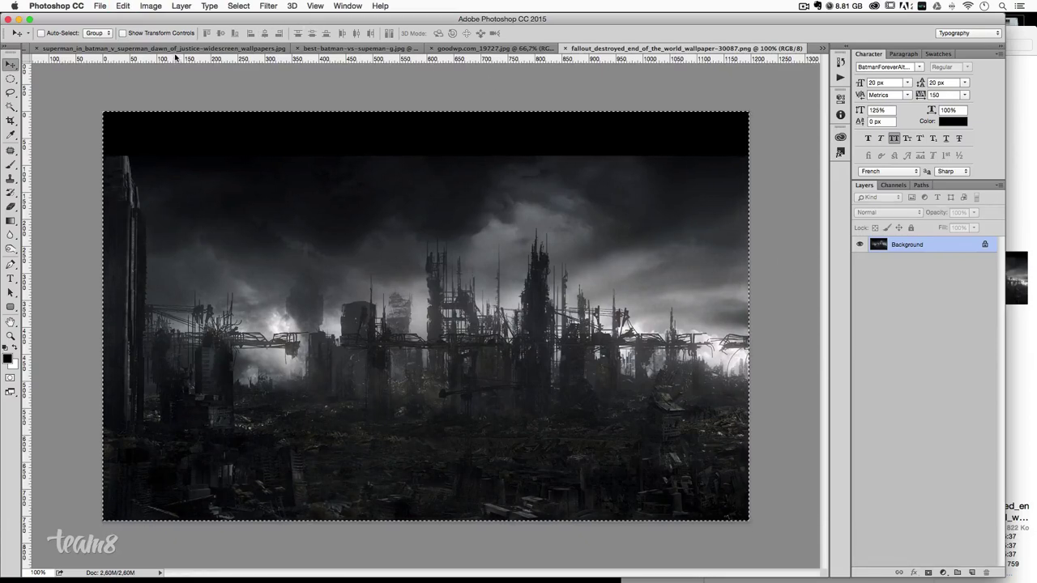
- Paste the ruined-city image into the poster and centre it roughly
left_click(199, 49)
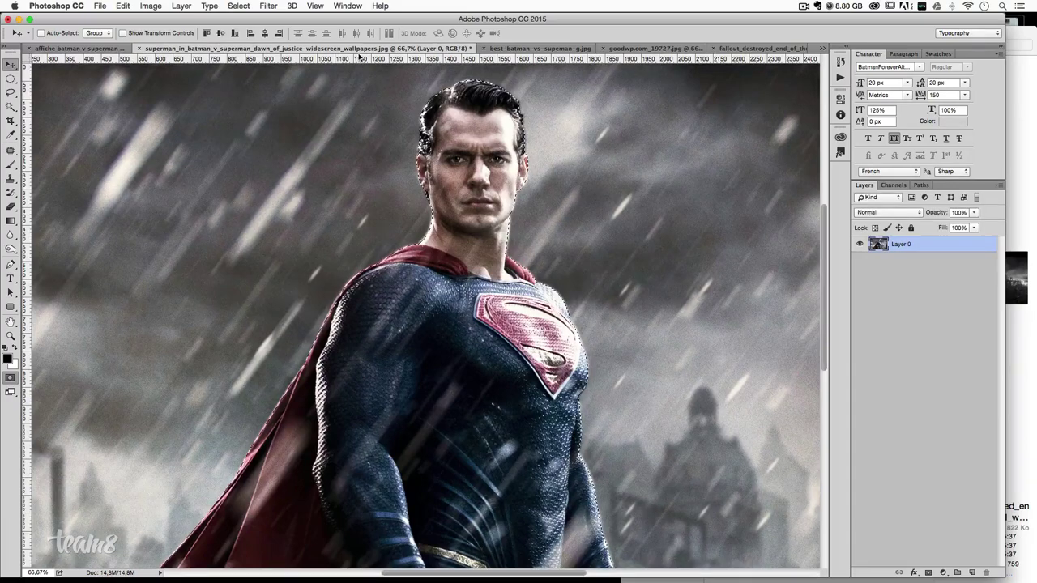
left_click(81, 48)
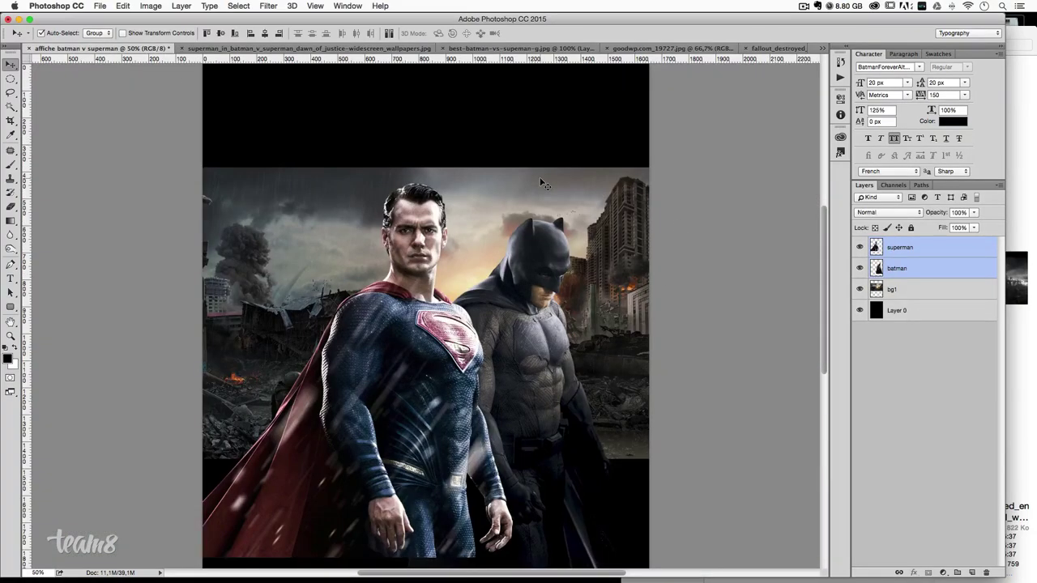
key("ctrl+v")
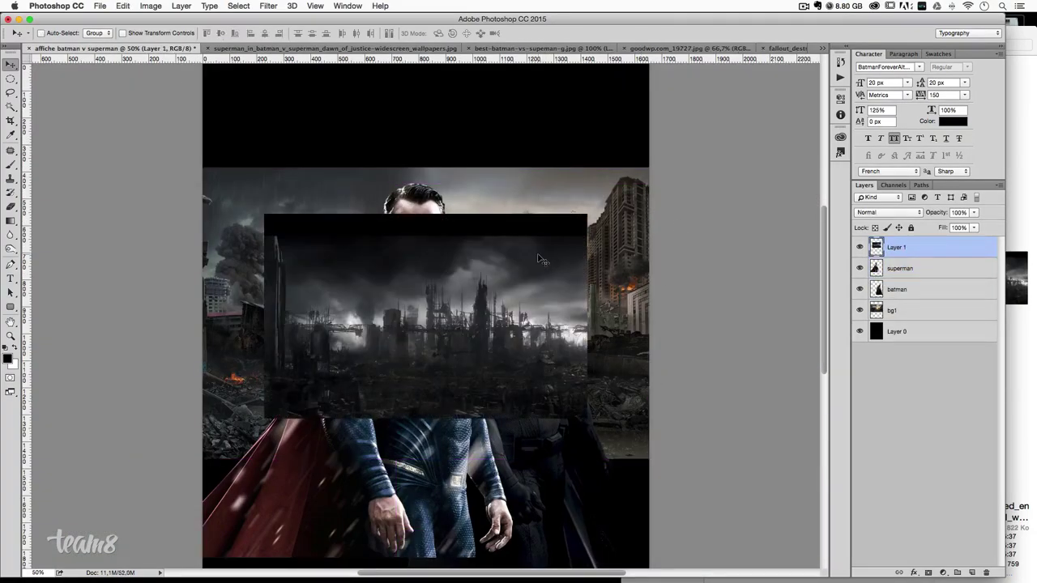
scroll(539, 258, "up", 3)
mouse_move(432, 351)
left_mouse_down()
mouse_move(363, 273)
mouse_move(354, 280)
left_mouse_up()
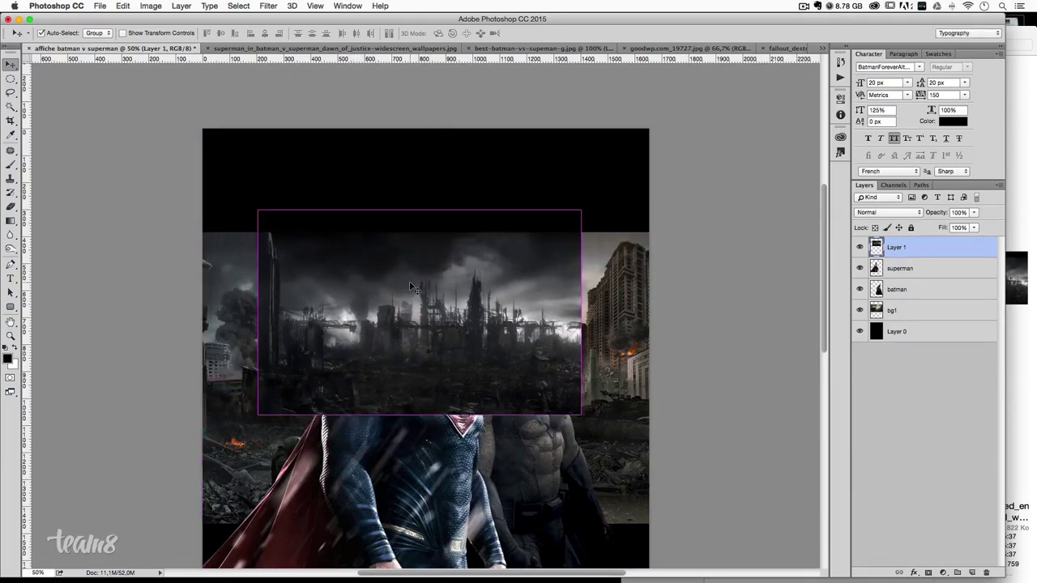
left_click_drag(354, 280, 499, 288)
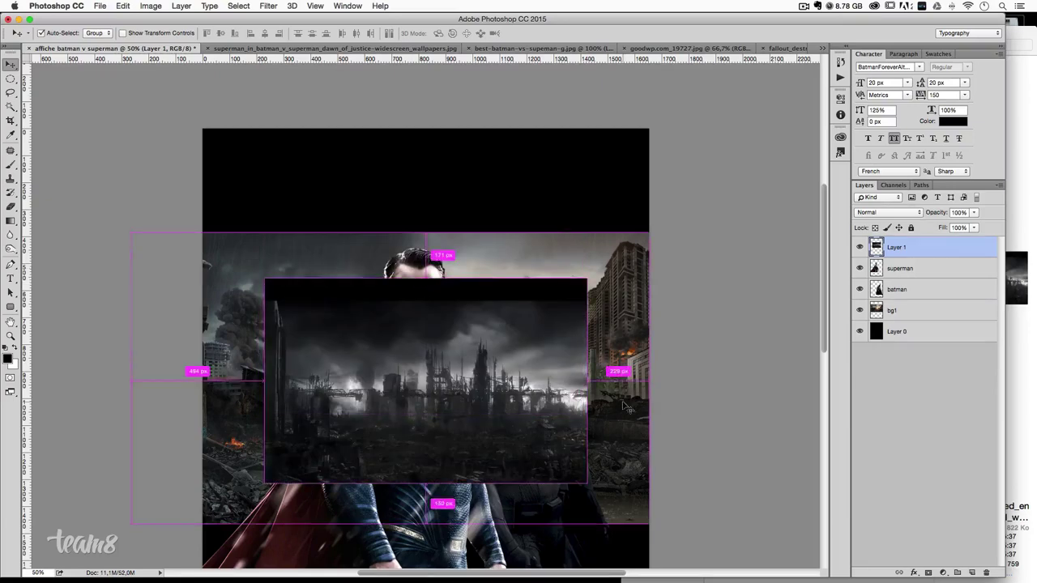
- Enlarge the city layer to canvas width, move it up, and stack it below batman
key("ctrl+t")
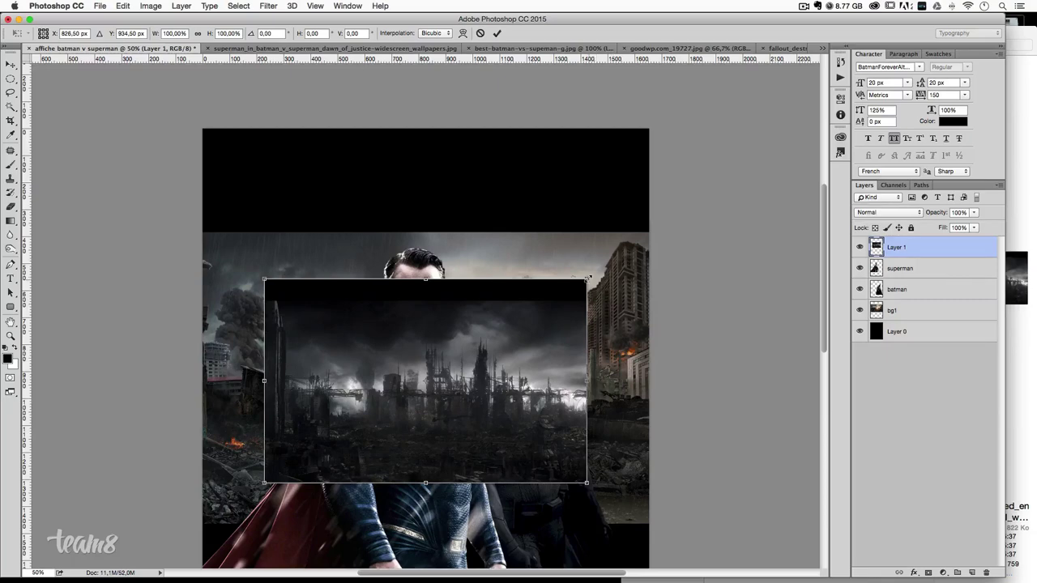
left_click_drag(587, 278, 646, 234)
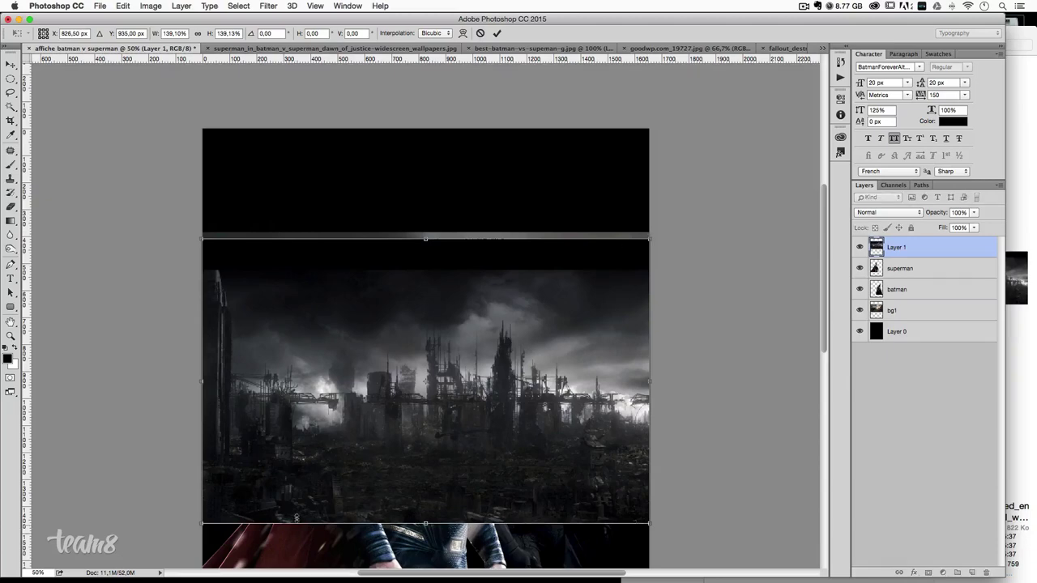
key("Return")
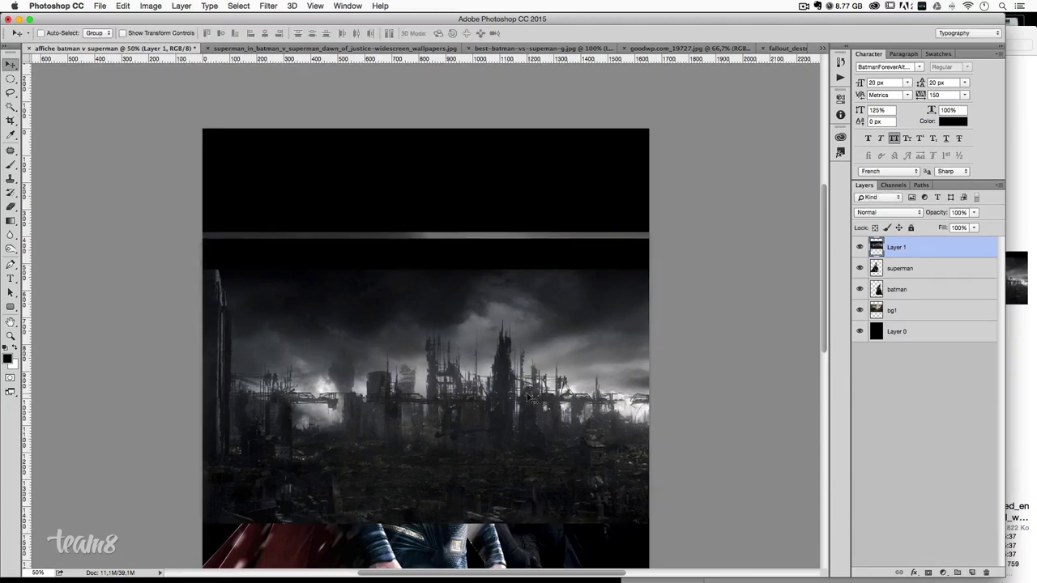
left_click_drag(494, 421, 510, 310)
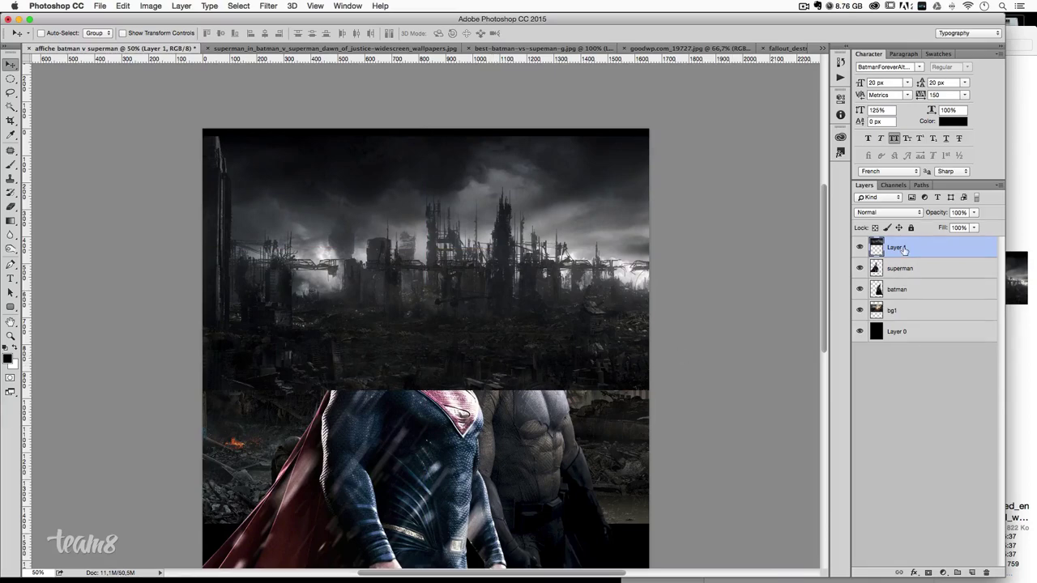
mouse_move(897, 251)
left_mouse_down()
mouse_move(891, 316)
mouse_move(919, 303)
left_mouse_up()
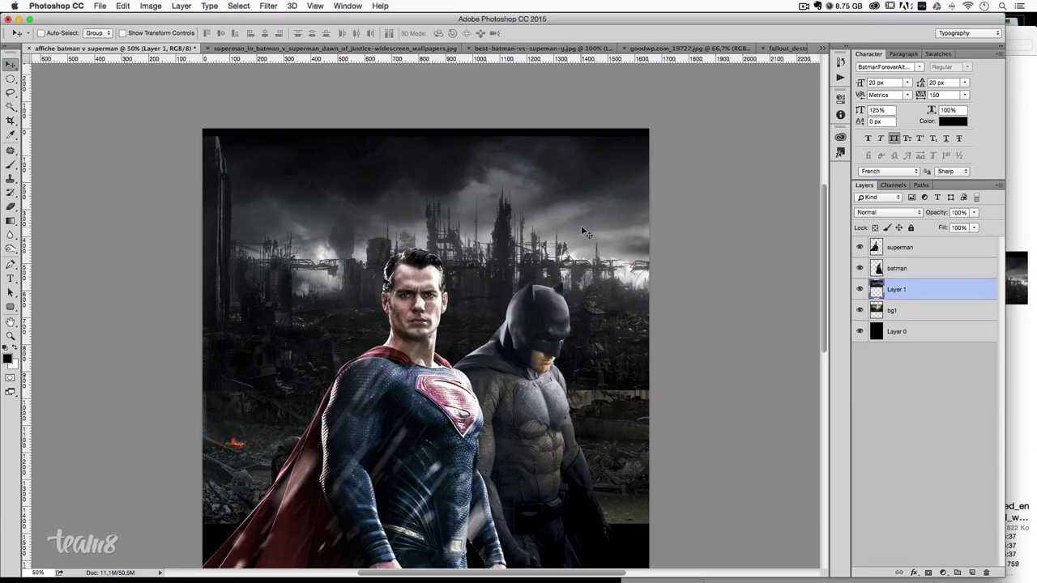
- Shift Layer 1 down and right so it covers the poster's top and right edges
left_click_drag(581, 225, 582, 239)
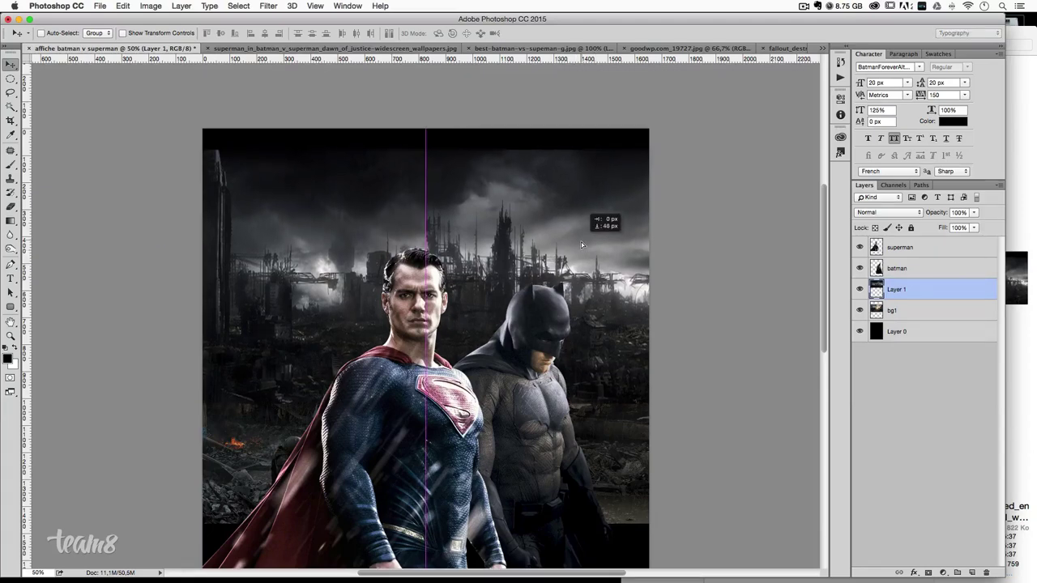
left_click_drag(581, 239, 559, 243)
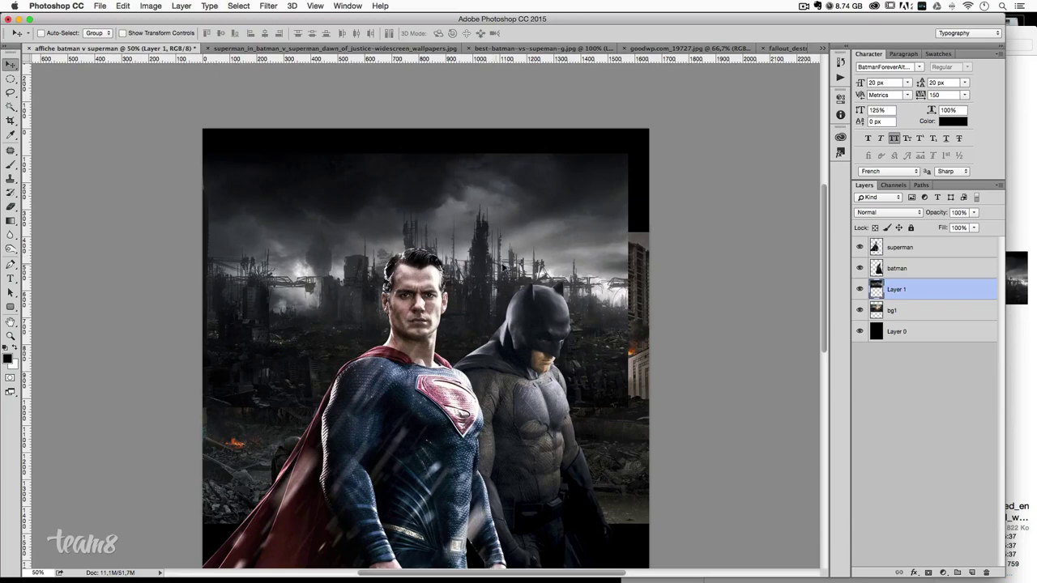
mouse_move(507, 264)
left_mouse_down()
mouse_move(527, 263)
mouse_move(443, 258)
left_mouse_up()
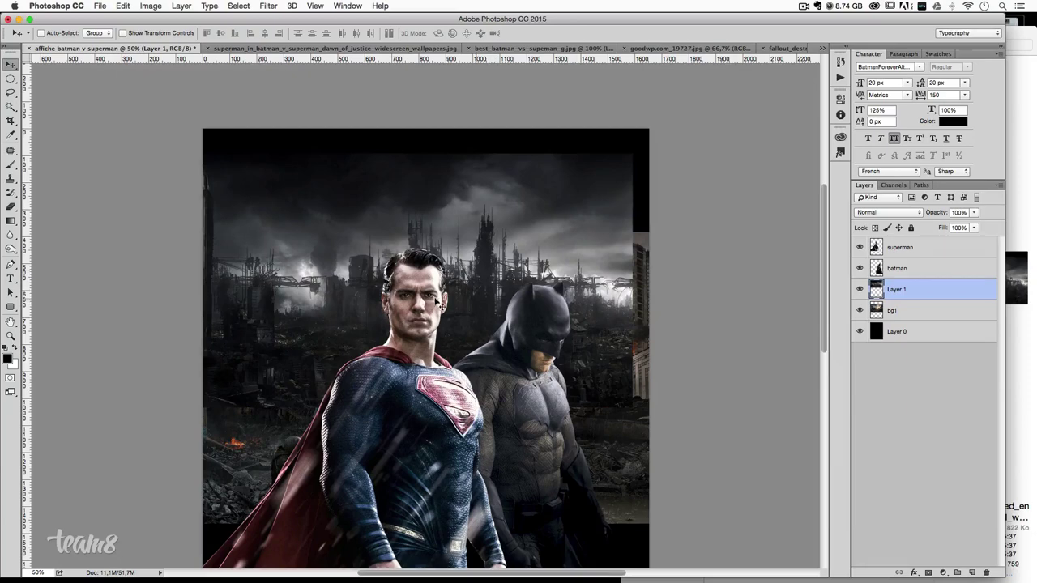
left_click_drag(497, 285, 505, 290)
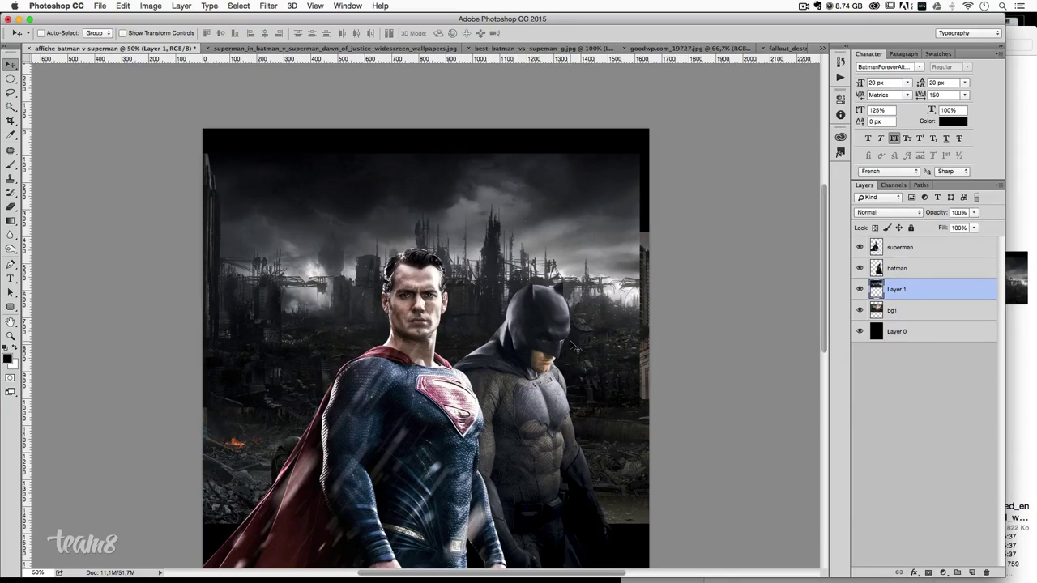
- Rename the city layer to bg2
scroll(599, 344, "down", 1)
scroll(636, 341, "down", 3)
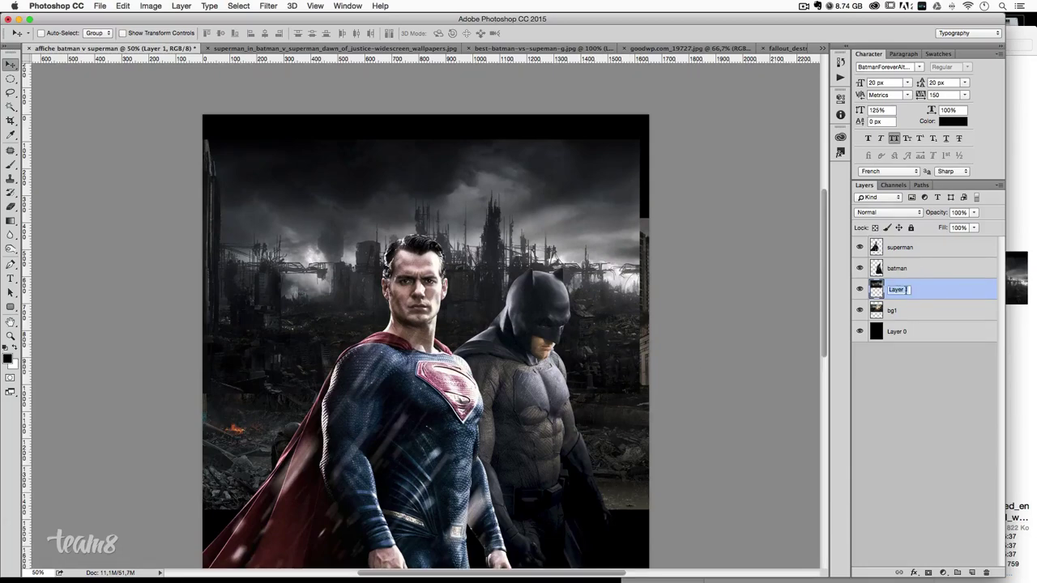
left_click(896, 289)
type("bg2")
key("Return")
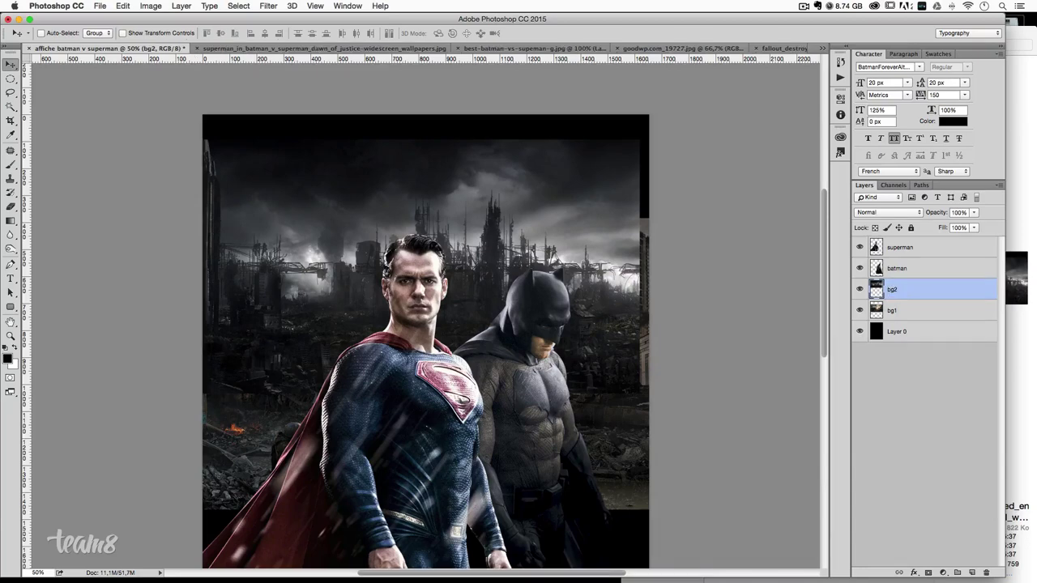
- Add a layer mask to bg2 and set up a soft 430 px brush
left_click(929, 572)
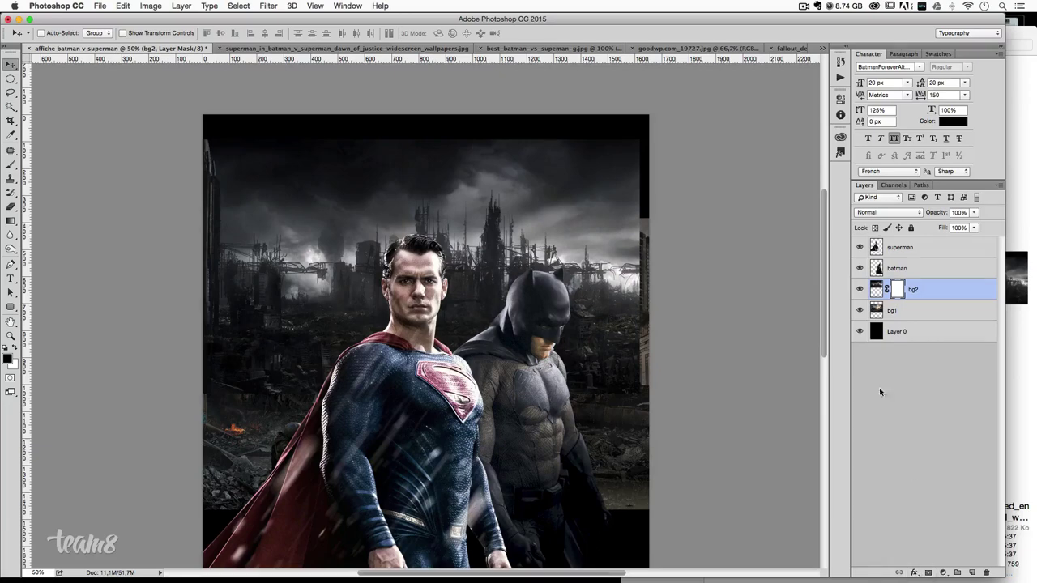
left_click(13, 168)
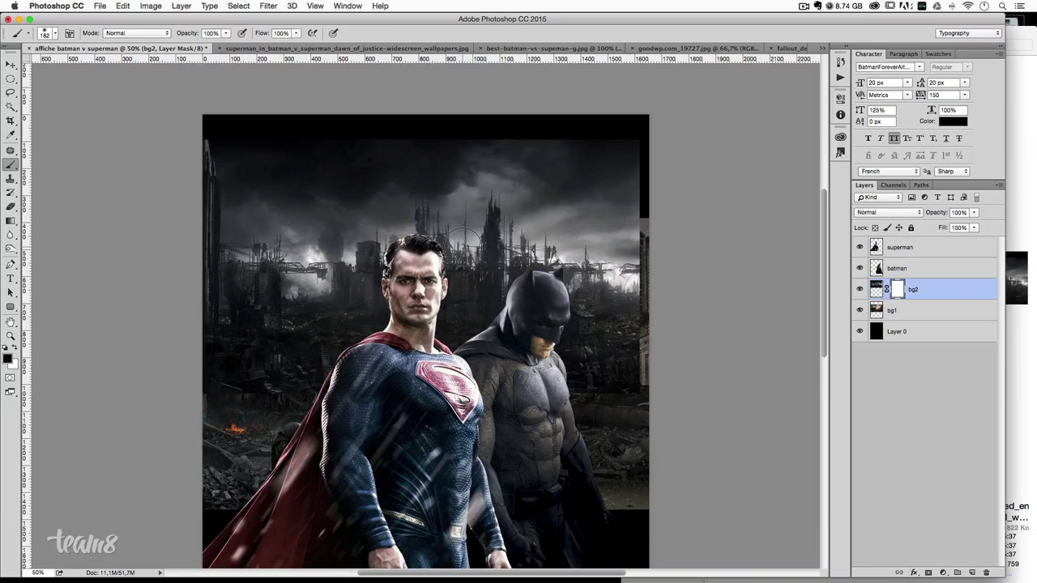
left_click_drag(461, 249, 462, 250)
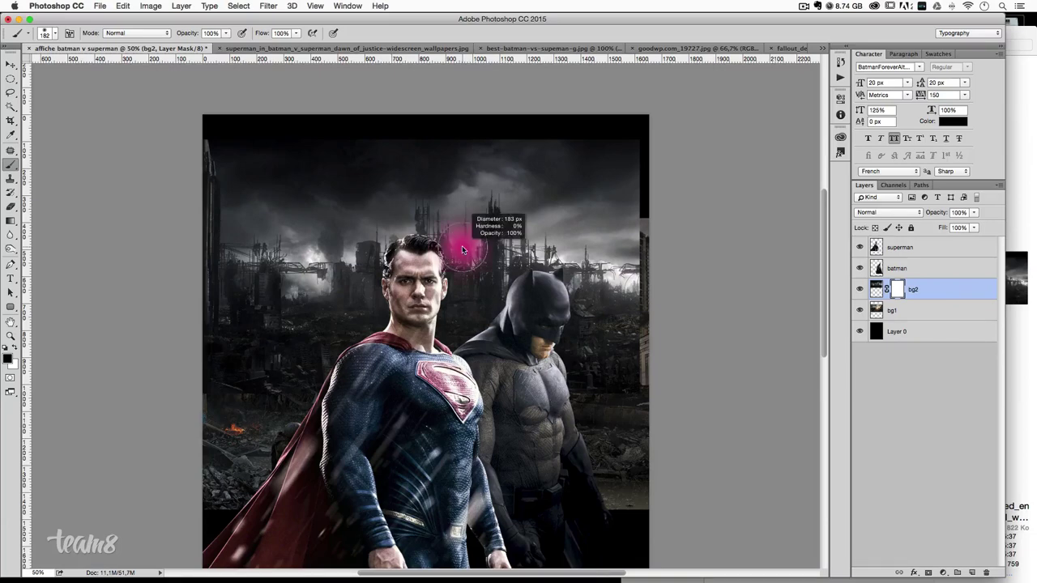
mouse_move(476, 197)
left_mouse_down()
mouse_move(507, 198)
mouse_move(461, 206)
mouse_move(625, 215)
mouse_move(463, 216)
mouse_move(569, 216)
mouse_move(537, 214)
left_mouse_up()
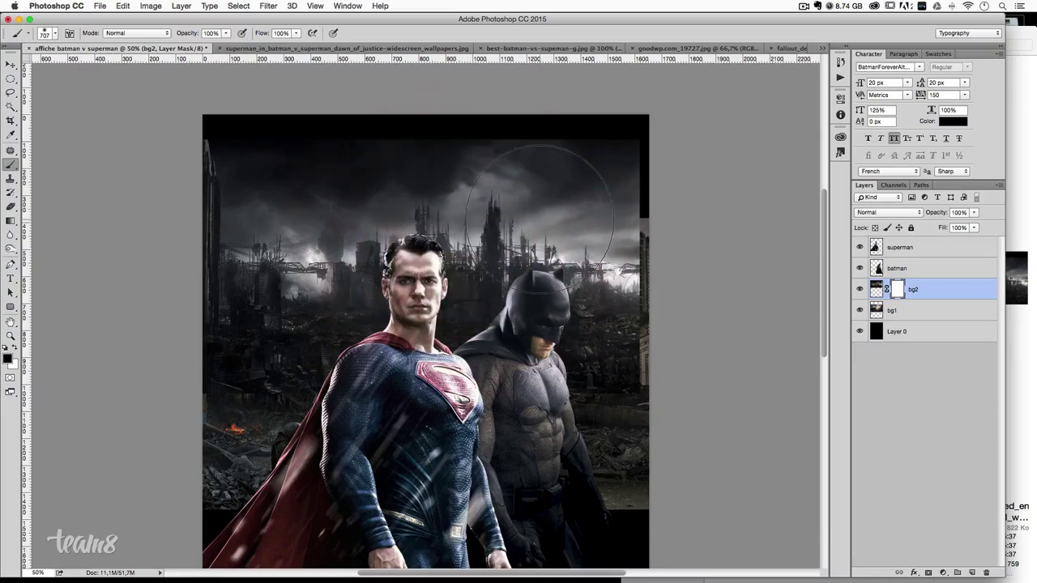
mouse_move(478, 235)
left_mouse_down()
mouse_move(498, 241)
mouse_move(476, 77)
mouse_move(423, 507)
mouse_move(465, 51)
mouse_move(435, 53)
left_mouse_up()
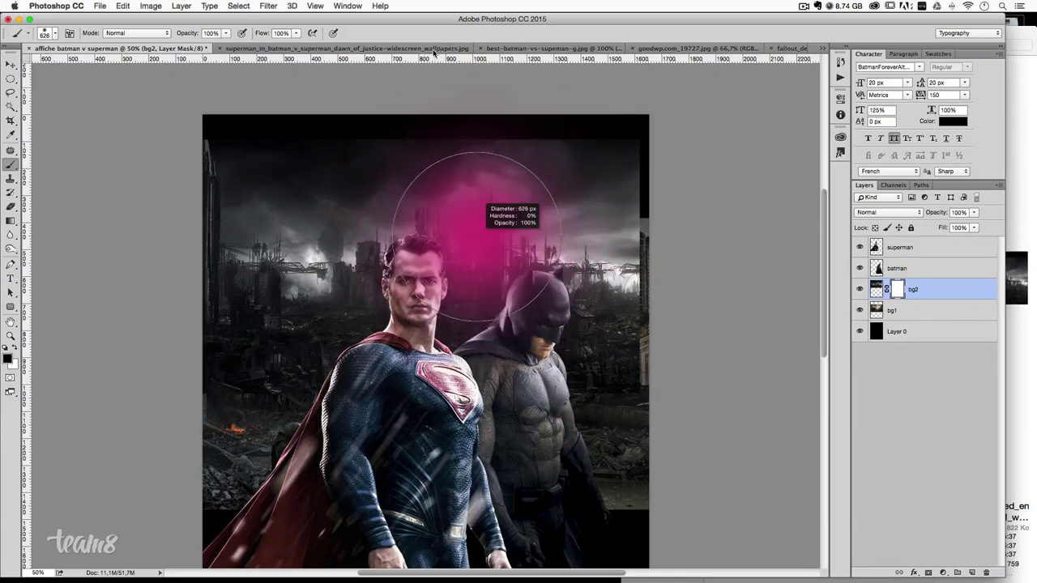
left_click_drag(434, 52, 408, 46)
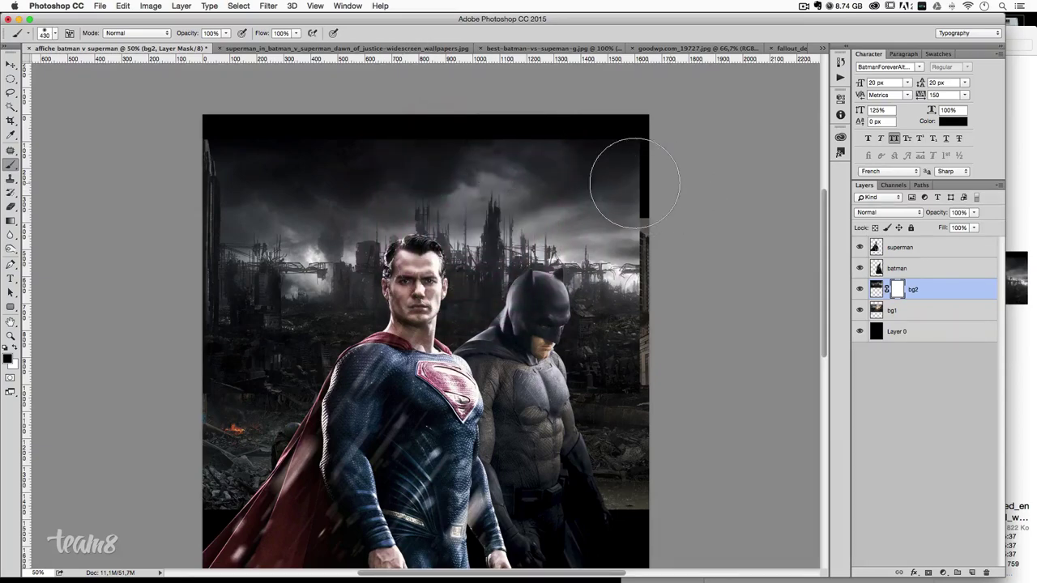
- Paint black on the mask near the top-right sky and set brush opacity to 30%
left_click_drag(633, 183, 622, 152)
left_click(227, 34)
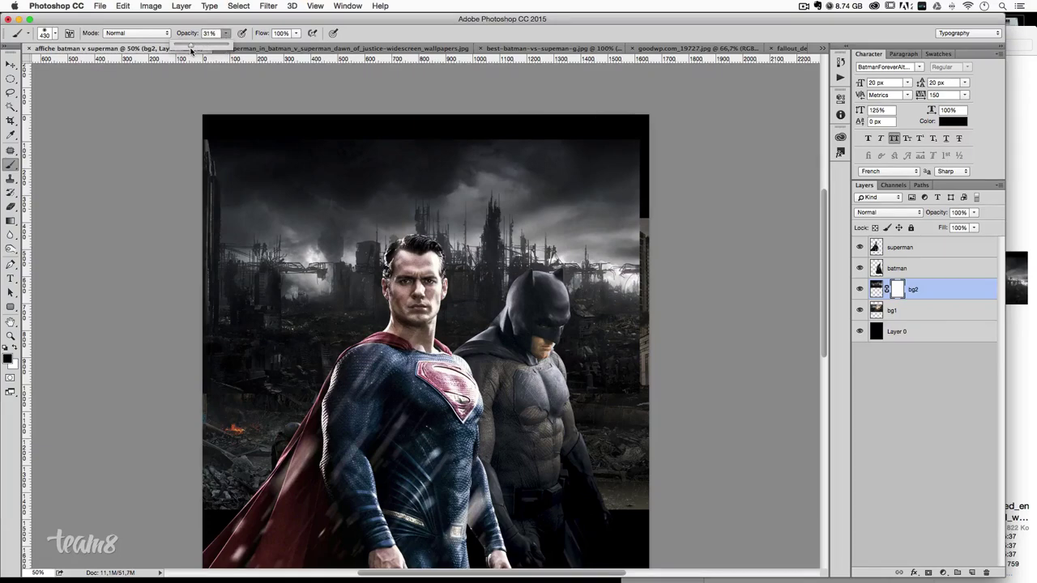
left_click(191, 51)
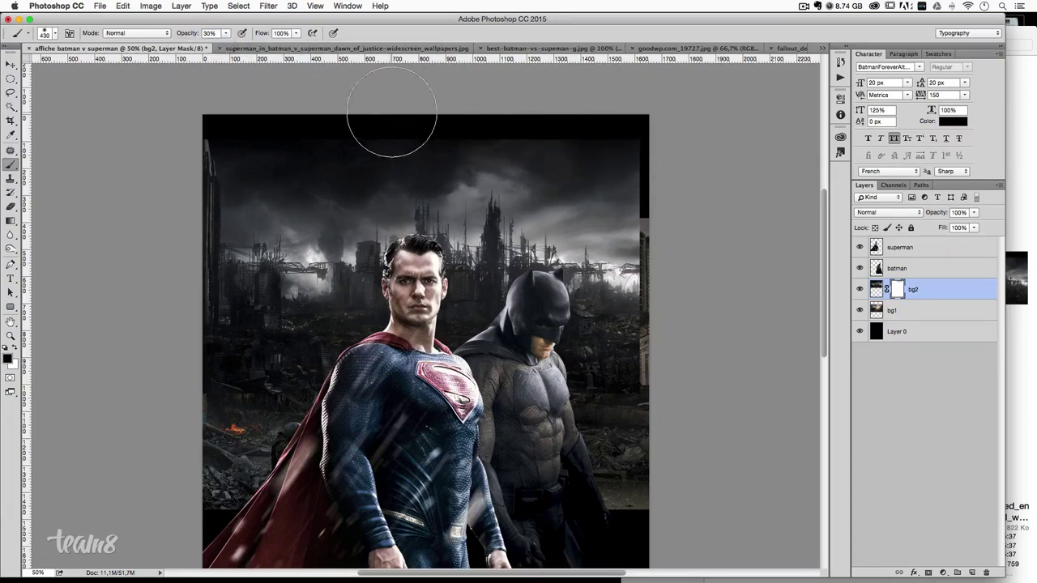
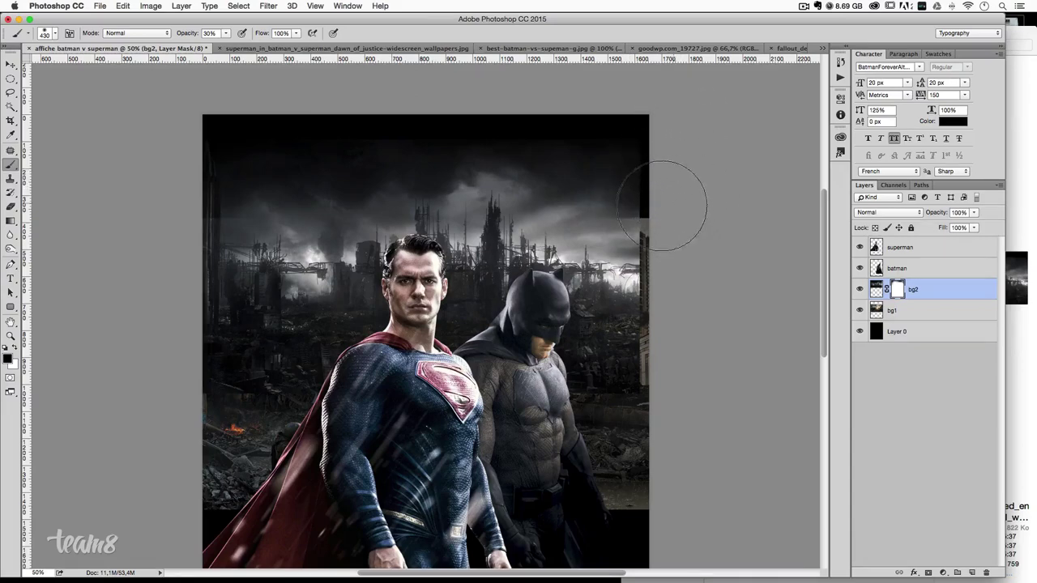
- Paint bg2's mask to reveal the right-edge burning building, rubble and city behind Batman's head
left_click_drag(667, 249, 603, 258)
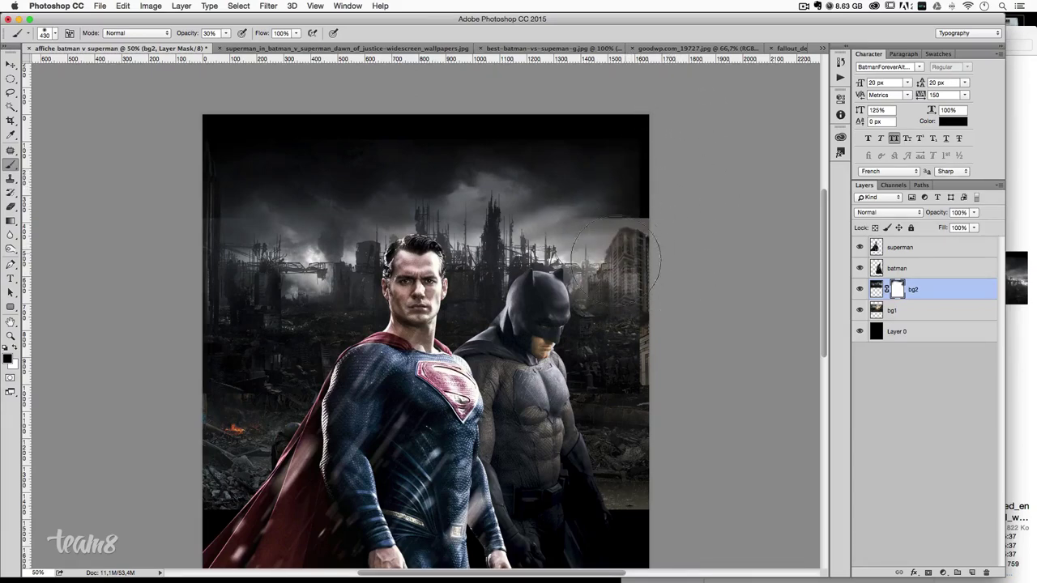
left_click_drag(619, 340, 654, 375)
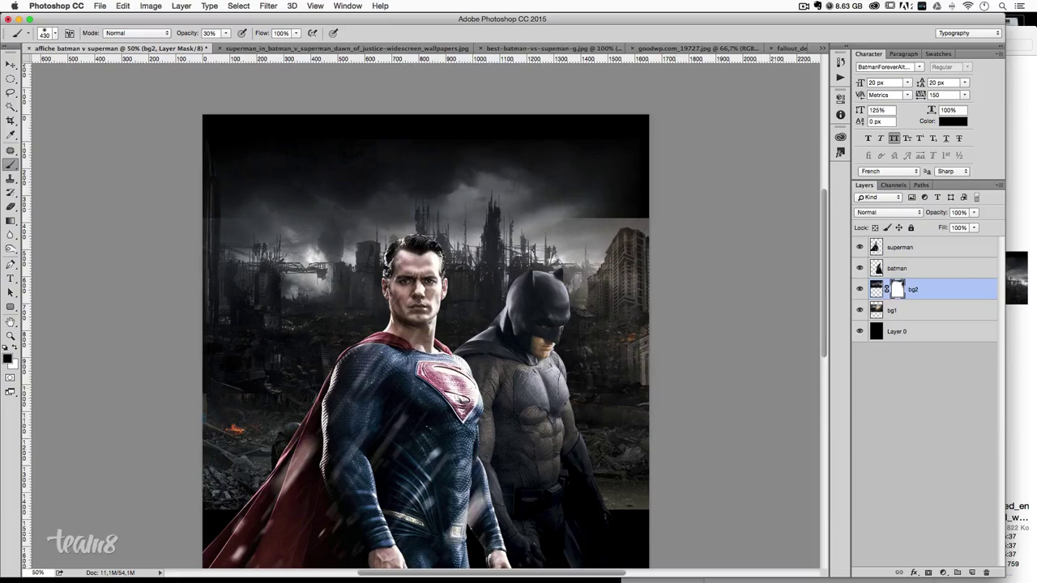
mouse_move(611, 310)
left_mouse_down()
mouse_move(607, 439)
mouse_move(643, 363)
mouse_move(659, 370)
left_mouse_up()
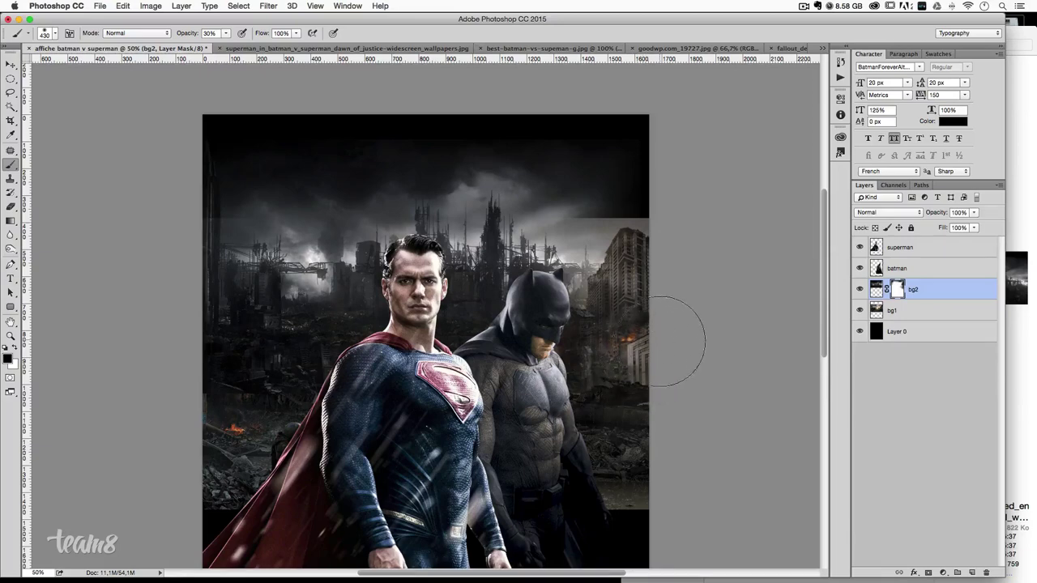
mouse_move(577, 301)
left_mouse_down()
mouse_move(624, 278)
mouse_move(578, 304)
left_mouse_up()
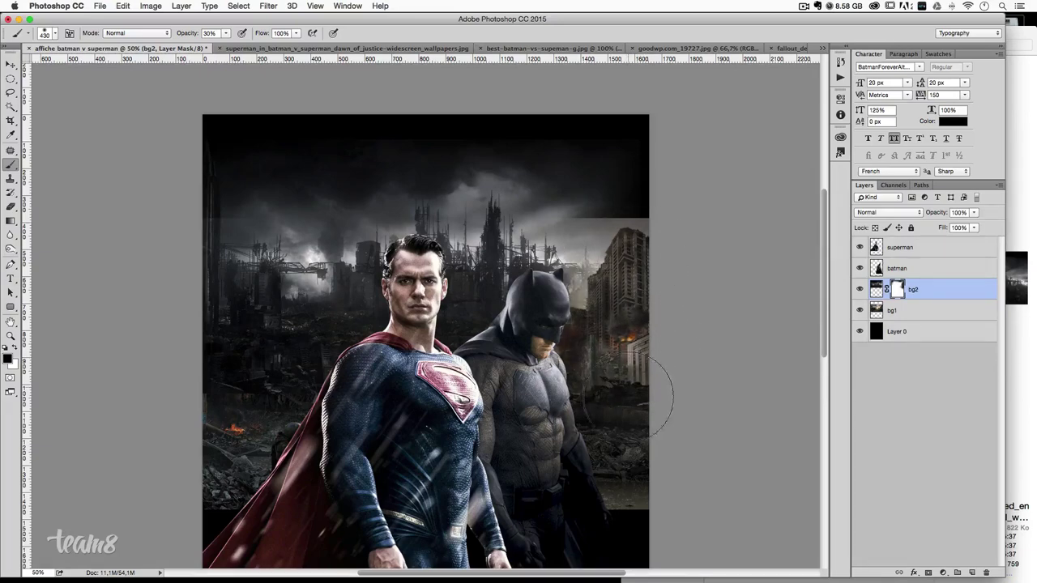
left_click_drag(544, 440, 516, 243)
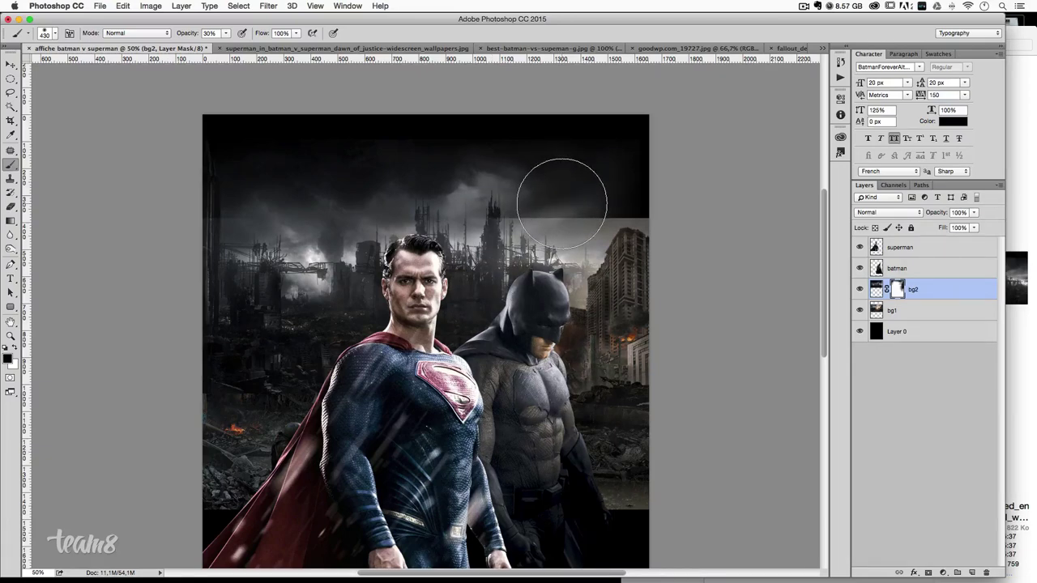
- Blend bg2's towers and sky along the top seam of the poster
key("x")
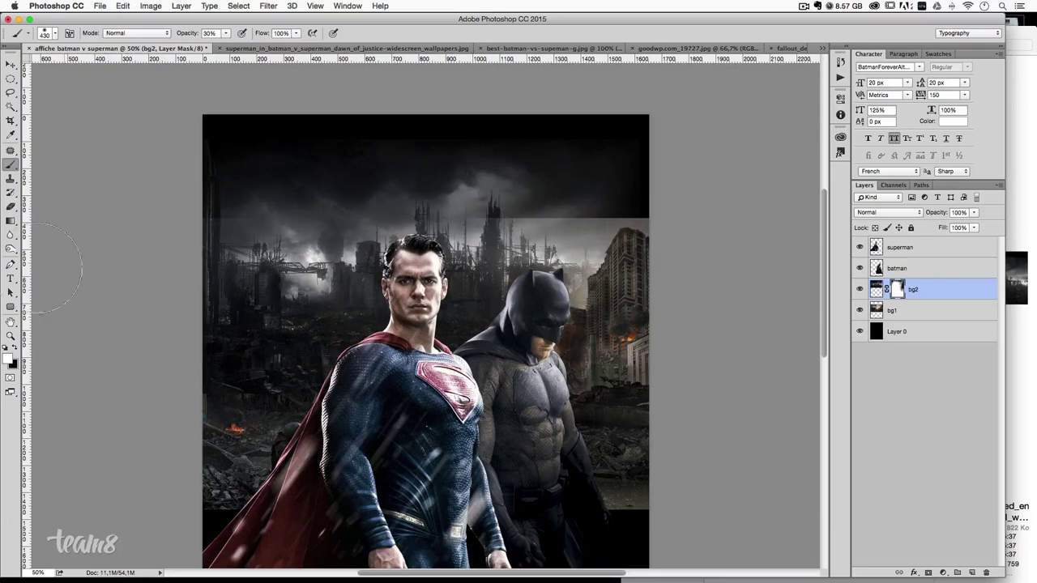
key("w")
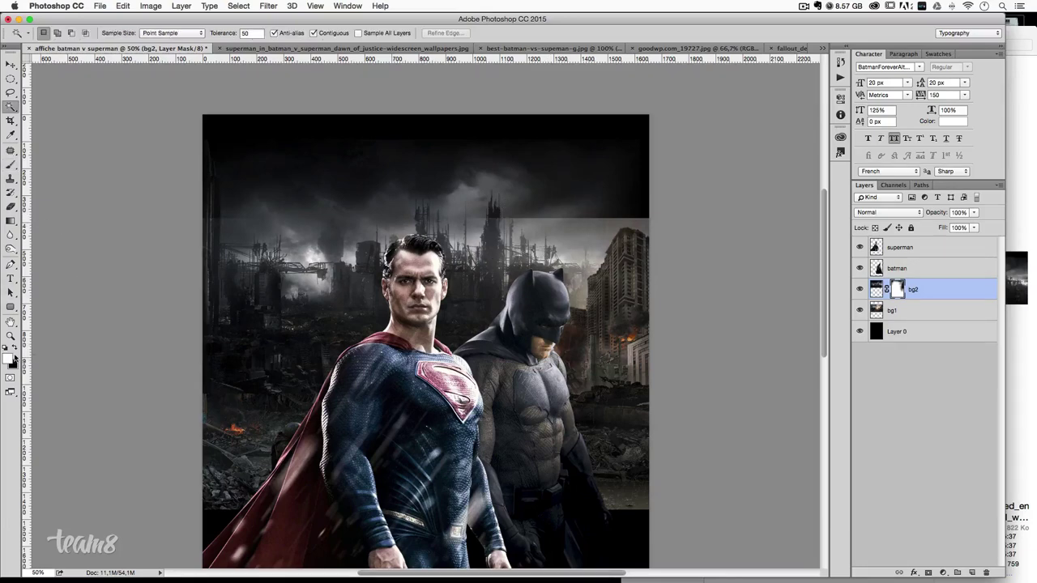
key("x")
left_click(11, 165)
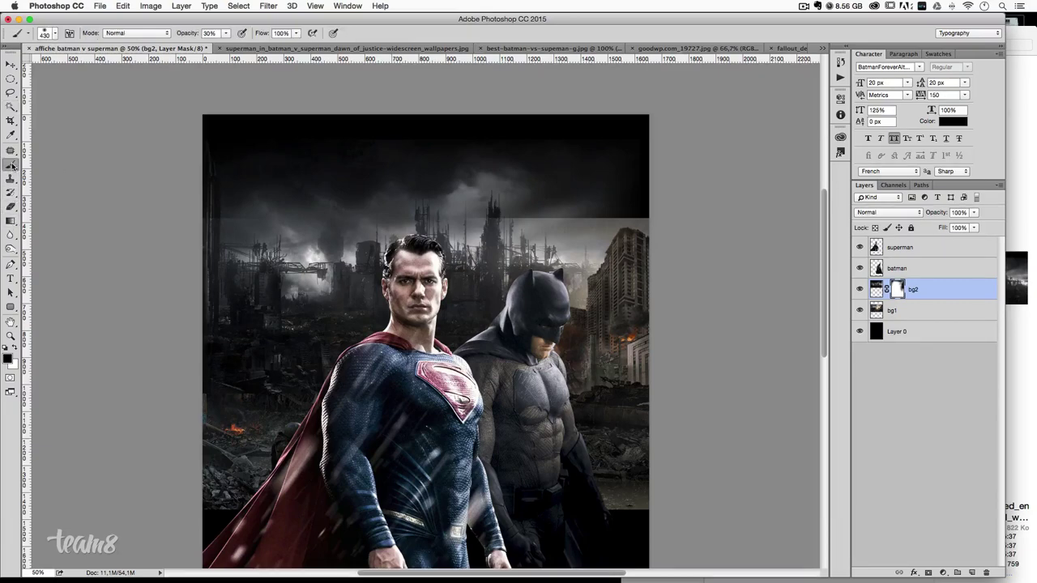
left_click_drag(478, 214, 465, 210)
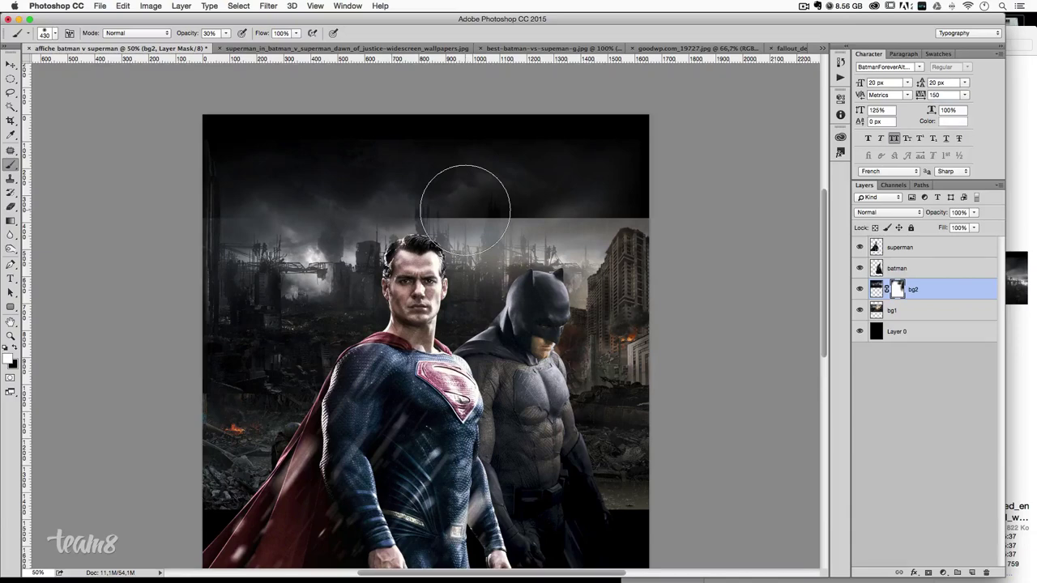
mouse_move(464, 209)
left_mouse_down()
mouse_move(398, 194)
mouse_move(397, 180)
mouse_move(422, 209)
mouse_move(438, 190)
mouse_move(457, 215)
mouse_move(510, 207)
mouse_move(545, 222)
mouse_move(478, 235)
left_mouse_up()
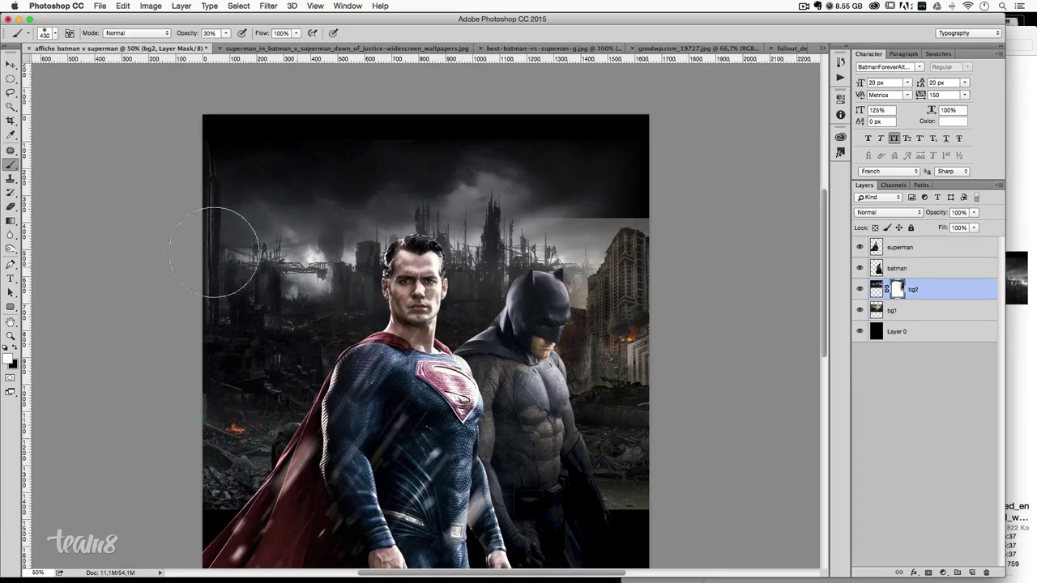
- Hide bg2 at the upper left and bring out the dark smoke plume left of Superman
key("x")
left_click_drag(184, 183, 232, 201)
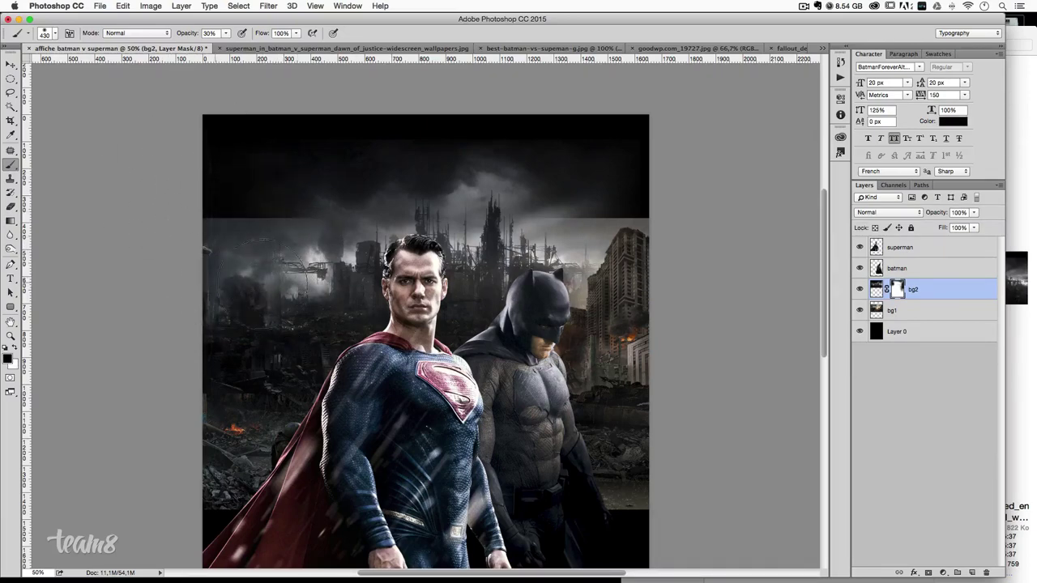
left_click_drag(275, 275, 235, 405)
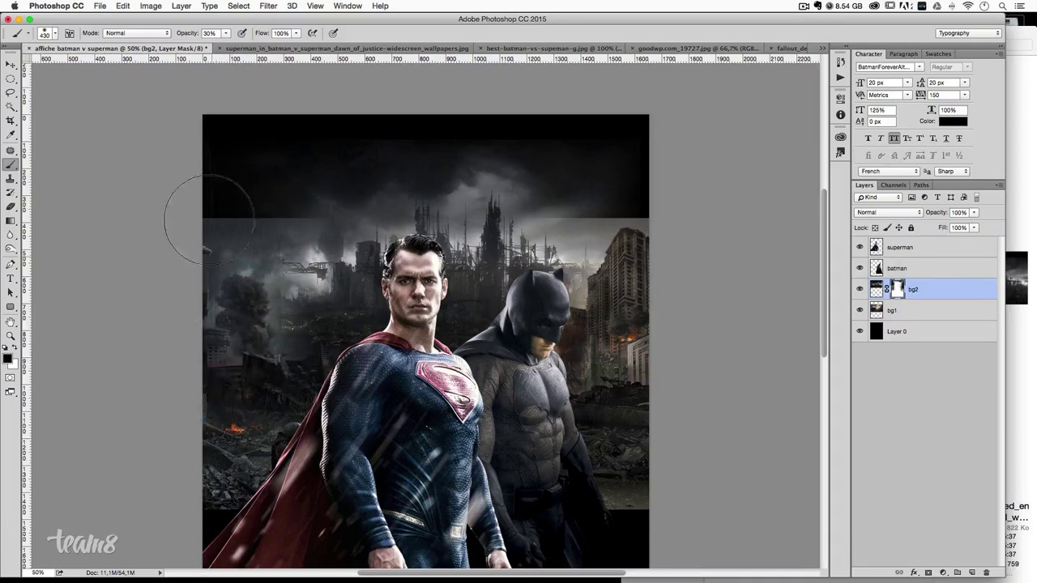
left_click_drag(203, 219, 221, 306)
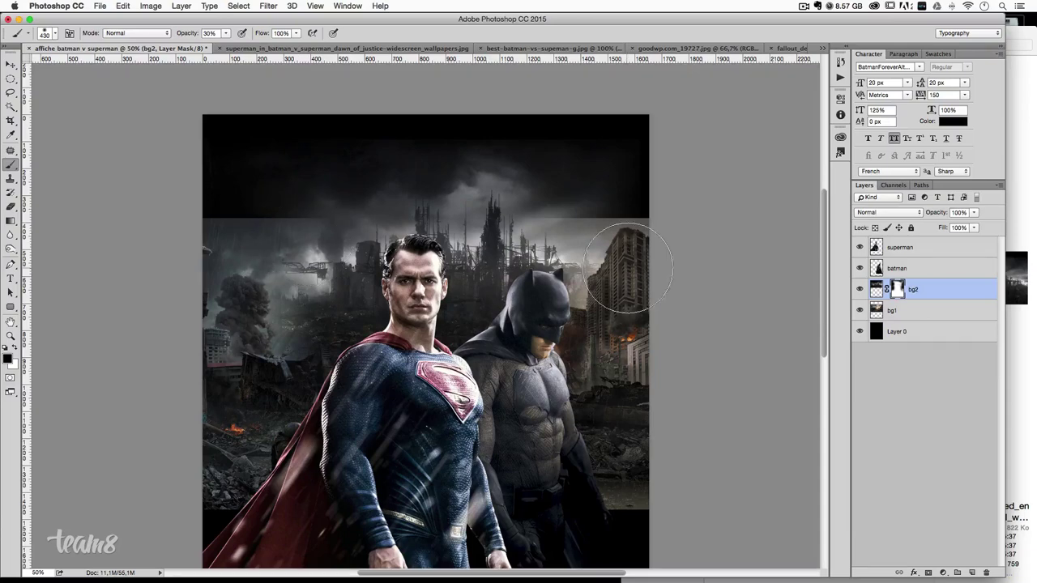
scroll(630, 267, "down", 3)
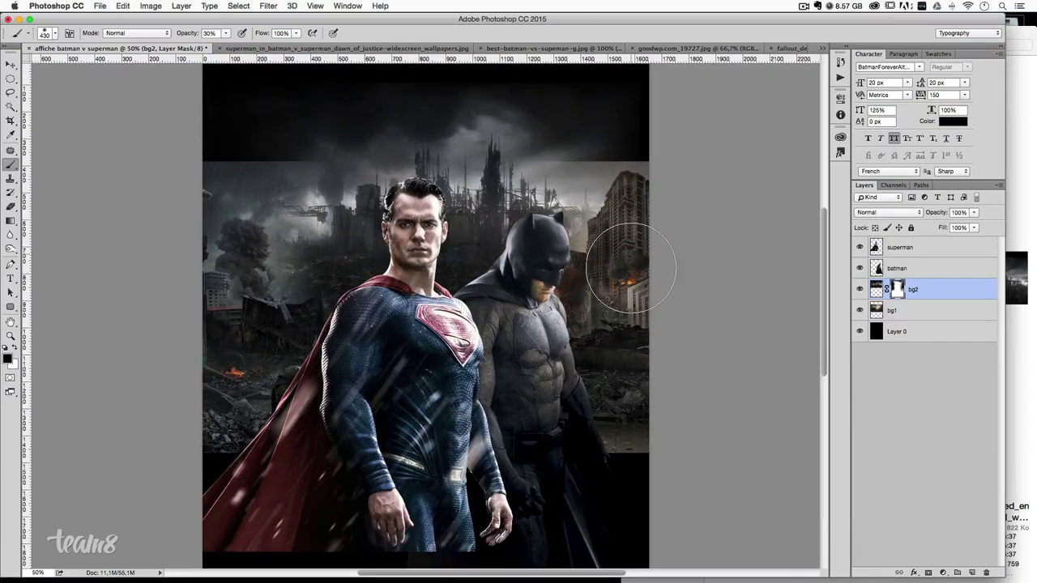
- Add a layer mask to bg1 and set the brush to 170 px
left_click(895, 311)
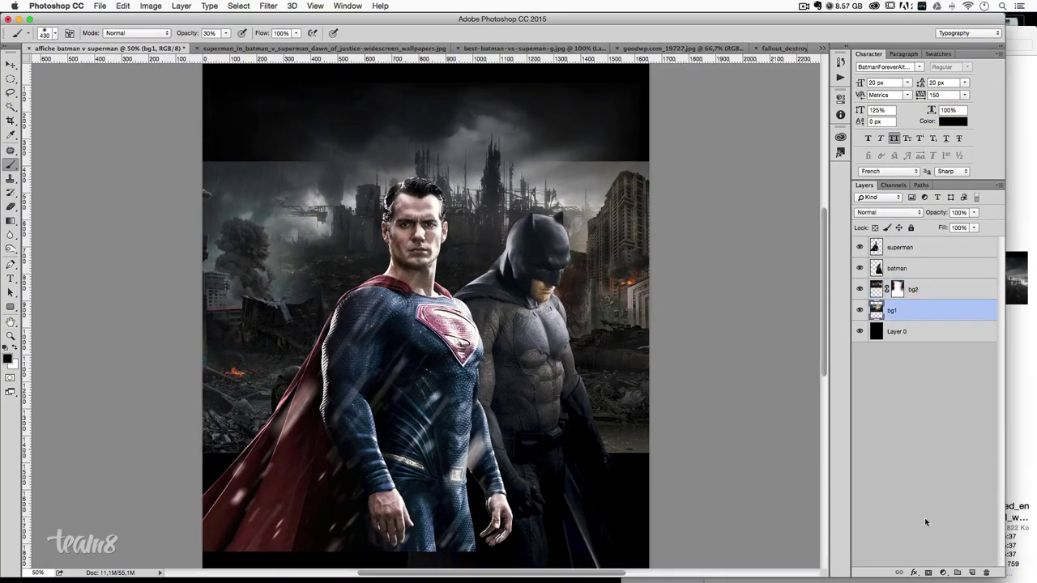
left_click(927, 573)
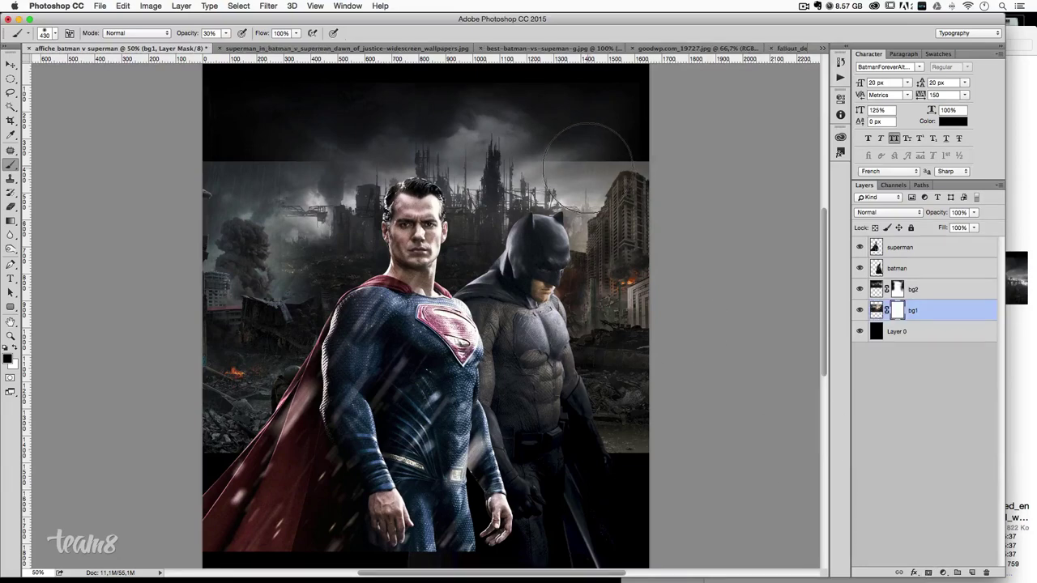
left_click_drag(578, 147, 524, 159)
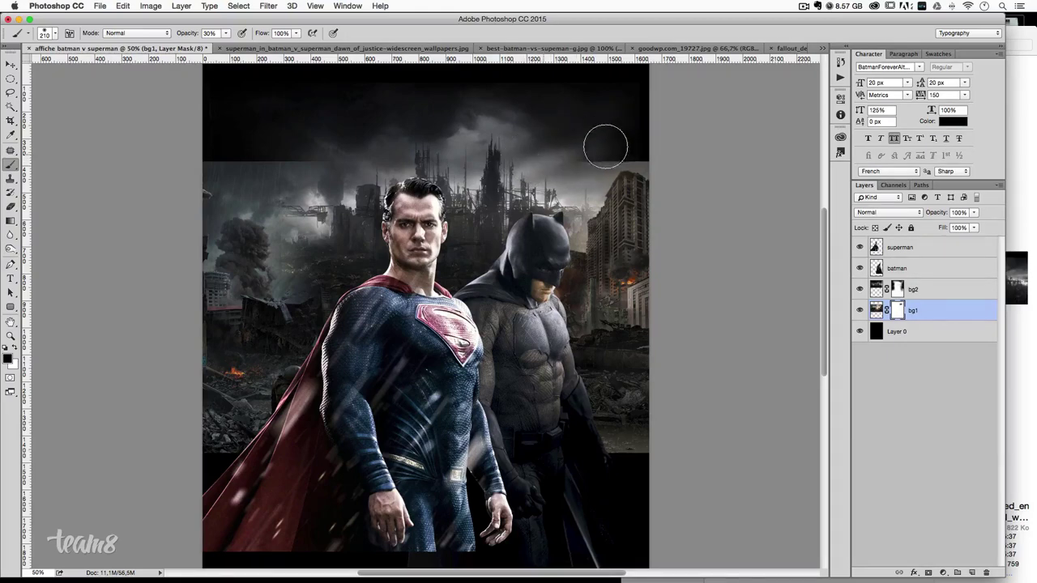
- Soften bg1's sky seam right of the spire and at the poster's right edge
mouse_move(569, 146)
left_mouse_down()
mouse_move(655, 152)
mouse_move(611, 143)
left_mouse_up()
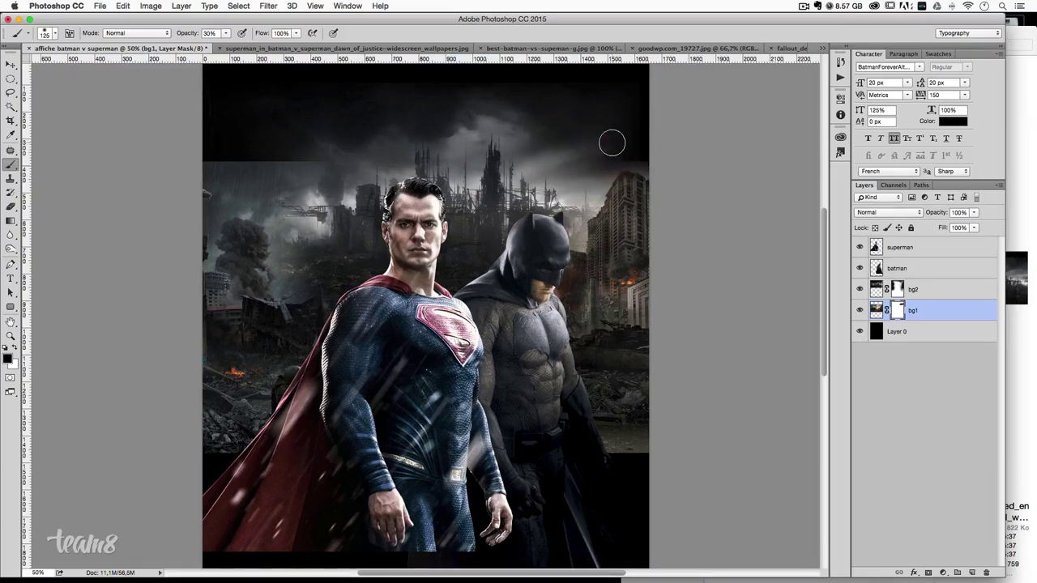
key("super+plus")
scroll(664, 204, "up", 4)
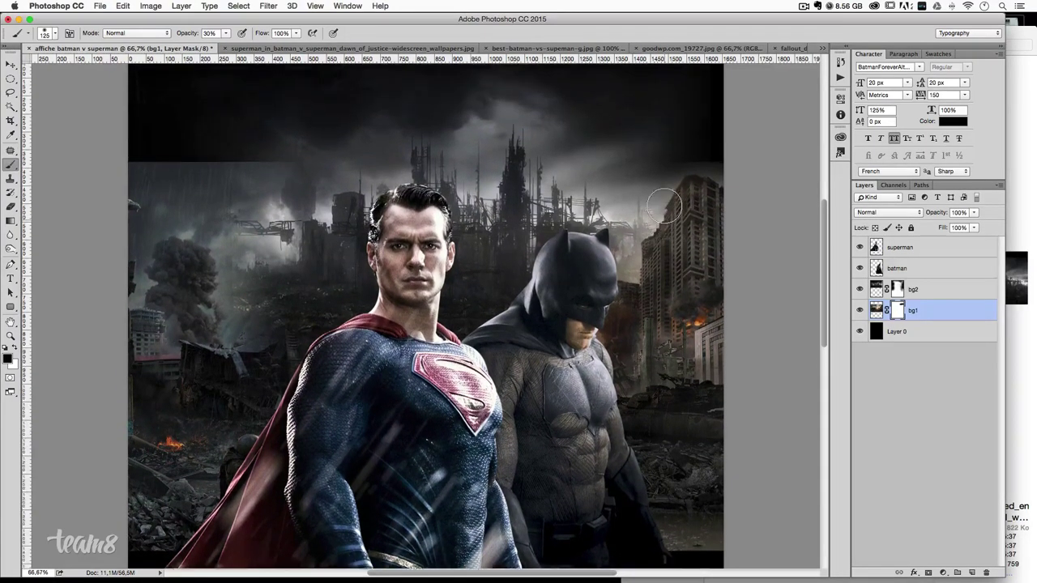
mouse_move(666, 205)
left_mouse_down()
mouse_move(713, 204)
mouse_move(615, 196)
mouse_move(686, 200)
left_mouse_up()
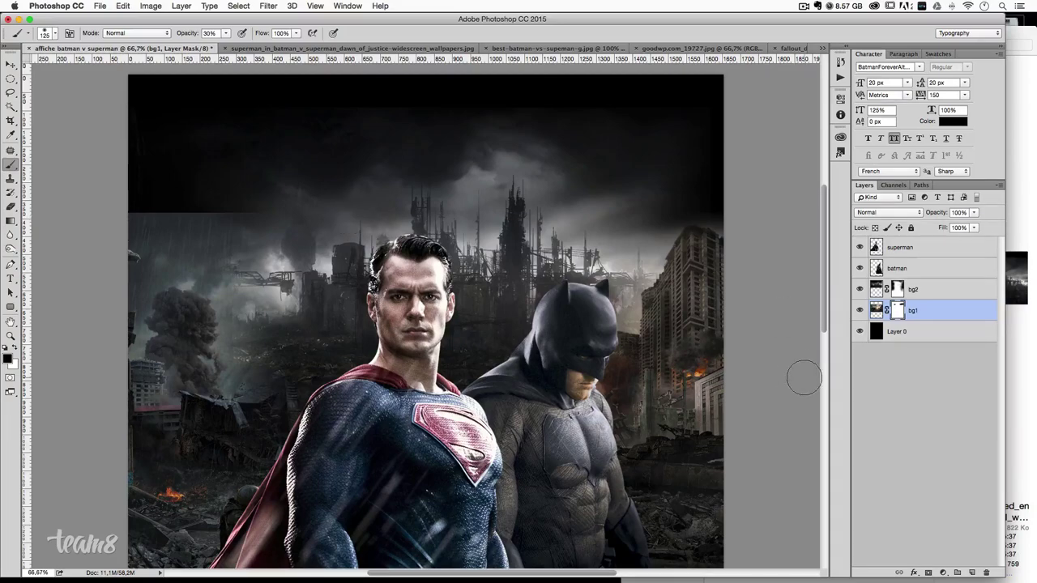
- Open lzfeuzE.jpg from the Finder images folder with Adobe Photoshop CC 2015
left_click(1023, 351)
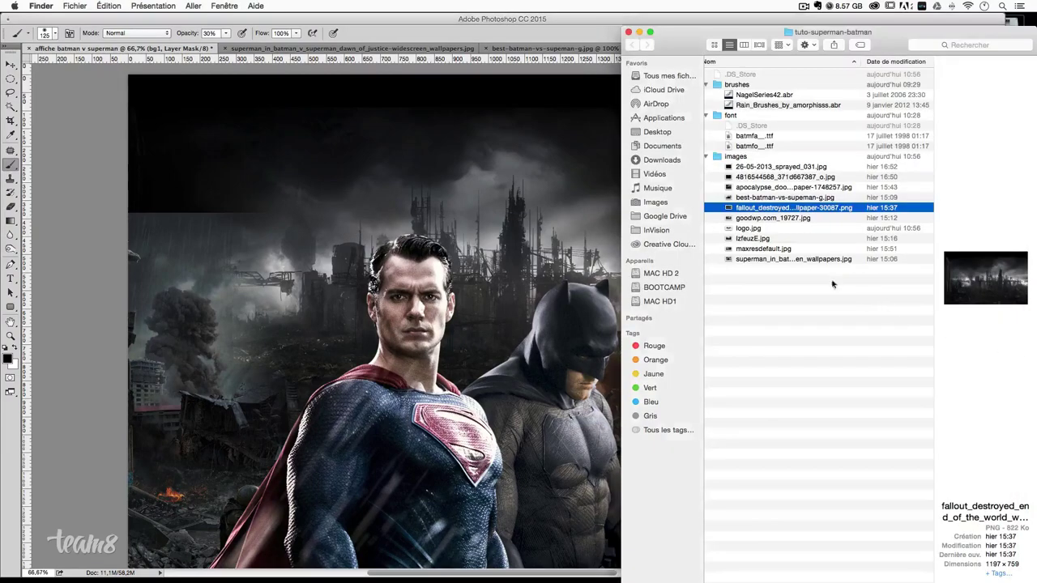
left_click(752, 219)
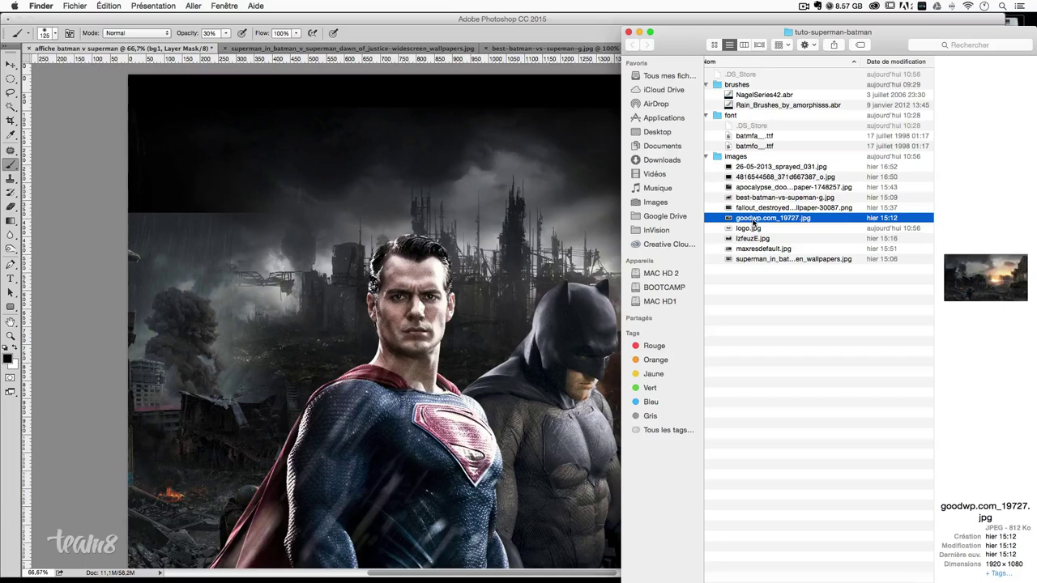
left_click(753, 240)
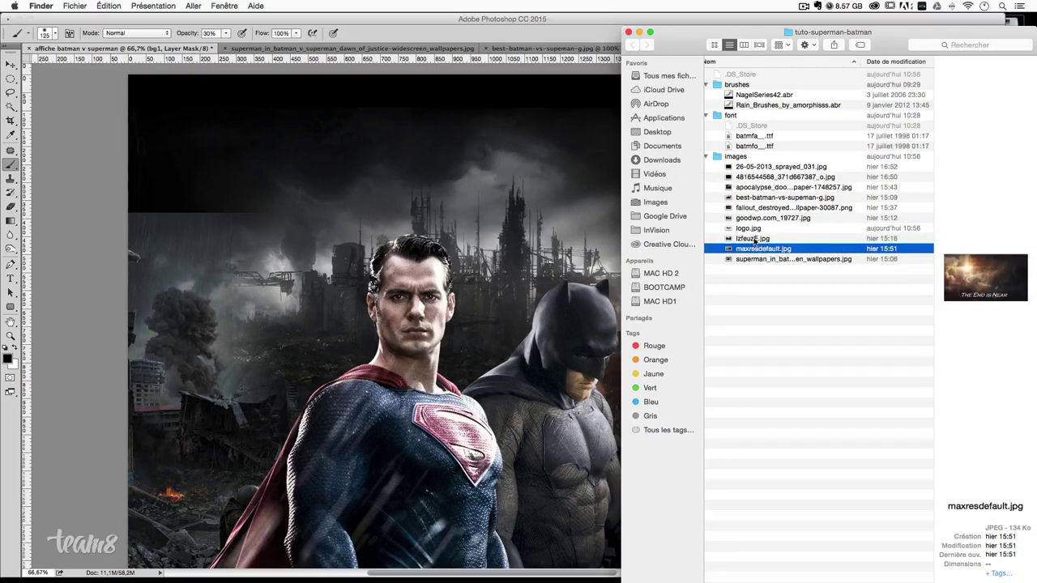
left_click(755, 240)
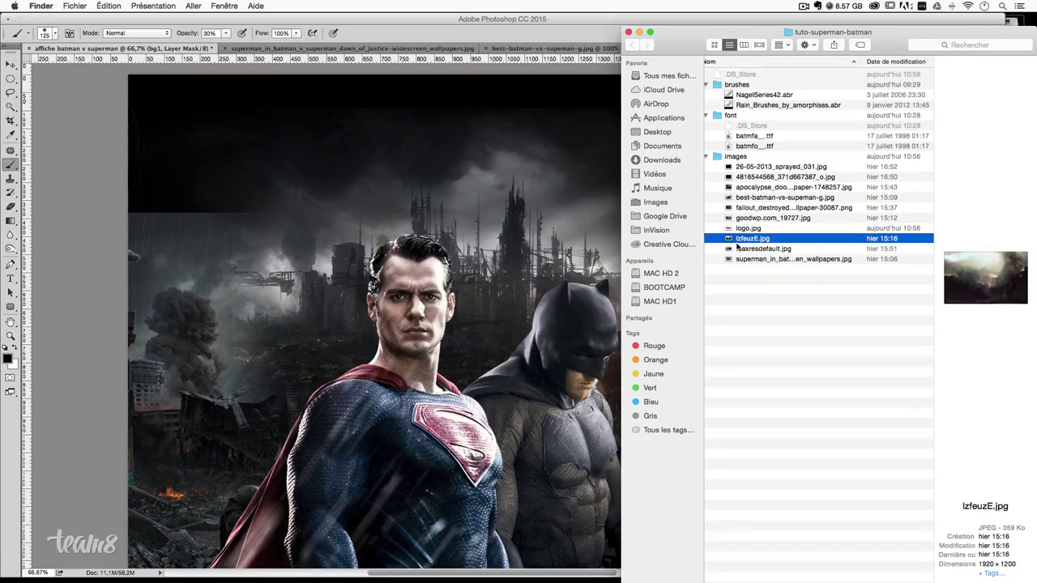
right_click(749, 240)
mouse_move(780, 255)
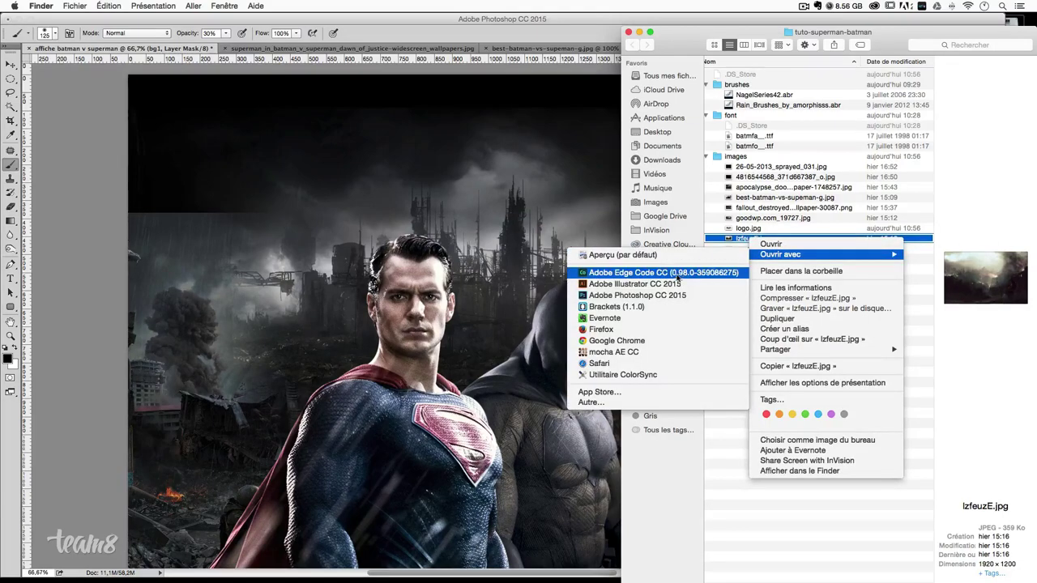
left_click(670, 296)
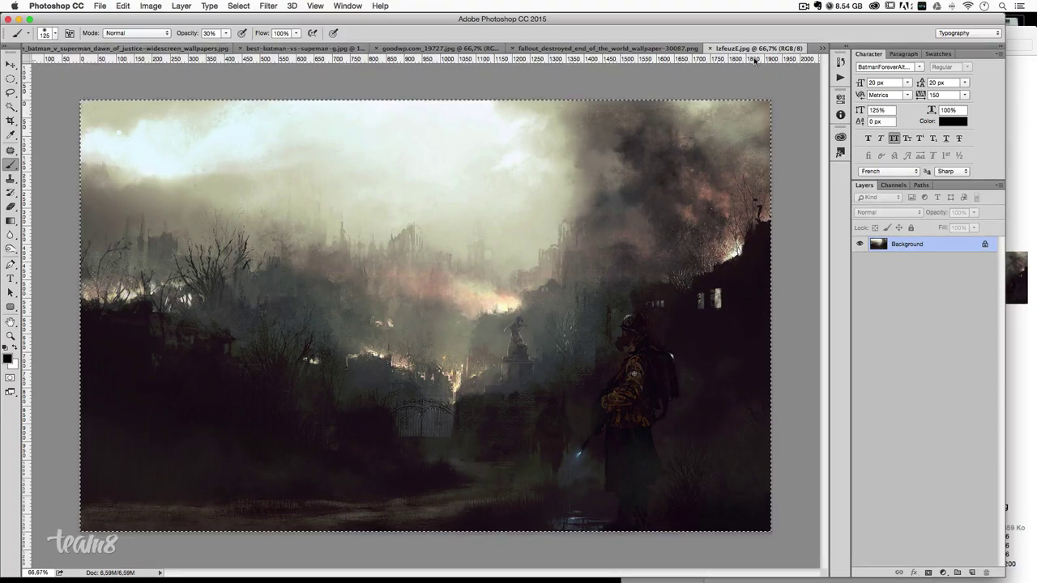
- Close the fallout, goodwp.com_19727.jpg and best-batman documents, discarding changes
key("ctrl+Tab")
left_click(787, 49)
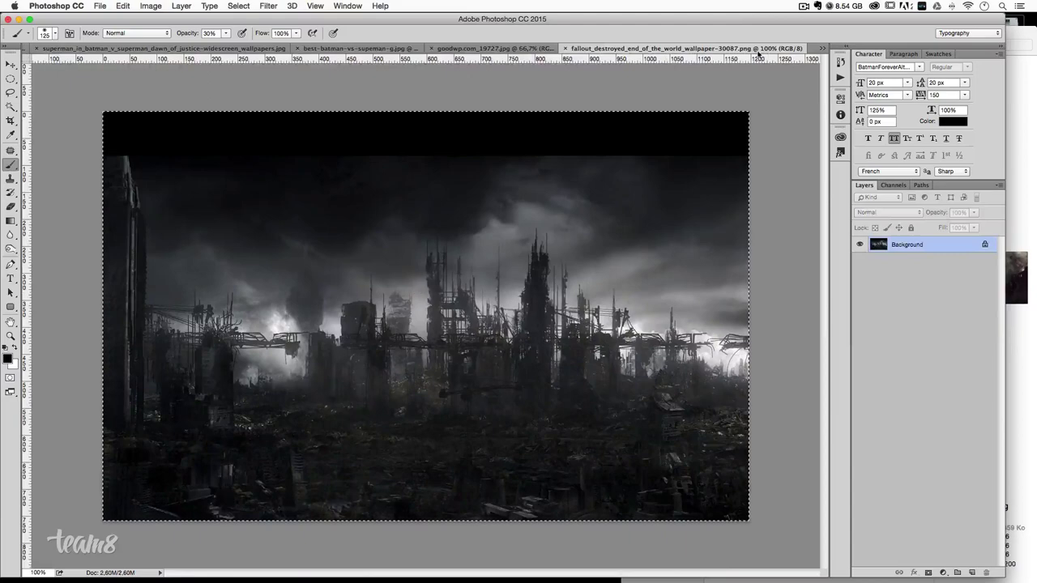
left_click(564, 49)
left_click(688, 49)
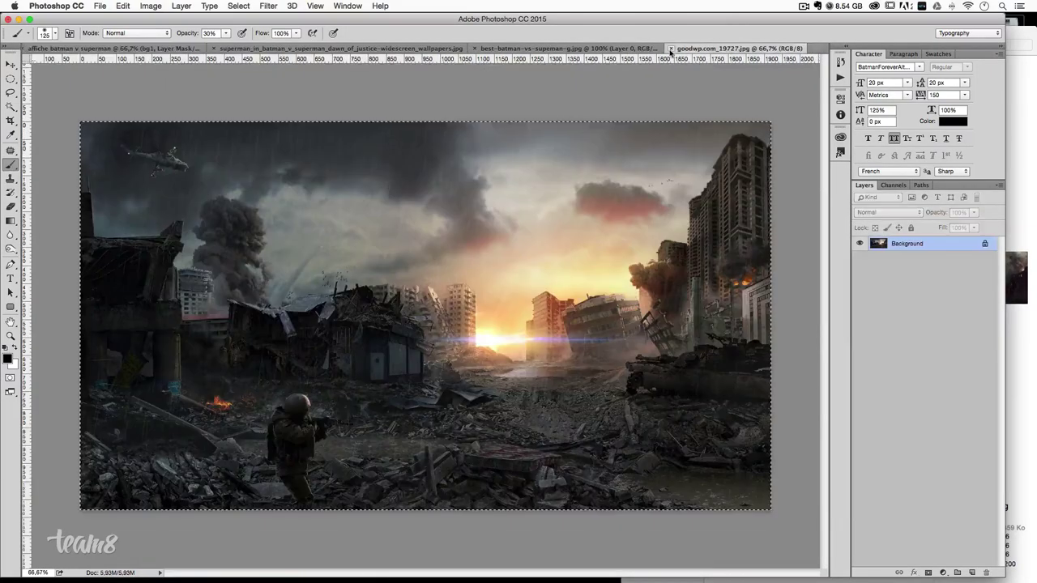
left_click(670, 48)
left_click(599, 48)
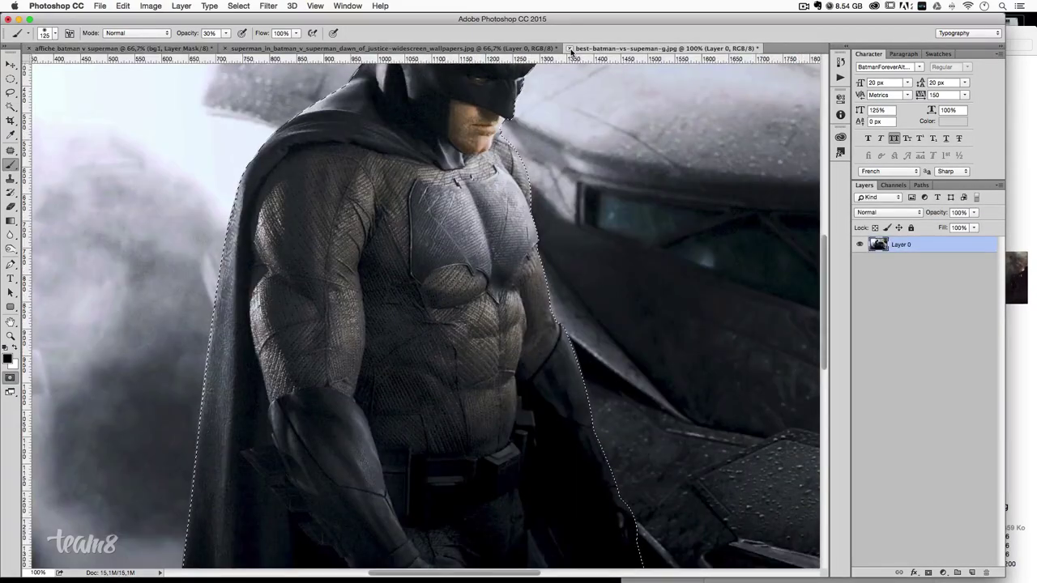
left_click(570, 49)
left_click(483, 201)
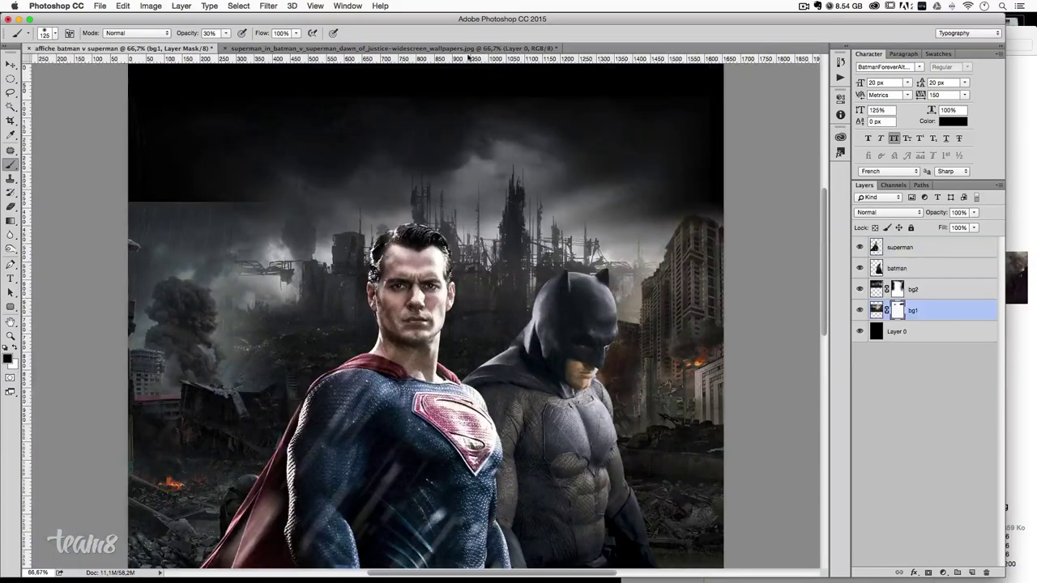
- Close the Superman wallpaper without saving and select the poster's bg2 layer
left_click(468, 51)
left_click(225, 49)
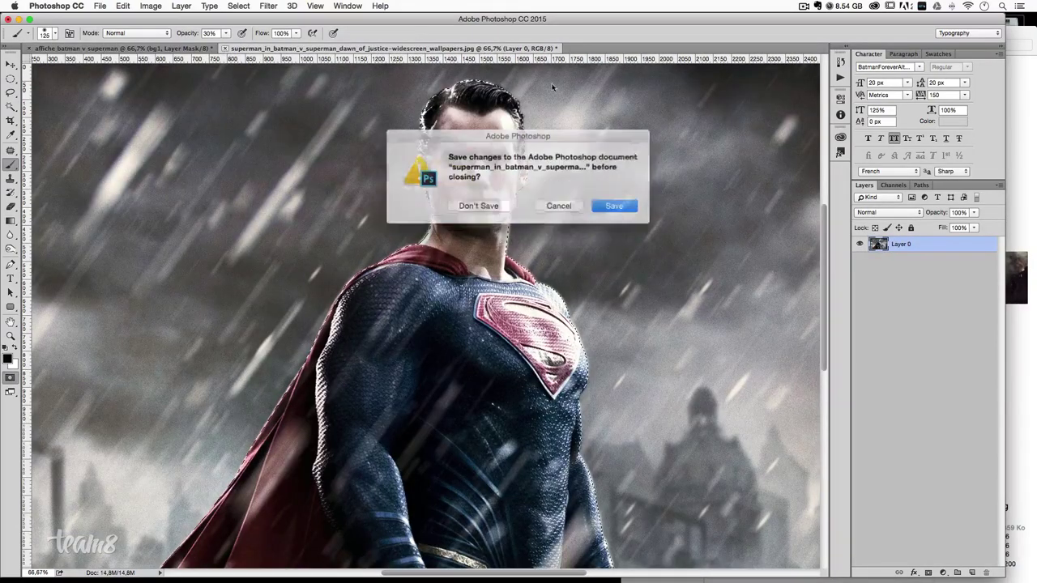
left_click(482, 203)
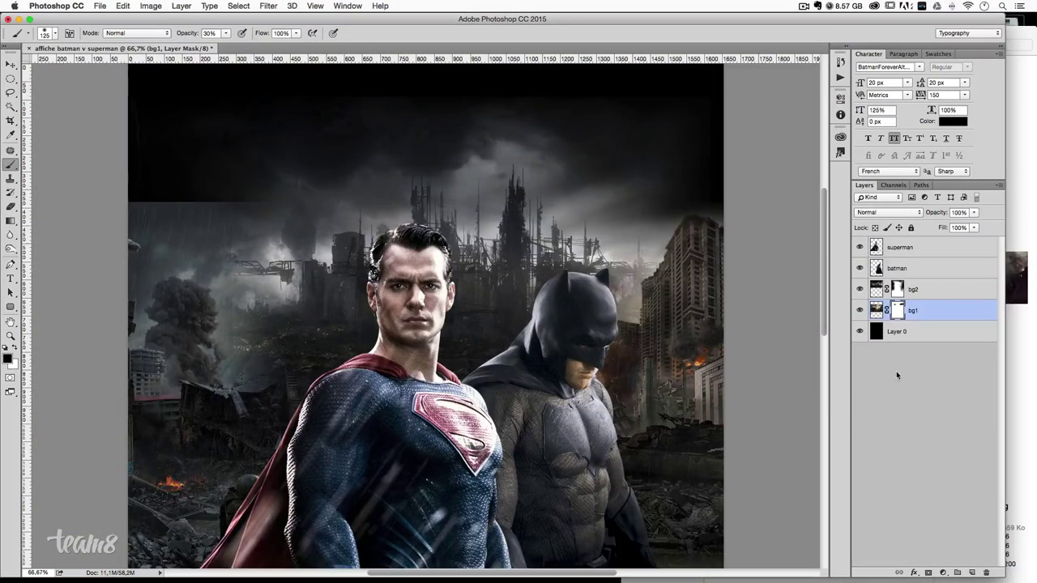
left_click(922, 296)
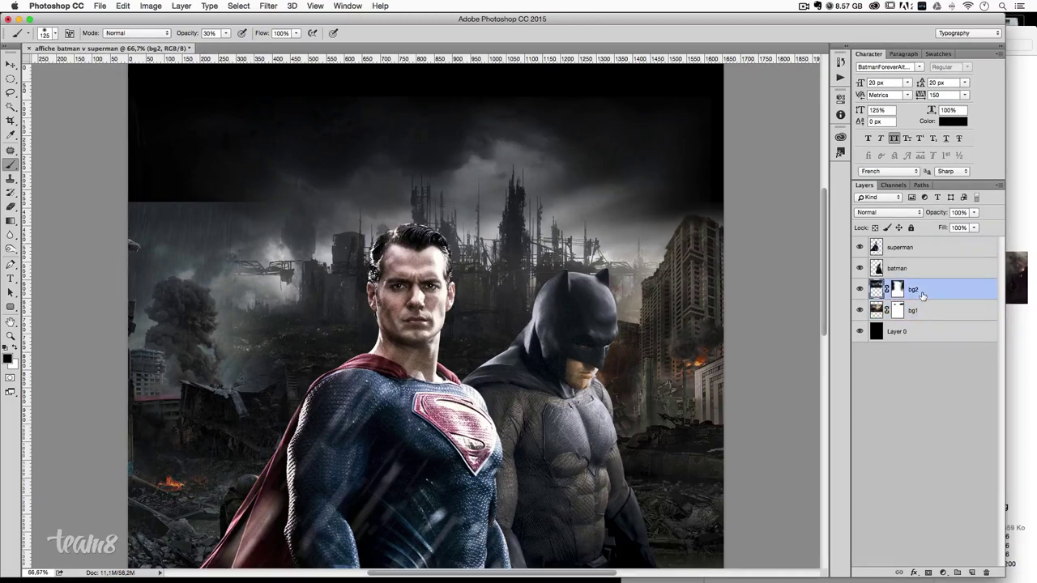
- Open the apocalypse doomsday wallpaper from Finder's images folder with Photoshop
left_click(1019, 278)
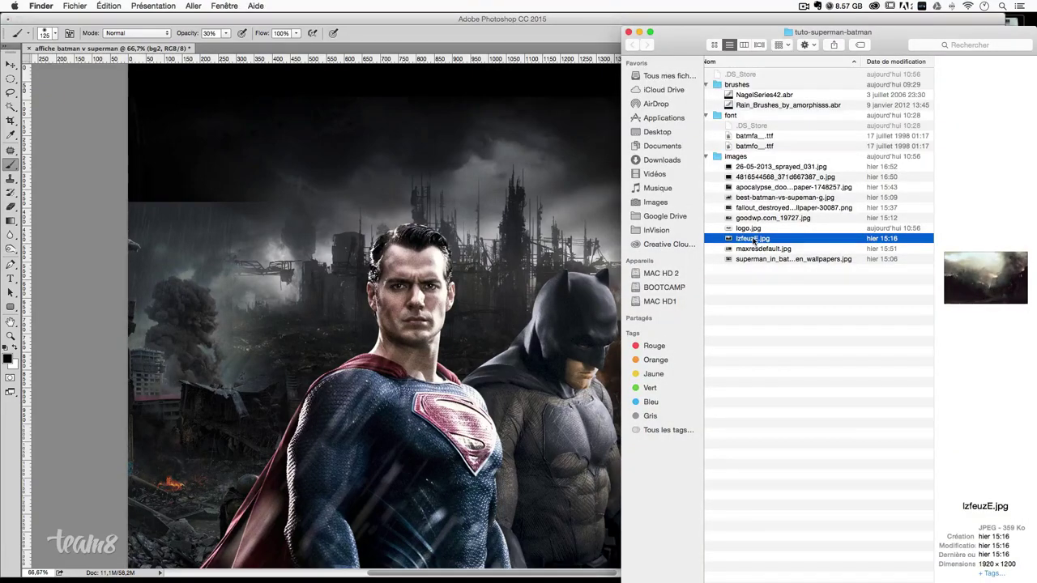
left_click(757, 219)
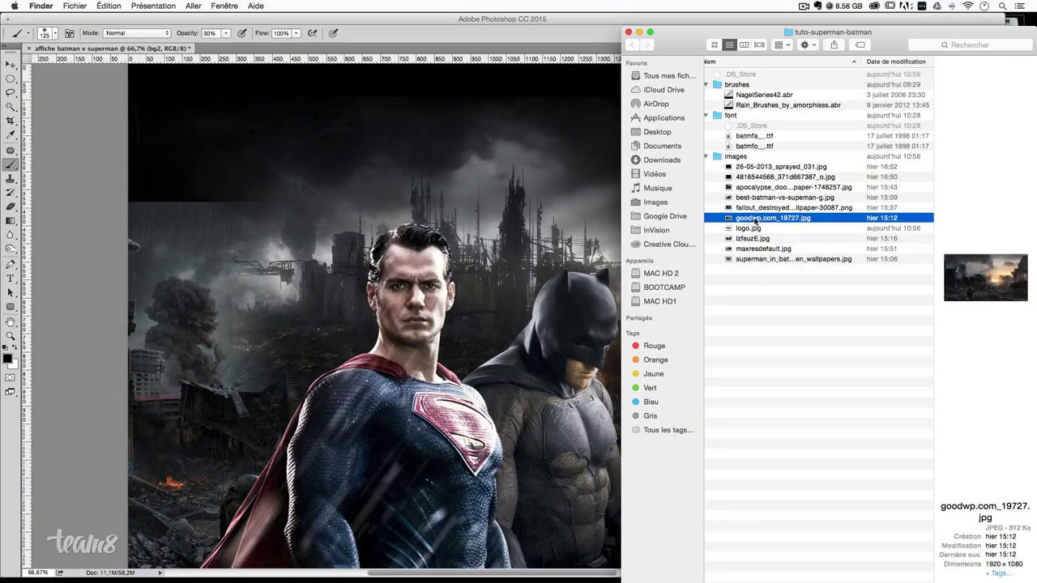
left_click(753, 208)
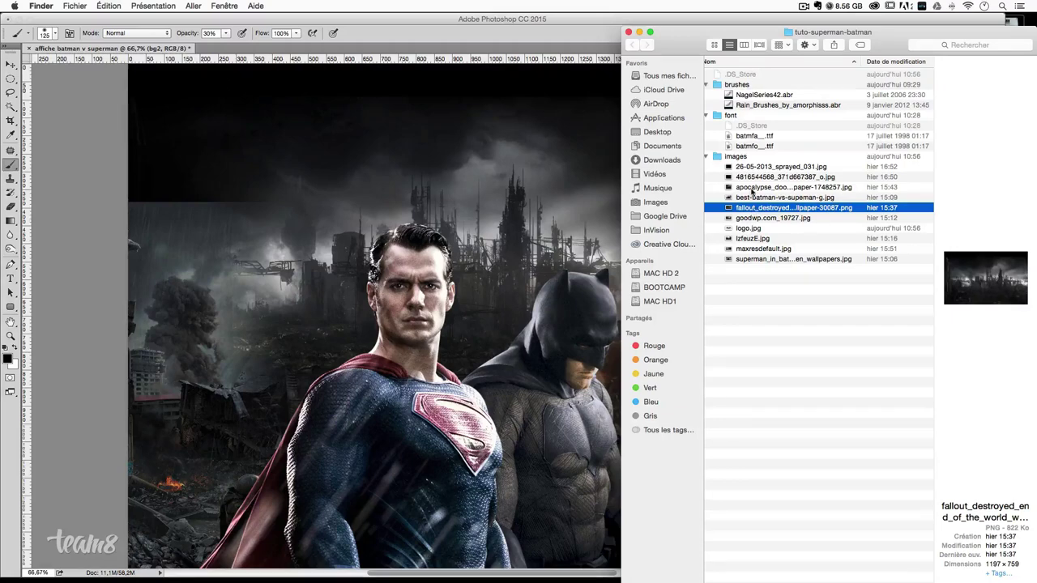
left_click(753, 188)
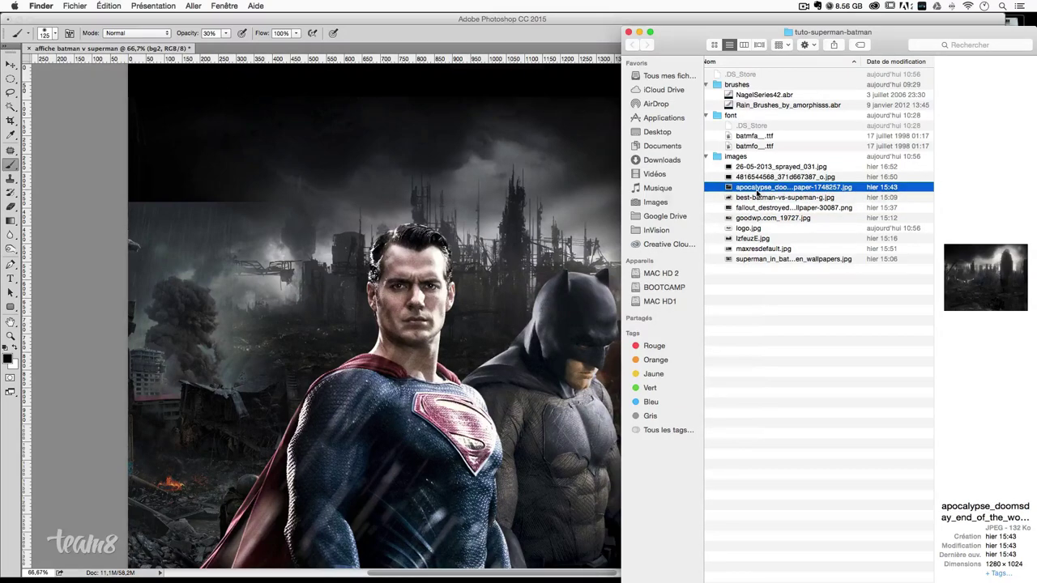
right_click(757, 193)
mouse_move(427, 206)
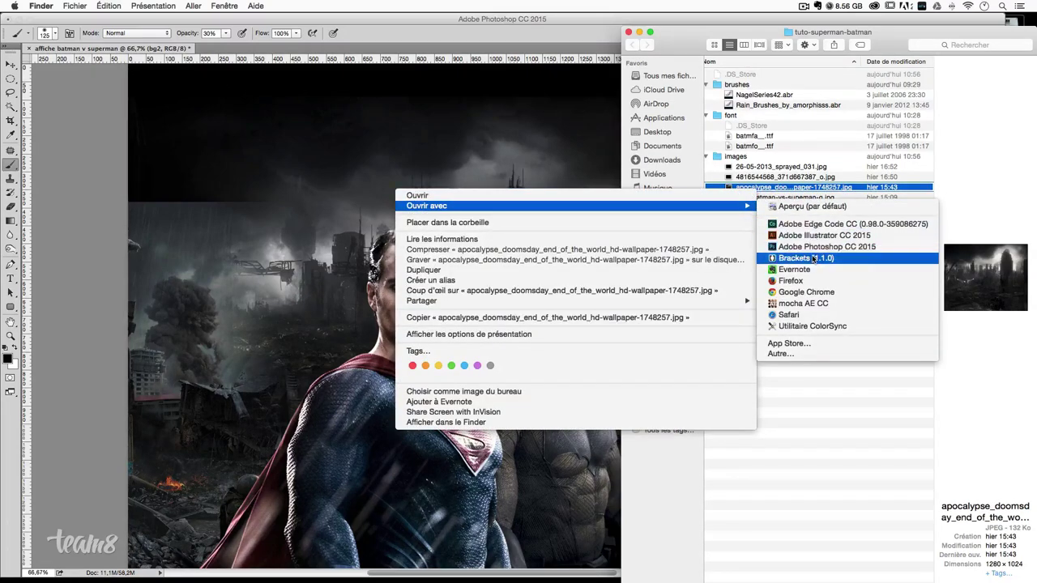
left_click(810, 246)
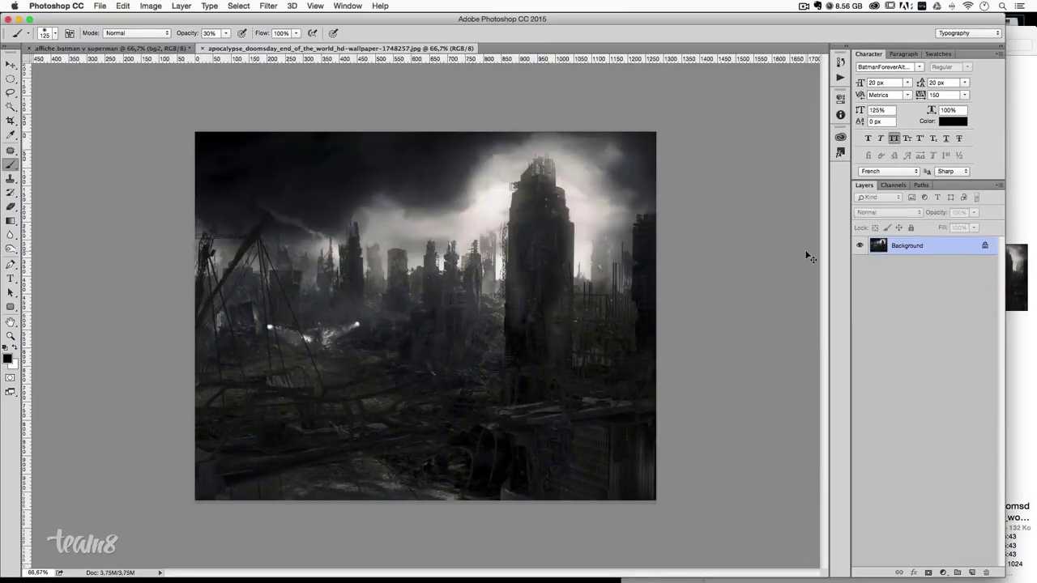
- Copy the whole wallpaper, paste it into the poster and move it higher
key("ctrl+a")
key("ctrl+w")
key("ctrl+v")
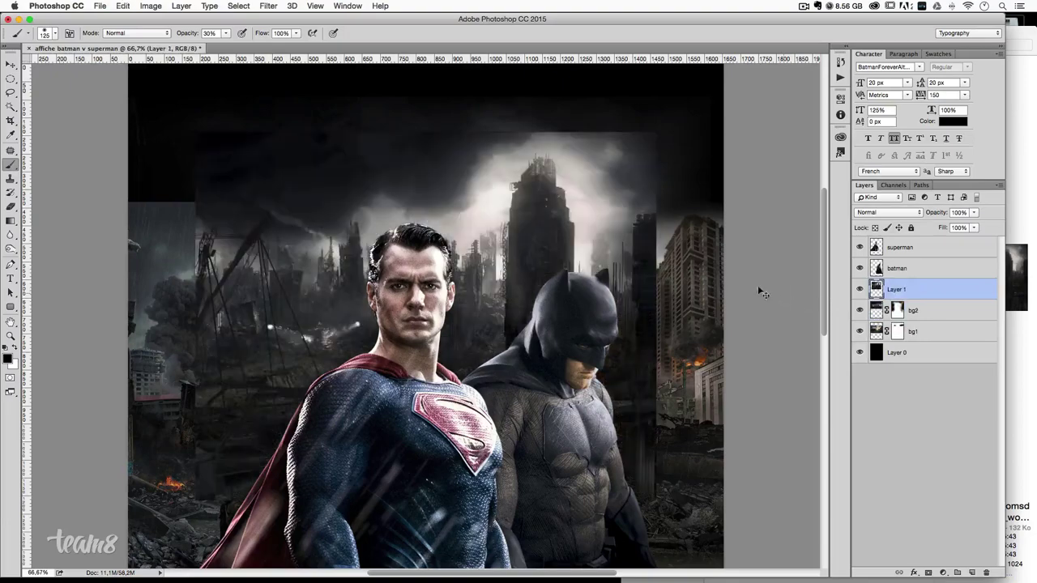
left_click(9, 64)
scroll(280, 295, "up", 3)
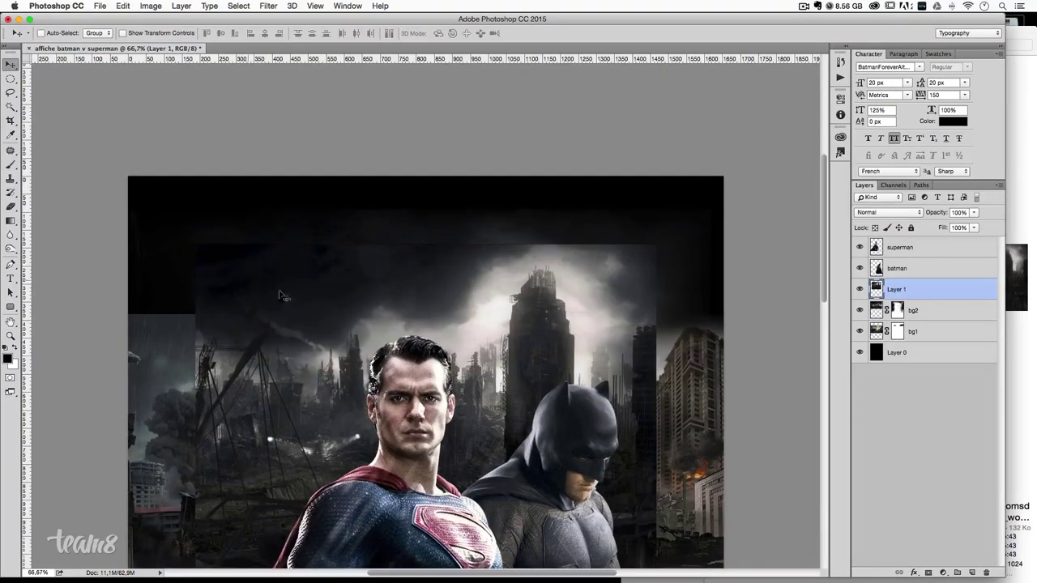
left_click_drag(352, 324, 347, 283)
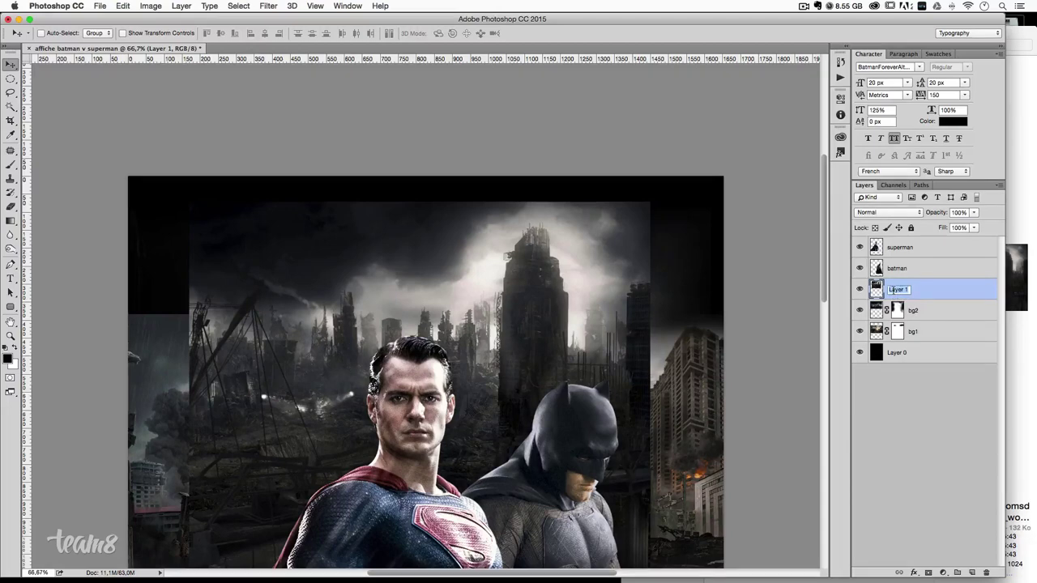
- Rename the pasted layer bg3, give it a layer mask and shift it left
type("bg3")
key("Return")
left_click(928, 573)
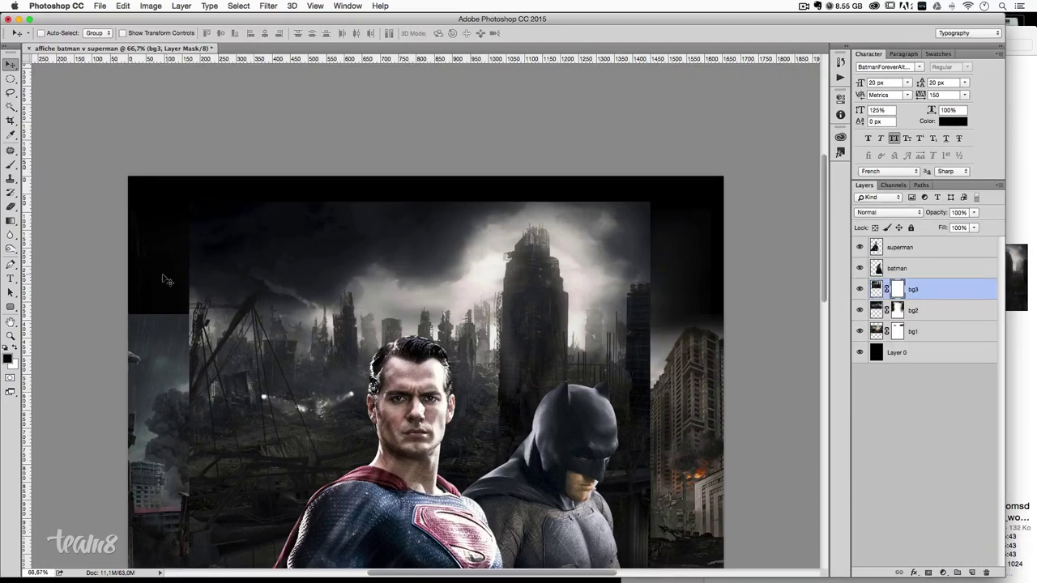
scroll(166, 279, "down", 5)
left_click_drag(324, 253, 257, 239)
scroll(257, 239, "up", 3)
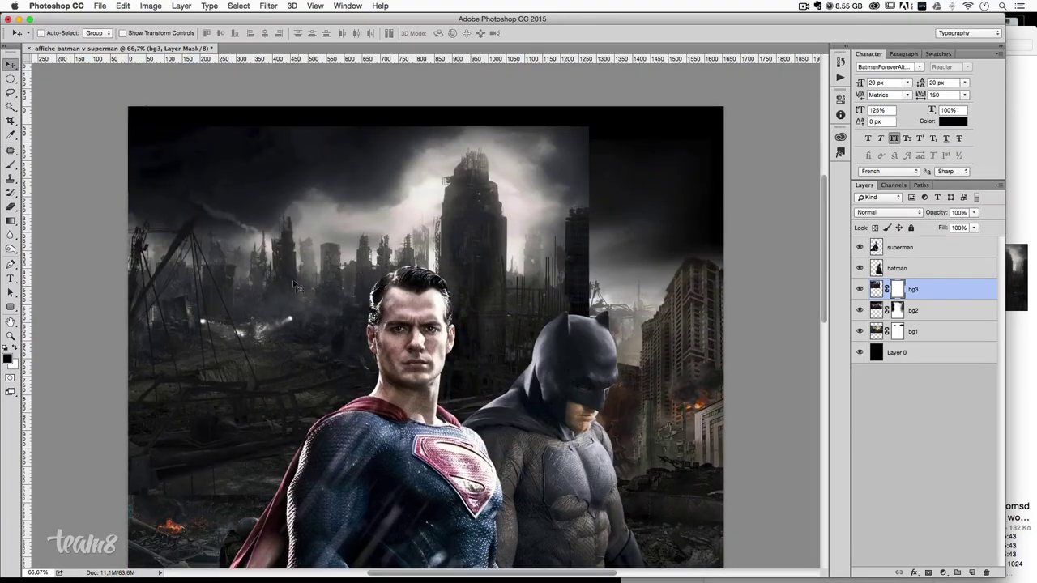
scroll(295, 285, "down", 2)
- Free-transform the bg3 city image up to about 129% and commit the resize
key("ctrl+t")
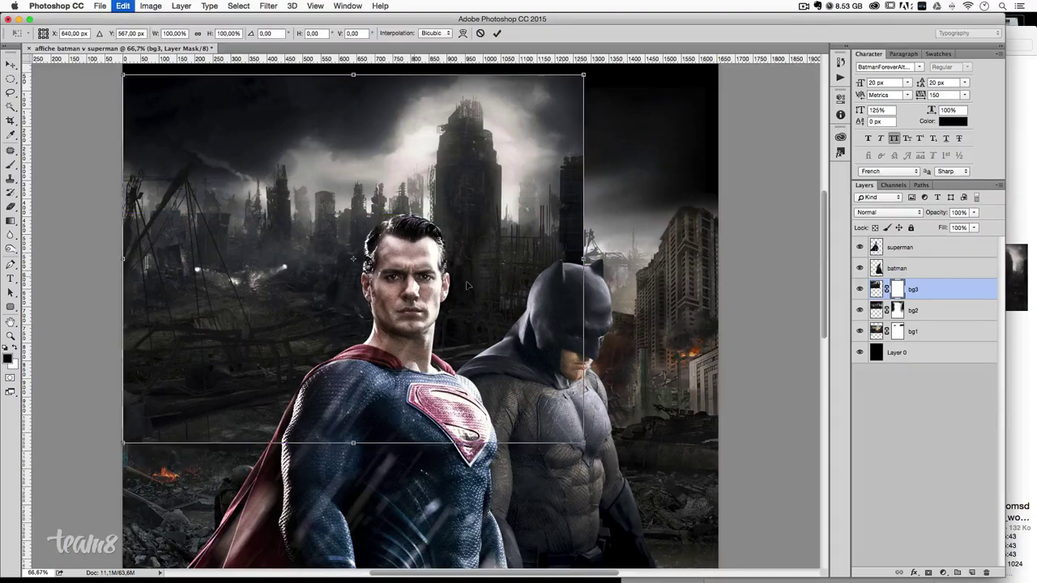
scroll(466, 285, "up", 3)
scroll(583, 455, "down", 2)
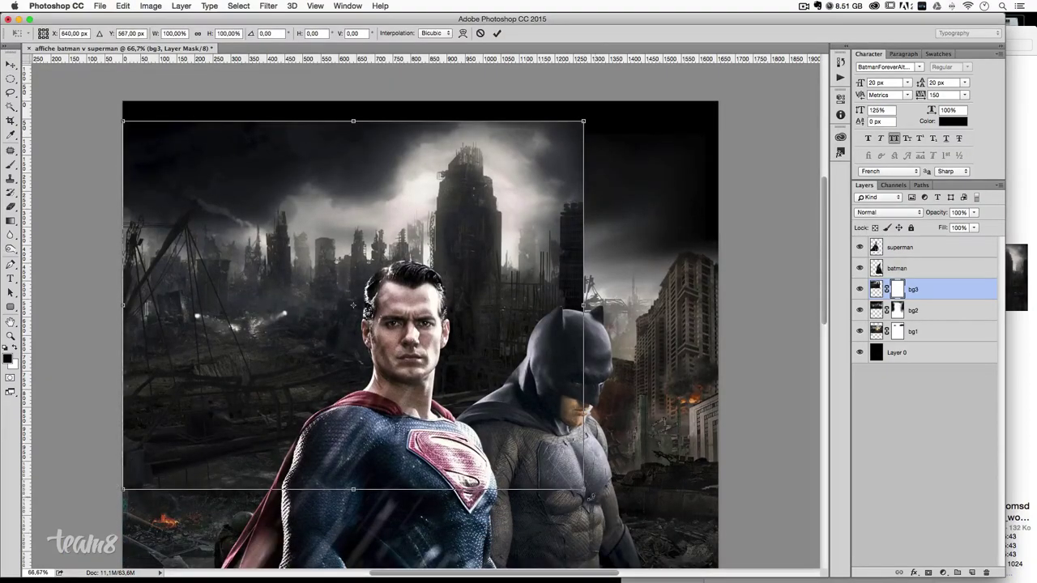
scroll(583, 490, "down", 2)
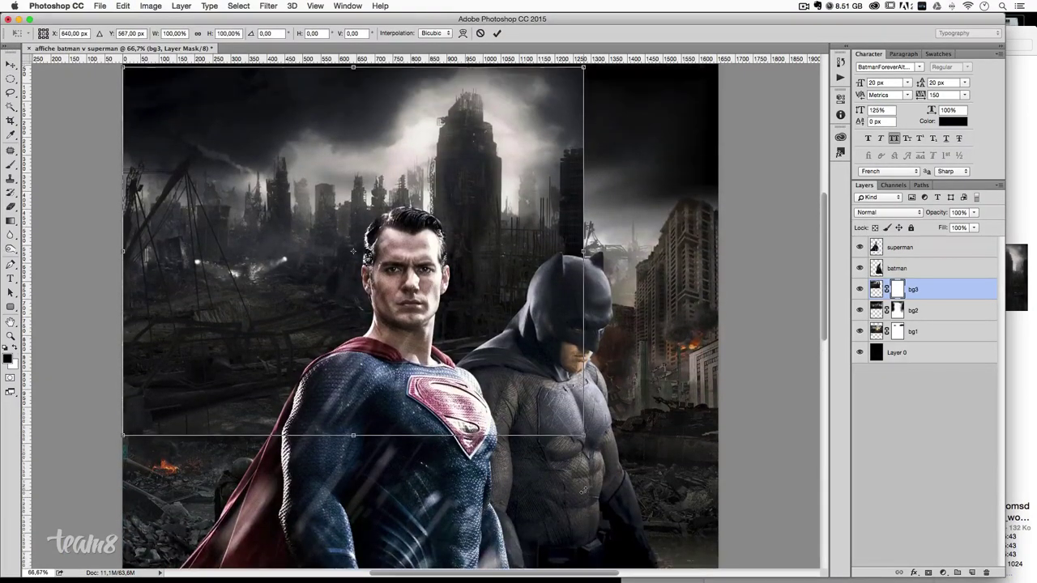
left_click_drag(580, 432, 738, 510)
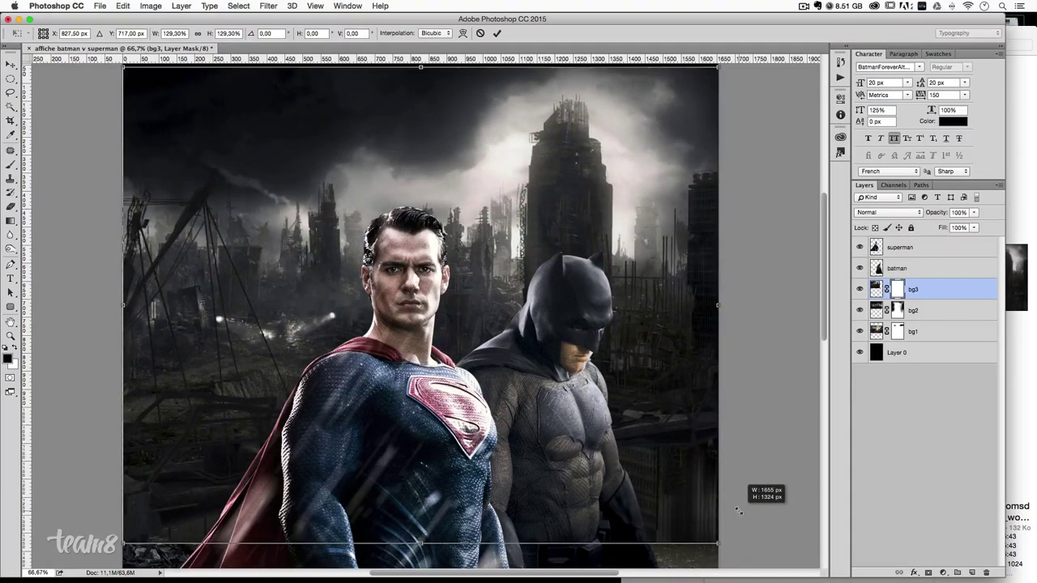
left_click_drag(738, 511, 738, 511)
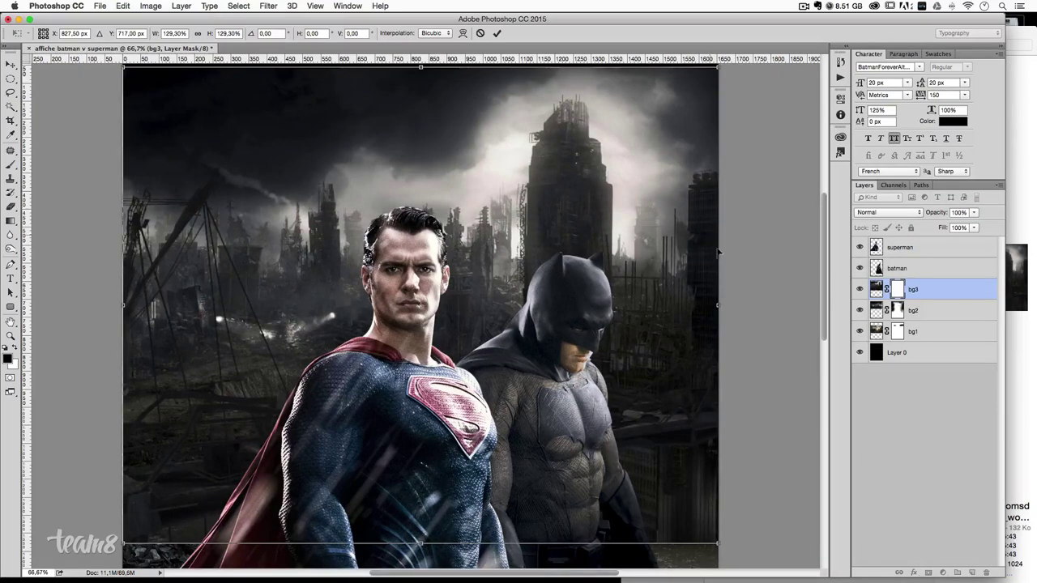
key("Return")
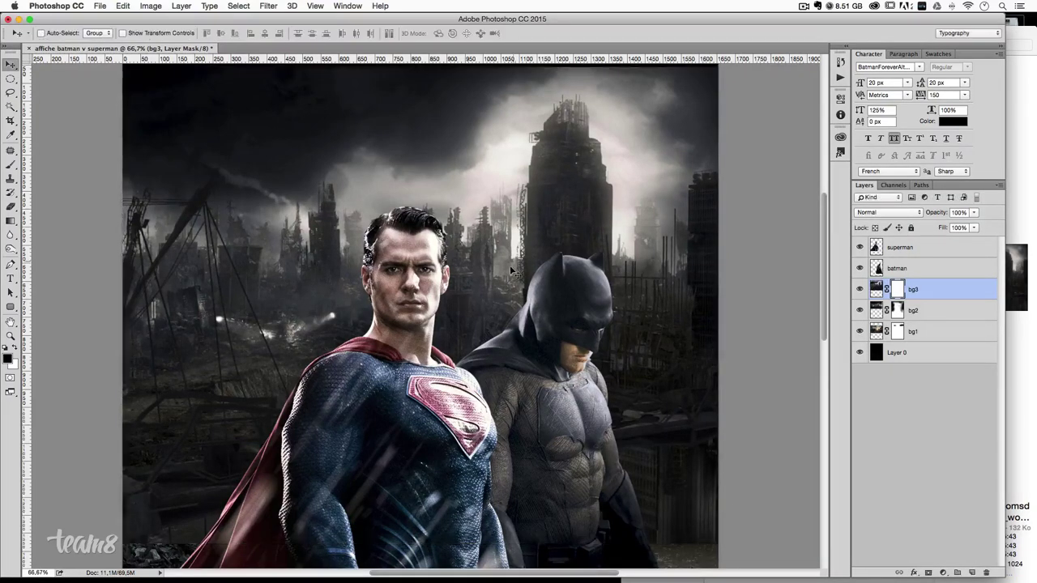
scroll(389, 330, "down", 3)
scroll(389, 329, "up", 2)
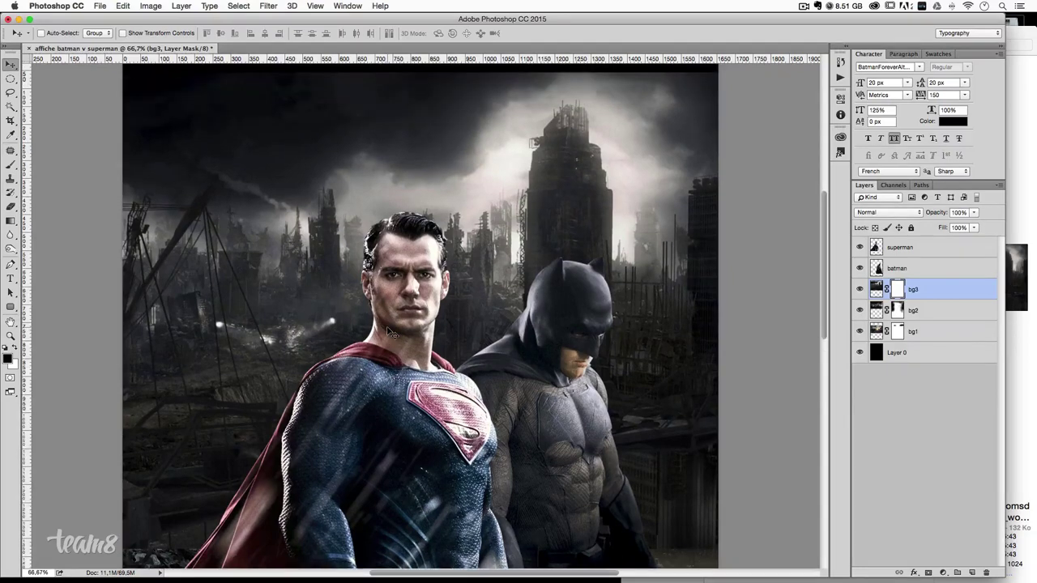
scroll(239, 273, "up", 2)
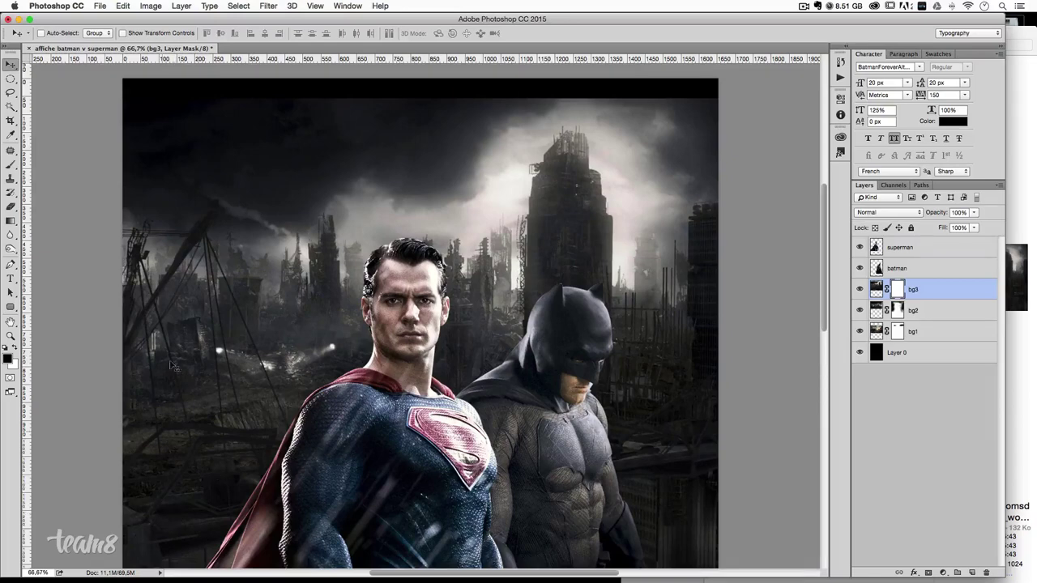
scroll(393, 326, "up", 1)
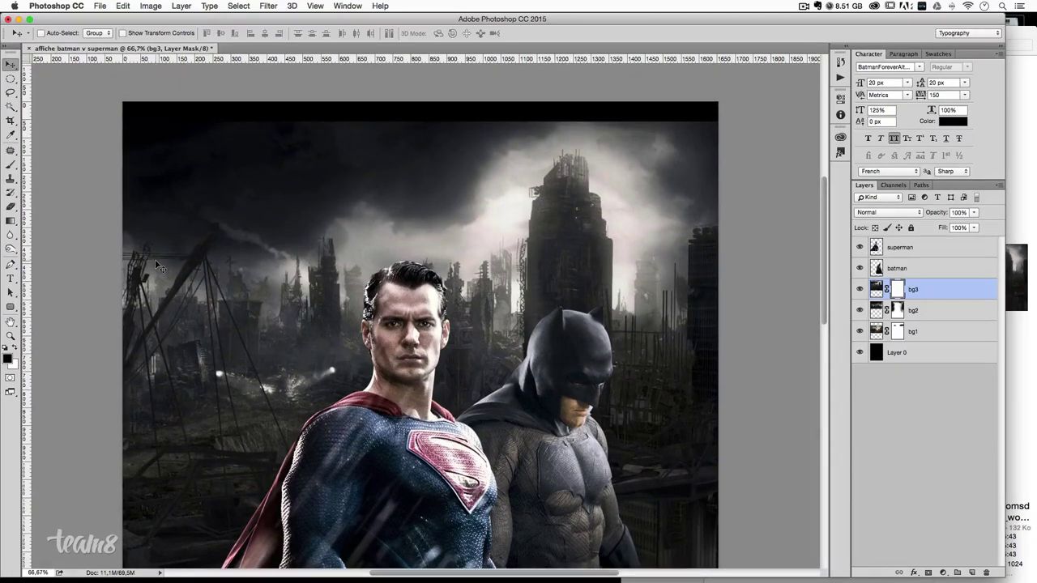
scroll(219, 245, "down", 1)
scroll(220, 246, "down", 1)
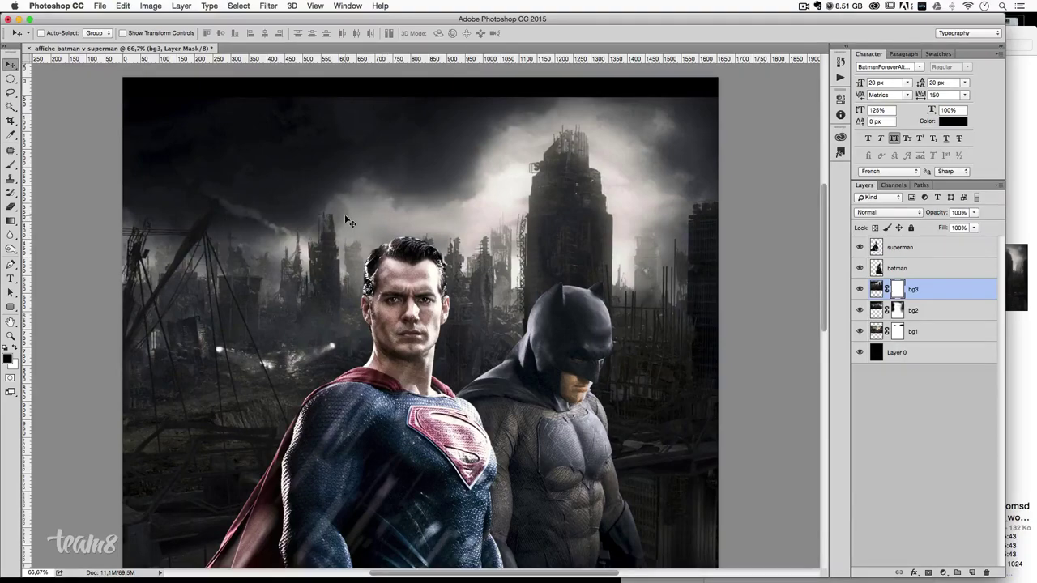
- Zoom out to 50% and select both the superman and batman layers
key("super+minus")
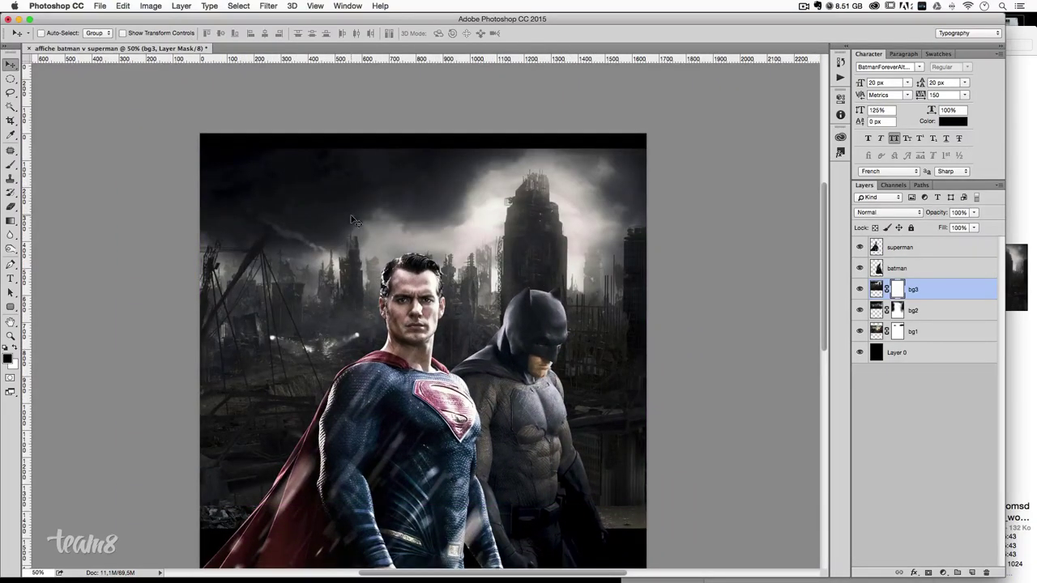
scroll(425, 254, "down", 2)
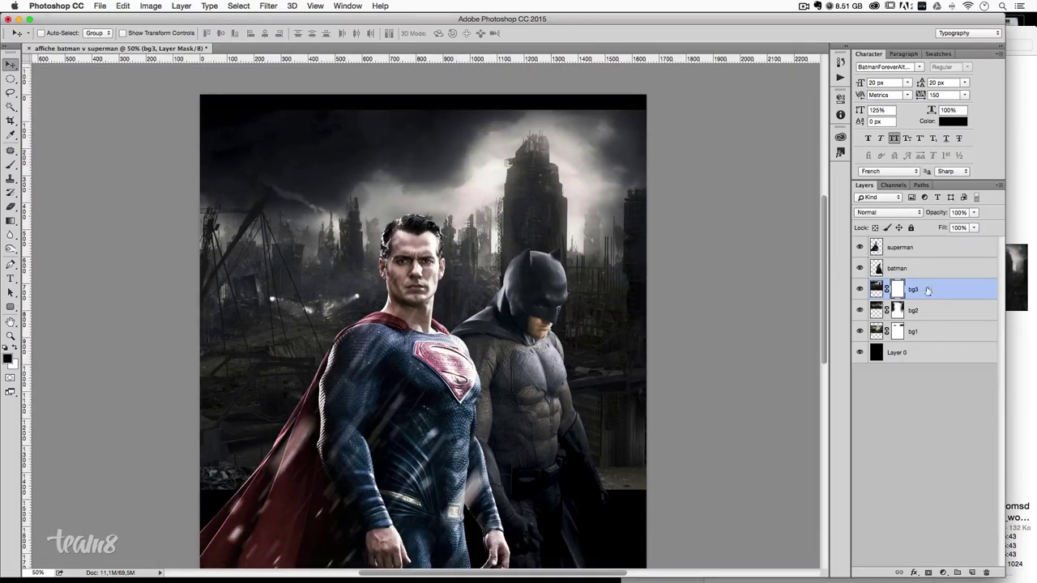
left_click(932, 247)
left_click(931, 268, "shift")
scroll(631, 316, "down", 2)
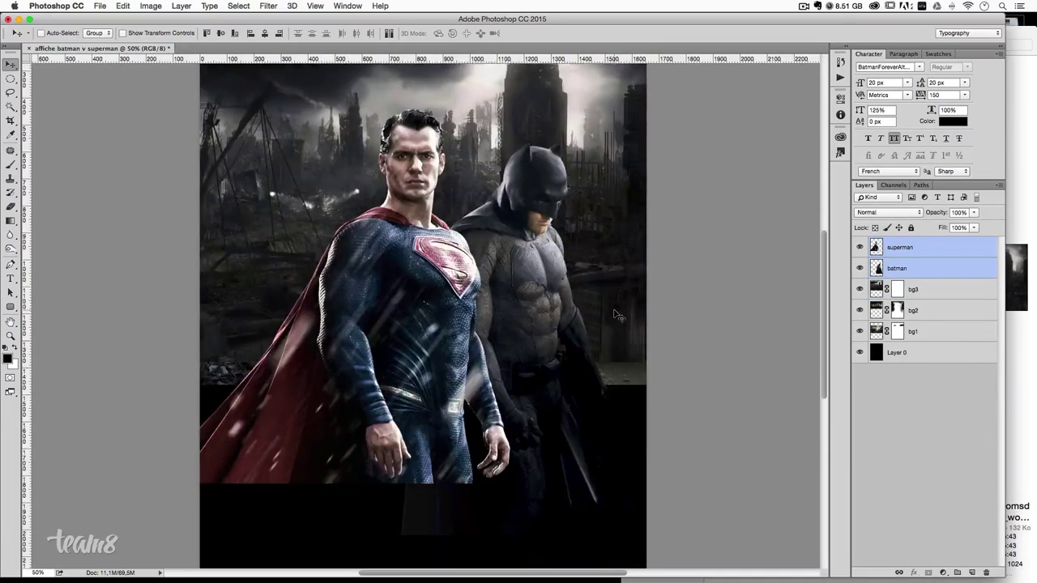
scroll(617, 315, "down", 2)
scroll(538, 322, "down", 3)
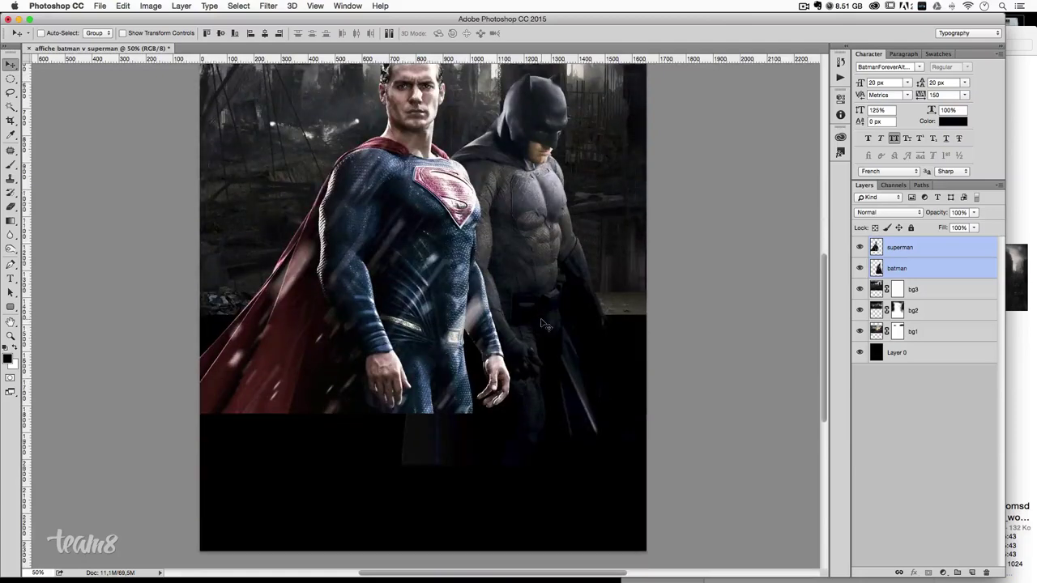
scroll(508, 316, "up", 3)
scroll(490, 291, "up", 1)
scroll(490, 304, "up", 1)
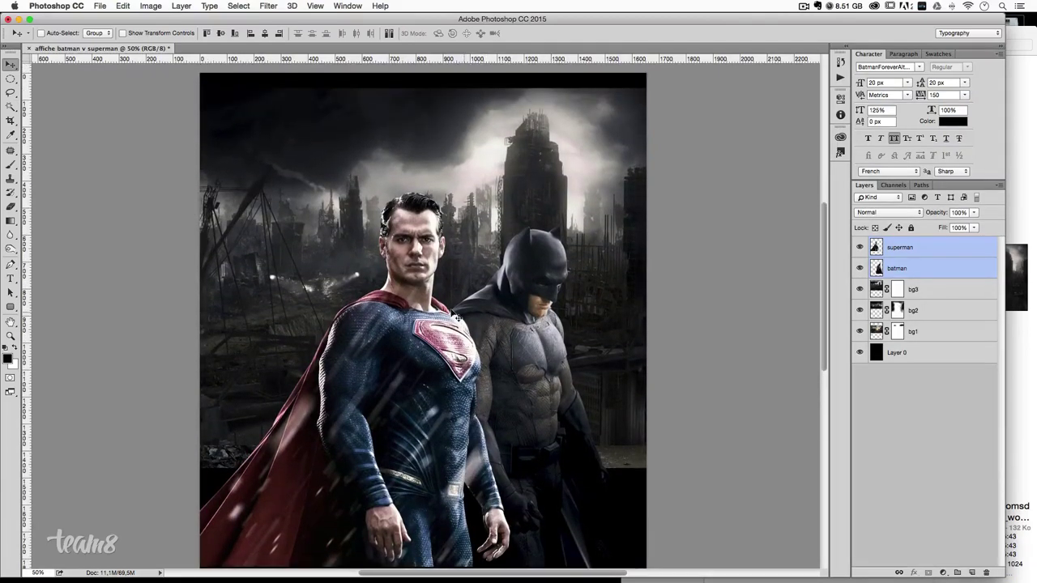
- Move the two heroes down, then back up to sit slightly higher
left_click_drag(449, 285, 448, 301)
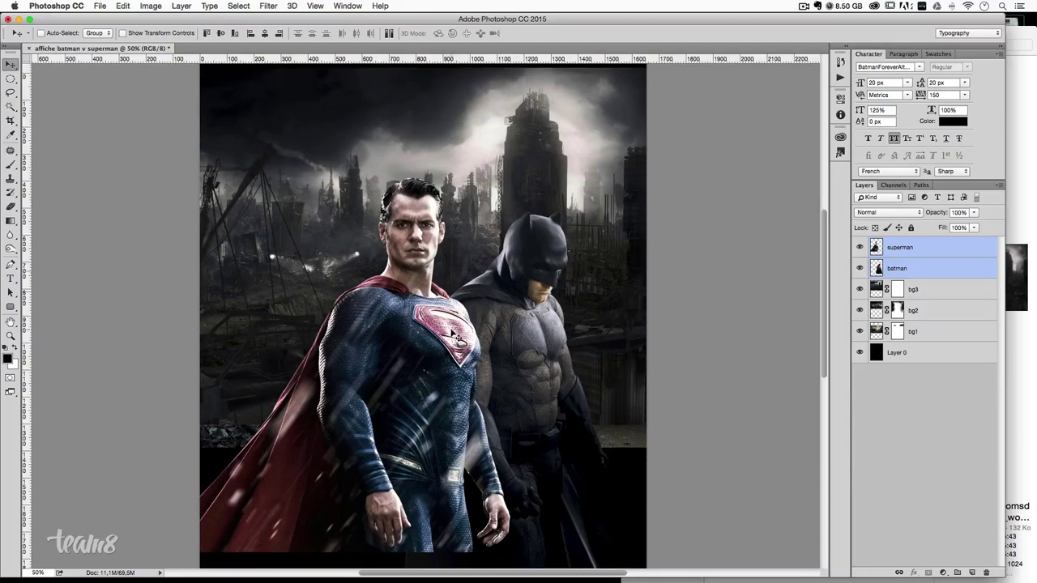
left_click_drag(456, 336, 456, 297)
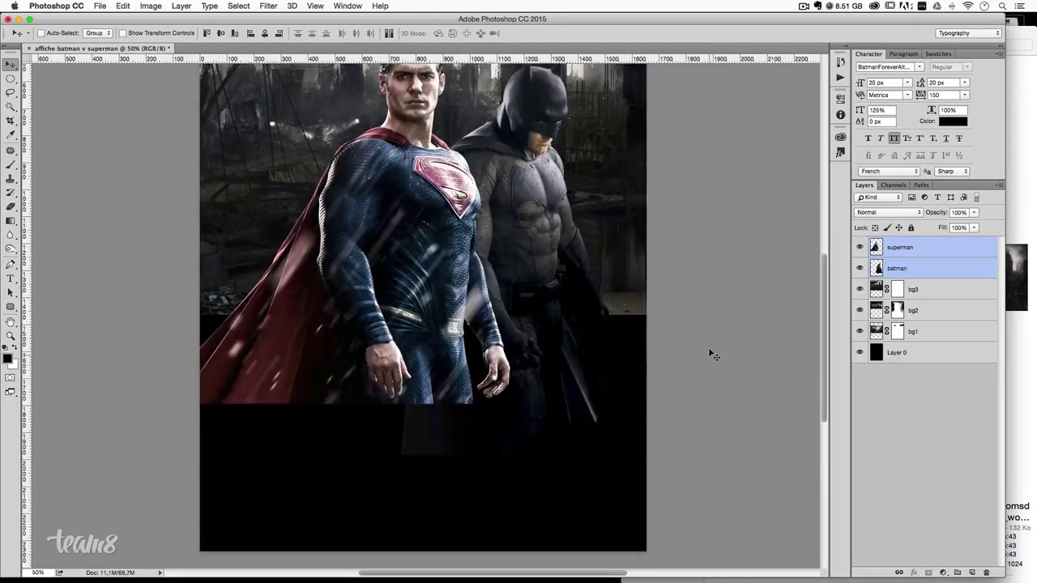
scroll(713, 355, "up", 5)
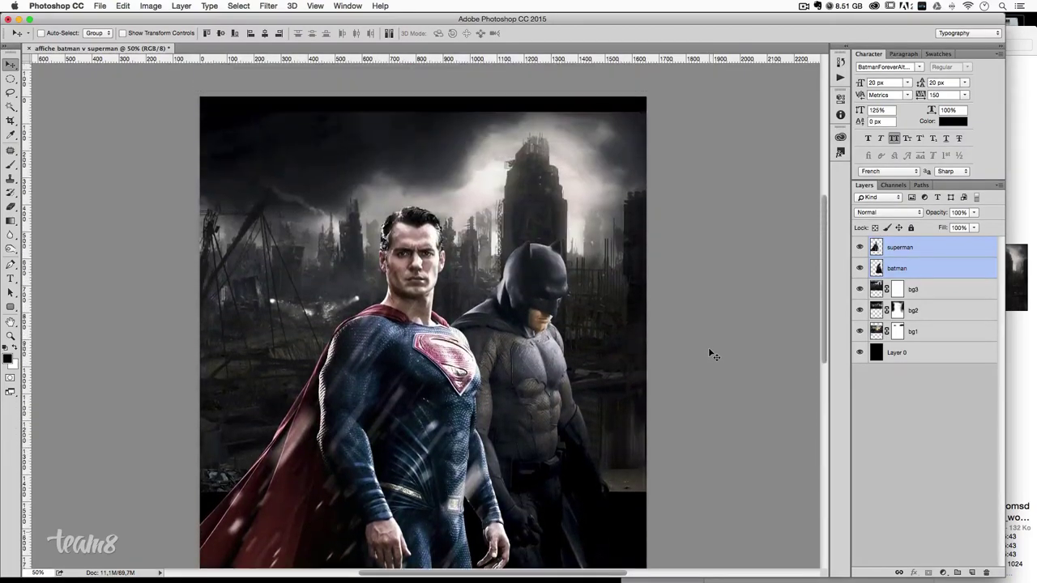
left_click(952, 256)
left_click(937, 293)
- With a ~493 px brush on bg3's mask, hide the bright top-right sky and reveal city behind Batman
left_click(897, 290)
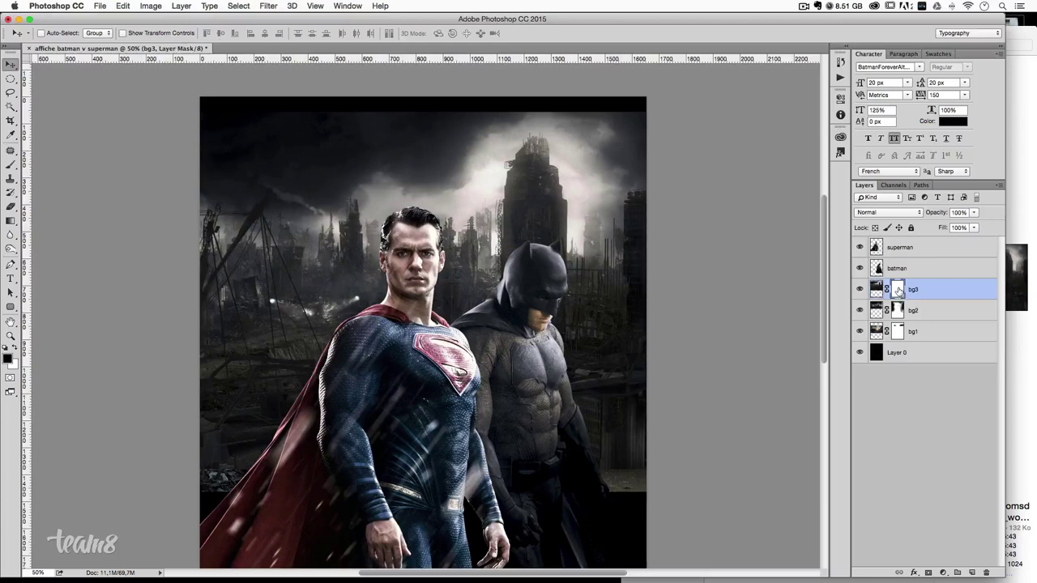
left_click(11, 164)
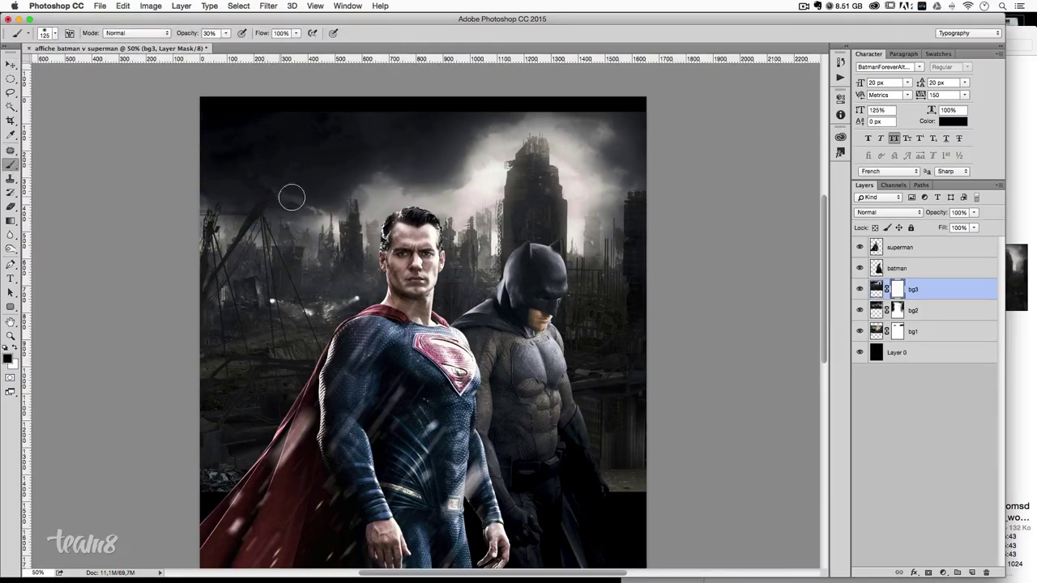
left_click_drag(320, 199, 372, 198)
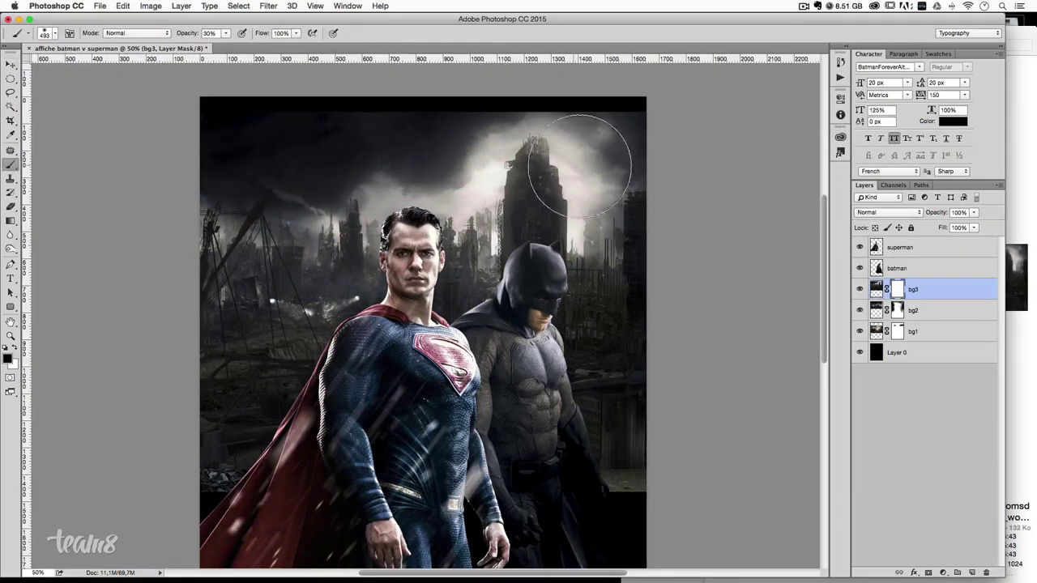
mouse_move(539, 150)
left_mouse_down()
mouse_move(424, 113)
mouse_move(453, 92)
mouse_move(613, 139)
mouse_move(527, 196)
mouse_move(521, 143)
mouse_move(526, 219)
mouse_move(531, 167)
mouse_move(546, 162)
mouse_move(543, 235)
mouse_move(572, 267)
left_mouse_up()
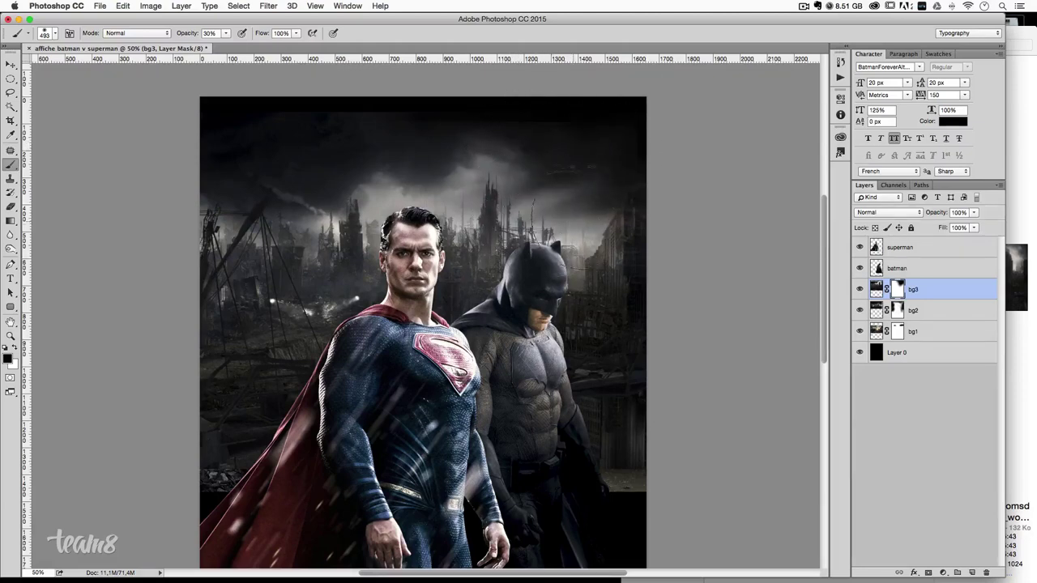
mouse_move(591, 340)
left_mouse_down()
mouse_move(453, 275)
mouse_move(518, 243)
mouse_move(492, 242)
mouse_move(495, 279)
mouse_move(421, 227)
mouse_move(486, 144)
mouse_move(459, 174)
left_mouse_up()
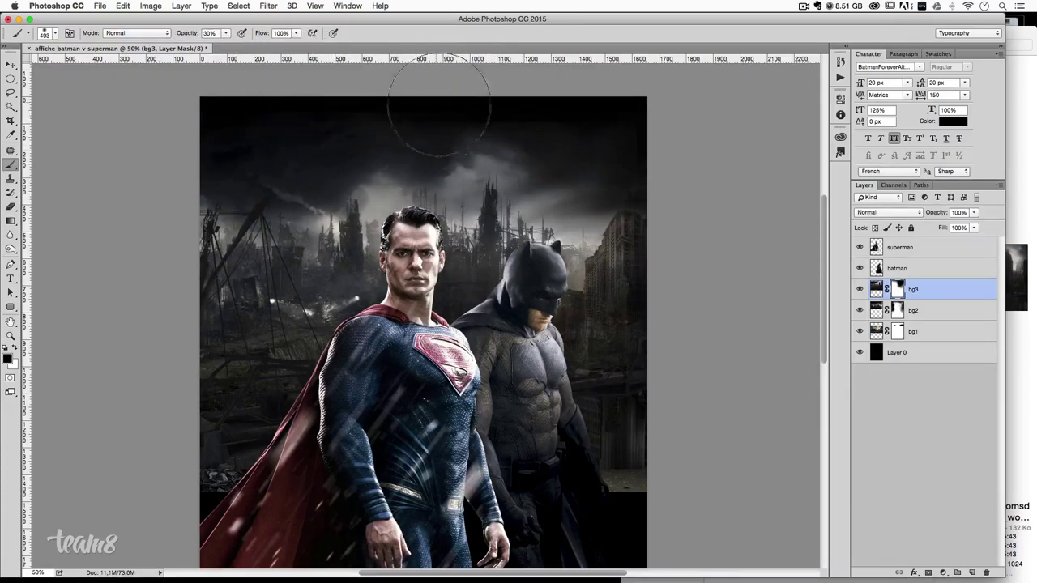
- Resize the brush to about 413 px and mask bg3's debris around the lower-left cape
left_click_drag(429, 133, 389, 123)
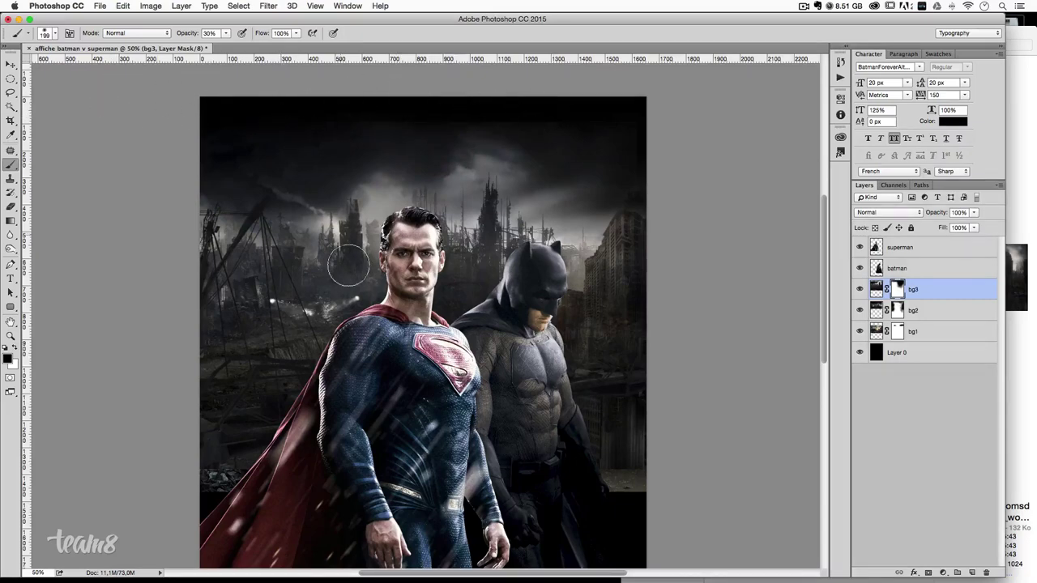
scroll(337, 300, "down", 5)
left_click_drag(337, 299, 356, 301)
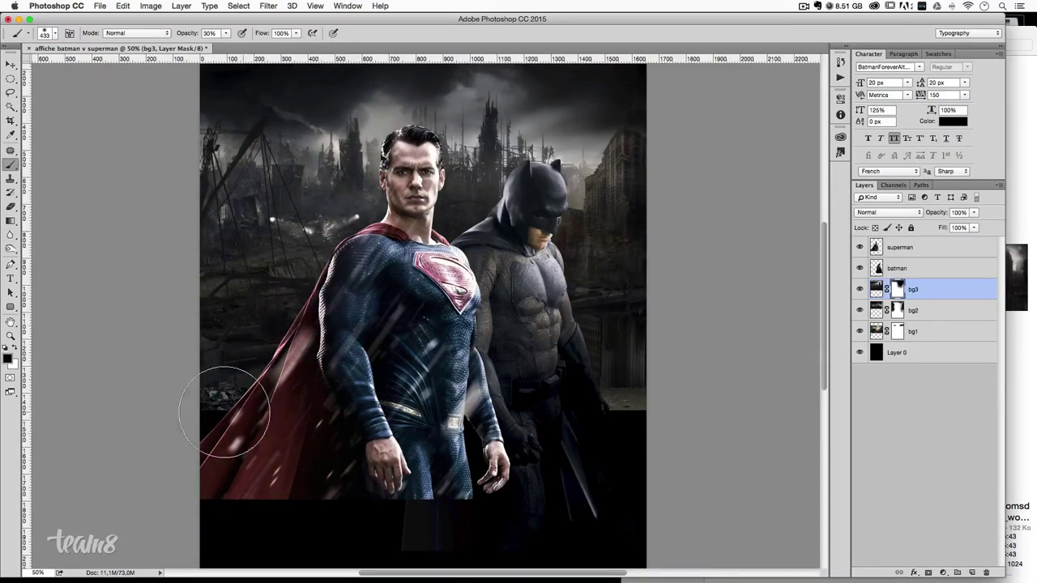
left_click_drag(238, 395, 236, 405)
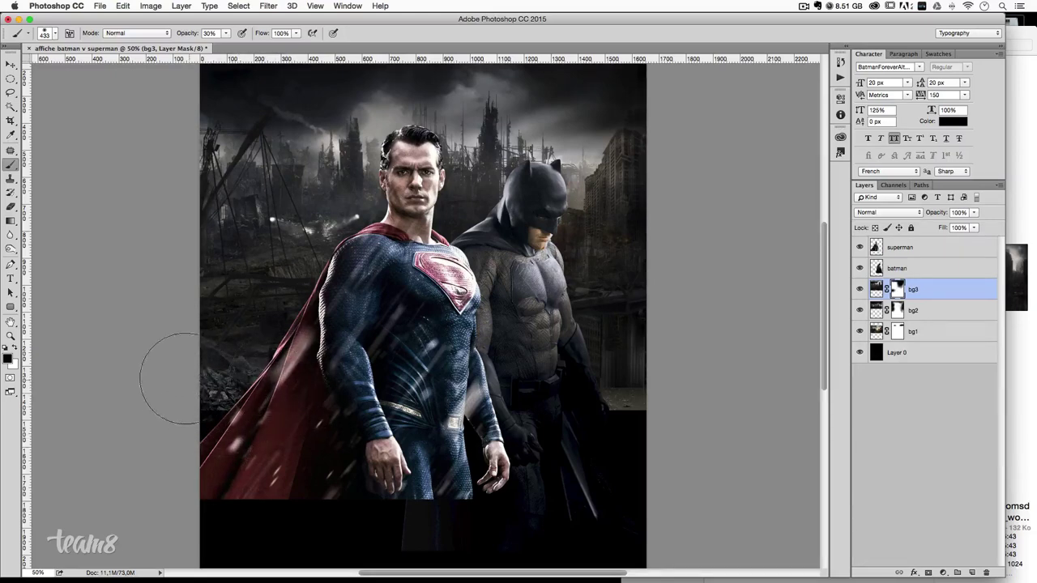
mouse_move(300, 377)
left_mouse_down()
mouse_move(305, 367)
mouse_move(280, 391)
left_mouse_up()
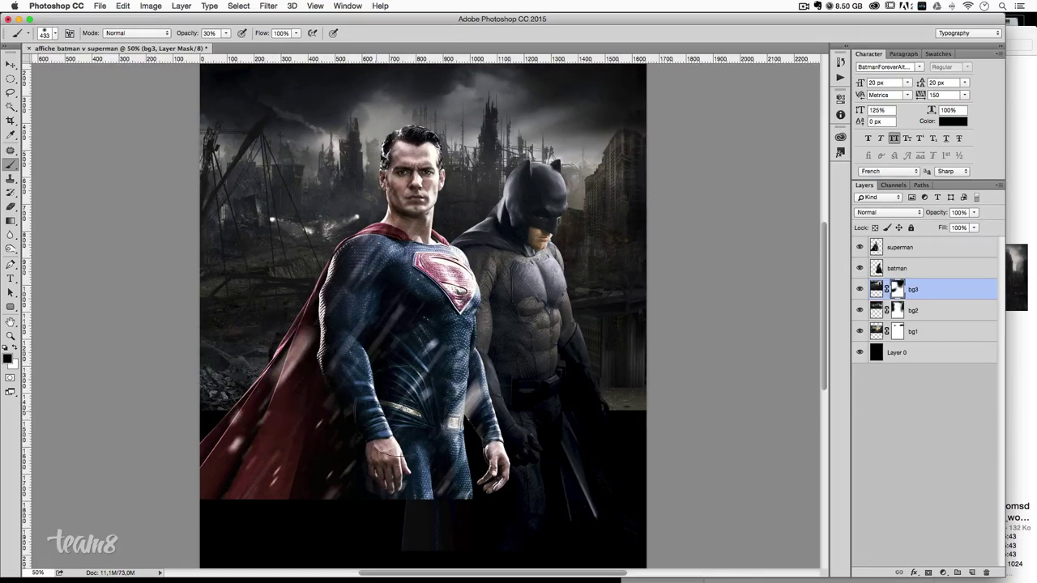
left_click_drag(279, 391, 301, 416)
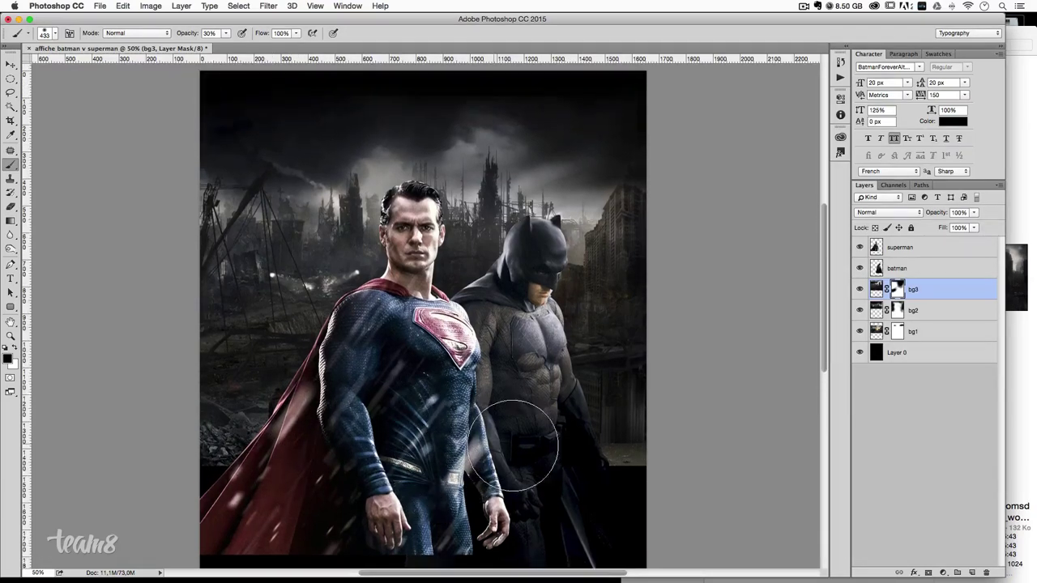
left_click(860, 290)
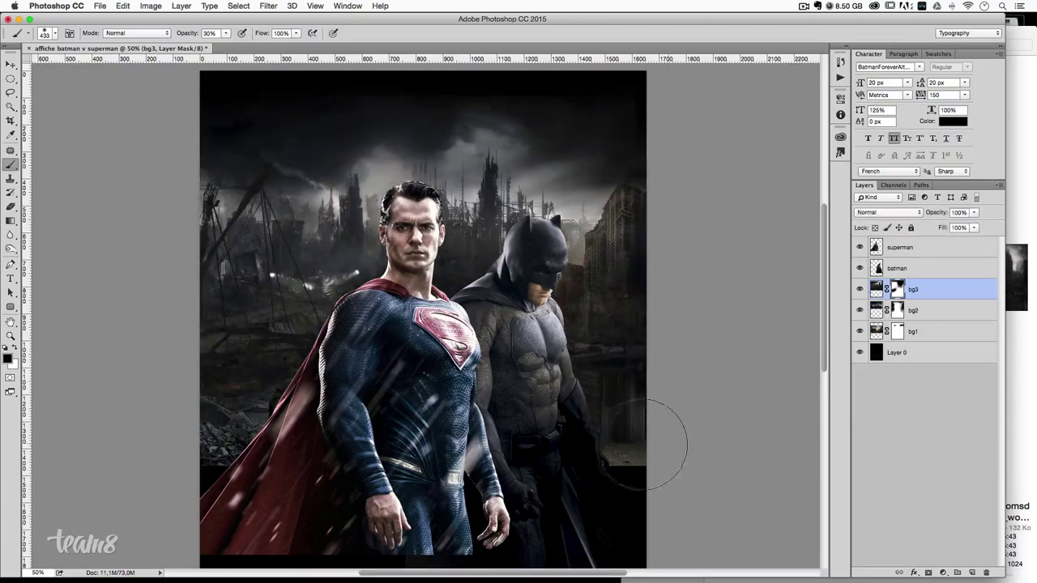
- Reveal the burning ruins right of Batman and erase the faint grey structure in the sky
left_click_drag(598, 391, 623, 300)
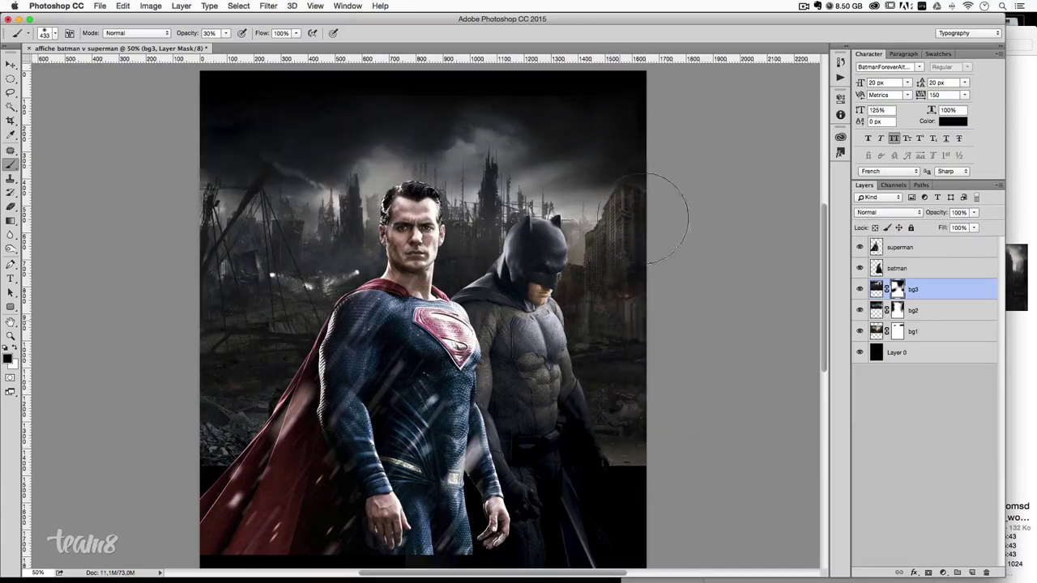
left_click_drag(599, 340, 640, 324)
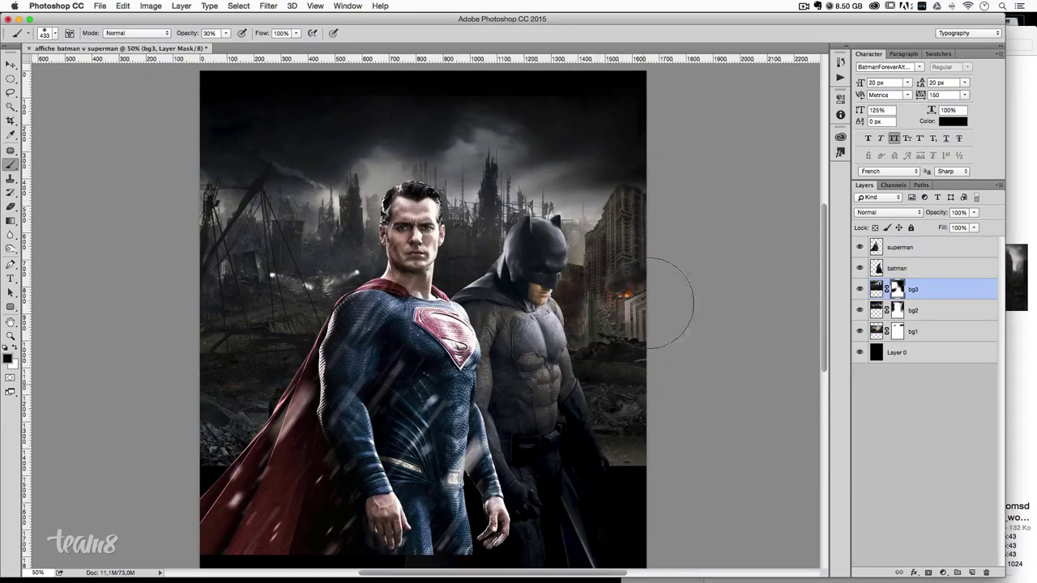
scroll(689, 343, "up", 3)
left_click(674, 218)
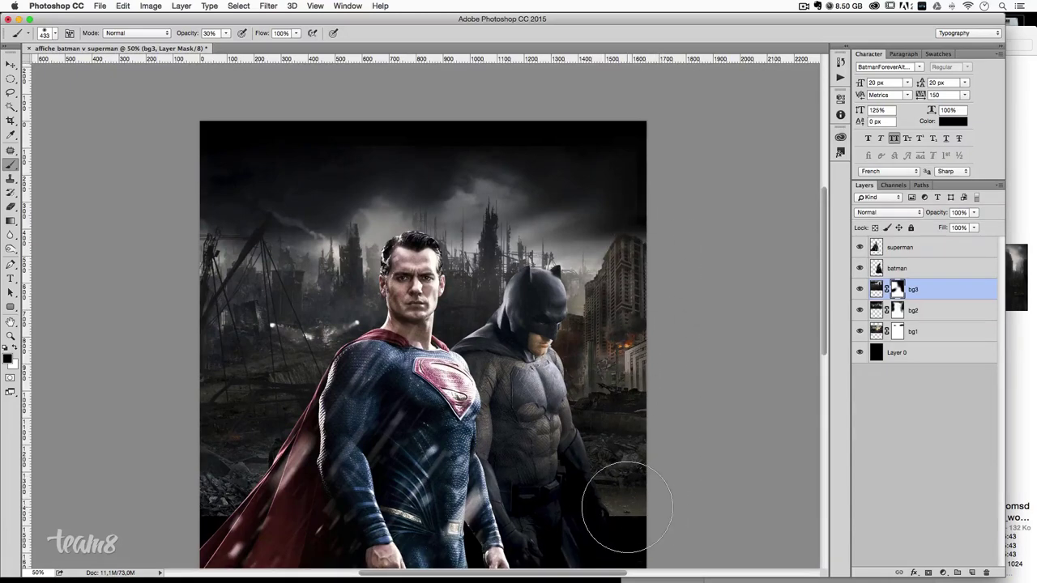
scroll(626, 507, "down", 2)
left_click_drag(494, 283, 438, 294)
- Soften bg3's mask along Superman's hair edge
key("x")
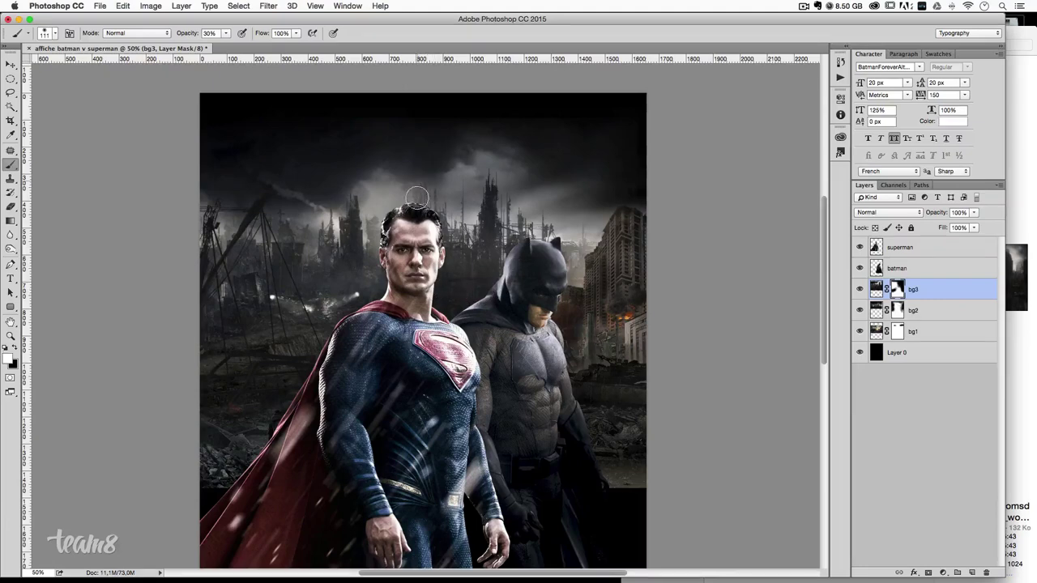
key("x")
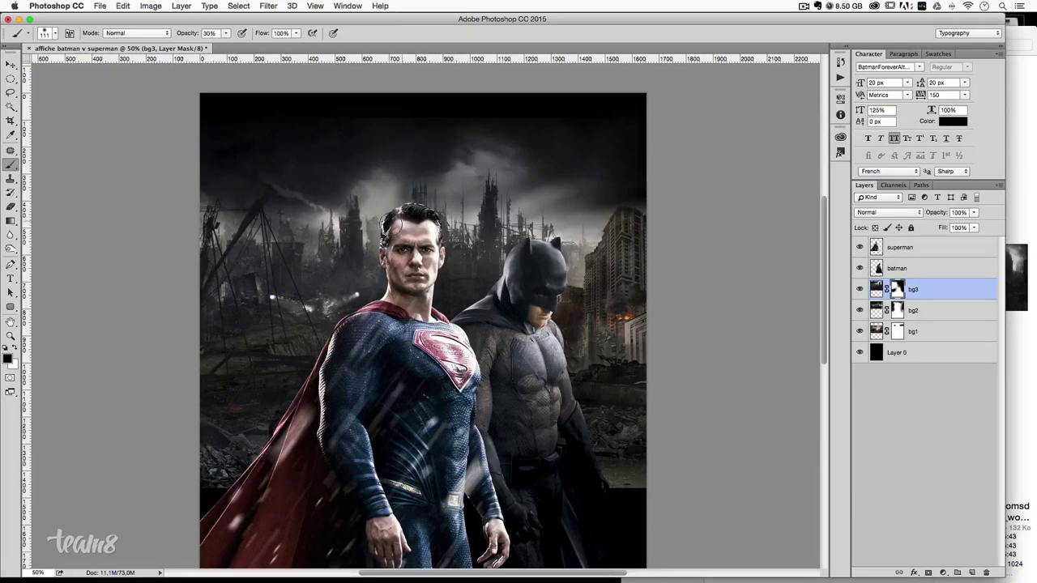
left_click_drag(387, 227, 374, 215)
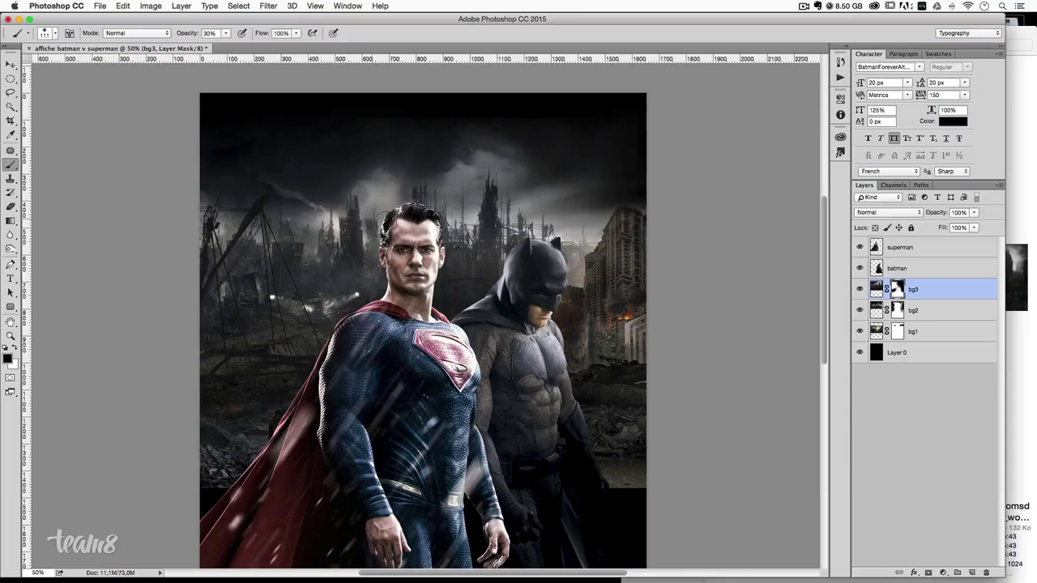
key("x")
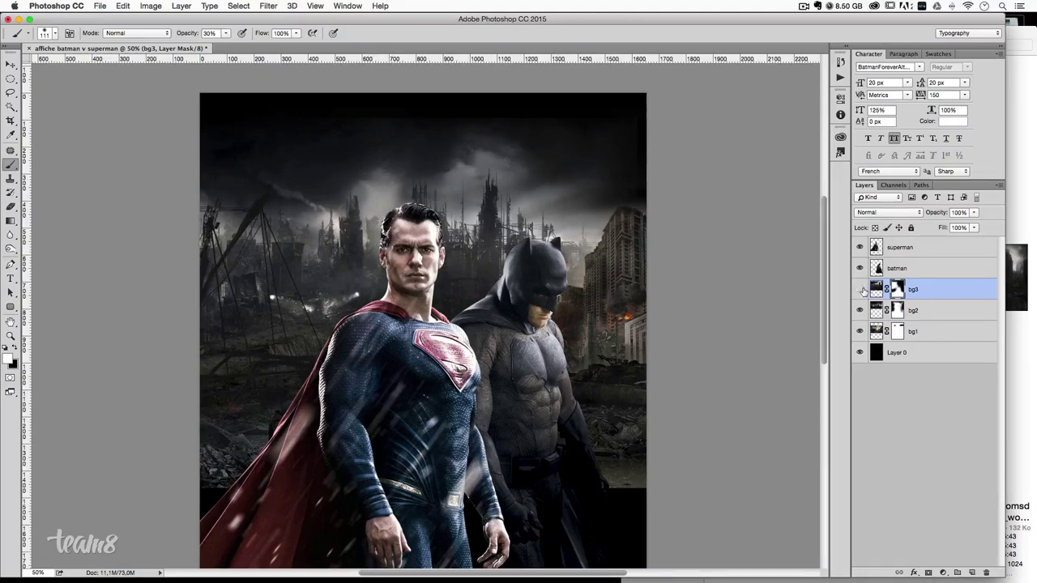
left_click(861, 290)
- Reveal and tone down a small orange fire glow in the lower-left ruins, comparing with bg3 toggled
scroll(692, 361, "down", 2)
scroll(692, 361, "up", 2)
scroll(229, 409, "down", 1)
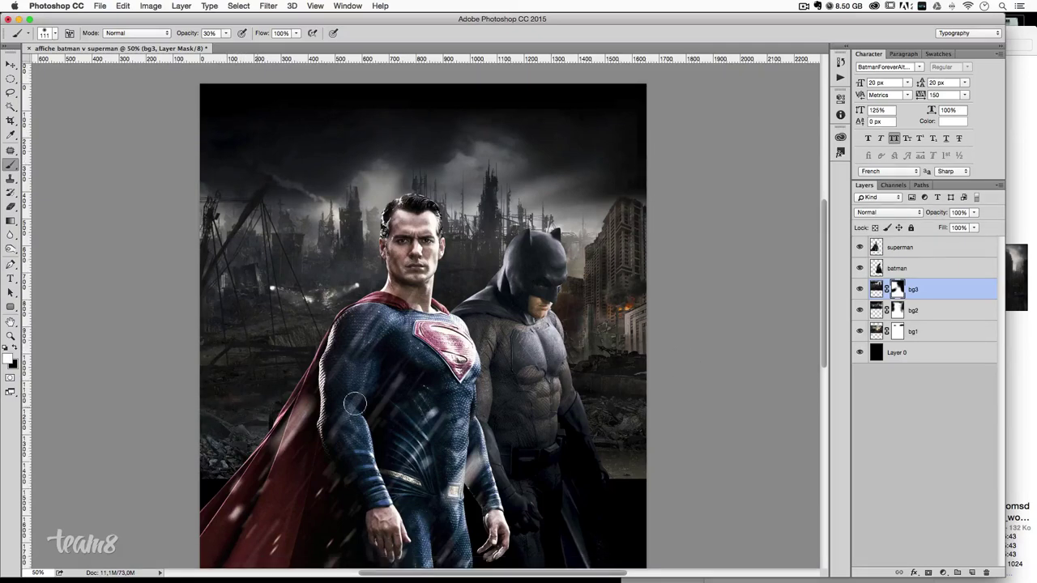
left_click(860, 289)
key("x")
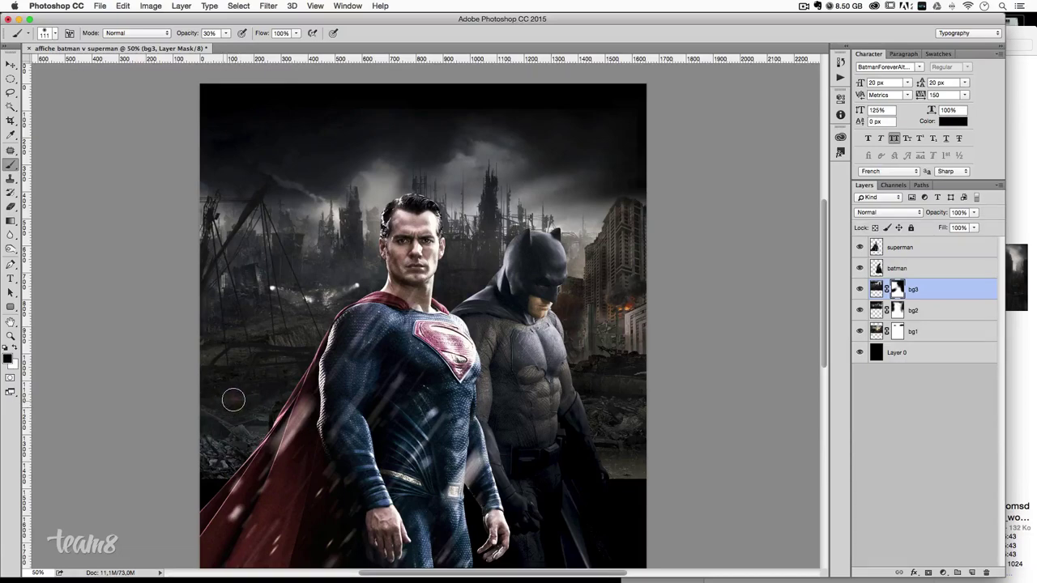
mouse_move(227, 416)
left_mouse_down()
mouse_move(194, 398)
mouse_move(256, 397)
mouse_move(206, 397)
mouse_move(217, 394)
left_mouse_up()
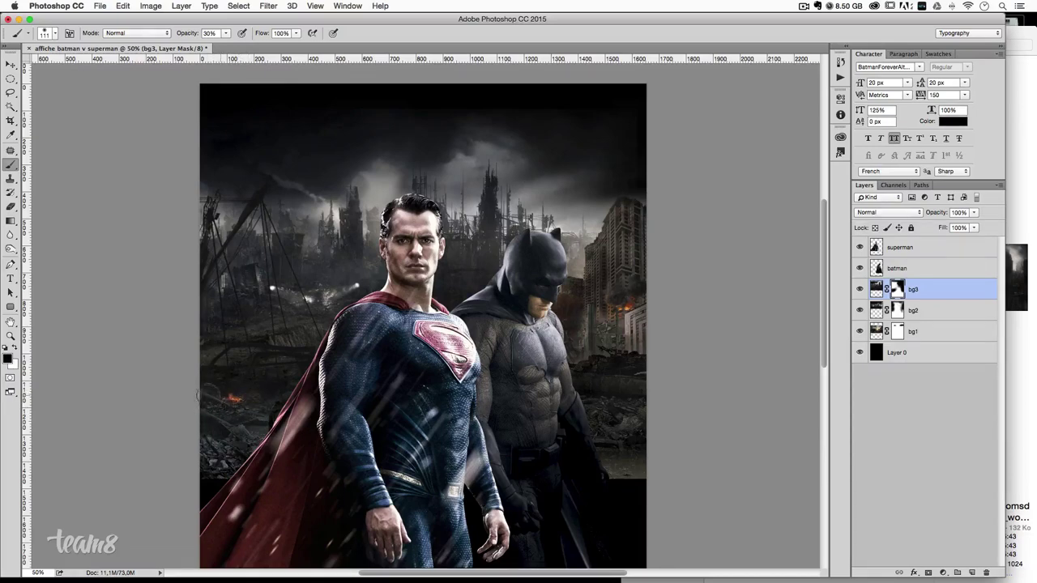
mouse_move(198, 412)
left_mouse_down()
mouse_move(238, 409)
mouse_move(282, 386)
mouse_move(240, 397)
left_mouse_up()
scroll(338, 435, "down", 2)
scroll(337, 435, "down", 2)
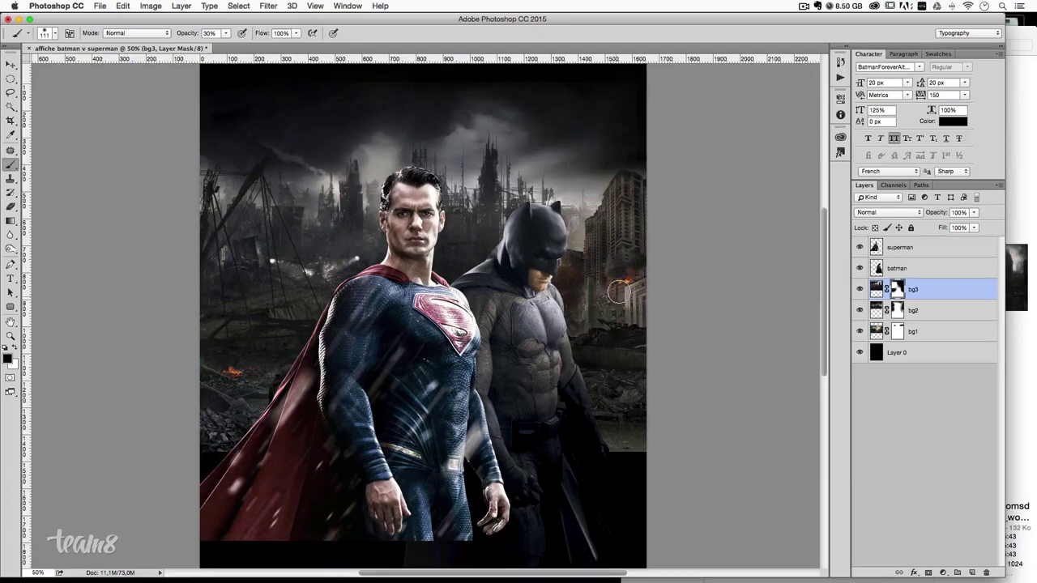
key("x")
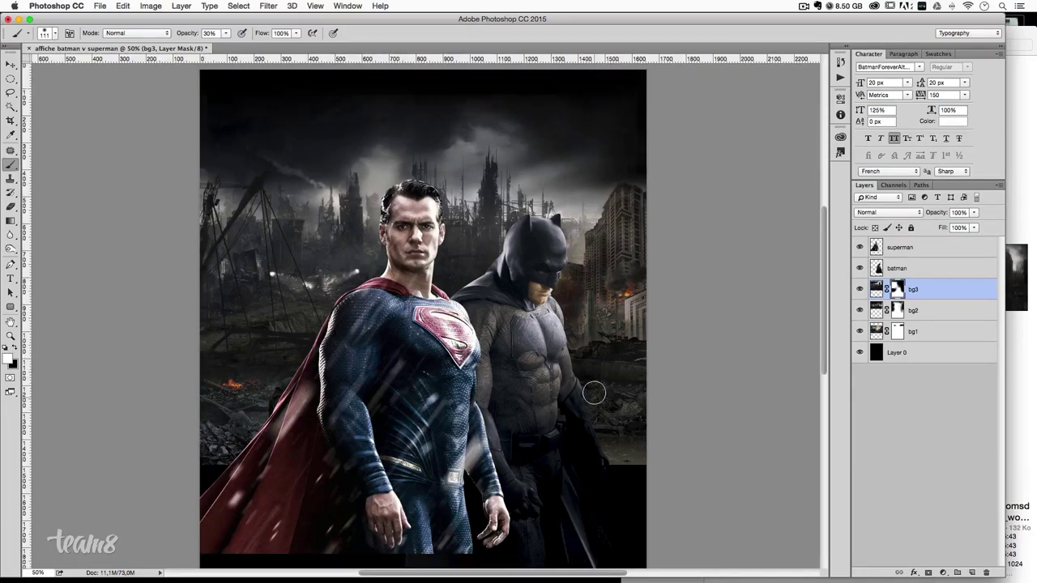
scroll(594, 393, "up", 2)
- Open lzfeuzE.jpg from the images folder with Adobe Photoshop CC 2015 and select the whole image
left_click(1033, 329)
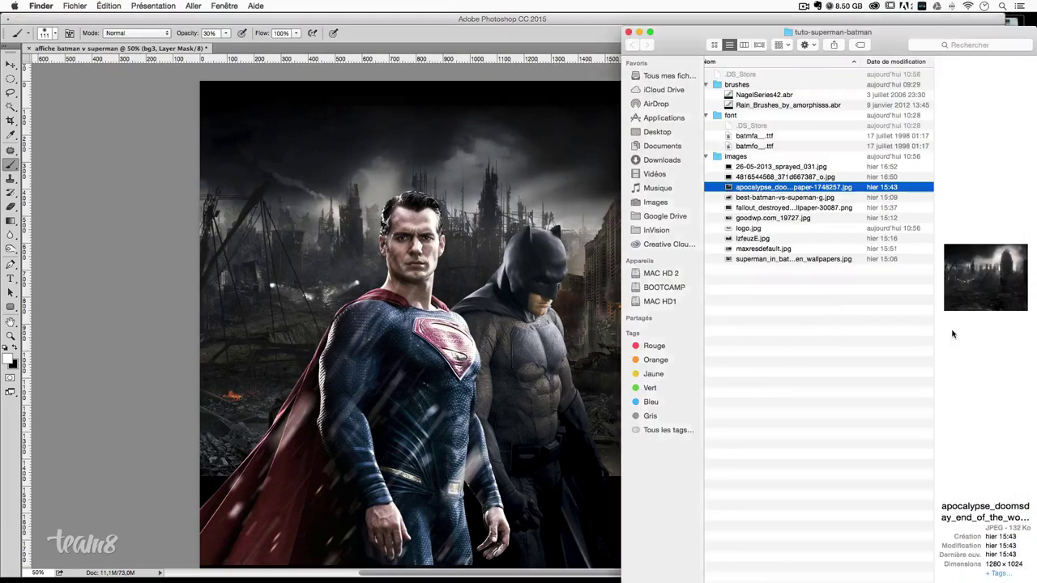
left_click(759, 260)
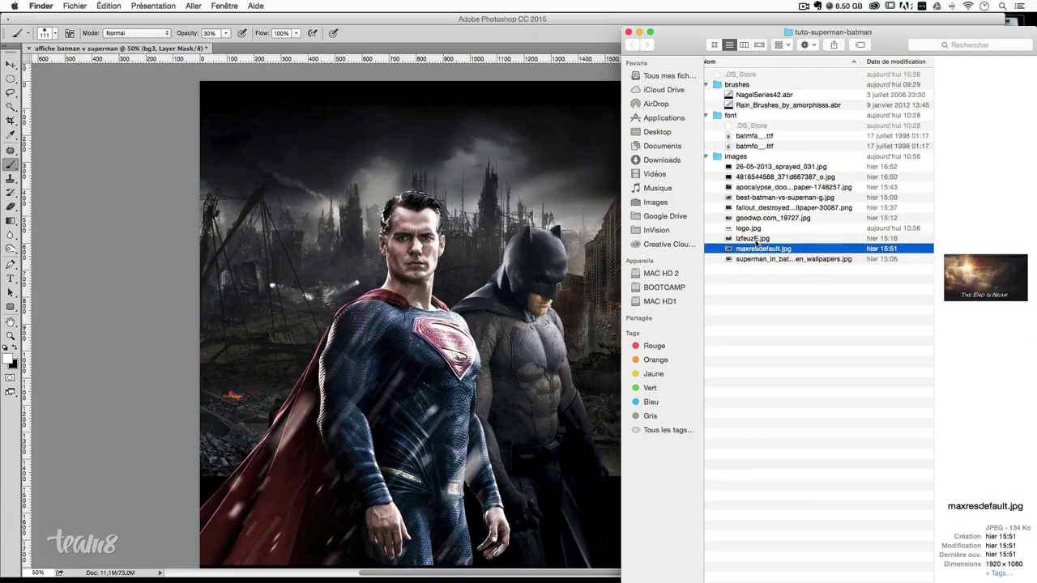
left_click(751, 239)
right_click(753, 240)
mouse_move(784, 257)
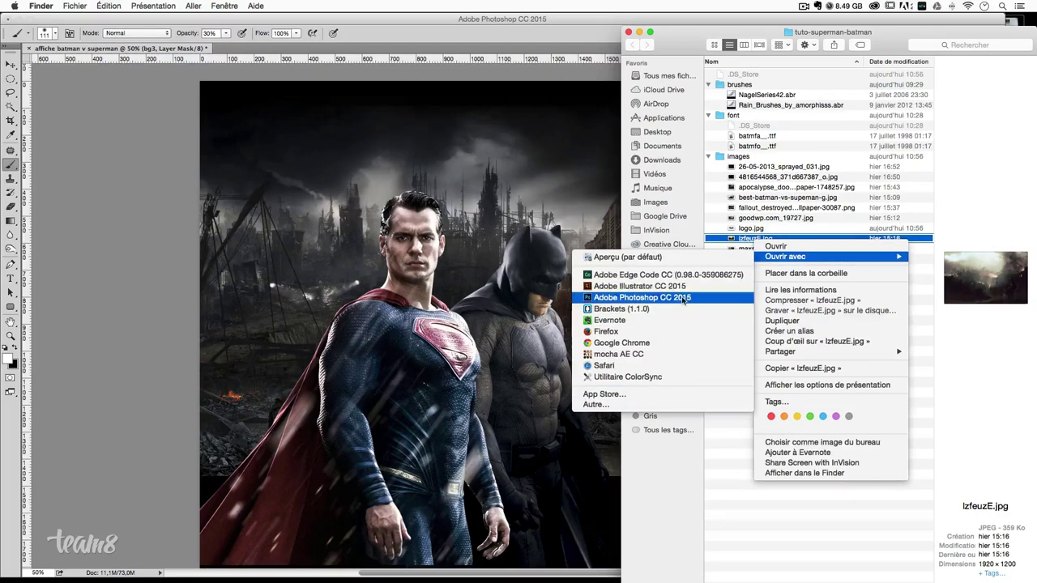
left_click(685, 297)
key("ctrl+a")
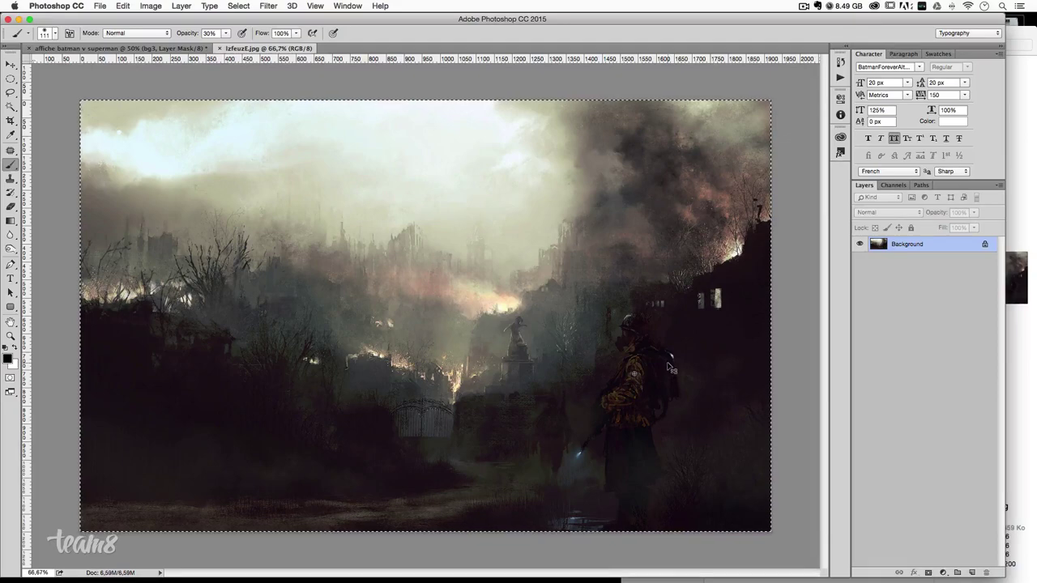
- Paste the lzfeuzE image into the poster as a masked layer named bg4, moved up top
key("super+w")
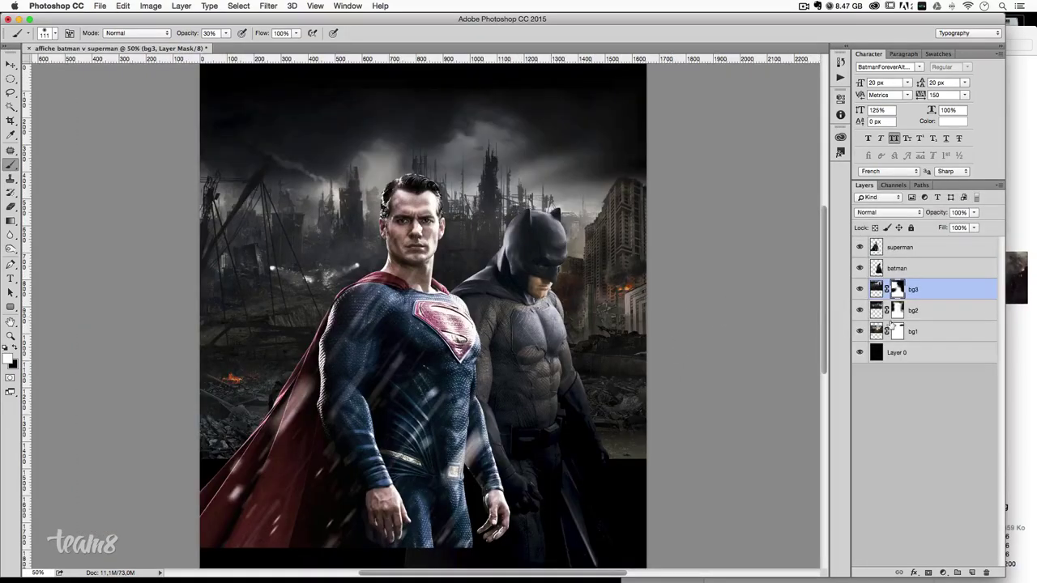
key("super+v")
scroll(77, 74, "up", 3)
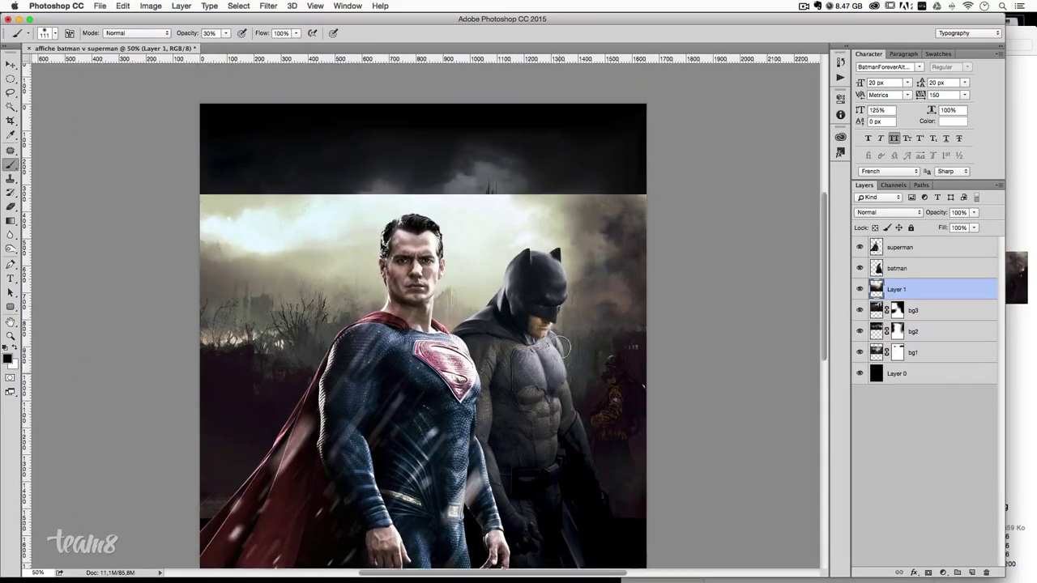
left_click(12, 66)
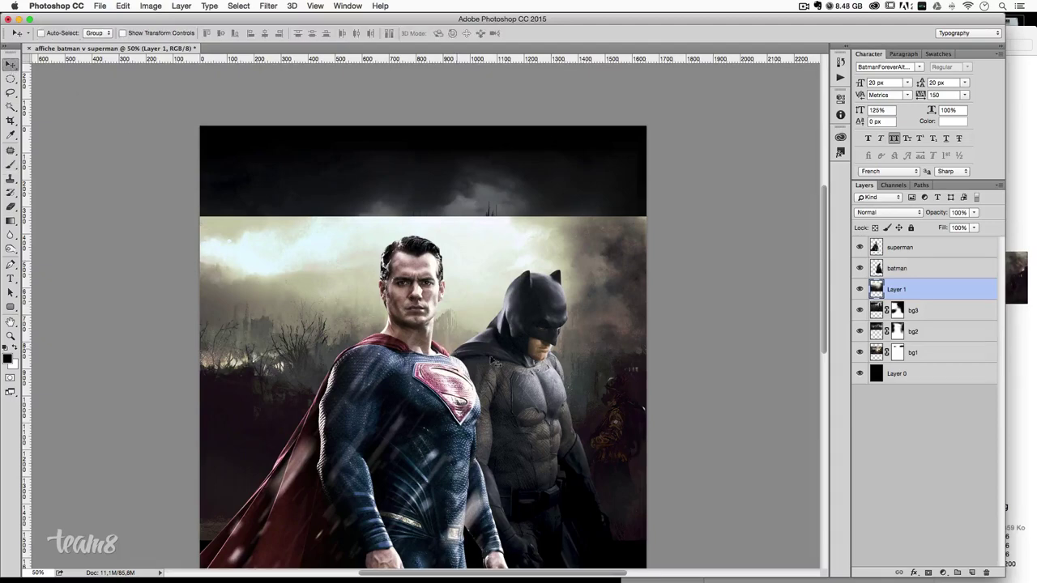
left_click_drag(492, 359, 507, 276)
key("ctrl+plus")
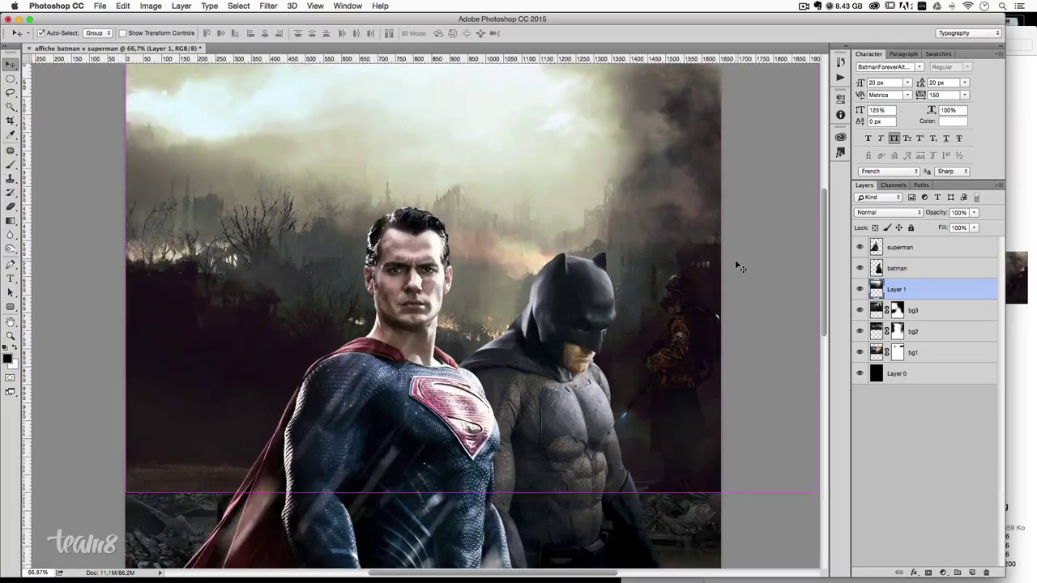
left_click(928, 572)
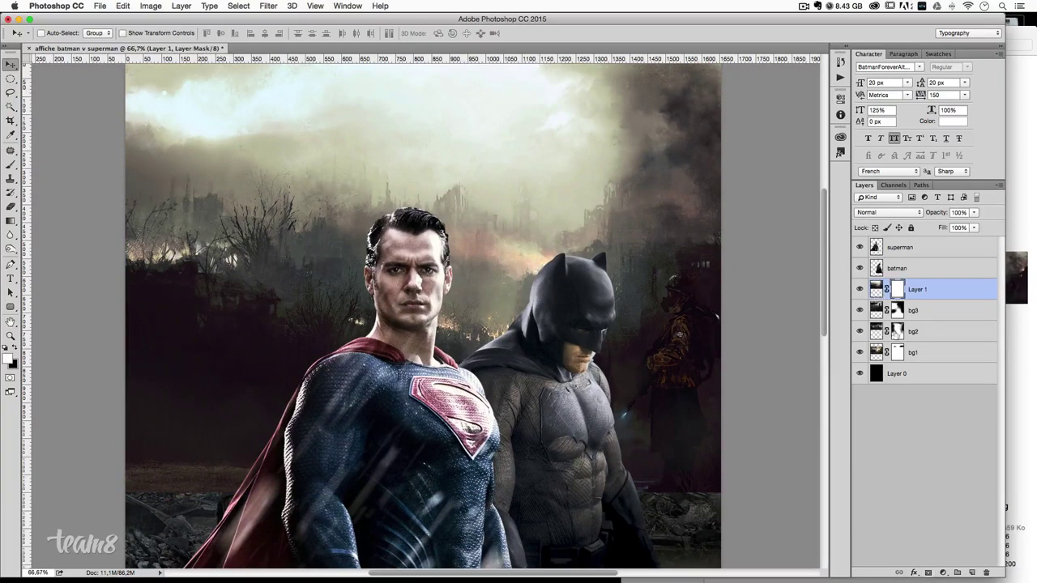
double_click(916, 289)
type("bg4")
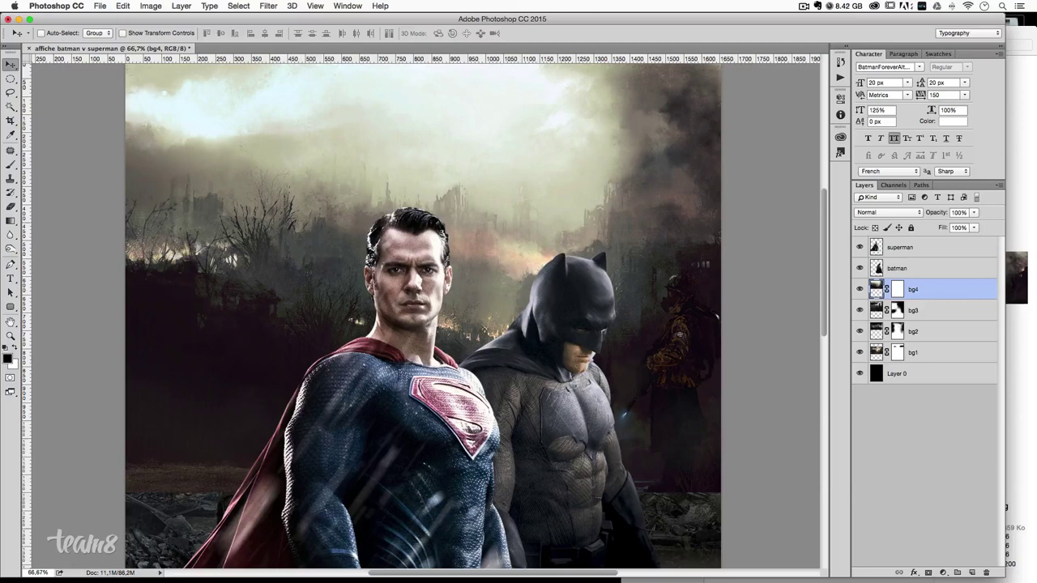
- Paint out the soldier right of Batman on bg4 with a ~398 px brush
left_click(11, 165)
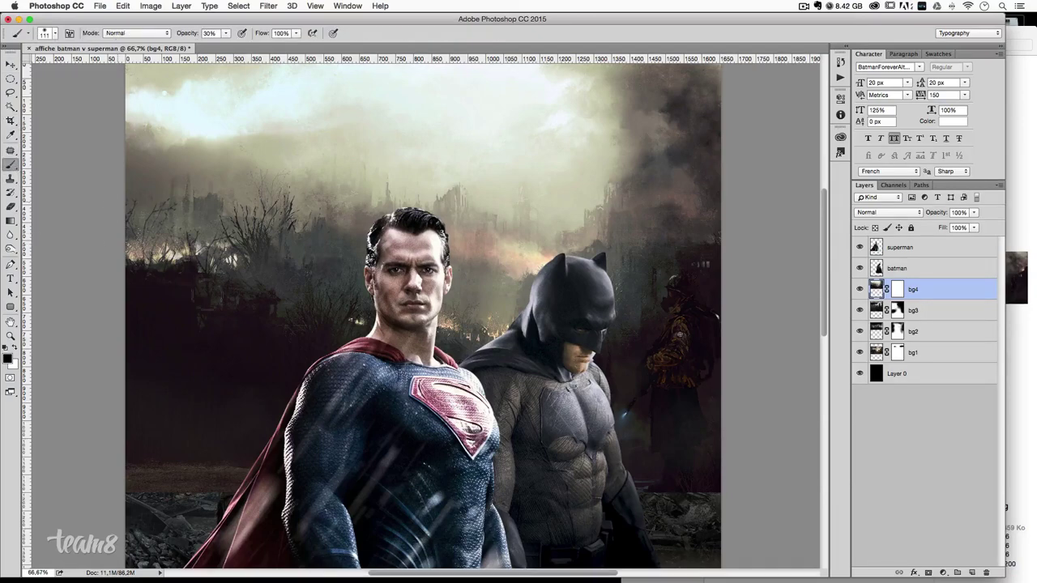
left_click_drag(324, 366, 397, 366)
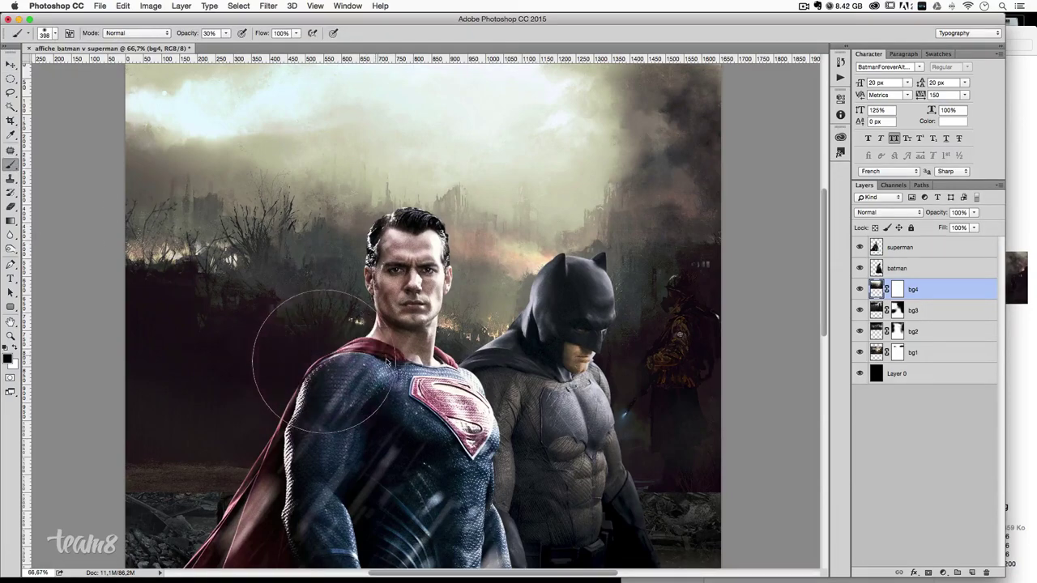
left_click_drag(682, 440, 669, 300)
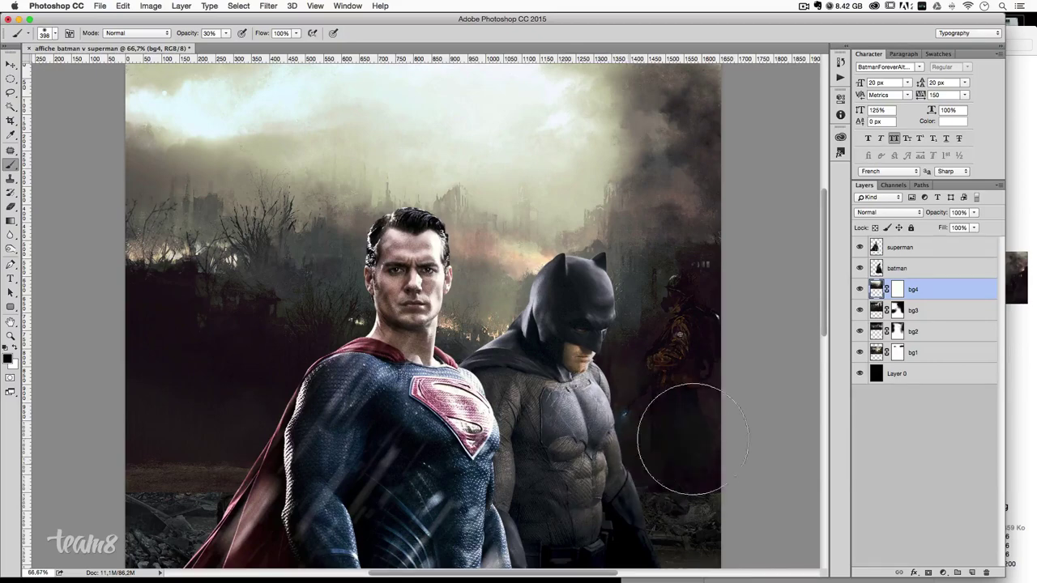
scroll(676, 348, "up", 2)
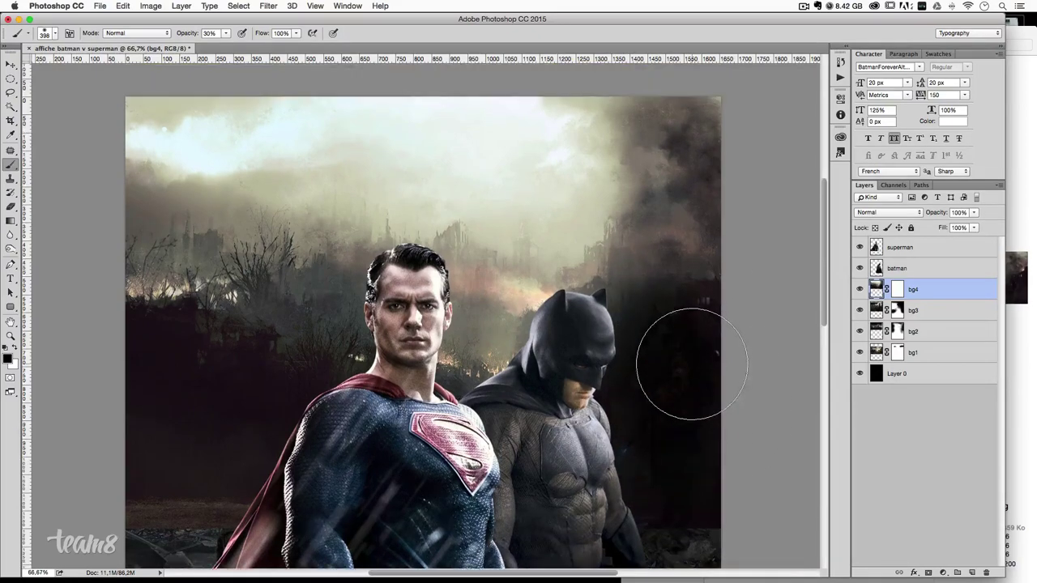
key("ctrl+z")
key("ctrl+z")
key("ctrl+z")
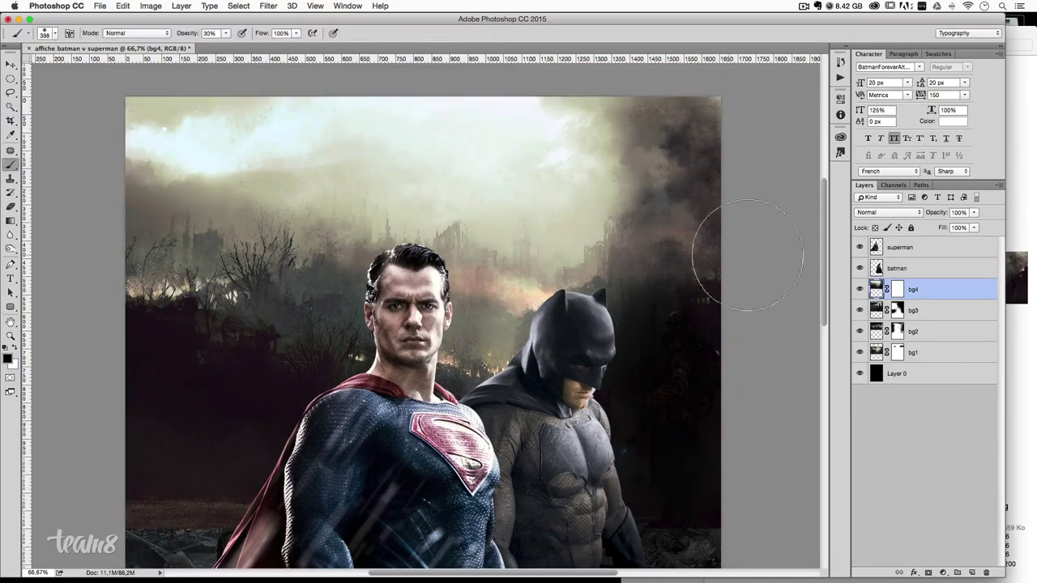
key("ctrl+t")
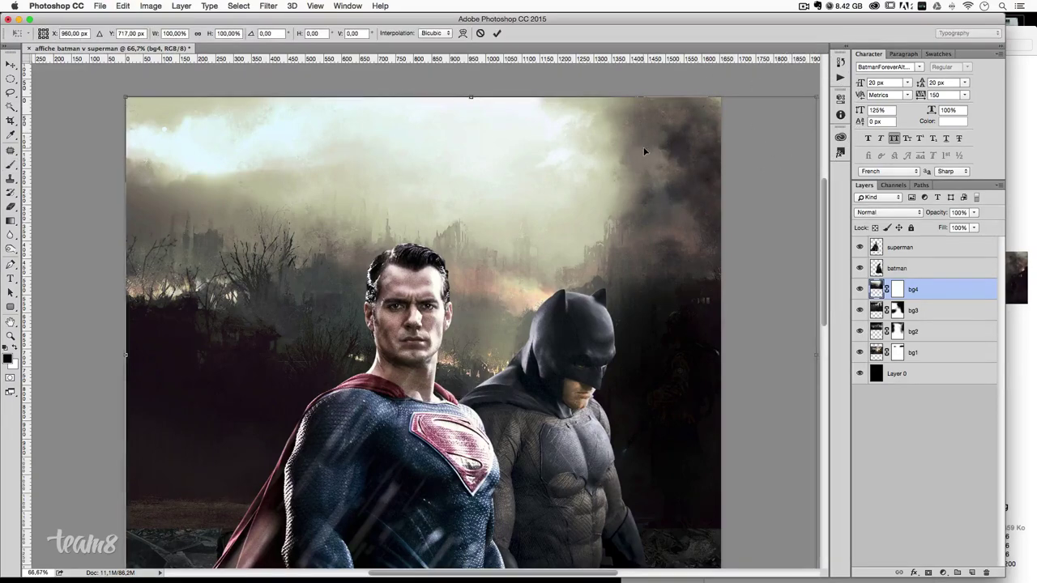
- Scale bg4 down to about 86% and move it up to the poster's top
scroll(644, 152, "right", 2)
left_click_drag(796, 97, 692, 156)
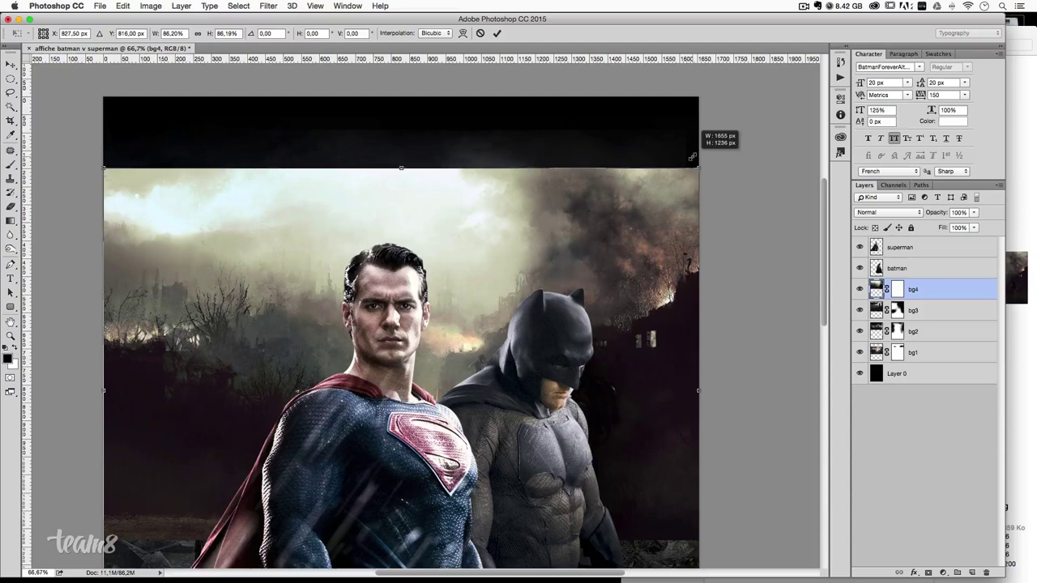
left_click_drag(636, 227, 636, 143)
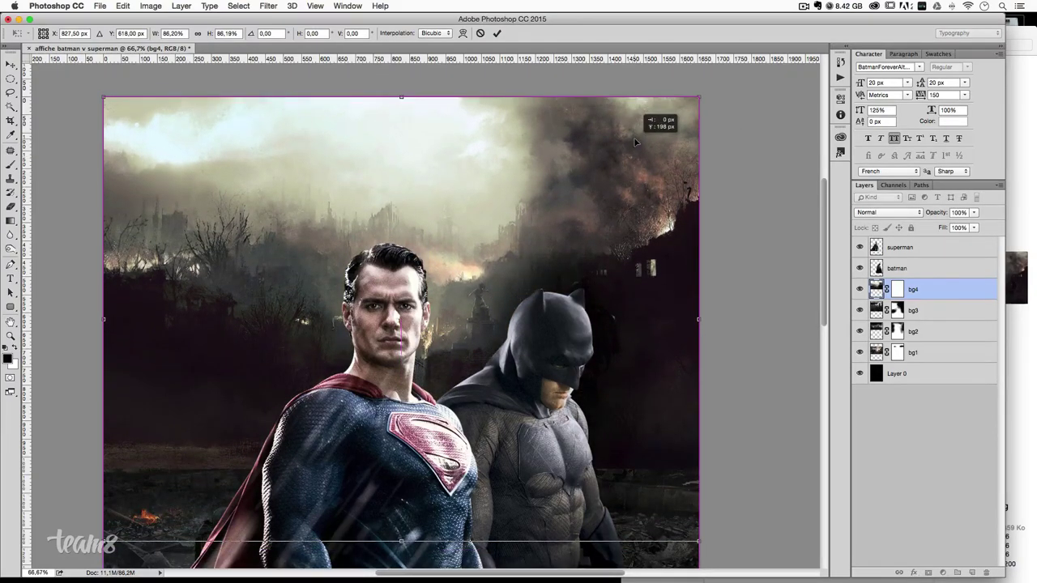
scroll(638, 146, "down", 1)
key("Return")
- Paint black on bg4's layer mask to hide the upper-right smoke and reveal buildings
key("b")
key("x")
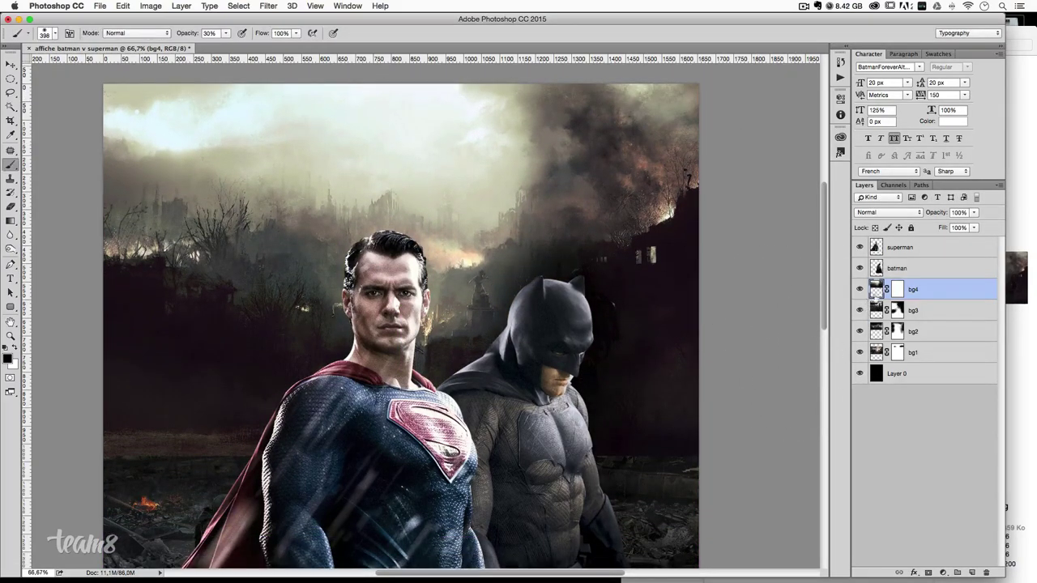
left_click(898, 289)
mouse_move(701, 440)
left_mouse_down()
mouse_move(624, 440)
mouse_move(659, 444)
mouse_move(718, 105)
left_mouse_up()
key("x")
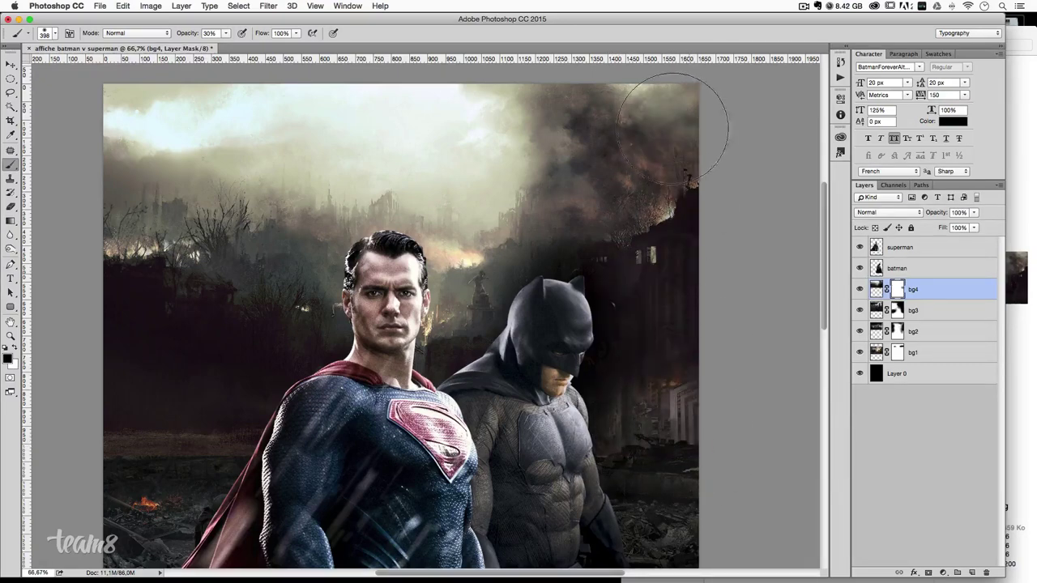
mouse_move(712, 243)
left_mouse_down()
mouse_move(694, 231)
mouse_move(745, 232)
left_mouse_up()
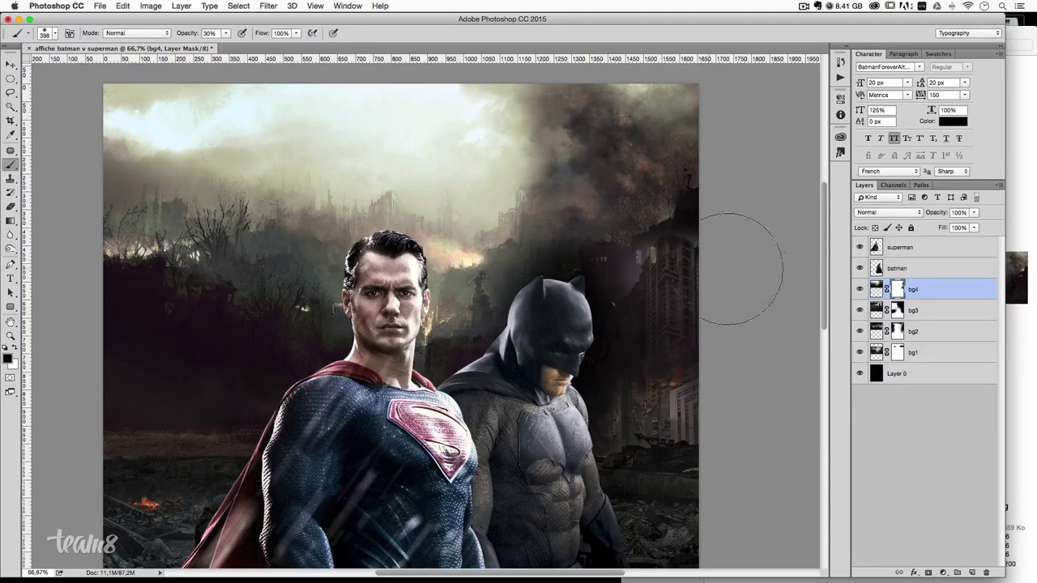
- Slide bg4 down to leave a black top band, flush with the right canvas edge
left_click(11, 65)
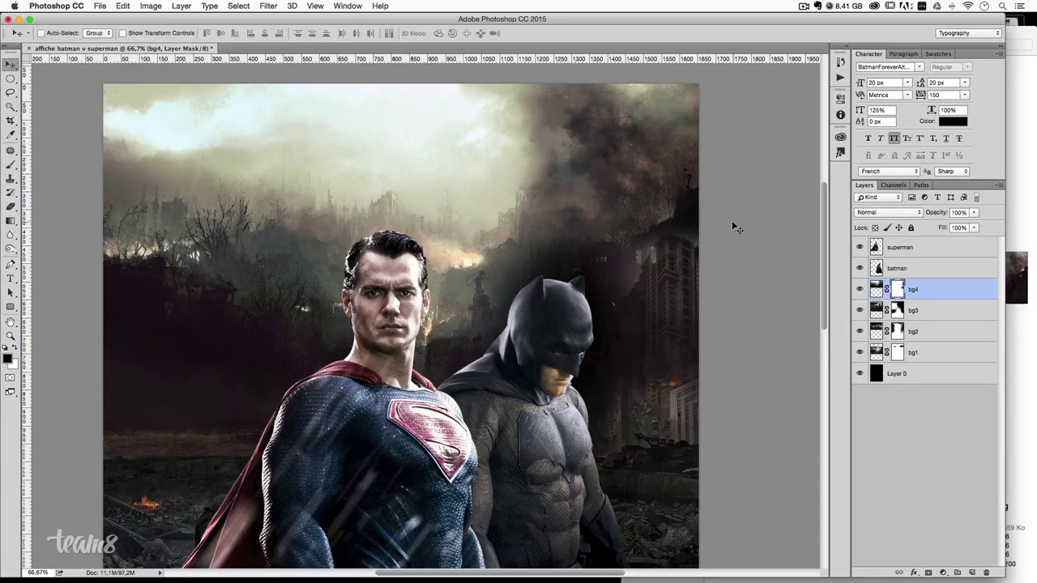
mouse_move(685, 206)
left_mouse_down()
mouse_move(681, 224)
mouse_move(706, 224)
left_mouse_up()
scroll(706, 236, "up", 1)
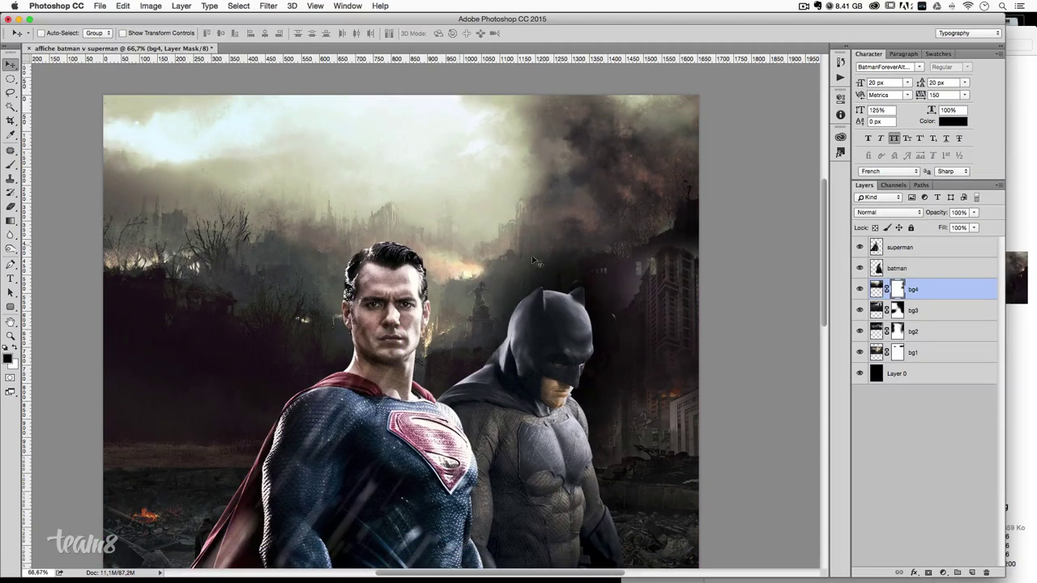
left_click_drag(648, 208, 643, 246)
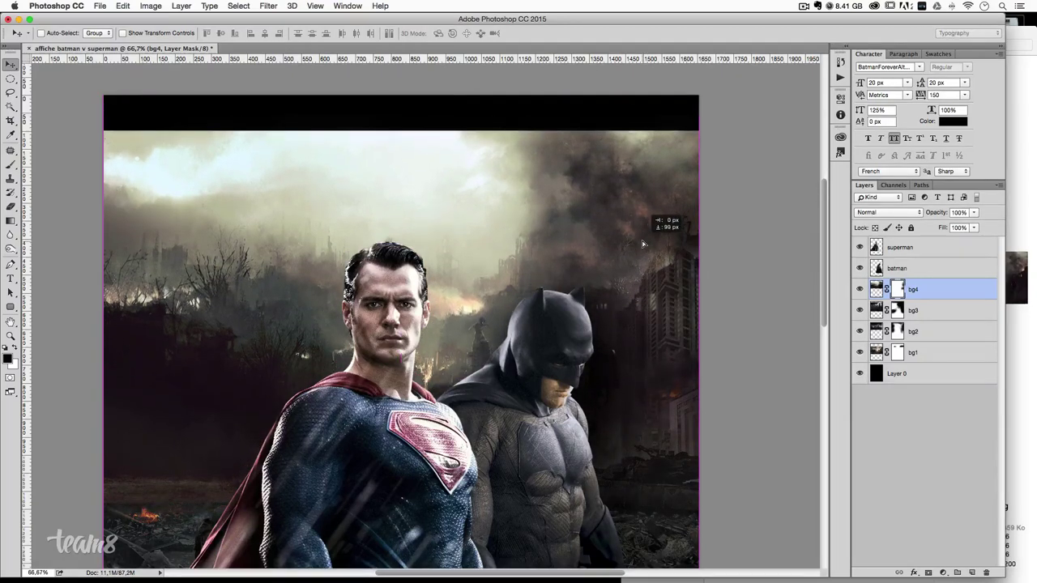
left_click_drag(644, 246, 644, 241)
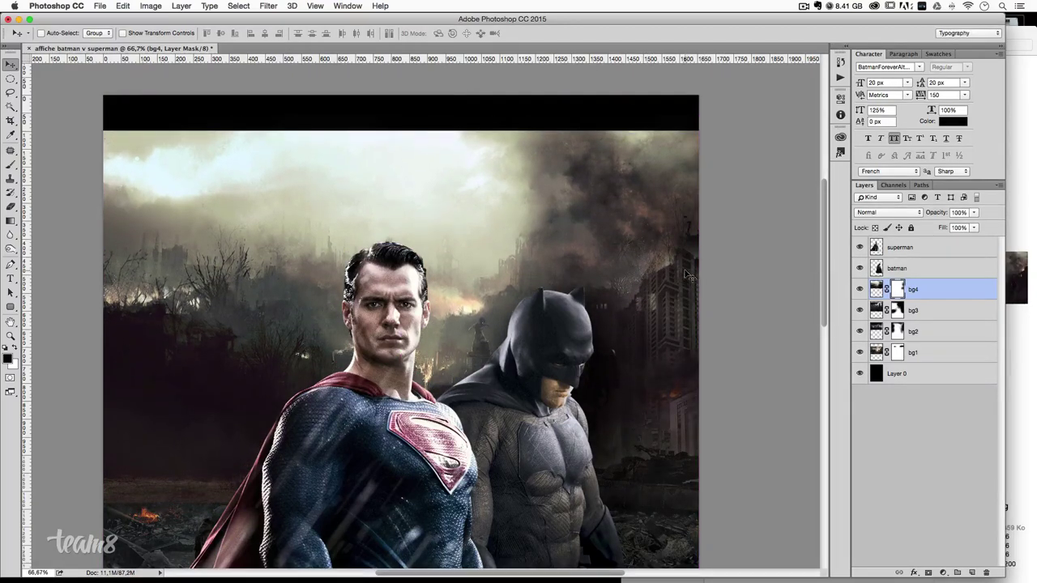
left_click_drag(684, 273, 679, 285)
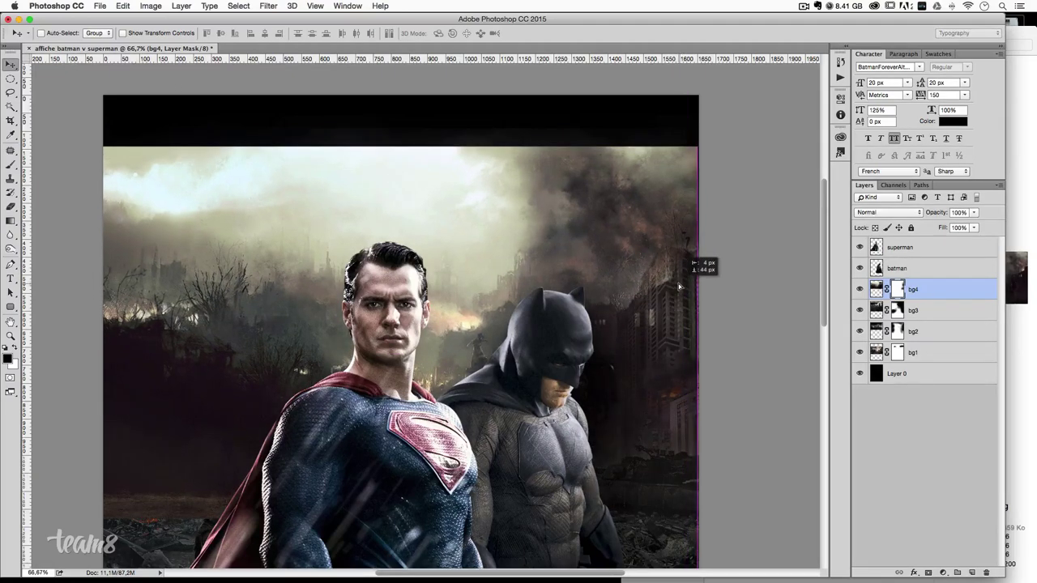
left_click_drag(679, 285, 681, 285)
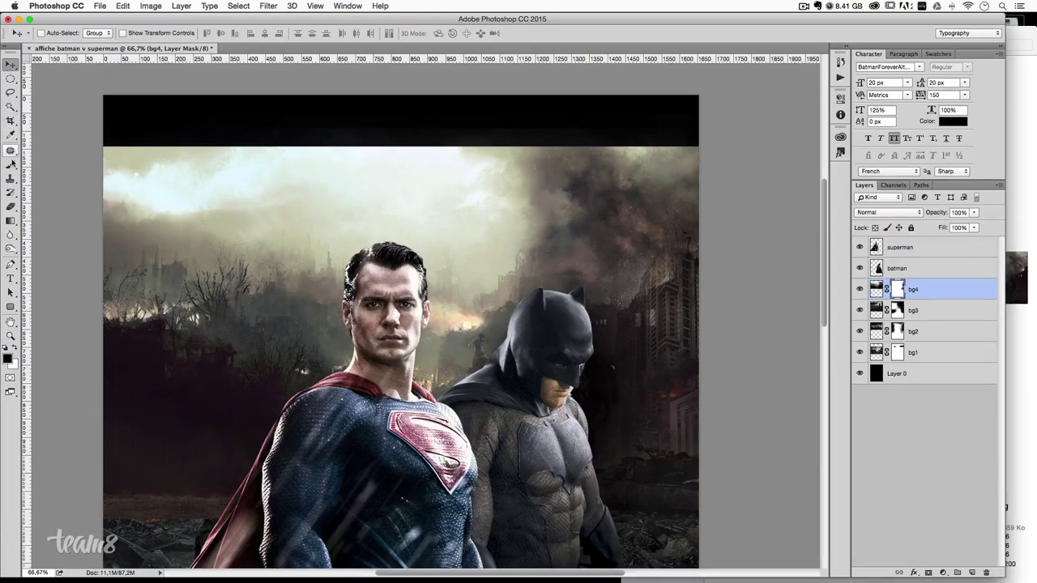
left_click(12, 164)
- Darken the top-left and central sky and the left ruins on bg4's mask
left_click_drag(151, 137, 127, 223)
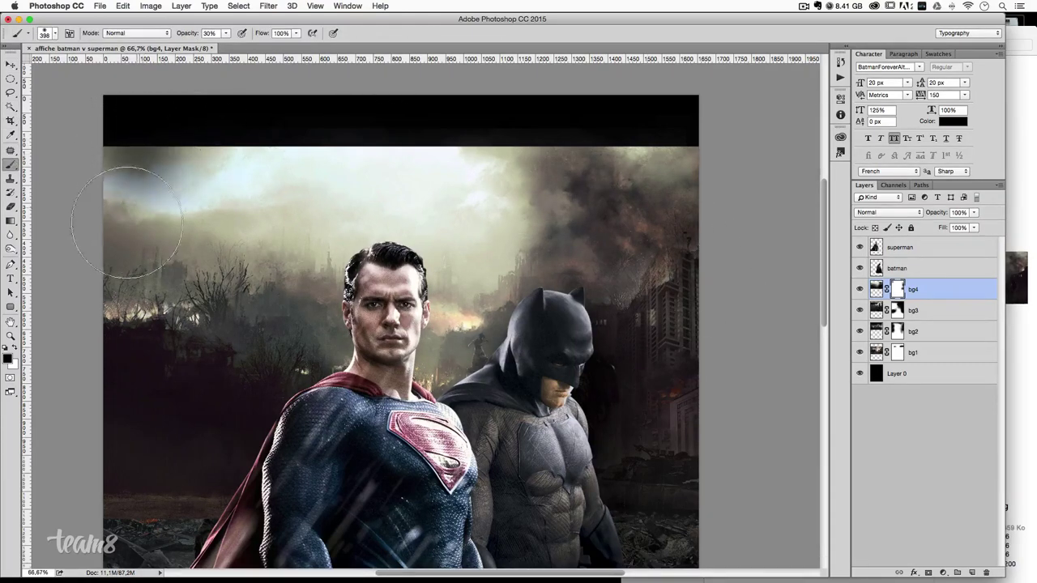
left_click_drag(97, 340, 154, 348)
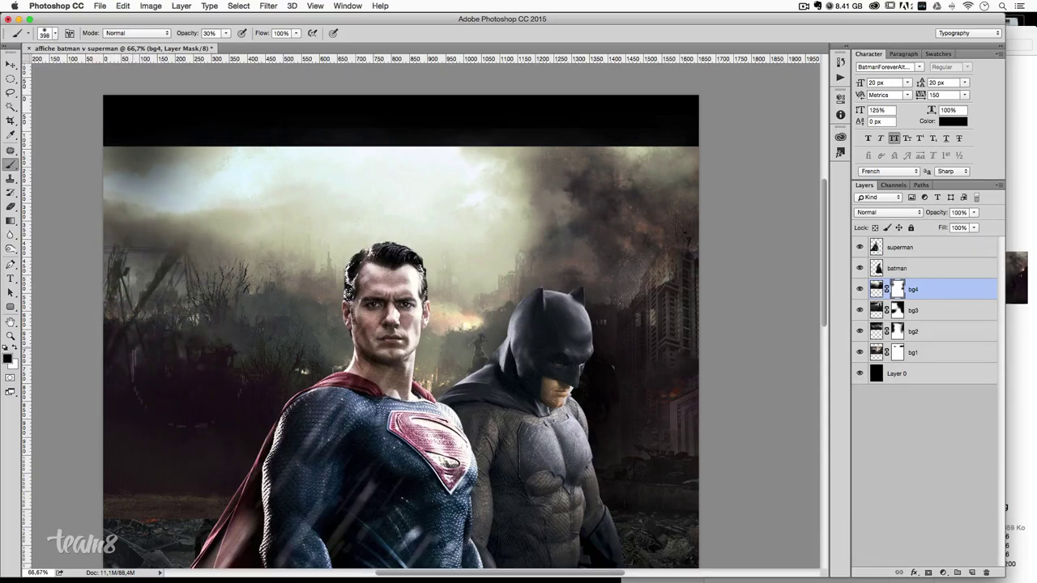
left_click_drag(186, 388, 268, 421)
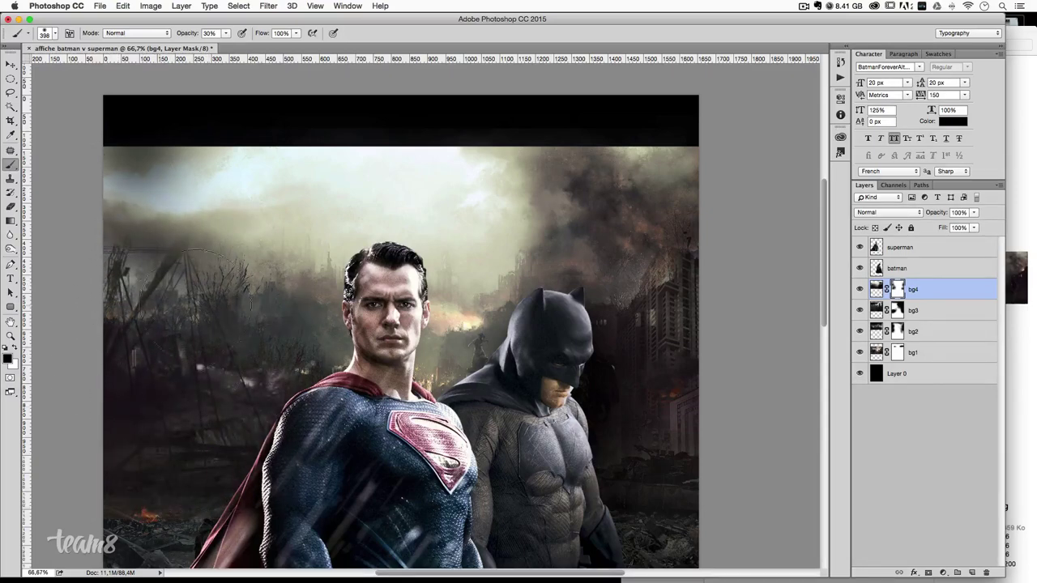
mouse_move(203, 251)
left_mouse_down()
mouse_move(215, 184)
mouse_move(121, 170)
left_mouse_up()
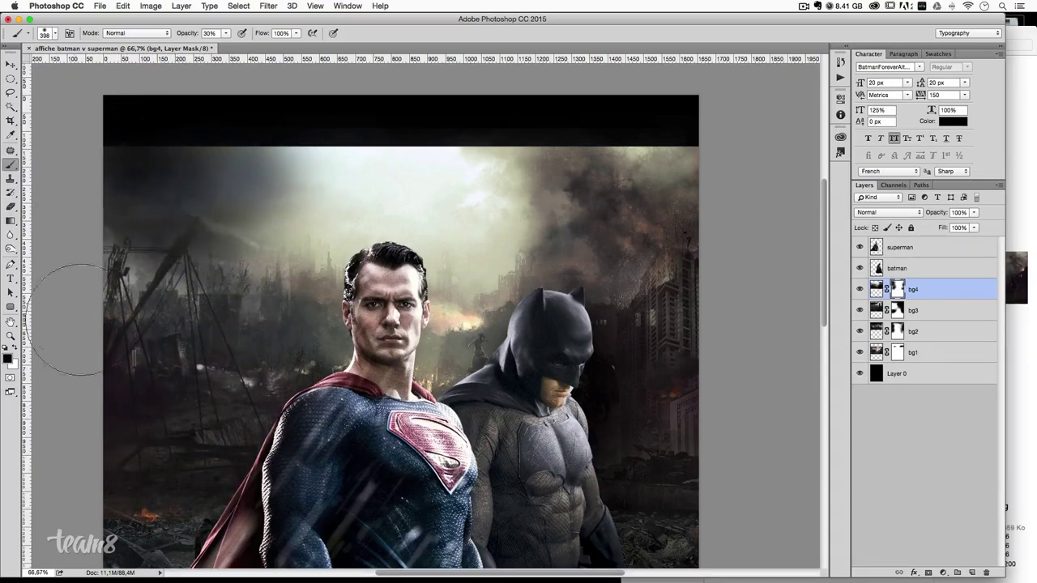
mouse_move(154, 260)
left_mouse_down()
mouse_move(418, 243)
mouse_move(308, 194)
mouse_move(380, 154)
mouse_move(187, 105)
mouse_move(129, 117)
mouse_move(300, 115)
mouse_move(347, 105)
mouse_move(470, 170)
mouse_move(446, 116)
mouse_move(497, 116)
mouse_move(182, 118)
mouse_move(548, 92)
mouse_move(428, 92)
mouse_move(668, 121)
mouse_move(590, 103)
mouse_move(637, 93)
mouse_move(667, 111)
mouse_move(646, 101)
mouse_move(497, 105)
mouse_move(701, 123)
mouse_move(718, 74)
mouse_move(613, 93)
mouse_move(717, 121)
mouse_move(578, 105)
left_mouse_up()
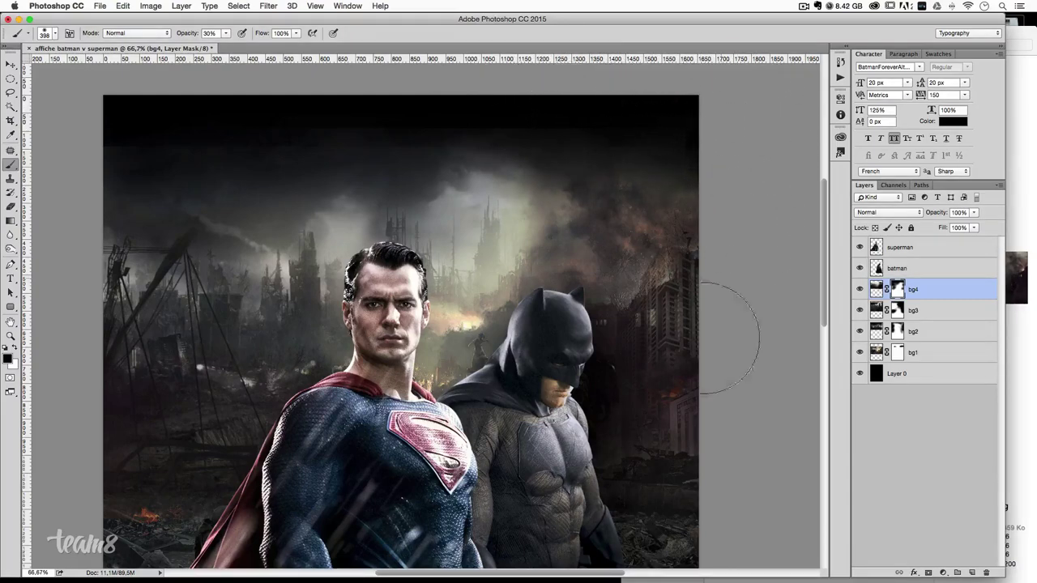
- With a ~145 px brush, reveal the buildings right of Batman and darken between the heroes
right_click(726, 348)
key("Escape")
mouse_move(643, 300)
left_mouse_down()
mouse_move(652, 311)
mouse_move(684, 267)
left_mouse_up()
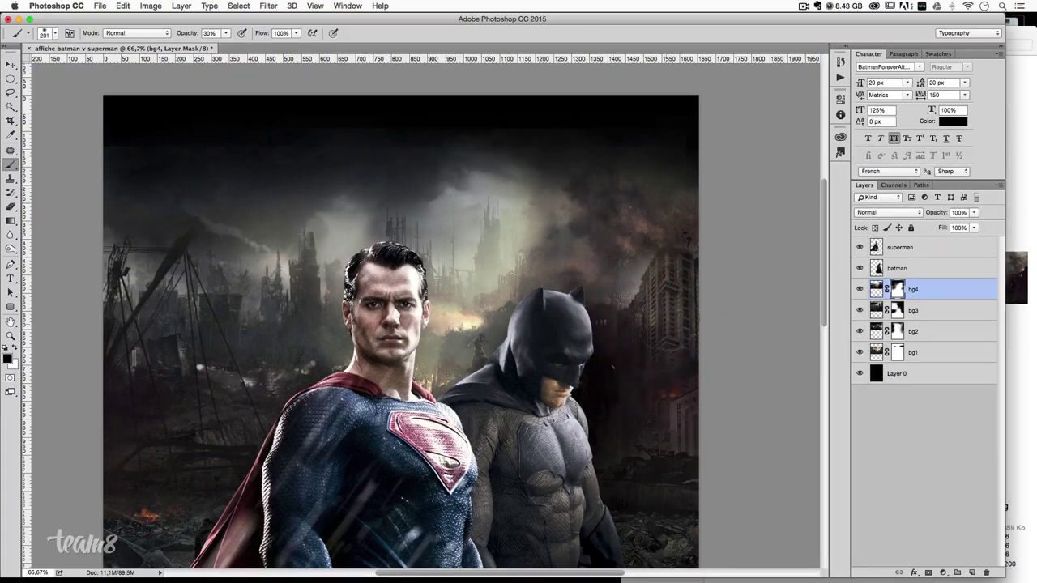
left_click_drag(669, 312, 655, 312)
mouse_move(692, 276)
left_mouse_down()
mouse_move(685, 342)
mouse_move(701, 290)
left_mouse_up()
mouse_move(614, 324)
left_mouse_down()
mouse_move(617, 304)
mouse_move(573, 414)
mouse_move(641, 397)
mouse_move(659, 429)
left_mouse_up()
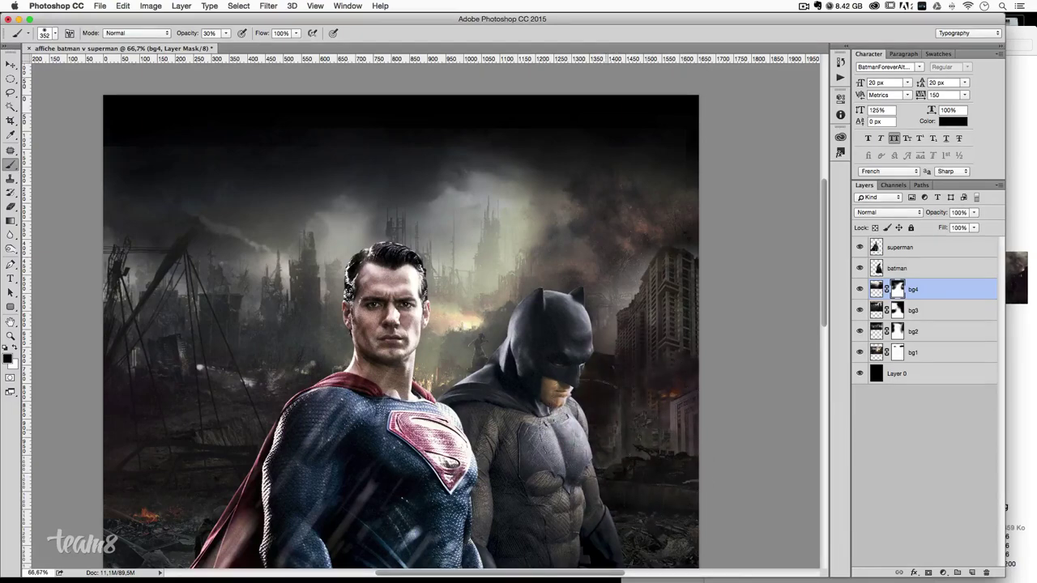
mouse_move(624, 381)
left_mouse_down()
mouse_move(643, 440)
mouse_move(624, 497)
mouse_move(632, 484)
mouse_move(613, 451)
mouse_move(578, 428)
mouse_move(620, 382)
mouse_move(630, 468)
left_mouse_up()
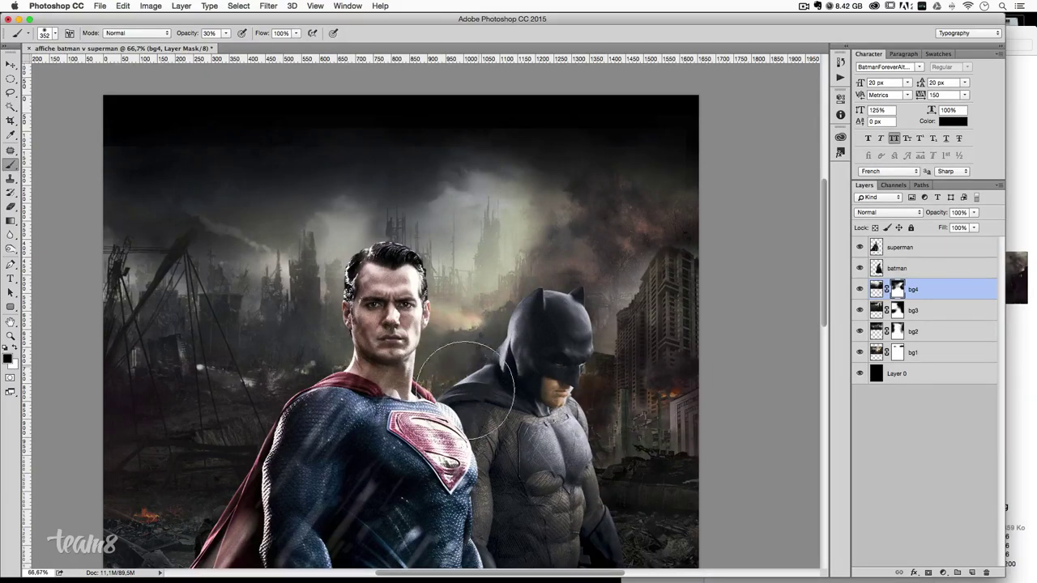
left_click_drag(465, 388, 502, 403)
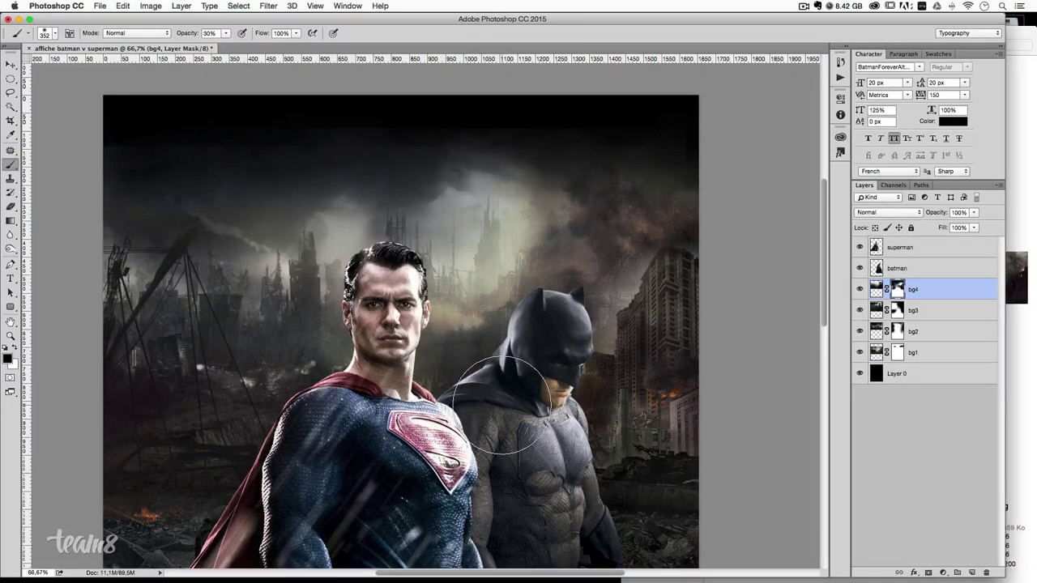
- Lighten the gap by Superman's shoulder, then darken the fog around Superman's head
key("x")
left_click_drag(534, 360, 457, 366)
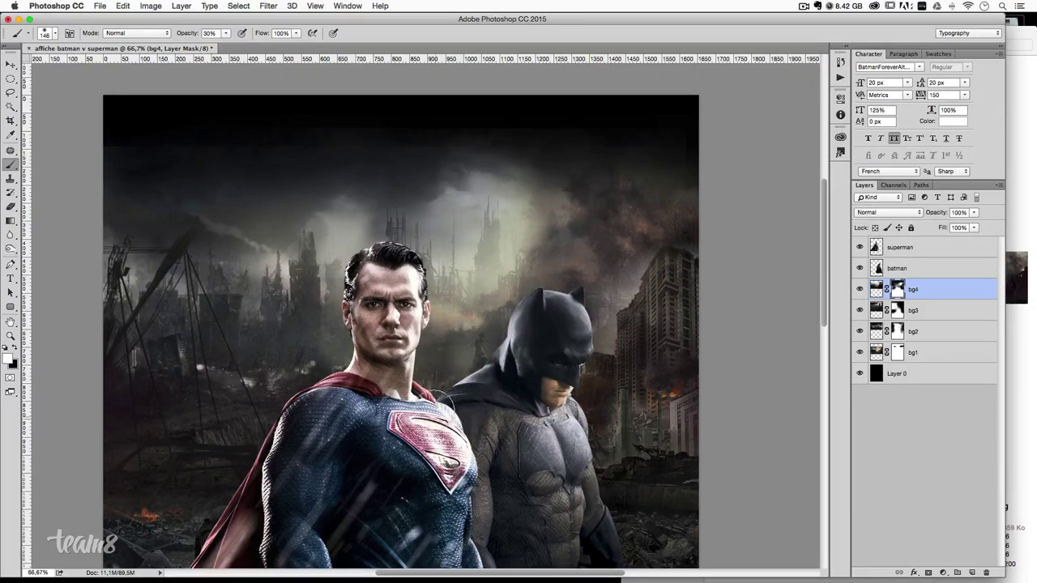
left_click_drag(450, 405, 420, 378)
key("x")
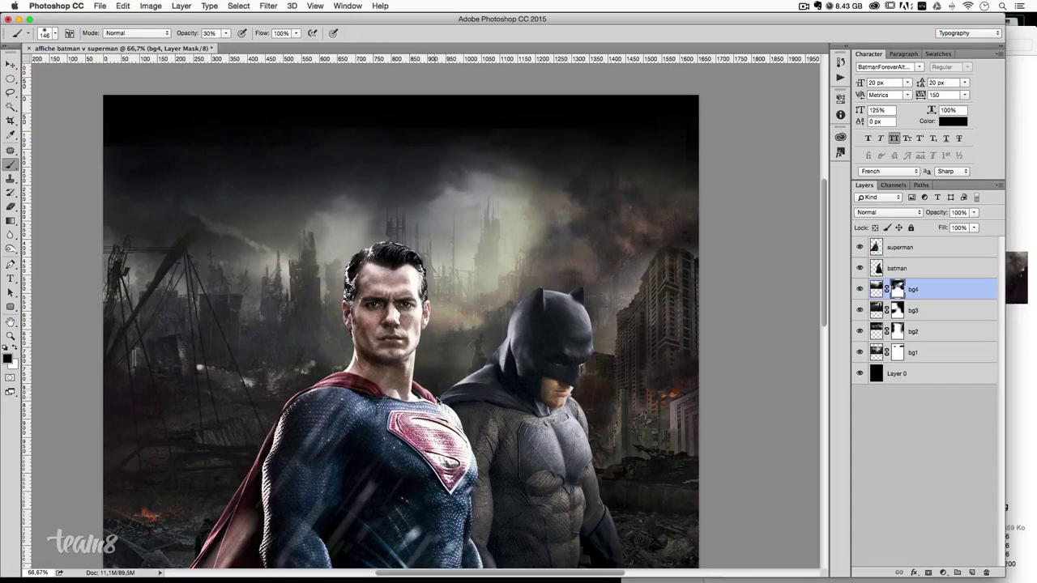
mouse_move(421, 347)
left_mouse_down()
mouse_move(453, 357)
mouse_move(483, 307)
mouse_move(477, 315)
left_mouse_up()
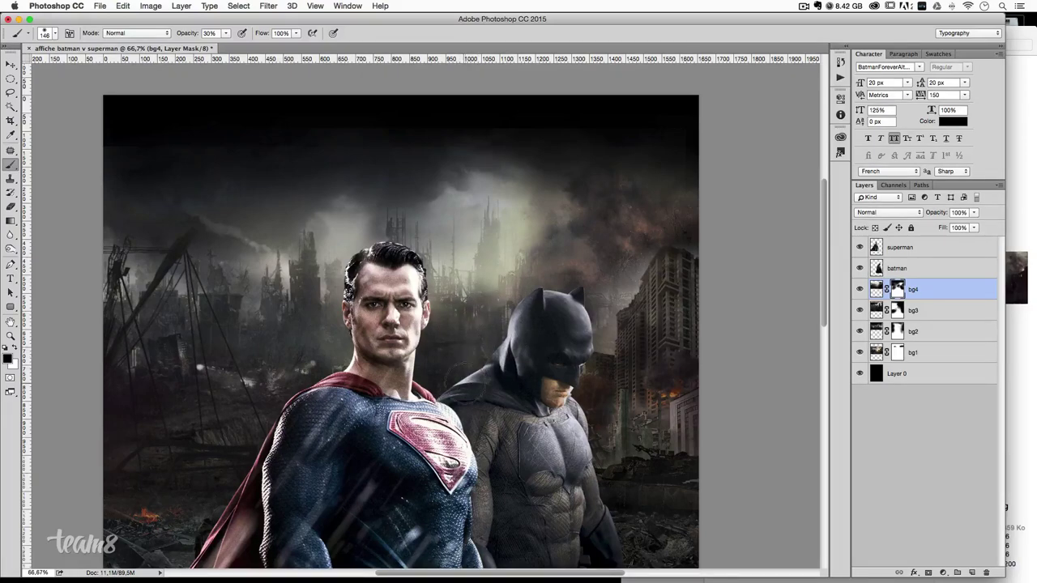
left_click_drag(485, 376, 454, 376)
left_click_drag(456, 302, 502, 302)
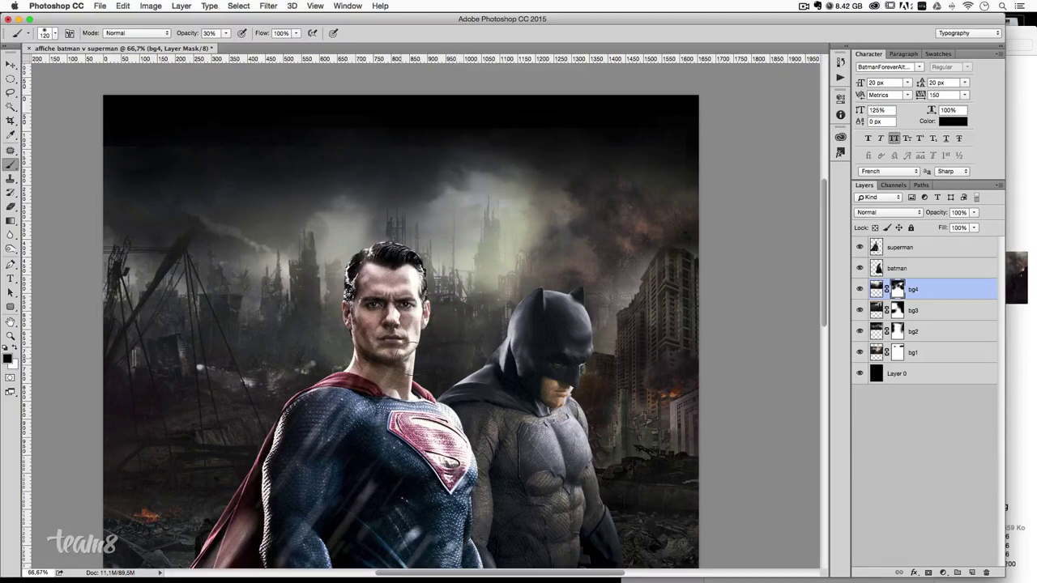
mouse_move(450, 268)
left_mouse_down()
mouse_move(491, 243)
mouse_move(494, 267)
mouse_move(522, 262)
mouse_move(611, 281)
left_mouse_up()
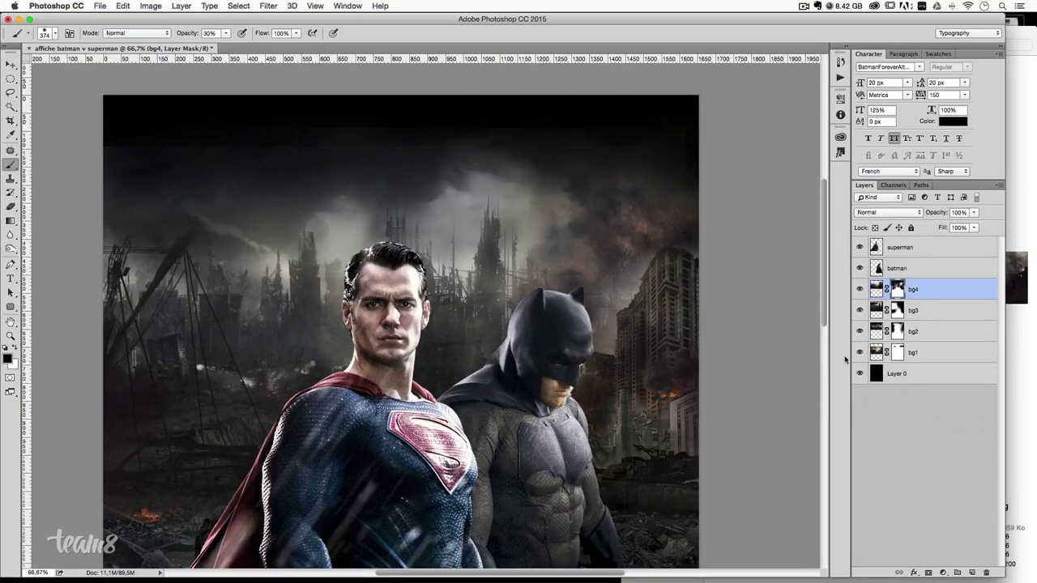
- Zoom to 100% and toggle bg3, bg2 and bg1 visibility to compare the sky
key("super+1")
left_click_drag(477, 292, 392, 298)
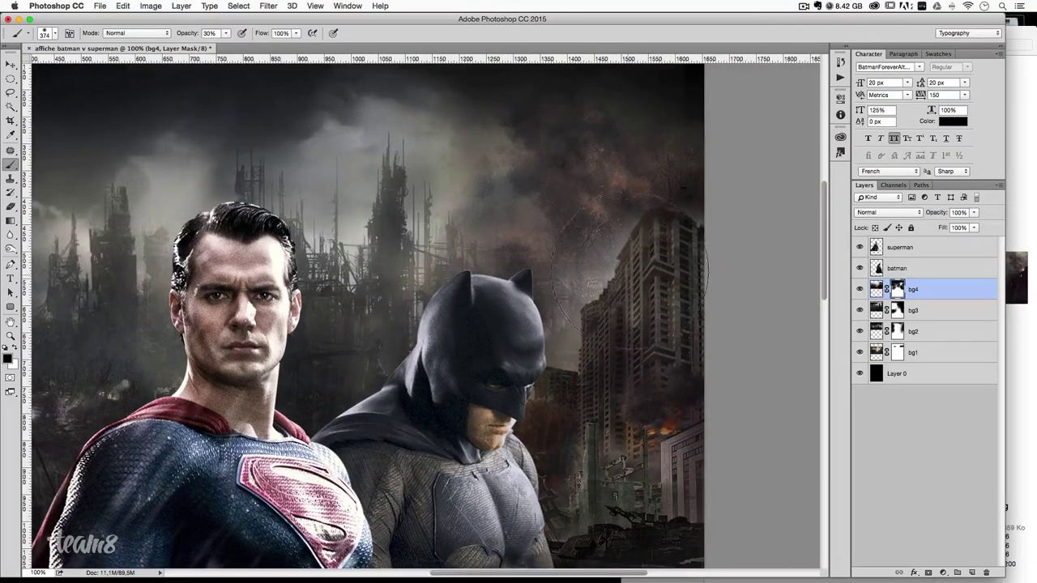
left_click(859, 310)
left_click(860, 331)
left_click(860, 352)
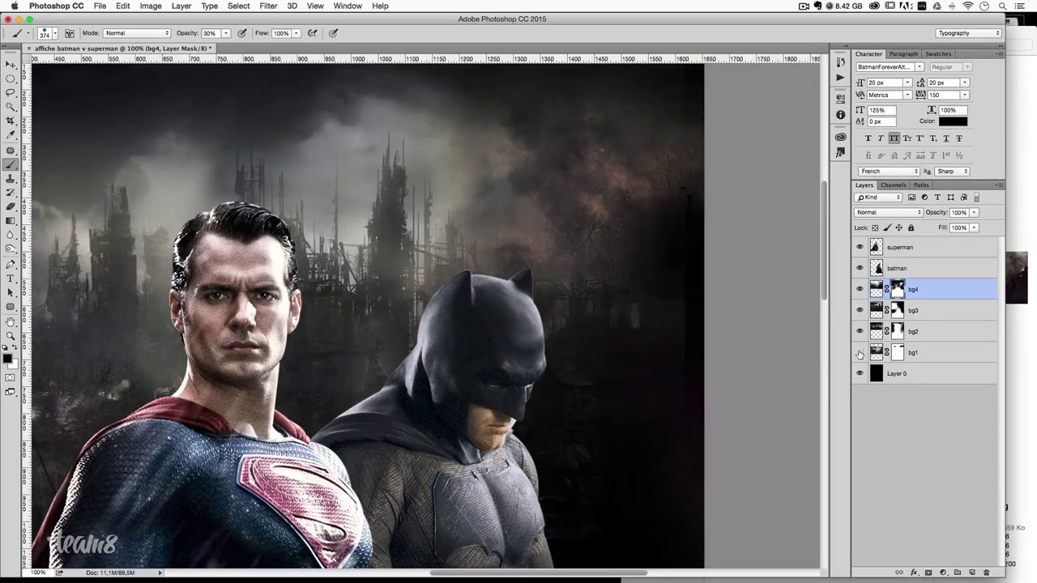
- Select bg1's layer mask and zoom to 200% on the tall ruined building
left_click(898, 352)
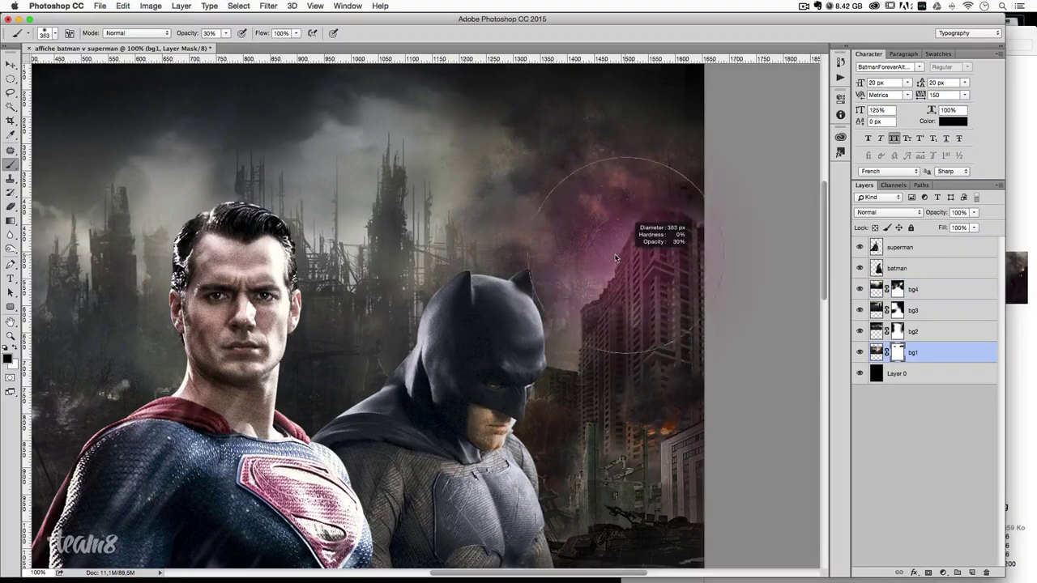
left_click_drag(628, 253, 565, 256)
key("super+plus")
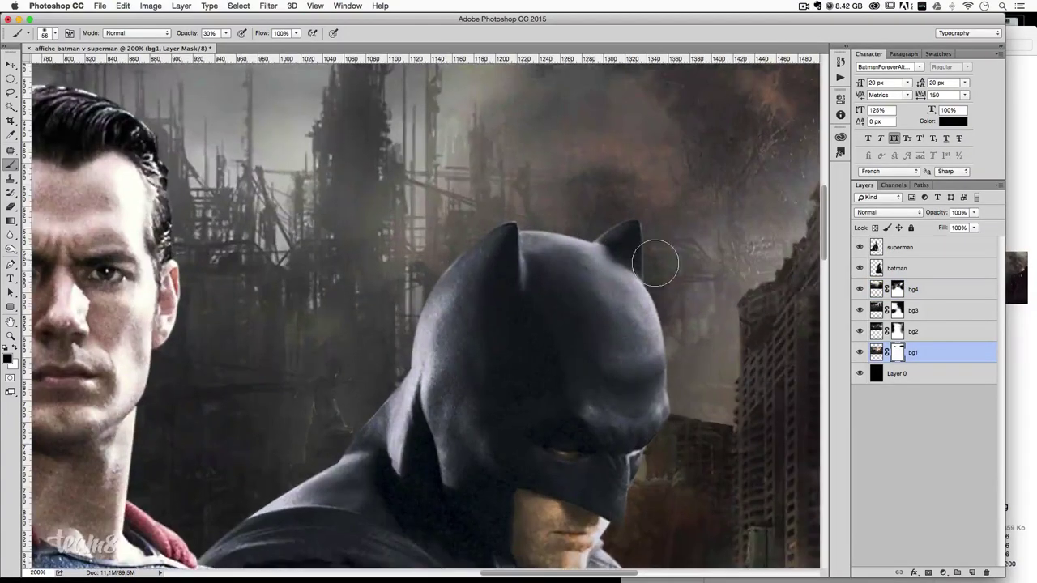
left_click_drag(659, 259, 413, 263)
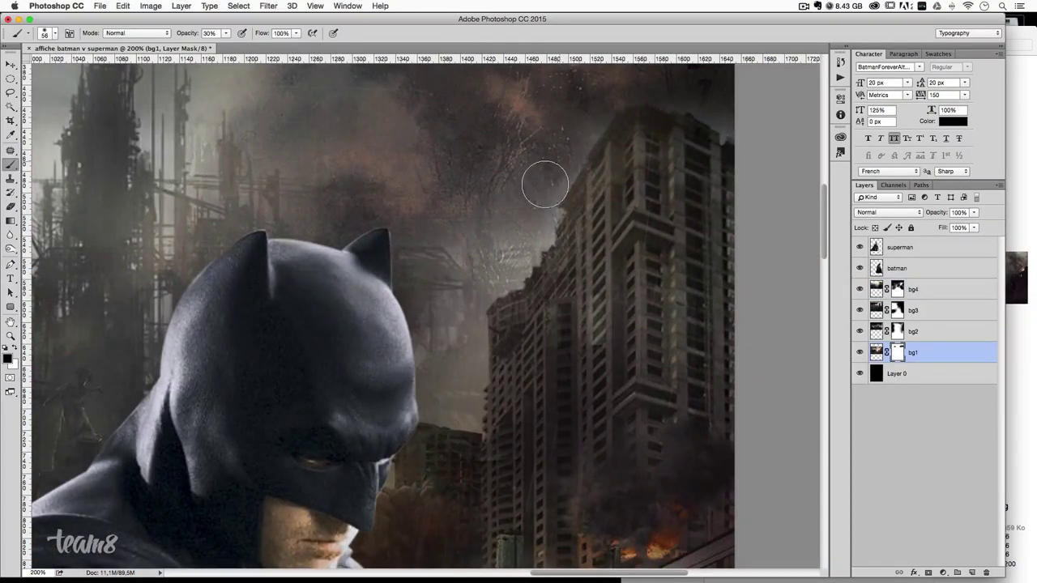
- Set a 12 px hard brush at 100% opacity and mark the building's top corner
mouse_move(503, 213)
left_mouse_down()
mouse_move(515, 252)
mouse_move(494, 112)
left_mouse_up()
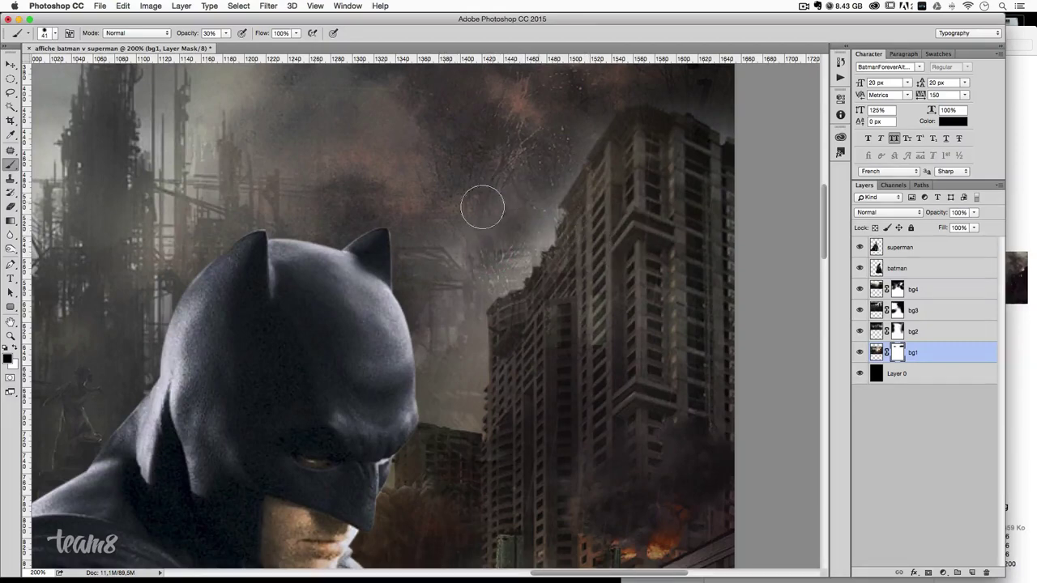
left_click_drag(479, 203, 535, 202)
left_click_drag(515, 278, 529, 267)
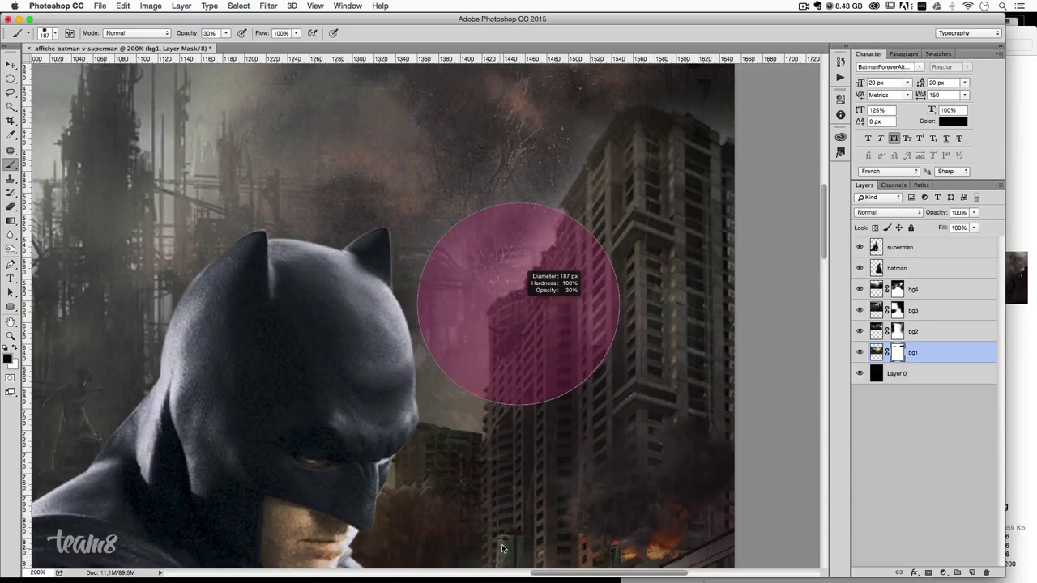
left_click_drag(567, 266, 540, 277)
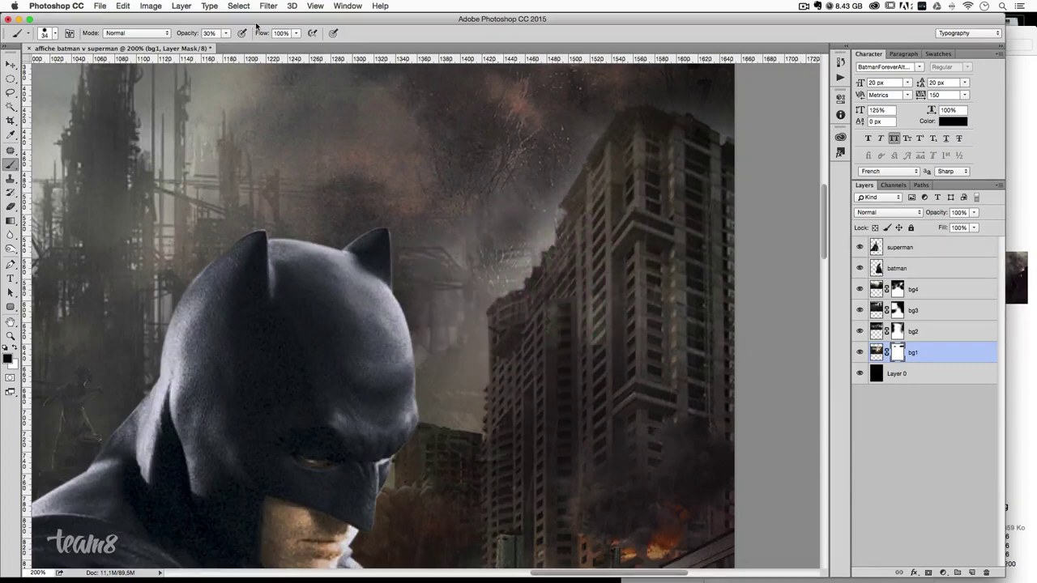
left_click(227, 33)
left_click_drag(486, 226, 471, 225)
left_click(617, 104, "shift")
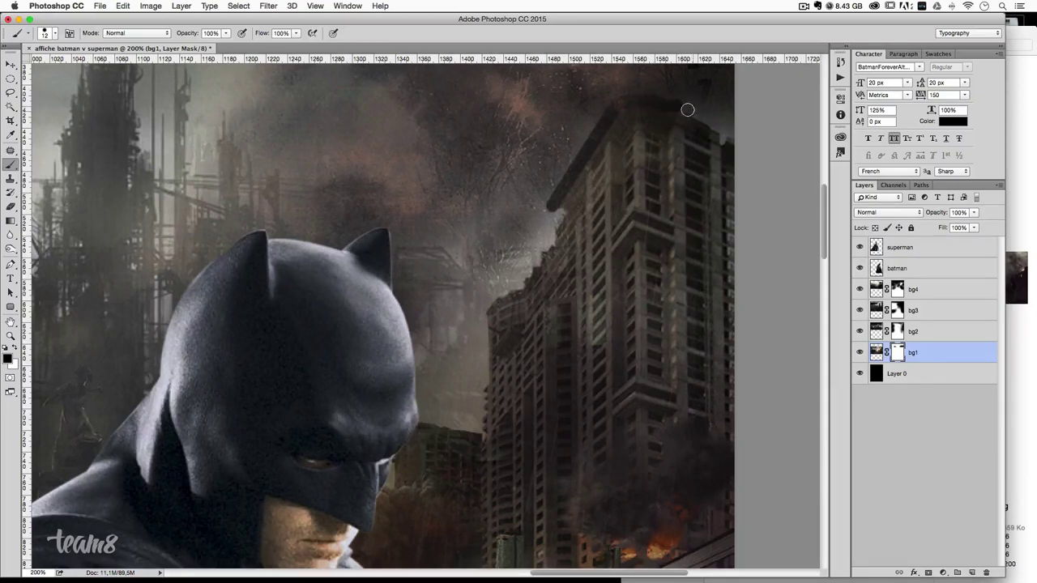
- Trace the tower's stepped left edge with straight strokes, then softly mask sky beside Batman's head
left_click_drag(686, 108, 673, 107)
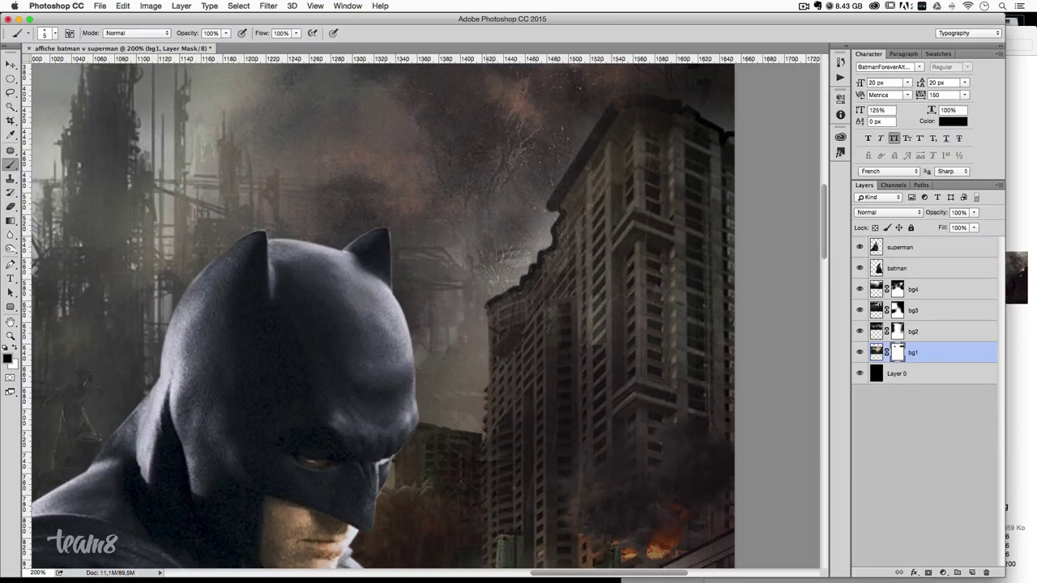
left_click(487, 382, "shift")
left_click(448, 427, "shift")
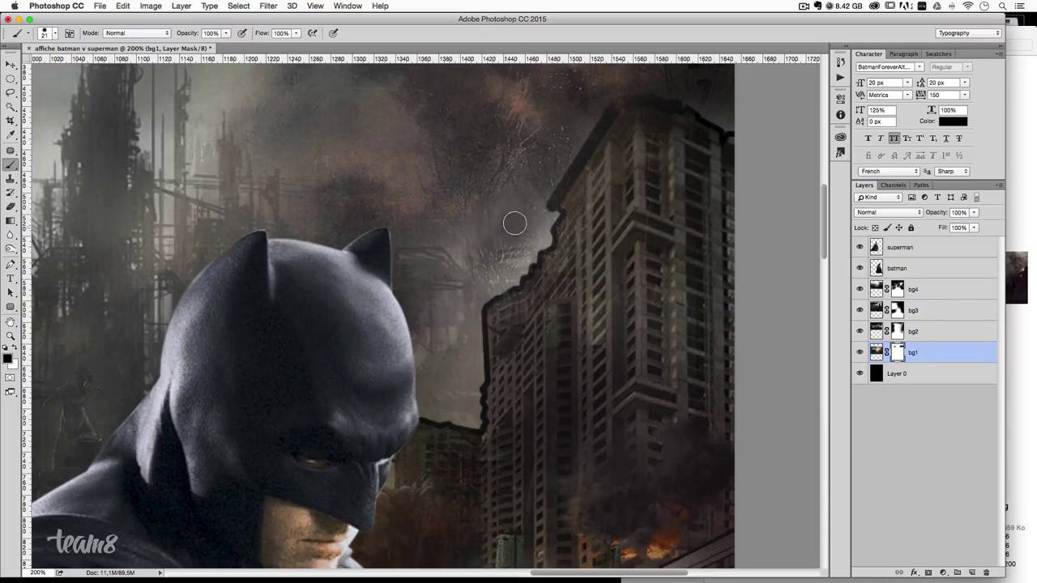
mouse_move(520, 220)
left_mouse_down()
mouse_move(469, 288)
mouse_move(478, 284)
mouse_move(441, 310)
mouse_move(474, 181)
left_mouse_up()
key("ctrl+z")
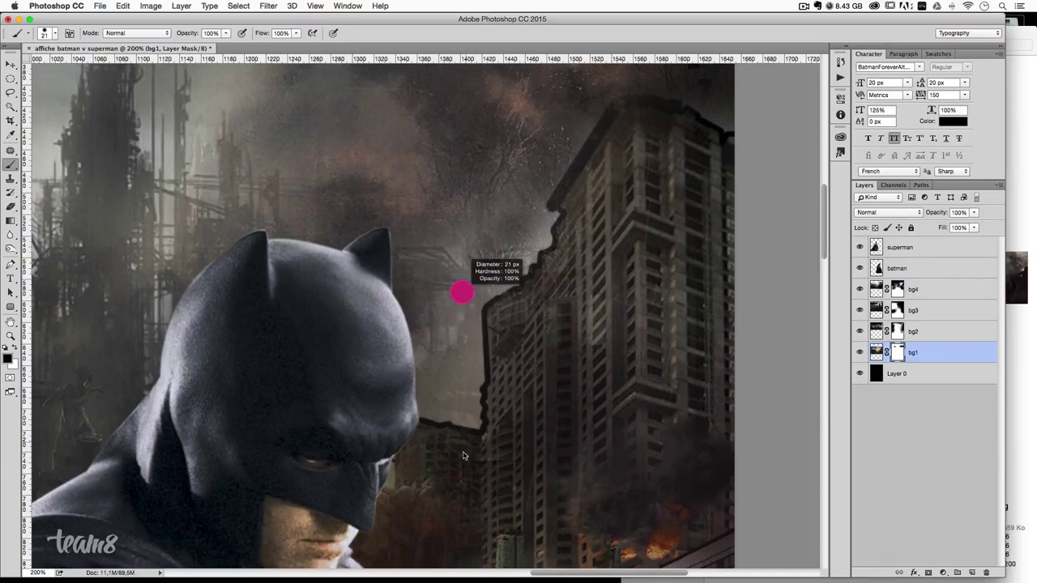
mouse_move(450, 226)
left_mouse_down()
mouse_move(479, 253)
mouse_move(419, 228)
left_mouse_up()
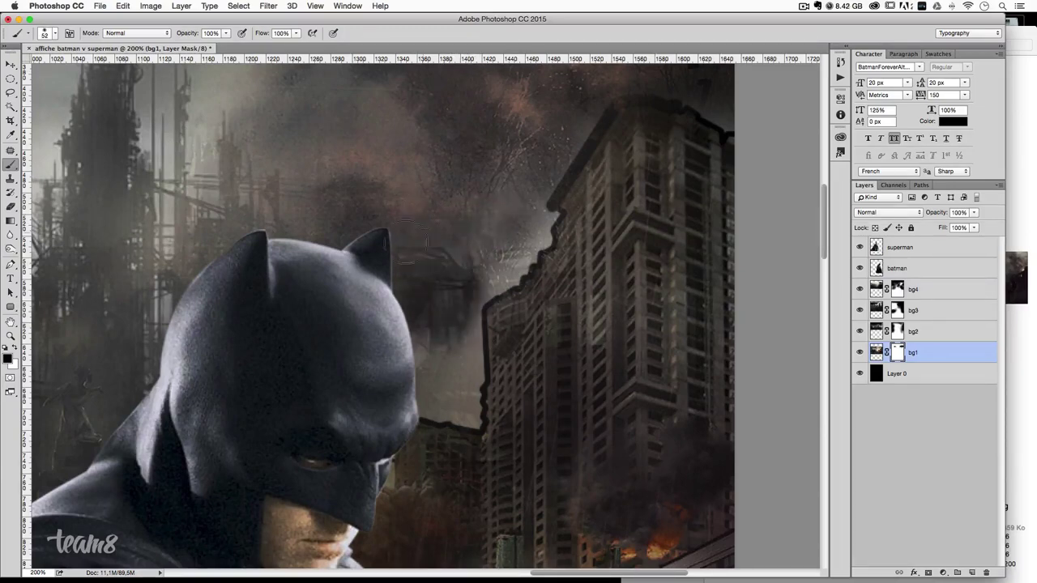
mouse_move(427, 305)
left_mouse_down()
mouse_move(416, 305)
mouse_move(419, 401)
left_mouse_up()
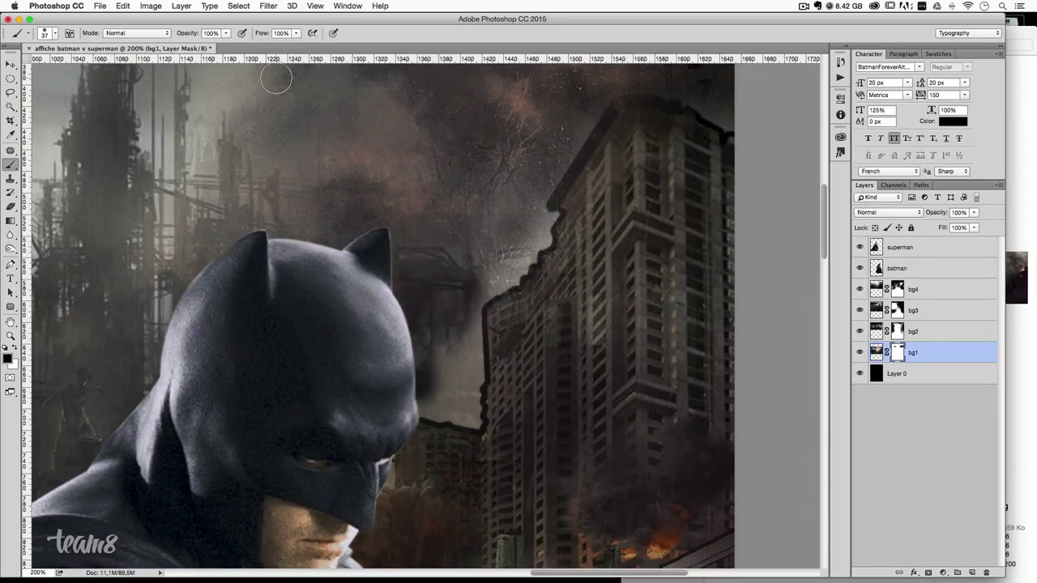
- Darken the sky right of Batman's head with brush opacity at 36%, then 53%
left_click_drag(193, 47, 191, 47)
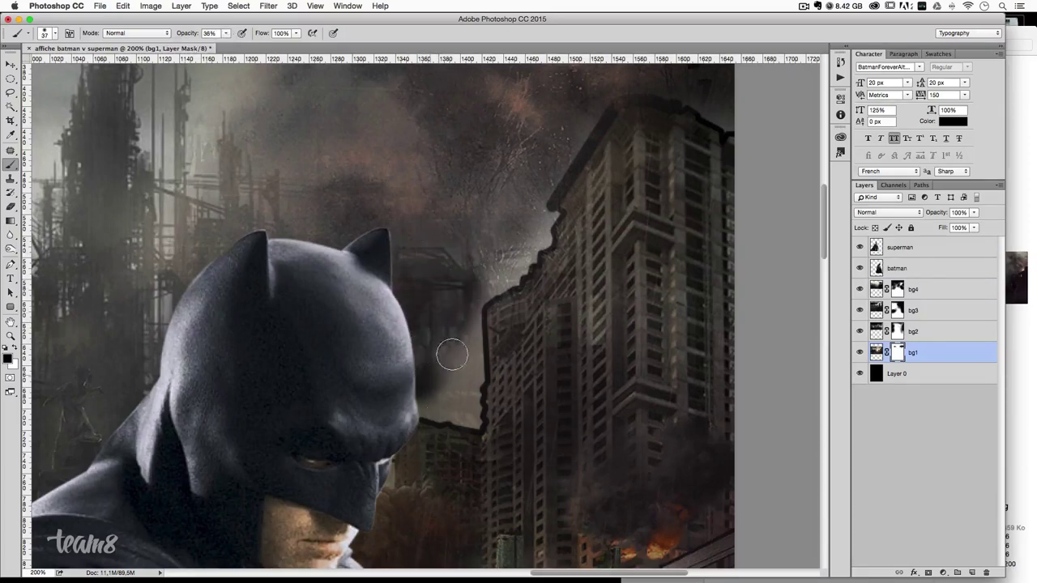
mouse_move(451, 347)
left_mouse_down()
mouse_move(456, 366)
mouse_move(443, 385)
mouse_move(426, 385)
mouse_move(415, 410)
left_mouse_up()
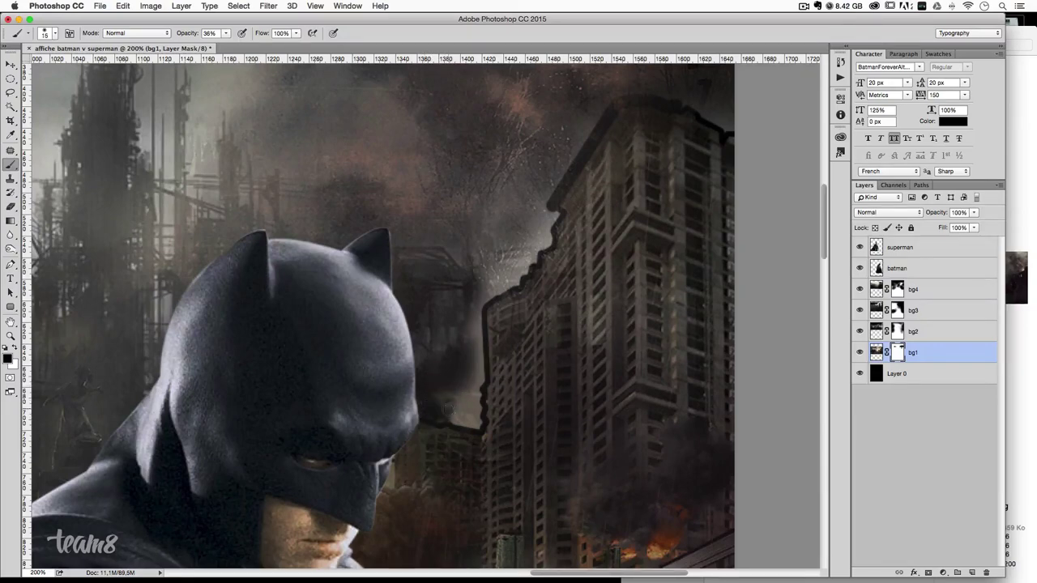
left_click(226, 37)
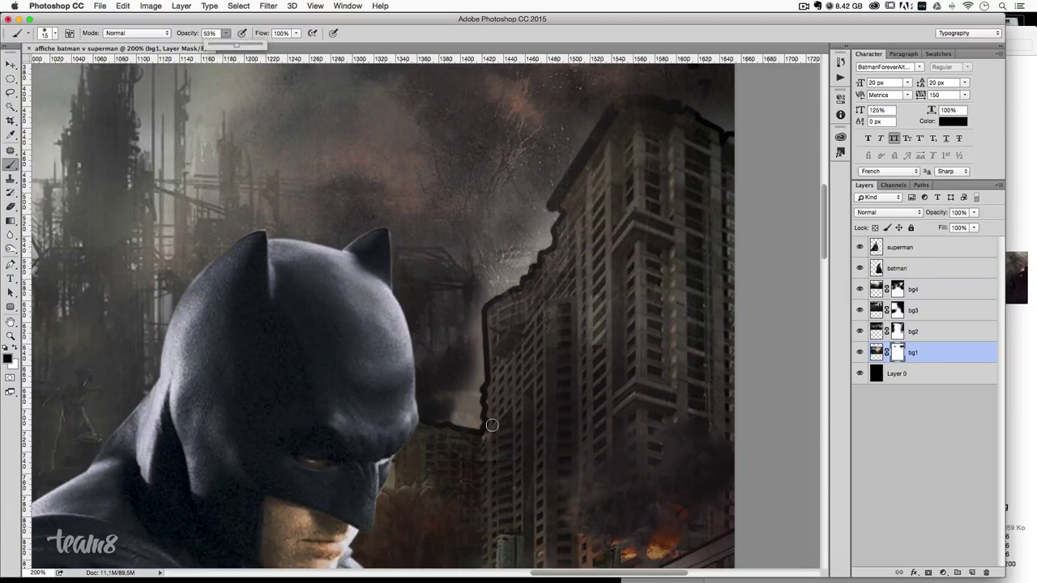
left_click(432, 405)
key("bracketright")
mouse_move(440, 412)
left_mouse_down()
mouse_move(473, 405)
mouse_move(435, 411)
mouse_move(473, 422)
mouse_move(468, 389)
left_mouse_up()
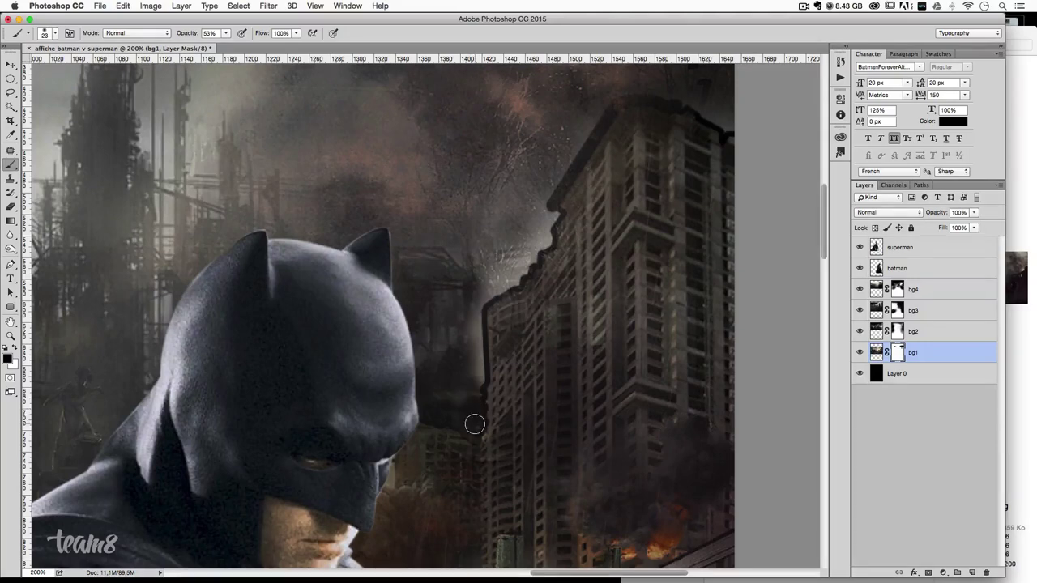
scroll(474, 424, "up", 1)
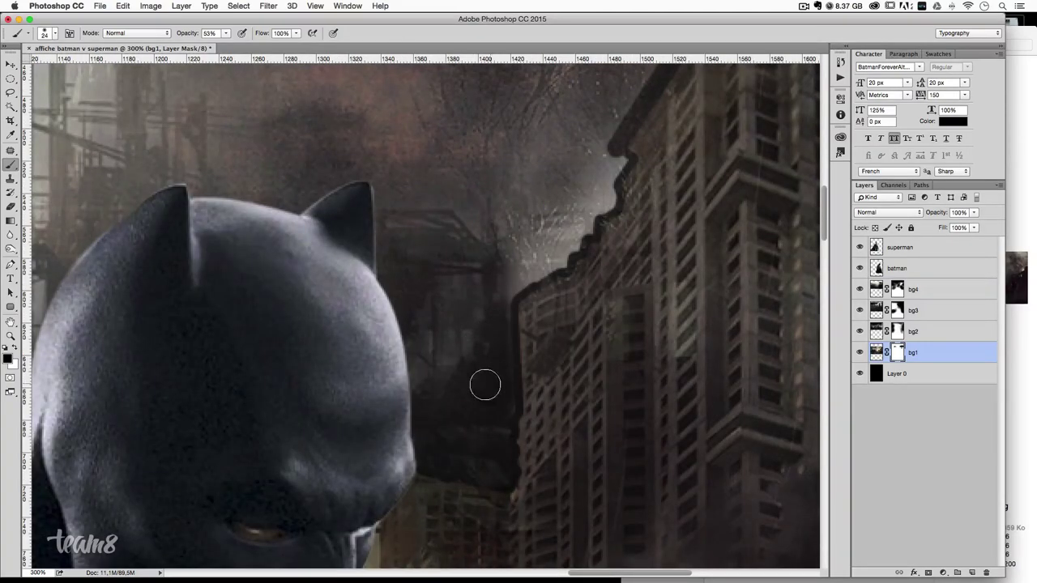
- Blend the sky along the building's edge using 14 px and 57 px brushes
left_click_drag(485, 385, 474, 385)
left_click_drag(497, 311, 494, 292)
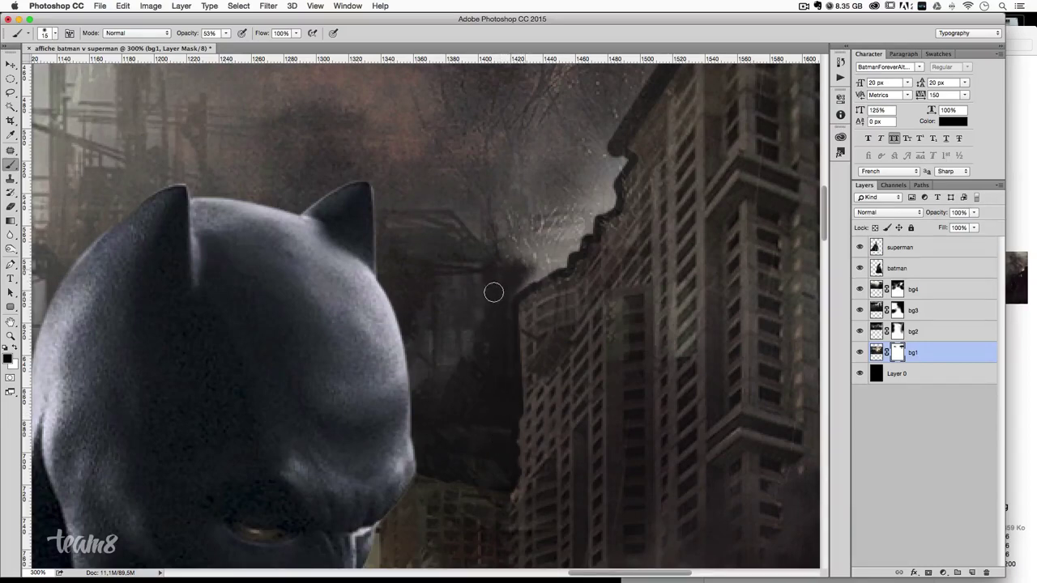
left_click_drag(522, 238, 413, 364)
mouse_move(382, 289)
left_mouse_down()
mouse_move(405, 289)
mouse_move(374, 319)
left_mouse_up()
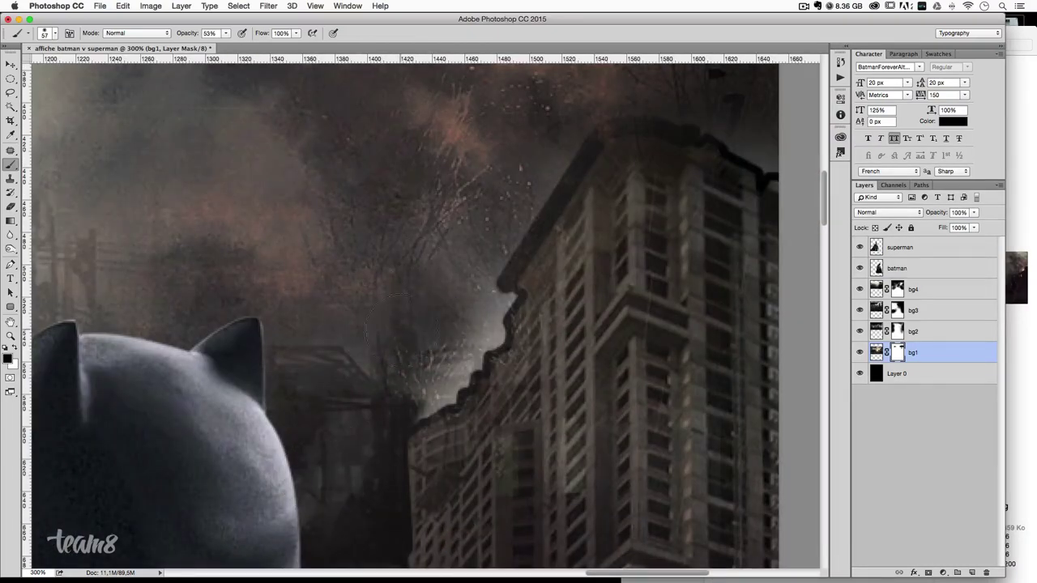
mouse_move(458, 300)
left_mouse_down()
mouse_move(485, 356)
mouse_move(430, 307)
left_mouse_up()
left_click_drag(405, 400, 449, 383)
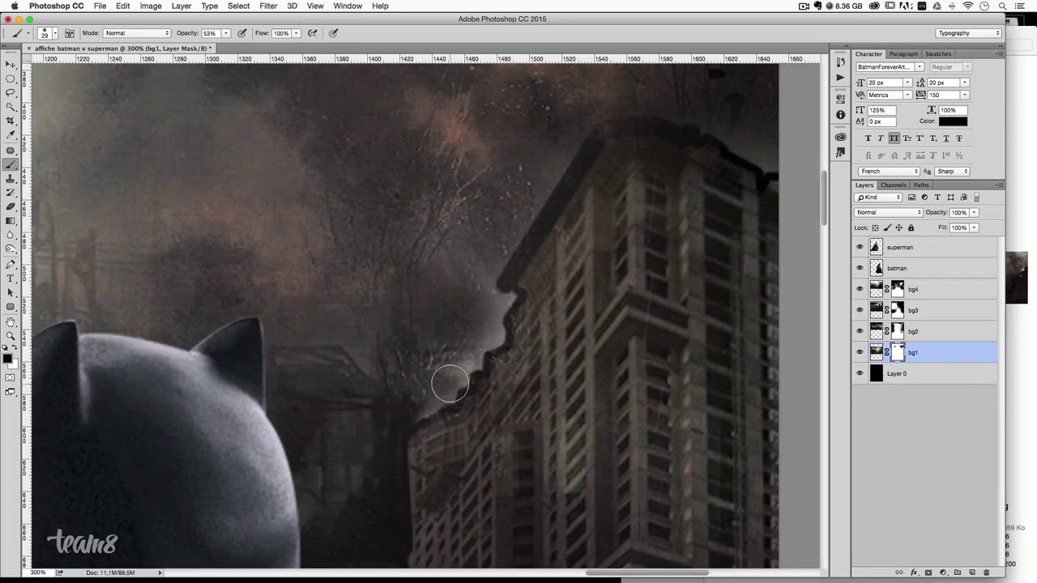
- Soften the stepped upper edge with 9 px and 29 px brushes at 71% opacity
key("bracketleft")
key("bracketleft")
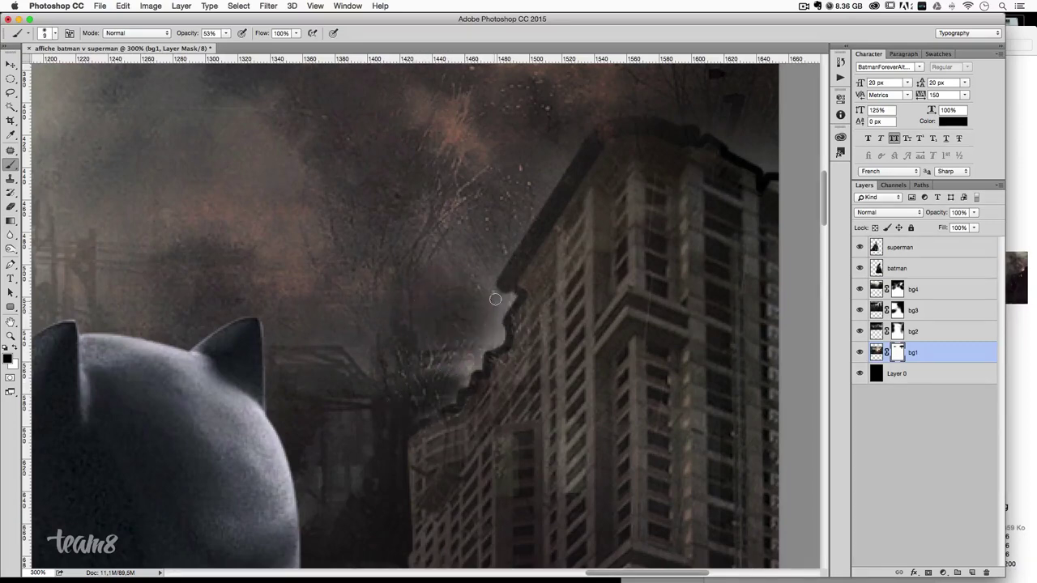
mouse_move(495, 299)
left_mouse_down()
mouse_move(488, 311)
mouse_move(498, 314)
mouse_move(512, 296)
mouse_move(483, 297)
left_mouse_up()
left_click_drag(502, 255, 485, 287)
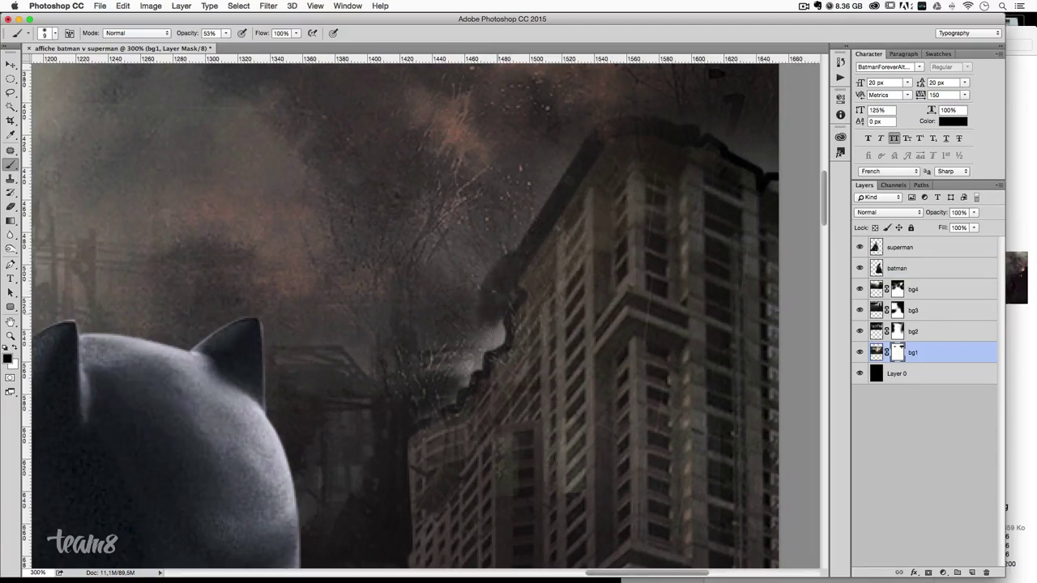
left_click_drag(488, 332, 500, 339)
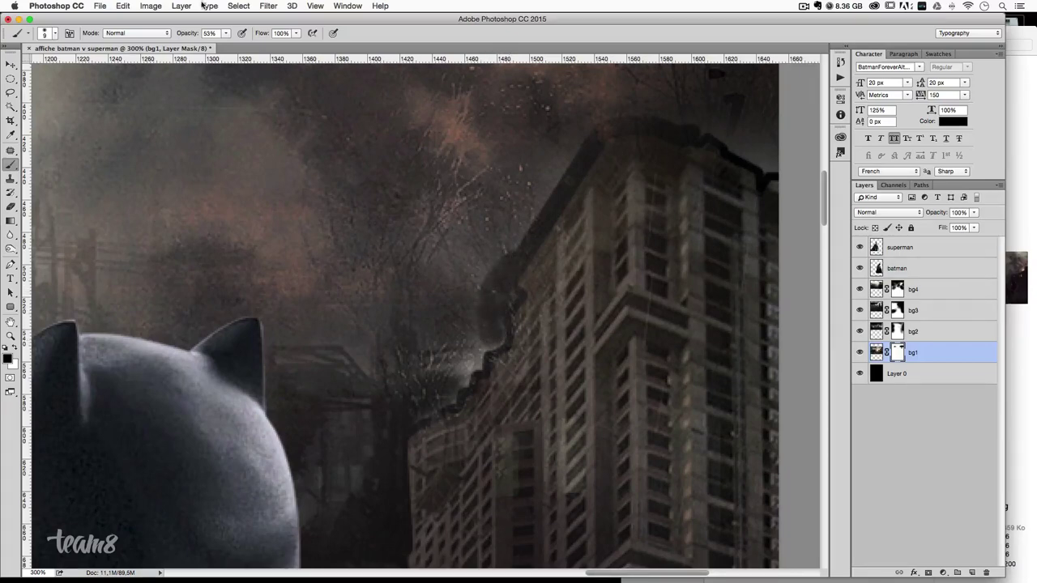
left_click_drag(224, 35, 234, 45)
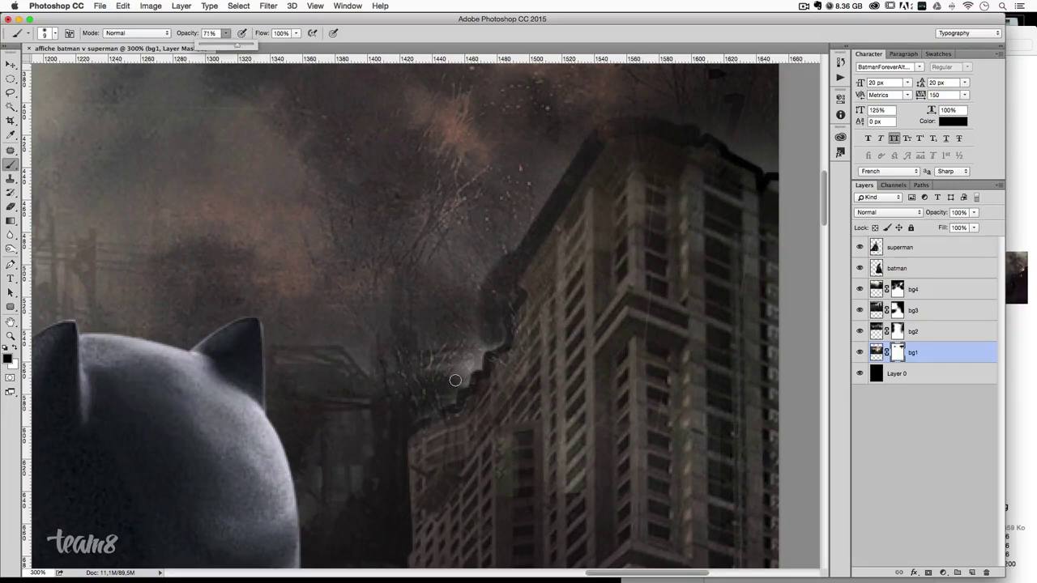
mouse_move(455, 380)
left_mouse_down()
mouse_move(501, 338)
mouse_move(420, 415)
mouse_move(468, 350)
mouse_move(477, 314)
left_mouse_up()
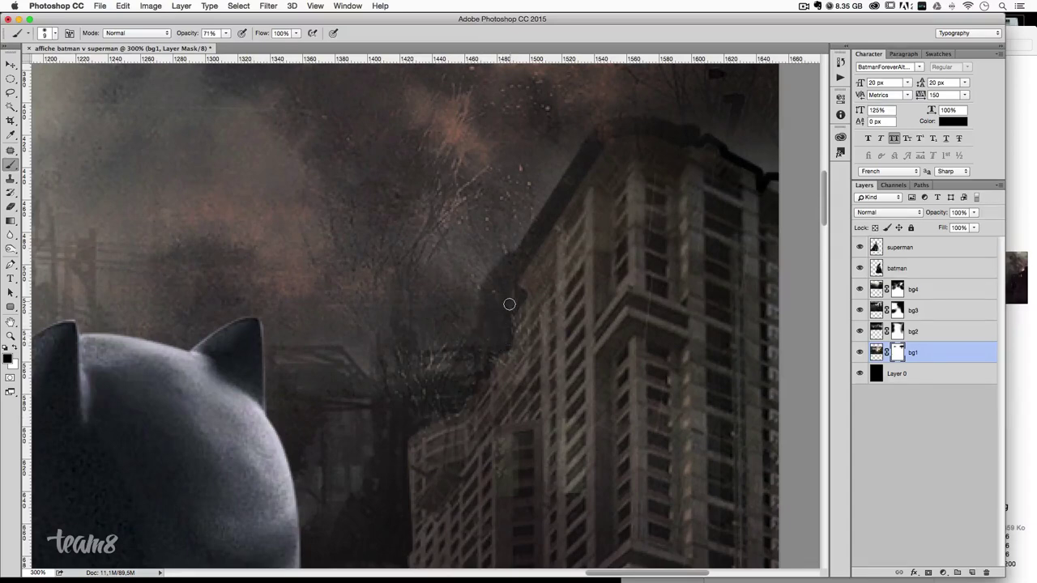
left_click_drag(452, 298, 468, 298)
mouse_move(484, 251)
left_mouse_down()
mouse_move(418, 364)
mouse_move(468, 363)
mouse_move(495, 220)
mouse_move(551, 157)
mouse_move(505, 227)
mouse_move(460, 212)
left_mouse_up()
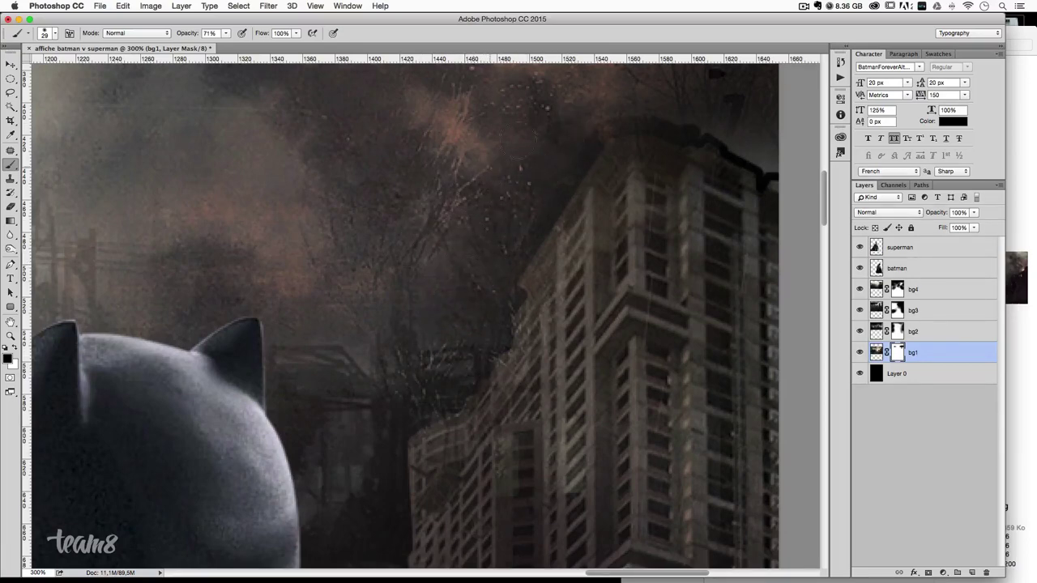
scroll(478, 275, "down", 3)
- At 100% zoom, paint white on bg2's mask with a 53 px brush to reveal structures
scroll(484, 271, "down", 2)
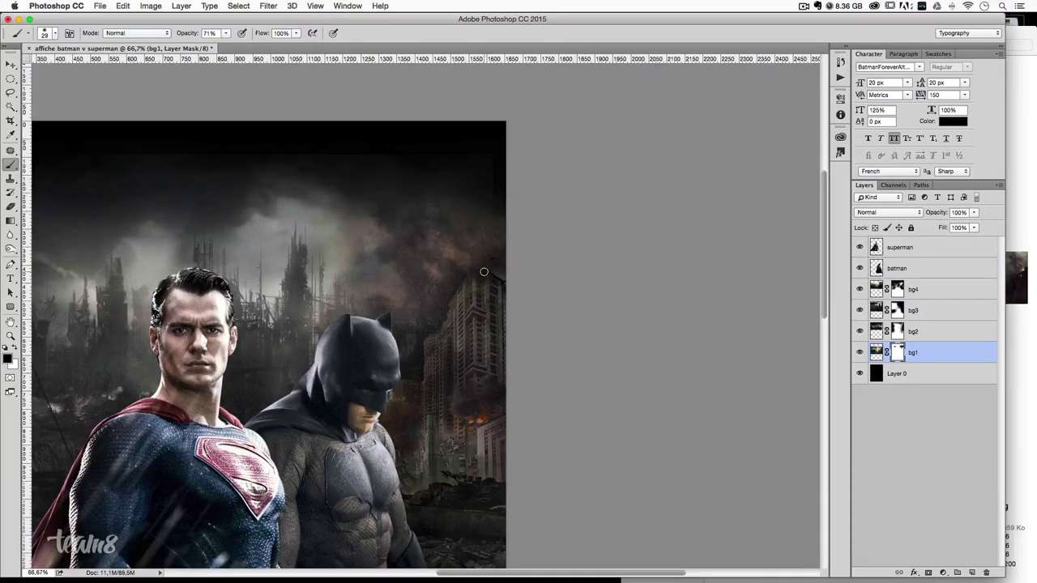
key("ctrl+plus")
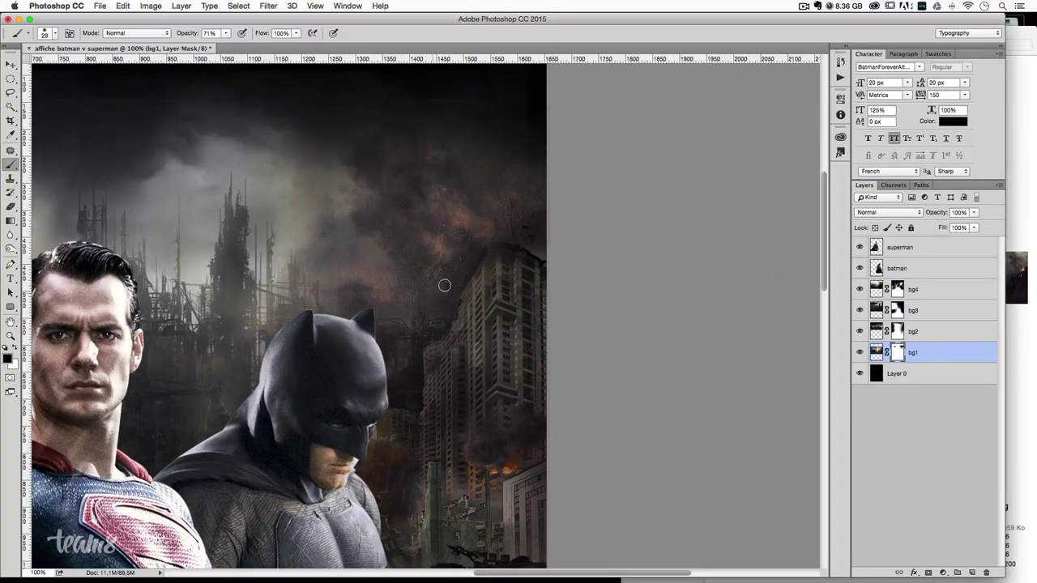
mouse_move(491, 223)
left_mouse_down()
mouse_move(550, 252)
mouse_move(550, 188)
mouse_move(506, 229)
left_mouse_up()
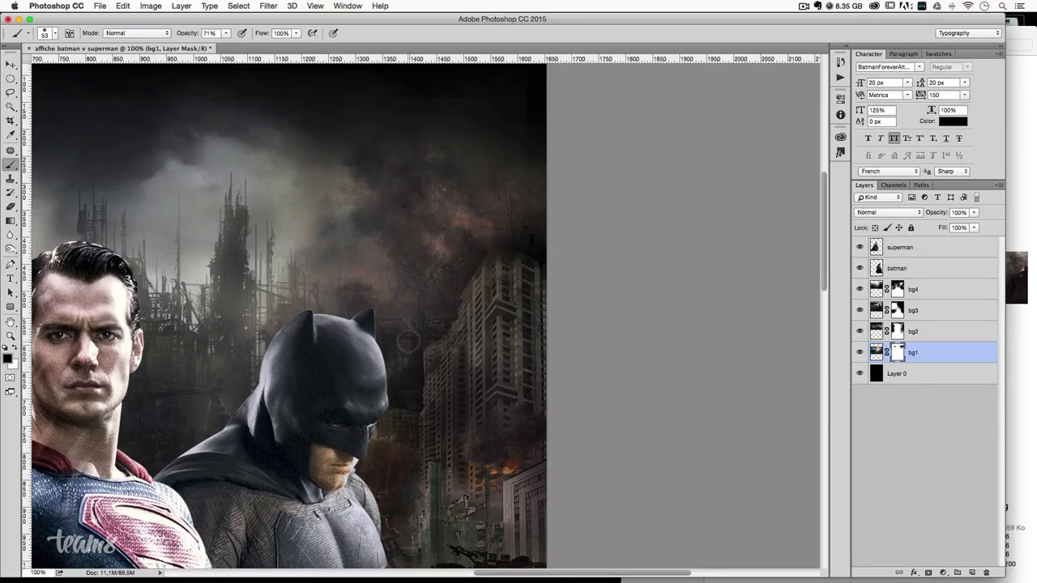
left_click(860, 331)
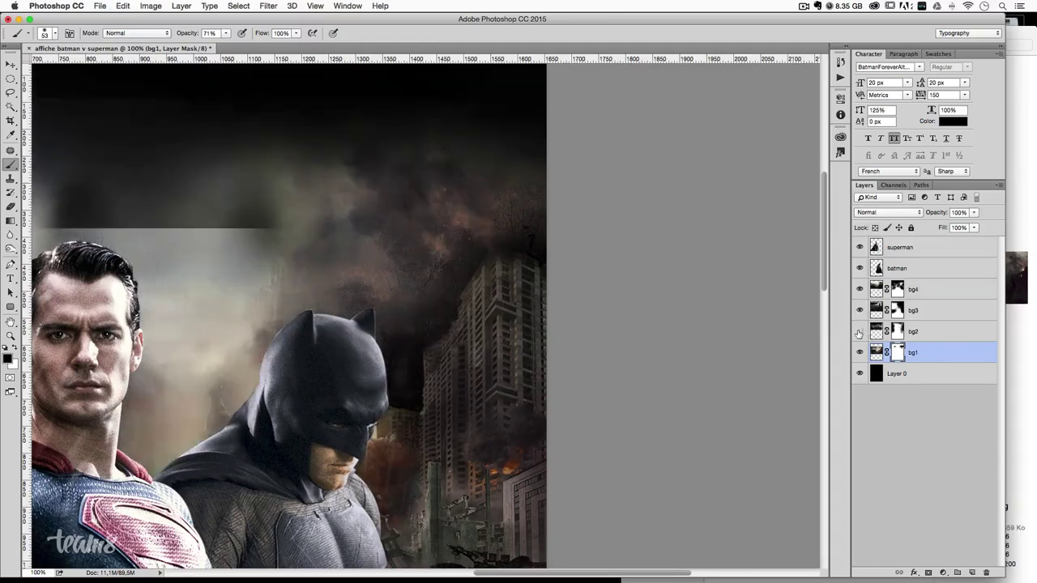
left_click(896, 336)
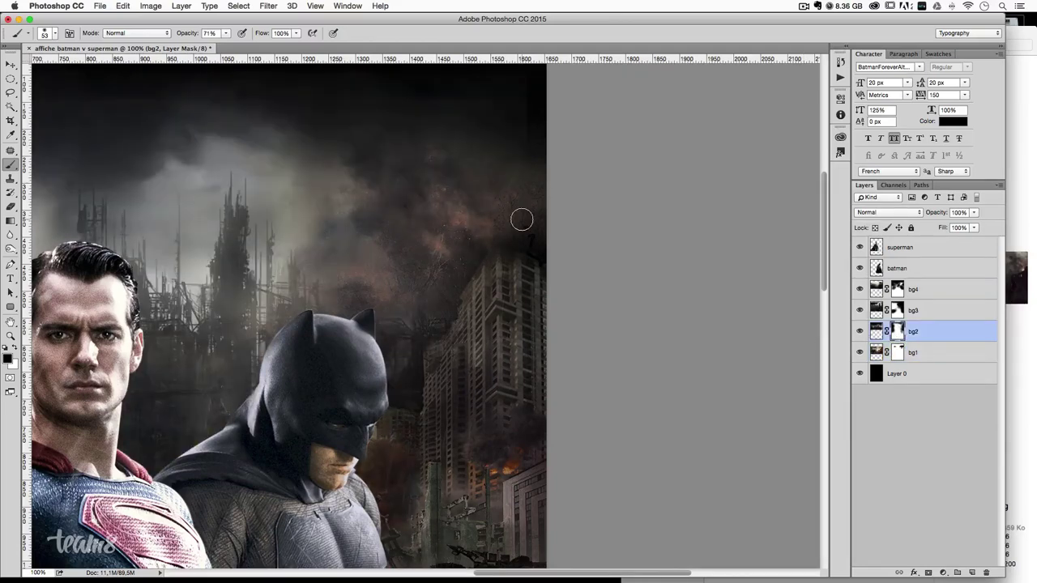
key("x")
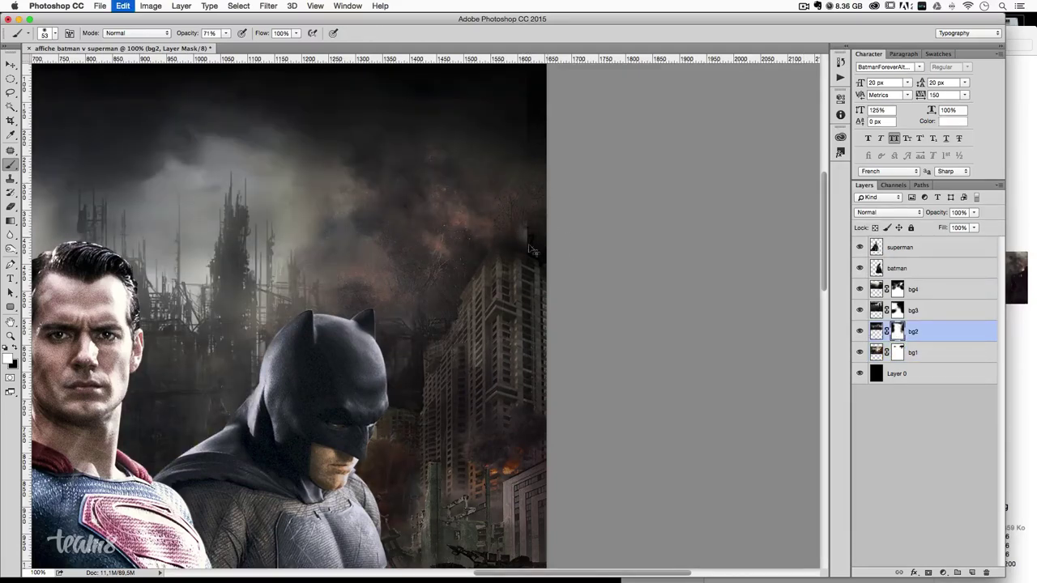
mouse_move(477, 252)
left_mouse_down()
mouse_move(377, 289)
mouse_move(429, 340)
mouse_move(474, 241)
left_mouse_up()
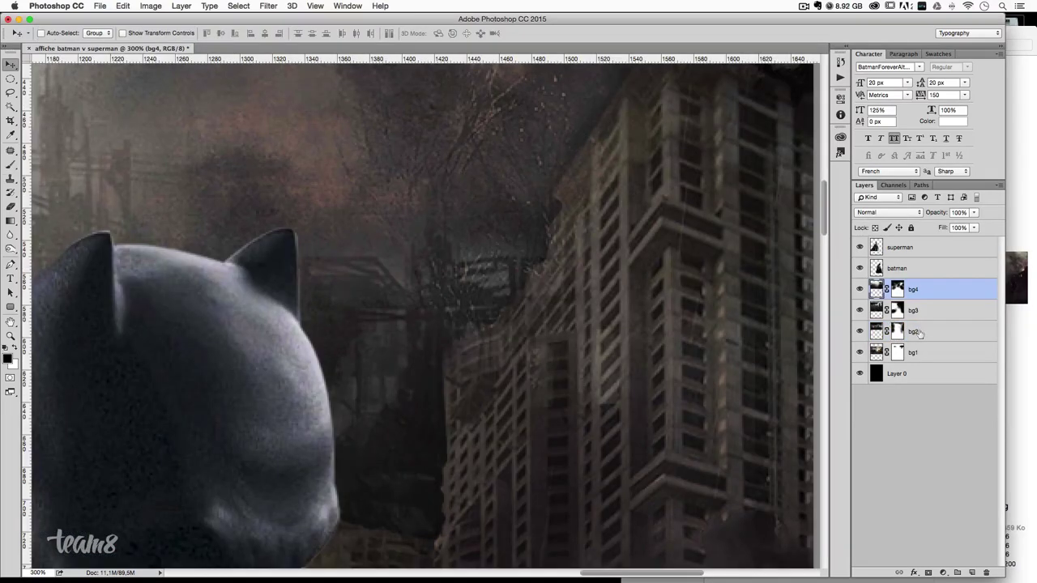
- Zoom in and hide the smoke beside the tower block's top on bg2's mask
left_click(919, 333)
left_click(10, 151)
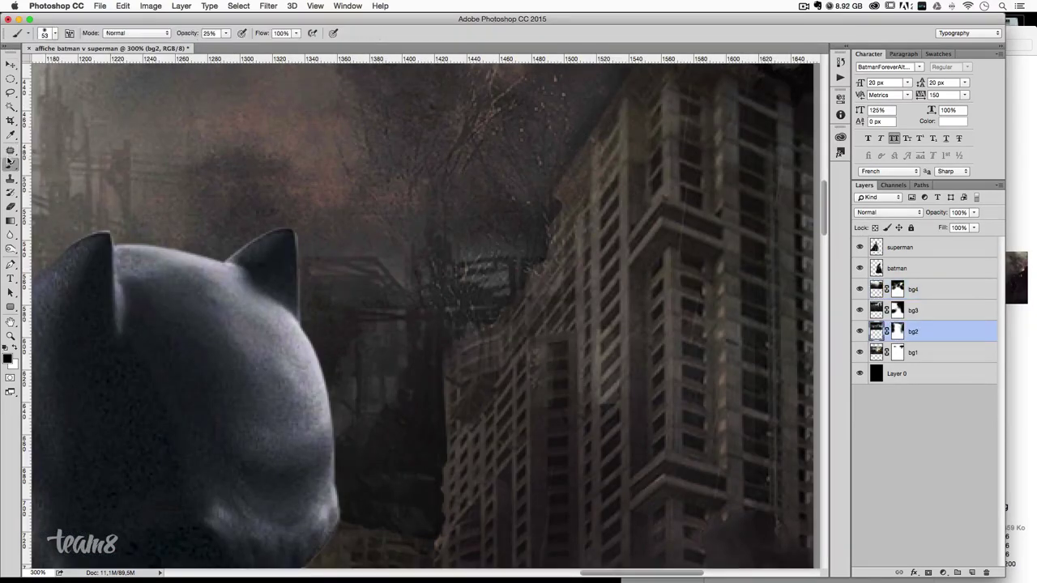
left_click(11, 177)
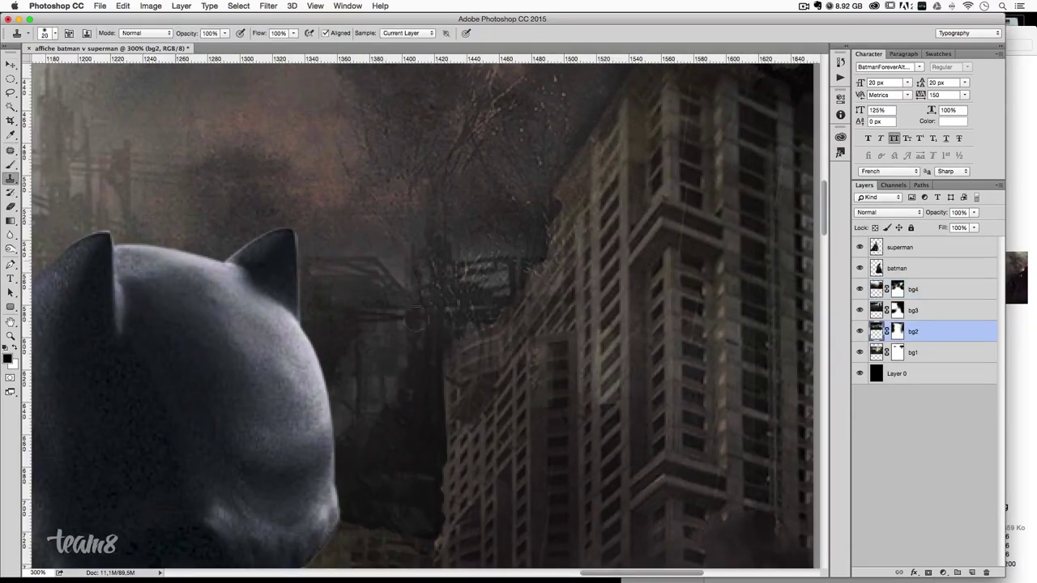
left_click(10, 165)
mouse_move(479, 259)
left_mouse_down()
mouse_move(430, 324)
mouse_move(408, 280)
mouse_move(348, 268)
mouse_move(430, 287)
mouse_move(519, 167)
mouse_move(424, 216)
mouse_move(396, 397)
mouse_move(372, 387)
mouse_move(366, 435)
left_mouse_up()
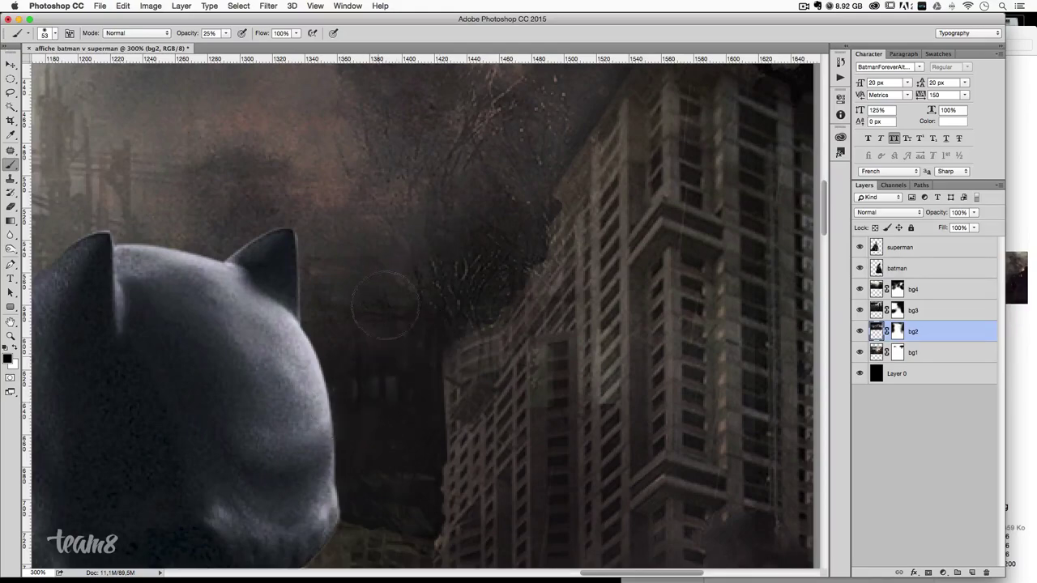
- Zoom out, compare bg4 on and off, and target bg4's mask to paint black
key("ctrl+1")
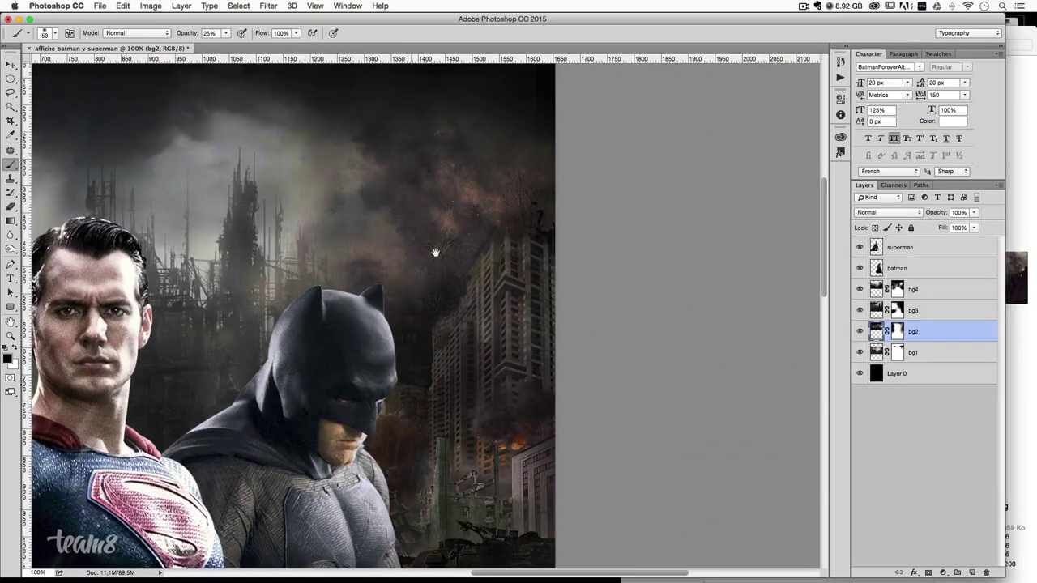
left_click_drag(435, 243, 527, 235)
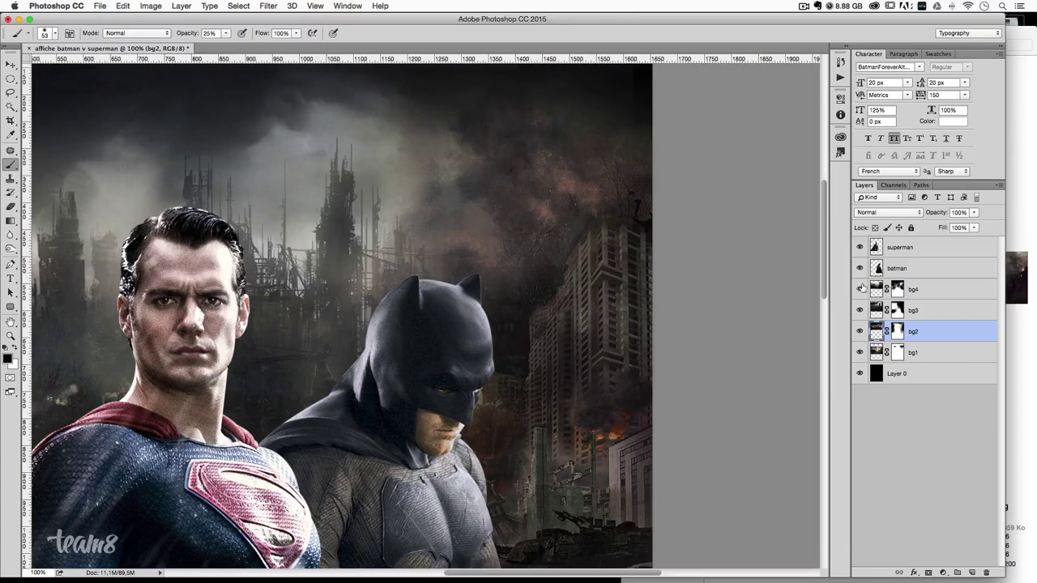
left_click(860, 288)
left_click(897, 289)
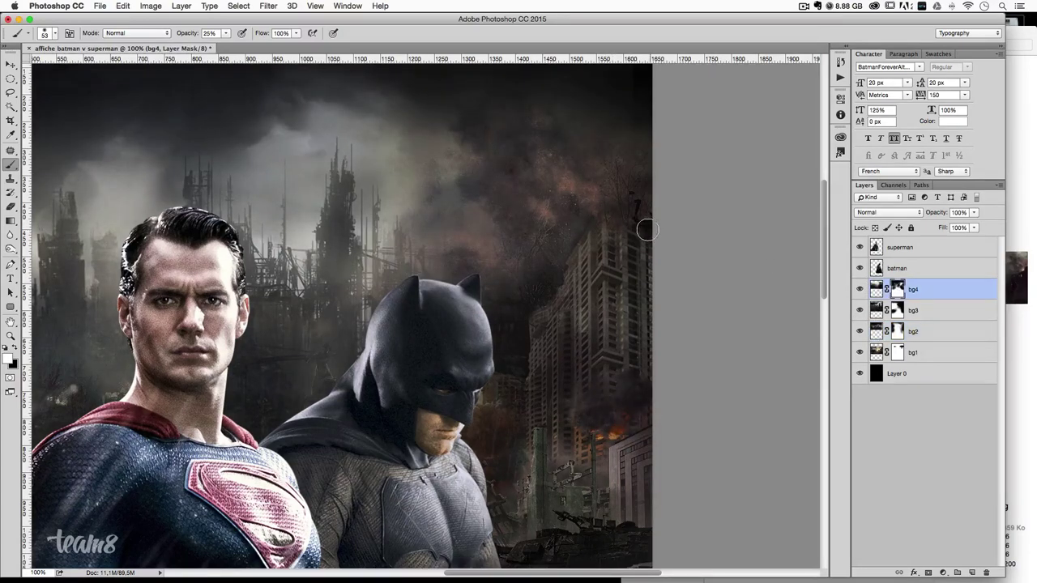
key("x")
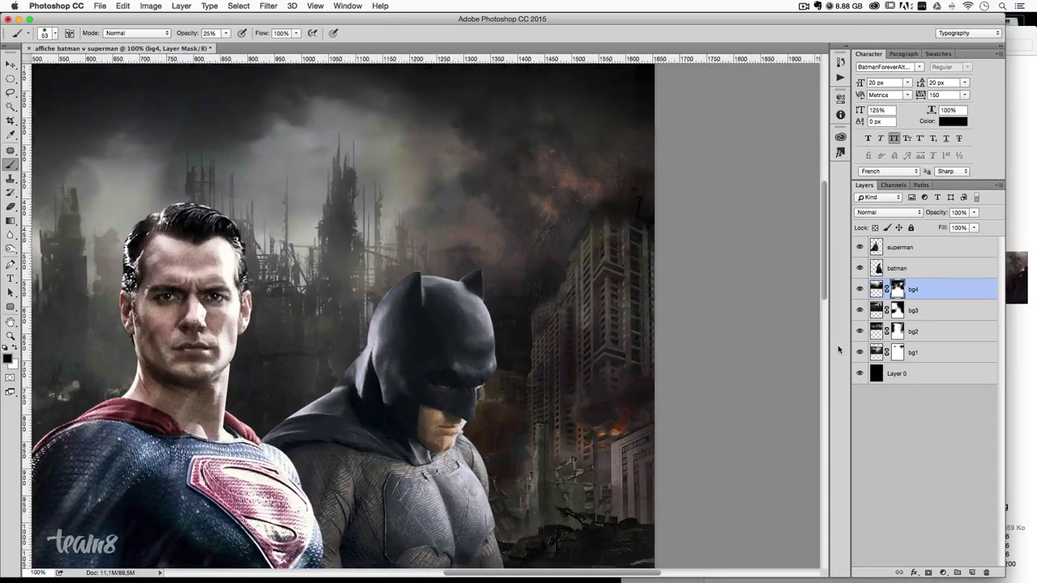
left_click_drag(629, 322, 717, 323)
key("ctrl+minus")
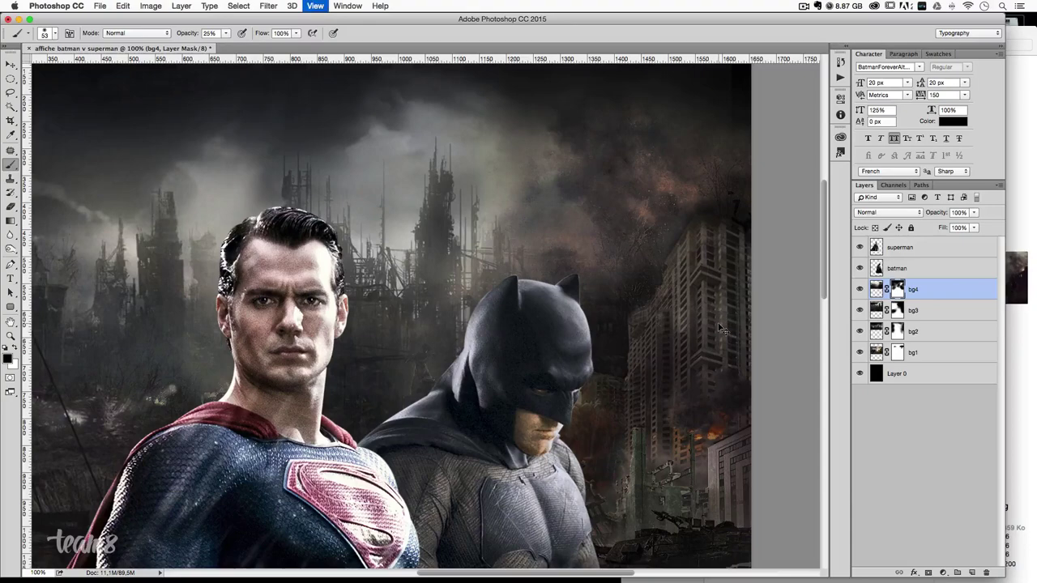
key("ctrl+plus")
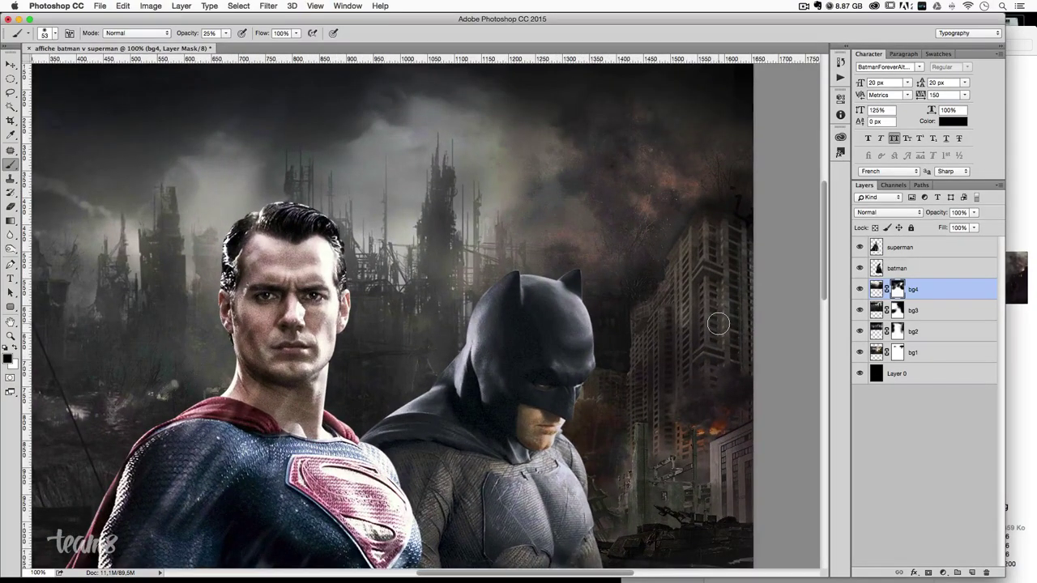
left_click_drag(479, 225, 536, 257)
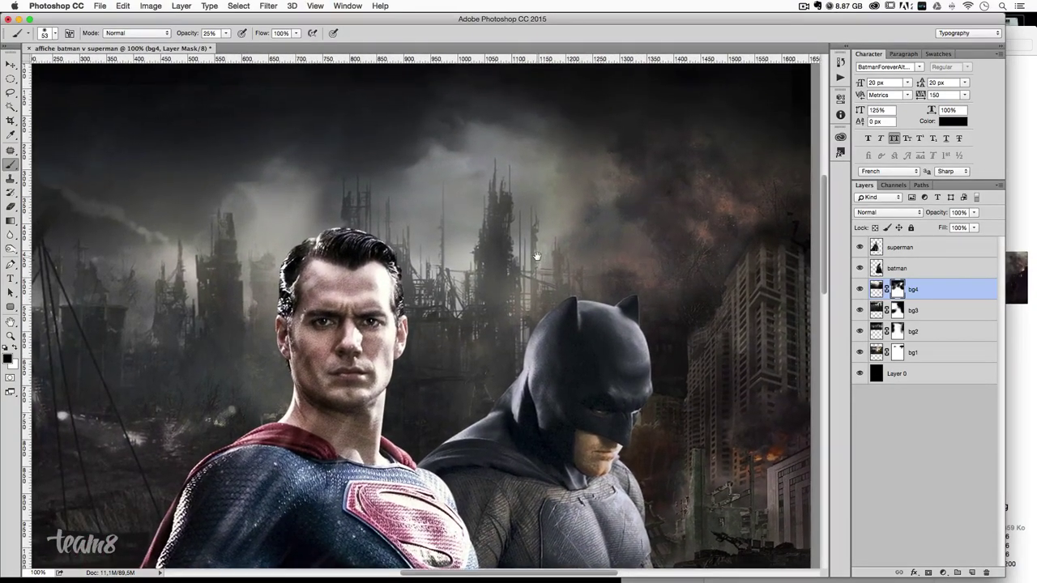
- Open maxresdefault.jpg from the images folder with Adobe Photoshop CC 2015
left_click(1026, 119)
left_click(765, 168)
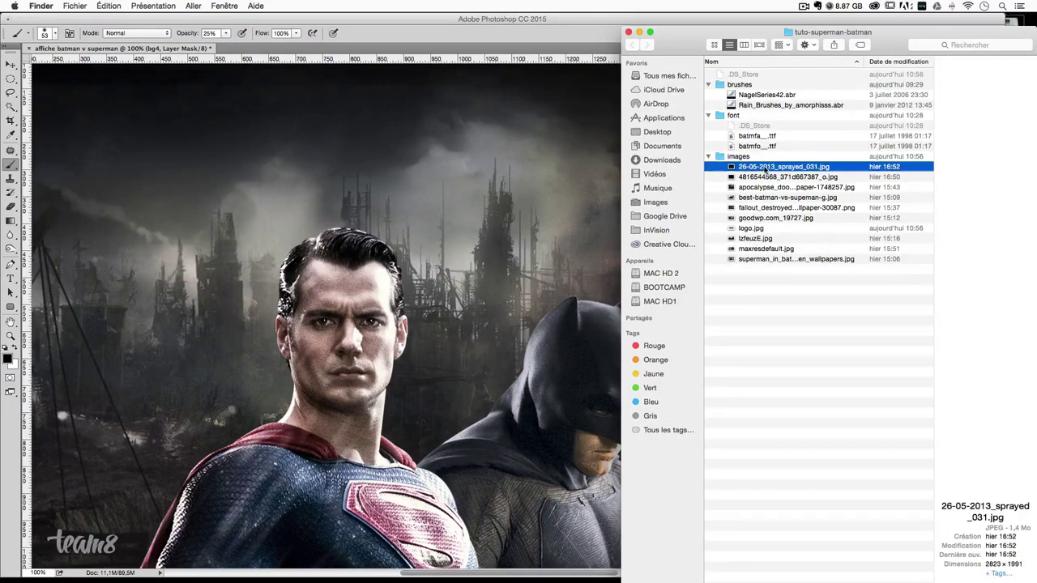
left_click(753, 248)
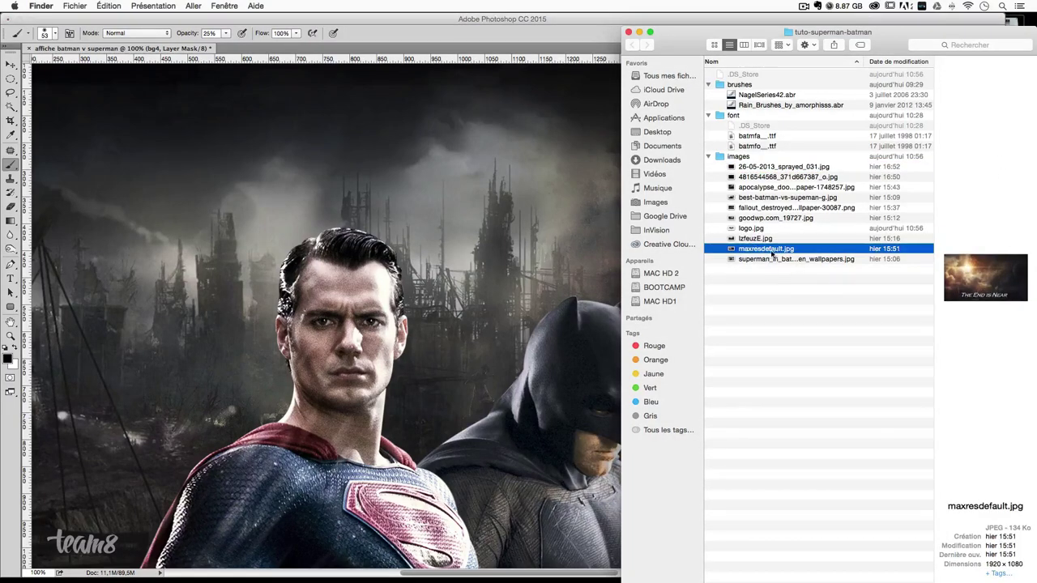
right_click(759, 250)
mouse_move(846, 265)
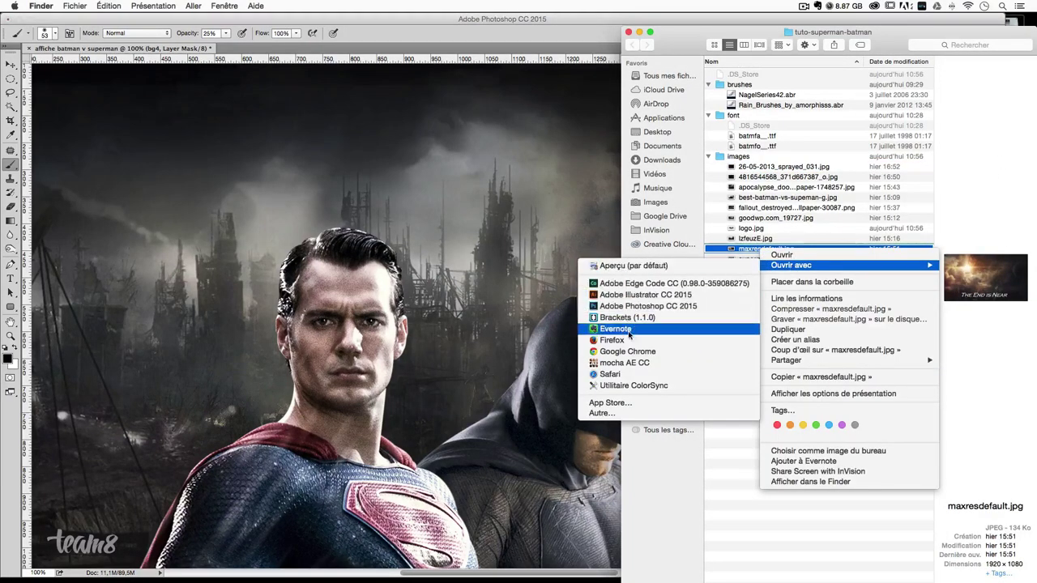
left_click(644, 306)
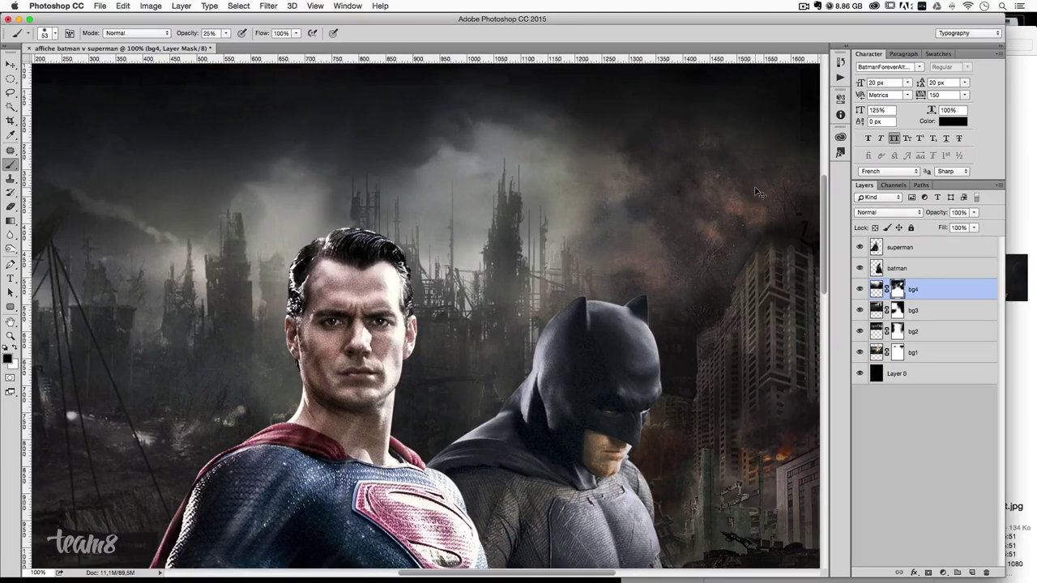
- Paste the maxresdefault sunset sky as Layer 1 and drag it lower behind Superman and Batman
key("ctrl+v")
key("ctrl+minus")
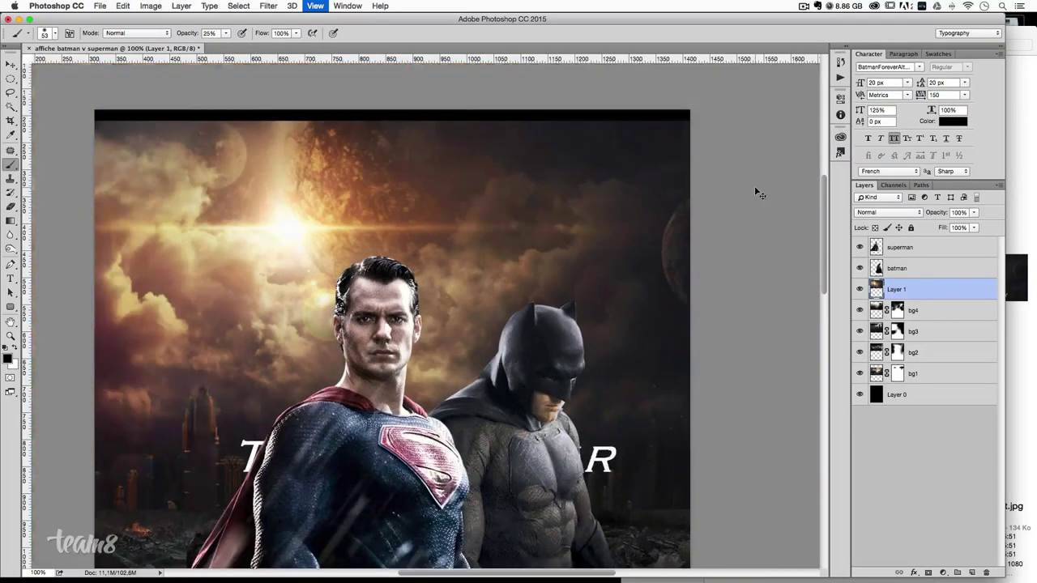
key("ctrl+minus")
key("ctrl+t")
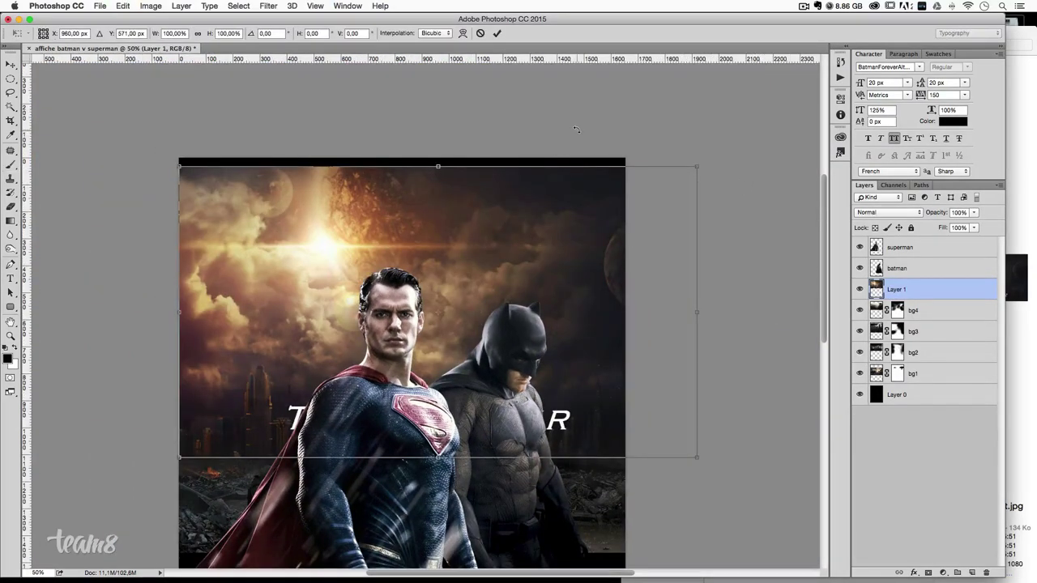
mouse_move(327, 221)
left_mouse_down()
mouse_move(338, 295)
mouse_move(353, 274)
left_mouse_up()
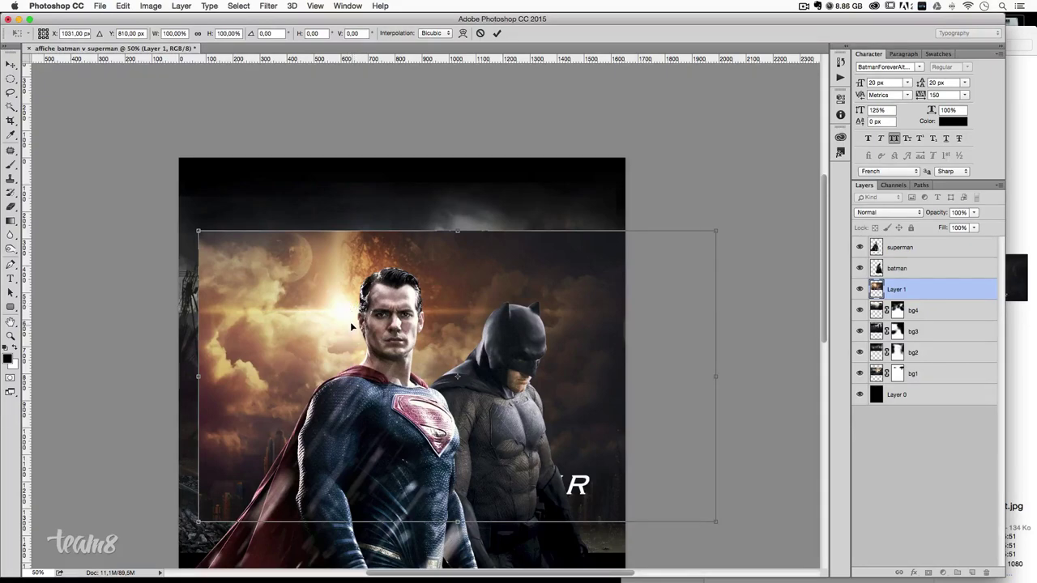
left_click_drag(349, 326, 359, 321)
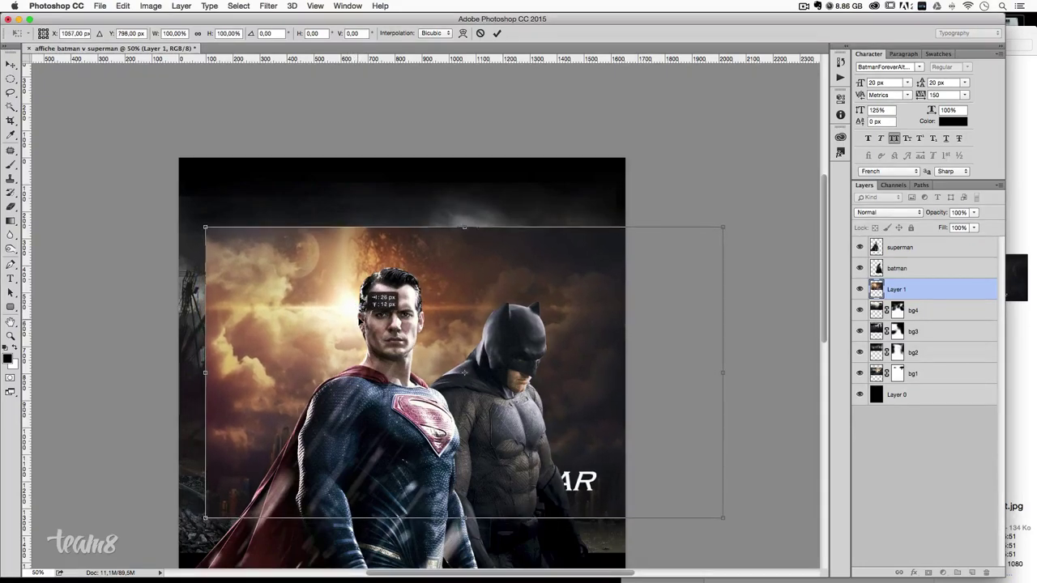
left_click_drag(367, 272, 369, 272)
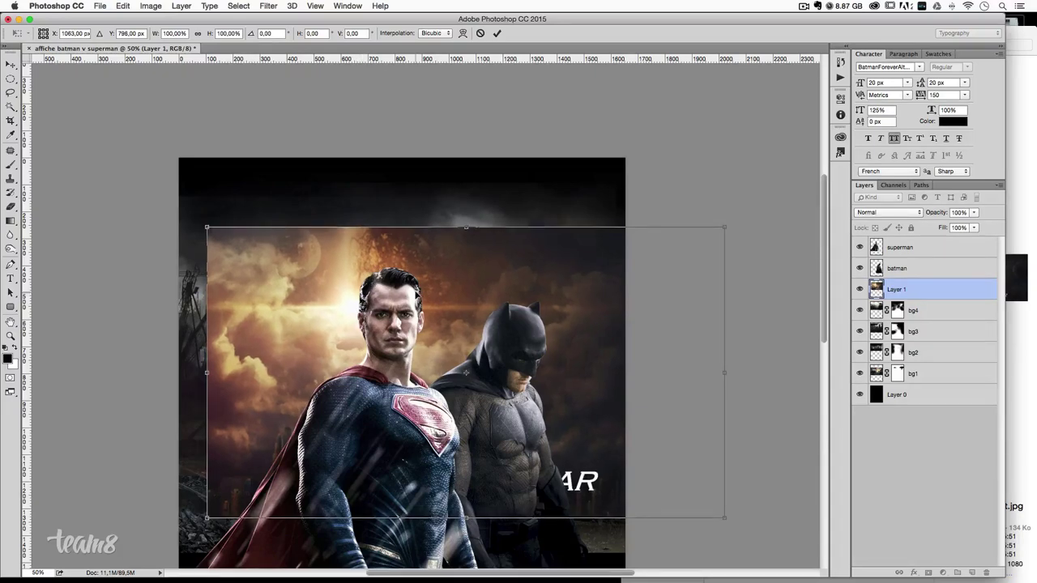
key("b")
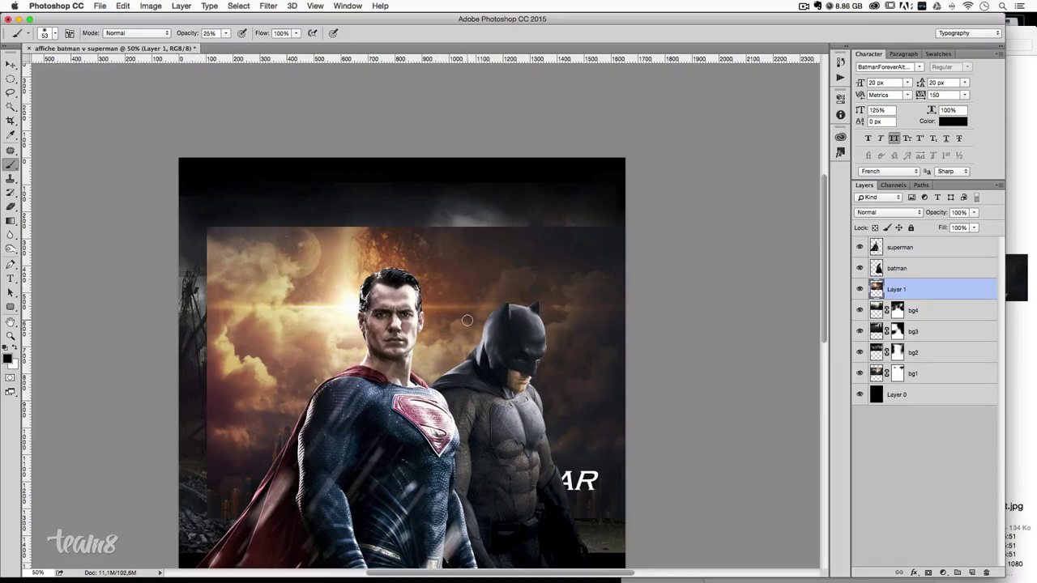
- Move the superman and batman layers up, then raise the sky layer too
left_click(924, 251)
left_click(921, 269, "shift")
left_click(10, 64)
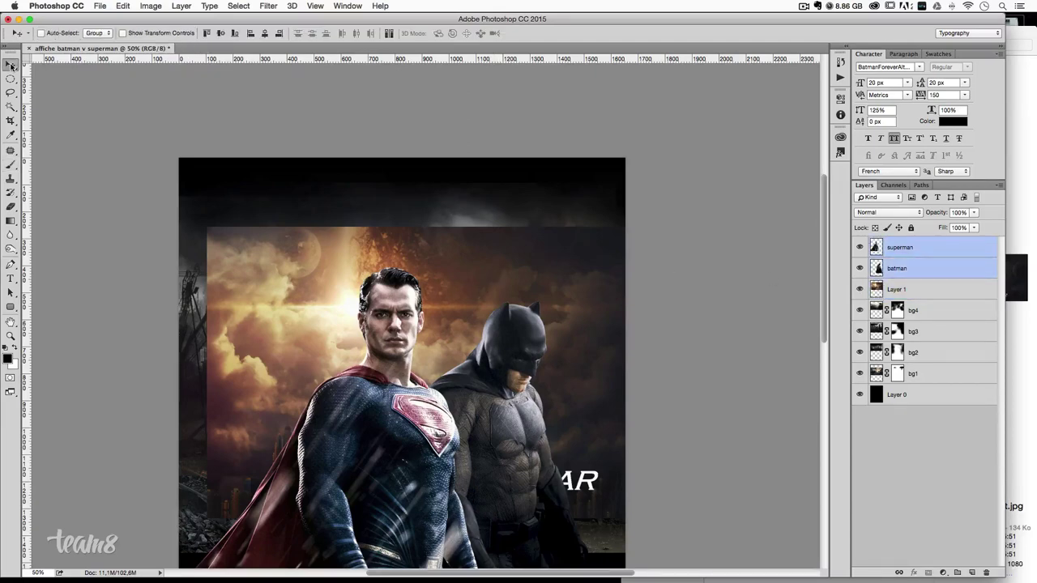
left_click_drag(510, 309, 509, 296)
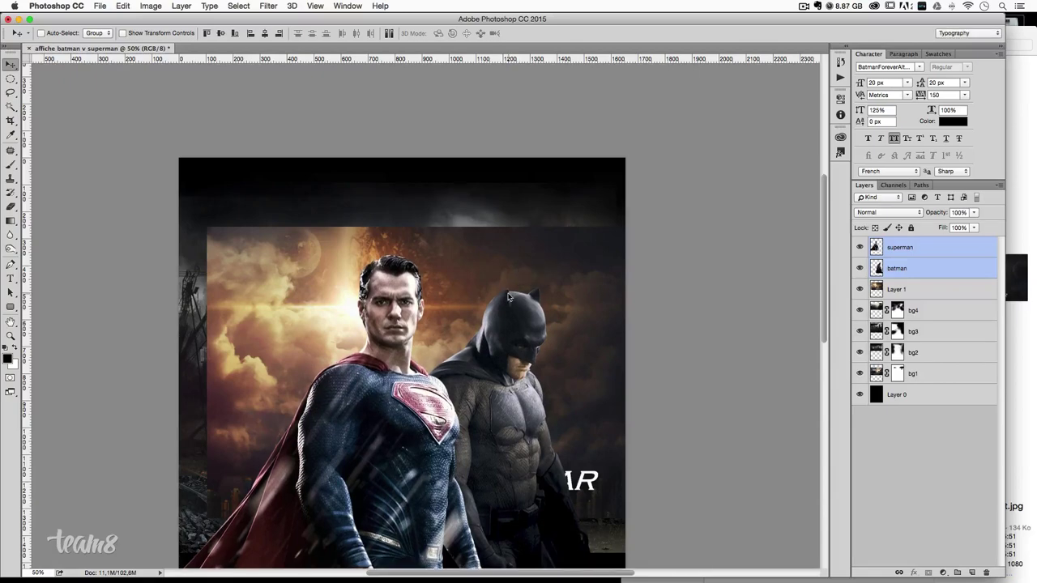
left_click(899, 292)
mouse_move(440, 372)
left_mouse_down()
mouse_move(440, 331)
mouse_move(443, 342)
left_mouse_up()
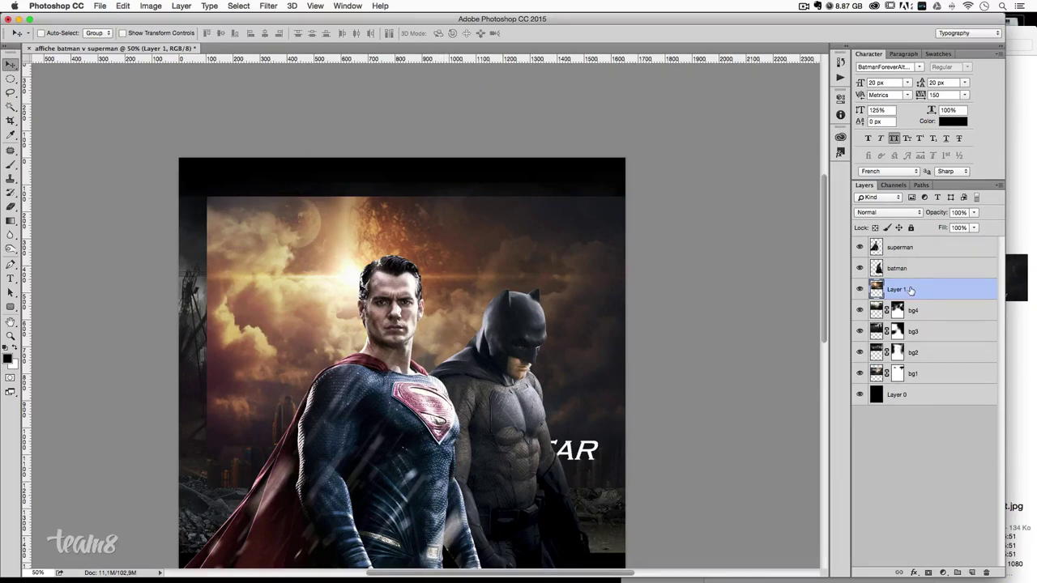
- Rename the sky layer to bg5 and add a layer mask to it
double_click(911, 290)
key("Escape")
double_click(897, 289)
type("5")
key("Return")
left_click(928, 571)
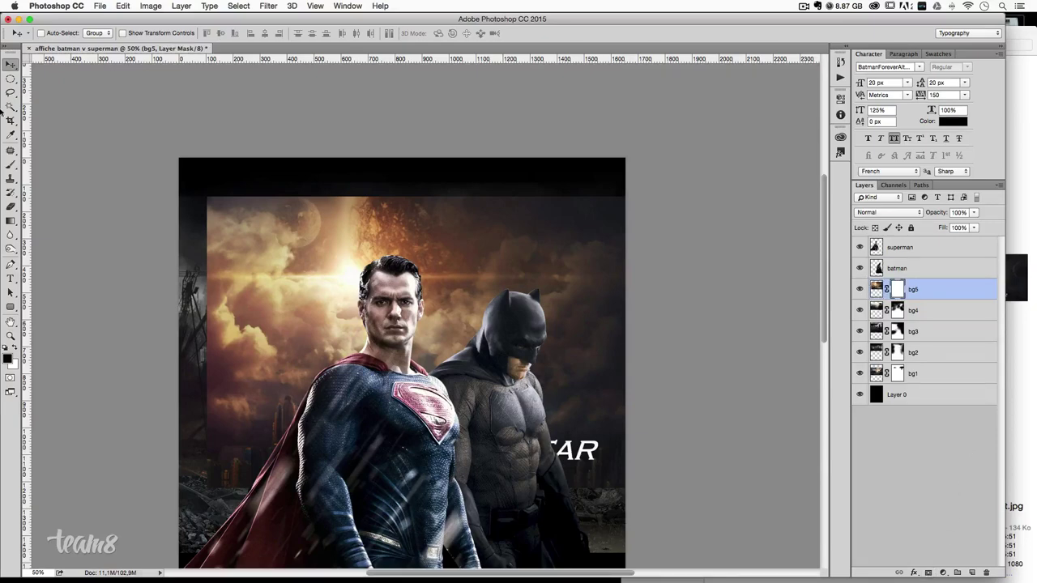
- Paint black at about 39% opacity on bg5's mask to soften the sky's left, top and right edges
left_click(12, 165)
left_click_drag(235, 222, 290, 212)
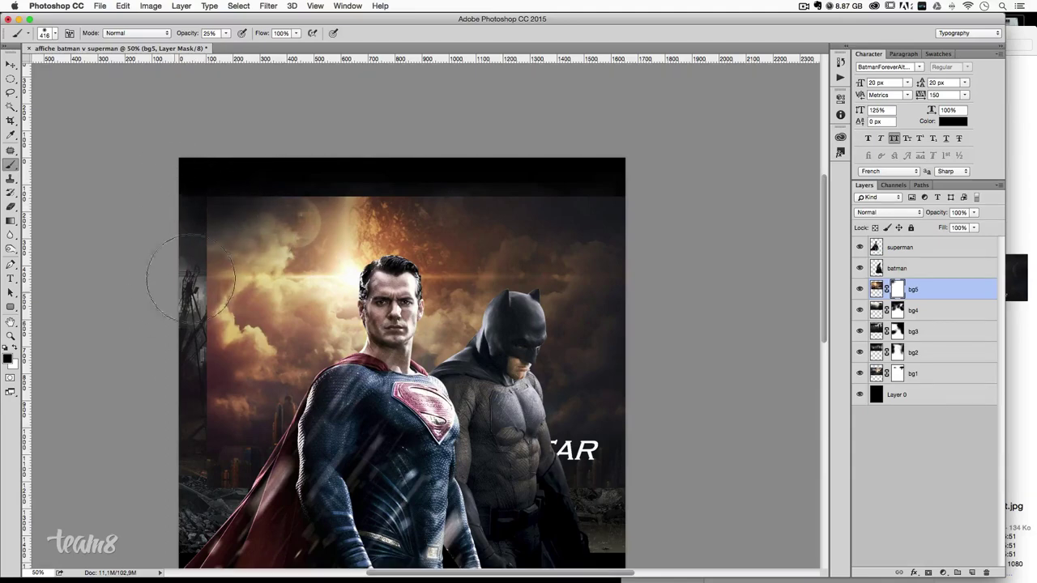
mouse_move(174, 324)
left_mouse_down()
mouse_move(177, 283)
mouse_move(200, 243)
mouse_move(180, 397)
left_mouse_up()
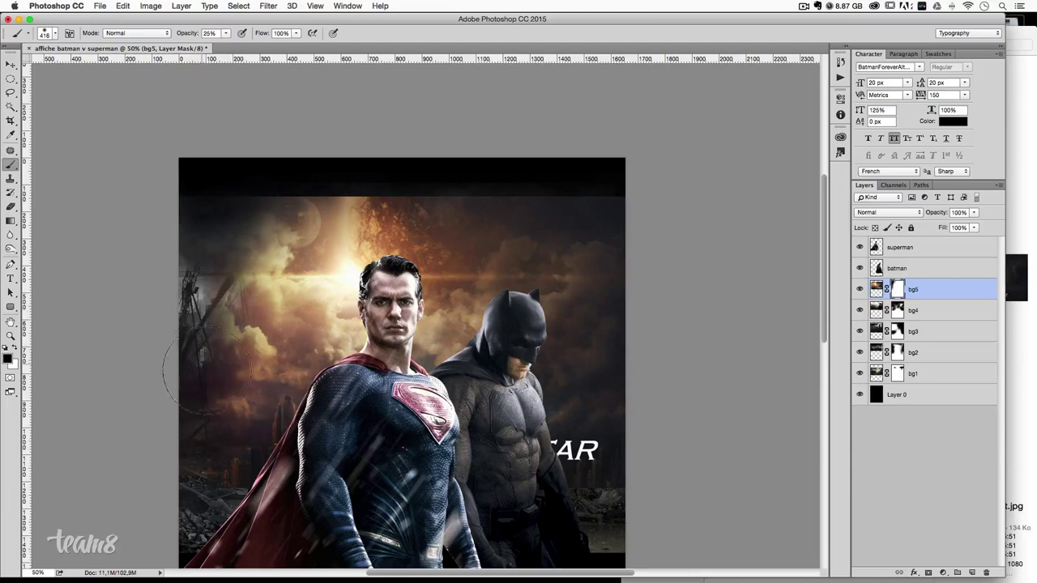
left_click(227, 34)
mouse_move(243, 417)
left_mouse_down()
mouse_move(232, 315)
mouse_move(186, 312)
mouse_move(232, 220)
mouse_move(416, 162)
mouse_move(358, 184)
mouse_move(434, 176)
mouse_move(430, 213)
mouse_move(364, 240)
mouse_move(347, 197)
mouse_move(220, 189)
mouse_move(285, 186)
mouse_move(284, 348)
mouse_move(296, 365)
left_mouse_up()
mouse_move(424, 189)
left_mouse_down()
mouse_move(578, 231)
mouse_move(567, 275)
mouse_move(425, 348)
mouse_move(447, 368)
left_mouse_up()
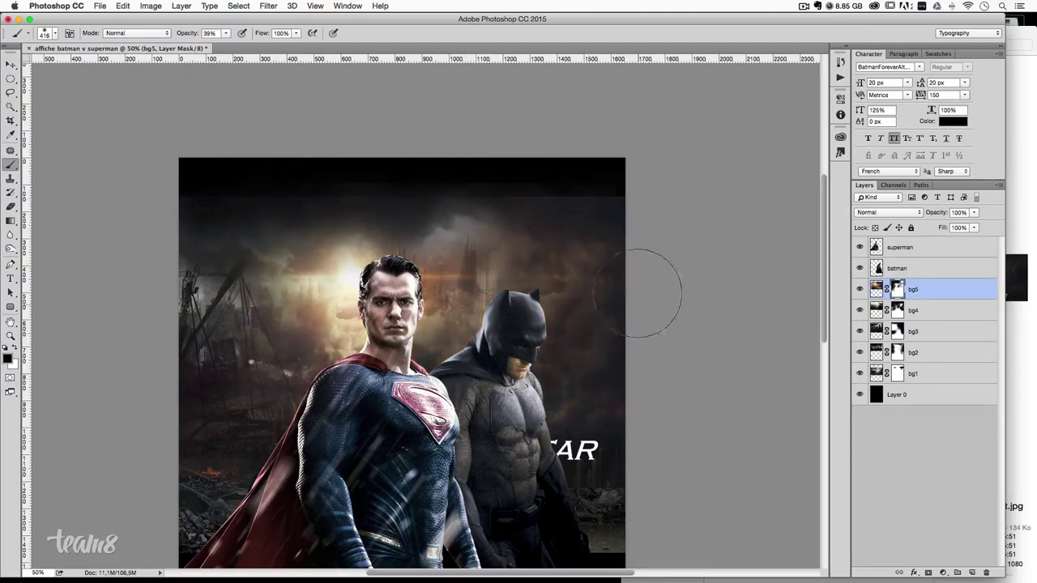
mouse_move(652, 343)
left_mouse_down()
mouse_move(603, 439)
mouse_move(615, 324)
mouse_move(624, 364)
mouse_move(624, 324)
mouse_move(656, 275)
left_mouse_up()
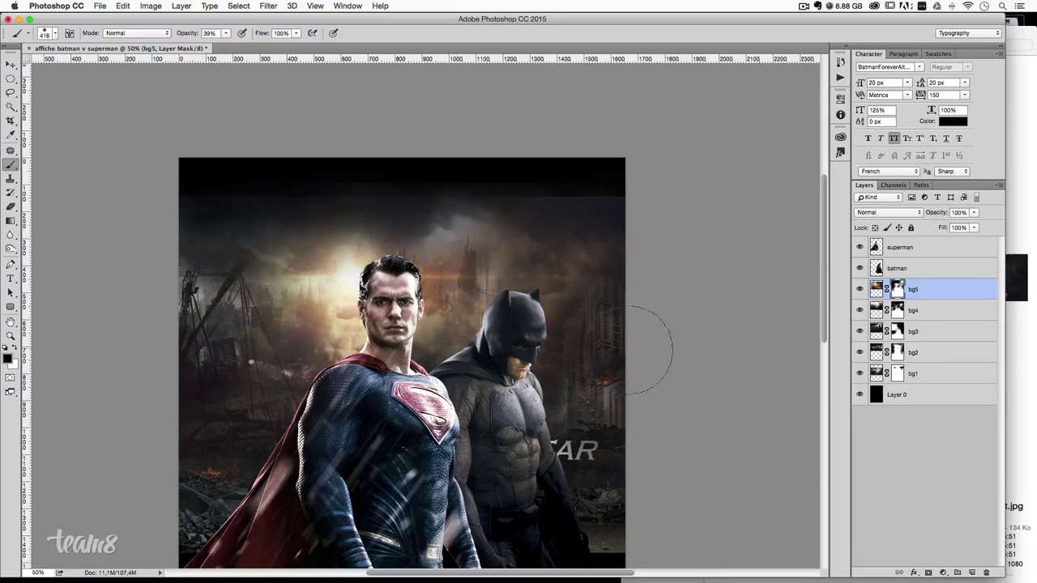
- Paint out the STAR lettering beside Batman on bg5's mask, then shrink the brush to 207
scroll(628, 286, "up", 1)
scroll(628, 286, "up", 1)
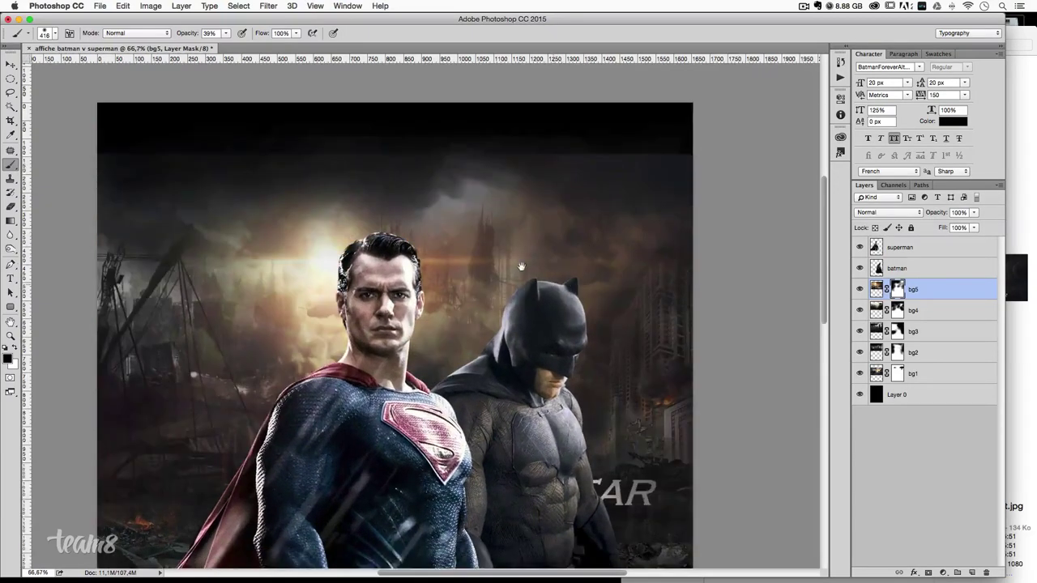
scroll(629, 286, "up", 1)
left_click_drag(393, 162, 377, 285)
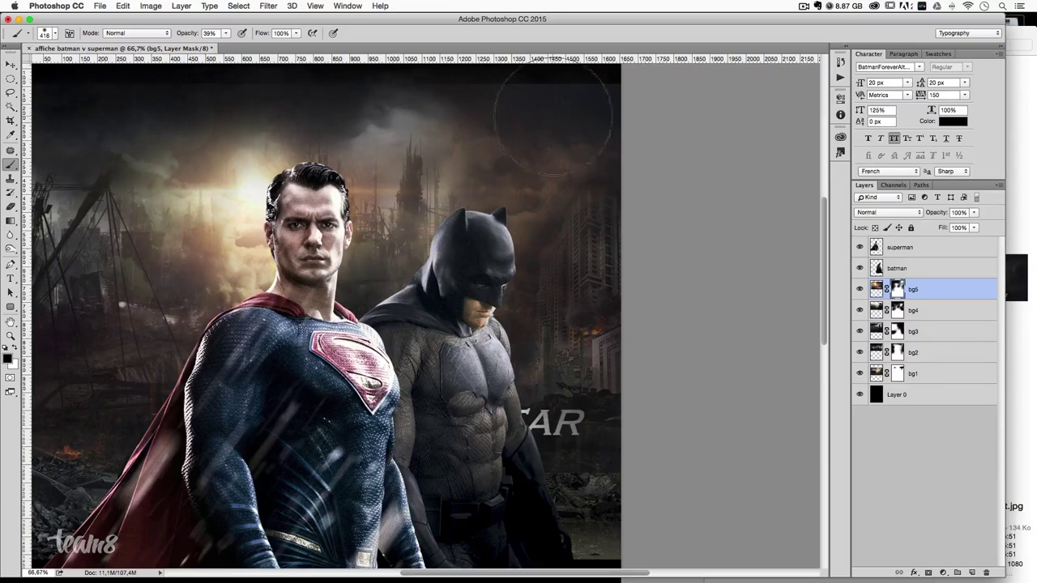
left_click_drag(581, 448, 615, 380)
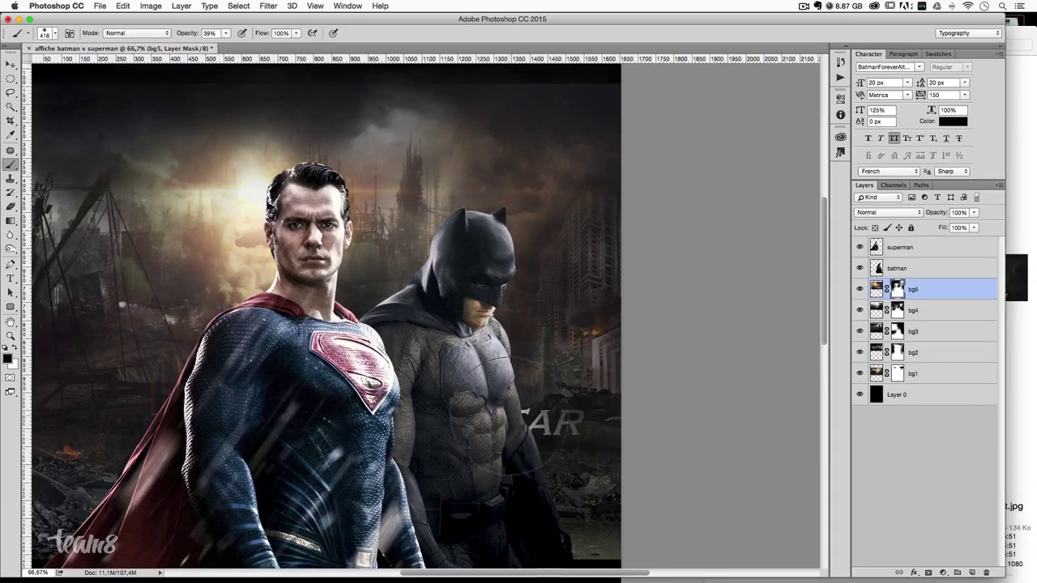
mouse_move(639, 437)
left_mouse_down()
mouse_move(579, 458)
mouse_move(505, 446)
left_mouse_up()
key("bracketleft")
key("bracketleft")
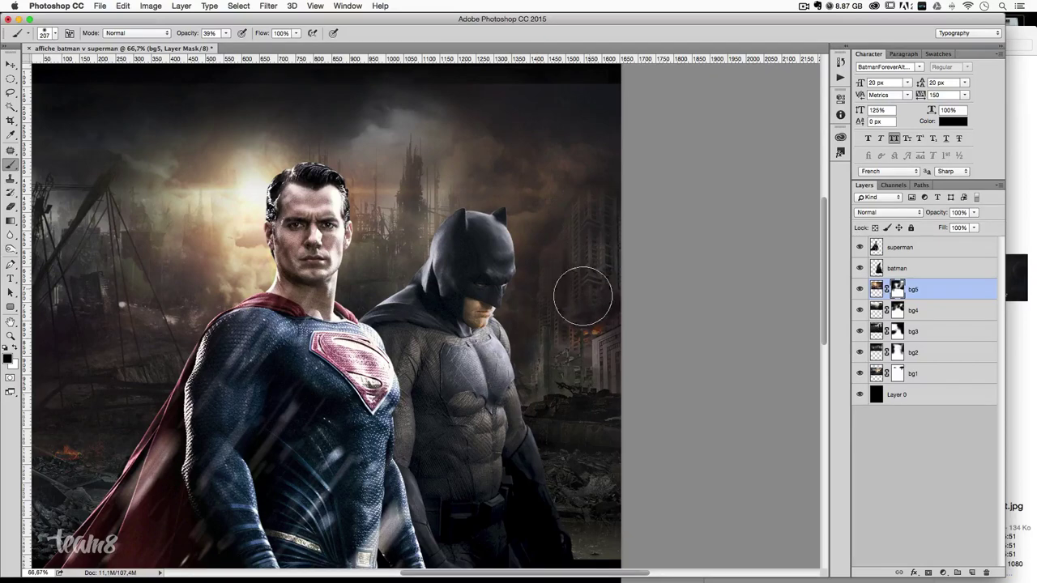
- Mask out bg5's smoke along the top and right of the ruined towers
key("x")
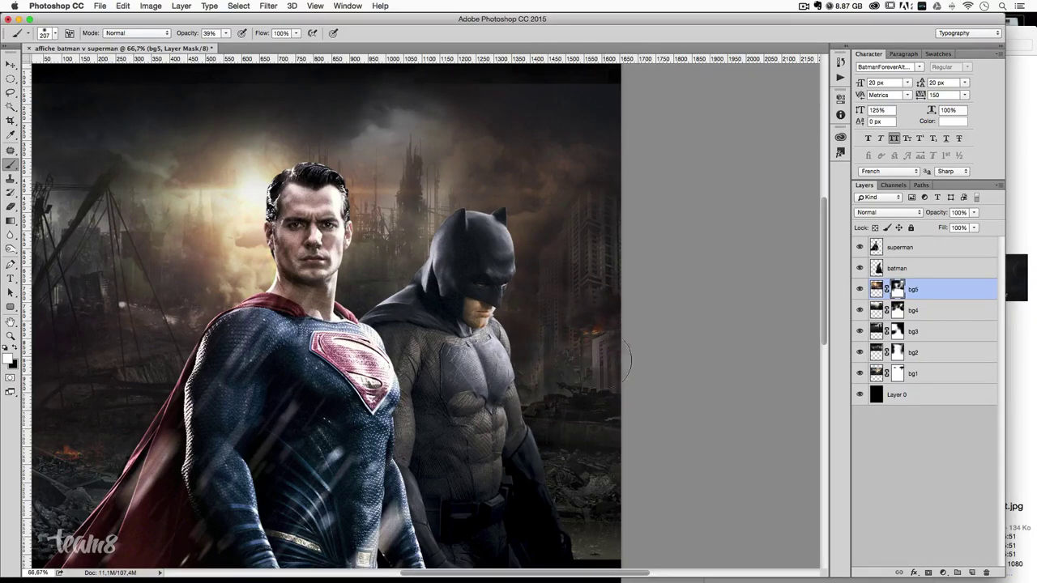
scroll(583, 243, "up", 2)
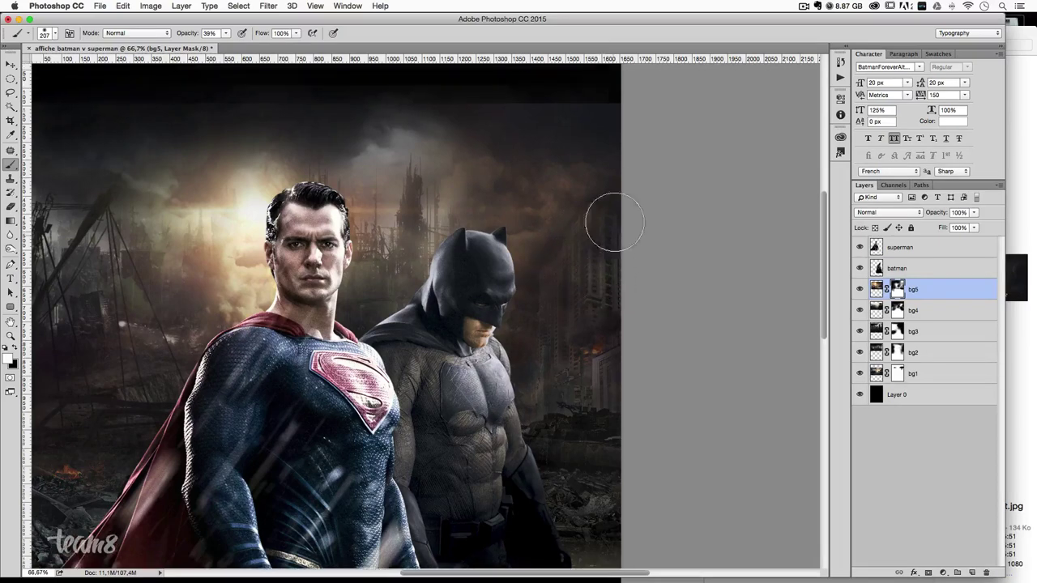
key("x")
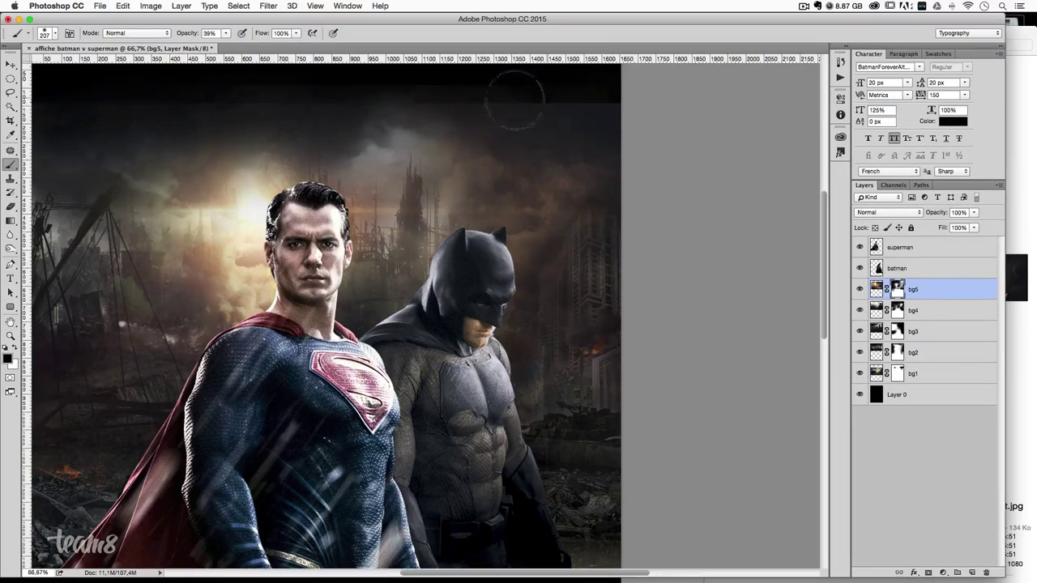
left_click_drag(297, 100, 347, 100)
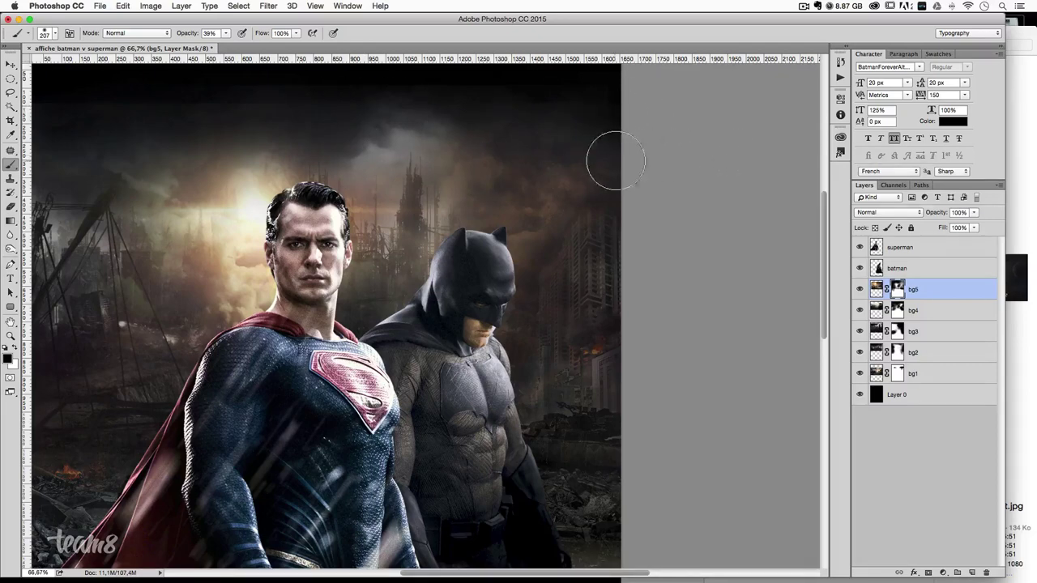
left_click_drag(504, 181, 514, 180)
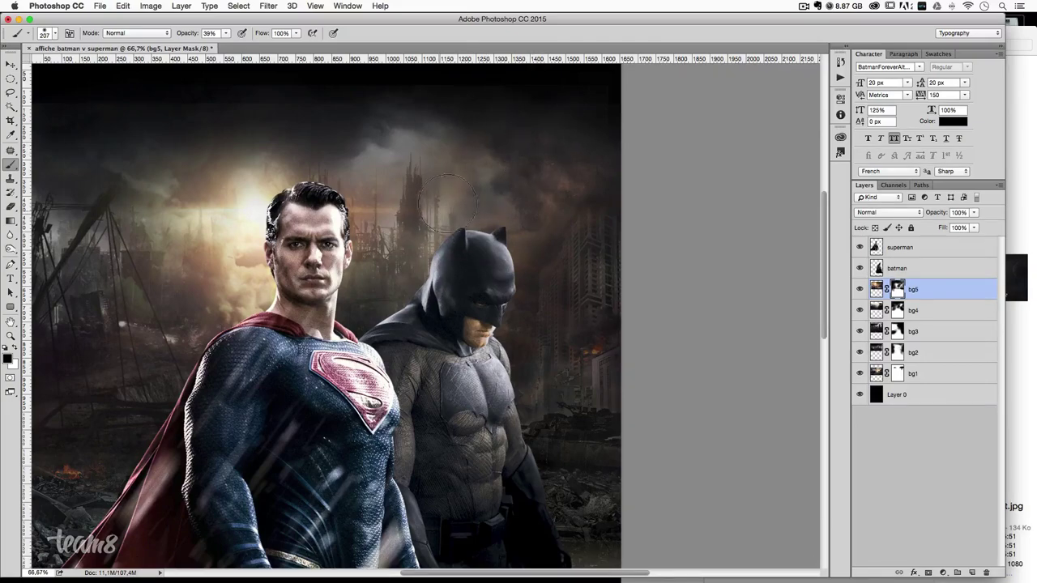
key("ctrl+minus")
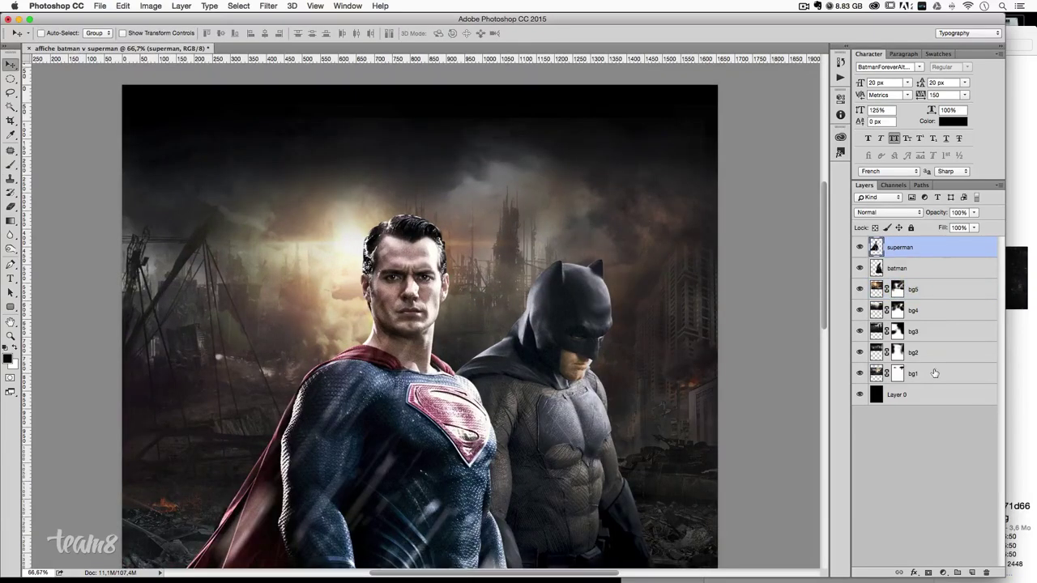
- Select all layers from superman down to bg1 and move them up about 52 px
left_click(934, 373, "shift")
left_click_drag(537, 230, 541, 212)
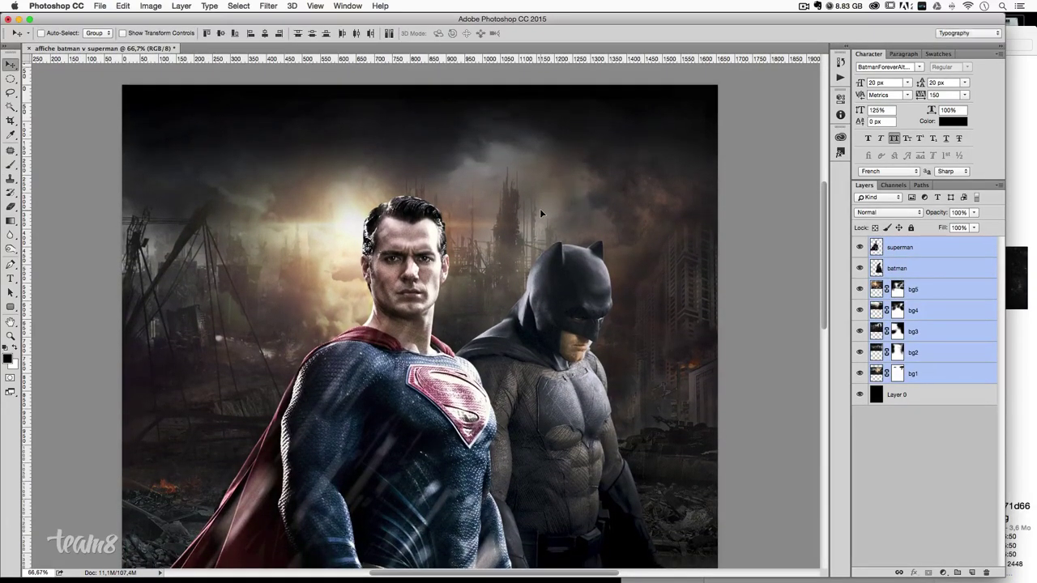
scroll(561, 251, "up", 3)
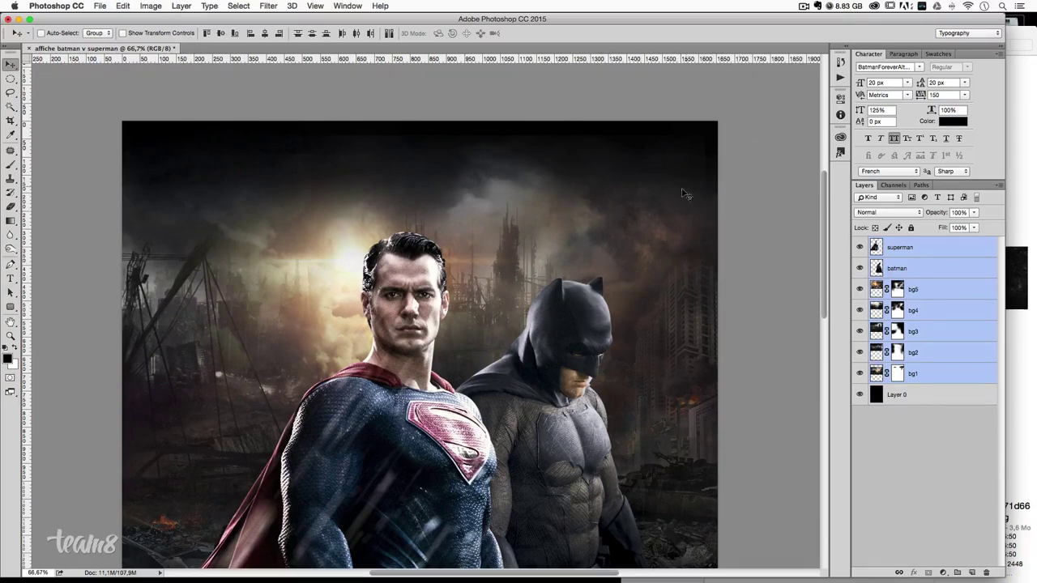
scroll(414, 287, "down", 2)
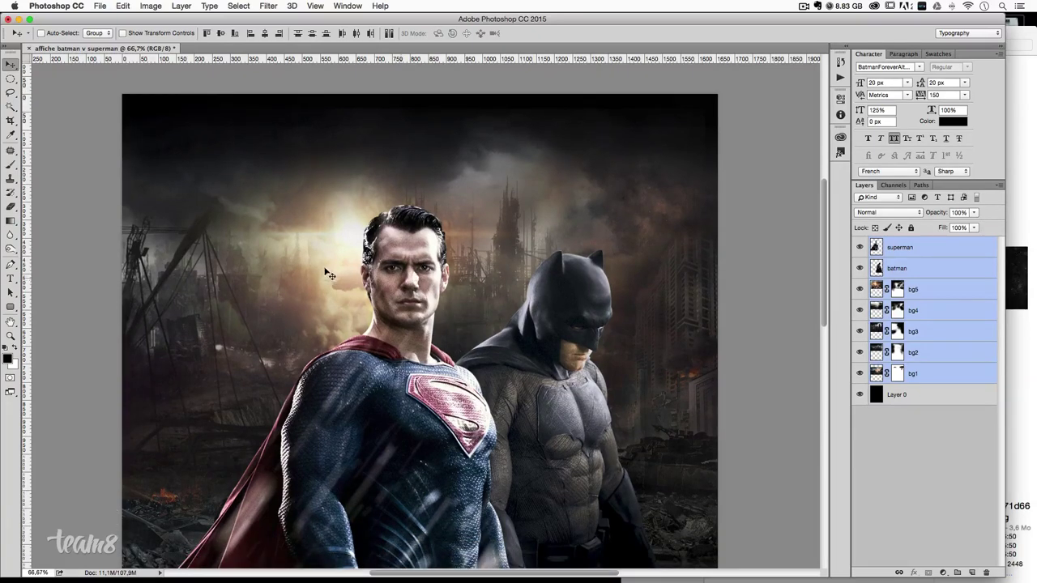
- Reselect bg5's mask with the Brush, then return to the Move tool on the superman layer
left_click(896, 285)
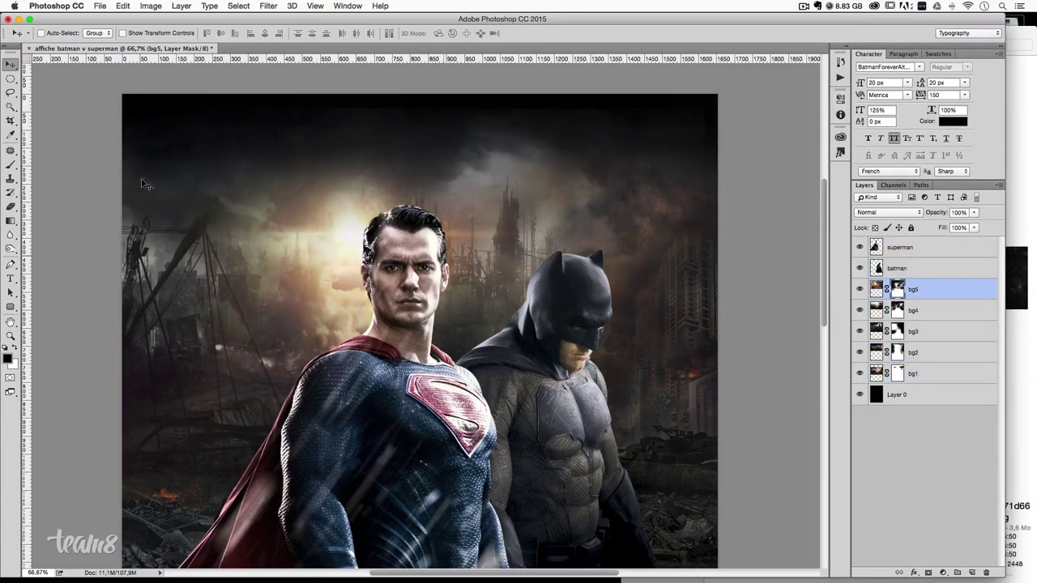
left_click(11, 166)
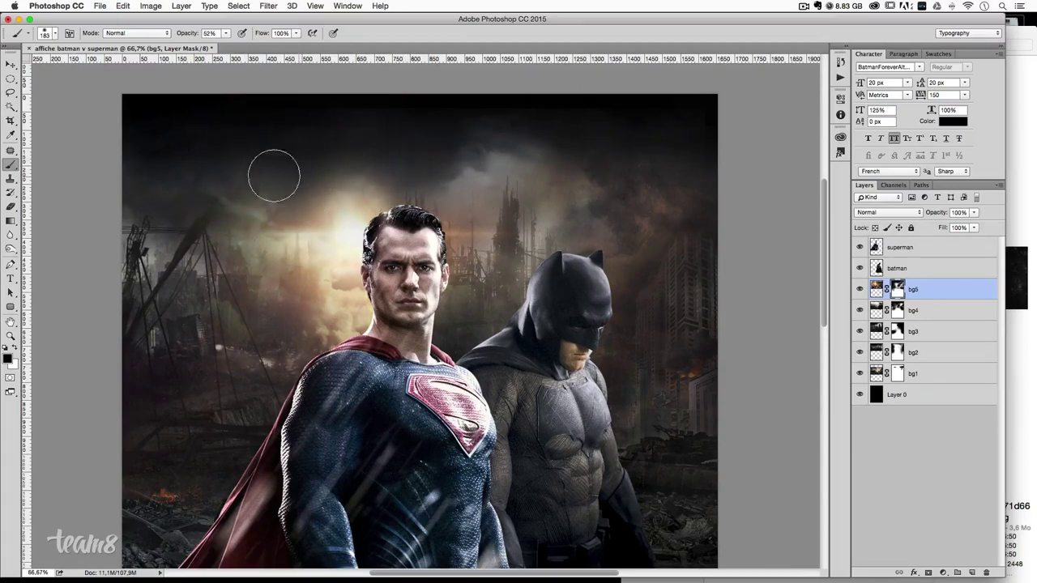
left_click(11, 64)
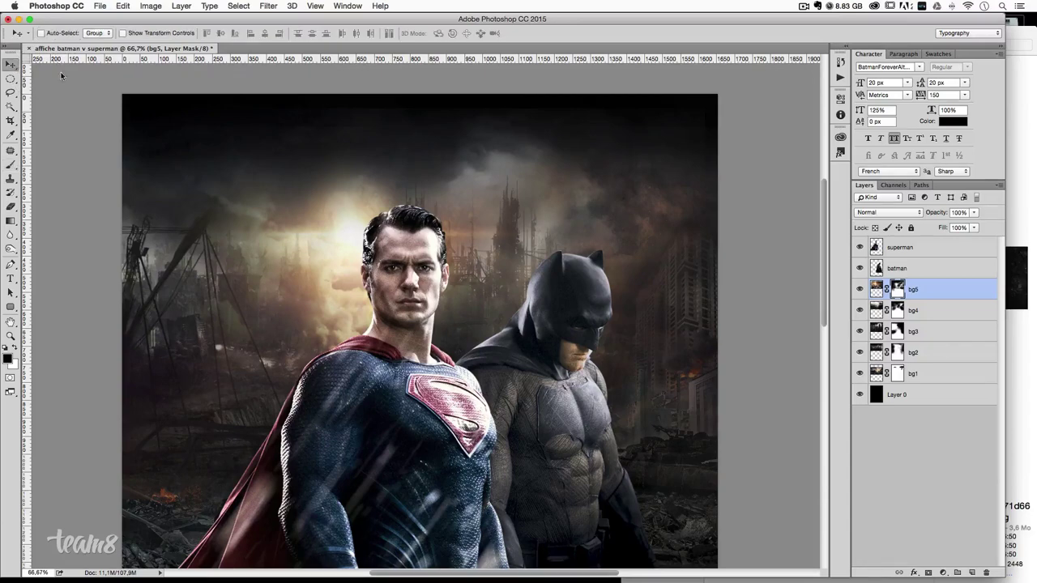
left_click(911, 248)
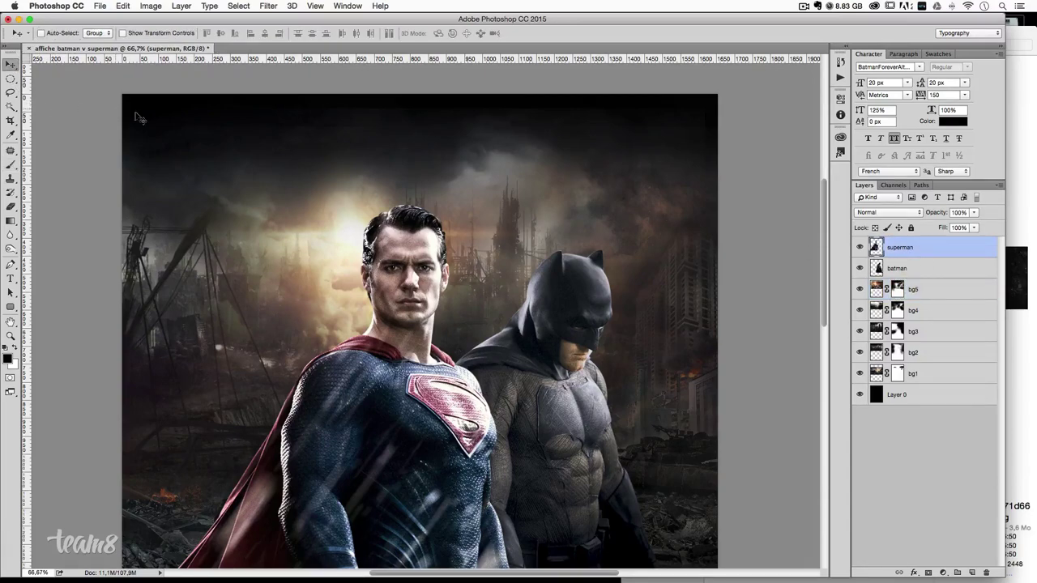
- Lasso a 30 px feathered patch of clouds above Batman and copy it onto a new layer
left_click(9, 79)
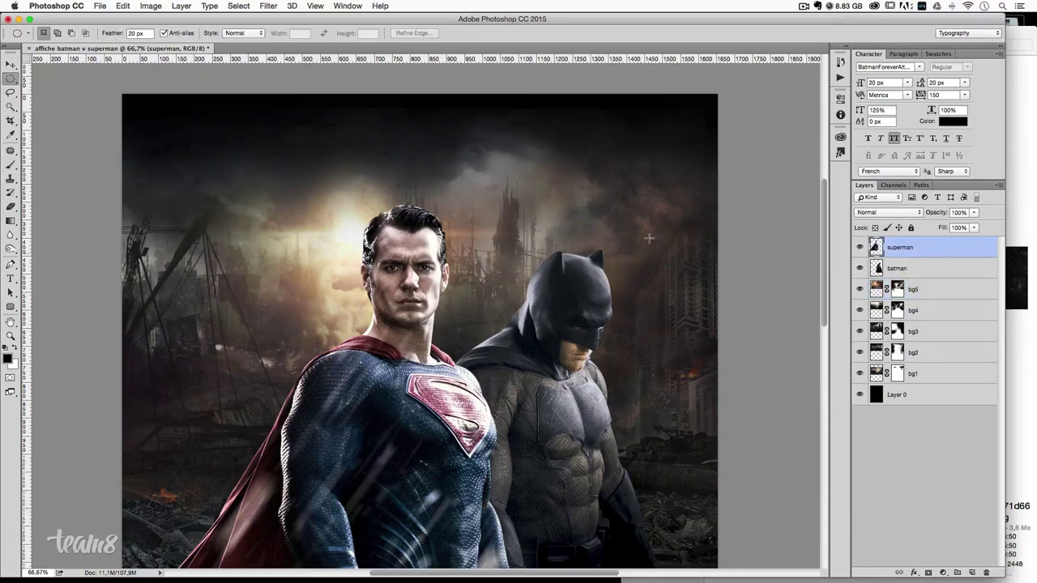
left_click(16, 96)
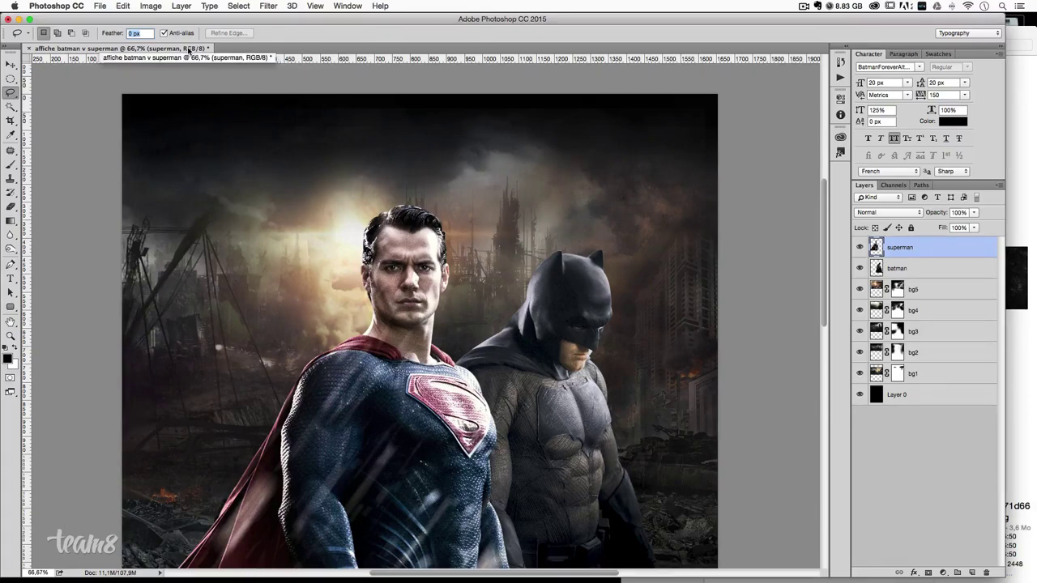
type("0")
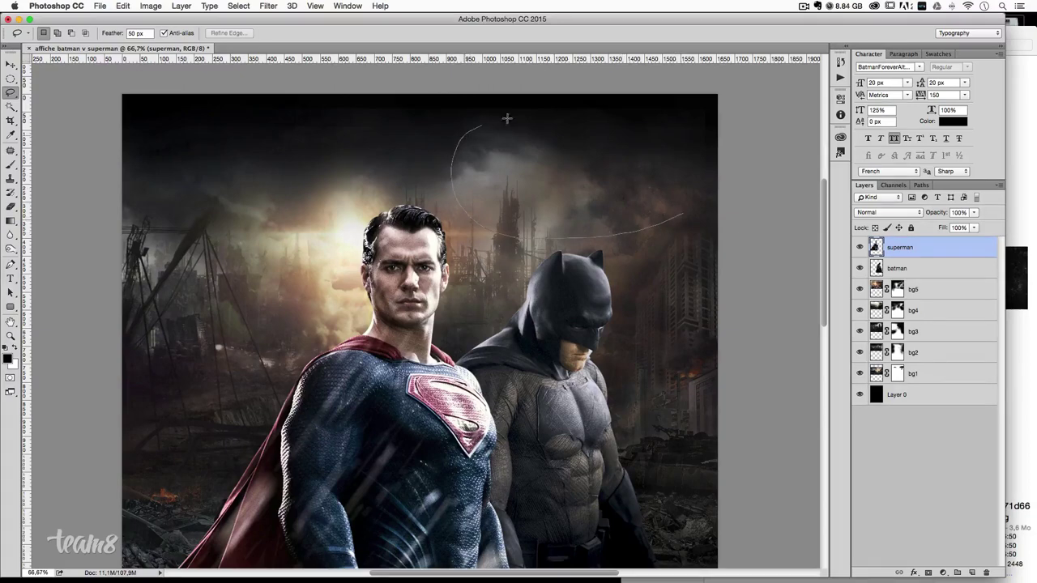
left_click_drag(506, 119, 545, 116)
left_click_drag(715, 183, 713, 193)
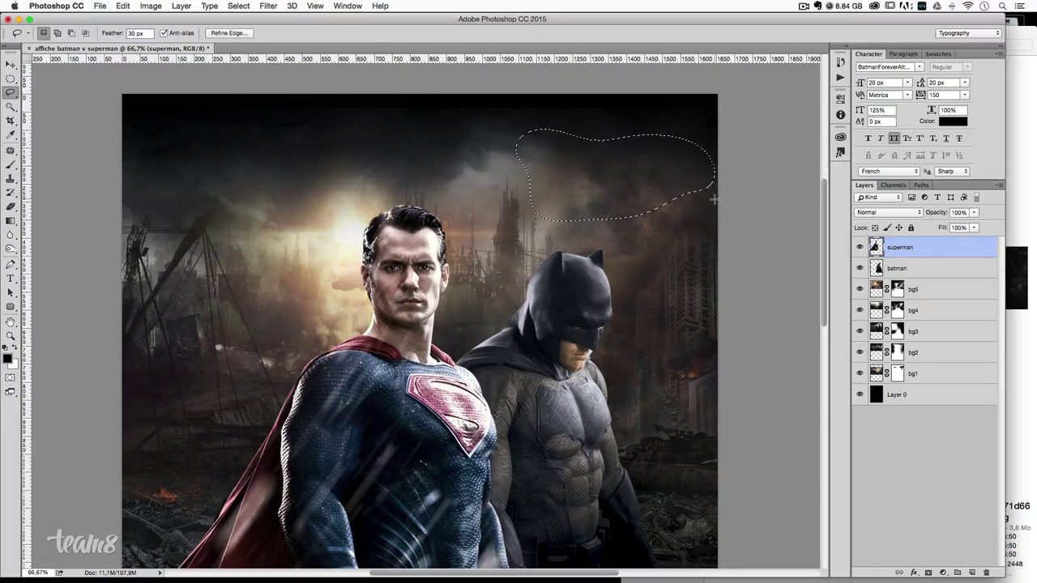
key("super+c")
key("Return")
key("v")
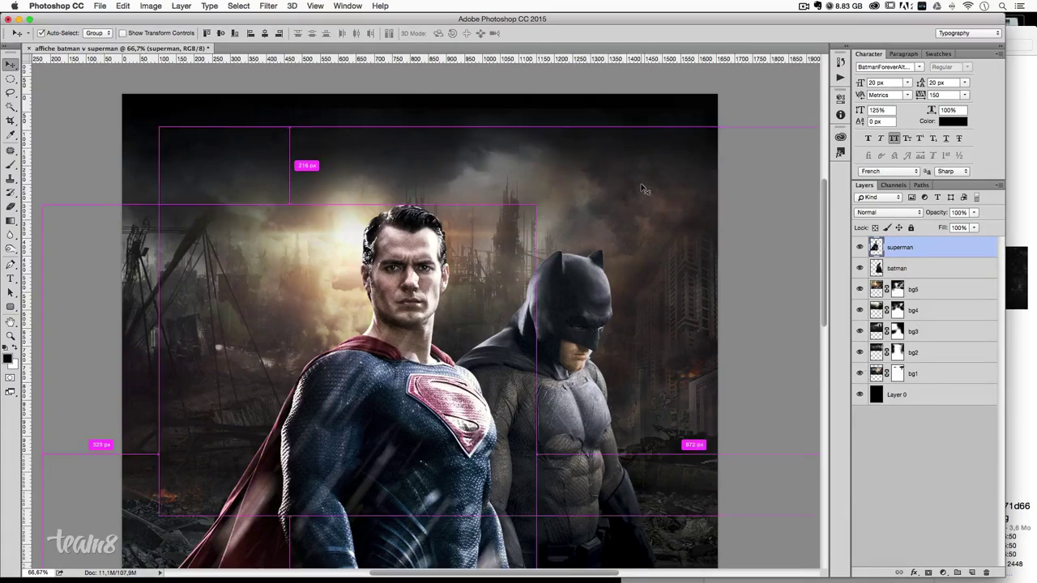
key("ctrl+shift+alt+n")
- Deselect, enlarge the cloud copy to about 134% and shift it 80 px right into the upper-right sky
key("ctrl+d")
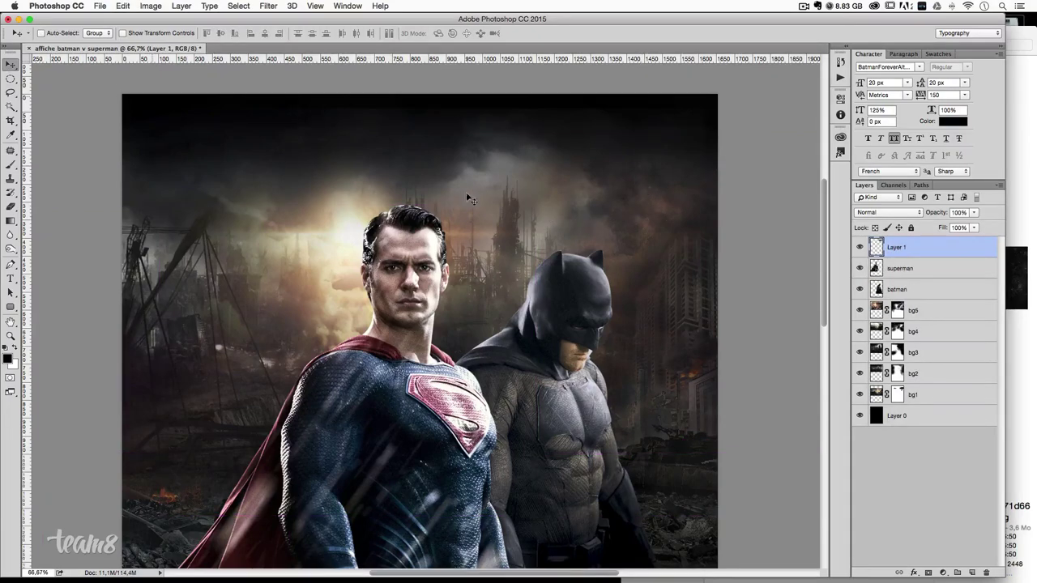
left_click_drag(467, 196, 622, 167)
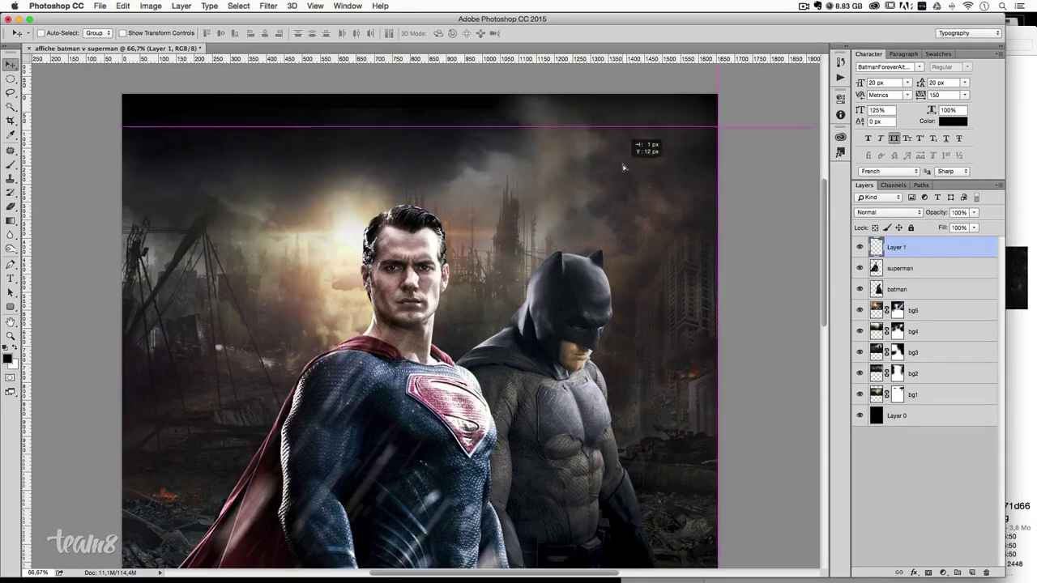
mouse_move(623, 167)
left_mouse_down()
mouse_move(595, 165)
mouse_move(581, 200)
mouse_move(416, 205)
left_mouse_up()
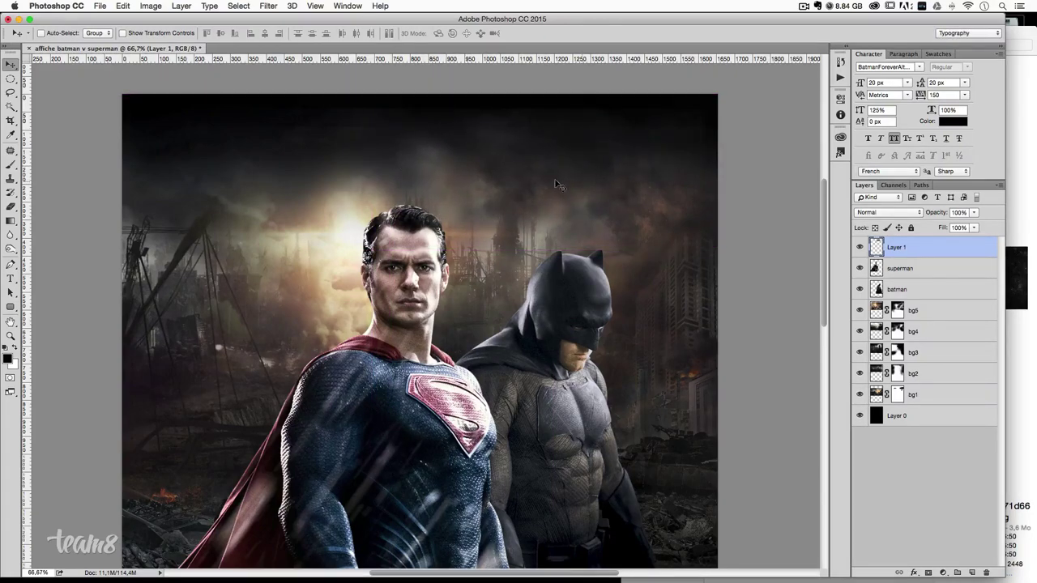
mouse_move(555, 184)
left_mouse_down()
mouse_move(672, 125)
mouse_move(624, 158)
left_mouse_up()
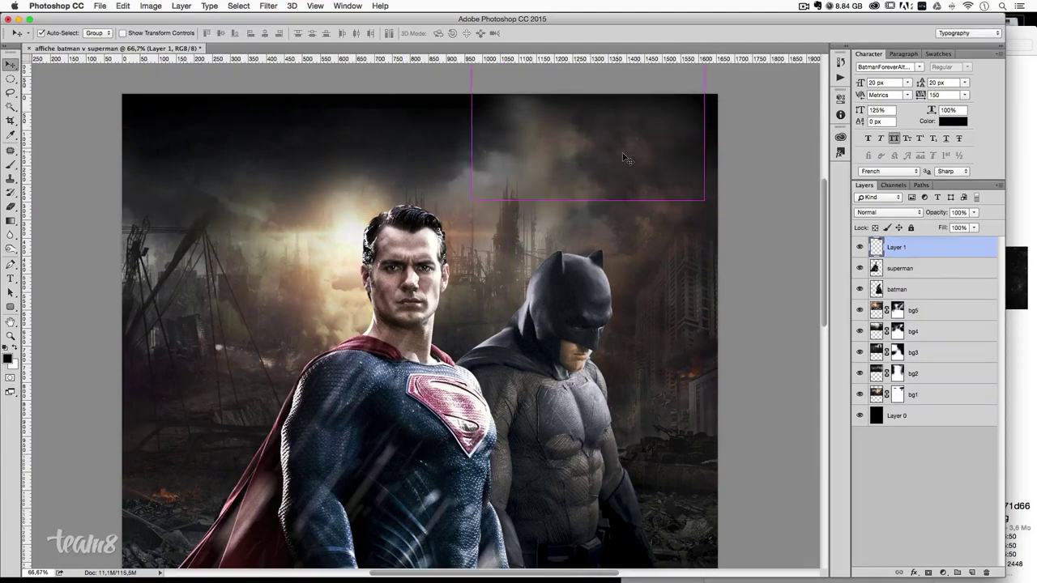
key("ctrl+t")
left_click_drag(704, 200, 746, 219)
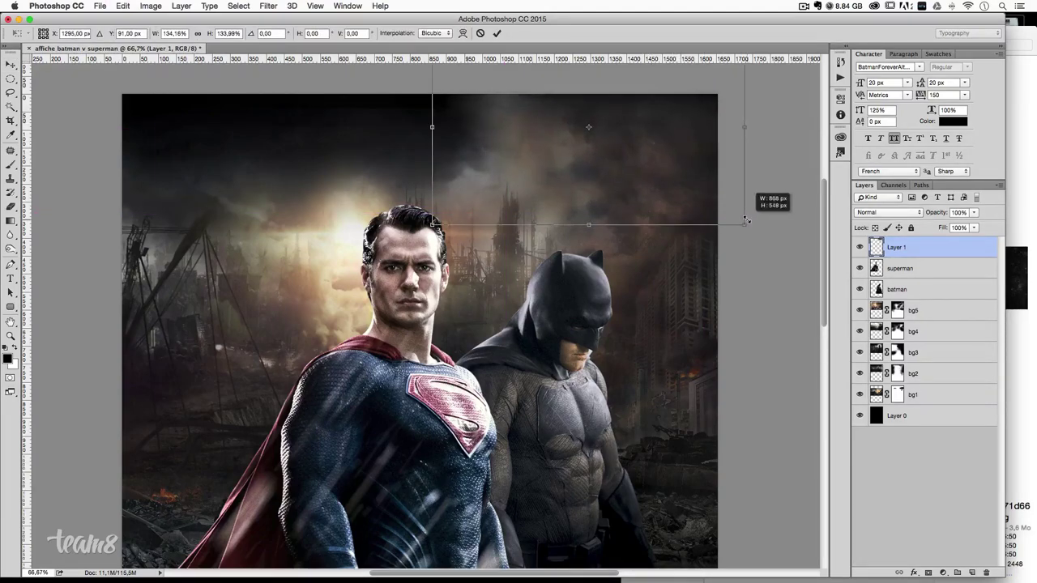
left_click_drag(628, 160, 658, 161)
key("Return")
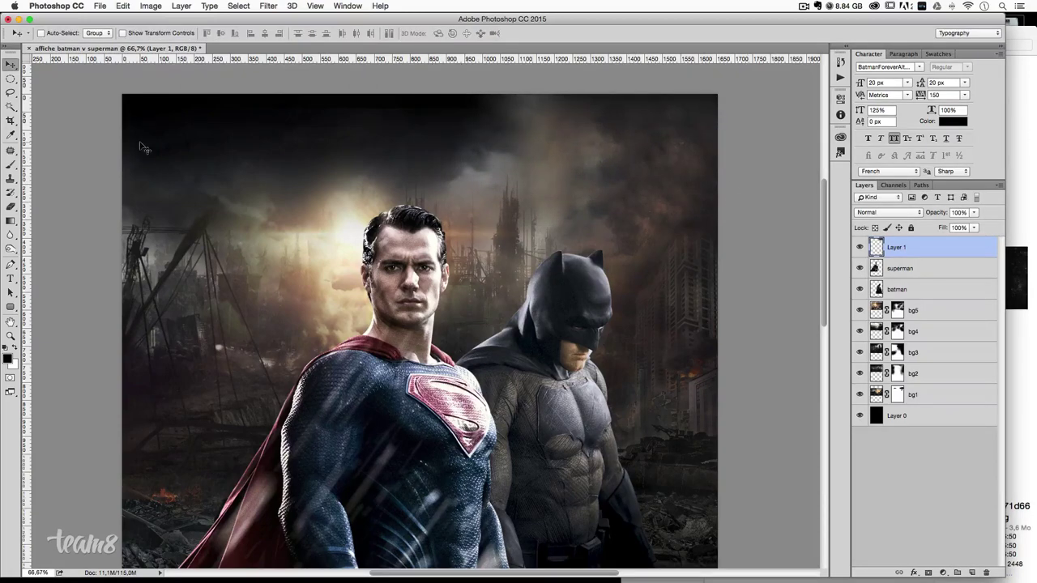
left_click(11, 92)
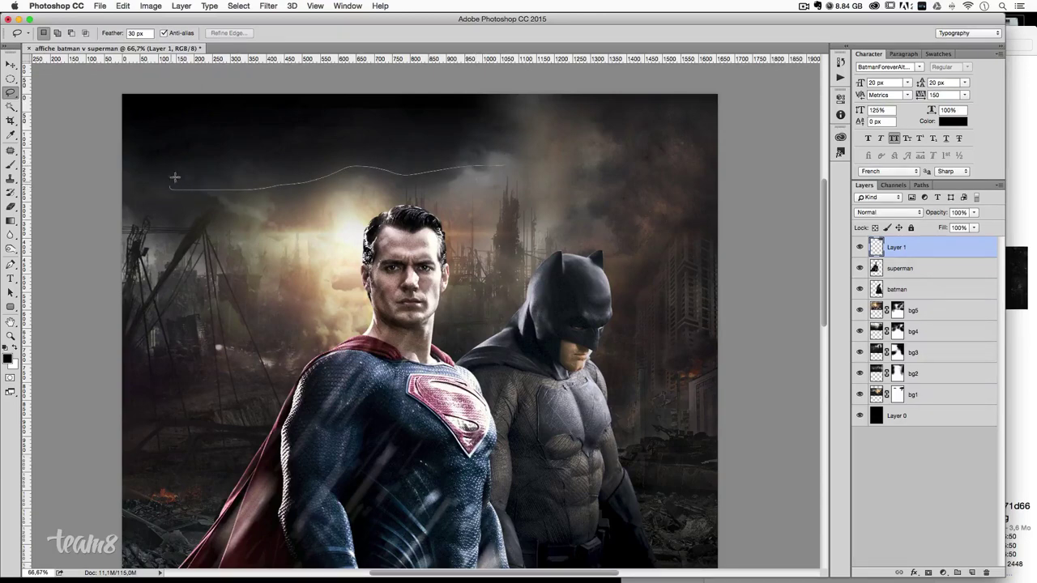
- Lasso a feathered band of sky above Superman's head and copy it to Layer 2
left_click_drag(271, 165, 318, 156)
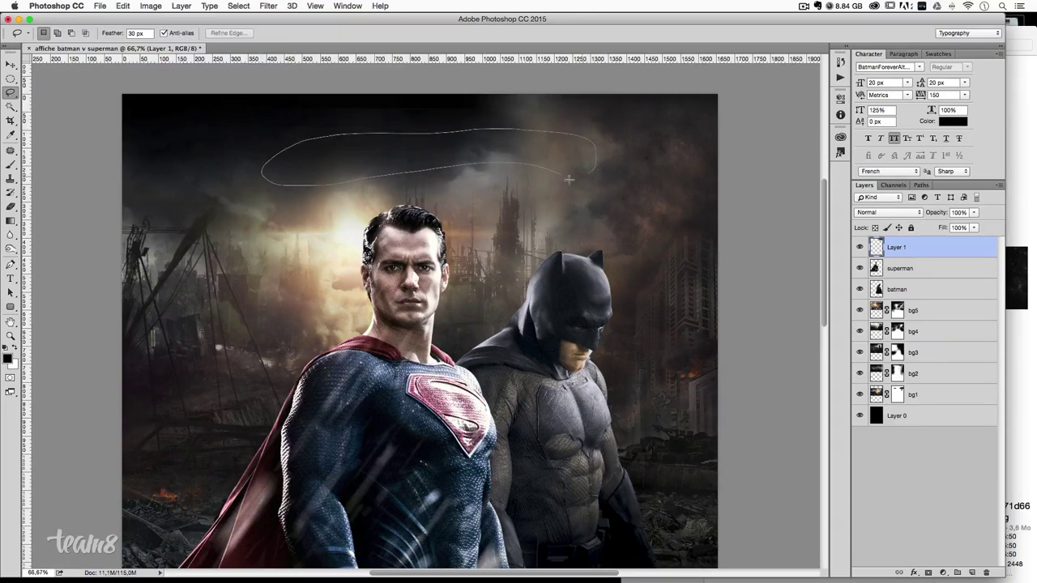
left_click_drag(568, 179, 567, 176)
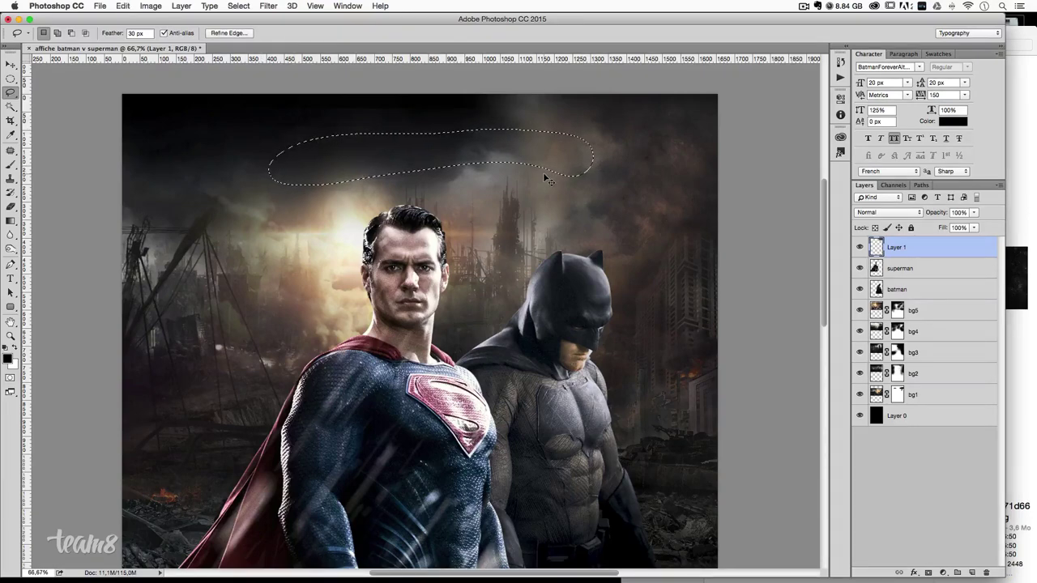
key("super+shift+alt+n")
key("super+d")
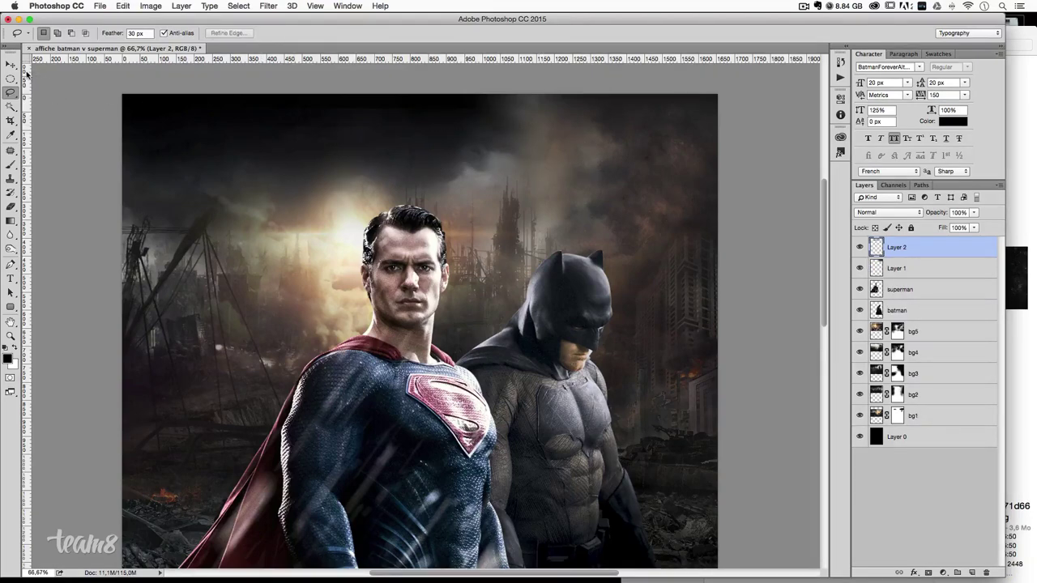
- Enlarge the Layer 2 cloud patch to about 128% and move it into the upper sky
left_click(10, 64)
left_click_drag(462, 179, 352, 146)
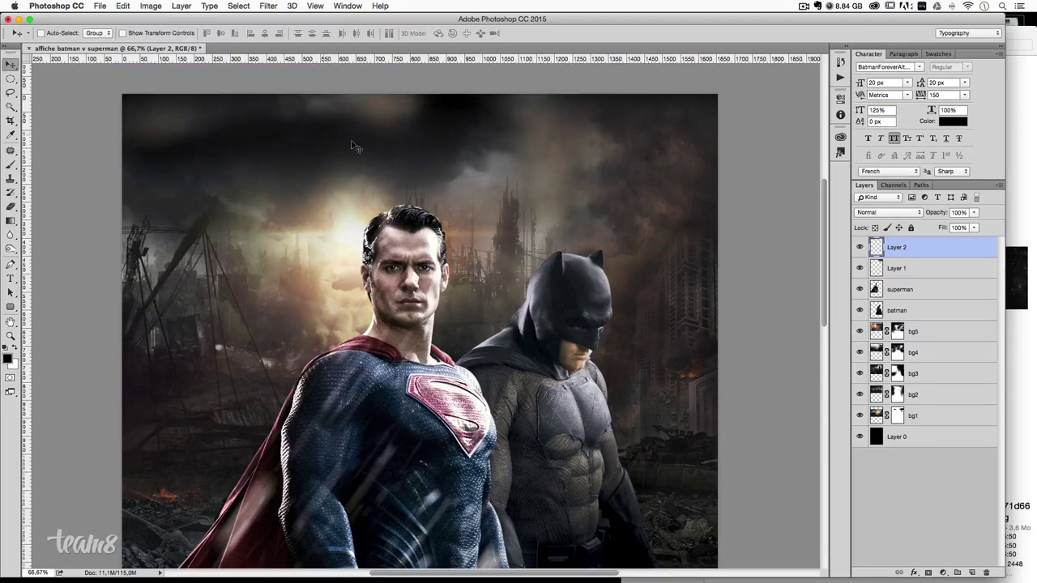
key("ctrl+t")
left_click_drag(439, 162, 565, 205)
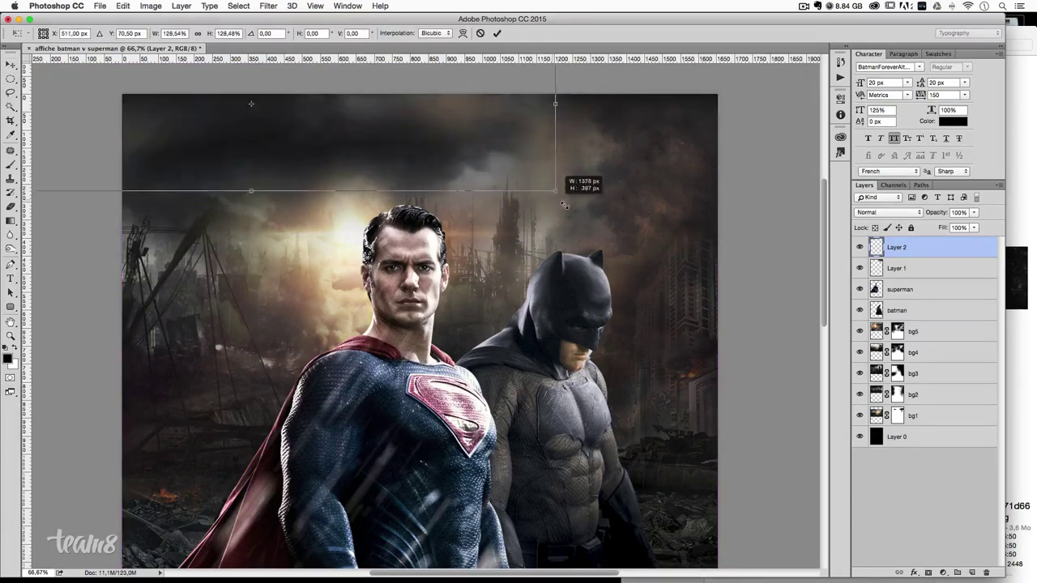
key("Return")
mouse_move(502, 132)
left_mouse_down()
mouse_move(446, 175)
mouse_move(437, 144)
left_mouse_up()
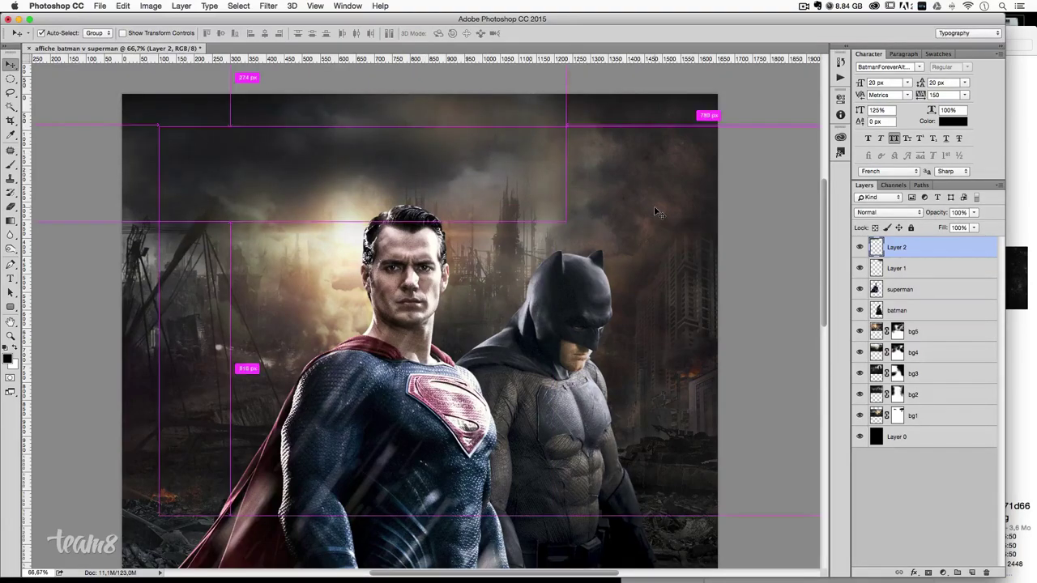
key("ctrl+minus")
- Select Layer 1 and Layer 2 and merge them into a single layer
scroll(622, 262, "down", 3)
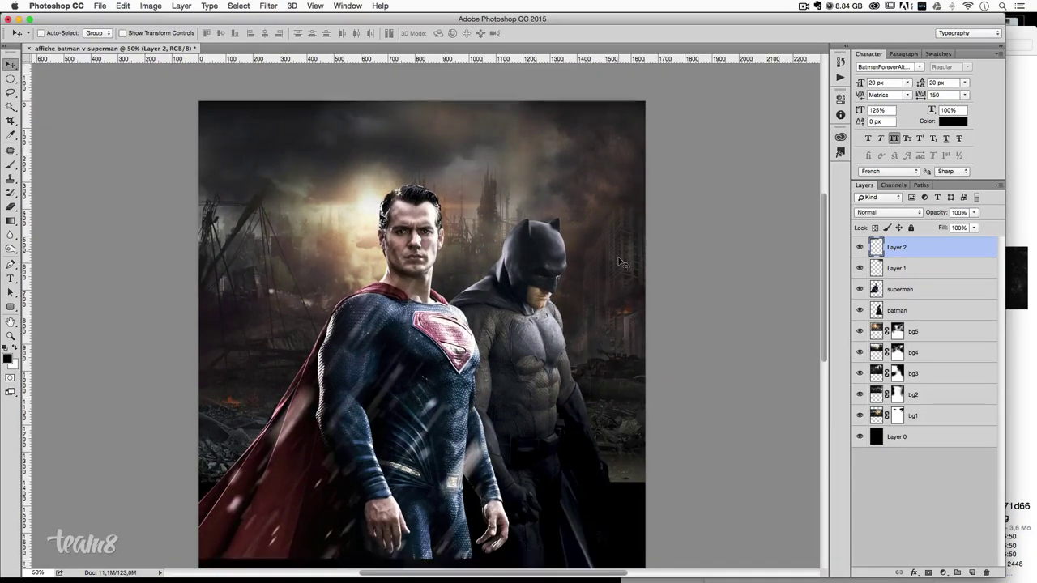
scroll(624, 251, "down", 2)
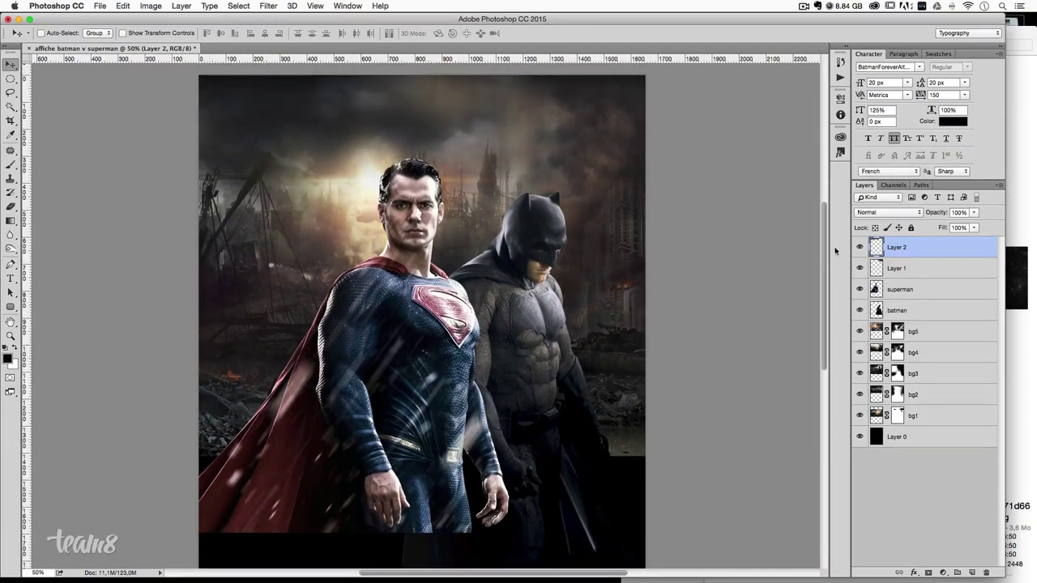
left_click(903, 275)
left_click(917, 249, "shift")
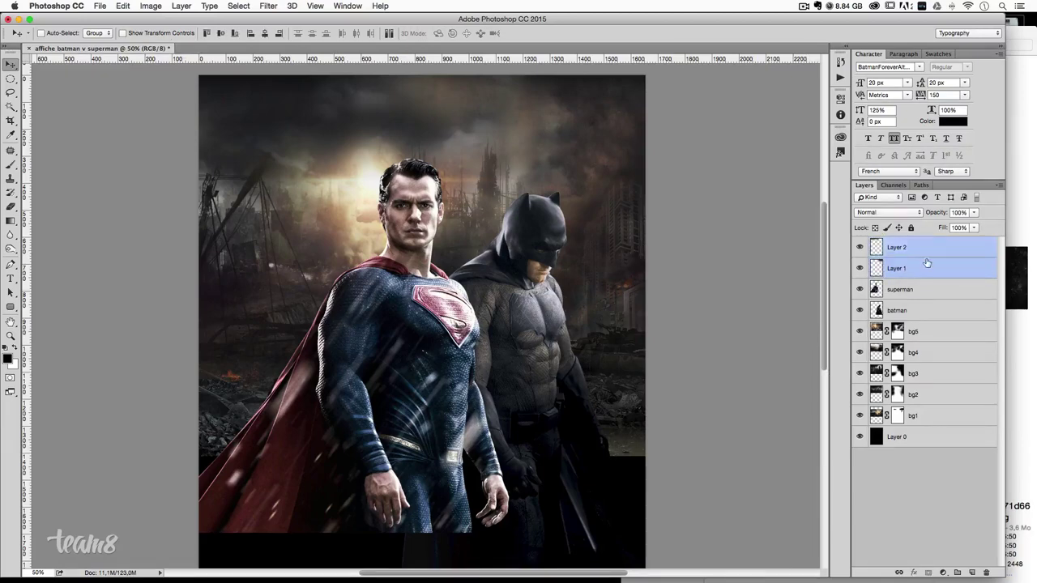
right_click(921, 251)
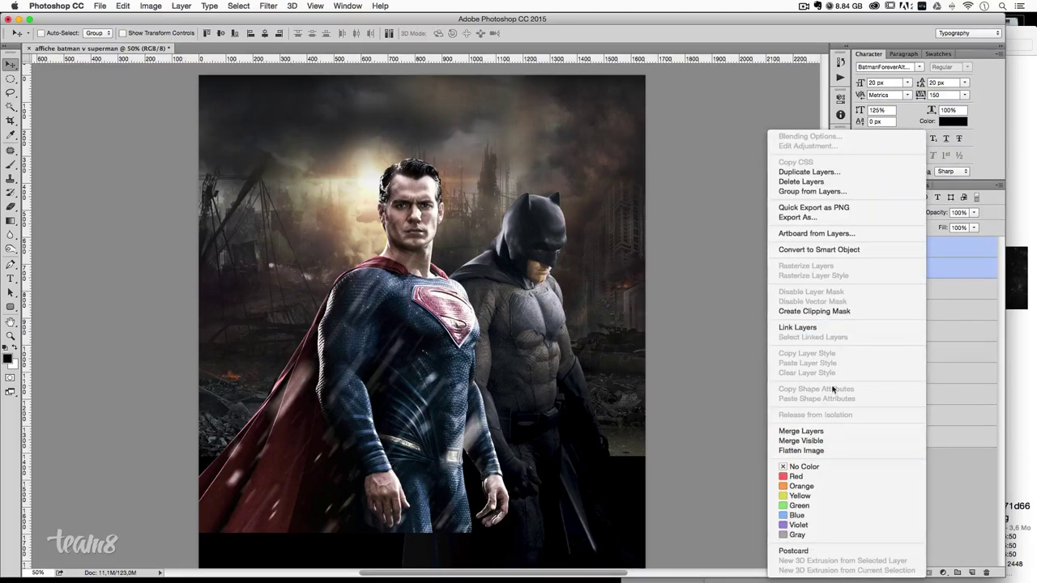
left_click(823, 431)
double_click(891, 247)
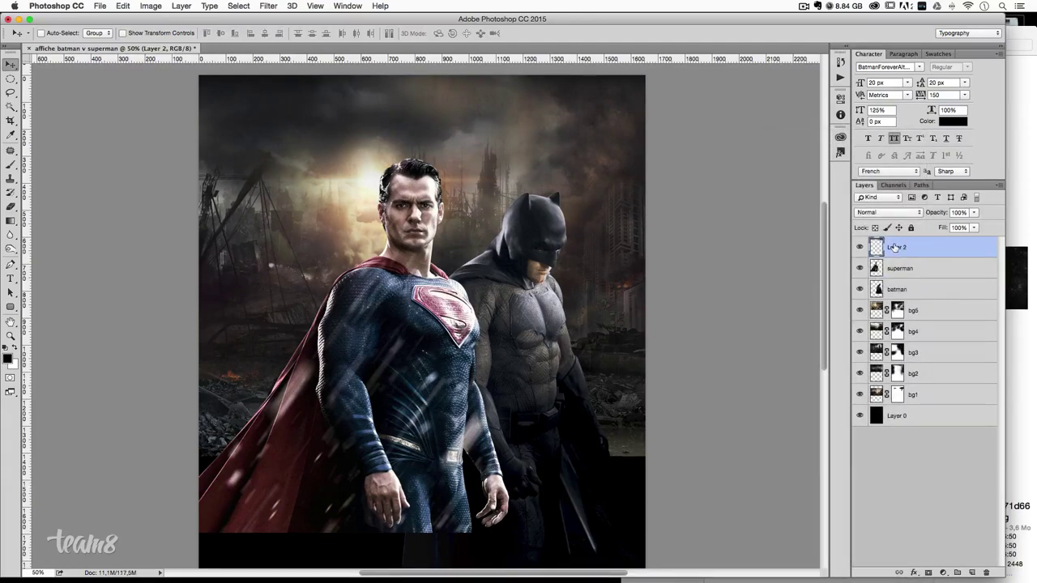
left_click(923, 267, "shift")
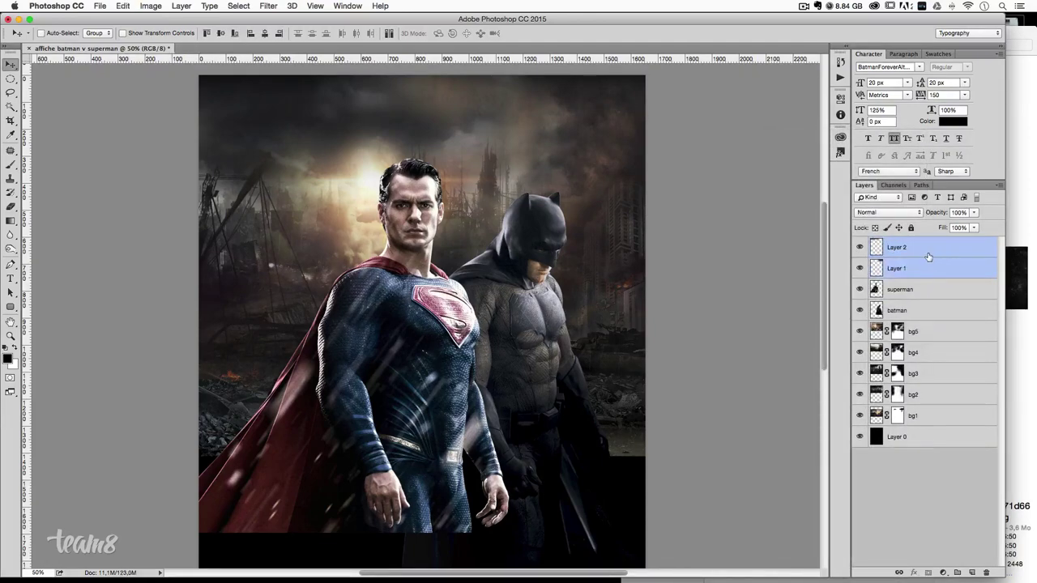
right_click(942, 257)
left_click(942, 257)
right_click(941, 258)
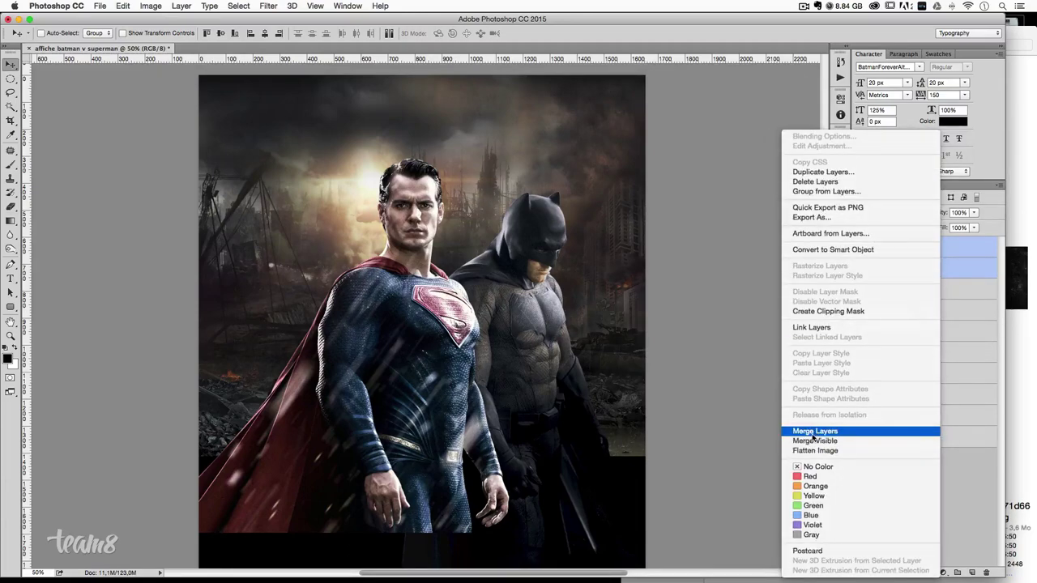
left_click(813, 432)
- Rename the merged cloud layer to 'raccord', fixing the initial misspelling
double_click(894, 248)
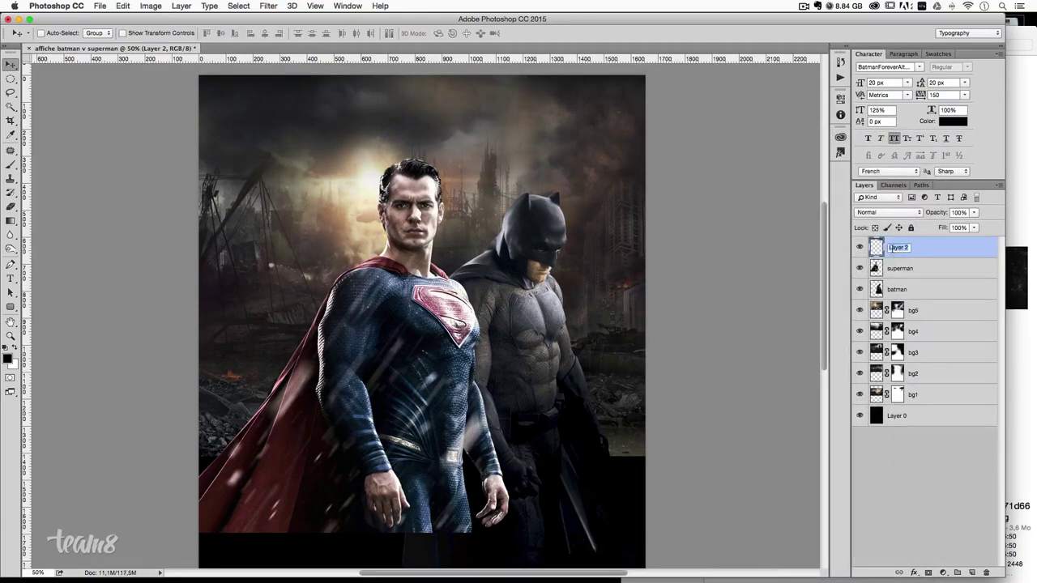
type("reccourd")
key("Return")
double_click(899, 248)
key("BackSpace")
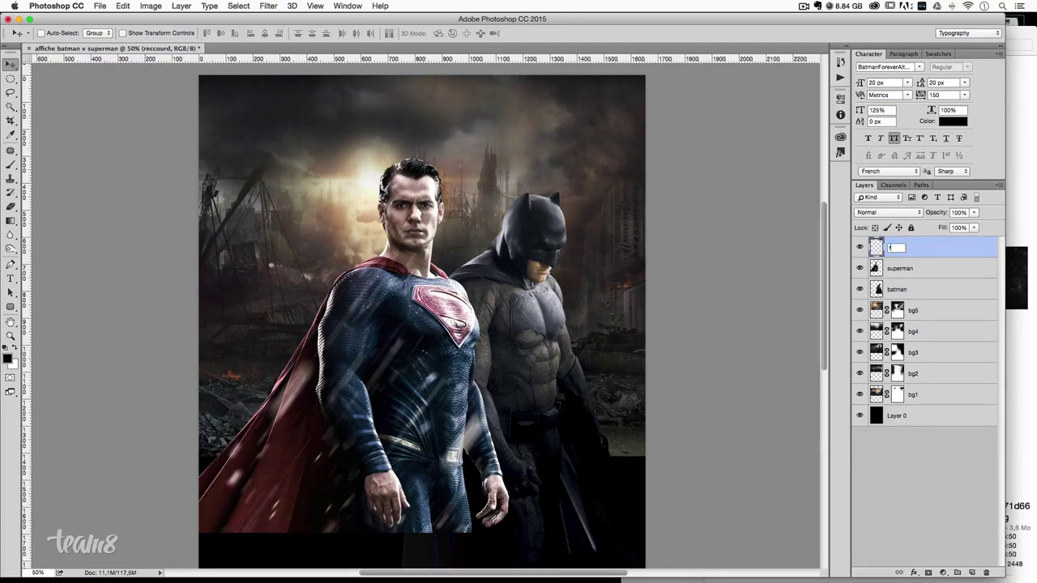
type("accord")
key("Return")
left_click(920, 491)
scroll(583, 280, "down", 2)
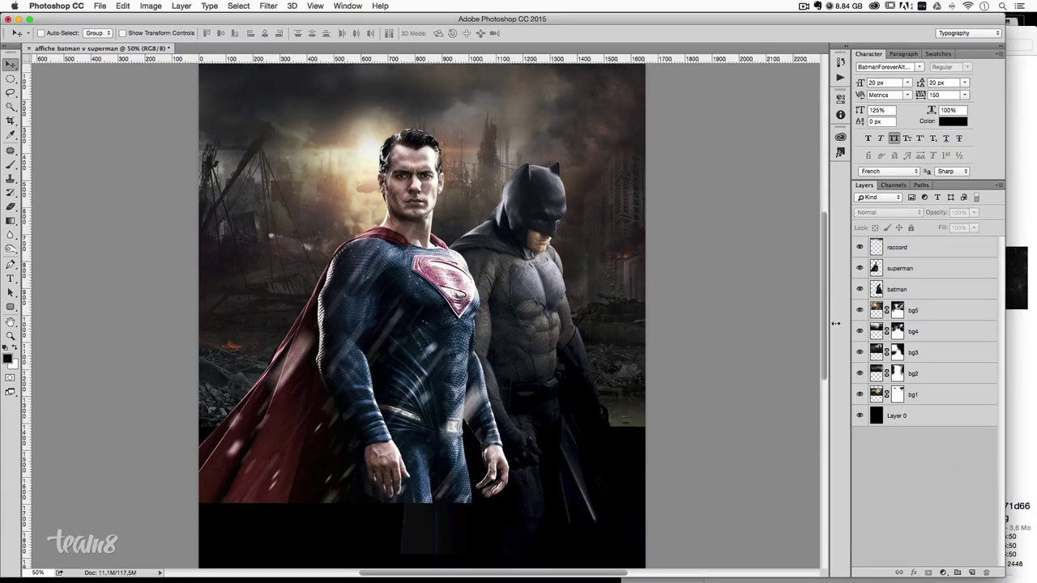
- Toggle visibility of bg5 through bg1 to inspect each background layer's contribution
left_click(859, 310)
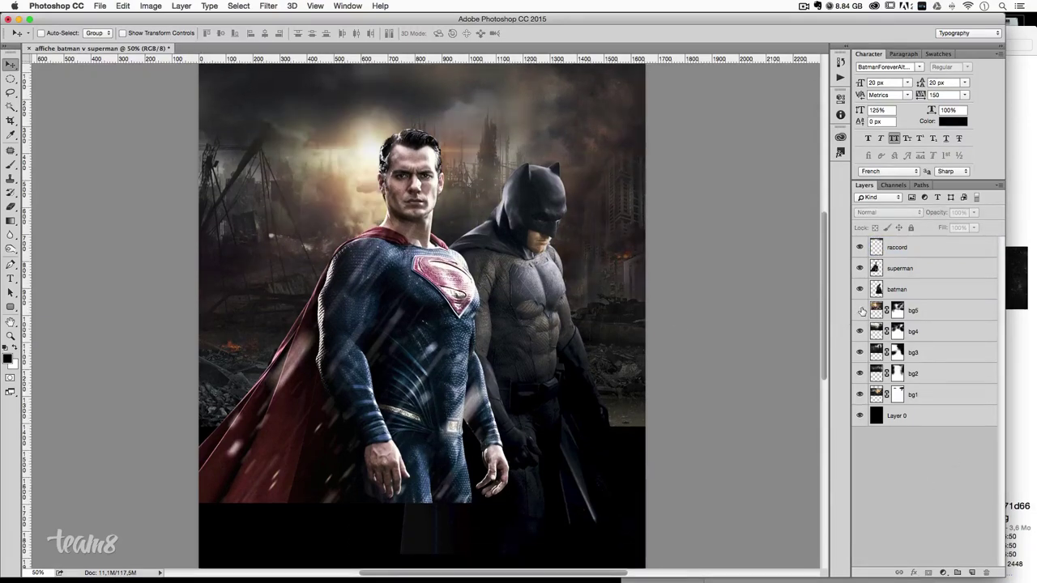
left_click(859, 310)
left_click(859, 310)
left_click(860, 332)
left_click(859, 331)
left_click(859, 352)
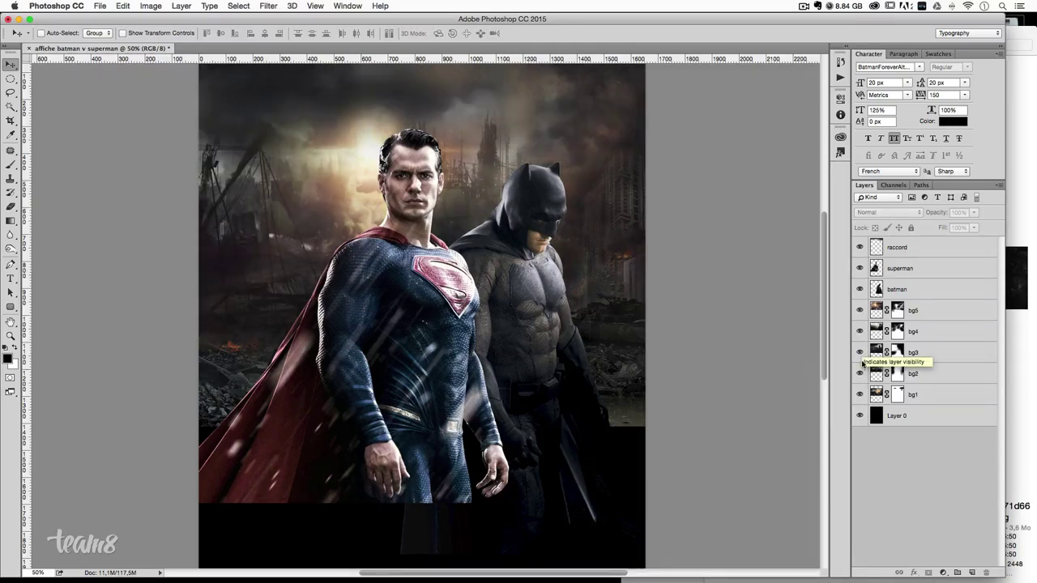
left_click(860, 372)
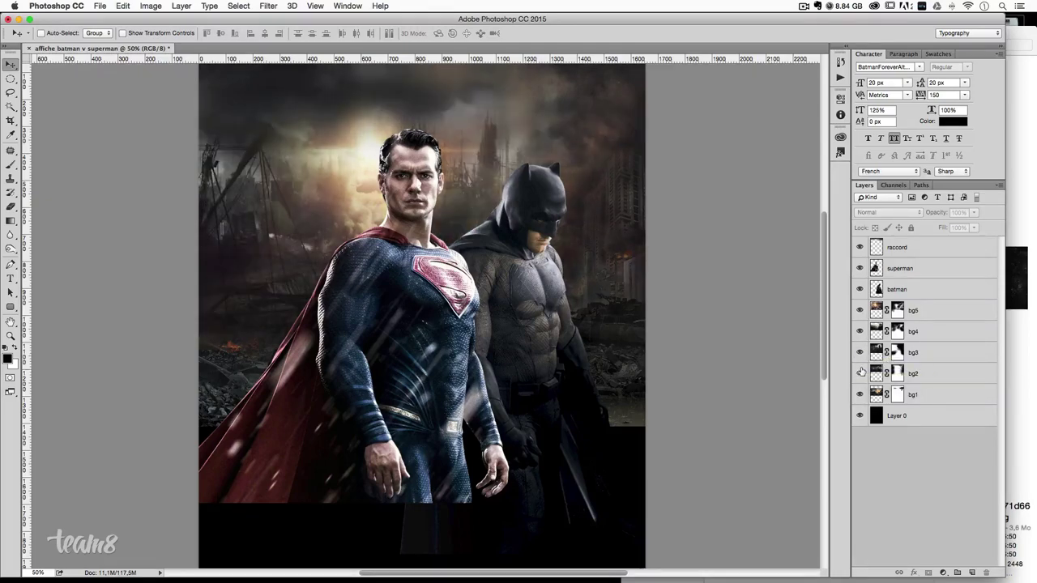
left_click(860, 395)
left_click(860, 394)
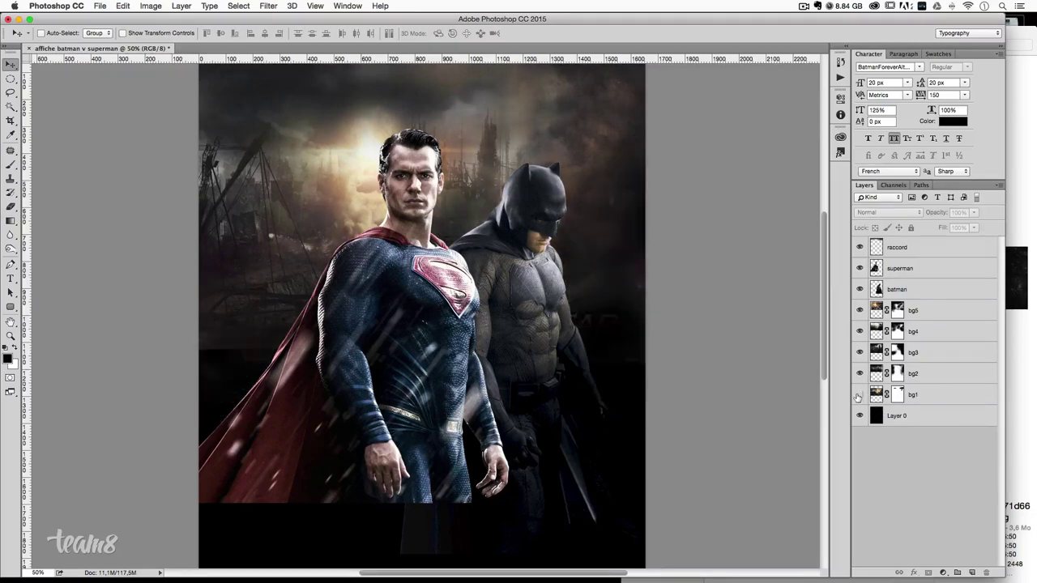
- Paint bg1's mask at 28% opacity to blend seams near Batman's lower right and Superman's cape
left_click(897, 395)
left_click(10, 165)
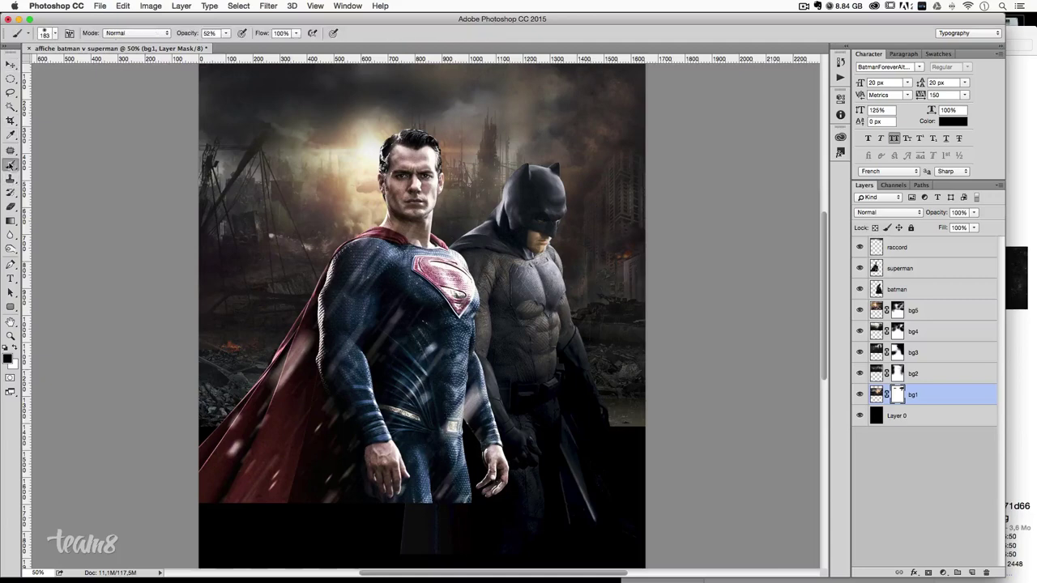
mouse_move(606, 419)
left_mouse_down()
mouse_move(643, 423)
mouse_move(606, 432)
mouse_move(652, 435)
left_mouse_up()
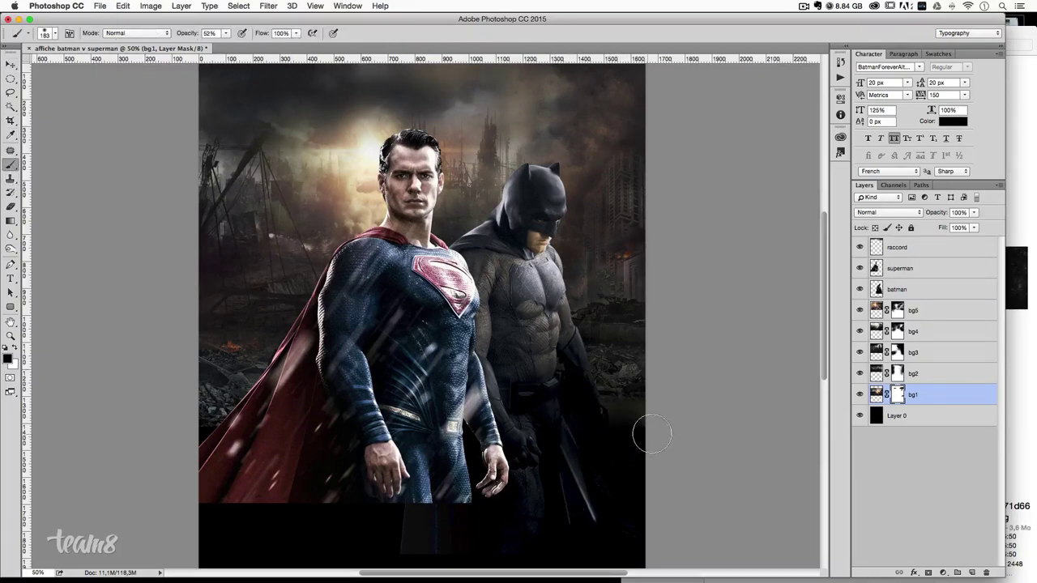
key("ctrl+z")
left_click(226, 34)
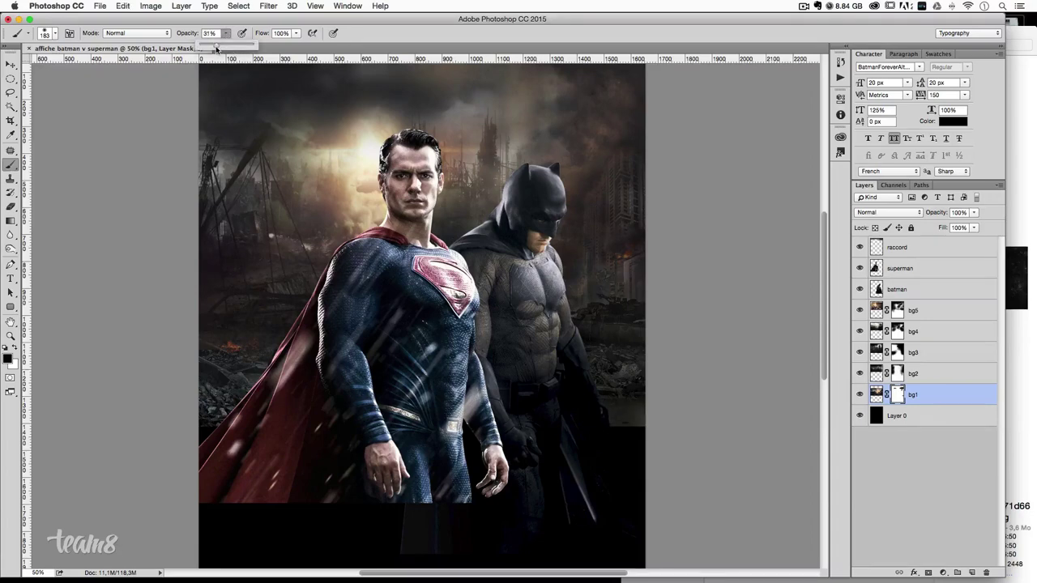
left_click_drag(216, 49, 214, 48)
left_click(652, 425)
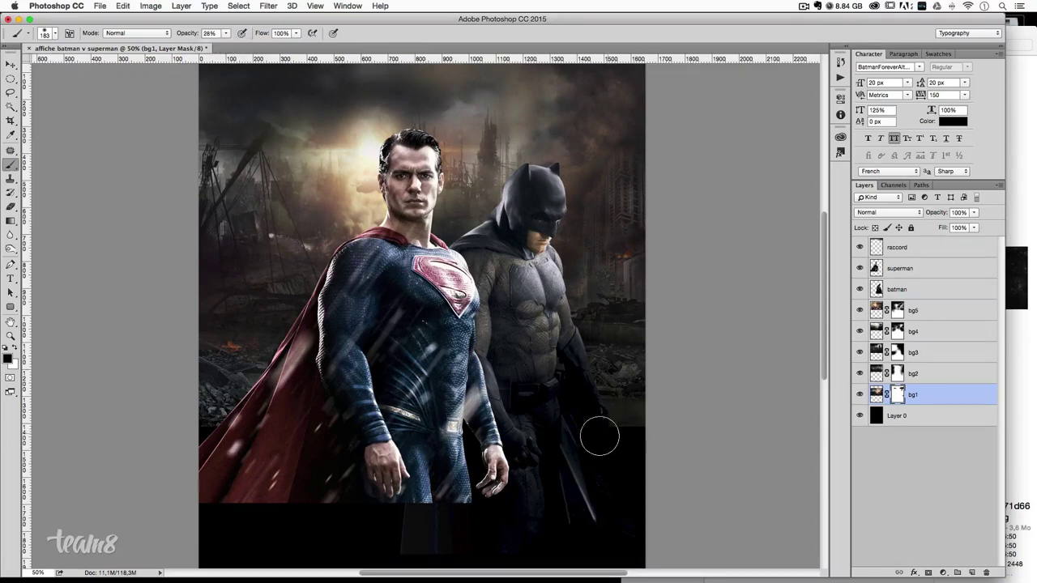
left_click_drag(599, 437, 624, 436)
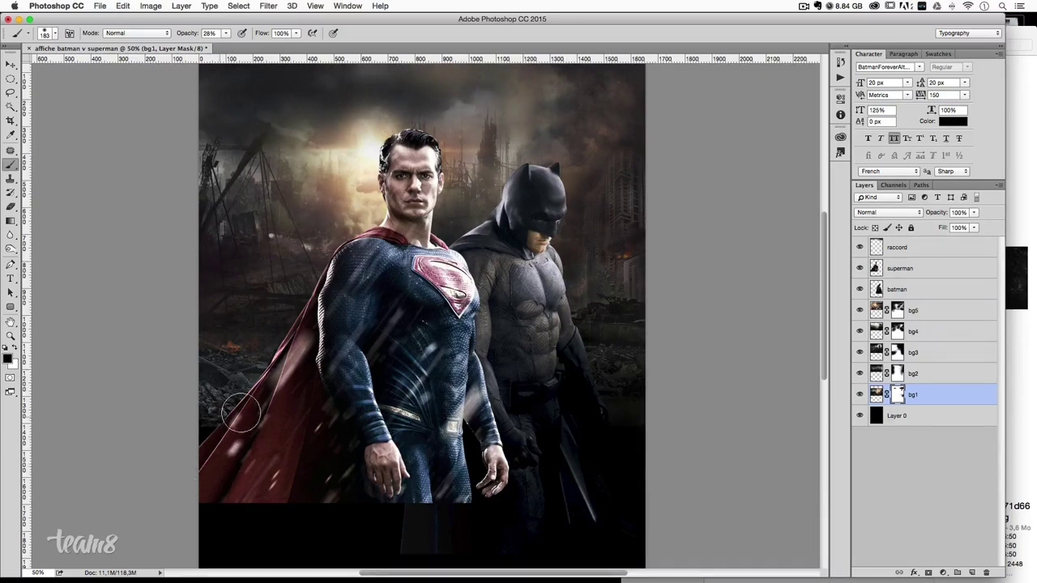
mouse_move(242, 413)
left_mouse_down()
mouse_move(206, 409)
mouse_move(195, 397)
mouse_move(224, 416)
mouse_move(199, 393)
left_mouse_up()
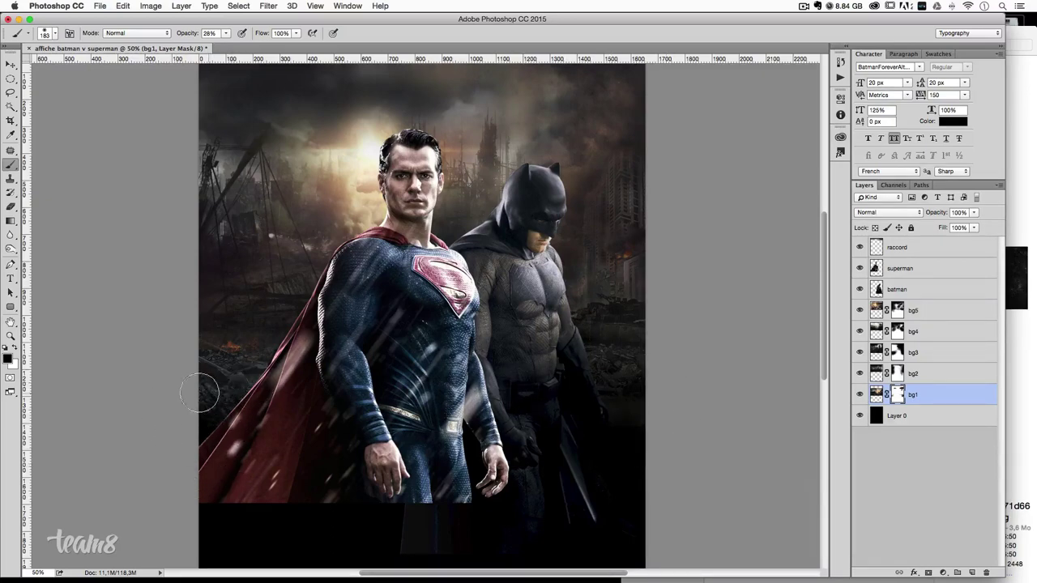
scroll(676, 327, "up", 2)
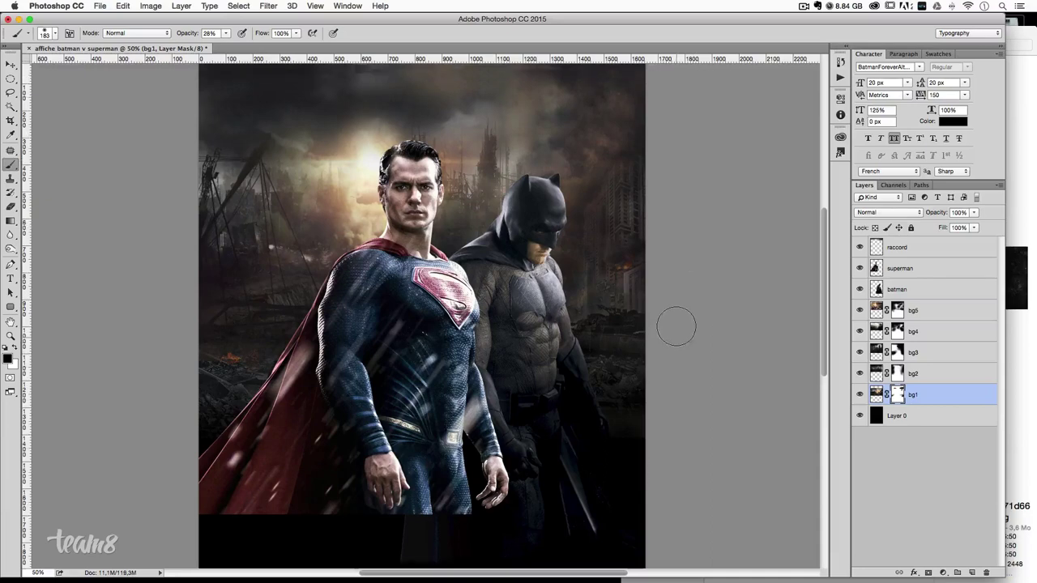
scroll(677, 326, "up", 2)
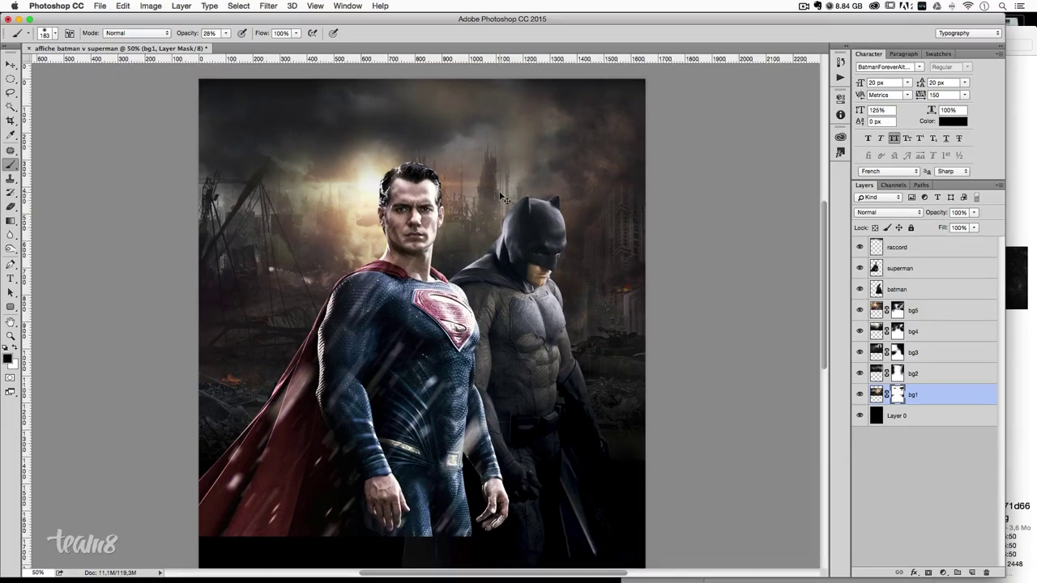
key("super+minus")
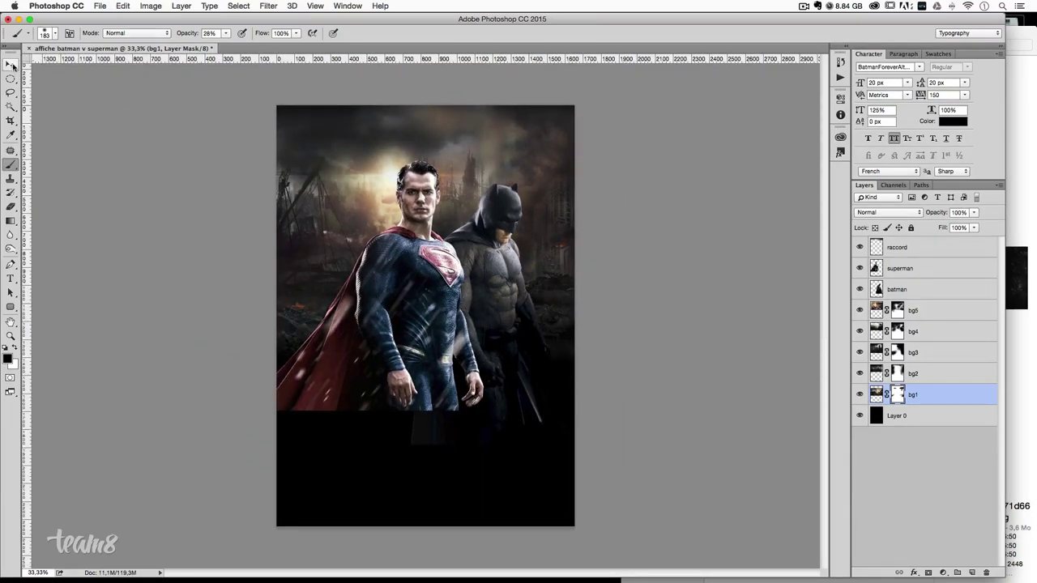
- Select the superman and batman layers and nudge both heroes slightly down the poster
left_click(12, 65)
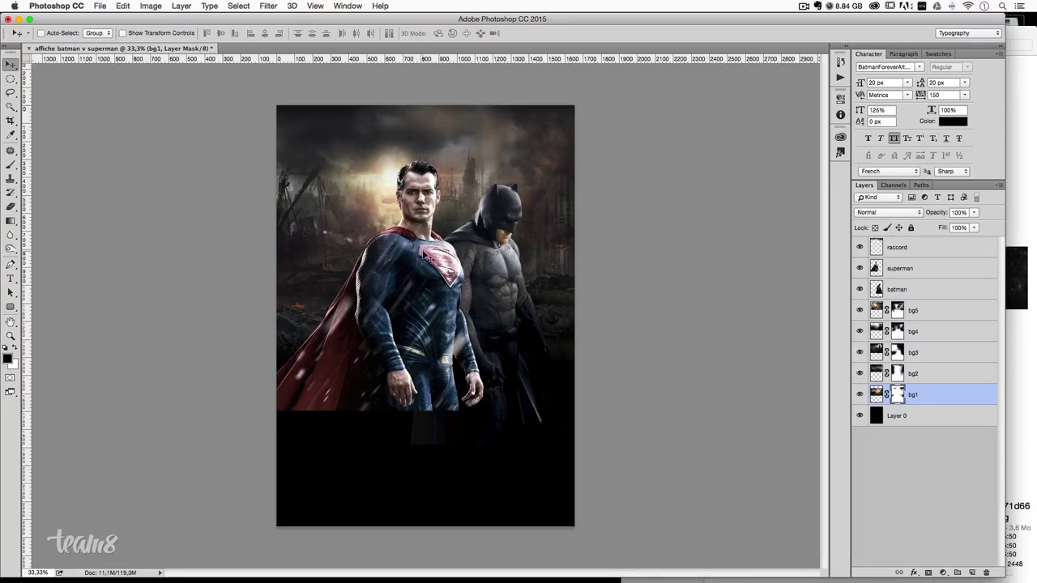
left_click(918, 272)
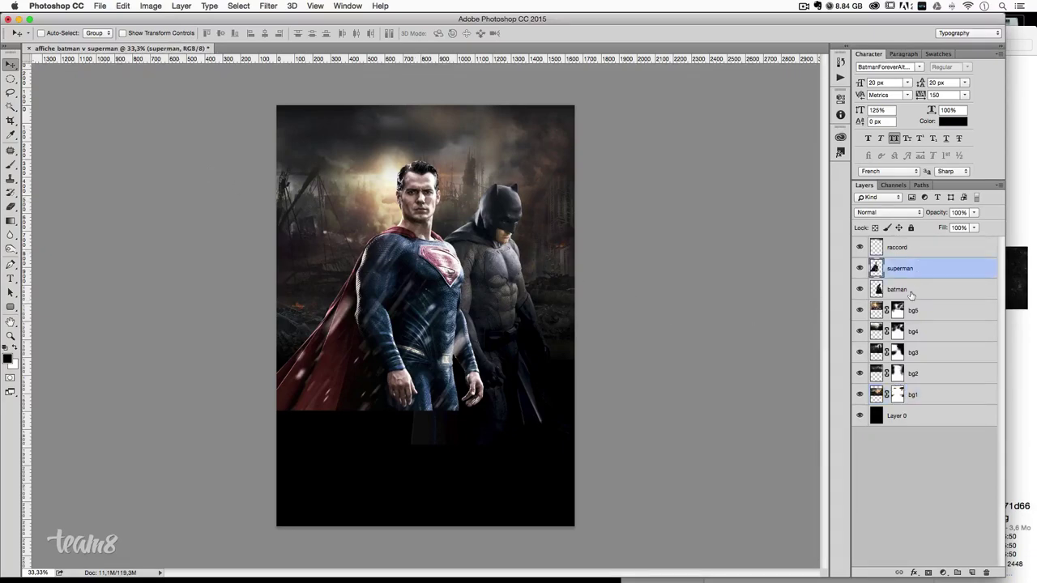
left_click(911, 289, "shift")
left_click_drag(488, 302, 480, 313)
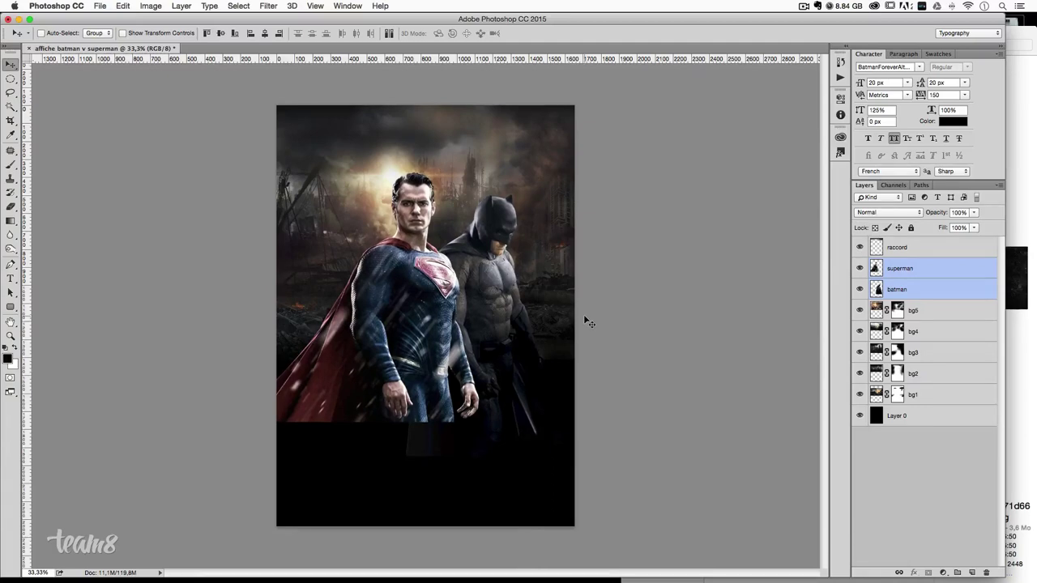
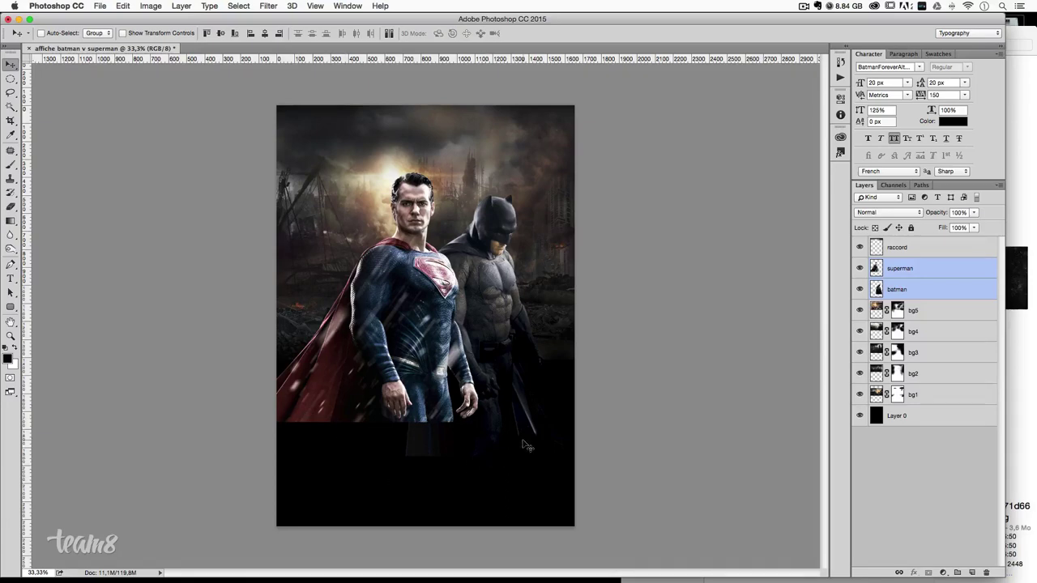
- Rename the raccord layer to 'raccord ciel'
left_click(931, 263)
key("ctrl+plus")
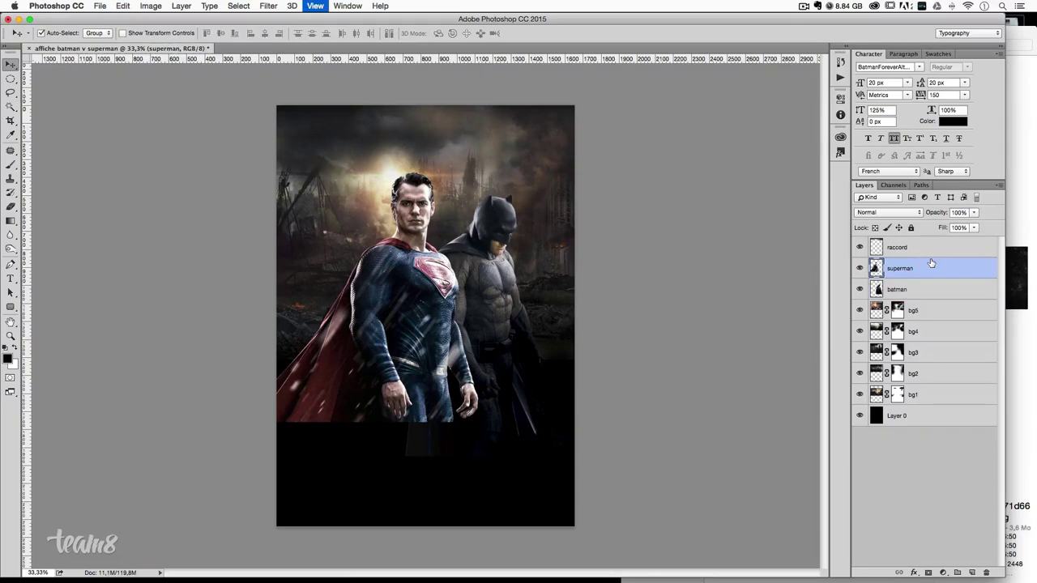
left_click(902, 247)
double_click(902, 247)
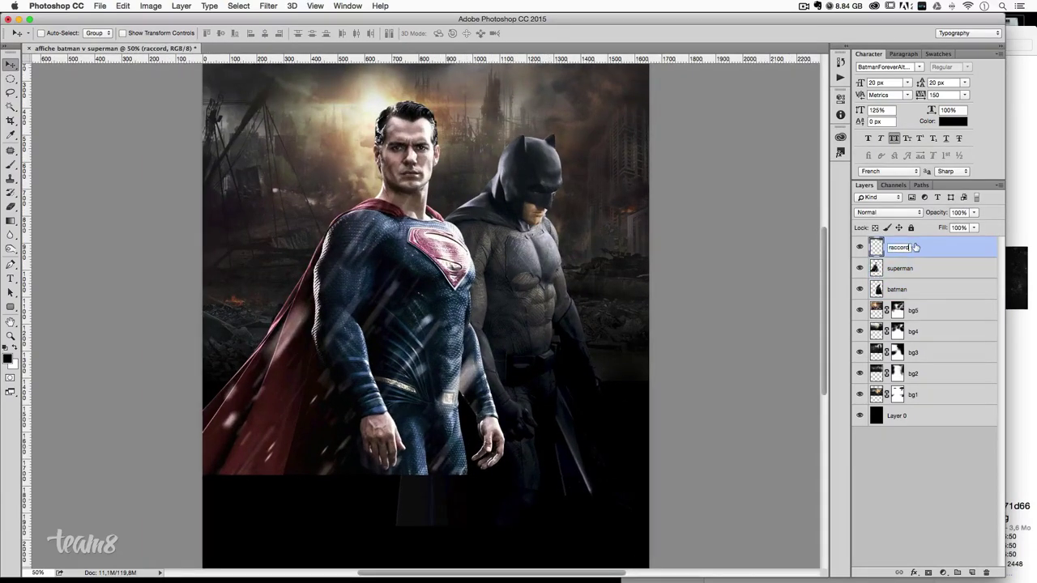
type(" ciel")
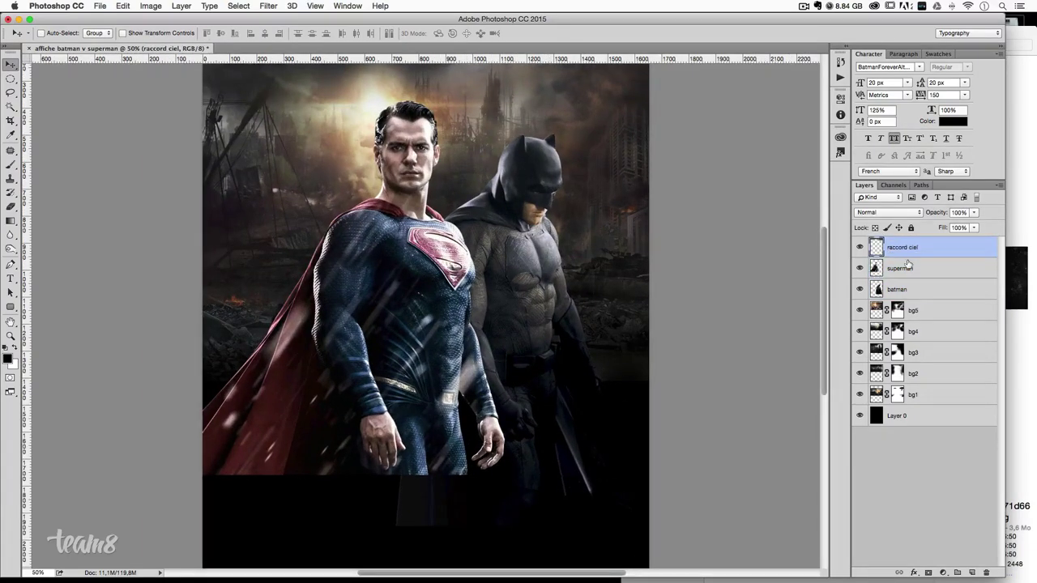
- Select the superman layer and set the Lasso feather to 0 px
left_click(908, 268)
left_click(10, 94)
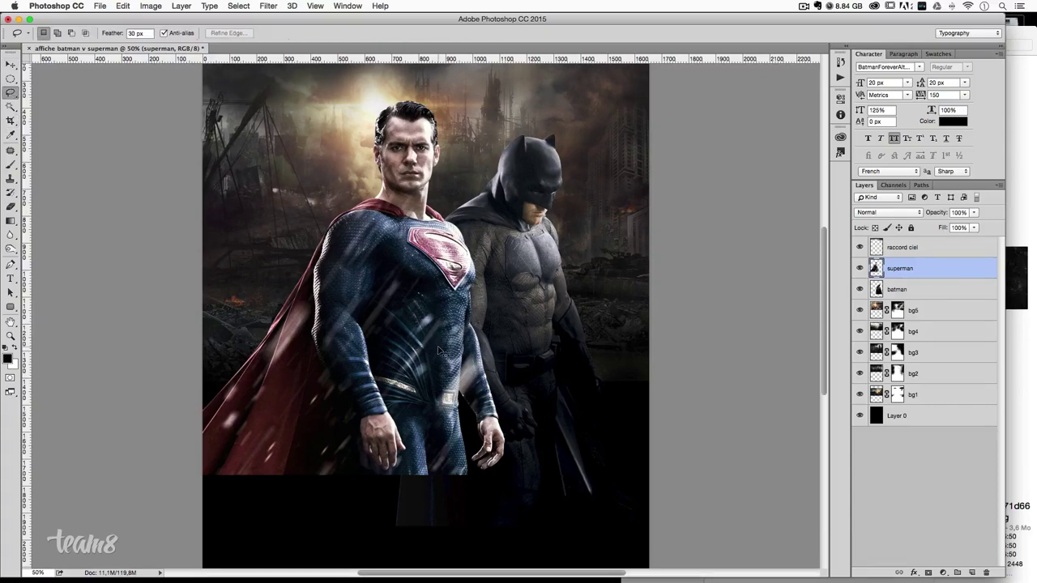
key("super+plus")
left_click_drag(281, 354, 325, 289)
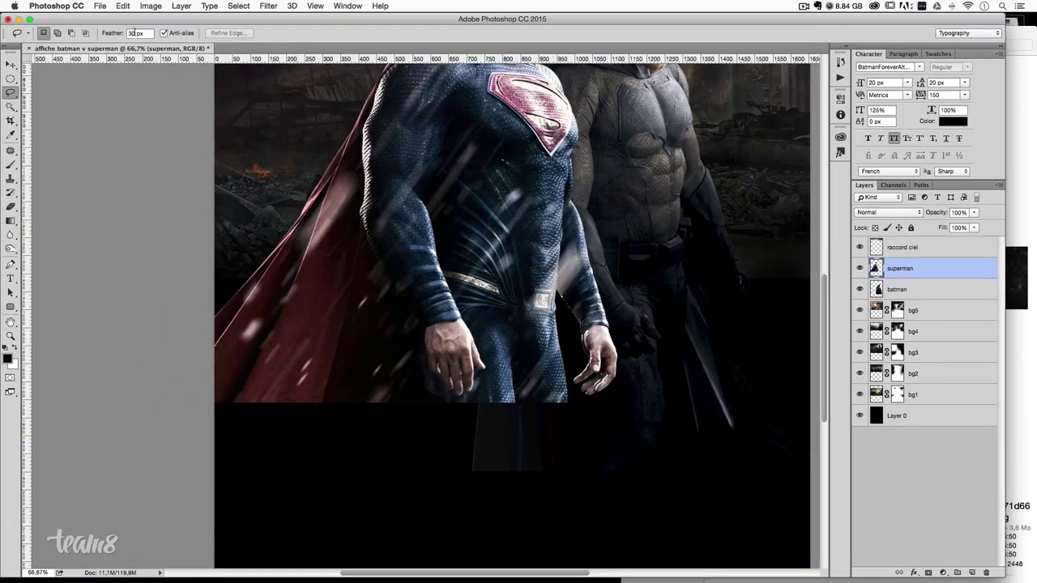
left_click(148, 33)
type("0")
key("Return")
- Lasso the lower part of Superman's cape and copy it onto a new layer
scroll(506, 315, "right", 2)
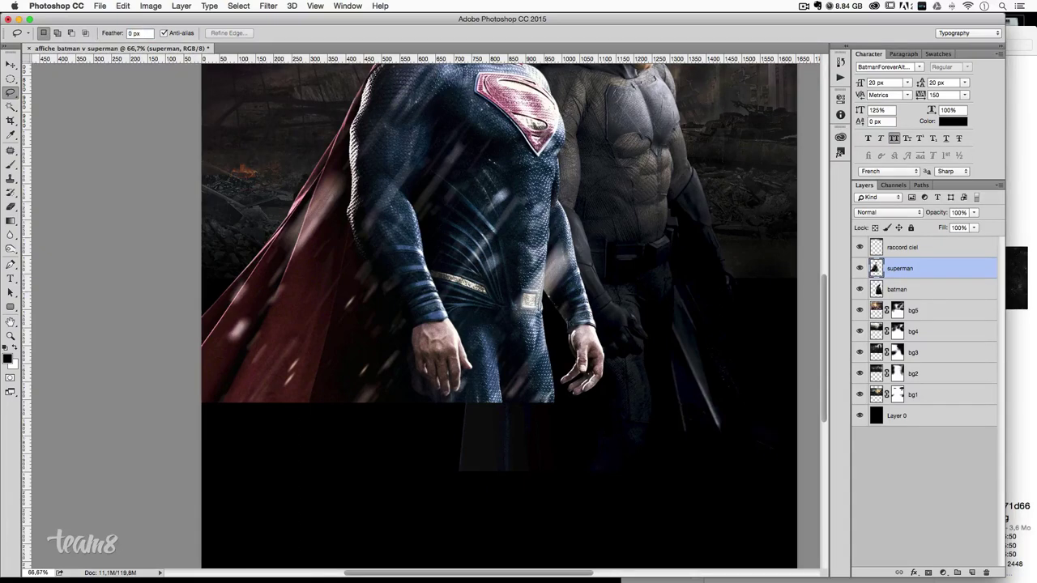
left_click_drag(284, 212, 206, 283)
mouse_move(274, 400)
left_mouse_down()
mouse_move(302, 397)
mouse_move(339, 353)
mouse_move(354, 292)
mouse_move(355, 248)
mouse_move(322, 180)
mouse_move(283, 209)
left_mouse_up()
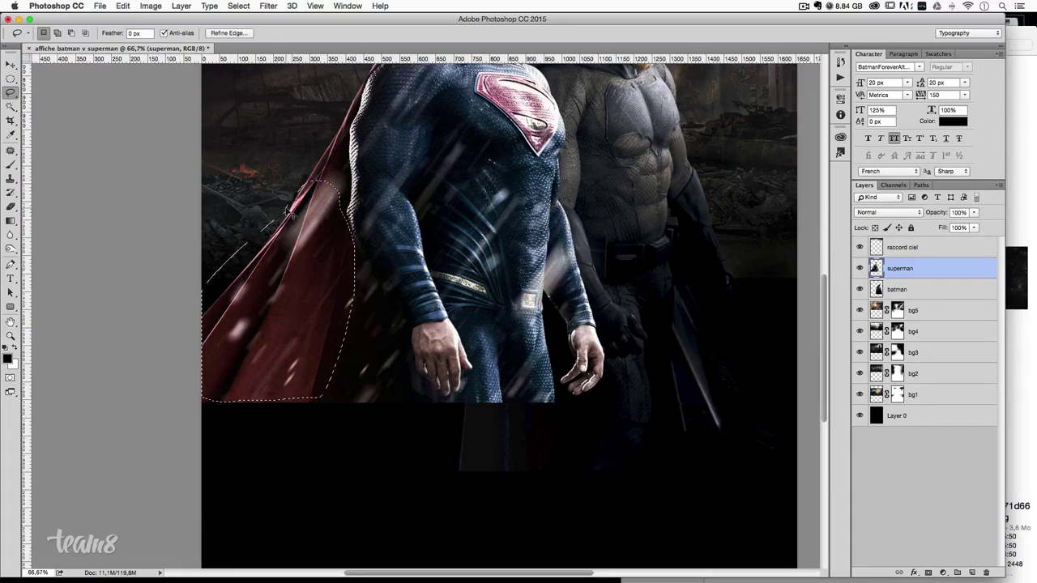
key("super+c")
key("super+v")
- Move the cape patch down-left and nudge it left to close the seam
left_click(12, 65)
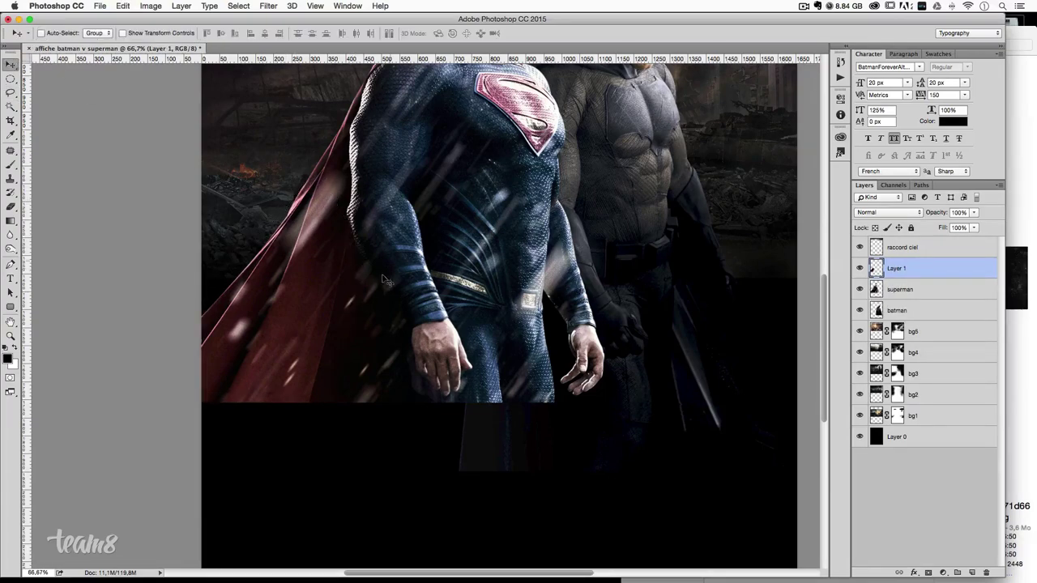
left_click_drag(386, 281, 351, 435)
scroll(351, 435, "down", 3)
left_click_drag(286, 339, 288, 301)
left_click_drag(307, 374, 317, 363)
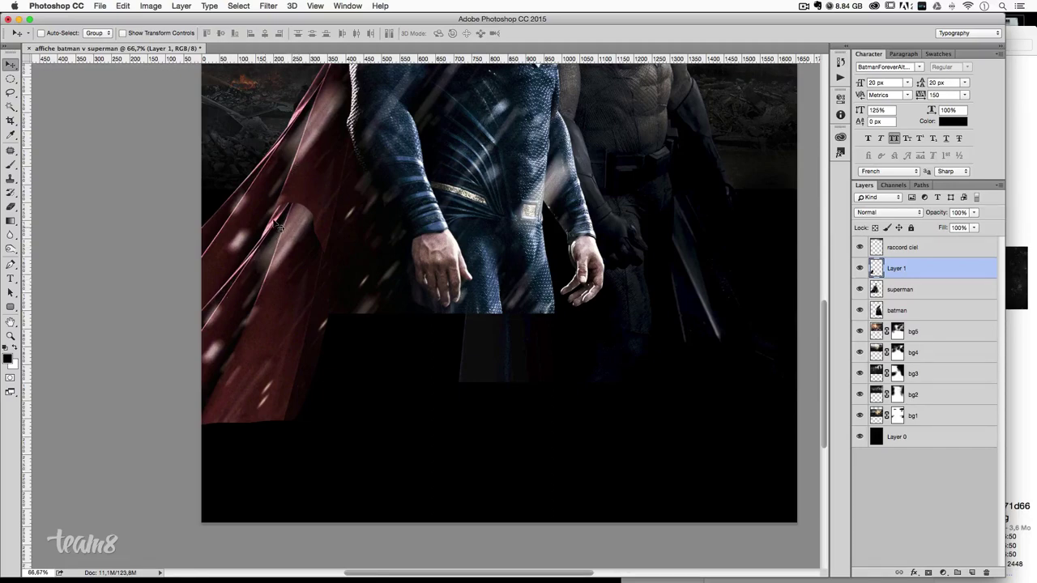
key("Left")
key("Left")
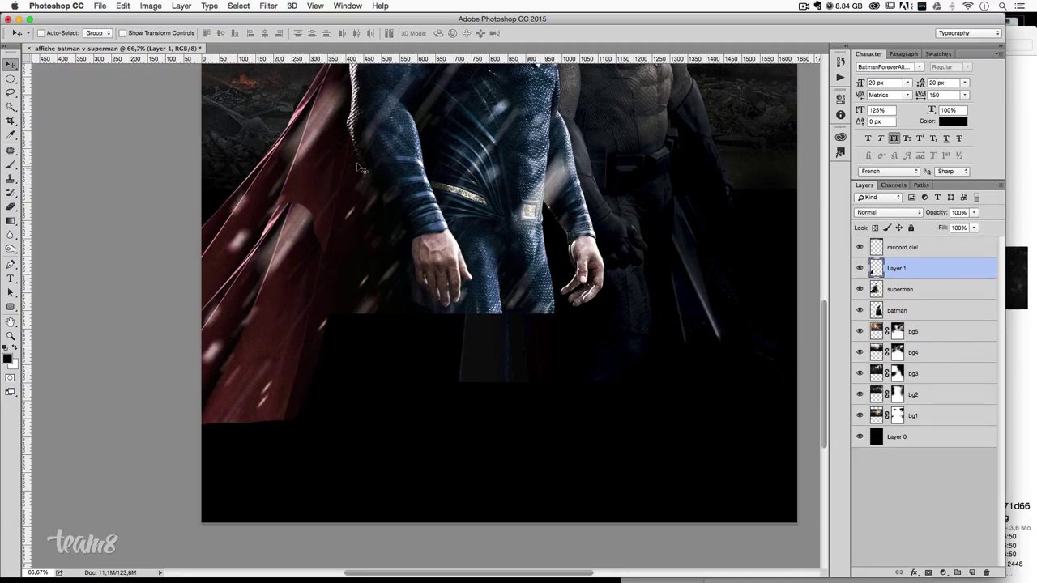
- Enlarge the cape patch slightly with Free Transform and commit
key("ctrl+t")
left_click_drag(330, 425, 340, 426)
key("Return")
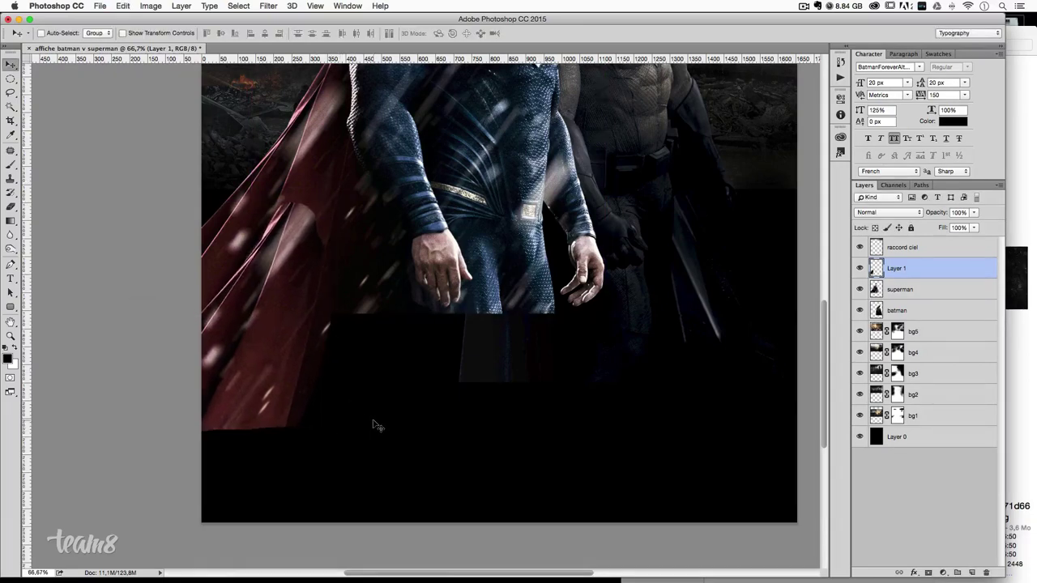
scroll(409, 440, "up", 2)
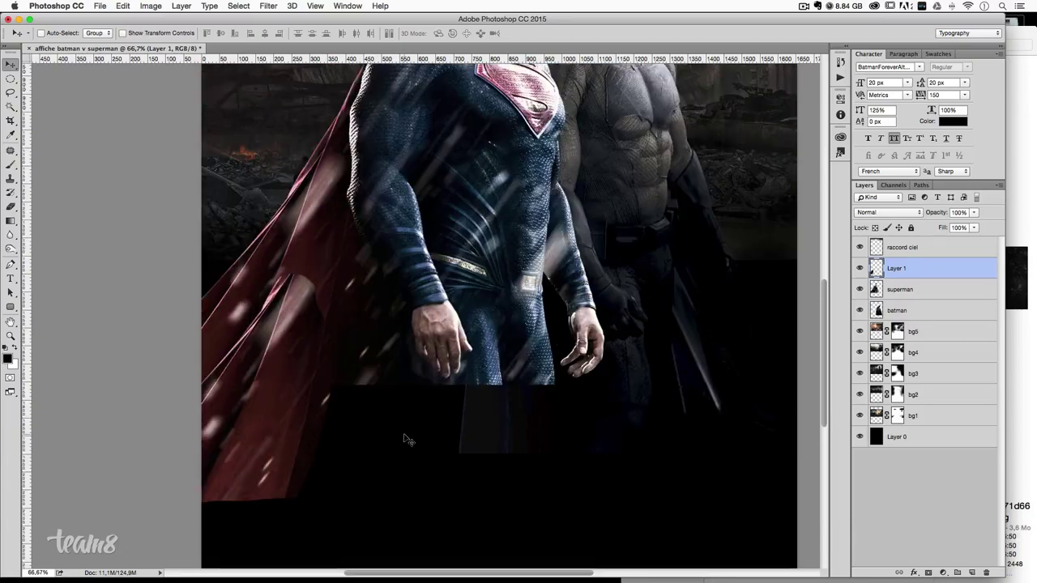
scroll(409, 440, "up", 2)
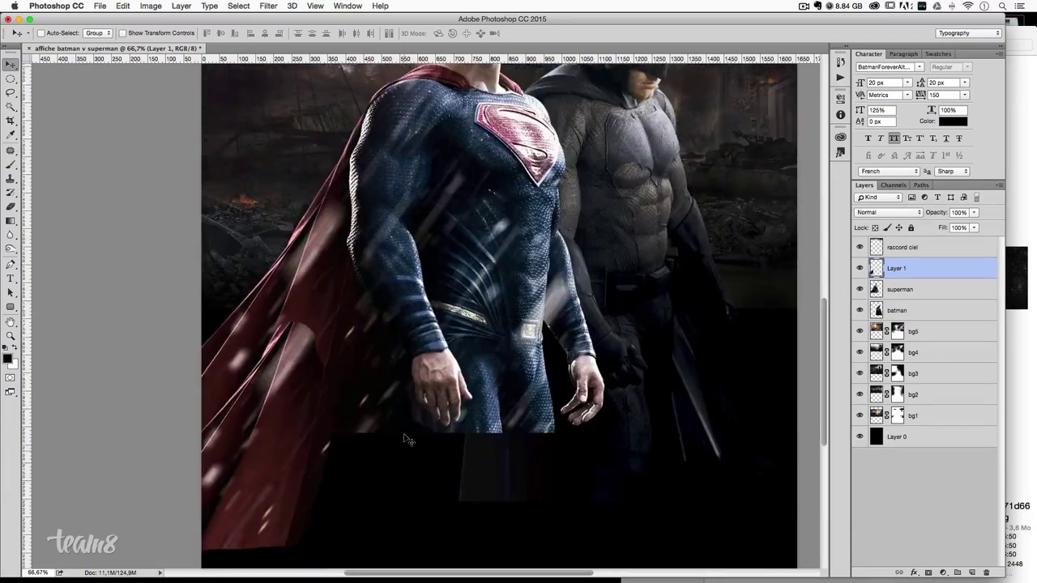
scroll(408, 439, "up", 2)
scroll(405, 438, "up", 1)
scroll(405, 438, "down", 1)
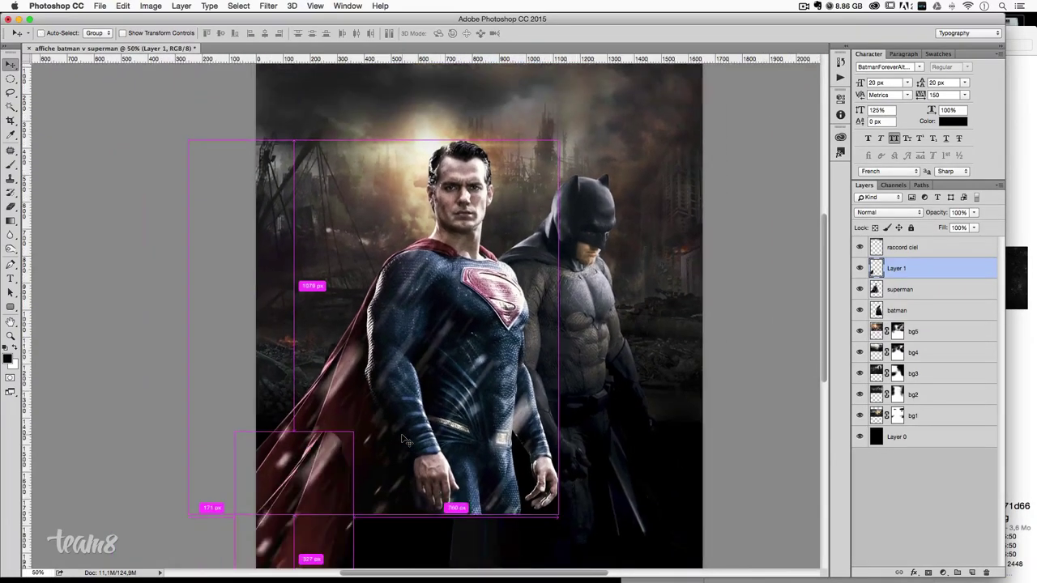
scroll(421, 434, "down", 1)
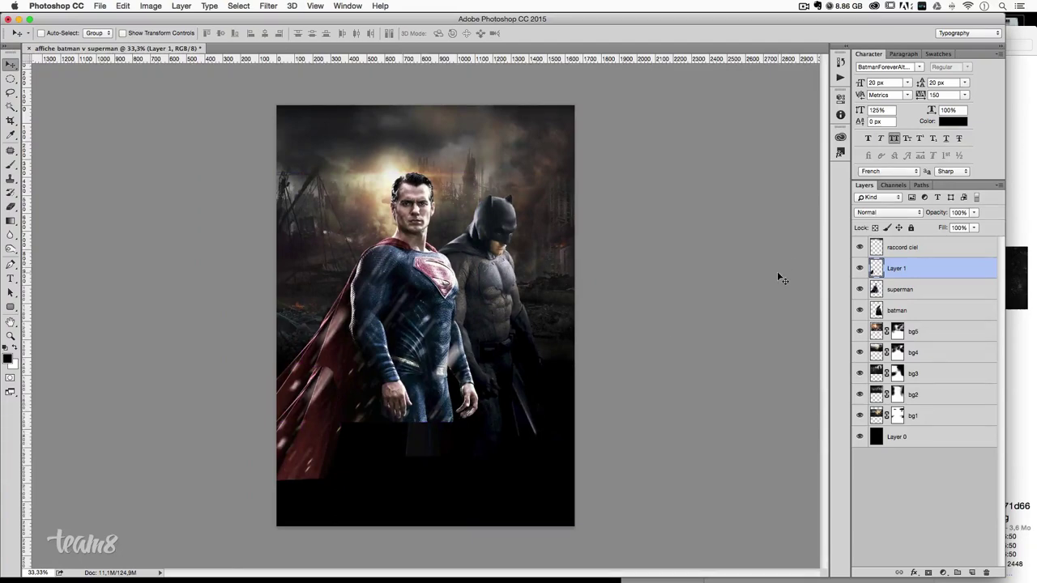
- Scale Layer 1, superman and batman together to 107.4% and shift them about 99 px down and slightly right
left_click(916, 314, "shift")
key("ctrl+t")
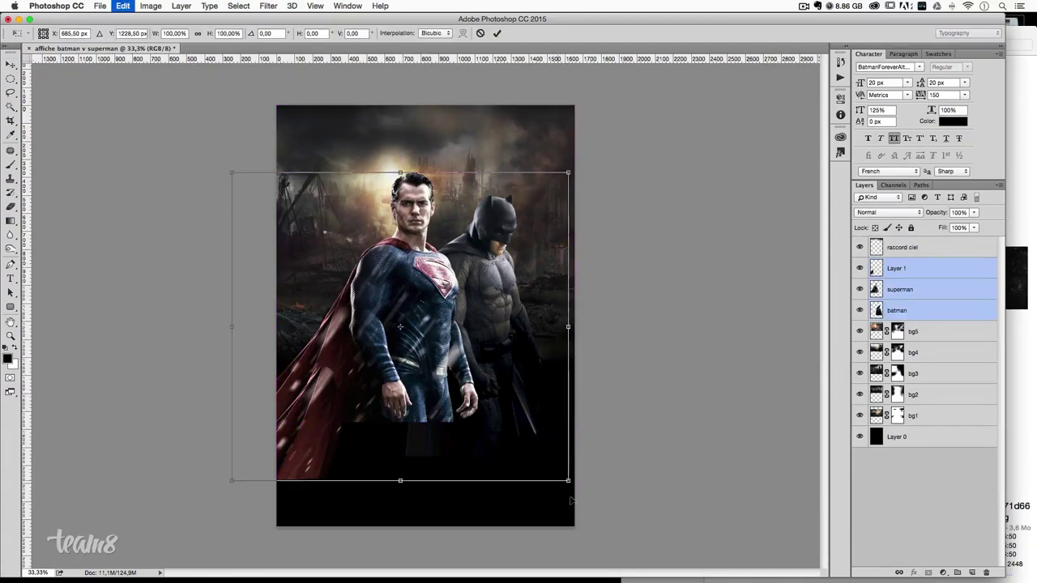
left_click_drag(567, 480, 580, 491)
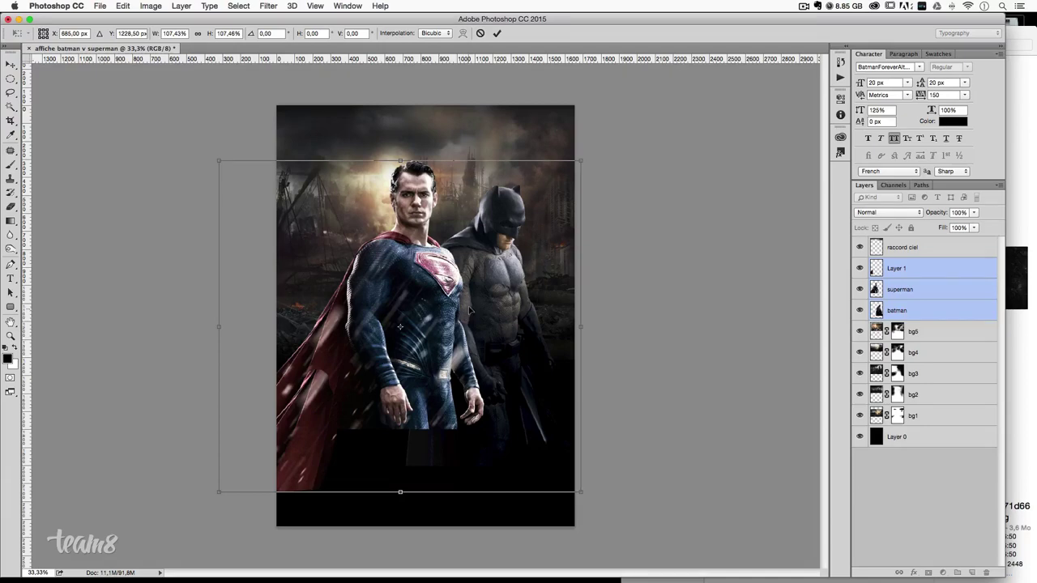
left_click_drag(466, 300, 458, 323)
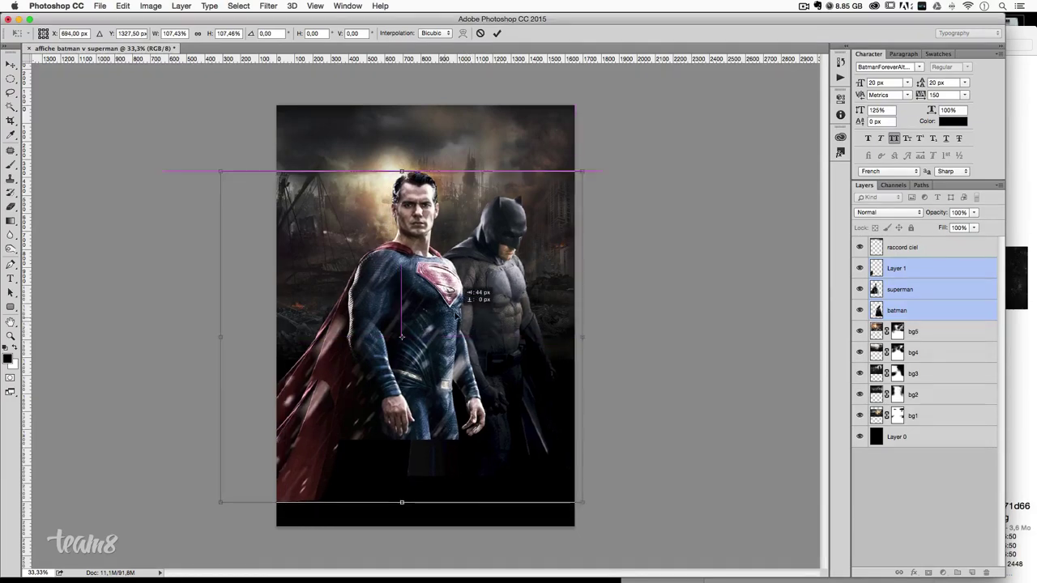
left_click_drag(465, 328, 476, 328)
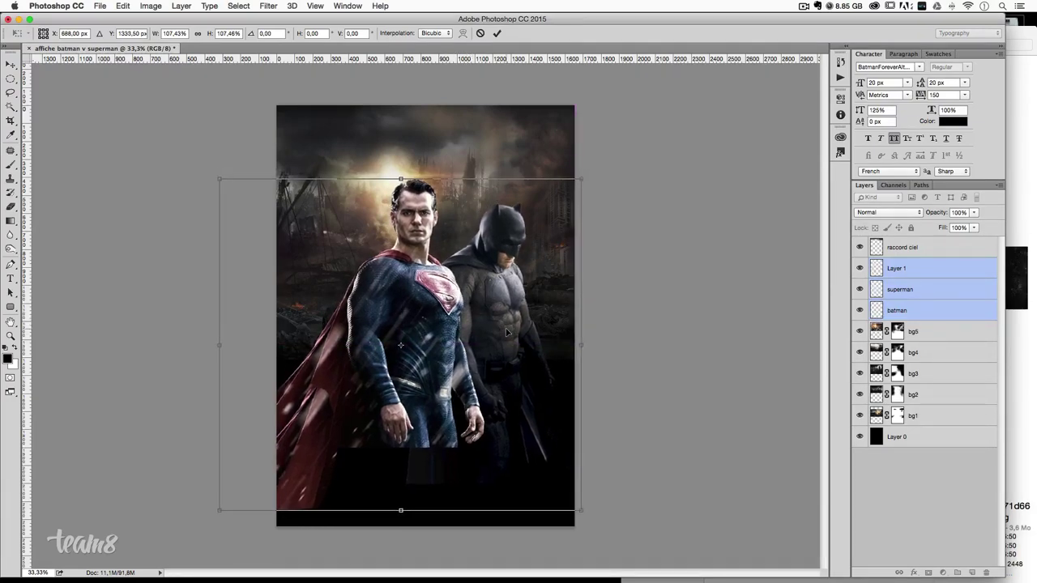
key("Return")
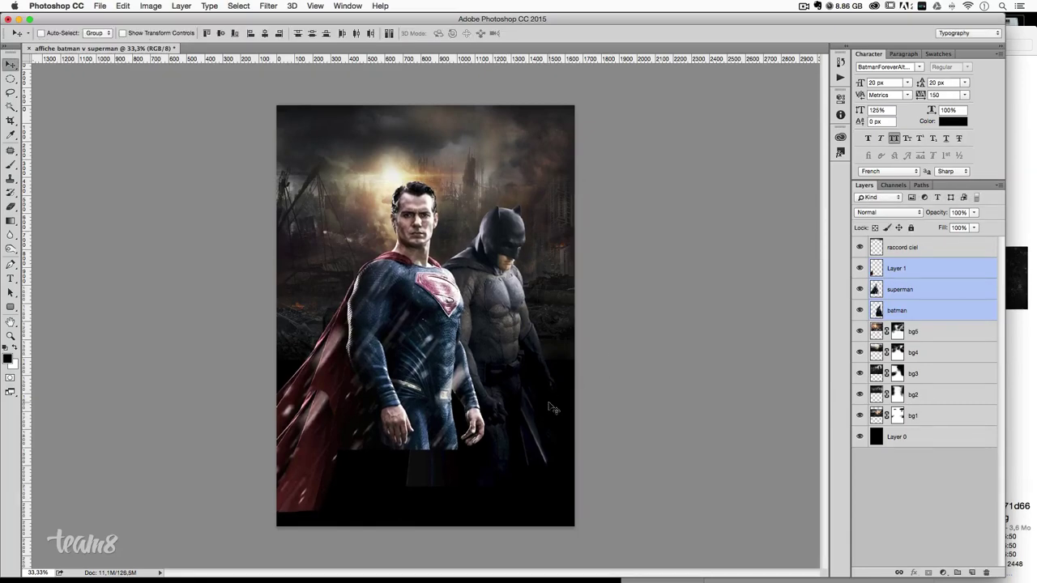
key("ctrl+plus")
key("ctrl+plus")
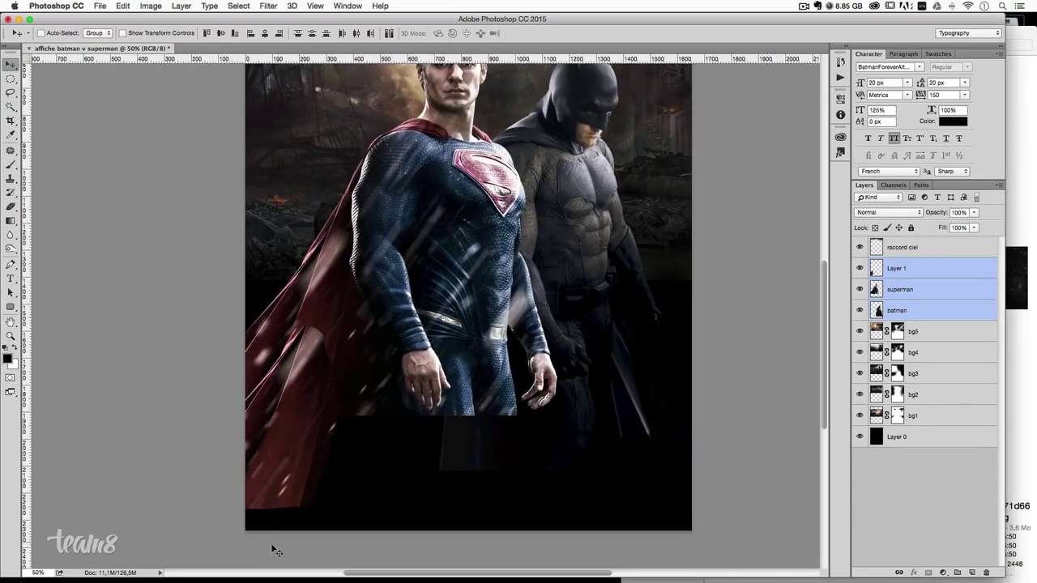
- Rename Layer 1 to 'raccord cape'
left_click(931, 272)
double_click(896, 268)
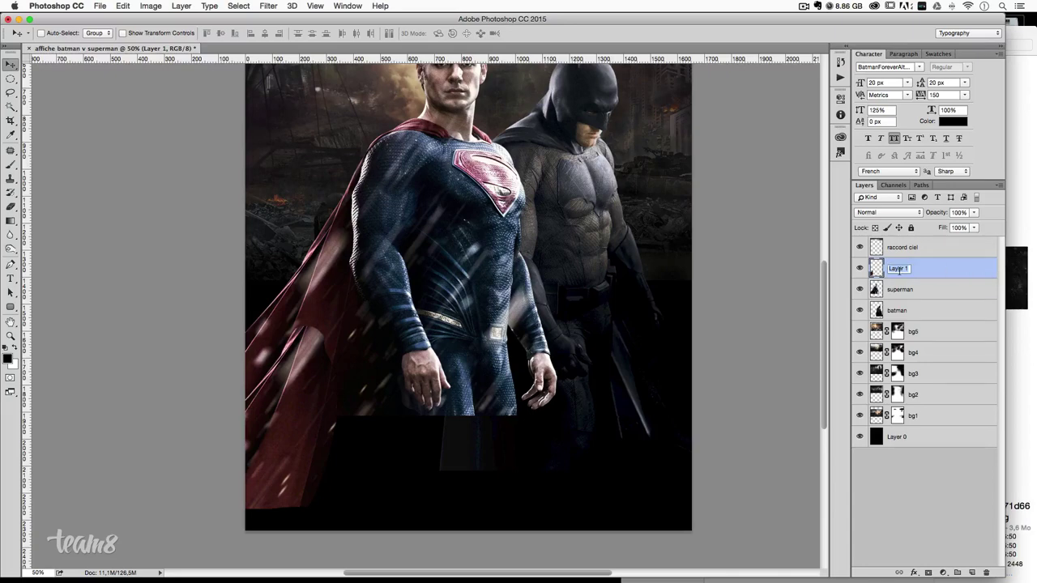
type("ca")
key("BackSpace")
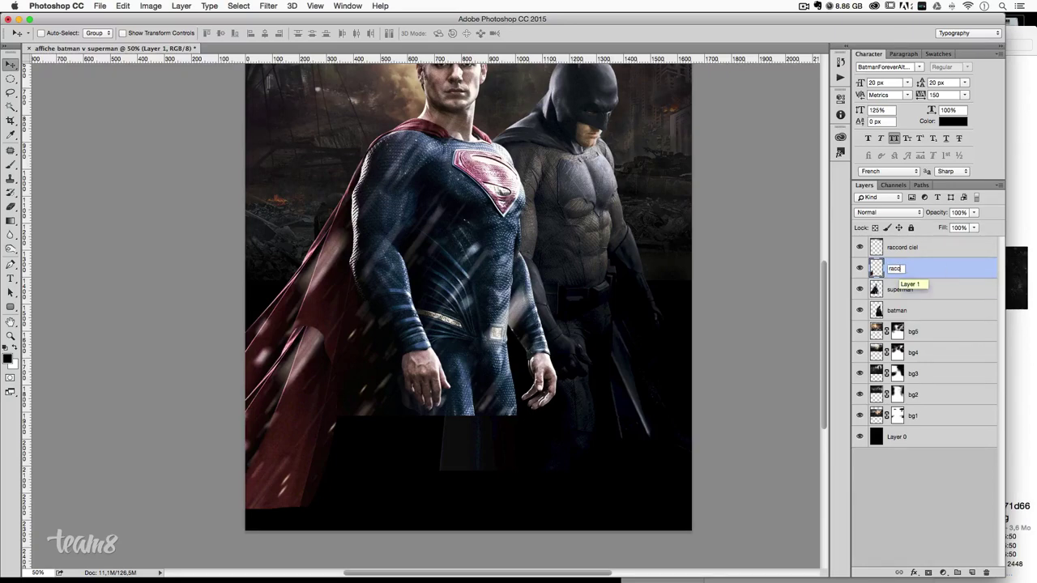
type("ord cape")
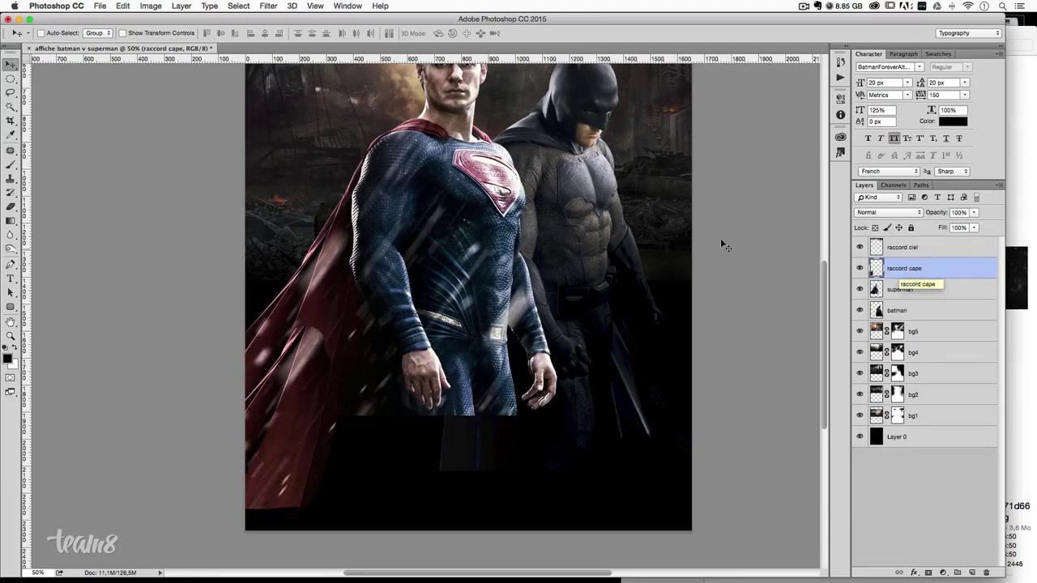
key("Return")
- Warp the cape patch, pulling its bottom corners and edges downward
key("super+t")
right_click(319, 394)
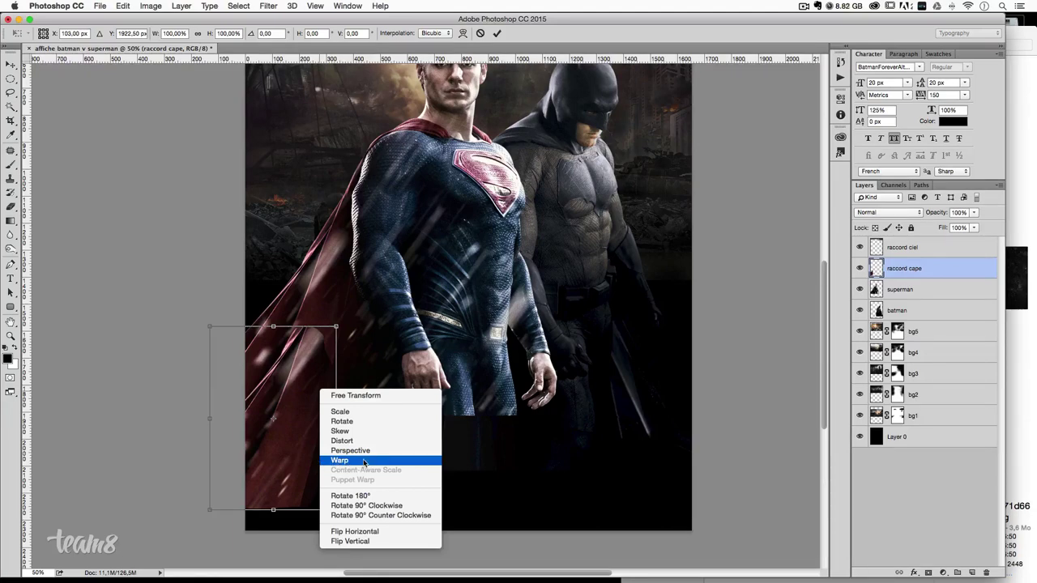
left_click(340, 460)
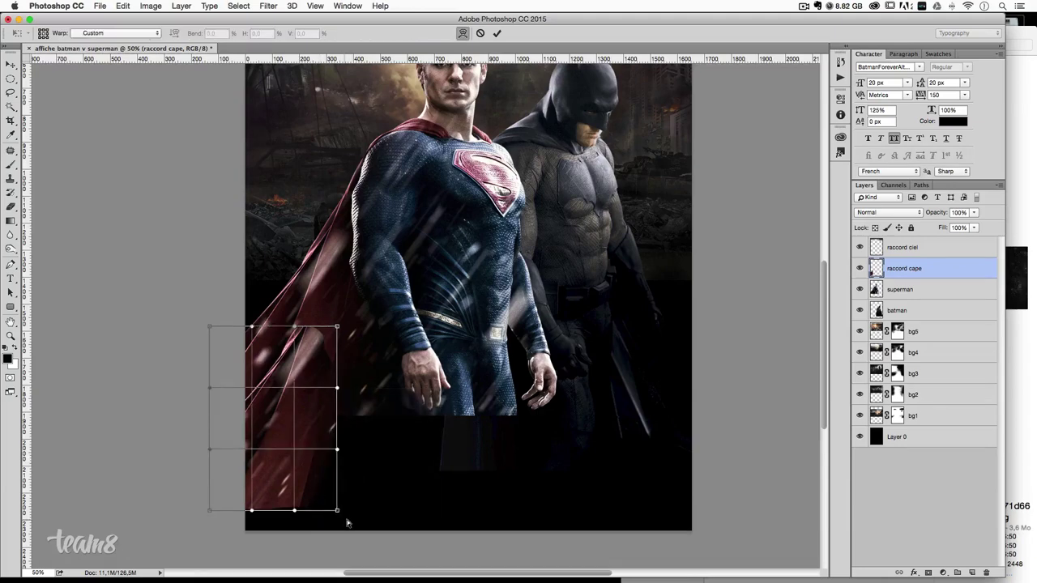
left_click_drag(337, 513, 353, 530)
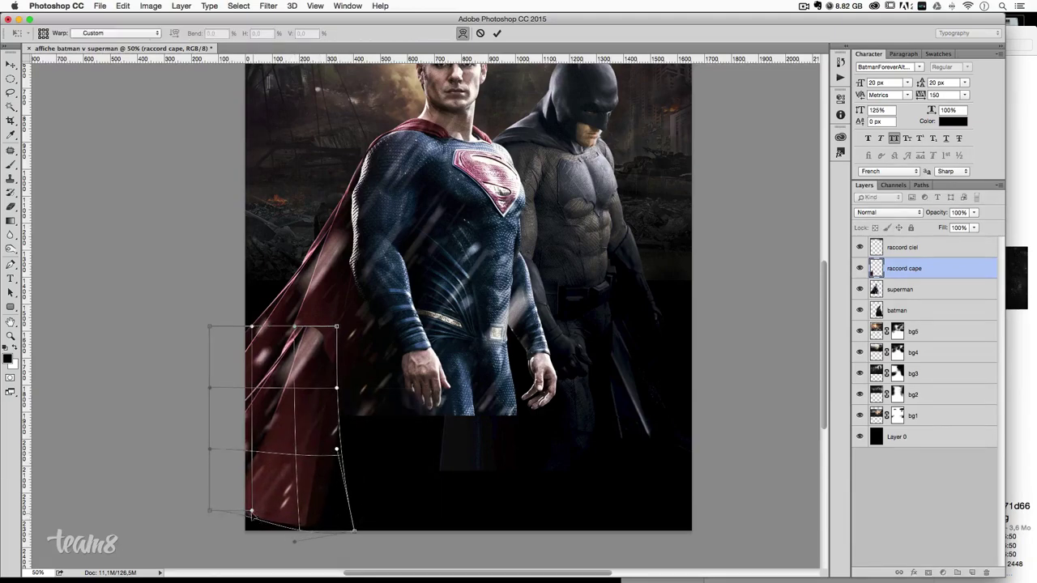
left_click_drag(252, 511, 246, 532)
key("ctrl+plus")
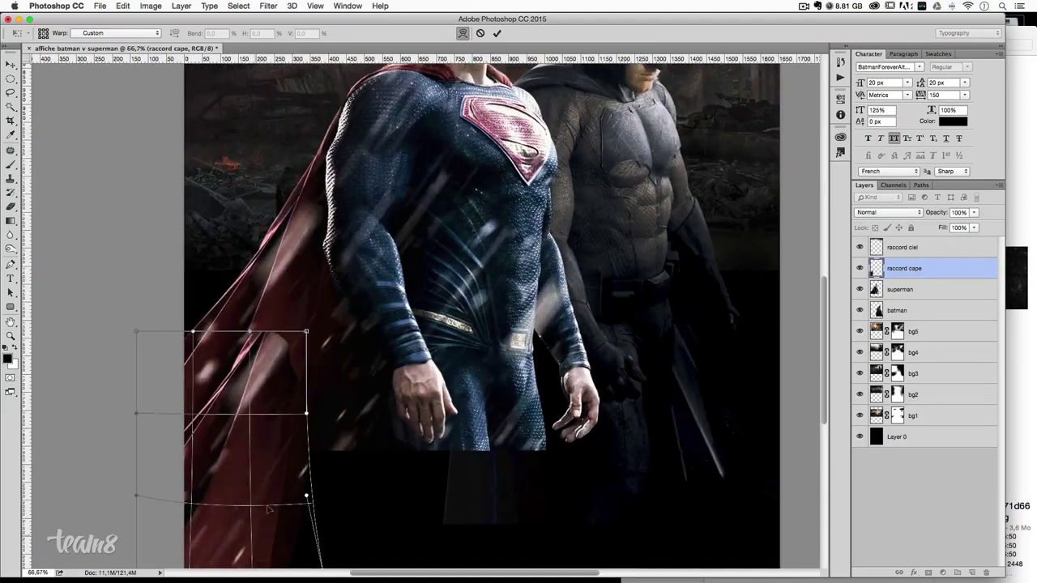
left_click_drag(288, 473, 464, 302)
left_click_drag(315, 408, 271, 456)
- Bend the patch's top edge and top-right corner upward and apply the warp
scroll(702, 323, "up", 2)
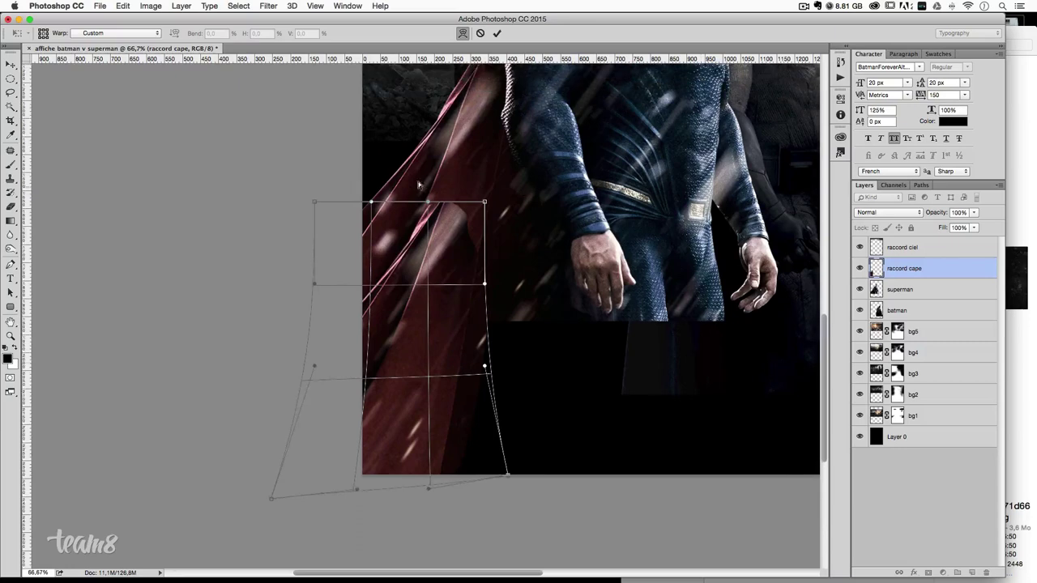
left_click_drag(429, 203, 439, 161)
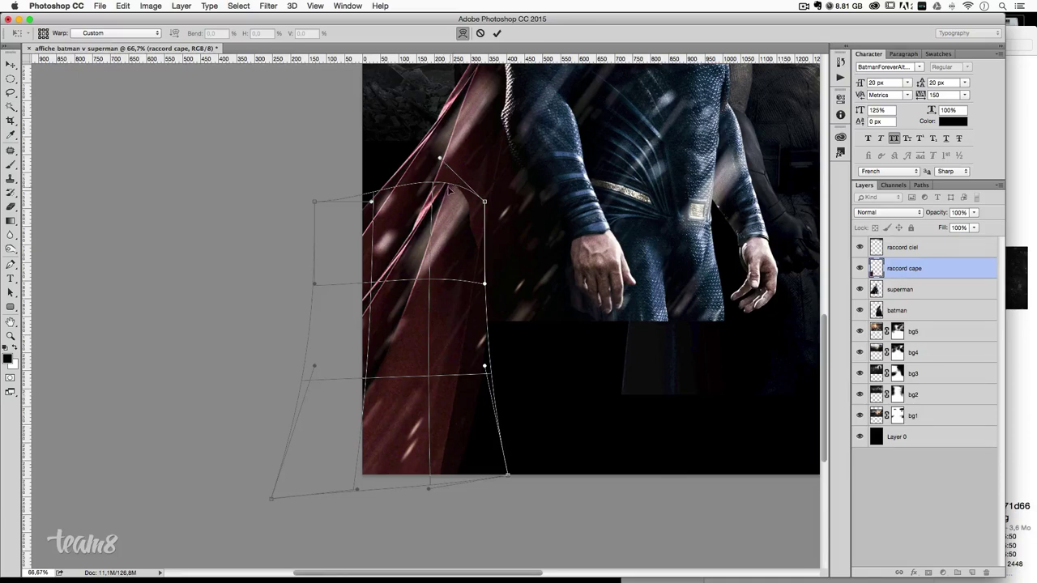
left_click_drag(485, 200, 486, 191)
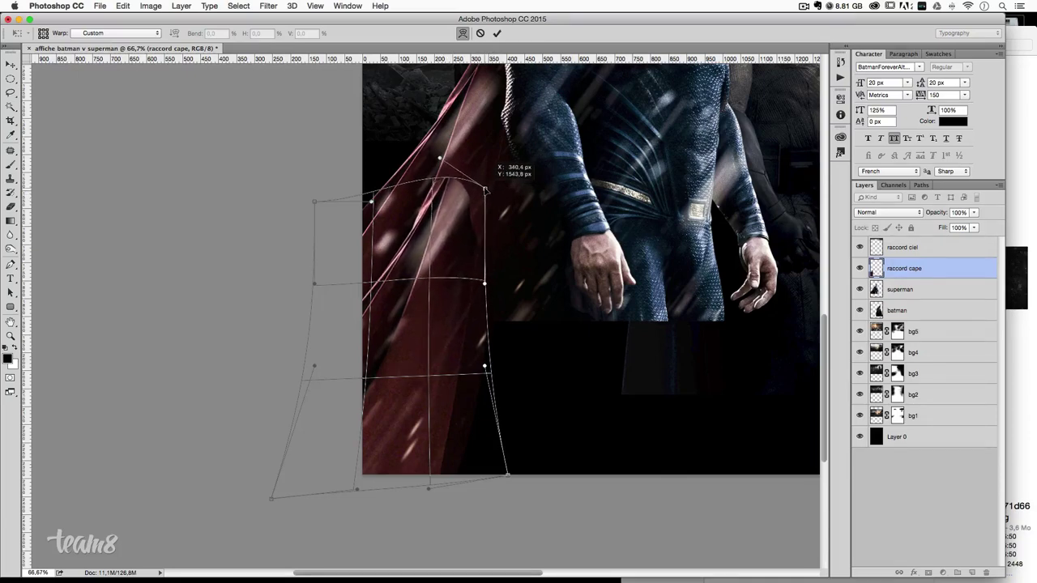
left_click_drag(486, 191, 484, 189)
scroll(528, 283, "up", 2)
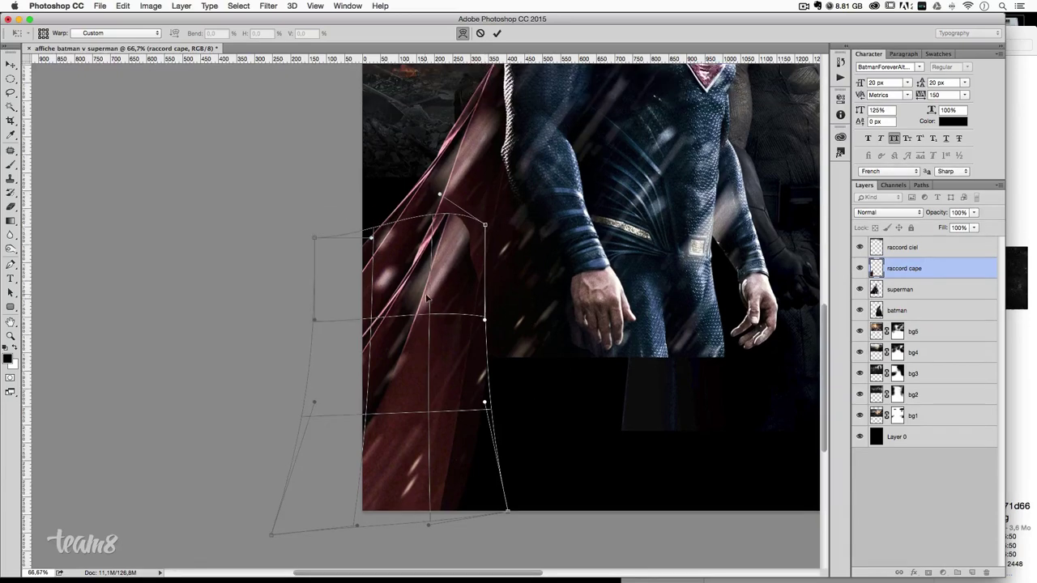
scroll(458, 274, "up", 2)
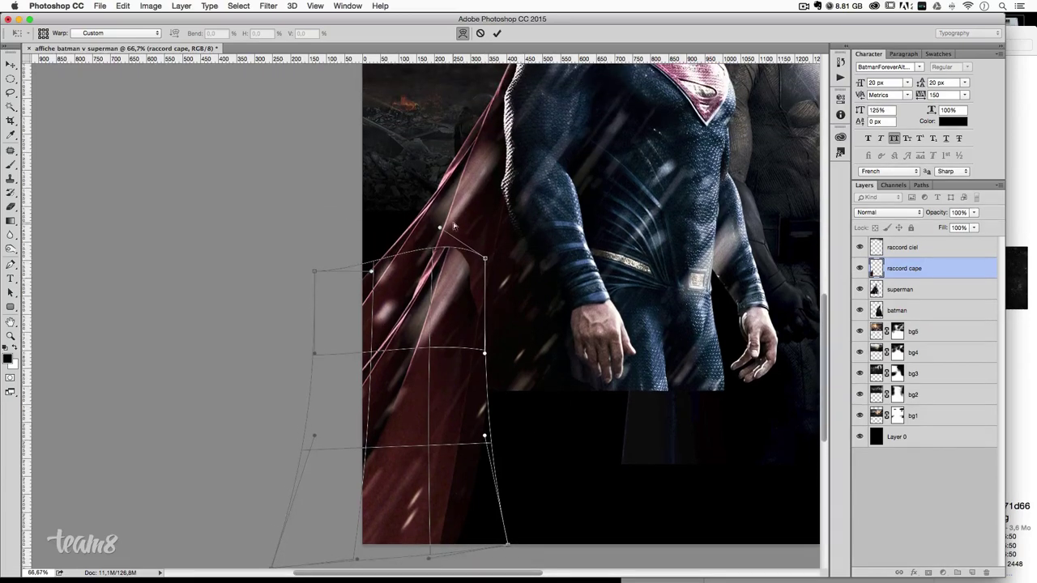
key("Return")
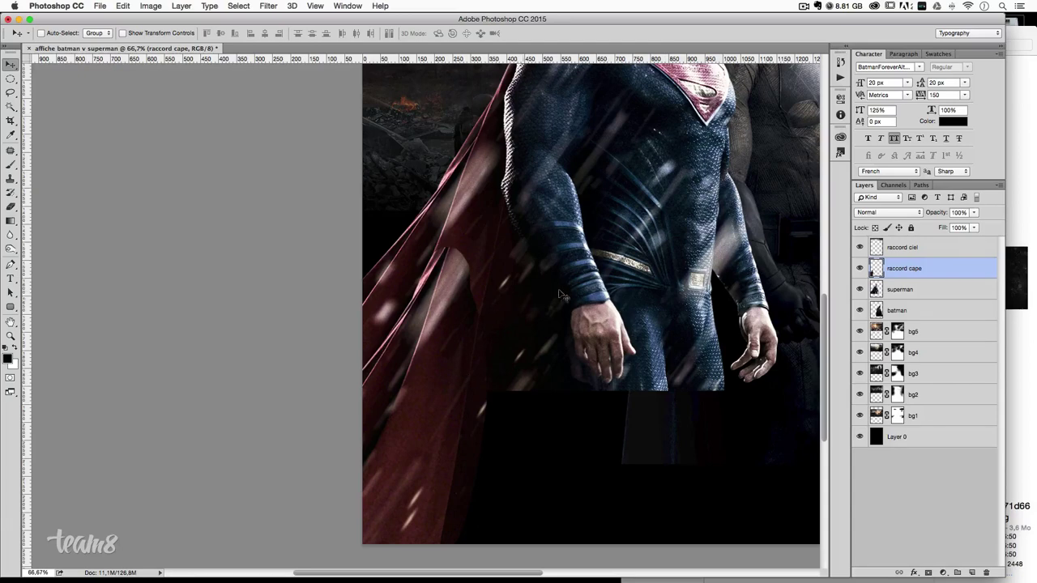
- Warp the patch again, nudging its top-right corner right, and commit
key("ctrl+t")
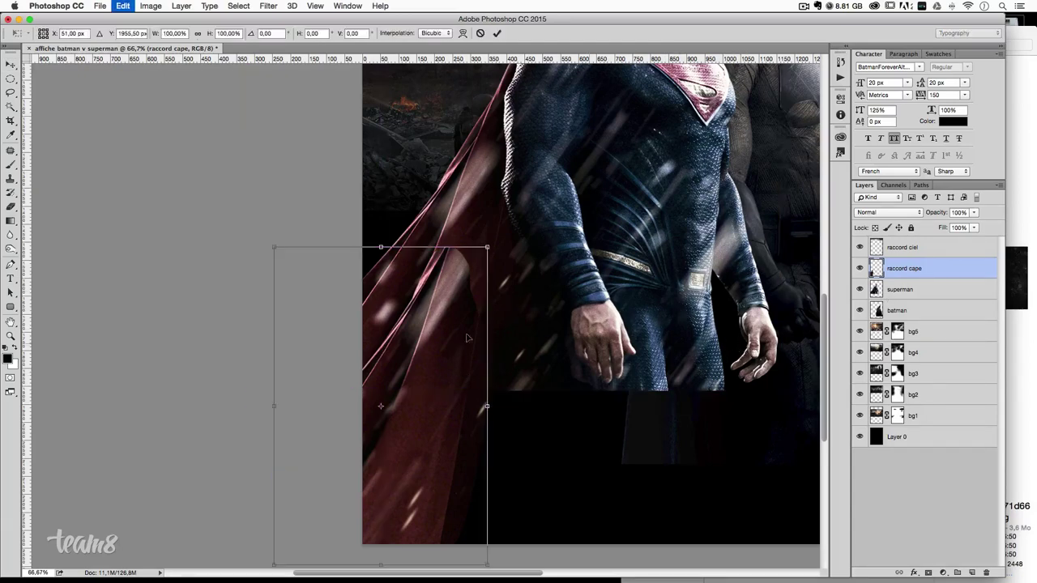
right_click(462, 314)
left_click(499, 387)
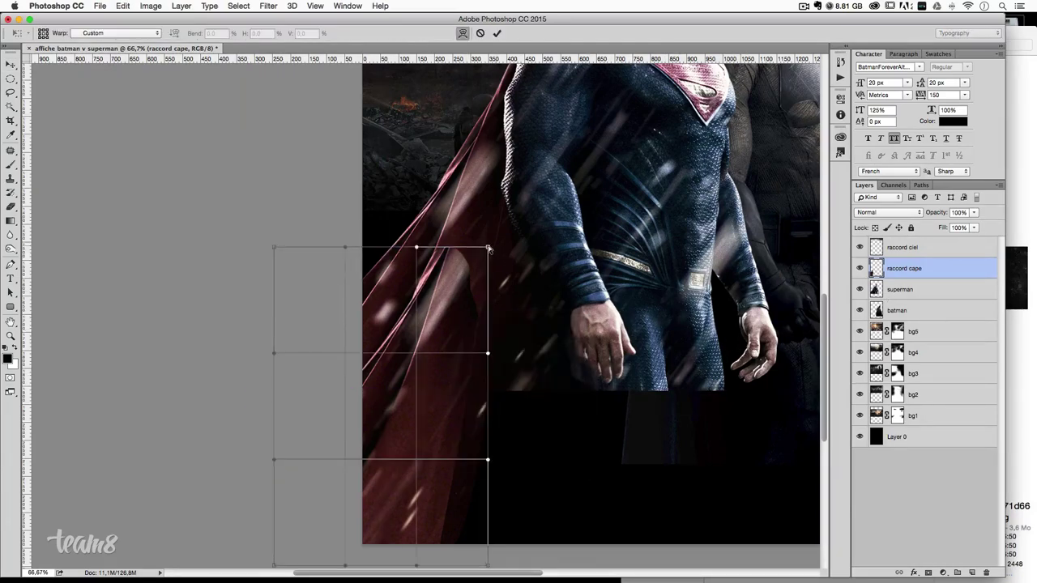
left_click_drag(488, 248, 491, 248)
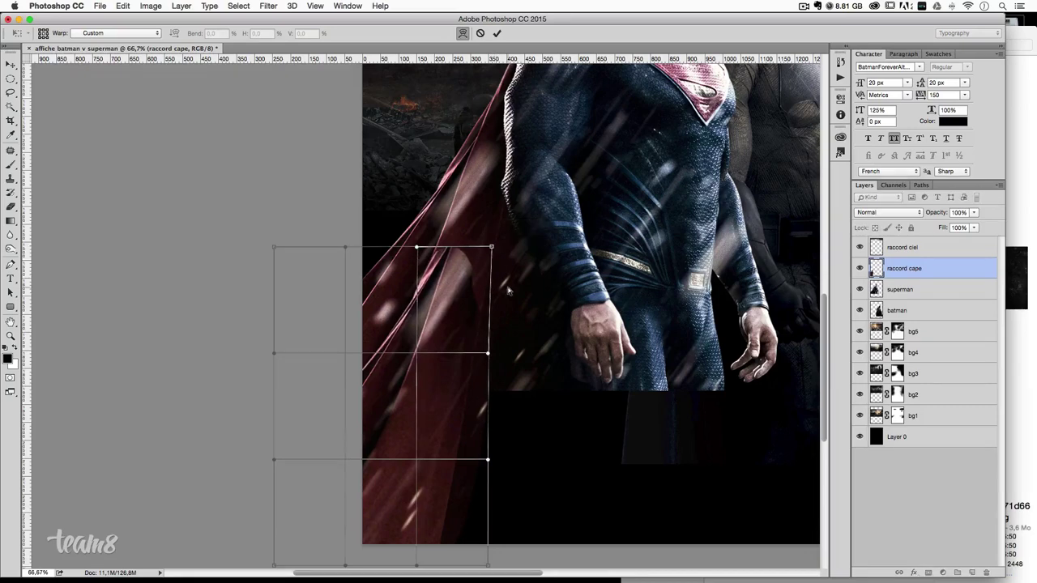
key("Return")
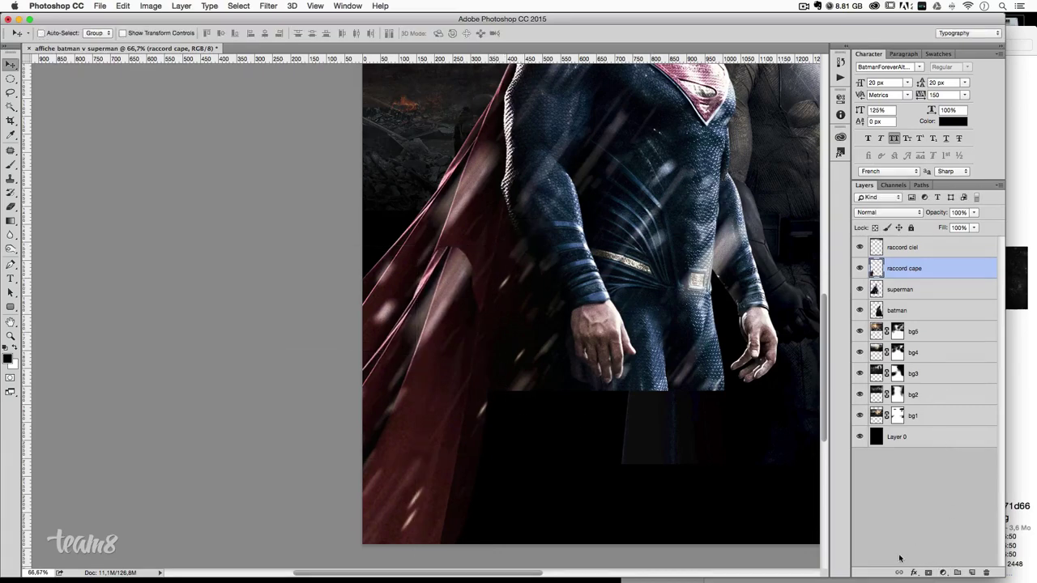
- Add a layer mask to raccord cape and paint with a small brush to blend its edges
left_click(928, 572)
left_click(11, 165)
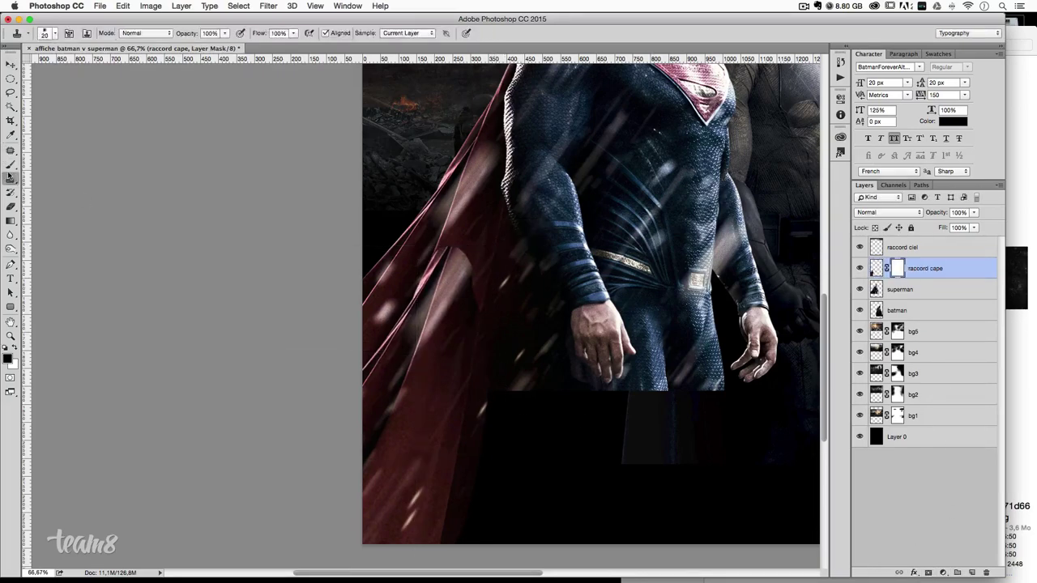
left_click_drag(455, 229, 421, 228)
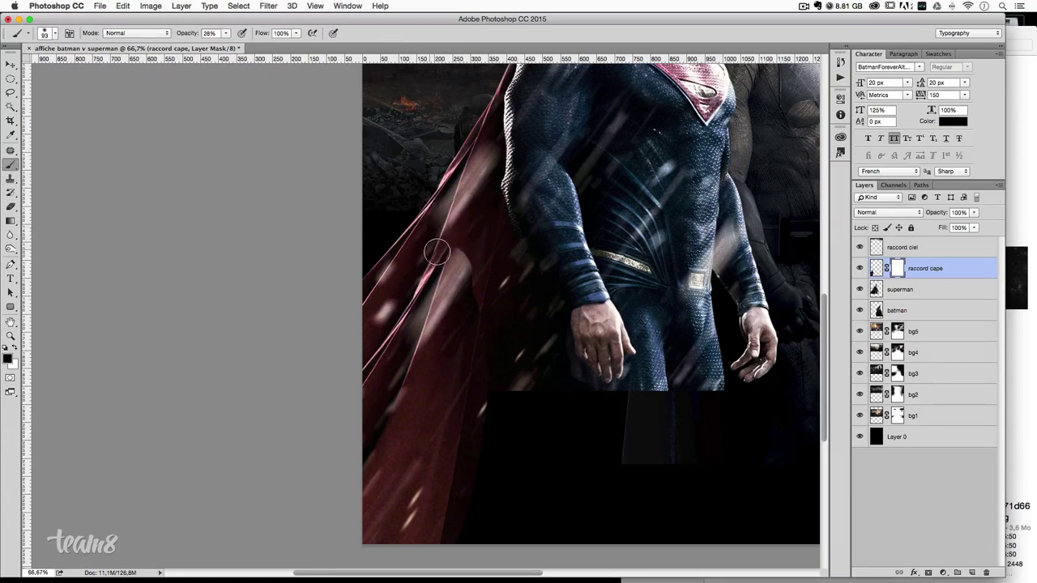
mouse_move(459, 250)
left_mouse_down()
mouse_move(493, 301)
mouse_move(494, 335)
mouse_move(468, 319)
mouse_move(454, 335)
mouse_move(438, 325)
mouse_move(451, 335)
mouse_move(440, 348)
mouse_move(486, 275)
mouse_move(456, 364)
left_mouse_up()
left_click_drag(429, 273, 458, 384)
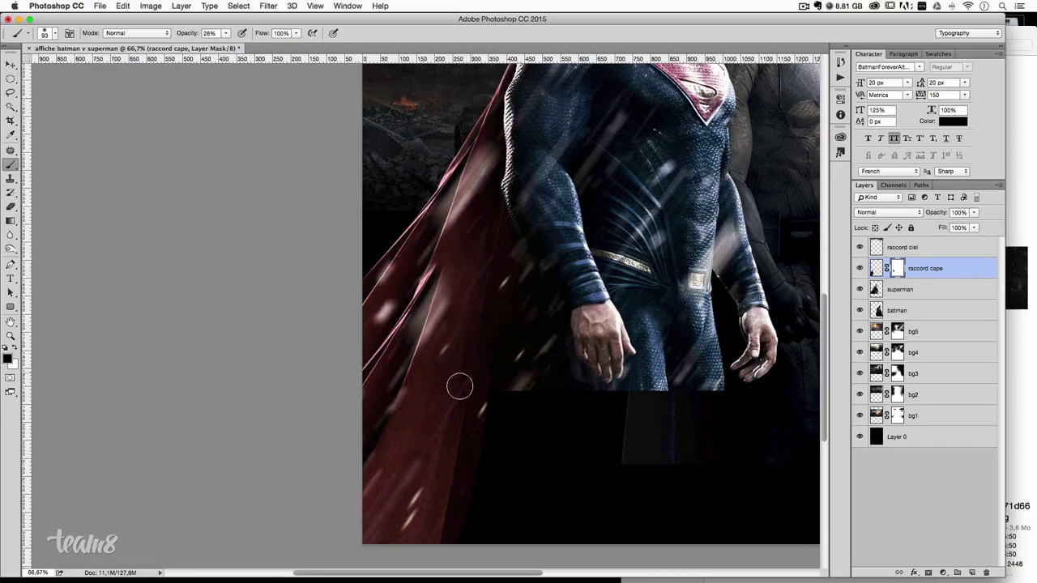
mouse_move(500, 422)
left_mouse_down()
mouse_move(492, 346)
mouse_move(468, 516)
left_mouse_up()
- Zoom to 66.67% on Superman's hands and legs and select the superman layer
left_click_drag(602, 314, 558, 347)
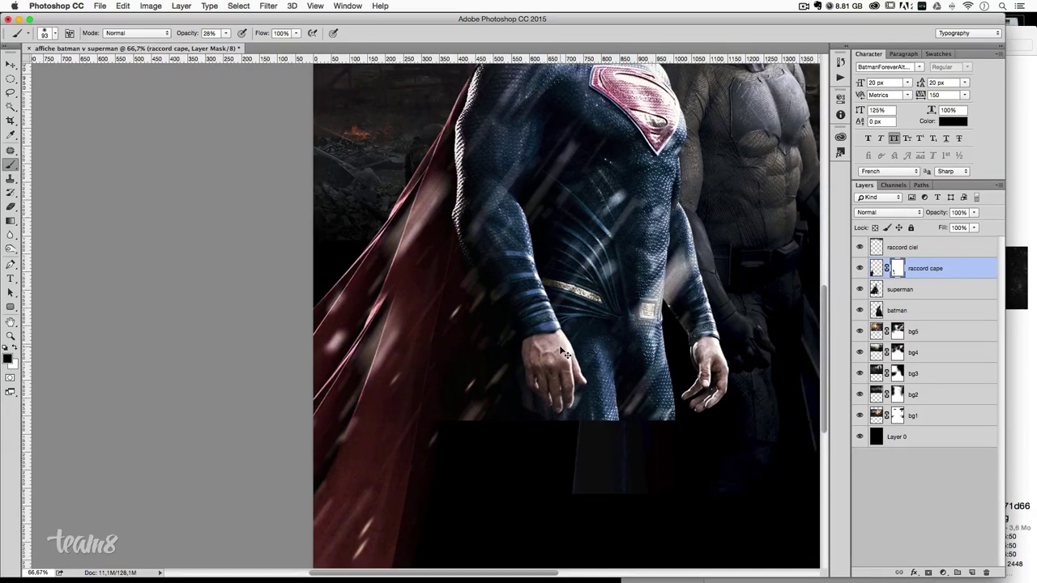
key("ctrl+minus")
key("ctrl+minus")
key("ctrl+plus")
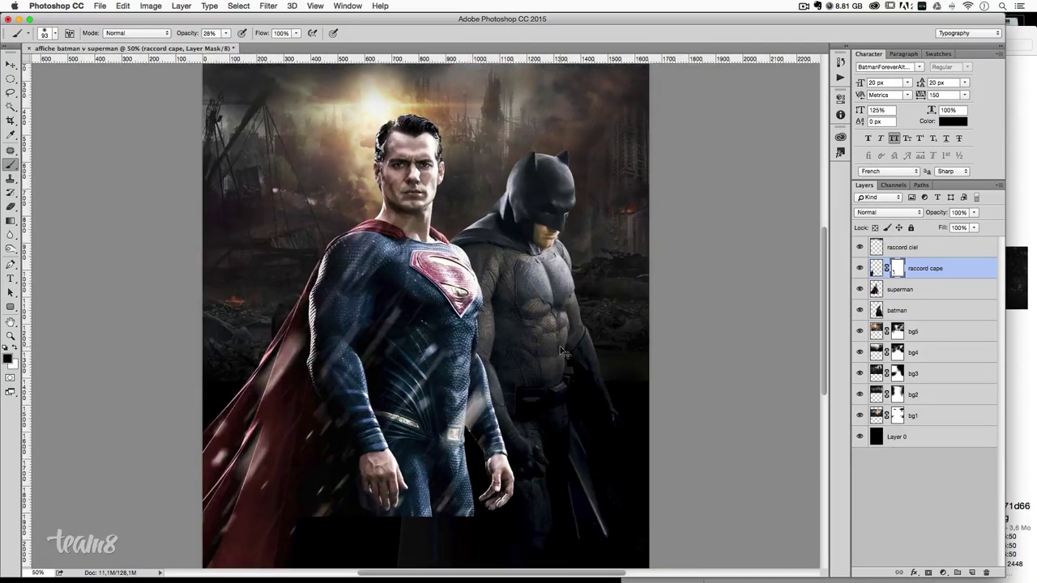
left_click_drag(524, 378, 525, 280)
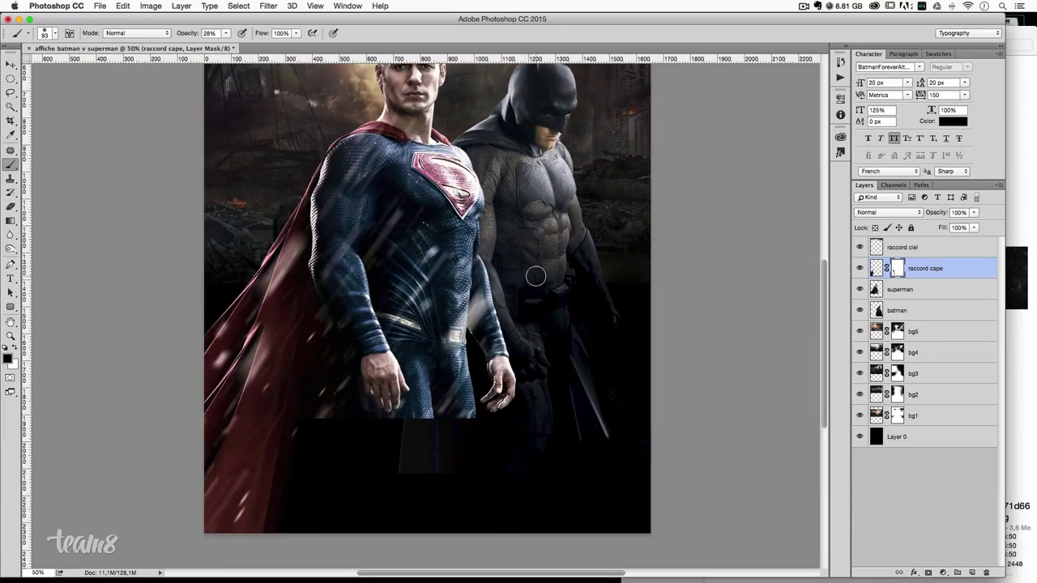
key("ctrl+plus")
left_click_drag(417, 366, 438, 259)
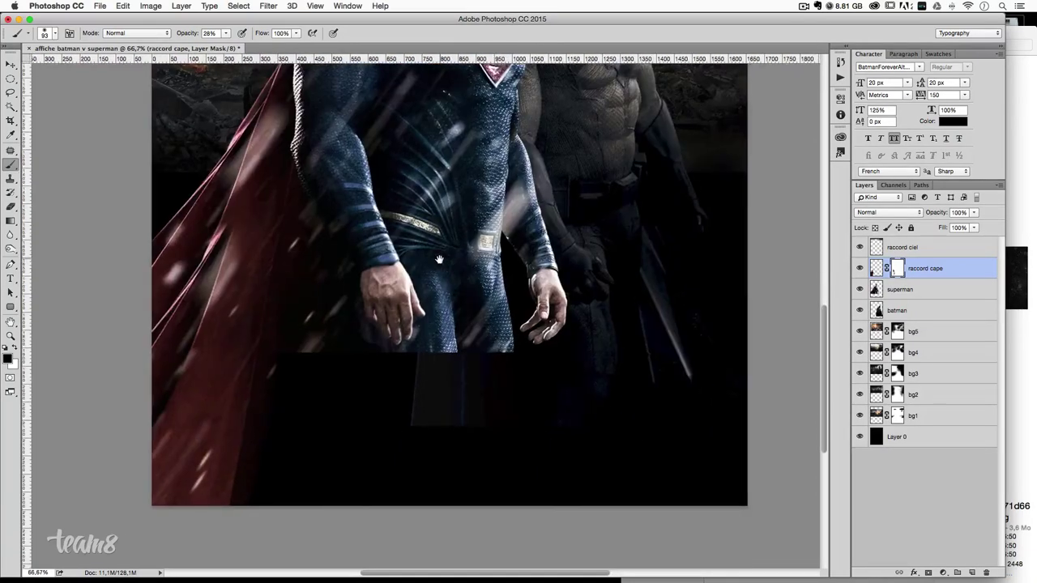
left_click(905, 293)
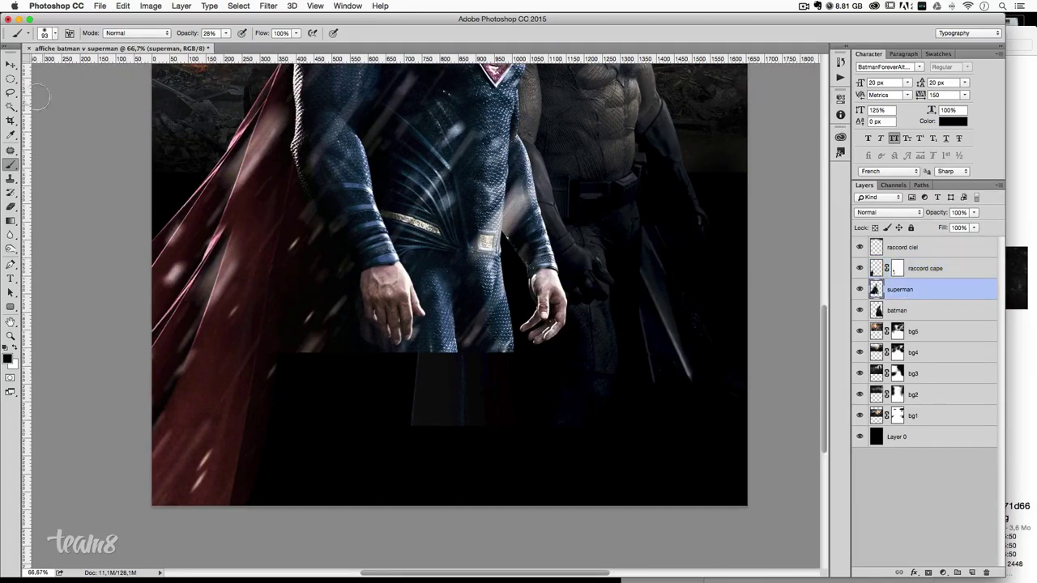
left_click(10, 94)
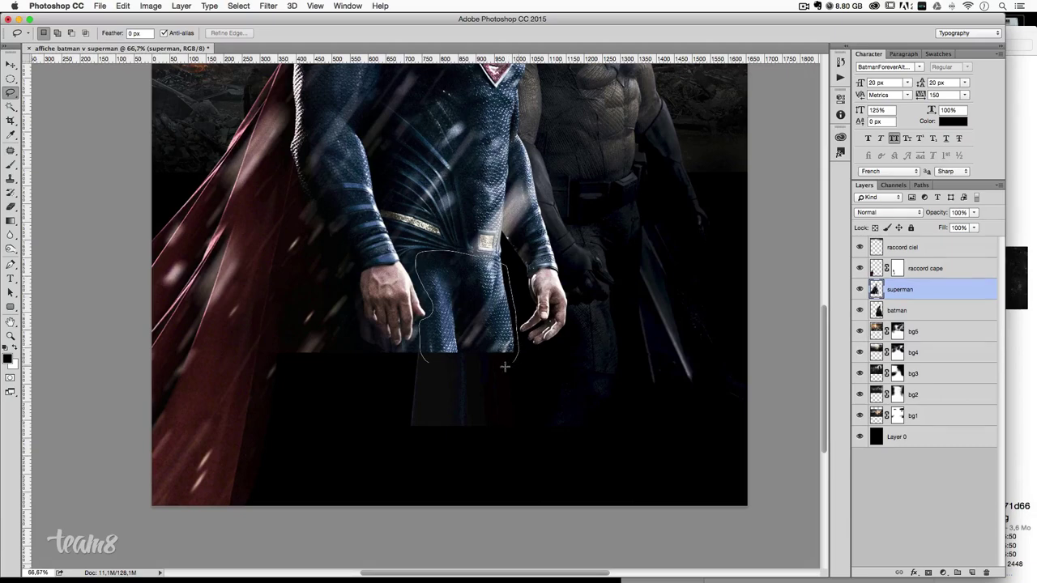
- Copy Superman's lower legs onto a new layer, move it down and name it 'raccord panta'
left_click_drag(505, 367, 437, 368)
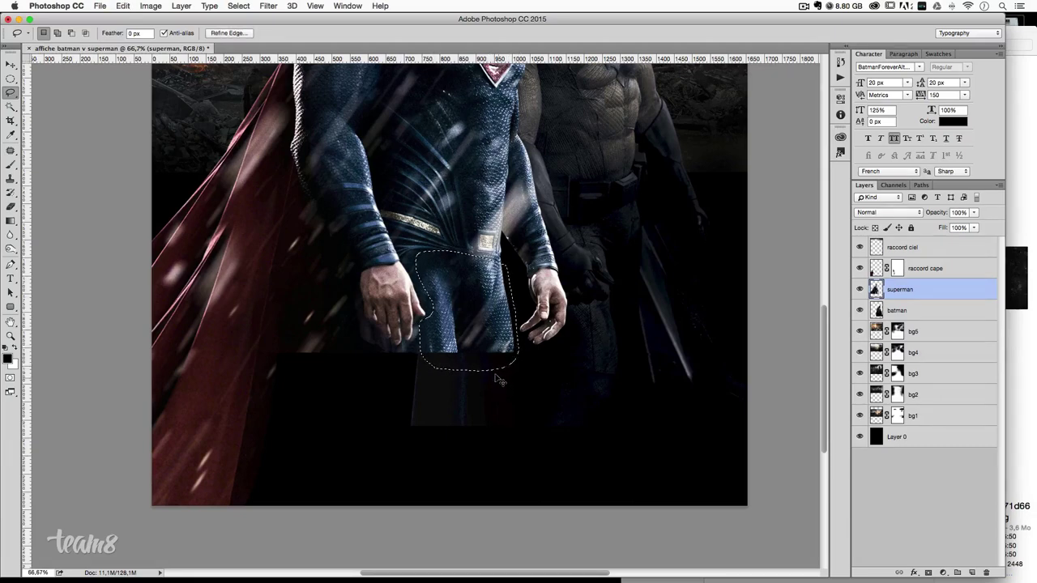
key("ctrl+j")
key("v")
mouse_move(504, 293)
left_mouse_down()
mouse_move(508, 390)
mouse_move(506, 329)
left_mouse_up()
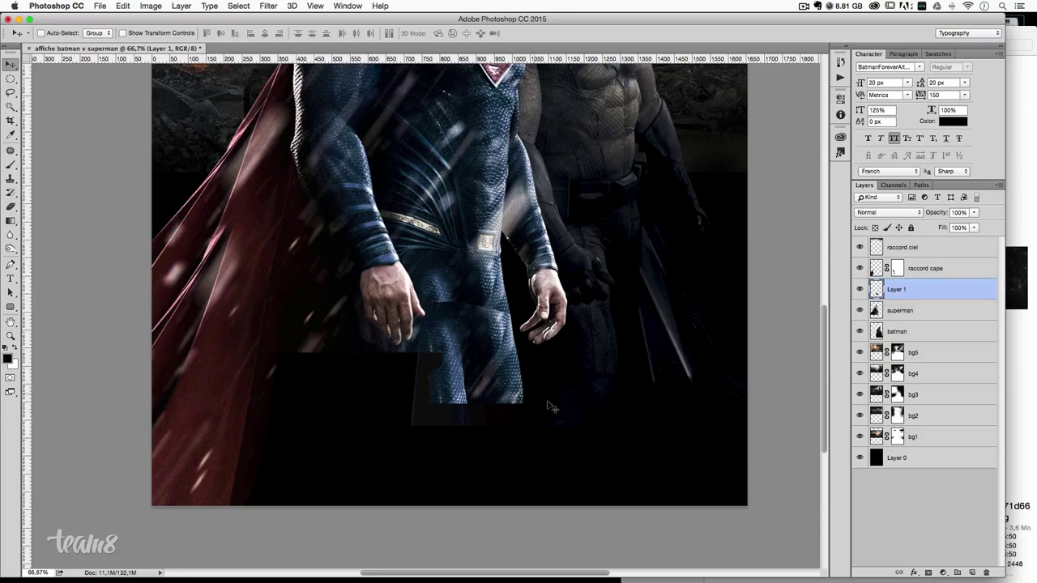
key("ctrl")
type("raccord panta")
key("Return")
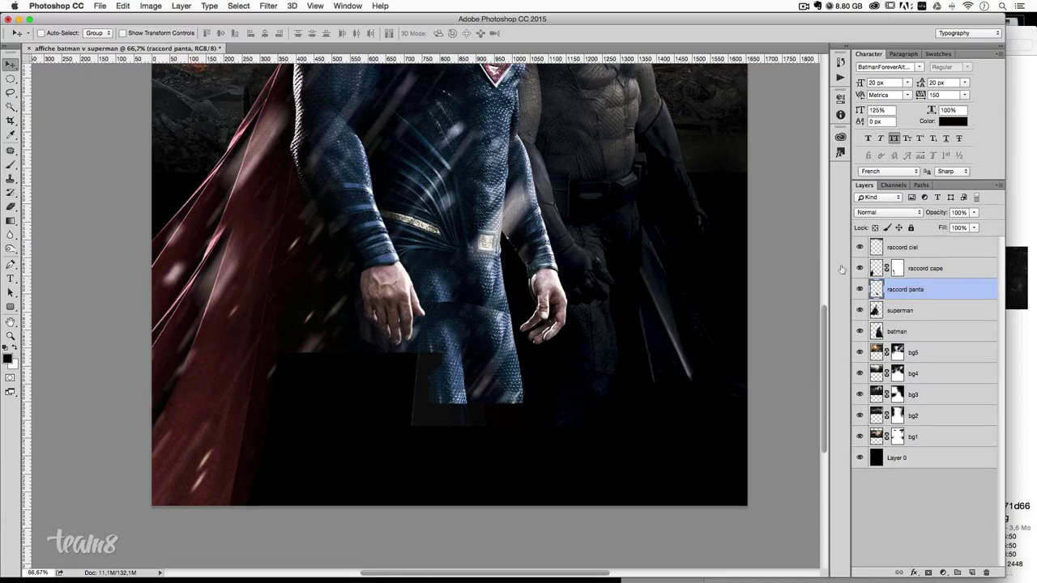
- Mask the raccord panta layer and paint its edges into the dark background
left_click(927, 572)
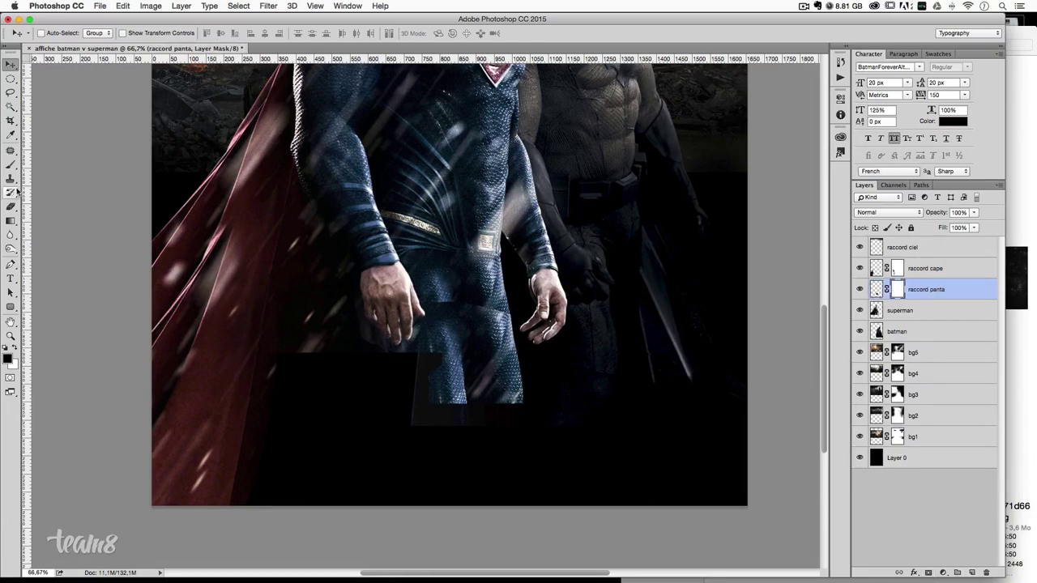
left_click(10, 164)
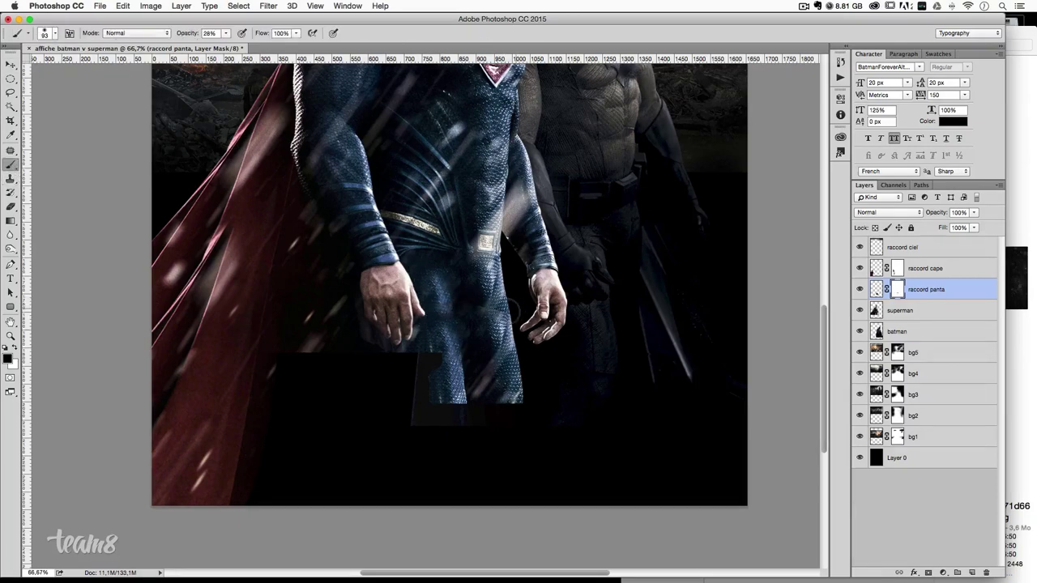
left_click_drag(486, 320, 475, 300)
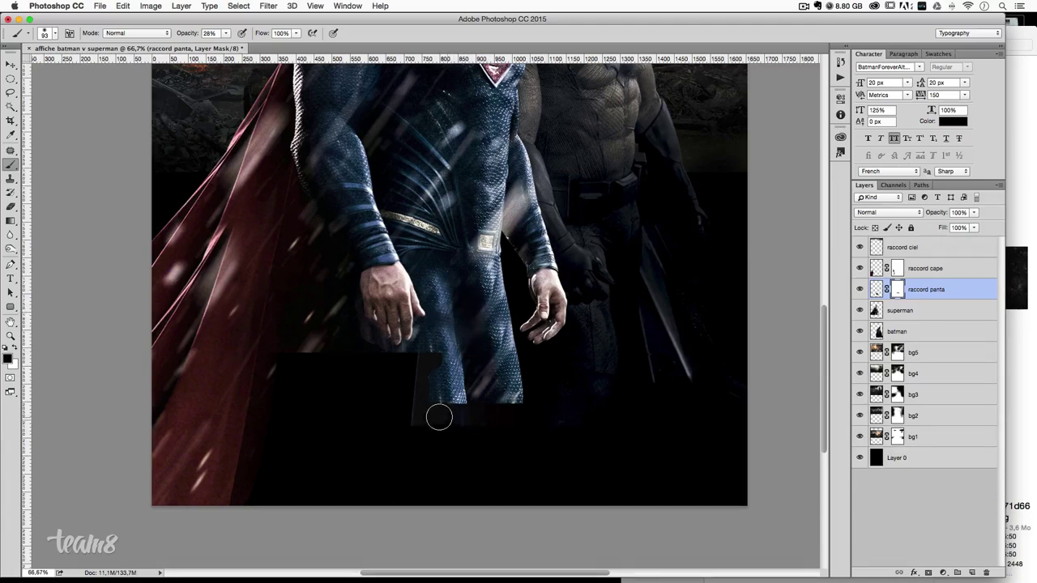
left_click_drag(430, 410, 465, 407)
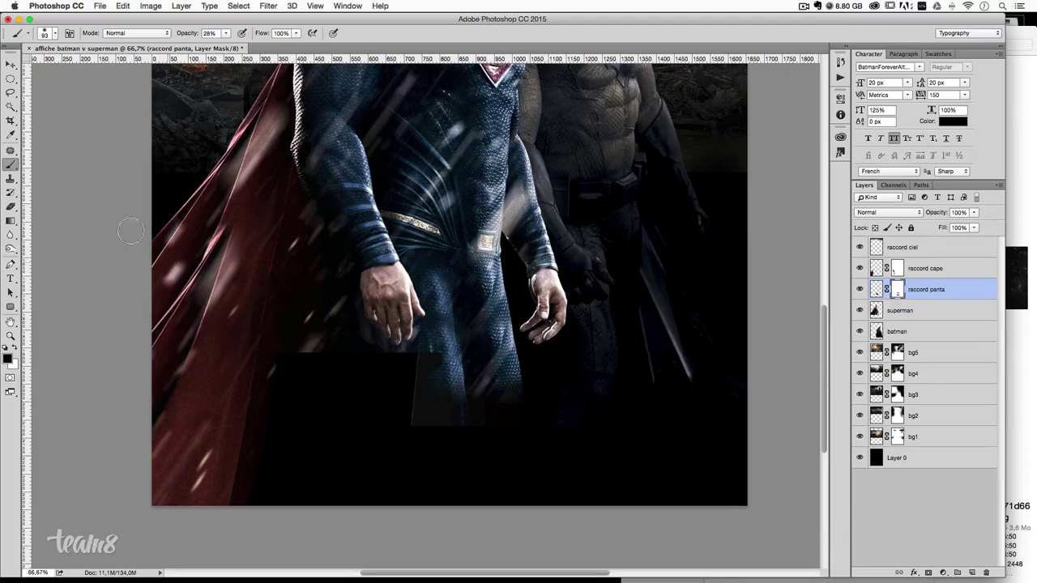
left_click(11, 65)
left_click_drag(648, 242, 628, 299)
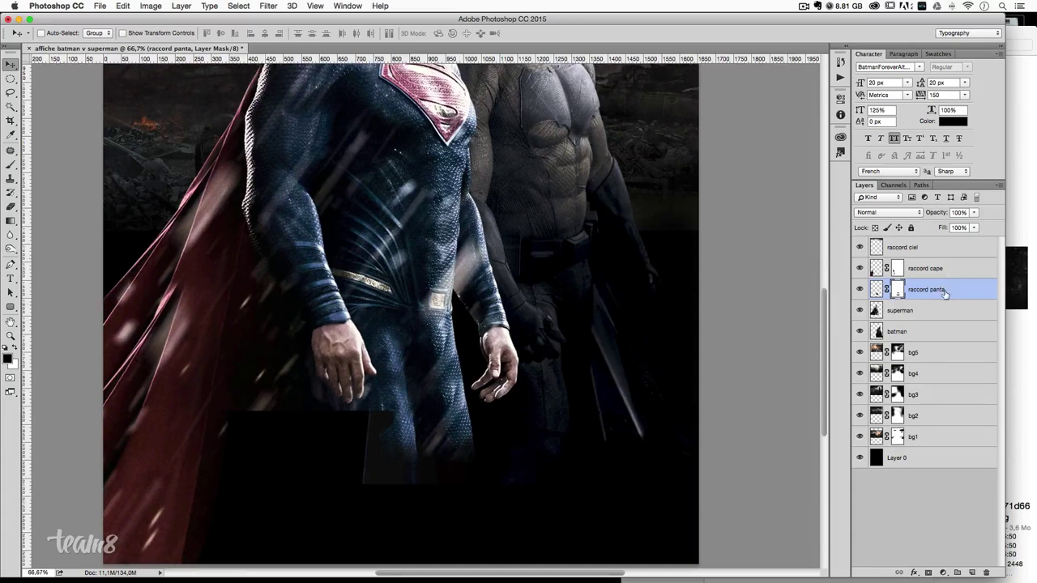
- Lasso a piece of Batman's cape, paste it onto a new layer and move it down-right
left_click(891, 329)
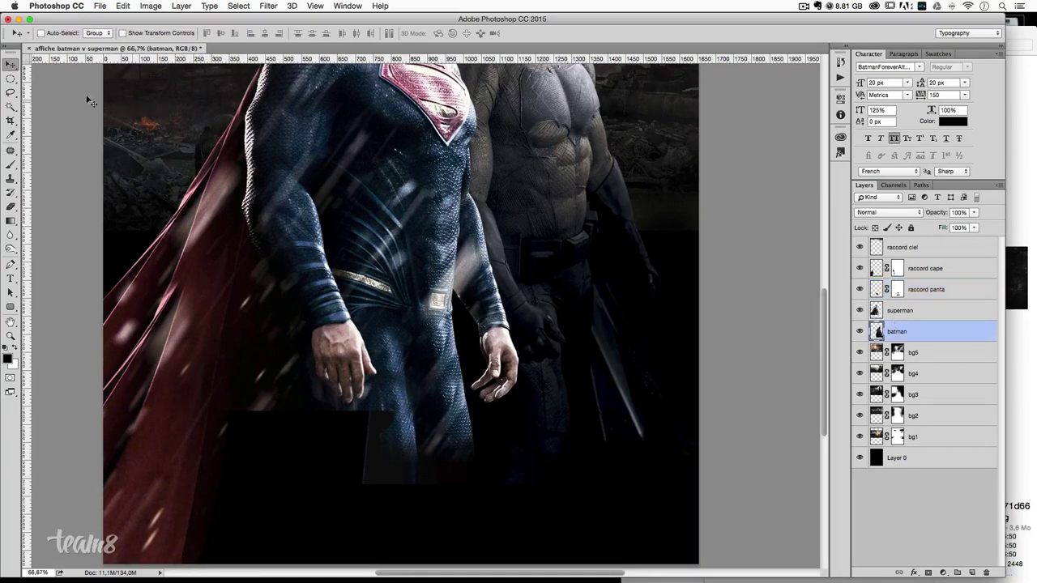
key("l")
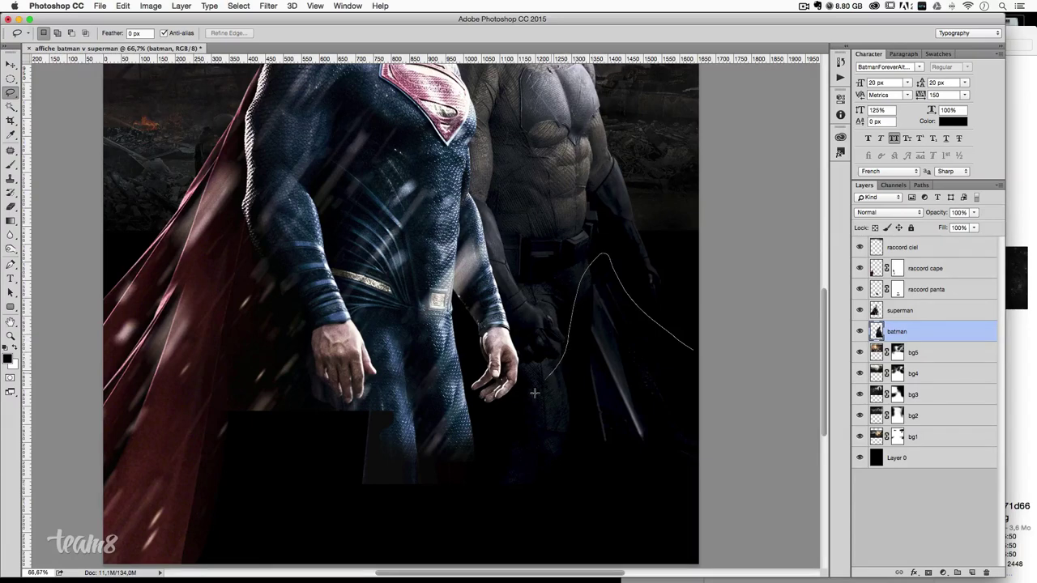
left_click_drag(595, 497, 696, 504)
key("ctrl+c")
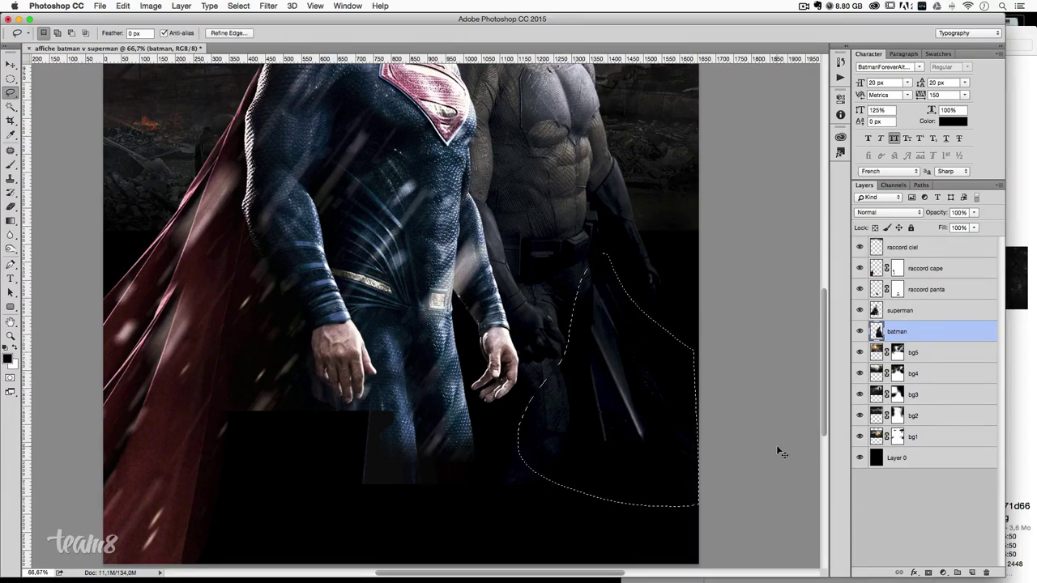
key("ctrl+v")
left_click(14, 64)
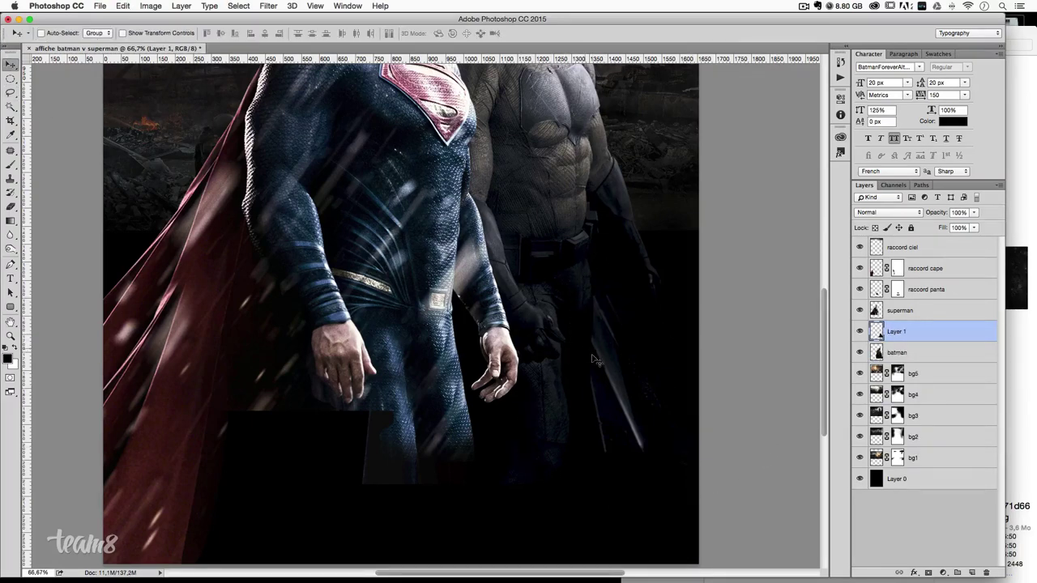
left_click_drag(593, 358, 626, 422)
scroll(629, 423, "down", 5)
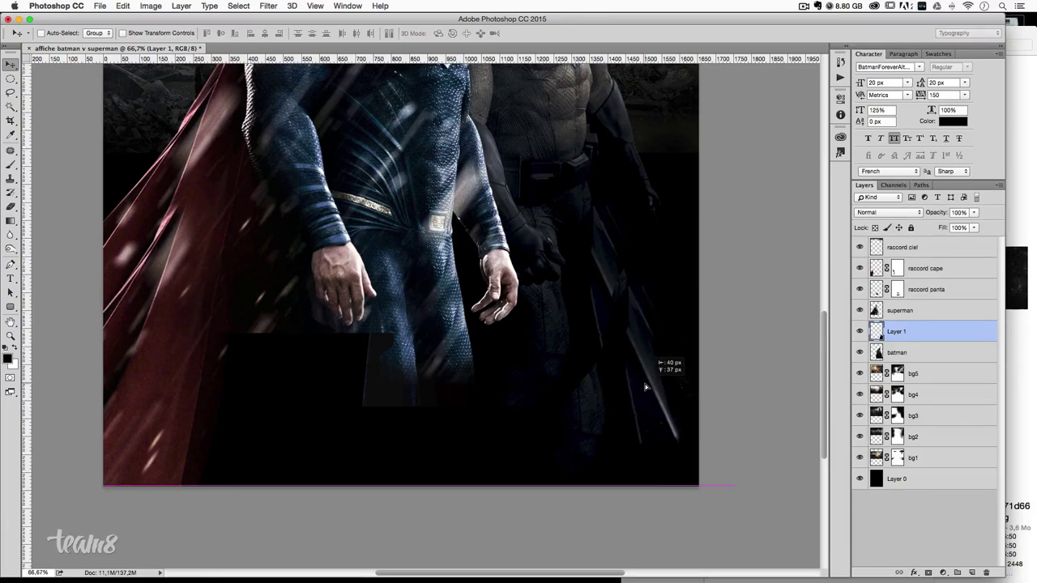
scroll(729, 421, "up", 5)
- Warp the cape piece, lifting its top and stretching its bottom corners to the poster edge
key("cmd+t")
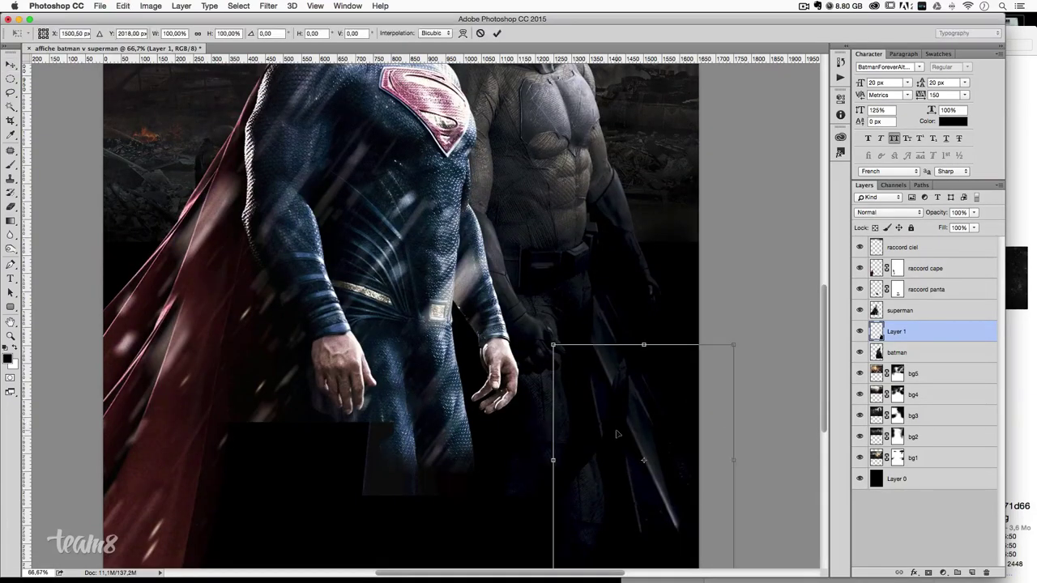
right_click(615, 419)
left_click(677, 492)
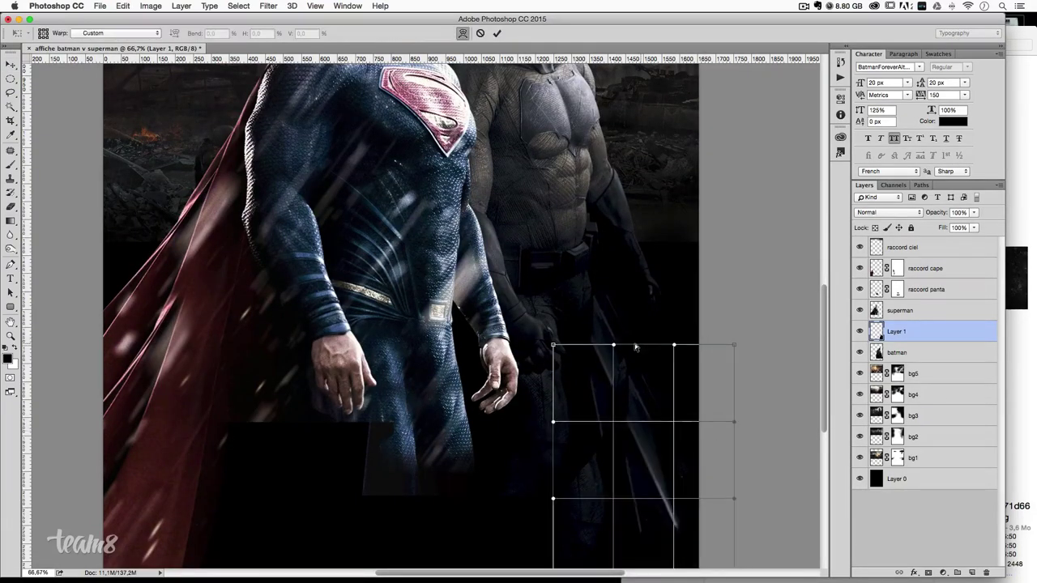
left_click_drag(617, 350, 616, 322)
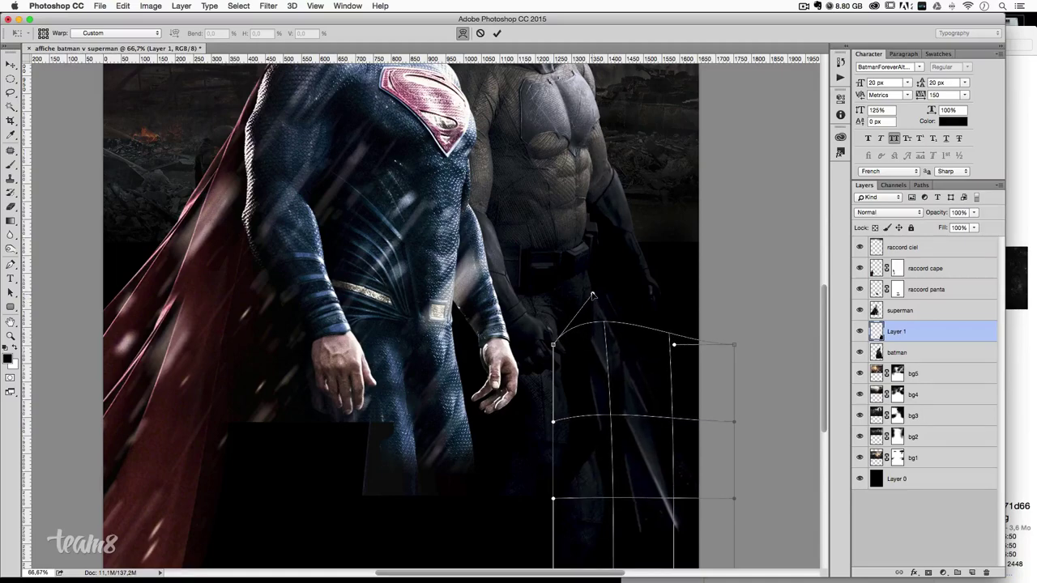
scroll(644, 396, "down", 4)
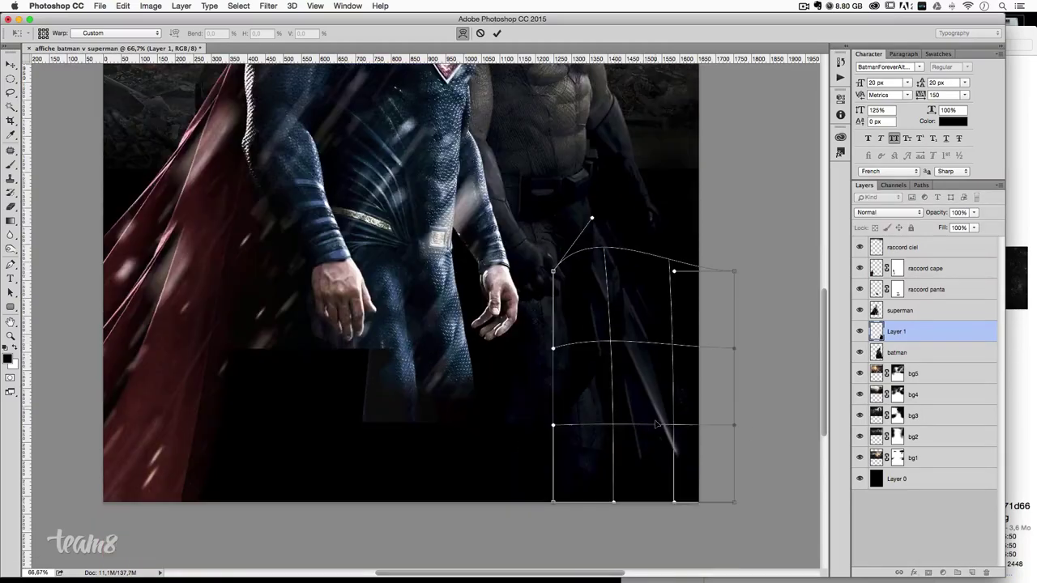
left_click_drag(734, 502, 812, 524)
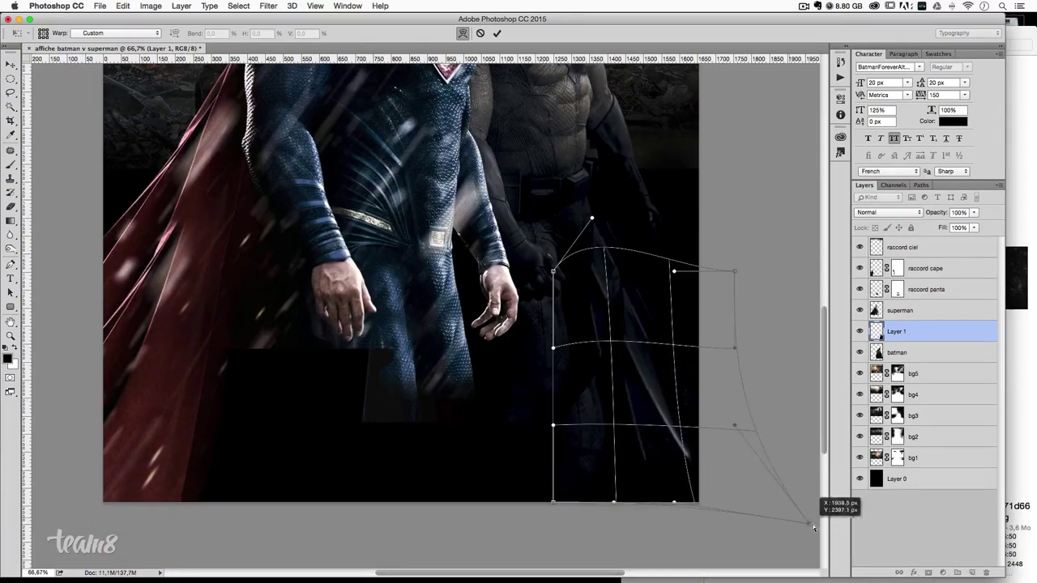
left_click_drag(683, 507, 703, 532)
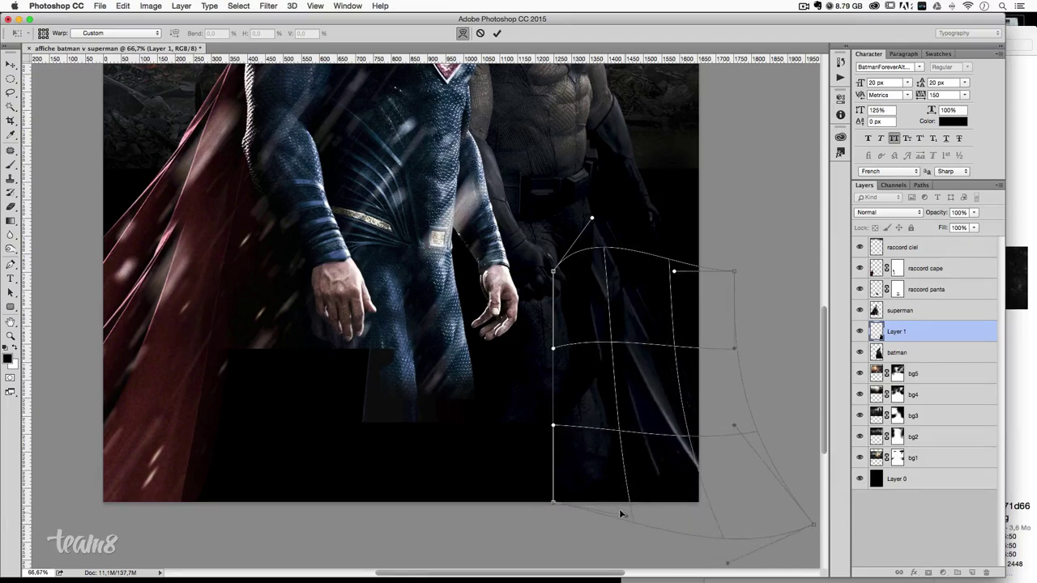
left_click_drag(553, 503, 517, 542)
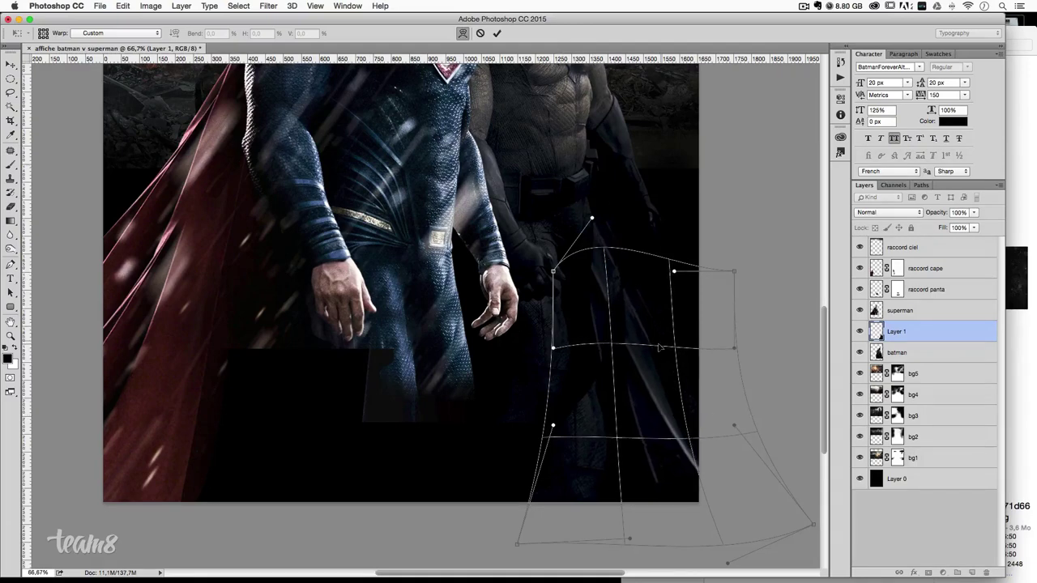
left_click_drag(663, 451, 711, 453)
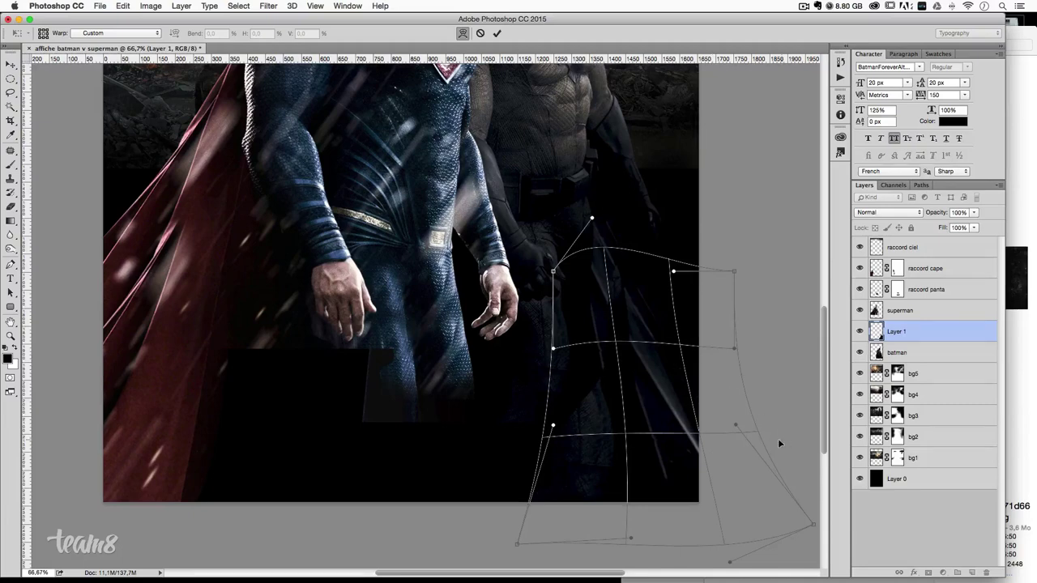
key("Return")
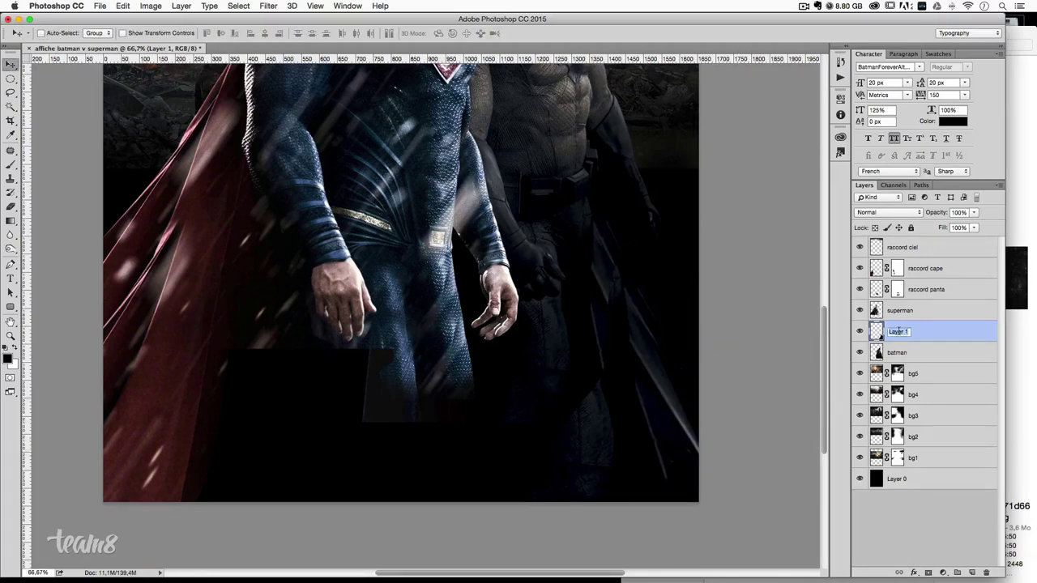
- Name the patch layer 'raccord cape batman', add a layer mask and paint it along Batman's cape
type("raccord cape batman")
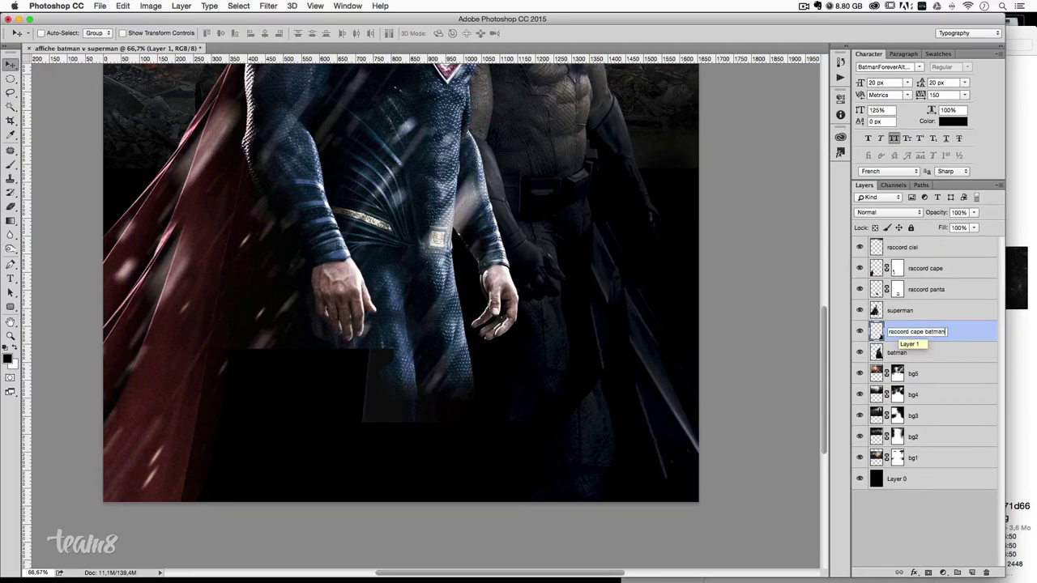
key("Return")
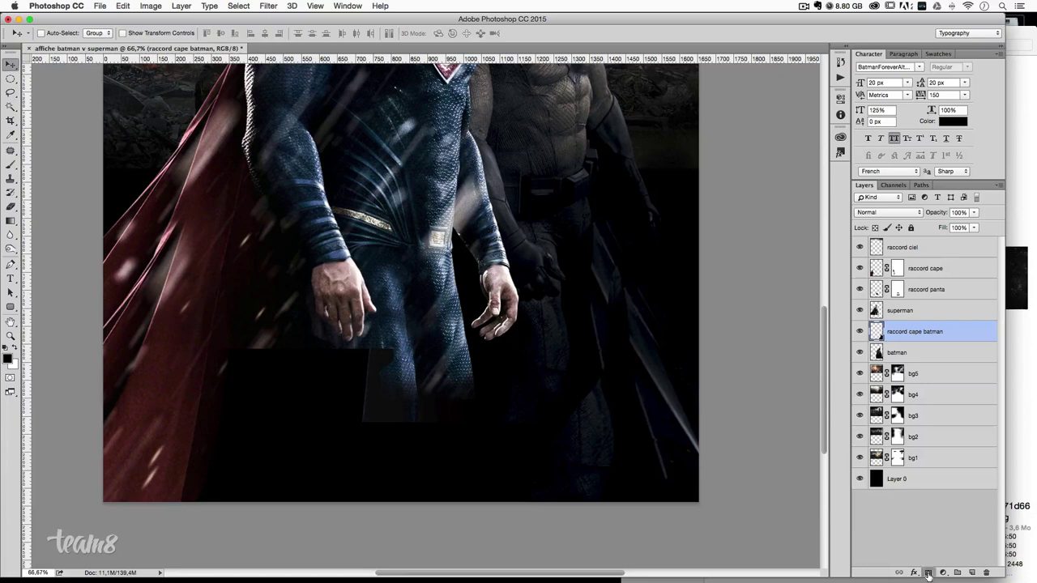
left_click(928, 572)
left_click(11, 164)
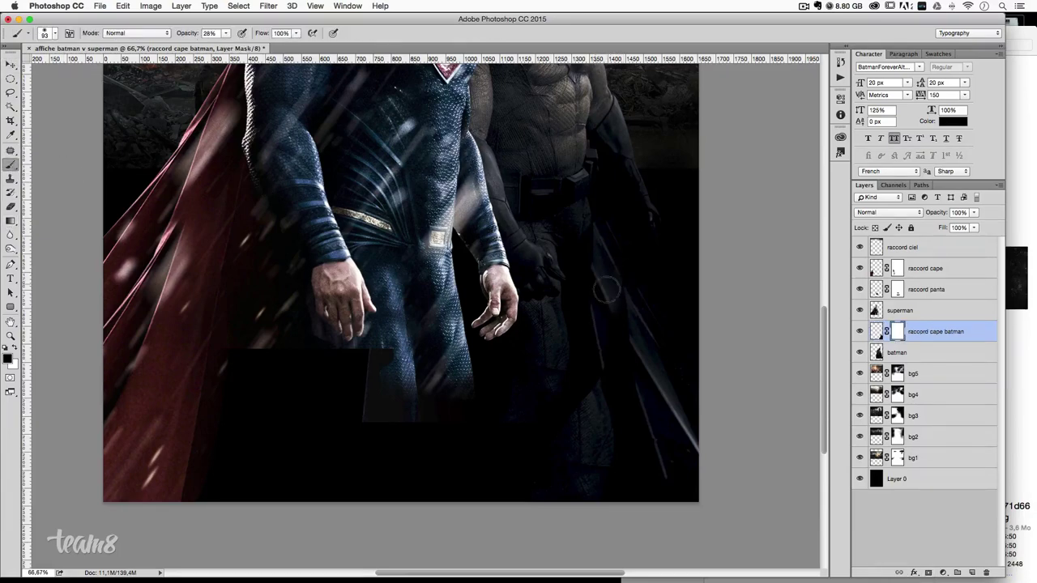
left_click_drag(597, 317, 661, 345)
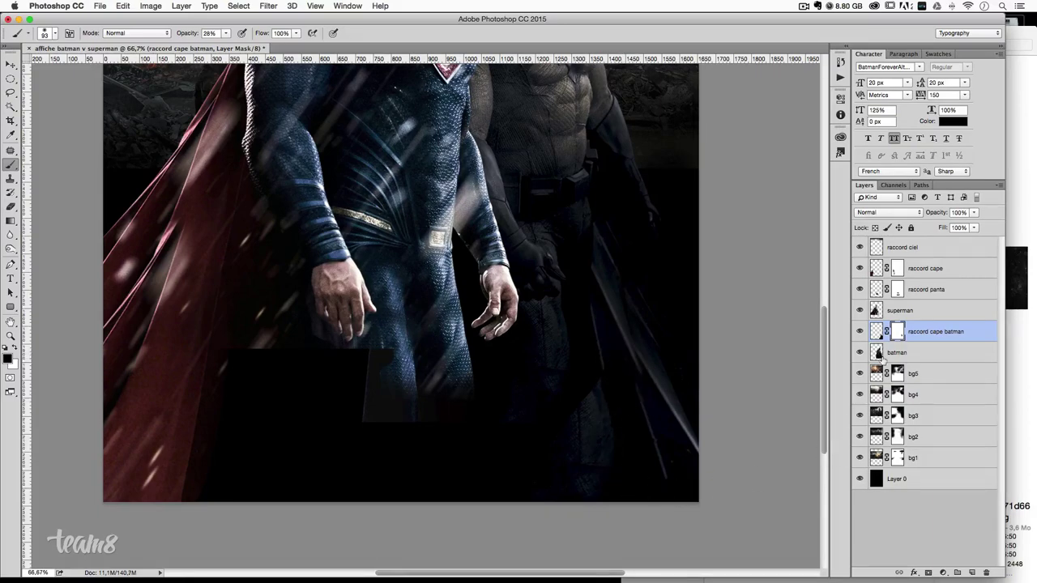
key("super+h")
left_click_drag(776, 379, 776, 379)
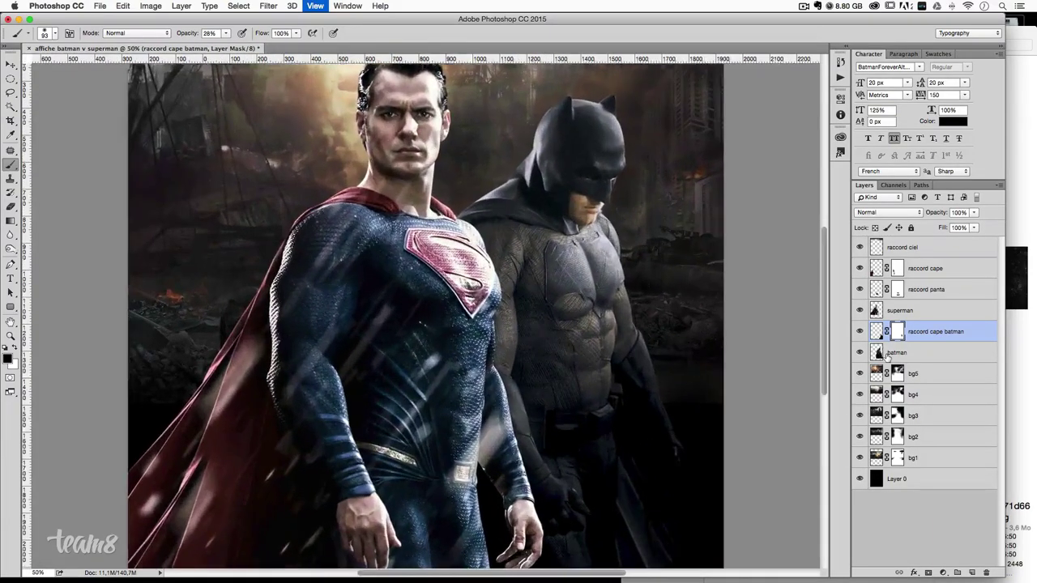
scroll(729, 243, "down", 10)
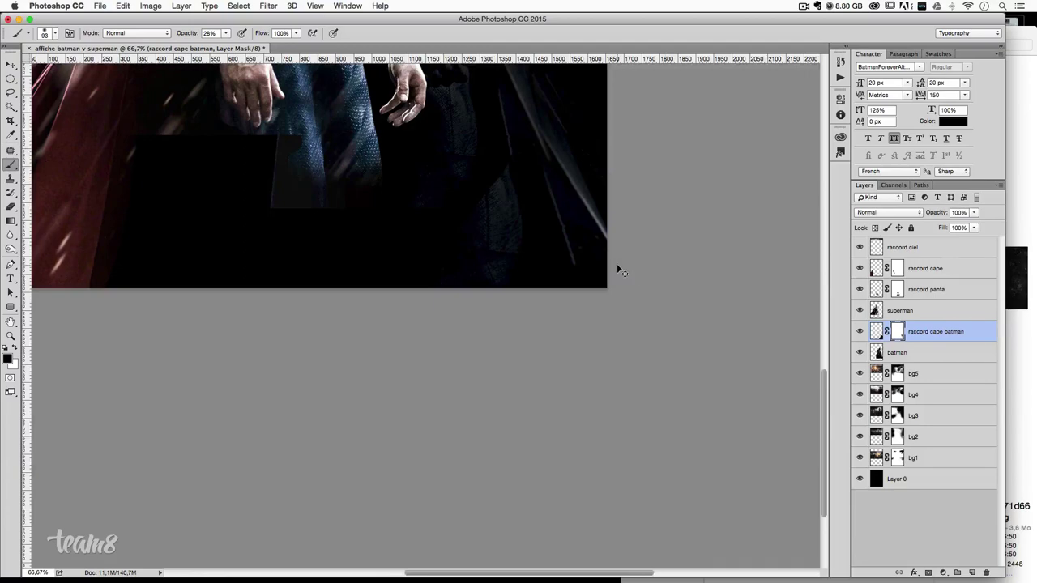
key("super+1")
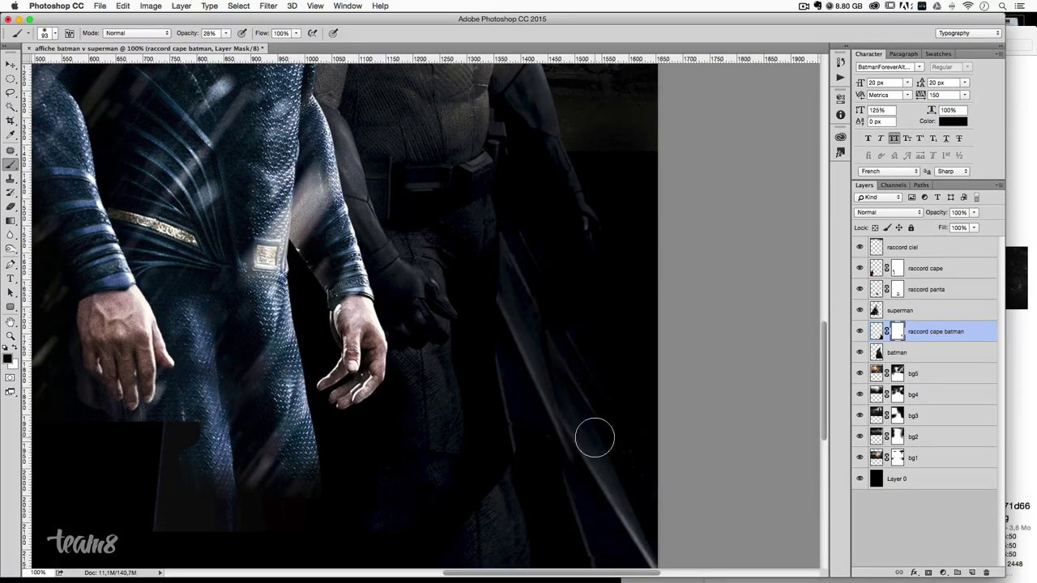
key("x")
left_click_drag(595, 437, 559, 461)
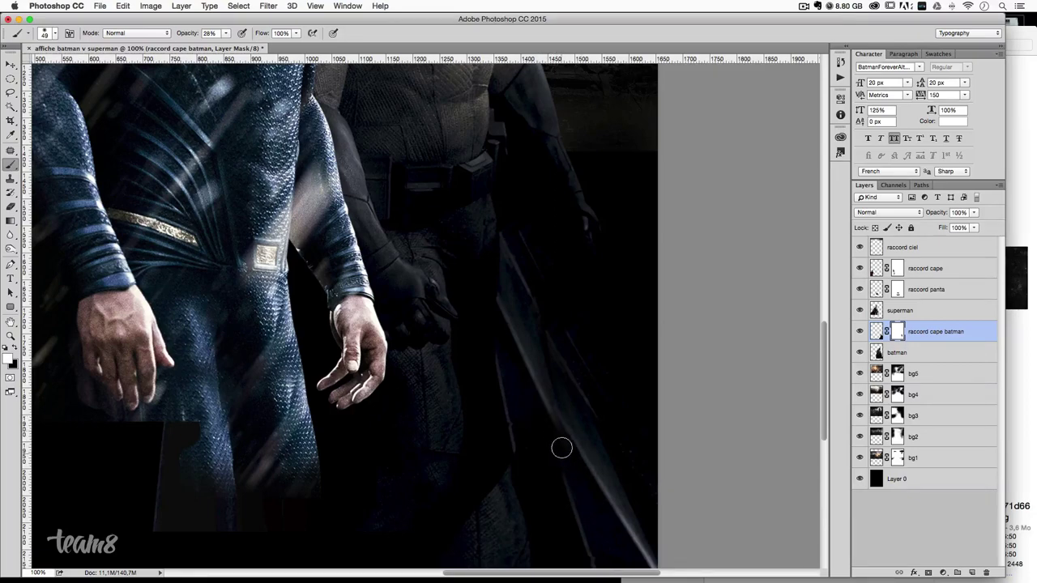
- Warp the cape patch slightly to reshape it and apply the warp
key("ctrl+t")
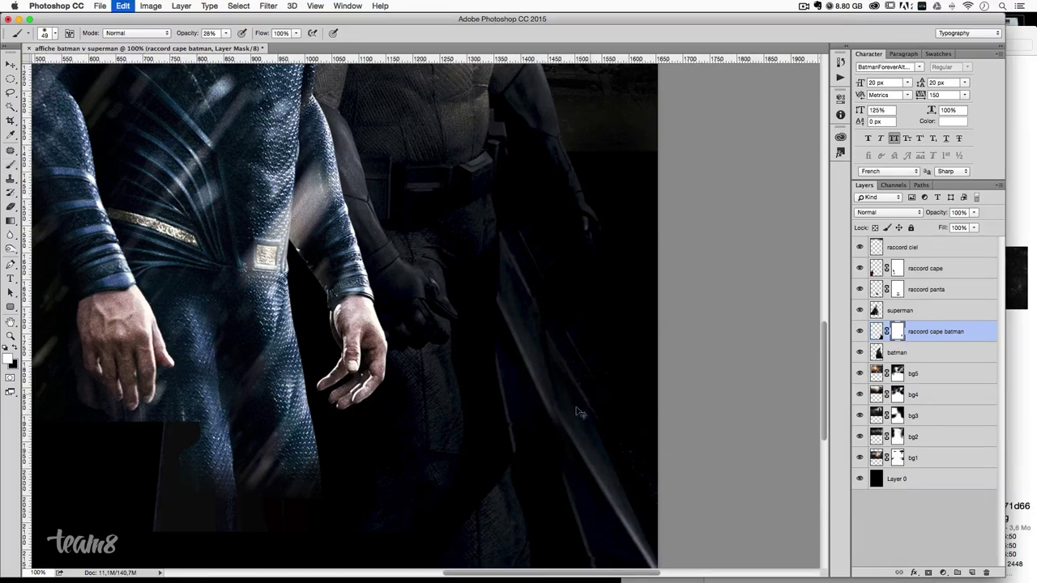
right_click(574, 407)
left_click(615, 468)
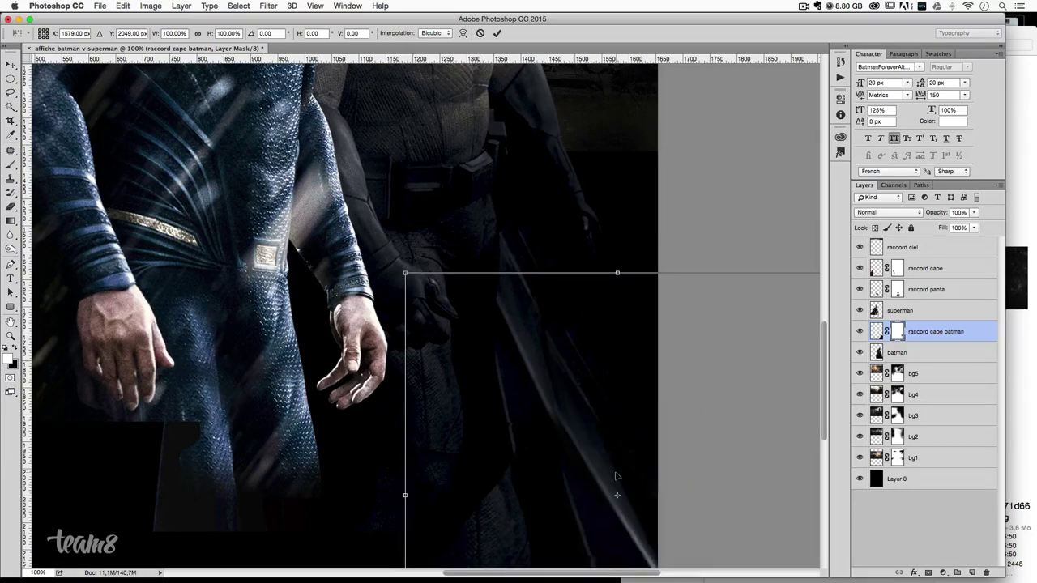
key("Escape")
key("ctrl+t")
right_click(594, 418)
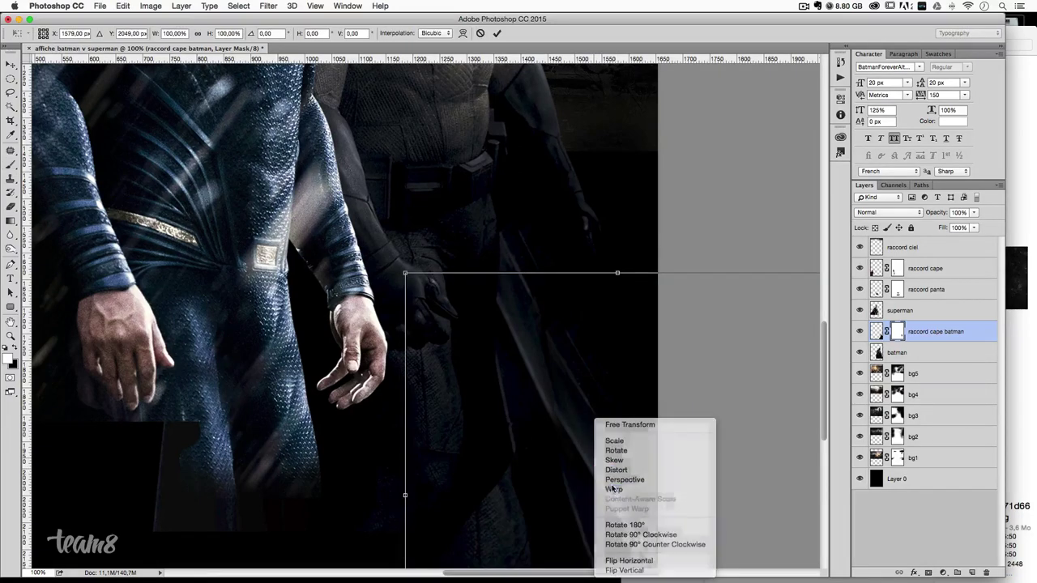
left_click(613, 489)
left_click_drag(561, 360, 556, 363)
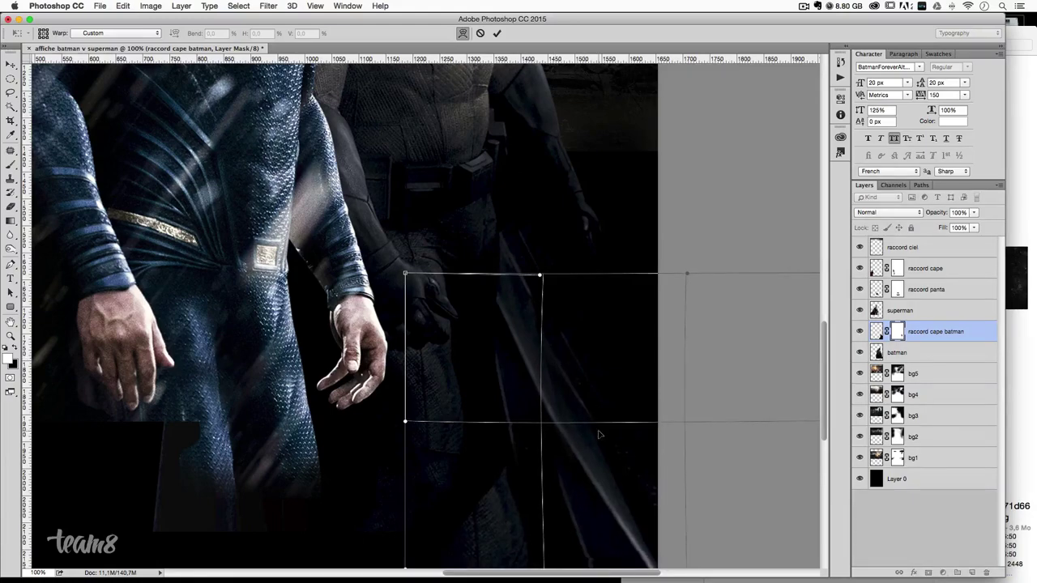
key("Return")
key("b")
- With a 142 px brush, paint the mask to reveal more of Batman's leg
key("ctrl+minus")
key("ctrl+minus")
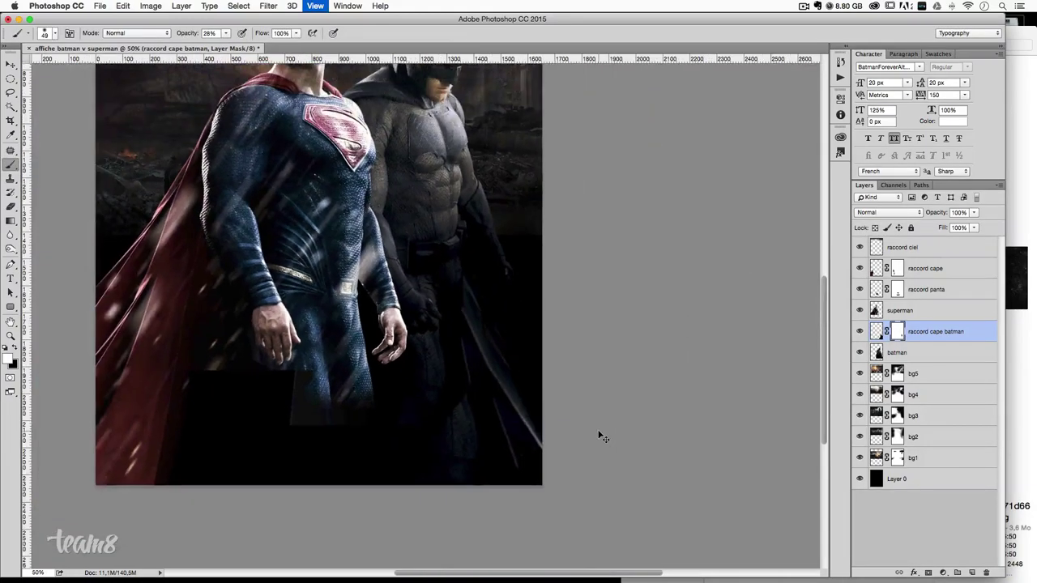
key("ctrl+plus")
left_click_drag(500, 503, 535, 502)
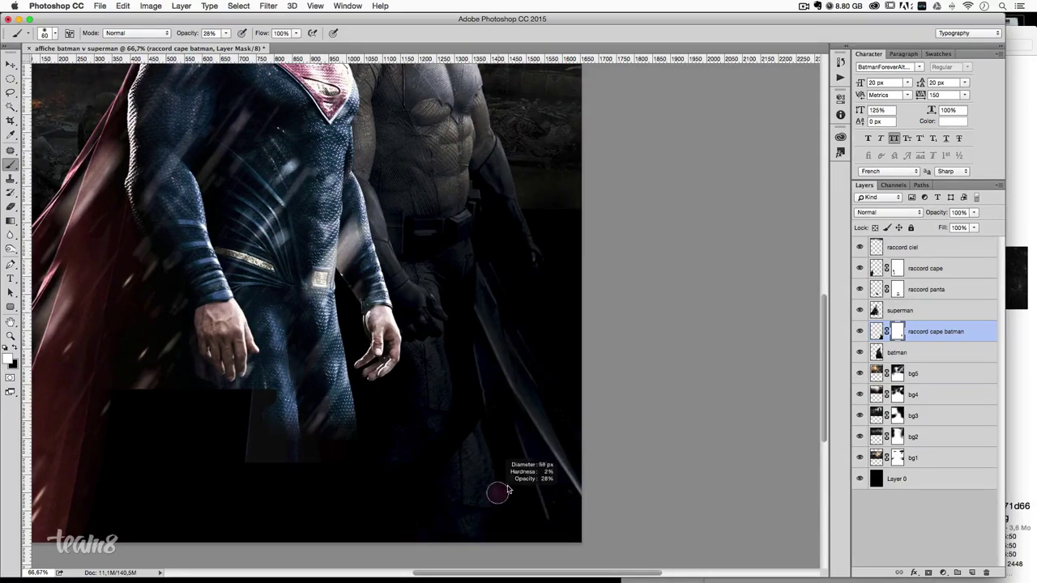
mouse_move(484, 481)
left_mouse_down()
mouse_move(455, 421)
mouse_move(493, 485)
mouse_move(447, 414)
mouse_move(493, 513)
mouse_move(432, 510)
mouse_move(407, 456)
mouse_move(432, 466)
left_mouse_up()
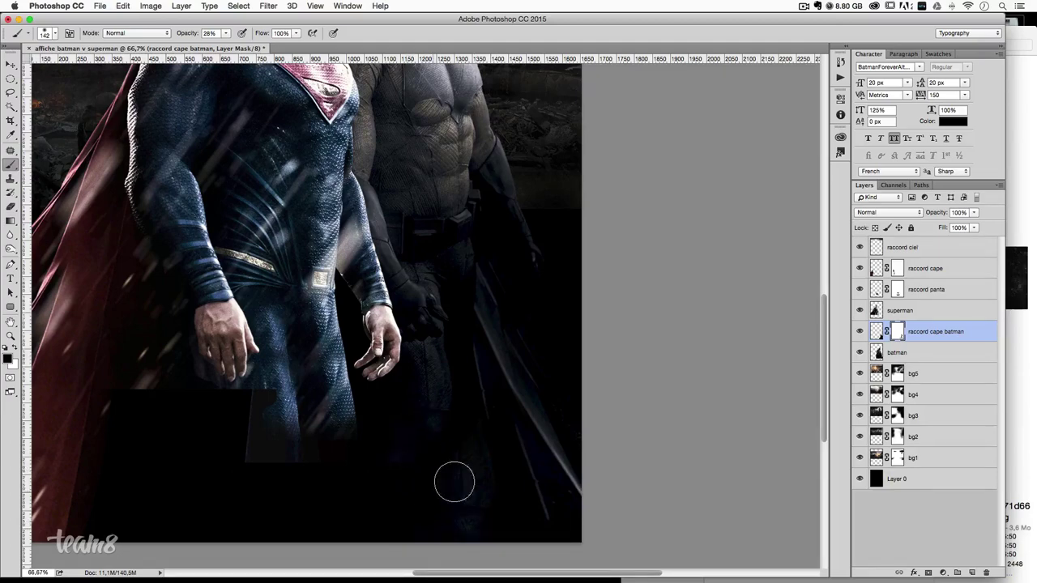
key("super+minus")
scroll(502, 389, "up", 2)
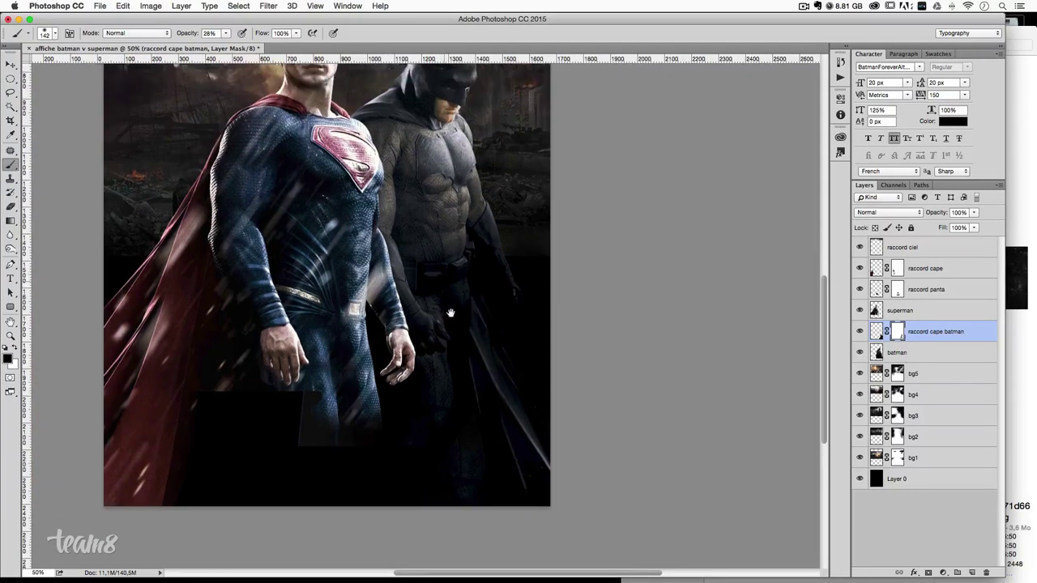
scroll(486, 357, "up", 1)
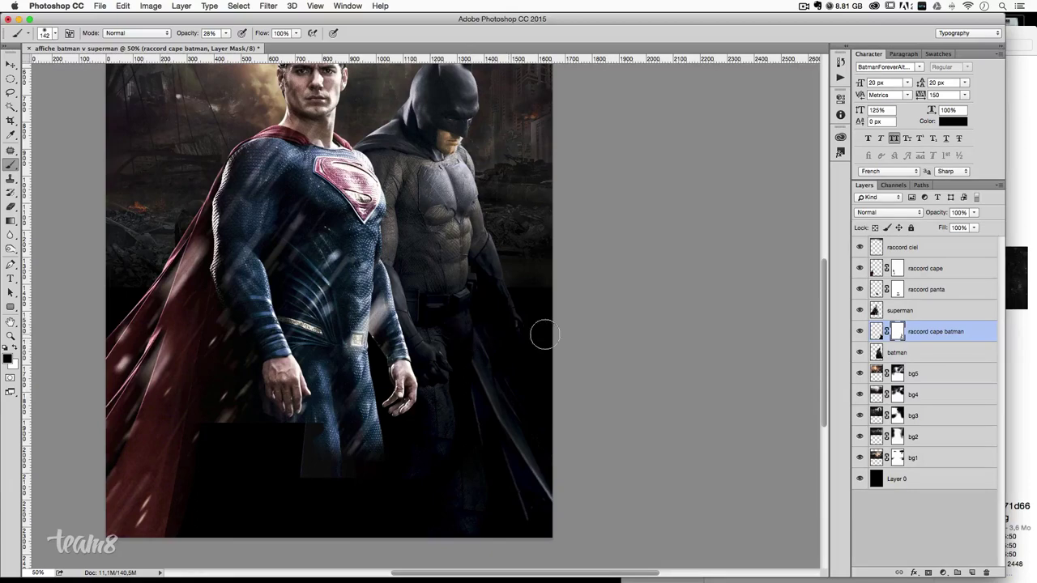
- Toggle the cape patch to compare, then drag logo.png from Finder onto the poster
left_click(858, 332)
left_click(859, 331)
key("super+minus")
key("super+Tab")
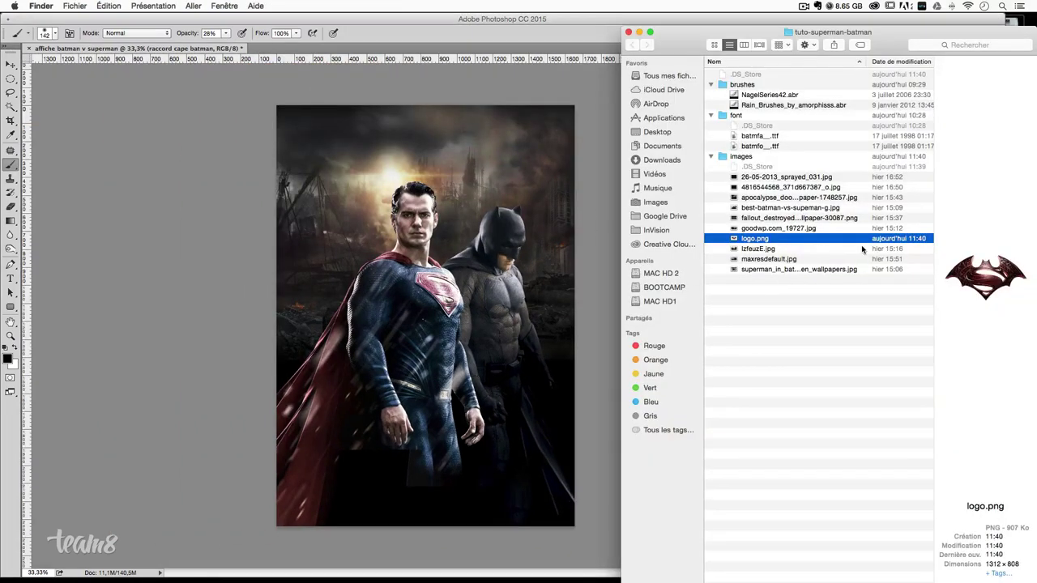
left_click_drag(761, 242, 338, 235)
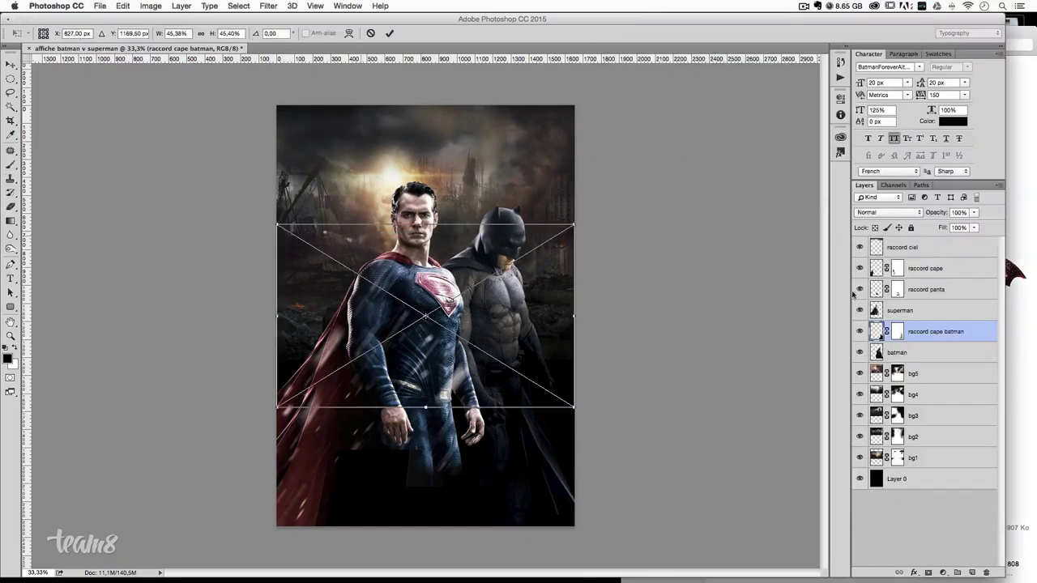
- Move the placed logo down toward Superman's hands and shrink it to about a quarter size
key("super+plus")
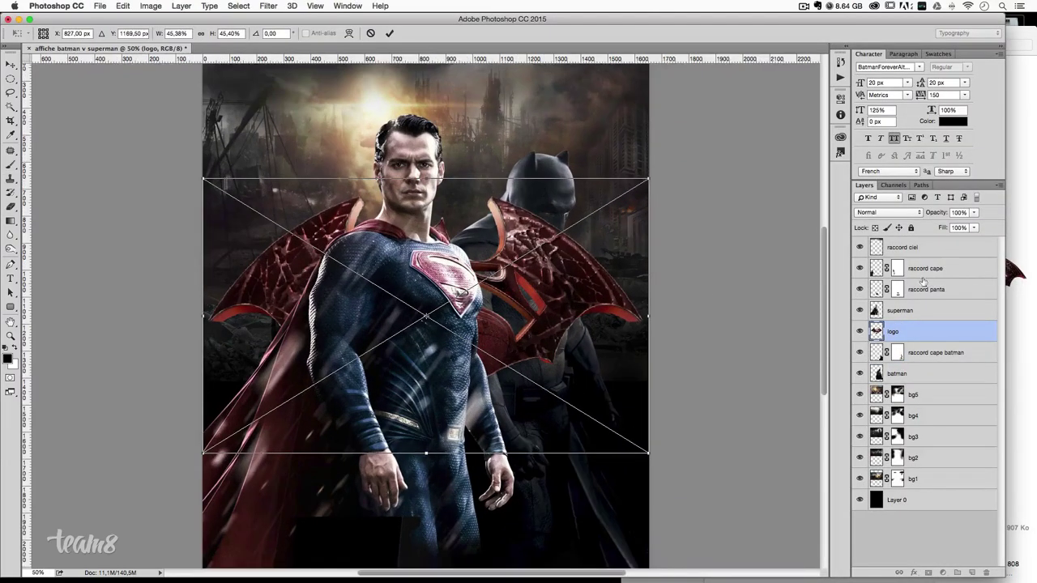
scroll(582, 311, "down", 1)
scroll(583, 311, "down", 1)
left_click_drag(453, 208, 451, 402)
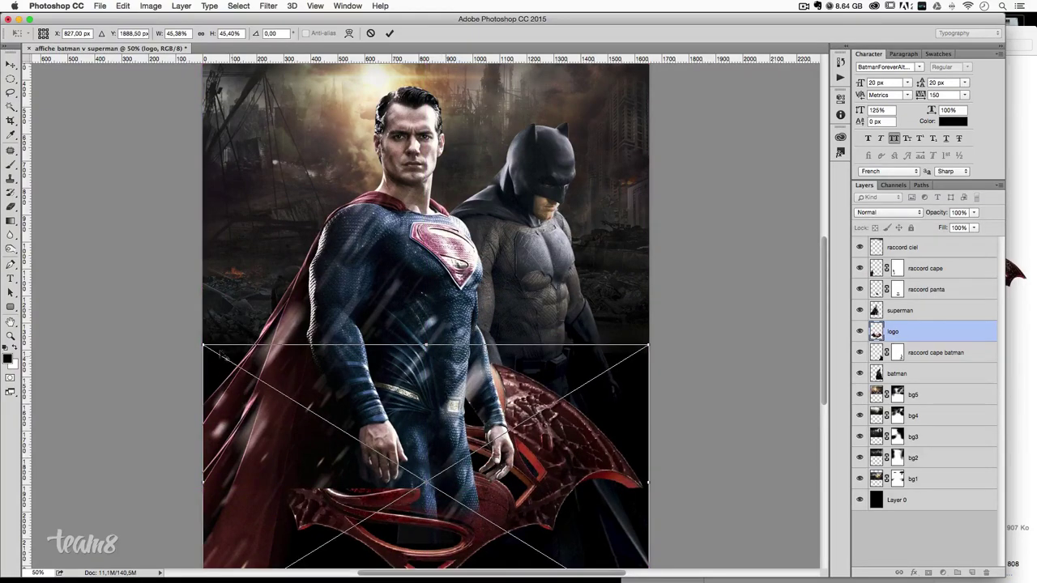
left_click_drag(200, 344, 292, 403)
key("Return")
- Move the logo layer above the superman layer and nudge the logo slightly lower
key("b")
scroll(486, 324, "down", 5)
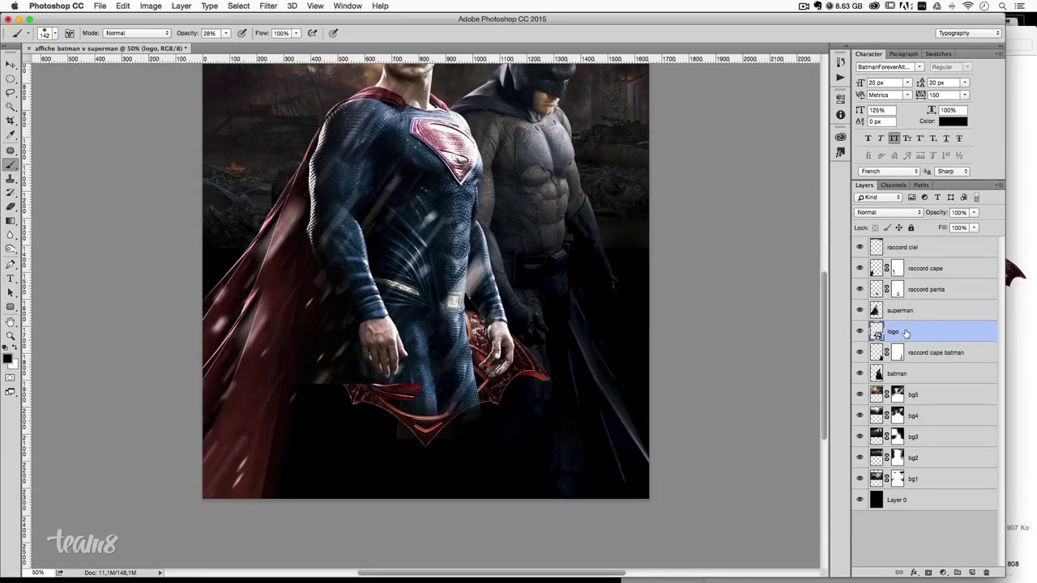
left_click_drag(905, 333, 910, 317)
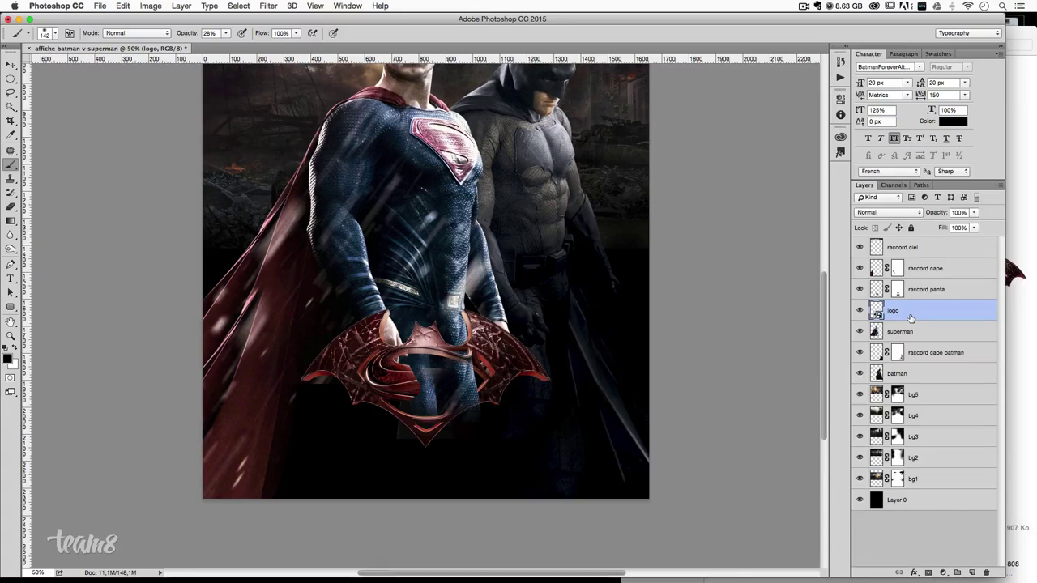
key("ctrl+plus")
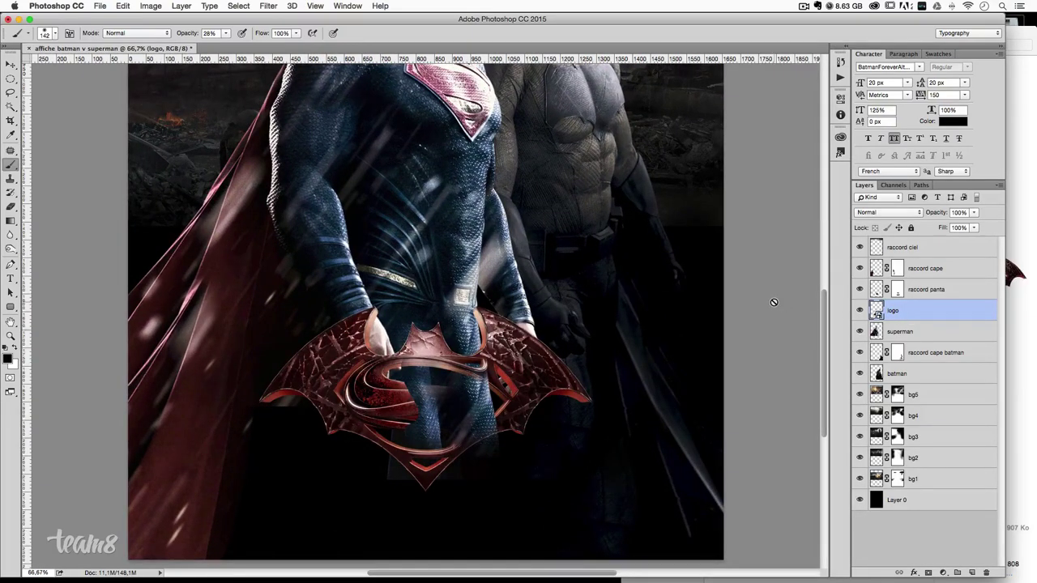
scroll(773, 302, "down", 3)
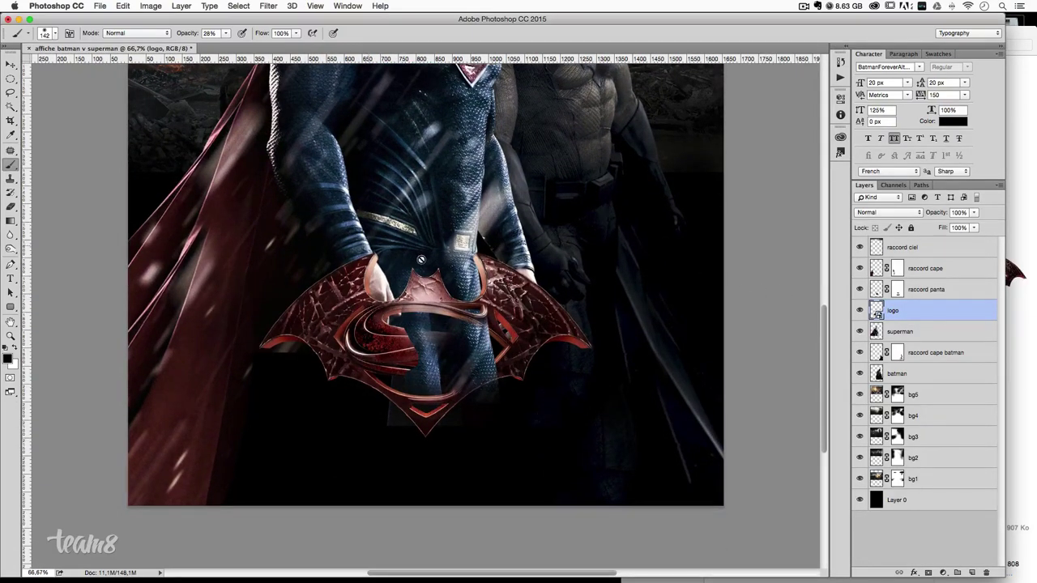
scroll(383, 244, "down", 3)
left_click(10, 64)
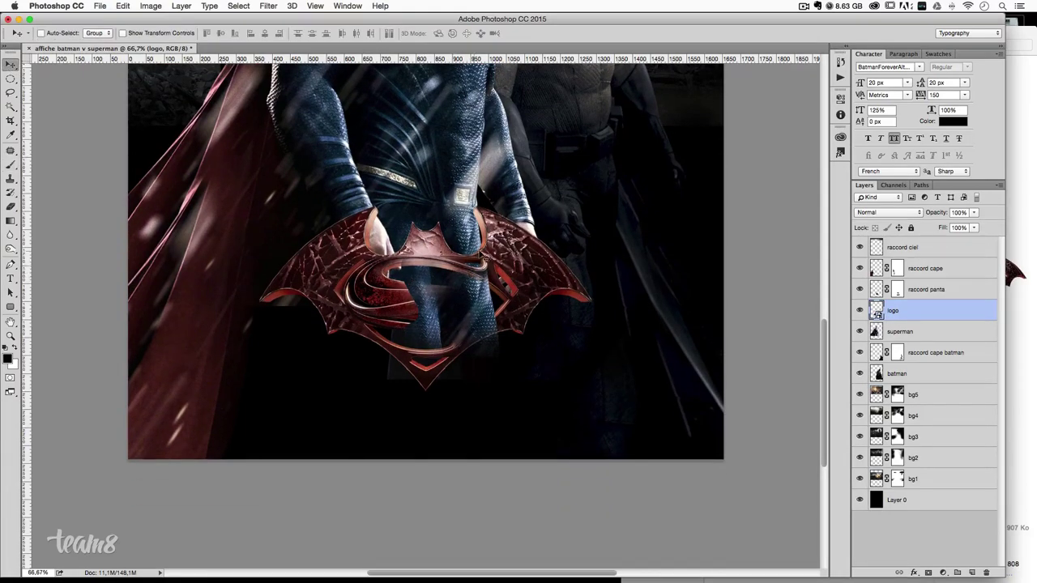
left_click_drag(482, 256, 483, 269)
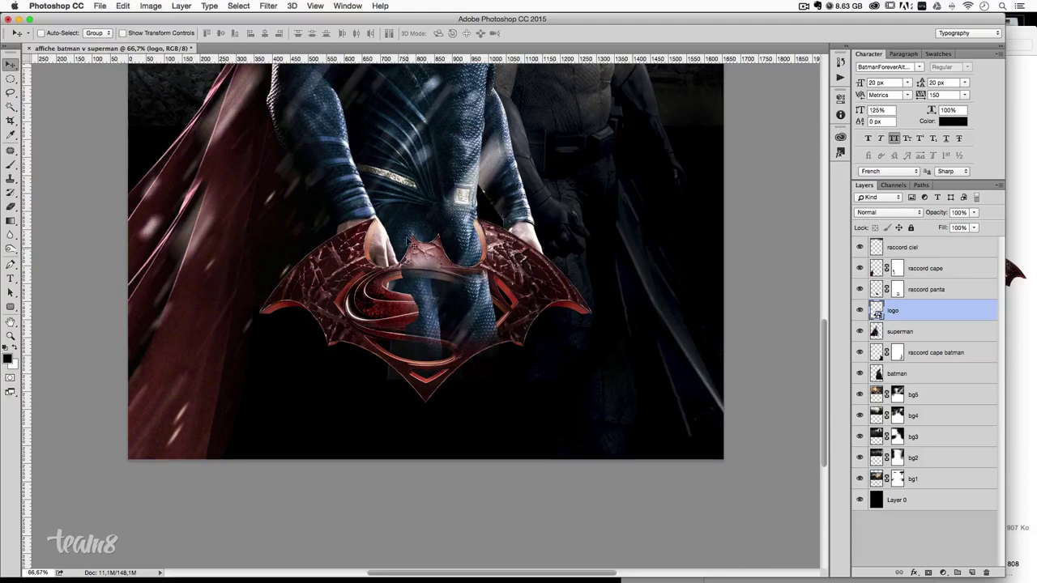
scroll(367, 267, "down", 2)
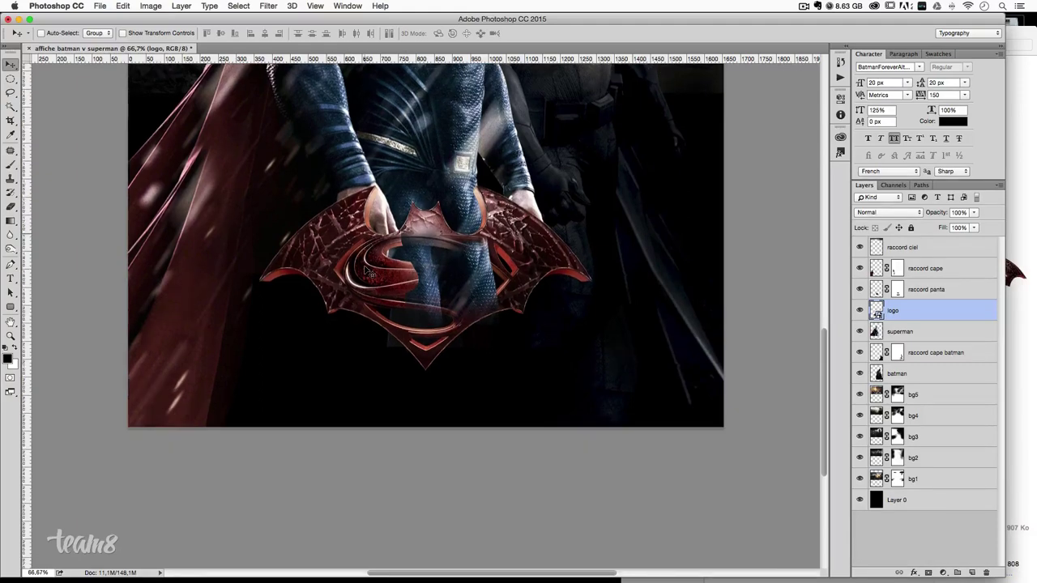
- Free-transform the logo down to about 18% width and move it up into Superman's hands
key("ctrl+t")
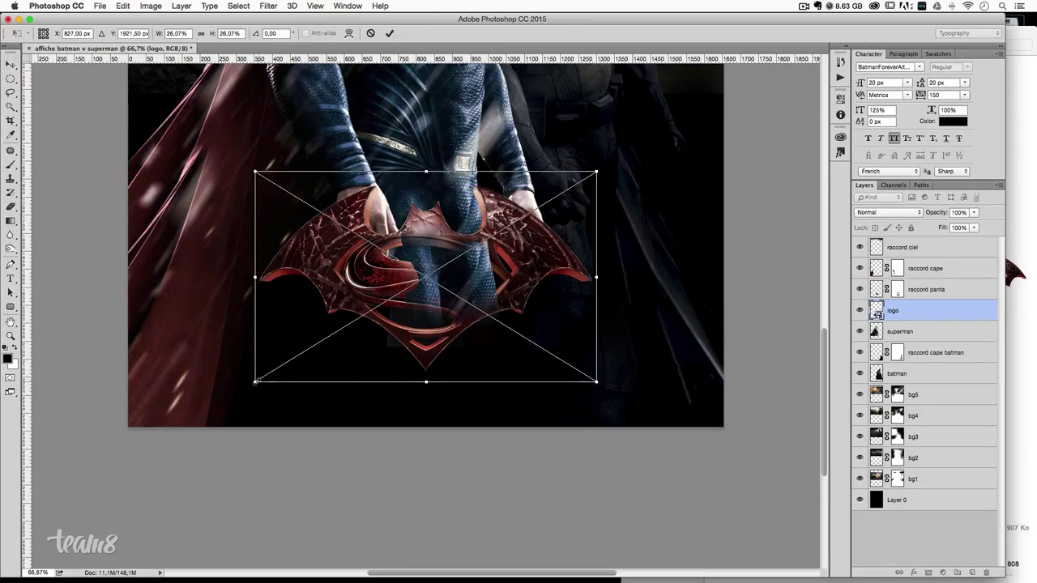
left_click_drag(258, 378, 279, 366)
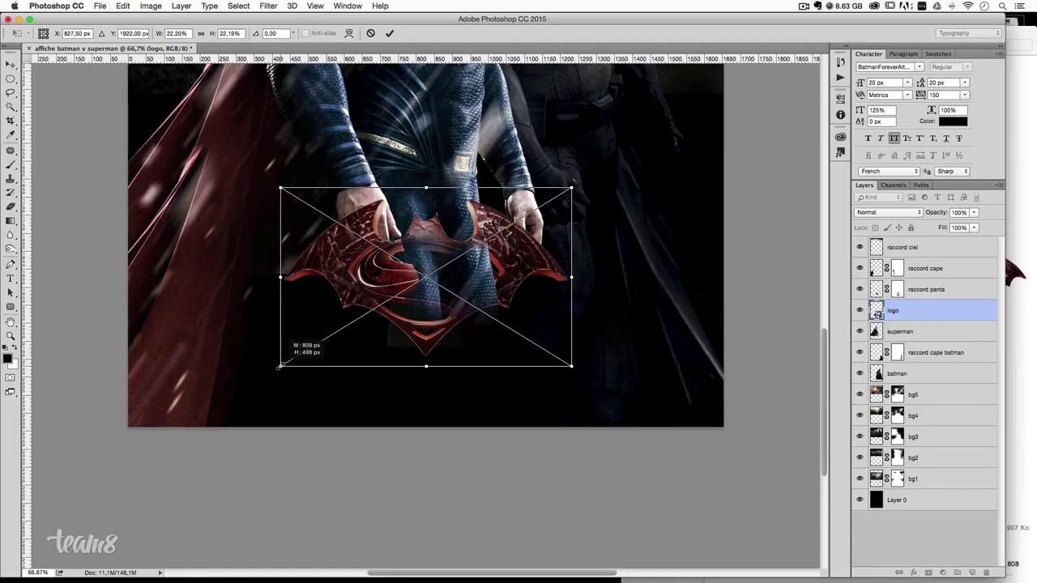
left_click_drag(467, 276, 470, 257)
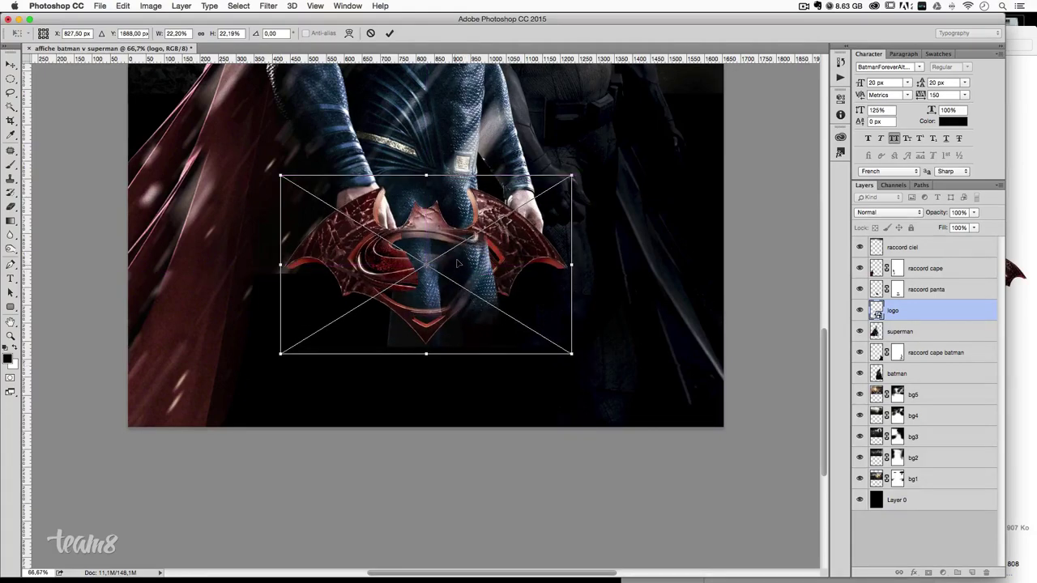
left_click_drag(281, 354, 307, 344)
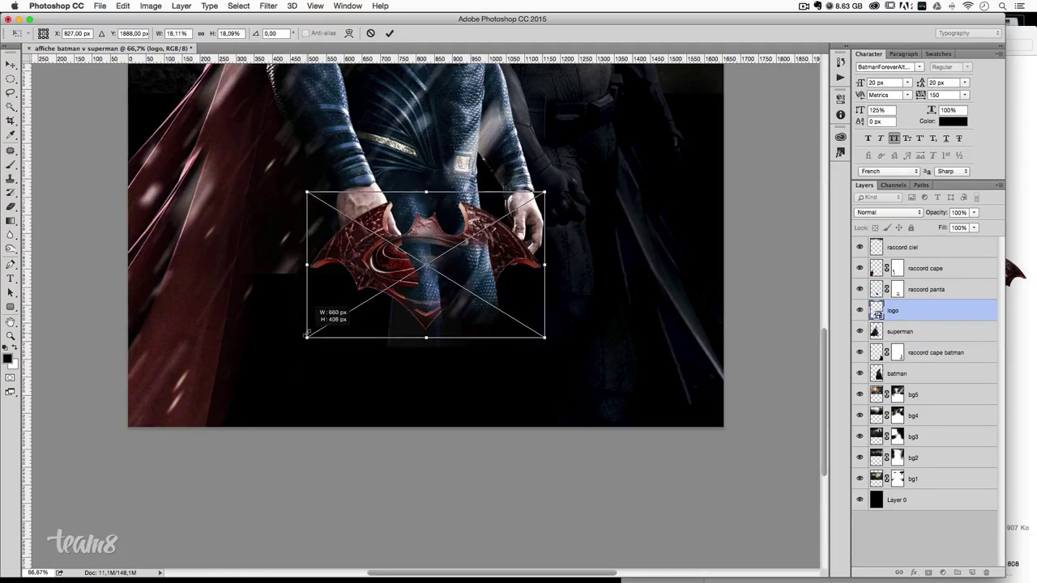
left_click_drag(450, 300, 452, 281)
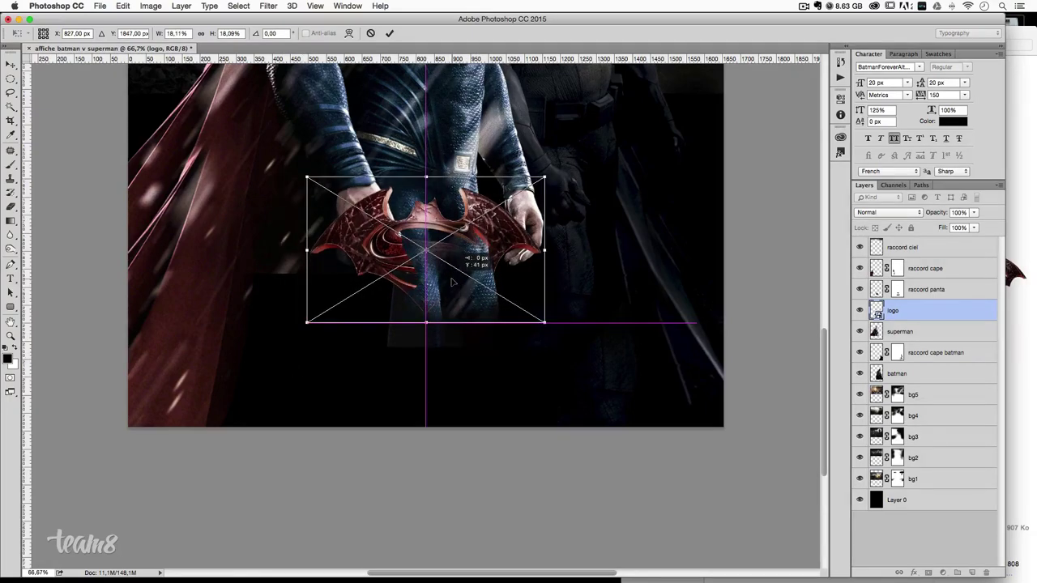
scroll(592, 365, "up", 2)
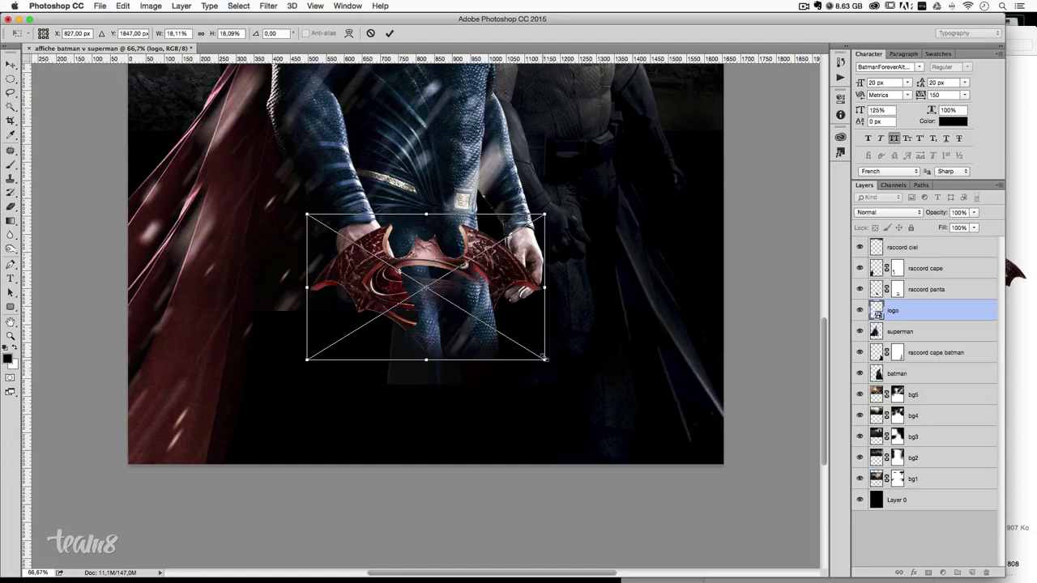
- Fine-tune the logo to about 21% scale with small nudges, then apply the transform
left_click_drag(546, 358, 554, 359)
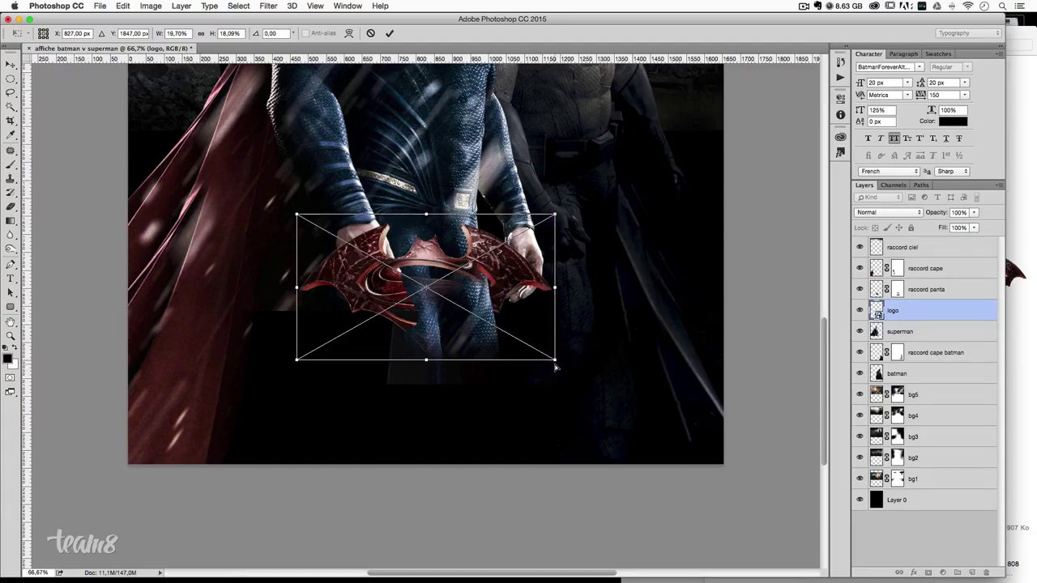
key("ctrl+z")
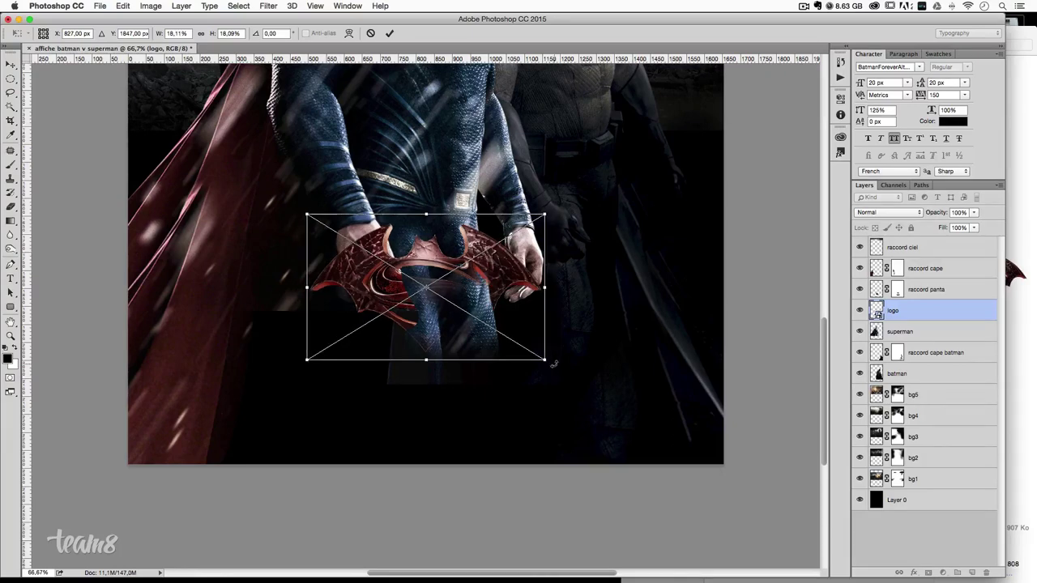
left_click_drag(546, 362, 561, 383)
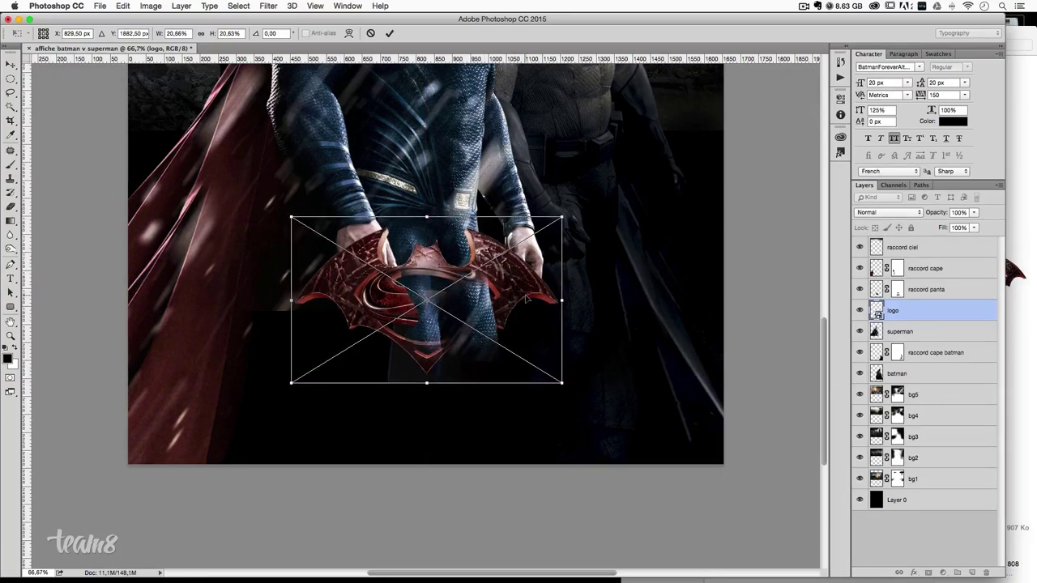
left_click_drag(542, 335, 545, 328)
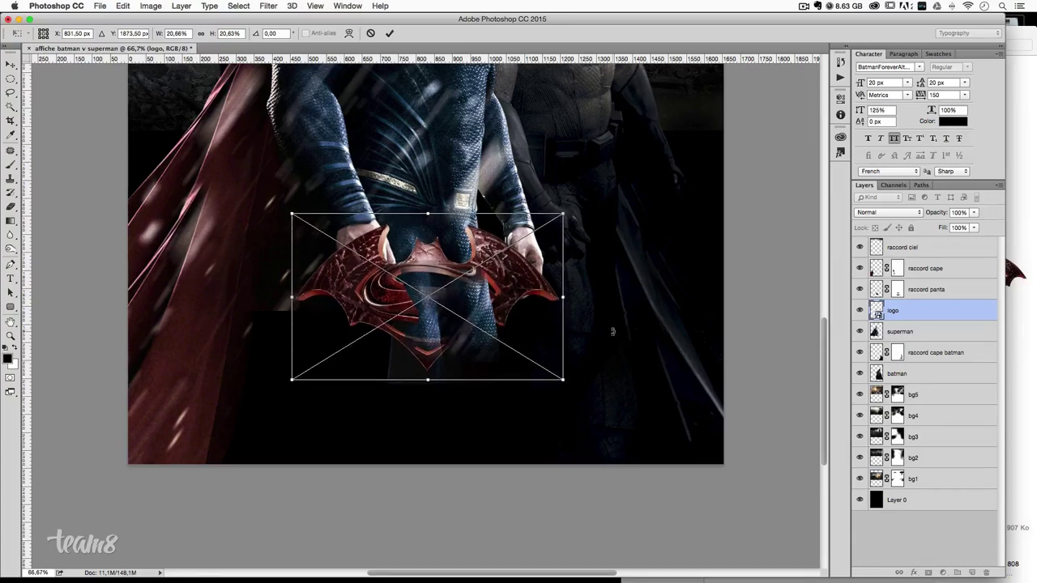
key("Down")
key("Down")
key("Down")
key("Down")
key("Down")
key("Down")
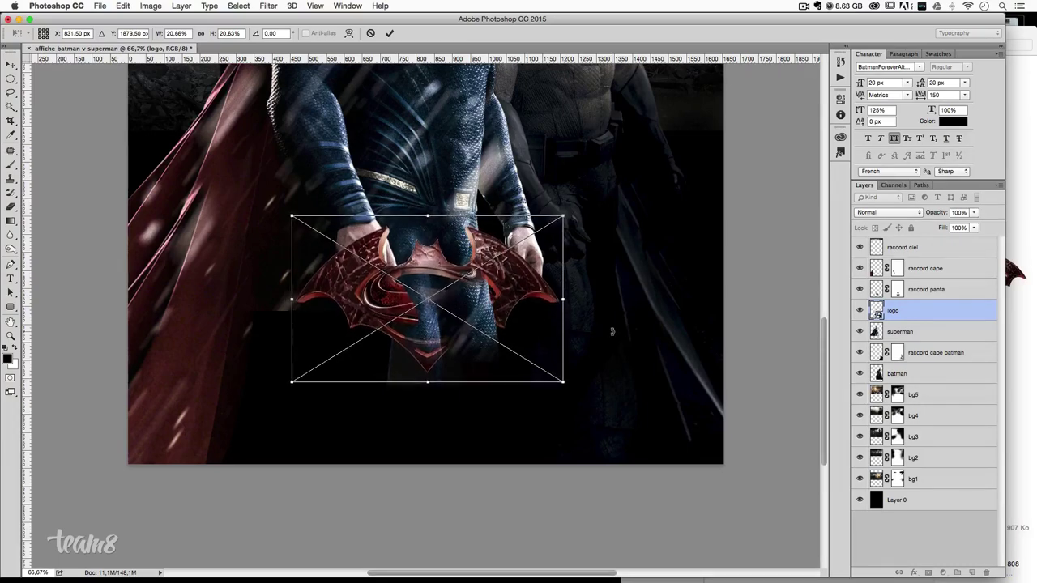
key("Down")
key("Down")
key("Down")
key("Up")
key("Up")
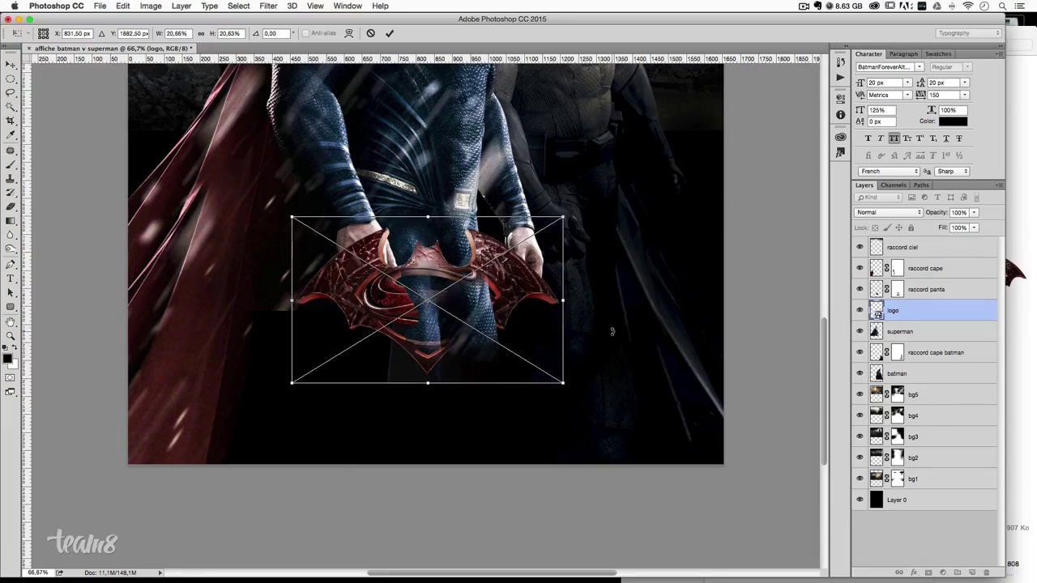
left_click_drag(564, 385, 565, 383)
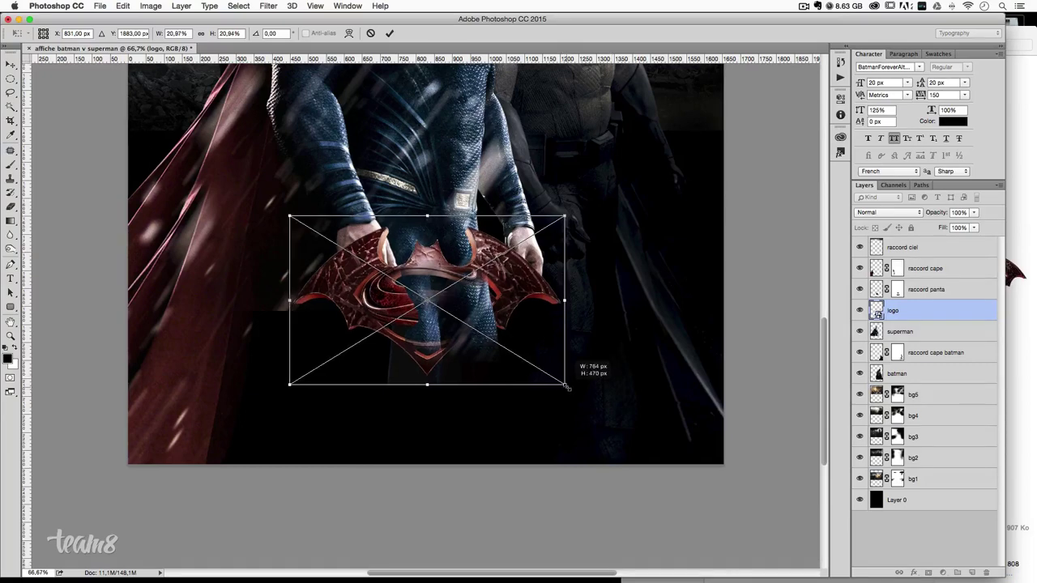
key("Right")
key("Right")
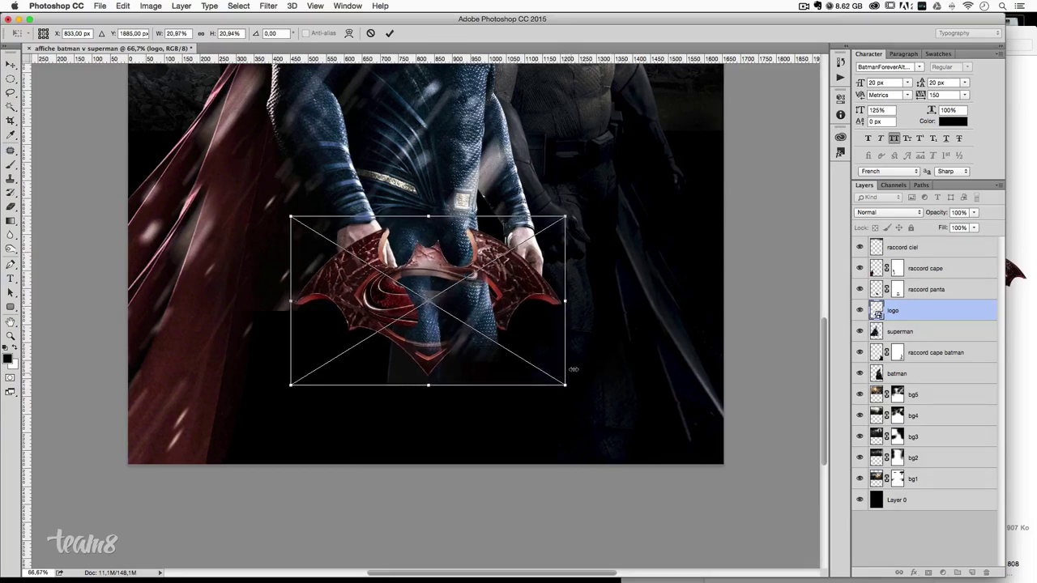
key("Down")
key("Down")
key("Down")
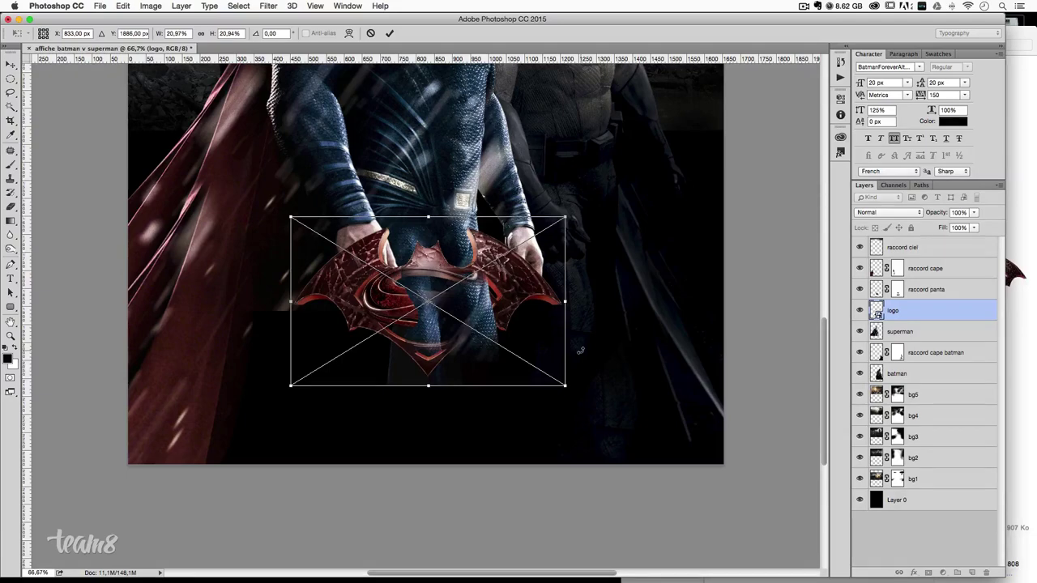
key("Return")
scroll(580, 352, "up", 5)
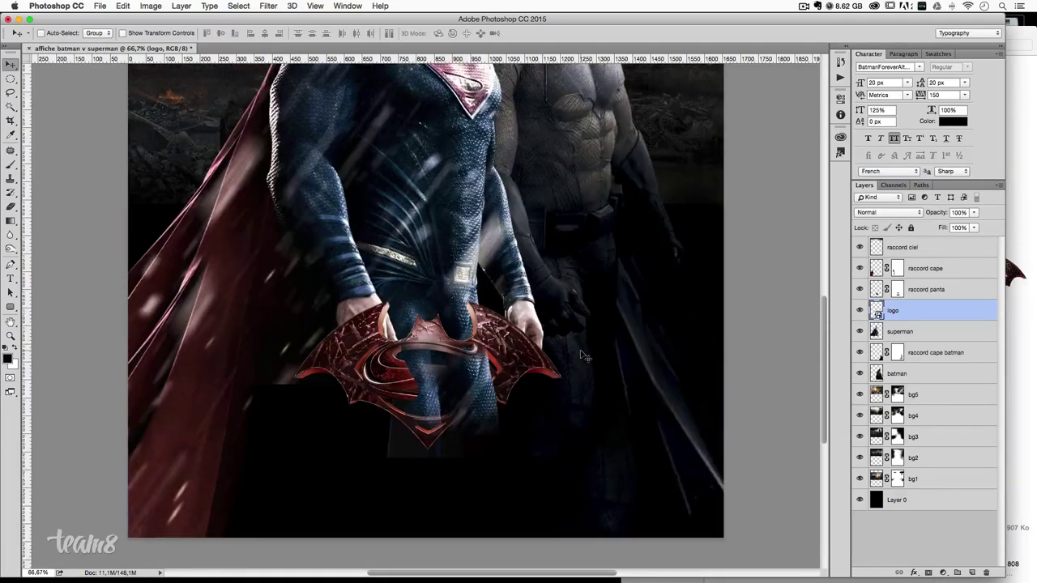
- Select raccord cape, raccord panta, superman, raccord cape batman and batman, and shift-nudge them up twice
key("ctrl+minus")
key("ctrl+minus")
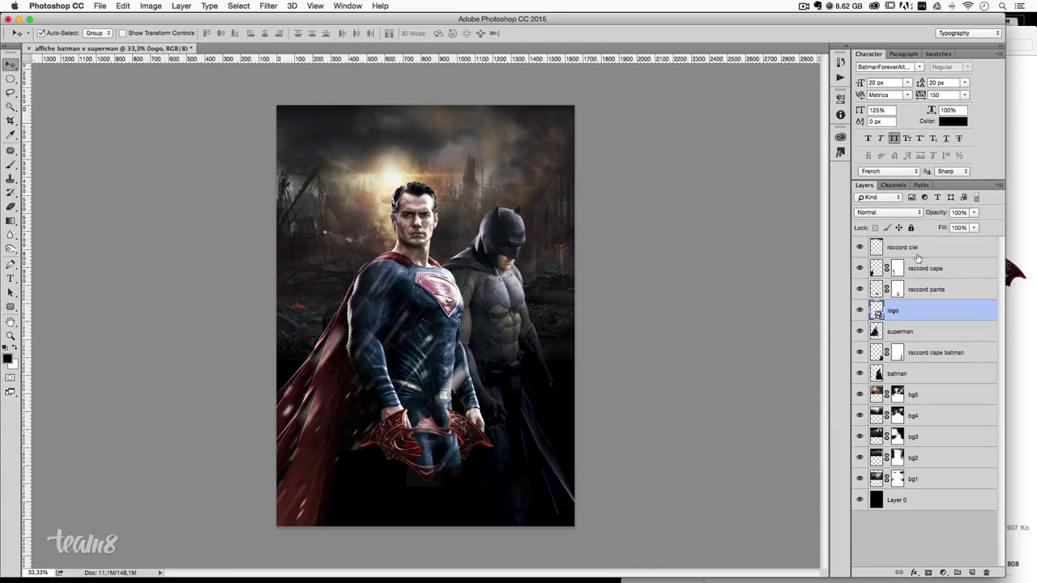
left_click(928, 276, "super")
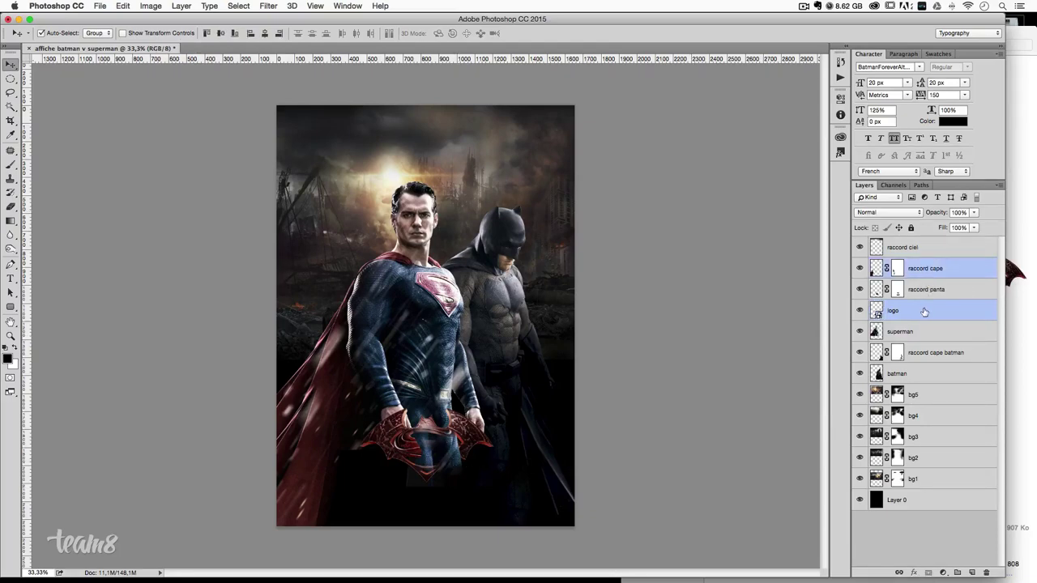
left_click(938, 289, "super")
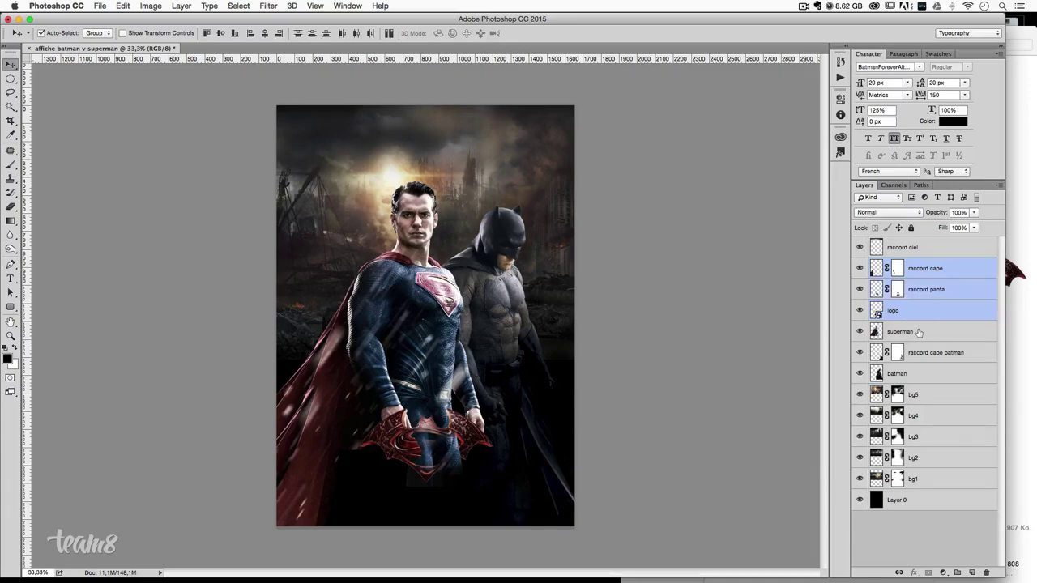
left_click(919, 332, "super")
left_click(949, 357, "super")
left_click(932, 376, "super")
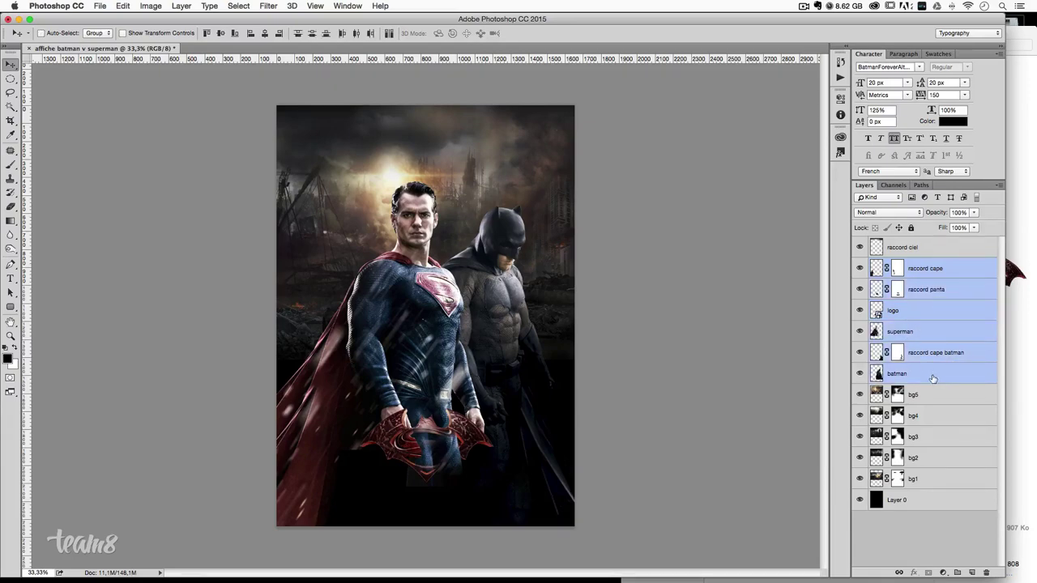
key("shift+Up")
key("shift+Up")
key("shift+Up")
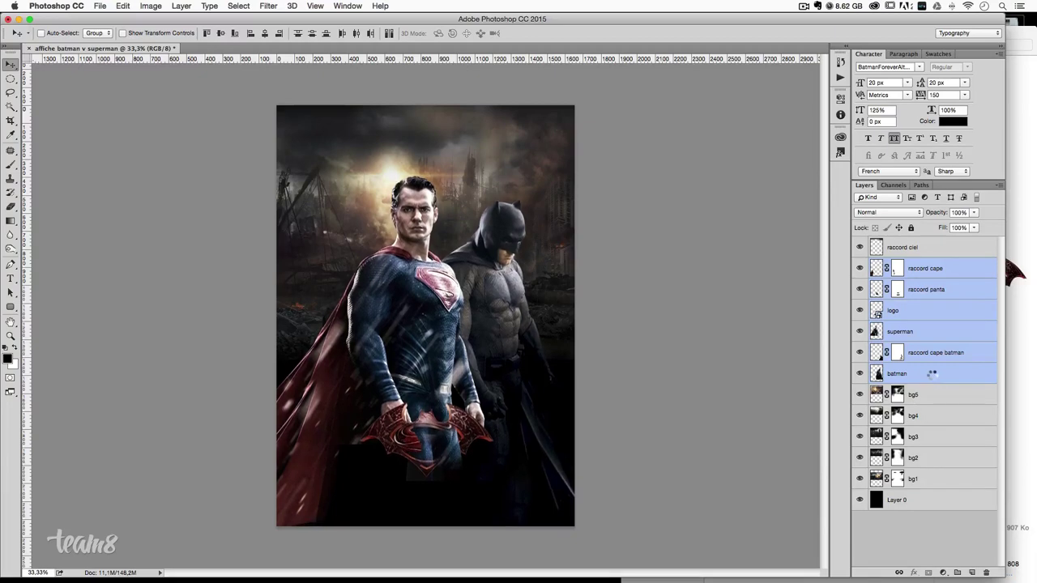
key("shift+Up")
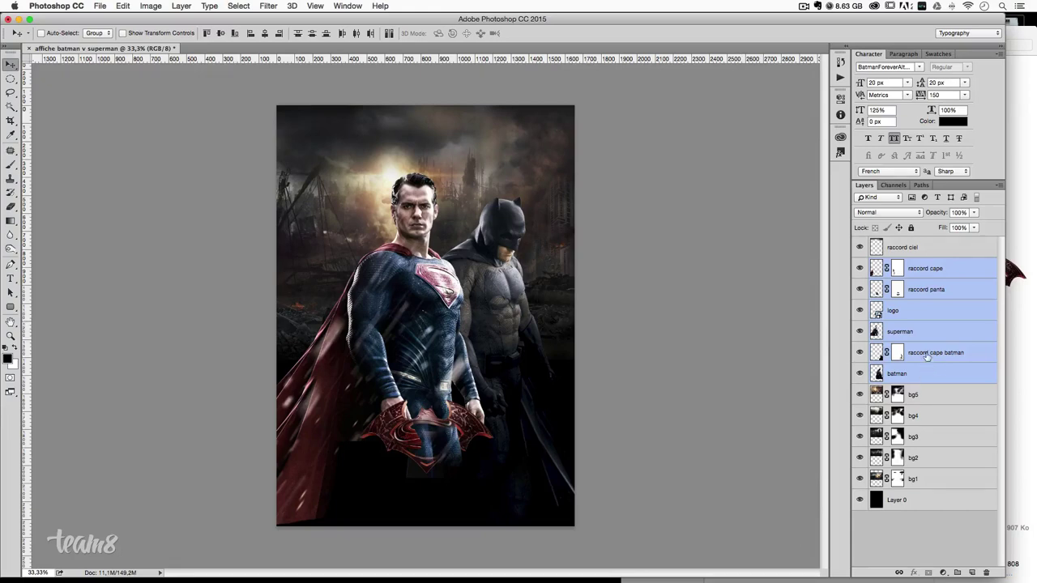
- Select the bg5 background layer and toggle its visibility to compare
left_click(927, 354)
left_click(939, 397)
left_click(860, 394)
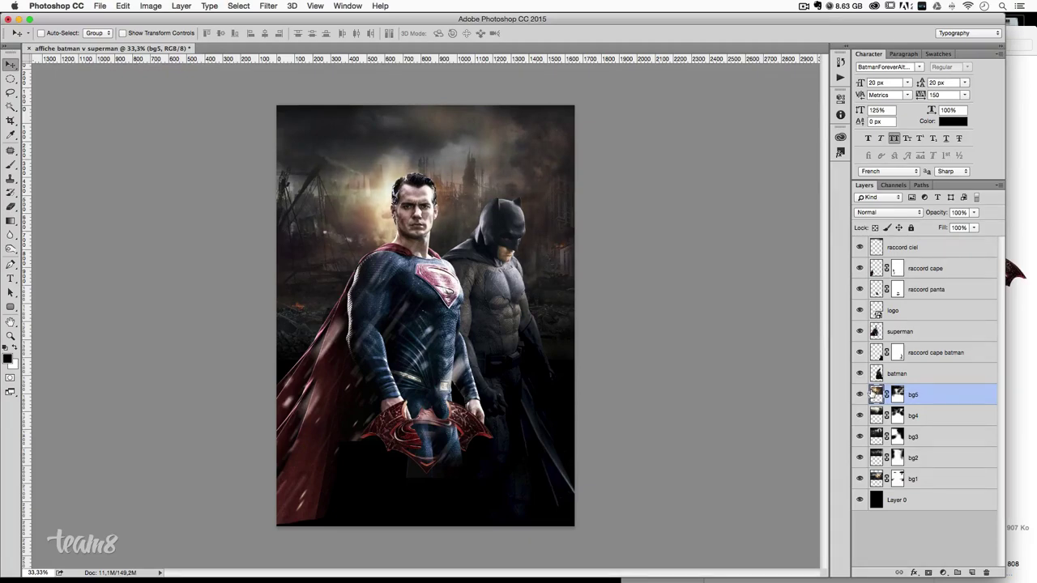
- Select the raccord cape layer, zoom to the lower body and switch its transform to Warp
left_click(283, 442)
key("super+plus")
key("super+plus")
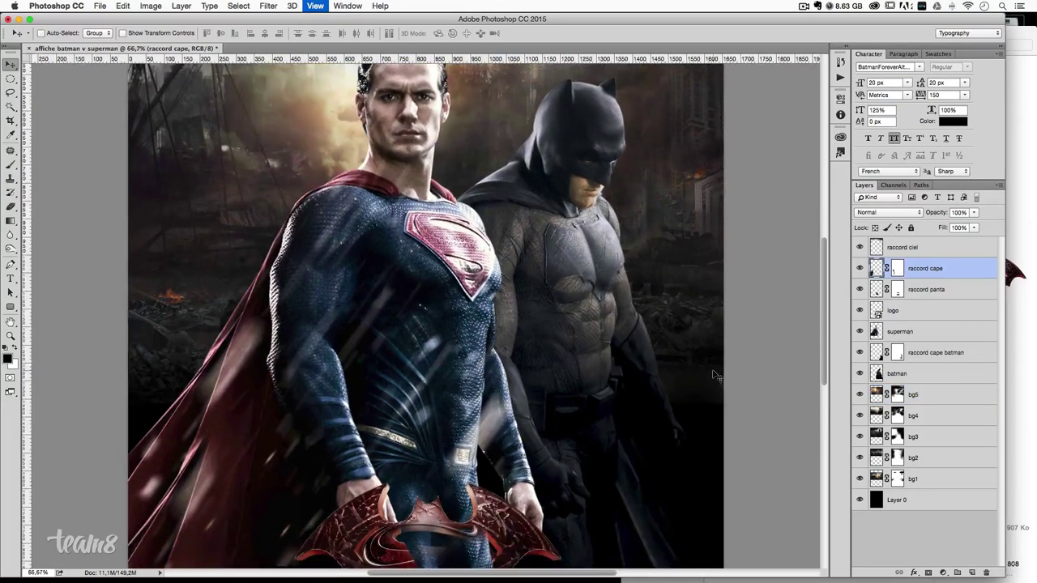
left_click_drag(715, 376, 648, 350)
key("super+t")
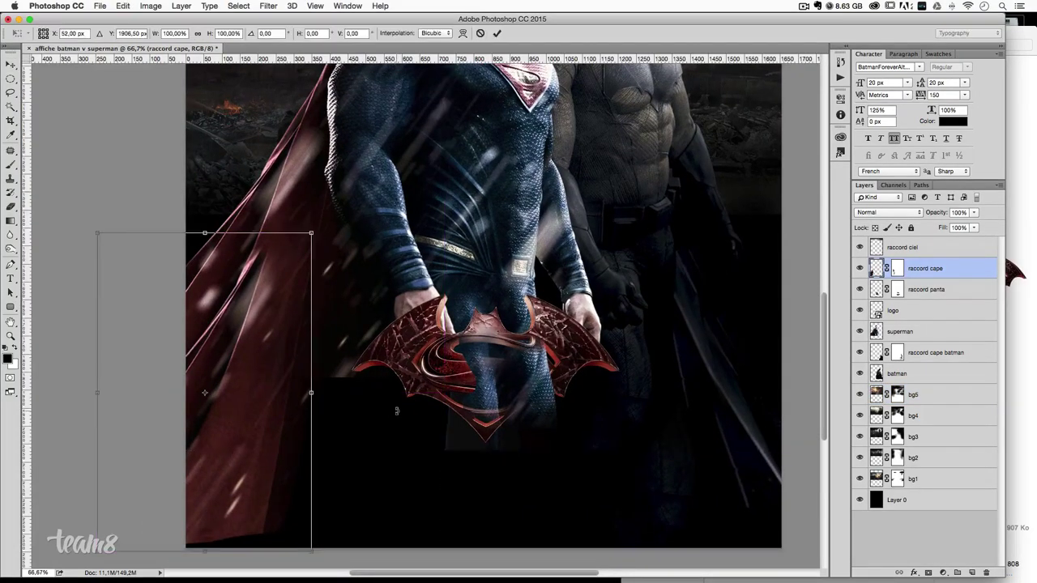
scroll(365, 324, "down", 5)
right_click(237, 283)
left_click(257, 354)
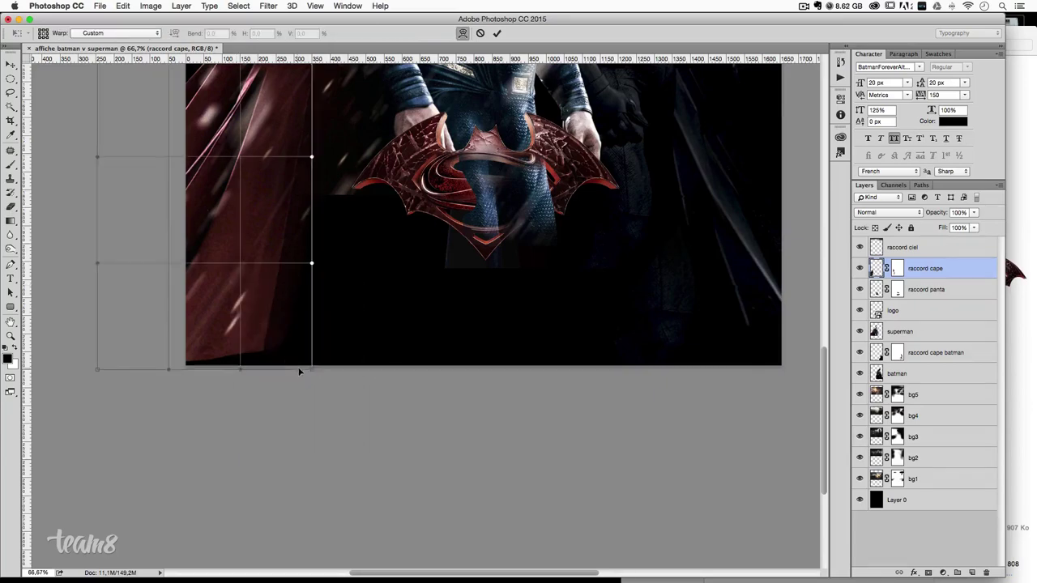
- Drag the patch's bottom warp handles downward and apply the warp
left_click_drag(312, 369, 328, 403)
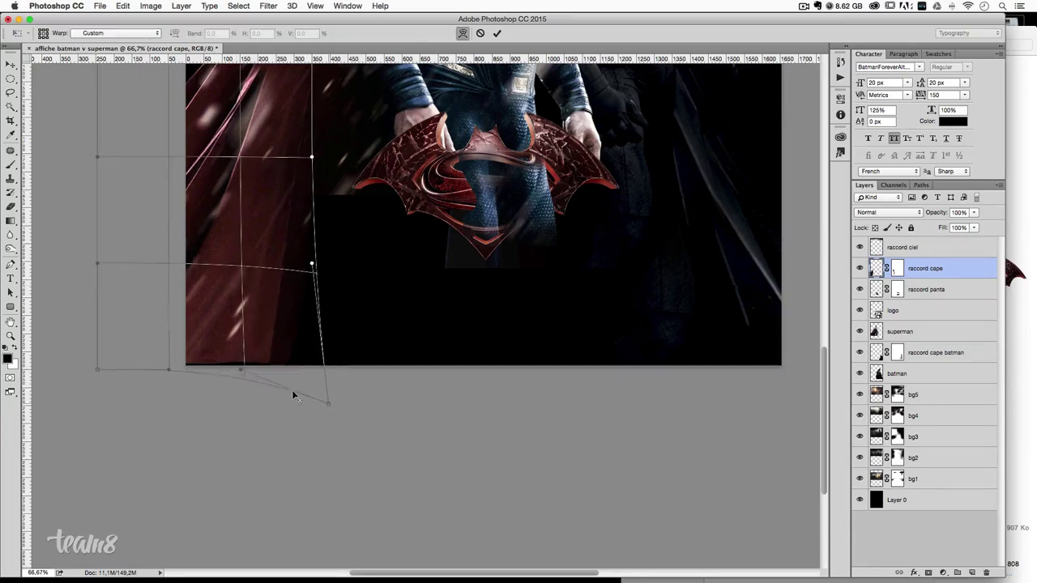
left_click_drag(159, 372, 163, 398)
left_click_drag(243, 377, 246, 381)
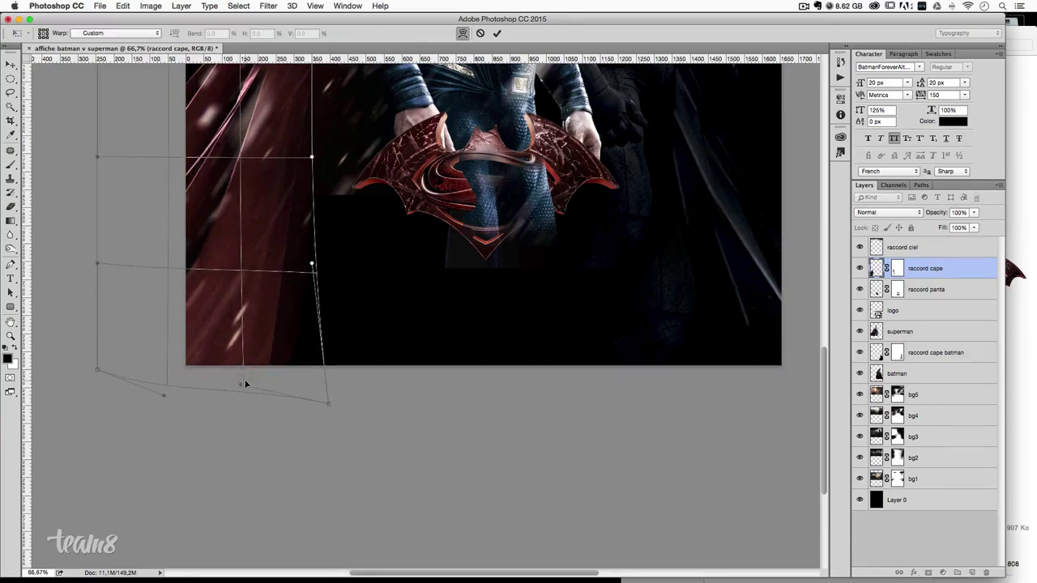
key("Return")
scroll(421, 374, "up", 5)
scroll(430, 380, "up", 2)
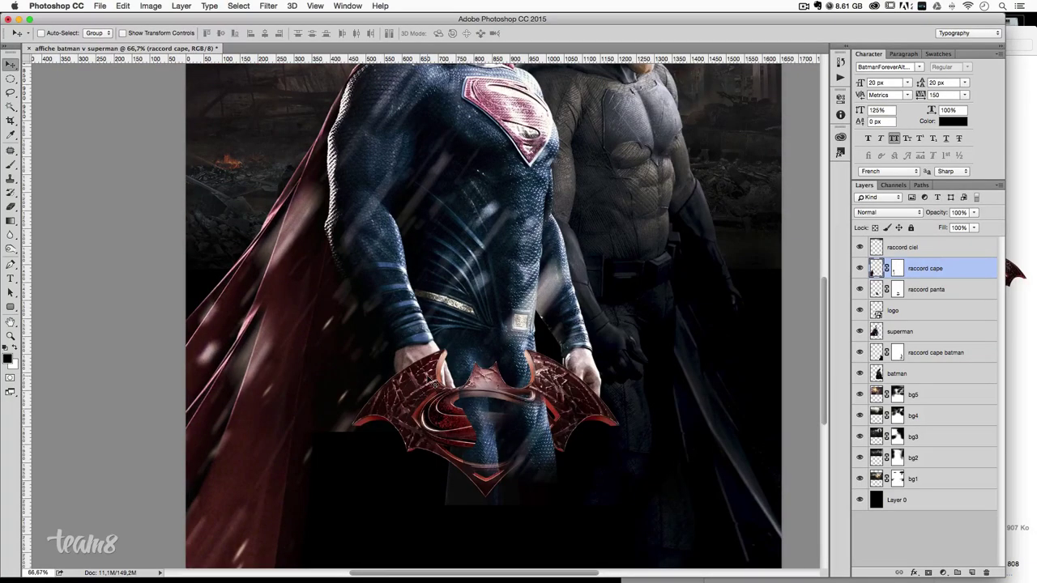
key("ctrl+minus")
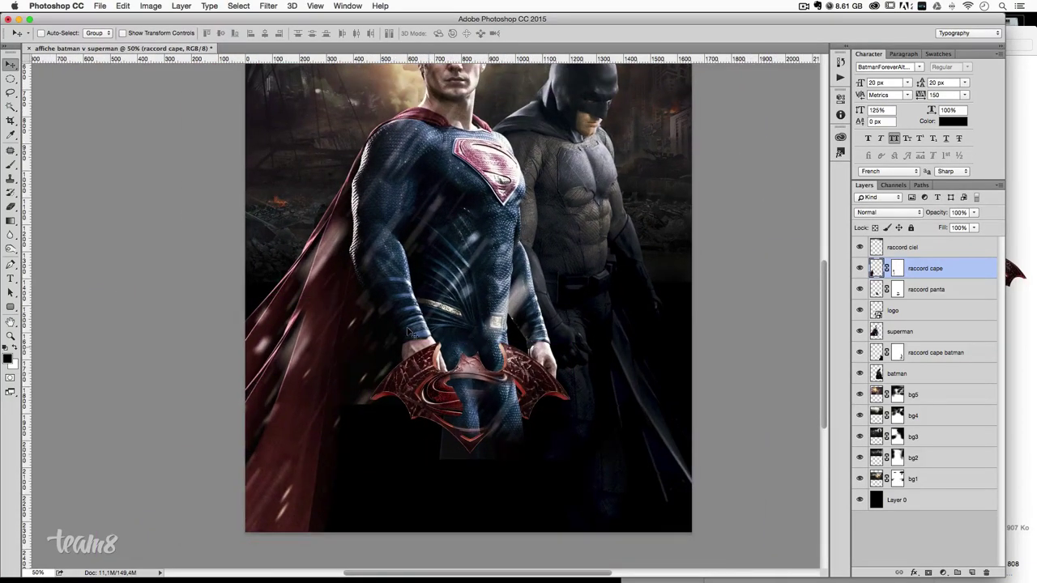
- Zoom in on the hand and set the logo layer's opacity to 30%
key("ctrl+plus")
key("ctrl+plus")
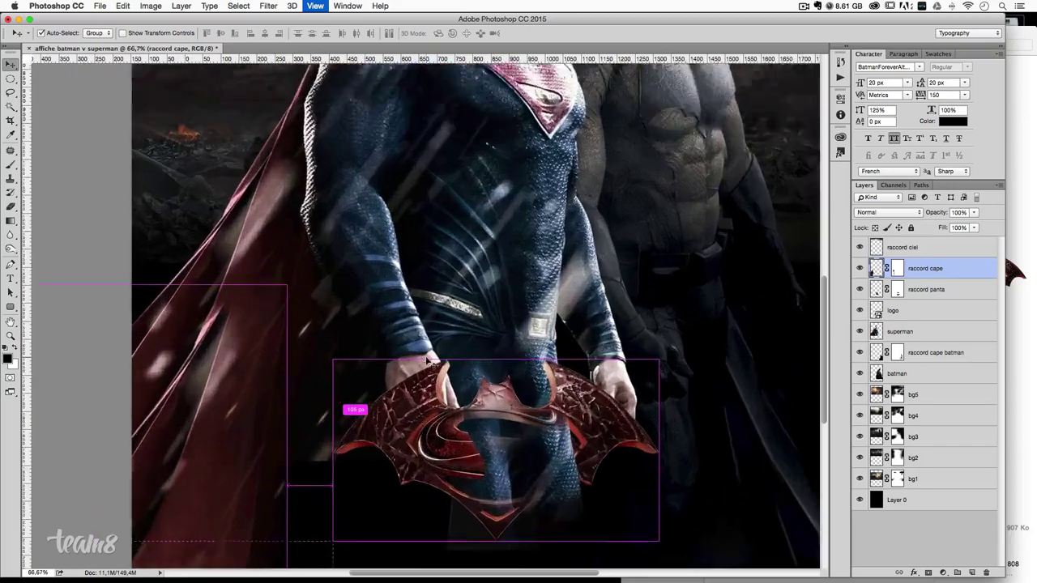
scroll(423, 339, "down", 1)
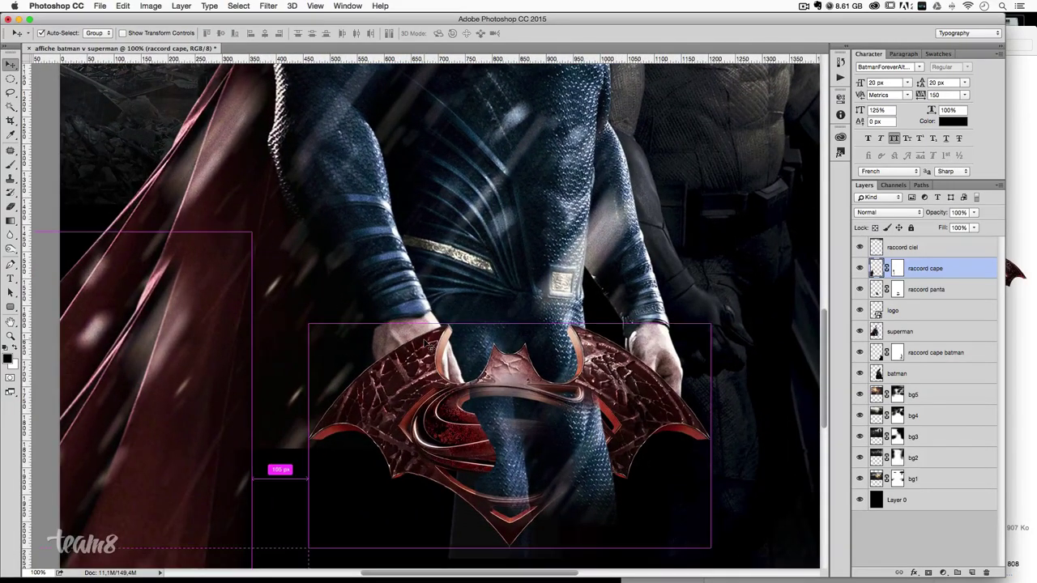
key("ctrl+plus")
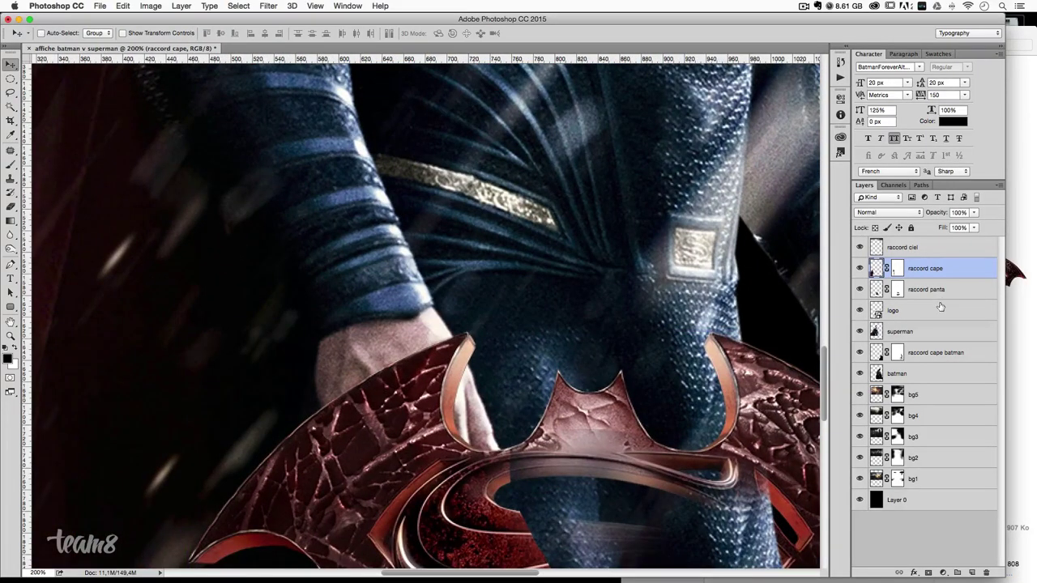
left_click_drag(940, 306, 939, 243)
scroll(663, 440, "down", 5)
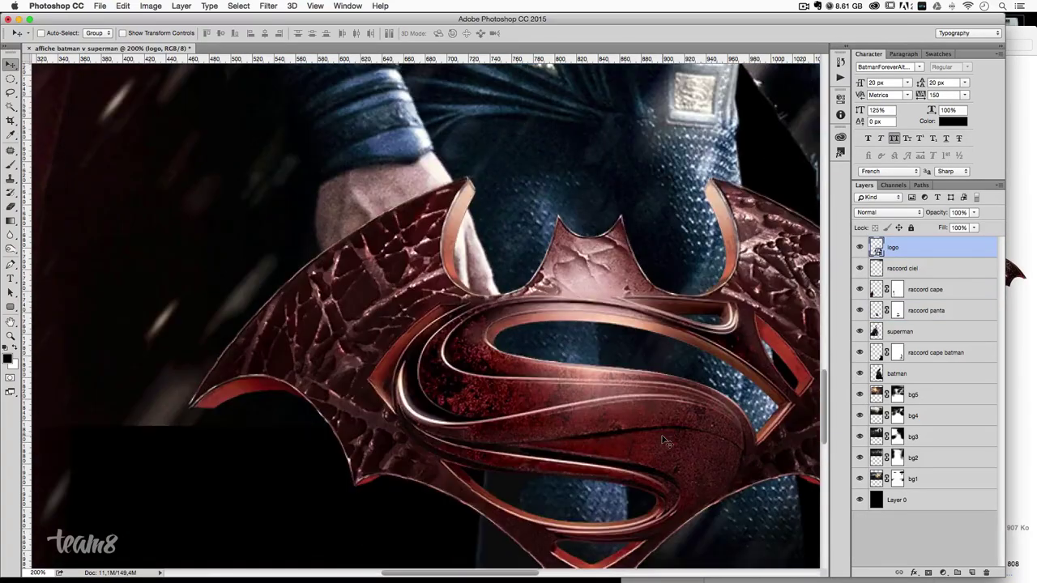
left_click_drag(616, 277, 594, 282)
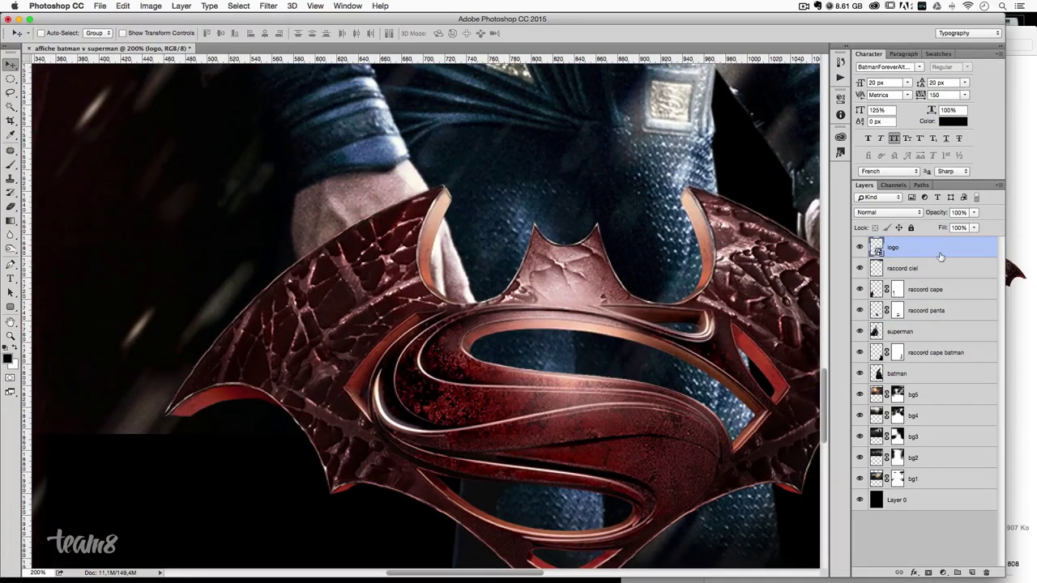
left_click_drag(975, 216, 945, 223)
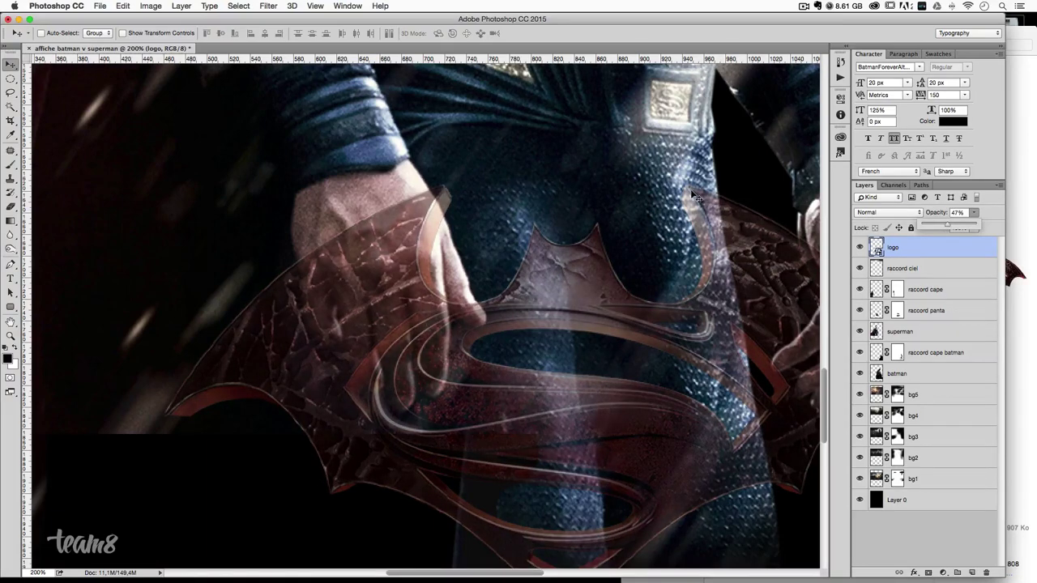
left_click(404, 228)
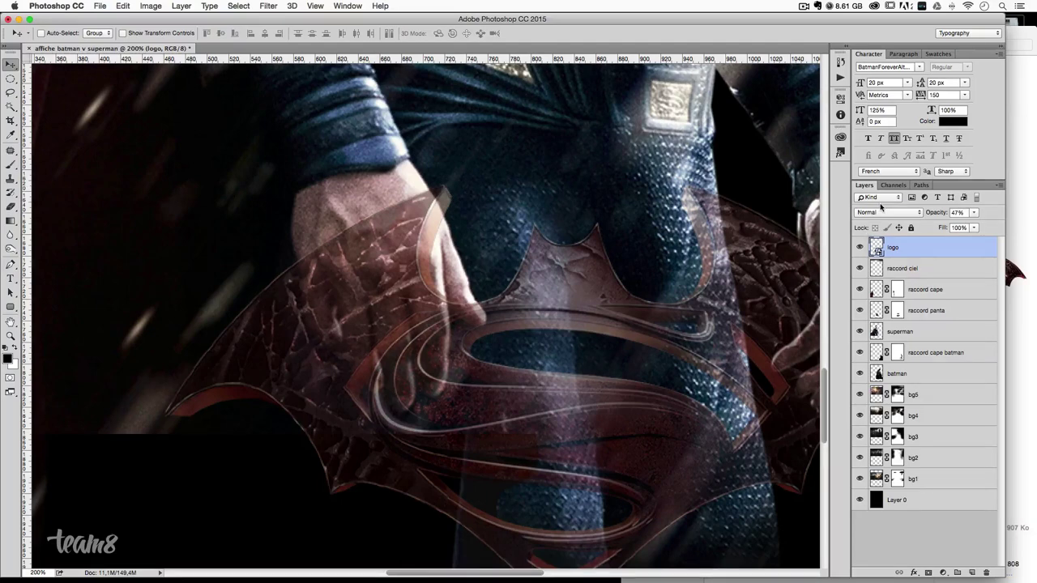
double_click(956, 212)
type("30")
key("Return")
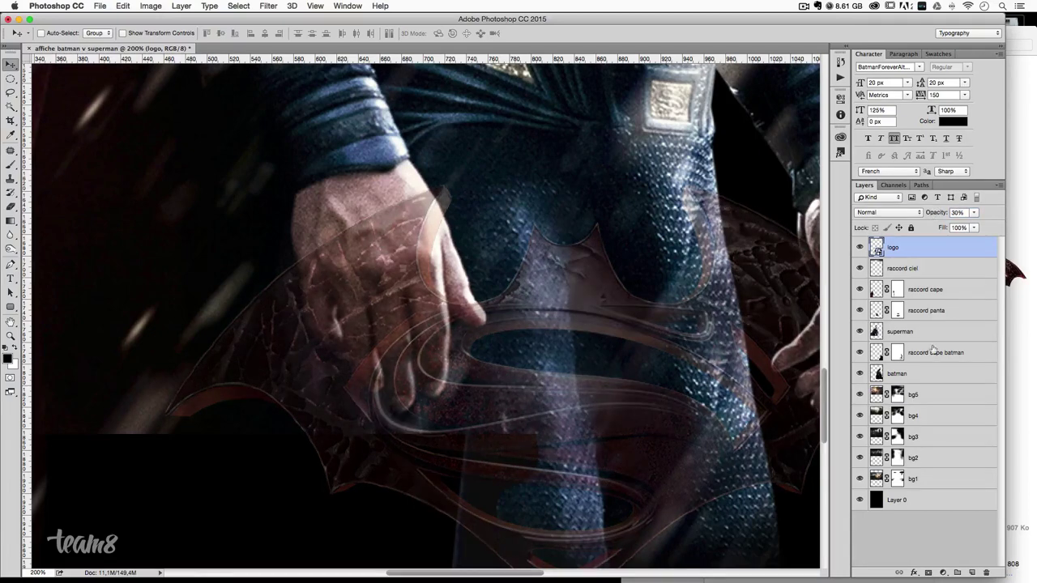
- Add a mask to the logo layer and paint the logo away over the hand at 100% brush opacity
left_click(928, 572)
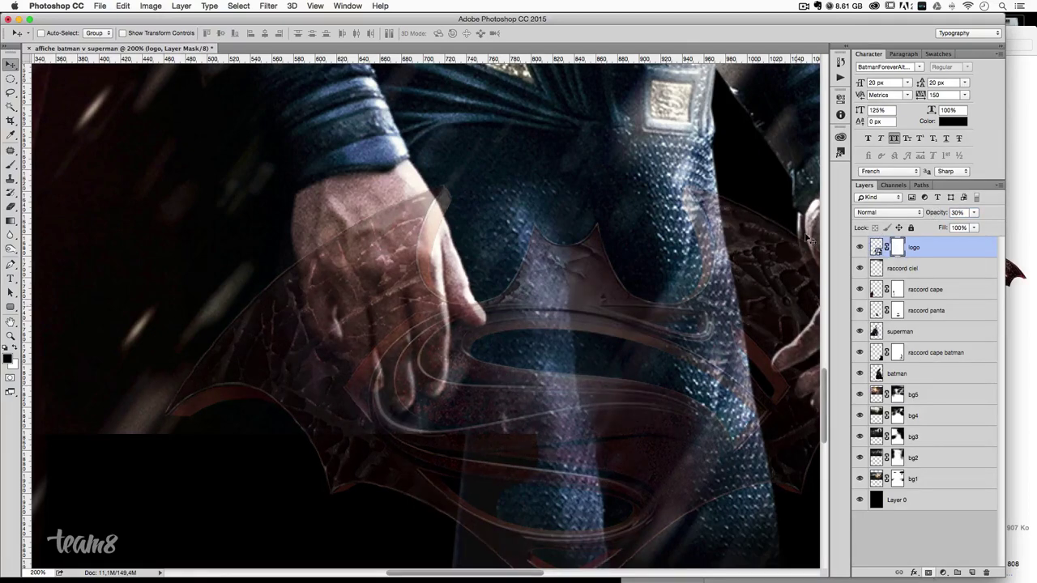
left_click(10, 164)
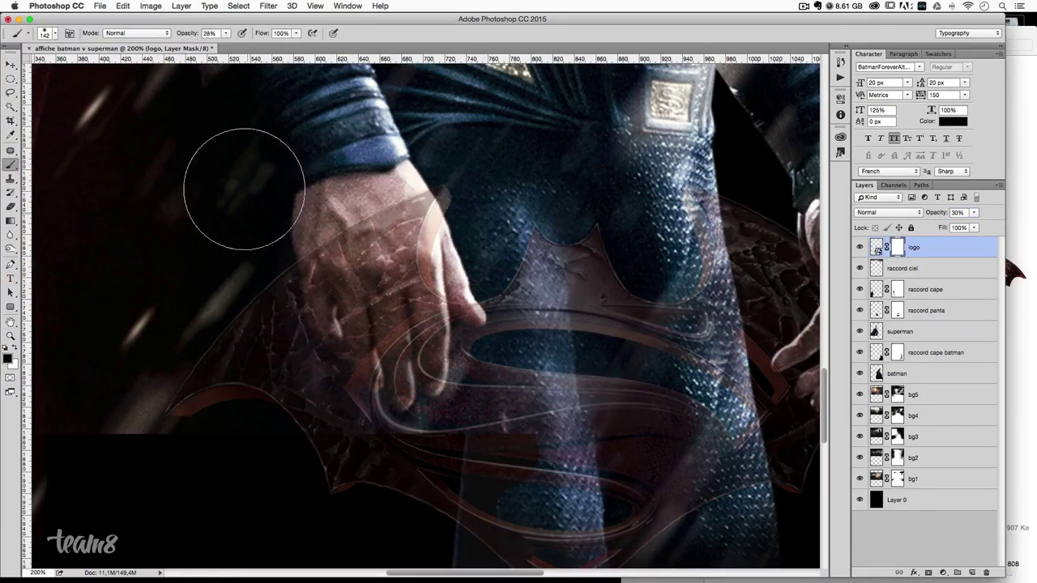
mouse_move(416, 255)
left_mouse_down()
mouse_move(413, 206)
mouse_move(309, 244)
mouse_move(361, 200)
mouse_move(338, 431)
left_mouse_up()
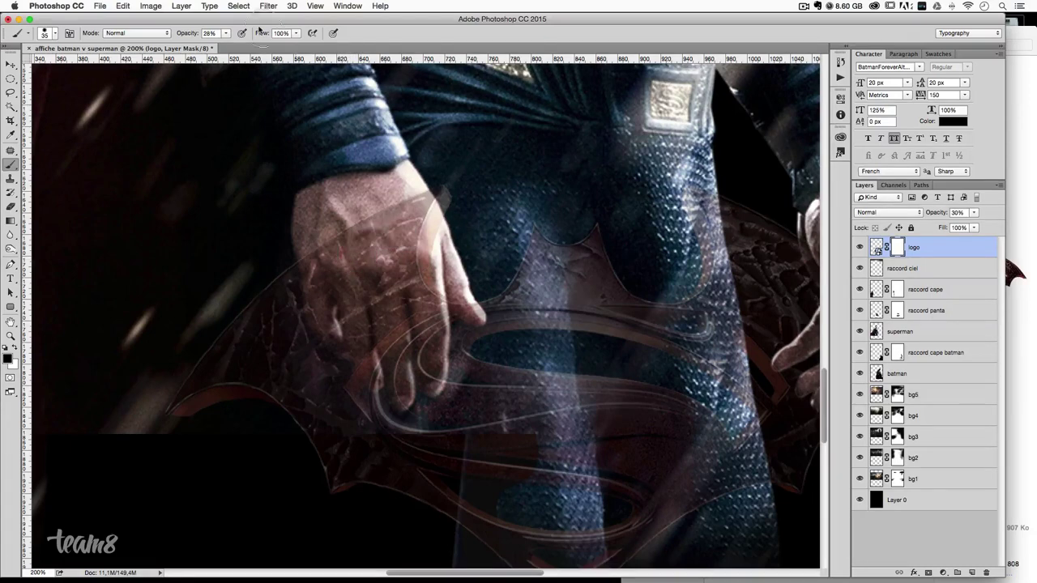
left_click_drag(222, 35, 422, 79)
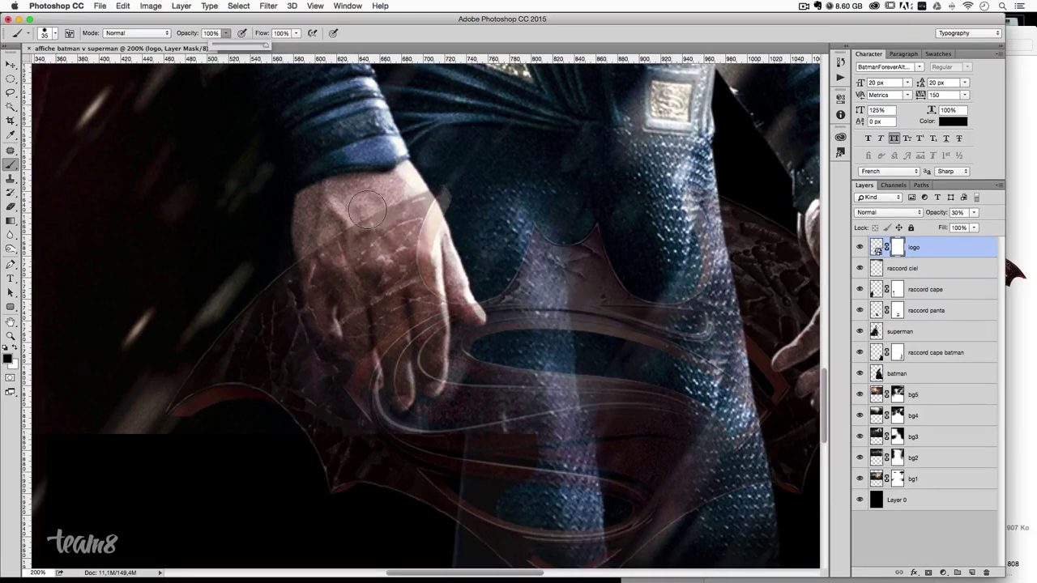
mouse_move(367, 207)
left_mouse_down()
mouse_move(366, 293)
mouse_move(355, 293)
left_mouse_up()
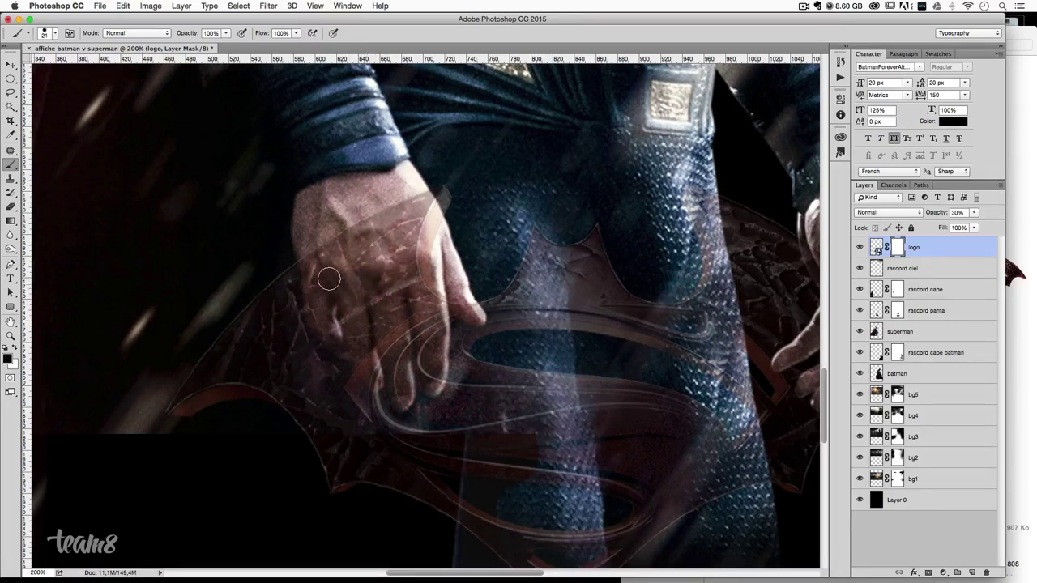
- With a smaller brush, mask the logo along the finger edge and back of the hand, restoring 100% opacity
key("ctrl+plus")
mouse_move(248, 223)
left_mouse_down()
mouse_move(238, 236)
mouse_move(261, 342)
mouse_move(273, 354)
mouse_move(284, 270)
mouse_move(275, 298)
mouse_move(311, 361)
mouse_move(286, 361)
mouse_move(348, 419)
mouse_move(338, 344)
mouse_move(335, 394)
mouse_move(352, 342)
mouse_move(365, 430)
mouse_move(387, 450)
mouse_move(415, 398)
mouse_move(426, 425)
mouse_move(438, 411)
mouse_move(447, 349)
left_mouse_up()
mouse_move(449, 325)
left_mouse_down()
mouse_move(444, 279)
mouse_move(496, 306)
left_mouse_up()
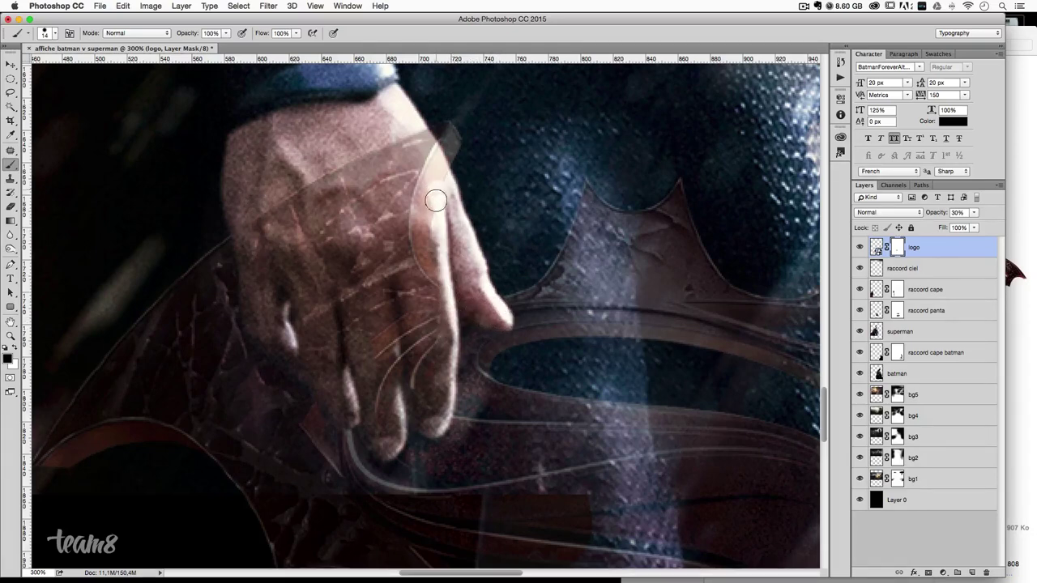
mouse_move(497, 127)
left_mouse_down()
mouse_move(444, 169)
mouse_move(421, 137)
mouse_move(285, 219)
mouse_move(250, 259)
left_mouse_up()
key("ctrl+z")
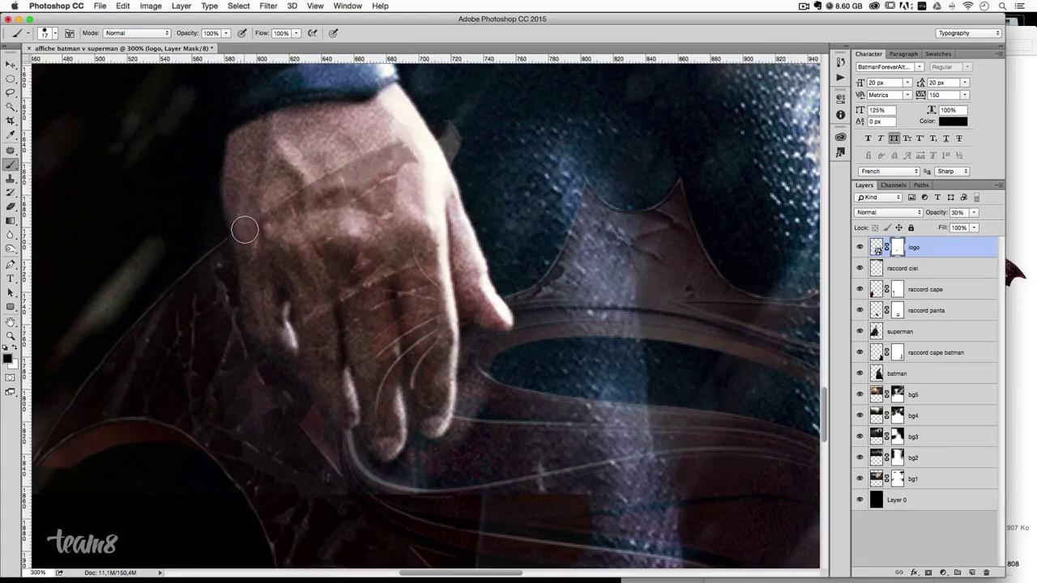
left_click_drag(277, 203, 365, 188)
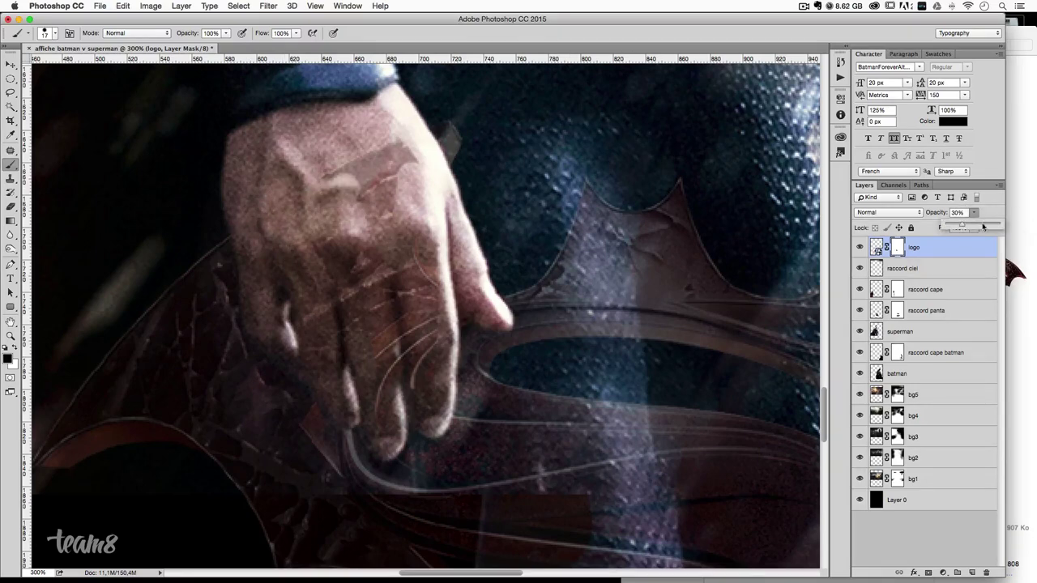
left_click_drag(974, 213, 988, 227)
mouse_move(334, 186)
left_mouse_down()
mouse_move(364, 162)
mouse_move(397, 174)
mouse_move(398, 146)
mouse_move(339, 177)
mouse_move(316, 364)
mouse_move(300, 340)
mouse_move(307, 236)
left_mouse_up()
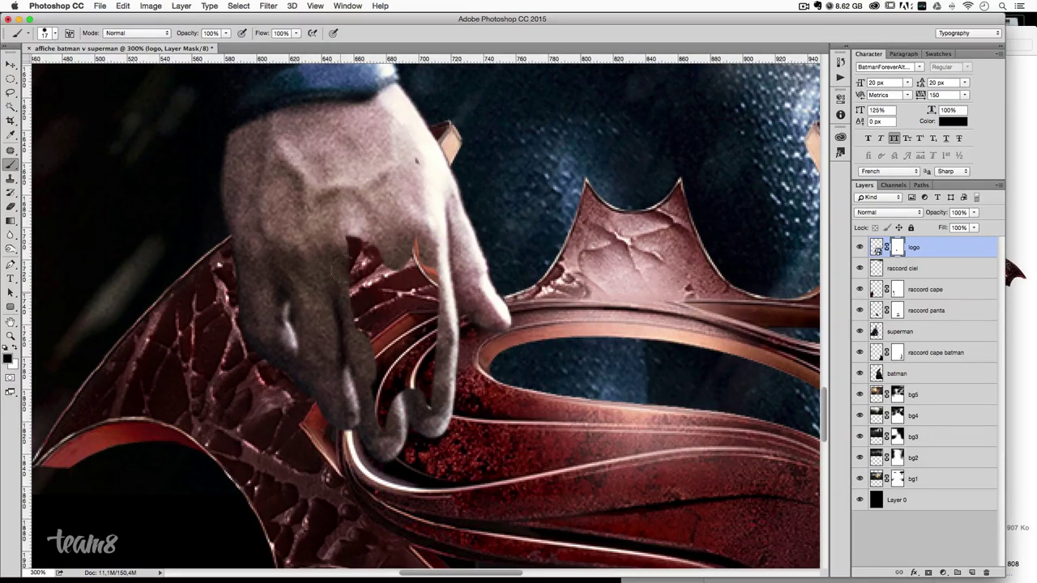
- Paint out logo pieces over the fingers, then repaint the mask edge in white along the cape highlight
mouse_move(360, 279)
left_mouse_down()
mouse_move(405, 166)
mouse_move(430, 275)
mouse_move(422, 372)
mouse_move(395, 405)
mouse_move(413, 264)
mouse_move(352, 239)
mouse_move(389, 336)
mouse_move(381, 381)
left_mouse_up()
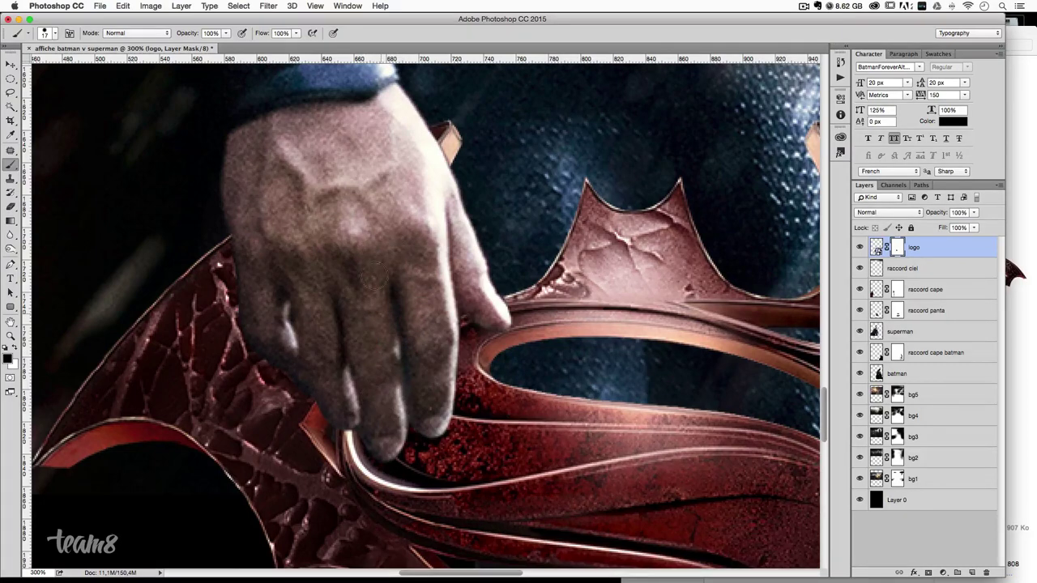
left_click_drag(387, 370, 378, 370)
key("x")
key("ctrl+plus")
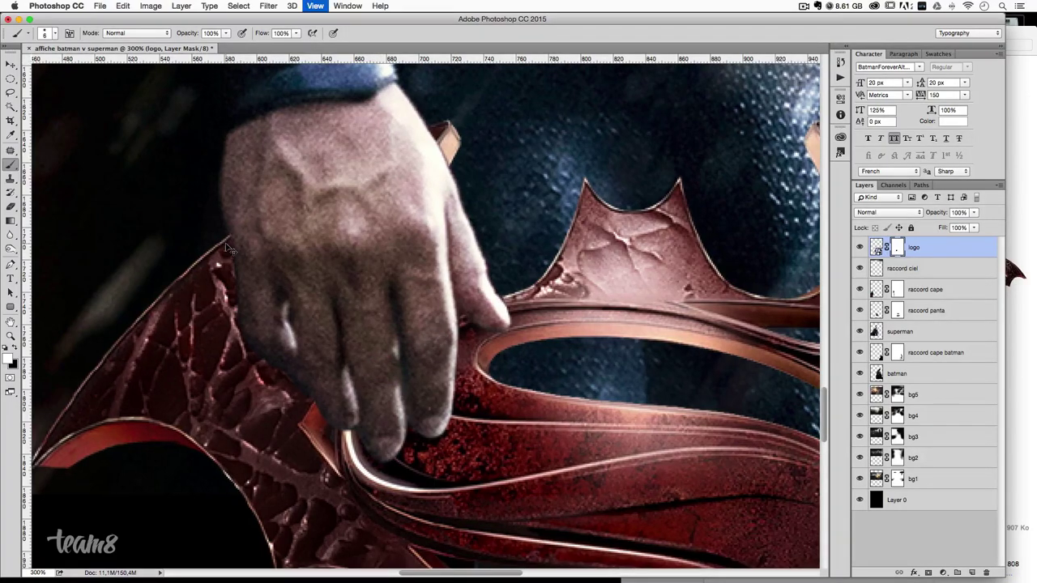
key("ctrl+plus")
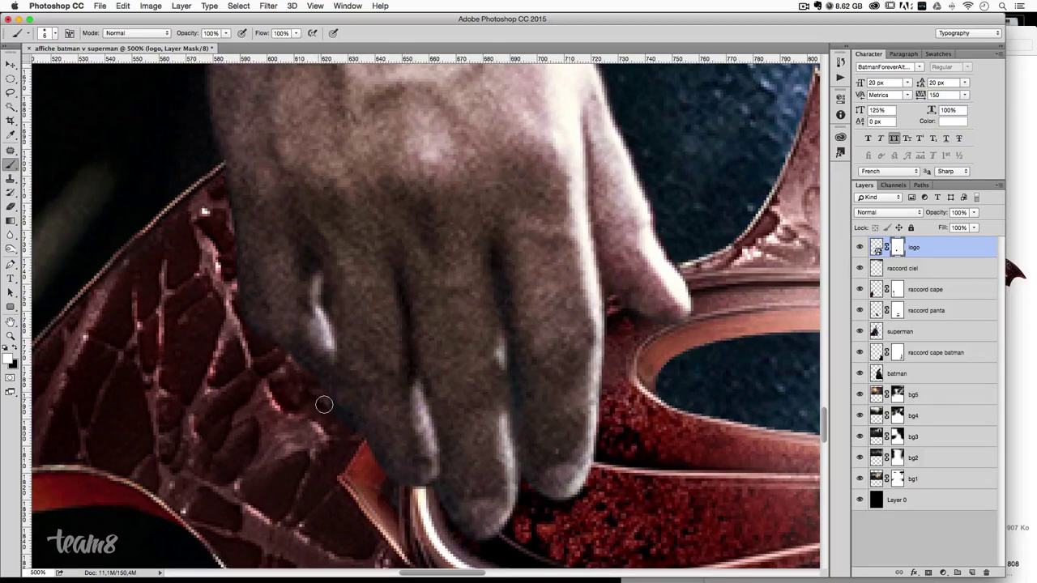
scroll(349, 434, "down", 2)
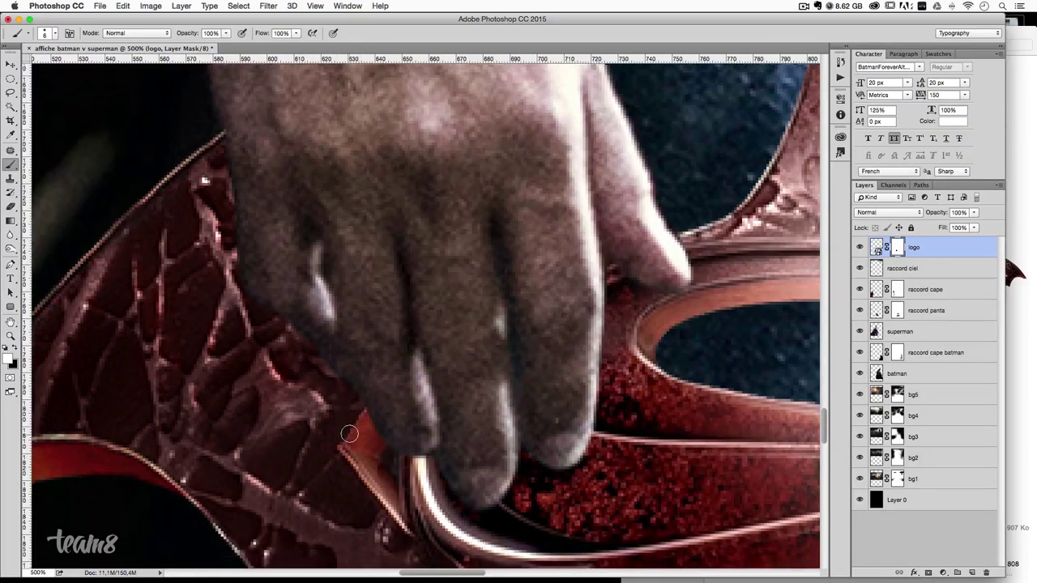
scroll(349, 434, "down", 1)
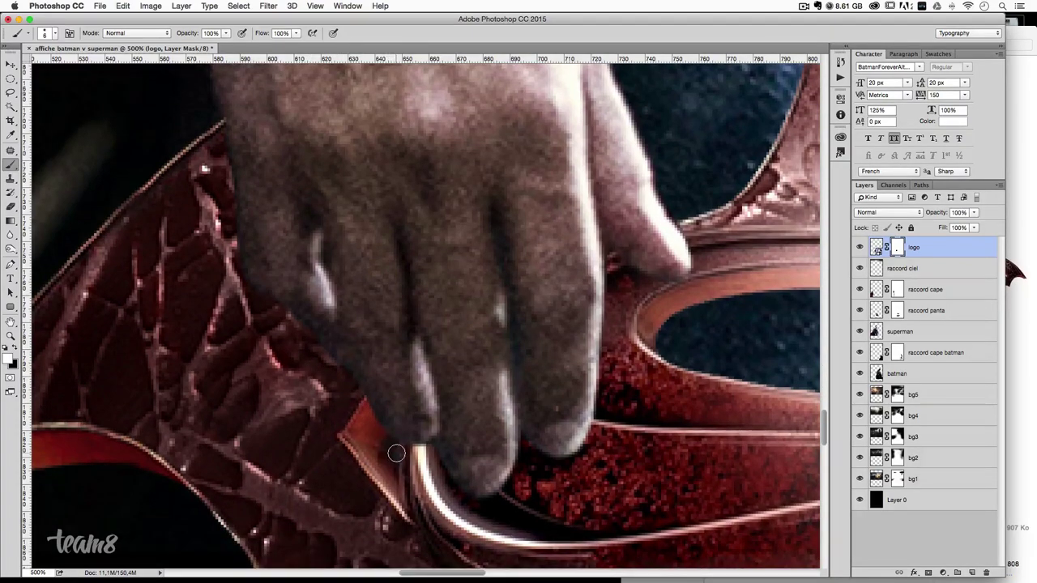
left_click_drag(396, 453, 454, 492)
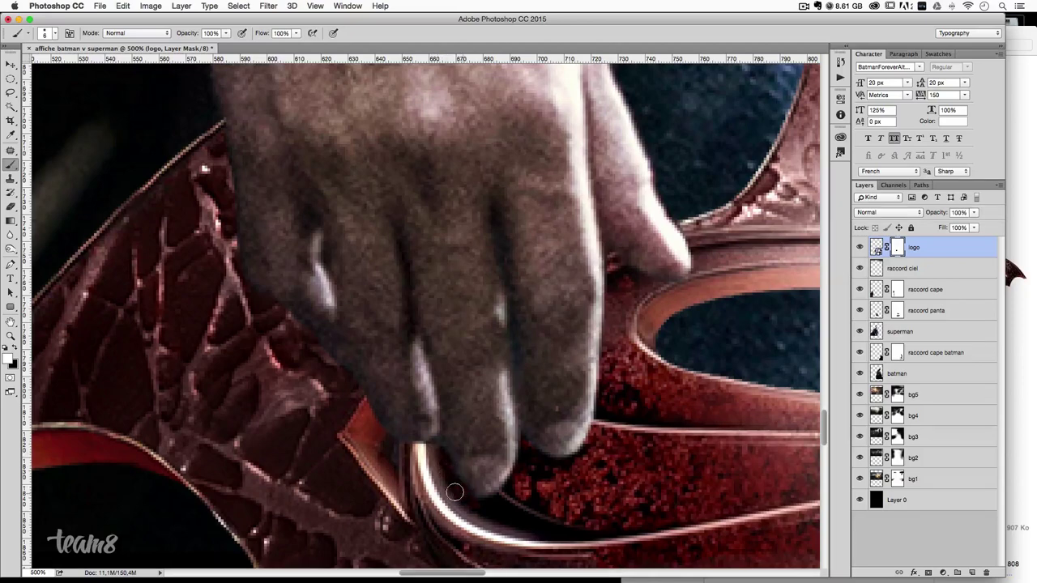
mouse_move(435, 451)
left_mouse_down()
mouse_move(472, 502)
mouse_move(504, 500)
mouse_move(455, 496)
left_mouse_up()
- Zoom out to review the whole poster and select the raccord ciel layer
key("super+minus")
key("super+minus")
key("super+minus")
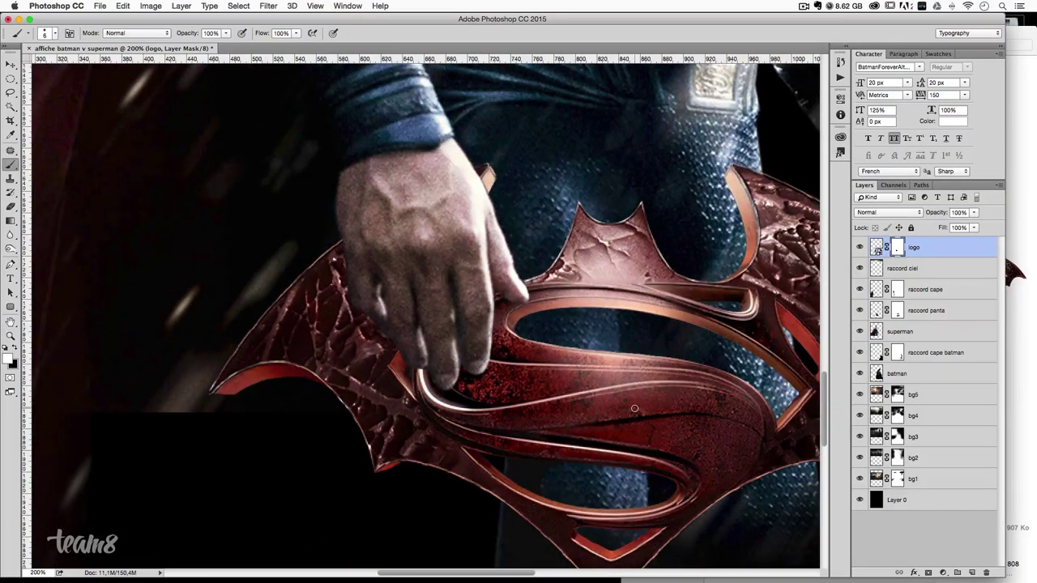
key("super+minus")
key("super+minus")
key("super+minus")
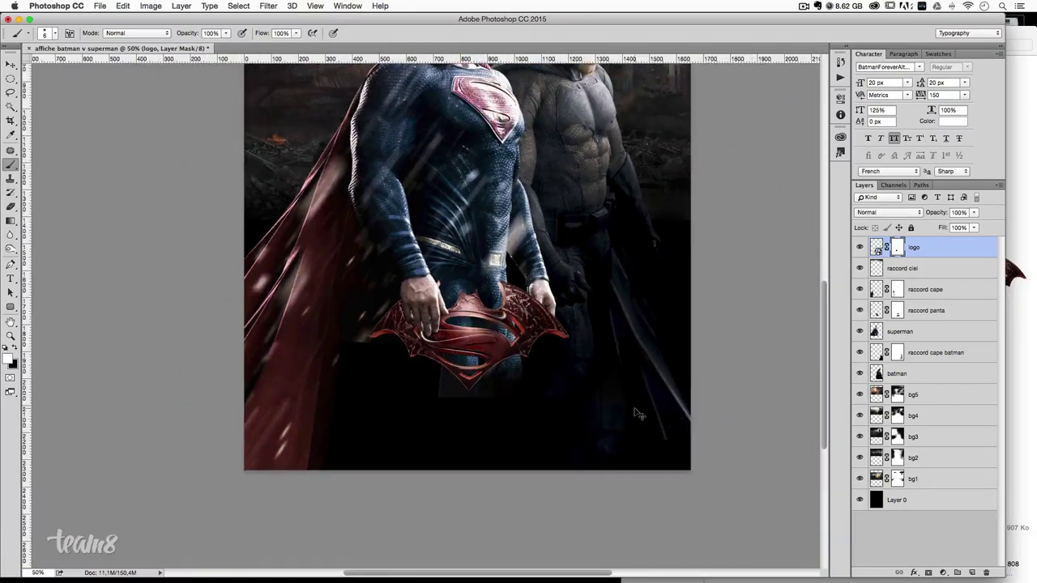
key("super+equal")
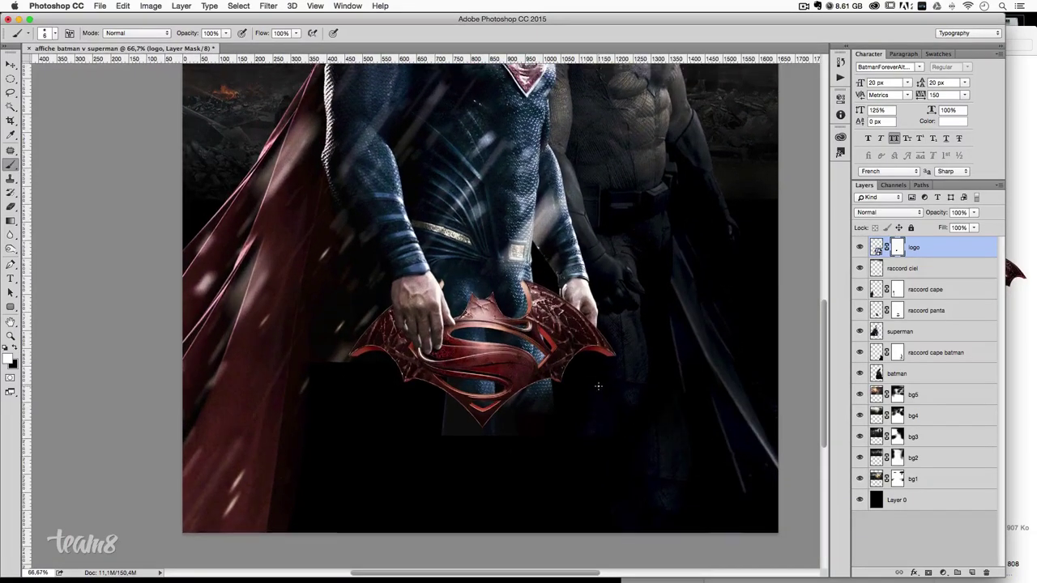
scroll(597, 386, "up", 3)
scroll(597, 387, "down", 1)
scroll(597, 386, "up", 5)
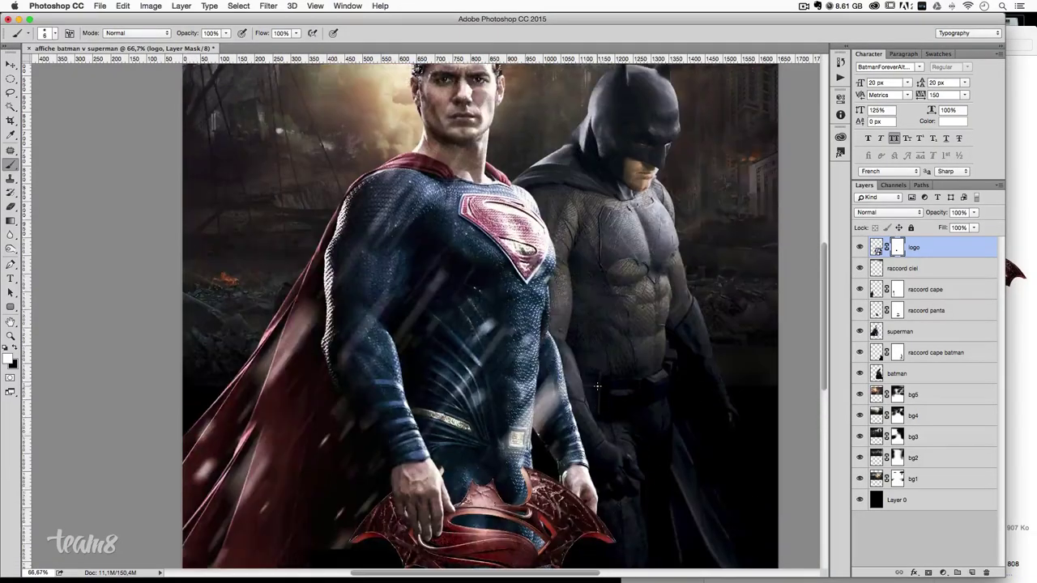
scroll(597, 386, "down", 5)
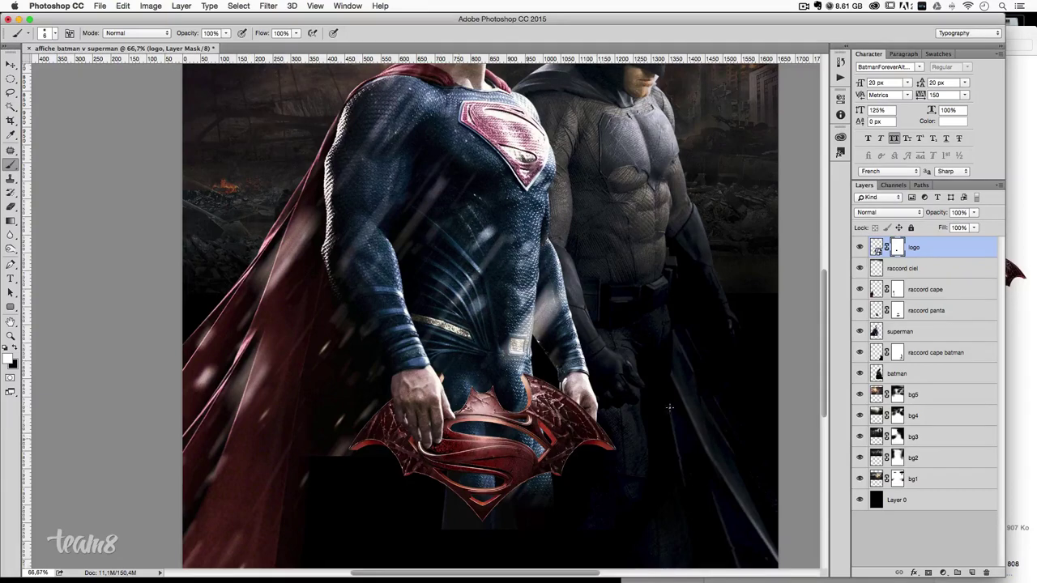
left_click(939, 269)
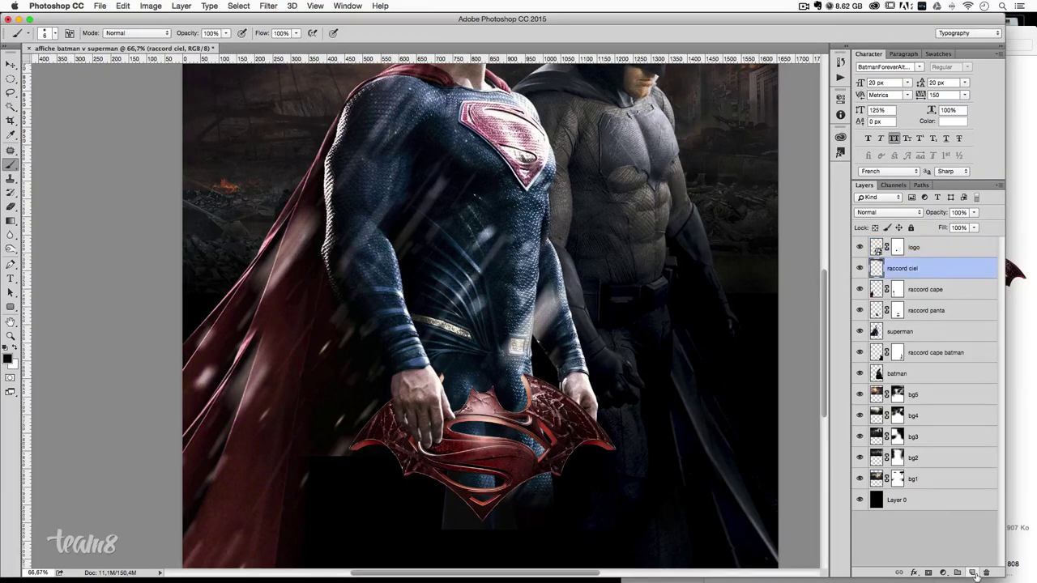
- Create the 'ombre main' layer and set a soft brush to 30% opacity, size 42
left_click(974, 572)
type("om")
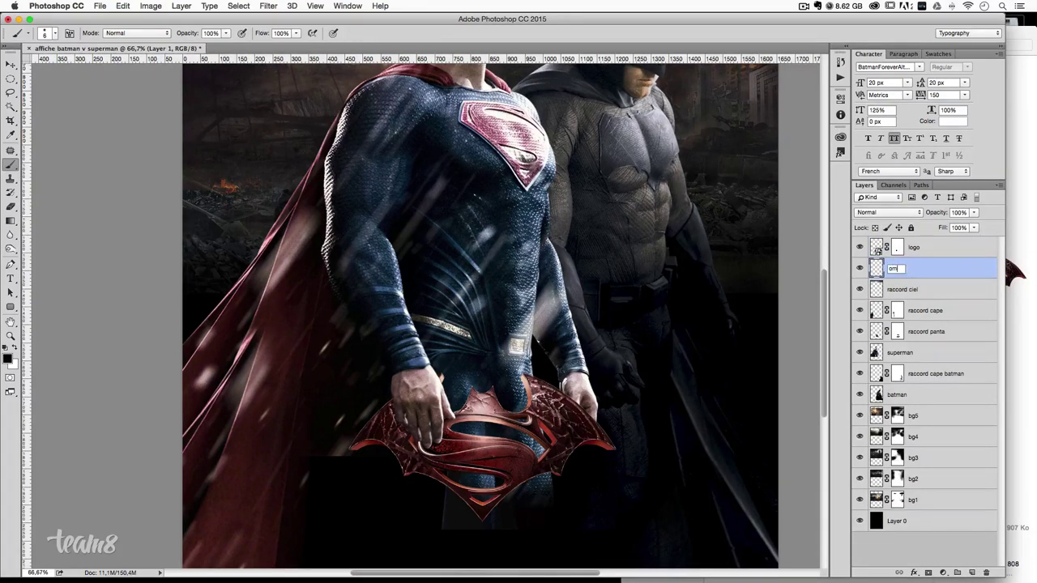
type("bre main")
key("Return")
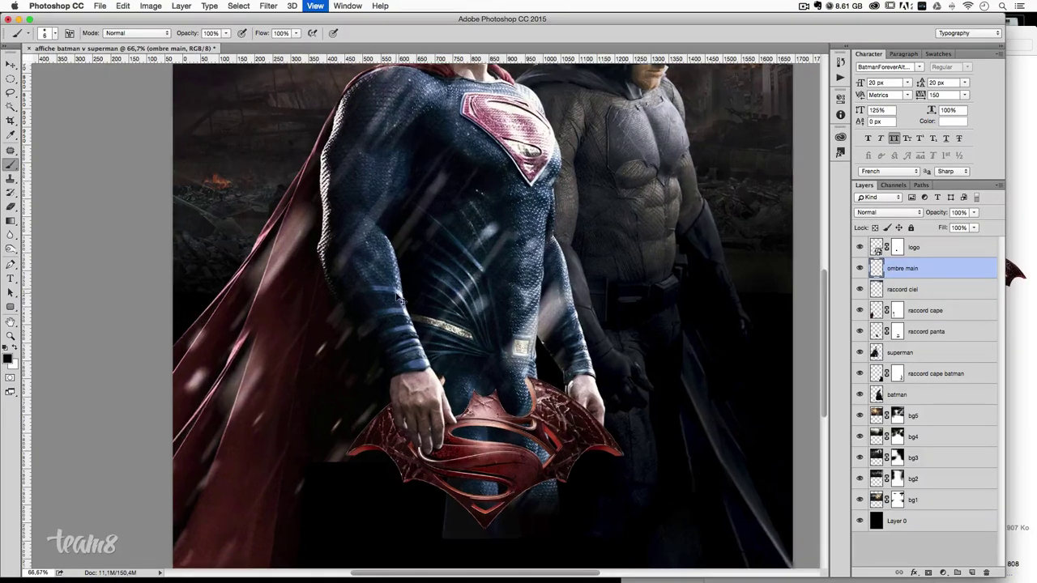
key("ctrl+plus")
key("ctrl+plus")
scroll(422, 316, "down", 5)
left_click_drag(370, 342, 399, 340)
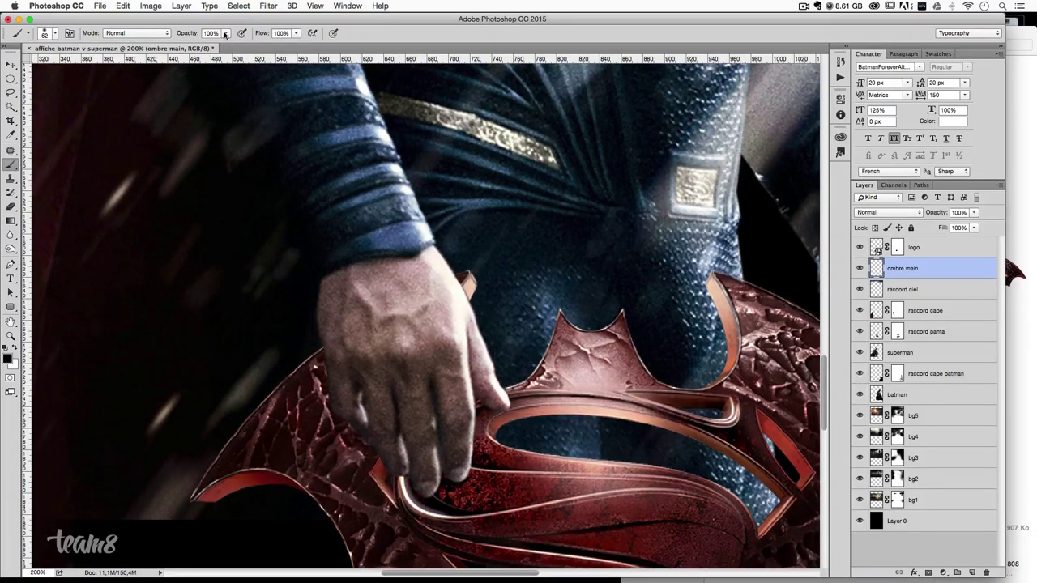
left_click(226, 33)
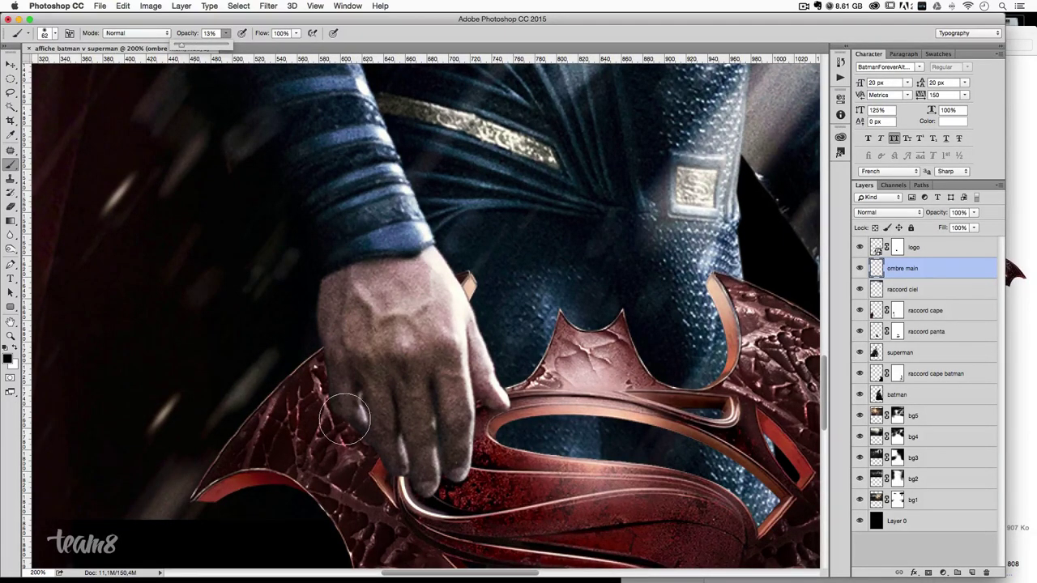
left_click_drag(191, 49, 192, 49)
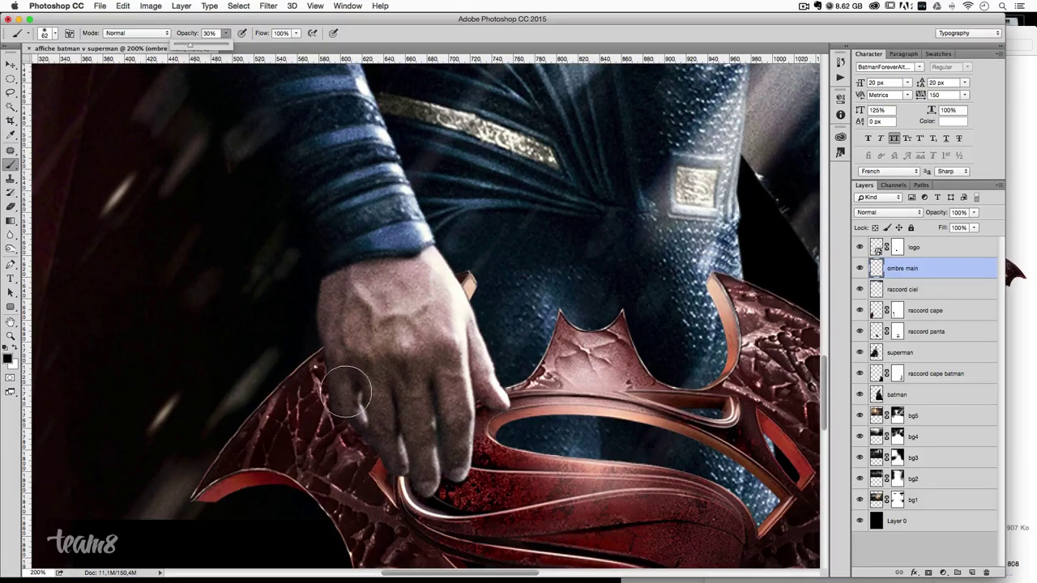
key("bracketleft")
key("bracketleft")
- Move ombre main to the top, shade the fingers and knuckles, and load the logo-mask outline
left_click_drag(919, 266, 921, 241)
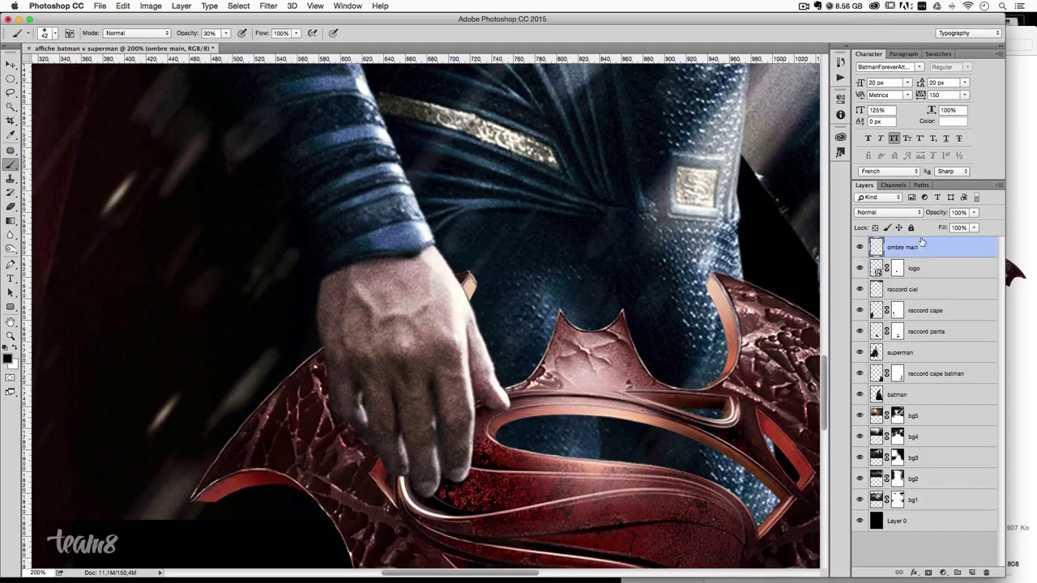
mouse_move(349, 395)
left_mouse_down()
mouse_move(299, 408)
mouse_move(356, 418)
mouse_move(349, 445)
mouse_move(405, 502)
mouse_move(461, 474)
mouse_move(469, 429)
mouse_move(503, 409)
left_mouse_up()
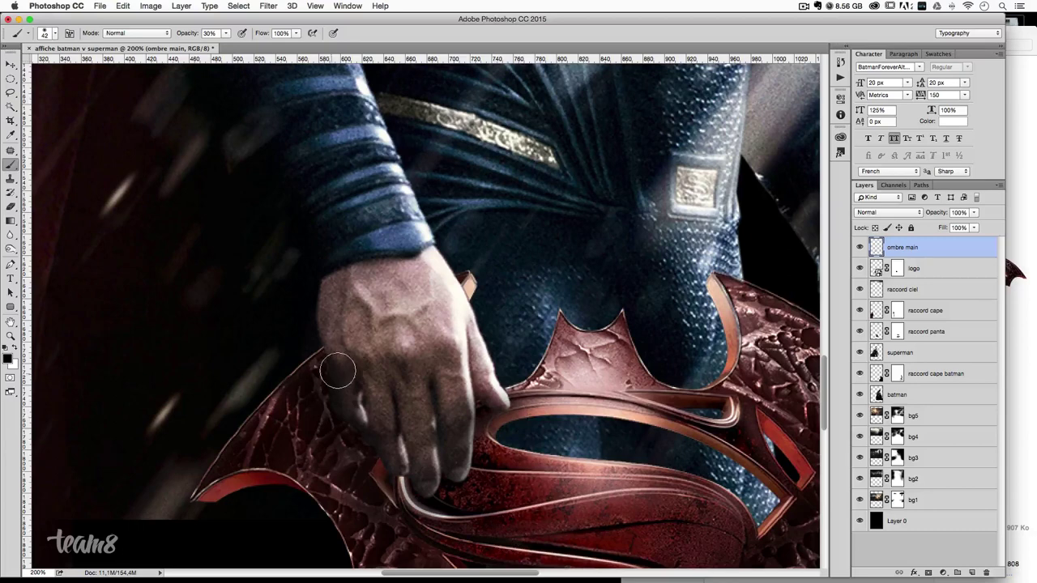
mouse_move(348, 370)
left_mouse_down()
mouse_move(352, 395)
mouse_move(421, 453)
mouse_move(428, 486)
mouse_move(478, 405)
mouse_move(480, 379)
left_mouse_up()
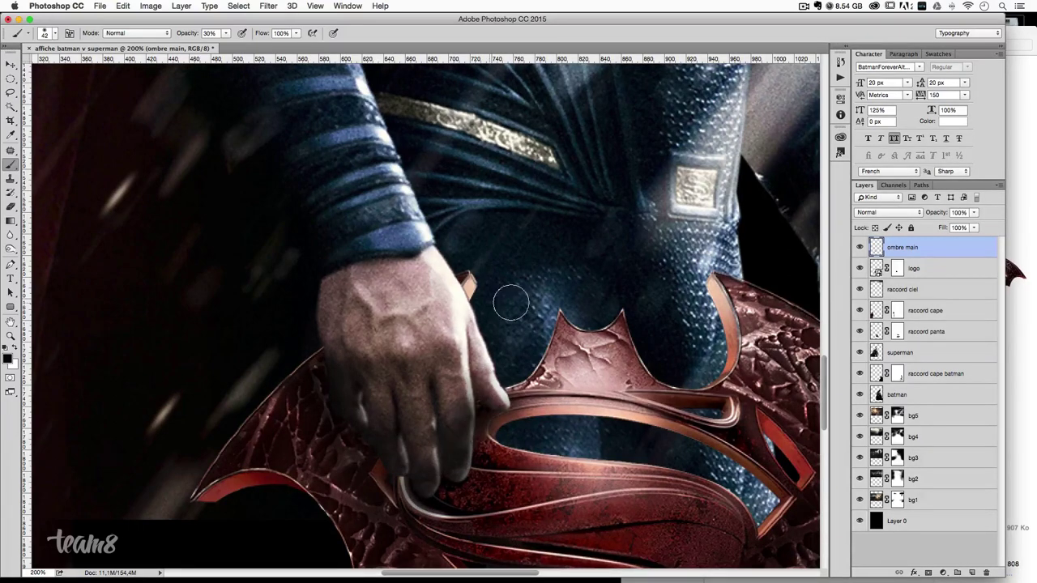
scroll(618, 395, "down", 2)
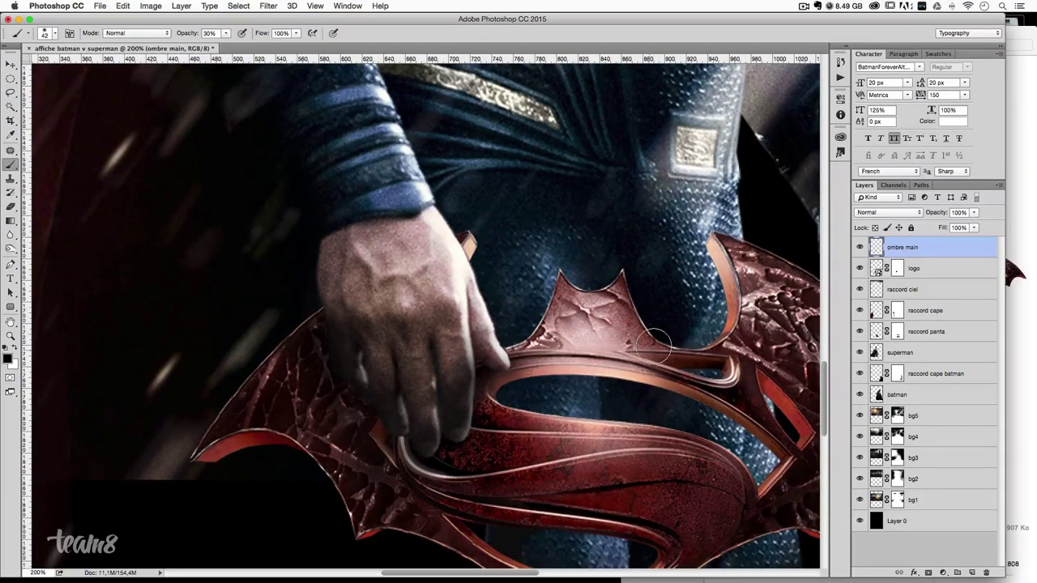
scroll(655, 347, "up", 1)
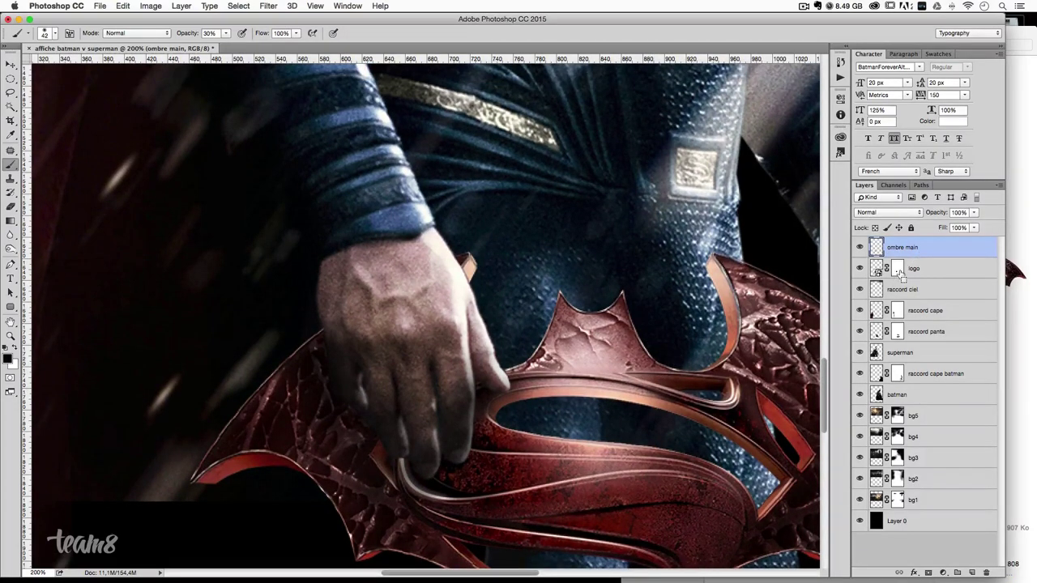
left_click(899, 274, "ctrl")
left_click(897, 278, "shift")
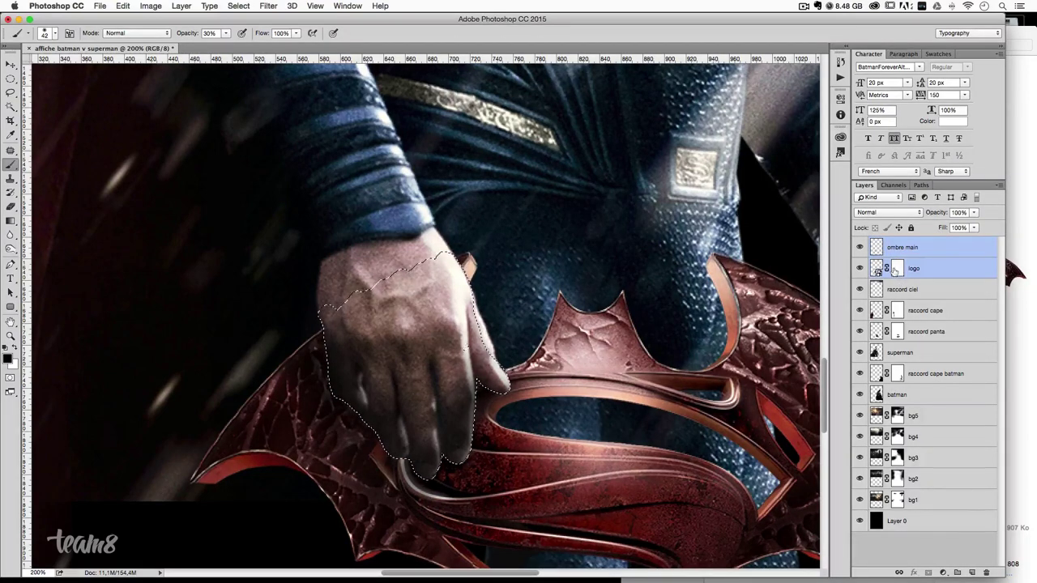
- Target the logo layer's mask, then return to the ombre main layer
left_click(927, 268)
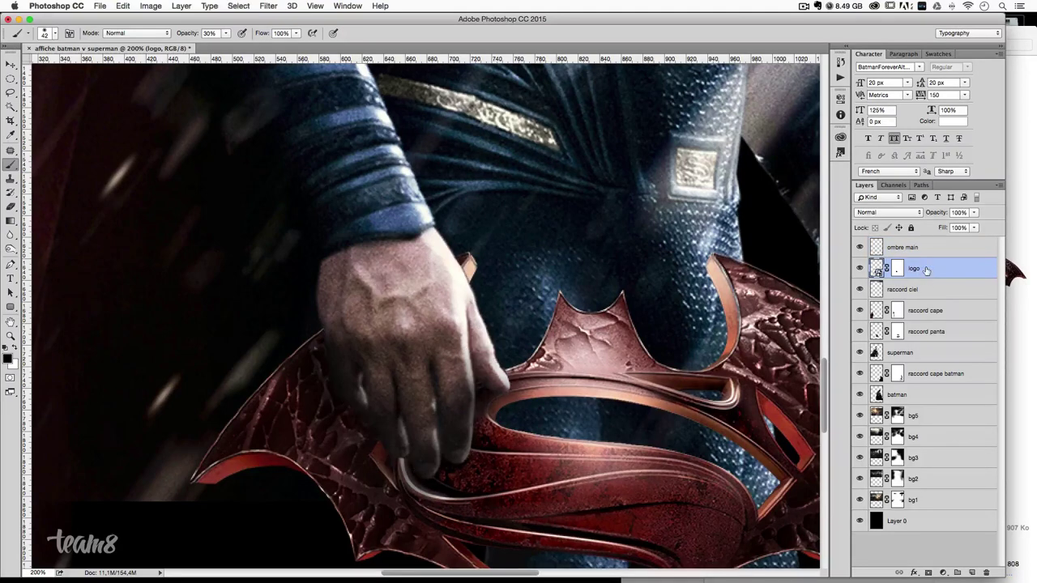
left_click(897, 272)
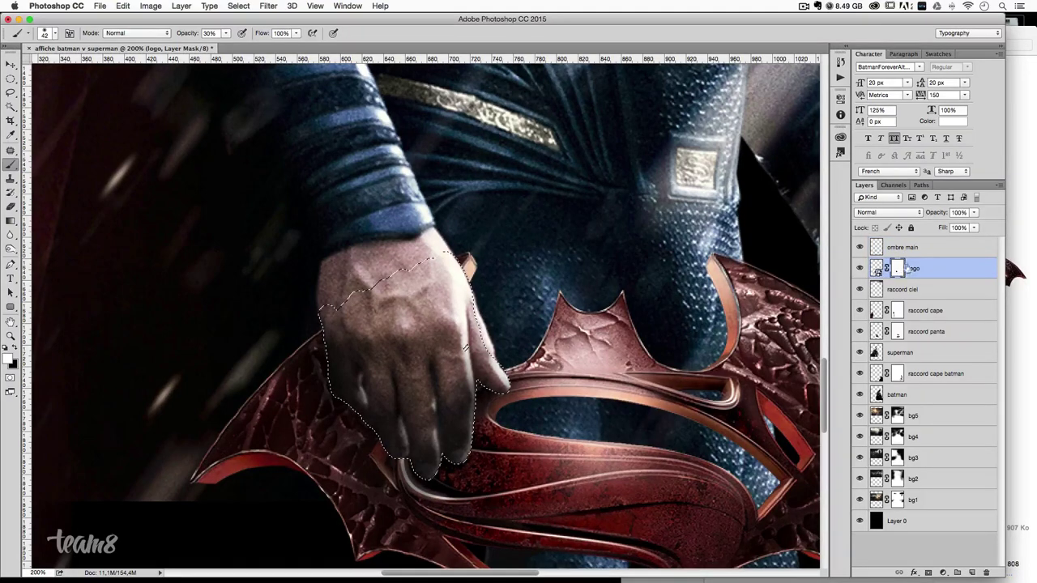
left_click(910, 249)
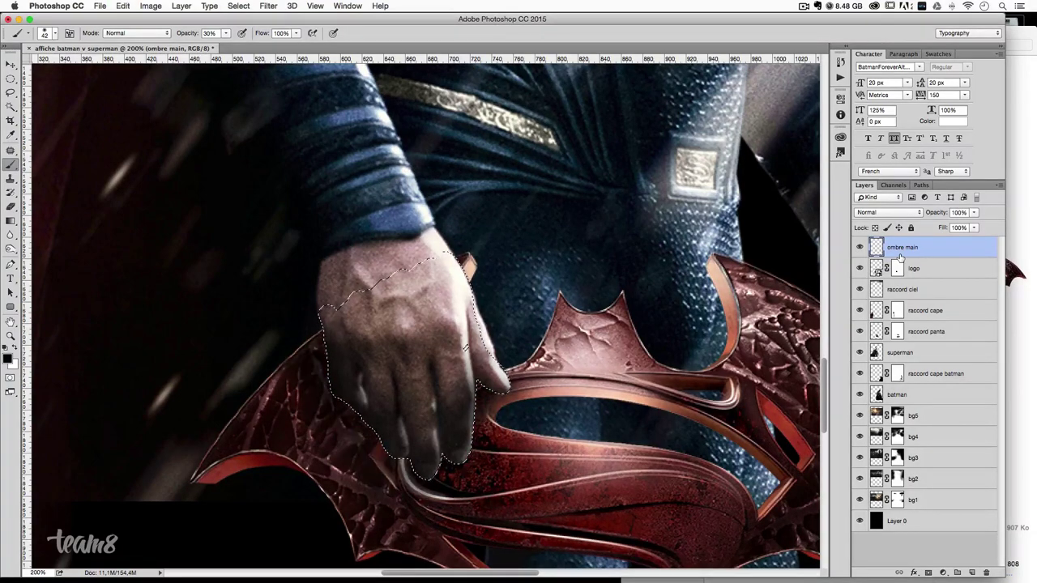
- Compare the hand with and without its shadow, deselect, and zoom out
key("ctrl+z")
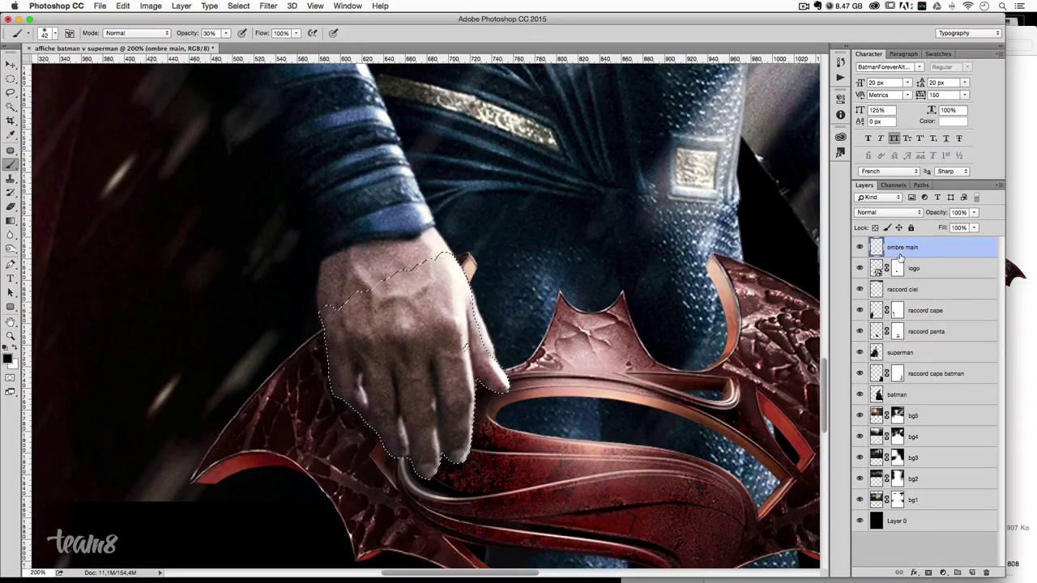
key("ctrl+z")
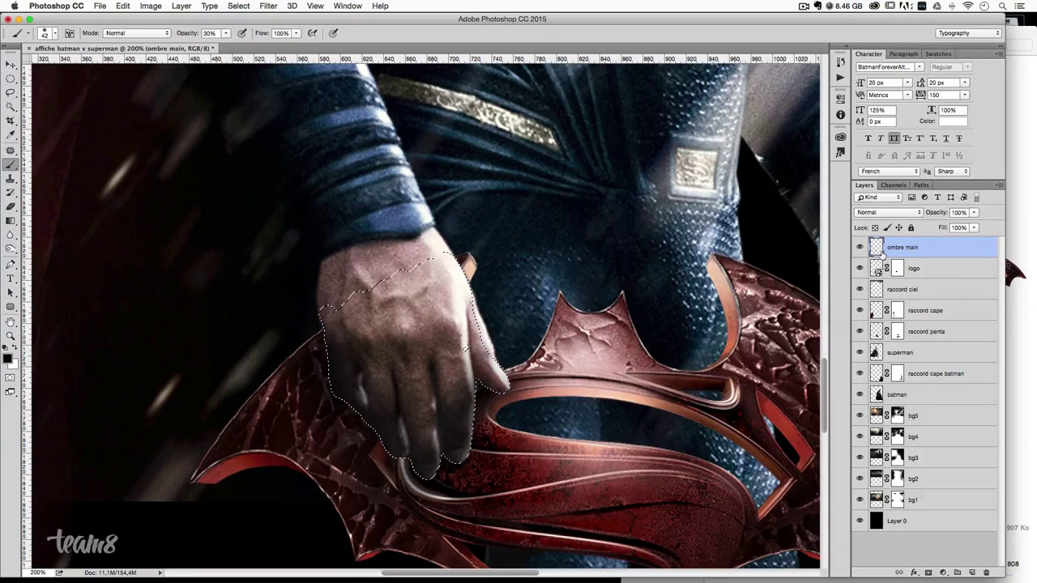
key("ctrl+d")
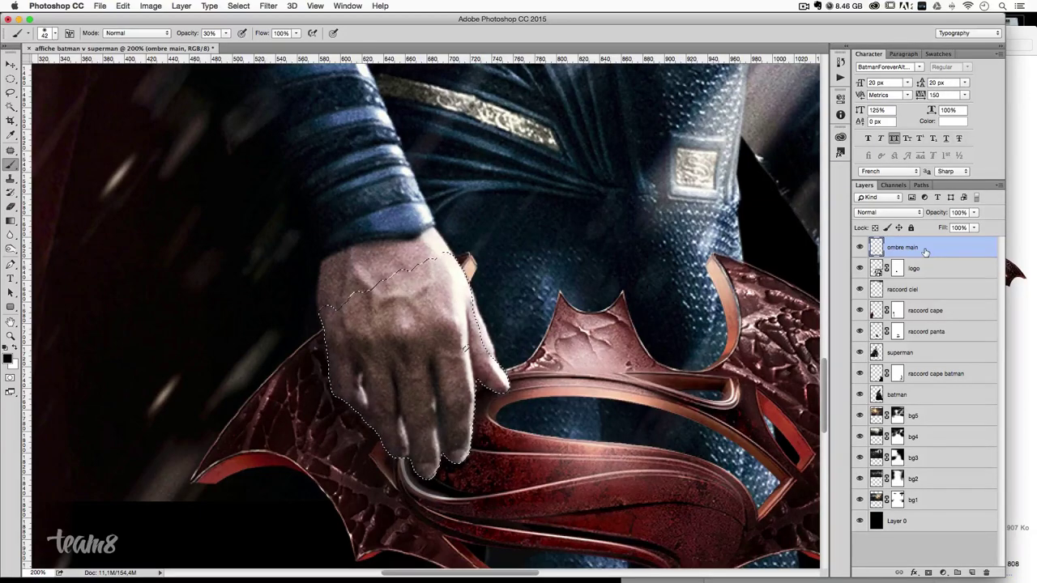
key("ctrl+d")
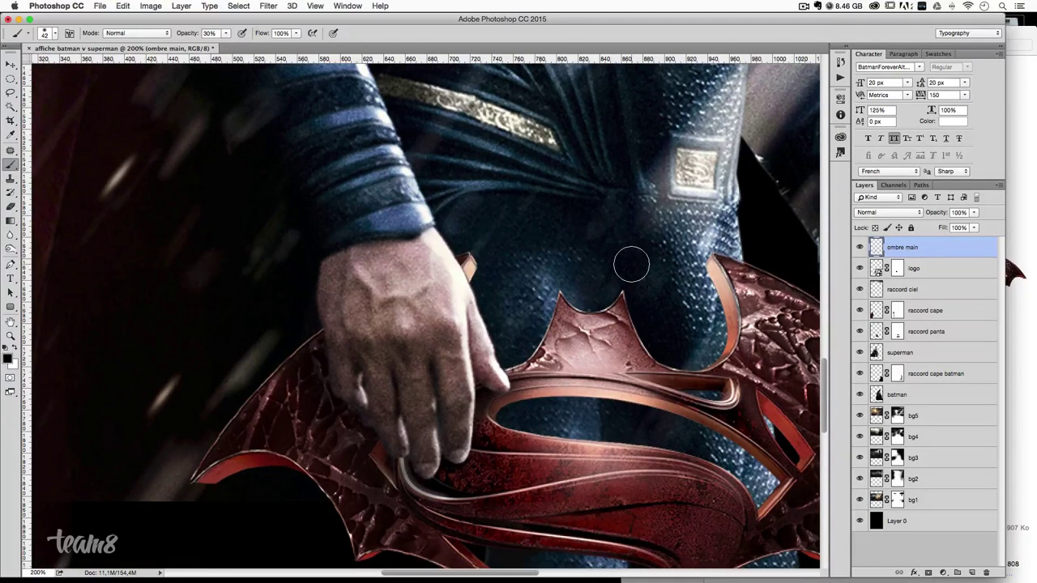
key("ctrl+minus")
key("ctrl+minus")
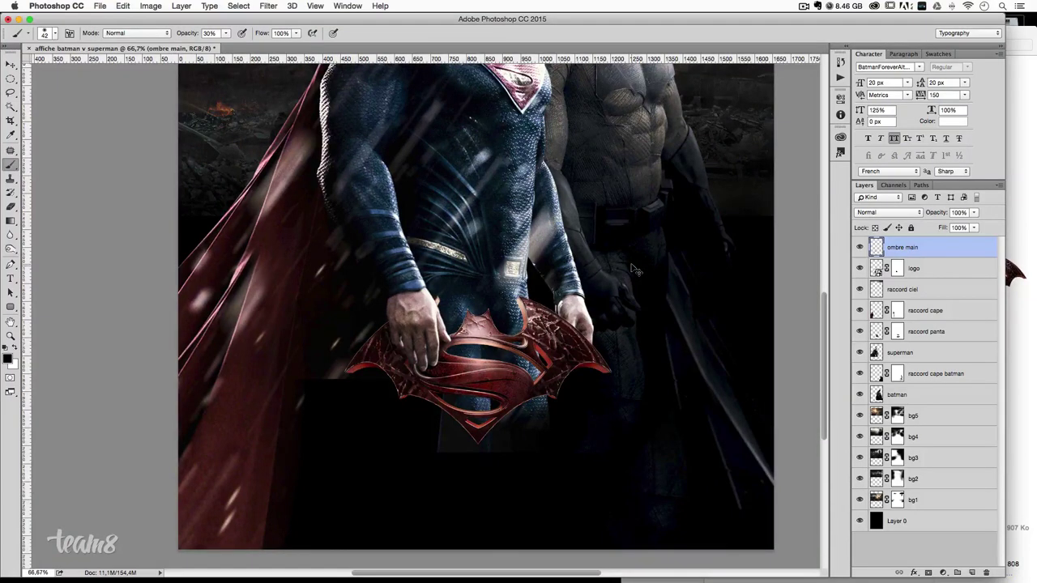
- Toggle the hand shadow to compare, zoom in, and select the superman layer
left_click(859, 247)
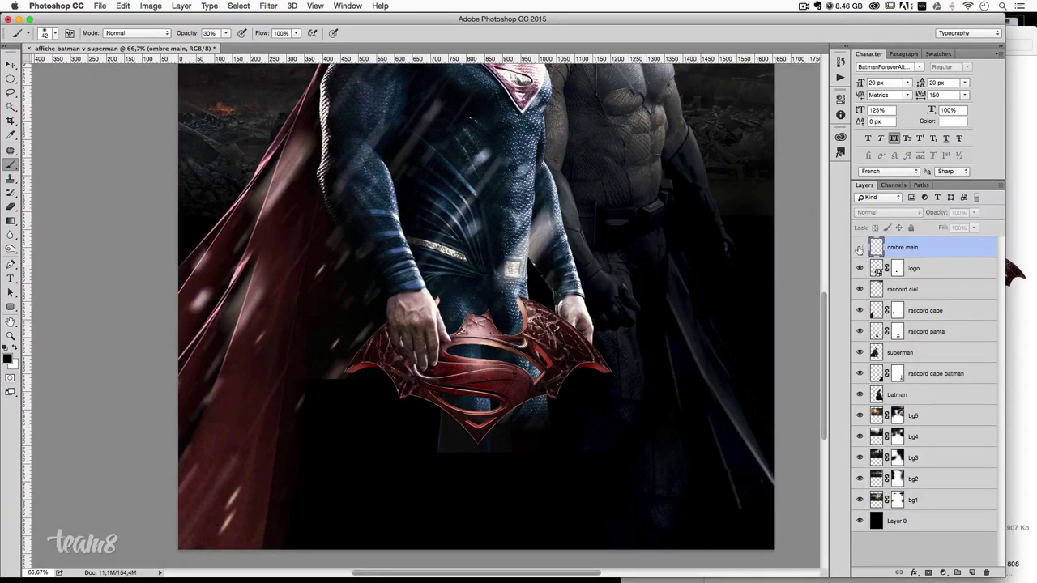
left_click(860, 247)
left_click(859, 247)
left_click(859, 247)
left_click(860, 247)
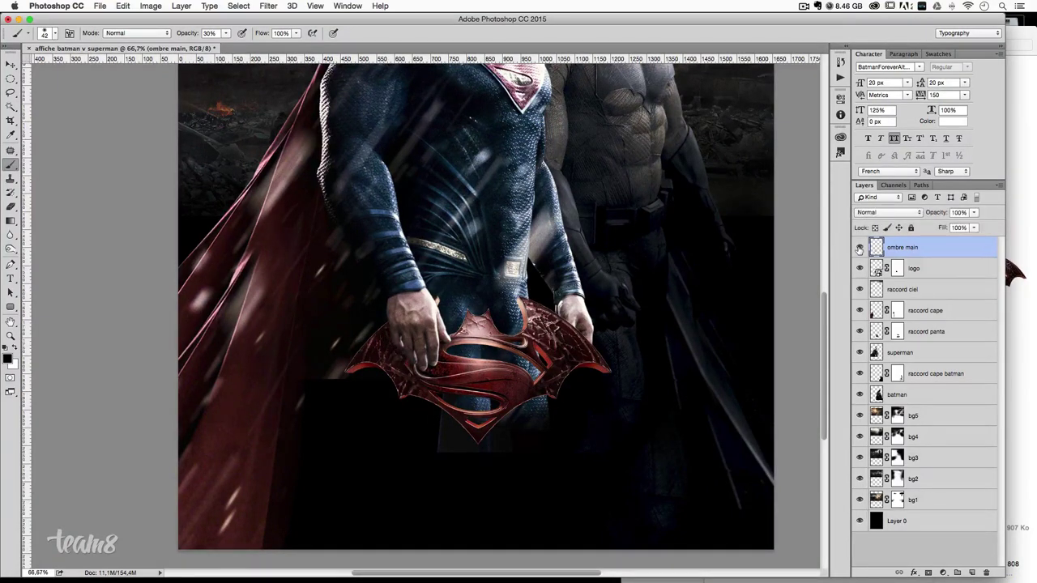
key("ctrl+plus")
key("ctrl+plus")
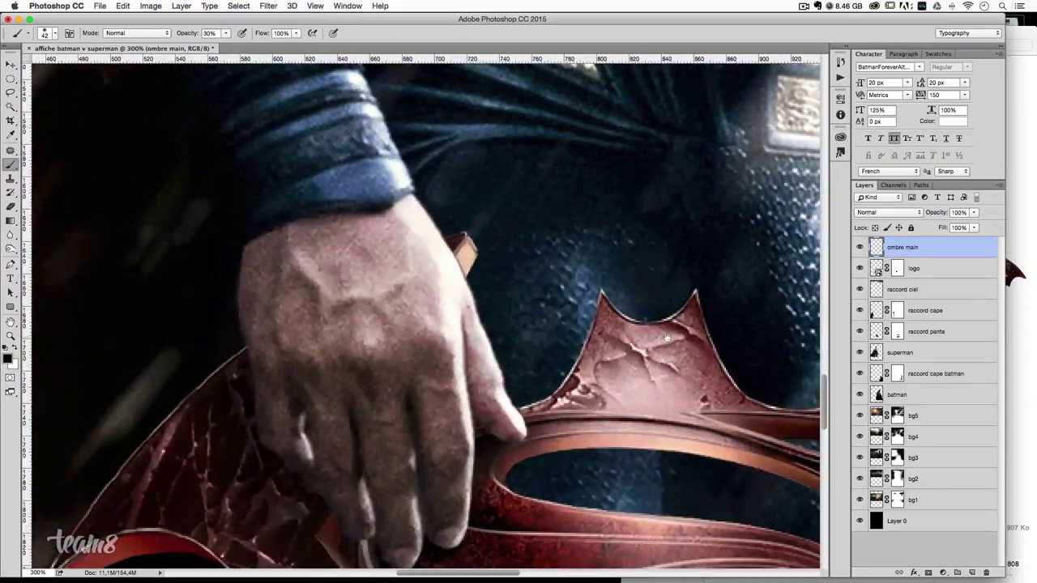
key("ctrl+plus")
key("ctrl+plus")
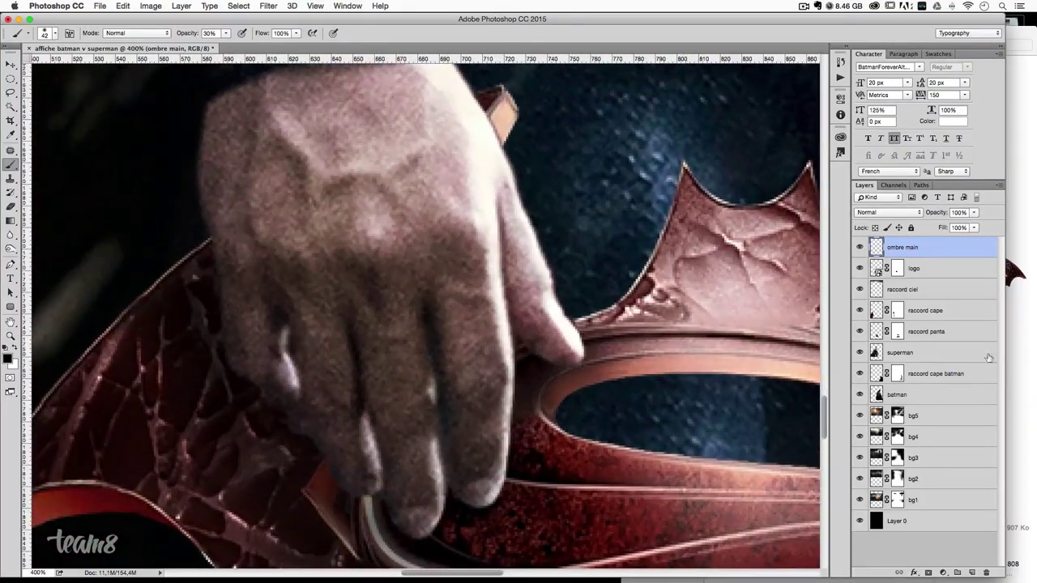
left_click(921, 355)
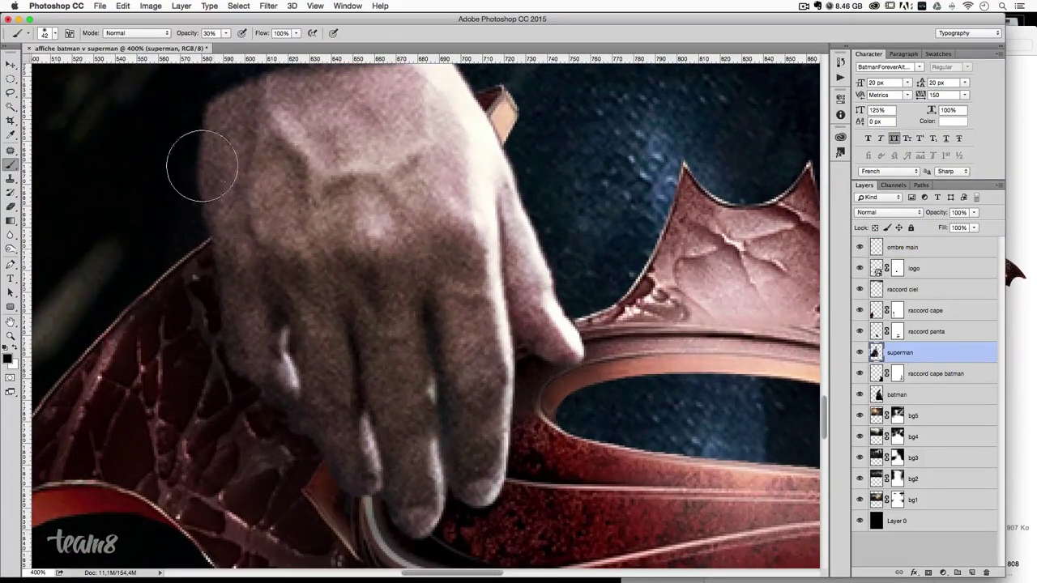
- Set up the Burn Tool with Range Highlights and a 17 px brush
left_click(12, 249)
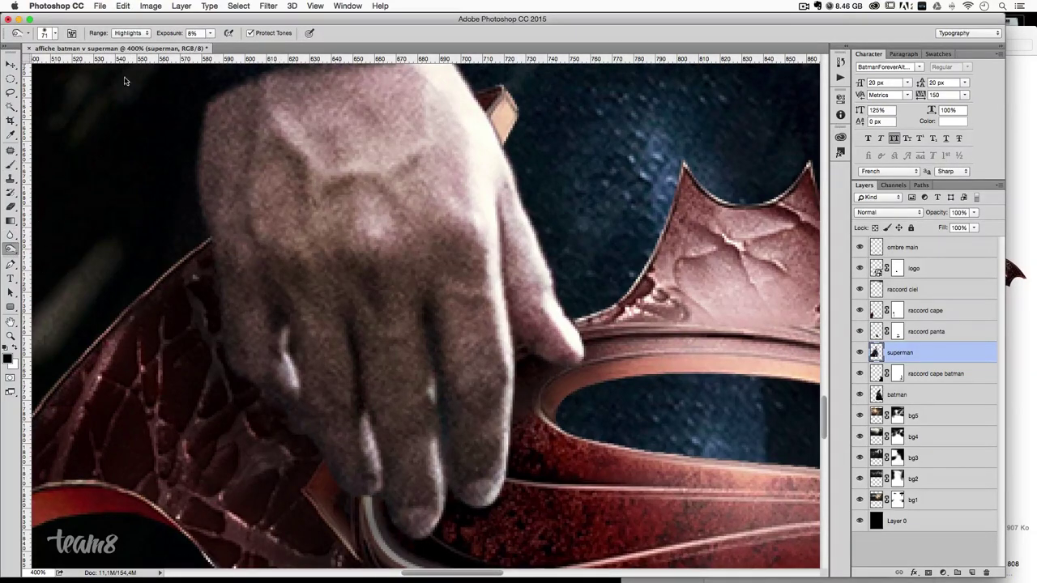
left_click(11, 252)
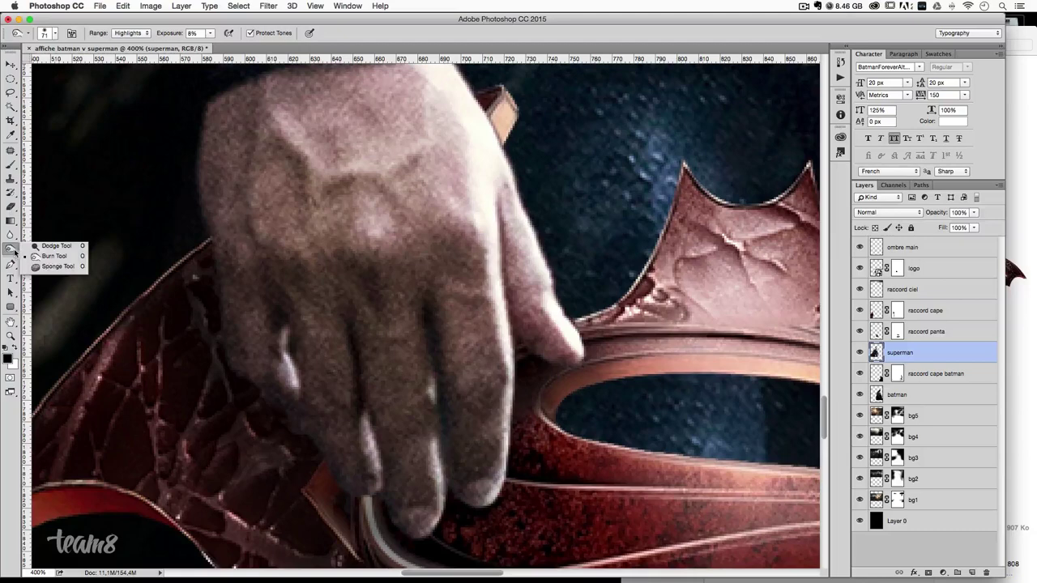
left_click(53, 256)
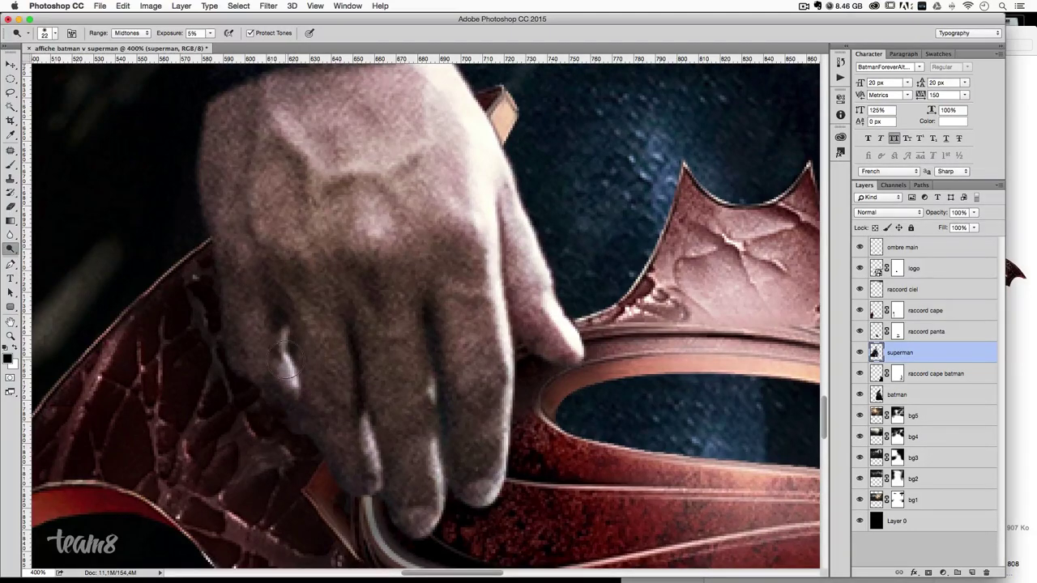
left_click(132, 33)
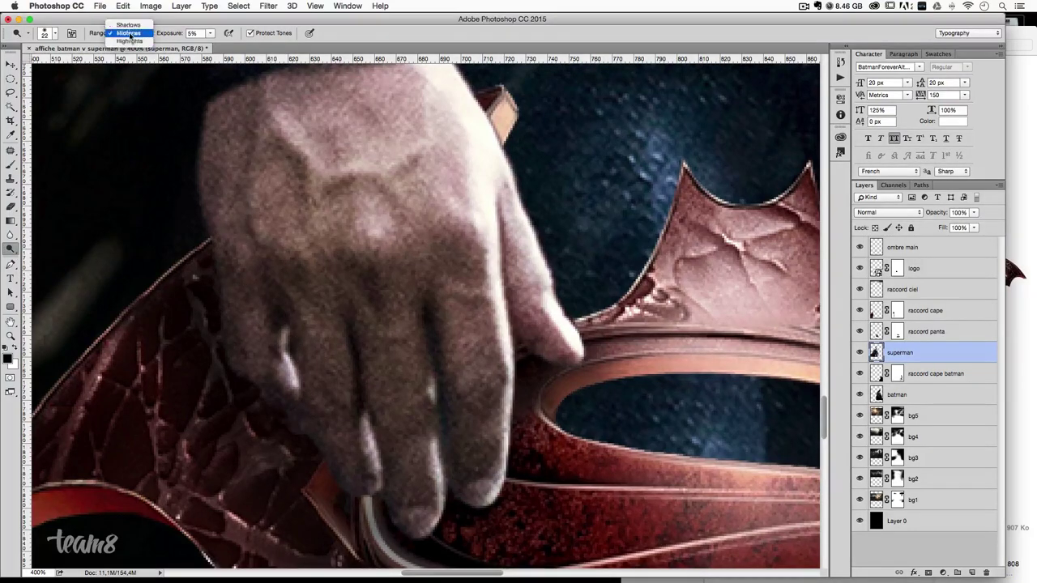
left_click(126, 23)
left_click(131, 33)
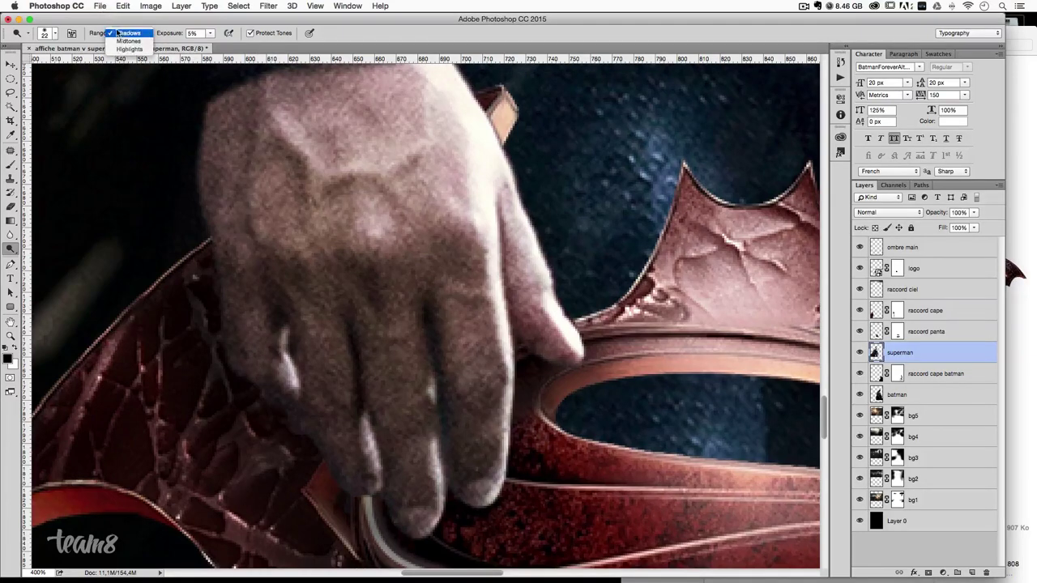
left_click(126, 52)
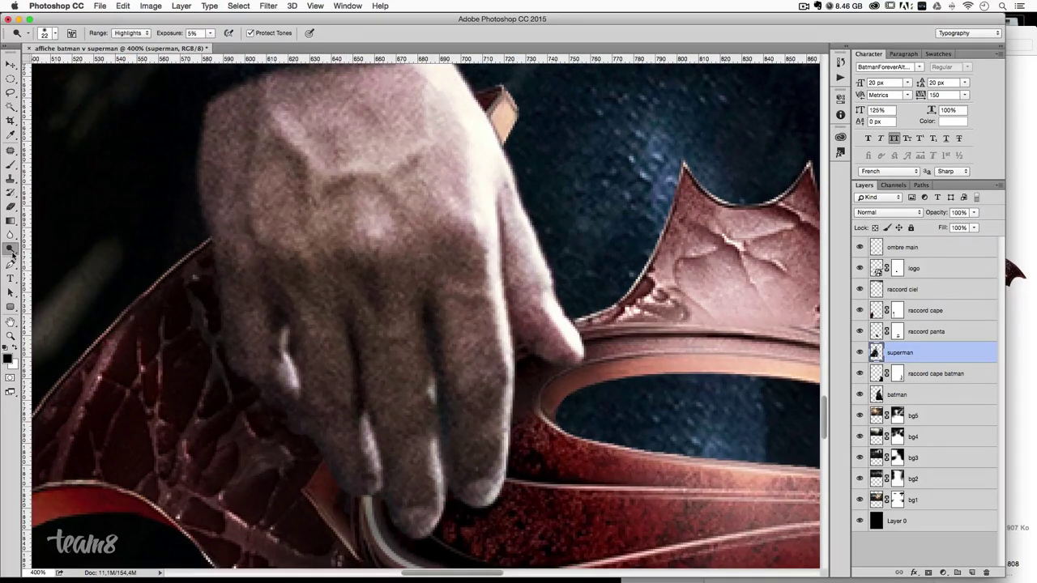
left_click(10, 247)
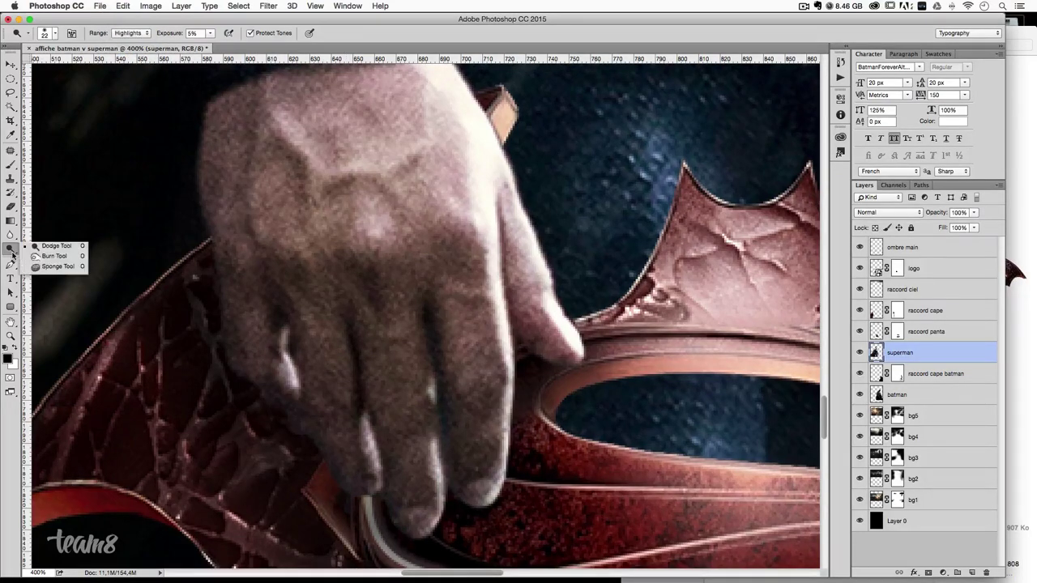
left_click(65, 260)
left_click_drag(382, 397, 323, 394)
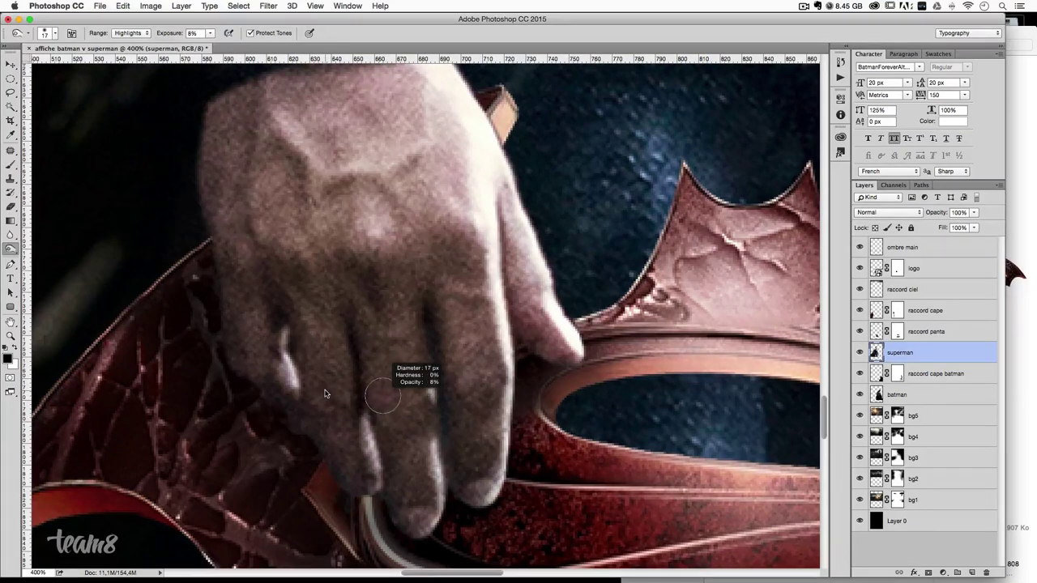
left_click(123, 33)
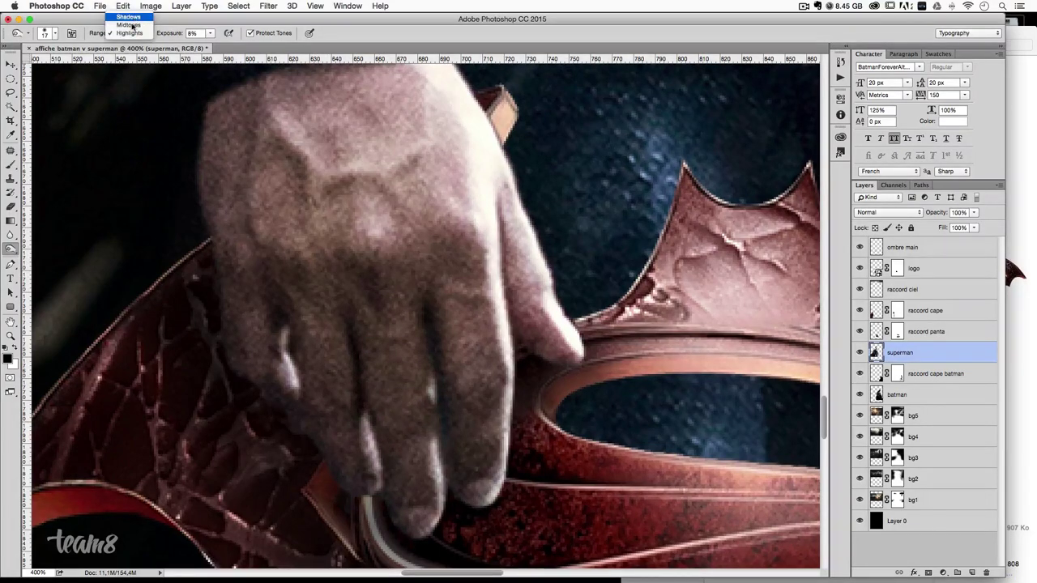
left_click(131, 32)
- Burn the bright finger highlights at 14% exposure
mouse_move(287, 354)
left_mouse_down()
mouse_move(297, 387)
mouse_move(280, 318)
left_mouse_up()
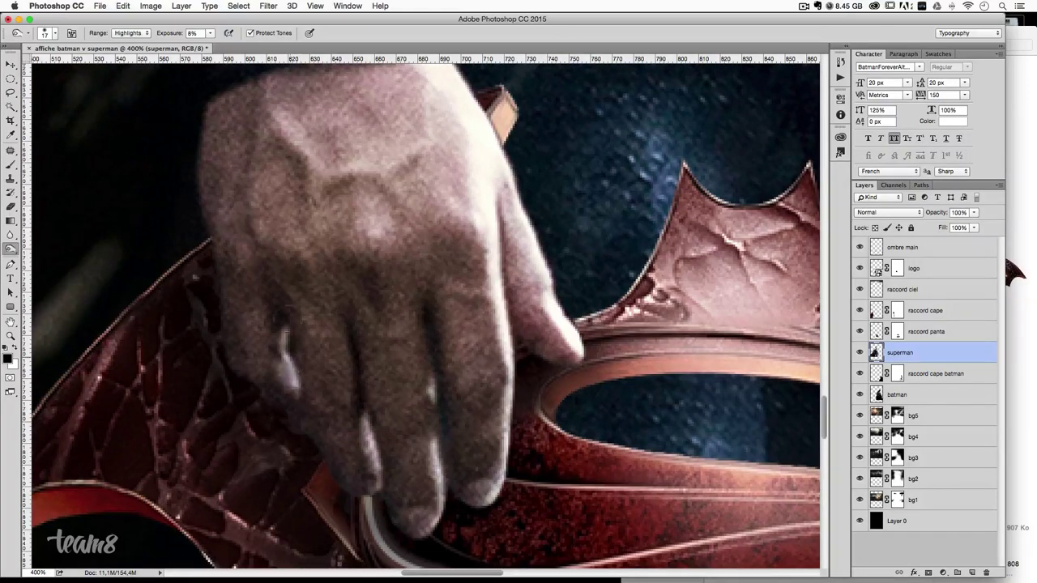
left_click(210, 34)
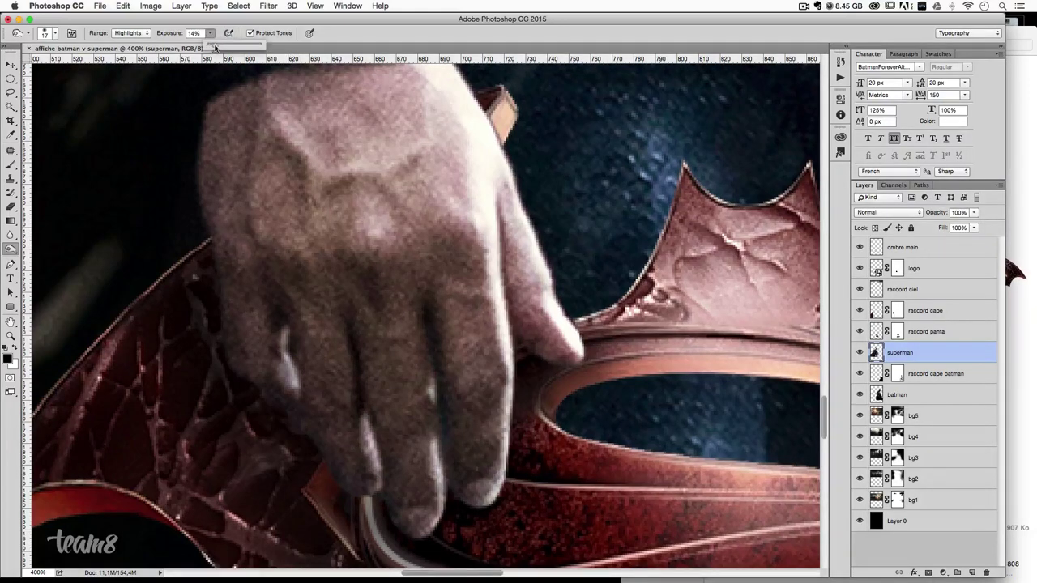
left_click(289, 371)
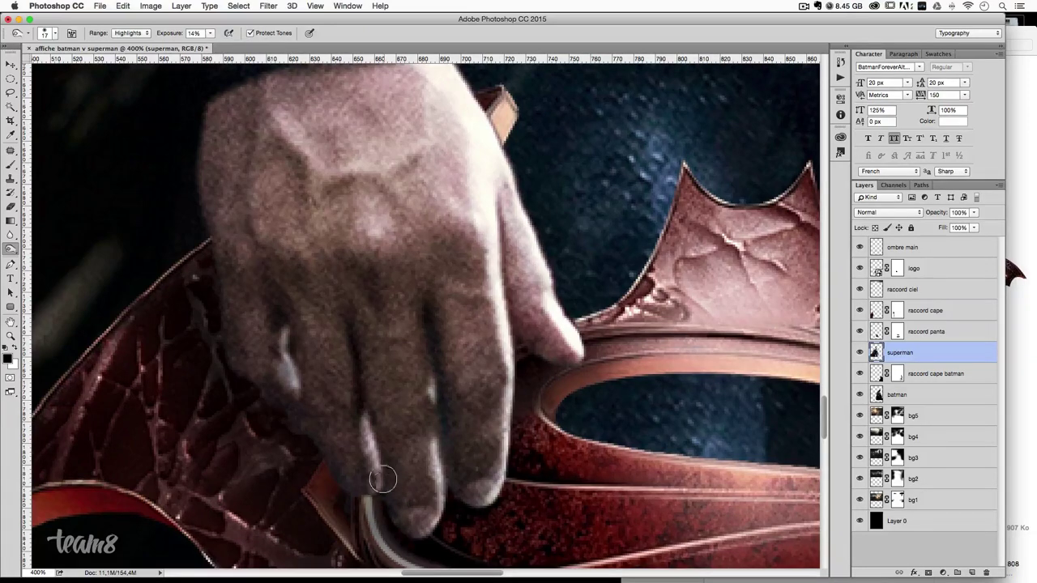
left_click_drag(366, 429, 367, 466)
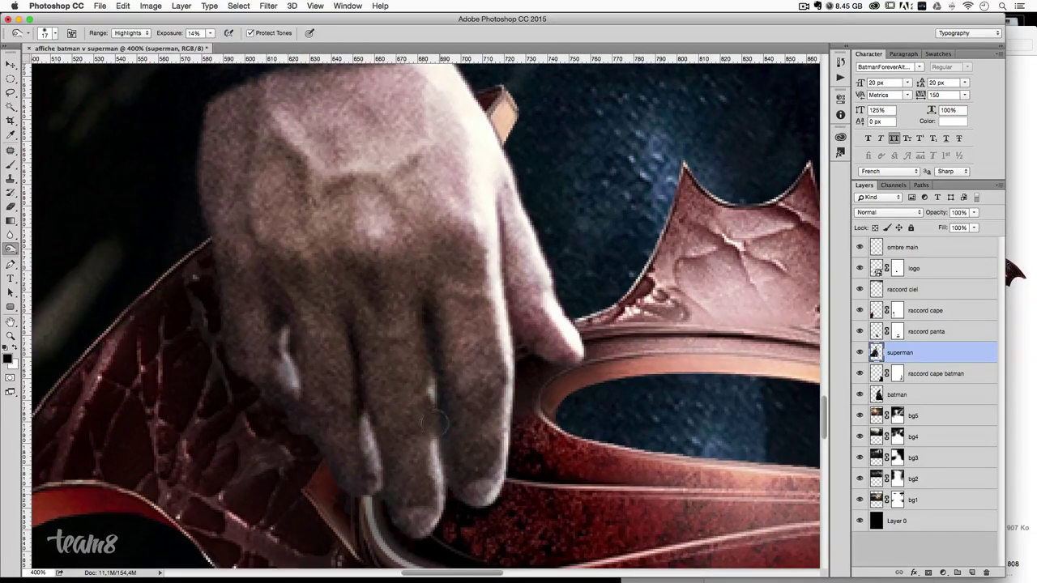
left_click_drag(442, 419, 437, 482)
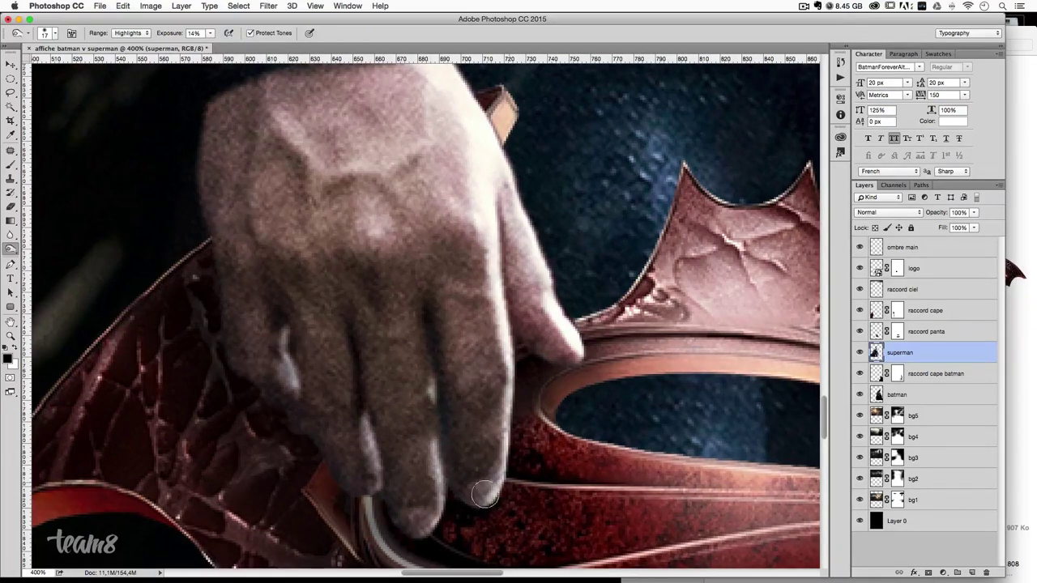
- Switch the burn range to Midtones with a 10 px brush, then review the hand in context
left_click(131, 33)
left_click_drag(286, 349, 282, 361)
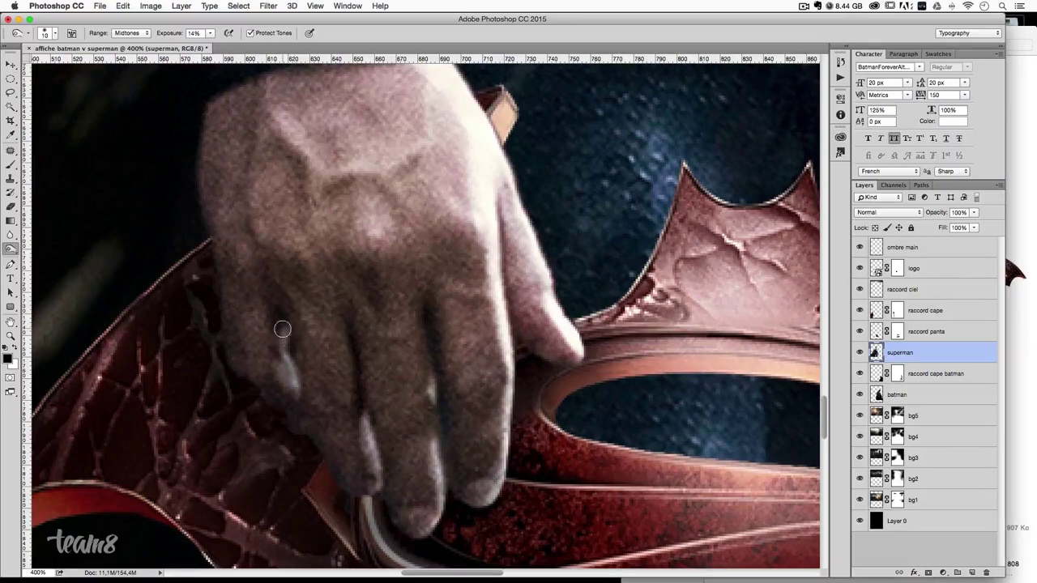
key("ctrl+0")
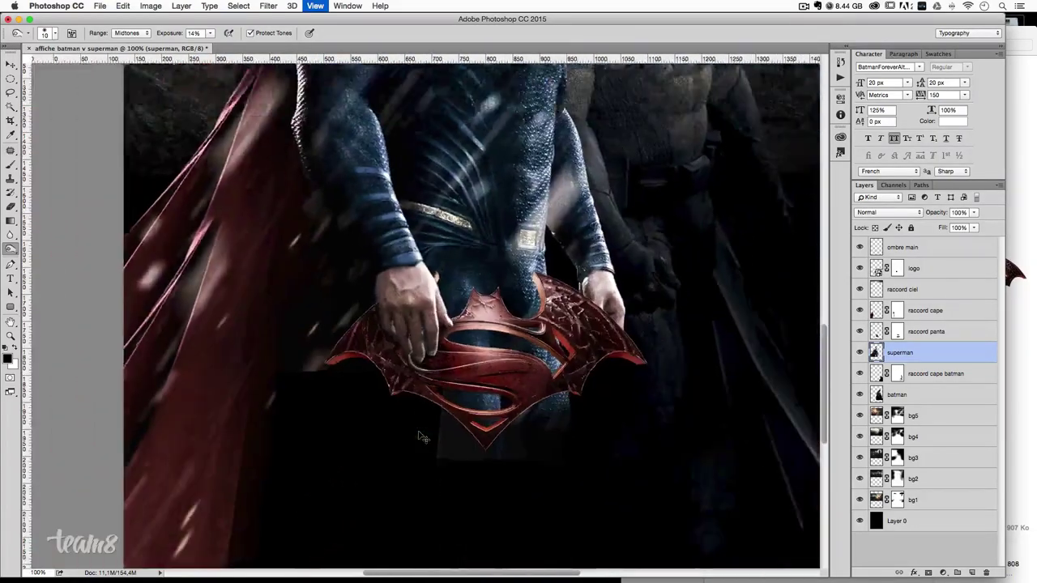
key("ctrl+minus")
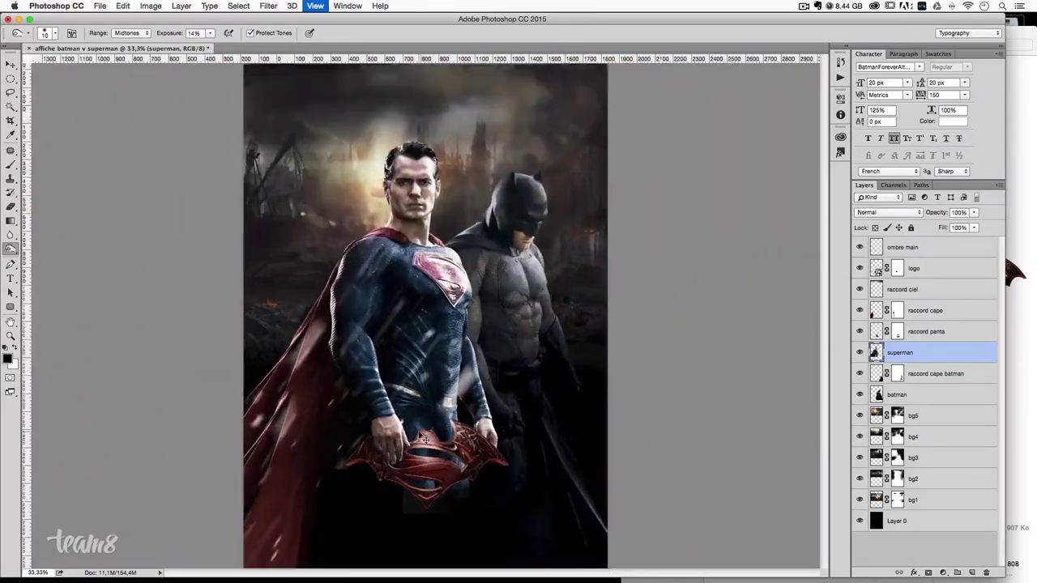
key("ctrl+1")
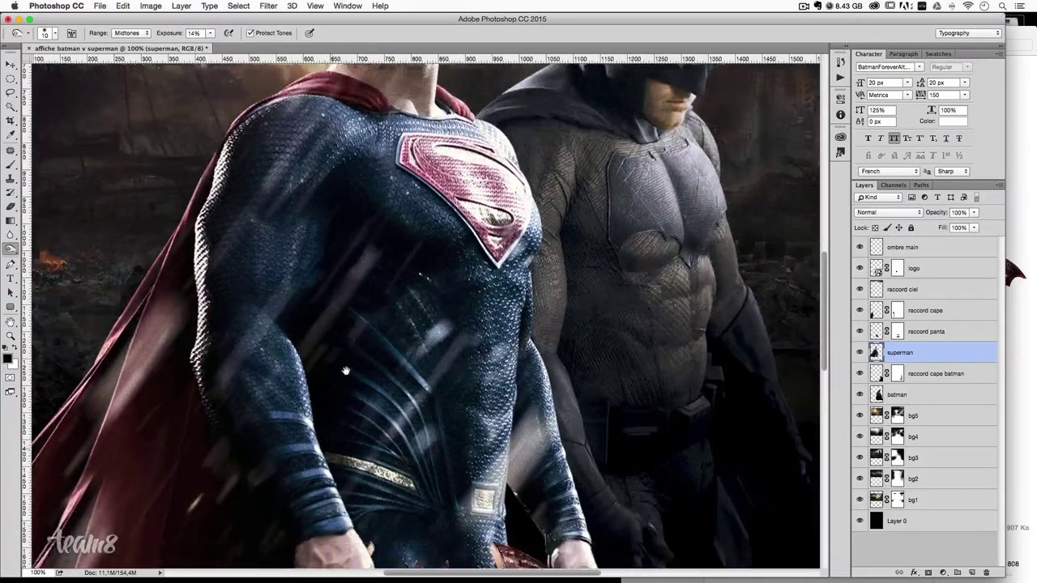
left_click_drag(298, 465, 362, 256)
key("ctrl+plus")
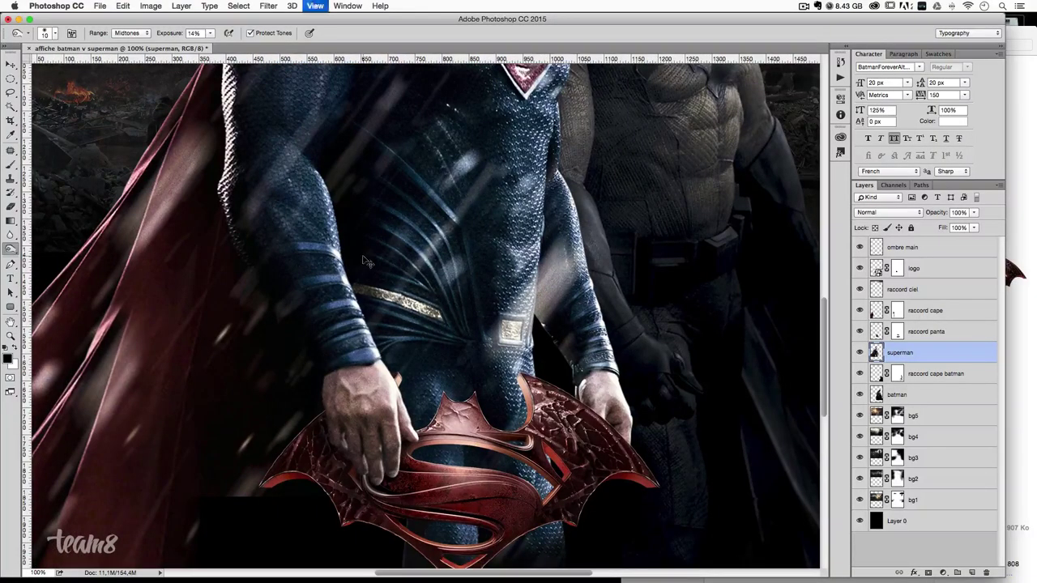
key("ctrl+plus")
- Lasso a 5 px feathered patch along the edge of Superman's hand
left_click_drag(479, 253, 393, 307)
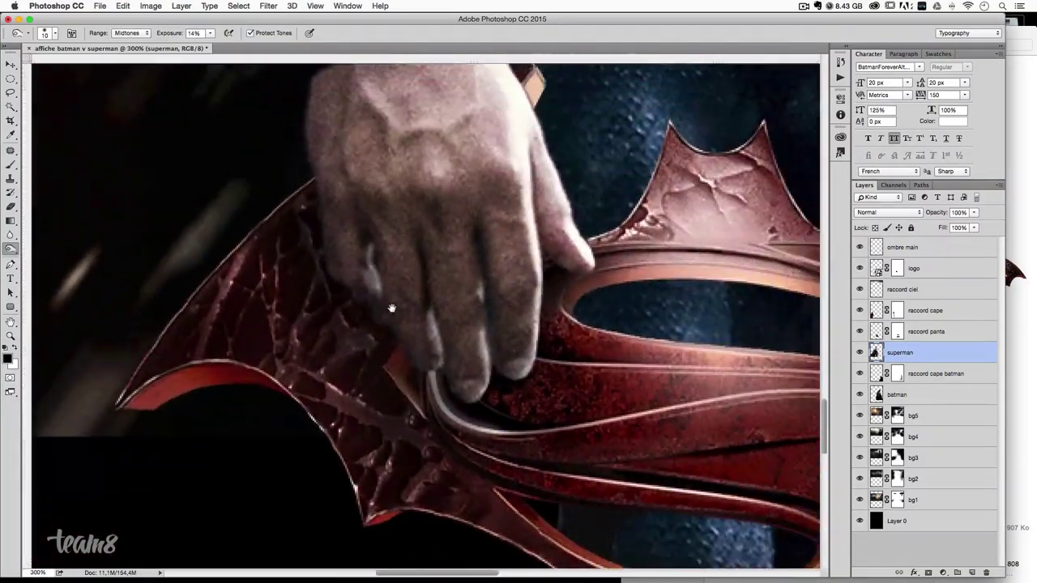
left_click(11, 92)
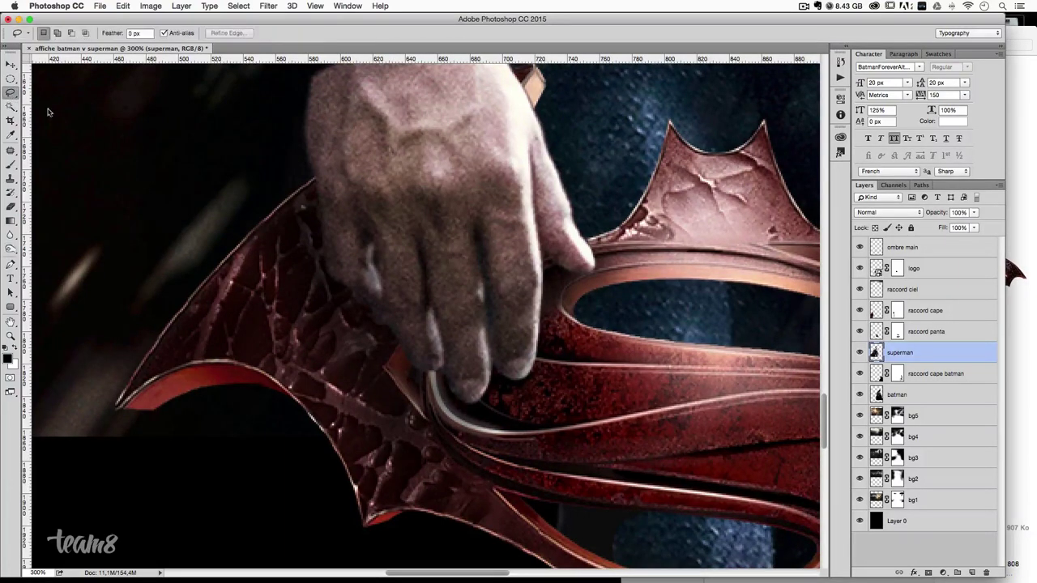
left_click_drag(337, 235, 351, 253)
left_click_drag(344, 212, 353, 208)
key("Return")
key("Return")
type("3")
key("Return")
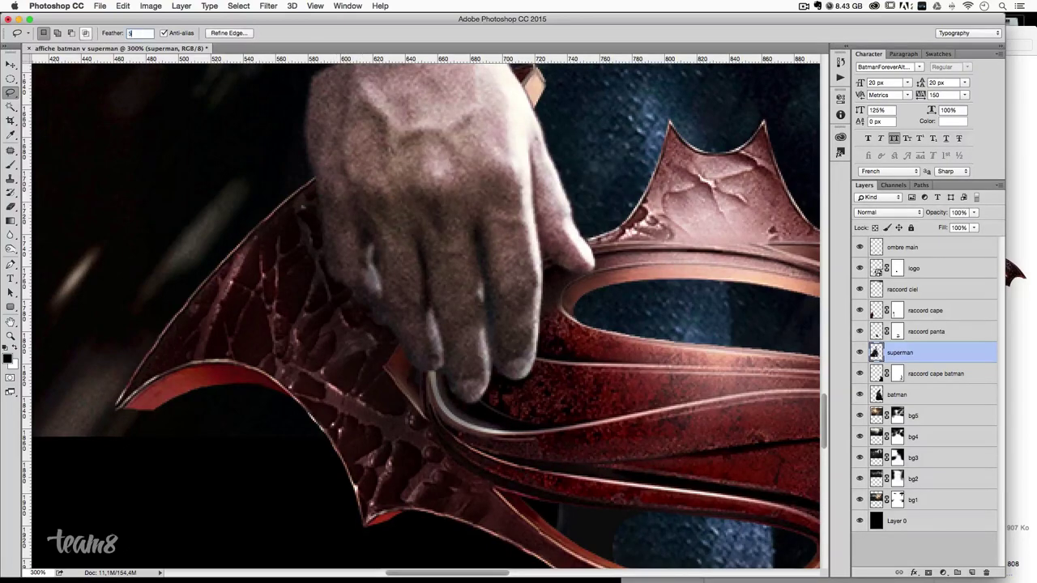
key("Return")
left_click_drag(333, 185, 341, 251)
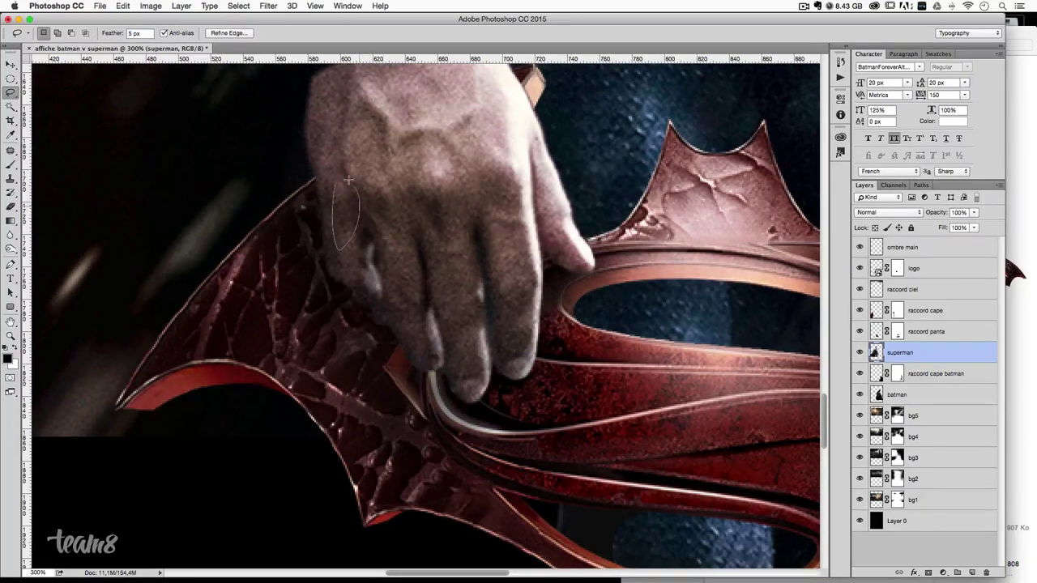
left_click_drag(348, 179, 348, 180)
- Copy the patch to Layer 1, rotate it about -10°, and move it over the fingers
left_click(10, 65)
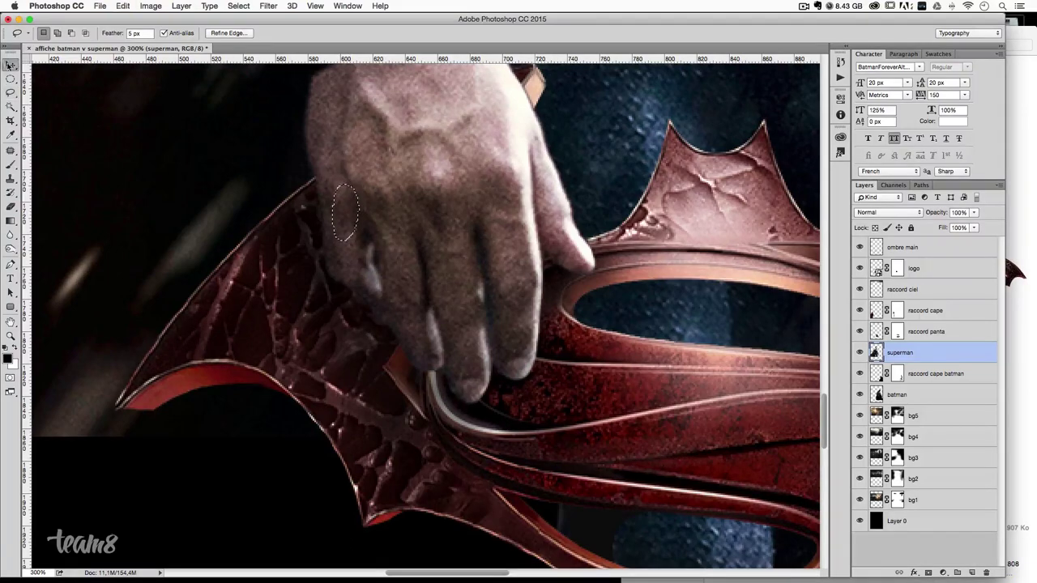
key("ctrl+j")
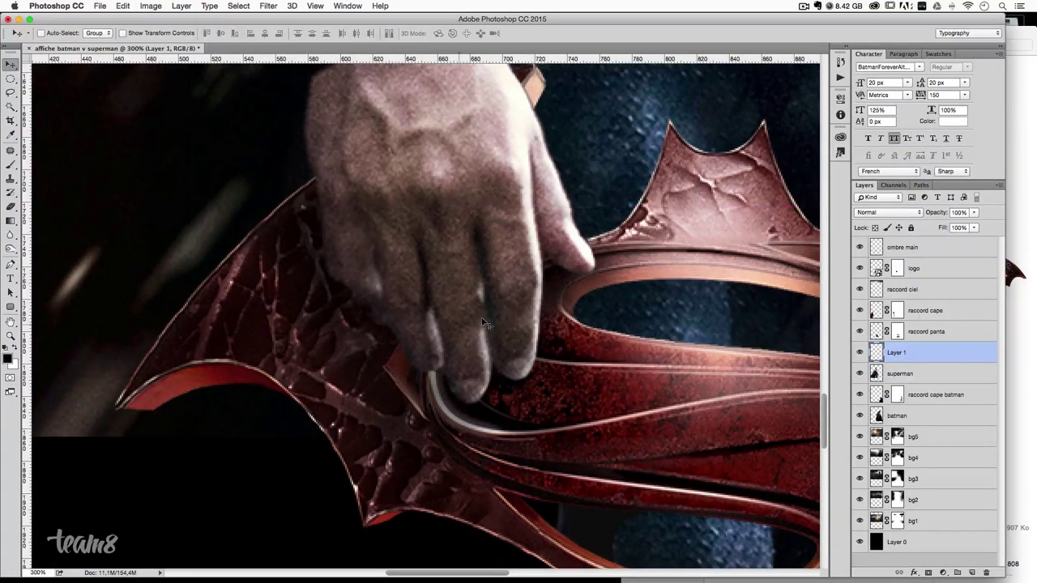
key("ctrl+t")
left_click_drag(458, 311, 466, 293)
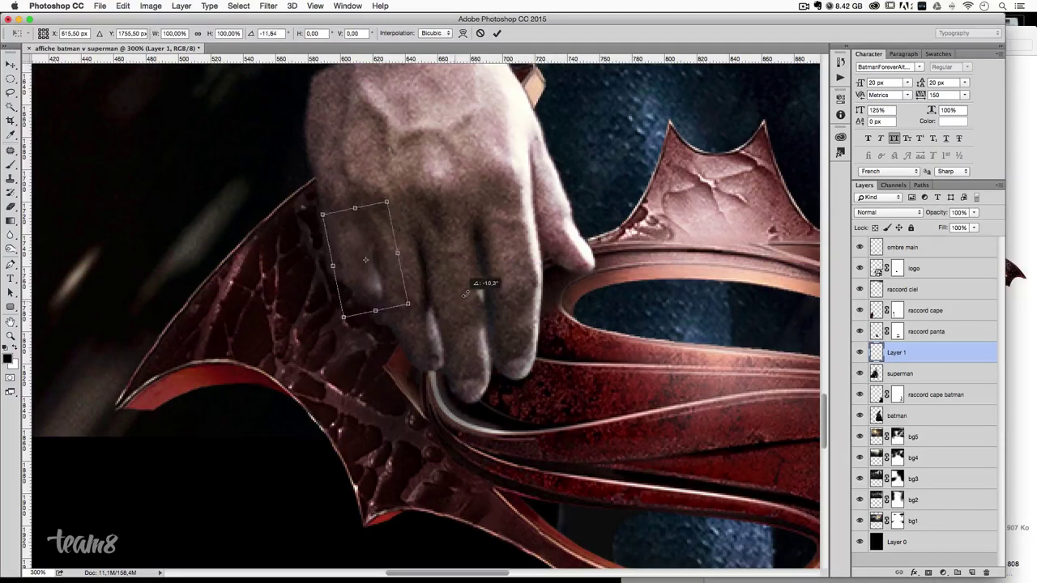
key("Return")
left_click_drag(405, 306, 403, 314)
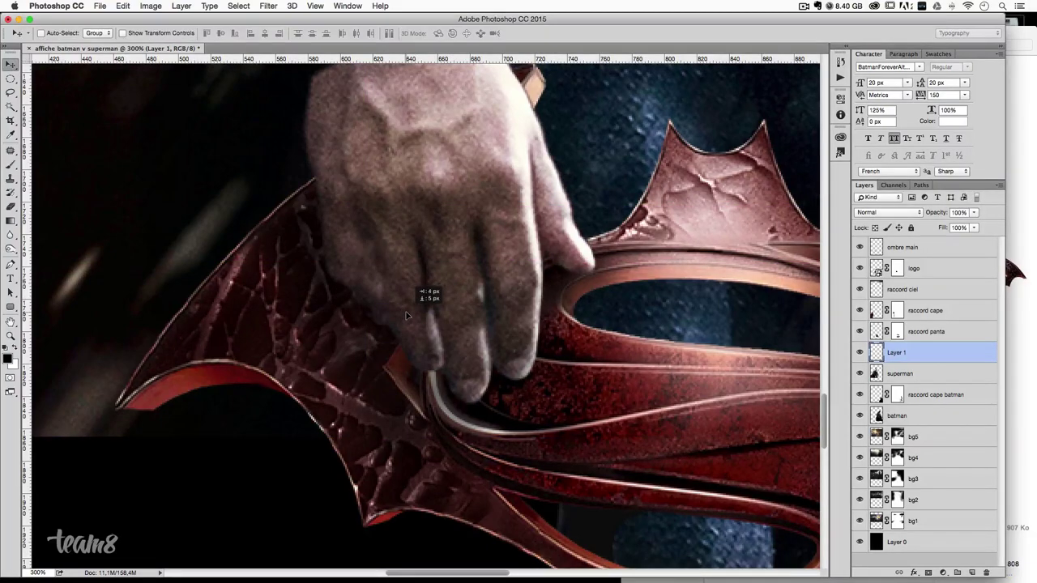
left_click_drag(402, 313, 403, 314)
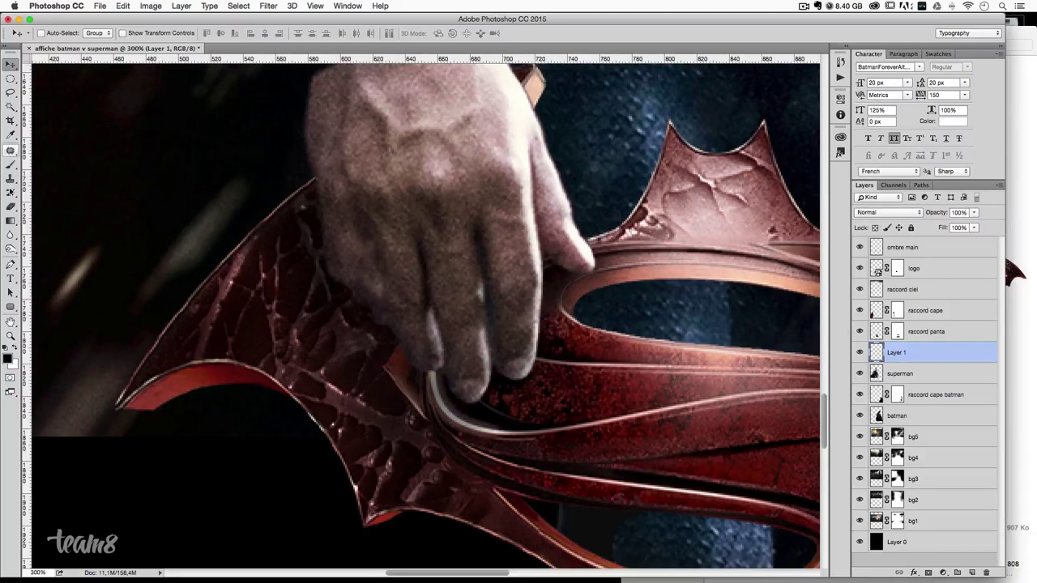
- Pick the Eraser at 10% opacity with an 8 px brush for the patch edges
left_click(11, 207)
left_click_drag(425, 286, 393, 243)
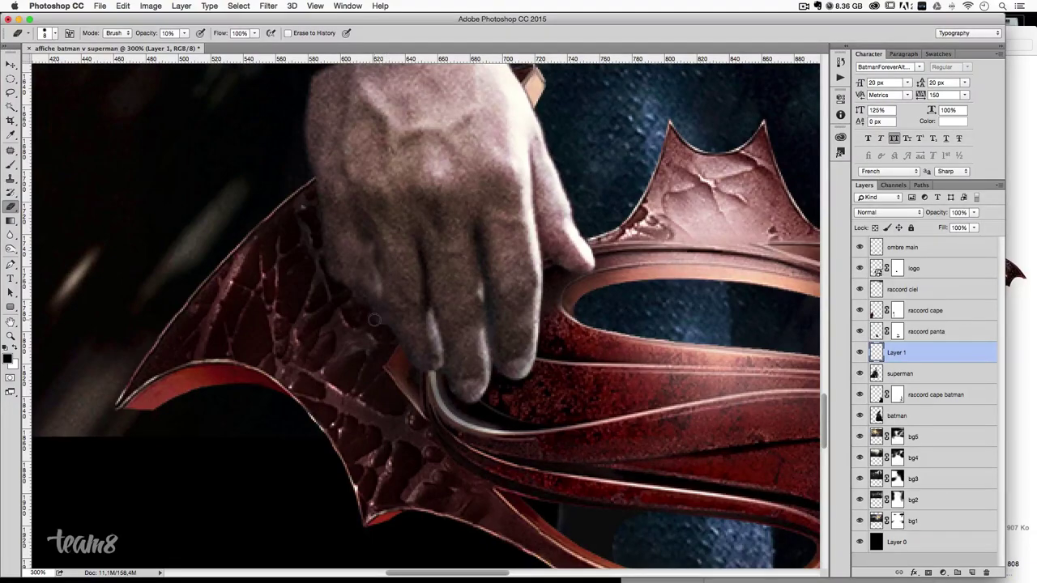
key("super+minus")
key("super+minus")
key("super+minus")
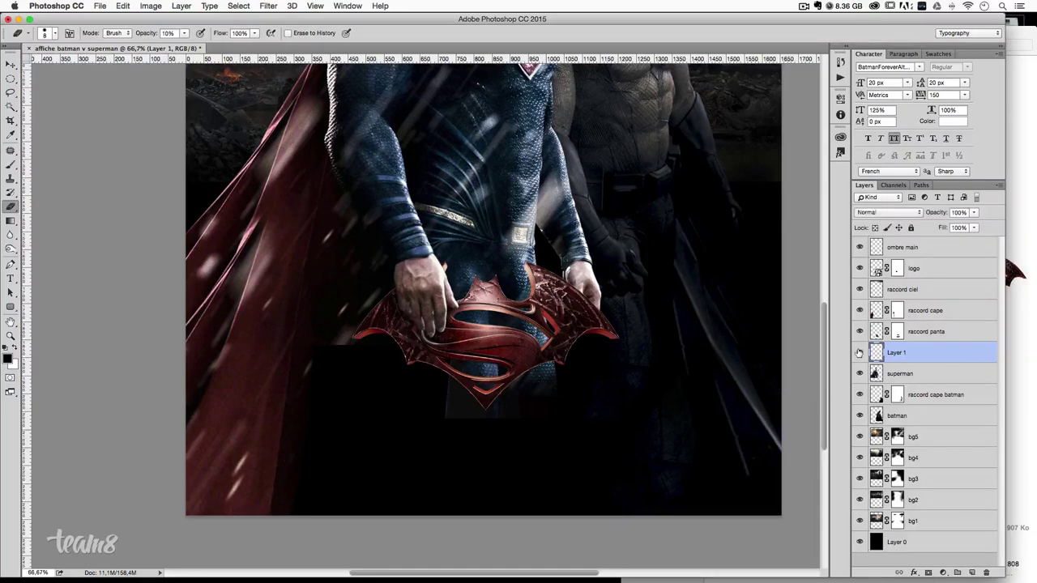
key("super+plus")
key("super+plus")
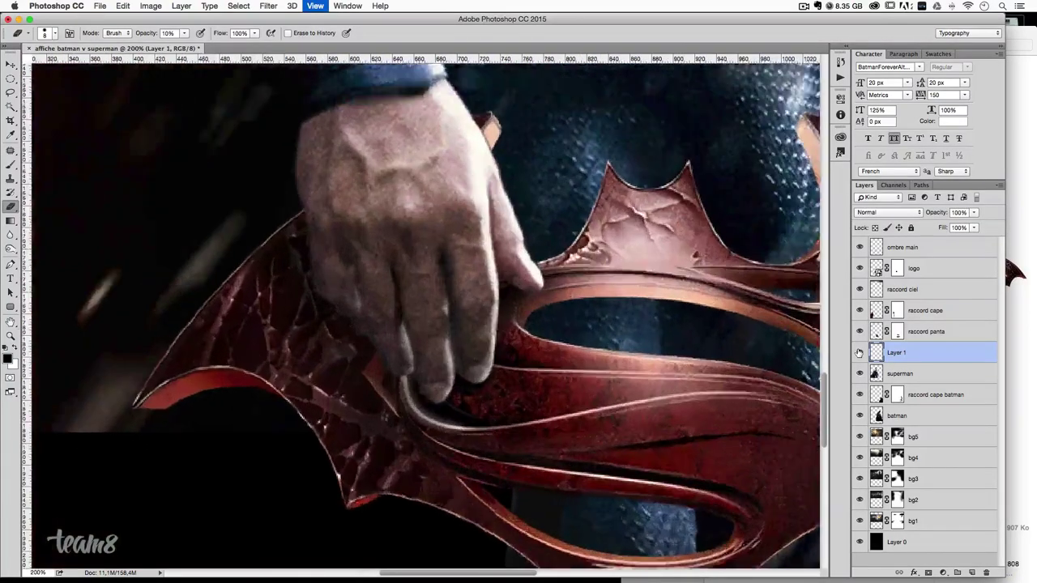
key("super+plus")
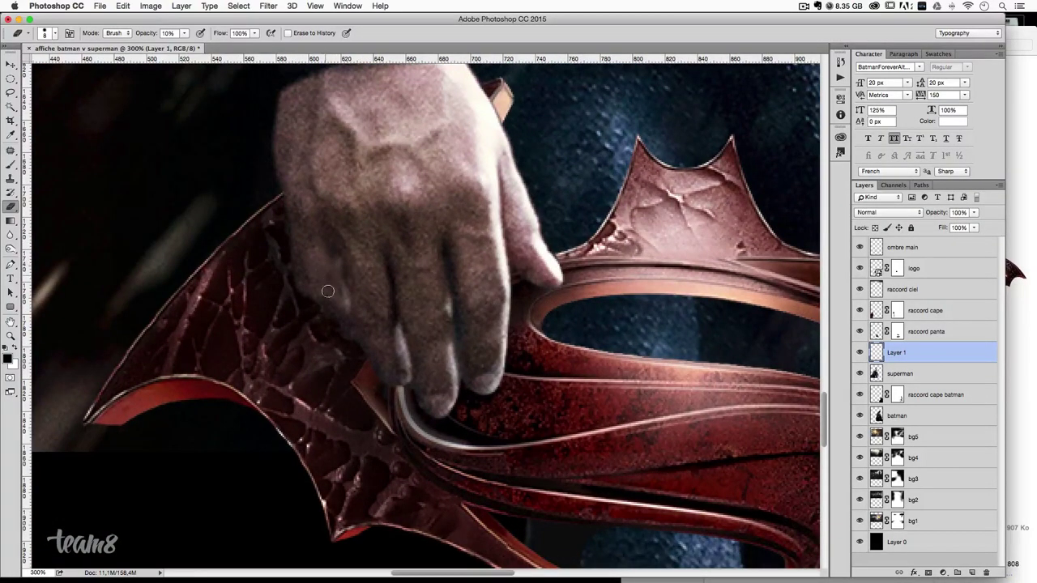
- Zoom out and pan to review the hand patch against the whole poster
key("super+minus")
key("super+minus")
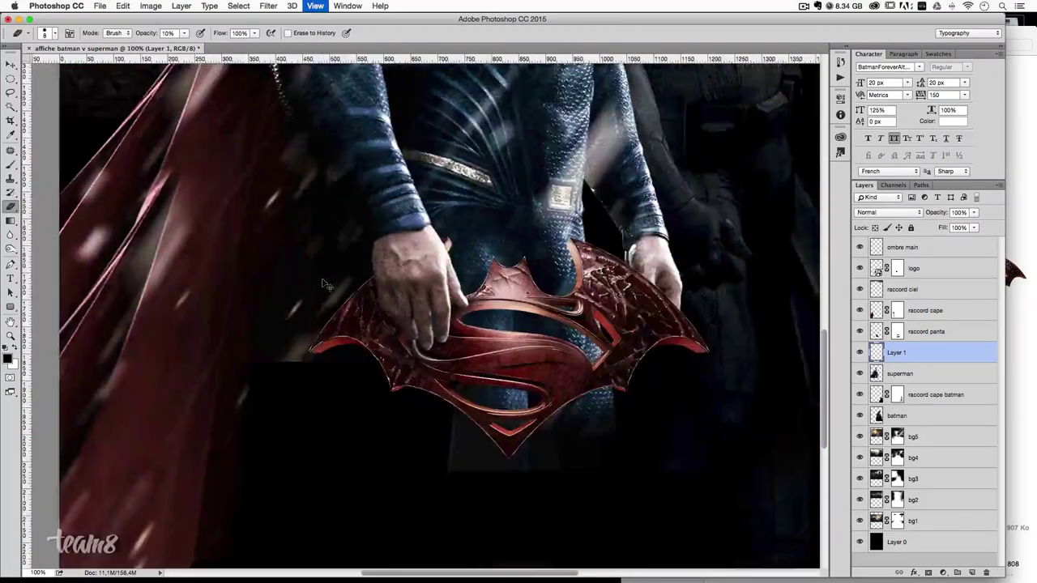
key("super+minus")
key("super+minus")
mouse_move(609, 264)
left_mouse_down()
mouse_move(605, 377)
mouse_move(578, 375)
left_mouse_up()
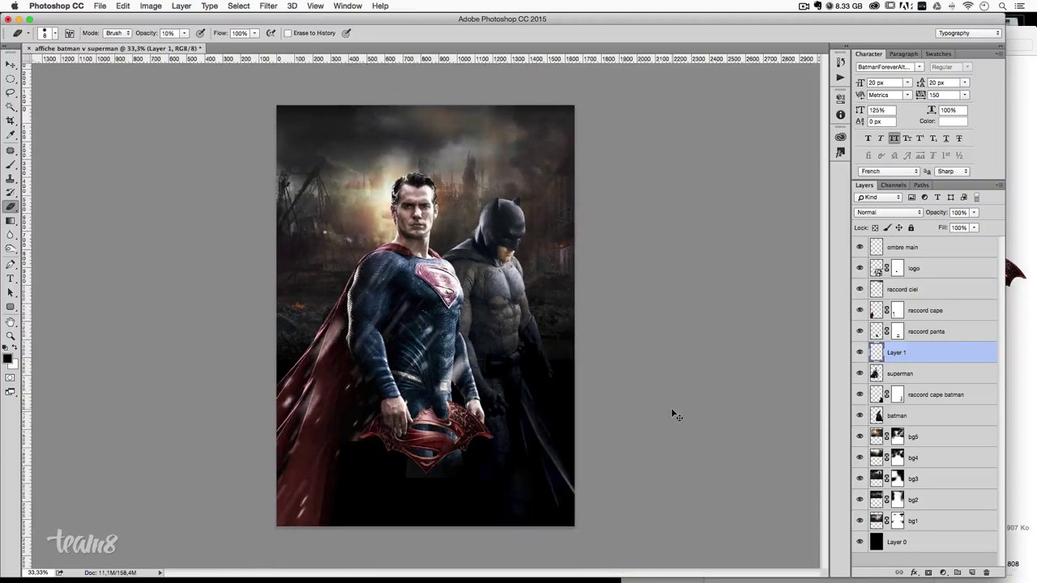
left_click_drag(671, 415, 671, 409)
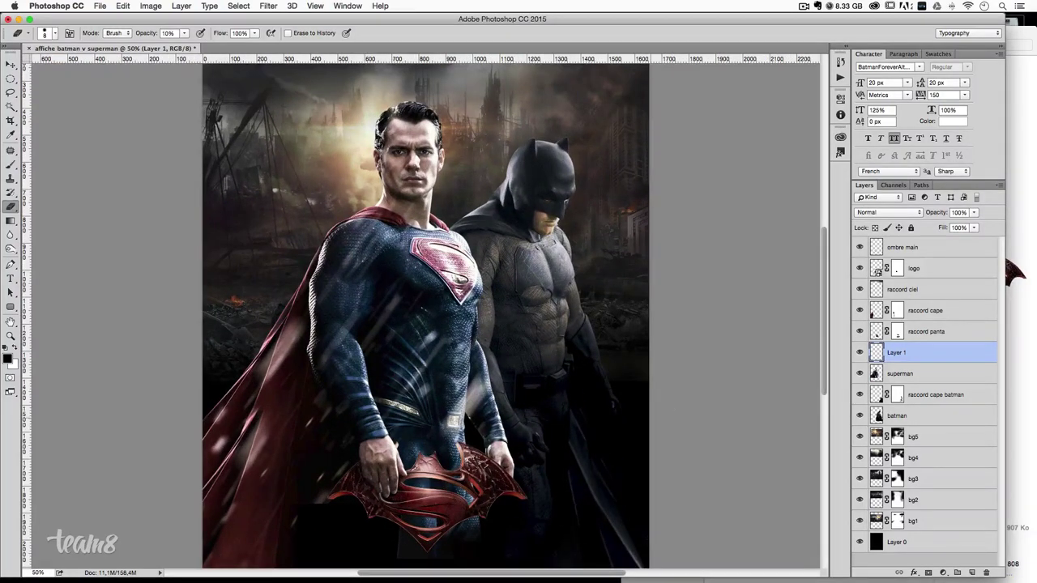
scroll(533, 465, "down", 5)
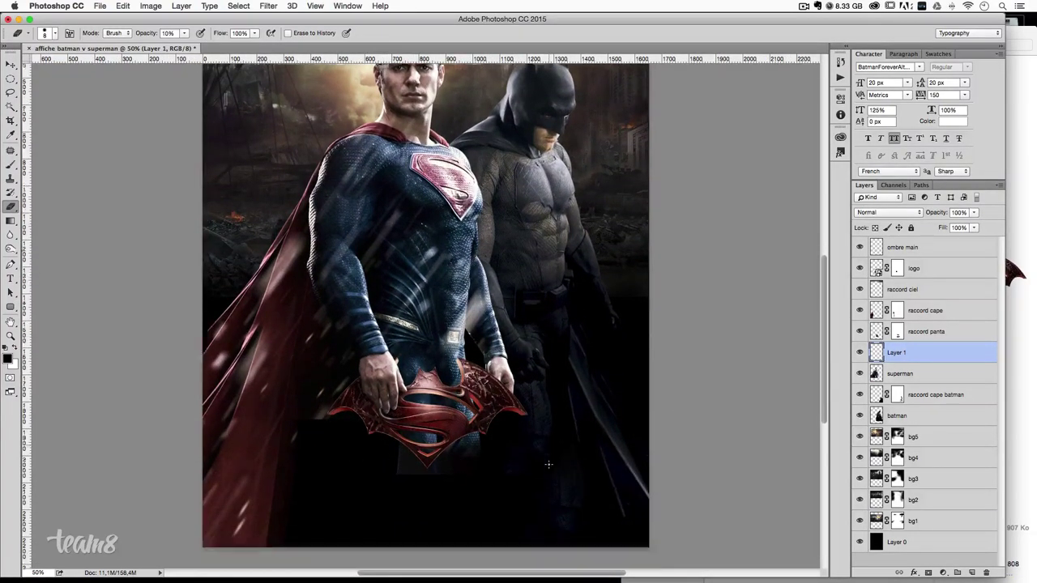
scroll(548, 465, "up", 5)
scroll(548, 464, "up", 5)
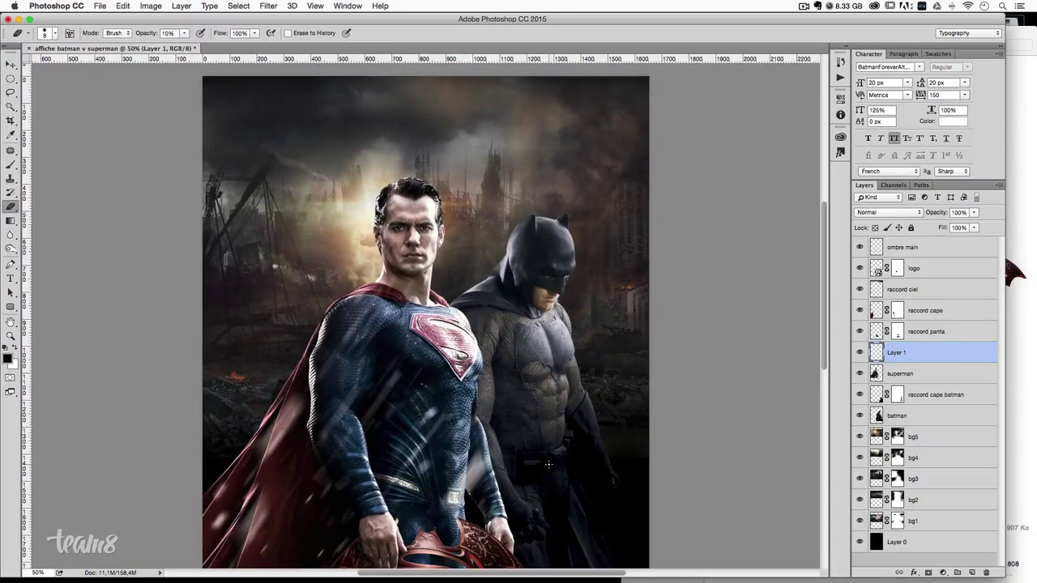
scroll(548, 464, "up", 1)
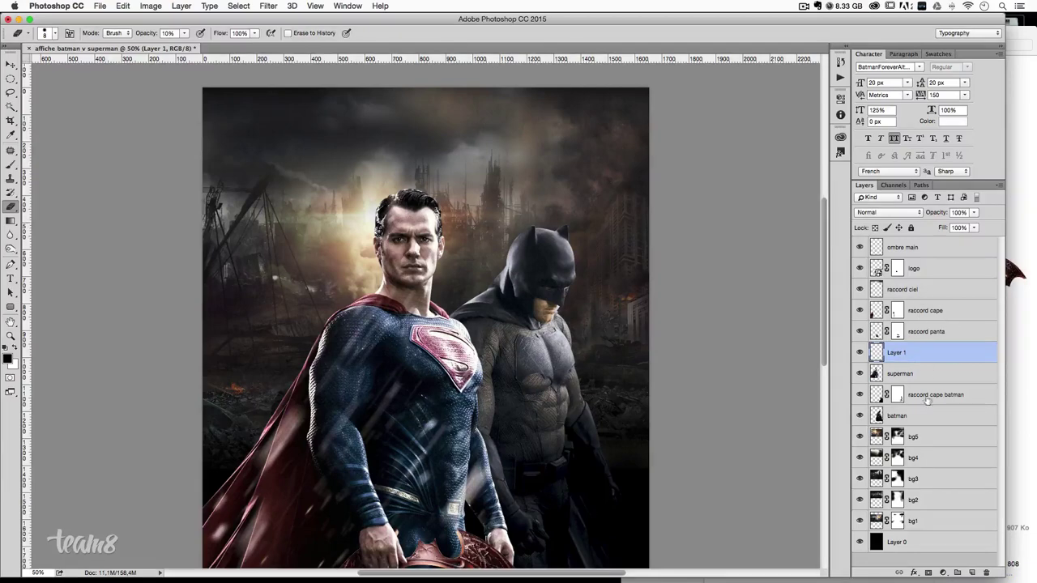
- Add a new layer named brouillard1 above bg5
left_click(952, 437)
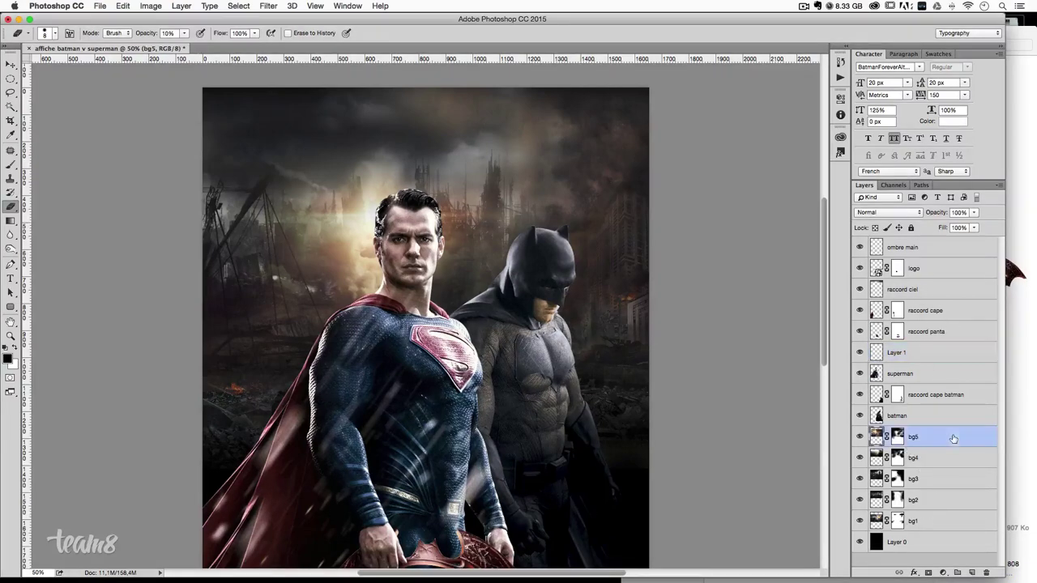
left_click(971, 572)
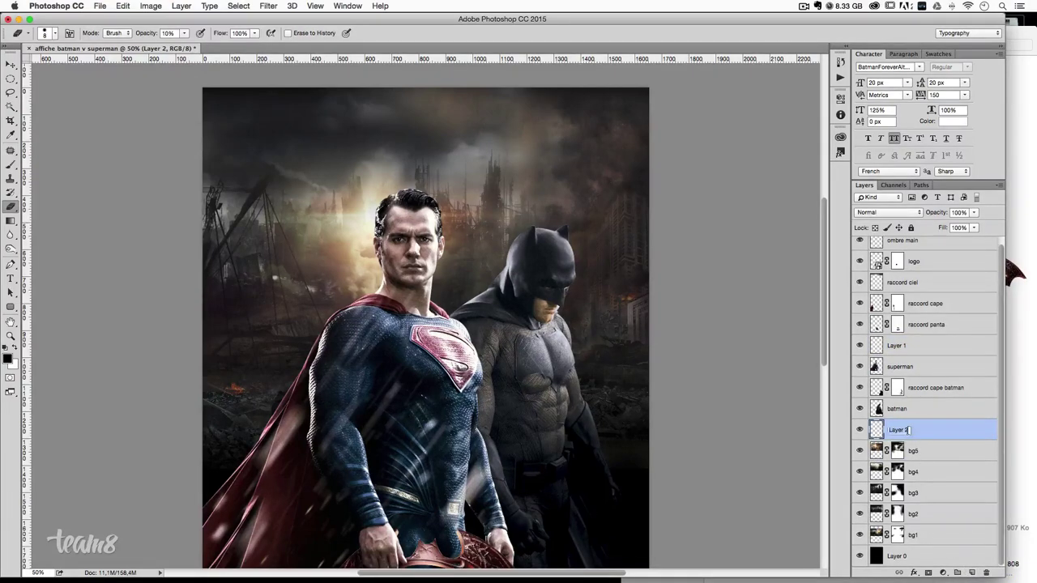
type("brouillard")
type("1")
key("Return")
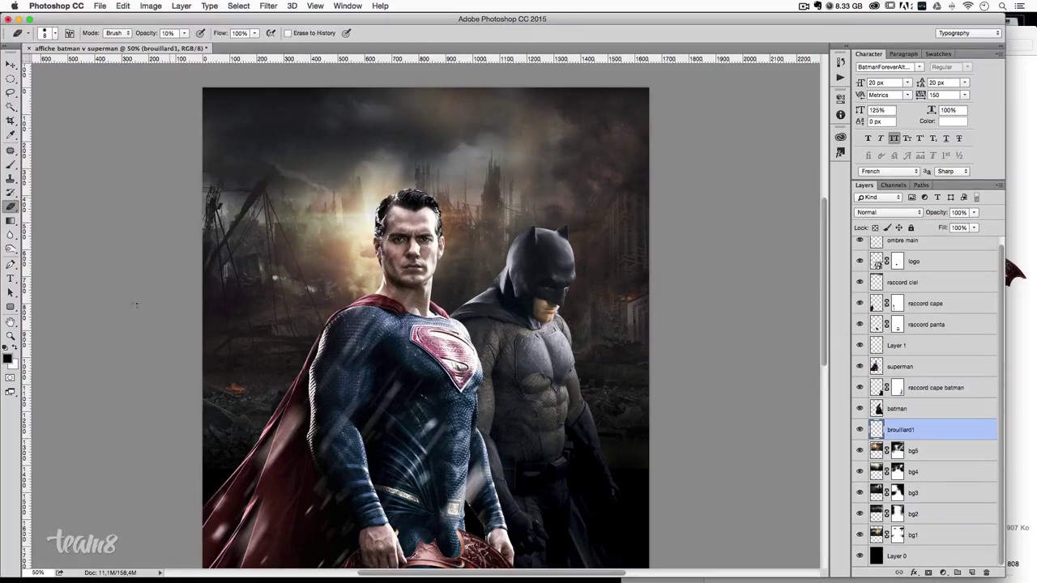
- Load the NagelSeries42 brush set for the Brush tool, replacing the current brushes
left_click(11, 166)
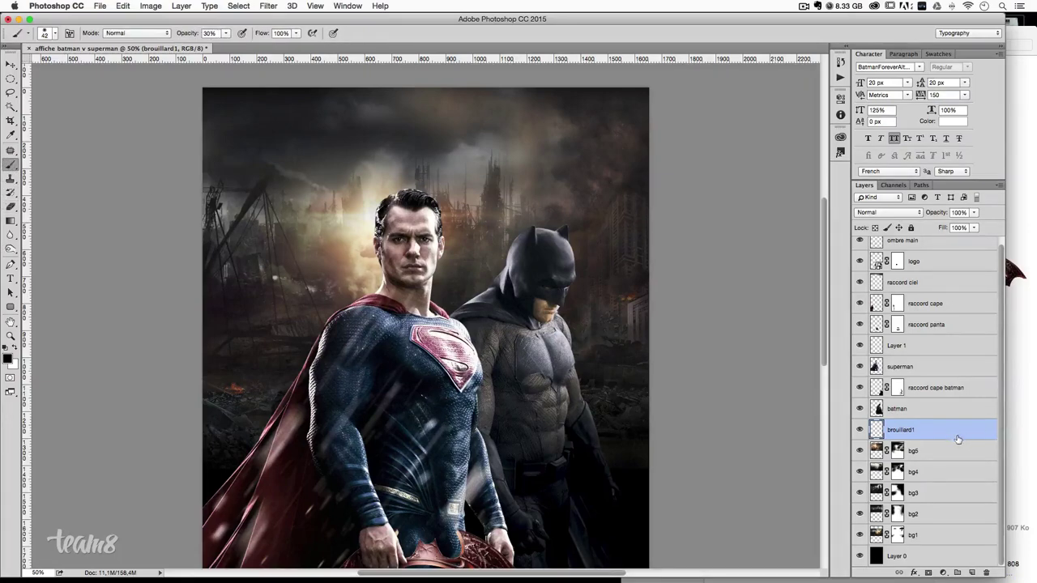
left_click(56, 34)
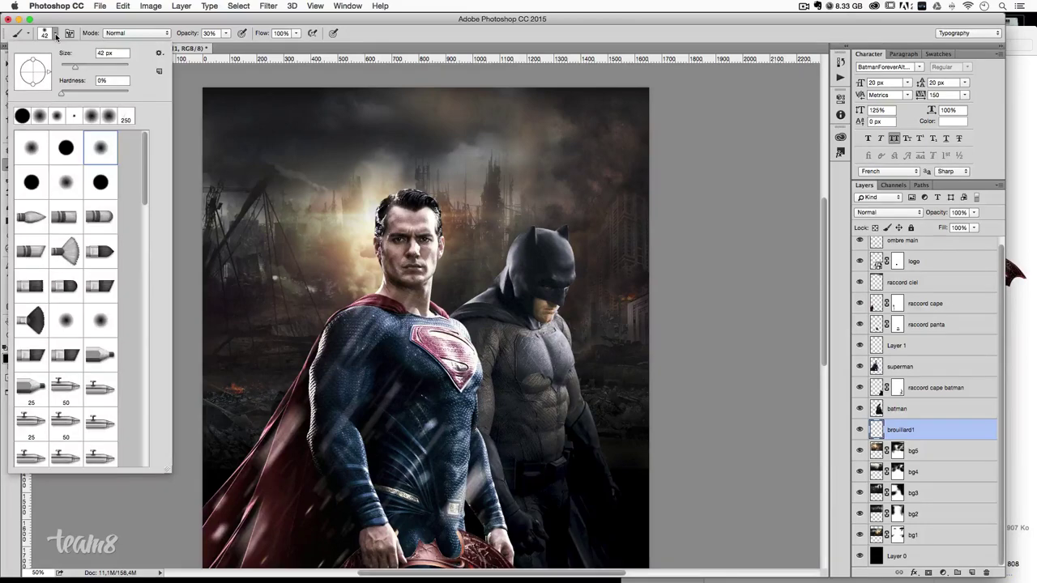
left_click(56, 36)
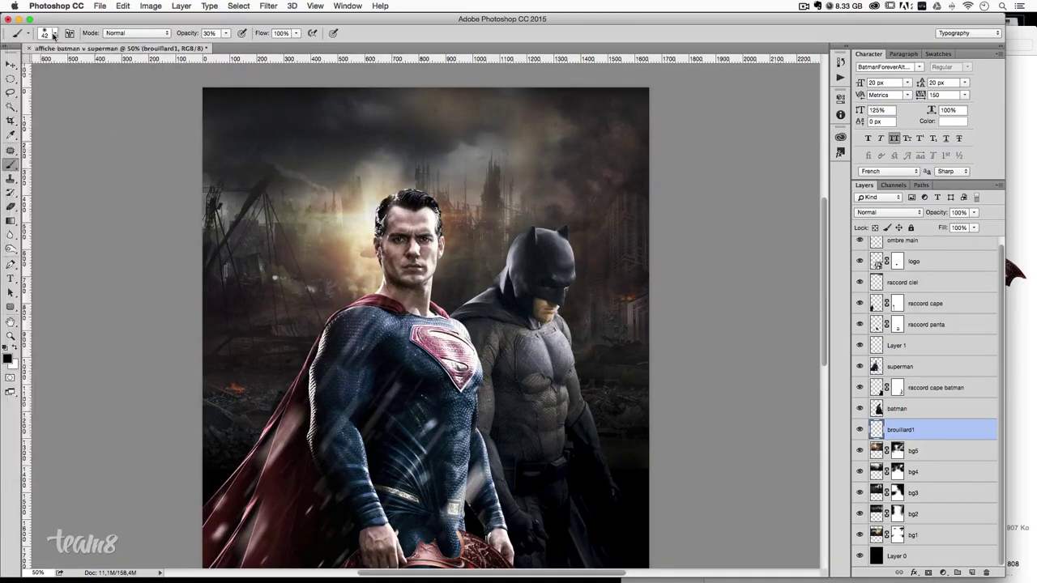
left_click(159, 52)
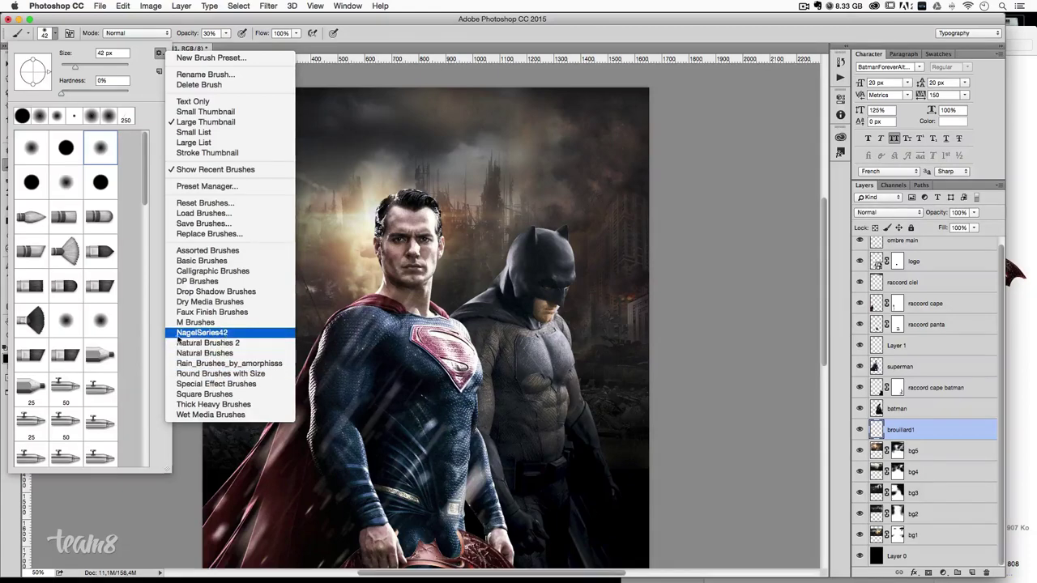
left_click(257, 332)
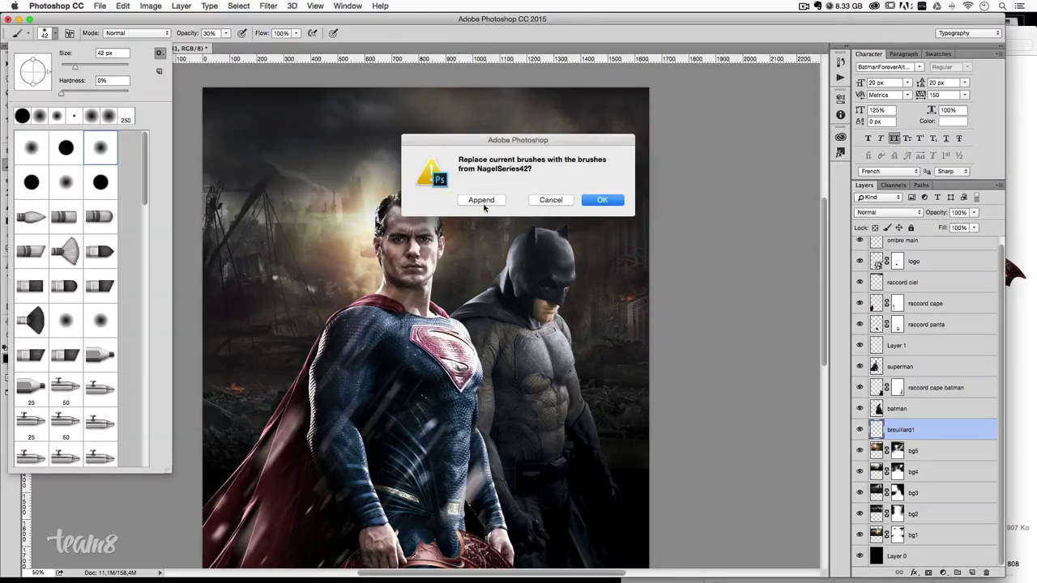
left_click(599, 198)
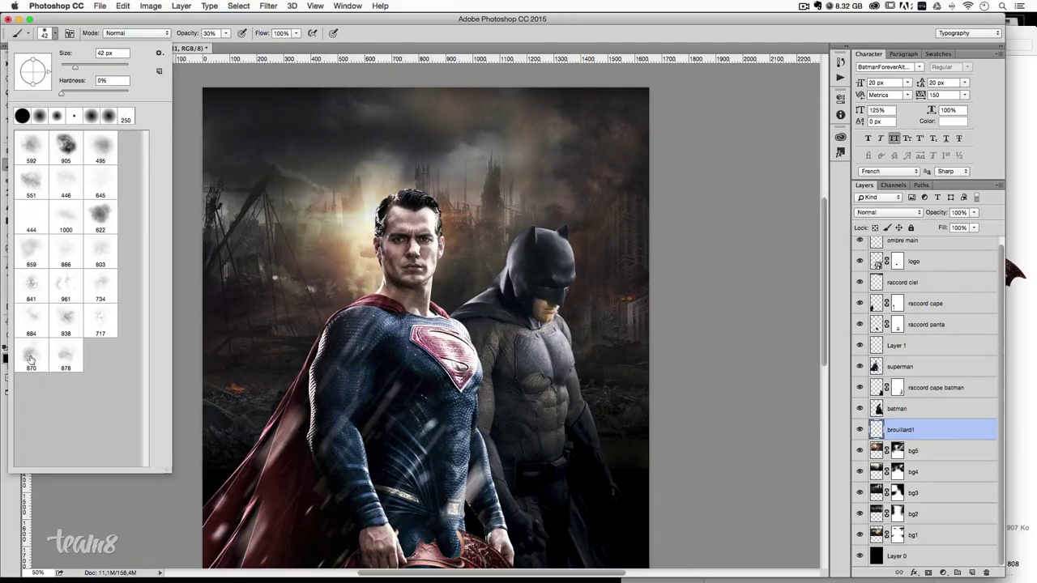
- Paint soft fog over the cape area with the 592 cloud brush
left_click(37, 155)
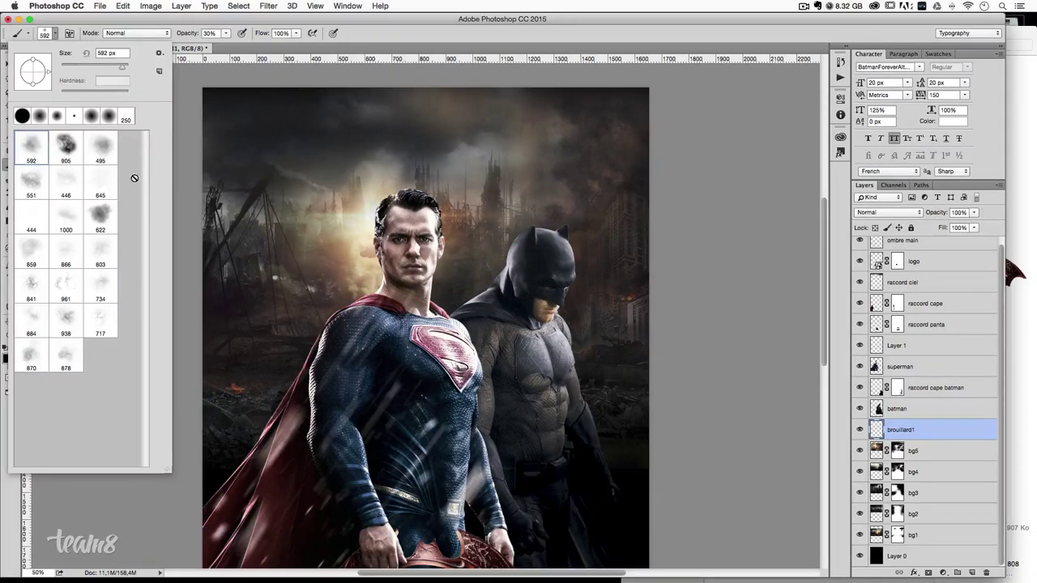
left_click(180, 212)
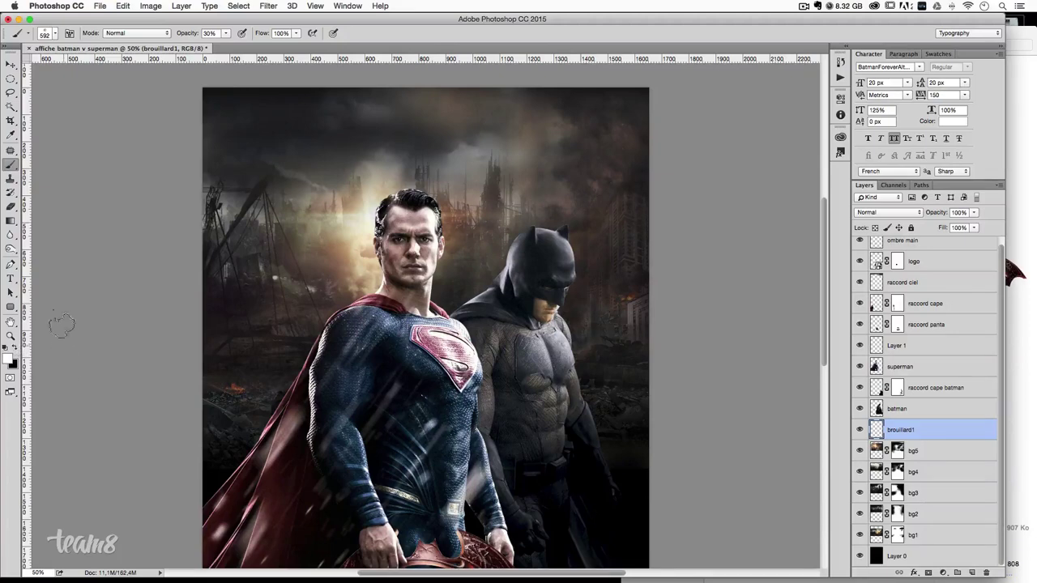
left_click_drag(224, 428, 326, 399)
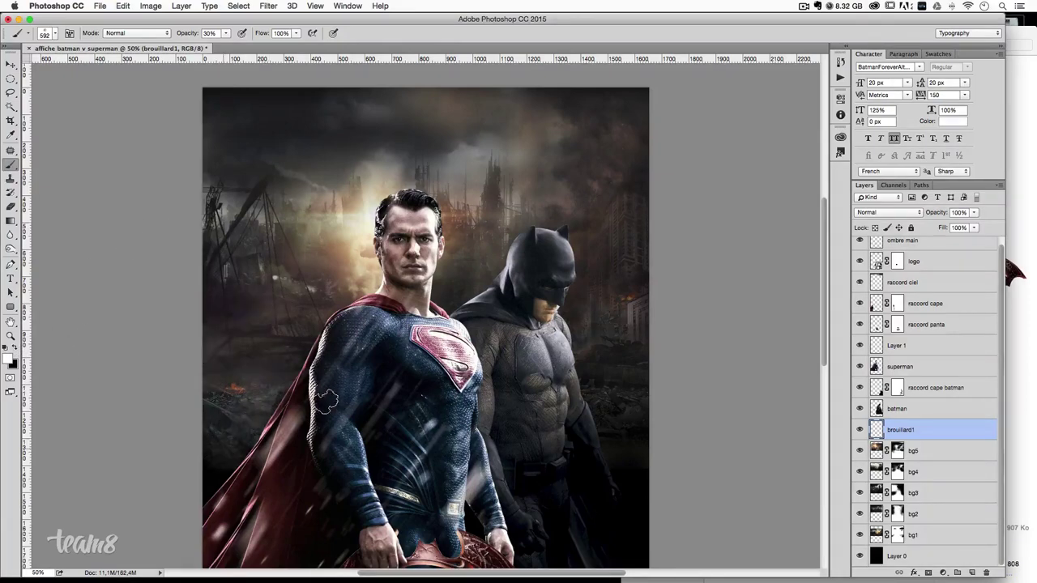
scroll(413, 365, "down", 2)
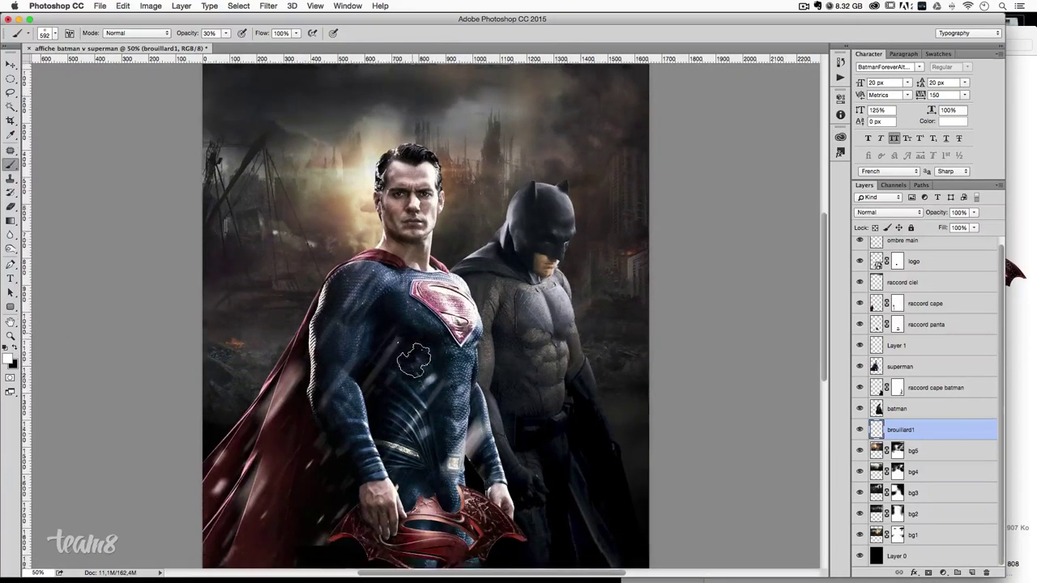
scroll(413, 361, "down", 2)
- Cycle through the 905, 495 and 551 cloud brush presets
left_click(49, 33)
left_click(66, 146)
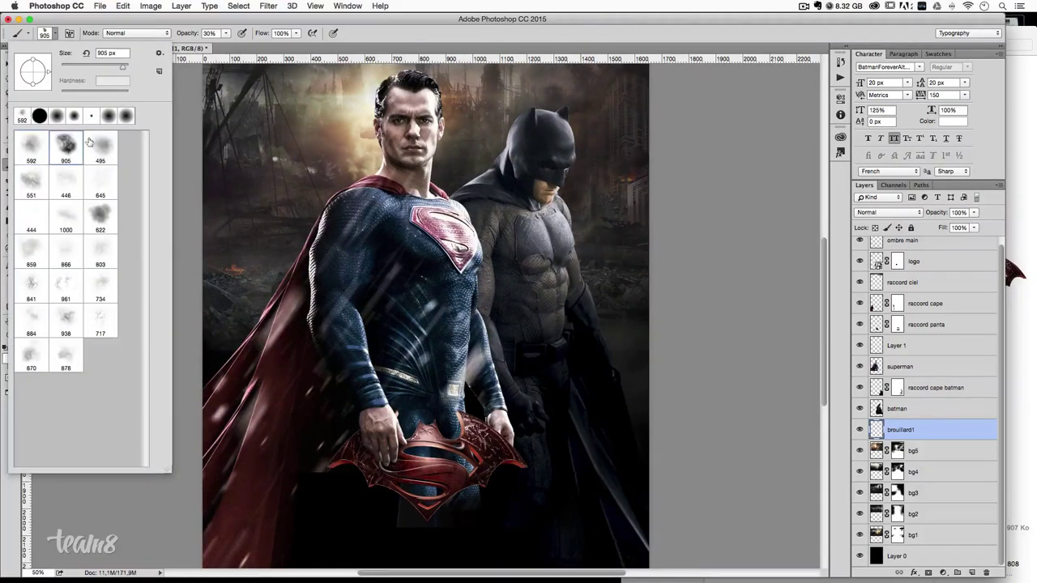
key("Return")
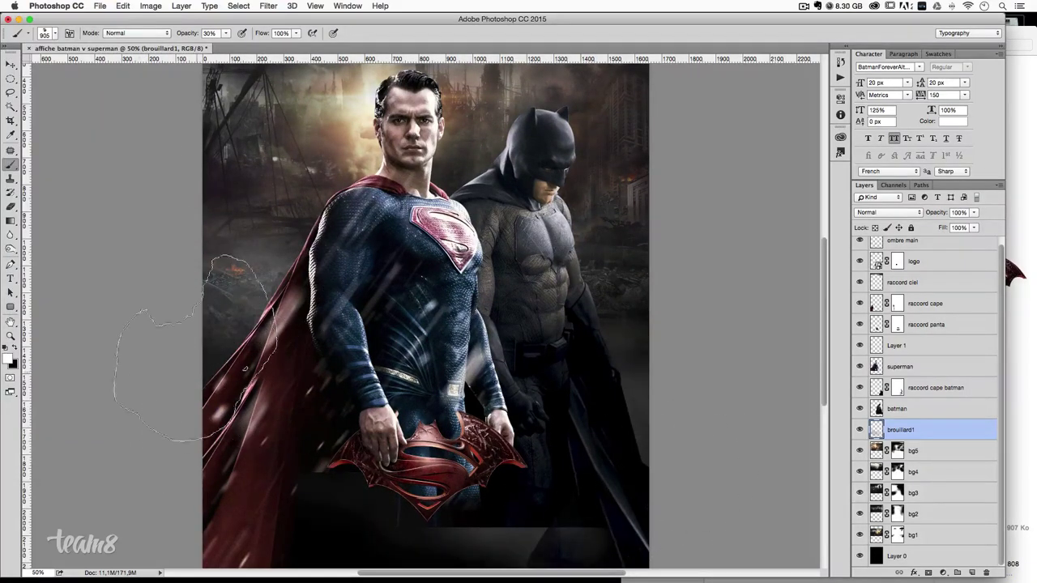
left_click(49, 33)
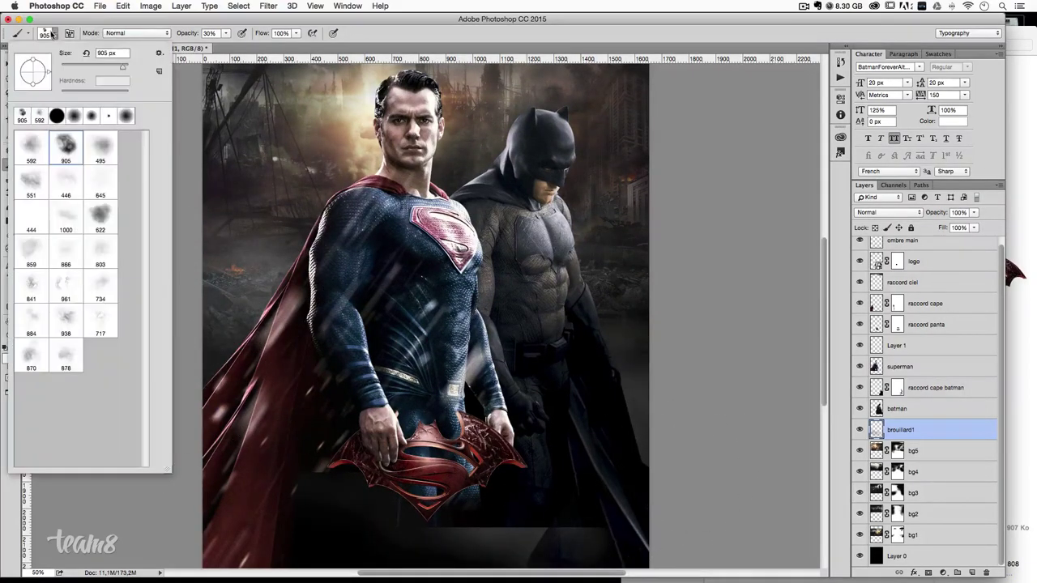
double_click(100, 148)
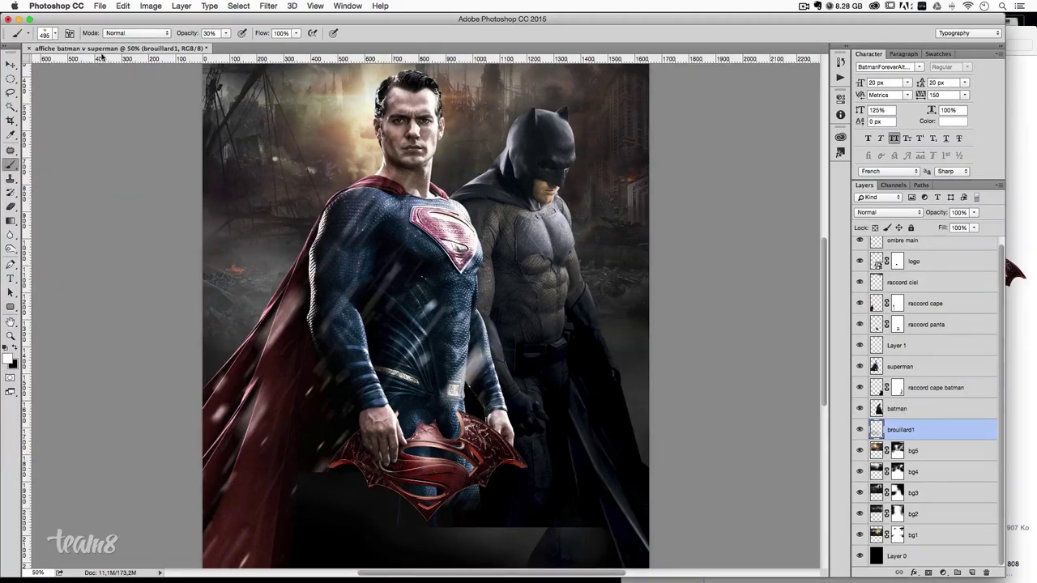
left_click(54, 33)
left_click(74, 116)
key("Return")
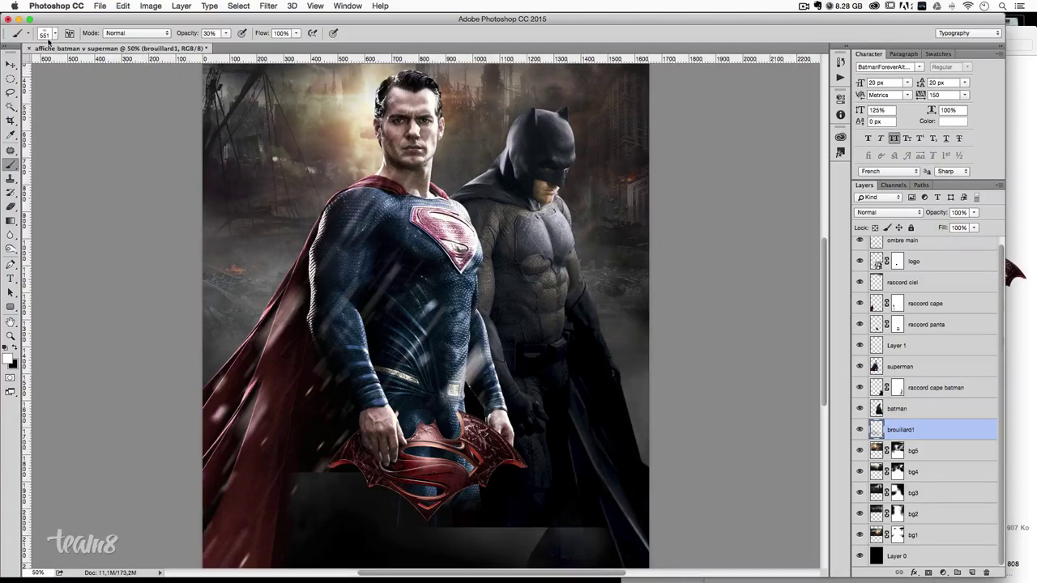
- Try the 446, 645 and 444 cloud brush presets
left_click(53, 34)
left_click(81, 190)
key("Return")
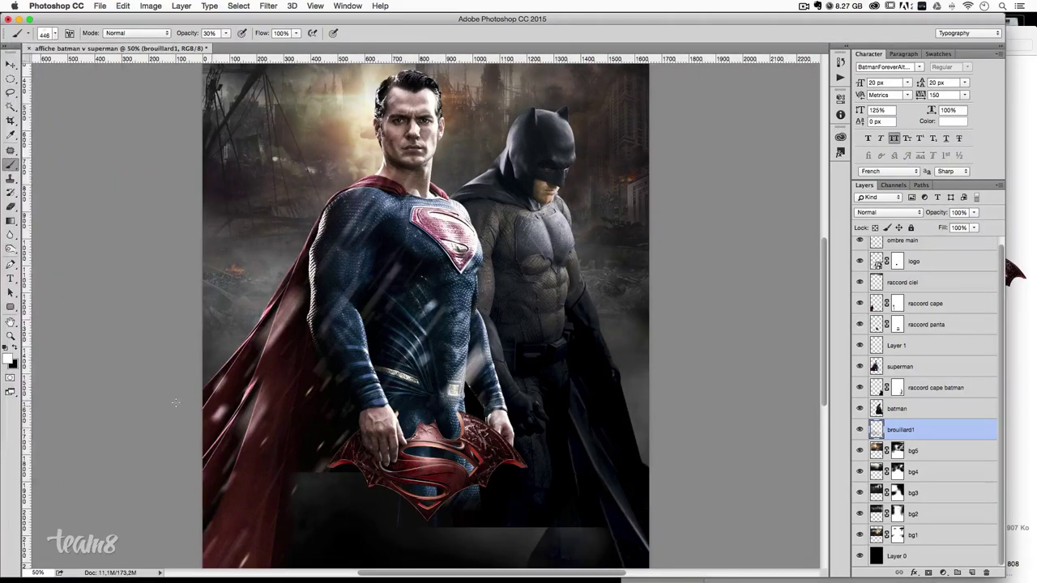
left_click(43, 35)
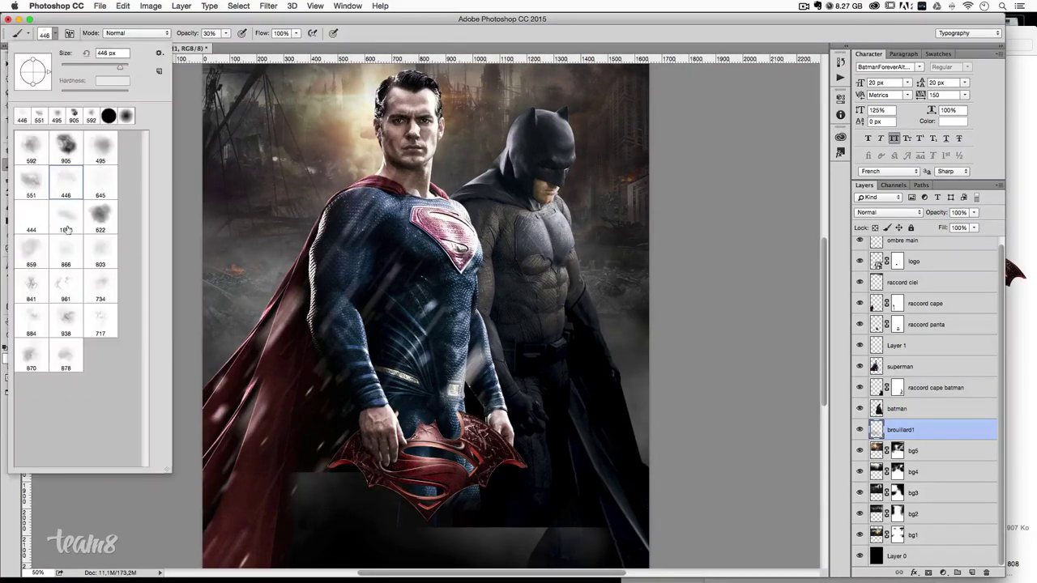
left_click(100, 184)
key("Return")
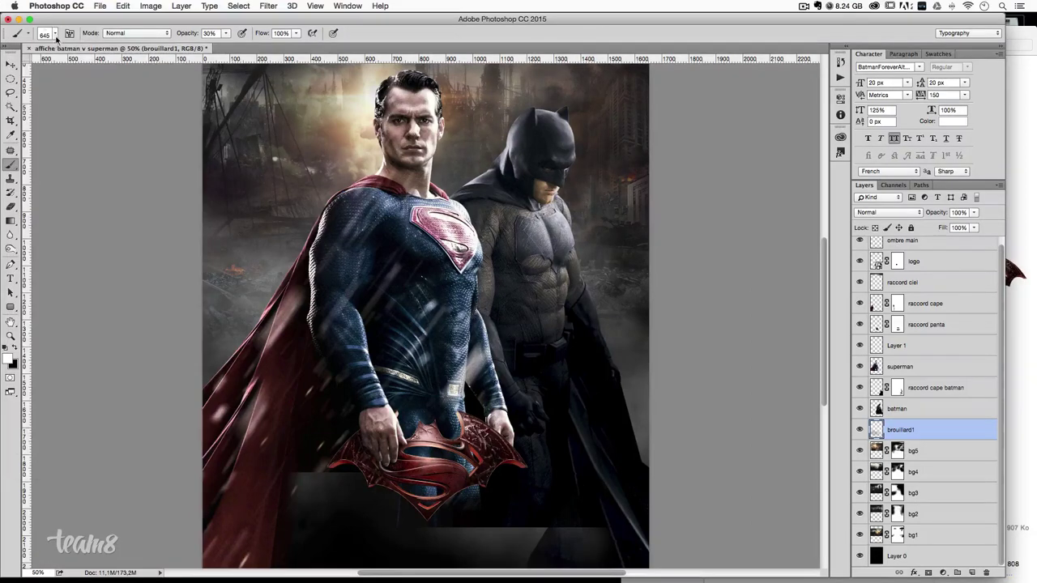
left_click(55, 34)
left_click(31, 217)
key("Return")
- Switch to the 1000, then 622 cloud brush and paint fog from Batman toward Superman
left_click(45, 35)
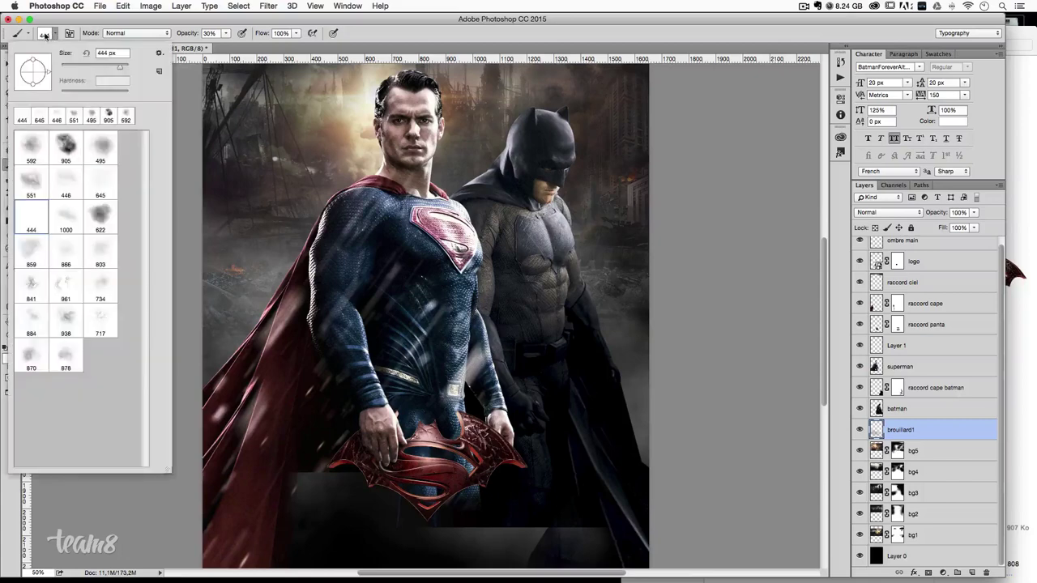
left_click(65, 215)
key("Return")
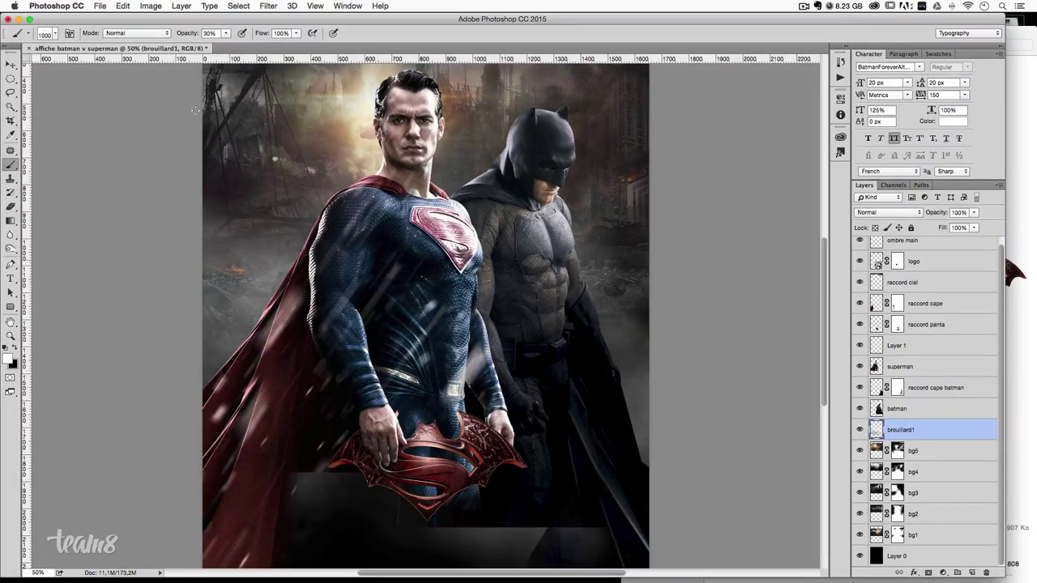
left_click(42, 34)
left_click(101, 217)
key("Return")
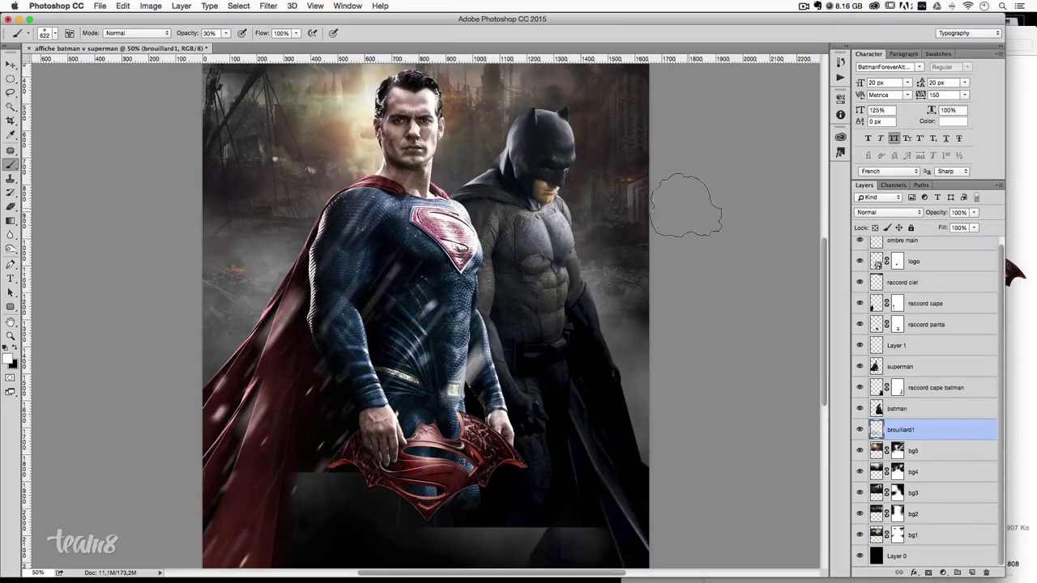
scroll(674, 235, "up", 3)
scroll(674, 235, "up", 1)
left_click_drag(705, 335, 417, 332)
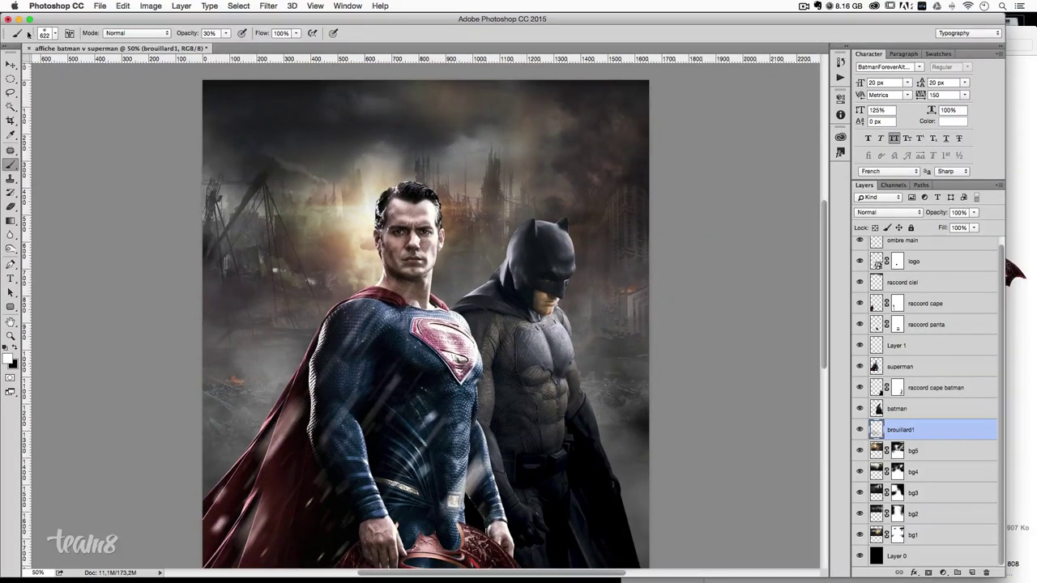
- Swap through the 841, 961, 734 and 938 cloud brushes for more fog
left_click(49, 34)
double_click(31, 283)
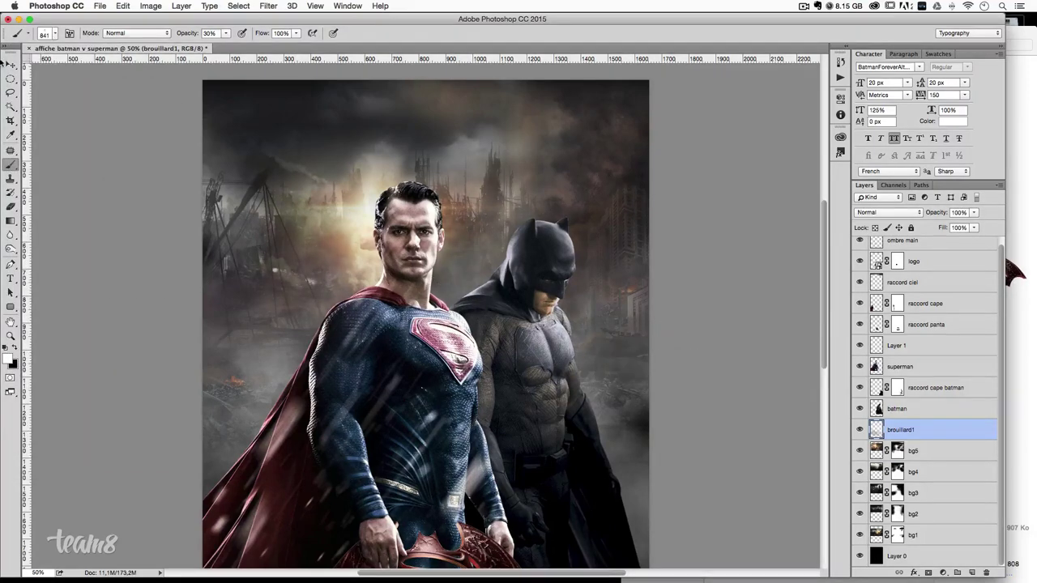
left_click(41, 36)
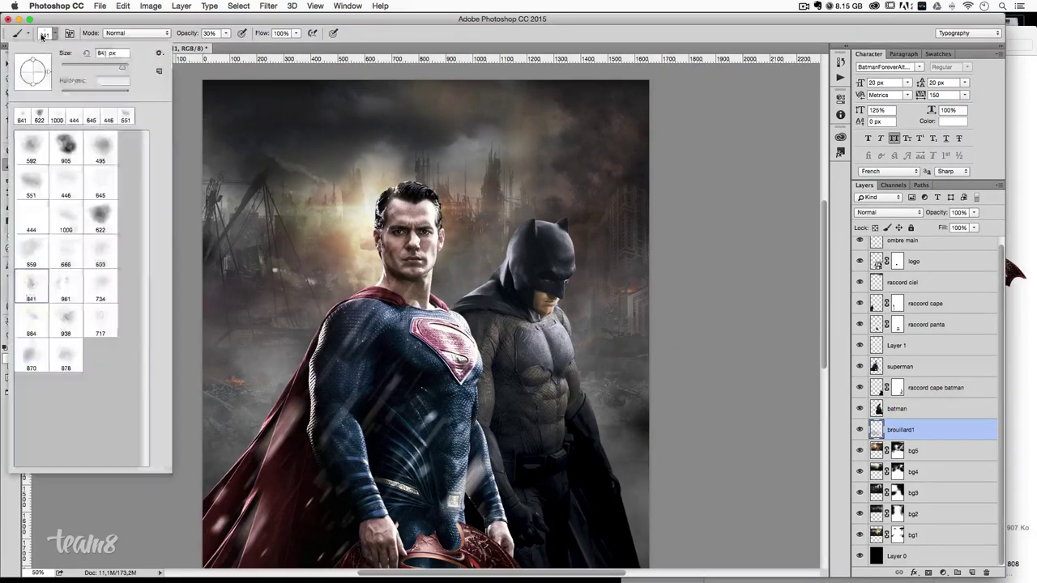
left_click(65, 283)
key("Return")
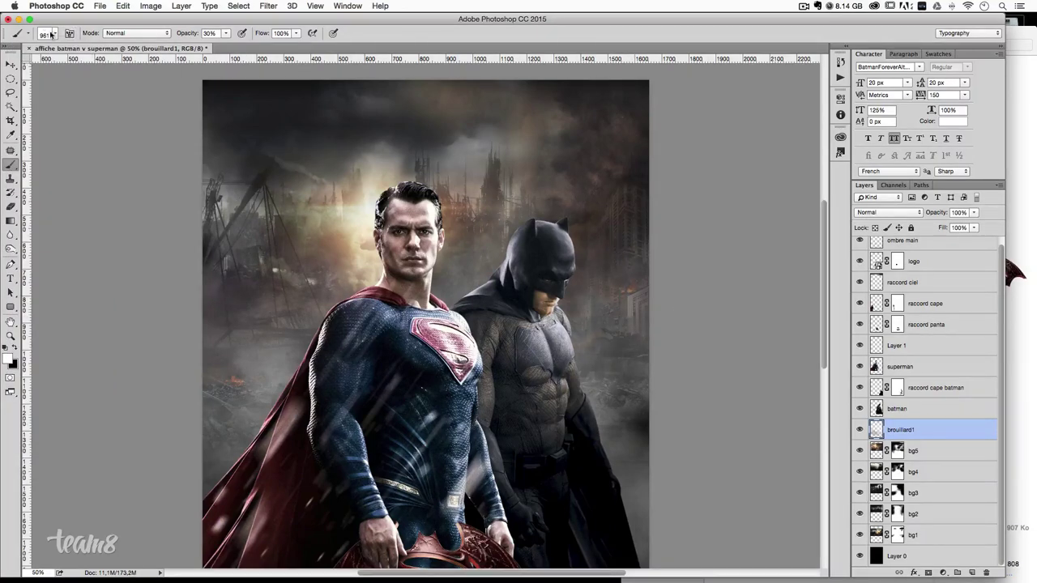
left_click(50, 36)
double_click(102, 293)
left_click(50, 34)
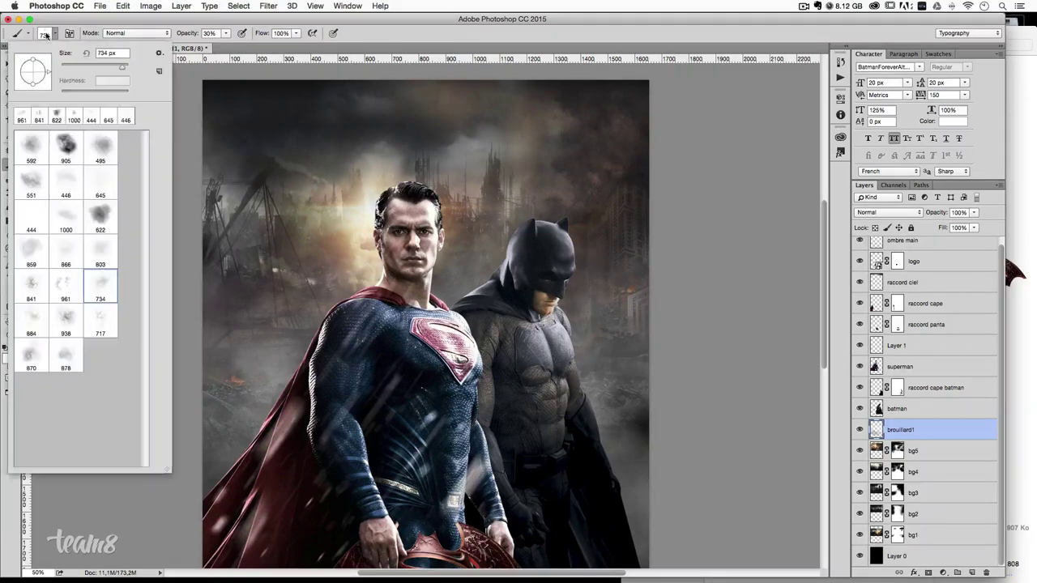
left_click(66, 316)
key("Return")
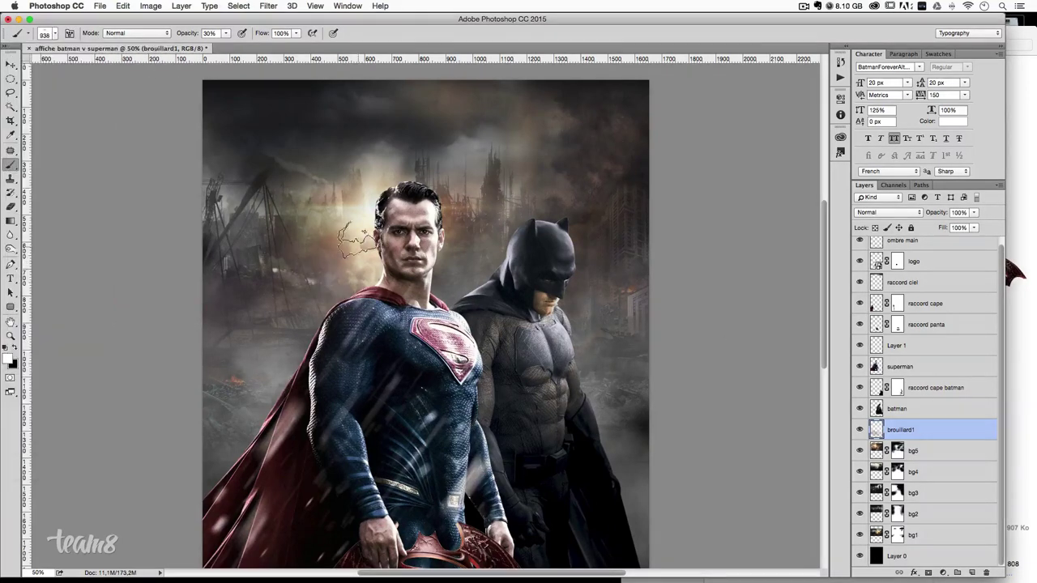
- Finish the fog using the 870 and 717 cloud brushes
left_click(49, 36)
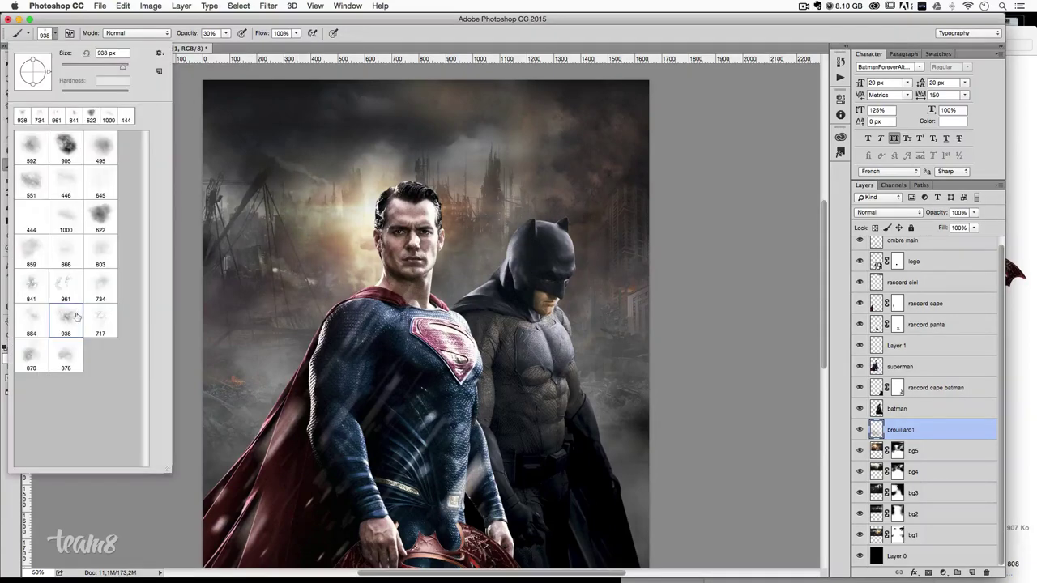
left_click(37, 370)
key("Return")
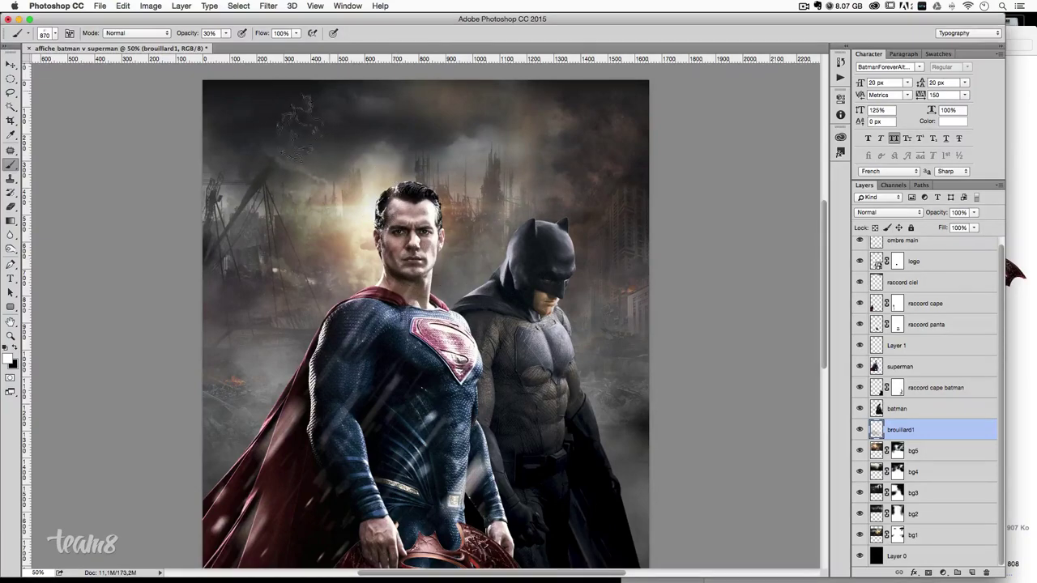
left_click(47, 34)
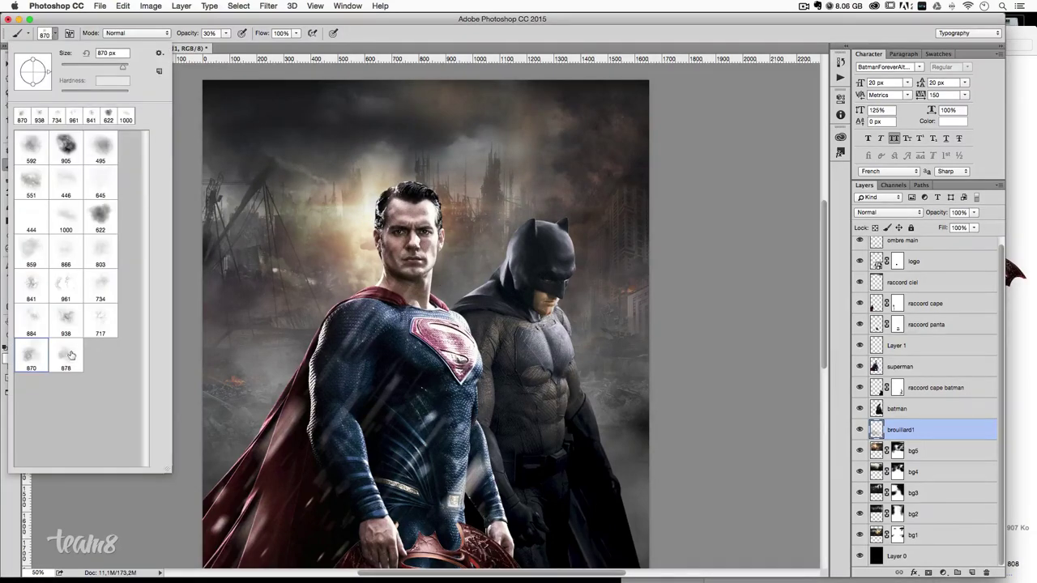
left_click(101, 324)
key("Return")
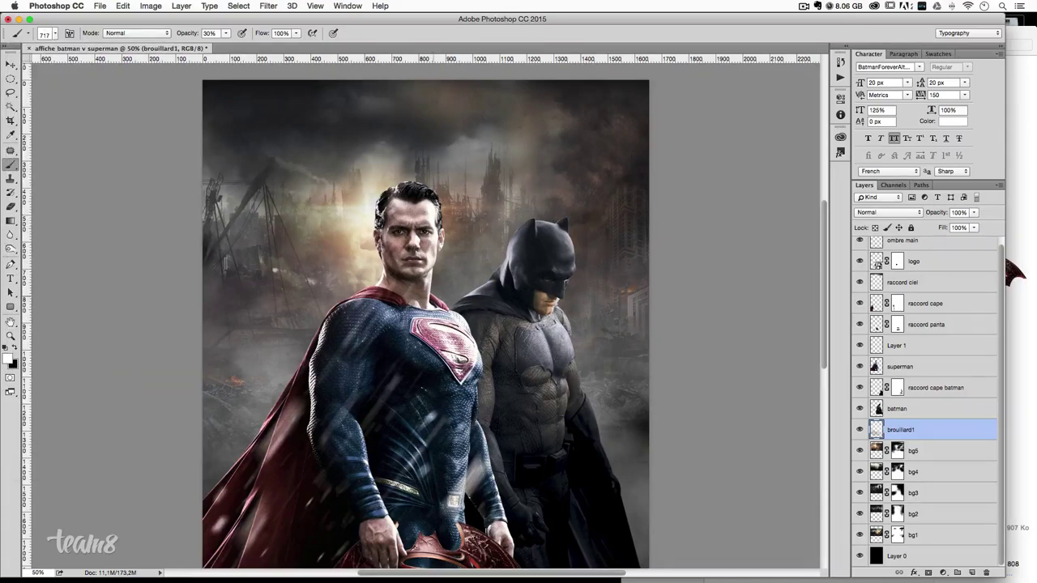
scroll(488, 325, "down", 1)
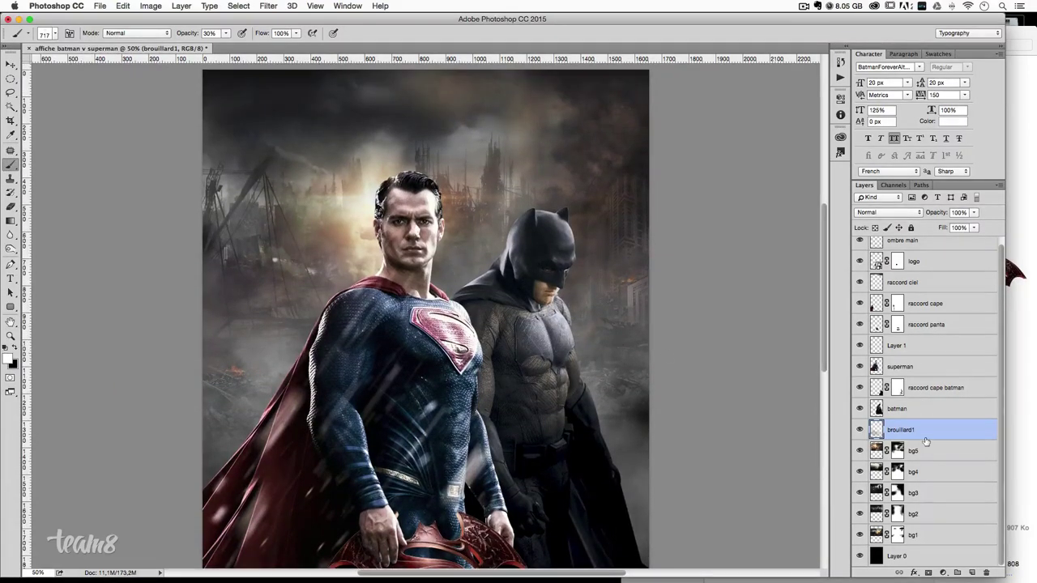
scroll(640, 415, "down", 5)
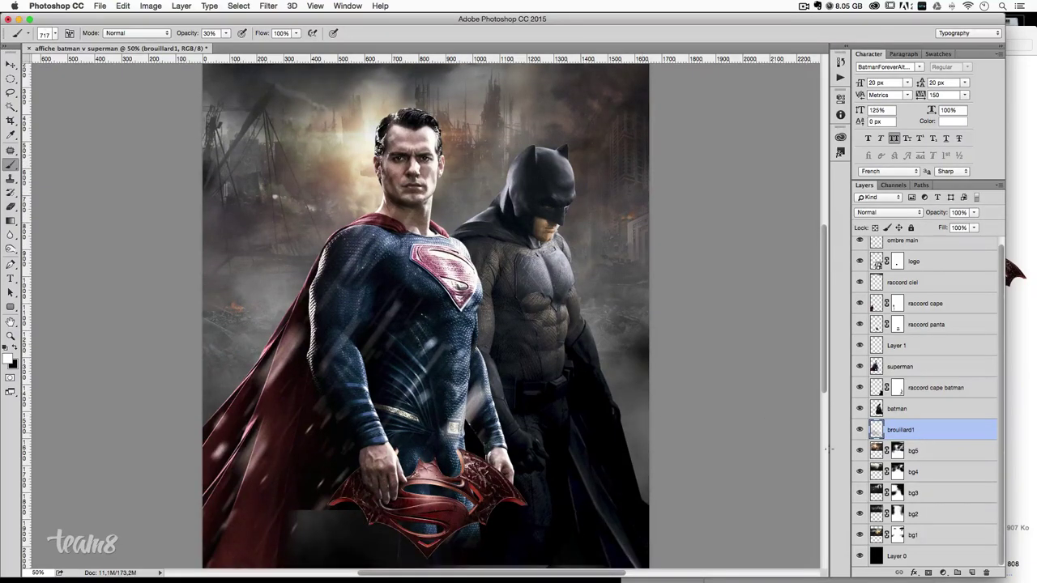
- Add a new layer named brouillard2 and select the 841 cloud brush
left_click(971, 572)
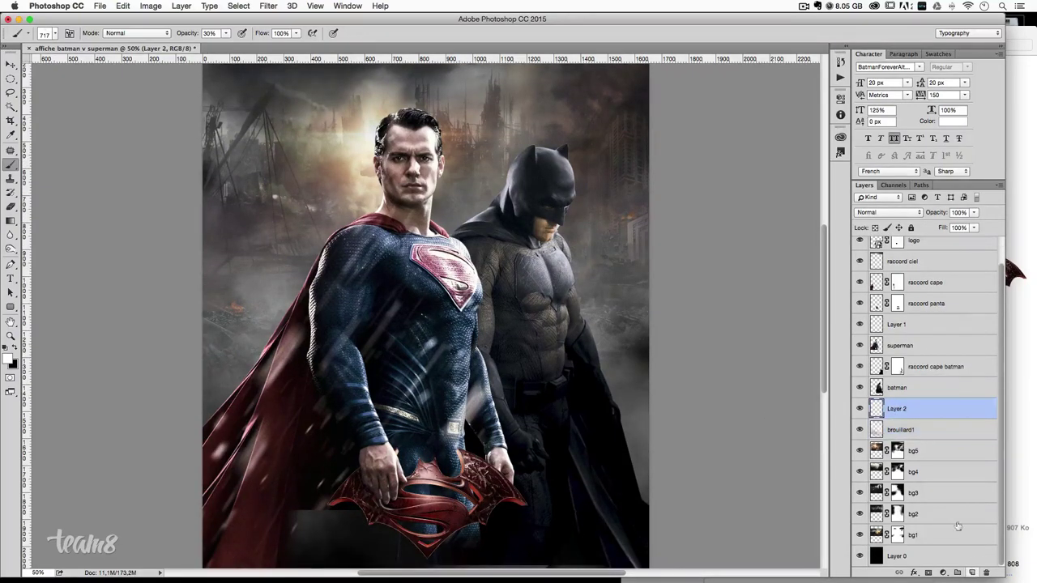
double_click(898, 409)
type("brouillard2")
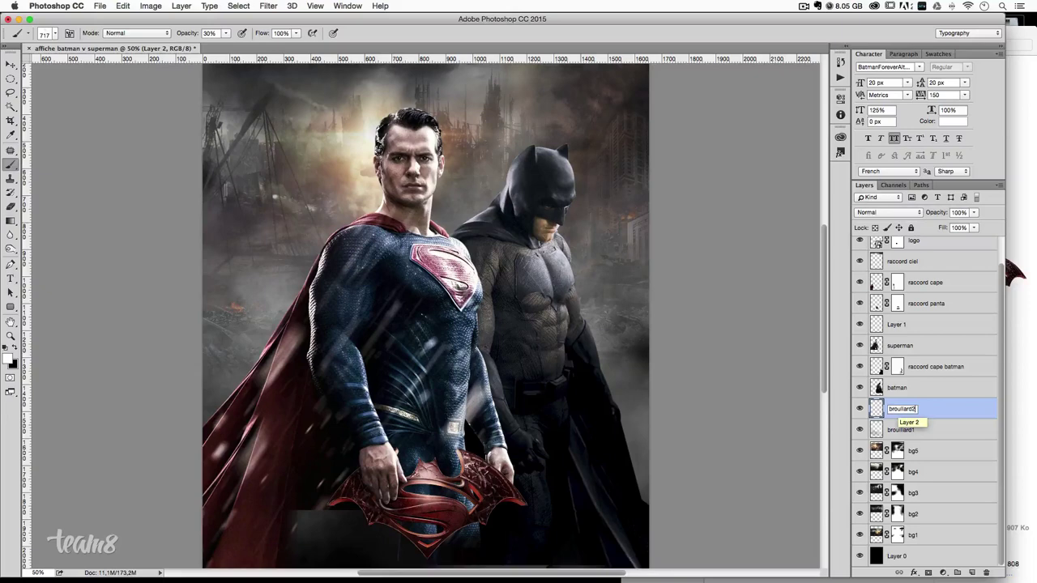
key("Return")
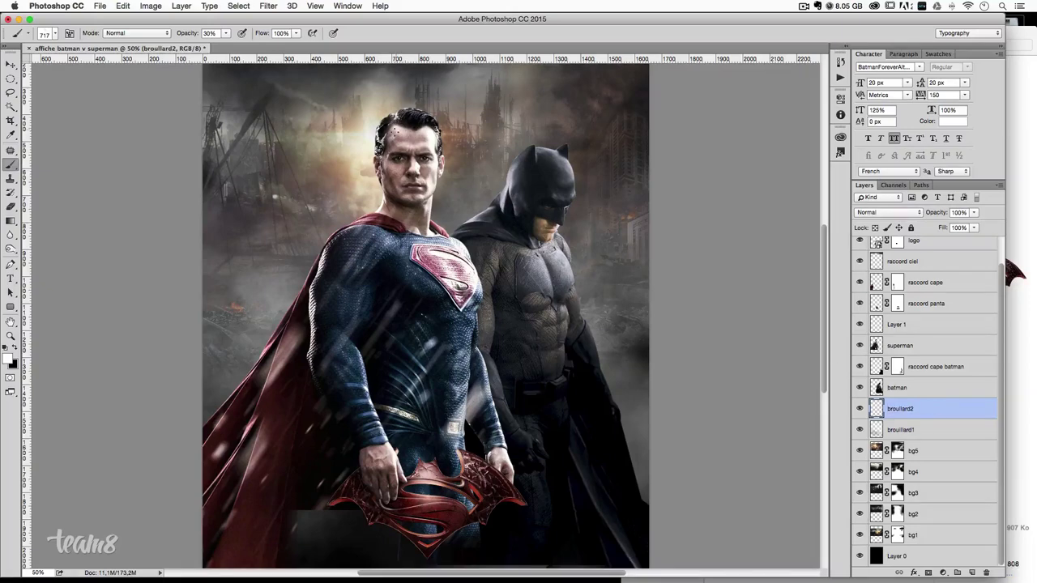
left_click(46, 32)
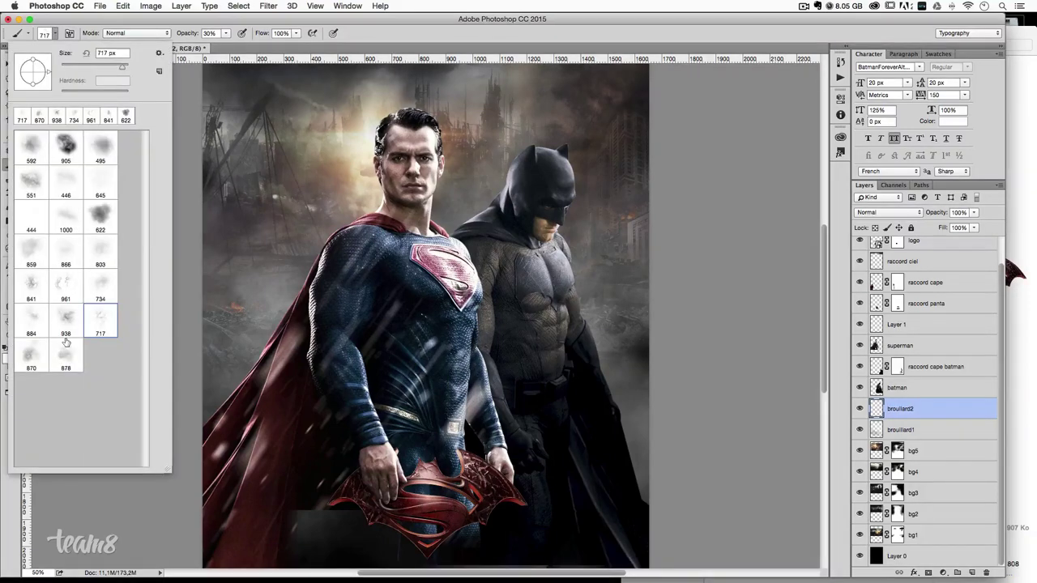
left_click(31, 284)
left_click(396, 397)
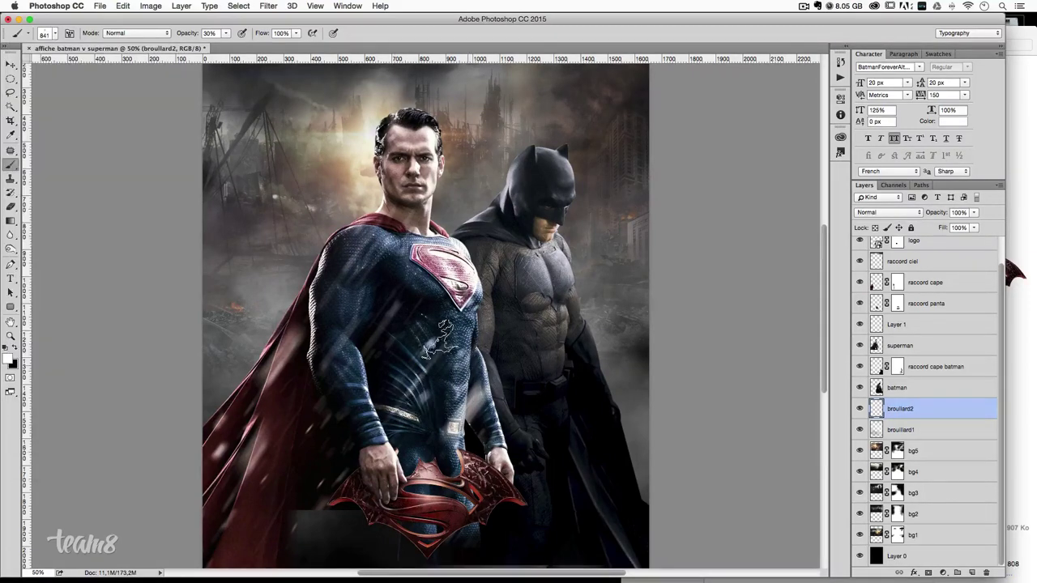
- Move brouillard2 above ombre main to the top and paint fog over Batman's body
left_click_drag(901, 348, 930, 185)
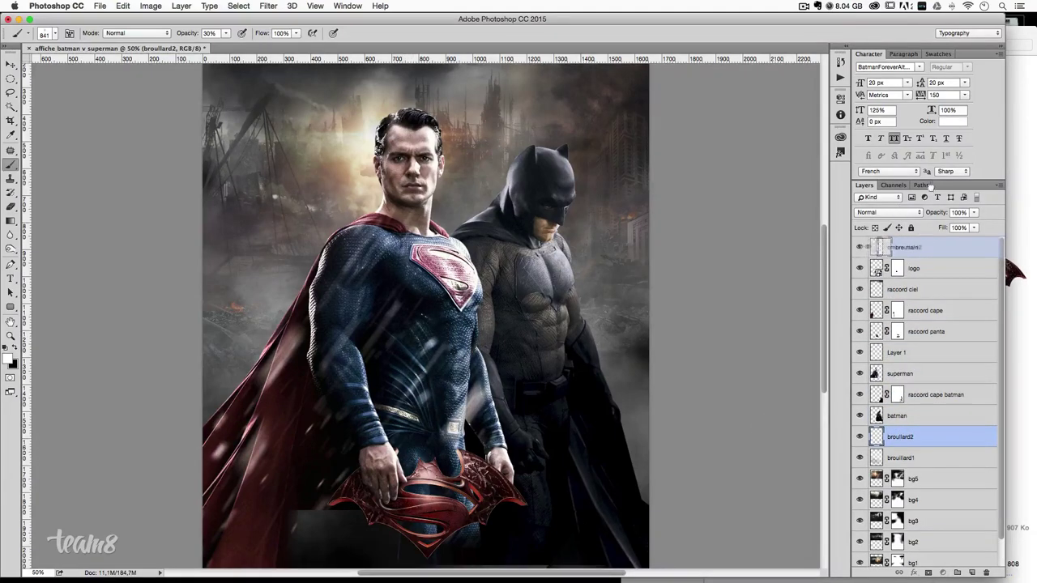
left_click_drag(920, 227, 904, 239)
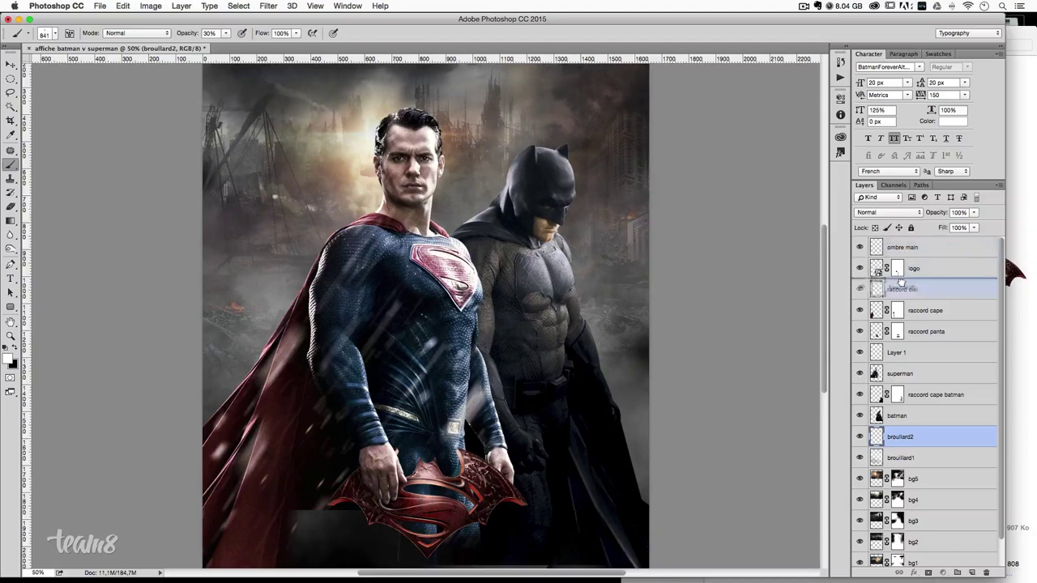
left_click_drag(902, 253, 901, 244)
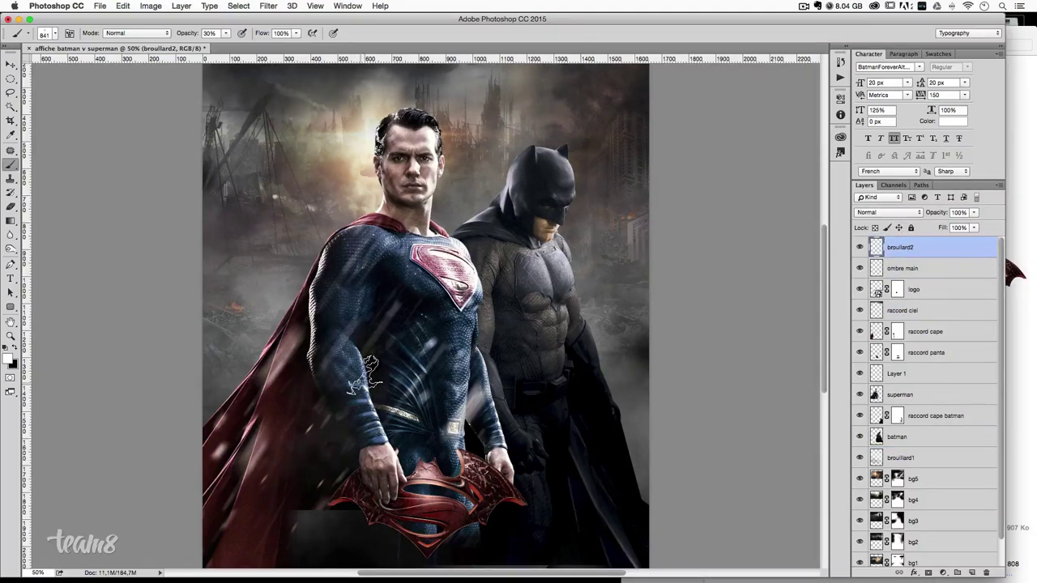
left_click_drag(509, 444, 424, 499)
left_click_drag(479, 425, 608, 372)
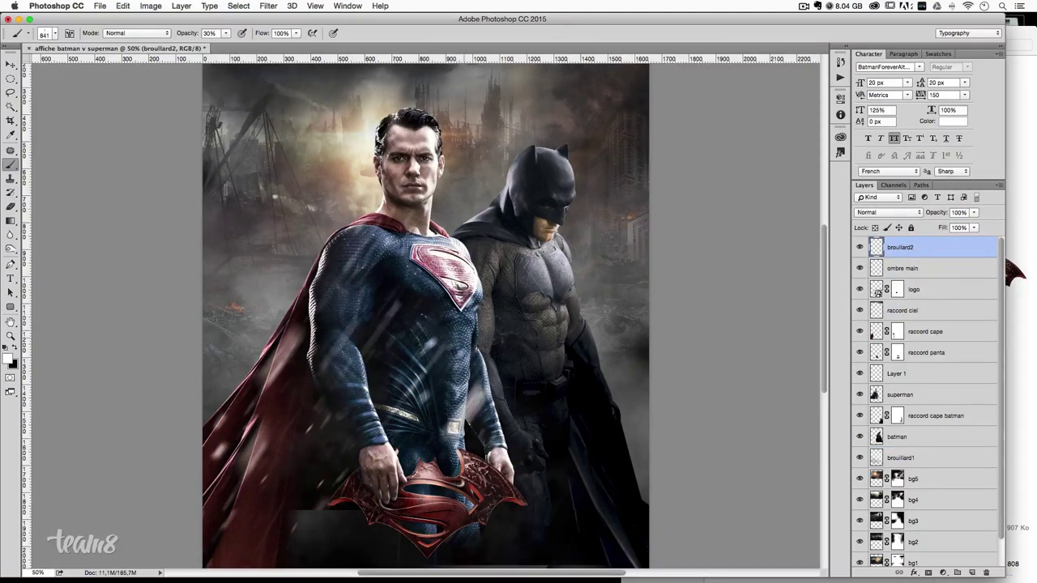
- Try the 961 cloud brush, then settle on the 938 cloud brush
left_click(50, 33)
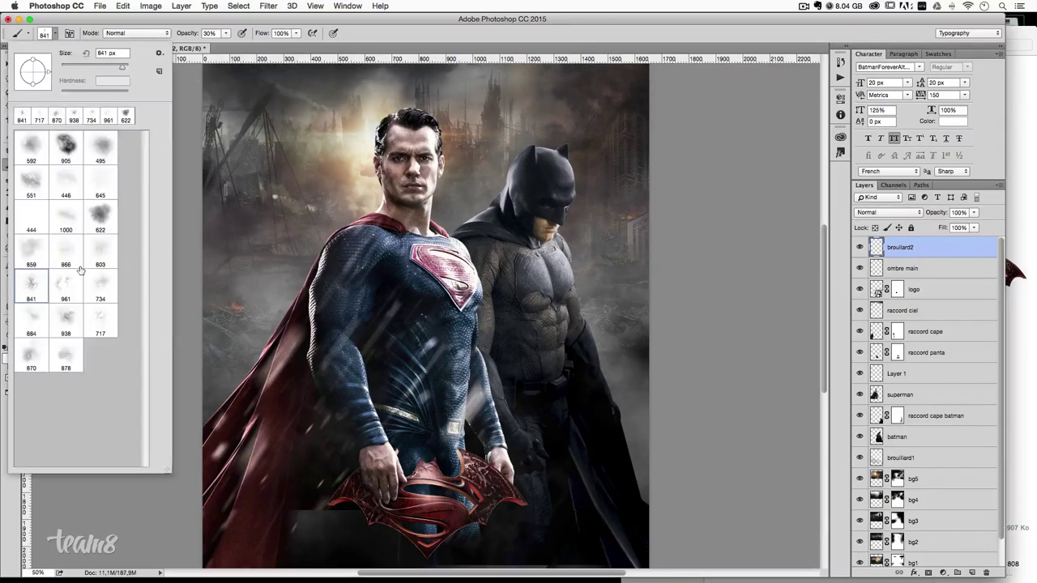
double_click(68, 299)
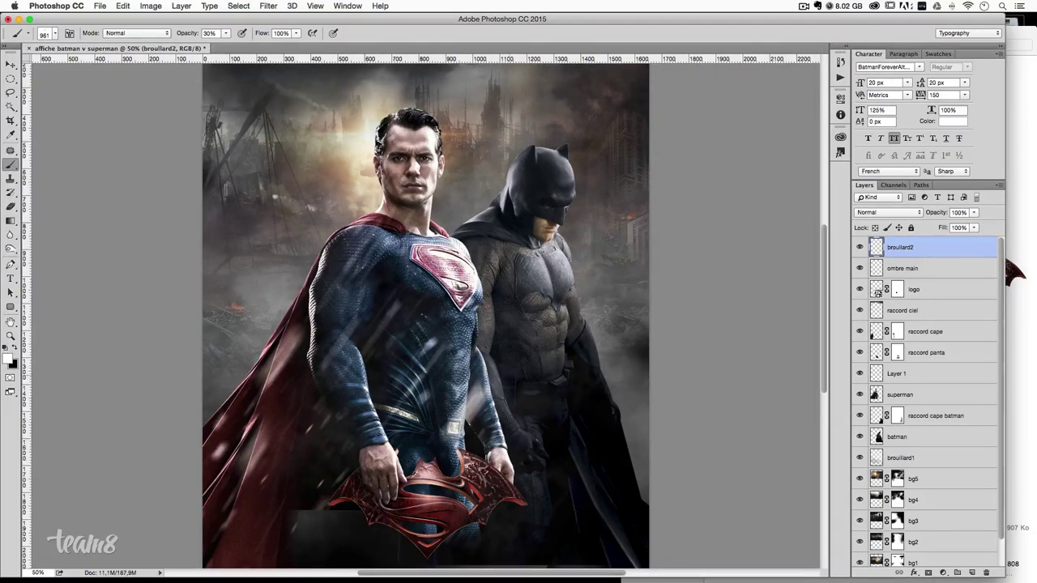
scroll(503, 253, "down", 3)
scroll(503, 253, "down", 5)
scroll(503, 253, "up", 5)
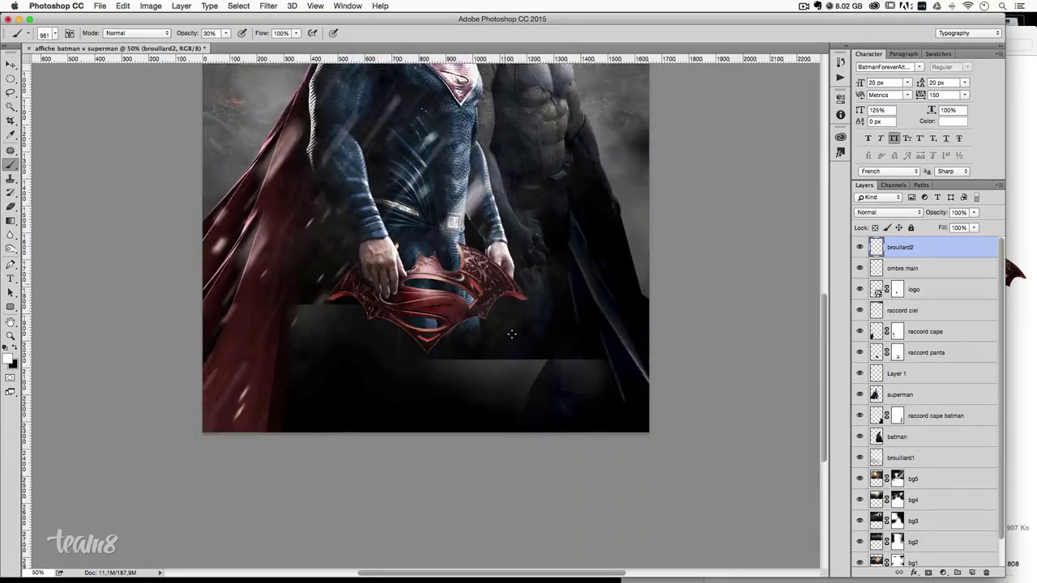
scroll(503, 254, "up", 1)
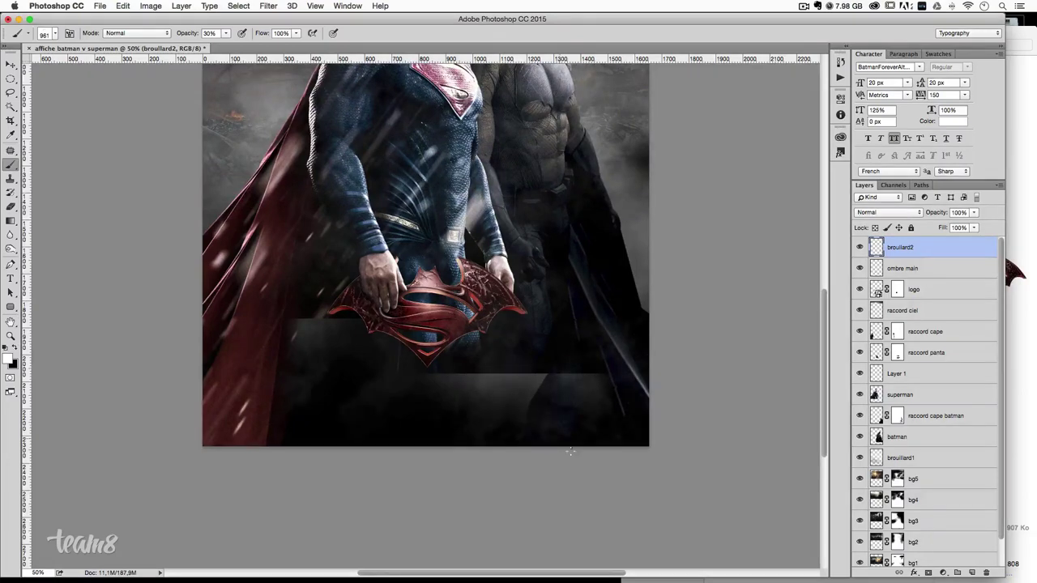
scroll(570, 451, "up", 1)
scroll(570, 451, "up", 4)
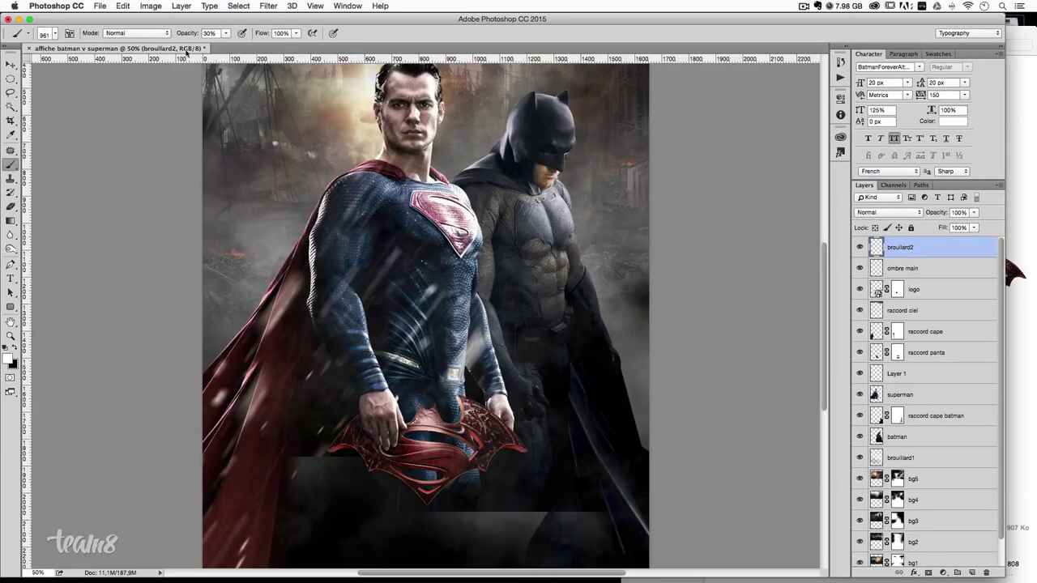
left_click(56, 36)
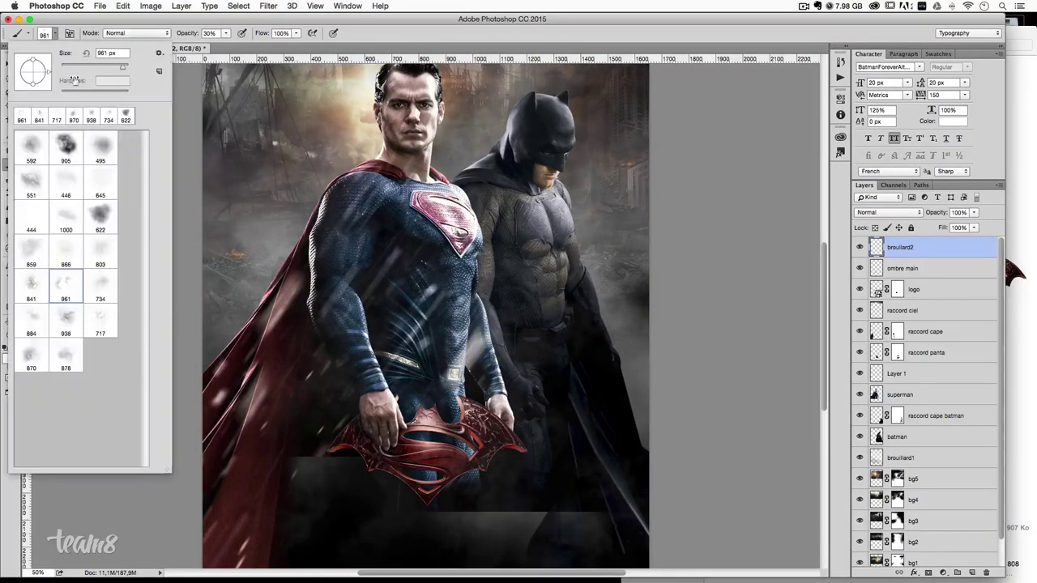
double_click(68, 323)
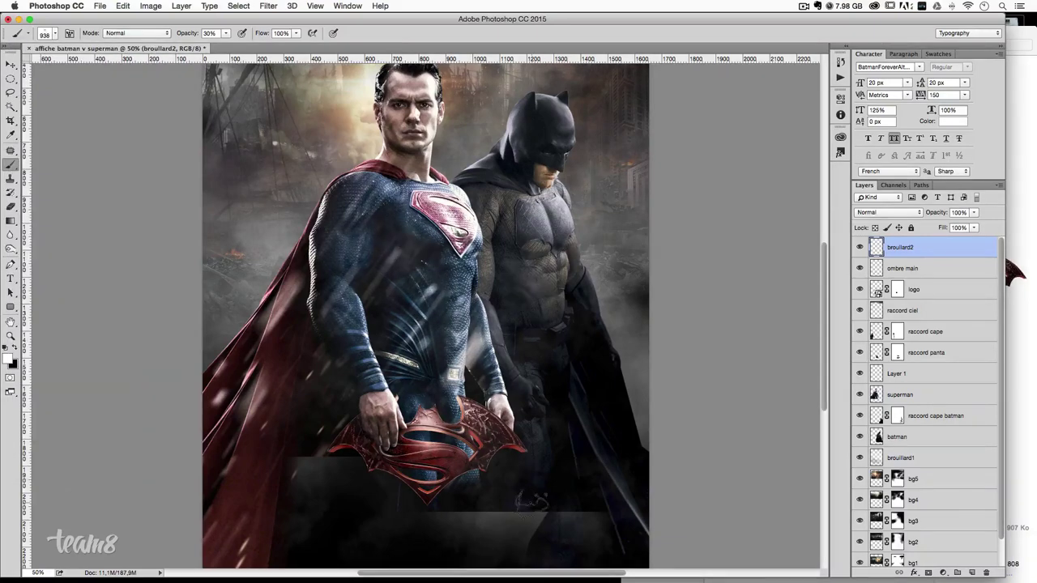
scroll(630, 344, "up", 4)
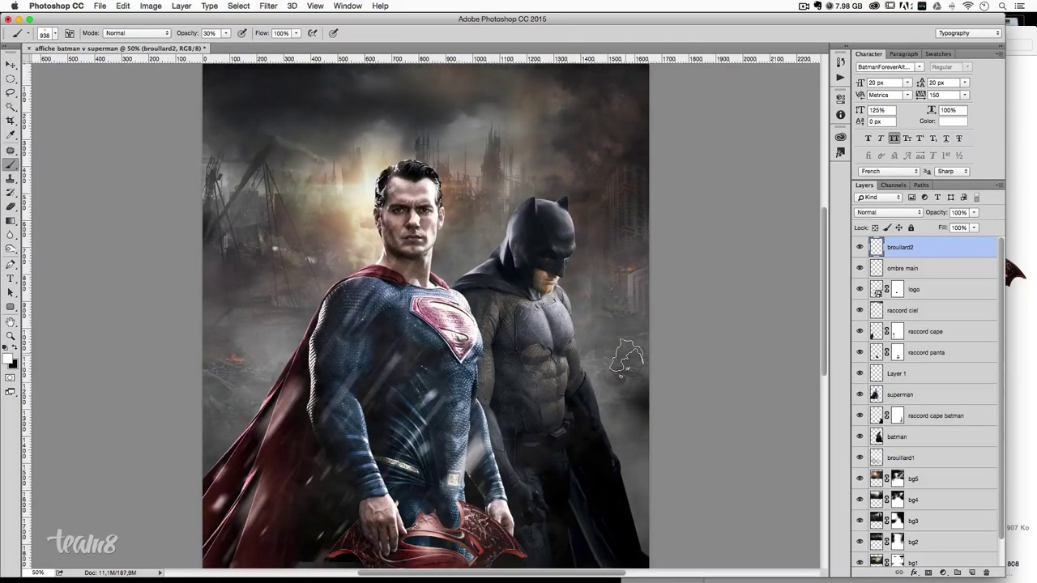
- Target the brouillard1 layer and make black the foreground colour
left_click(922, 270)
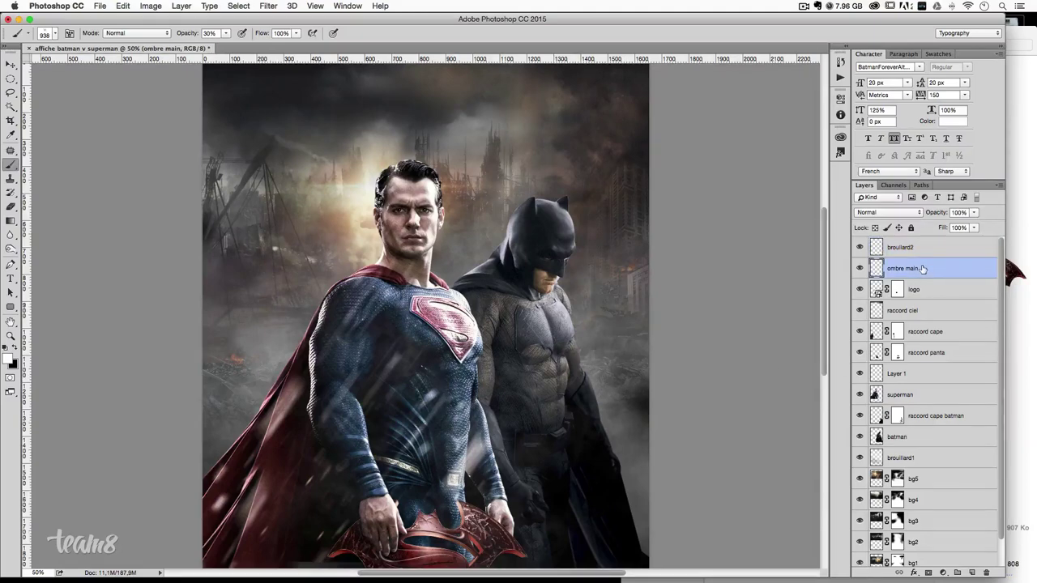
left_click(916, 445)
left_click(911, 466)
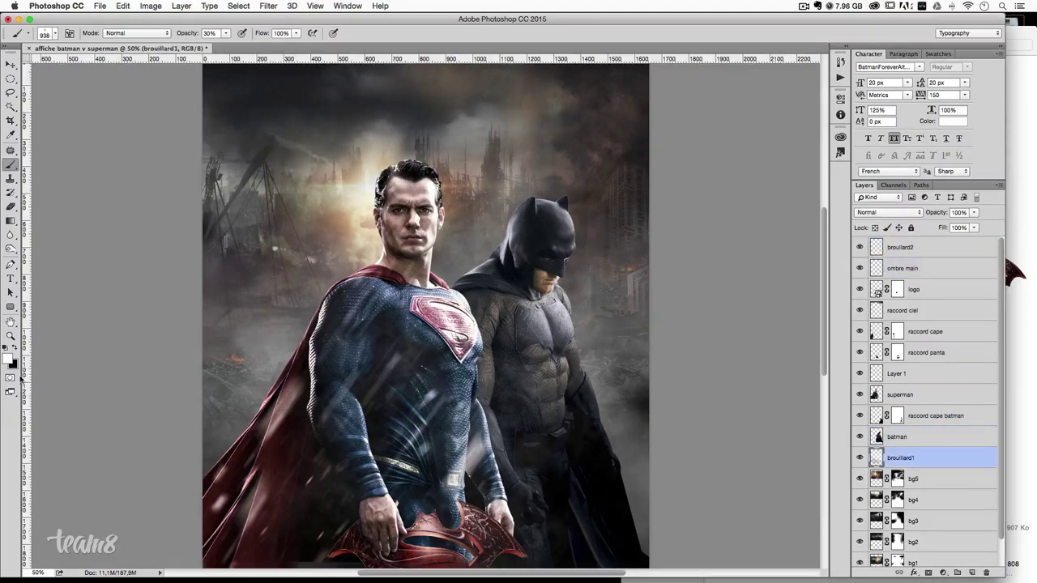
left_click(14, 347)
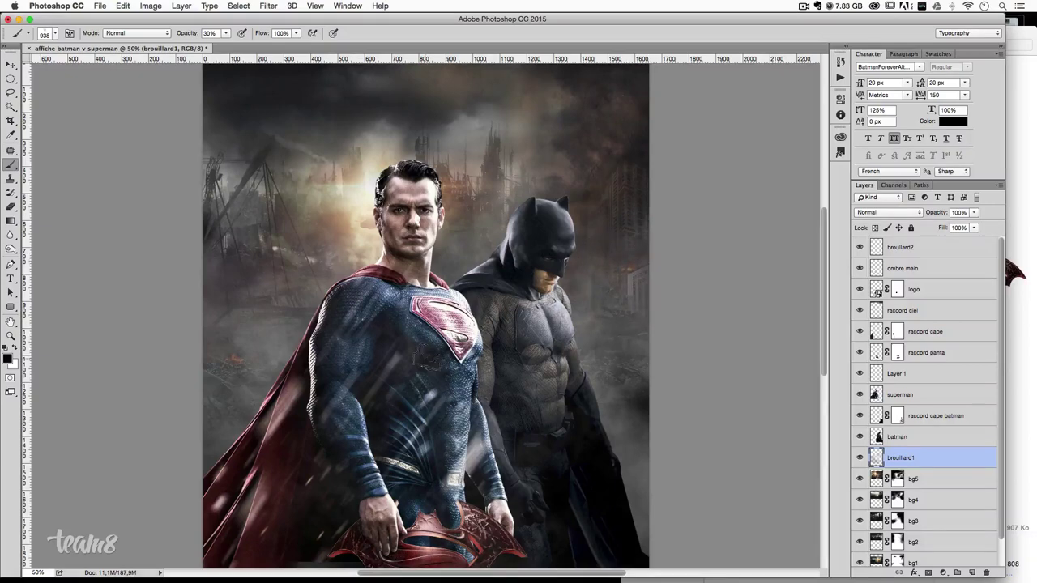
scroll(426, 356, "up", 2)
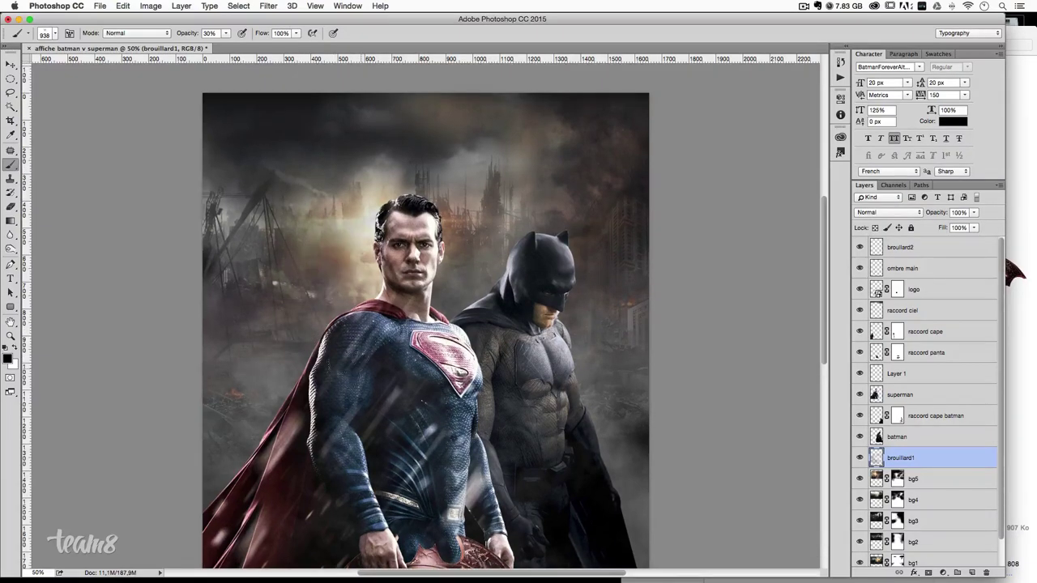
scroll(494, 397, "down", 5)
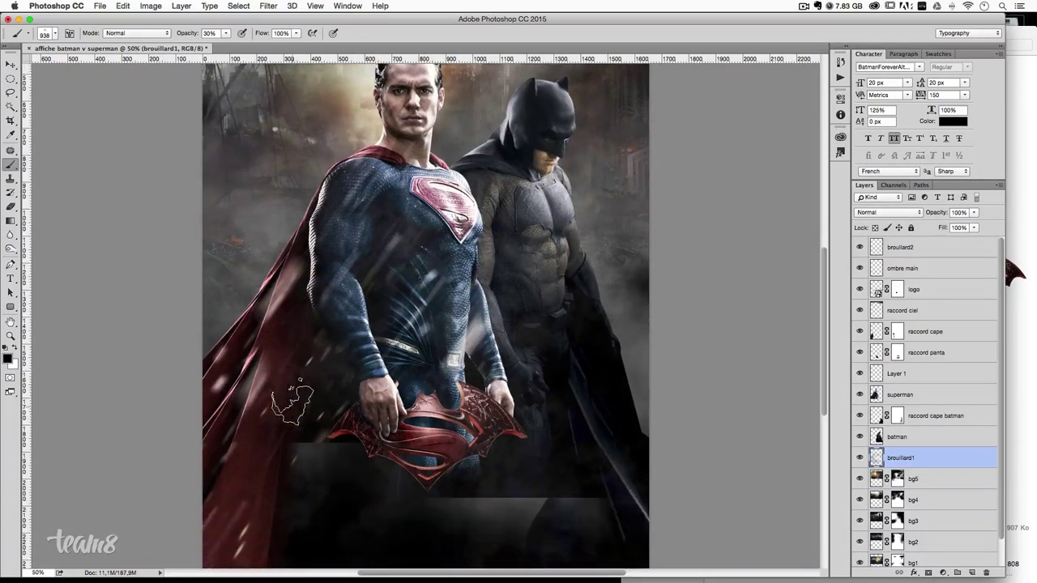
scroll(437, 387, "up", 3)
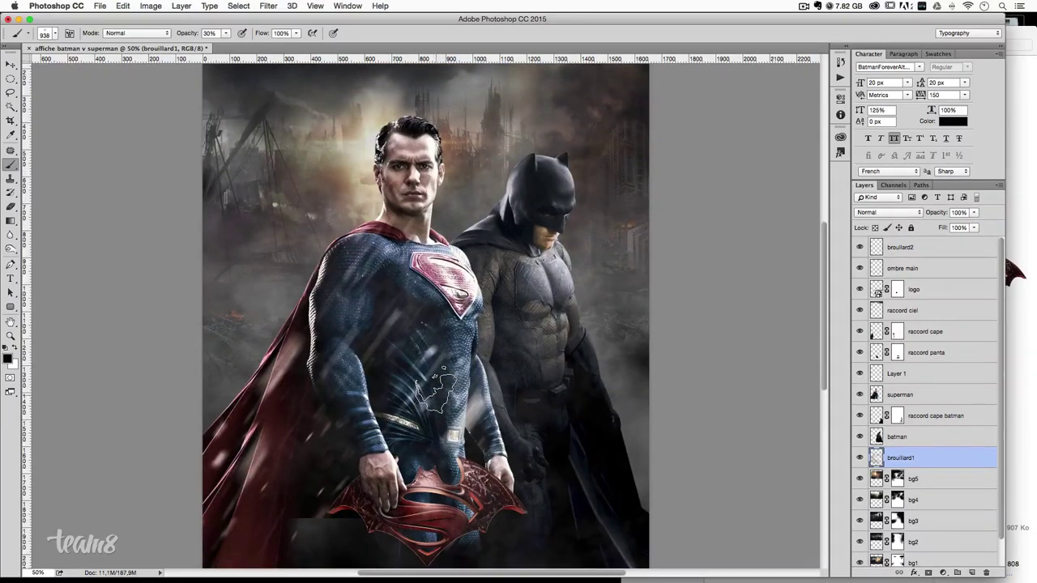
scroll(486, 405, "up", 3)
scroll(504, 409, "up", 1)
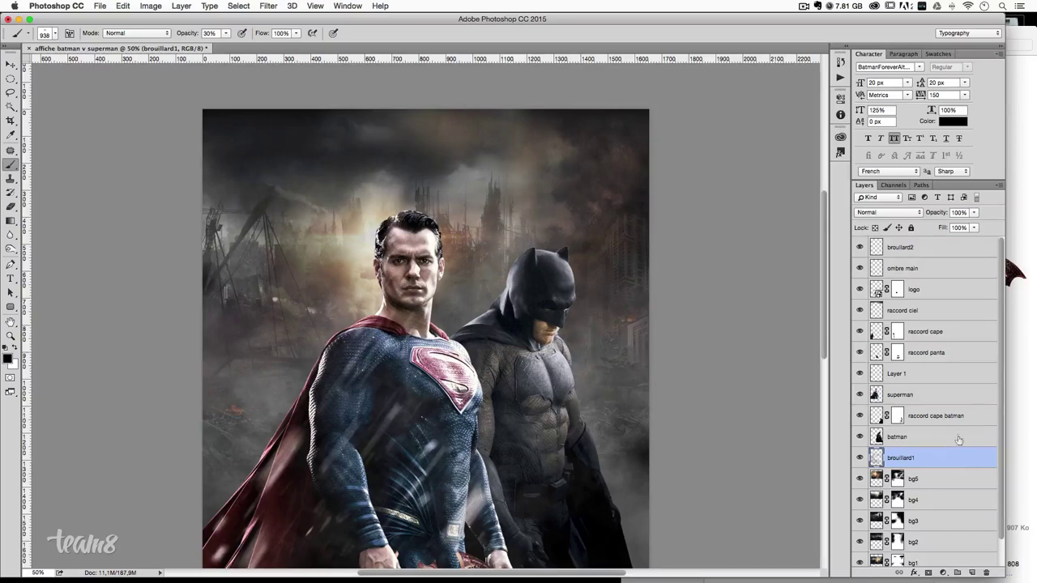
scroll(775, 417, "down", 1)
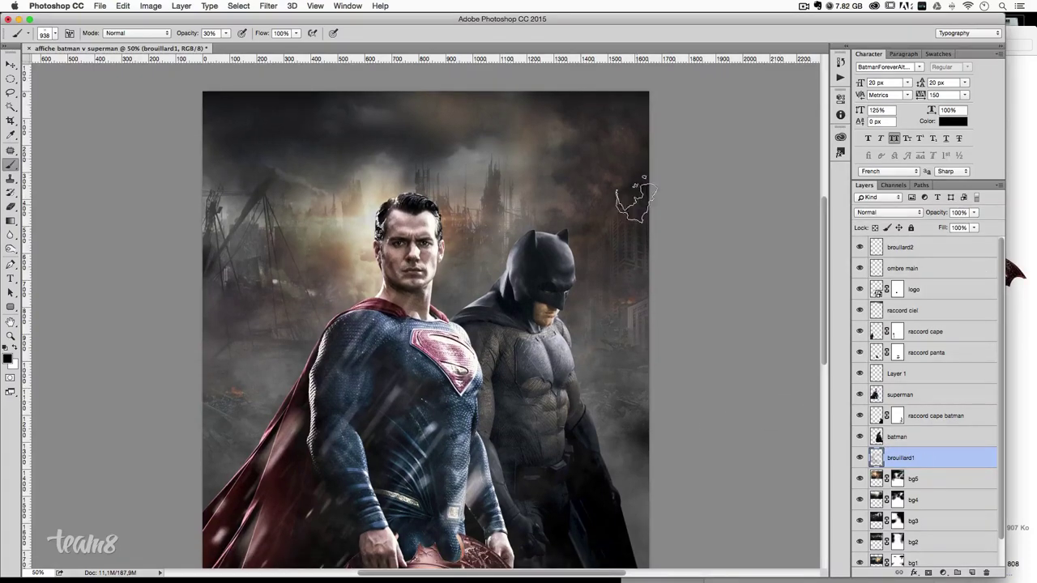
- Replace the cloud brushes with the Rain set, choose the 250 px brush, and paint in white
left_click(48, 36)
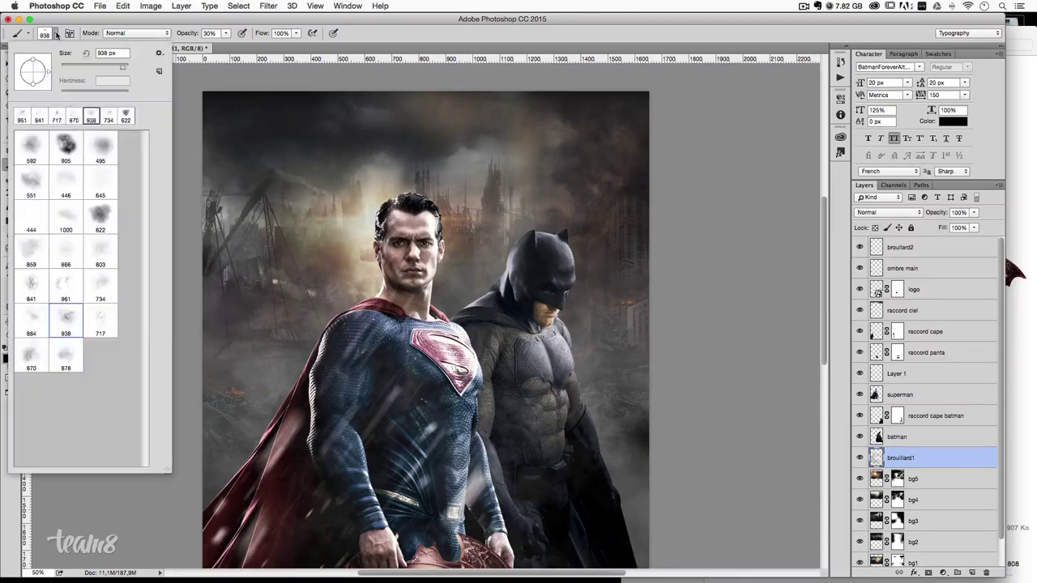
left_click(158, 53)
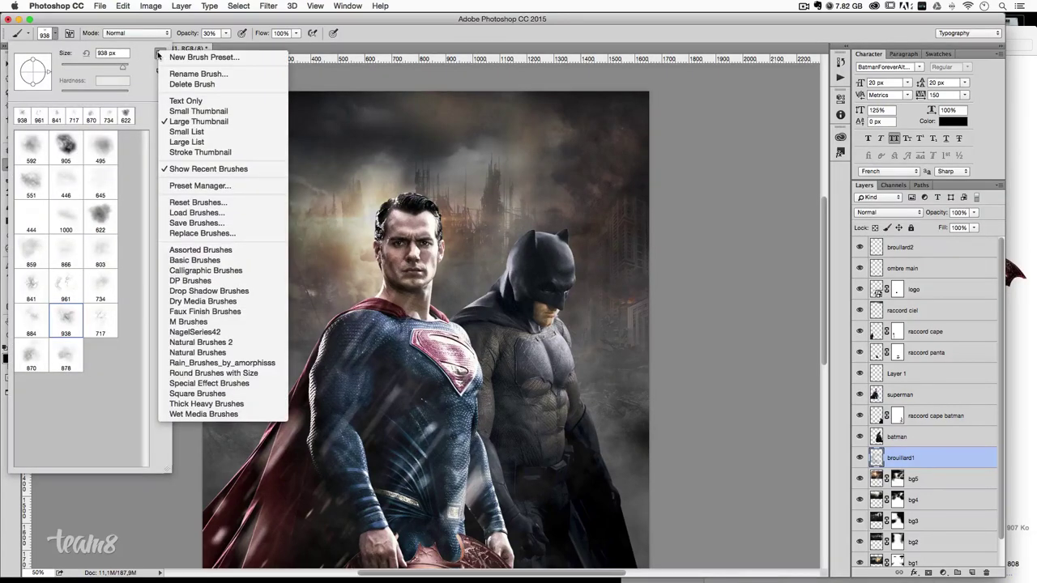
left_click(227, 363)
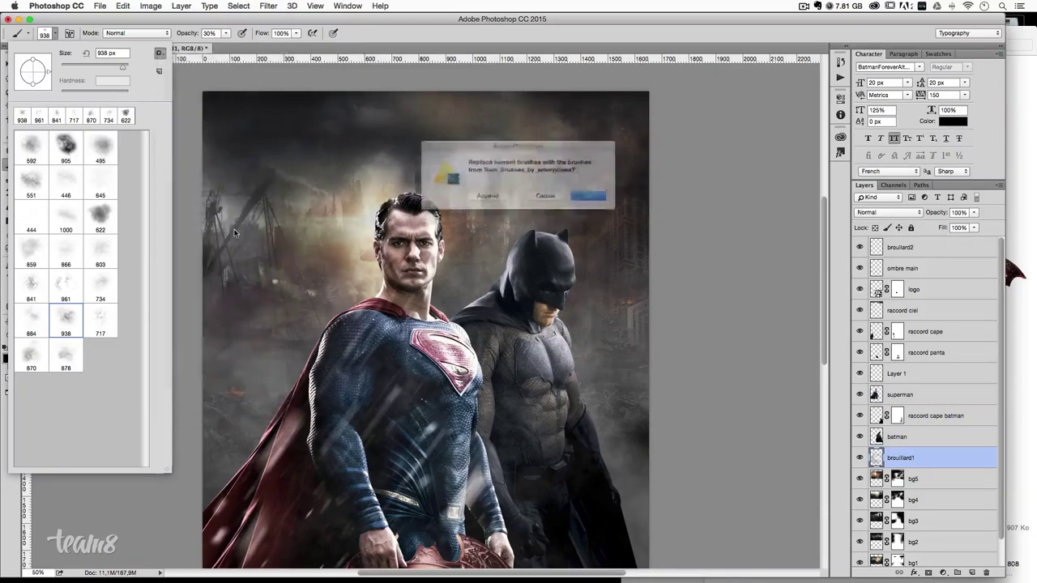
left_click(595, 198)
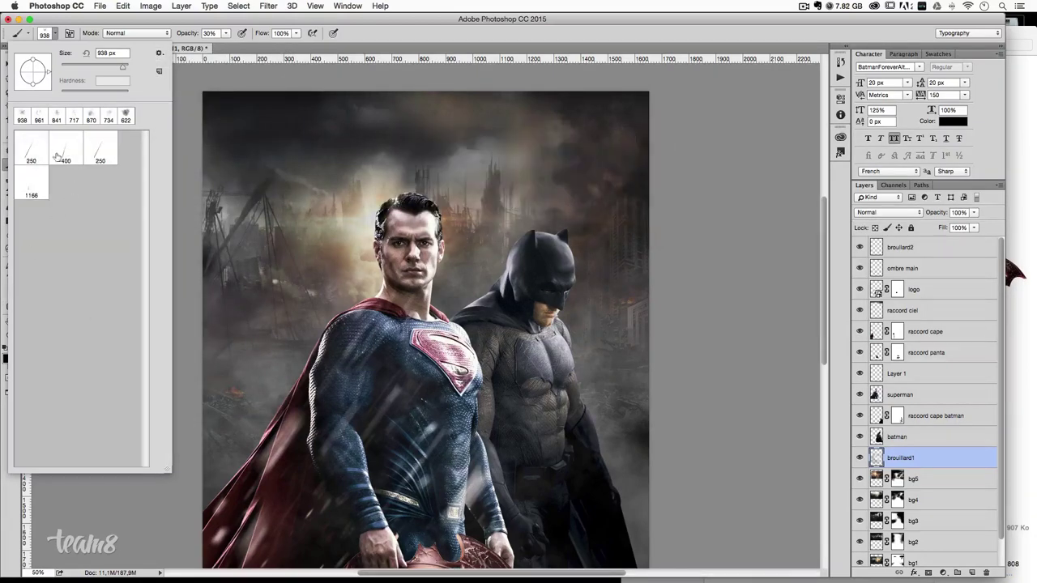
left_click(28, 155)
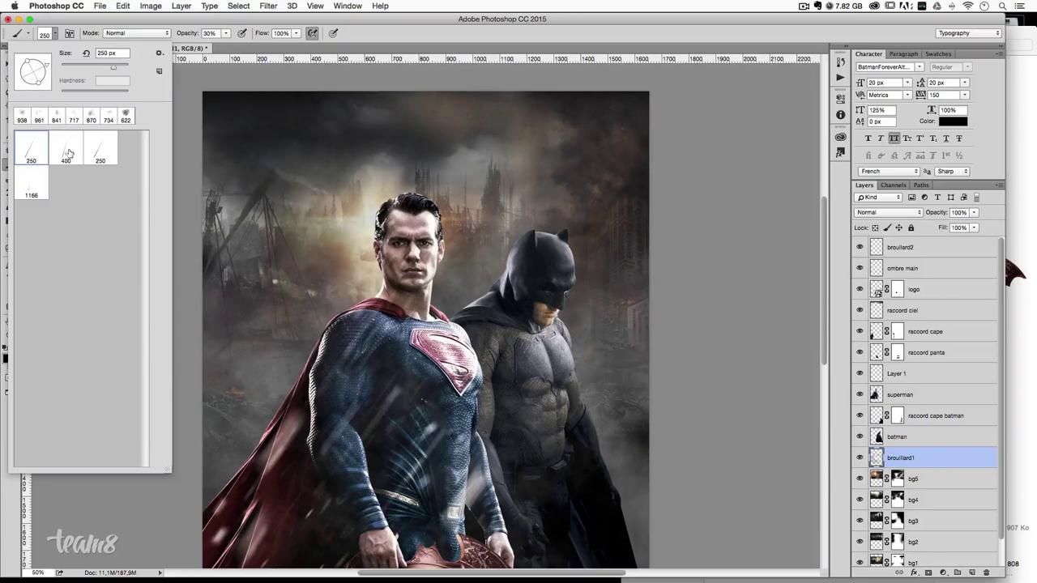
left_click(333, 57)
left_click(14, 346)
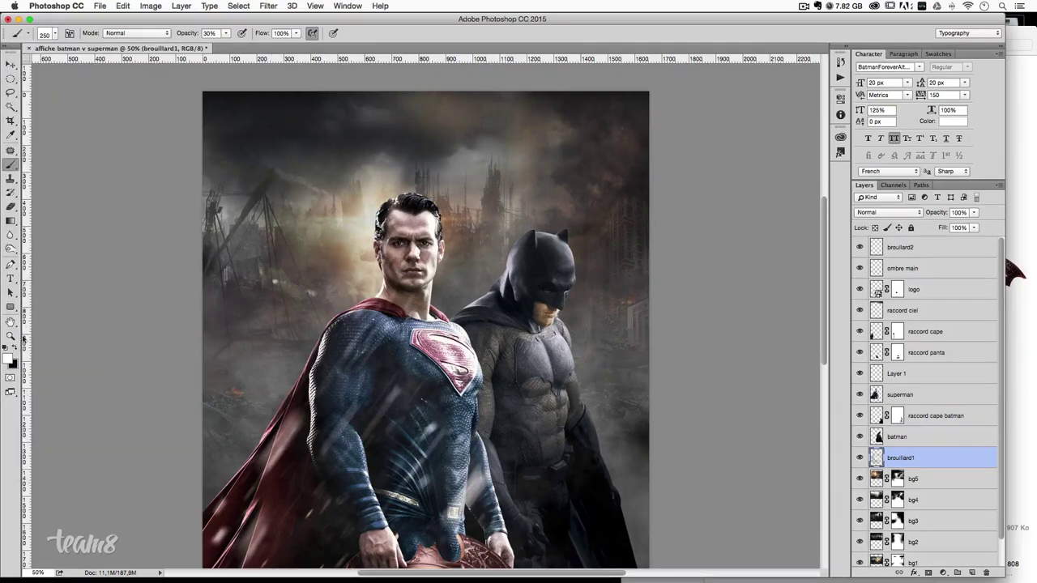
left_click(48, 33)
- Add a new layer above brouillard2 named pluie
left_click(920, 247)
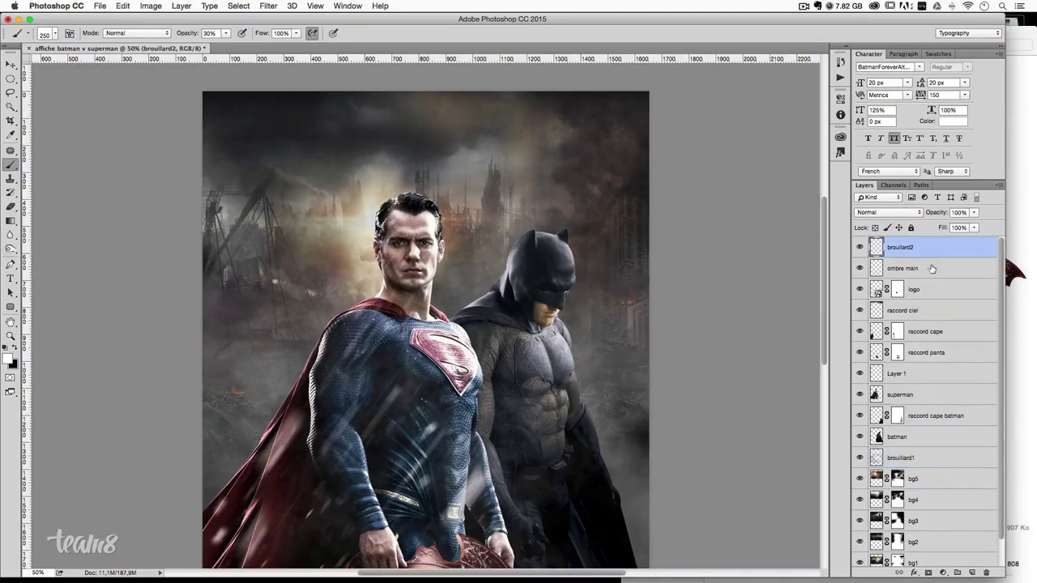
left_click(972, 572)
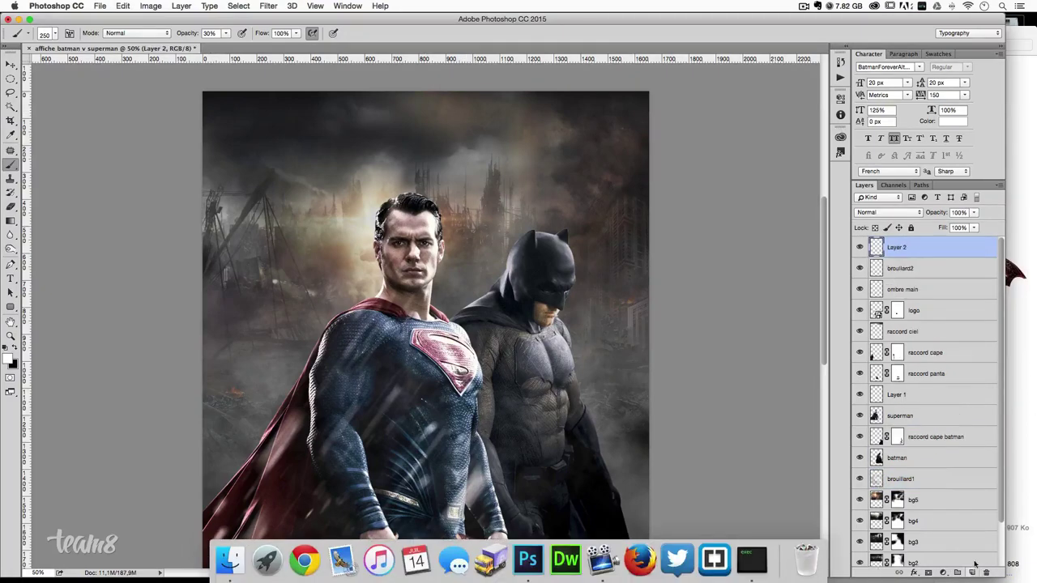
double_click(899, 247)
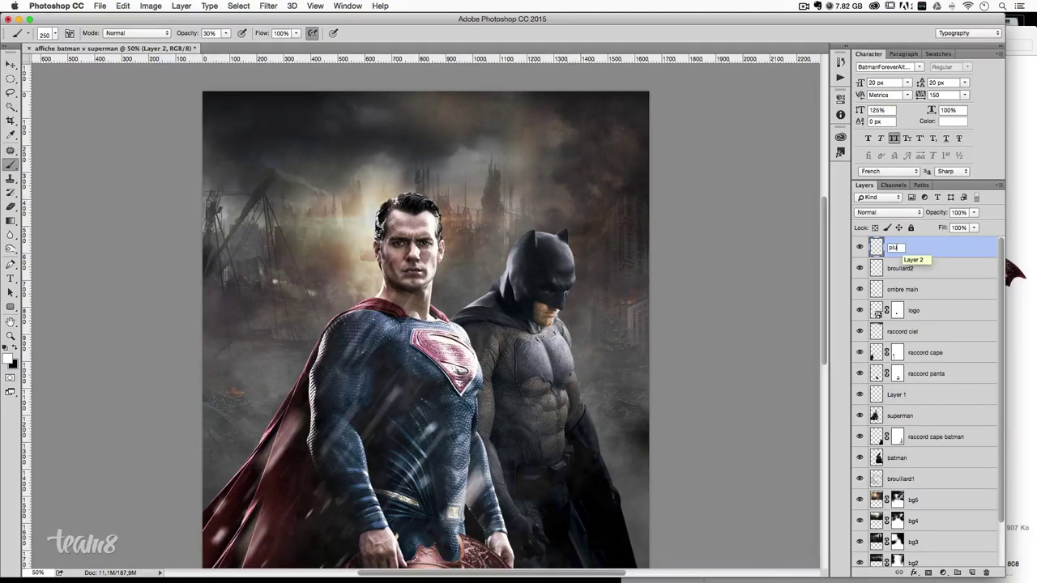
type("pluie")
key("Return")
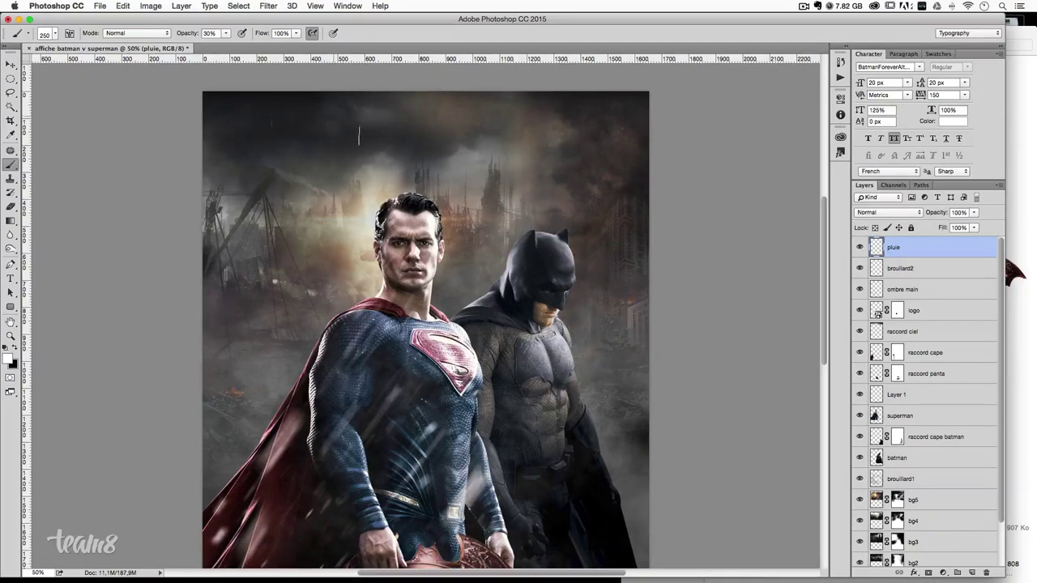
- Set brush opacity to 50%, restoring the pluie layer after an accidental delete
left_click(209, 33)
type("50")
key("Return")
key("Delete")
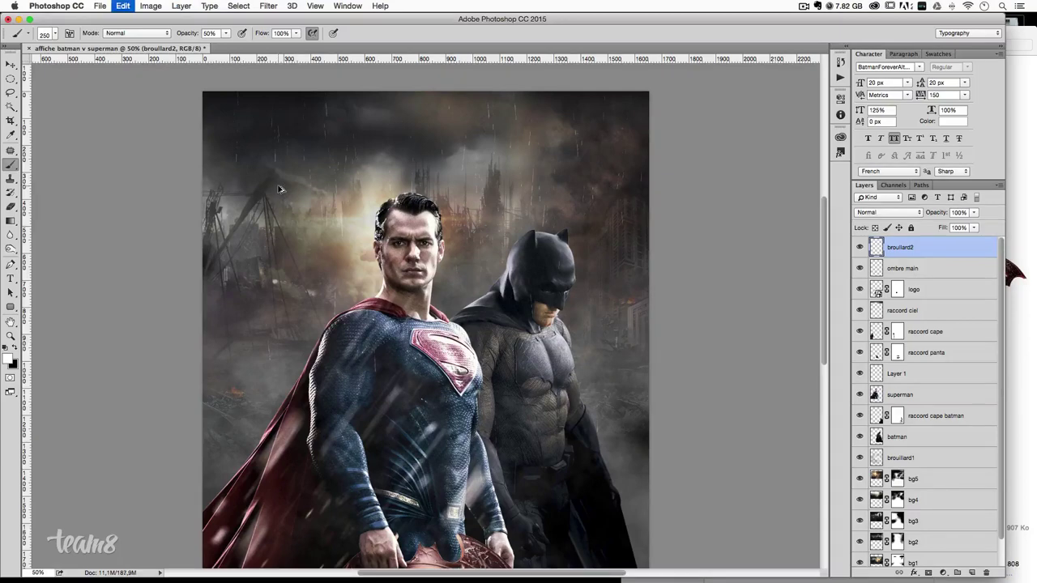
key("ctrl+z")
type("pluie")
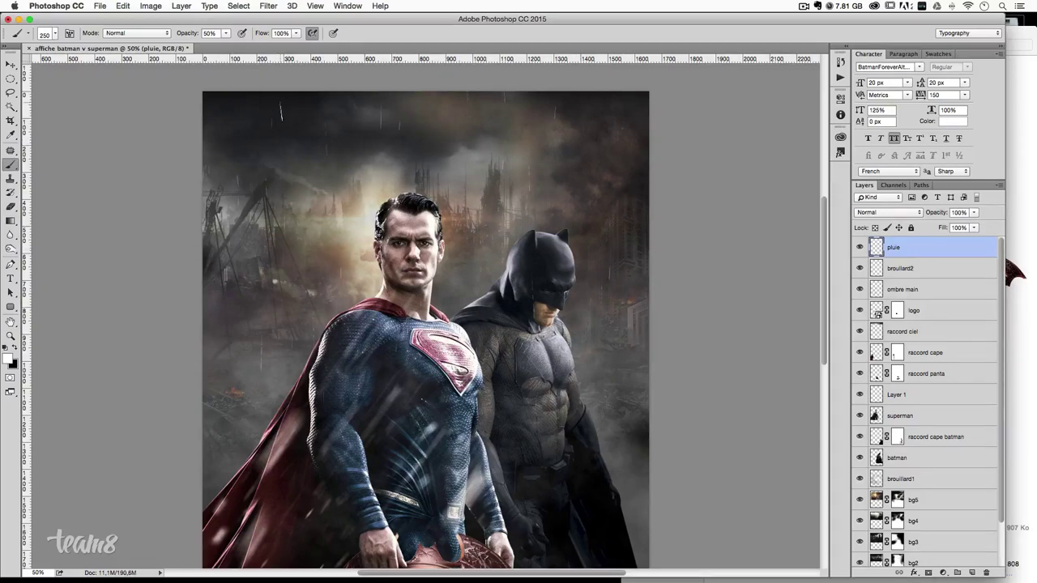
- Stamp rain with the 400 and 250 px rain brushes at 100% opacity
left_click(54, 33)
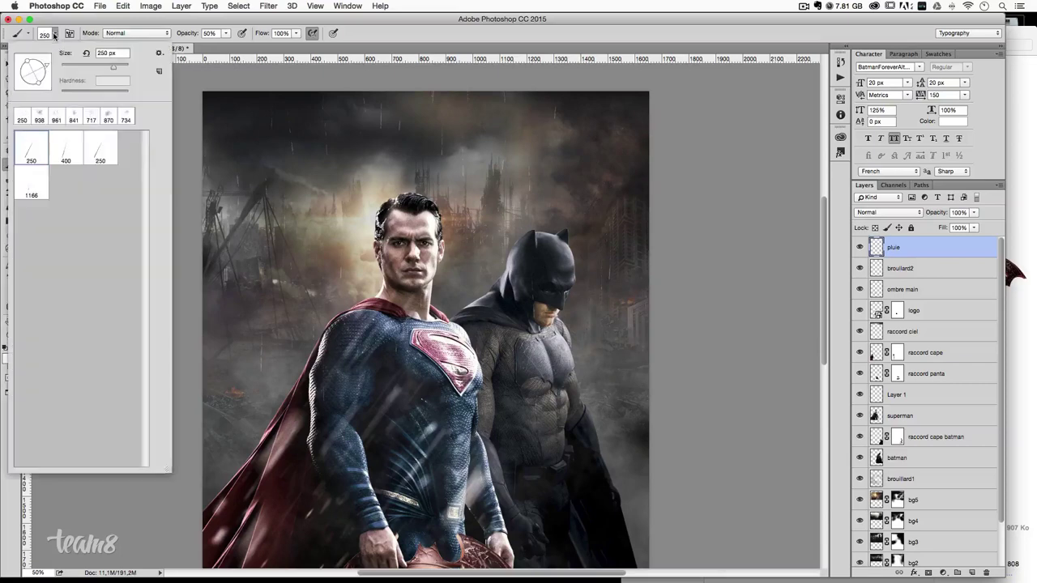
left_click(65, 147)
key("Return")
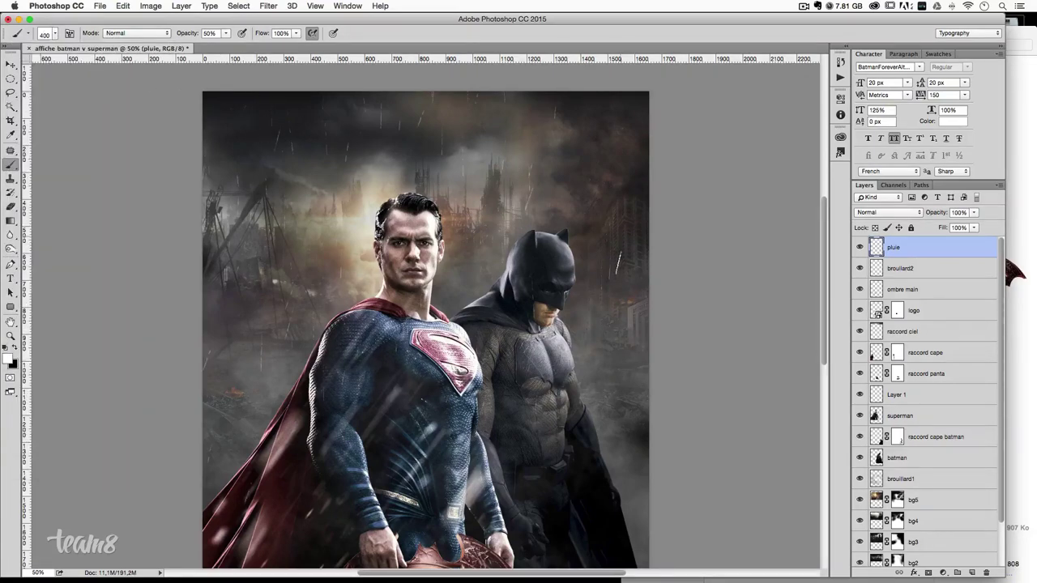
left_click(53, 34)
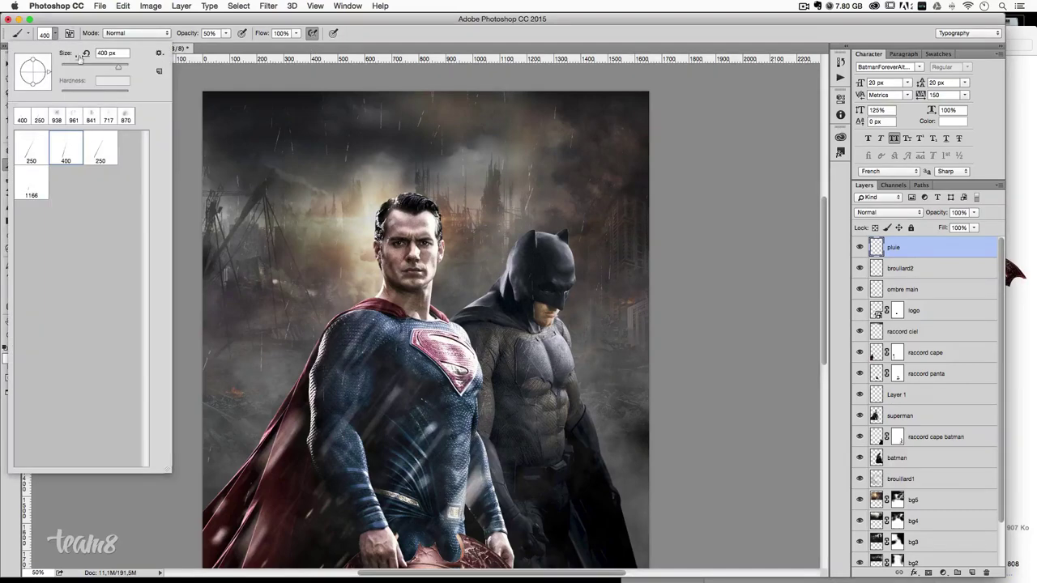
left_click(118, 149)
key("Return")
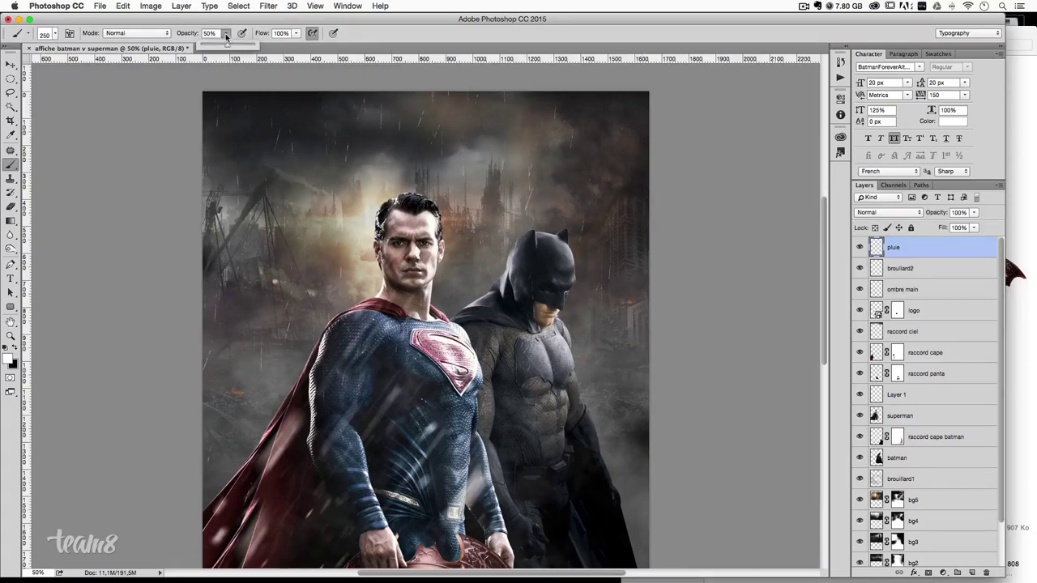
key("0")
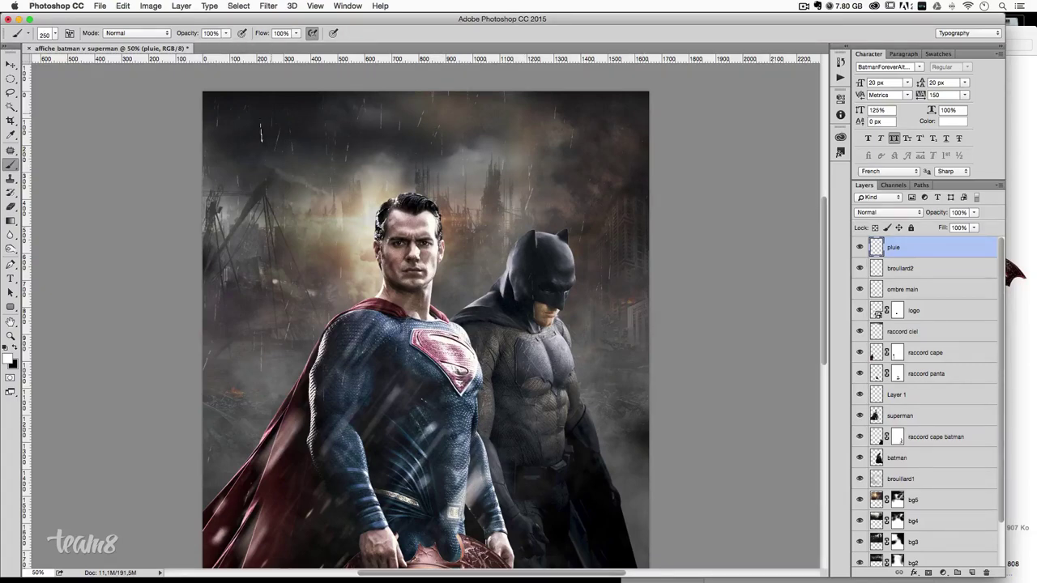
- Add rain with the 1166 px brush, then return to the 250 px brush
left_click(47, 30)
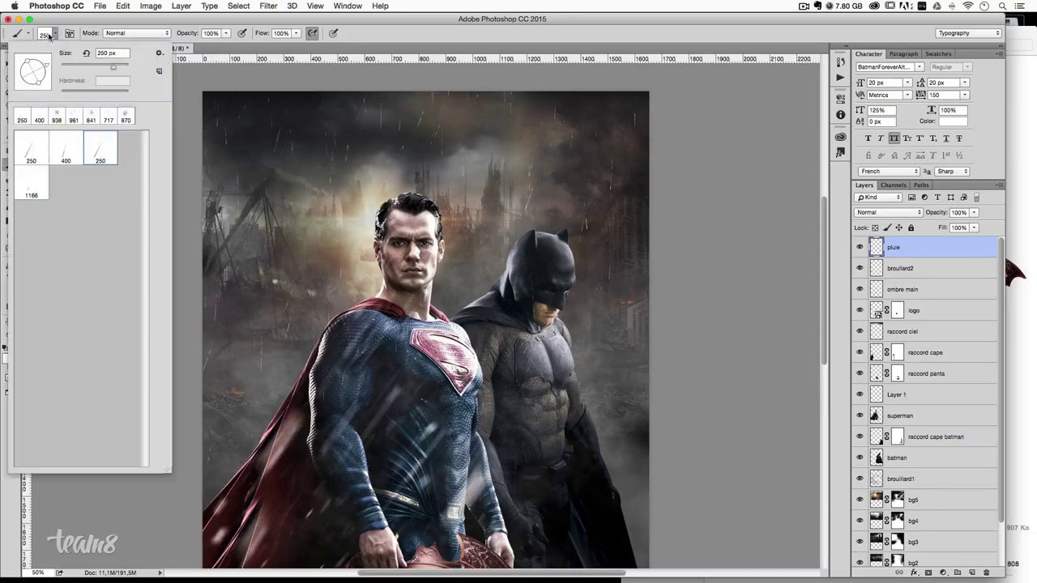
key("Return")
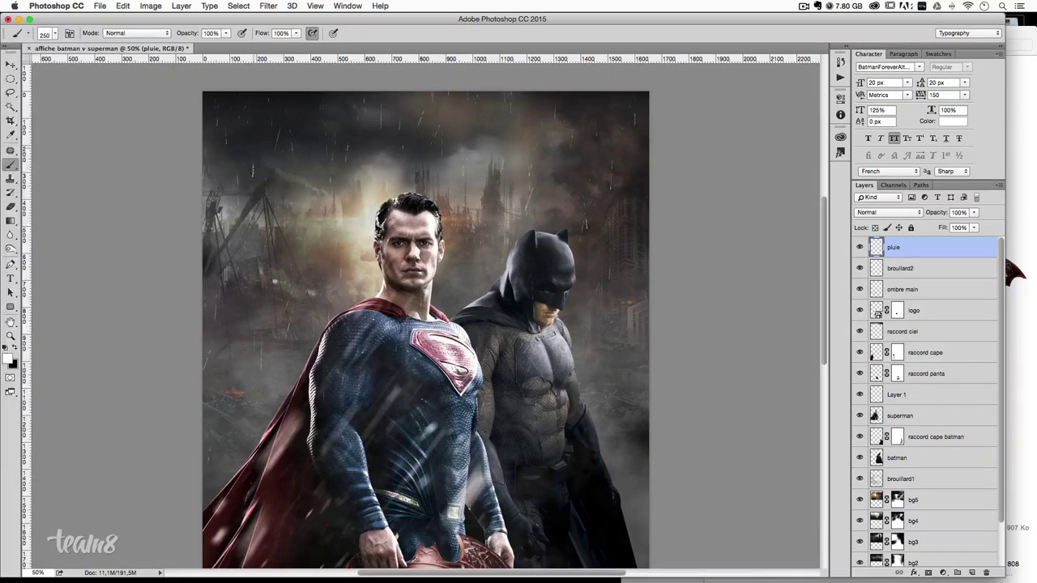
left_click(51, 36)
double_click(38, 197)
left_click(54, 35)
left_click(31, 148)
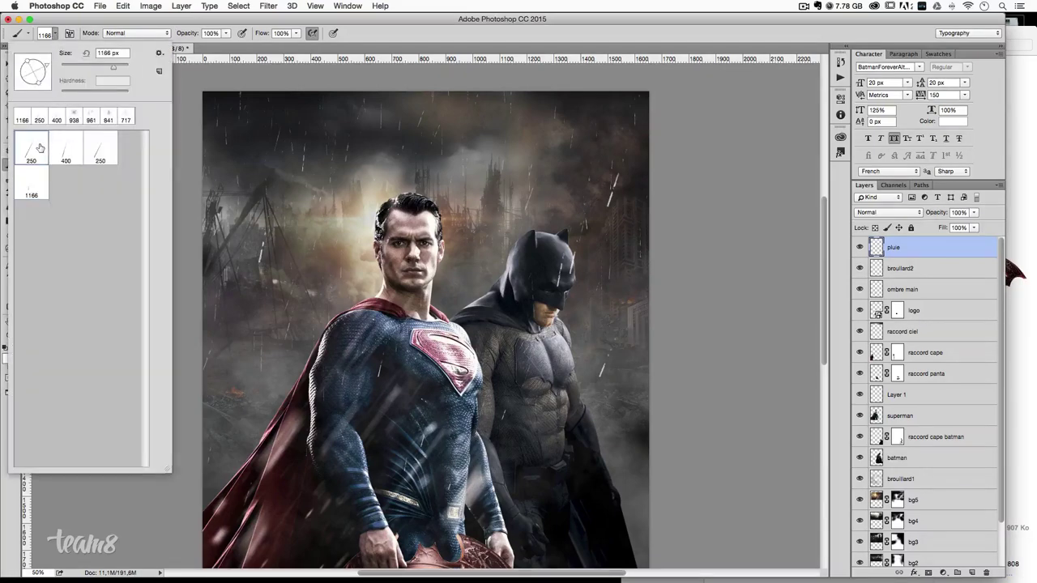
left_click(268, 46)
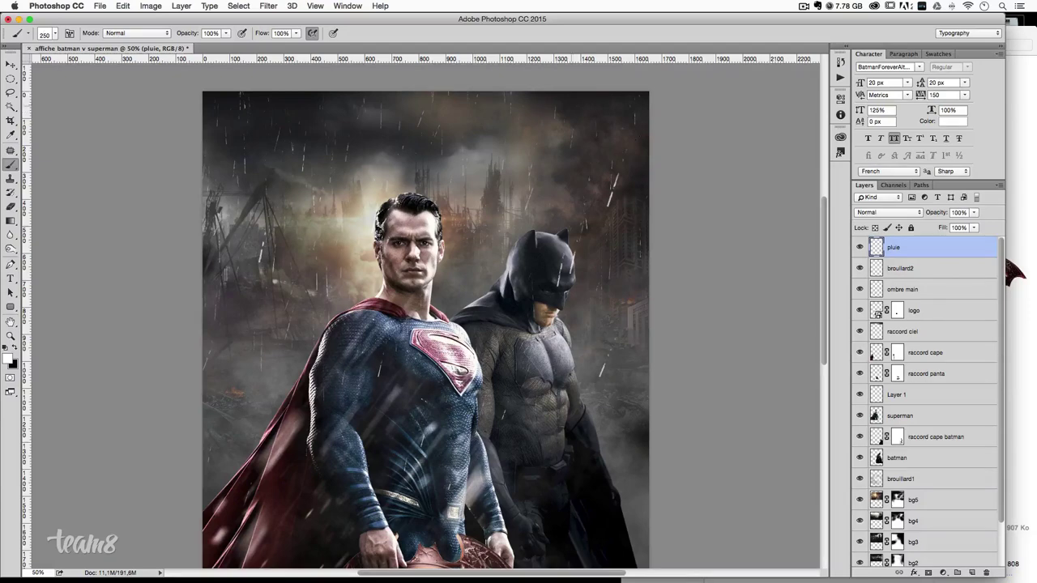
- Stamp more rain across the canvas with the 400 px rain brush
scroll(424, 315, "down", 3)
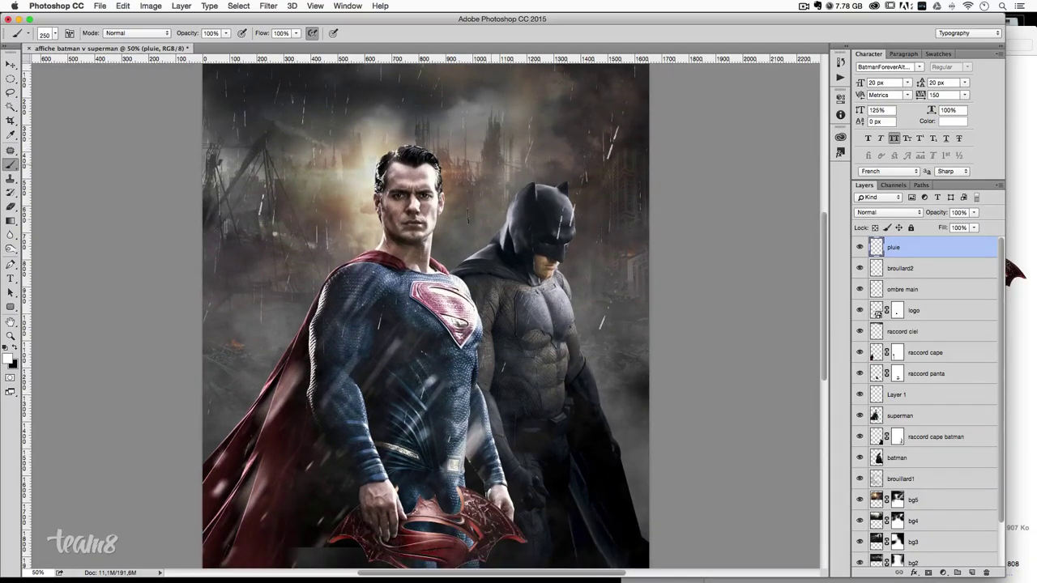
scroll(425, 316, "up", 5)
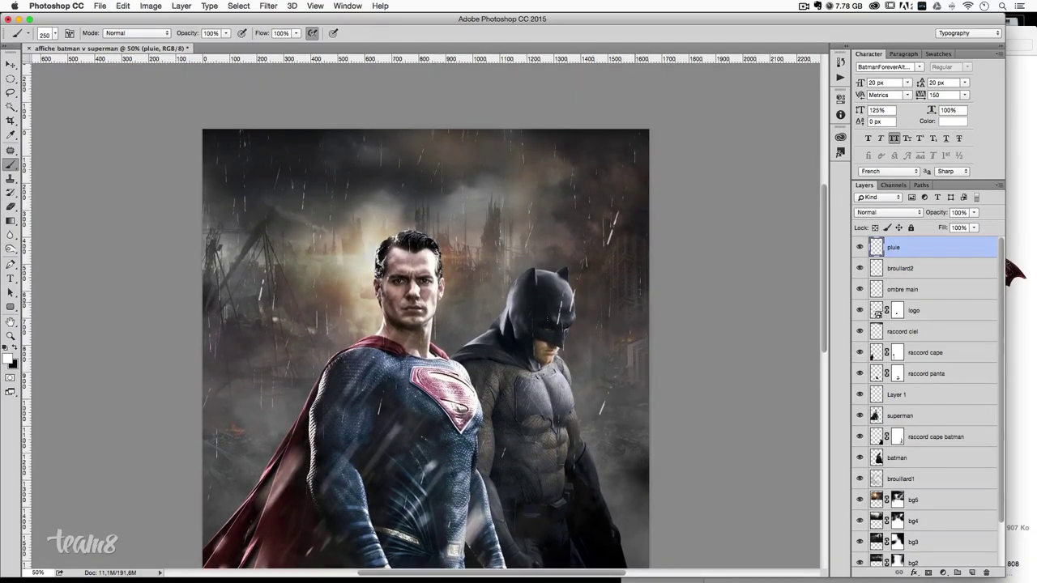
scroll(425, 316, "down", 2)
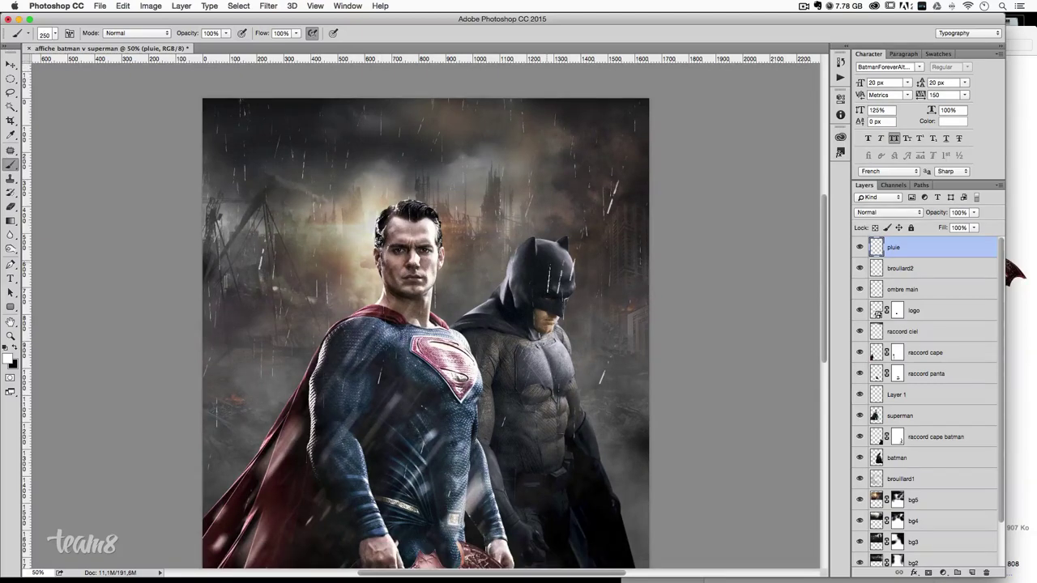
left_click(55, 34)
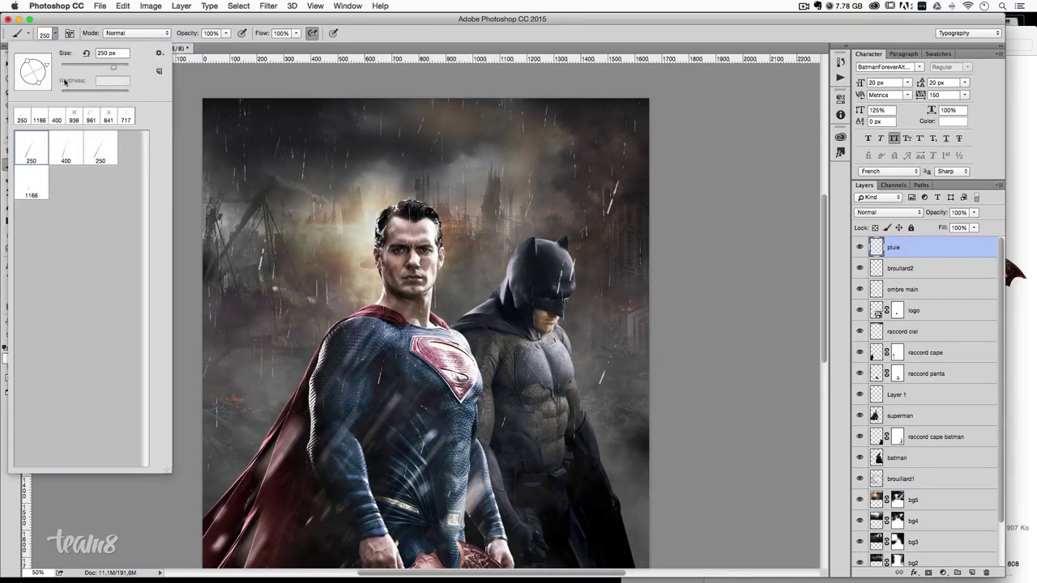
left_click(66, 148)
left_click(341, 116)
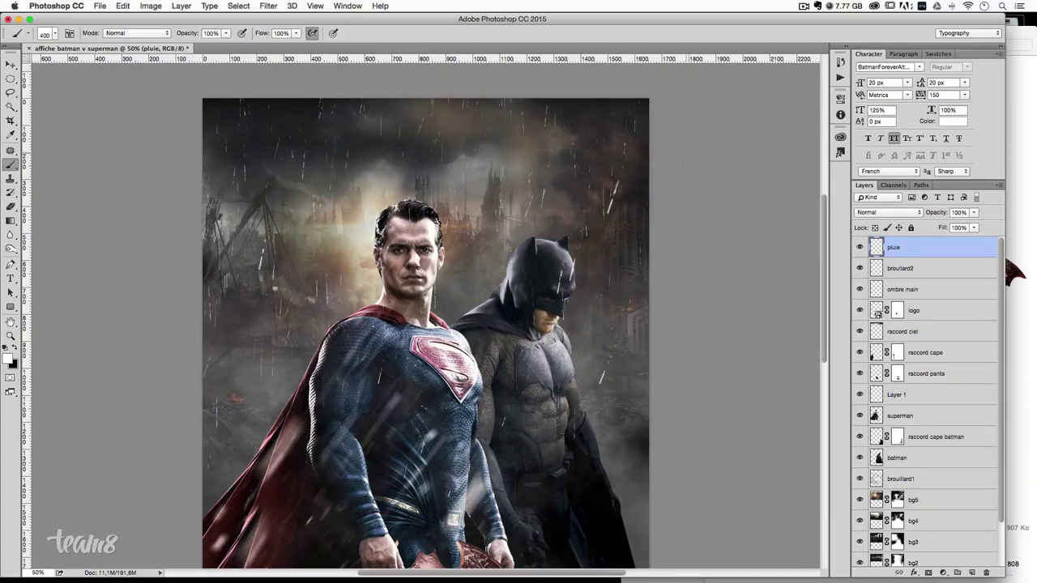
scroll(425, 324, "down", 2)
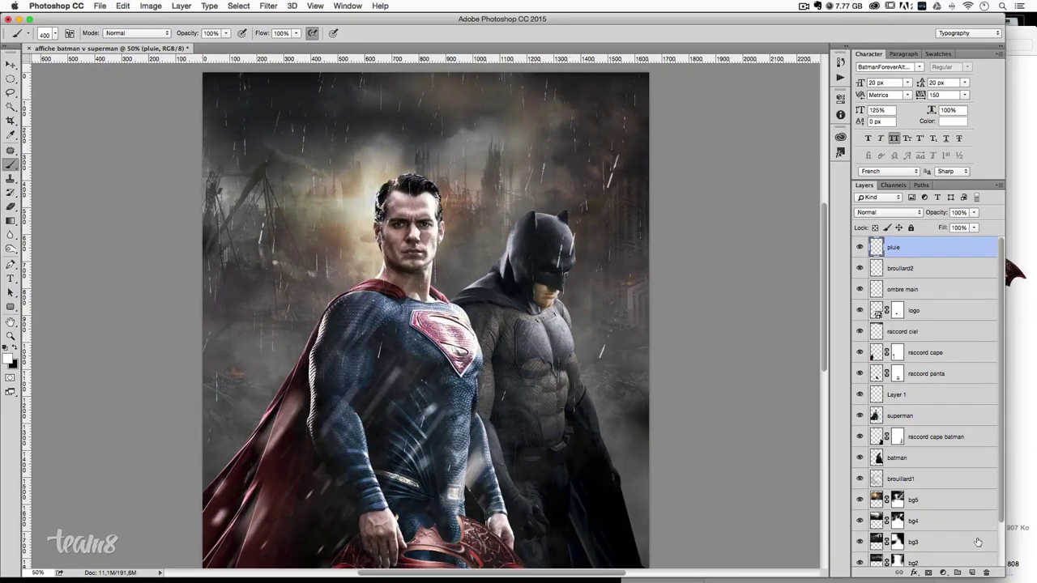
- Duplicate pluie, paint more rain with the 250 px brush, and fade the copy to 20%
key("ctrl+j")
key("ctrl+a")
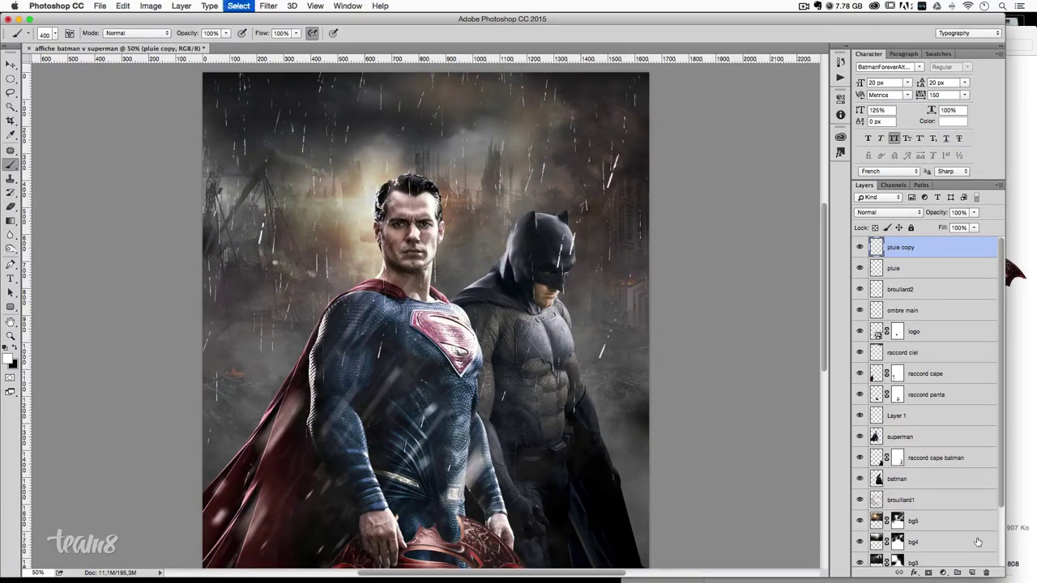
key("ctrl+d")
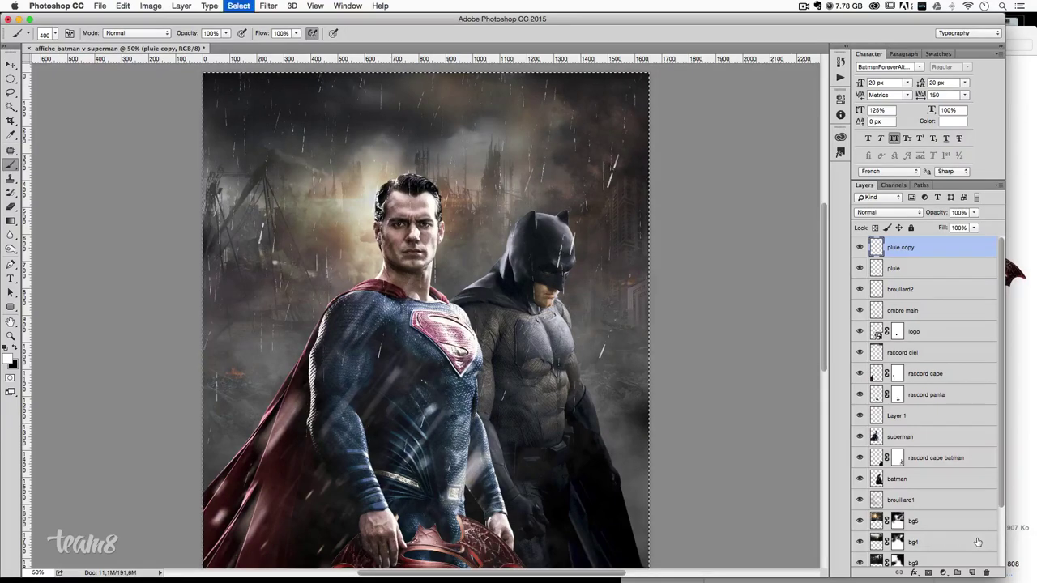
left_click(52, 36)
left_click(32, 150)
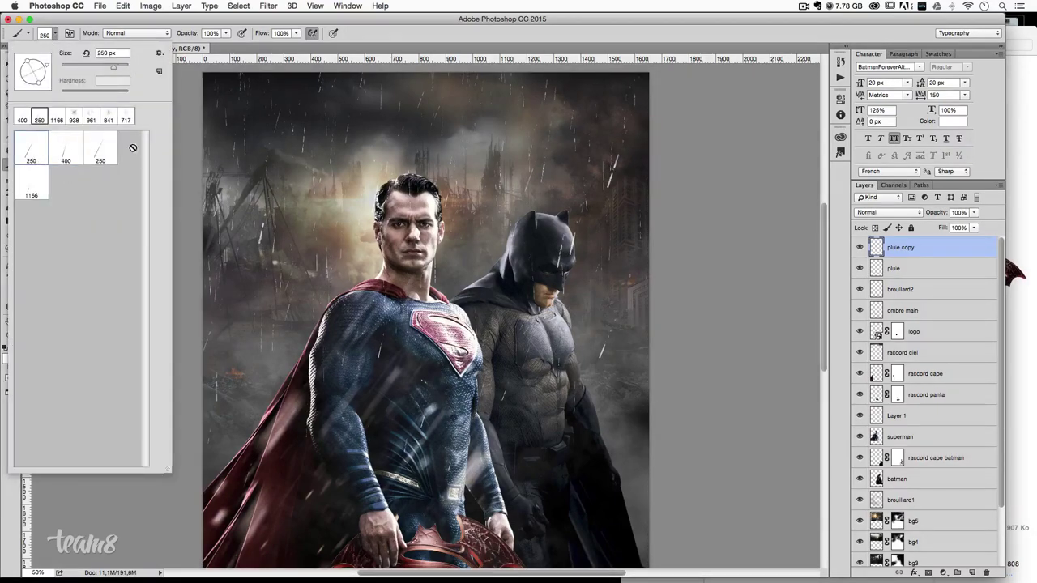
left_click(336, 124)
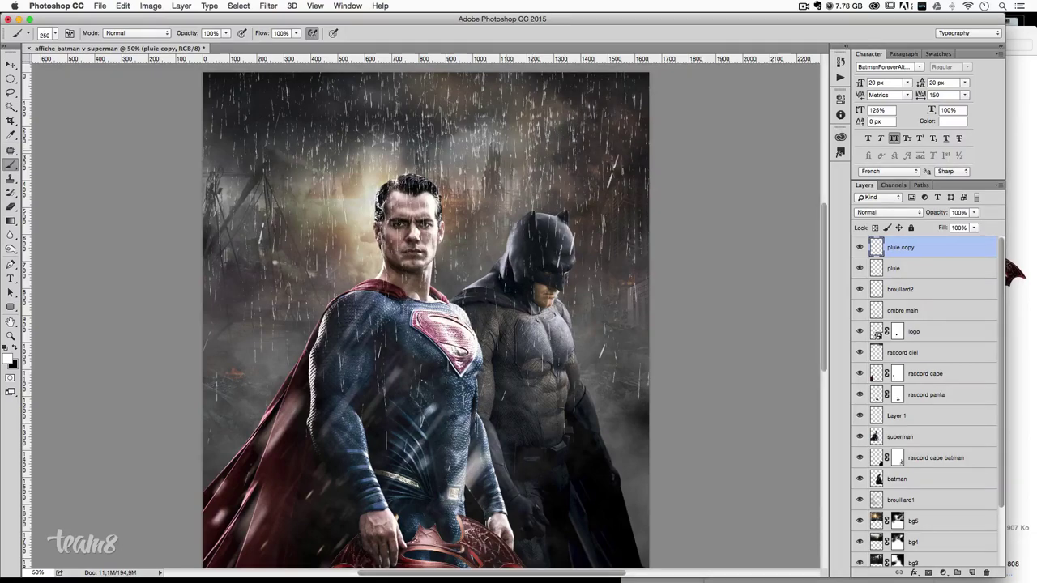
left_click(960, 212)
type("20")
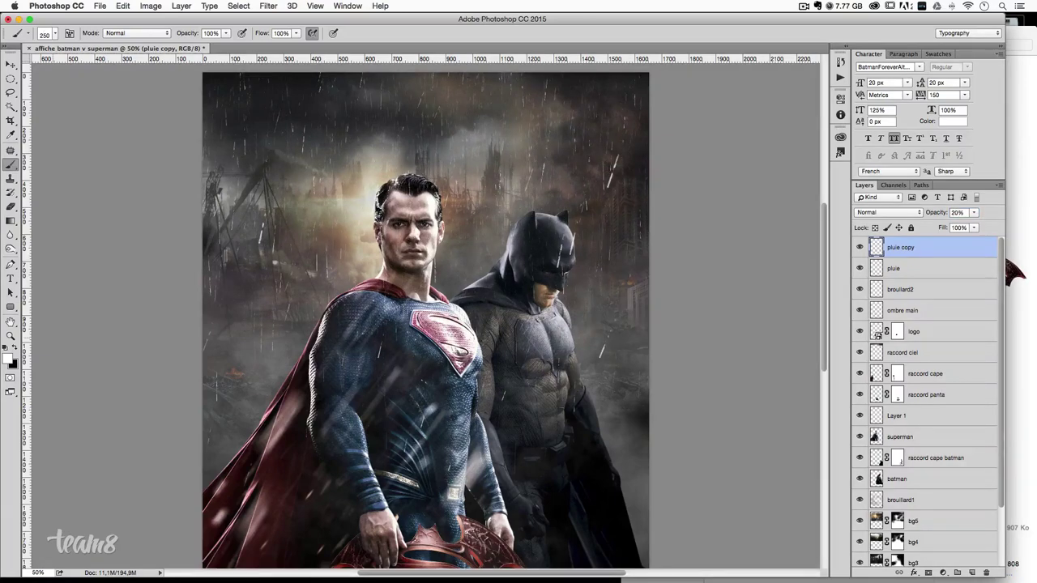
- Switch to the Move tool and select 26-05-2013_sprayed_031.jpg in the Finder images folder
left_click(11, 63)
scroll(660, 230, "up", 2)
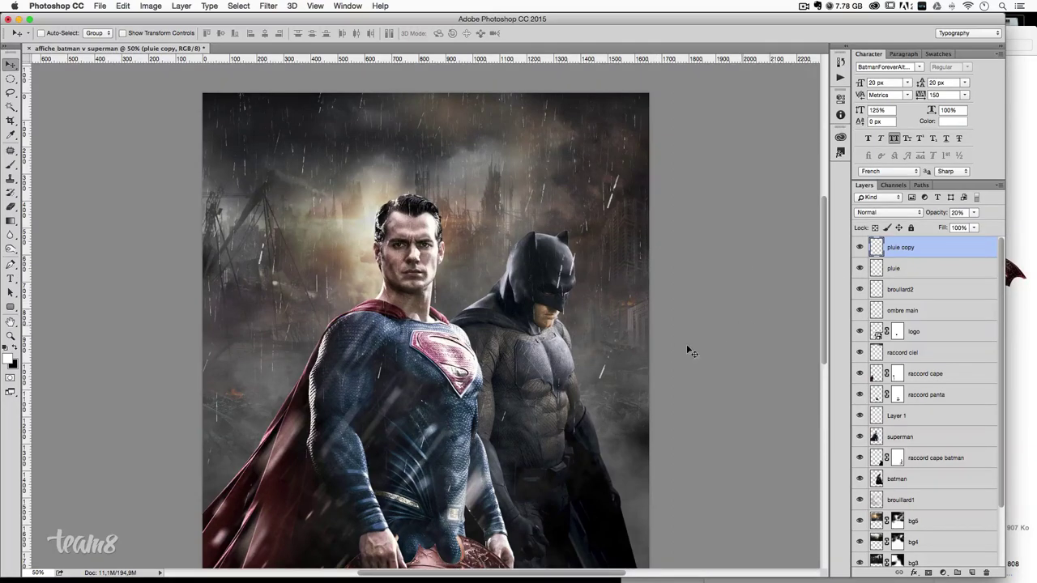
scroll(687, 350, "down", 2)
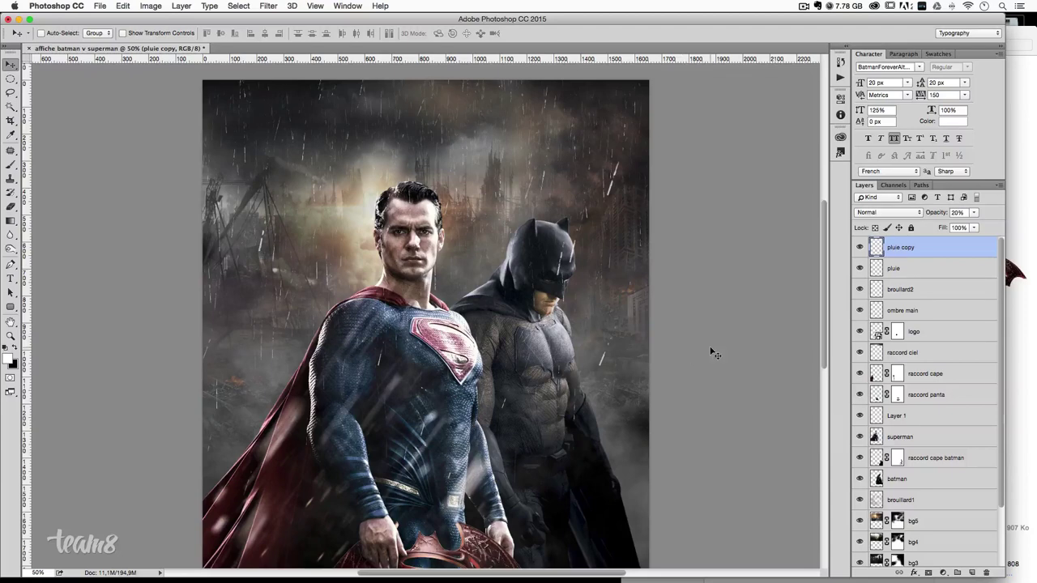
scroll(710, 351, "down", 3)
scroll(713, 353, "down", 5)
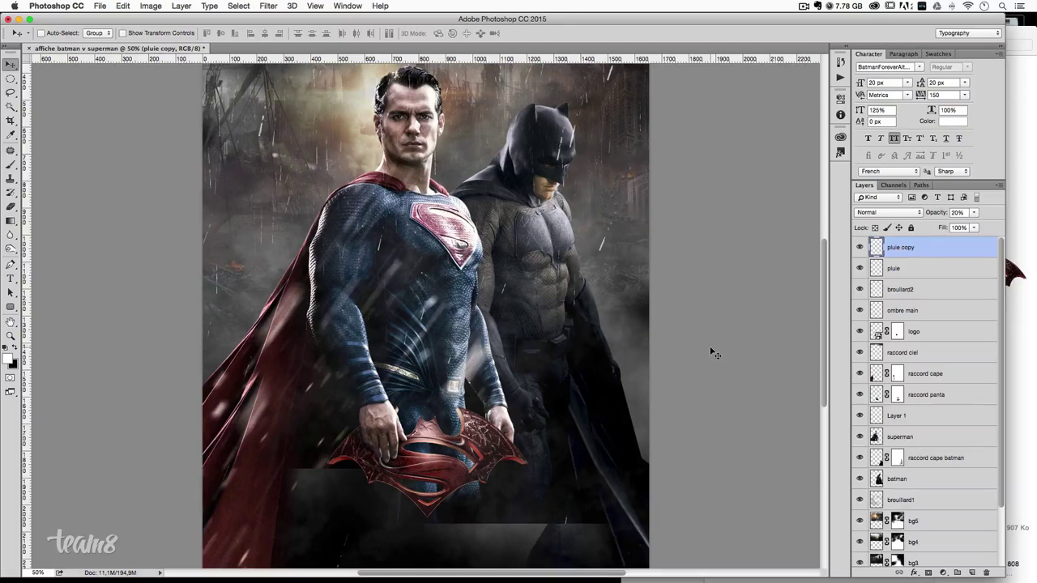
scroll(713, 353, "up", 4)
scroll(713, 353, "up", 2)
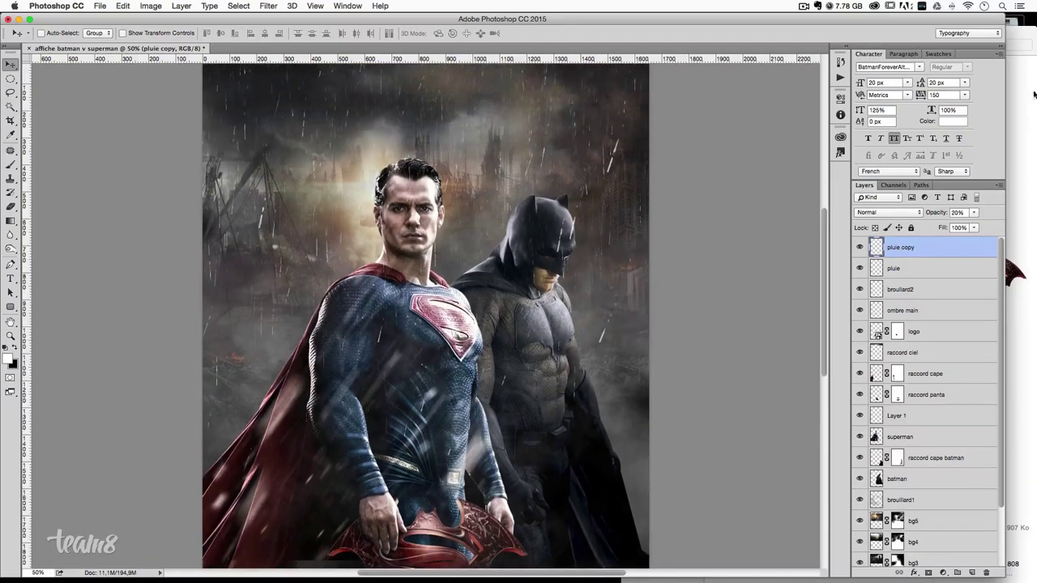
left_click(1024, 41)
left_click(774, 179)
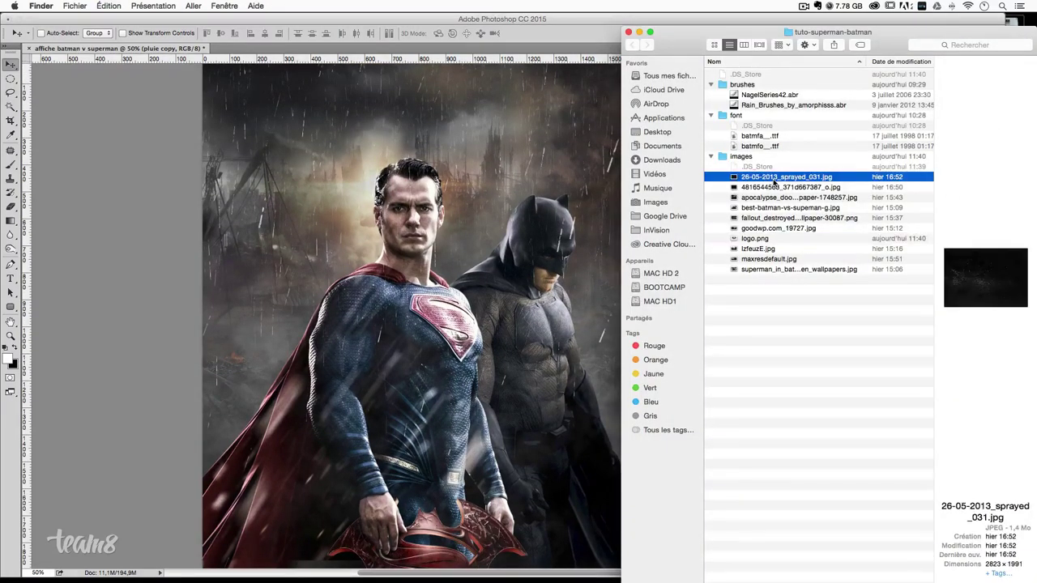
key("Down")
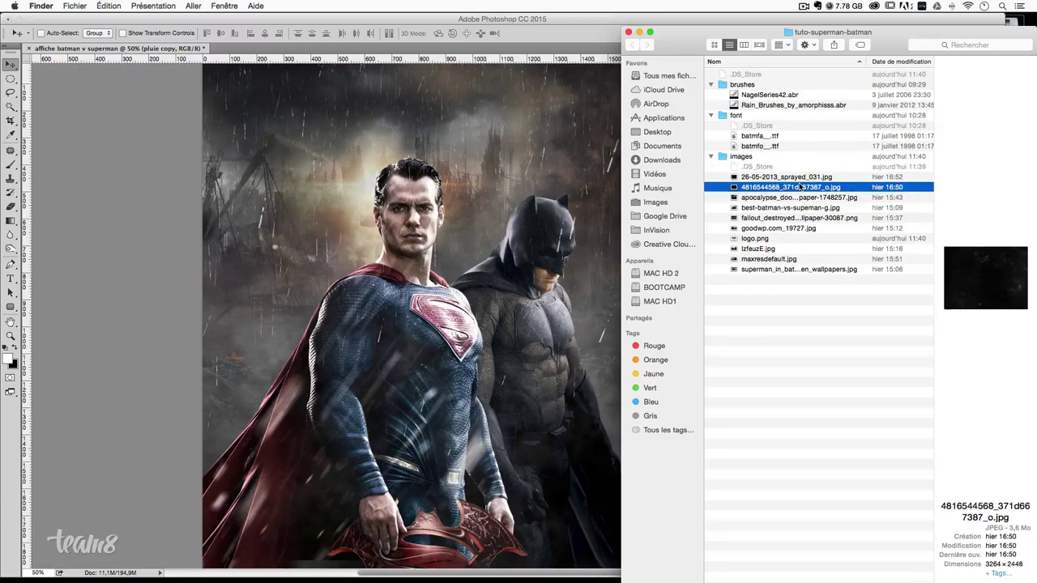
key("Up")
key("Down")
key("Down")
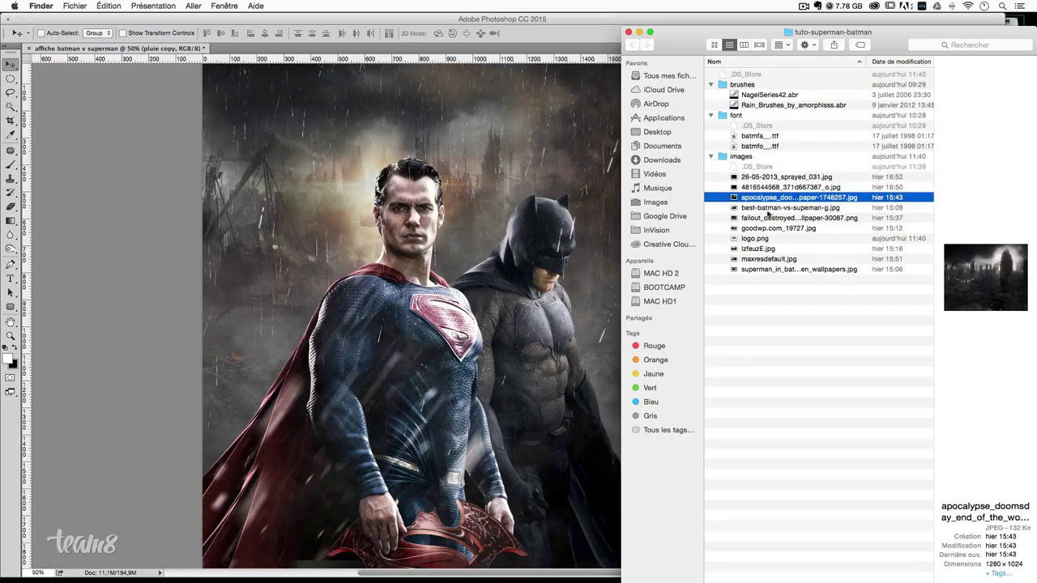
key("Down")
key("Down")
key("Down")
key("Down")
key("Down")
key("Down")
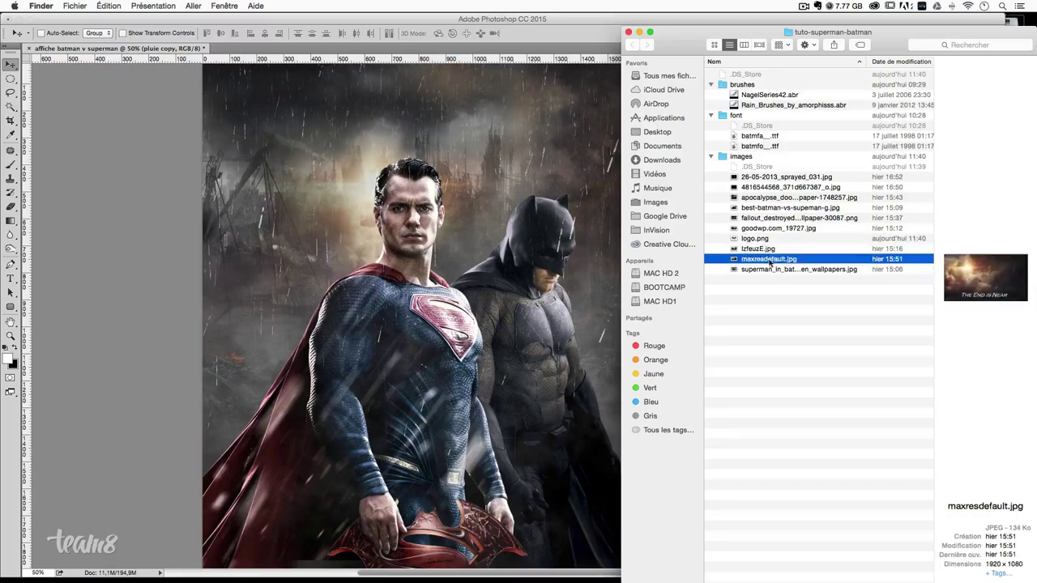
left_click(771, 270)
left_click(774, 177)
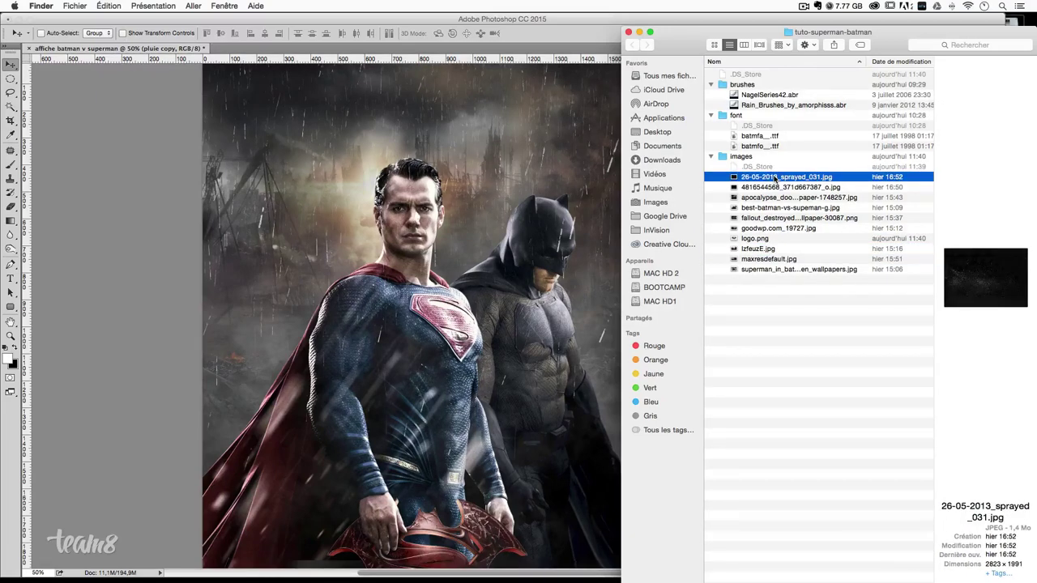
key("Down")
key("Up")
key("Down")
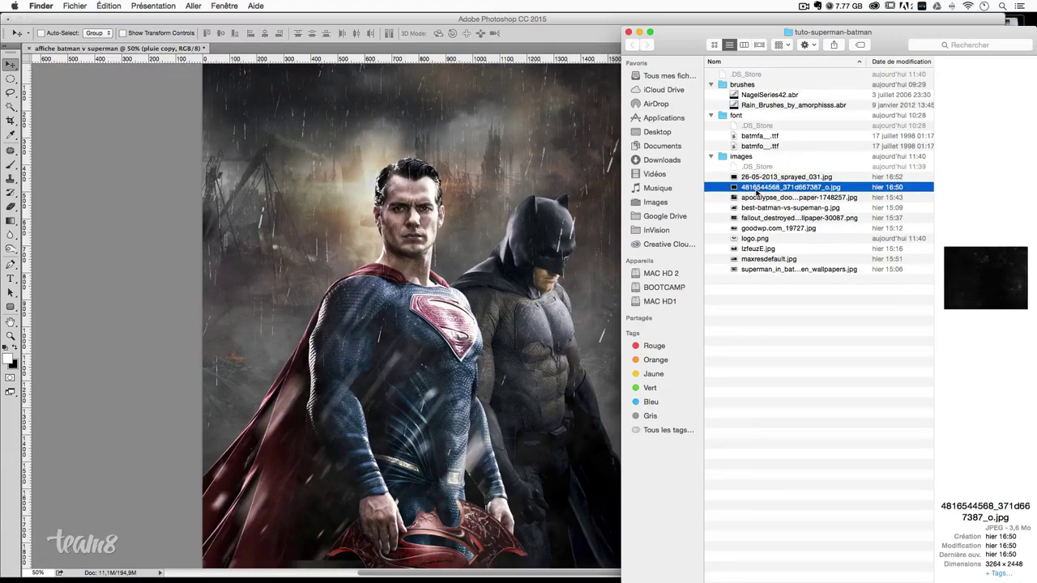
left_click_drag(755, 192, 518, 178)
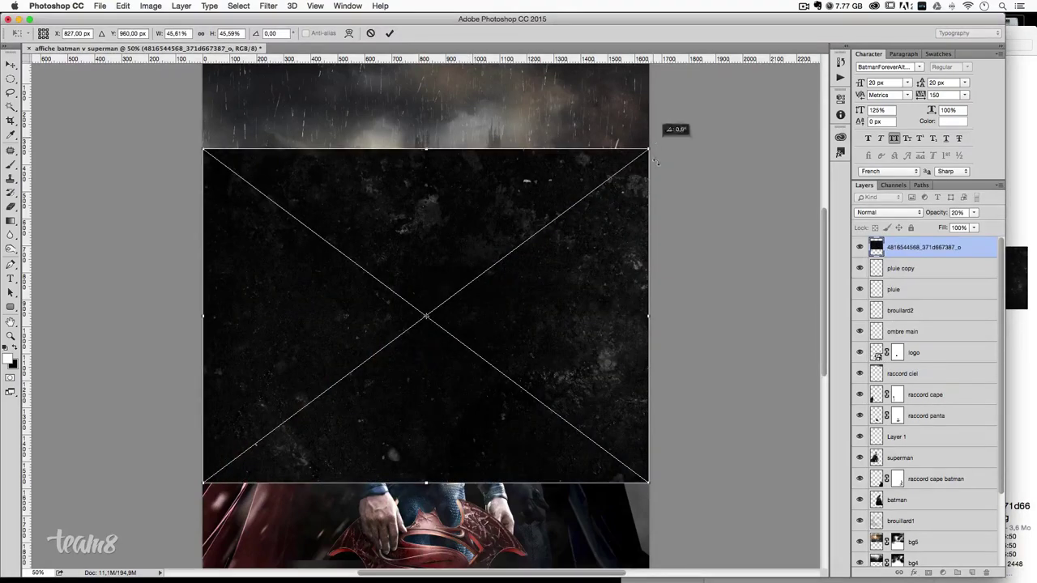
left_click_drag(672, 130, 516, 443)
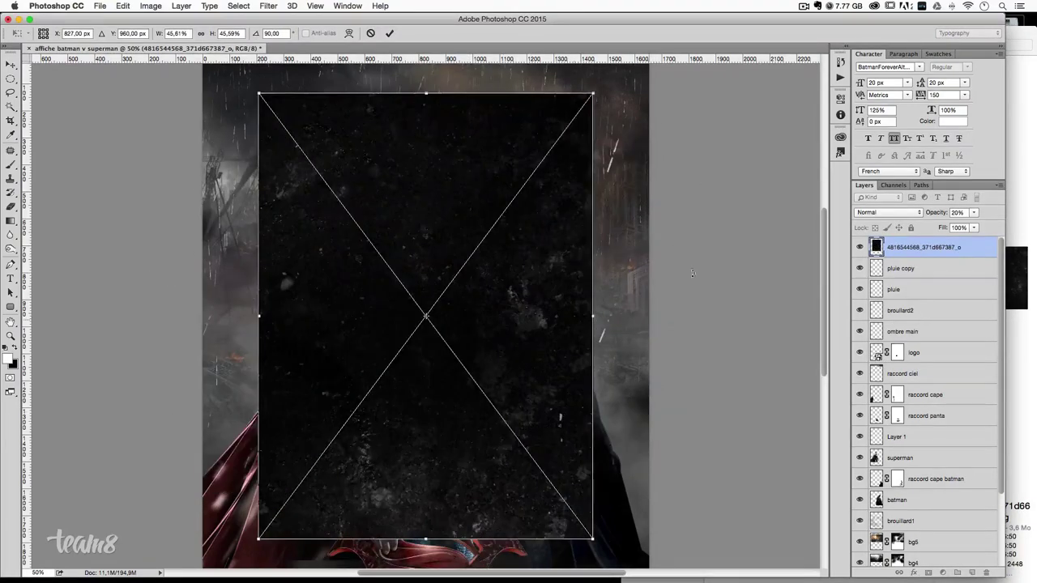
scroll(696, 264, "up", 2)
key("ctrl+minus")
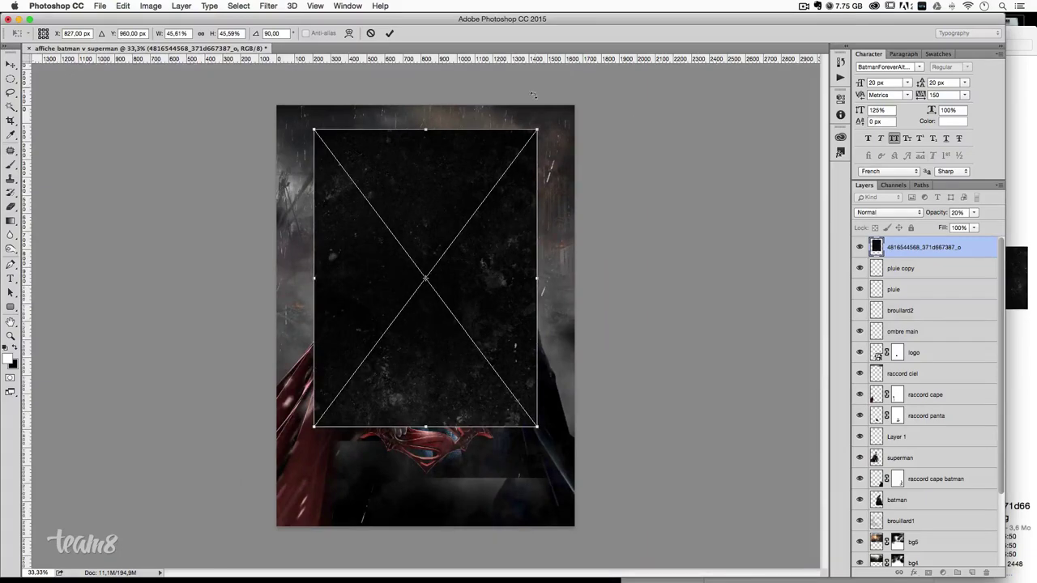
left_click_drag(540, 437, 578, 486)
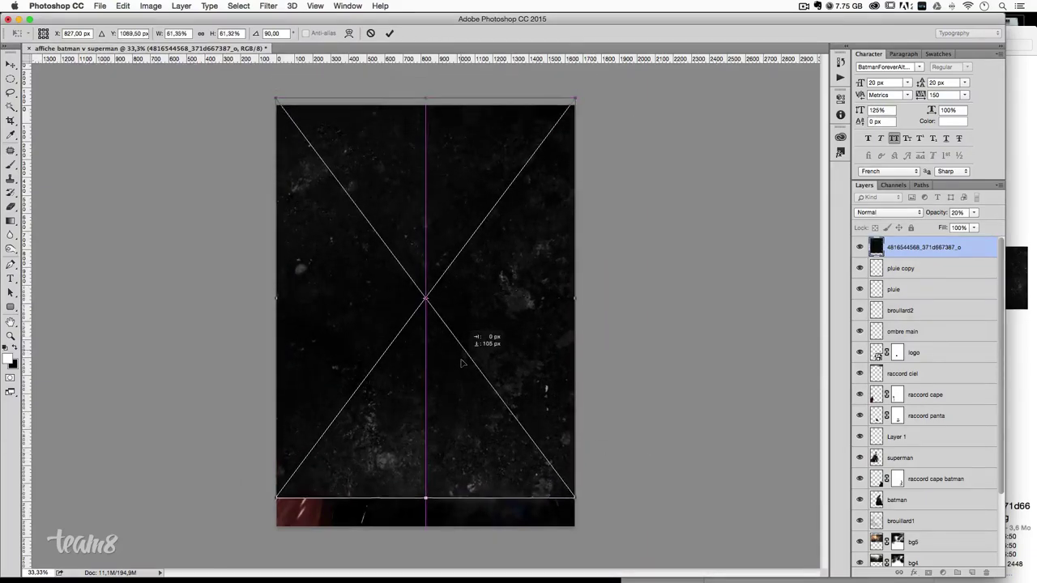
left_click_drag(461, 345, 463, 367)
left_click_drag(574, 504, 592, 526)
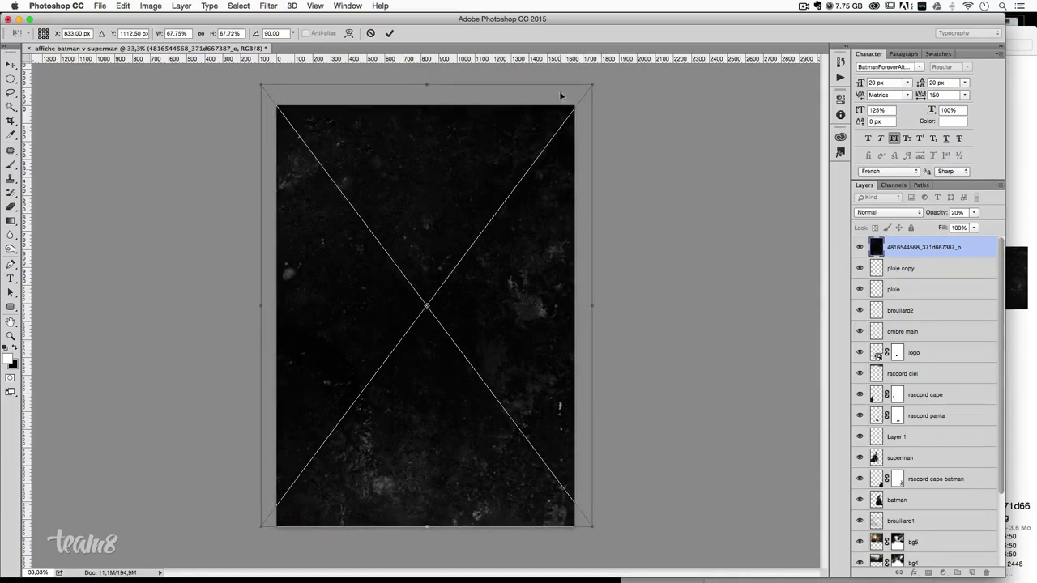
left_click_drag(600, 84, 577, 104)
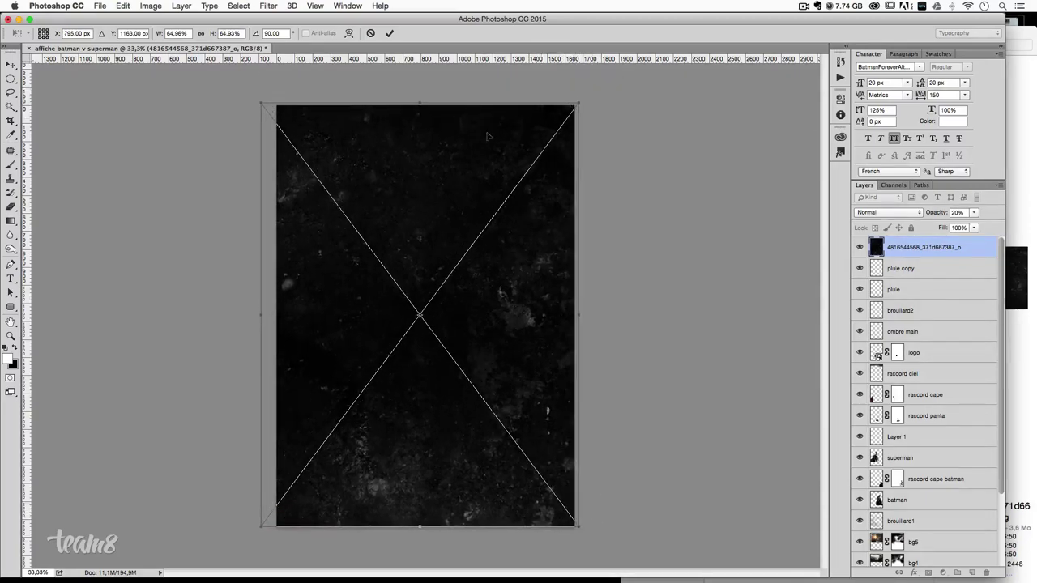
left_click_drag(259, 103, 263, 104)
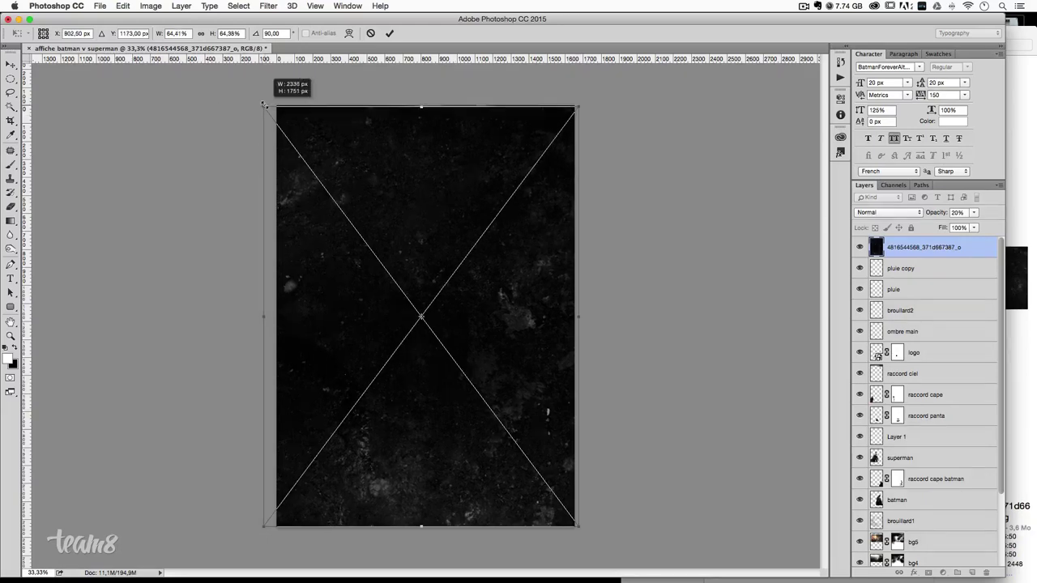
key("Right")
key("Right")
key("Right")
key("Right")
key("Right")
key("Right")
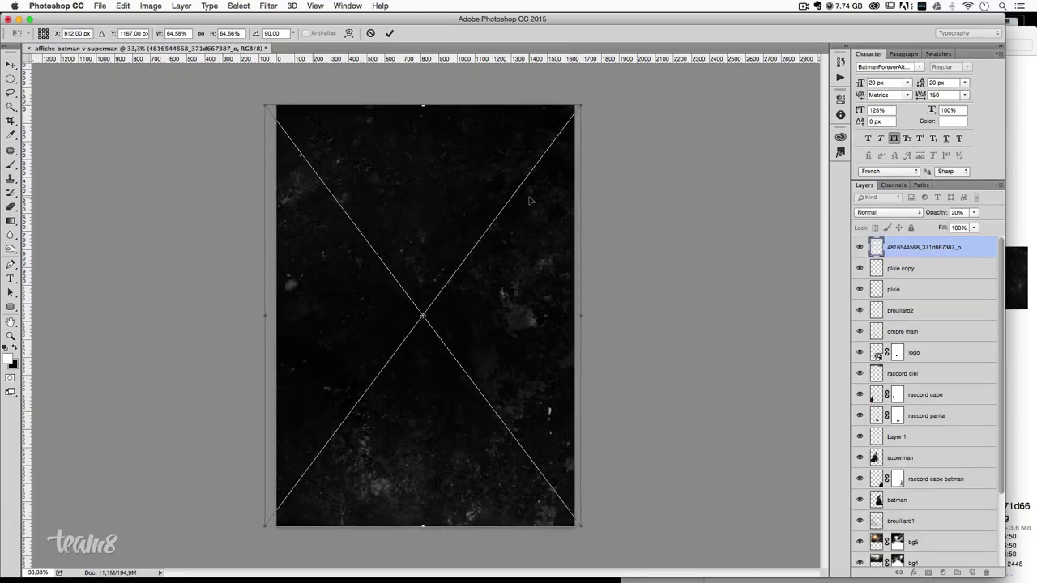
key("Right")
key("Right")
key("Right")
key("Right")
key("Right")
key("Right")
key("Return")
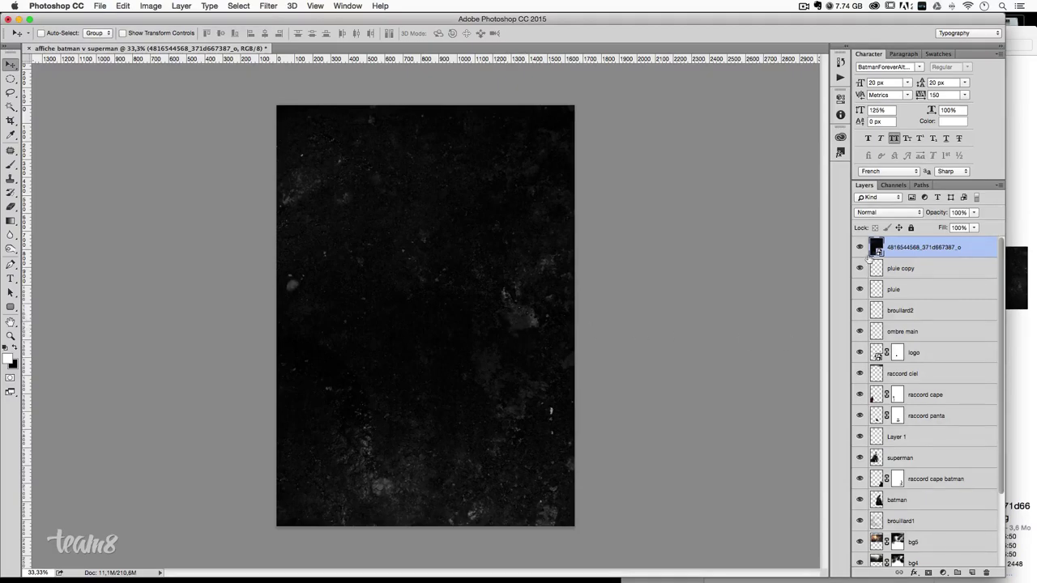
- Set the grunge texture layer's blend mode to Screen
left_click(888, 212)
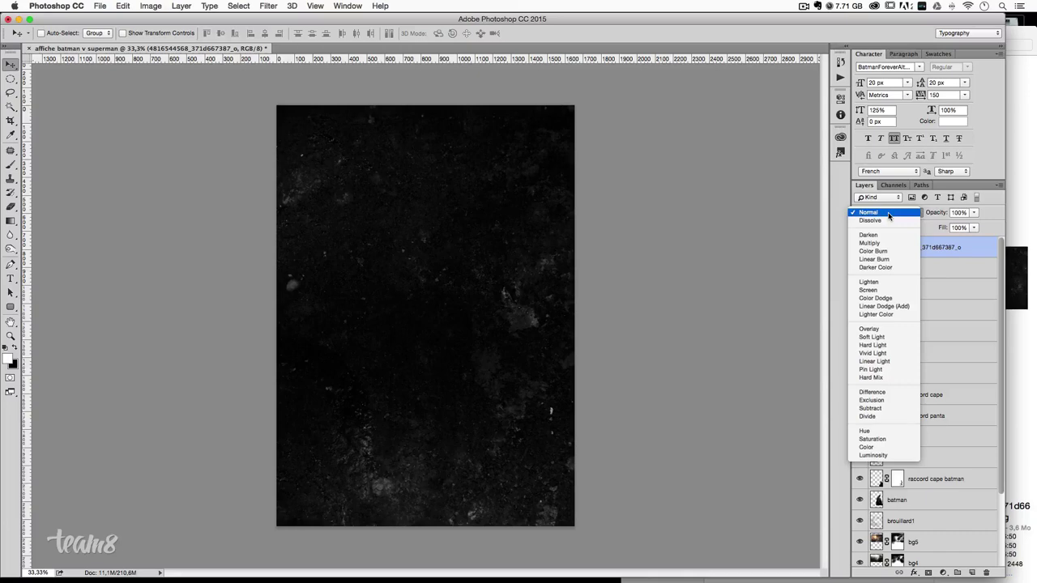
left_click(866, 290)
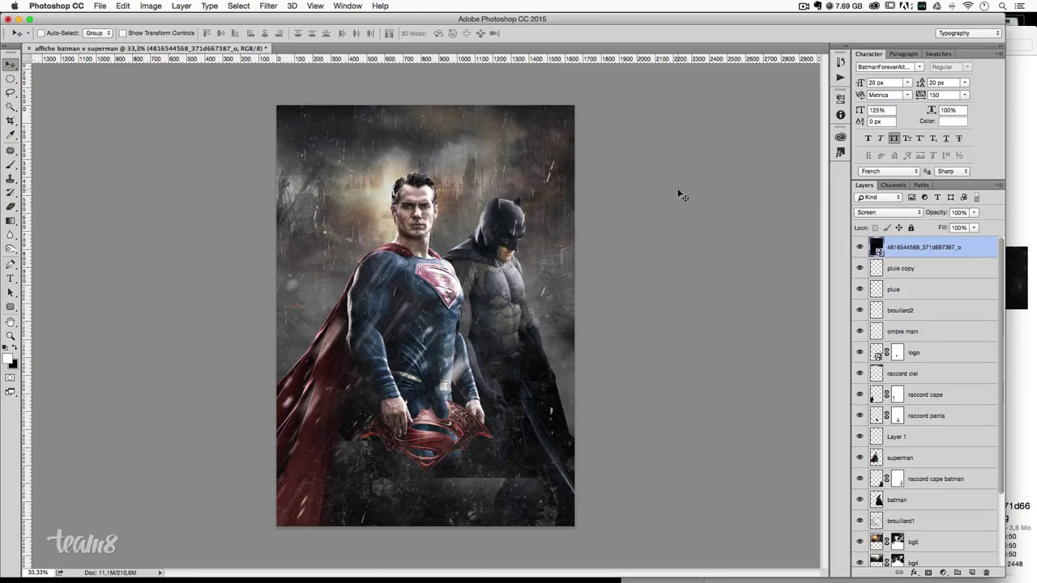
- Add a layer mask to the texture layer and switch to the Brush tool at 50% zoom
left_click(929, 572)
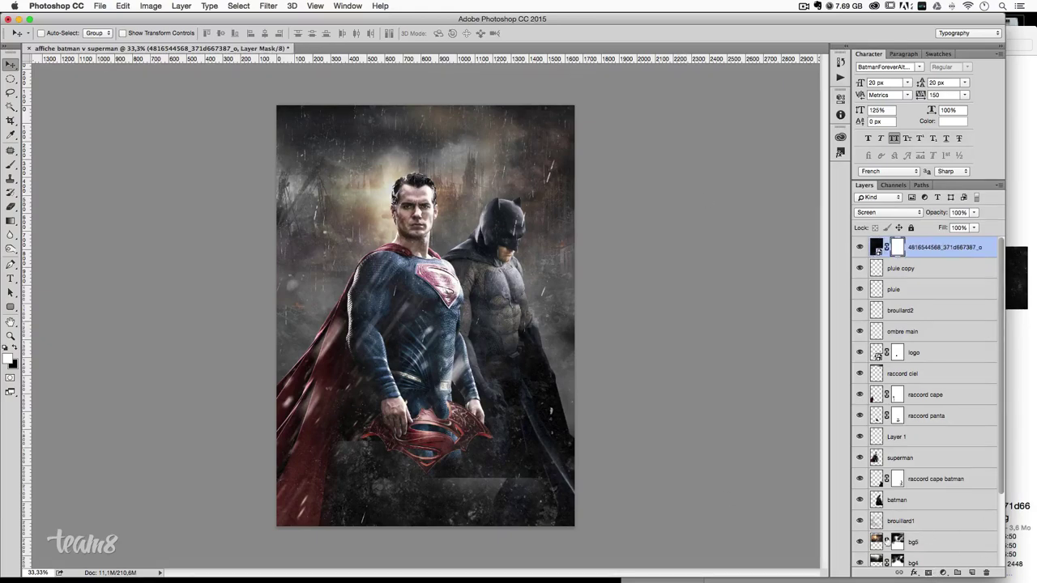
left_click(11, 164)
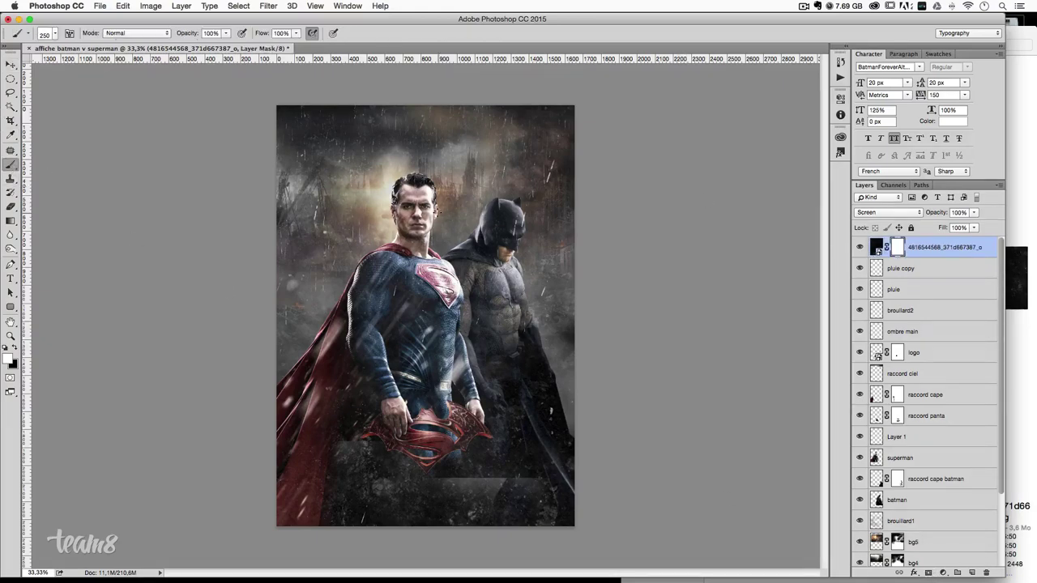
key("super+plus")
scroll(425, 316, "up", 3)
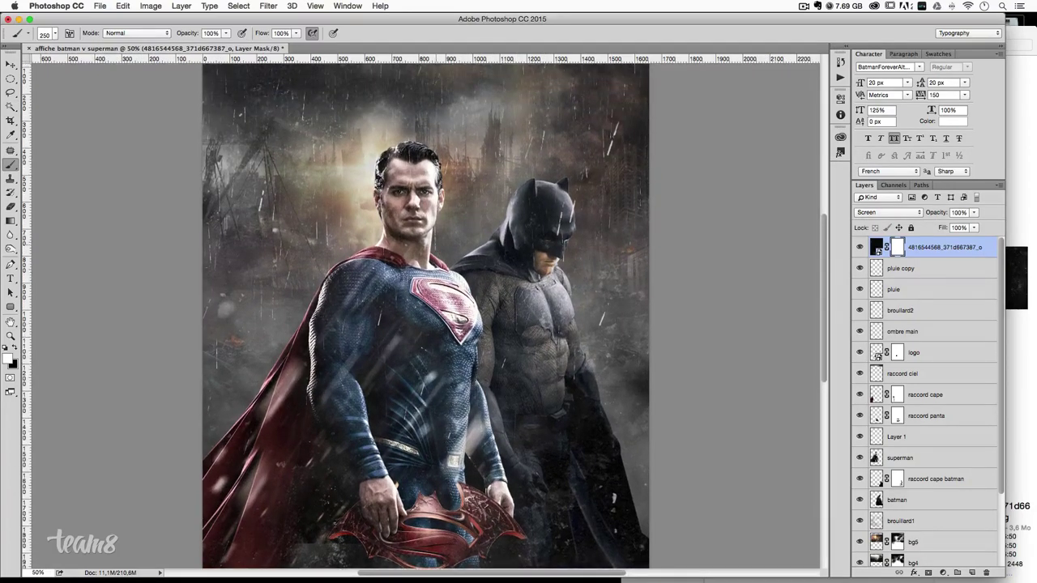
scroll(430, 180, "up", 2)
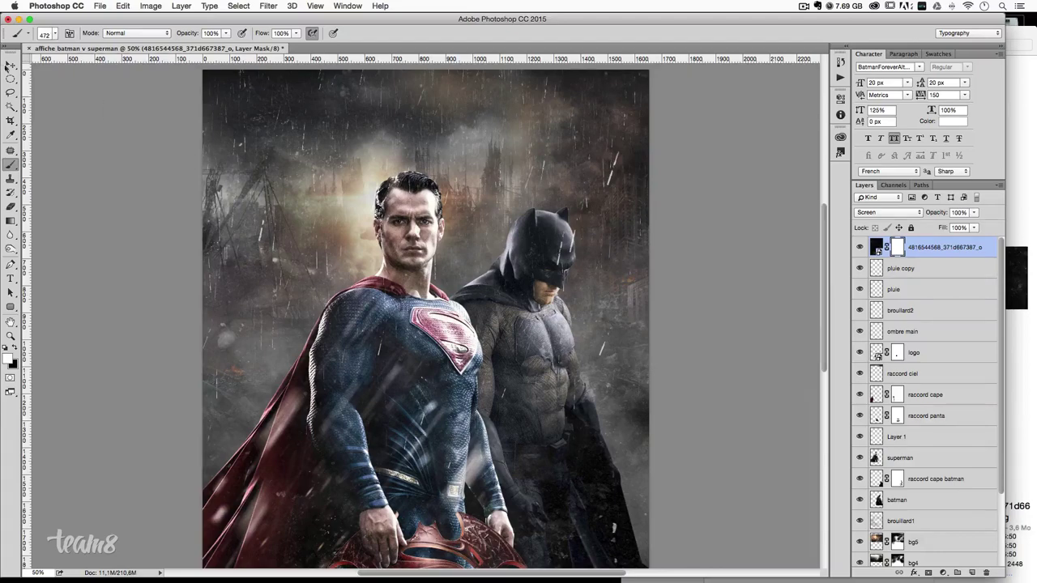
- Reset to the default brush set and pick the soft round brush with 0% hardness
left_click(54, 34)
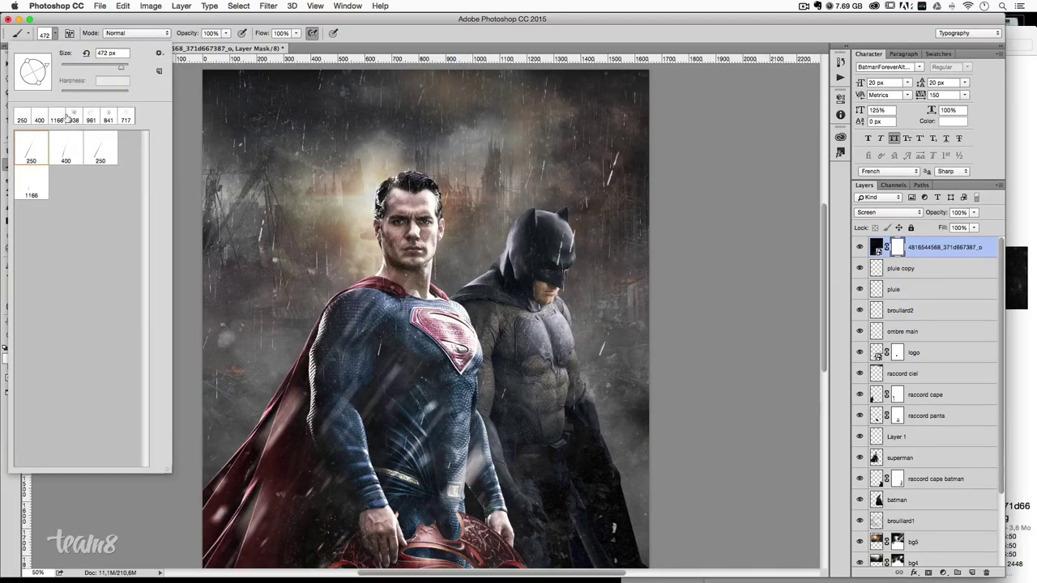
left_click(159, 55)
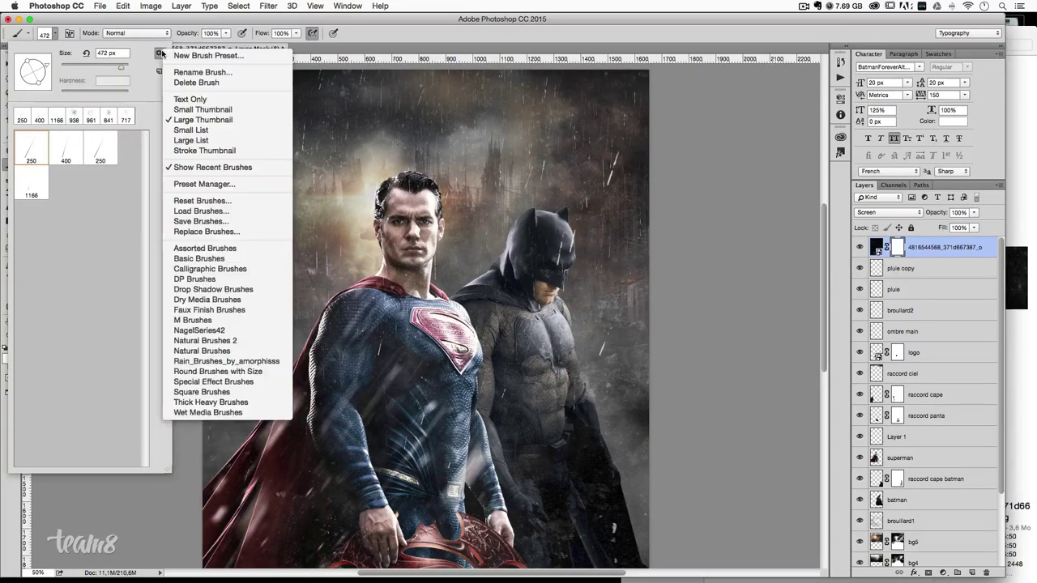
left_click(22, 44)
left_click(56, 35)
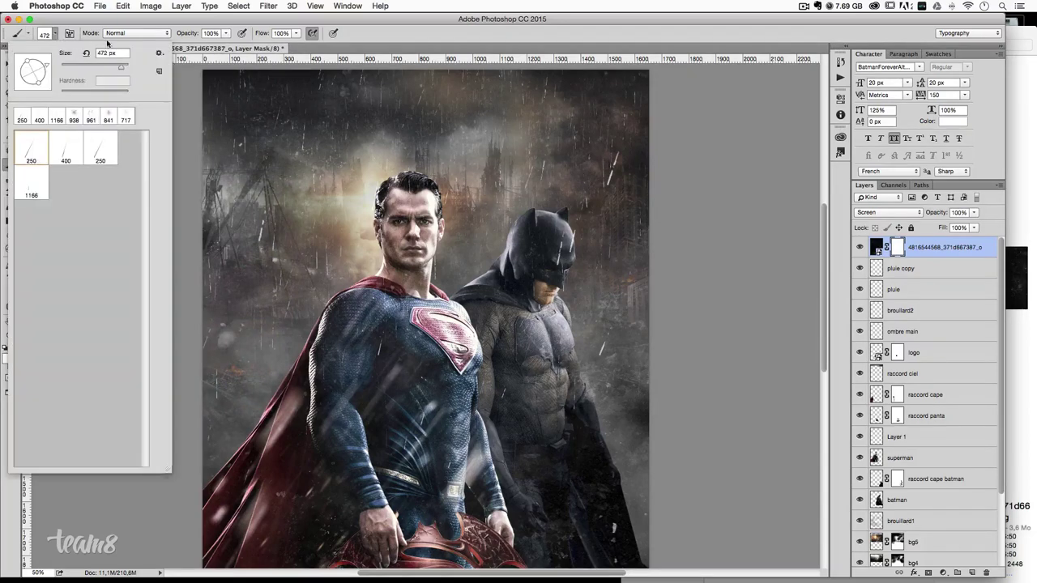
left_click(159, 51)
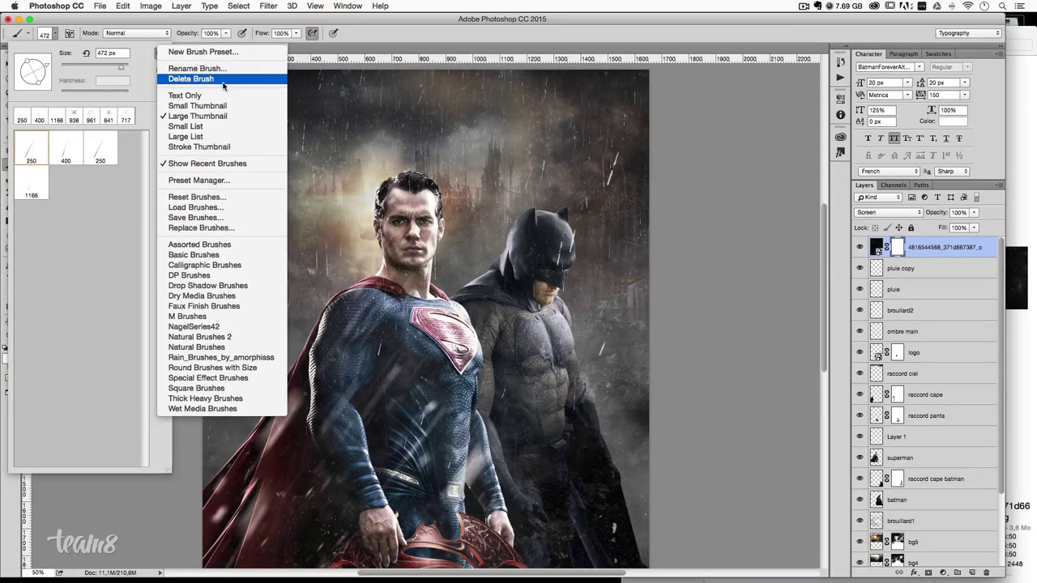
left_click(226, 198)
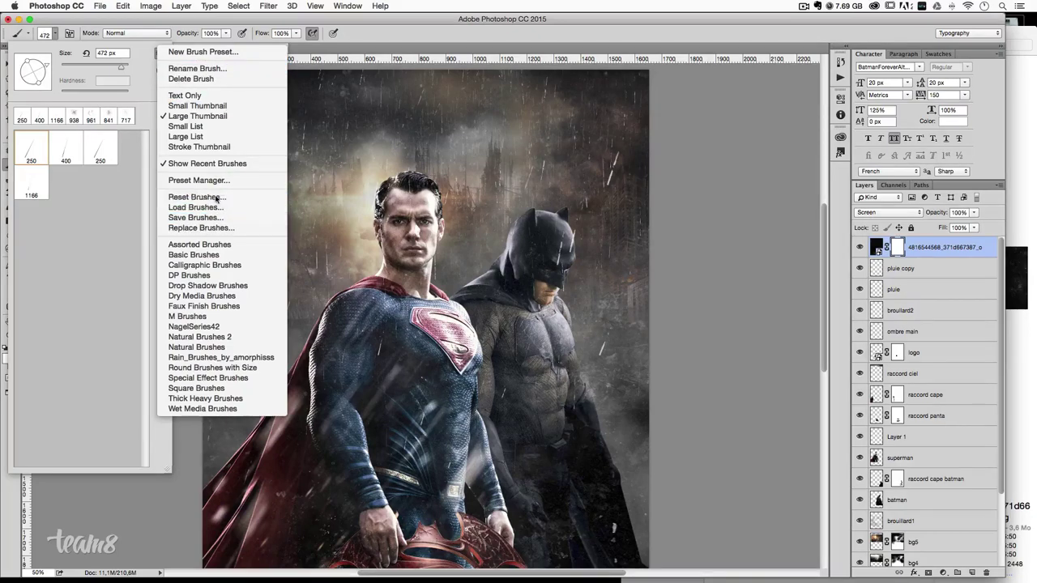
left_click(592, 200)
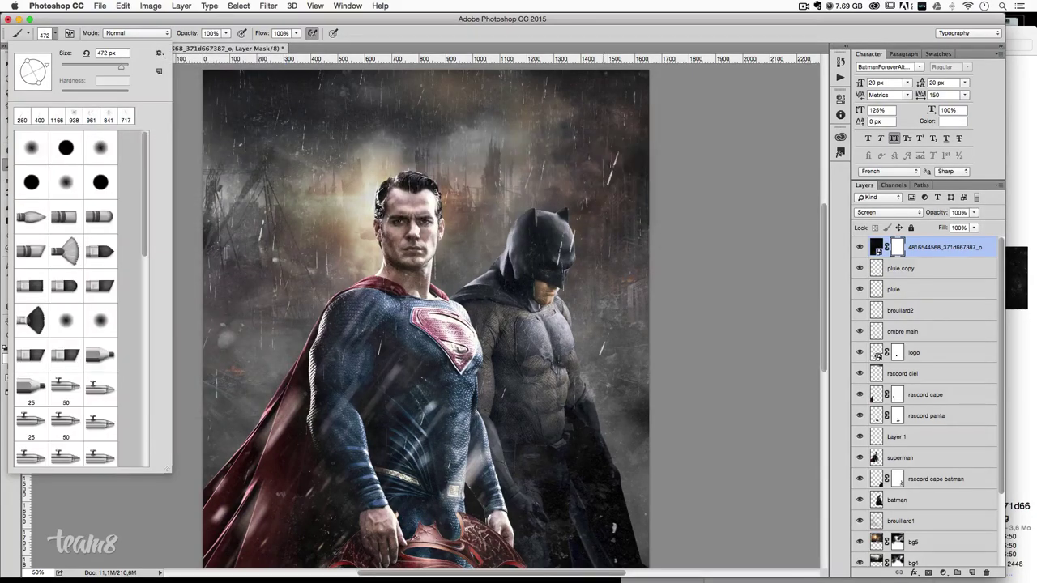
left_click(41, 161)
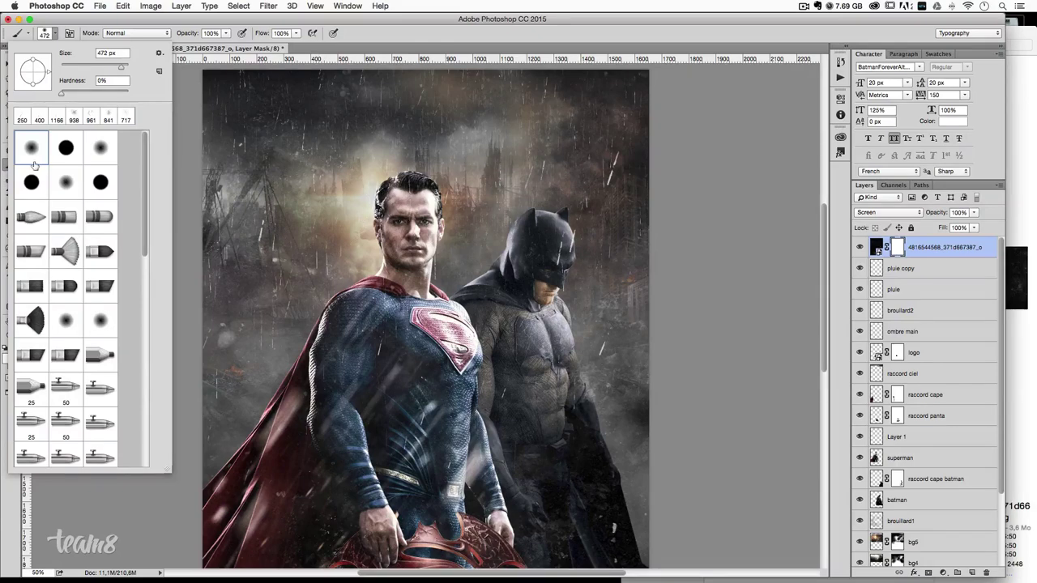
left_click(381, 190)
- Paint black at 30% opacity, about 329 px, on the mask around the logo and Batman's legs
left_click_drag(519, 243, 461, 243)
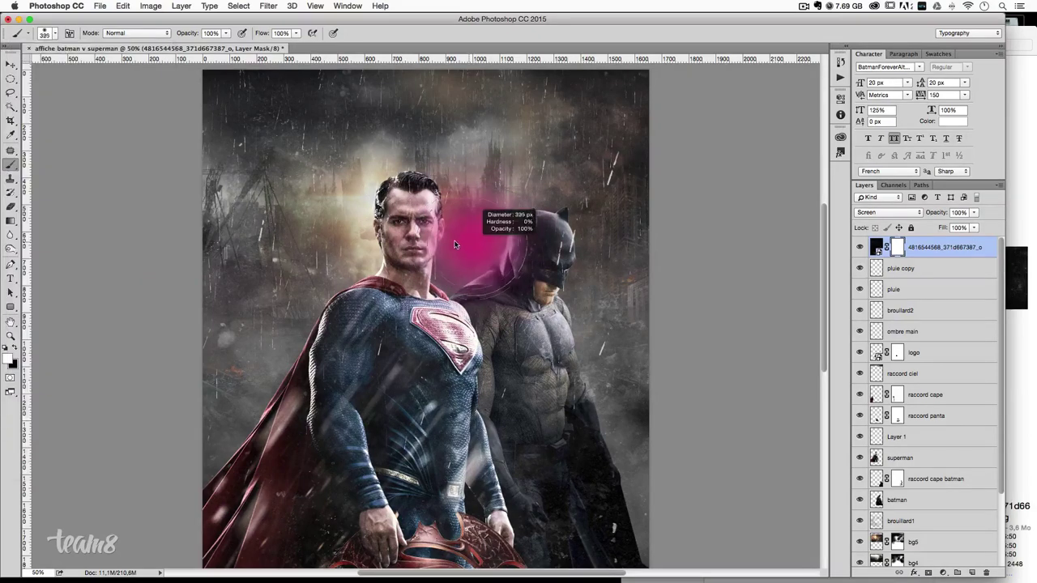
left_click(228, 34)
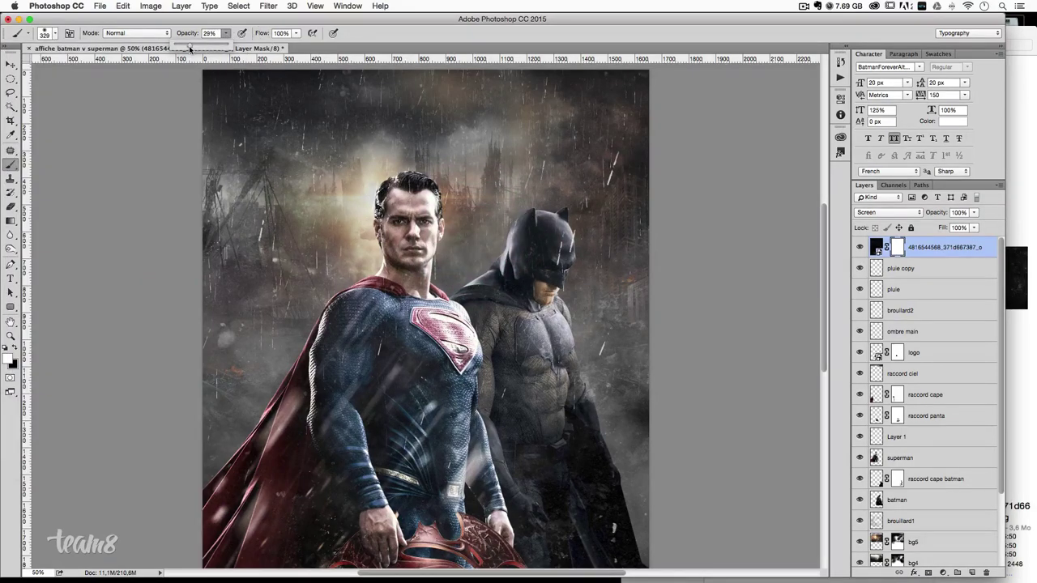
scroll(518, 324, "down", 5)
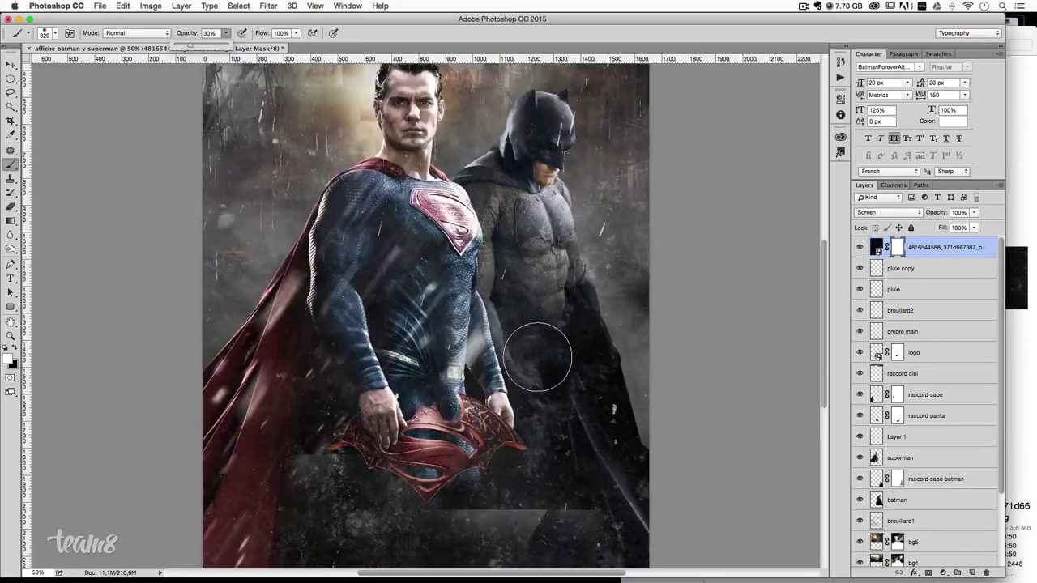
scroll(537, 358, "down", 2)
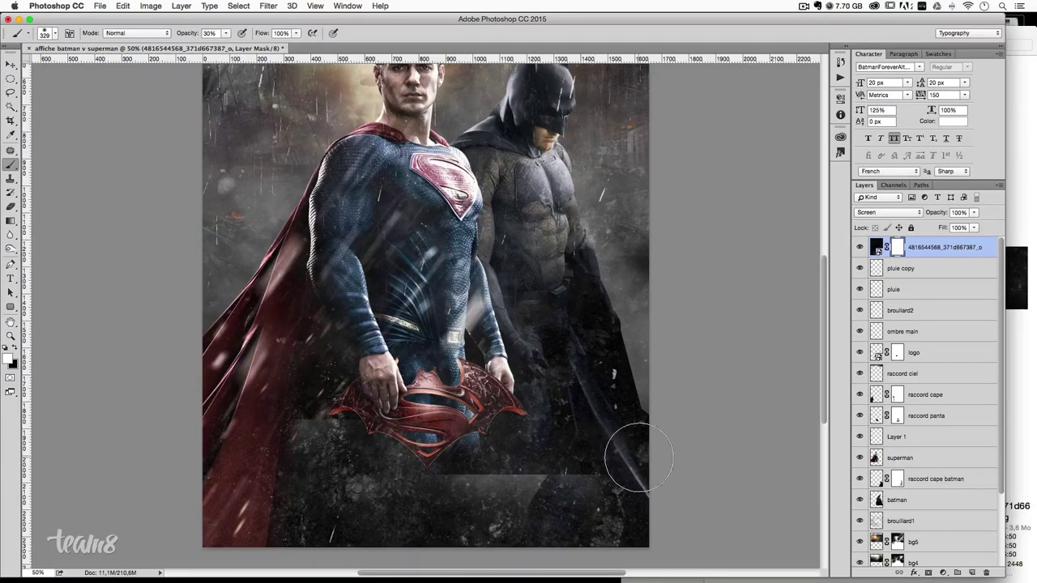
key("x")
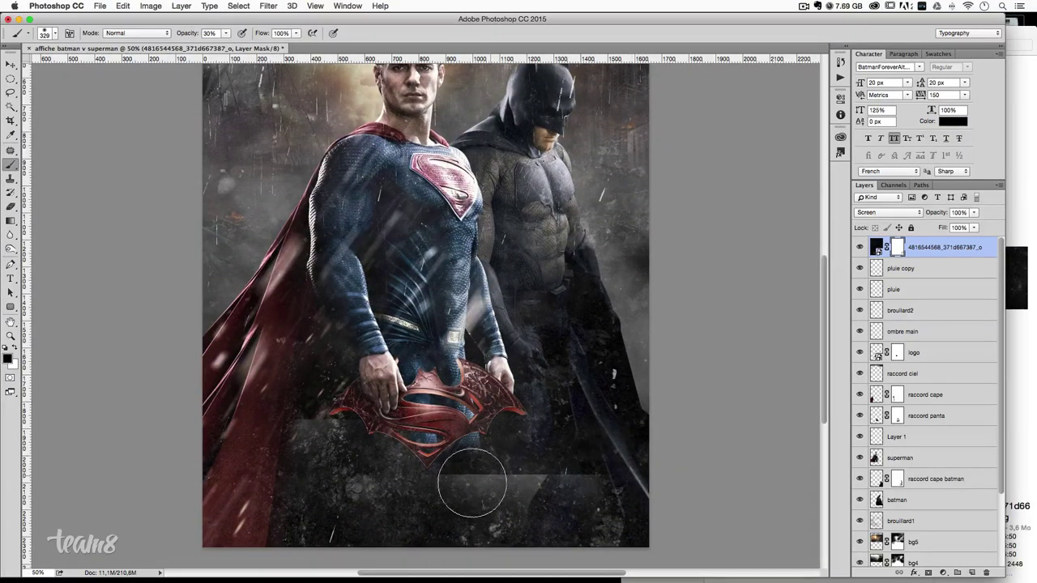
mouse_move(347, 440)
left_mouse_down()
mouse_move(370, 429)
mouse_move(310, 411)
mouse_move(300, 347)
mouse_move(301, 416)
left_mouse_up()
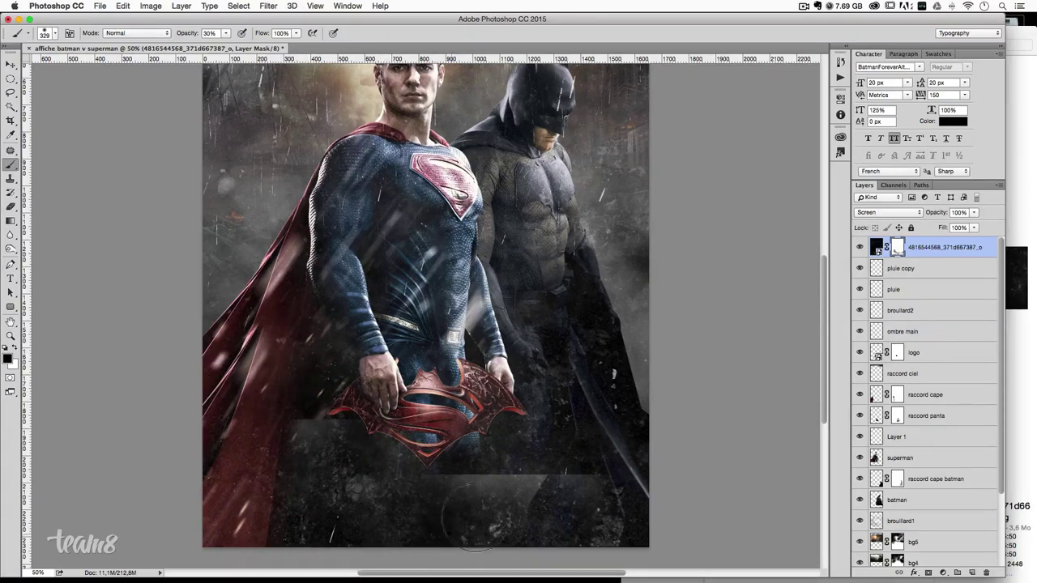
mouse_move(521, 428)
left_mouse_down()
mouse_move(511, 439)
mouse_move(579, 384)
left_mouse_up()
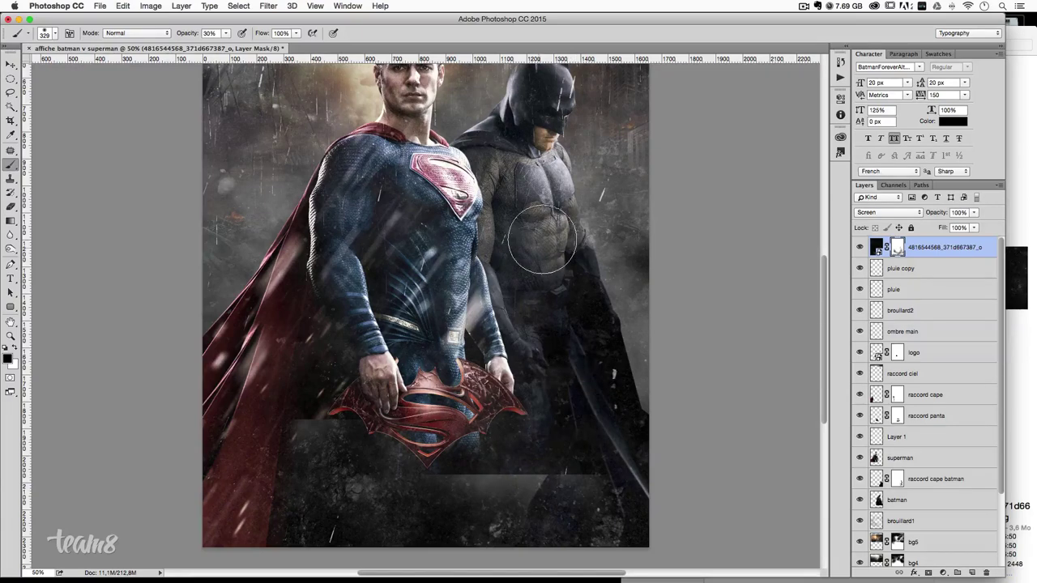
- Toggle the texture layer's visibility to compare the masked result
scroll(612, 306, "up", 3)
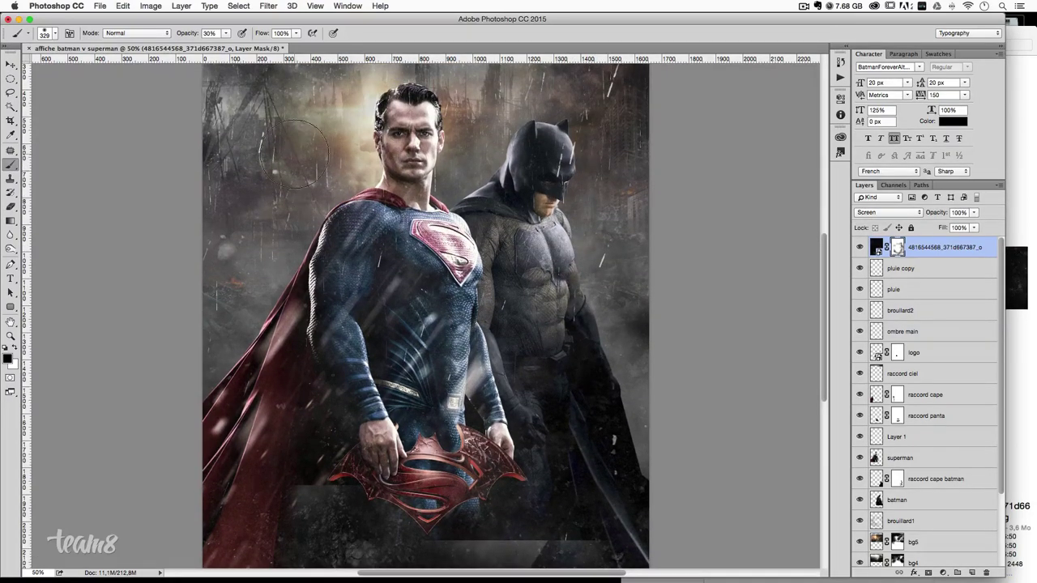
scroll(293, 154, "up", 3)
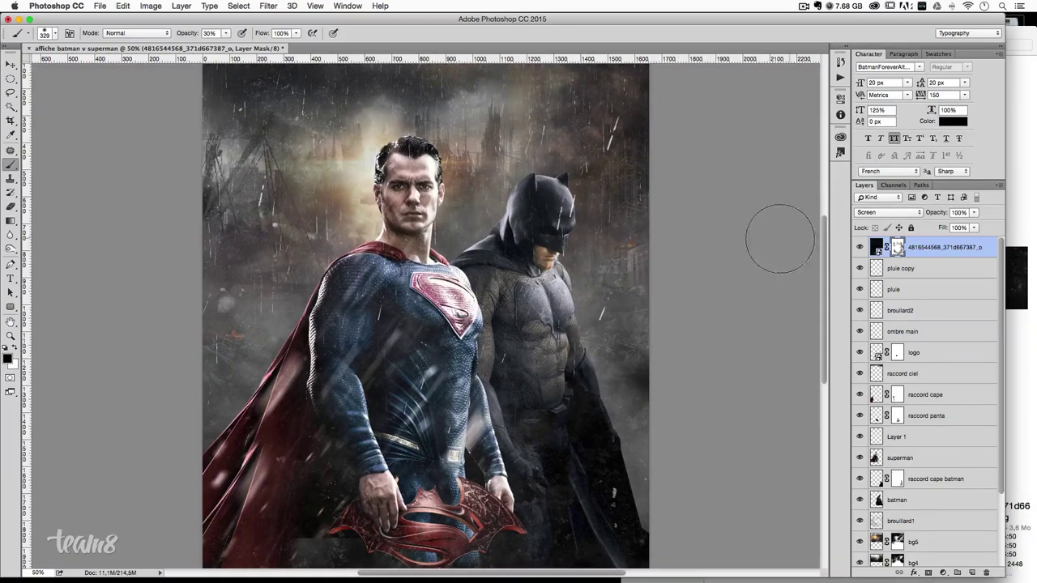
scroll(782, 235, "up", 3)
left_click(860, 247)
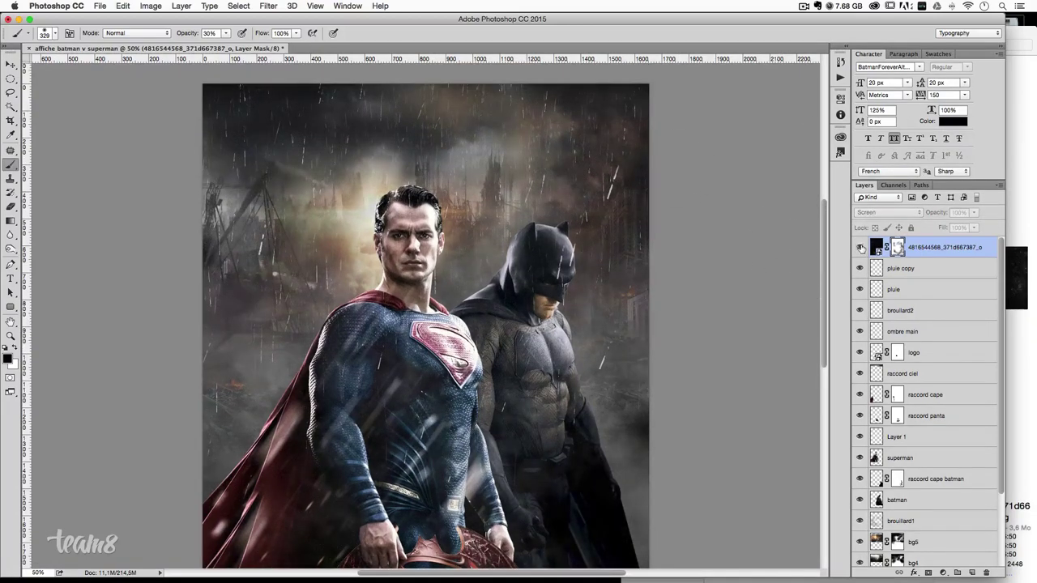
left_click(860, 247)
left_click(860, 247)
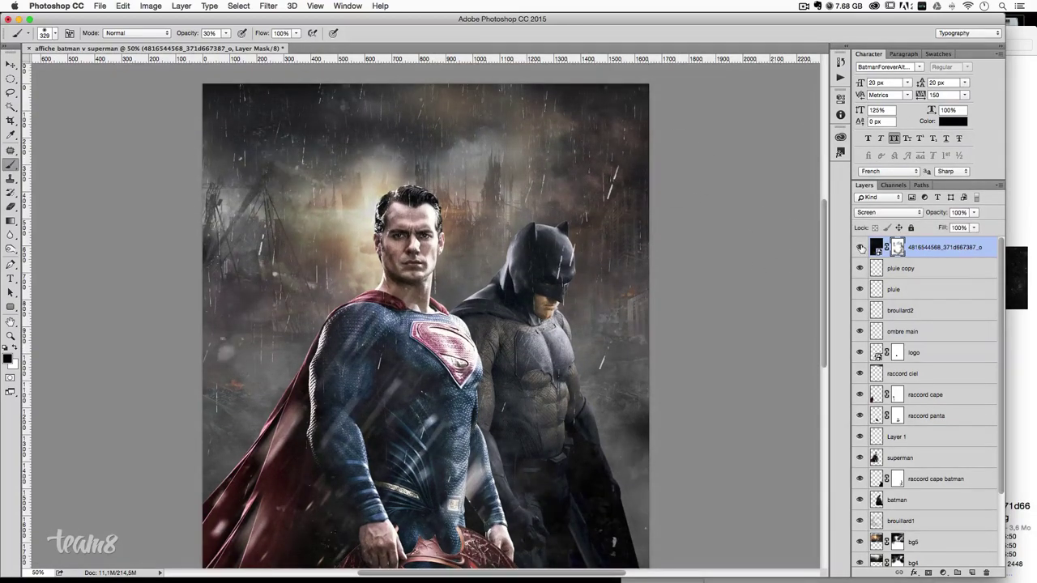
left_click(860, 247)
left_click(860, 247)
scroll(744, 286, "down", 3)
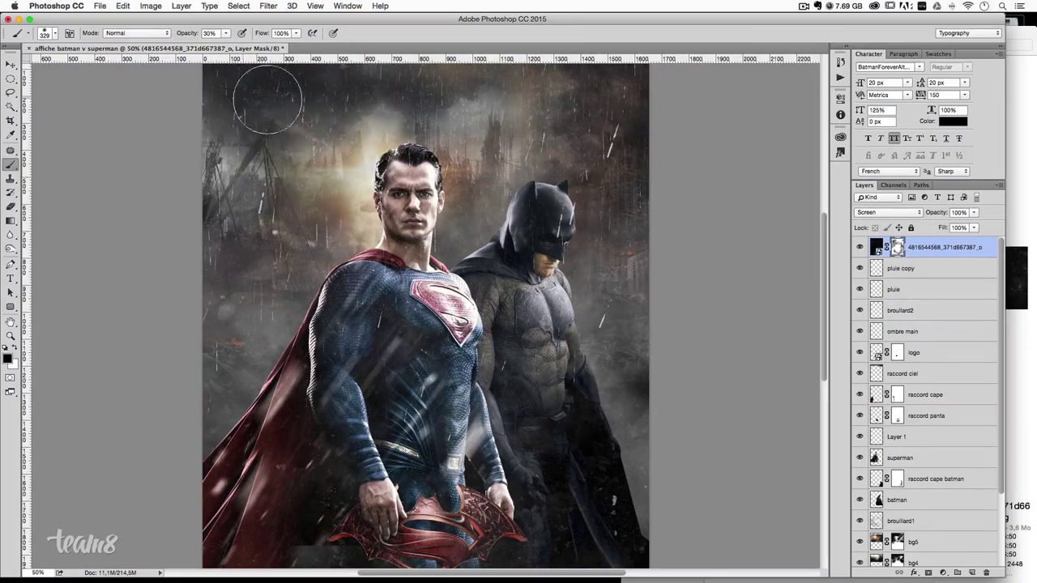
scroll(458, 171, "up", 2)
scroll(459, 171, "up", 4)
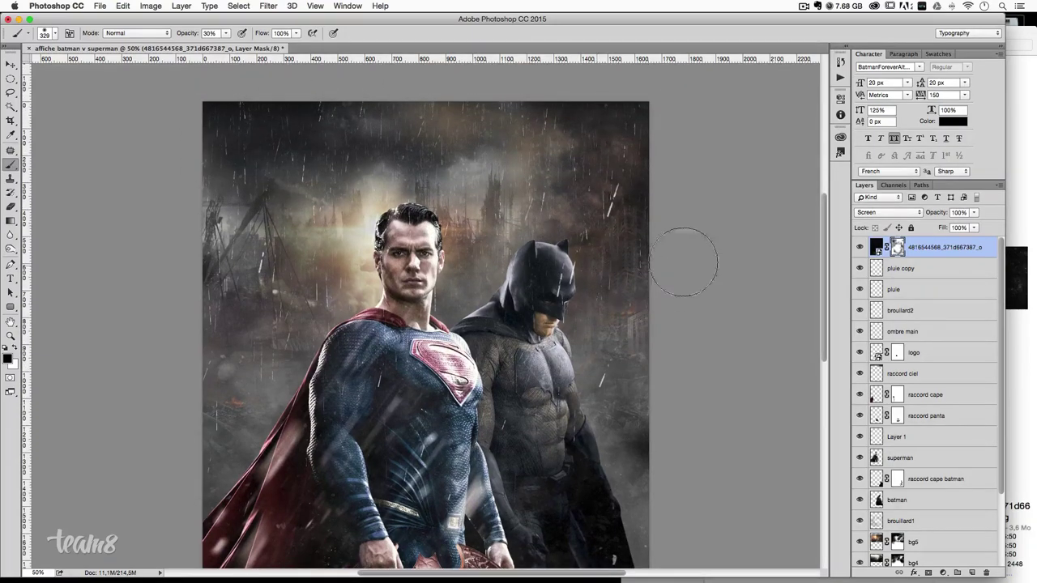
scroll(619, 270, "down", 7)
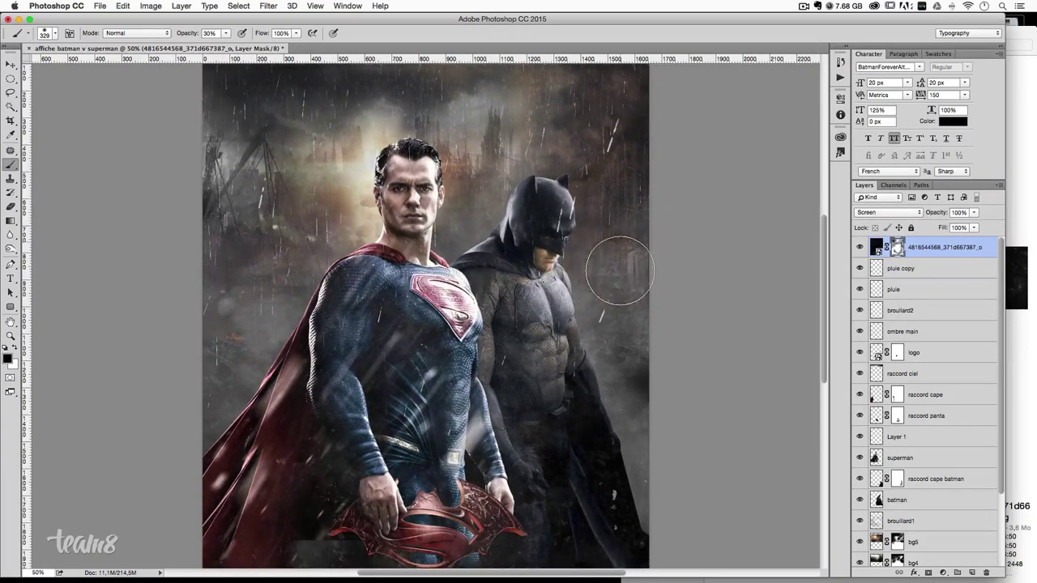
scroll(762, 348, "down", 5)
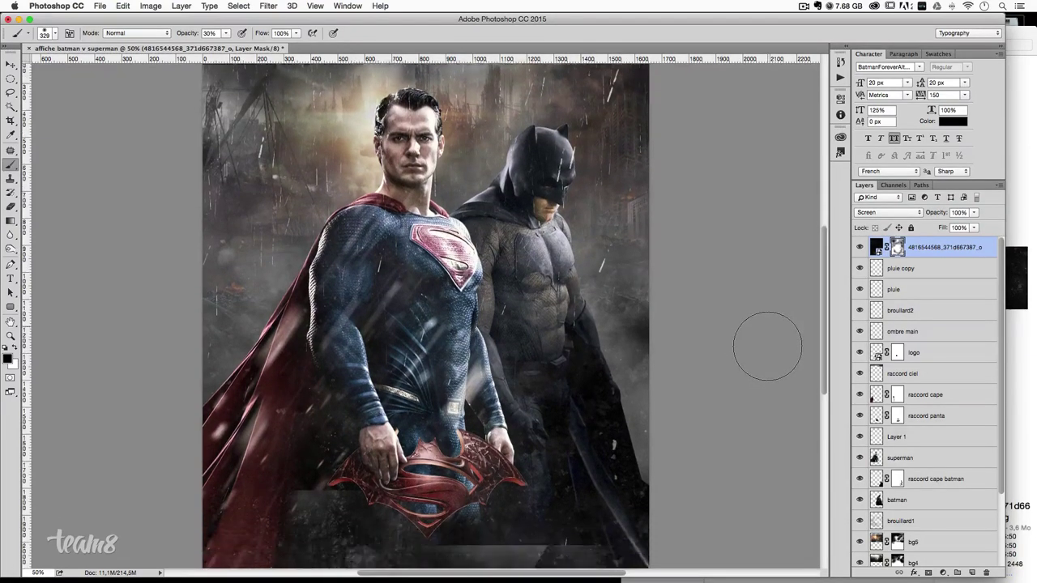
scroll(766, 343, "down", 4)
scroll(754, 359, "down", 4)
scroll(474, 481, "down", 3)
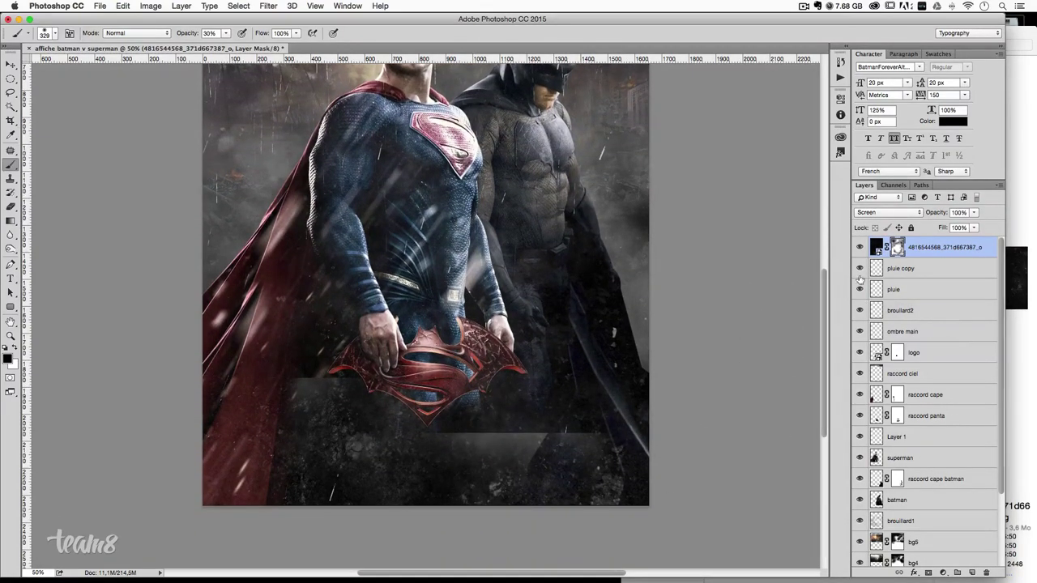
- On the brouillard1 mask, paint black to soften the hard fog edge and darken the lower middle
left_click(859, 311)
left_click(859, 521)
left_click(891, 521)
scroll(923, 558, "down", 3)
left_click_drag(532, 432, 580, 441)
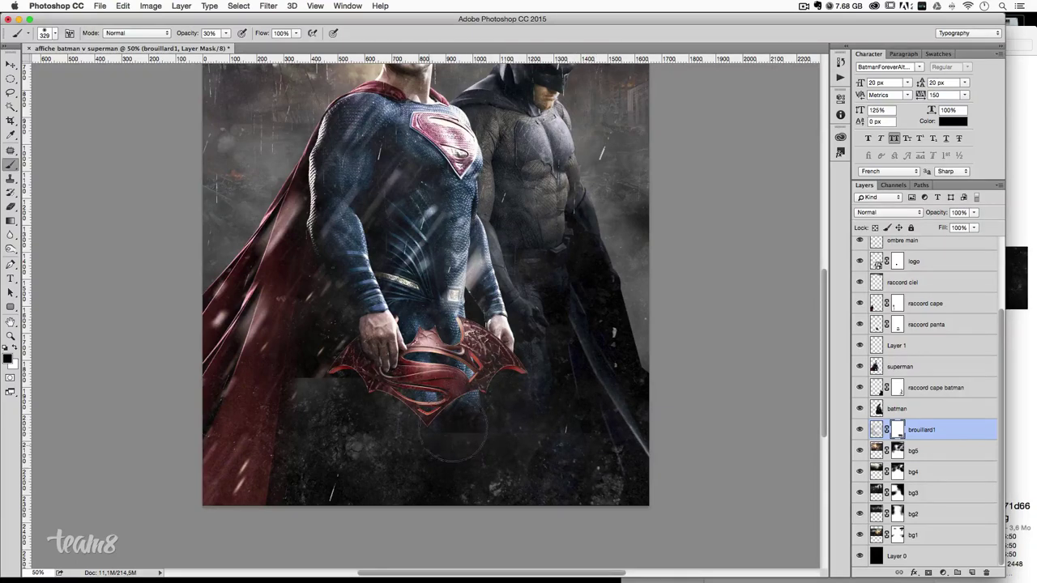
mouse_move(308, 357)
left_mouse_down()
mouse_move(320, 387)
mouse_move(312, 423)
left_mouse_up()
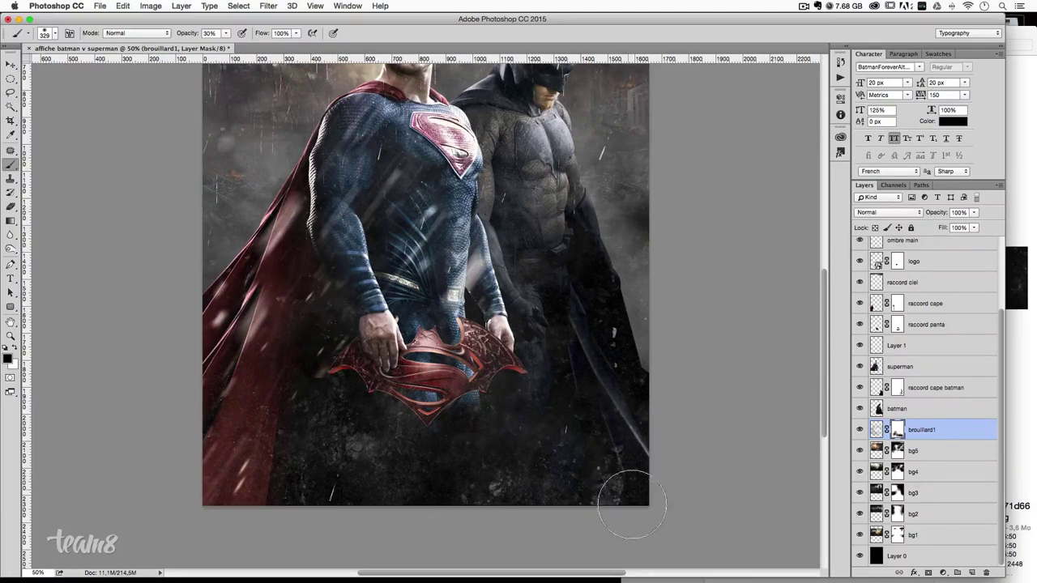
- Mask more texture near Batman's belt, then toggle the texture and pluie rain layers to compare
scroll(915, 282, "up", 3)
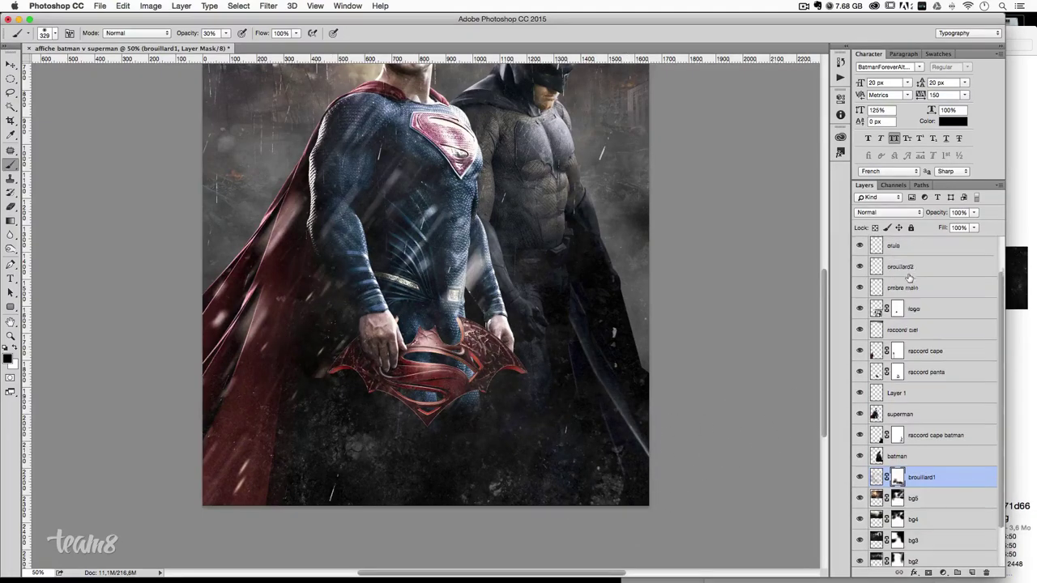
scroll(913, 276, "up", 2)
left_click(899, 249)
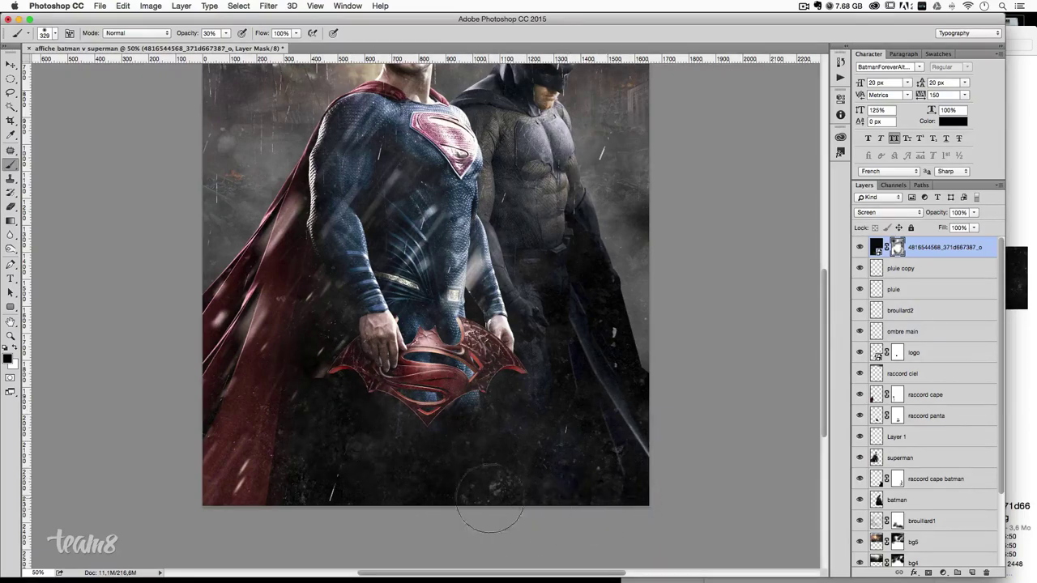
left_click_drag(624, 432, 542, 404)
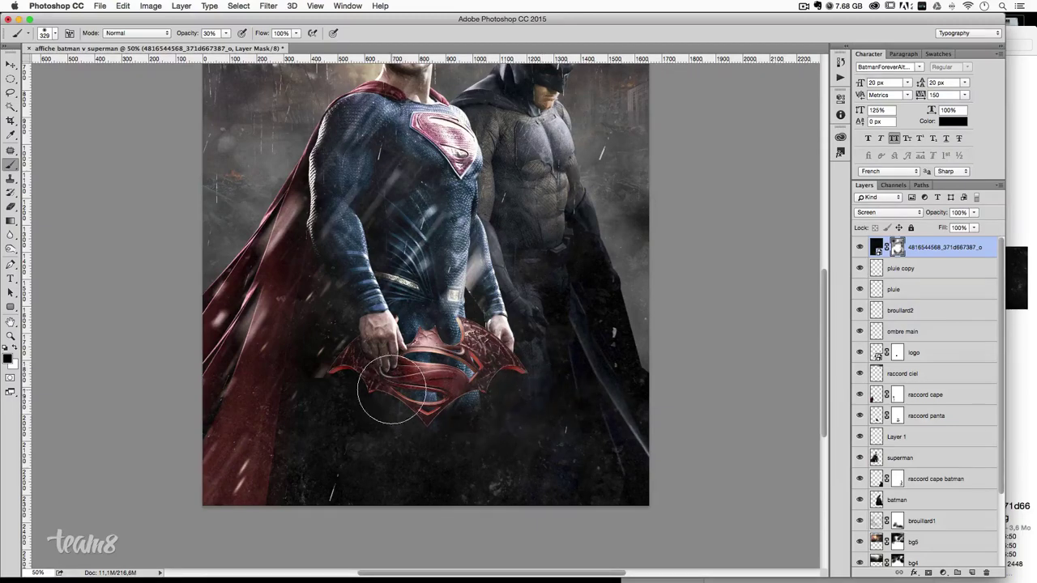
scroll(558, 428, "up", 3)
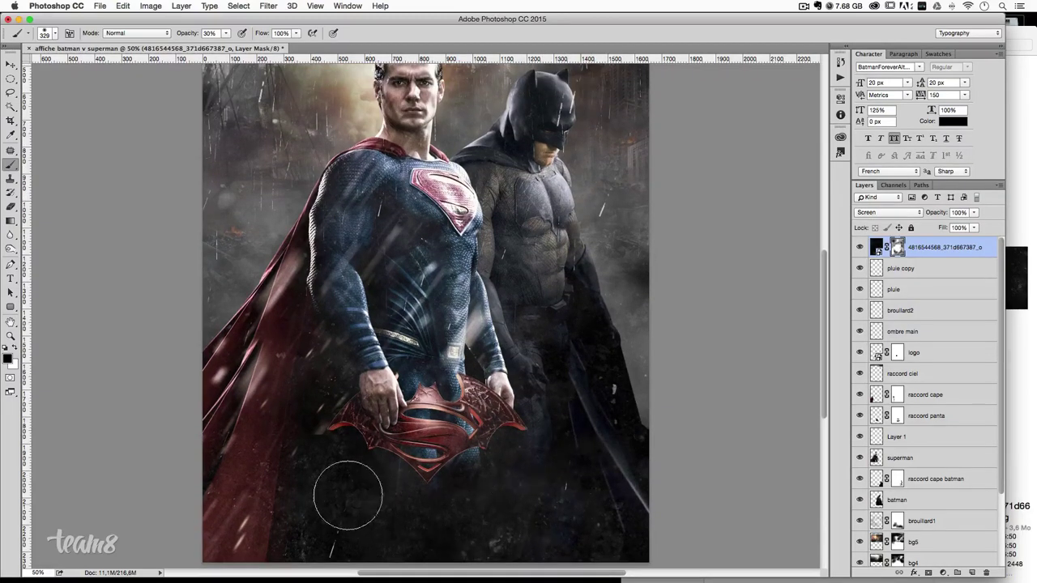
scroll(460, 424, "up", 3)
scroll(460, 424, "up", 3)
scroll(460, 423, "up", 1)
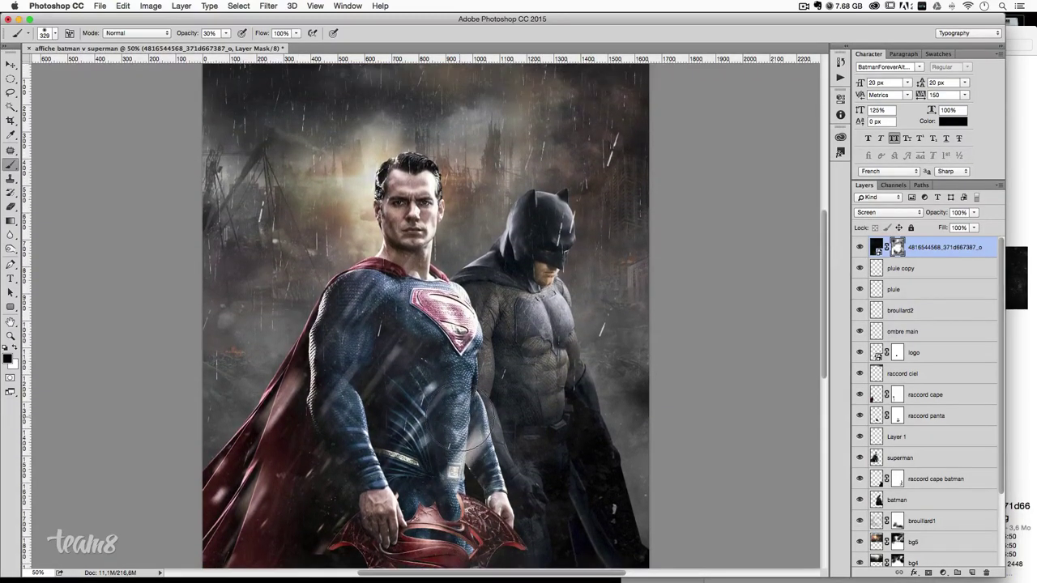
scroll(460, 424, "up", 1)
left_click(860, 249)
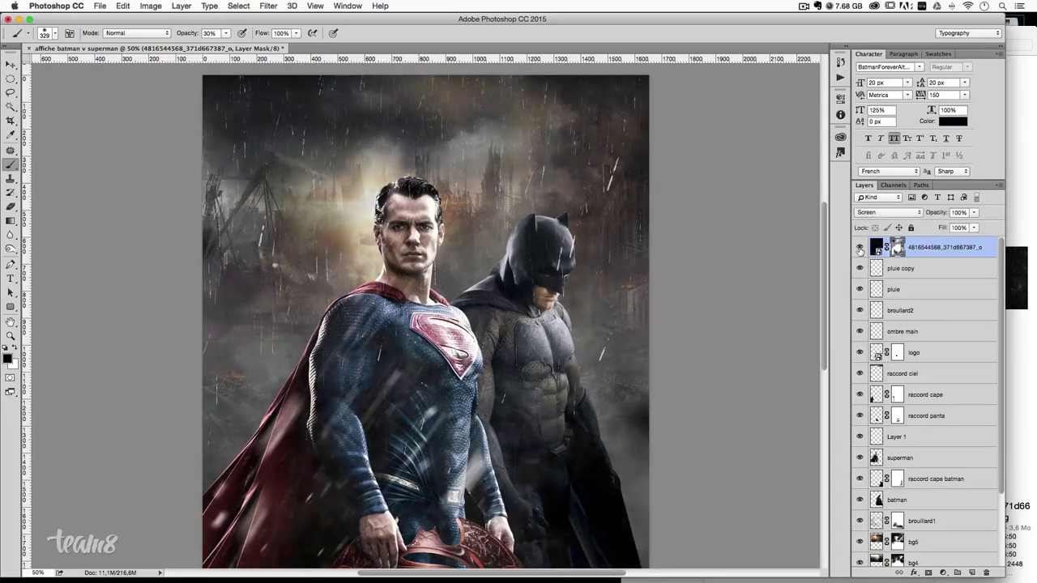
left_click(859, 269)
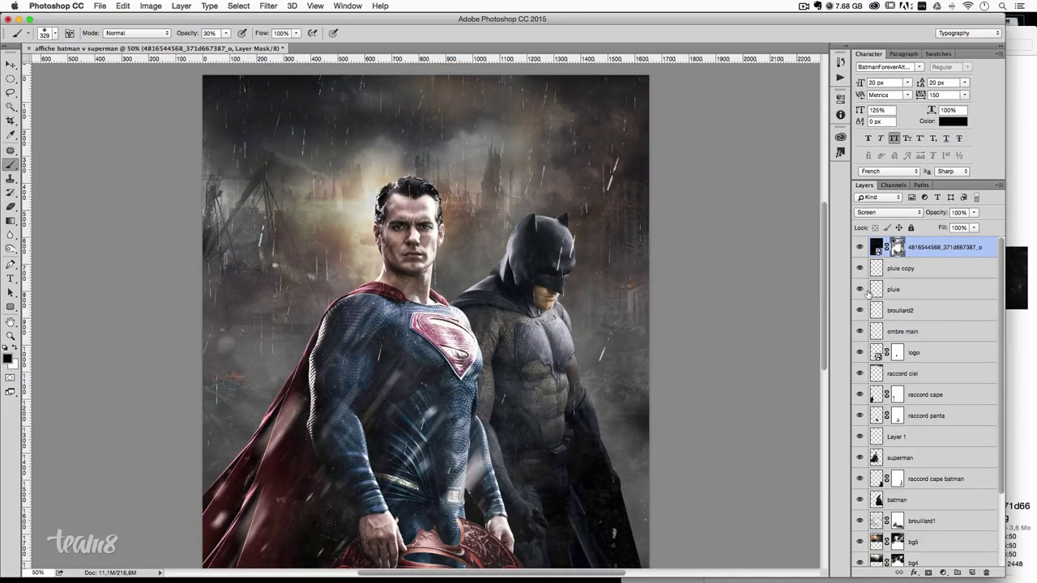
left_click(861, 289)
left_click(860, 290)
left_click(861, 290)
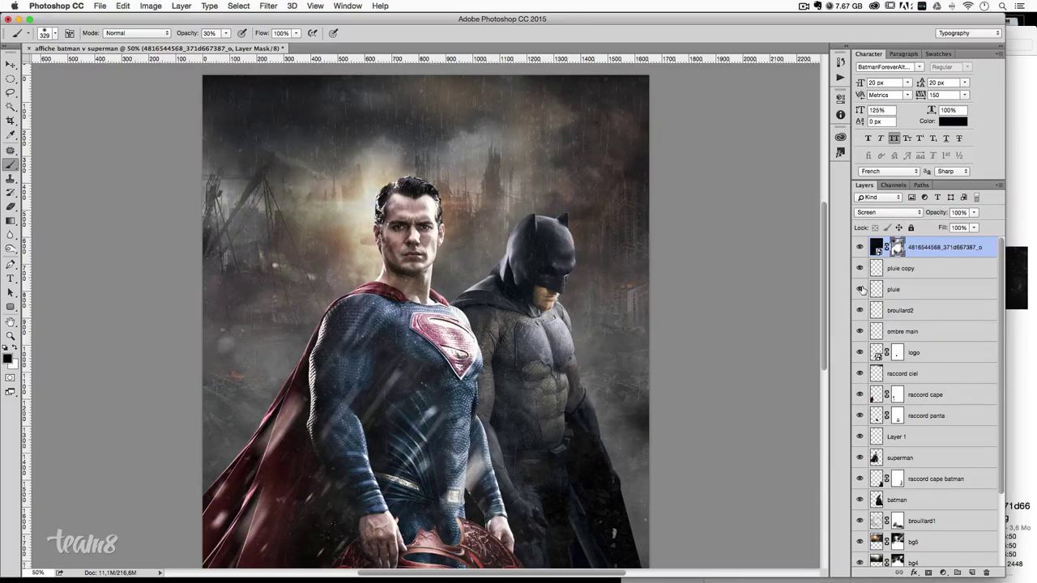
- Add a mask to the pluie layer and paint black to fade rain along the top and top right
left_click(911, 290)
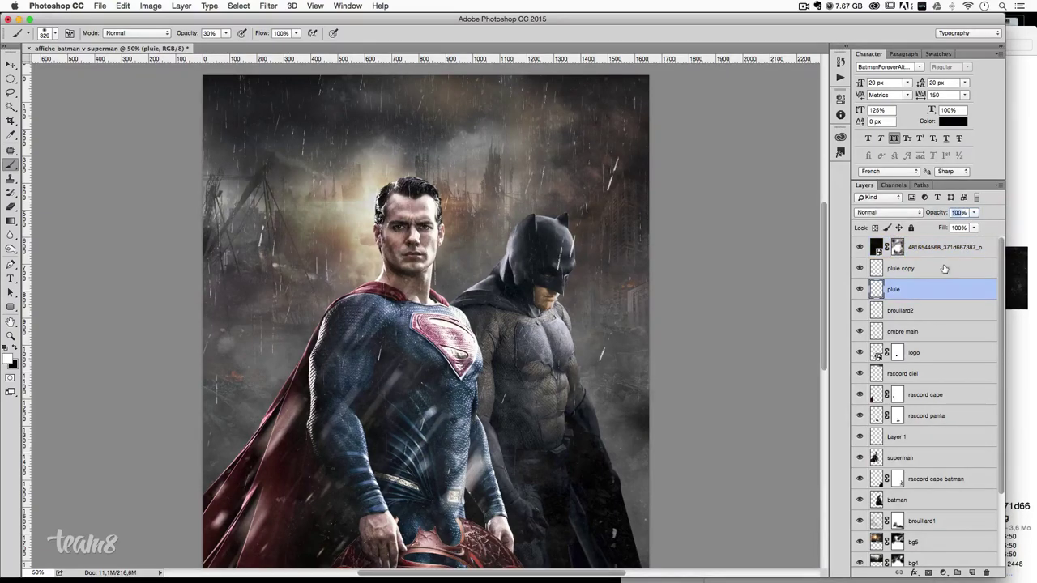
left_click(929, 571)
key("x")
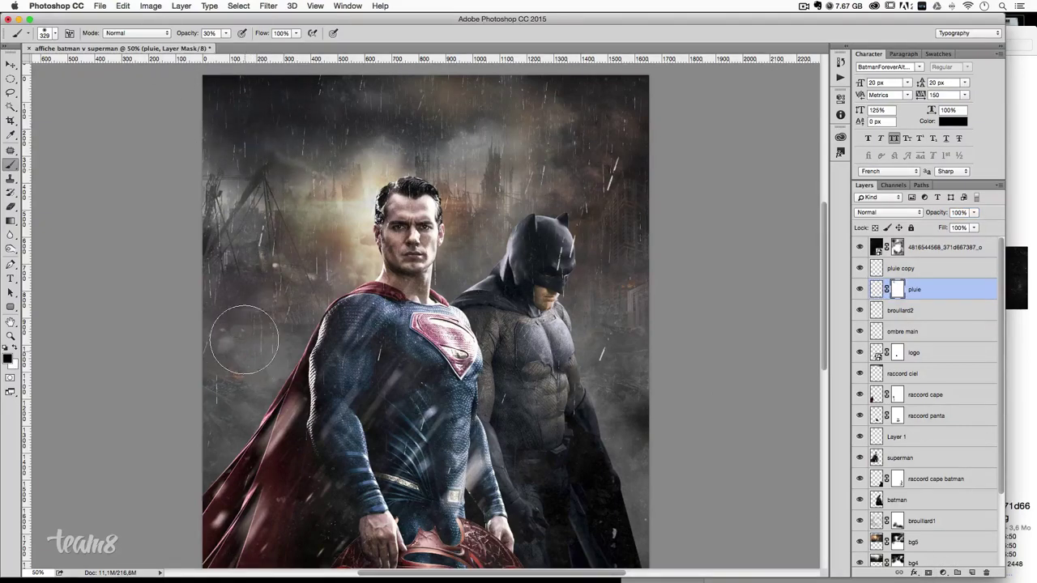
left_click_drag(381, 92, 567, 109)
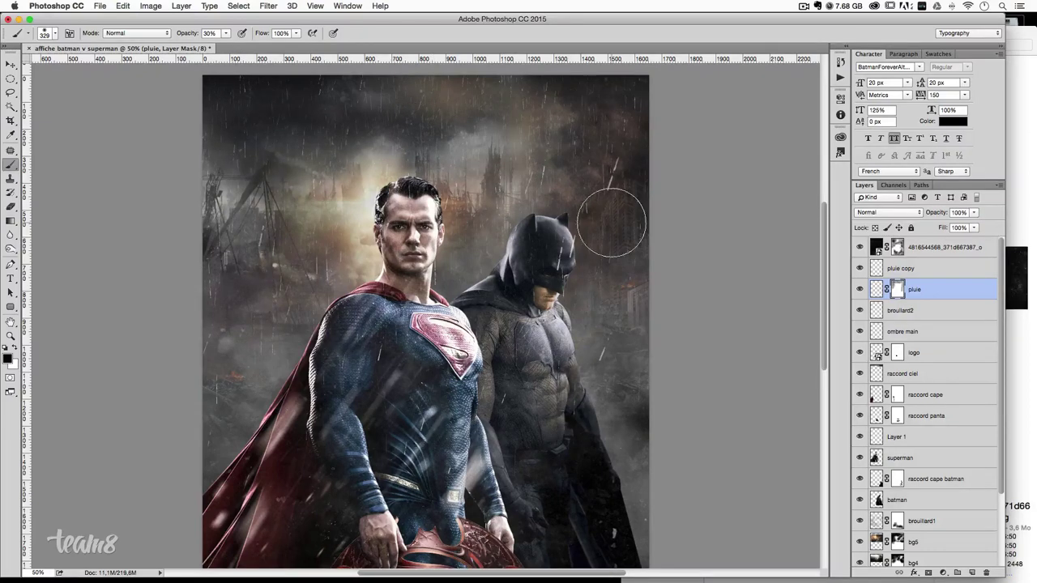
left_click_drag(608, 219, 666, 93)
mouse_move(591, 232)
left_mouse_down()
mouse_move(556, 230)
mouse_move(557, 251)
left_mouse_up()
scroll(636, 316, "up", 2)
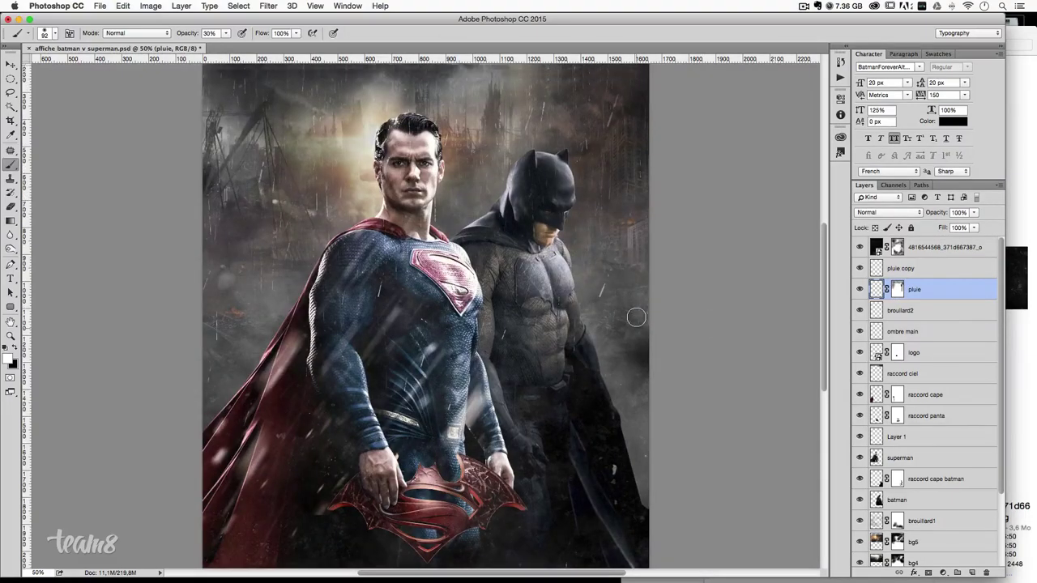
scroll(636, 317, "up", 2)
left_click(14, 65)
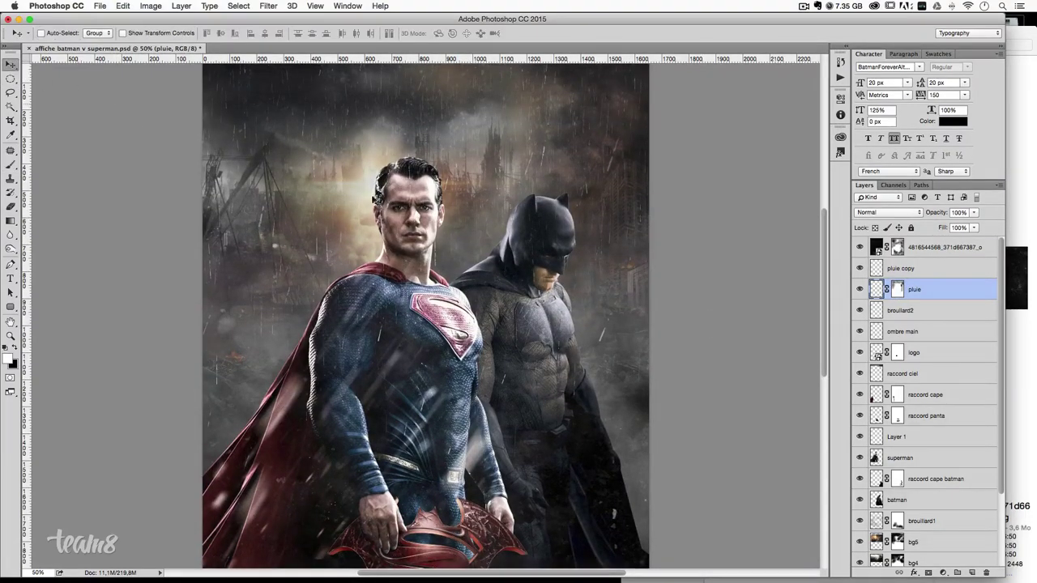
scroll(428, 235, "up", 1)
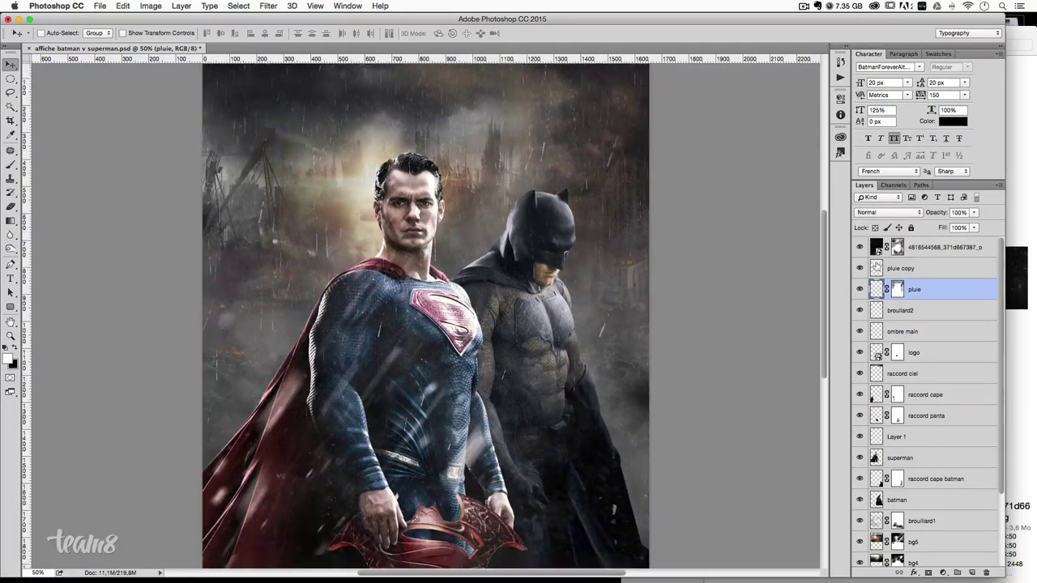
- Select the logo, raccord cape, raccord panta, superman, raccord cape batman and batman layers together
left_click(941, 272)
left_click(929, 314)
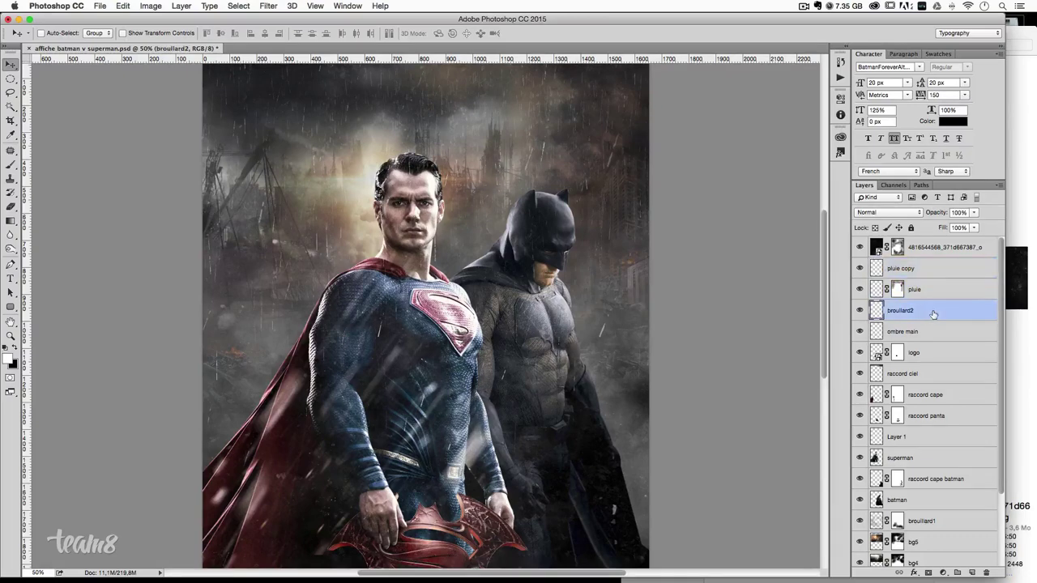
left_click(929, 353)
scroll(938, 378, "down", 3)
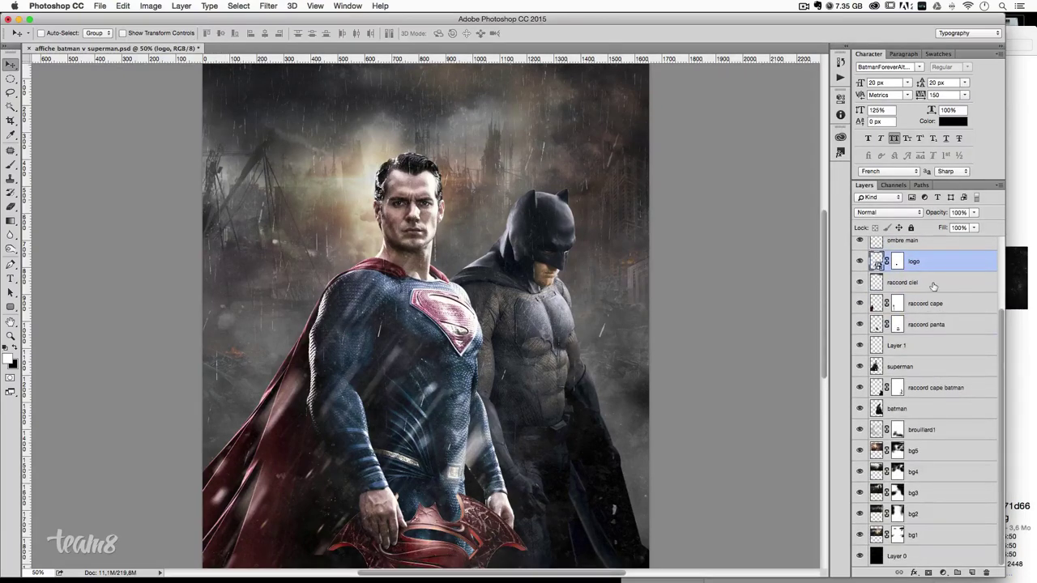
scroll(935, 289, "up", 1)
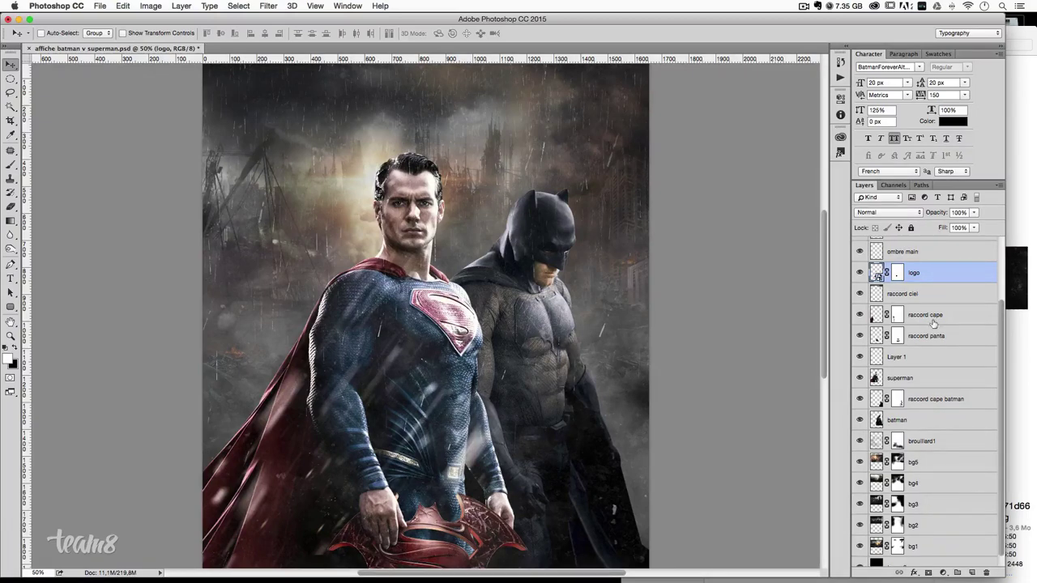
left_click(941, 315, "ctrl")
left_click(943, 335, "ctrl")
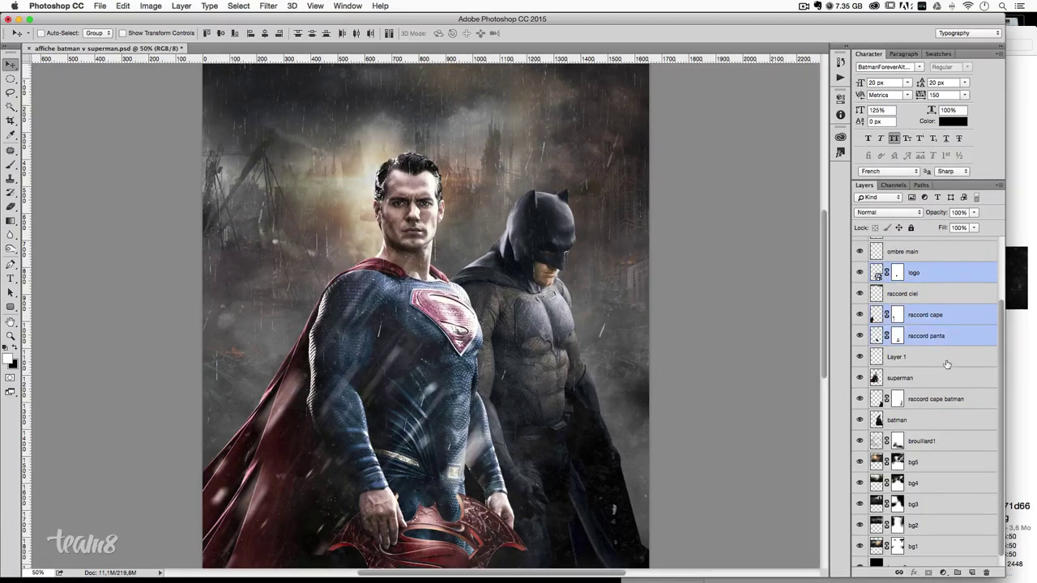
scroll(945, 364, "down", 1)
left_click(922, 368, "ctrl")
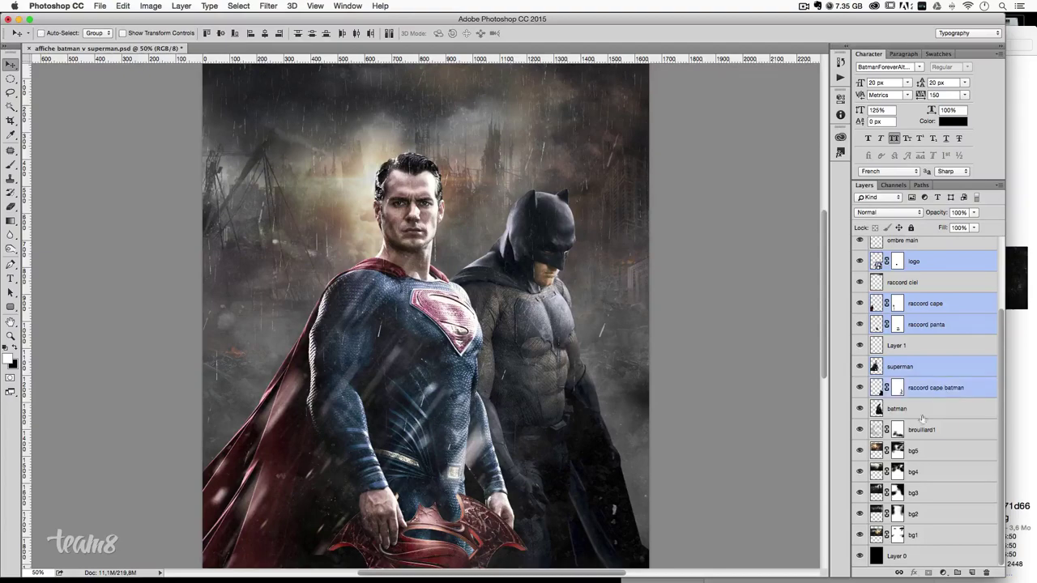
left_click(943, 388, "ctrl")
left_click(924, 414, "ctrl")
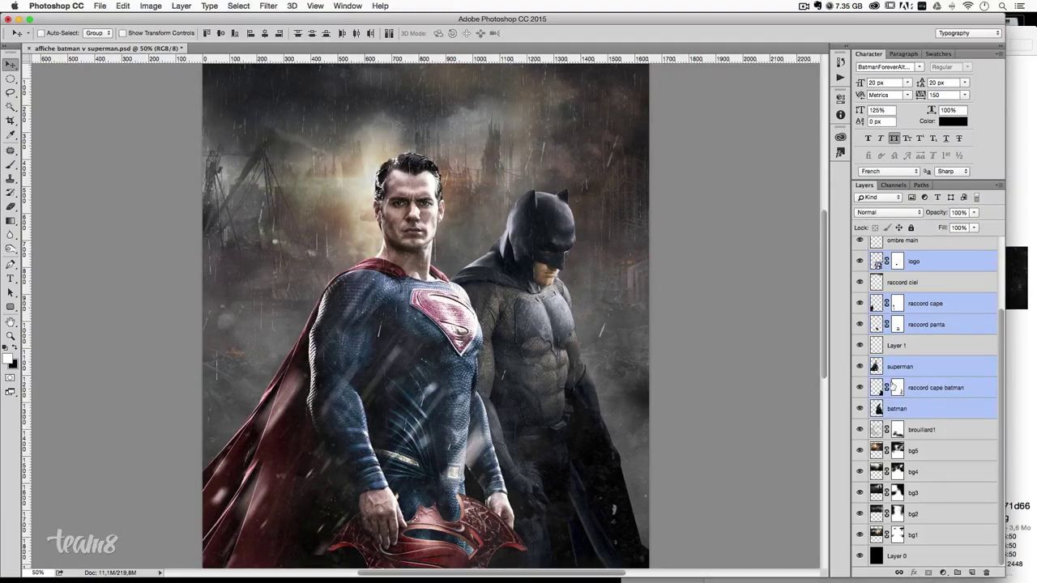
- Try shifting the grouped layers right, undo it, and start a Free Transform on them
left_click_drag(496, 323, 592, 327)
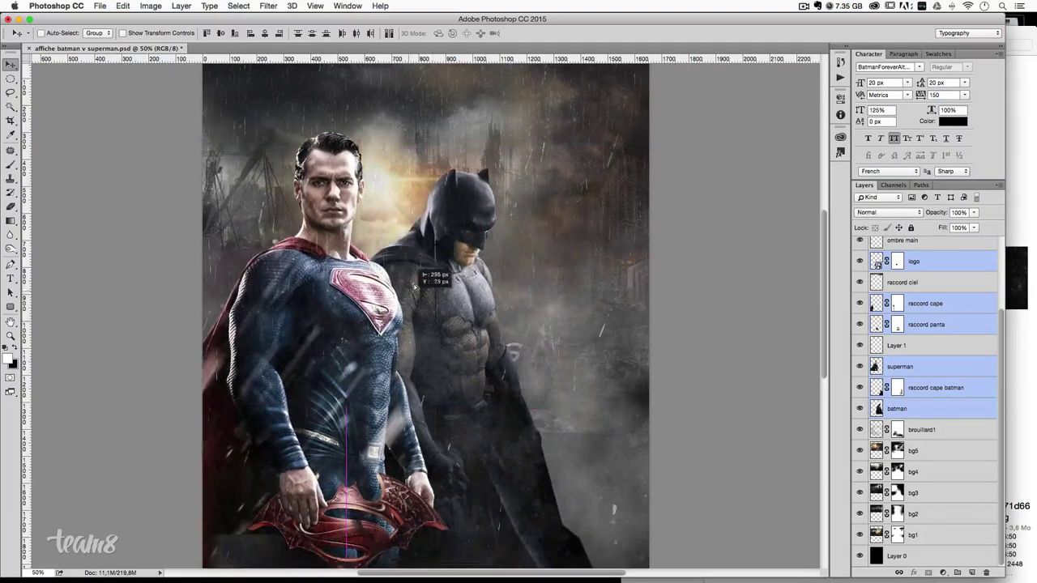
key("ctrl+z")
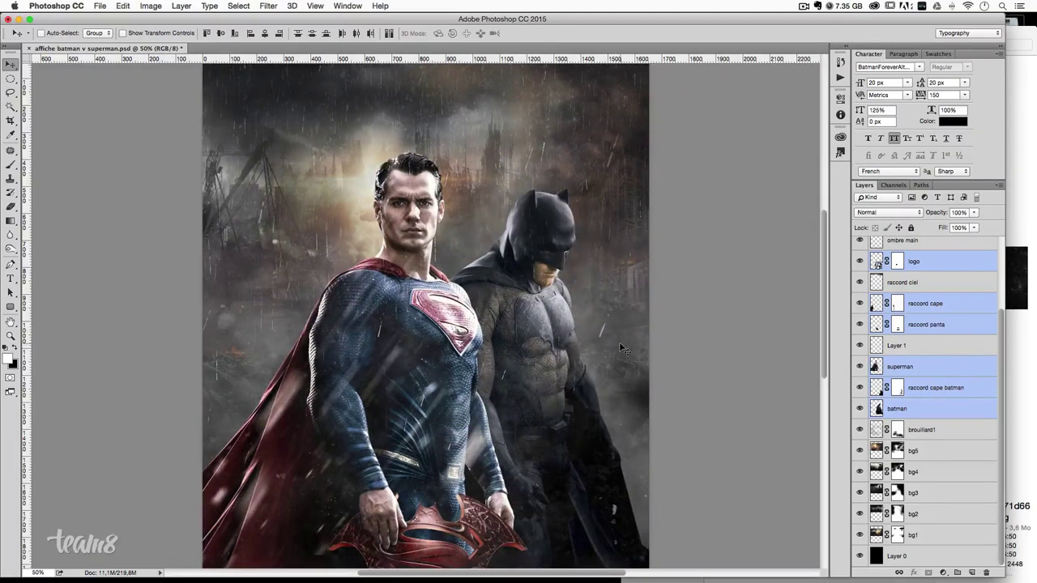
scroll(620, 344, "up", 1)
key("ctrl+t")
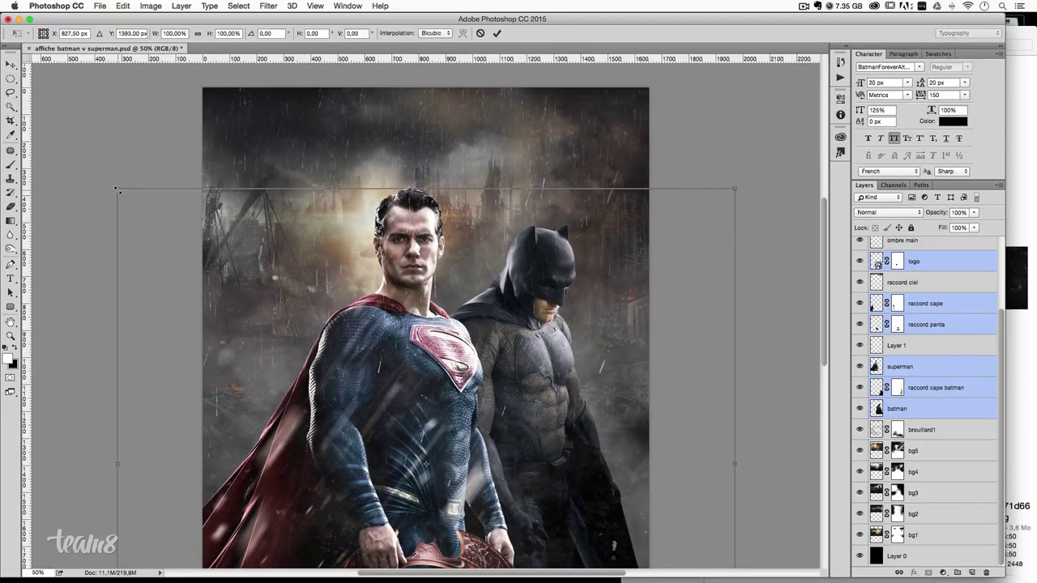
- Scale the grouped heroes and logo to about 104% and move them about 113 px lower
left_click_drag(117, 190, 93, 167)
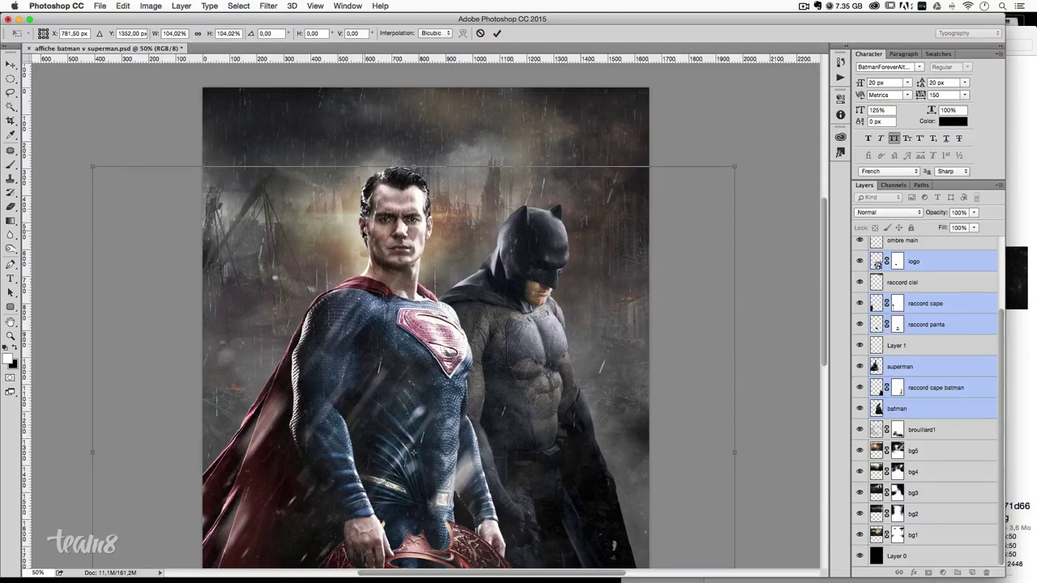
key("Return")
key("ctrl+minus")
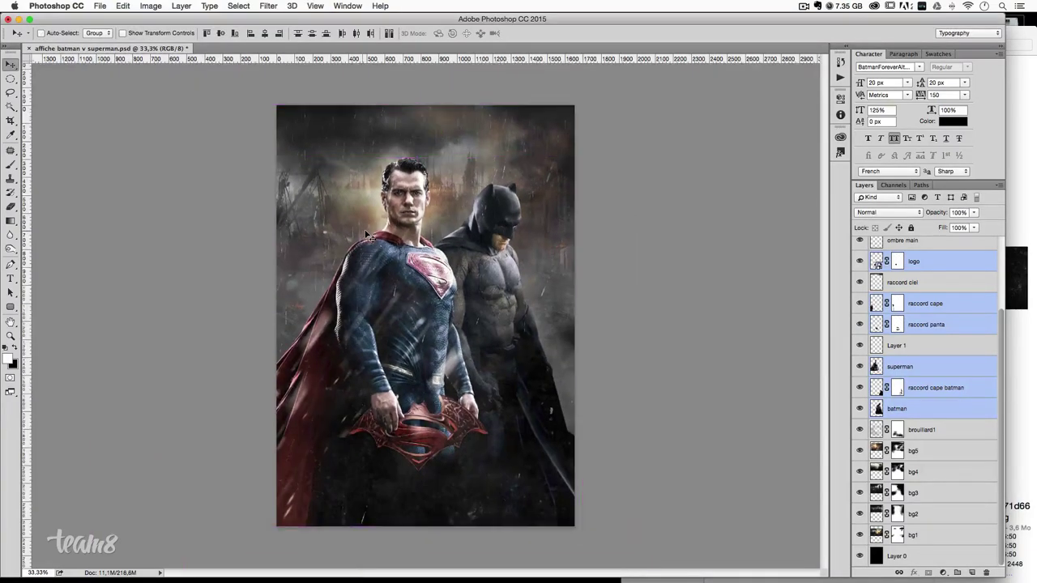
mouse_move(511, 243)
left_mouse_down()
mouse_move(504, 256)
mouse_move(503, 245)
left_mouse_up()
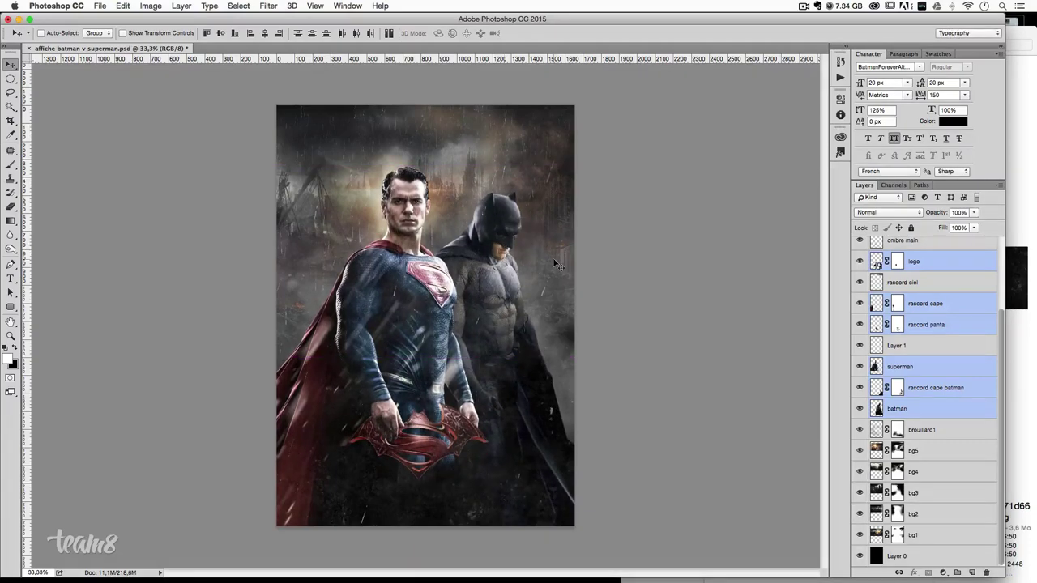
left_click(556, 264)
key("ctrl+plus")
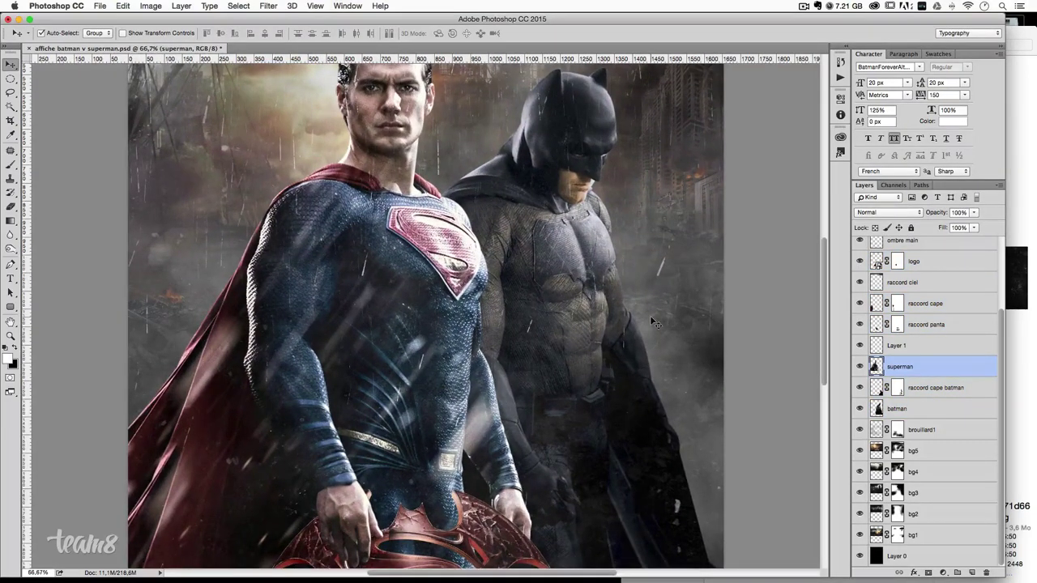
- Lasso the outer left edge of Superman's cape near the shoulder and copy it to Layer 2
key("ctrl+plus")
left_click_drag(291, 74, 446, 255)
left_click(10, 165)
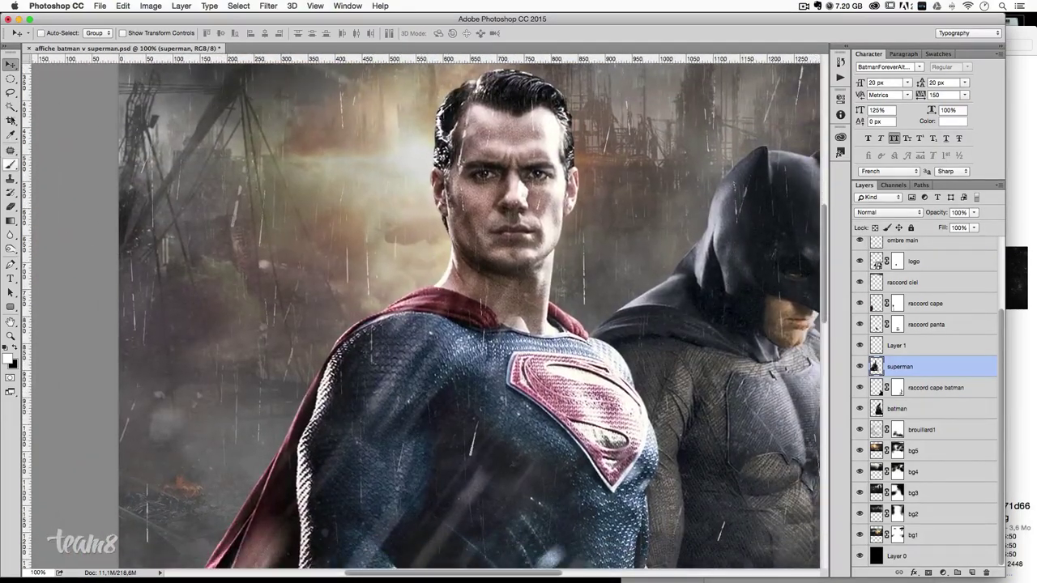
left_click(10, 93)
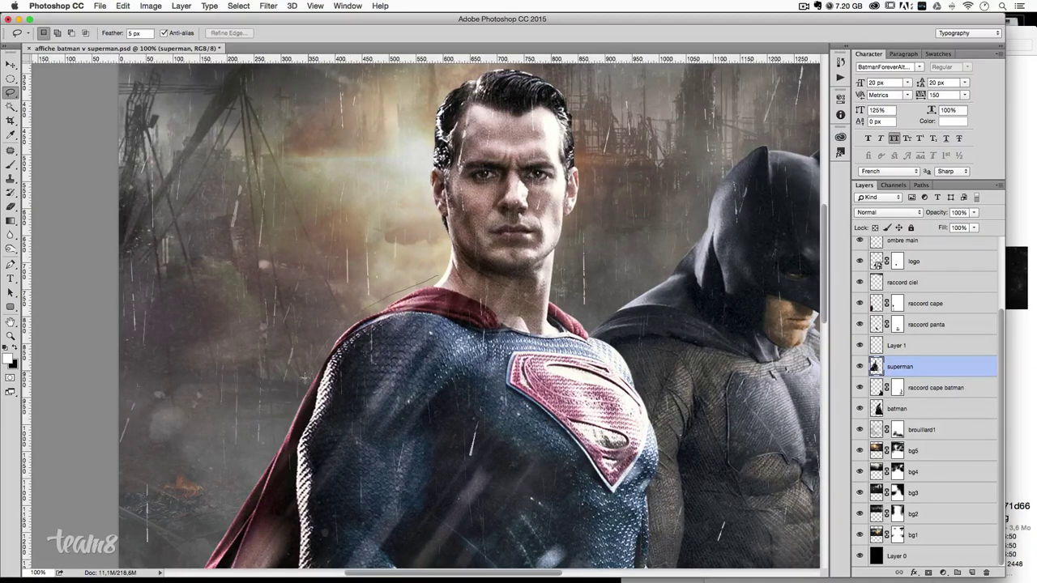
left_click_drag(283, 457, 447, 270)
left_click(432, 312)
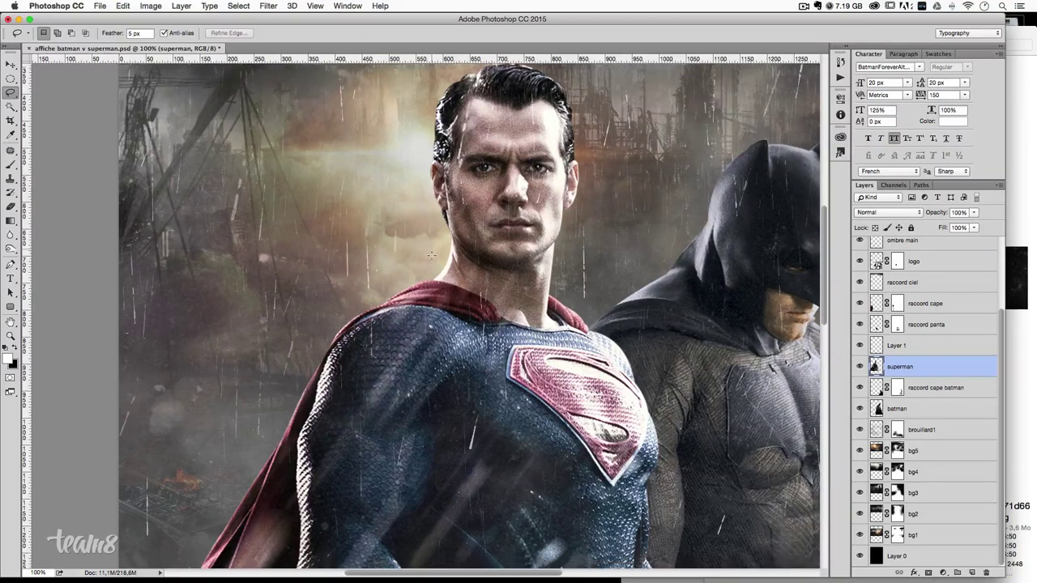
scroll(435, 267, "down", 2)
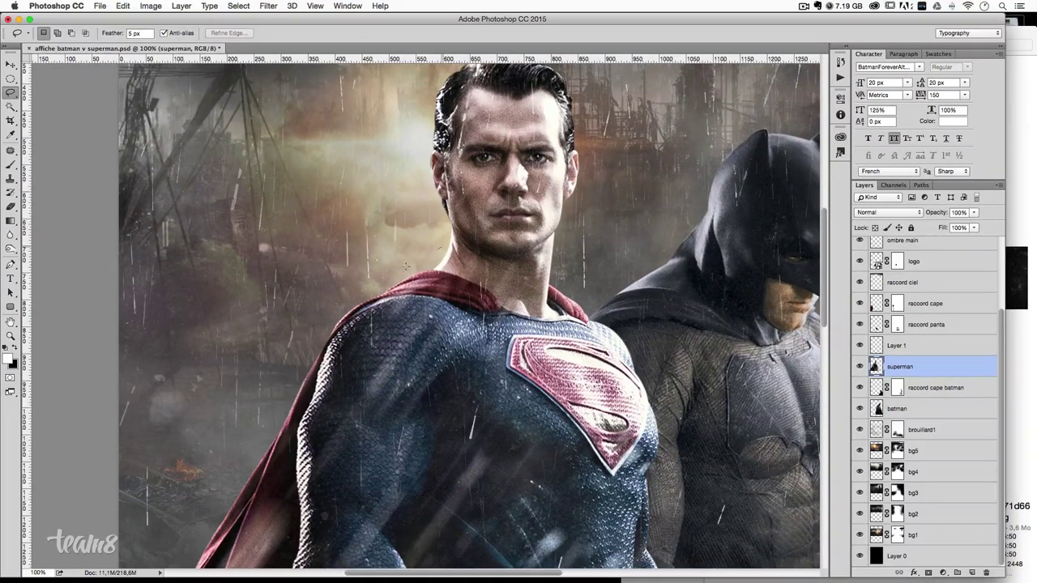
left_click_drag(440, 248, 258, 420)
mouse_move(201, 552)
left_mouse_down()
mouse_move(265, 532)
mouse_move(347, 359)
mouse_move(413, 311)
left_mouse_up()
left_click_drag(441, 248, 458, 259)
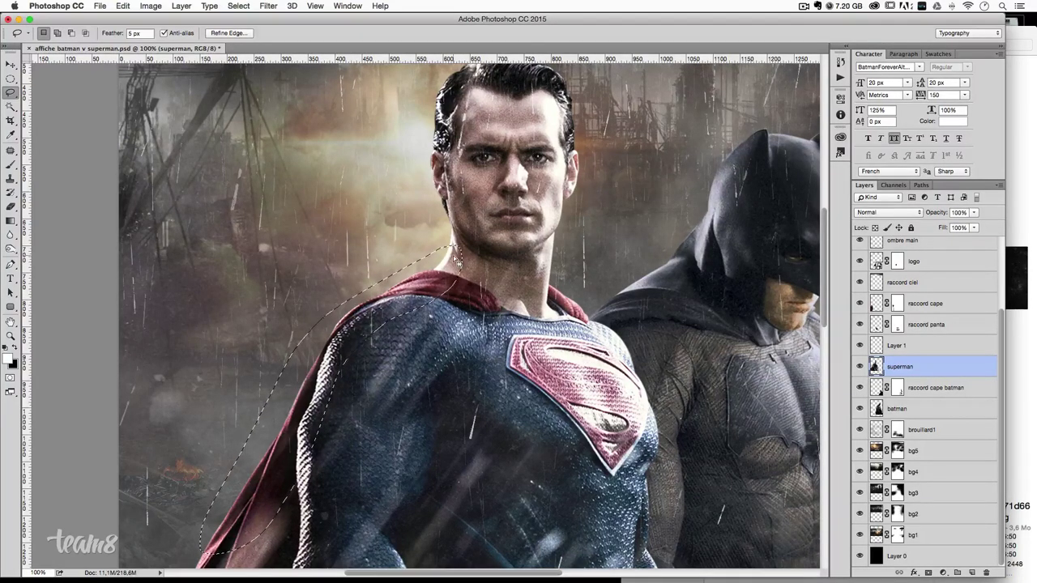
key("ctrl+j")
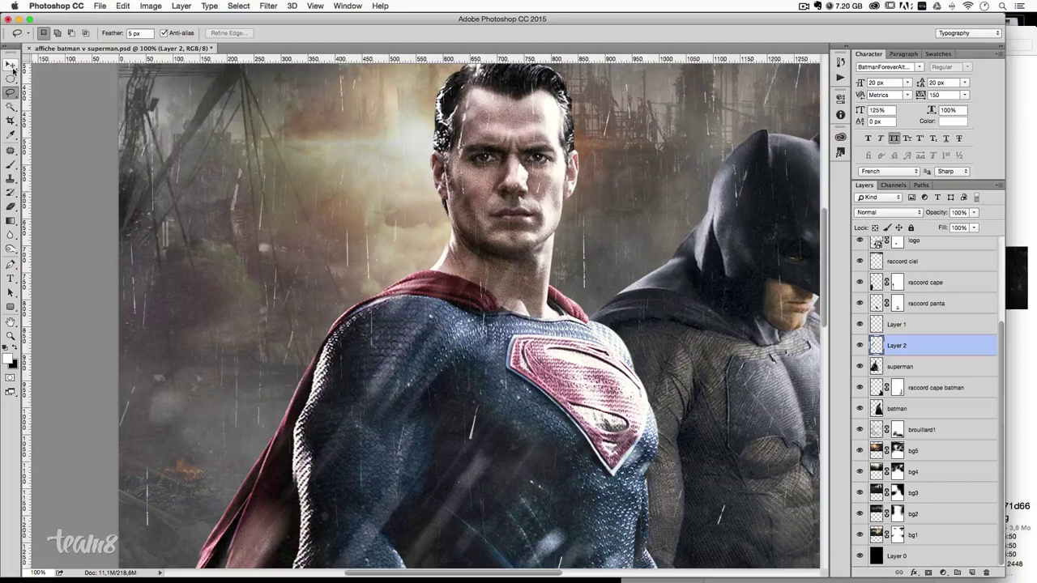
- Nudge the copied cape piece into place and toggle its visibility to compare
left_click(12, 66)
left_click_drag(421, 277, 434, 279)
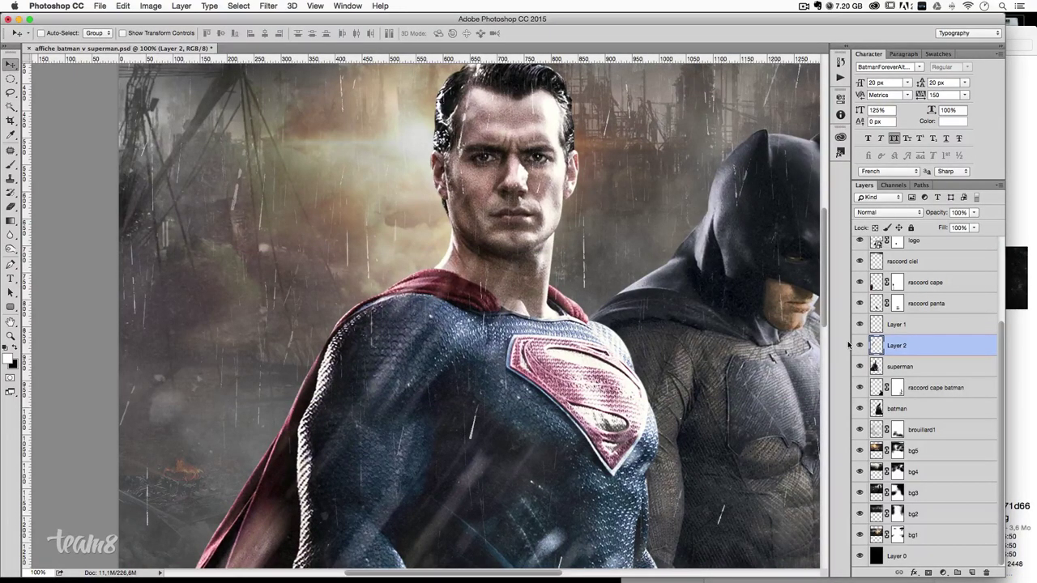
left_click(860, 345)
left_click(859, 345)
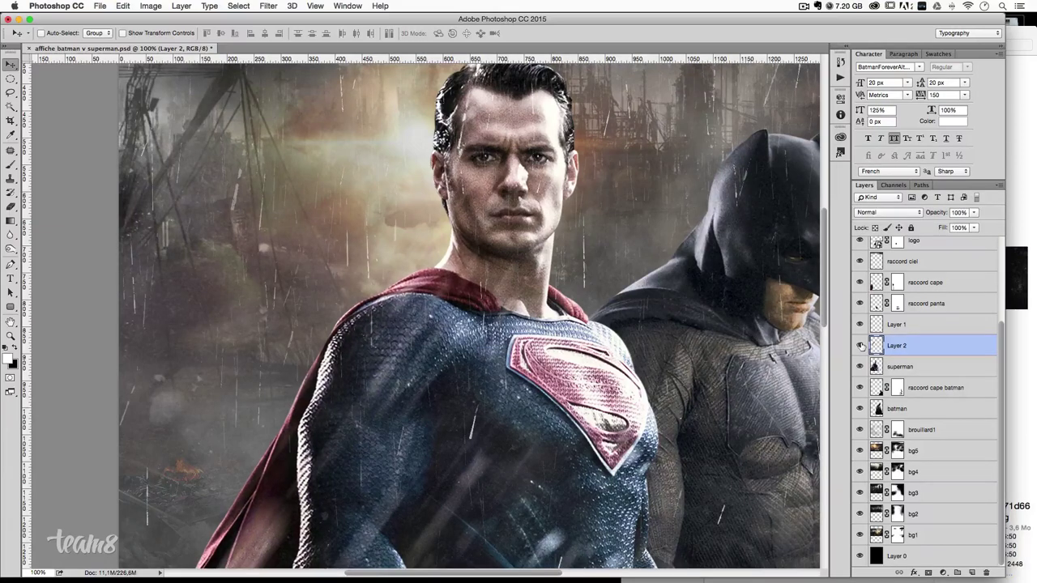
left_click(860, 345)
left_click(860, 345)
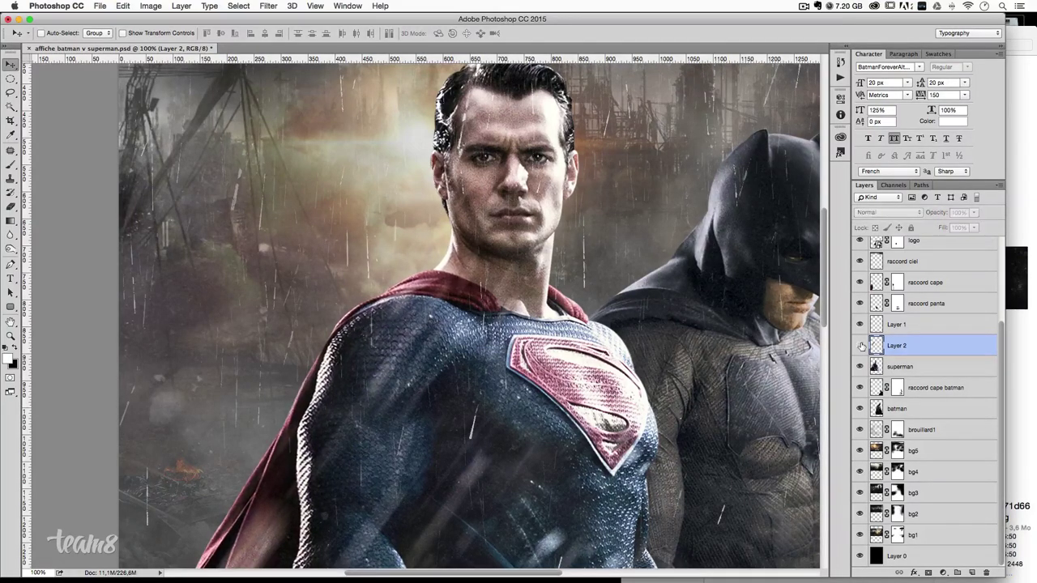
left_click(860, 345)
left_click(860, 345)
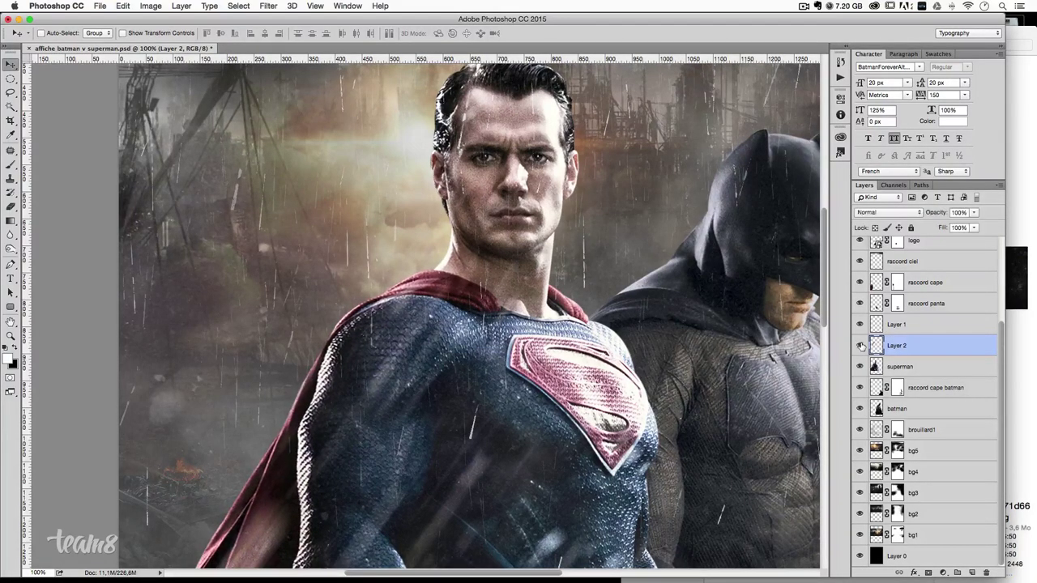
left_click(860, 345)
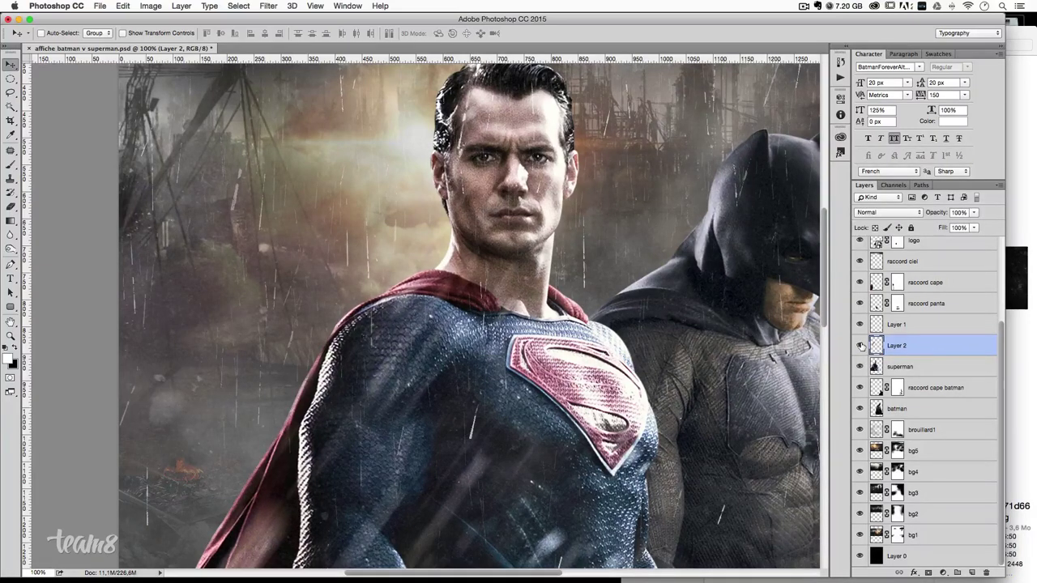
left_click(860, 345)
left_click(860, 345)
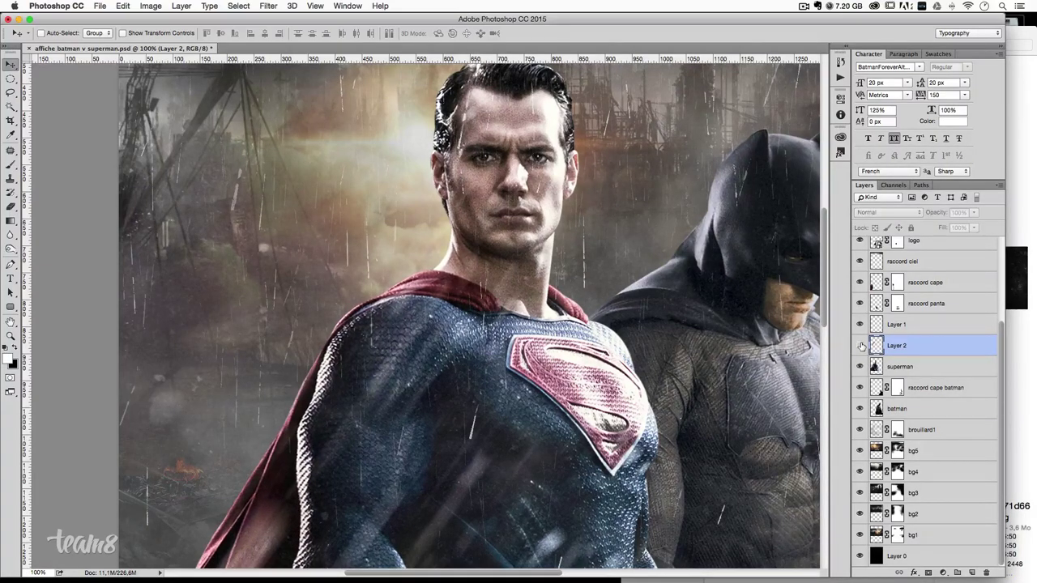
left_click(860, 345)
left_click(860, 345)
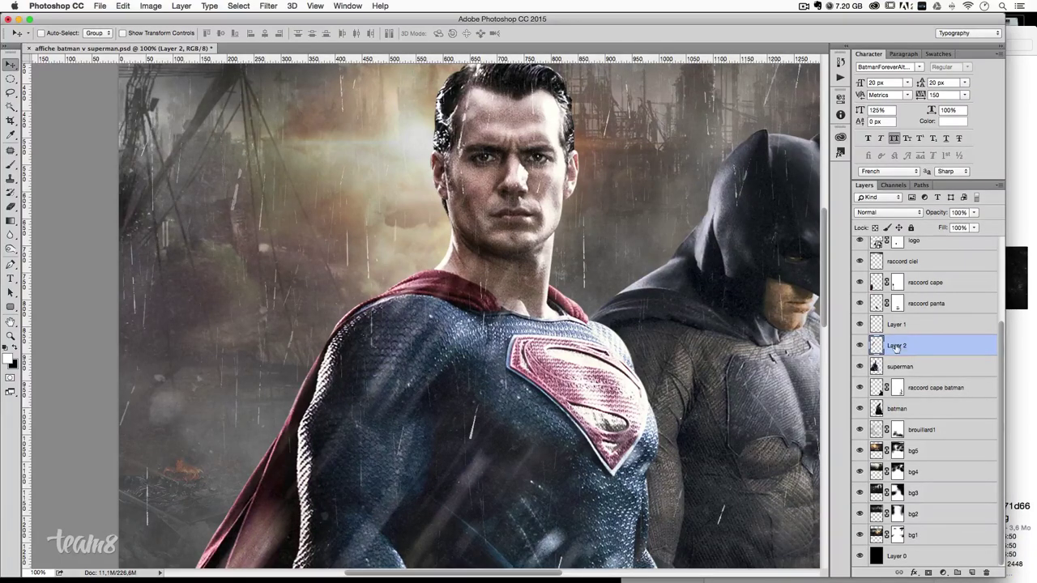
- Rename Layer 2 to 'teinte cape', then start a free transform on Layer 1
double_click(897, 346)
type("teinte")
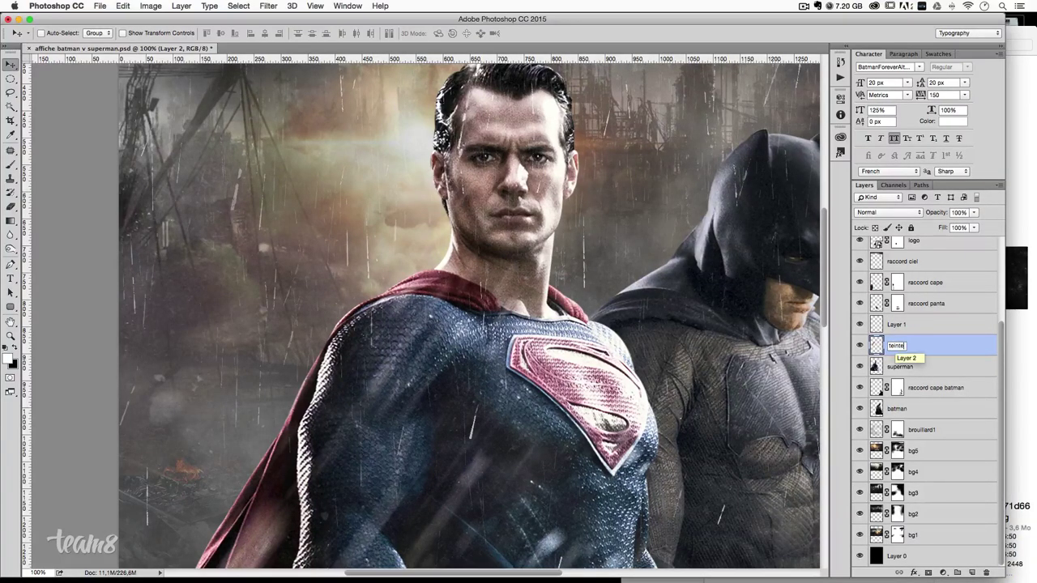
type(" cape")
key("Return")
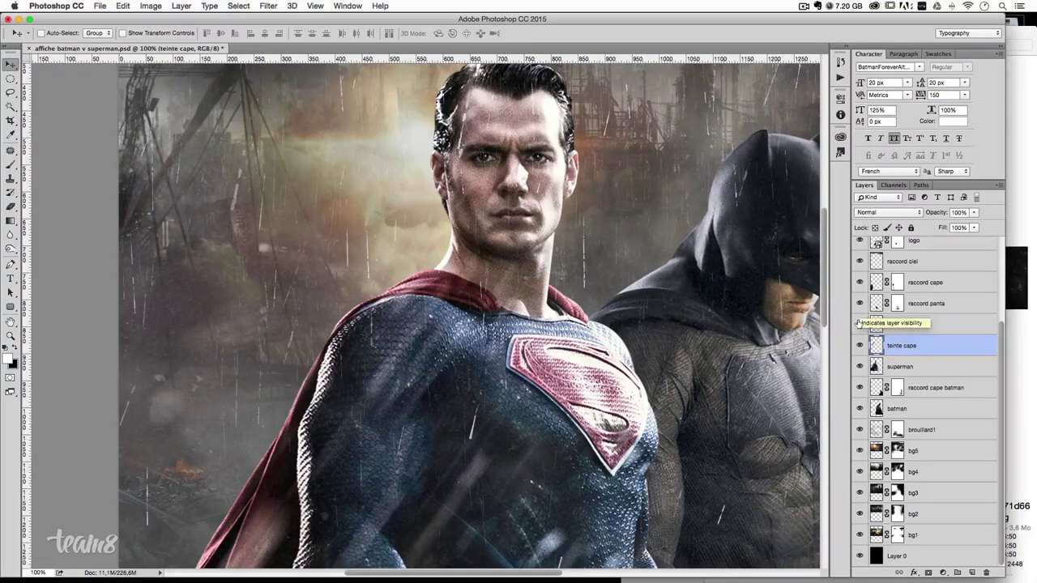
left_click(894, 325)
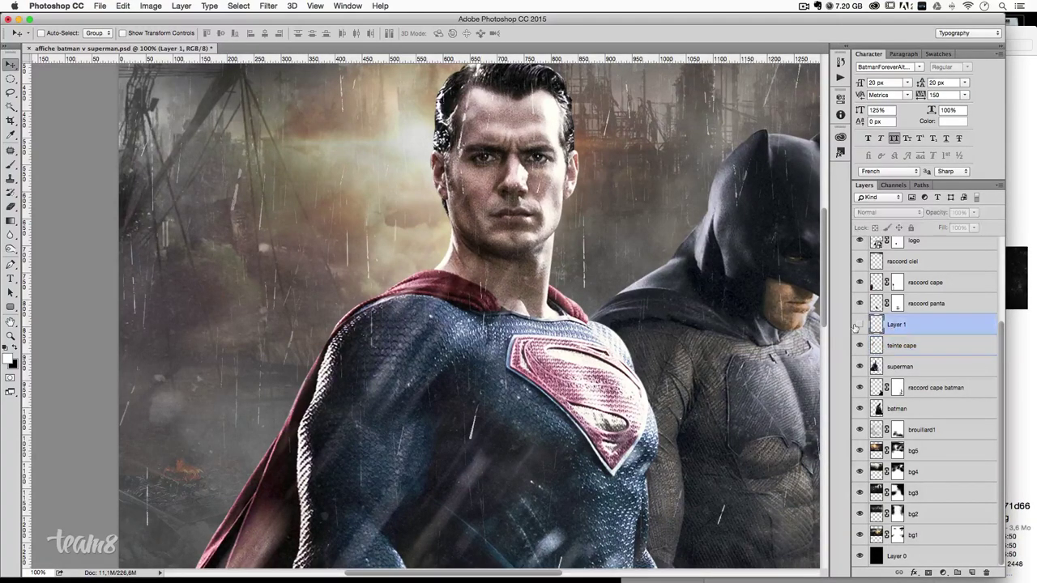
key("ctrl+t")
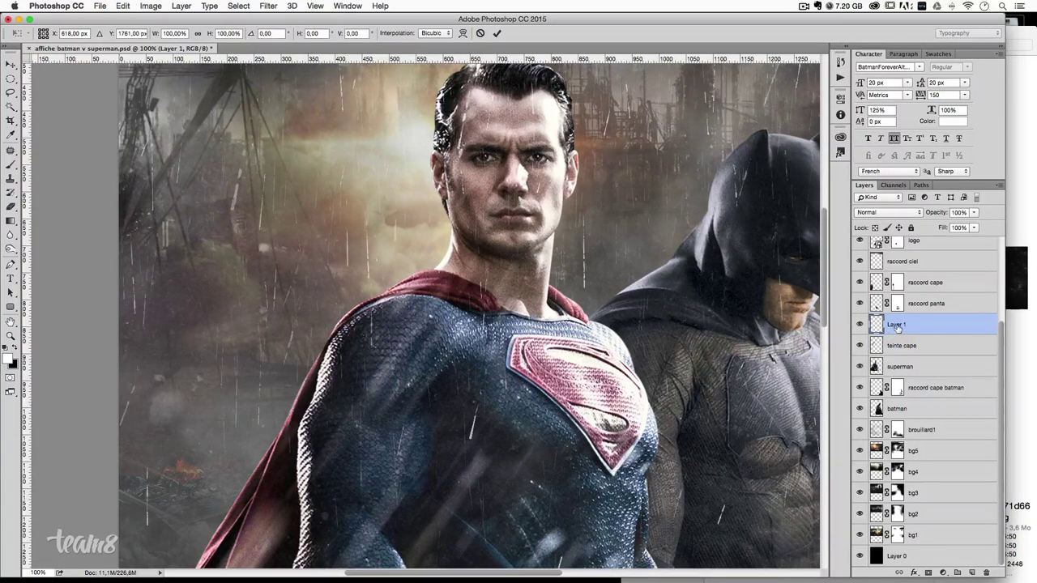
- Commit the Layer 1 transform, then delete Layer 1 by dragging it to the trash
key("ctrl+minus")
key("ctrl+minus")
key("ctrl+minus")
key("ctrl+minus")
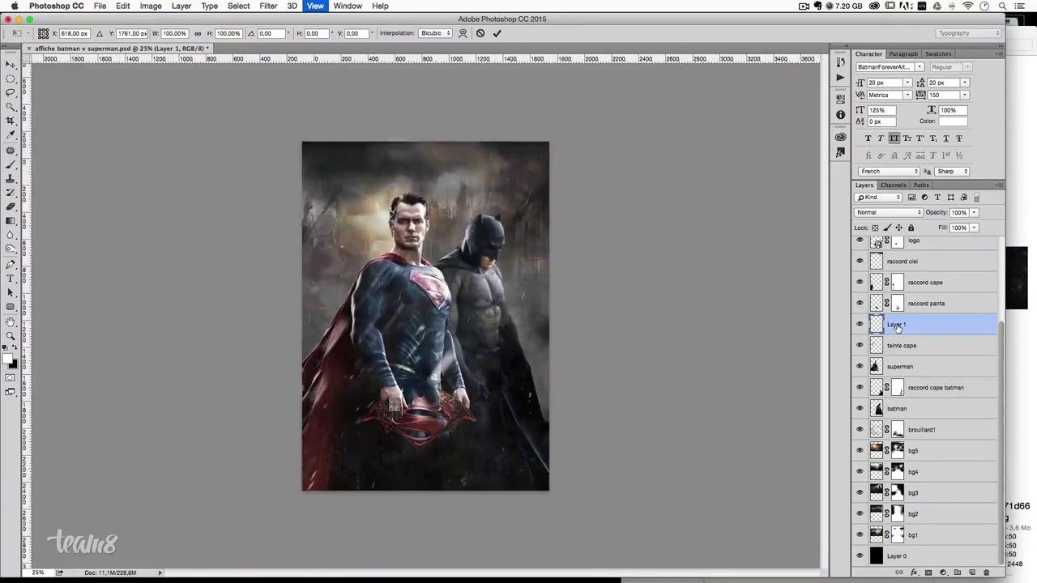
key("ctrl+plus")
key("ctrl+plus")
key("ctrl+plus")
key("Return")
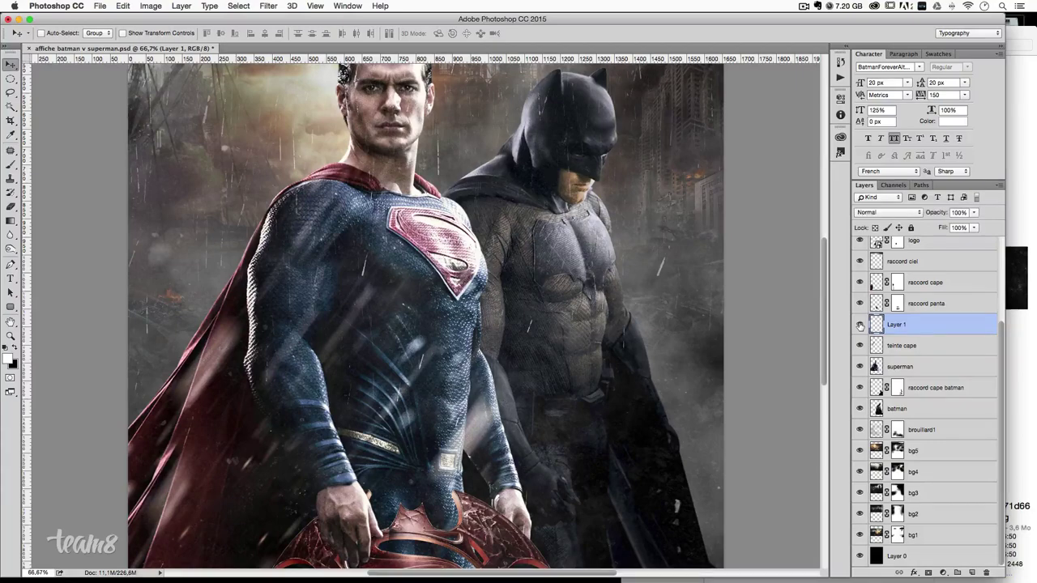
scroll(453, 312, "down", 3)
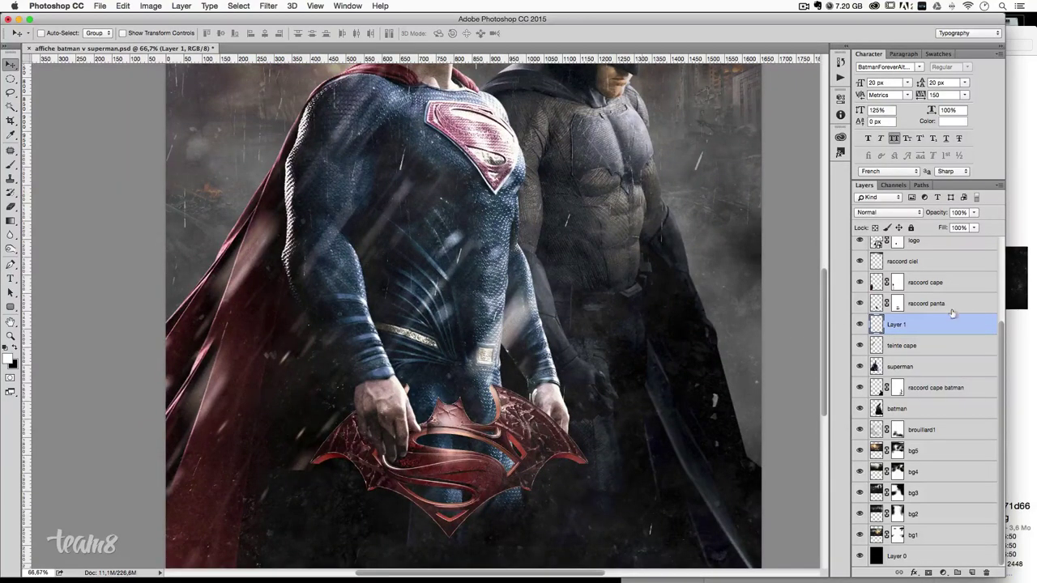
left_click(859, 326)
left_click_drag(904, 328, 987, 567)
- Shift the ombre main hand shadow slightly and bring up adjustment layers for teinte cape
scroll(906, 243, "up", 5)
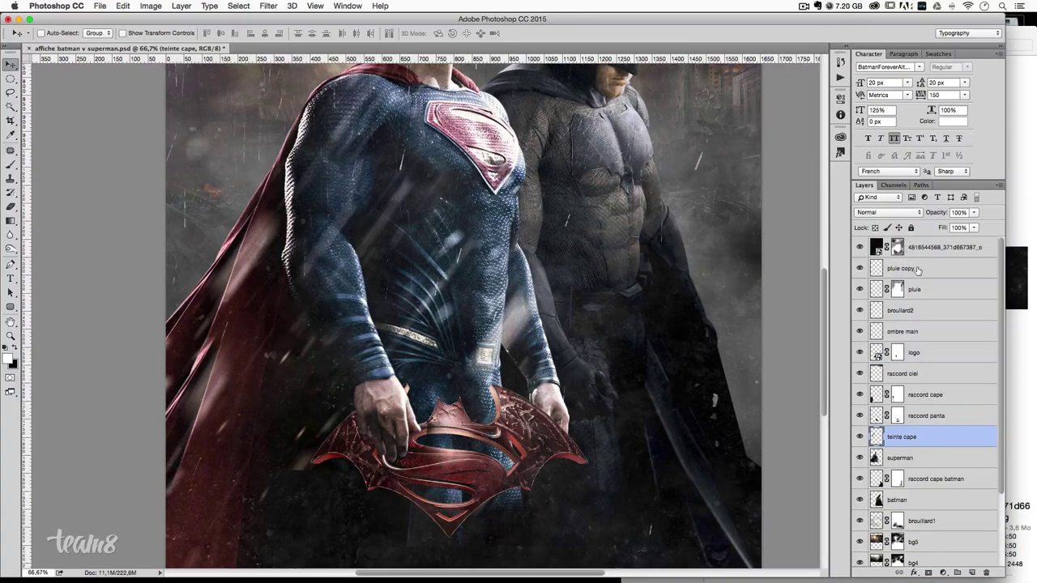
left_click(918, 270)
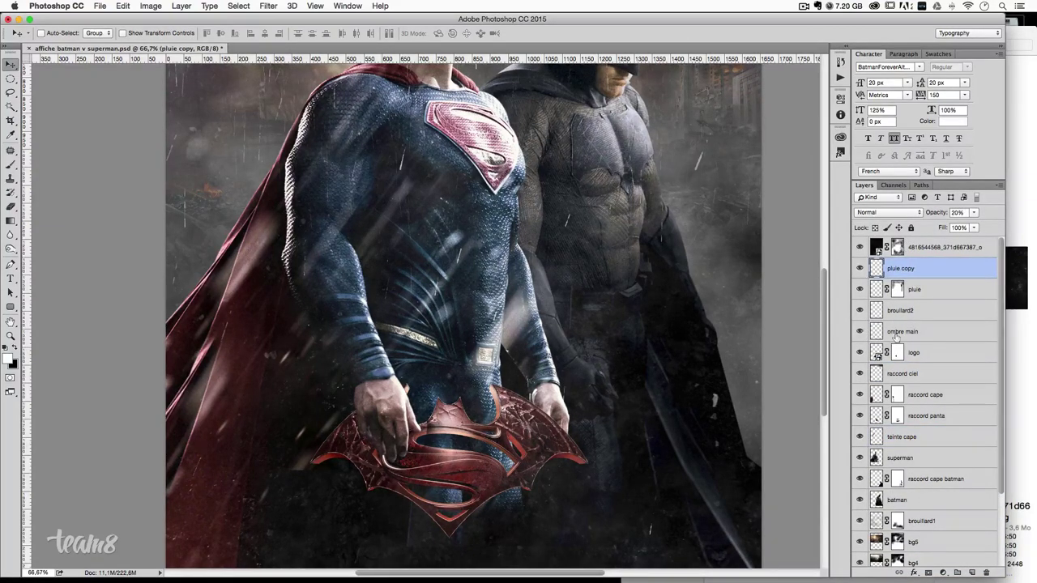
left_click(895, 335)
left_click_drag(381, 369, 369, 370)
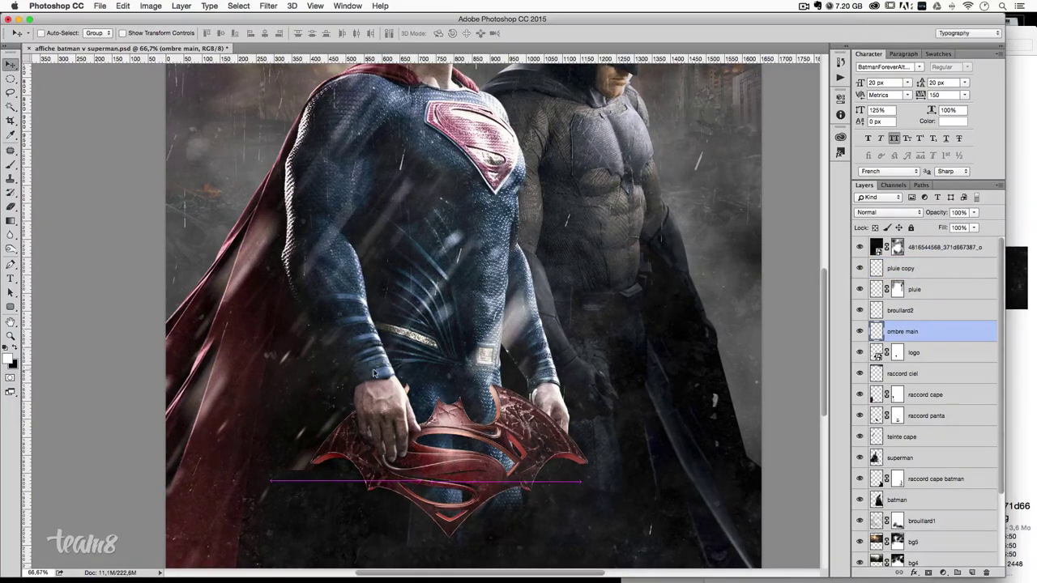
left_click_drag(513, 89, 513, 380)
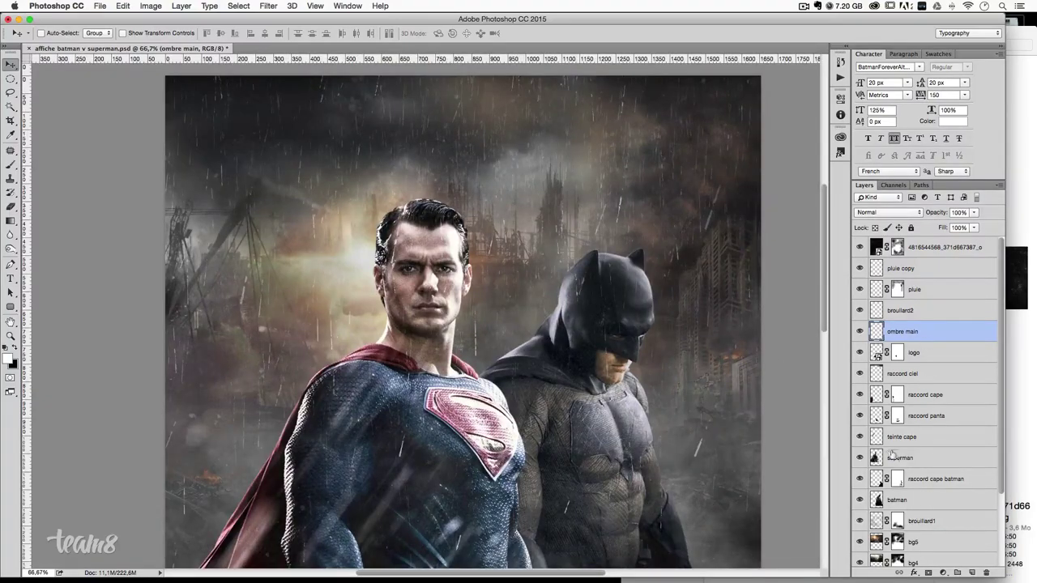
left_click(904, 436)
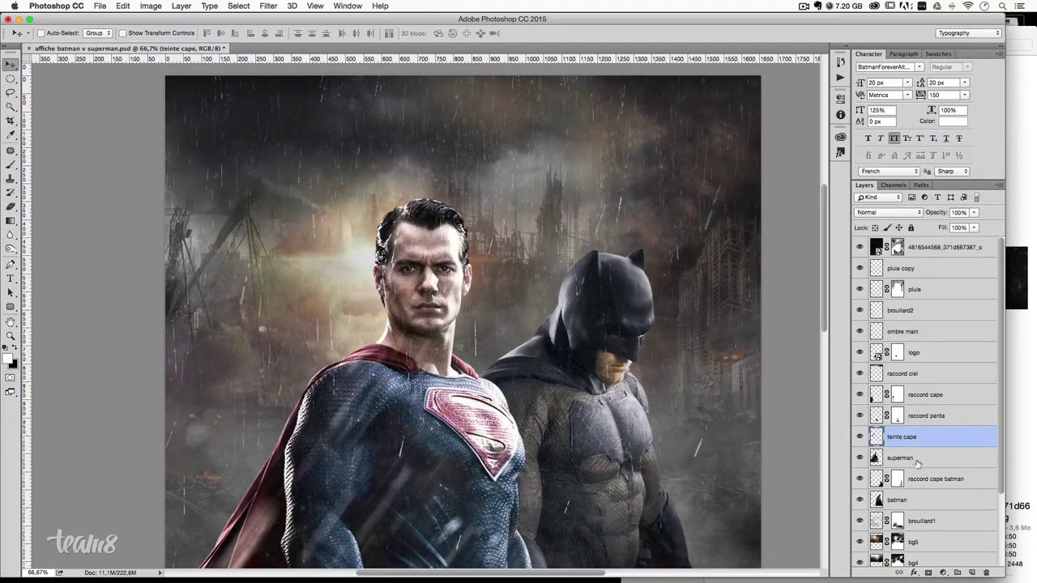
left_click(942, 572)
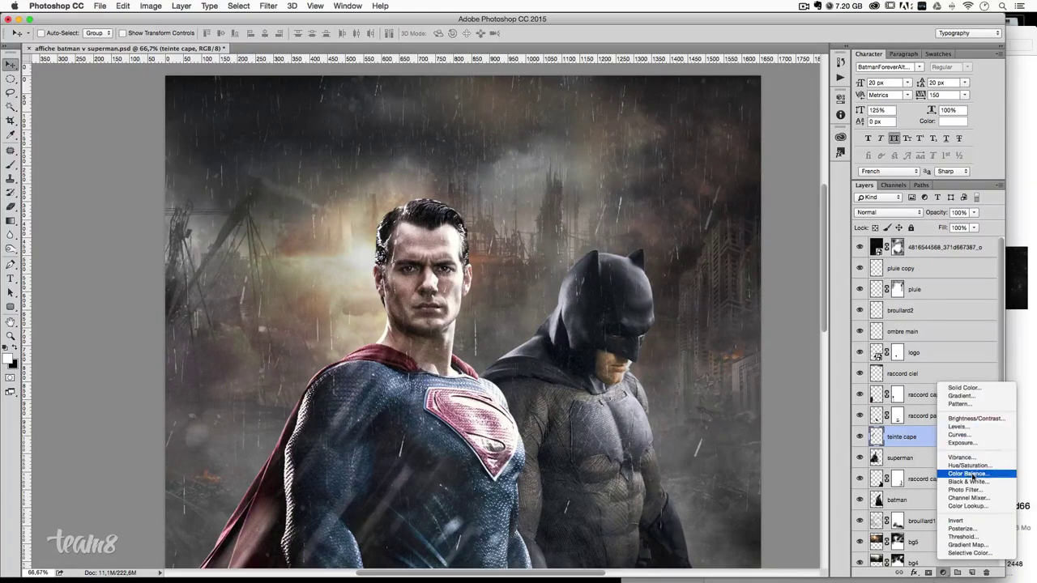
- Add a Hue/Saturation adjustment clipped to teinte cape with Hue +36 and Saturation -4
left_click(971, 467)
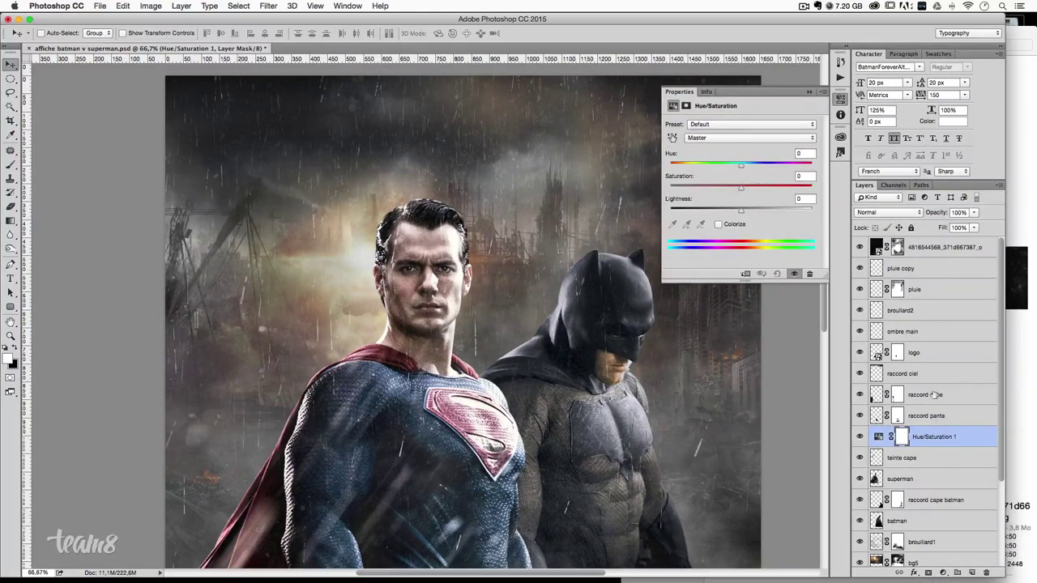
left_click(880, 447, "alt")
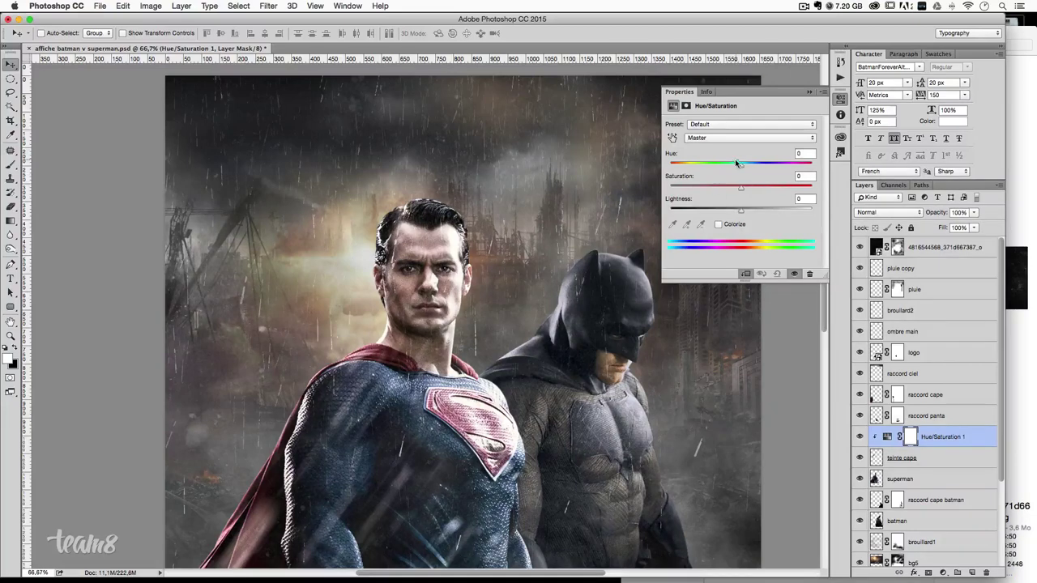
mouse_move(740, 165)
left_mouse_down()
mouse_move(662, 166)
mouse_move(770, 165)
mouse_move(767, 175)
left_mouse_up()
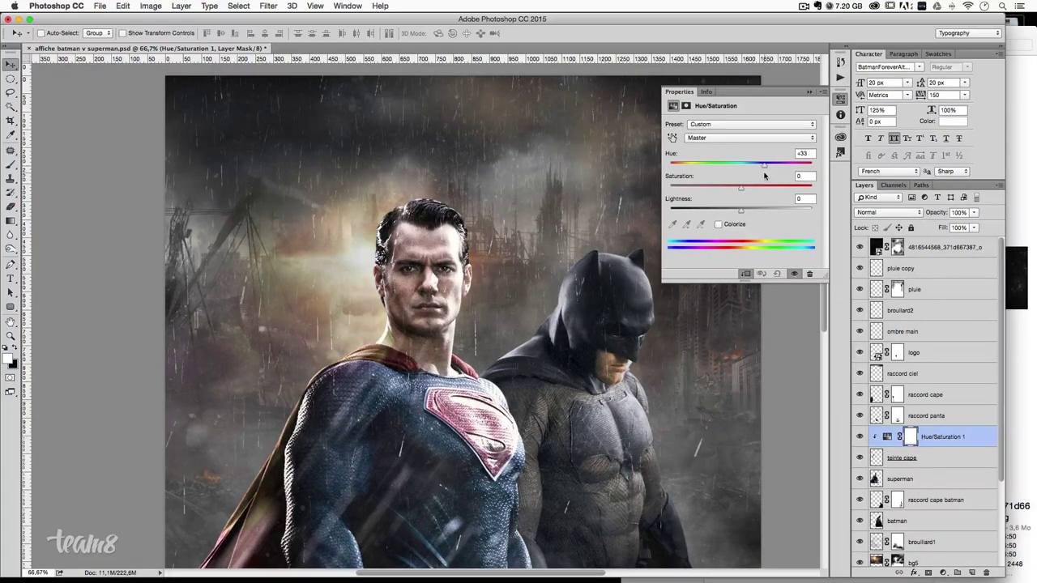
mouse_move(737, 188)
left_mouse_down()
mouse_move(713, 188)
mouse_move(771, 188)
mouse_move(720, 186)
mouse_move(732, 188)
left_mouse_up()
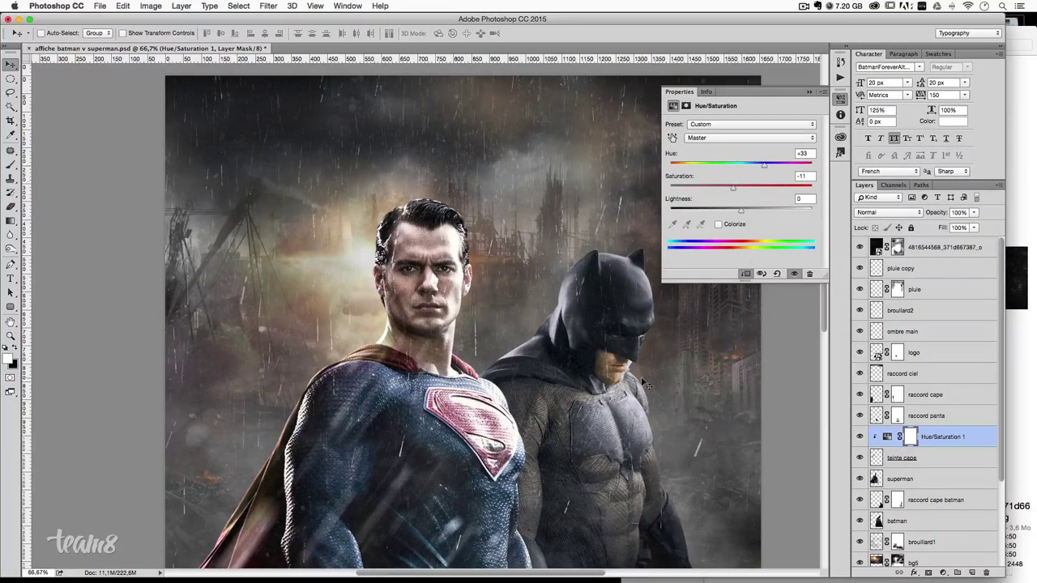
left_click_drag(768, 163, 765, 168)
left_click_drag(732, 187, 737, 189)
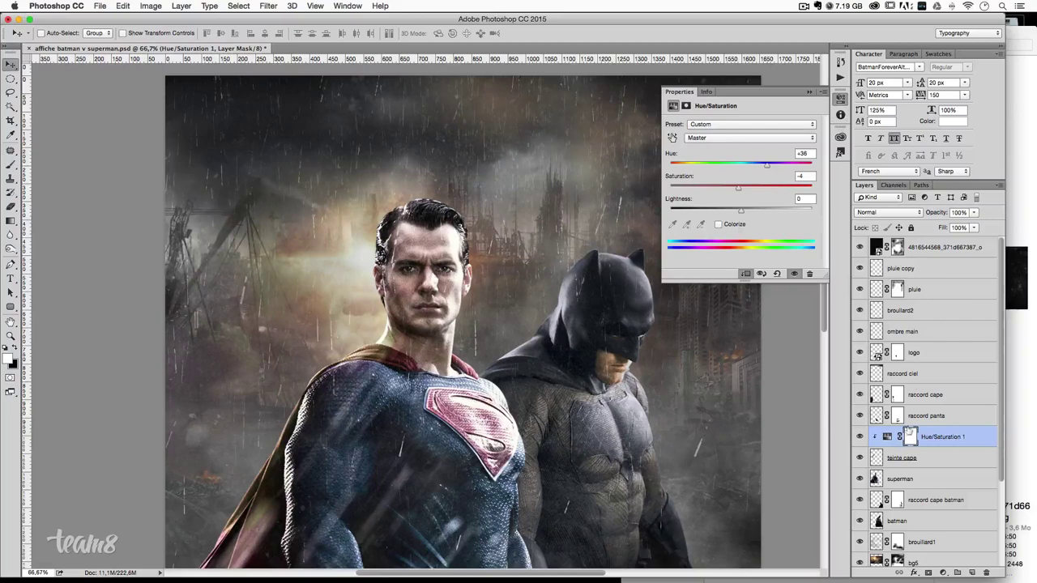
left_click(889, 437)
- Brush black at about 25% on the Hue/Saturation mask to restore the cape's red near the shoulder
left_click(911, 437)
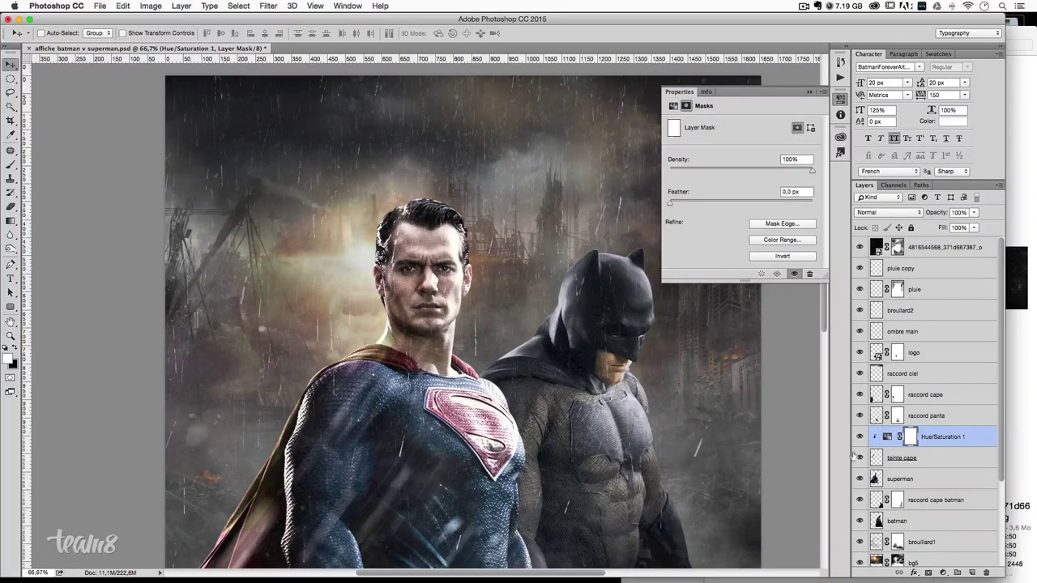
left_click(10, 165)
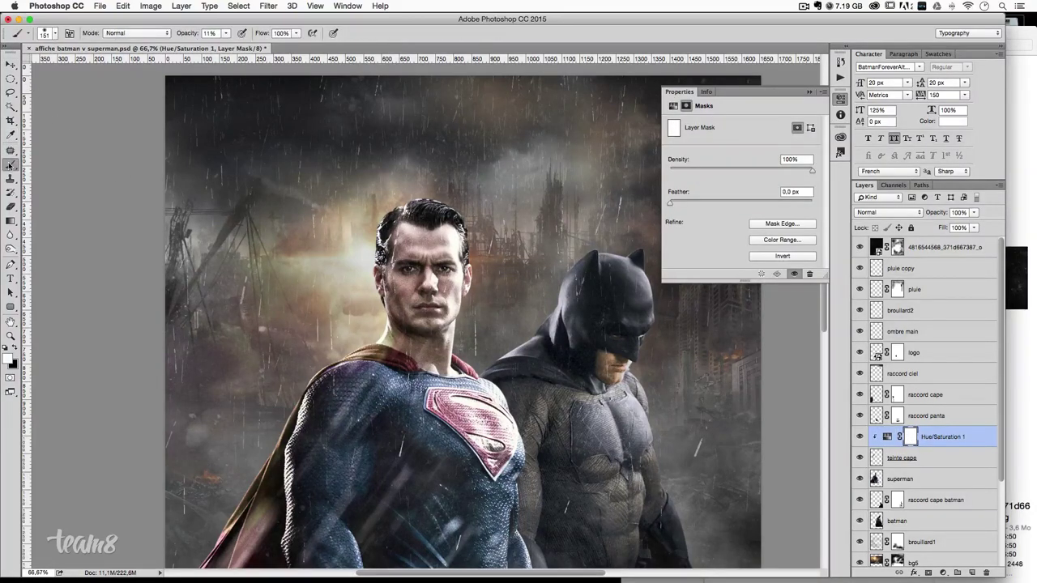
left_click(7, 347)
scroll(324, 363, "down", 3)
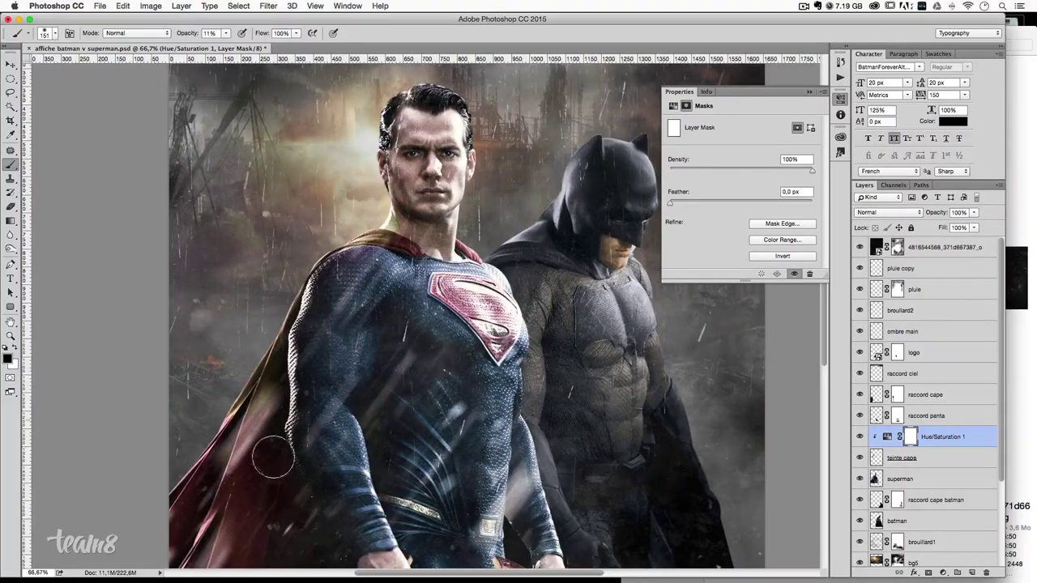
left_click_drag(273, 457, 243, 400)
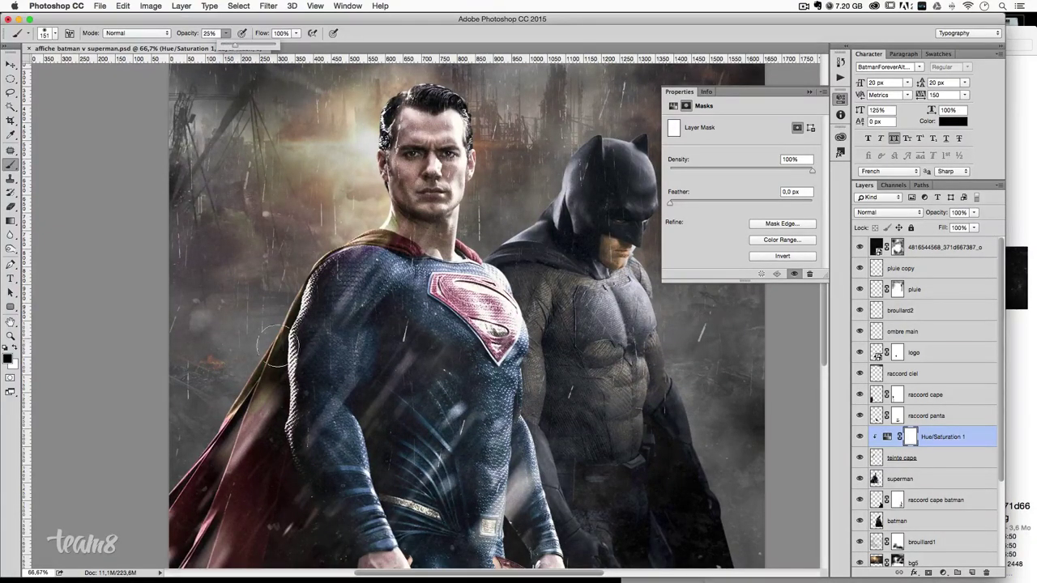
mouse_move(275, 381)
left_mouse_down()
mouse_move(265, 357)
mouse_move(393, 246)
mouse_move(377, 257)
mouse_move(402, 216)
mouse_move(389, 219)
left_mouse_up()
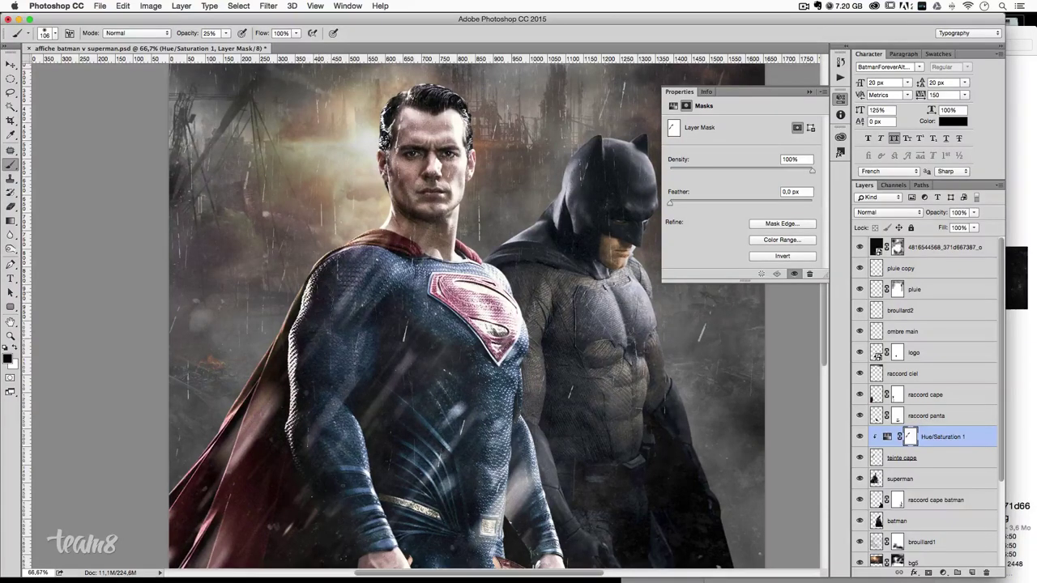
scroll(467, 272, "up", 3)
scroll(467, 272, "right", 2)
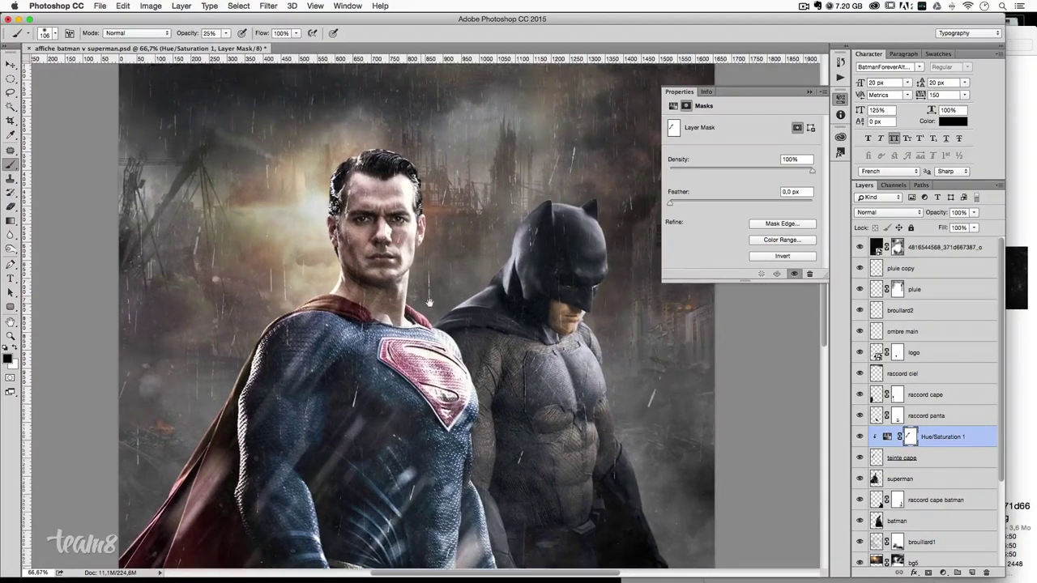
left_click(809, 91)
scroll(951, 387, "down", 3)
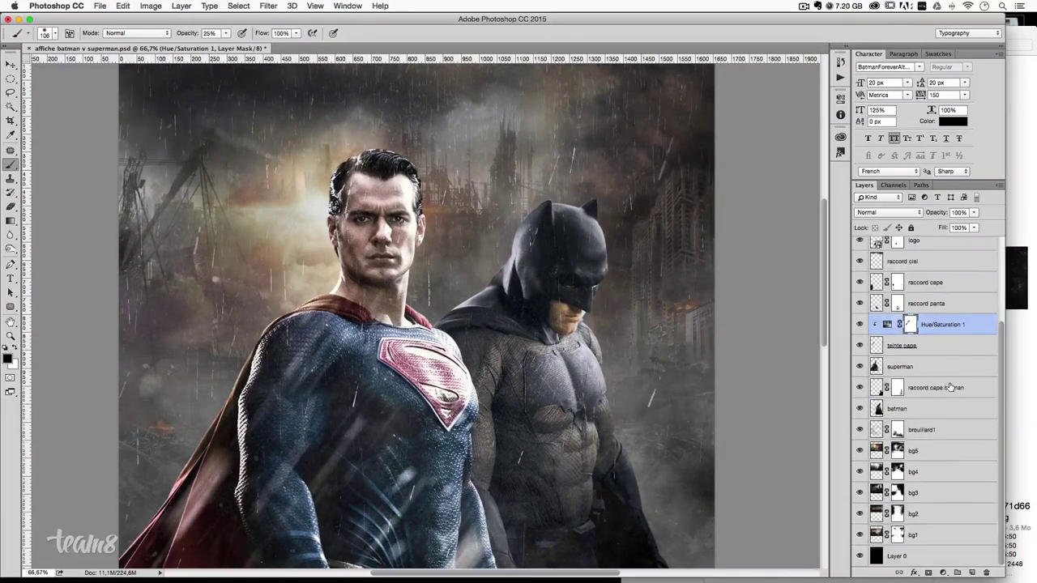
- Try raising bg5 and undo, then mask the flare off the headline text and Superman's face at 51%
left_click_drag(943, 452, 932, 358)
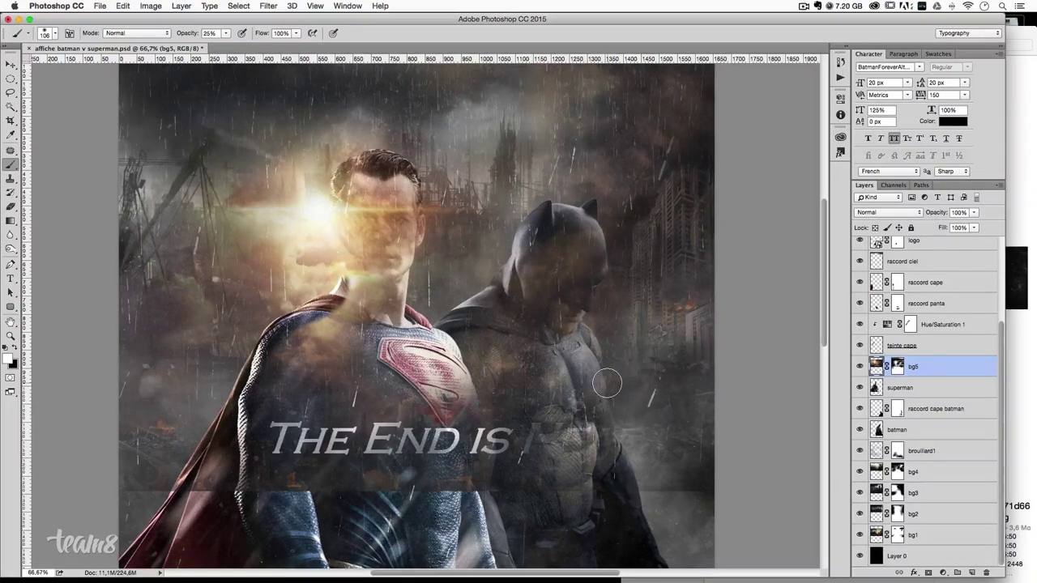
key("ctrl+z")
key("ctrl+z")
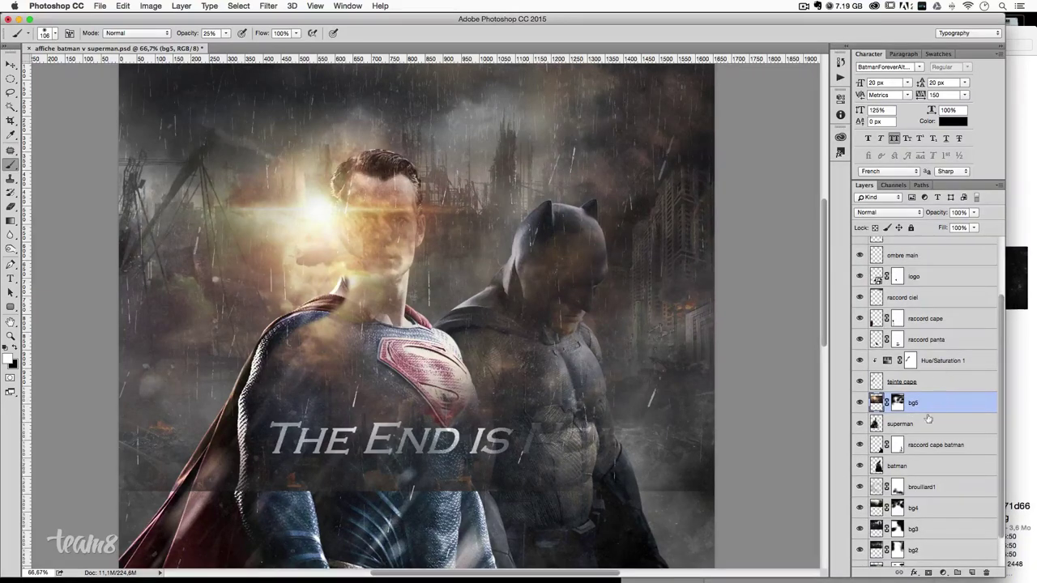
left_click(897, 403)
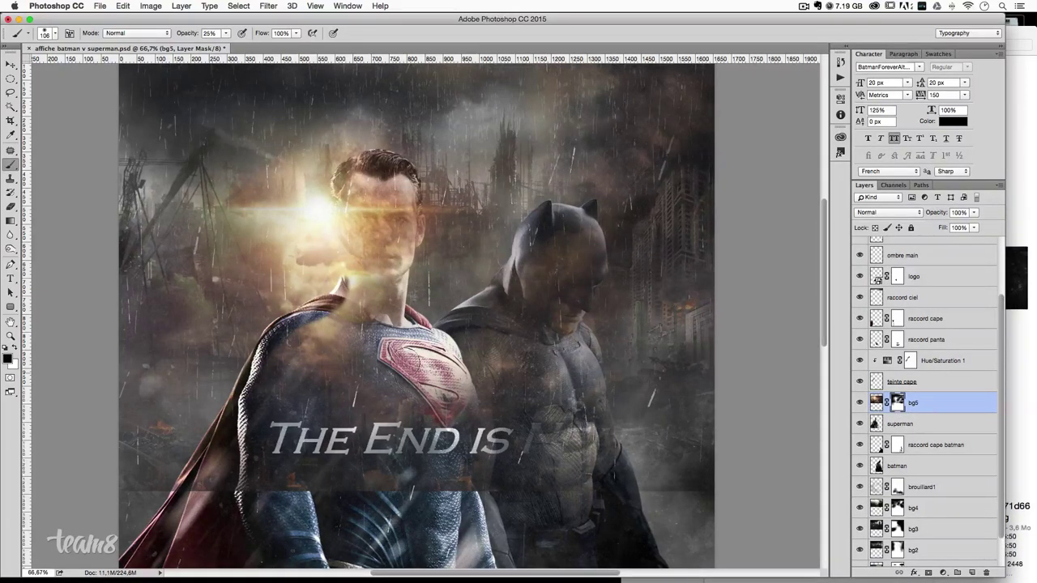
left_click_drag(556, 463, 444, 439)
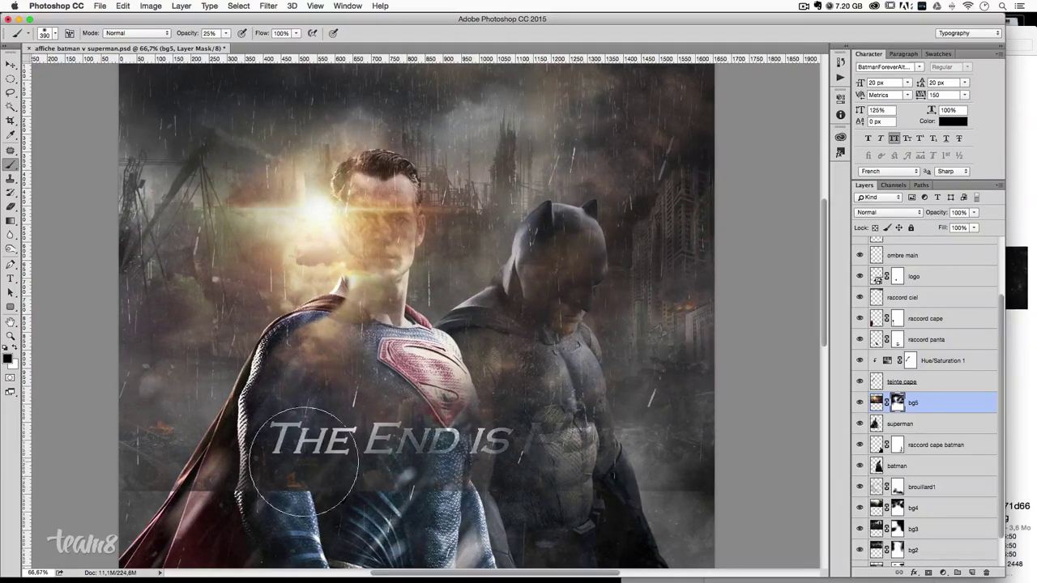
left_click_drag(225, 34, 241, 47)
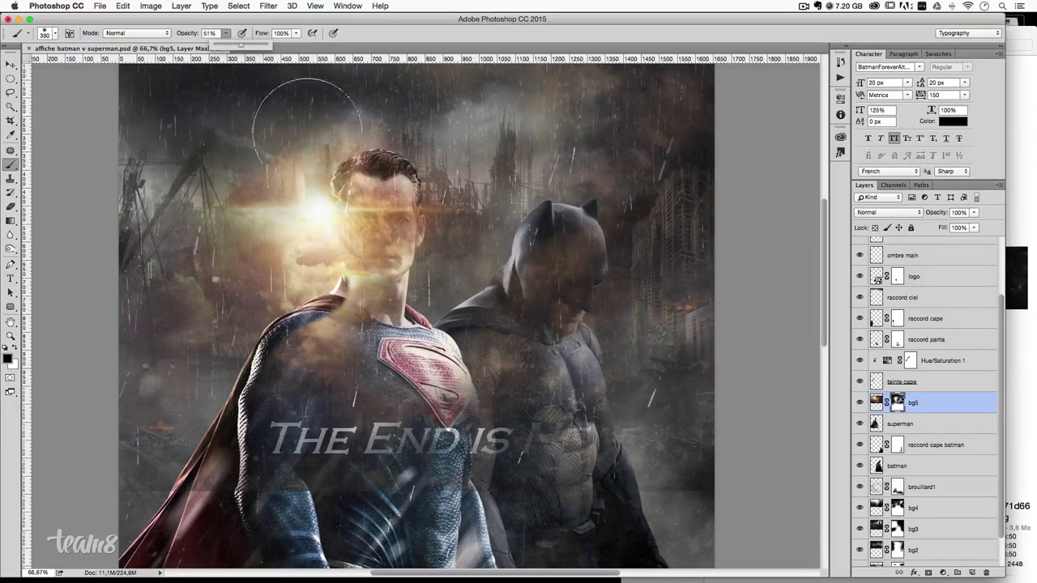
mouse_move(301, 430)
left_mouse_down()
mouse_move(432, 433)
mouse_move(347, 370)
left_mouse_up()
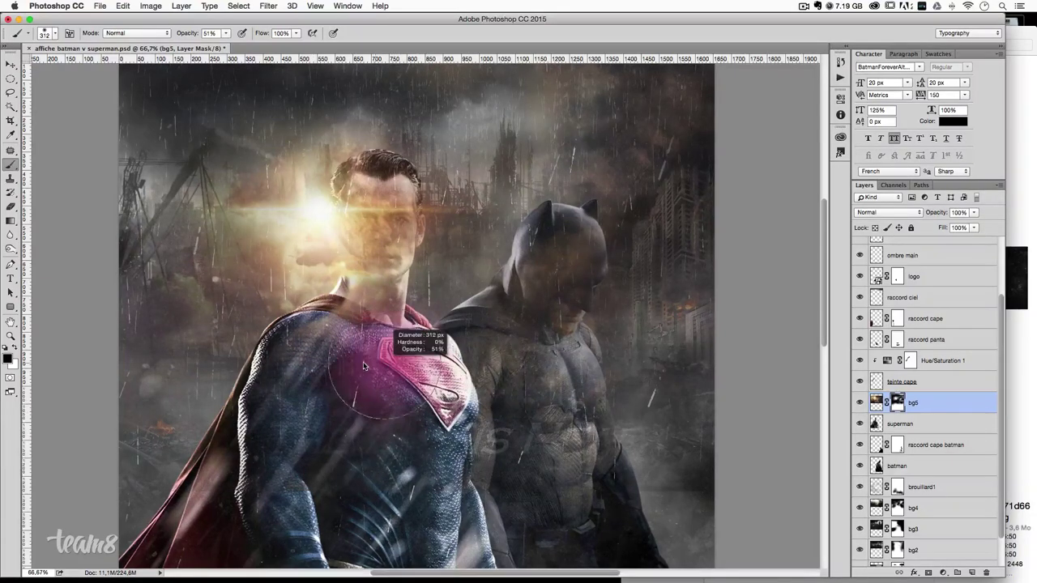
mouse_move(326, 329)
left_mouse_down()
mouse_move(371, 202)
mouse_move(398, 215)
mouse_move(360, 198)
mouse_move(381, 193)
mouse_move(354, 198)
mouse_move(345, 232)
mouse_move(363, 286)
left_mouse_up()
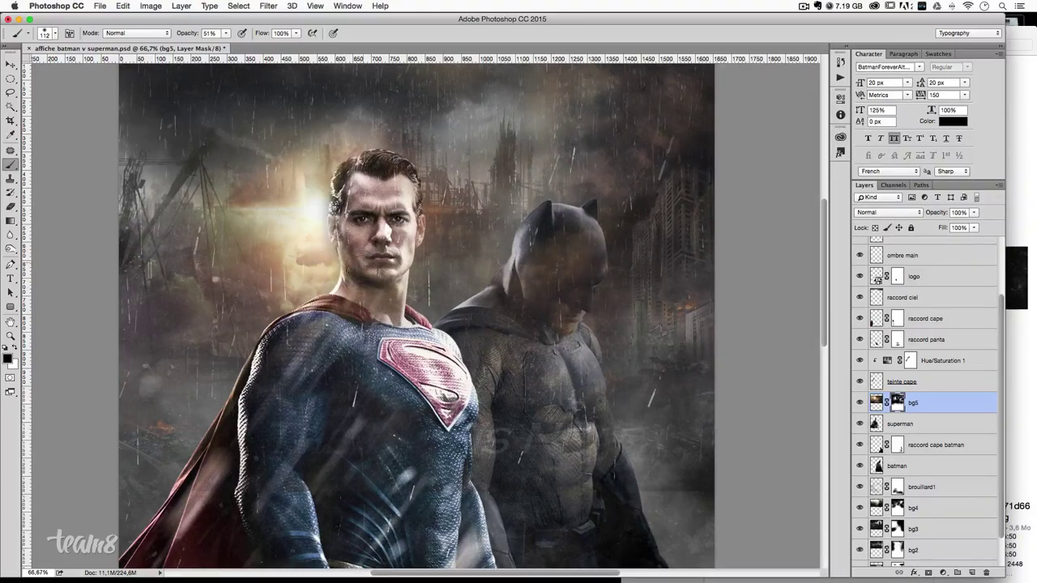
left_click_drag(353, 276, 356, 235)
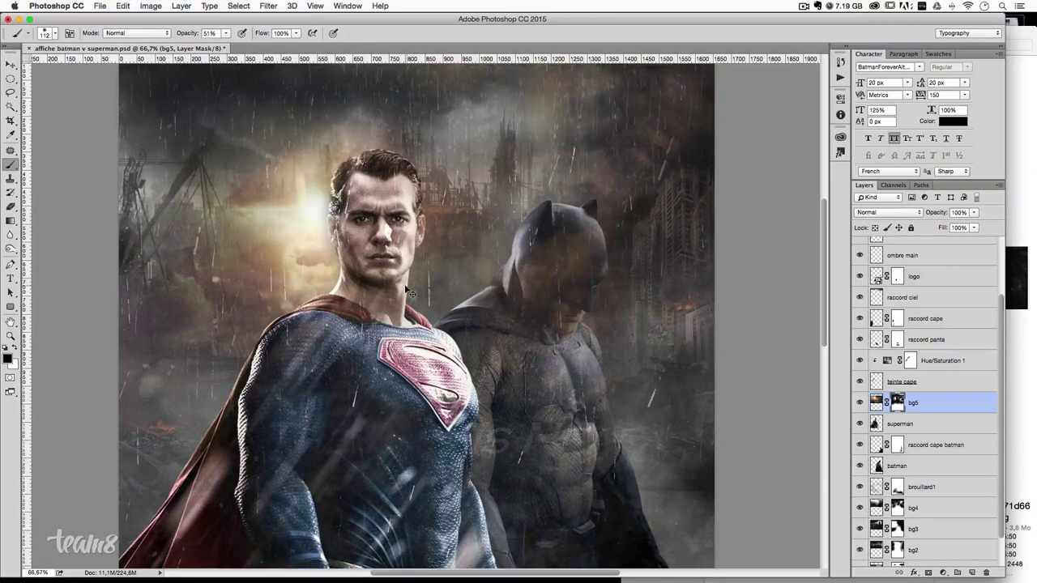
- Paint the glow back in white beside Superman's hair and ear with a 14 px brush, undoing stray strokes
scroll(389, 315, "up", 2)
scroll(349, 365, "up", 1)
scroll(308, 404, "up", 2)
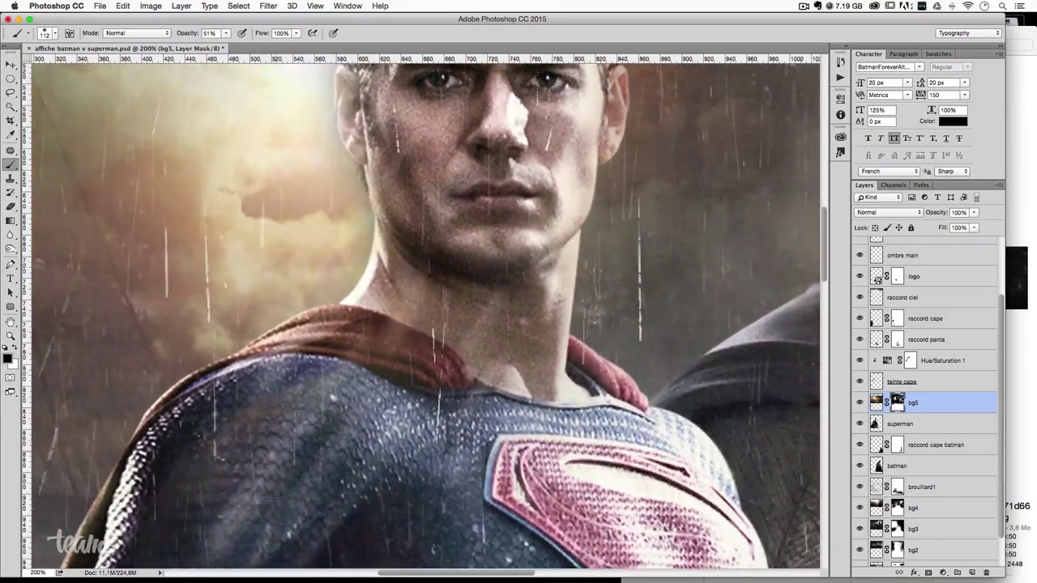
scroll(292, 324, "up", 1)
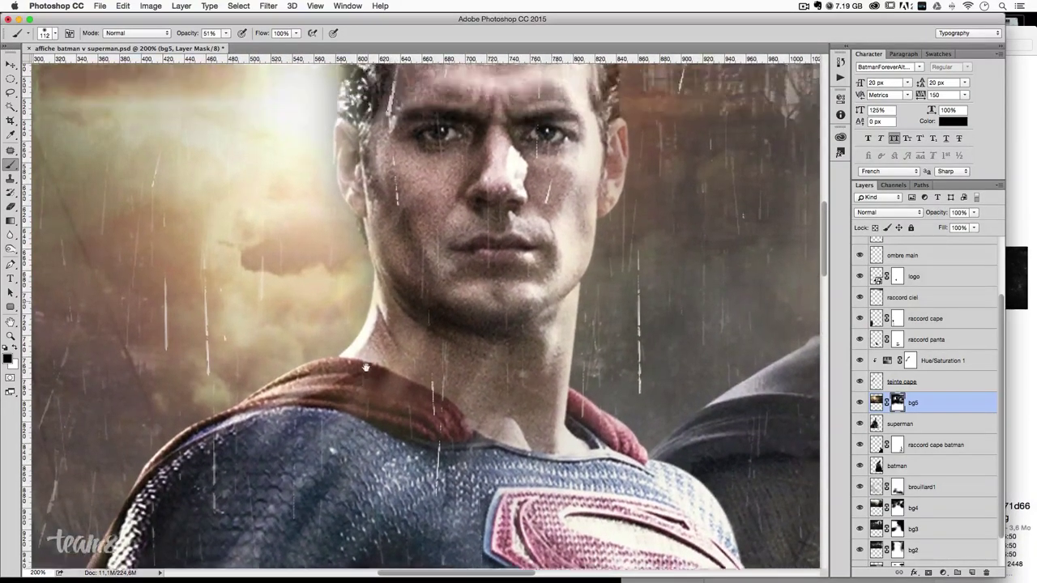
scroll(307, 267, "up", 4)
left_click_drag(324, 232, 296, 226)
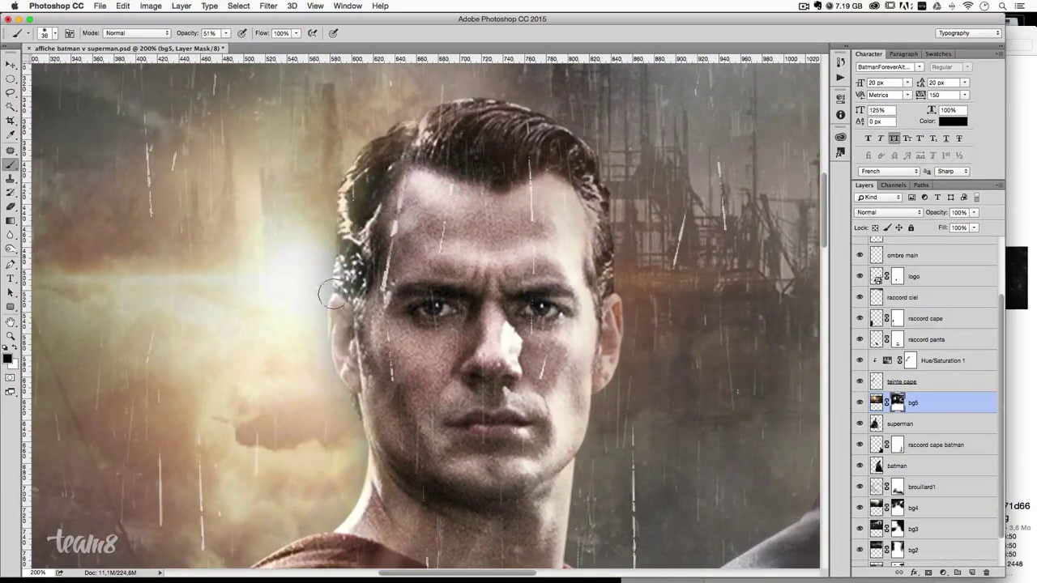
key("x")
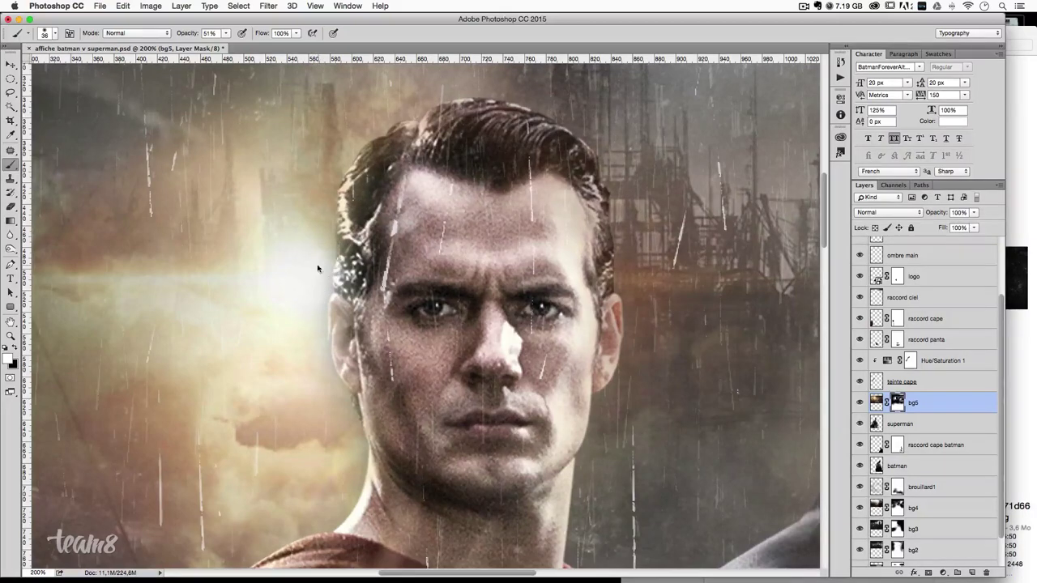
mouse_move(318, 265)
left_mouse_down()
mouse_move(332, 187)
mouse_move(329, 207)
mouse_move(357, 146)
mouse_move(290, 230)
mouse_move(313, 259)
left_mouse_up()
key("ctrl+z")
left_click_drag(327, 335, 329, 371)
key("ctrl+z")
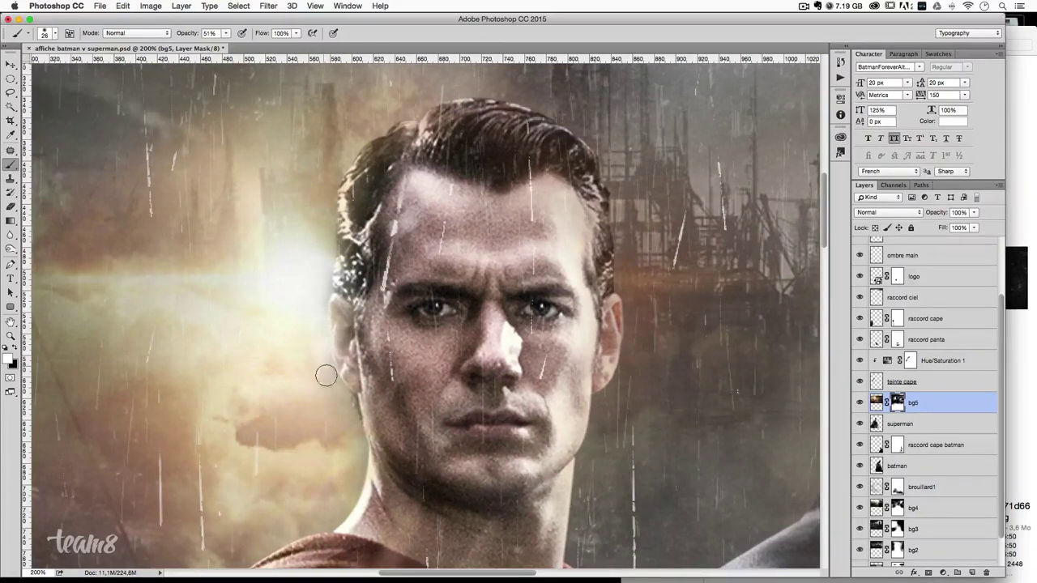
mouse_move(322, 292)
left_mouse_down()
mouse_move(335, 271)
mouse_move(343, 278)
mouse_move(331, 277)
mouse_move(327, 205)
mouse_move(339, 181)
left_mouse_up()
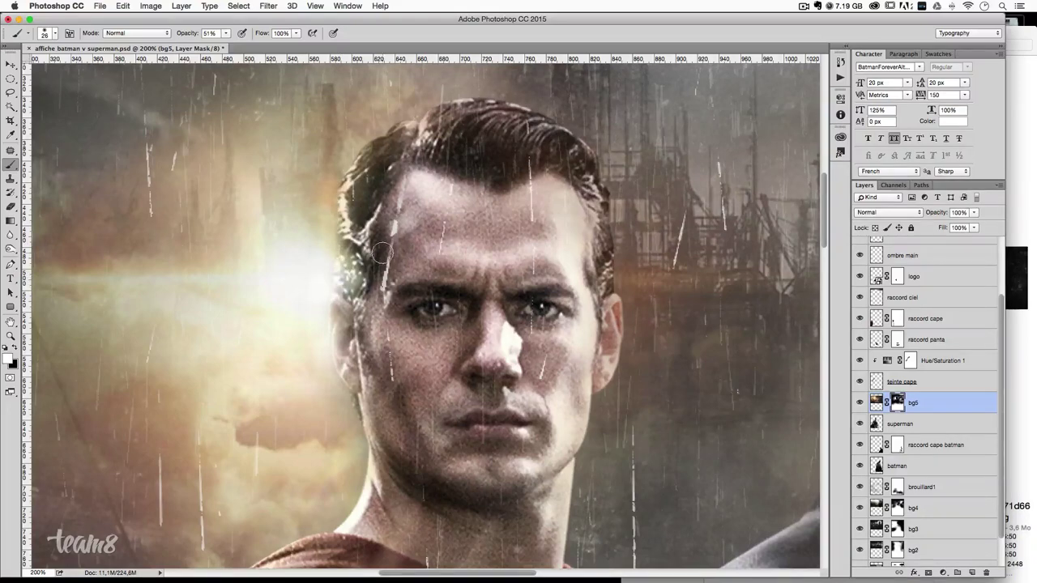
- Mask the glow back along Superman's hair edge in black with a 59 px brush
key("x")
left_click_drag(397, 243, 429, 243)
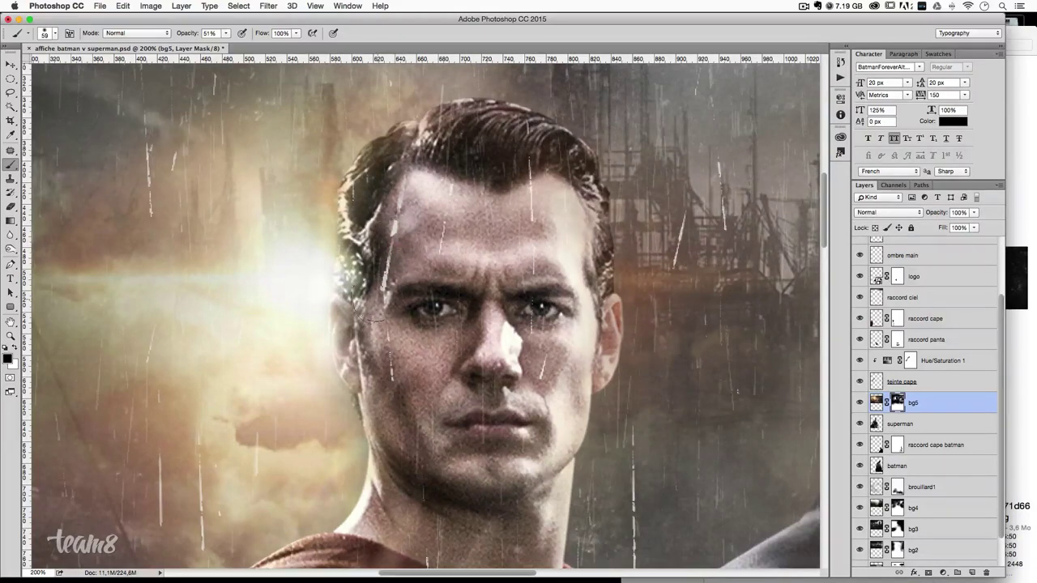
mouse_move(361, 283)
left_mouse_down()
mouse_move(353, 251)
mouse_move(397, 308)
mouse_move(380, 235)
mouse_move(387, 245)
left_mouse_up()
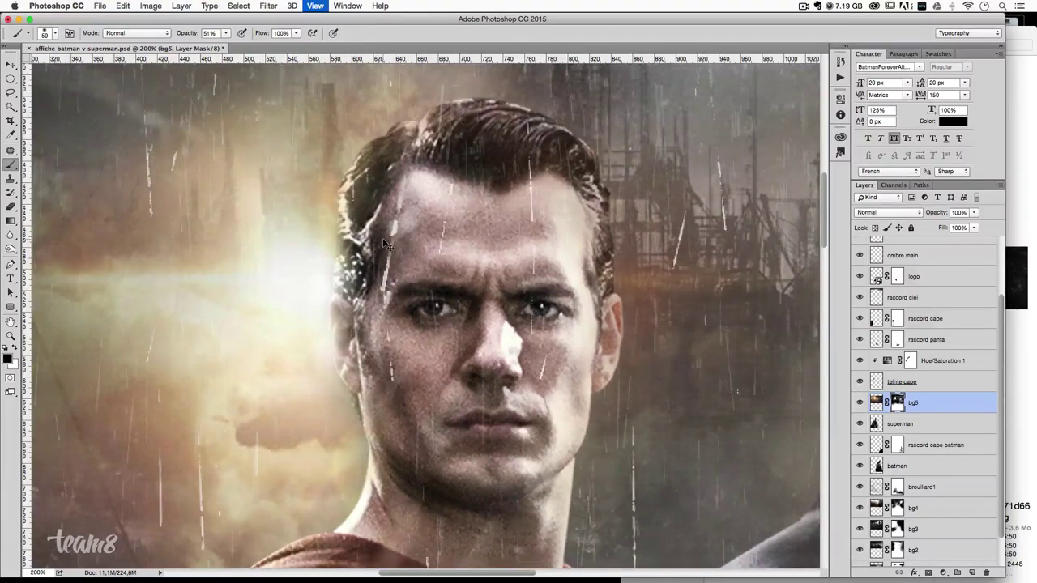
key("super+minus")
key("super+minus")
key("super+minus")
key("super+minus")
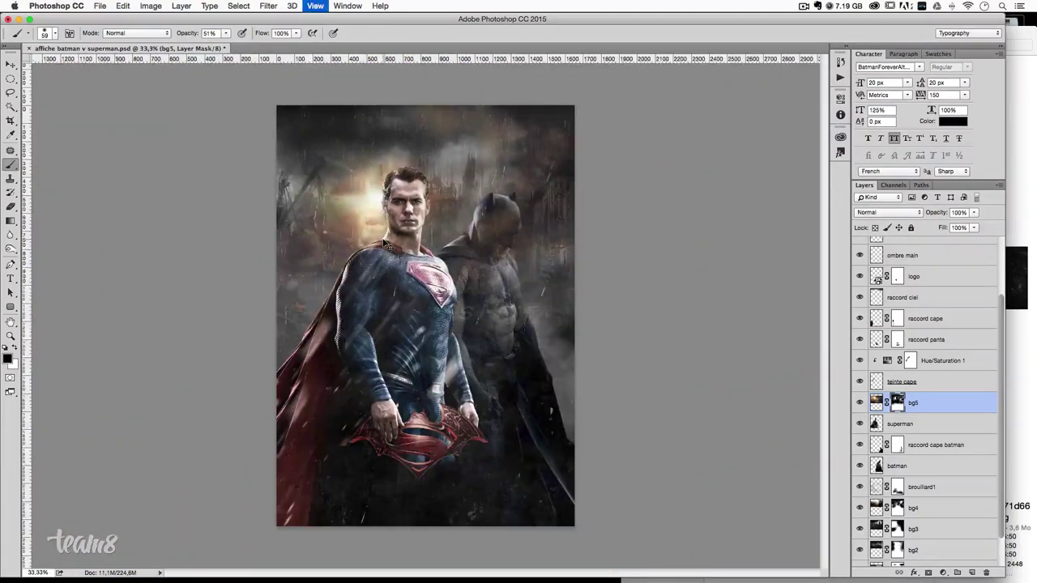
- At 50% zoom, paint the bg5 mask black with a 389 px brush over Batman's head and shoulders
key("super+plus")
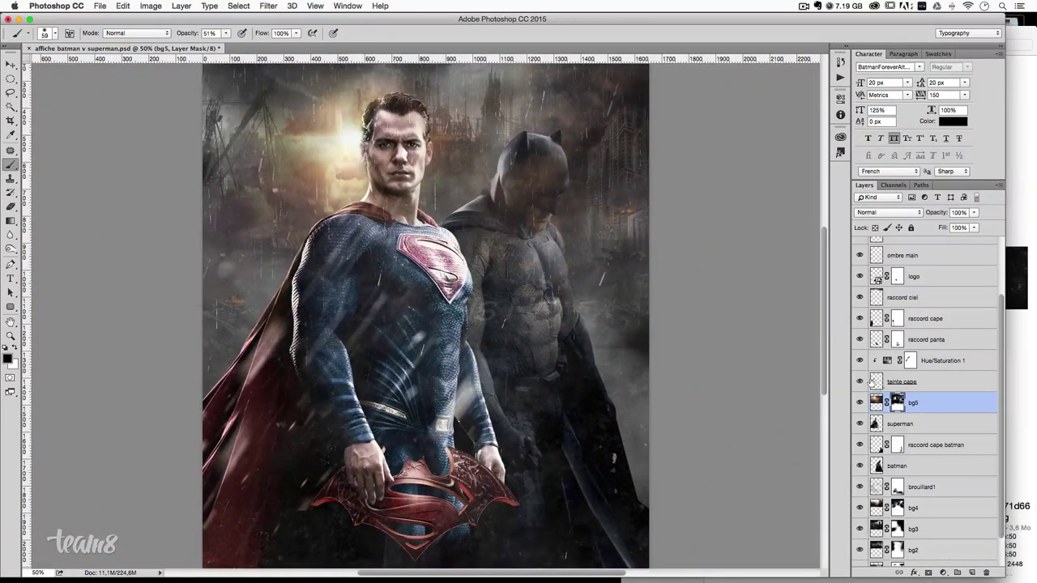
left_click(859, 381)
left_click(859, 382)
left_click(860, 382)
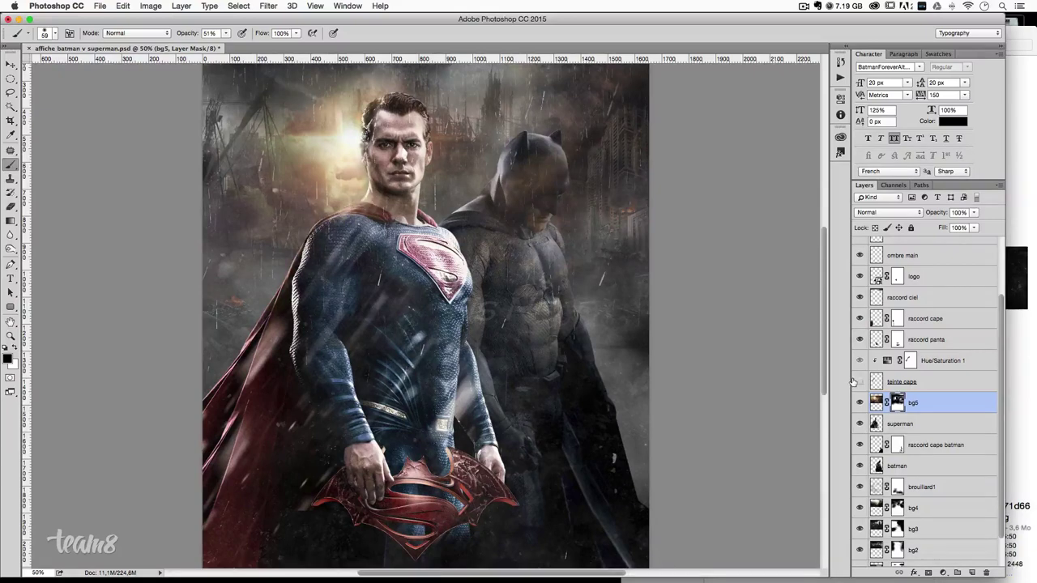
left_click(859, 382)
left_click(860, 381)
left_click_drag(633, 299, 630, 334)
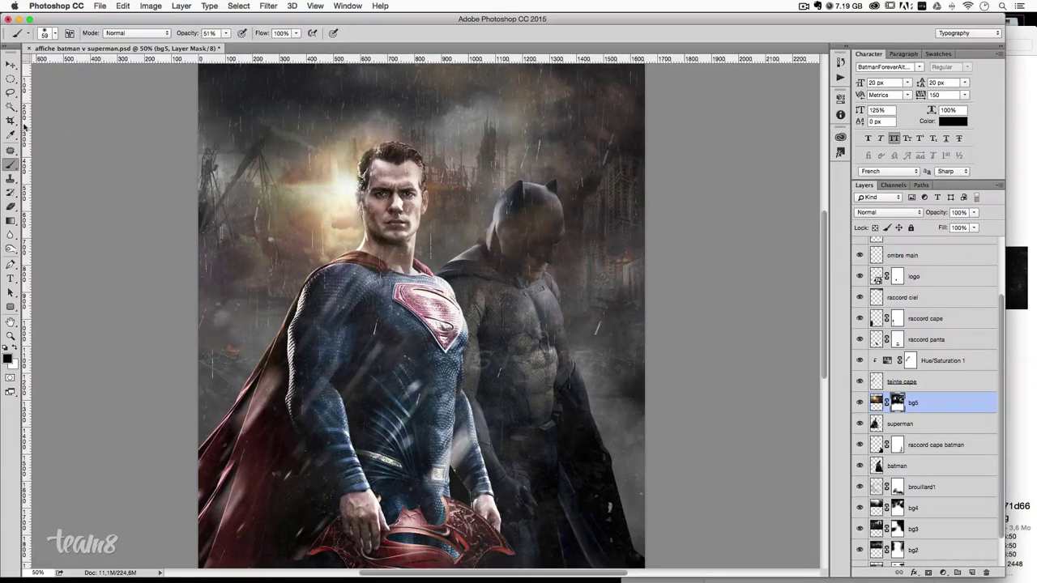
mouse_move(530, 230)
left_mouse_down()
mouse_move(494, 239)
mouse_move(518, 235)
mouse_move(558, 287)
mouse_move(538, 276)
left_mouse_up()
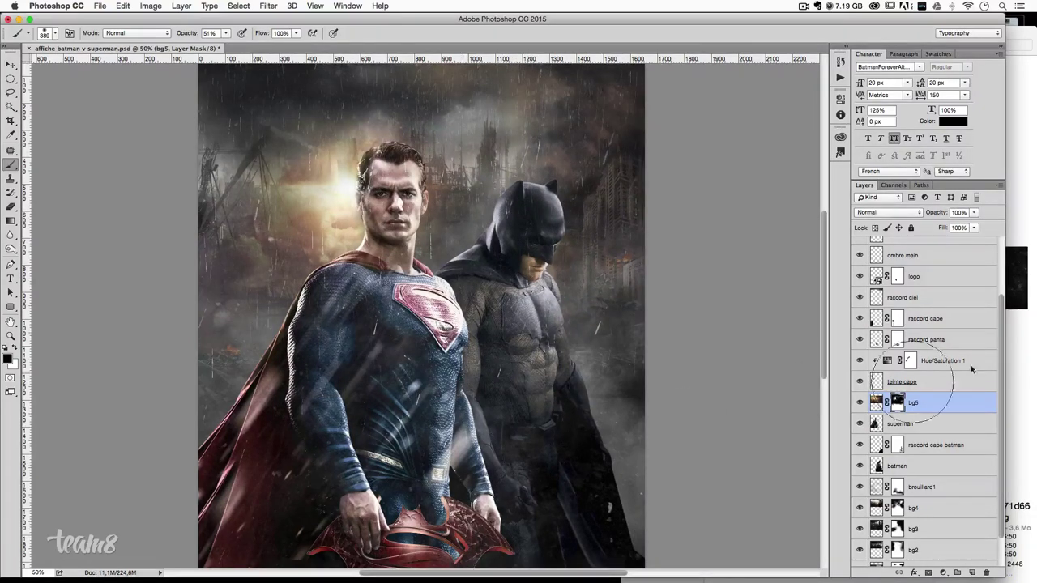
- Compare the bg5 flare on and off, then zoom to 100% on the batman layer
left_click(860, 402)
left_click(859, 402)
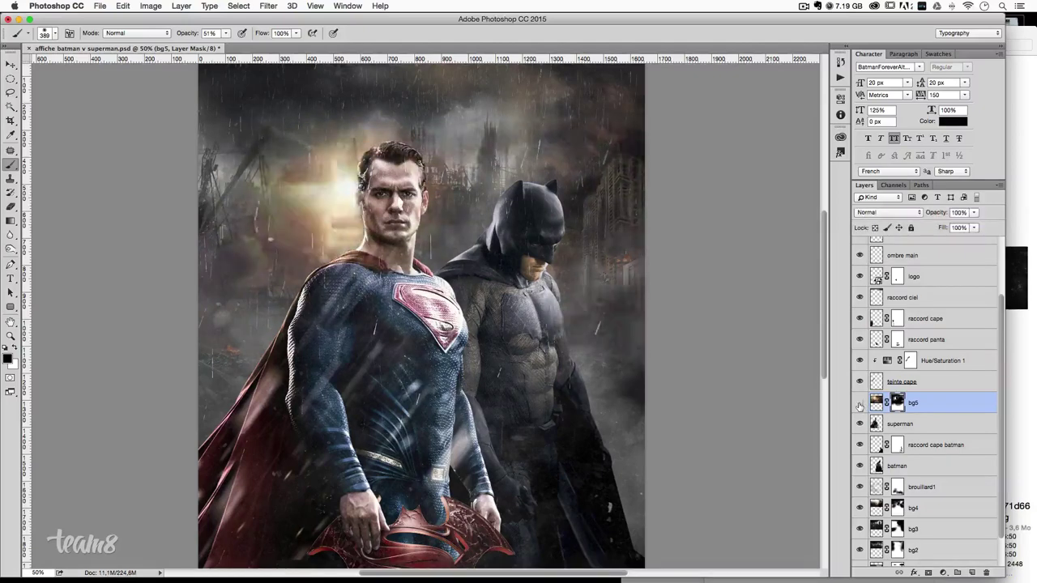
left_click(859, 402)
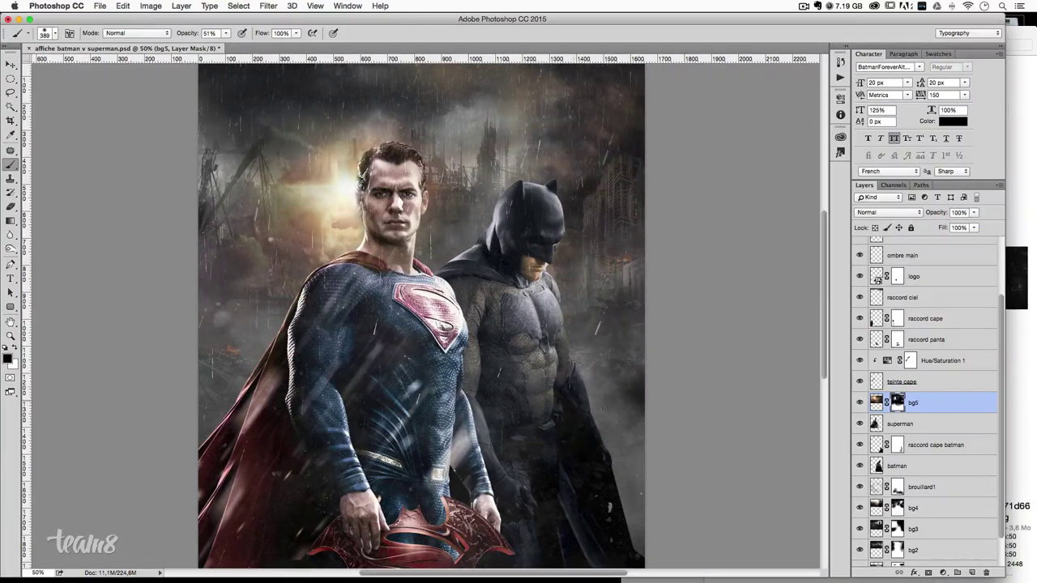
left_click(859, 403)
left_click(859, 402)
left_click(860, 403)
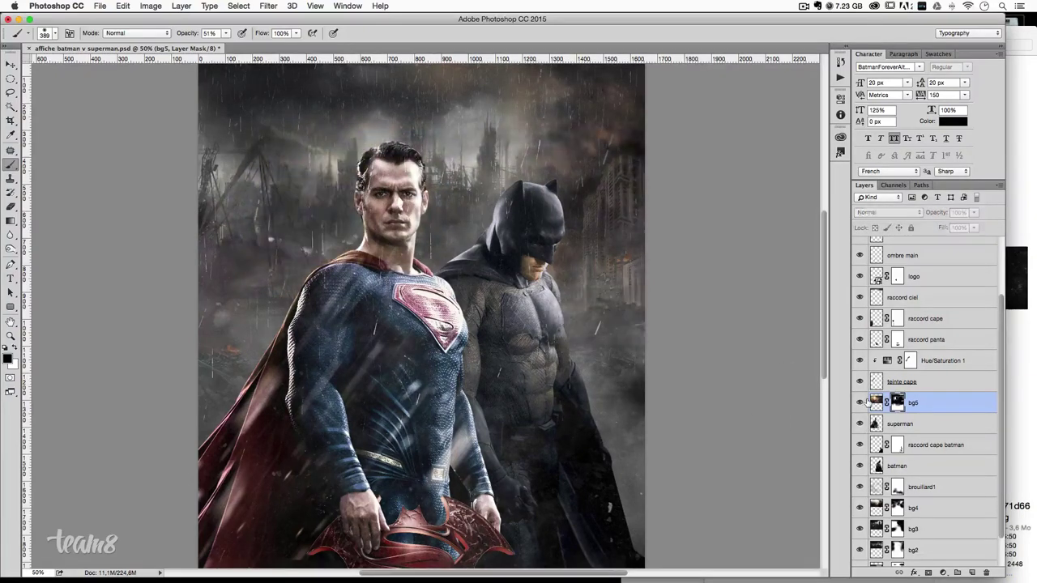
left_click(867, 399)
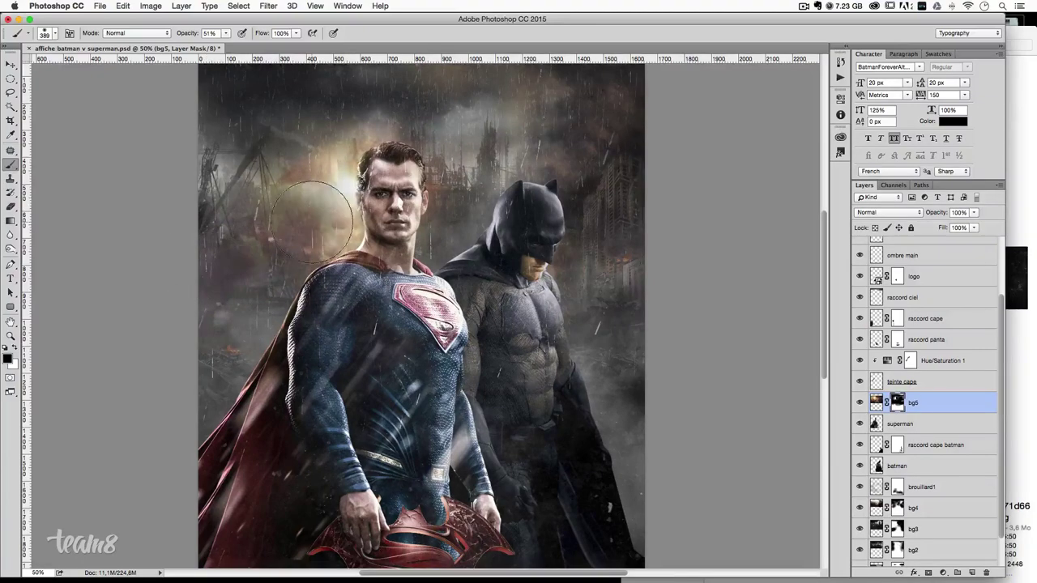
scroll(525, 385, "up", 2)
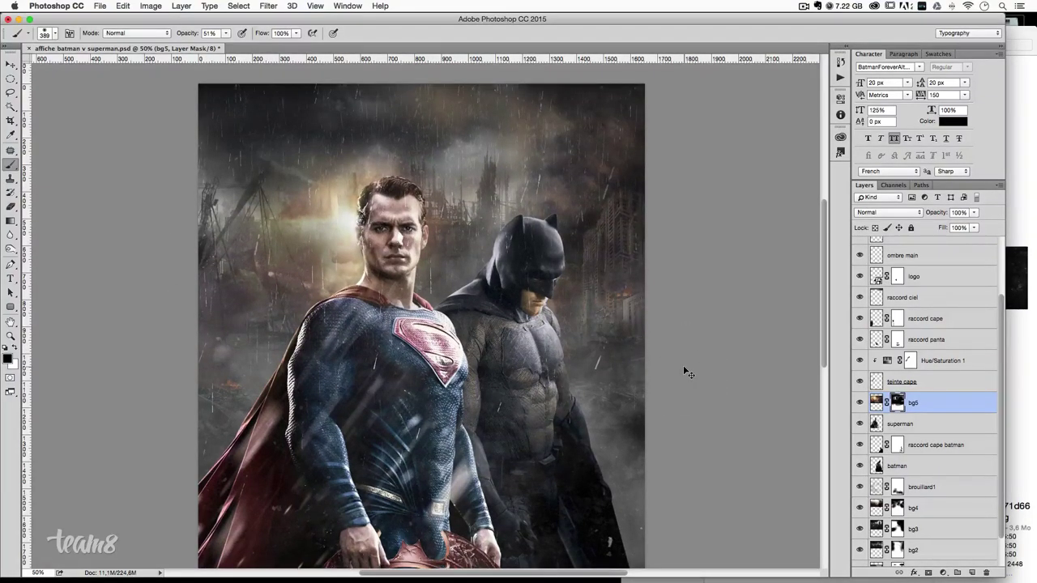
key("ctrl+plus")
key("ctrl+plus")
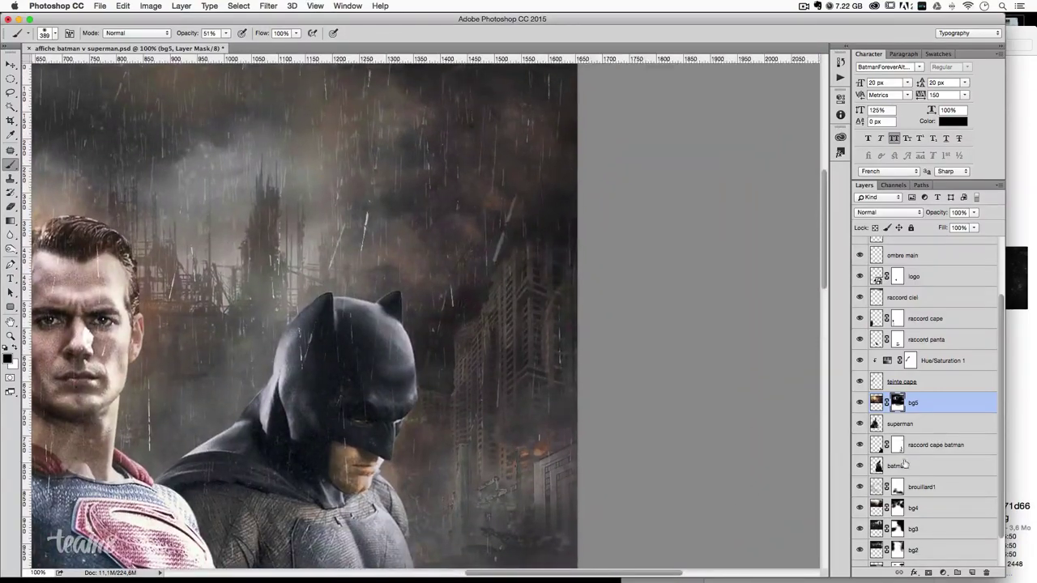
left_click(899, 466)
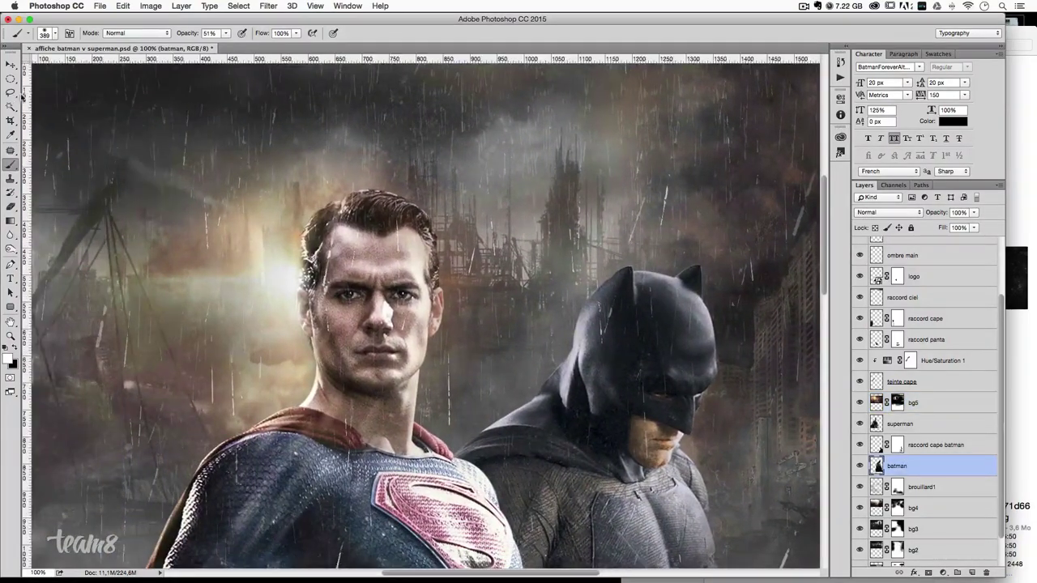
- Lasso a piece of Batman's head, copy it onto a new layer, and nudge it about 20 px
left_click(12, 92)
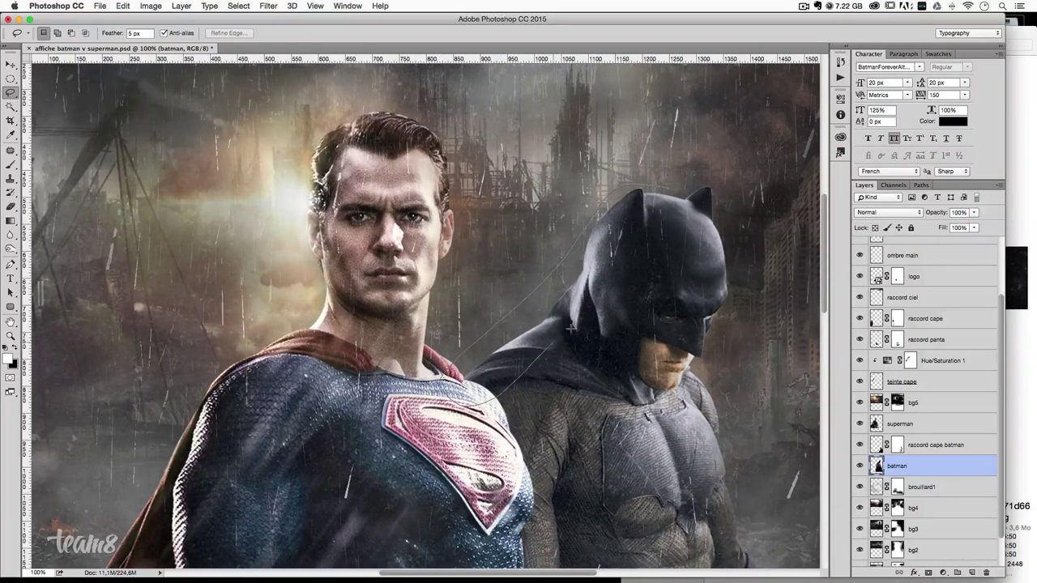
left_click_drag(675, 214, 674, 219)
key("super+c")
key("super+v")
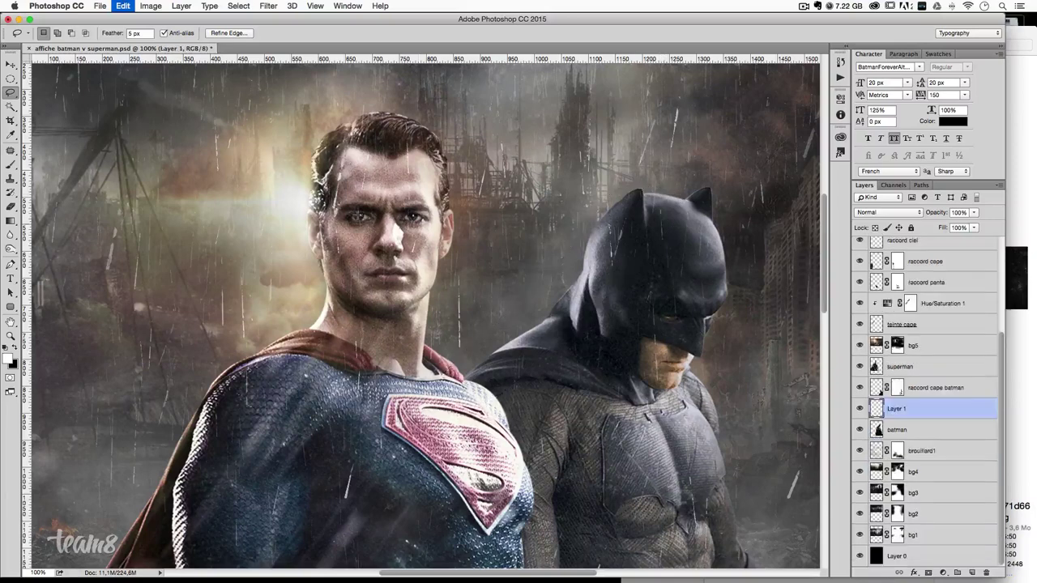
left_click(12, 64)
left_click_drag(634, 246, 637, 247)
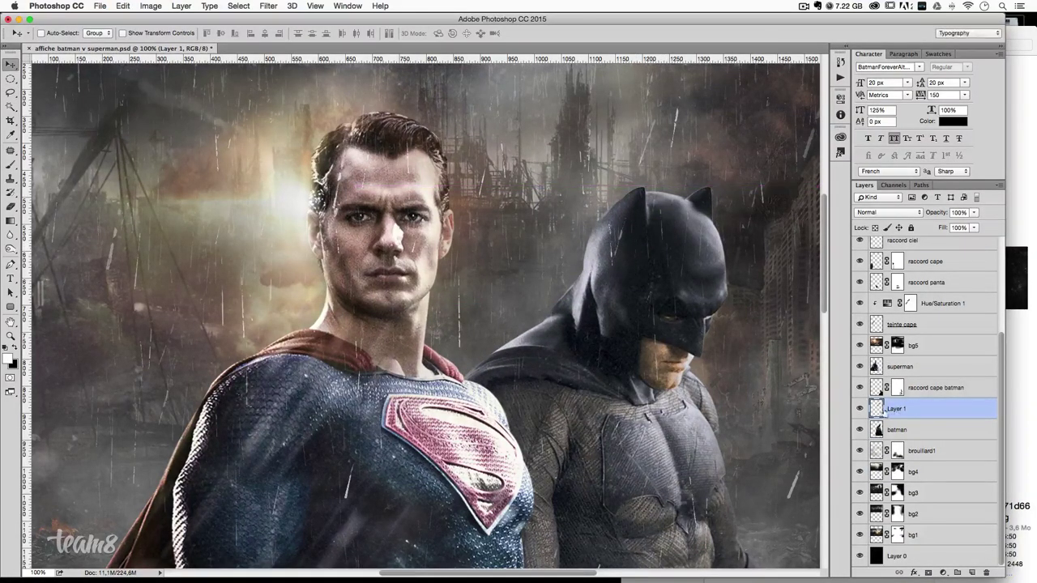
- Toggle the copied head piece's visibility repeatedly to compare the reshaped ear
left_click(860, 409)
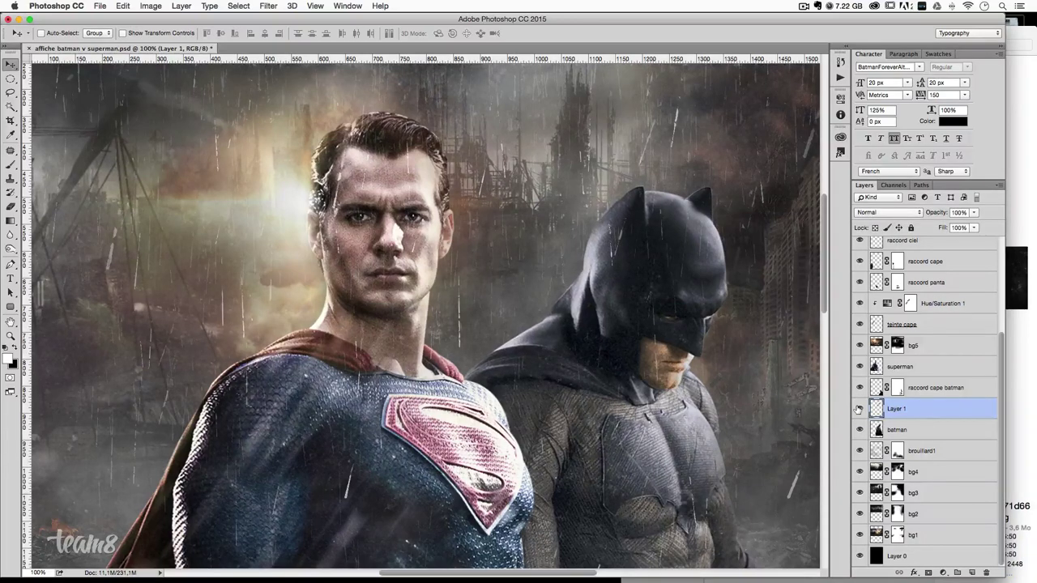
left_click(859, 408)
left_click(858, 409)
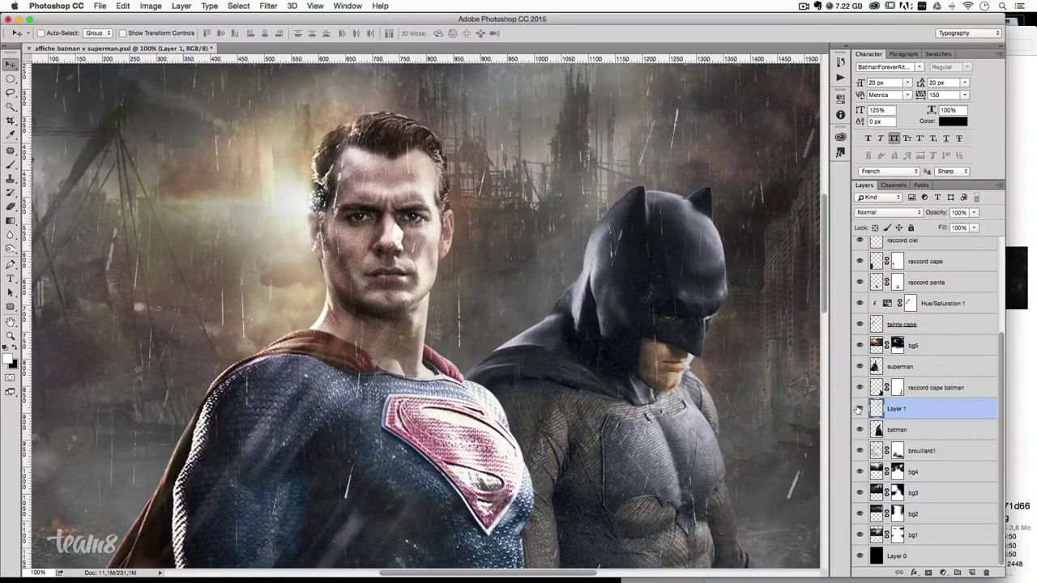
left_click(858, 409)
left_click(859, 408)
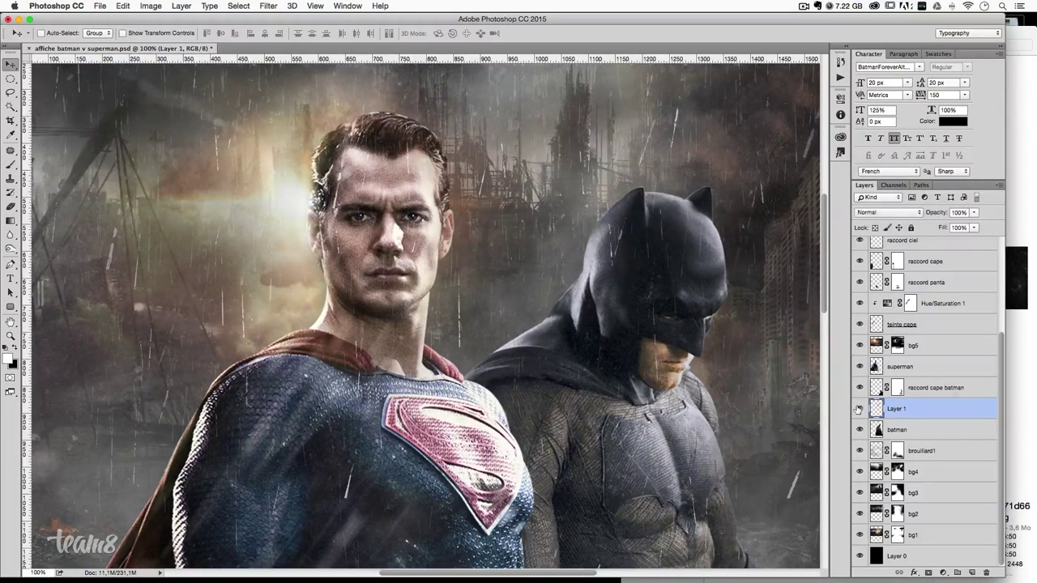
left_click(858, 409)
left_click(858, 409)
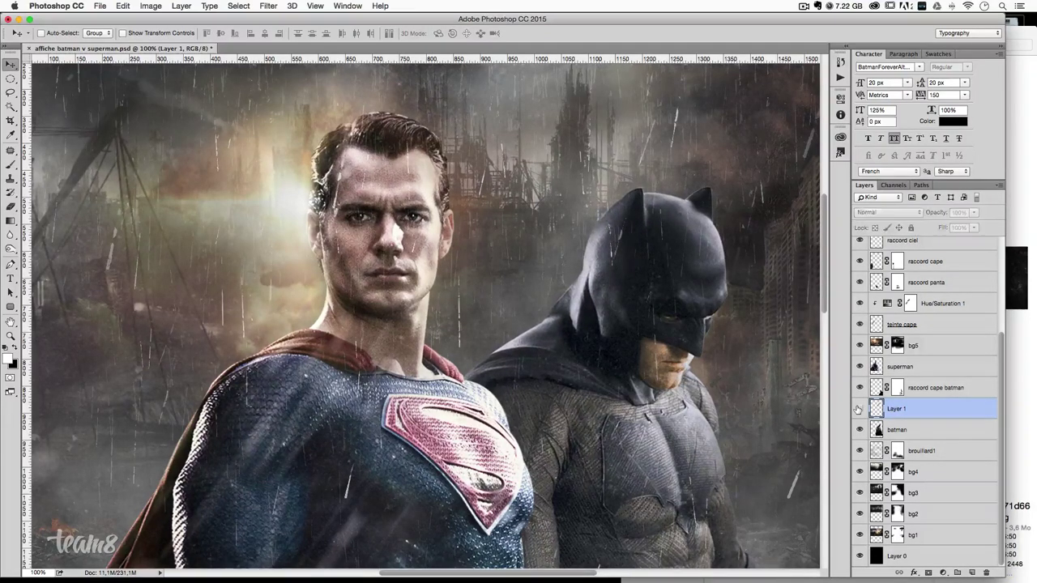
left_click(859, 409)
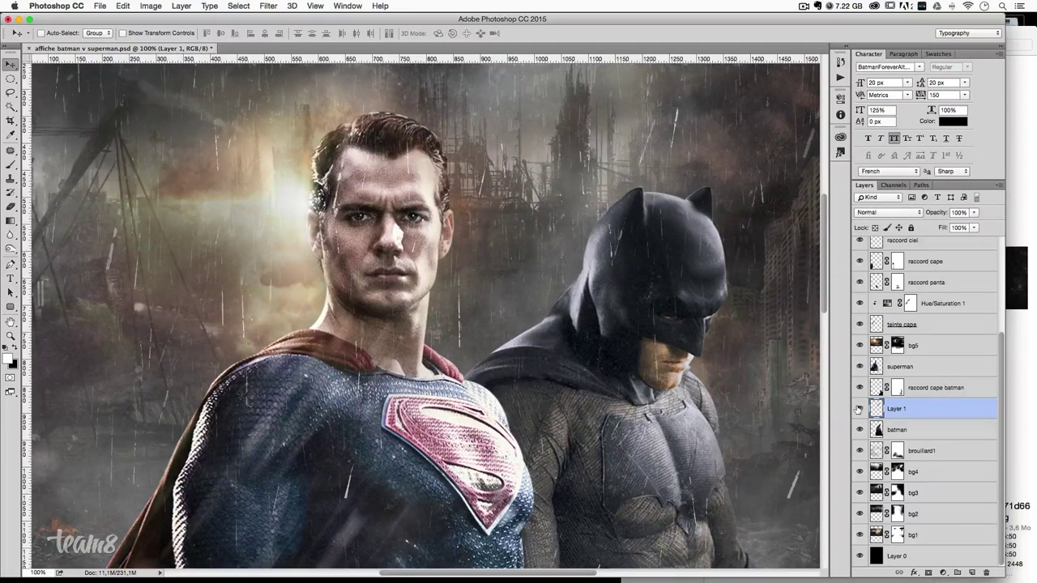
left_click(858, 408)
left_click(858, 409)
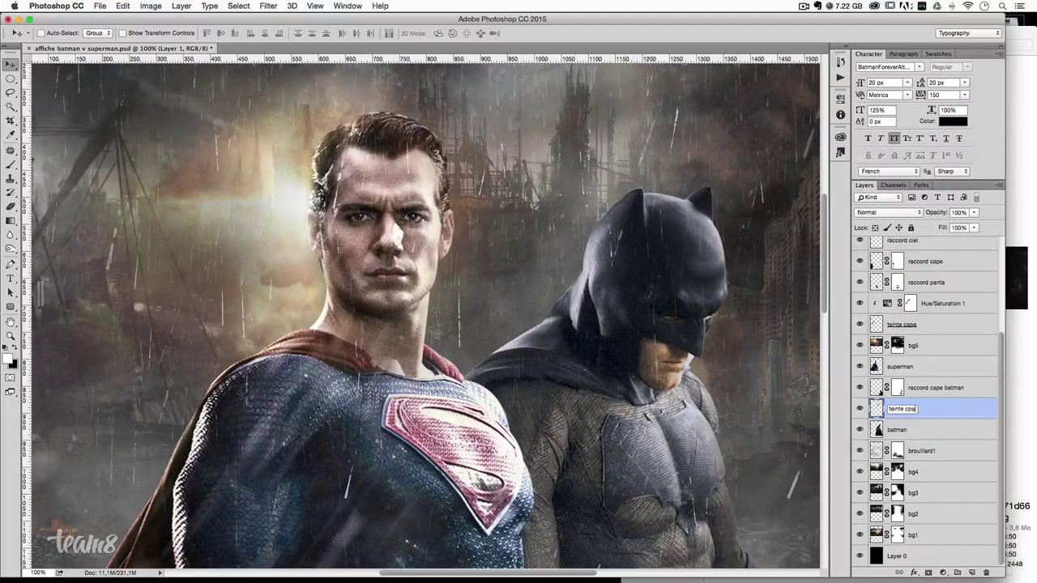
- Rename the layer 'teinte cape' and add a Hue/Saturation adjustment layer
type("ape")
key("Return")
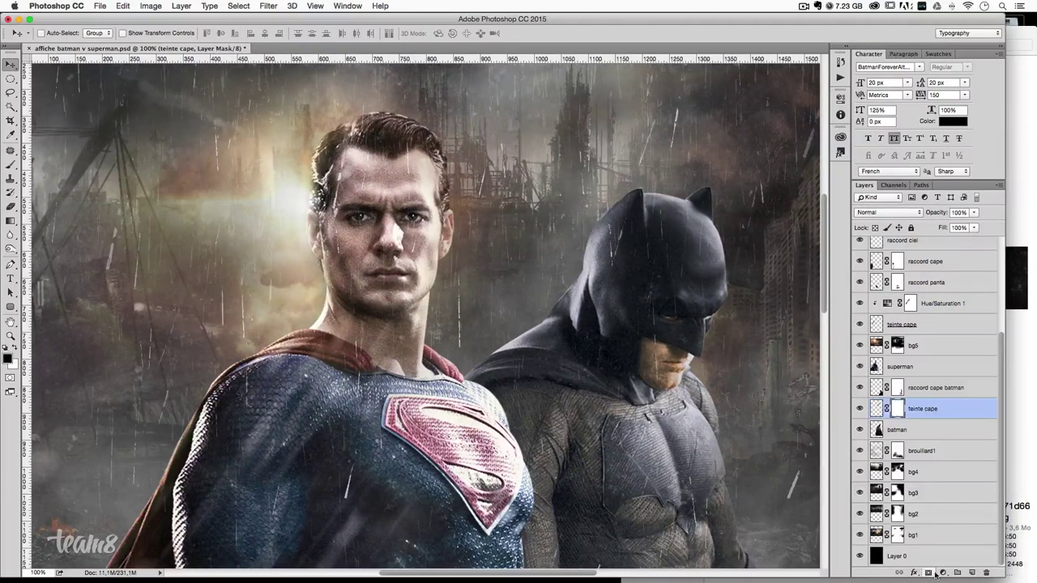
left_click(941, 573)
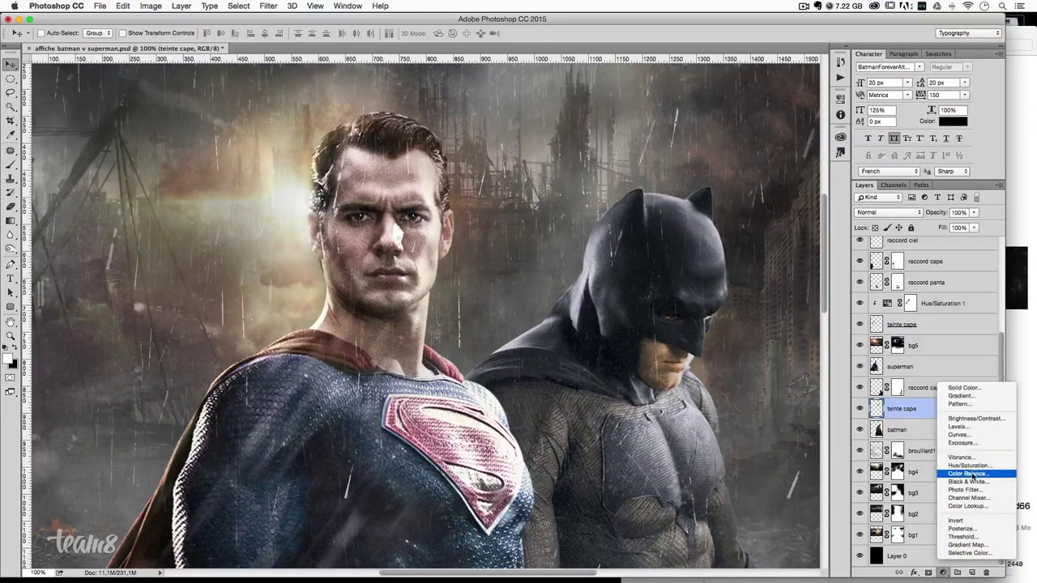
left_click(969, 465)
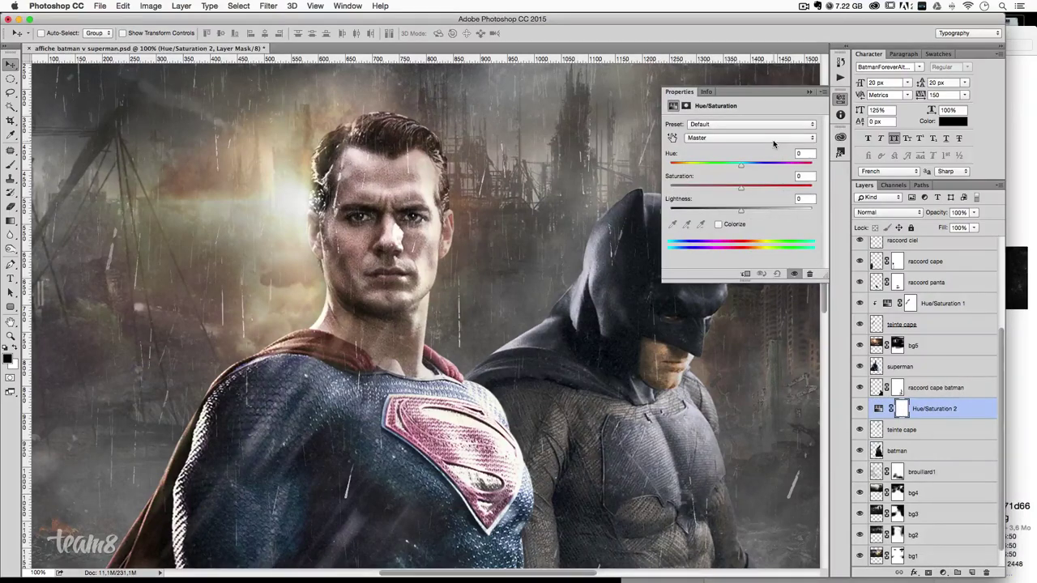
- Clip the adjustment to teinte cape and set Hue -180, Saturation +35, Lightness +2
left_click_drag(738, 165, 677, 164)
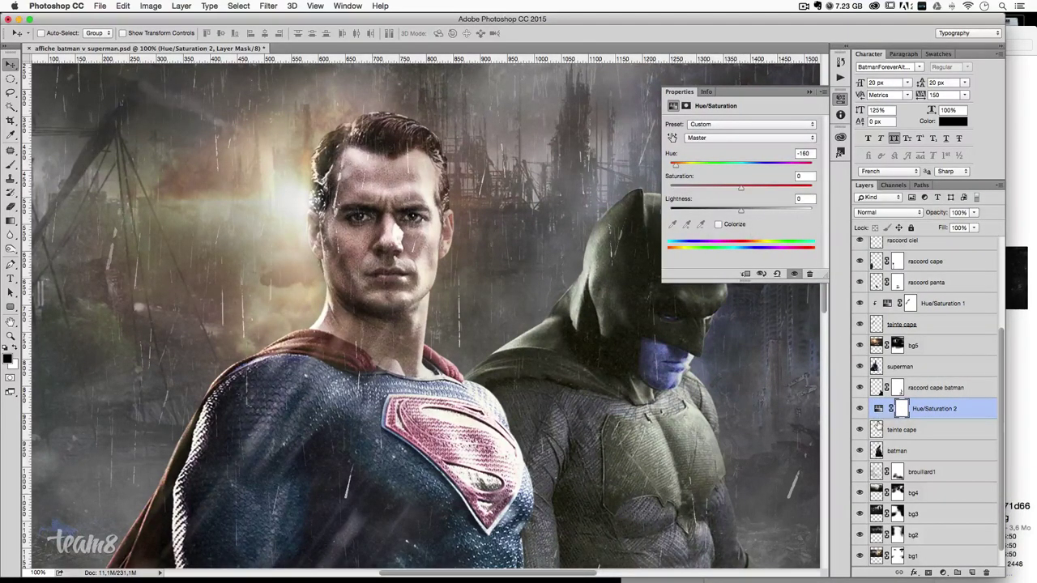
left_click(879, 417, "alt")
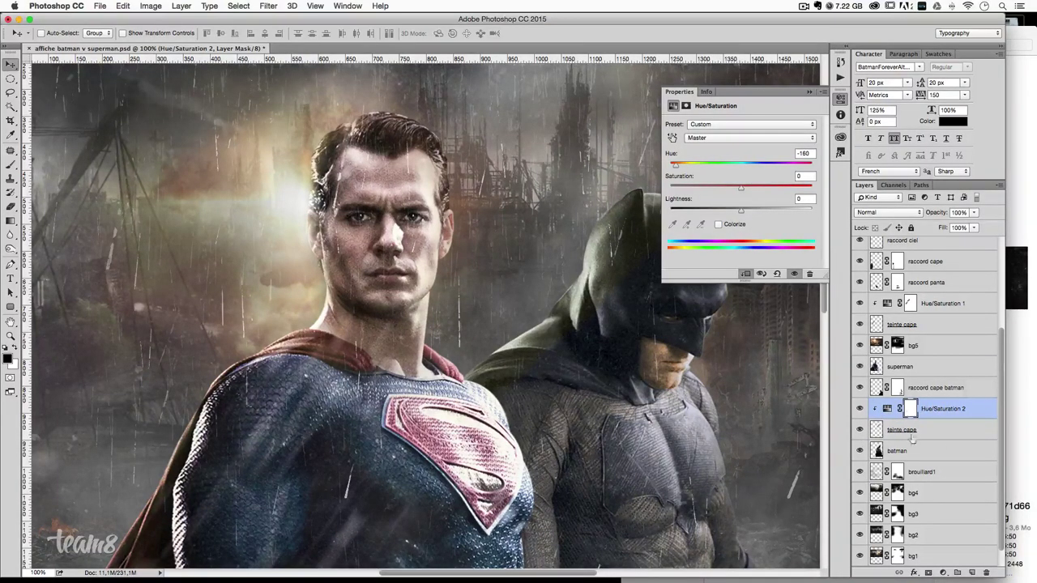
left_click_drag(678, 166, 670, 166)
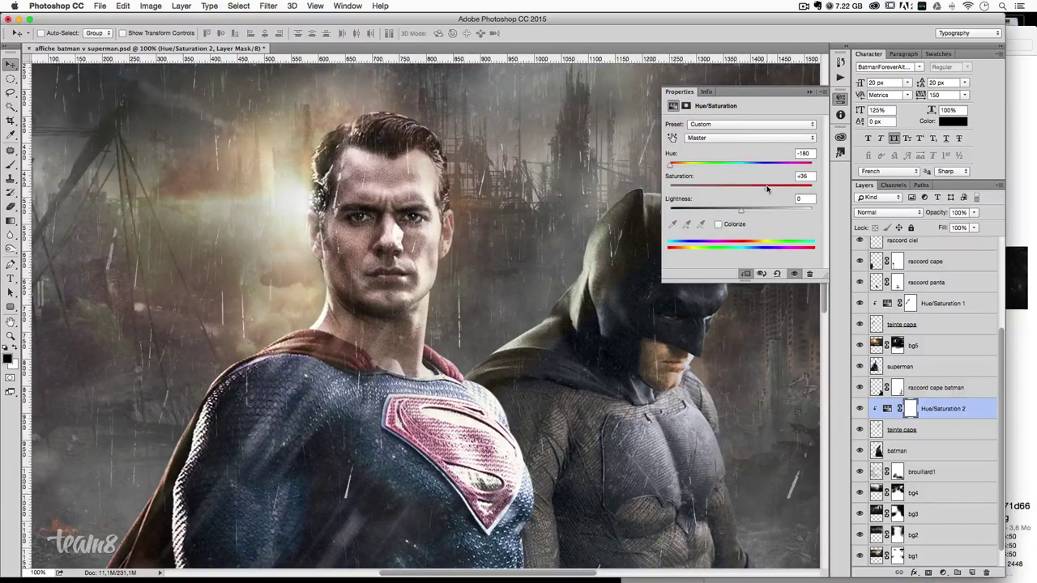
left_click_drag(758, 185, 760, 185)
left_click_drag(736, 92, 737, 92)
left_click_drag(671, 166, 640, 168)
left_click_drag(743, 209, 768, 188)
left_click_drag(801, 187, 770, 188)
left_click(816, 93)
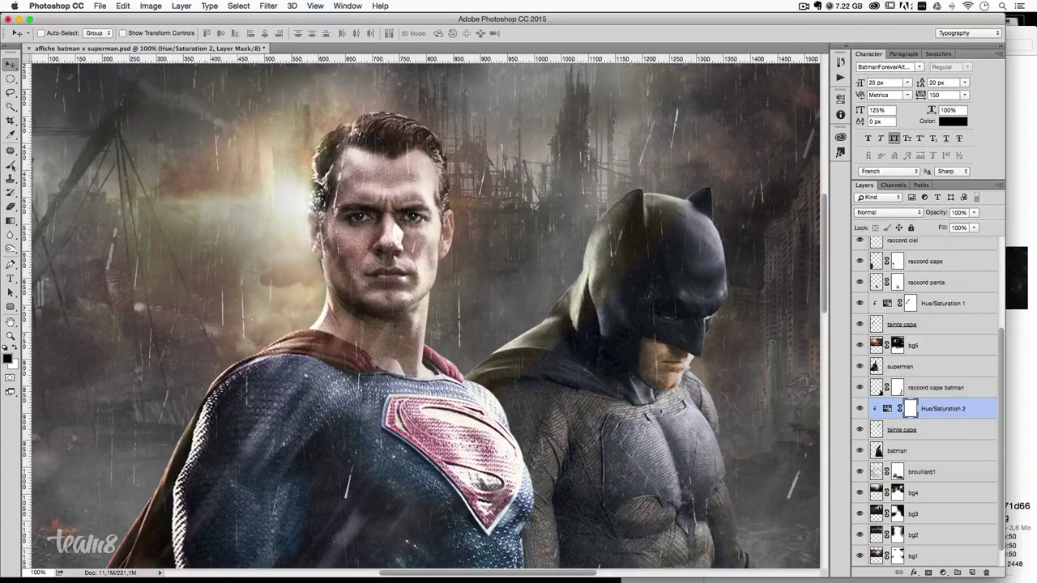
- Paint the Hue/Saturation 2 mask over Batman's cape and cowl, then view at 50%
key("b")
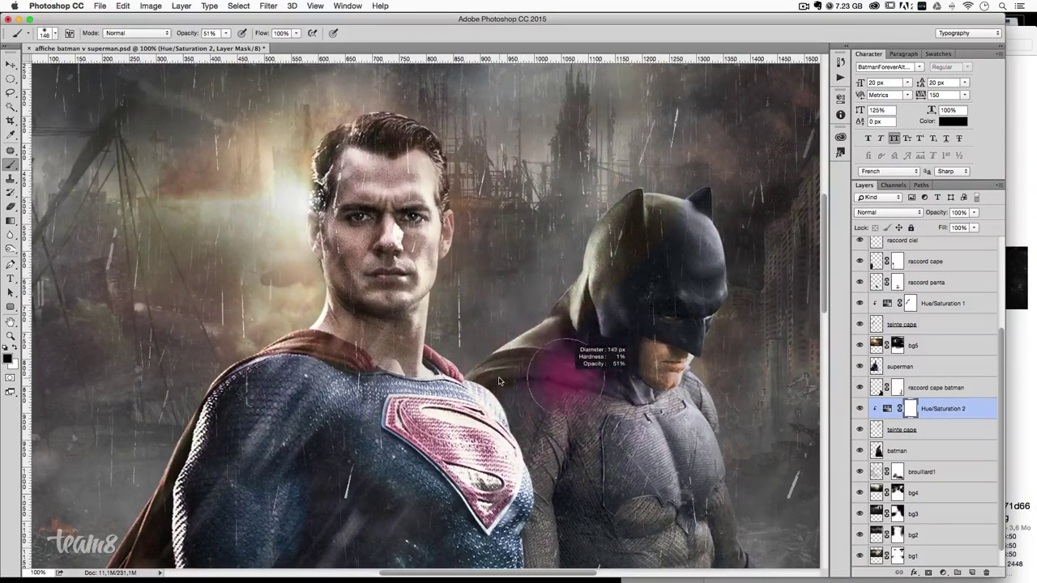
mouse_move(499, 380)
left_mouse_down()
mouse_move(527, 371)
mouse_move(520, 396)
mouse_move(609, 276)
left_mouse_up()
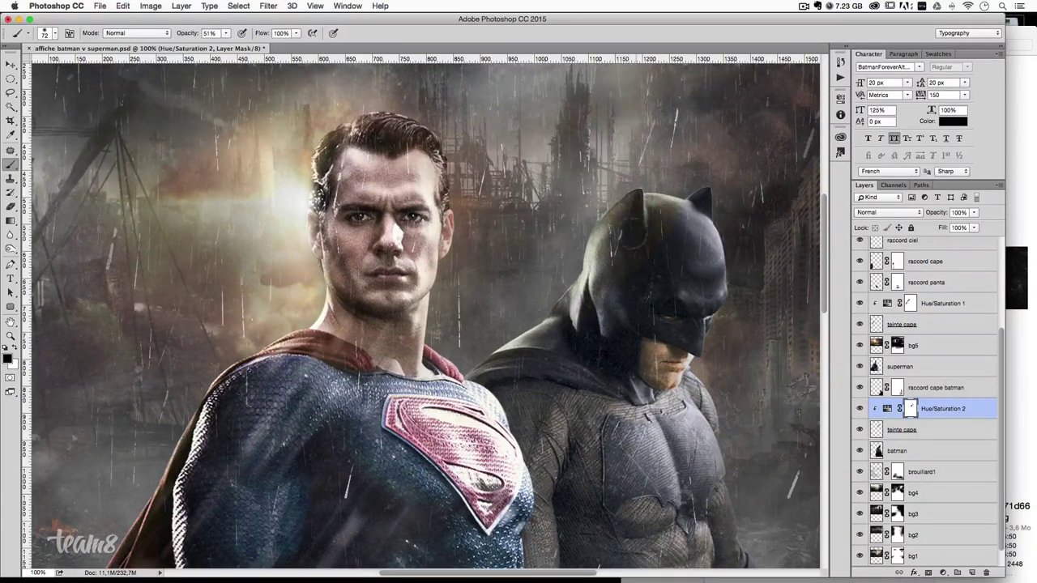
left_click_drag(647, 203, 670, 215)
key("ctrl+minus")
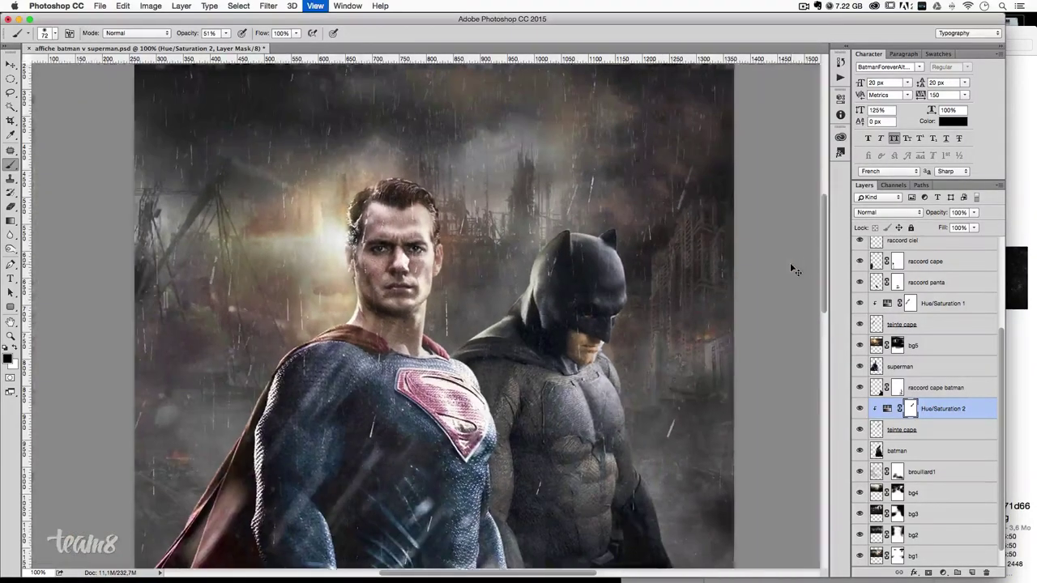
key("ctrl+minus")
key("ctrl+minus")
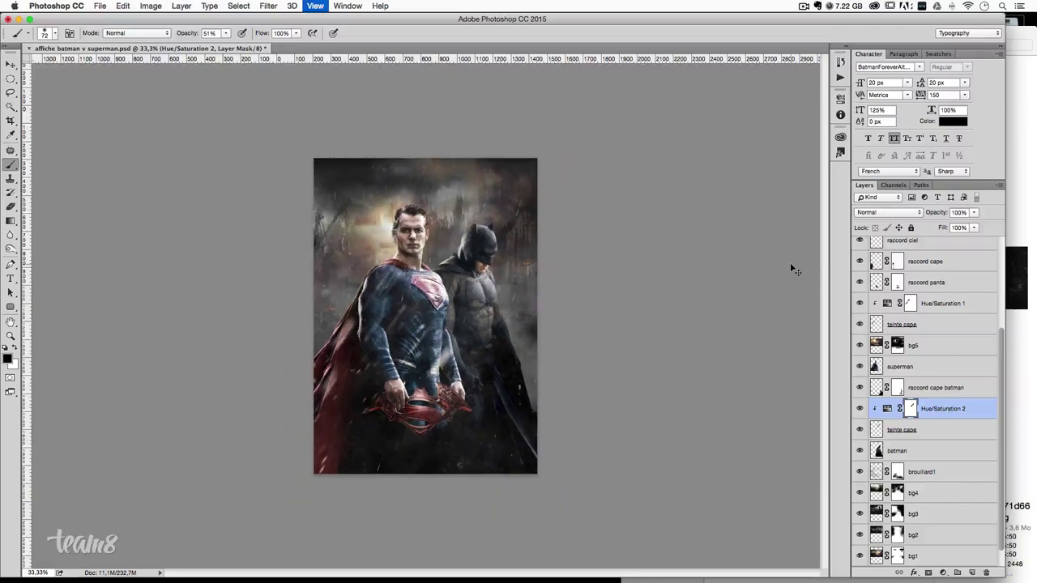
key("ctrl+plus")
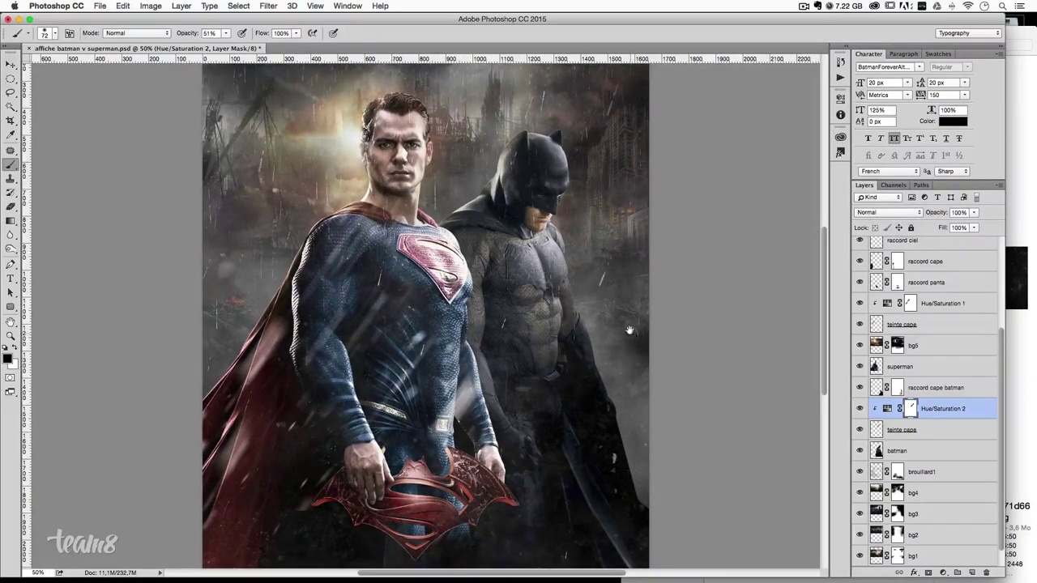
left_click_drag(629, 331, 631, 351)
scroll(632, 351, "up", 3)
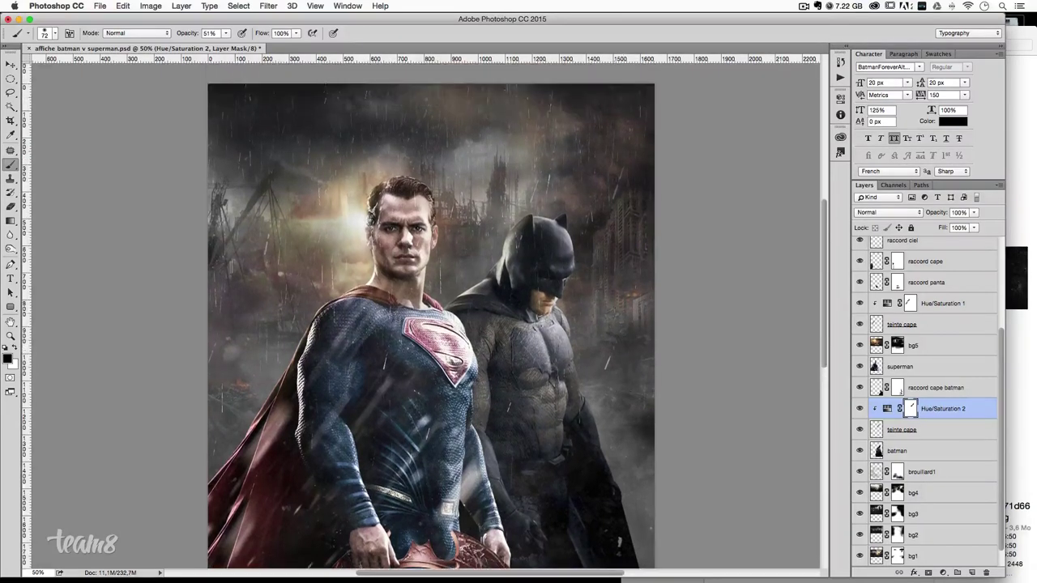
scroll(583, 316, "left", 3)
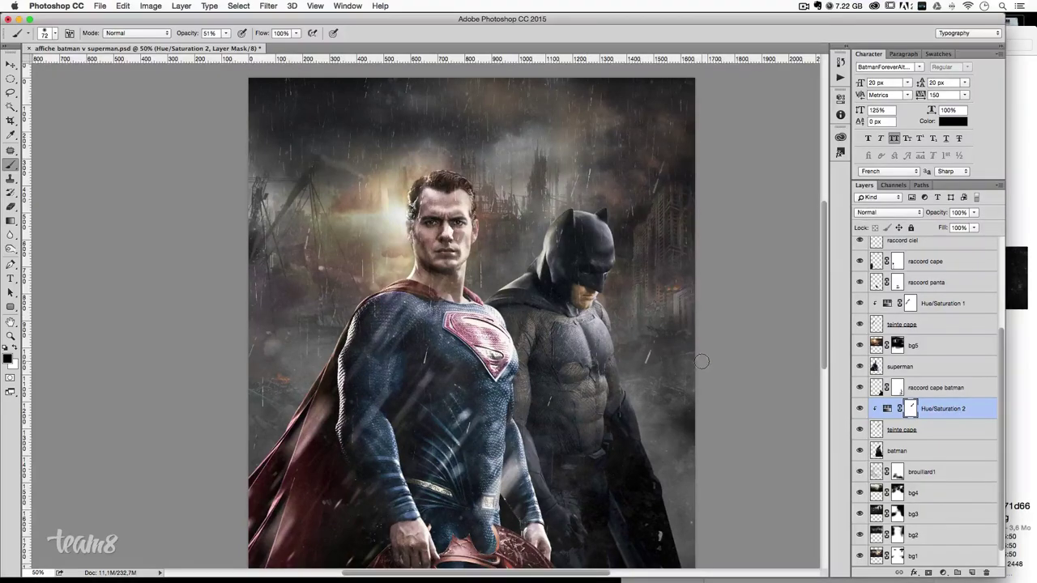
scroll(628, 346, "down", 5)
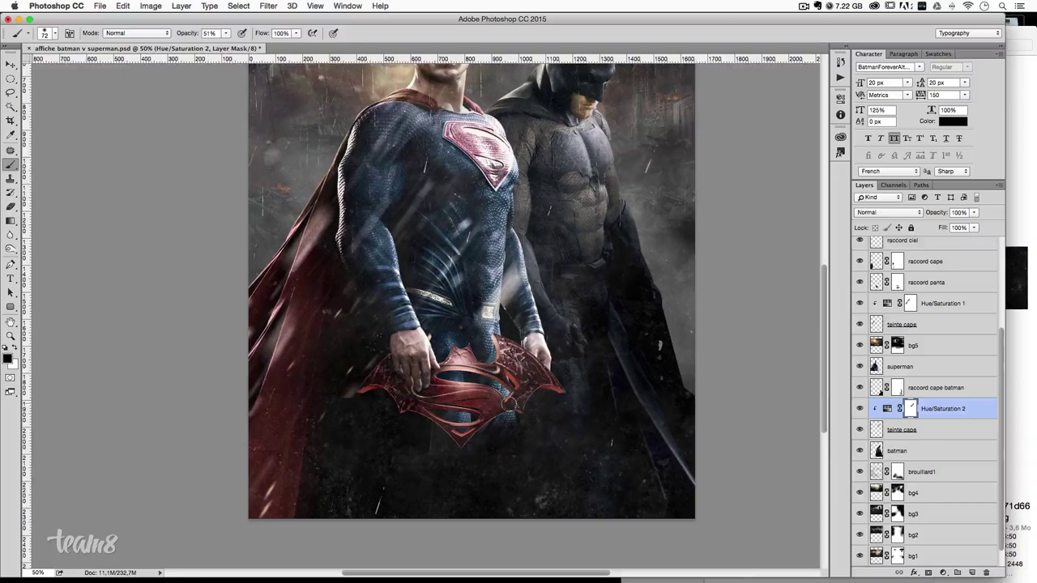
- Add a layer mask to the superman layer and paint it out around the logo
left_click(859, 367)
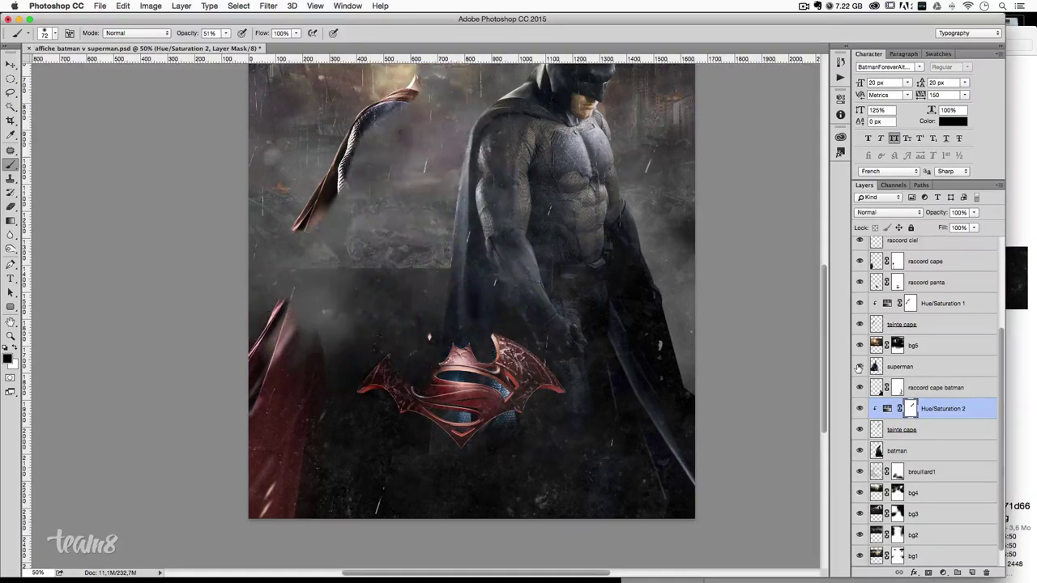
left_click(899, 367)
left_click(923, 572)
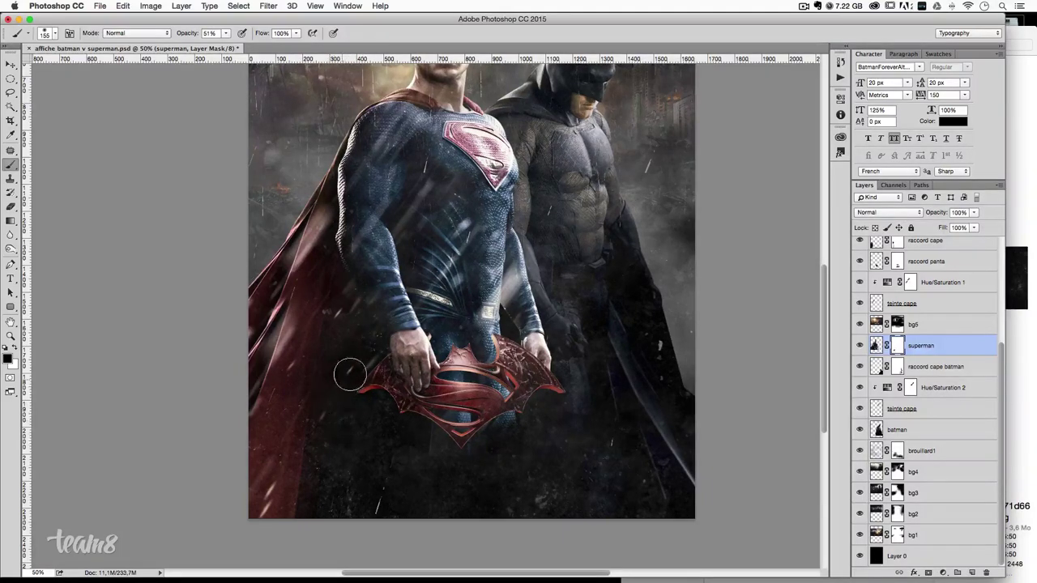
left_click_drag(350, 381, 377, 401)
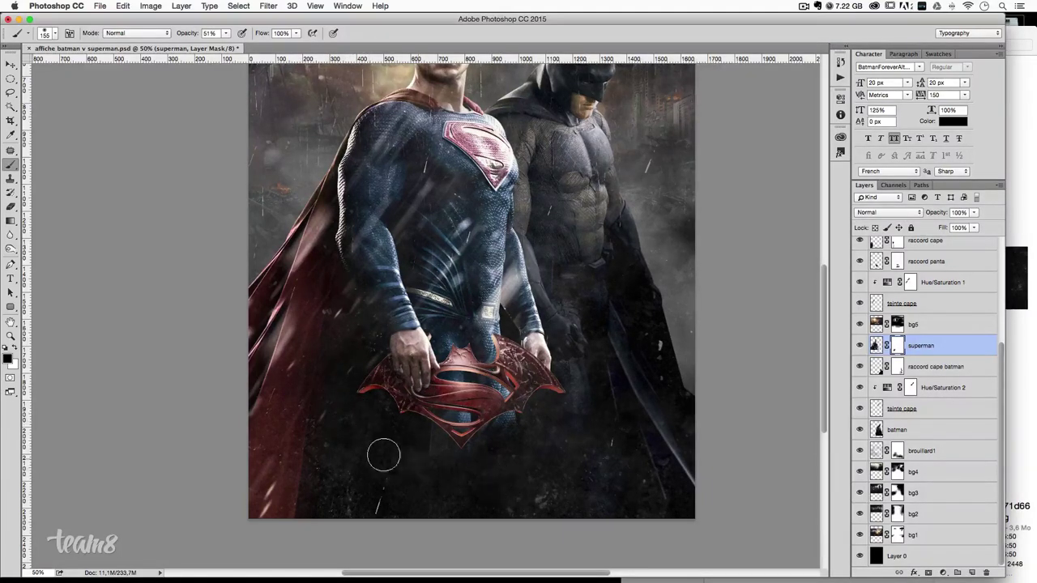
scroll(575, 429, "up", 2)
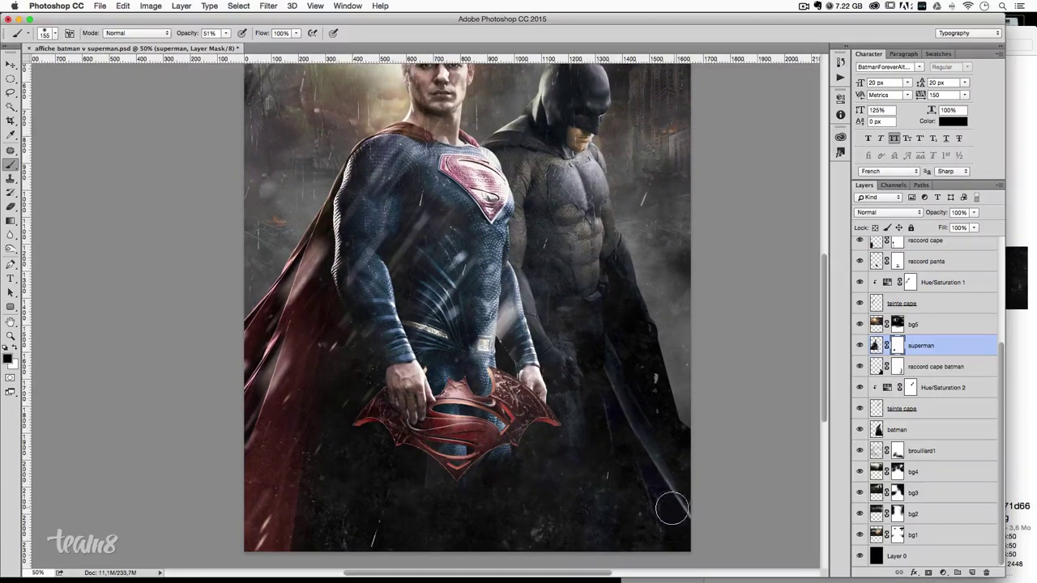
scroll(623, 429, "up", 2)
scroll(615, 419, "up", 1)
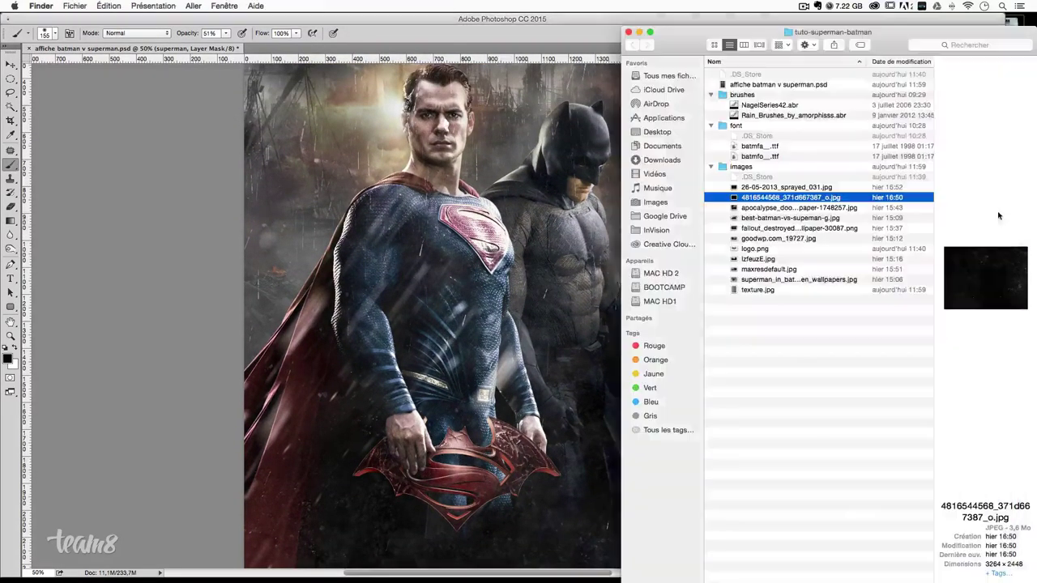
- Preview the 26-05-2013_sprayed_031.jpg texture from Finder
left_click(1030, 212)
left_click(759, 188)
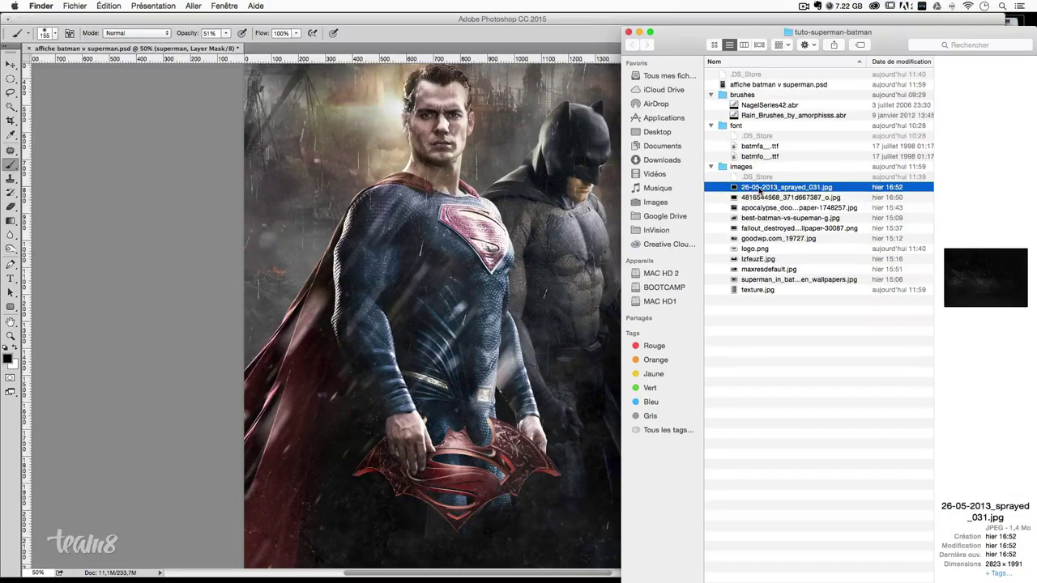
double_click(786, 188)
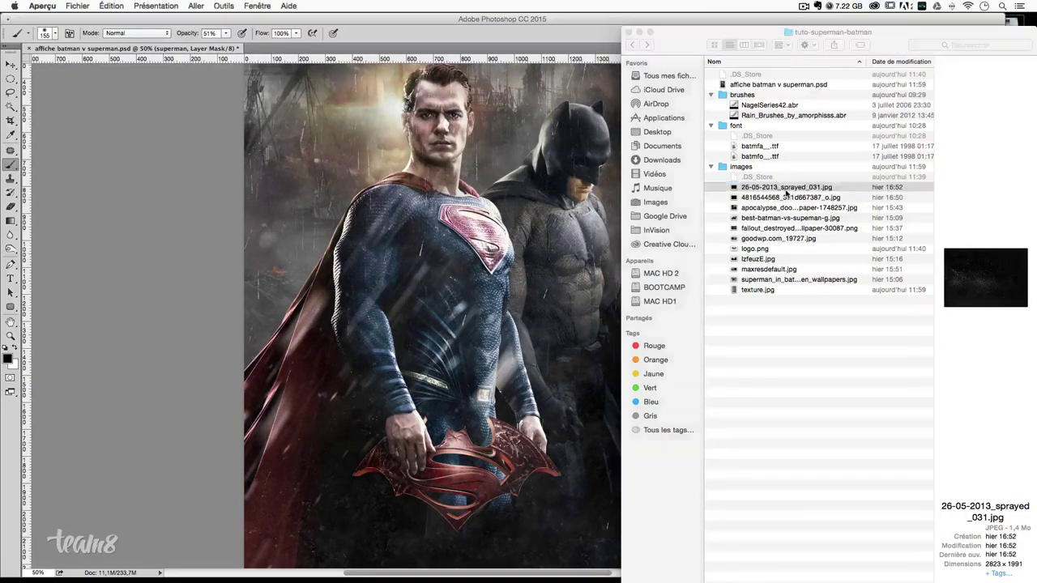
key("super+w")
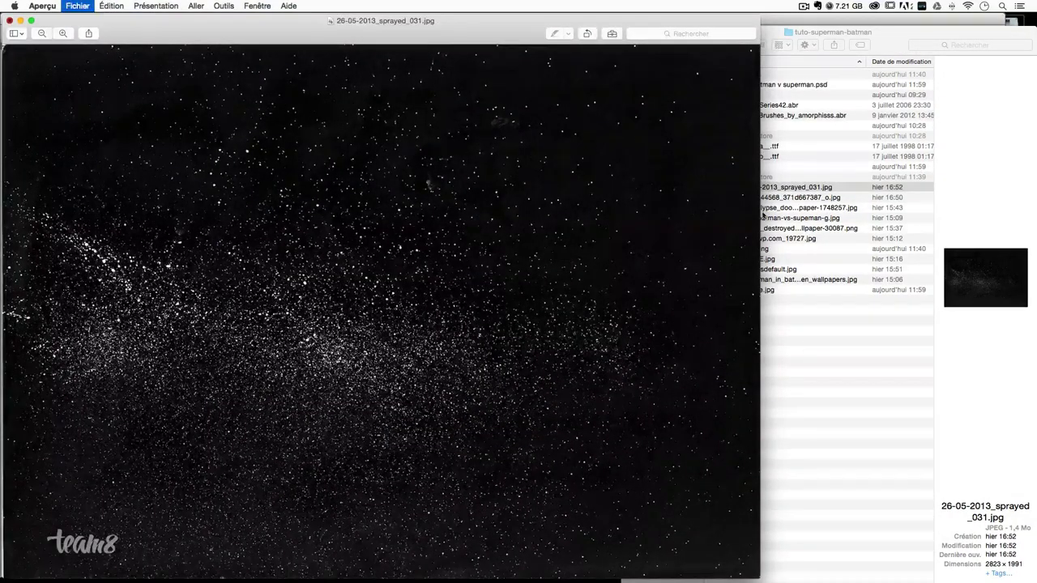
- Load the logo layer's pixels as a selection, then choose an app for the sprayed jpg
left_click(440, 361)
scroll(942, 283, "up", 5)
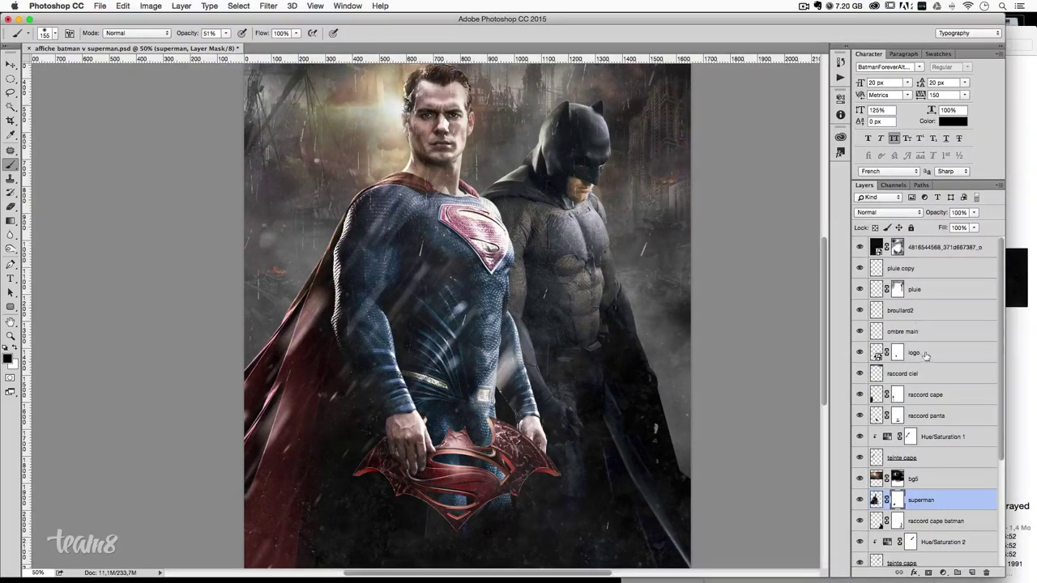
left_click(877, 354)
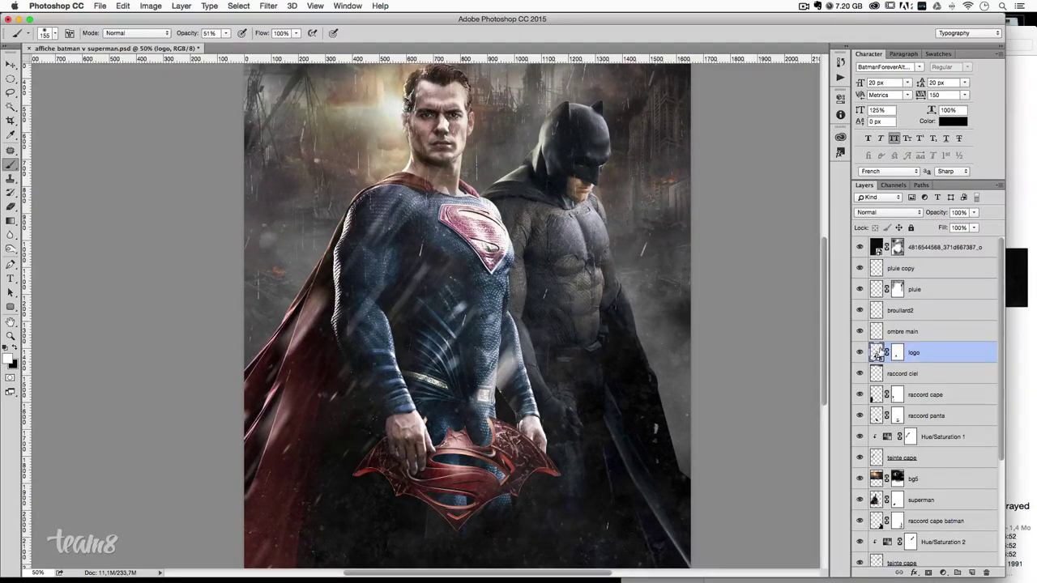
left_click(877, 354, "super")
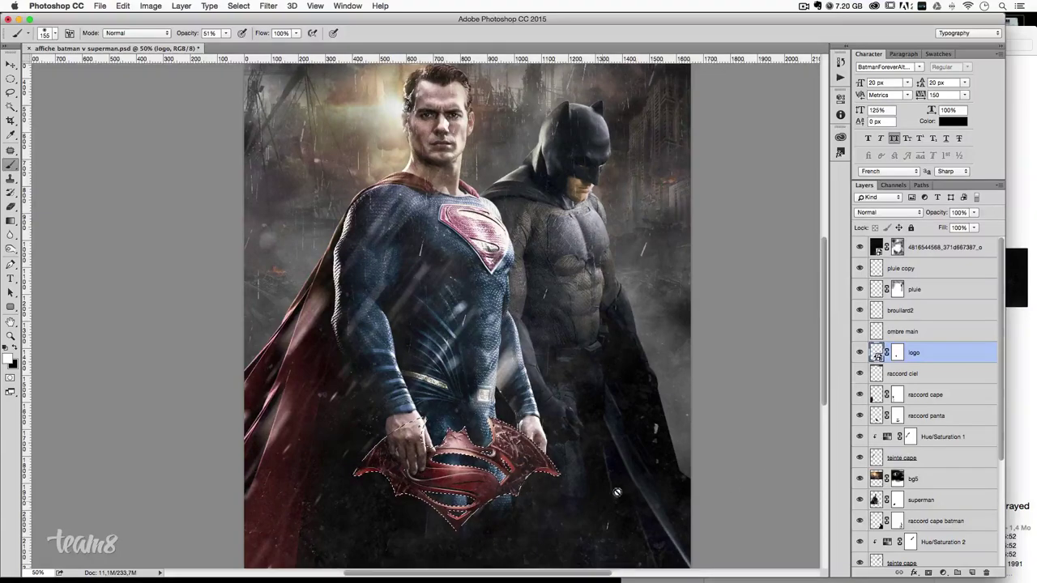
left_click(1035, 361)
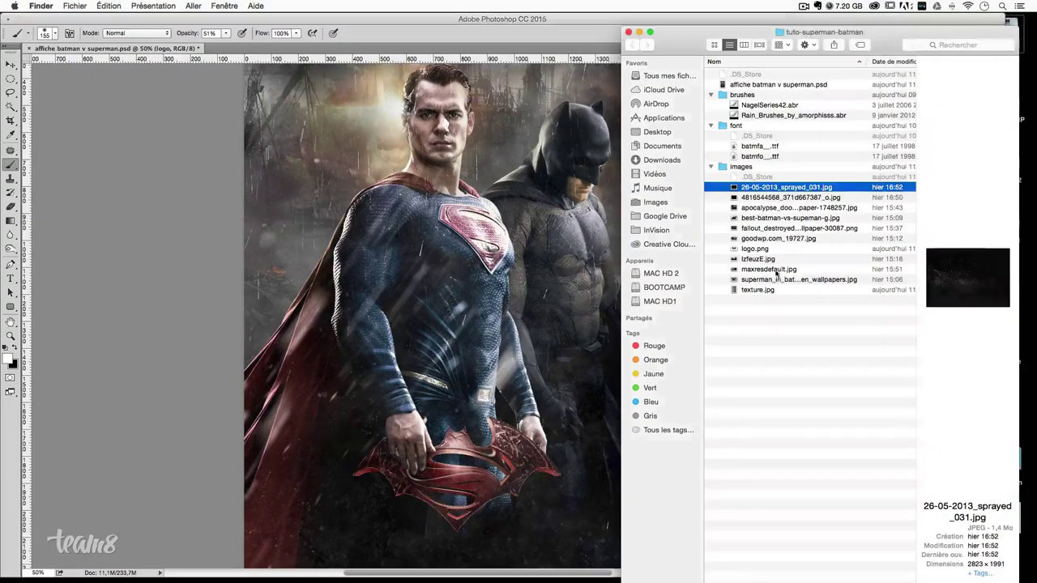
right_click(753, 188)
- Paste the whole sprayed texture into the logo selection and set its blend mode to Screen
left_click(648, 243)
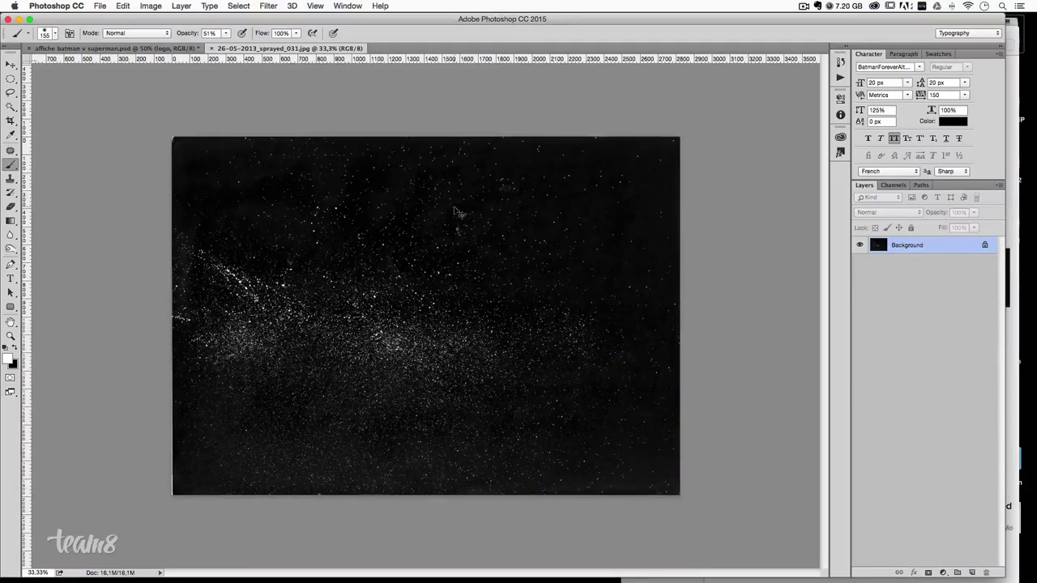
key("super+a")
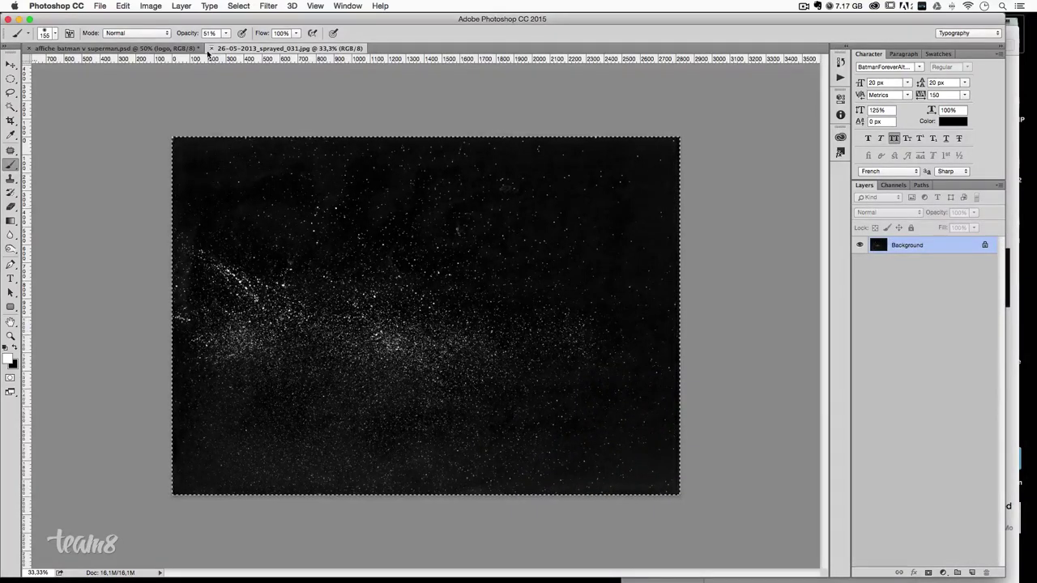
left_click(129, 48)
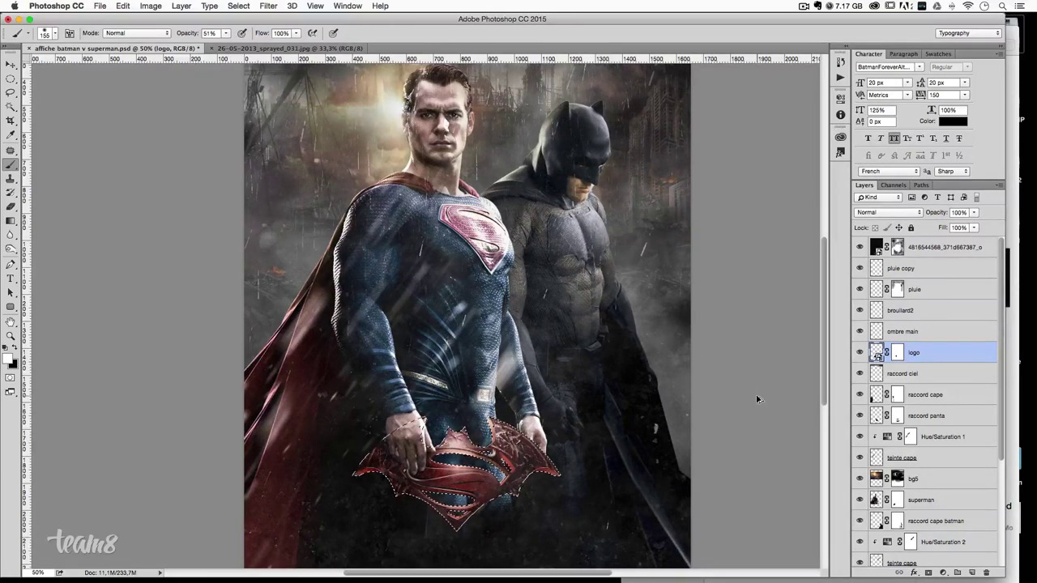
key("super+c")
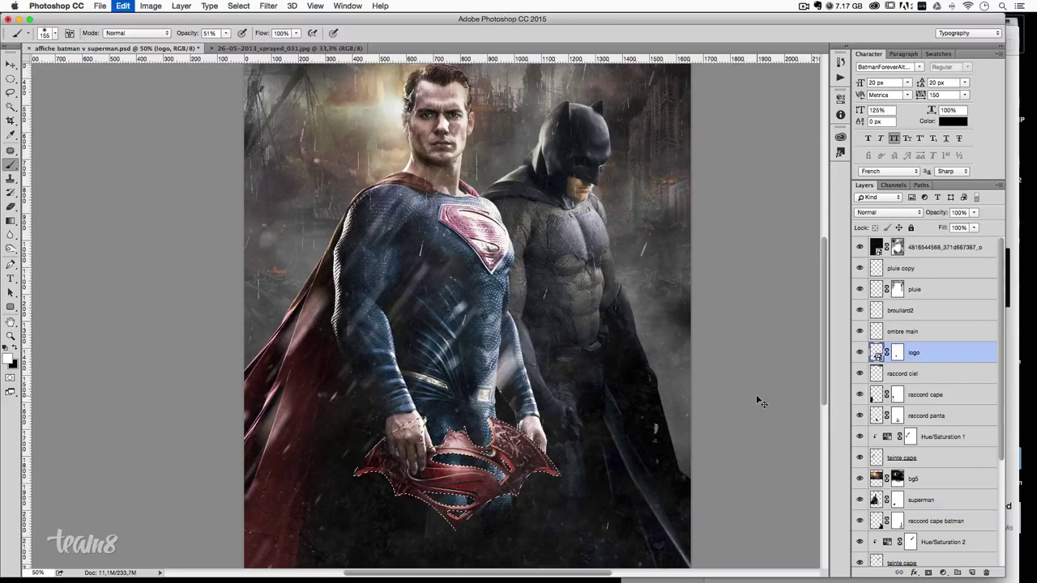
key("super+alt+shift+v")
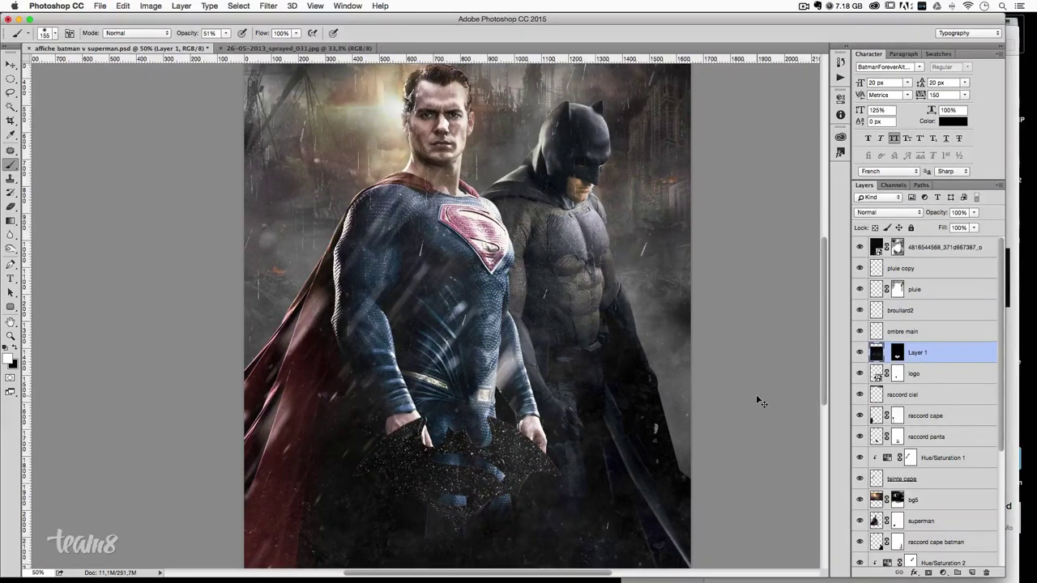
scroll(609, 388, "down", 5)
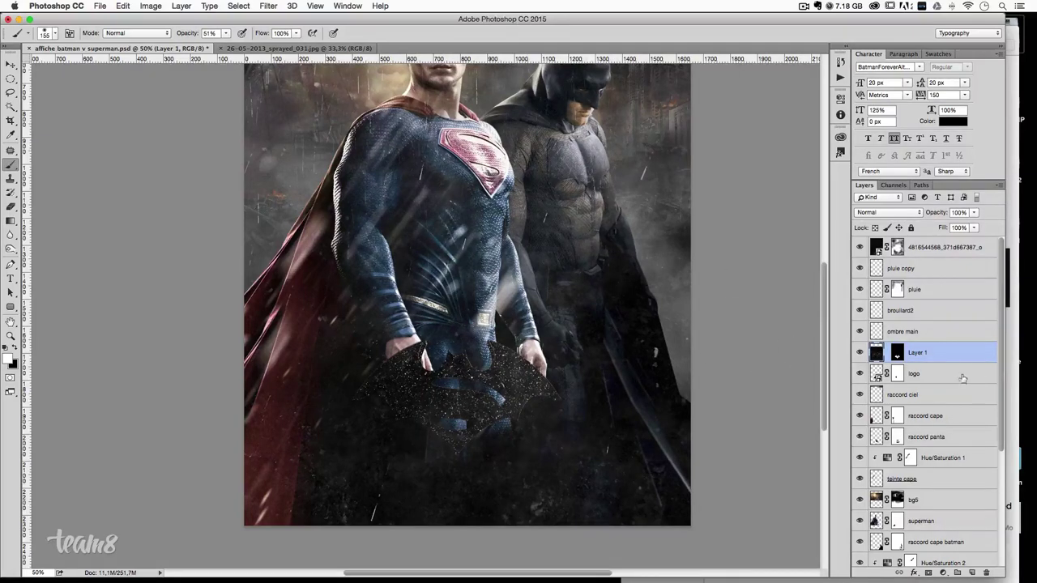
left_click(879, 214)
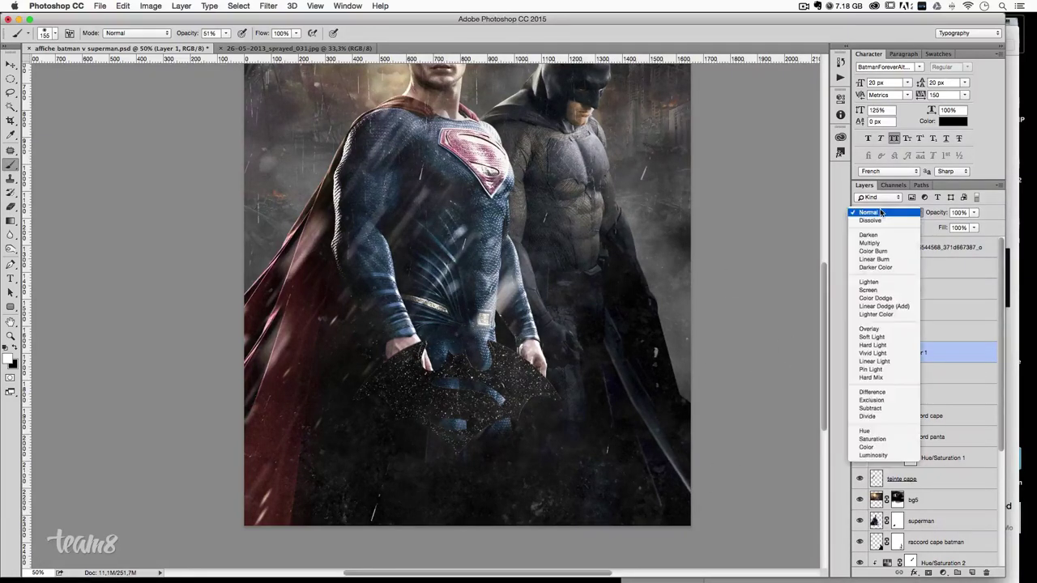
left_click(875, 290)
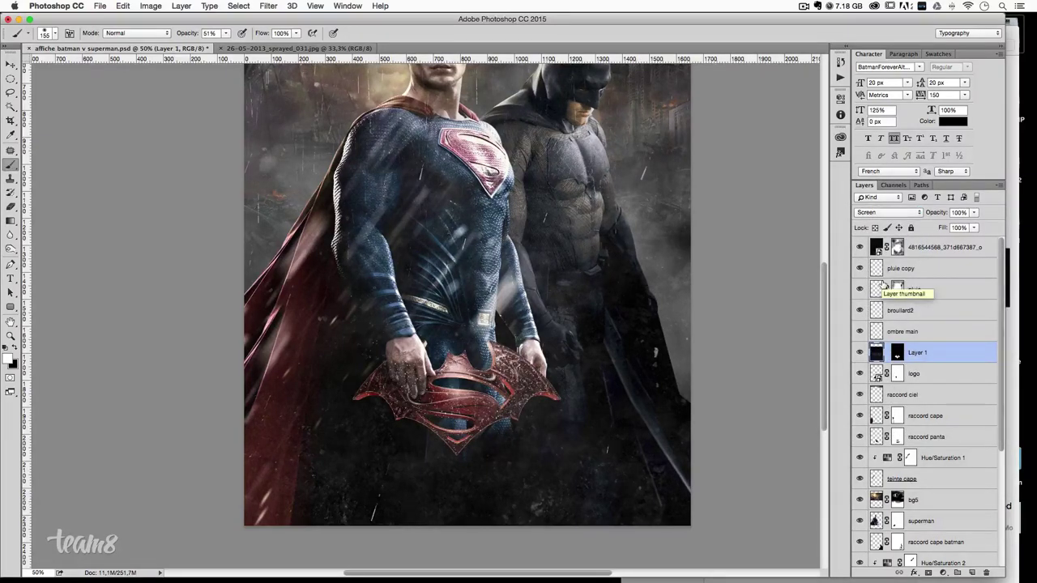
- Free Transform the texture layer to scale and position it over the logo
key("ctrl+t")
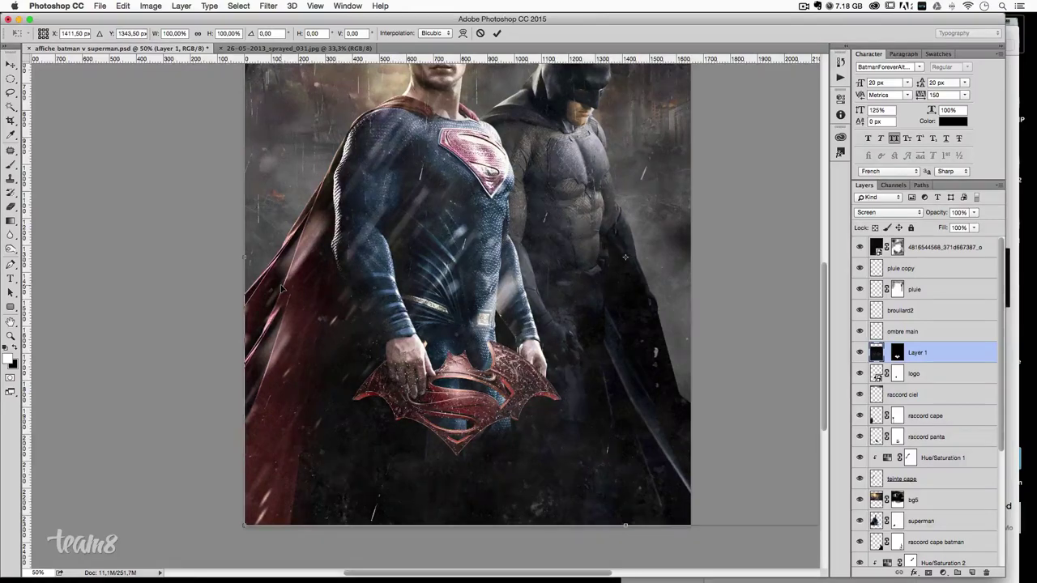
key("ctrl+minus")
key("ctrl+minus")
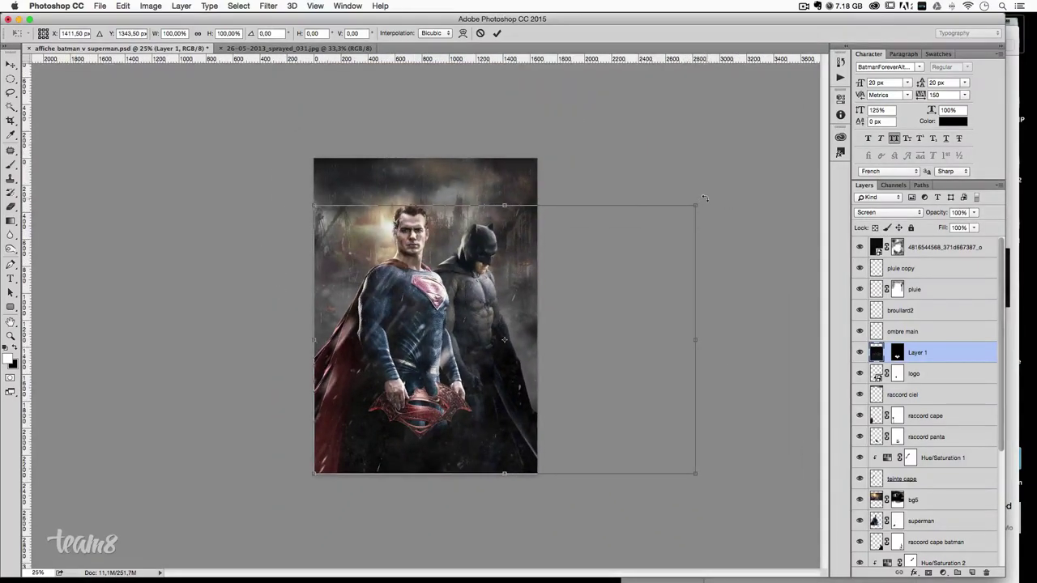
left_click_drag(695, 205, 478, 357)
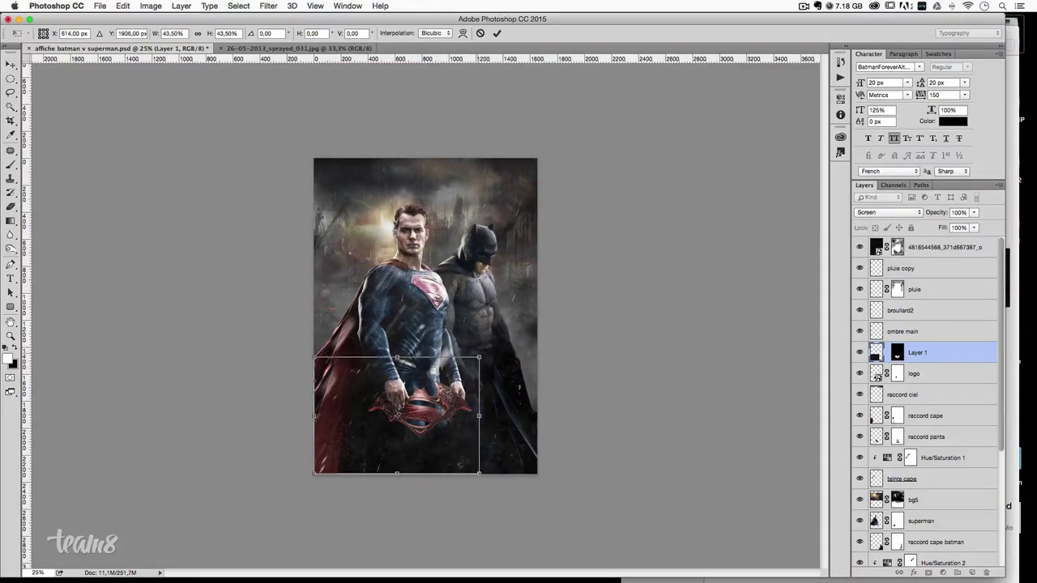
left_click_drag(314, 473, 369, 437)
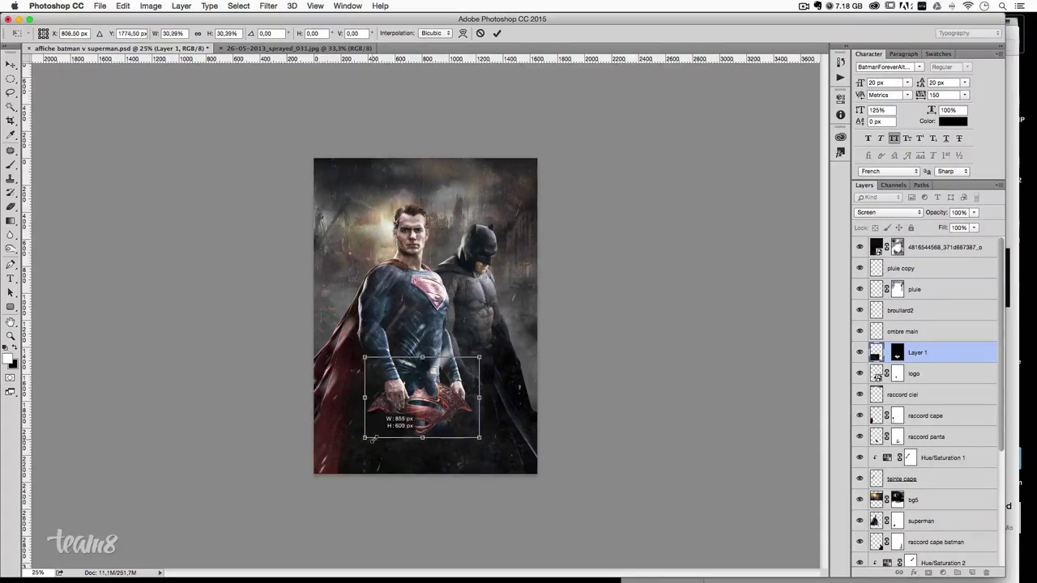
key("ctrl+plus")
key("ctrl+plus")
key("ctrl+plus")
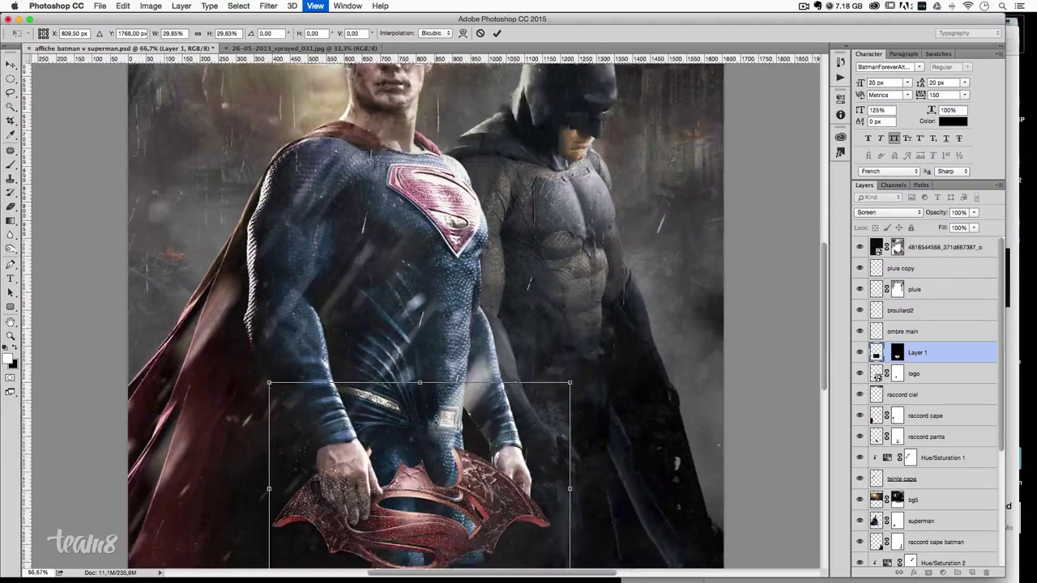
left_click_drag(431, 398, 435, 425)
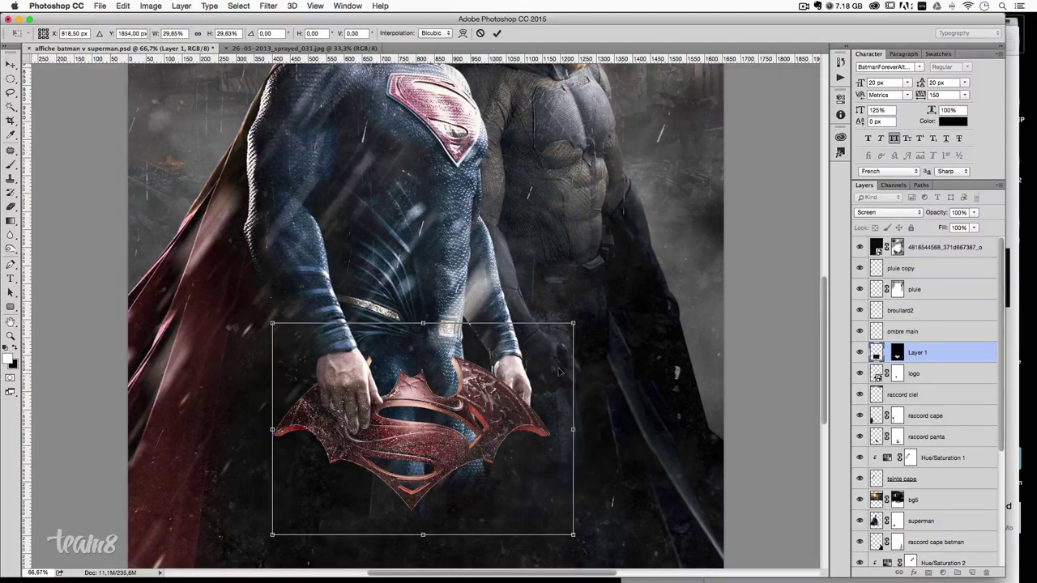
left_click_drag(574, 323, 593, 301)
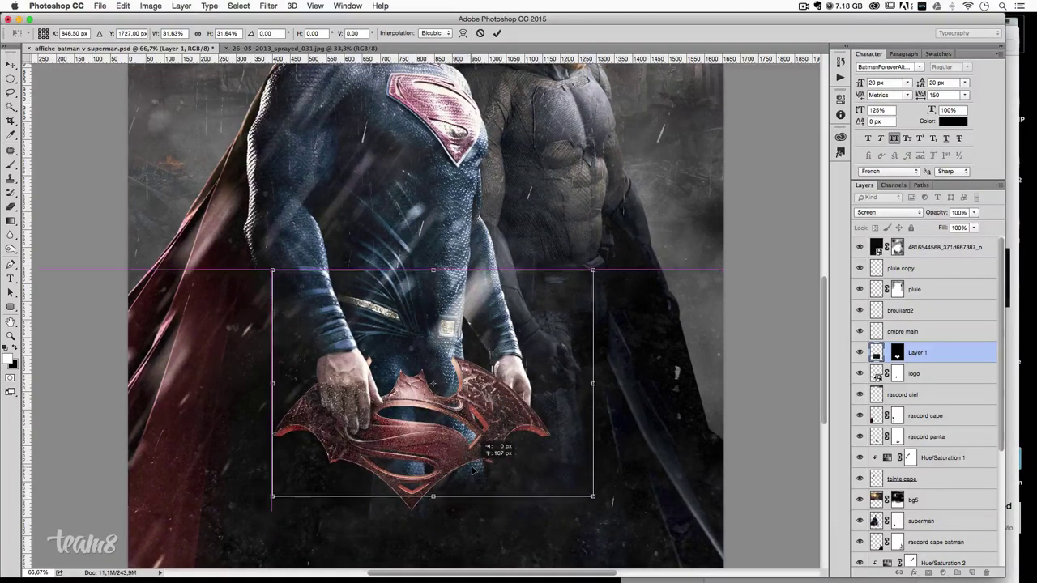
left_click_drag(469, 532, 470, 489)
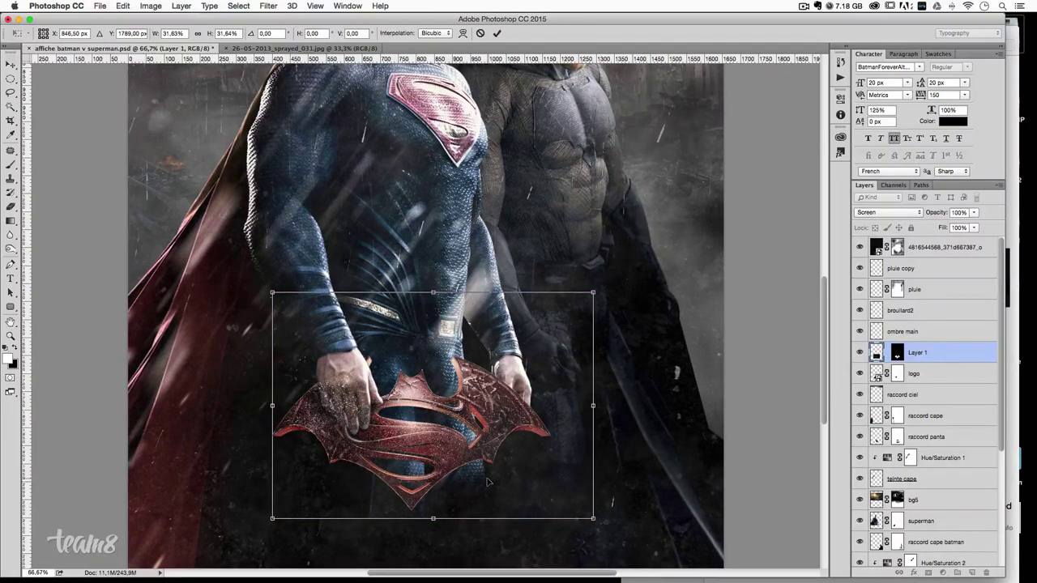
- Apply the texture transform and paint Layer 1's mask at 23% opacity over the hands and below the logo
key("Return")
key("b")
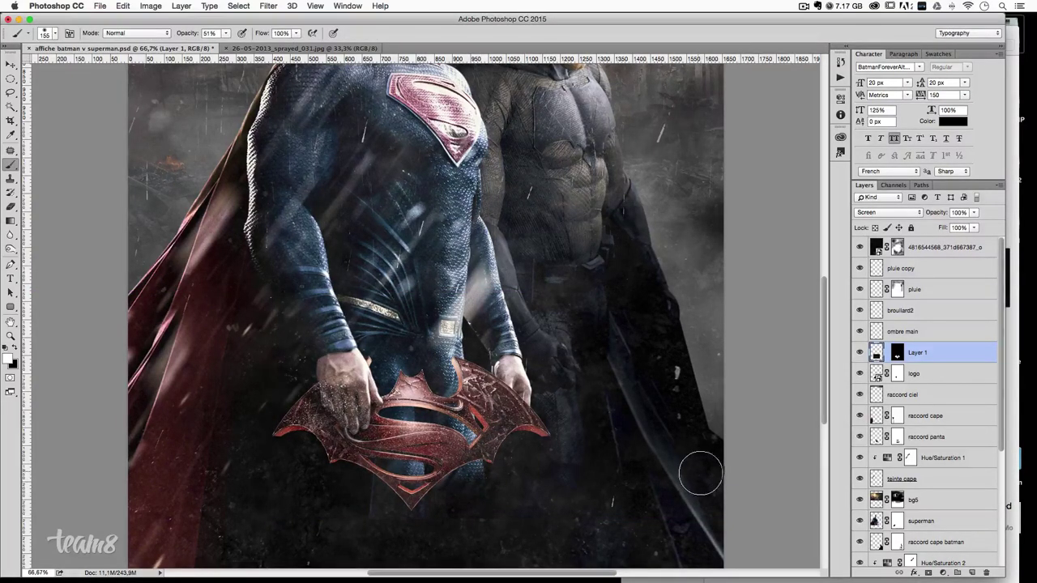
left_click(896, 354)
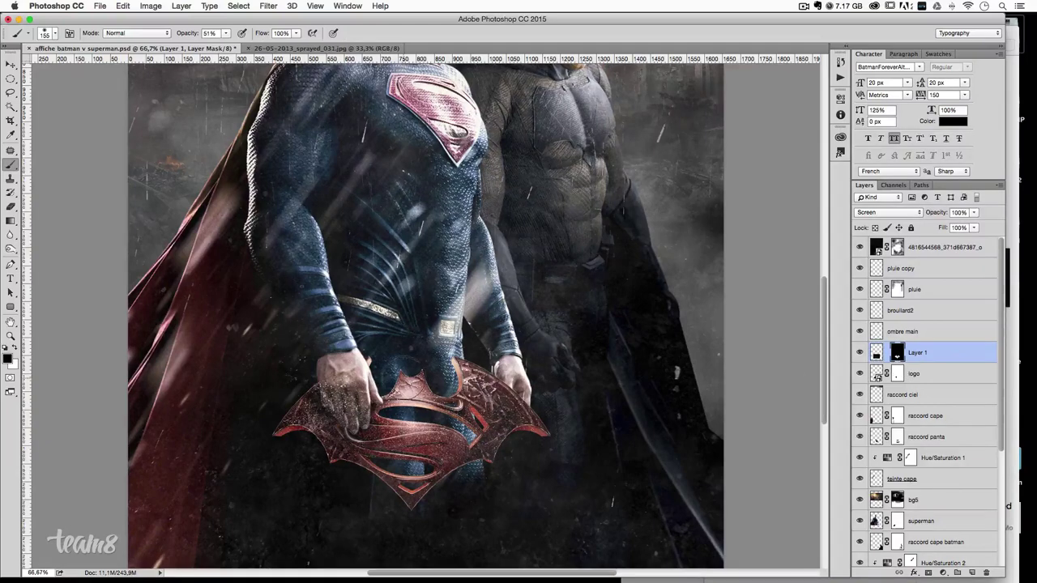
left_click_drag(328, 376, 328, 402)
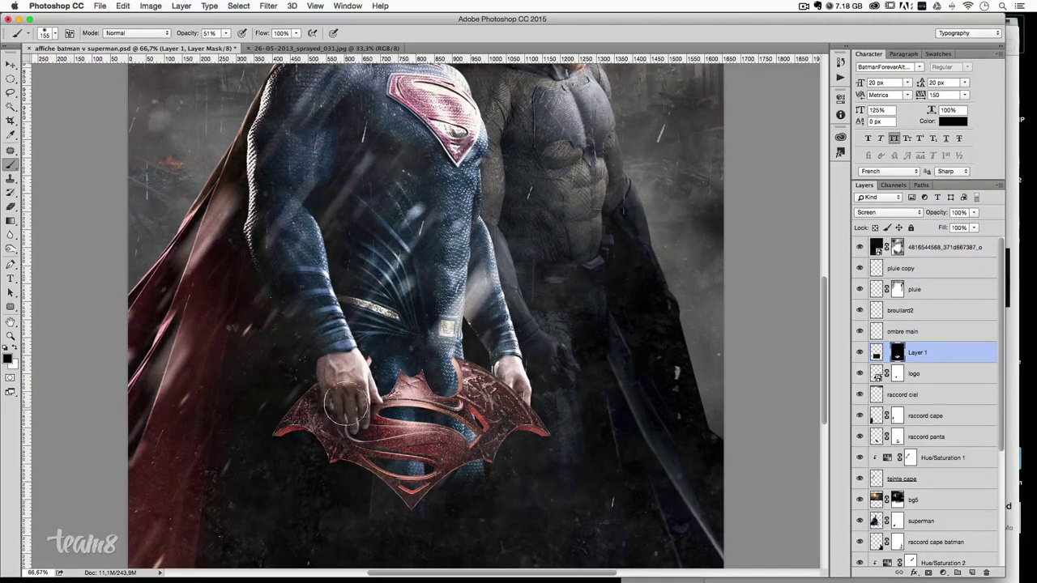
left_click(226, 33)
left_click(452, 510)
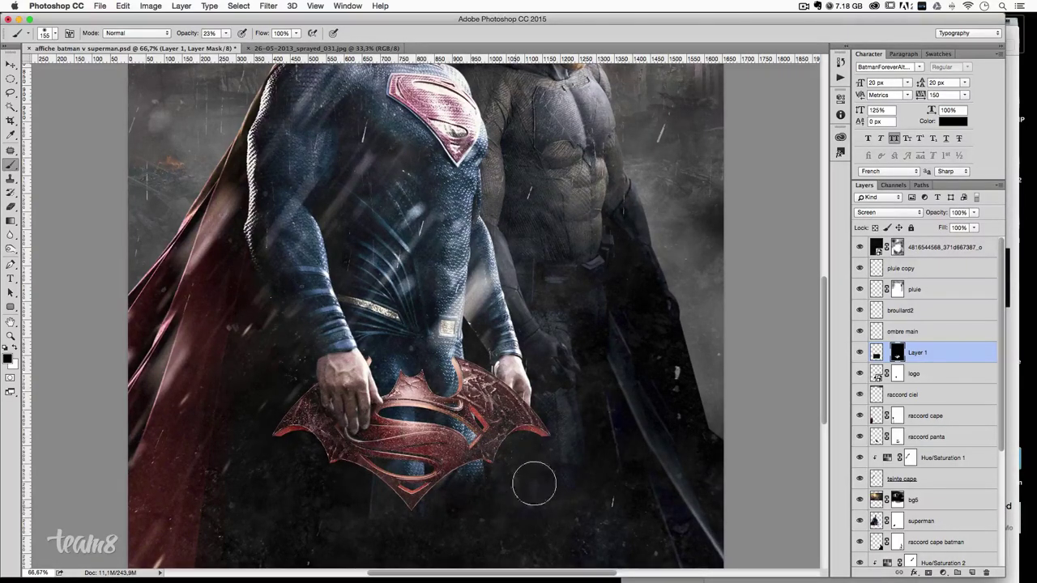
mouse_move(253, 394)
left_mouse_down()
mouse_move(289, 411)
mouse_move(277, 435)
left_mouse_up()
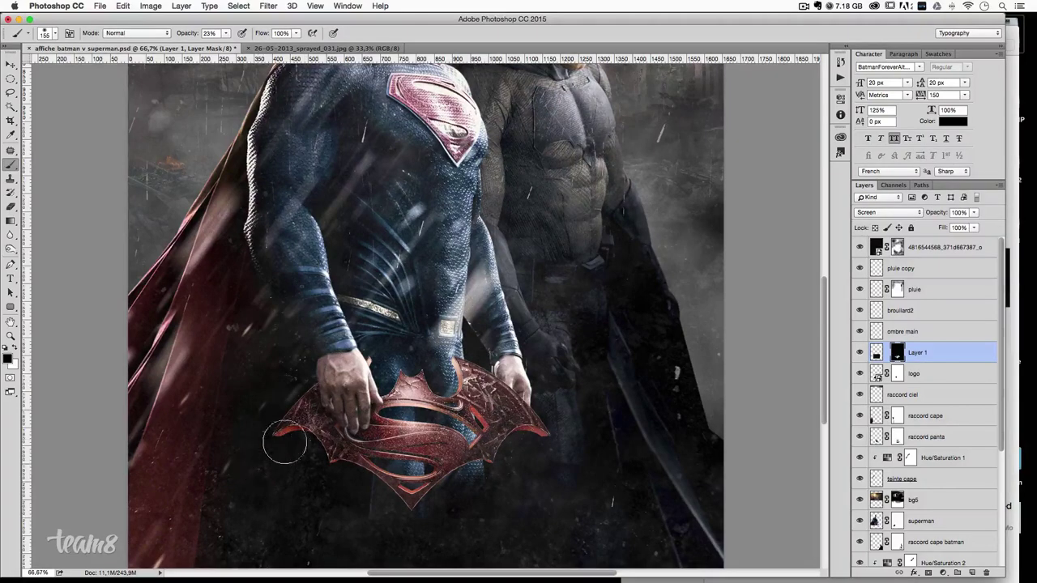
key("ctrl+minus")
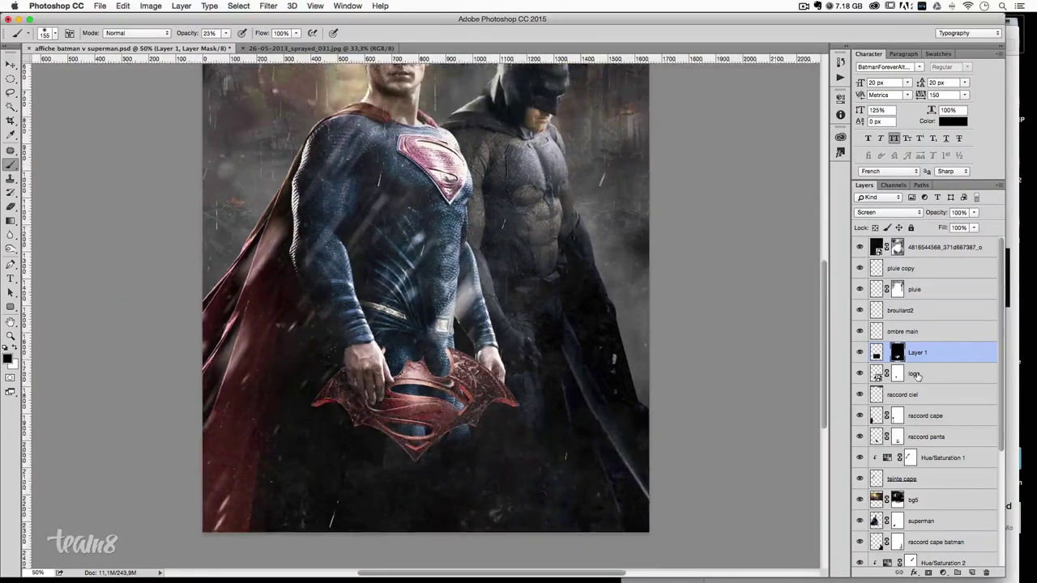
key("ctrl+minus")
key("ctrl+plus")
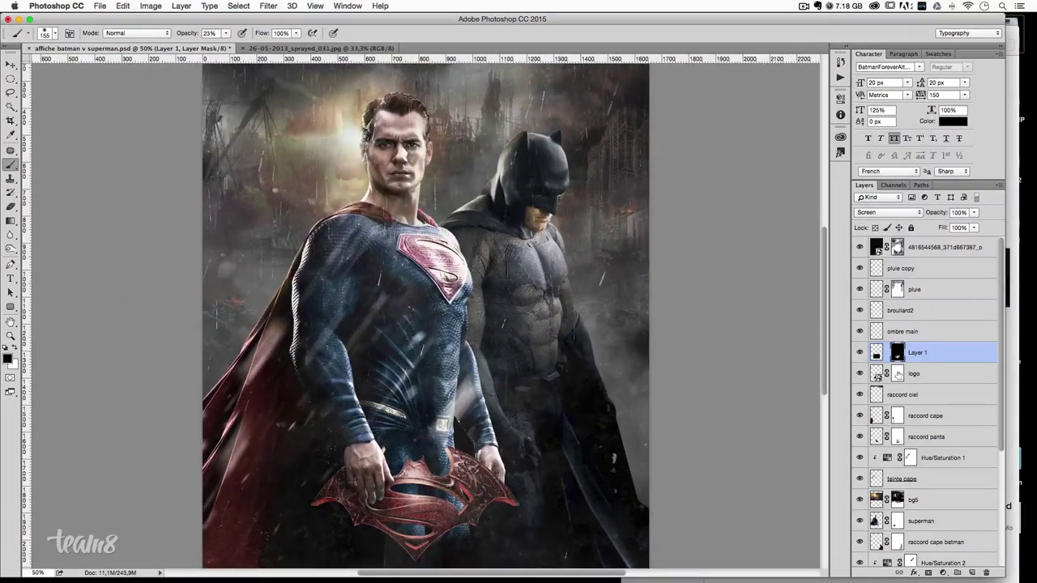
mouse_move(673, 350)
left_mouse_down()
mouse_move(699, 331)
mouse_move(707, 300)
left_mouse_up()
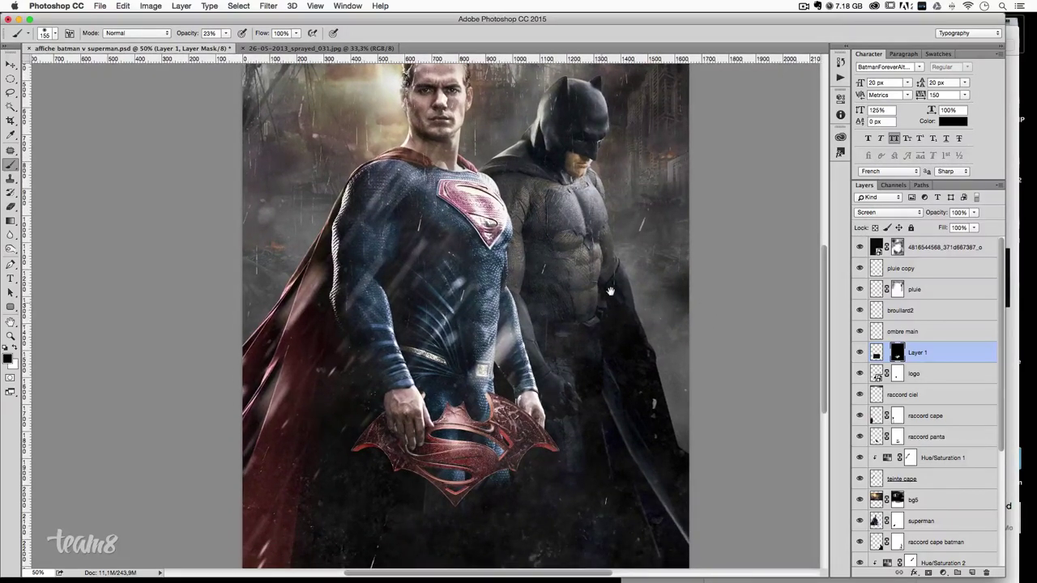
left_click_drag(611, 290, 628, 254)
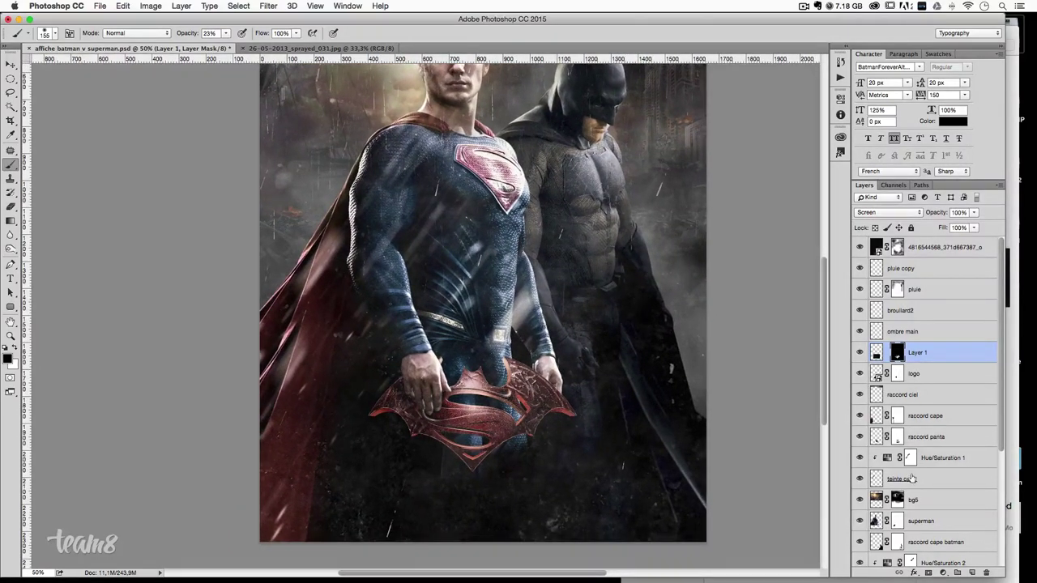
scroll(907, 498, "down", 2)
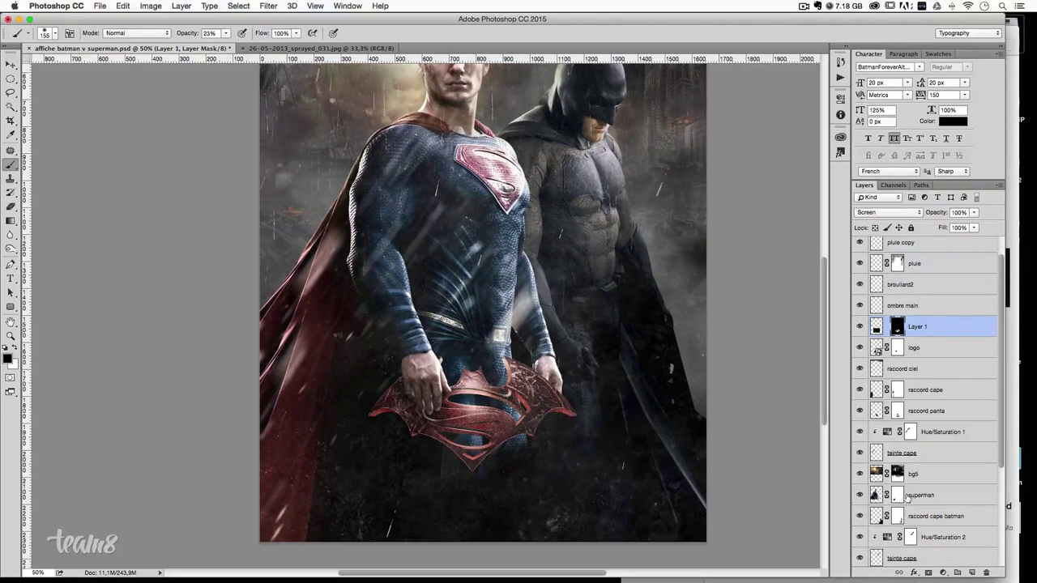
left_click(931, 413)
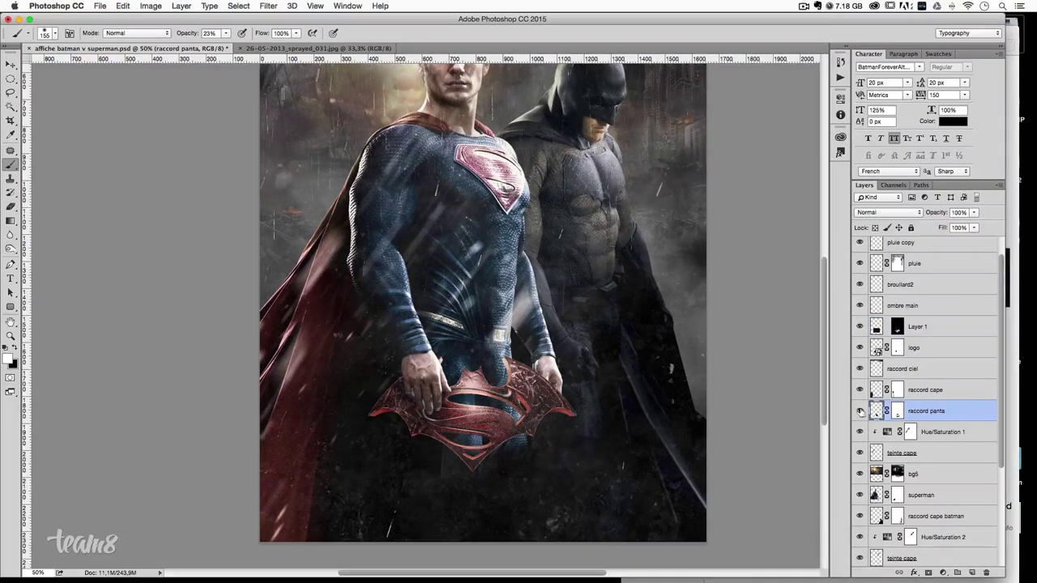
left_click(859, 495)
left_click(859, 515)
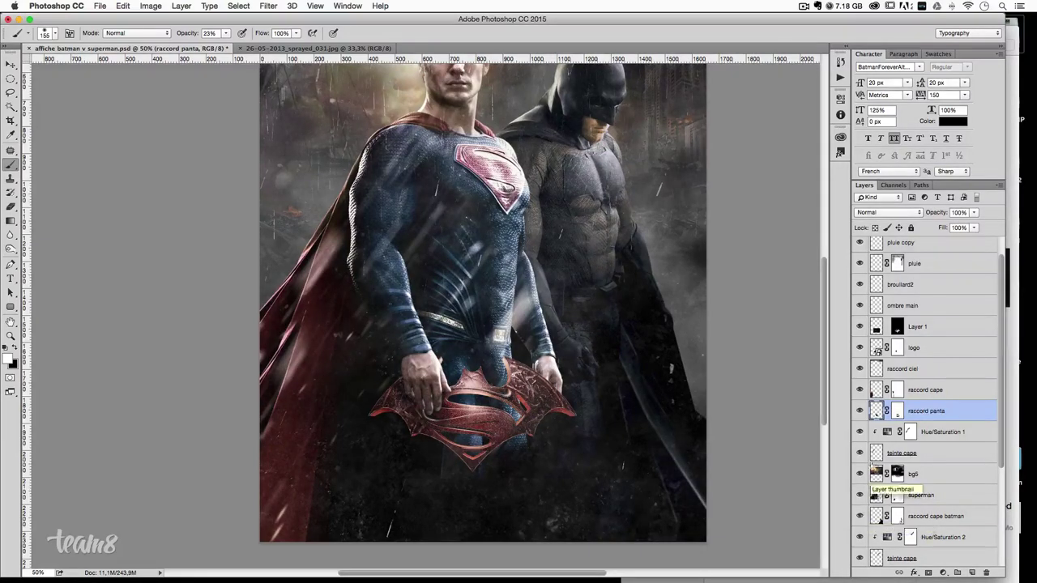
left_click(859, 473)
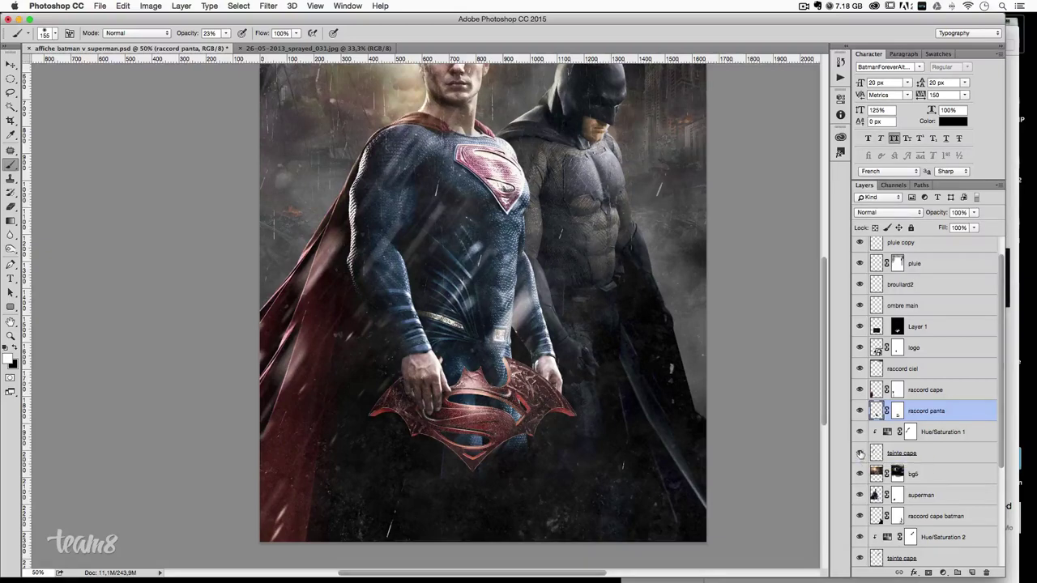
left_click(859, 389)
scroll(891, 373, "down", 1)
scroll(890, 373, "down", 1)
scroll(891, 372, "down", 1)
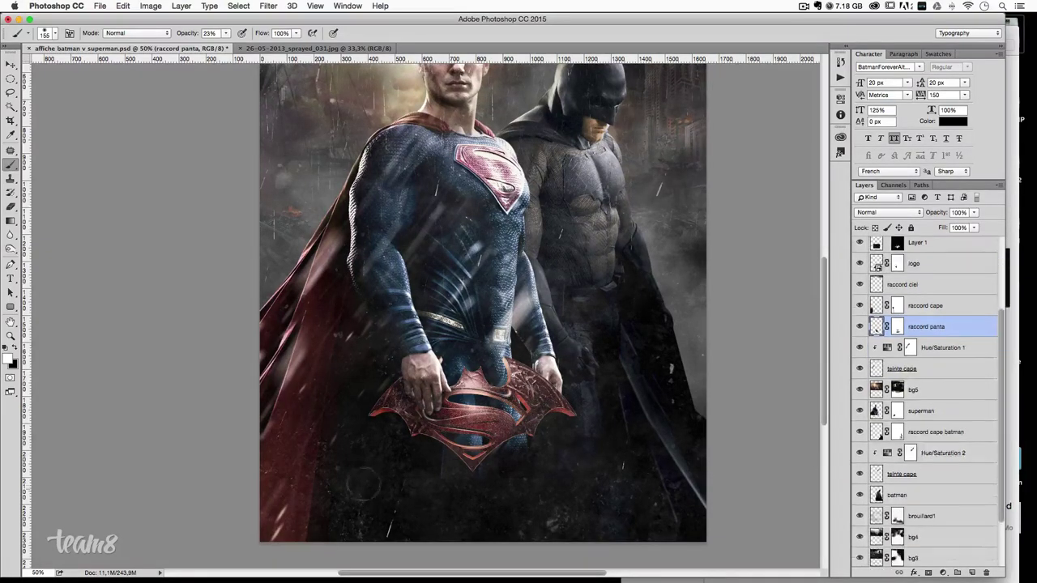
left_click(16, 68)
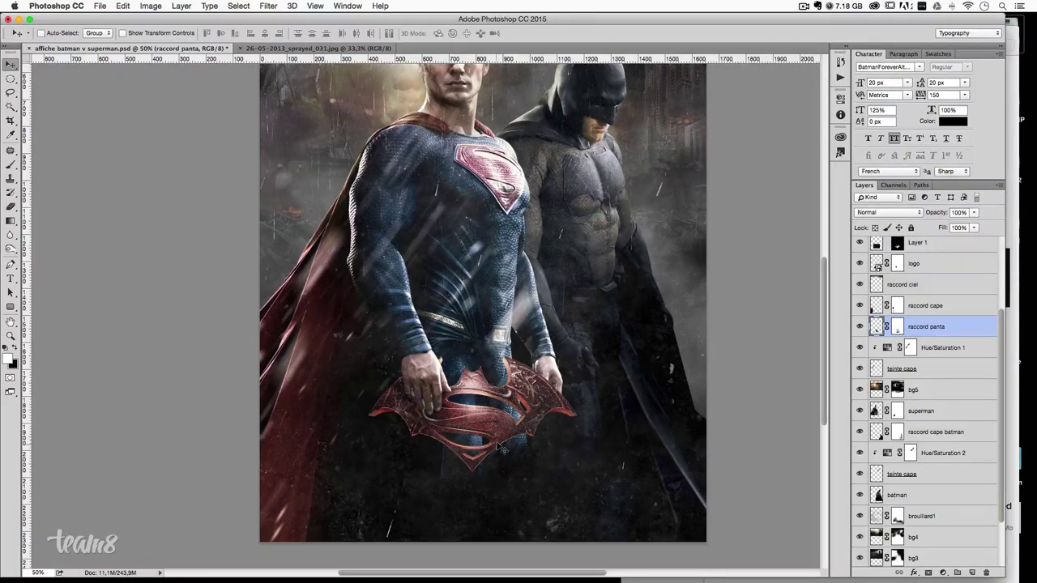
right_click(471, 436)
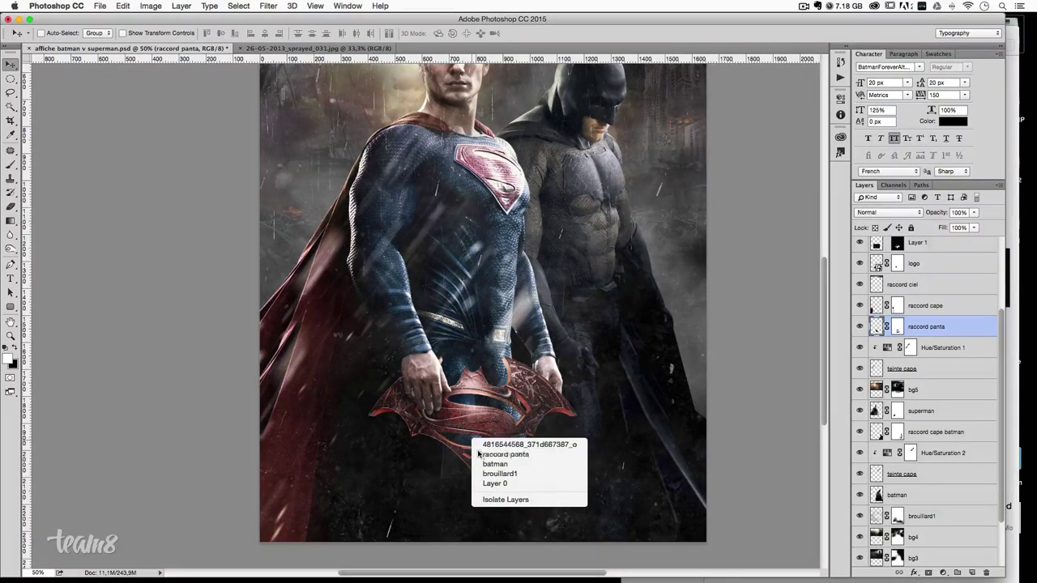
left_click(479, 453)
left_click(858, 367)
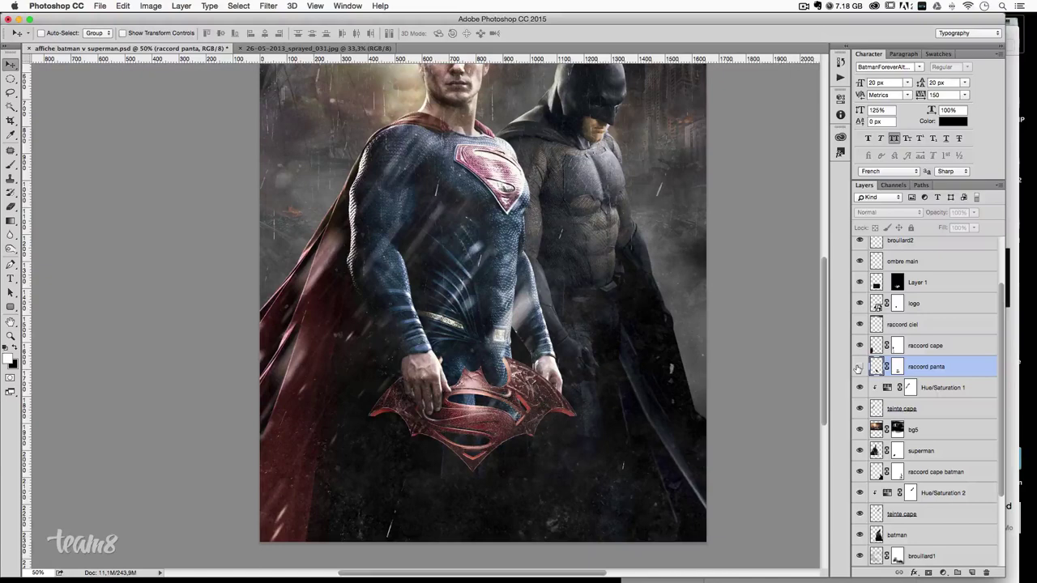
left_click(858, 366)
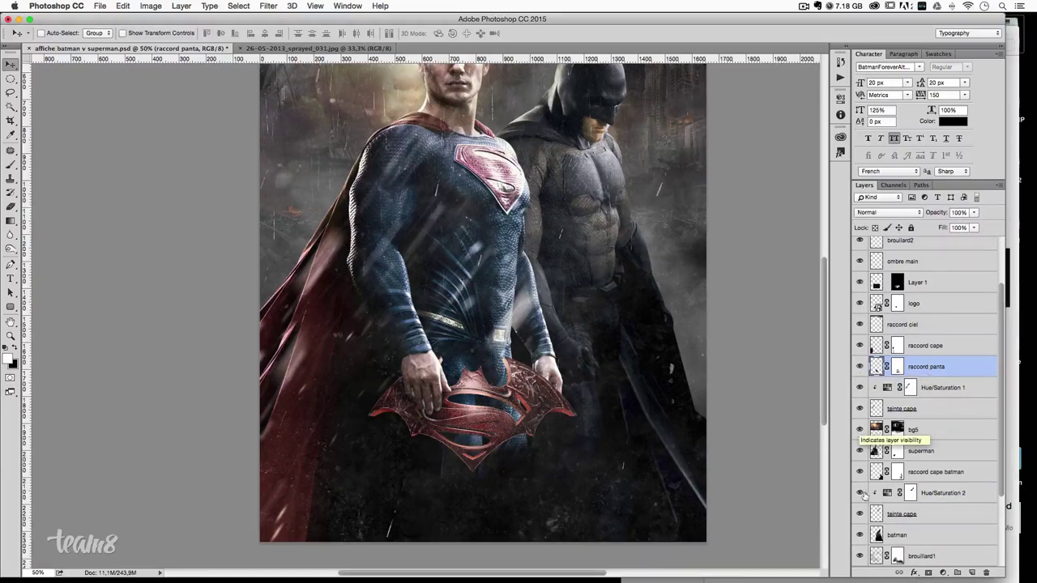
left_click(859, 450)
left_click(860, 450)
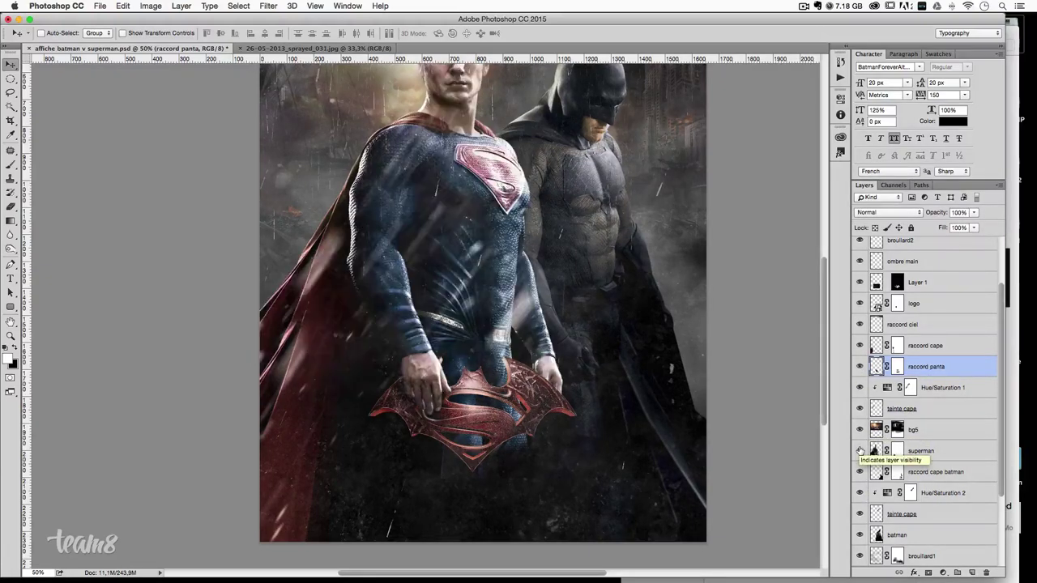
scroll(907, 522, "down", 3)
left_click(859, 465)
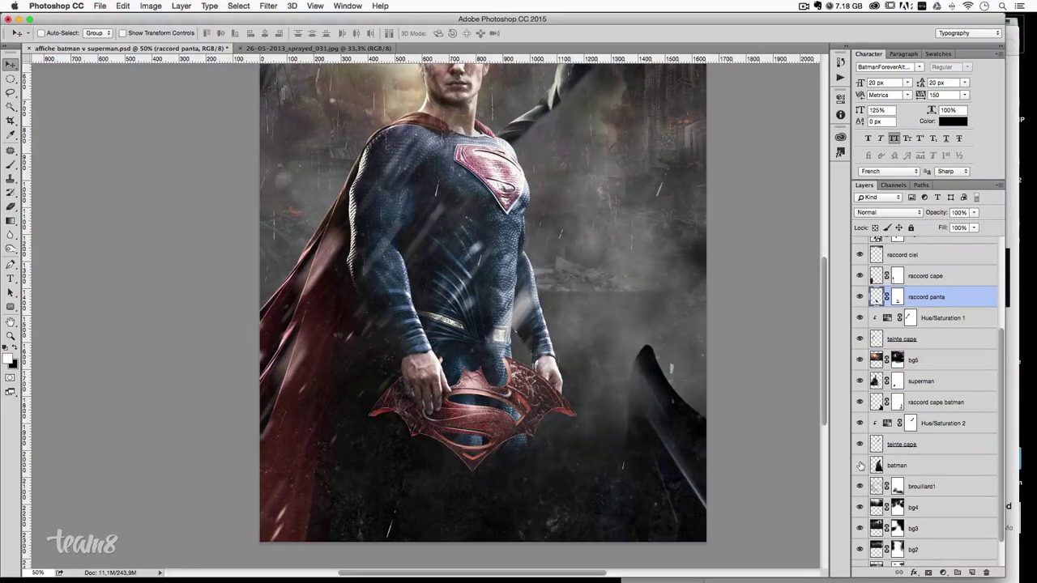
- Add a layer mask to batman and paint it at 23% opacity below the logo
left_click(920, 465)
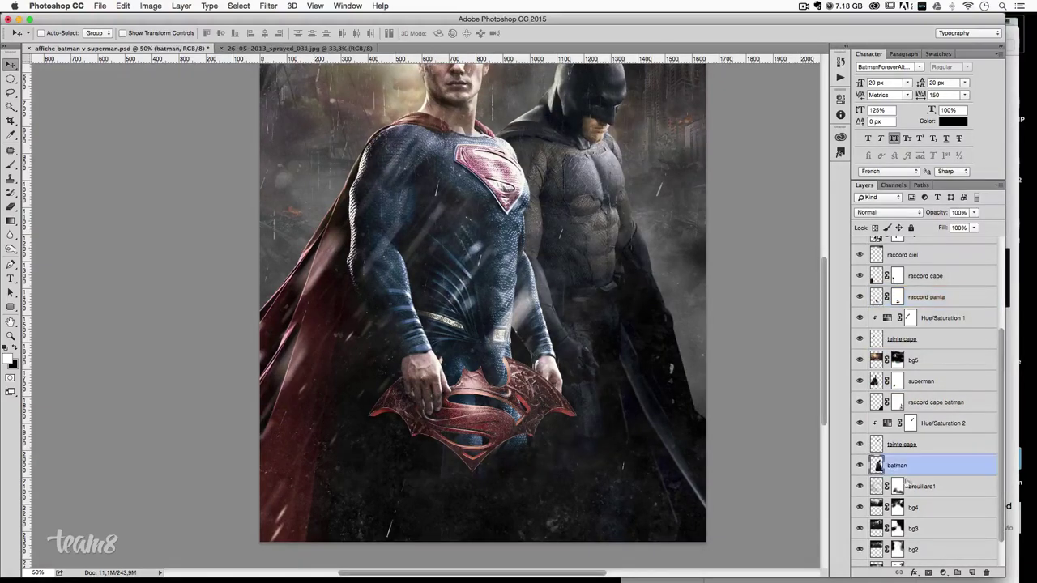
left_click(928, 571)
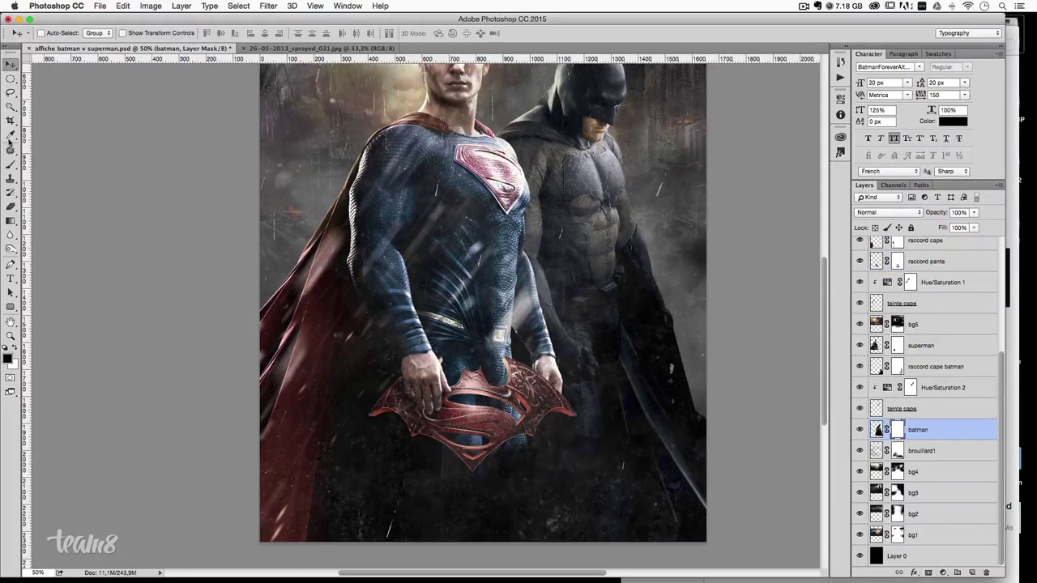
left_click(10, 164)
mouse_move(460, 496)
left_mouse_down()
mouse_move(515, 482)
mouse_move(477, 478)
left_mouse_up()
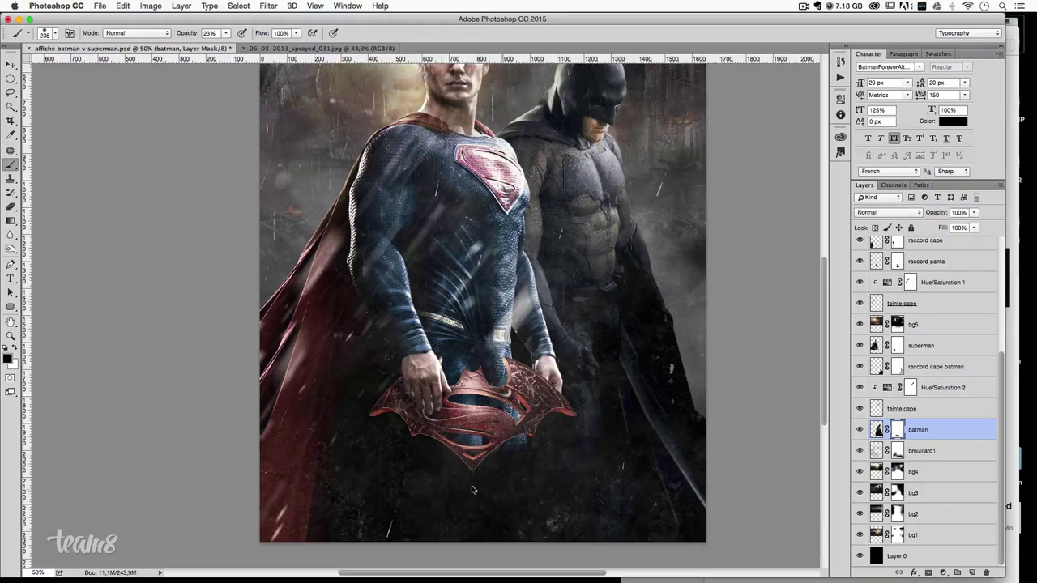
scroll(578, 440, "up", 4)
scroll(578, 455, "up", 1)
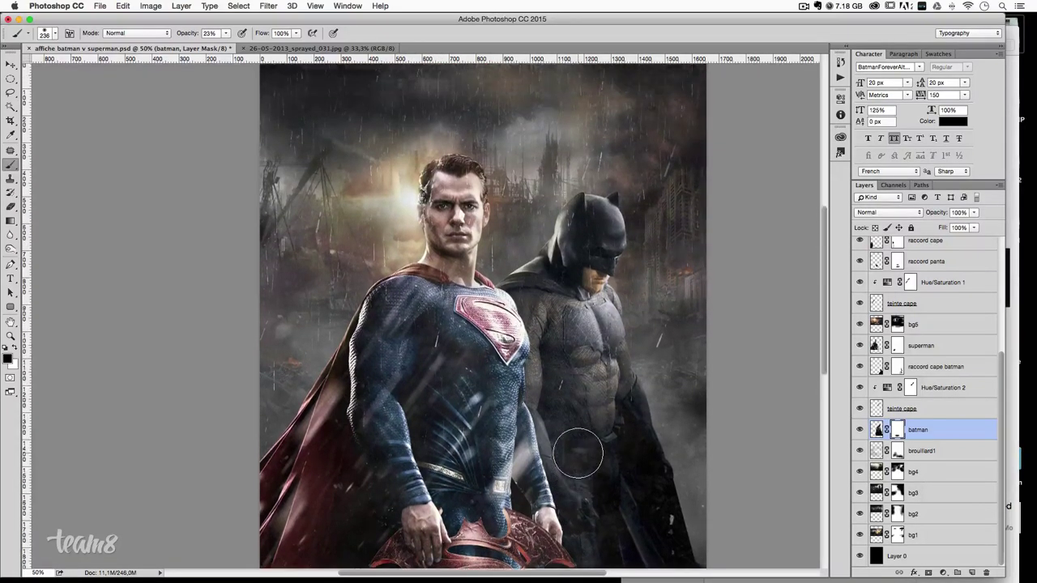
scroll(578, 453, "up", 1)
scroll(578, 454, "down", 1)
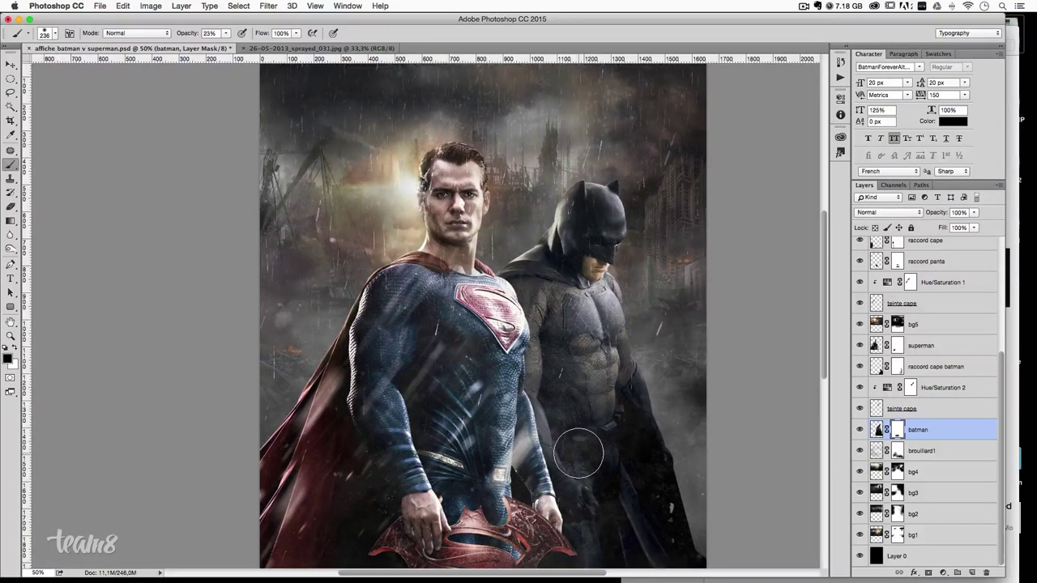
scroll(578, 453, "down", 2)
scroll(578, 453, "down", 1)
scroll(578, 453, "up", 1)
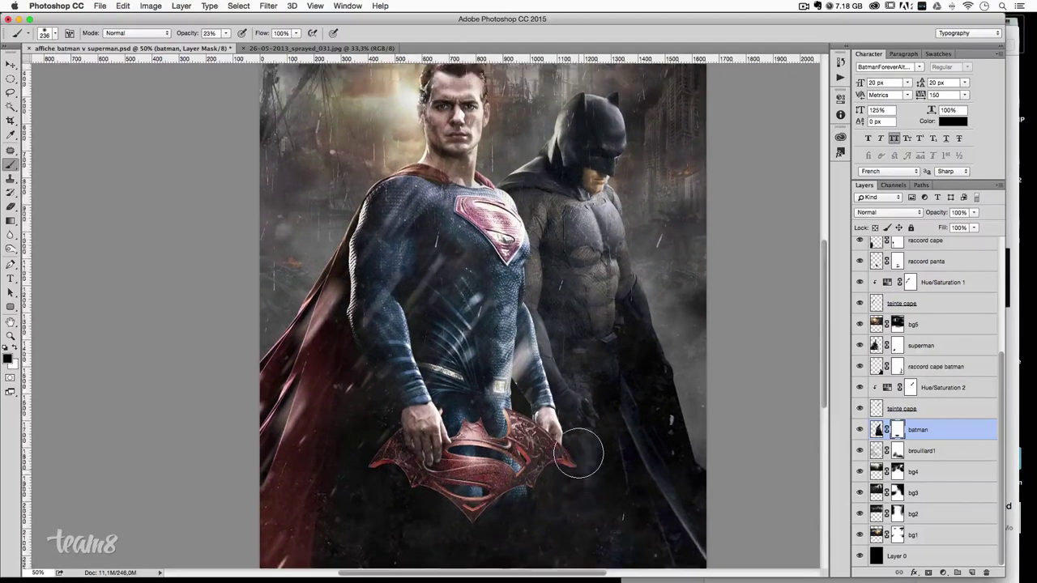
scroll(578, 454, "up", 2)
scroll(578, 454, "up", 1)
scroll(578, 454, "down", 2)
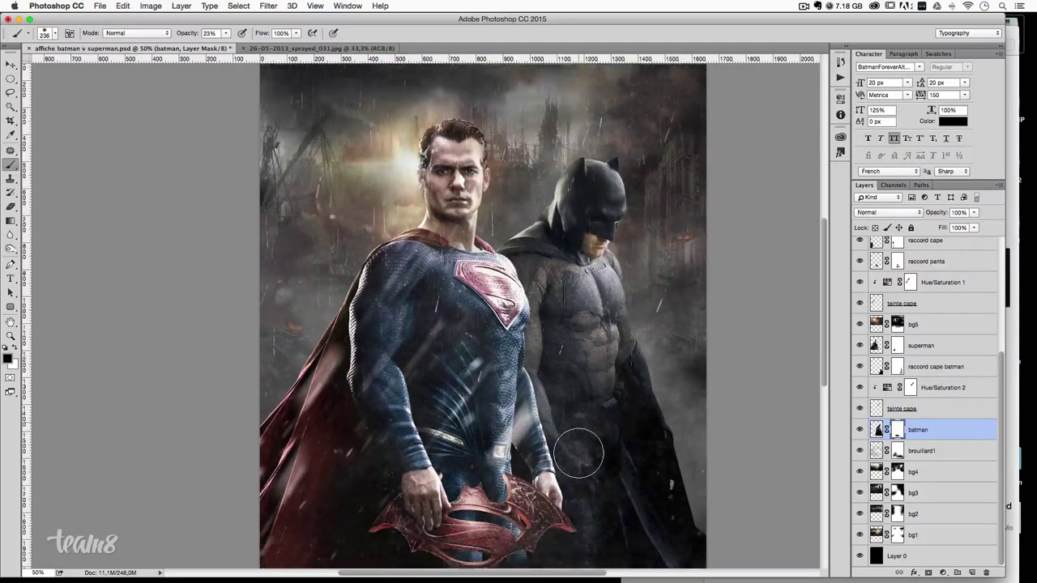
scroll(578, 454, "down", 2)
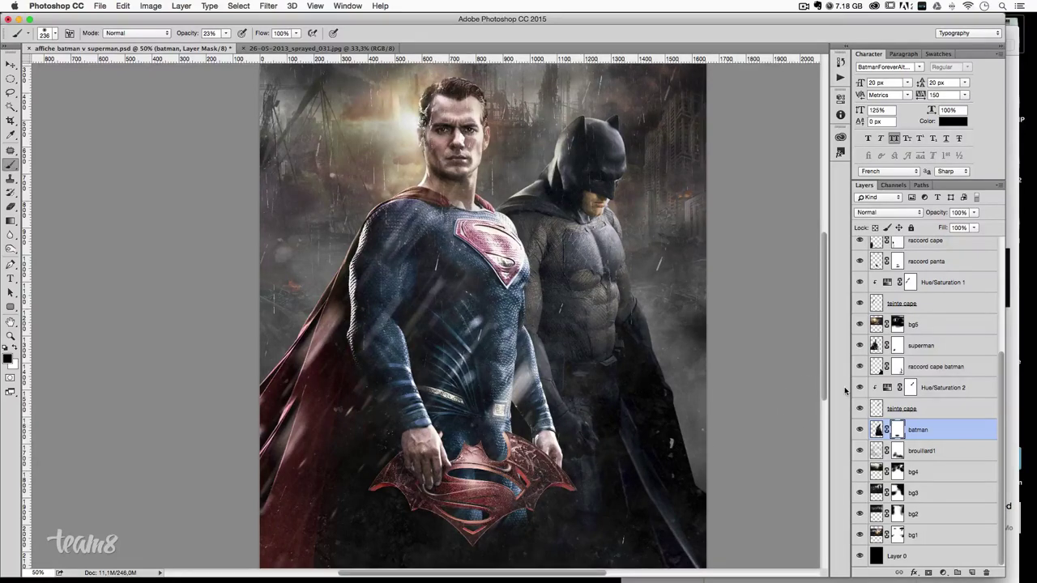
scroll(886, 374, "up", 3)
scroll(886, 375, "up", 2)
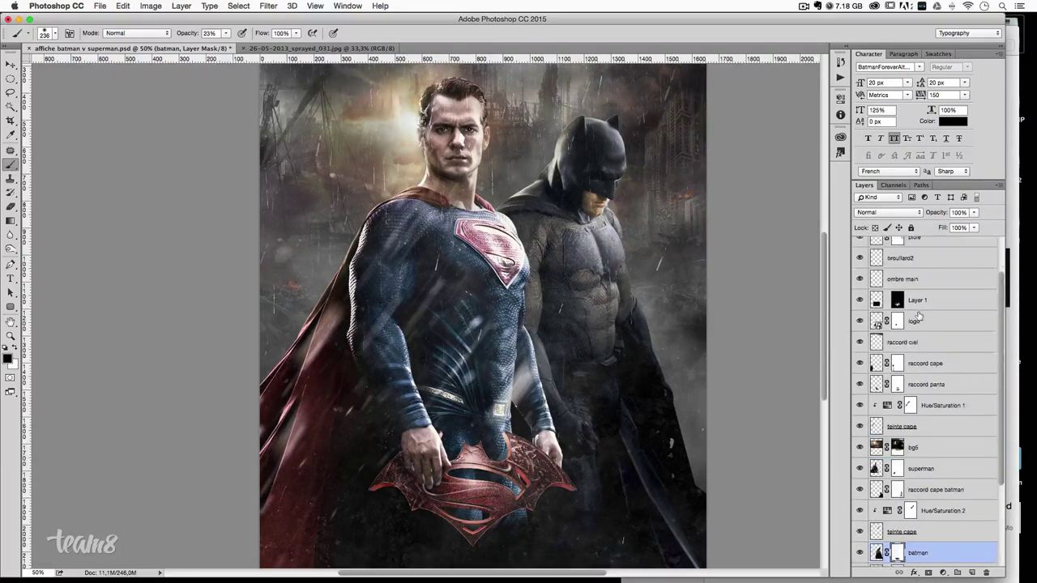
scroll(919, 316, "up", 3)
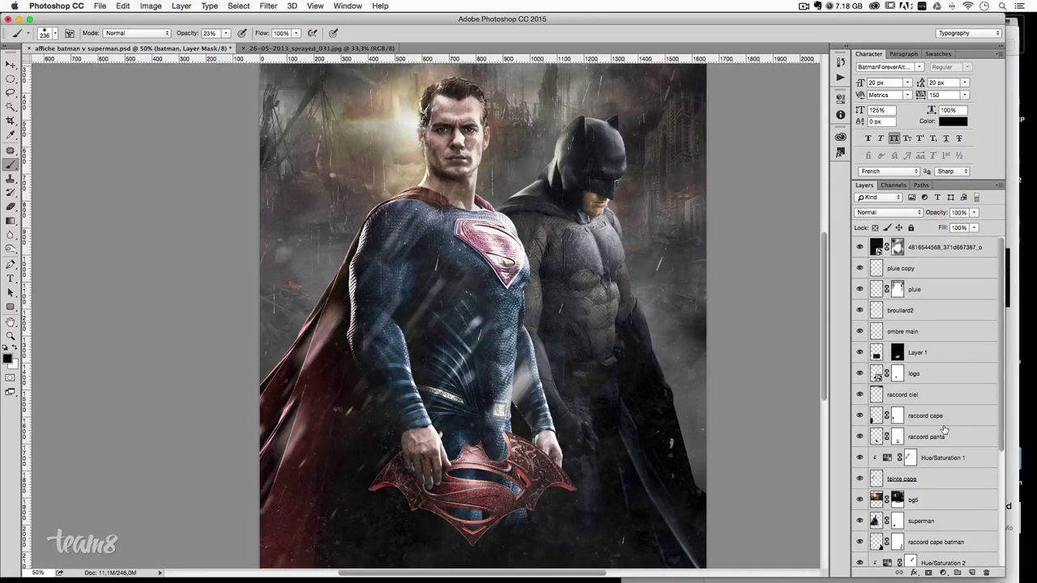
scroll(944, 430, "down", 1)
- Give the logo layer a Drop Shadow at 90% opacity, distance 36, size 38
double_click(955, 354)
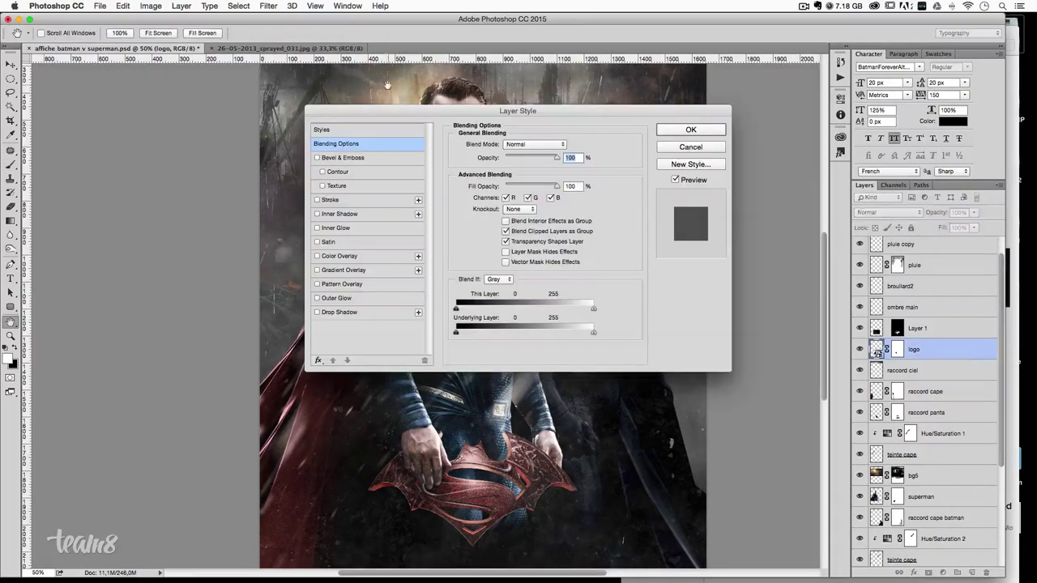
left_click_drag(417, 111, 712, 108)
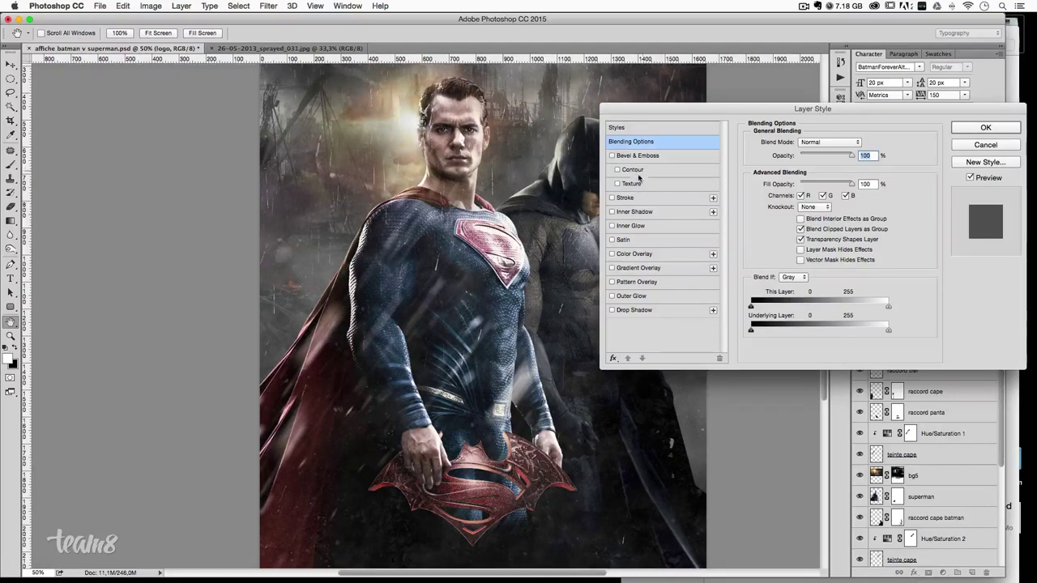
left_click(638, 311)
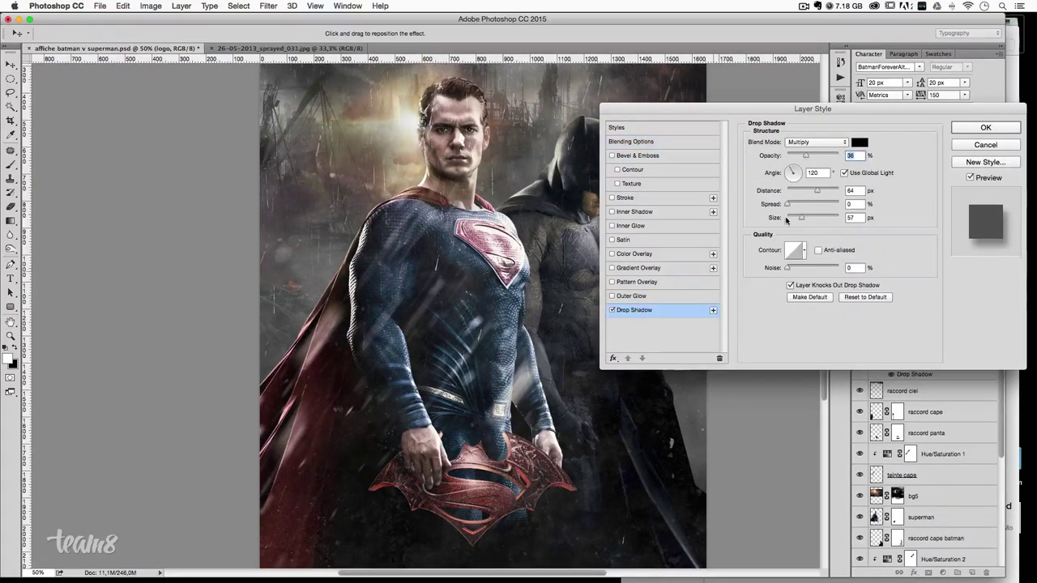
left_click_drag(821, 155, 829, 154)
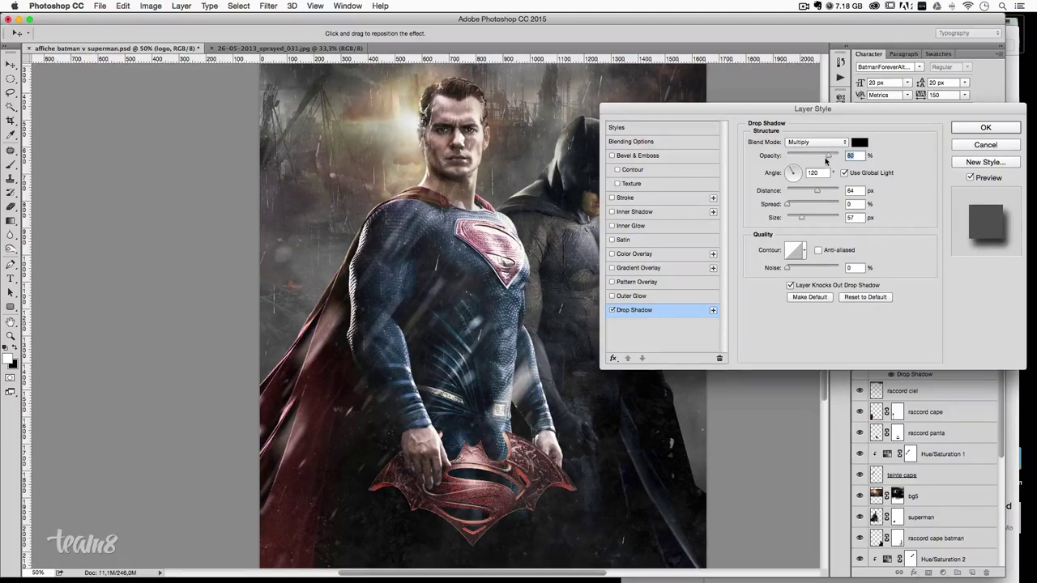
left_click_drag(812, 191, 797, 217)
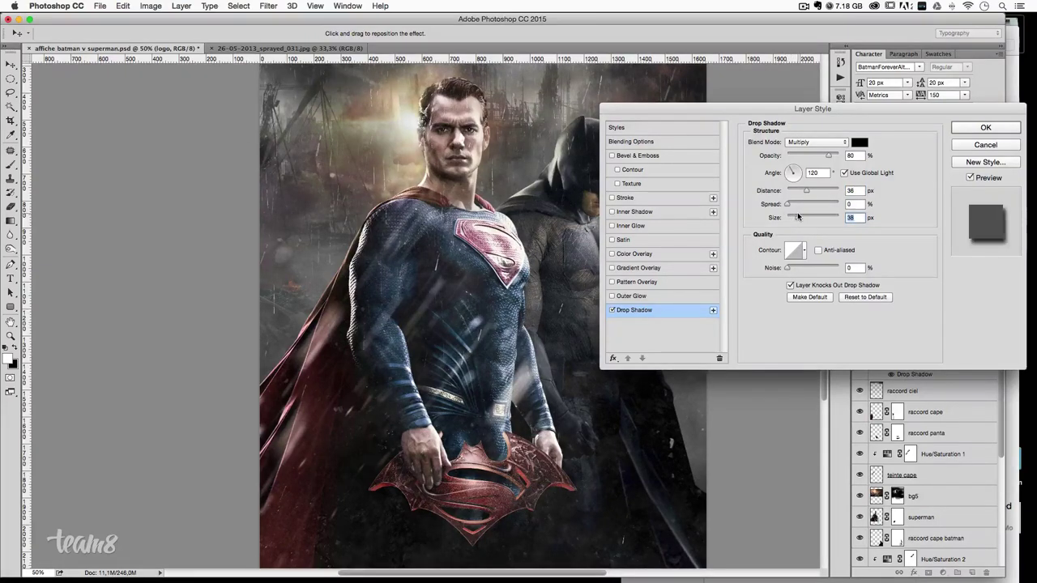
left_click(833, 155)
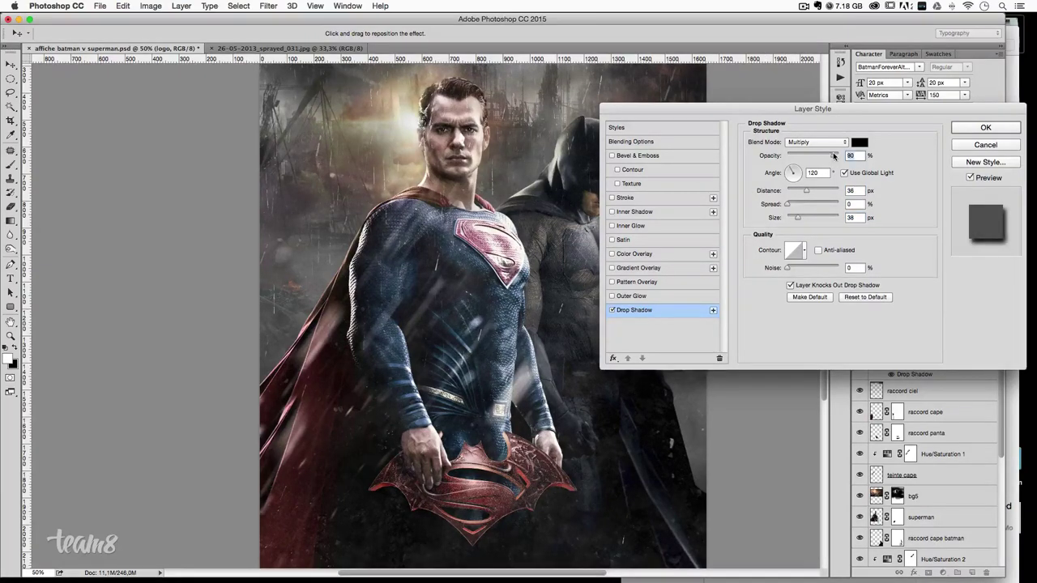
left_click(613, 313)
double_click(613, 313)
left_click(613, 312)
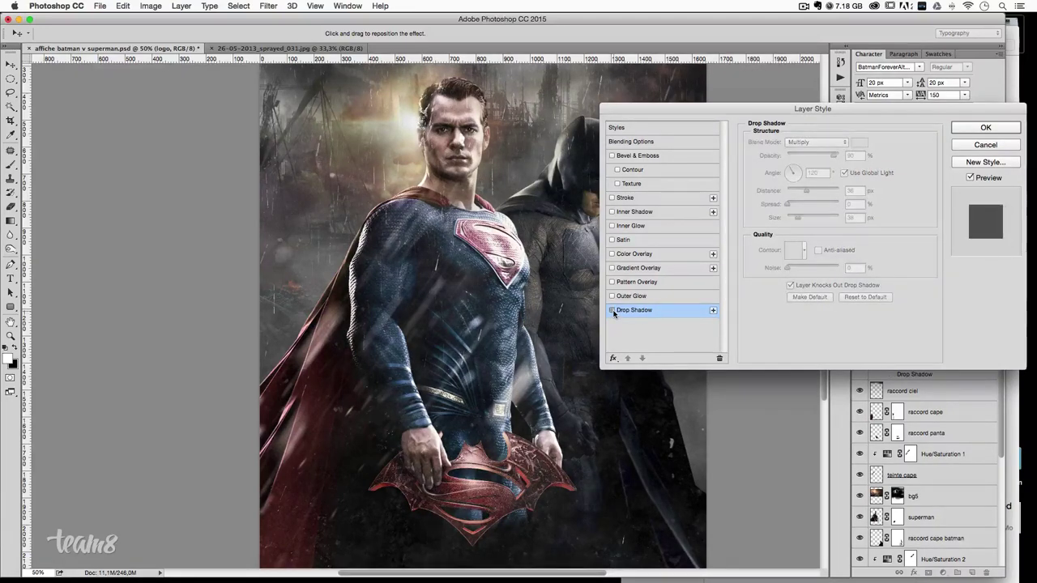
left_click(613, 313)
double_click(613, 312)
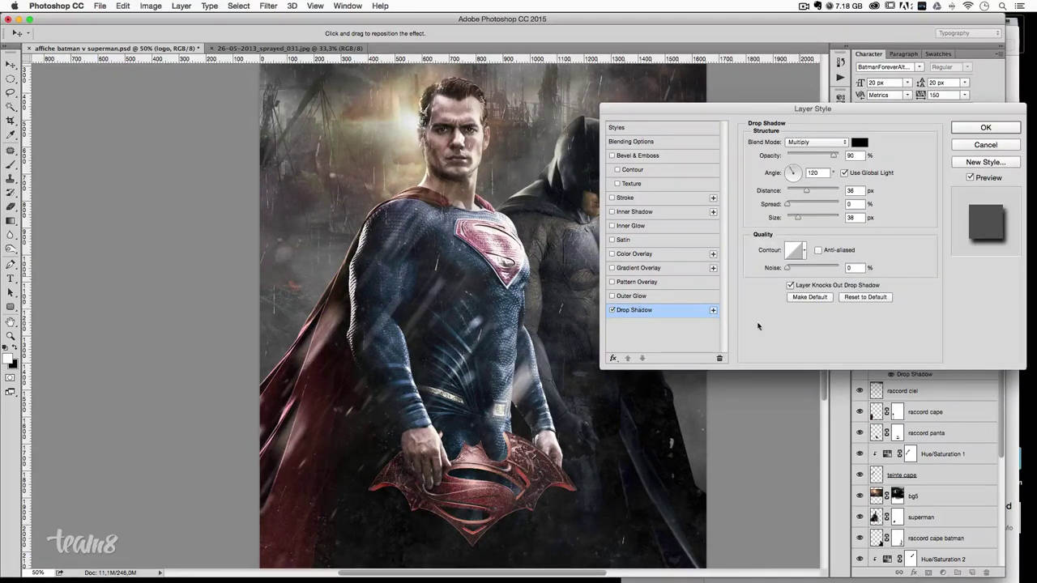
- Add a Soft Light Inner Shadow at 91%, distance 43, size 13, and apply the styles
left_click(639, 212)
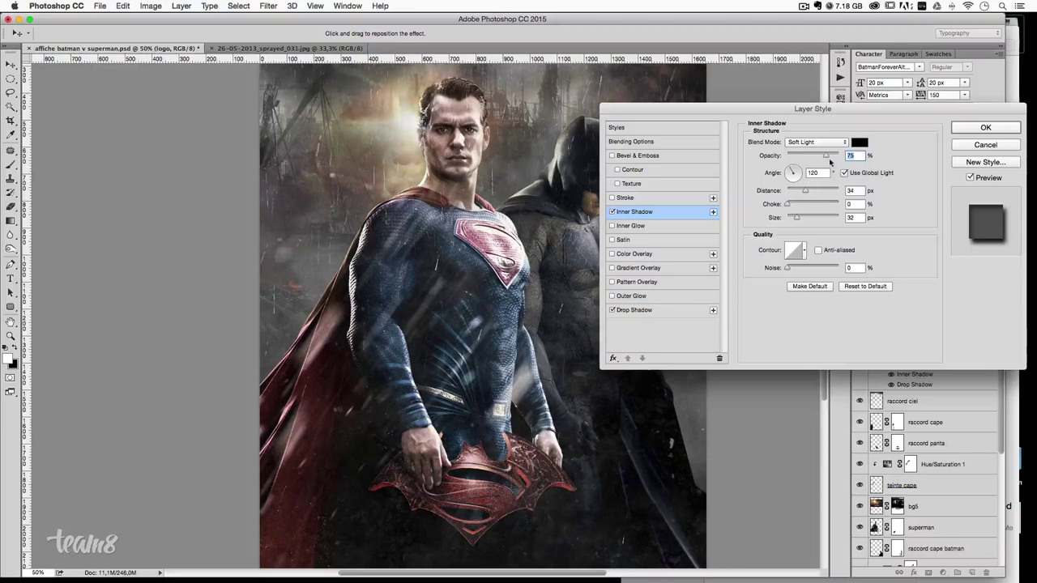
left_click_drag(801, 192, 793, 219)
left_click_drag(826, 155, 834, 157)
left_click_drag(794, 190, 807, 192)
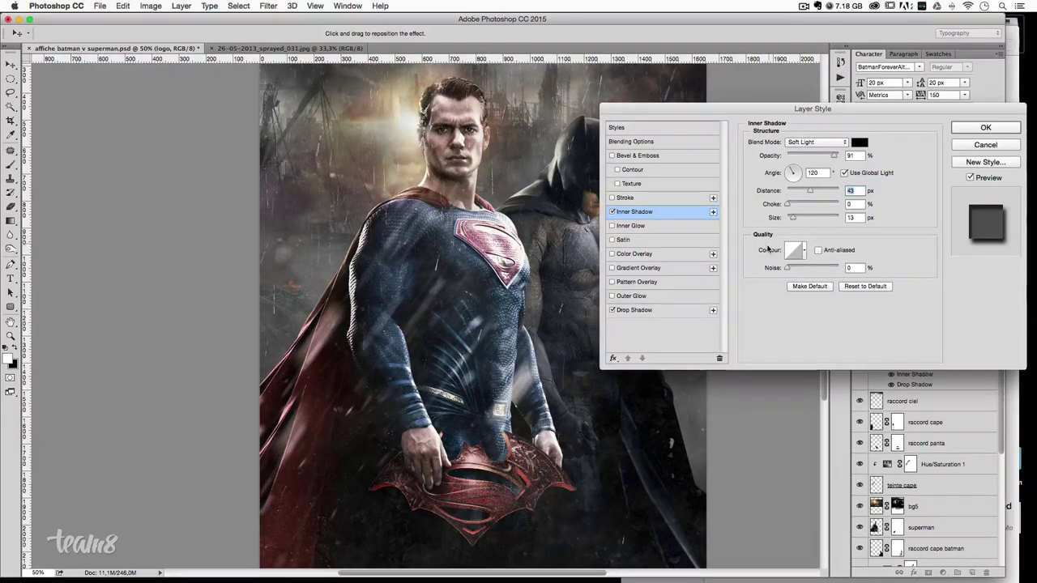
key("Return")
key("ctrl+z")
key("ctrl+z")
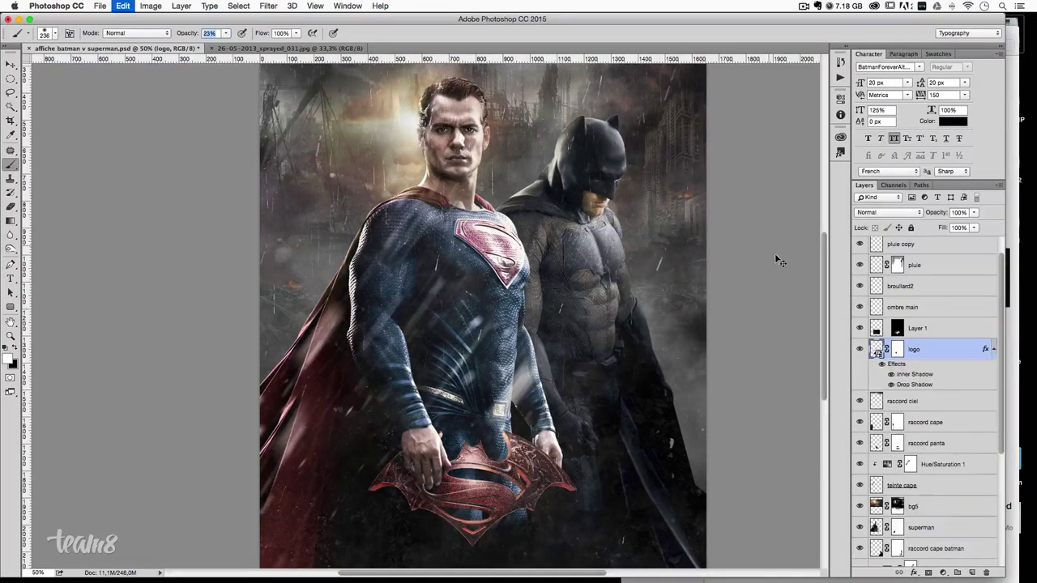
key("ctrl+z")
key("ctrl+z")
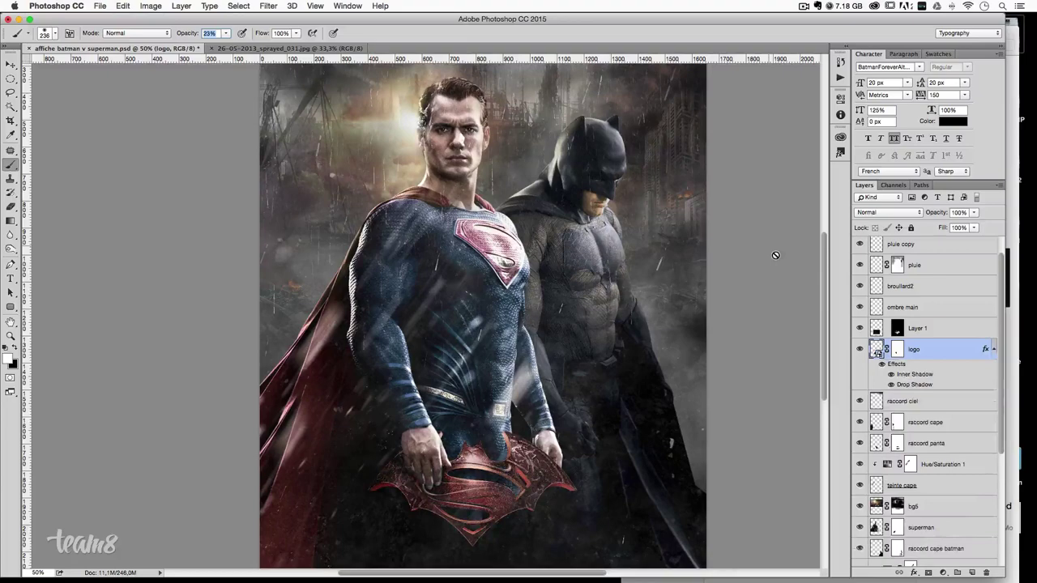
key("ctrl+minus")
key("ctrl+plus")
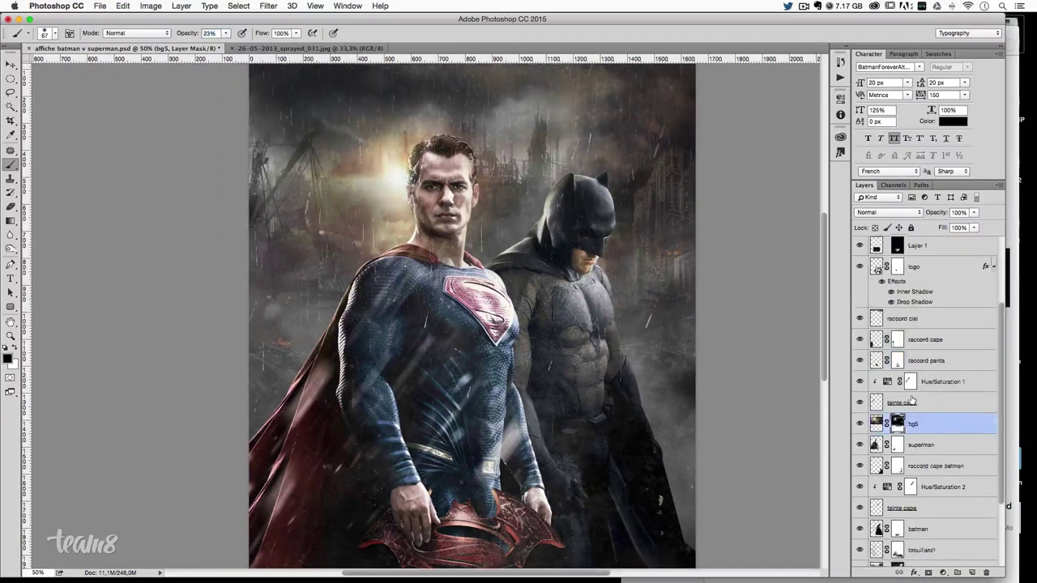
scroll(919, 256, "up", 2)
scroll(919, 255, "up", 2)
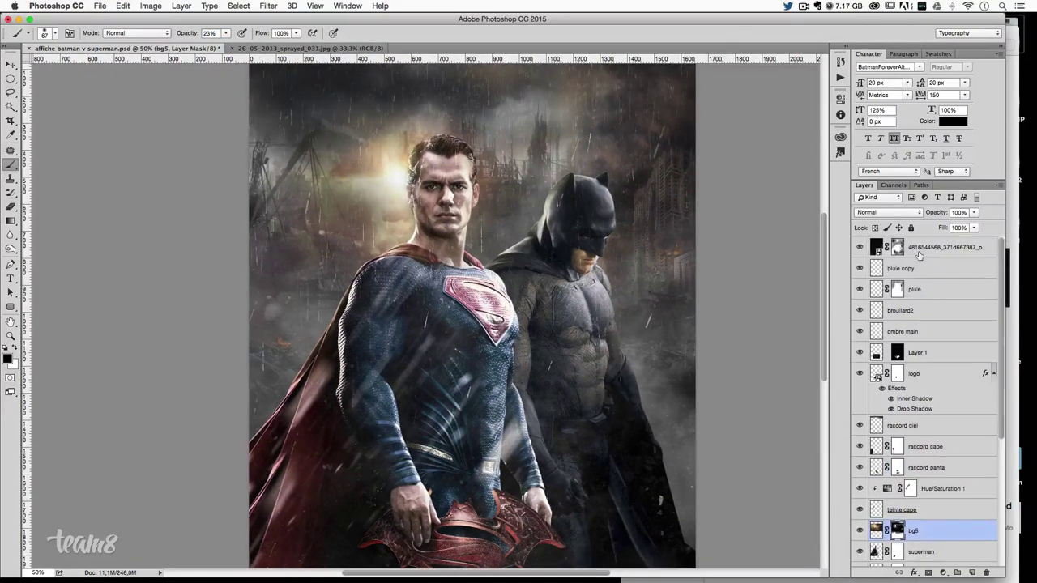
left_click(919, 252)
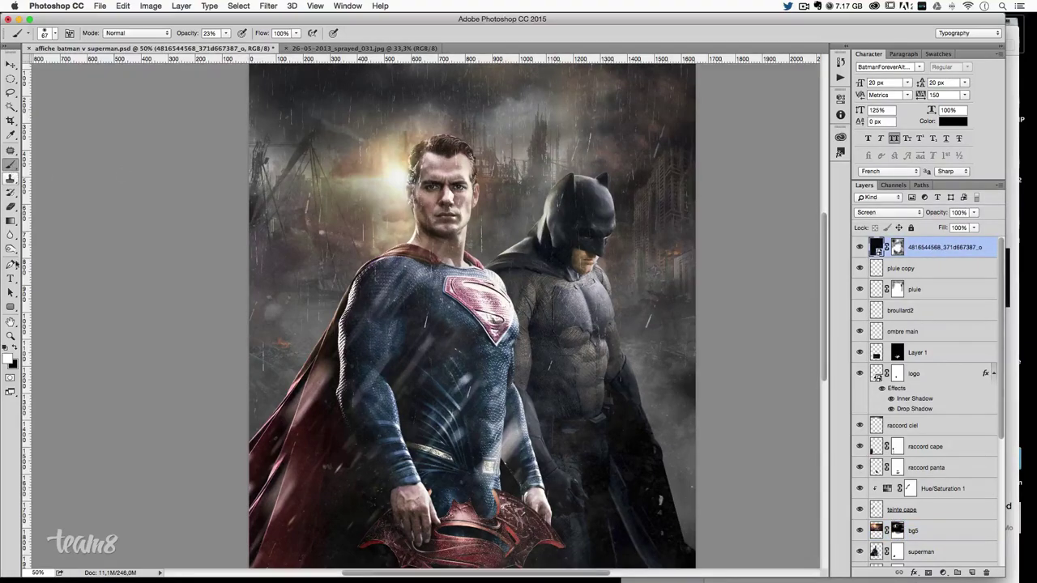
left_click(11, 278)
- Type a white 'BATMAN V SUPERMAN' line below the logo in BatmanForeverAlternate font
scroll(437, 361, "down", 3)
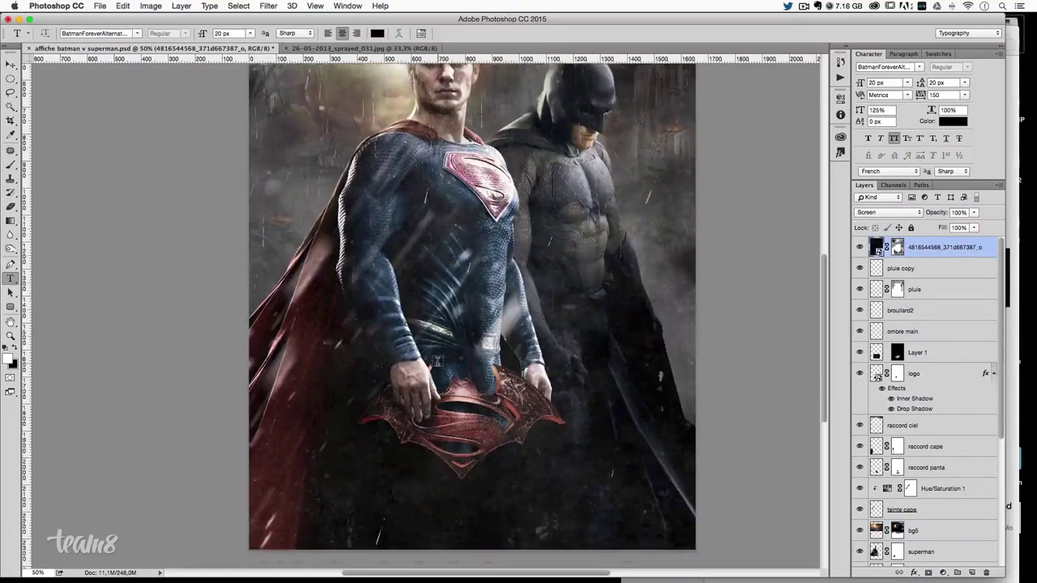
scroll(436, 361, "down", 1)
left_click(379, 439)
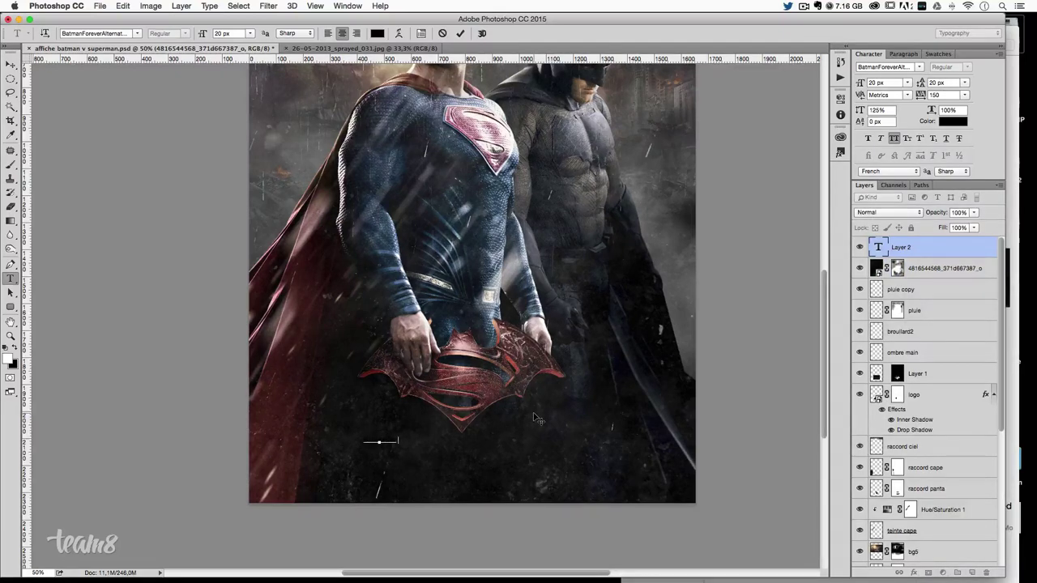
key("ctrl+a")
left_click(15, 347)
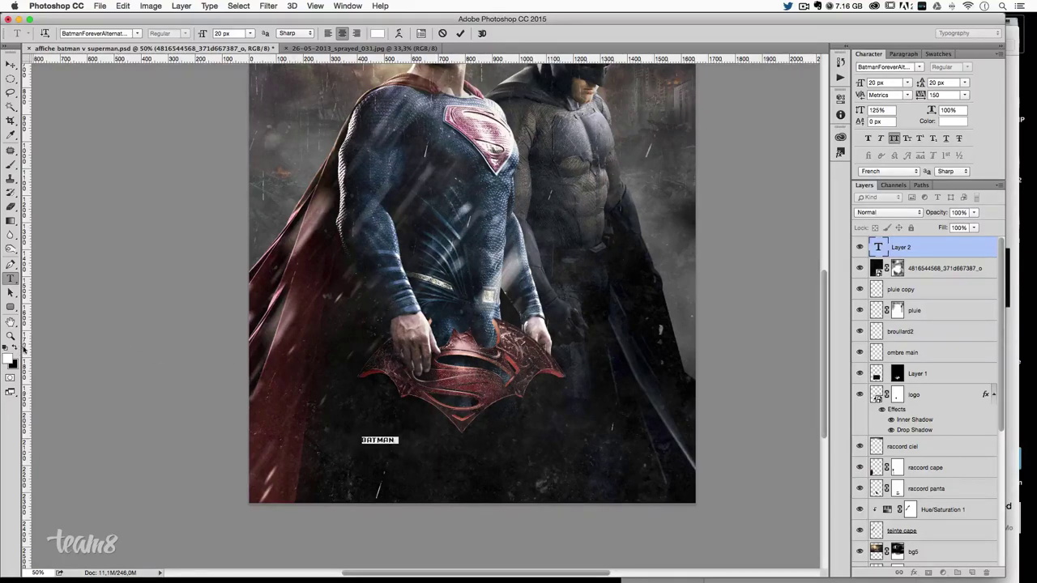
left_click(400, 438)
type("V")
type(" SUPE")
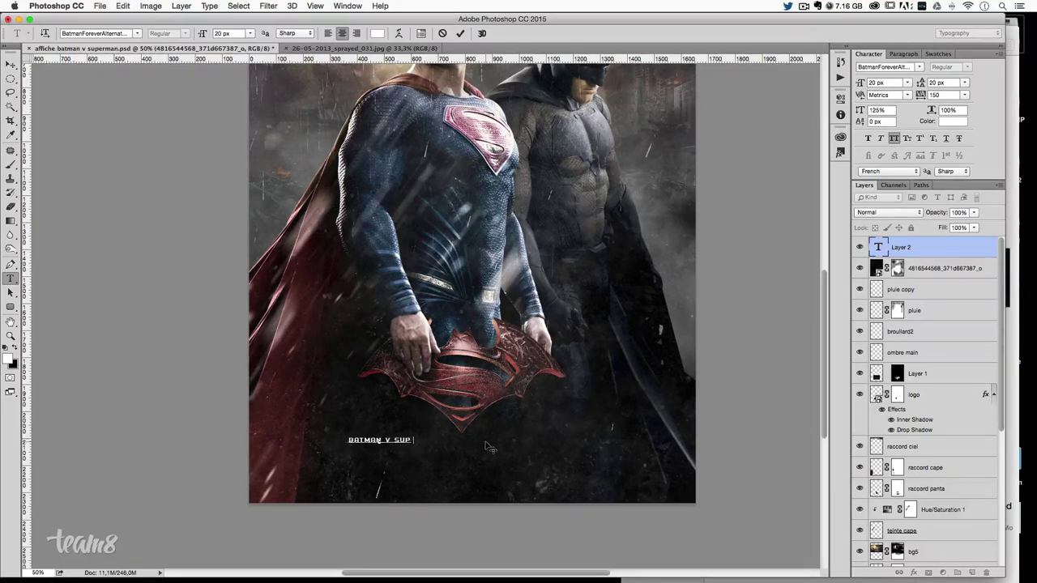
type("RMAN")
left_click(10, 64)
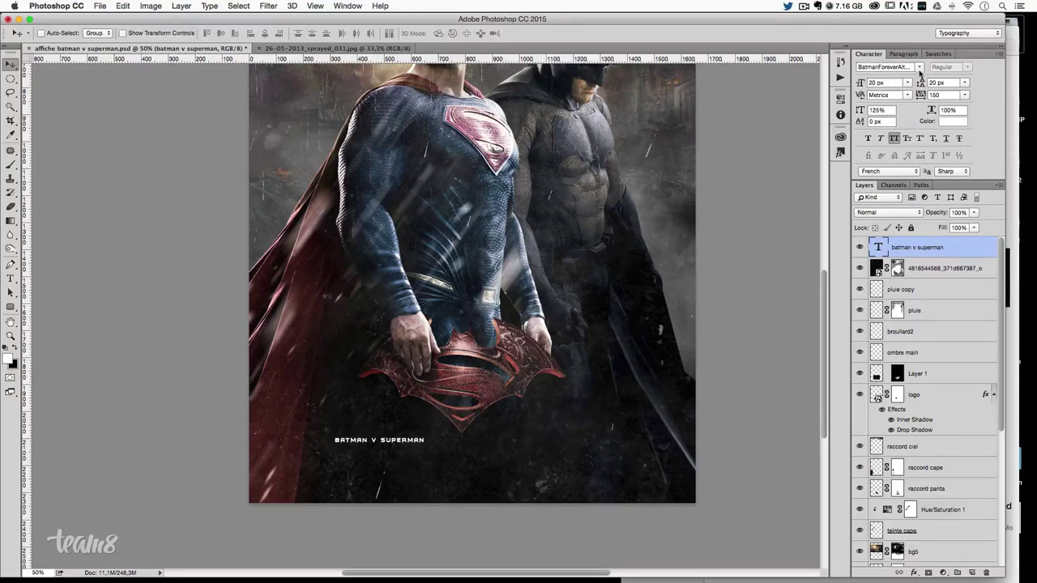
left_click(921, 69)
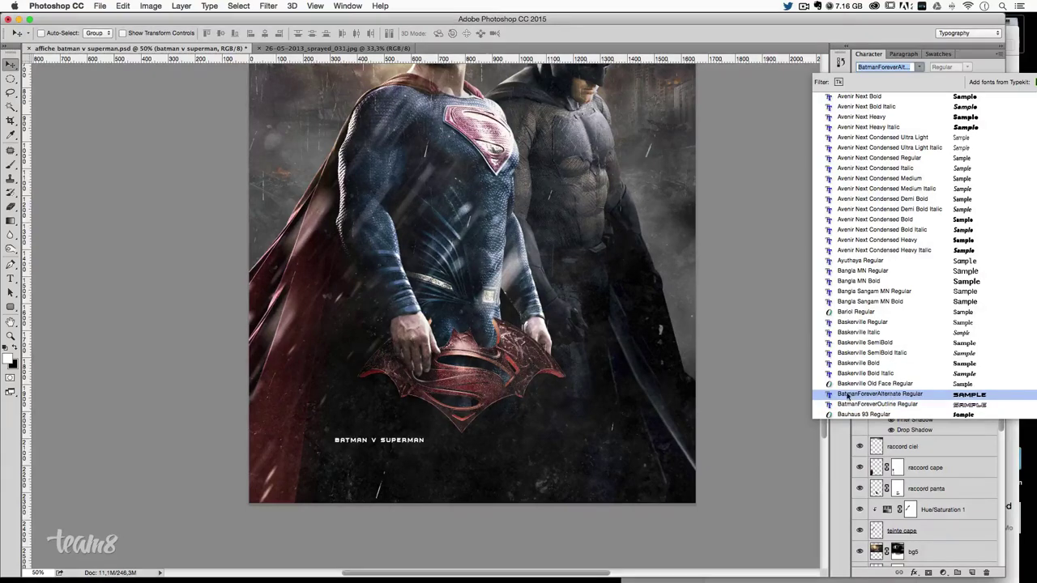
left_click(897, 395)
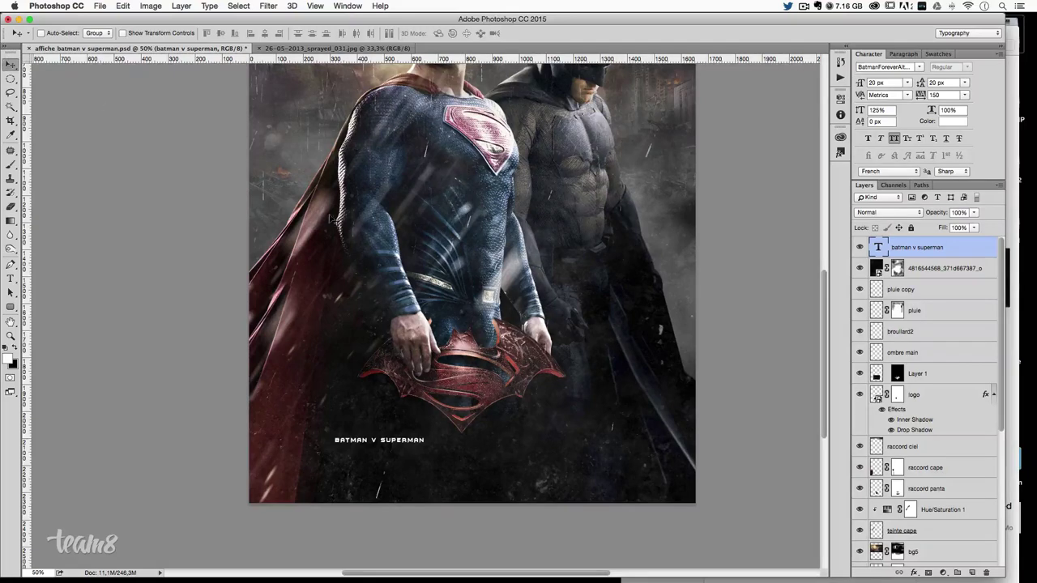
- Size the title to 150 px, then 100 px, and slide it right across the poster
left_click(942, 95)
left_click(891, 83)
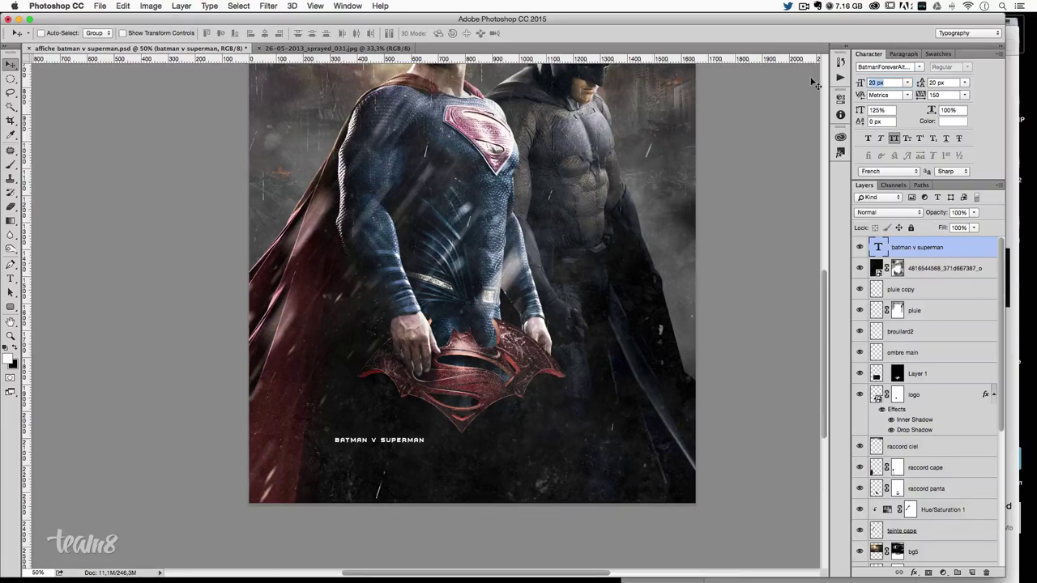
type("150")
key("Return")
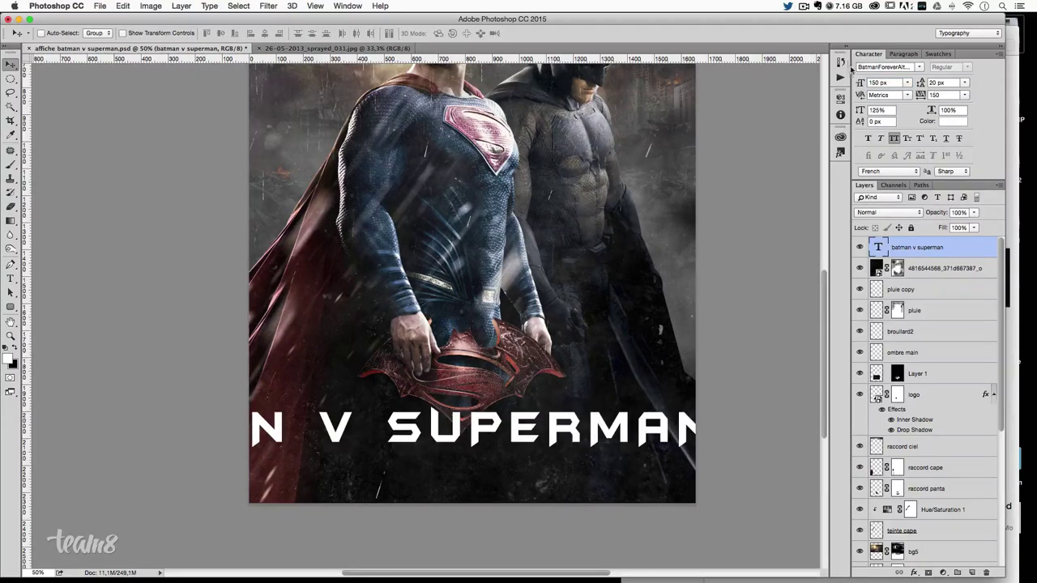
left_click(893, 83)
type("100")
key("Return")
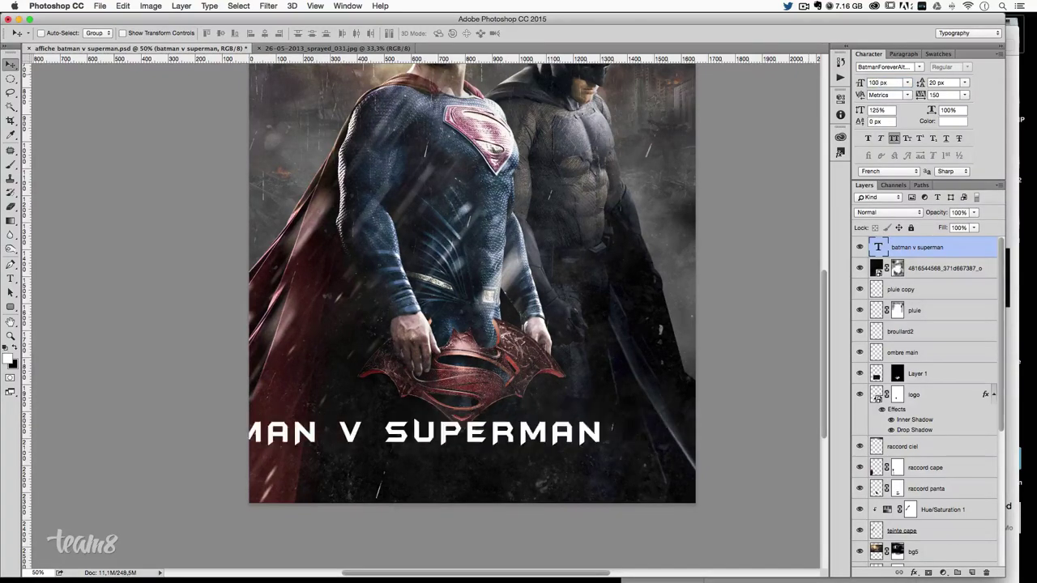
left_click_drag(422, 387, 515, 390)
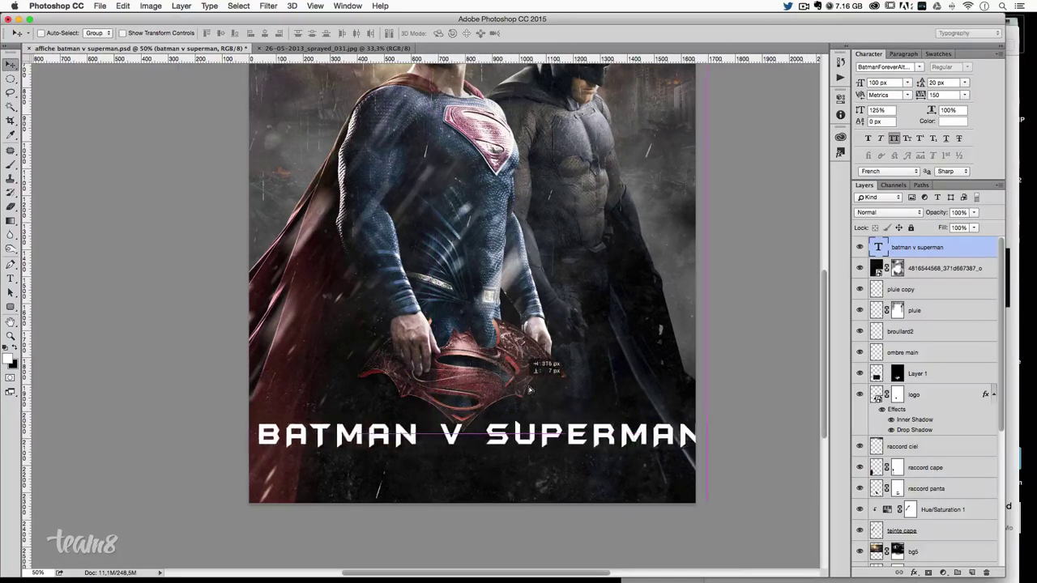
- Reduce the title font size to 80 px, then settle on 75 px
left_click(894, 84)
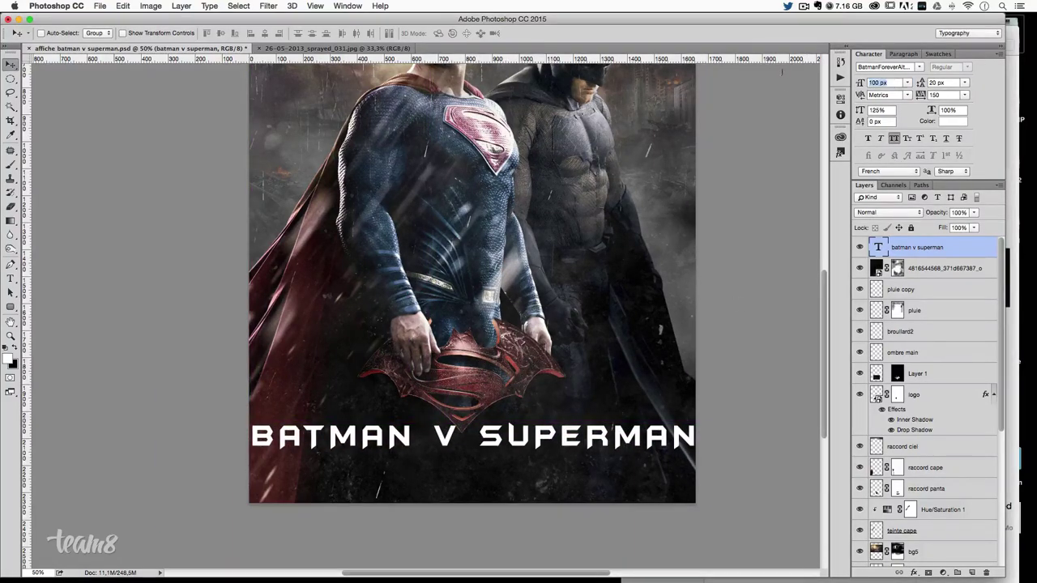
type("80")
key("Return")
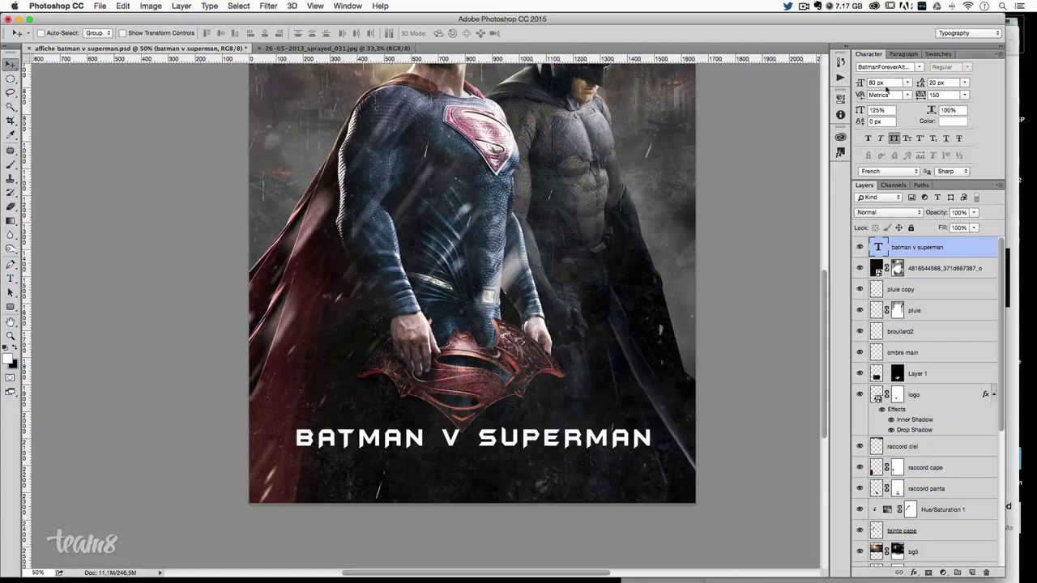
left_click(877, 83)
type("75")
key("Return")
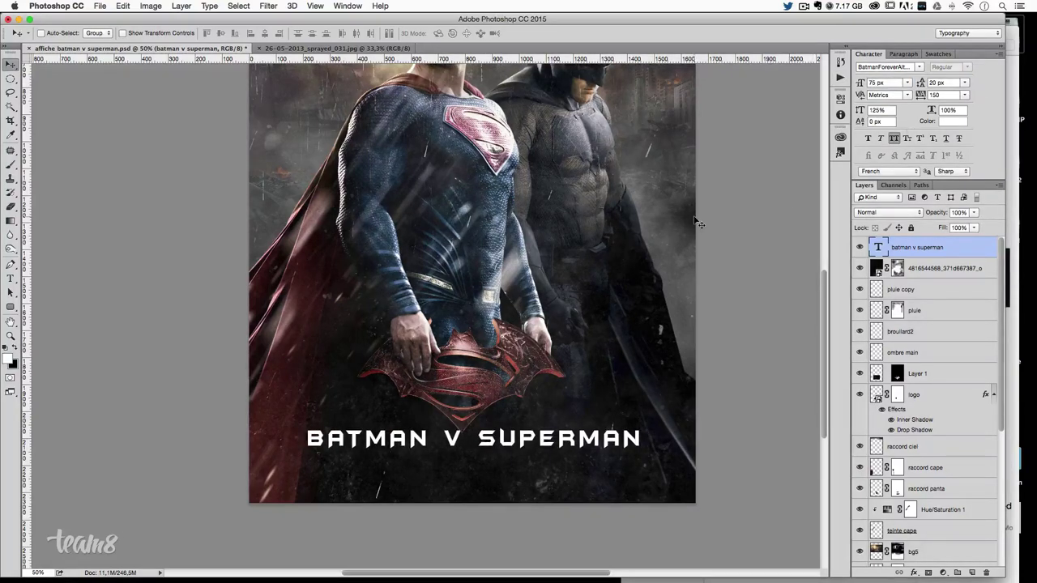
scroll(698, 223, "up", 1)
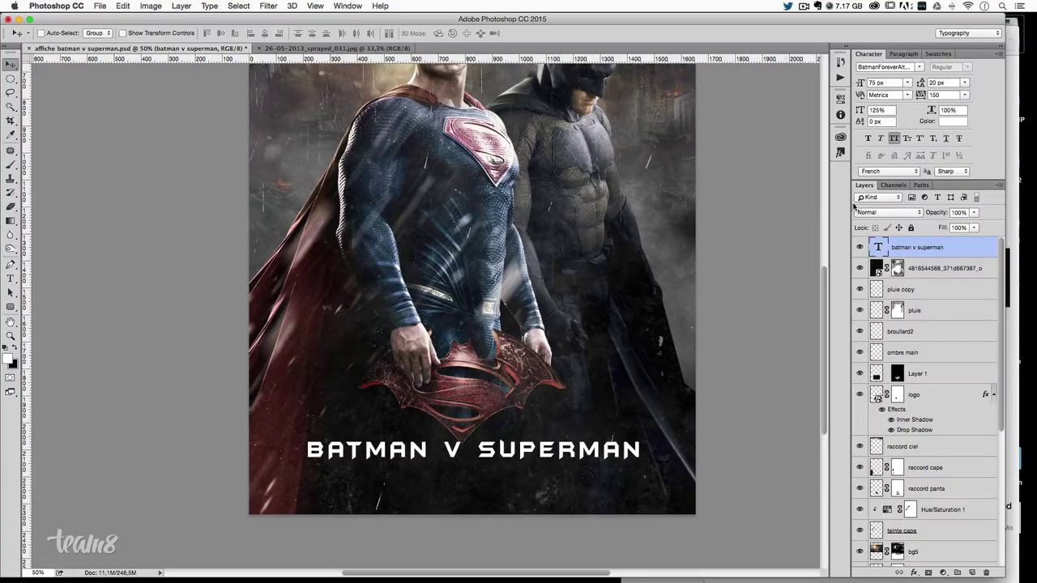
- Shift the black background Layer 0 down and back up with Free Transform
scroll(937, 352, "down", 5)
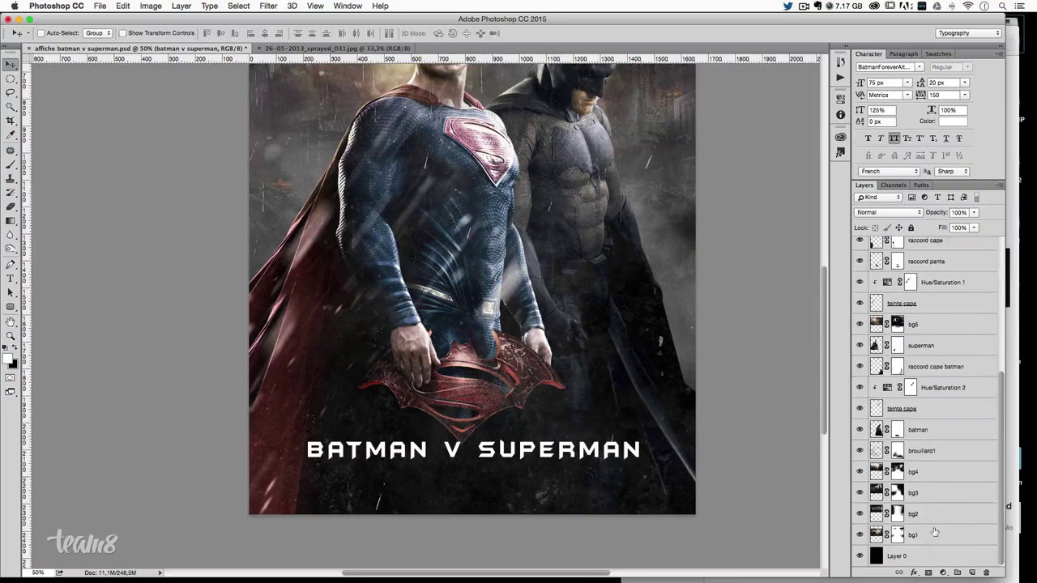
left_click(933, 562)
key("ctrl+t")
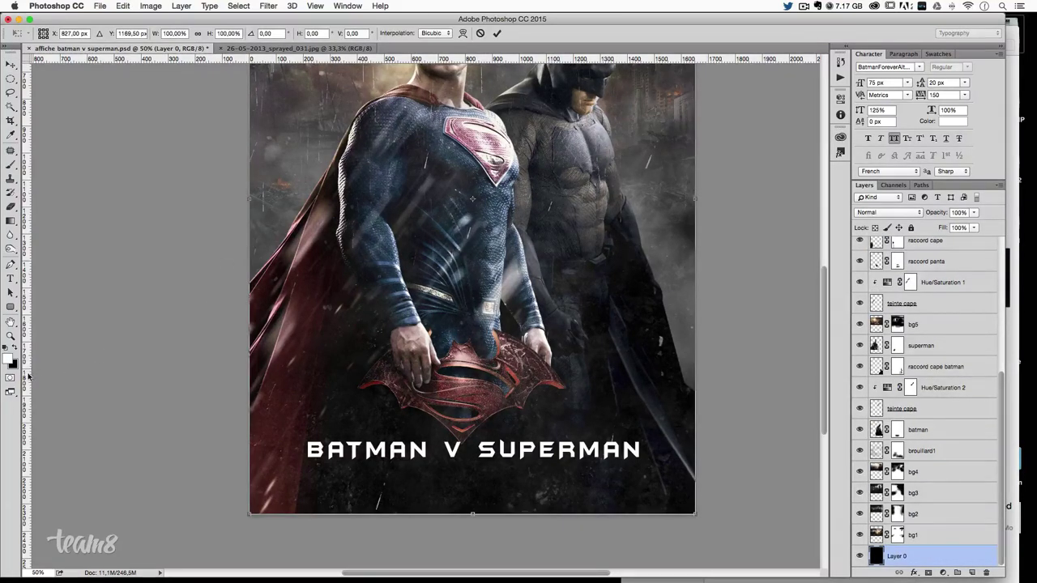
left_click_drag(476, 362, 476, 390)
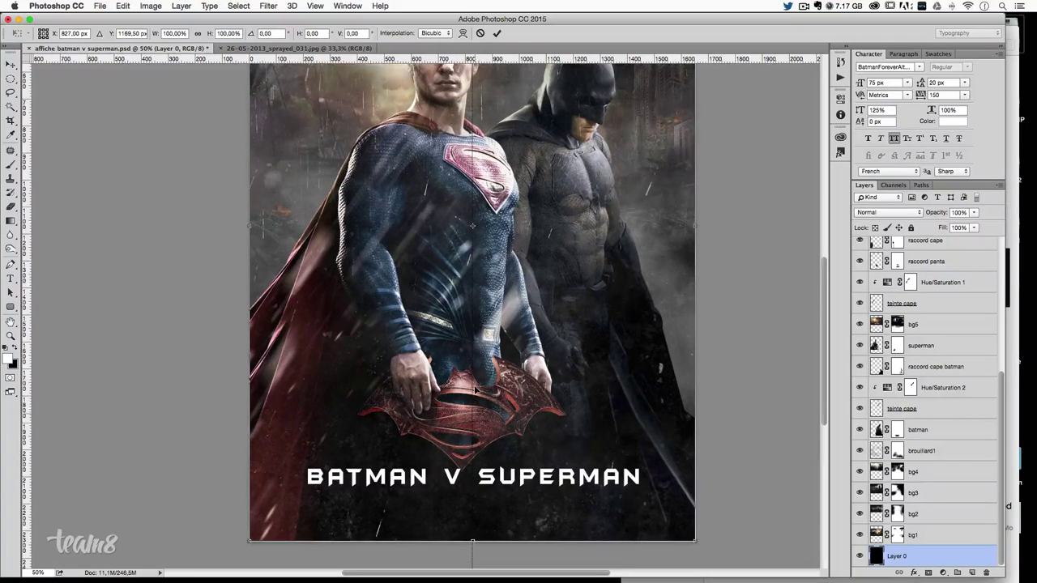
left_click_drag(477, 374, 468, 286)
key("Return")
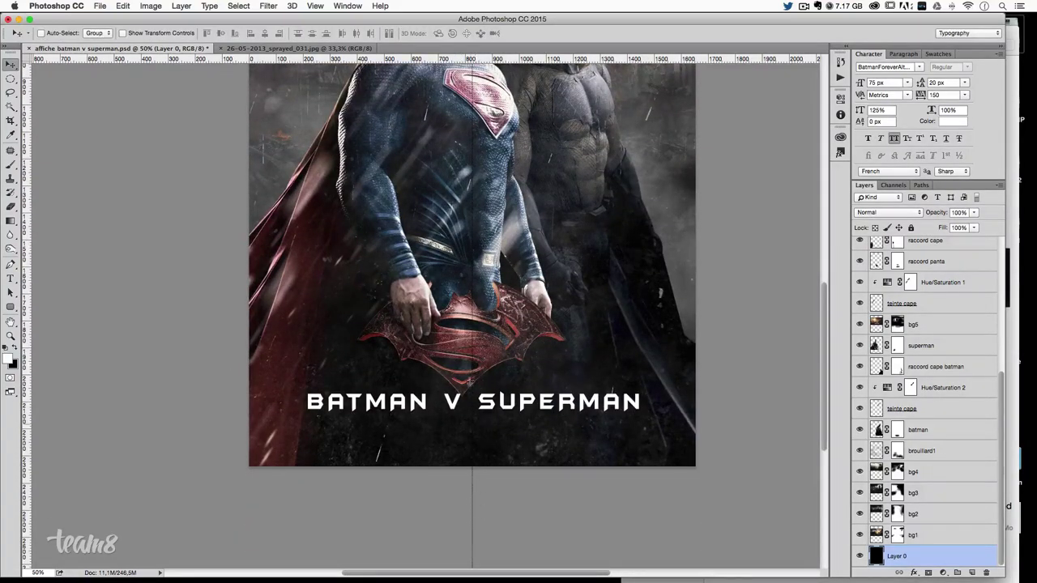
- Centre the title layer horizontally, then raise it just beneath the logo
right_click(550, 405)
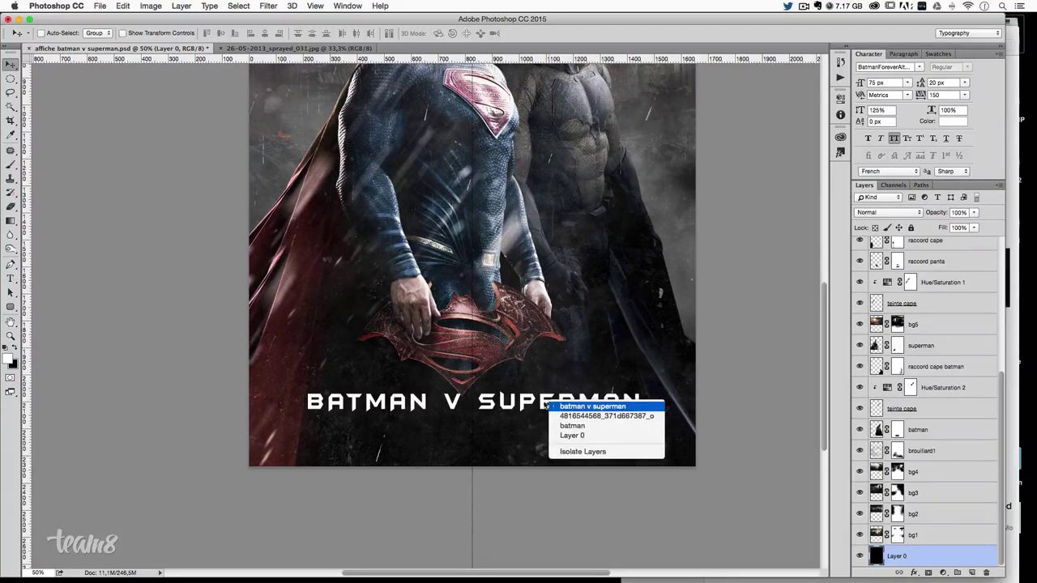
left_click(575, 405)
key("ctrl+t")
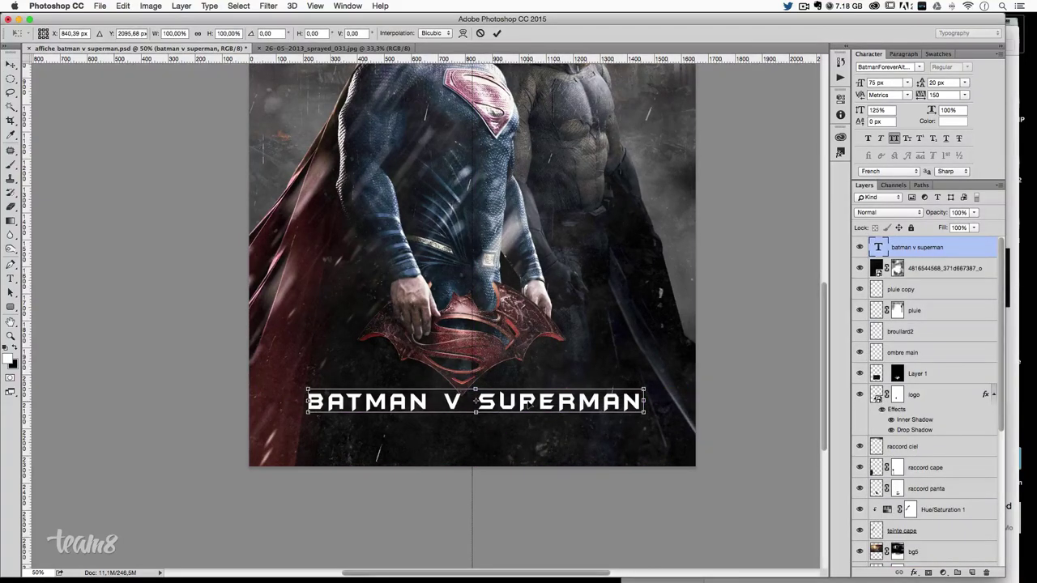
left_click_drag(526, 402, 521, 405)
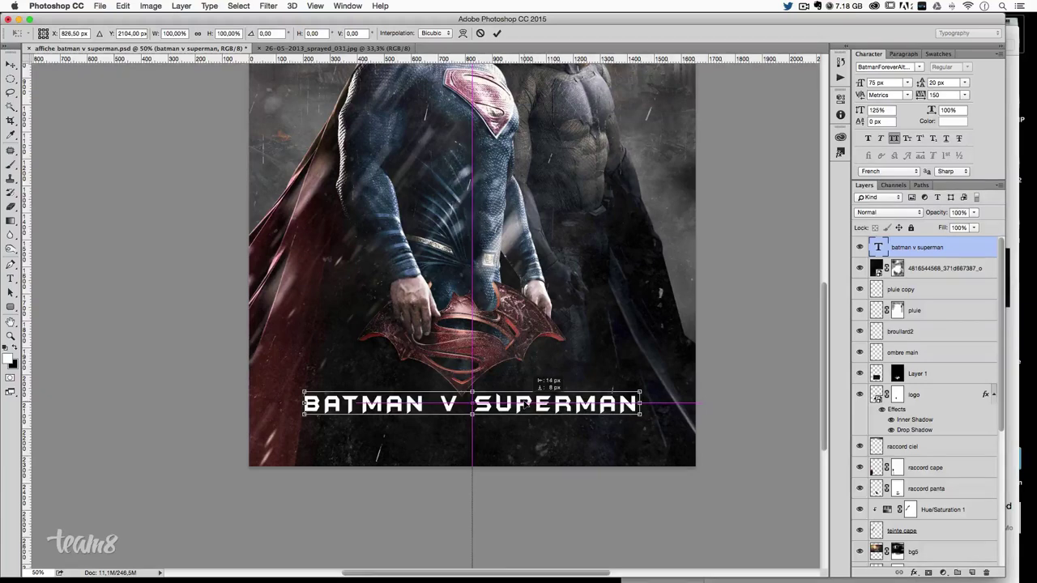
key("Return")
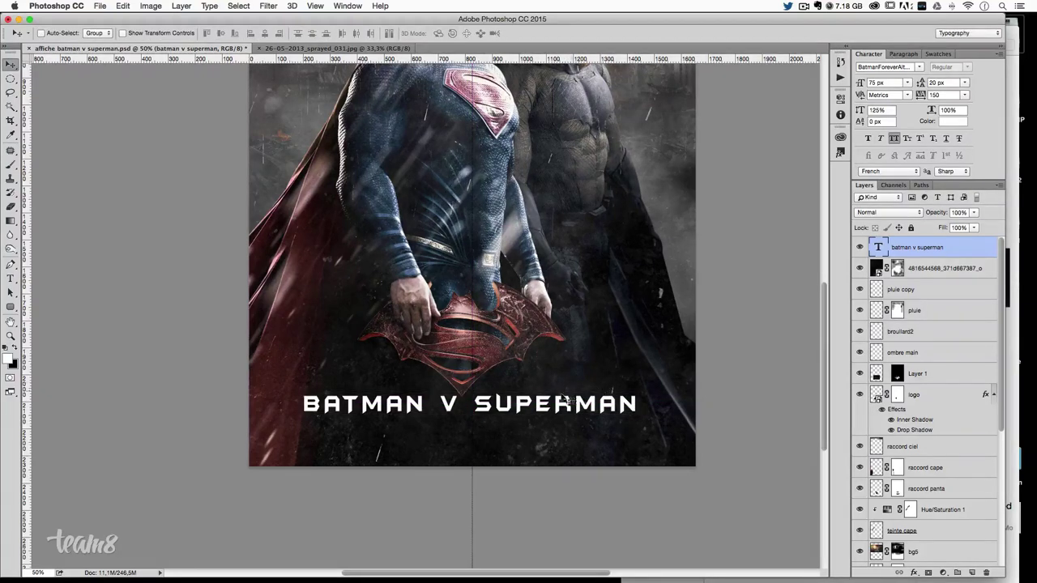
left_click_drag(536, 410, 538, 390)
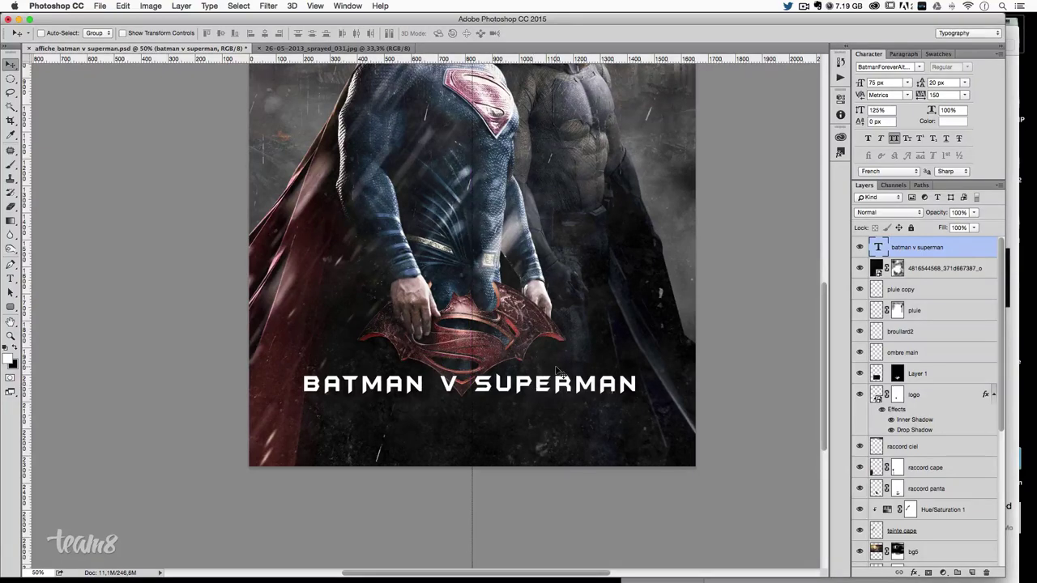
- Change the title wording to 'BATMAN VS SUPERMAN'
left_click(11, 279)
left_click(460, 384)
type("S.")
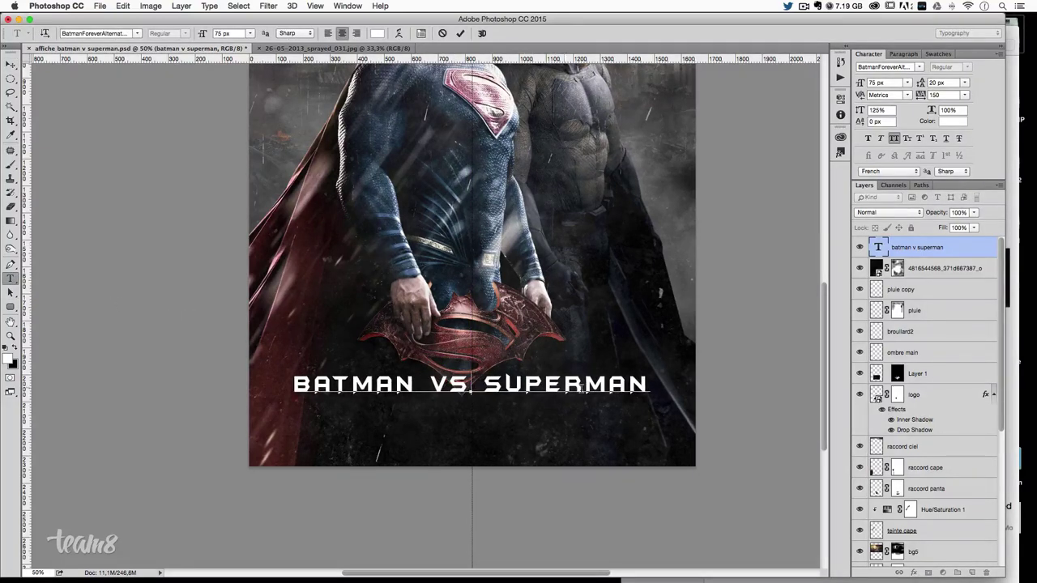
key("BackSpace")
left_click(11, 64)
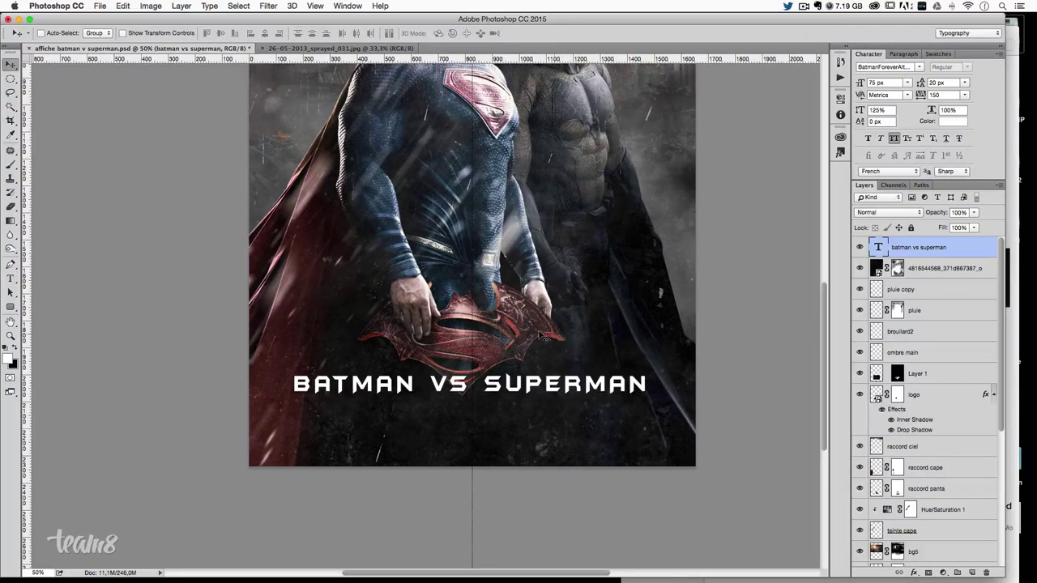
- Nudge the title up four arrow-key steps and check its new position on the canvas
key("ctrl+t")
key("Return")
key("Up")
key("Up")
key("Up")
key("Up")
key("Up")
key("Up")
key("Up")
key("Up")
key("Up")
key("Up")
key("Up")
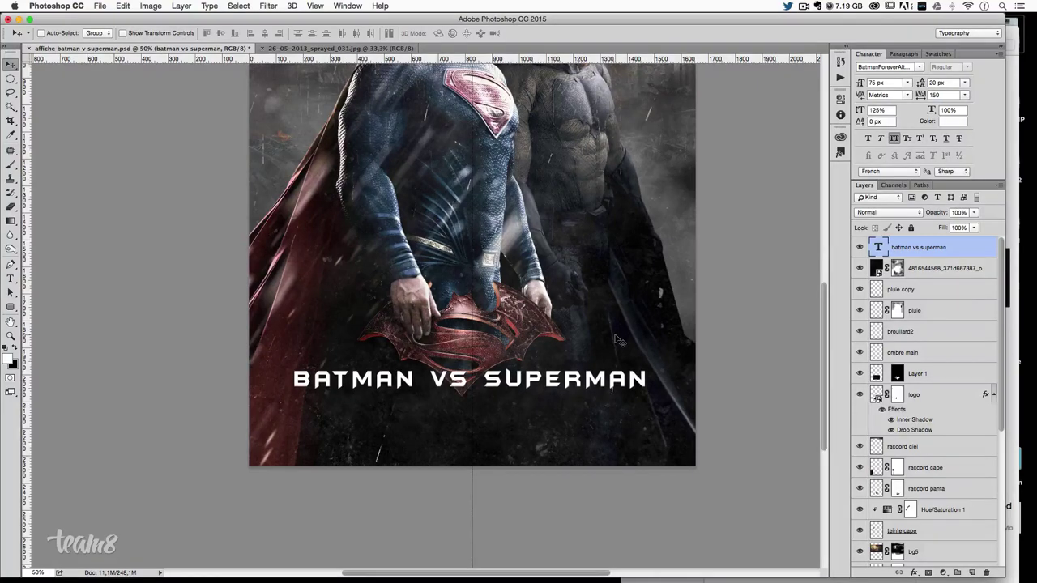
key("Up")
key("Up")
key("Up")
key("Up")
key("Up")
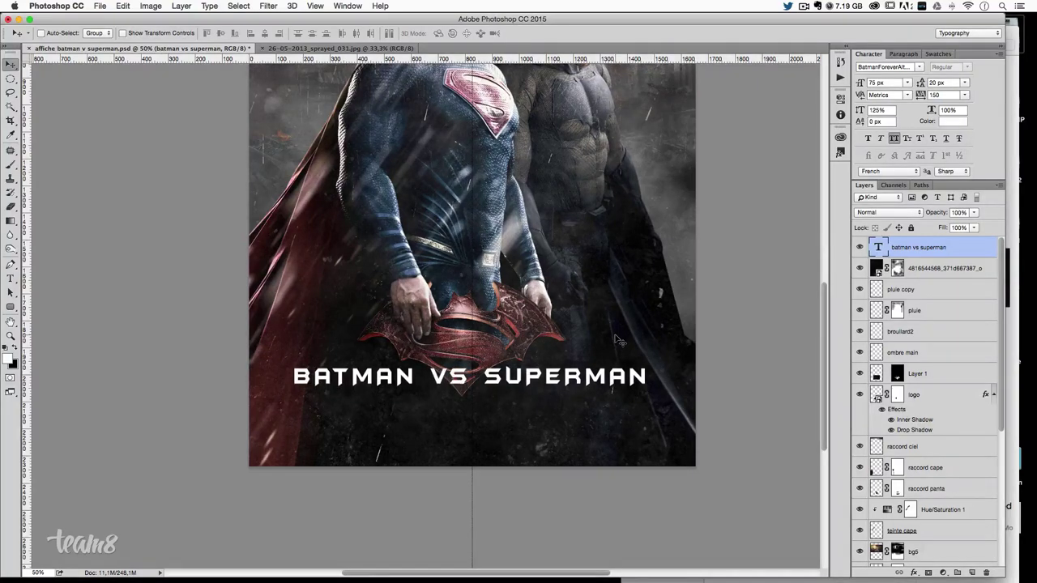
key("Up")
key("Up")
key("Up")
key("Up")
key("Up")
key("Up")
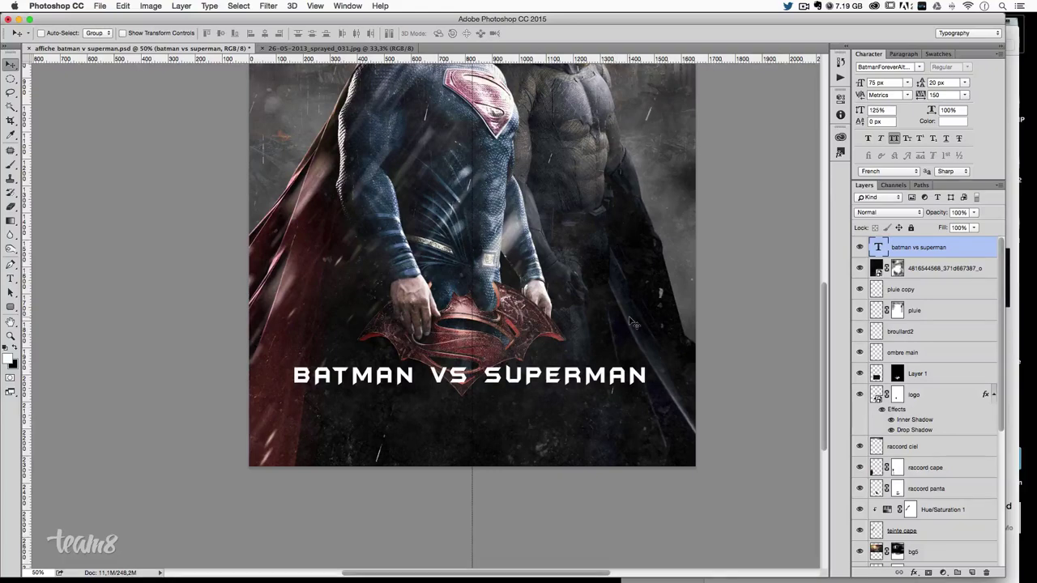
key("Up")
scroll(633, 322, "up", 1)
scroll(633, 322, "up", 2)
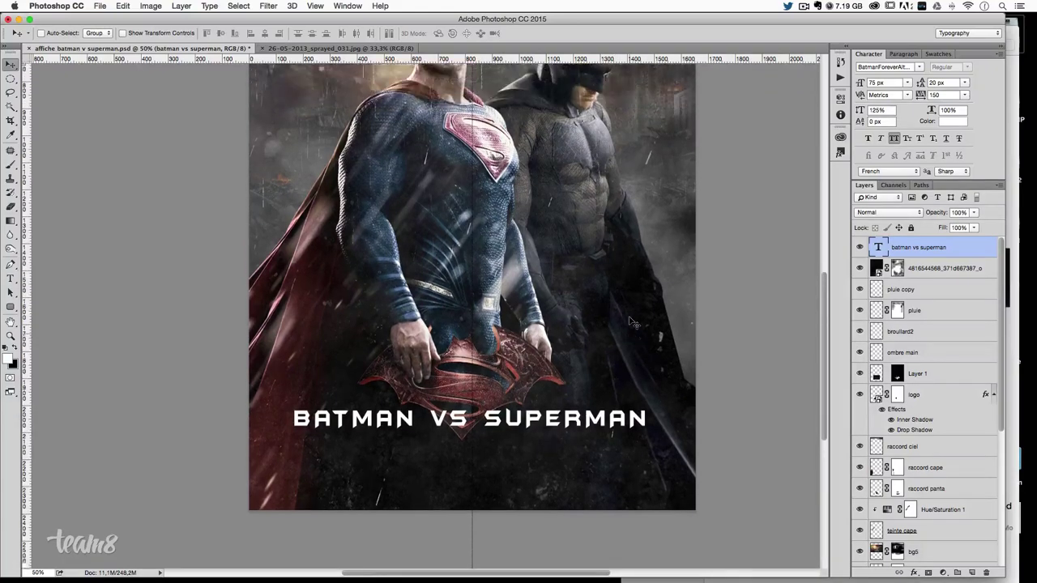
scroll(633, 323, "up", 1)
scroll(633, 322, "up", 2)
scroll(633, 322, "up", 3)
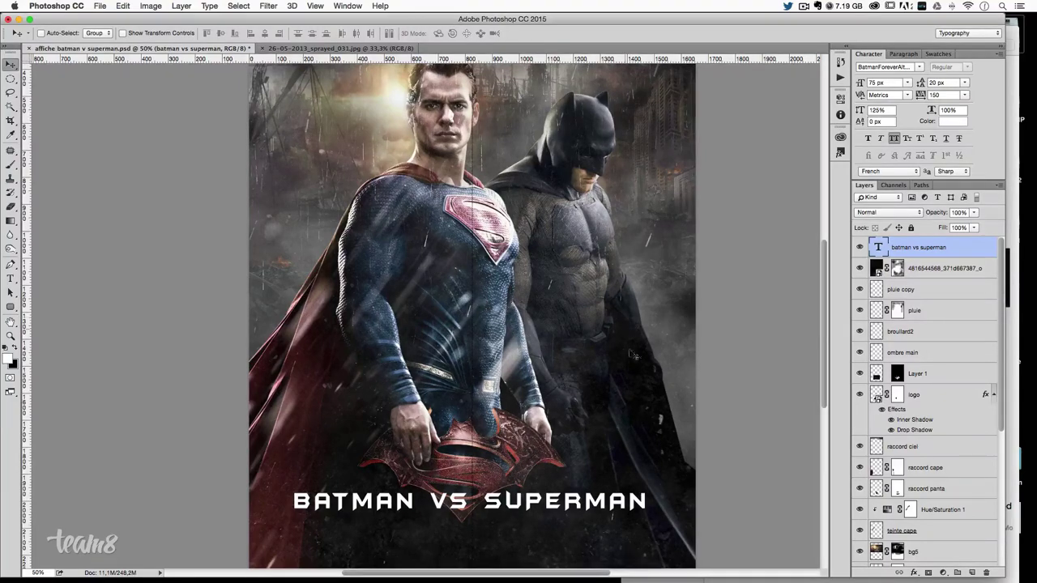
scroll(640, 403, "down", 1)
scroll(664, 373, "down", 1)
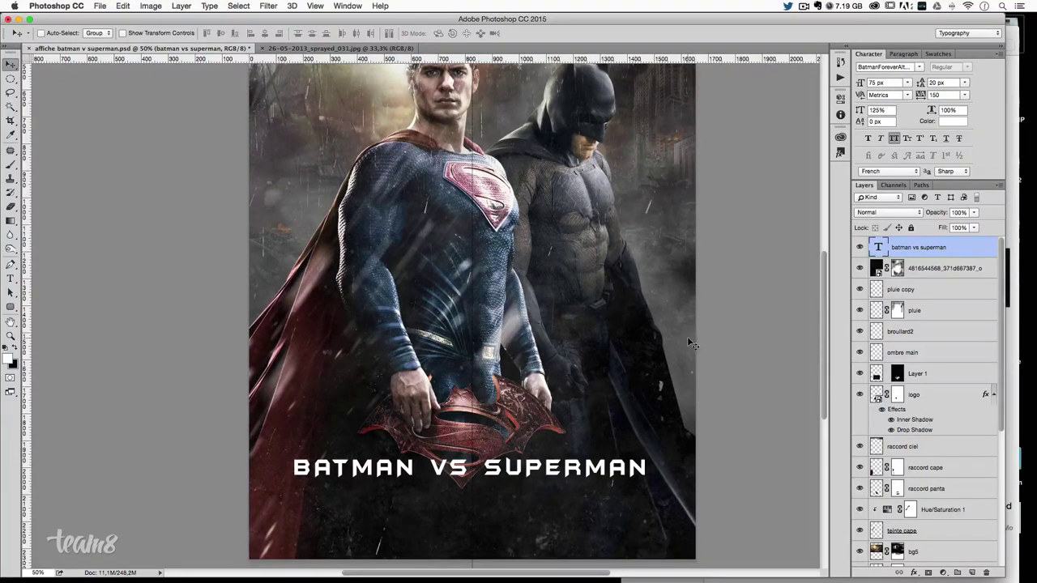
- Preview candidate background images in the project's images folder in Finder
left_click(1013, 82)
left_click(770, 196)
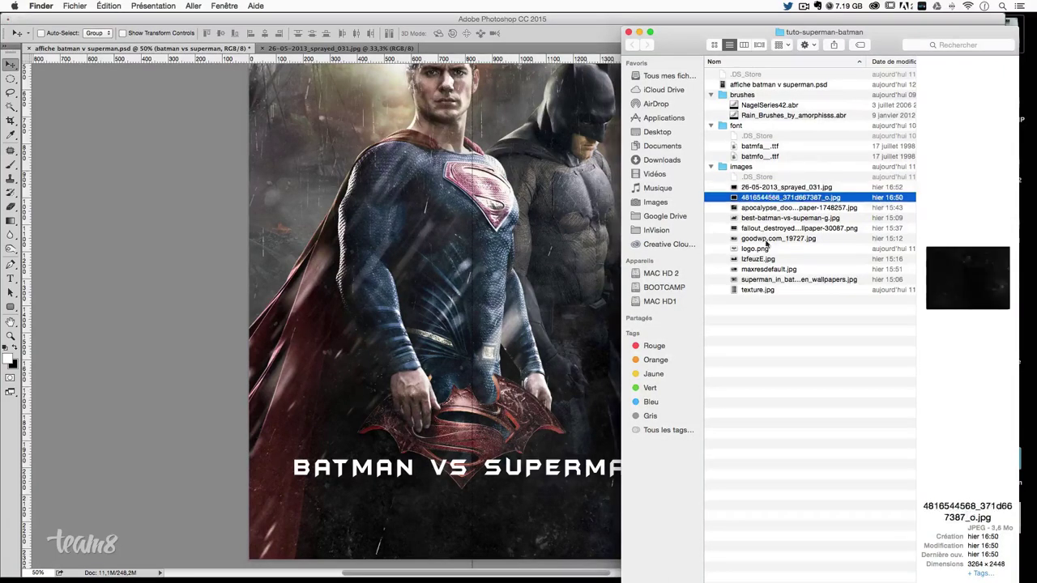
left_click(766, 219)
left_click(761, 249)
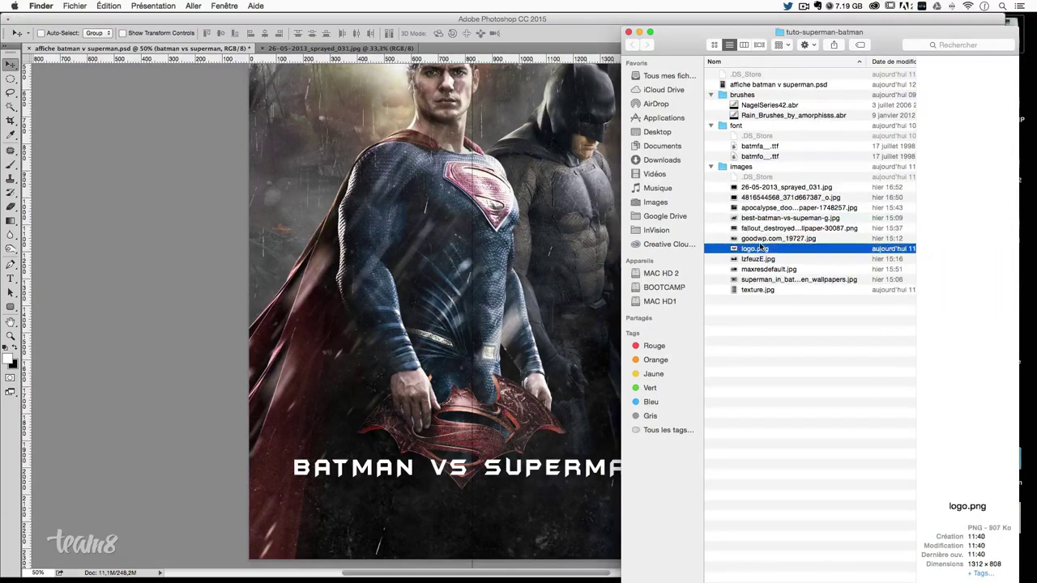
left_click(761, 259)
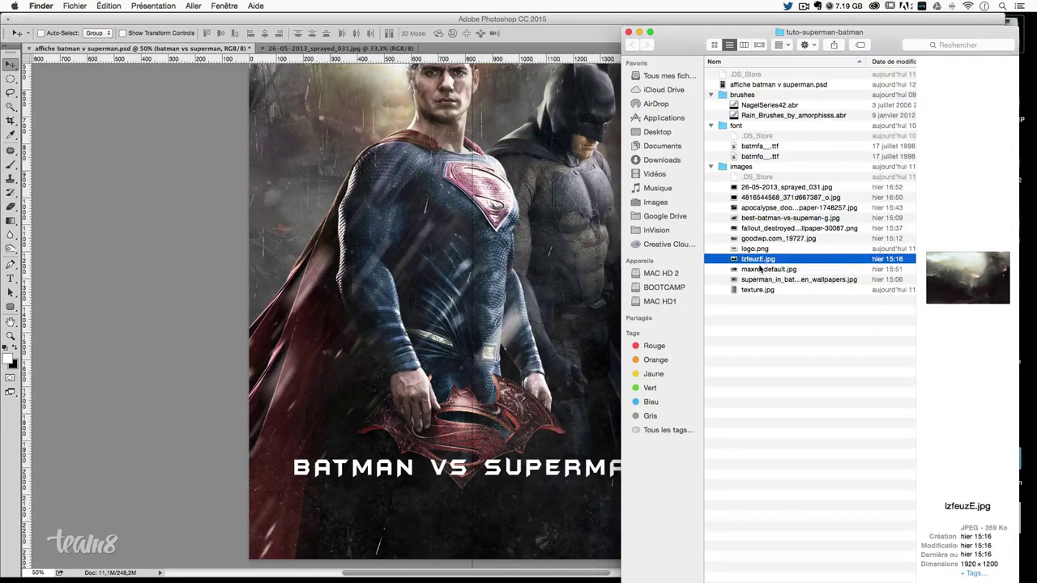
left_click(761, 270)
left_click(761, 209)
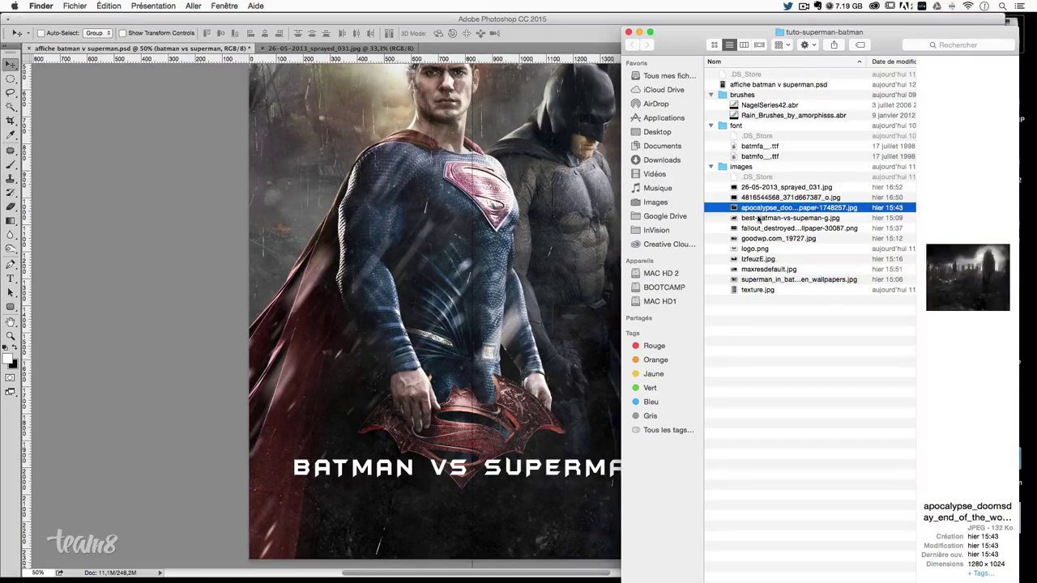
left_click(759, 219)
left_click(758, 229)
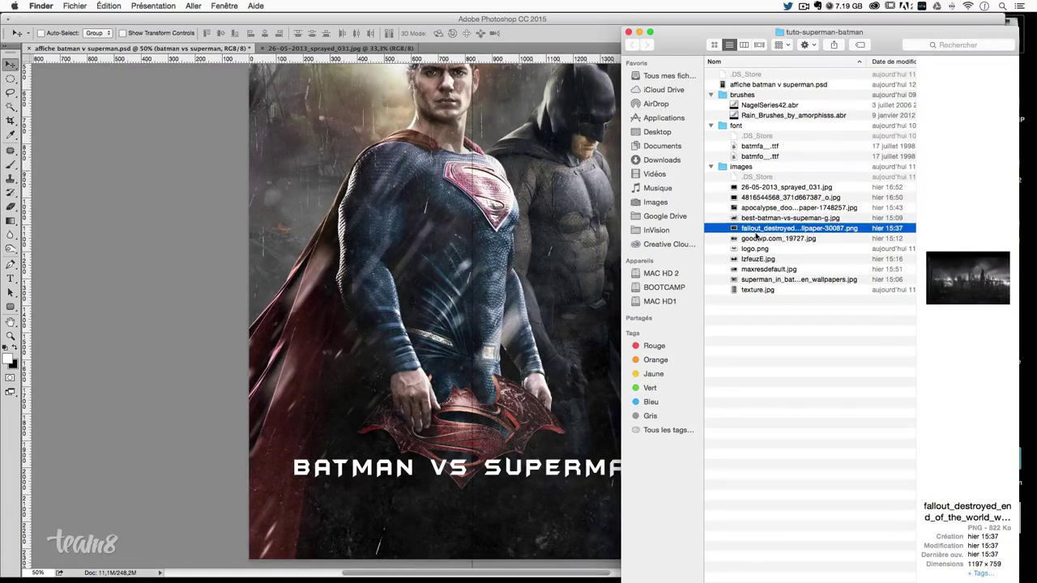
- Open the apocalypse doomsday wallpaper in Adobe Photoshop CC 2015 via Open With
left_click(757, 219)
right_click(759, 209)
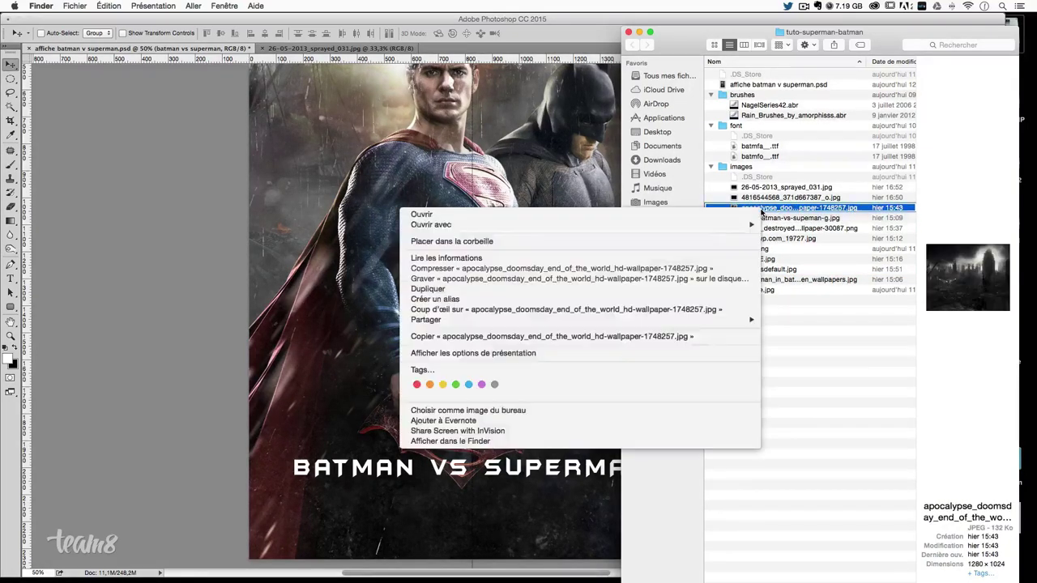
left_click(831, 265)
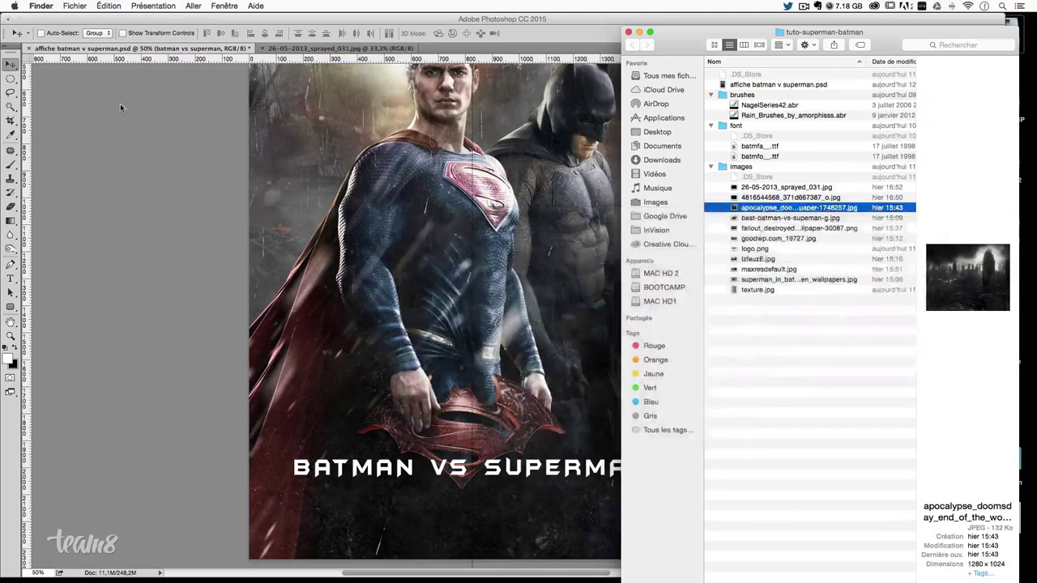
left_click(11, 92)
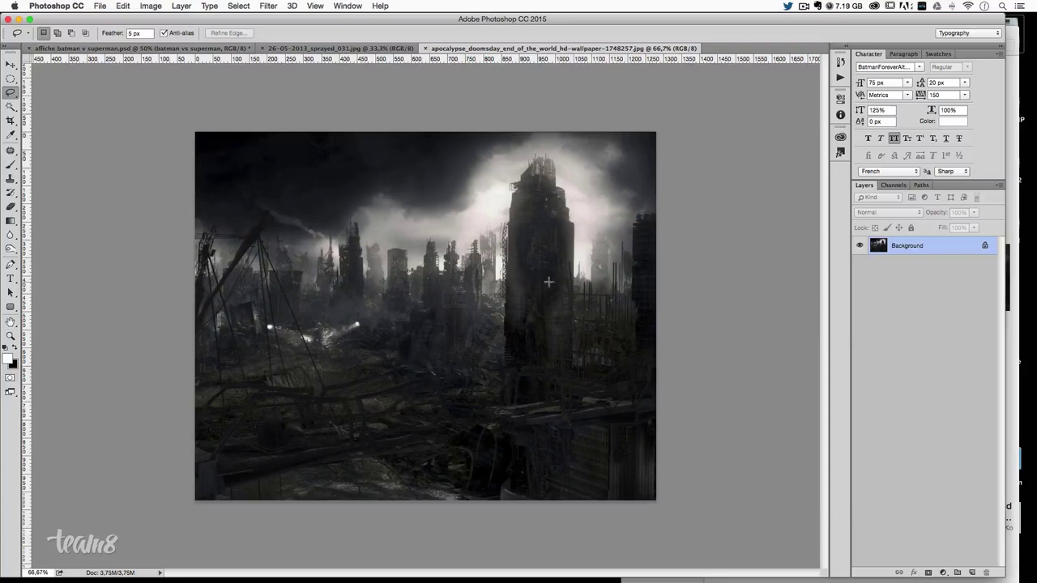
- Lasso a patch of lit debris in the ruined-city image
mouse_move(500, 284)
left_mouse_down()
mouse_move(228, 287)
mouse_move(507, 308)
left_mouse_up()
mouse_move(478, 271)
left_mouse_down()
mouse_move(235, 275)
mouse_move(199, 301)
left_mouse_up()
mouse_move(495, 394)
left_mouse_down()
mouse_move(122, 350)
mouse_move(482, 401)
left_mouse_up()
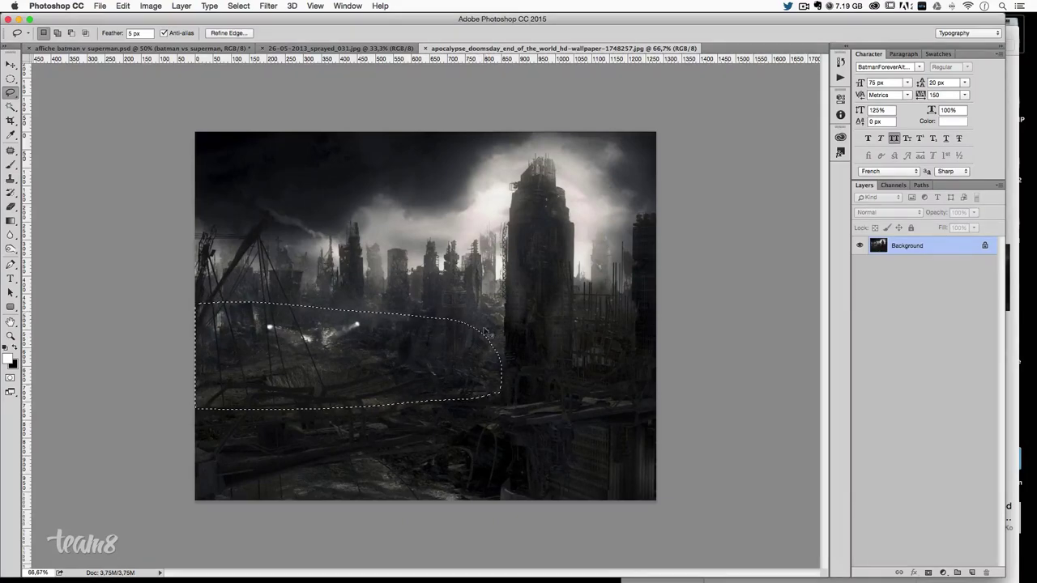
- Paste the city texture into the title letters and scale it to 161%
left_click(138, 47)
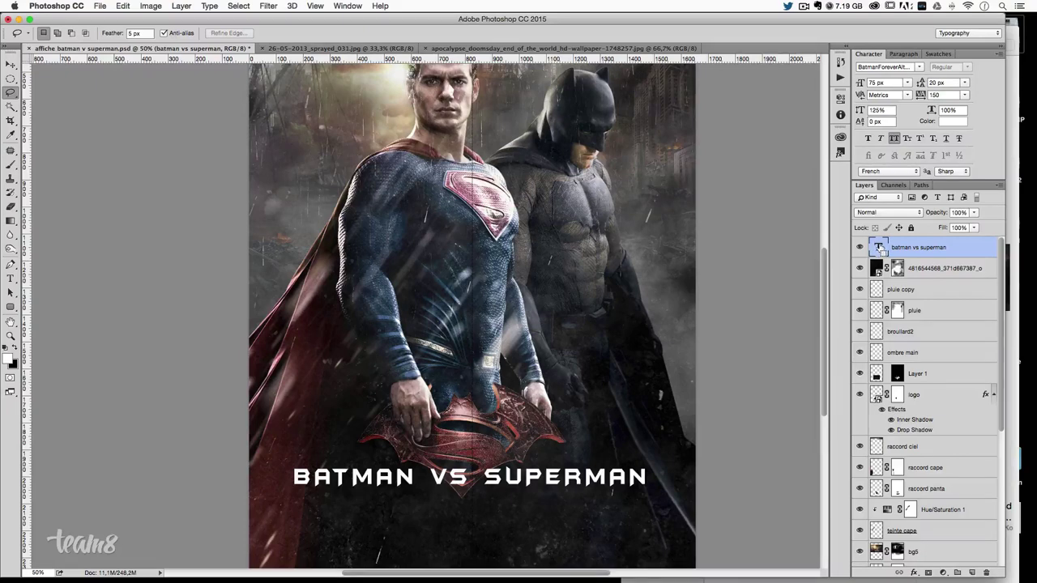
left_click(878, 247, "super")
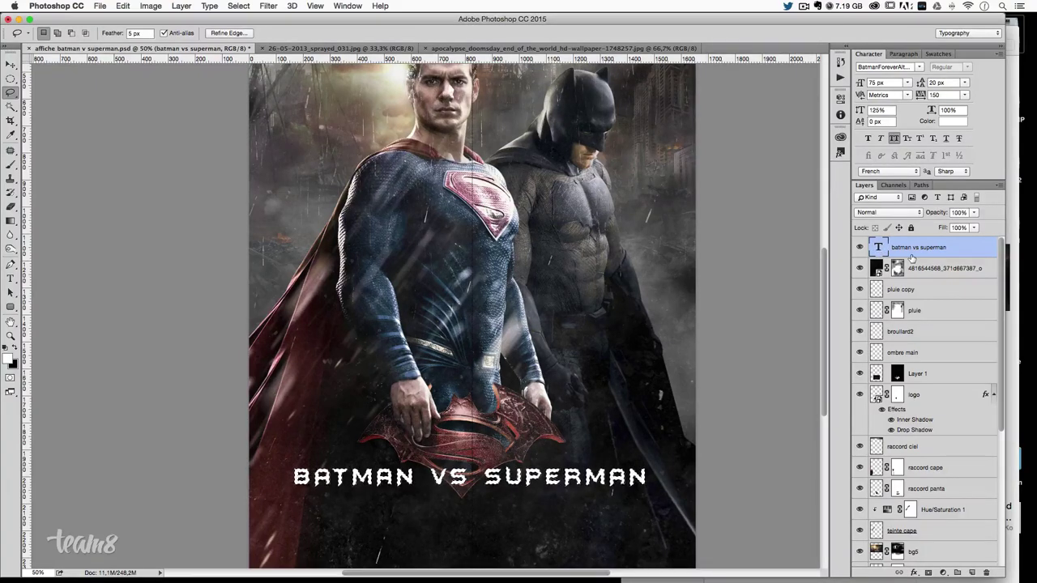
key("super+alt+shift+v")
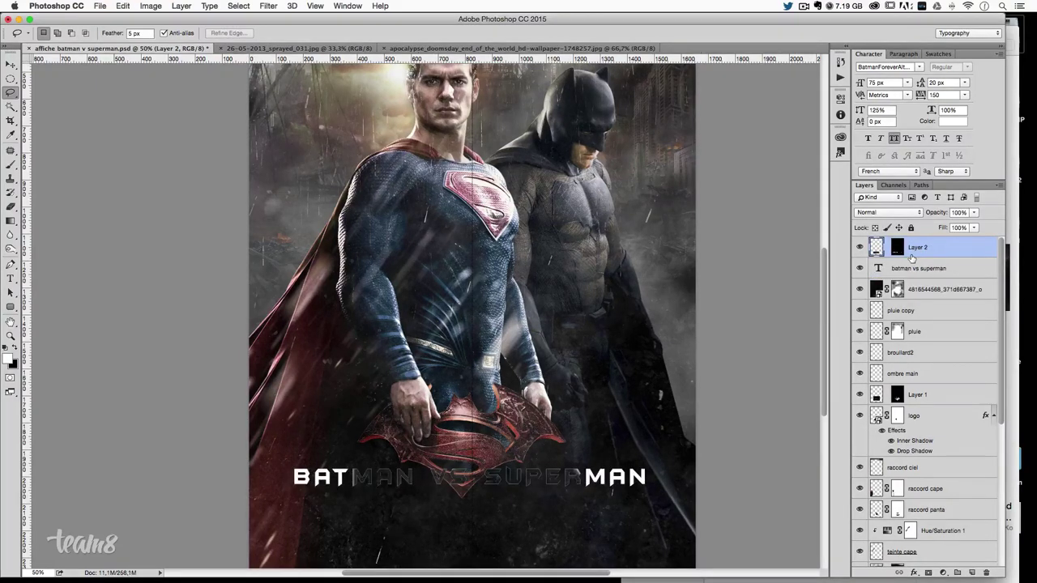
key("super+t")
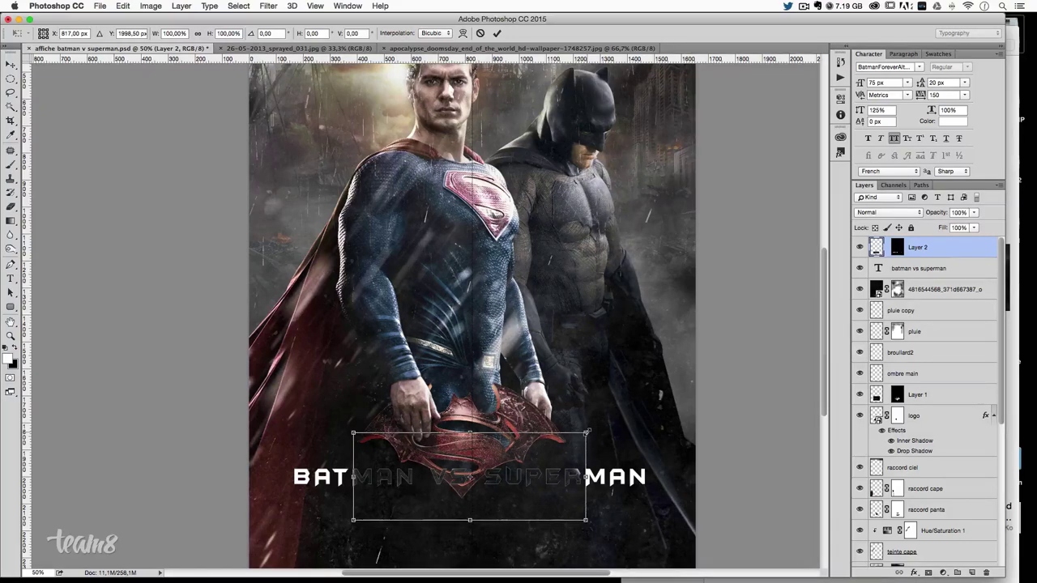
left_click_drag(586, 431, 656, 394)
key("Return")
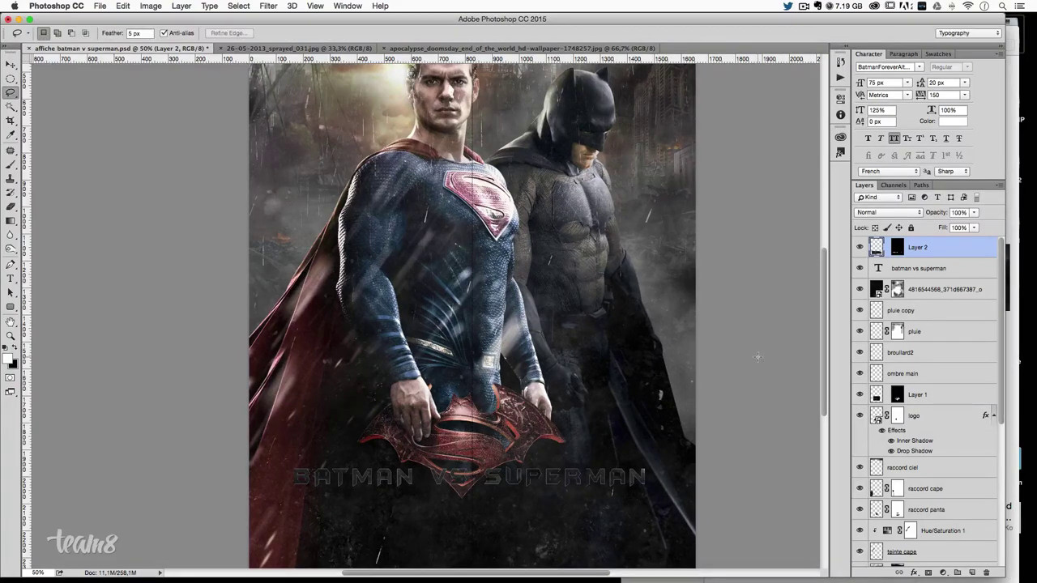
key("ctrl+l")
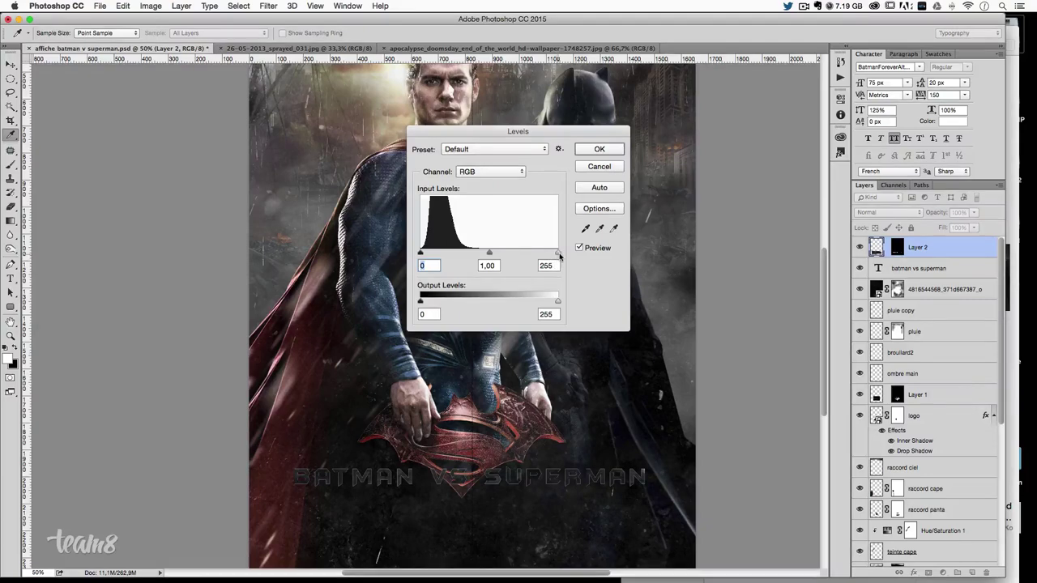
- Apply Levels with input white point 50 and gamma 2.00 to the texture
left_click_drag(557, 253, 446, 255)
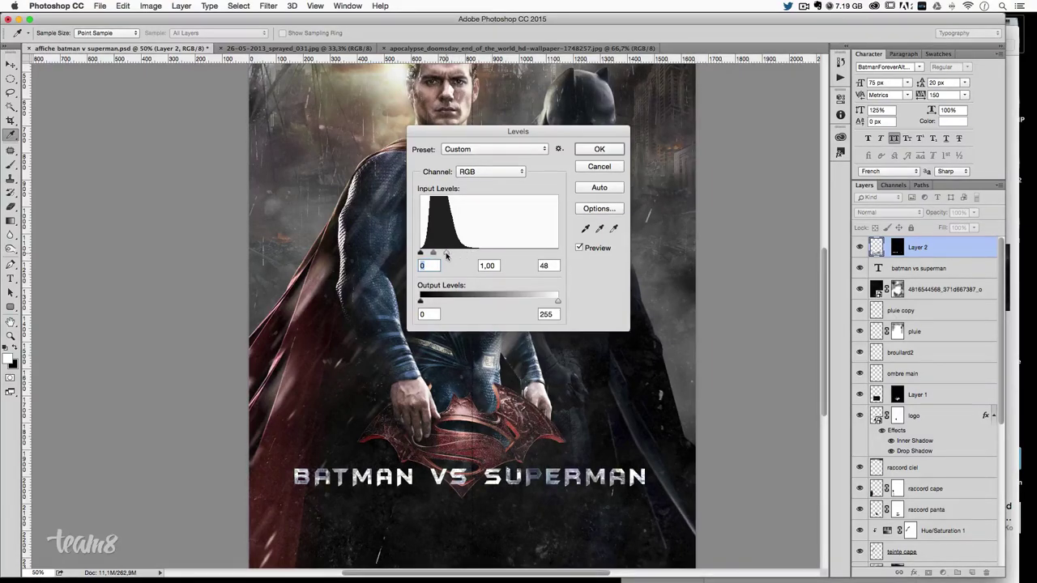
left_click(447, 254)
left_click_drag(430, 254, 427, 255)
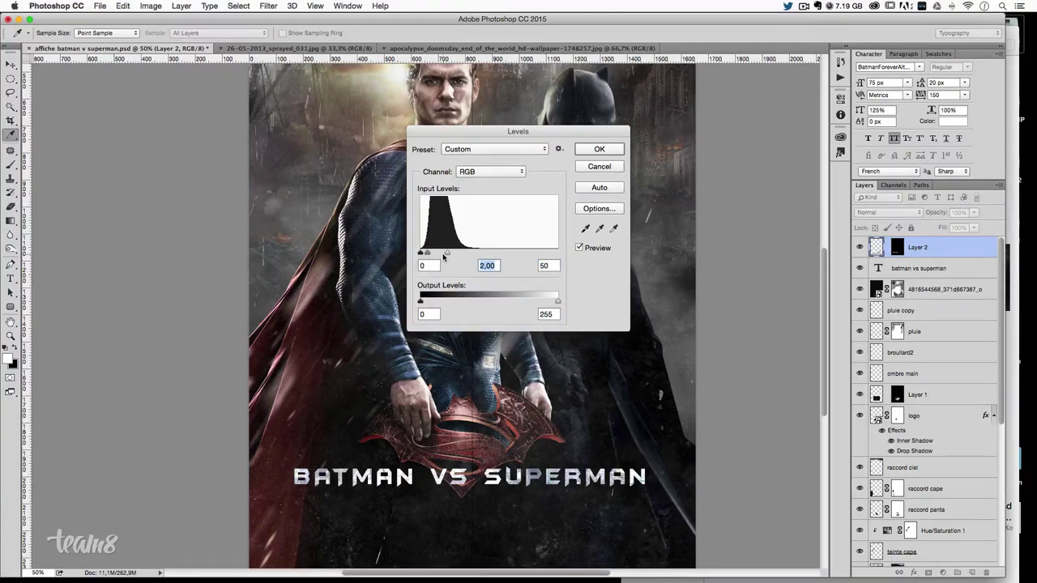
key("Return")
key("l")
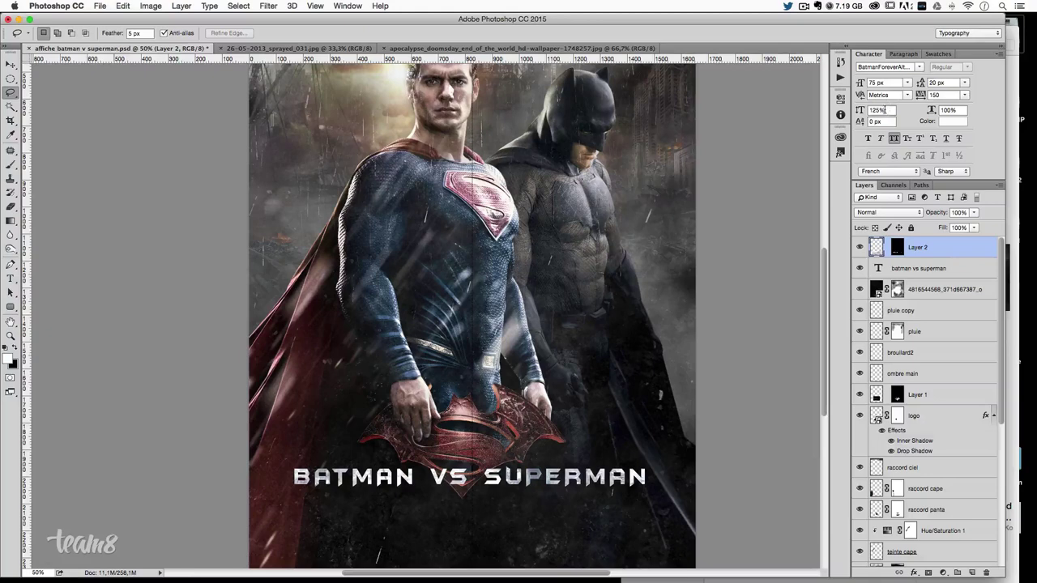
- Try 300 tracking on the title in the Character panel, then undo it
left_click(886, 109)
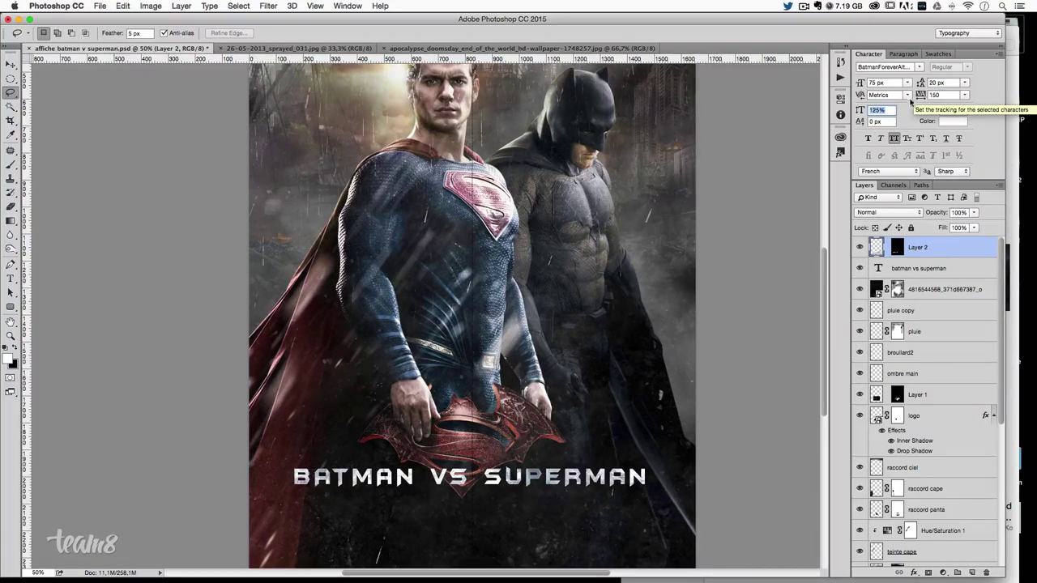
left_click(941, 94)
type("300")
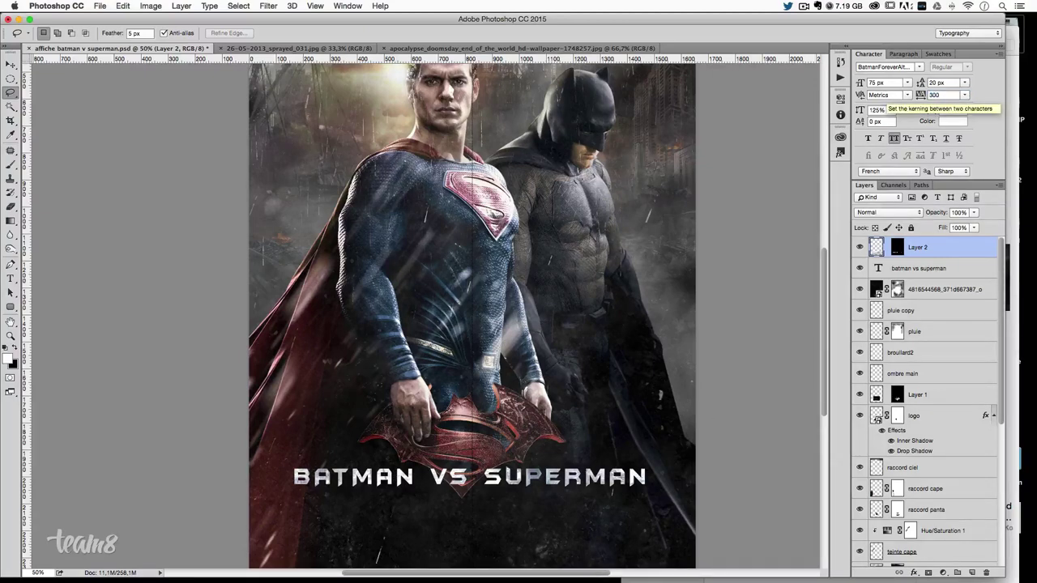
key("ctrl+z")
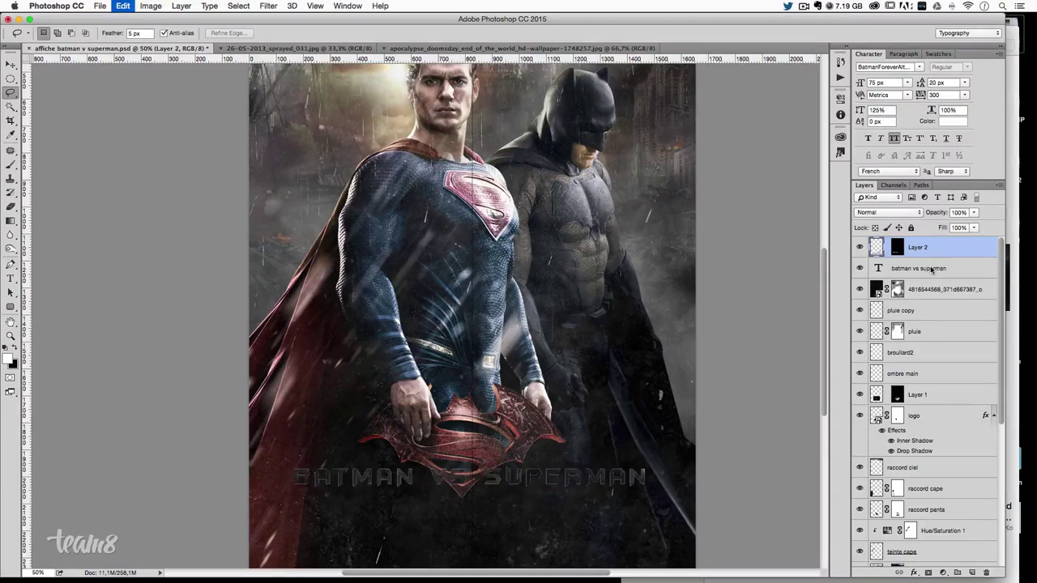
key("ctrl+z")
left_click(931, 268)
left_click(940, 83)
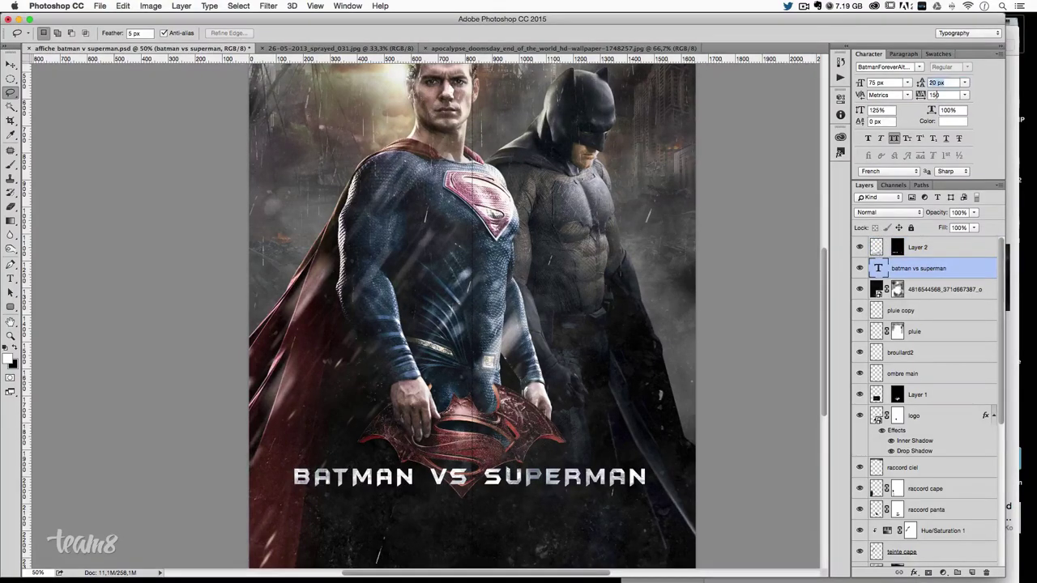
type("300")
key("Return")
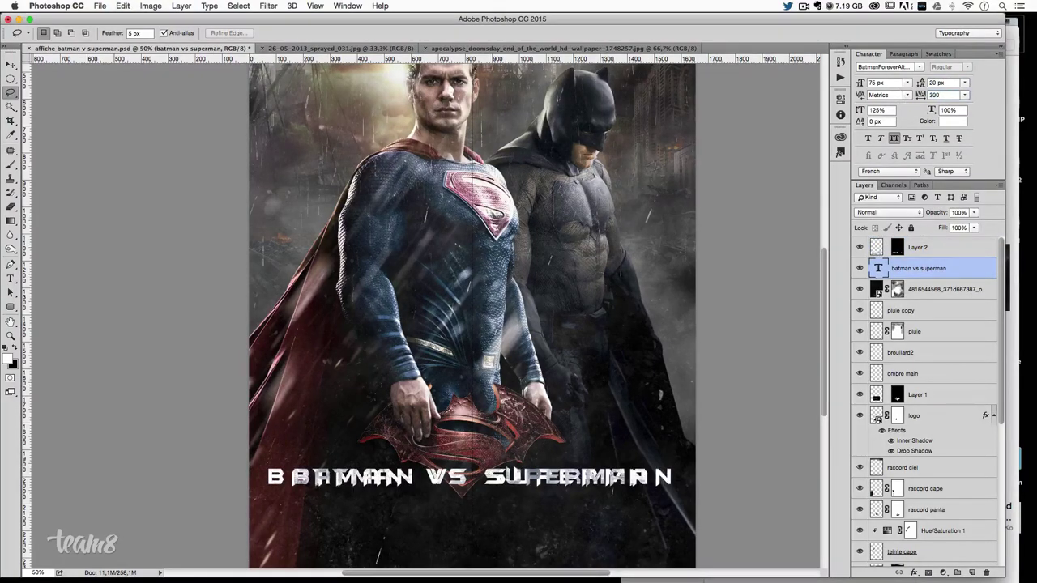
key("ctrl+z")
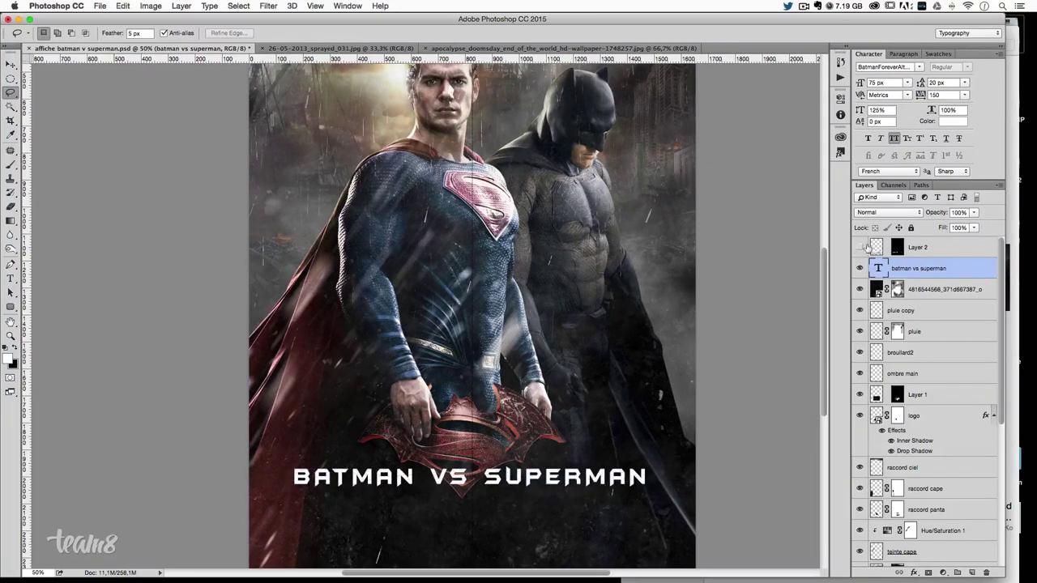
- Try tracking 3000 and 300, undoing each to keep tracking at 150
left_click(939, 95)
type("300")
type("0")
key("Return")
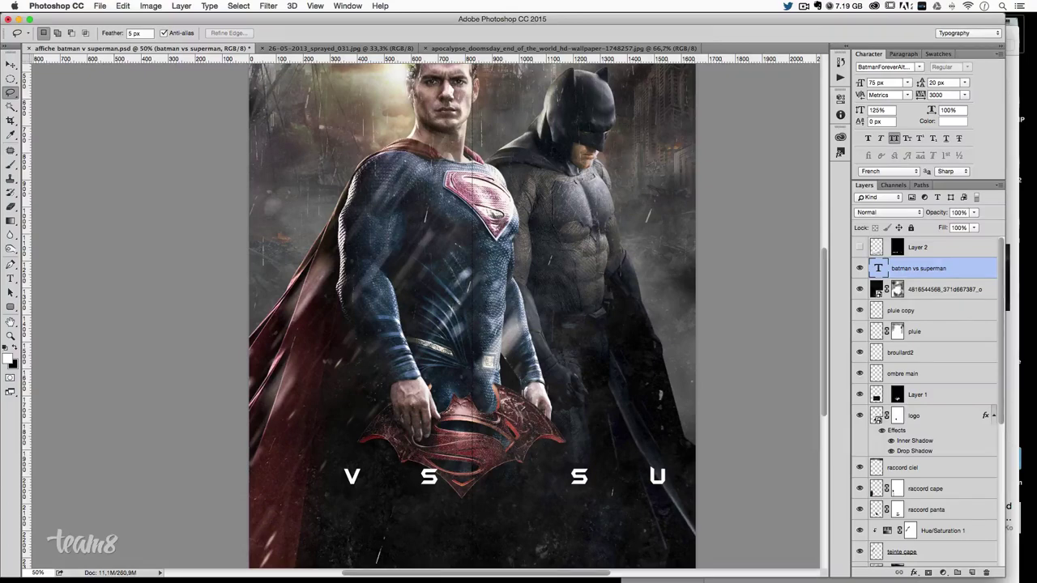
key("ctrl+z")
left_click(940, 95)
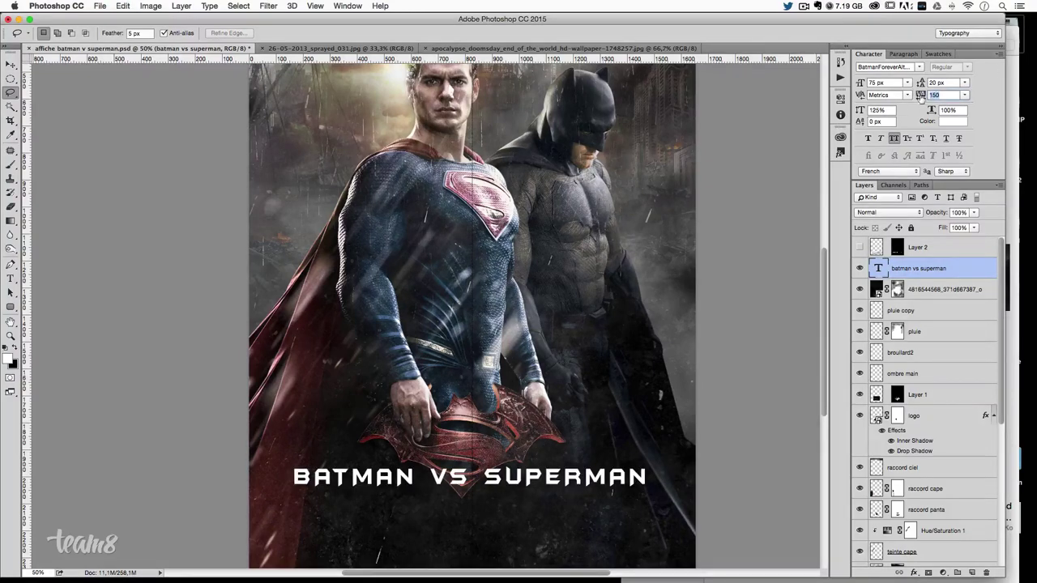
type("300")
key("Return")
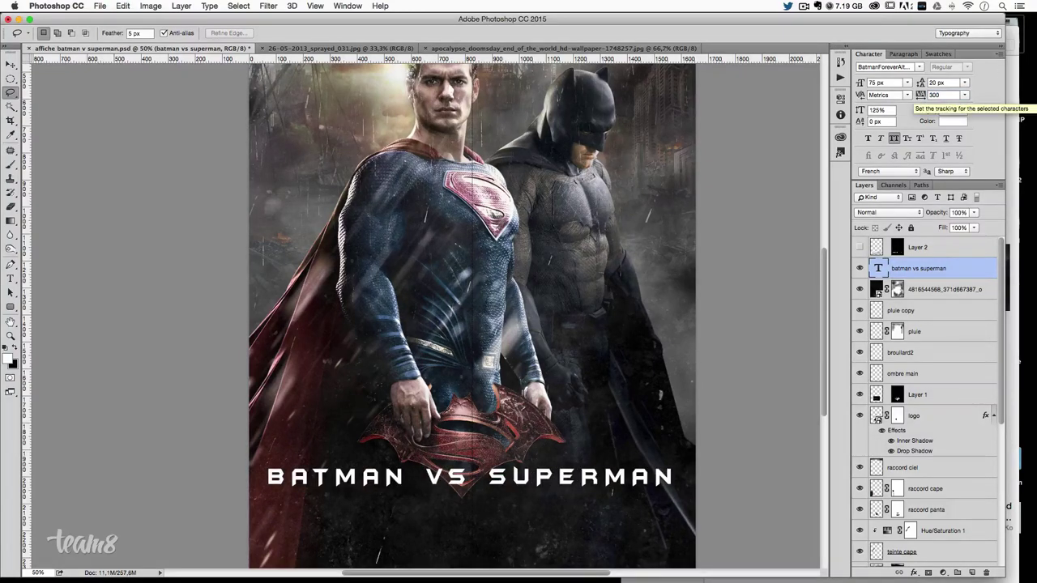
key("ctrl+z")
- Try 200% vertical scale, then undo back to 125%
key("Tab")
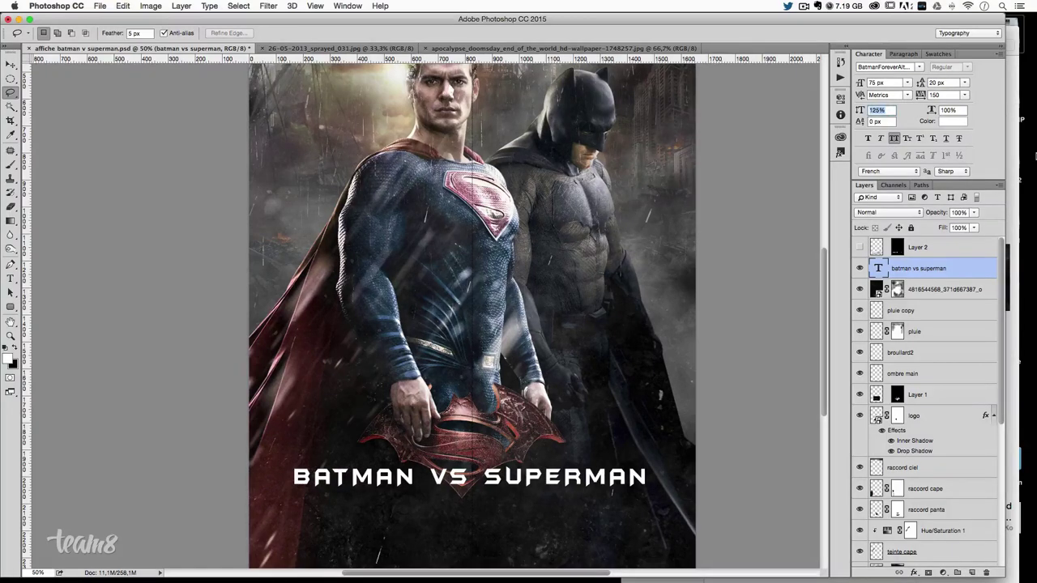
type("200")
key("Return")
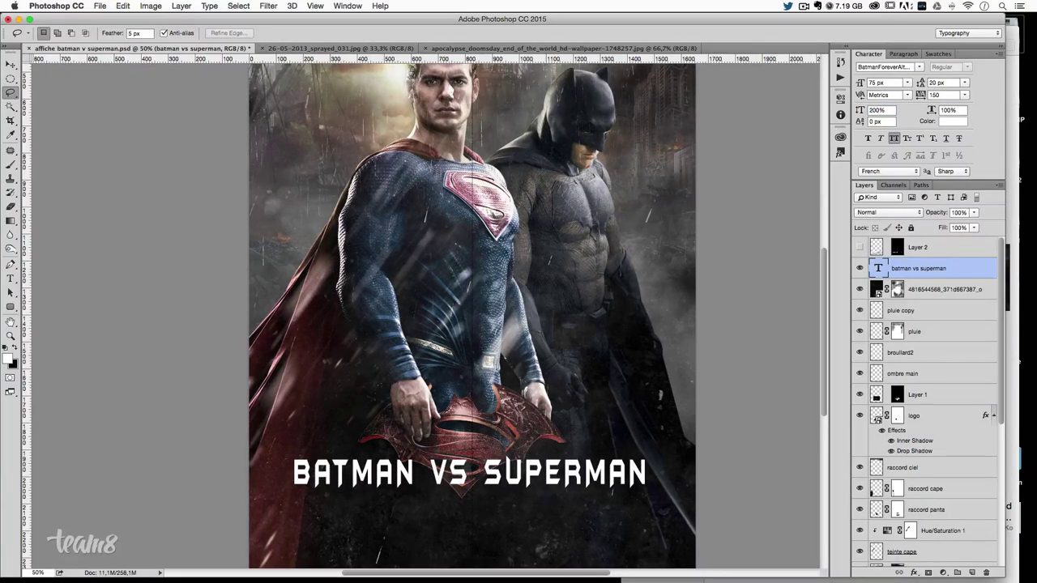
key("ctrl+z")
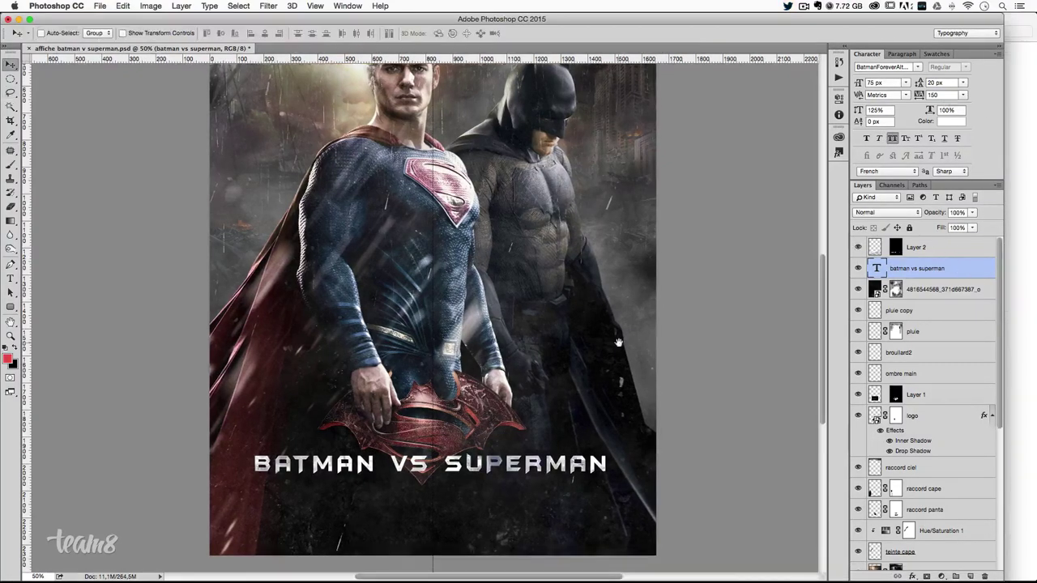
- Enable a Drop Shadow on the title text layer, toggling it to compare
scroll(533, 274, "down", 2)
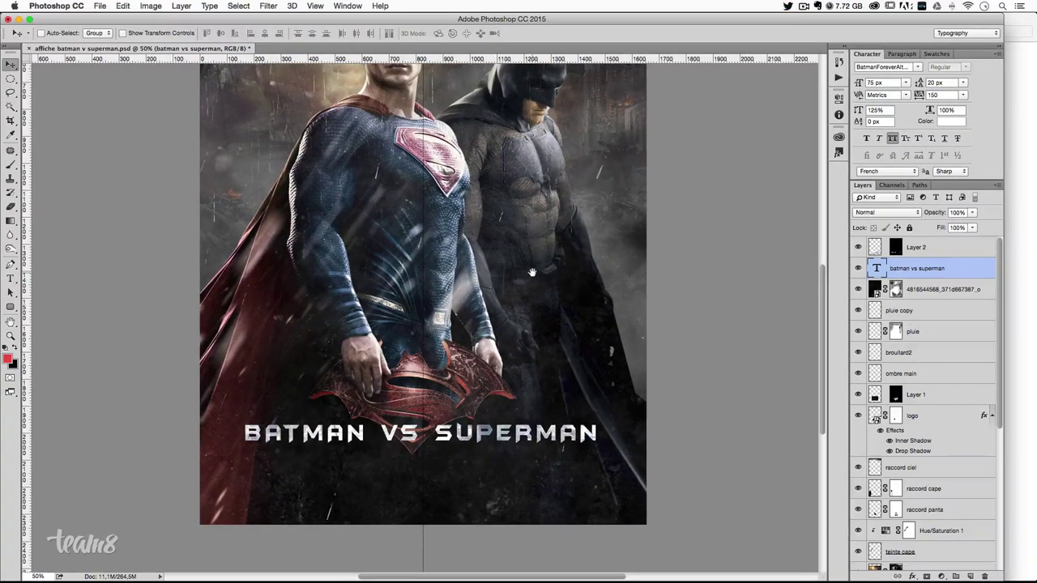
double_click(960, 274)
mouse_move(695, 100)
left_mouse_down()
mouse_move(860, 499)
mouse_move(860, 445)
mouse_move(691, 108)
left_mouse_up()
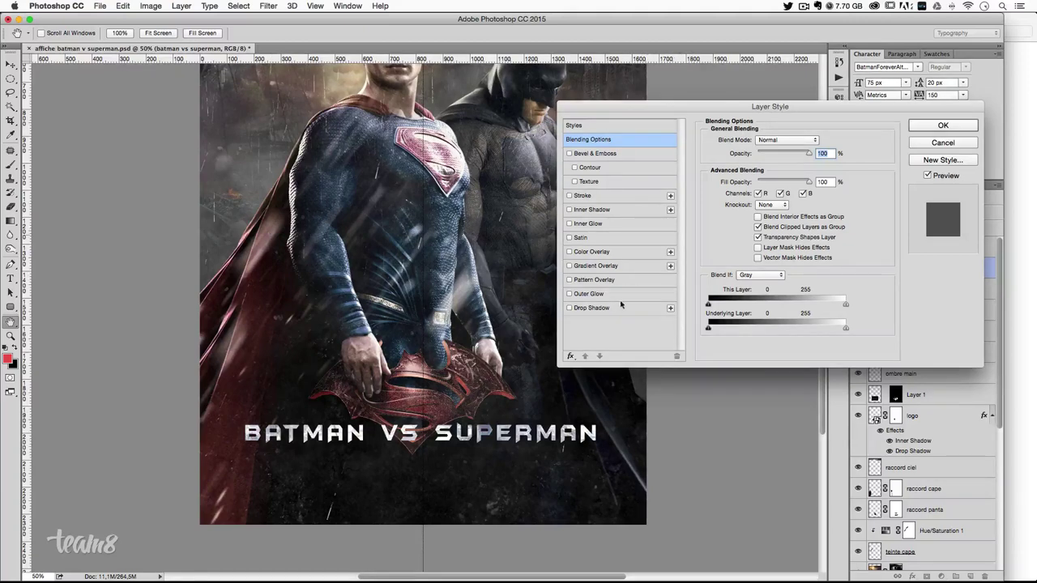
left_click(587, 308)
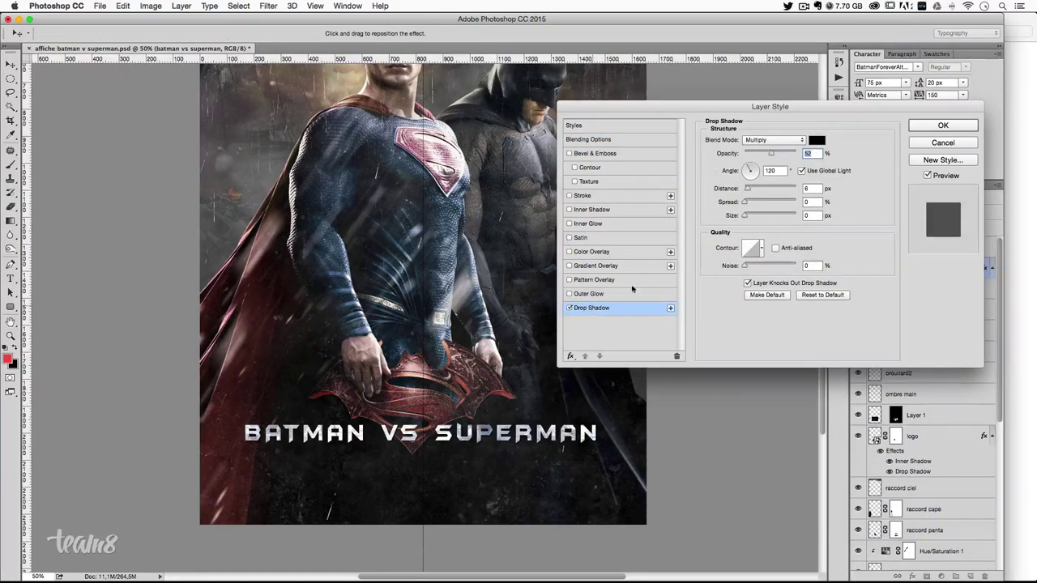
key("super+plus")
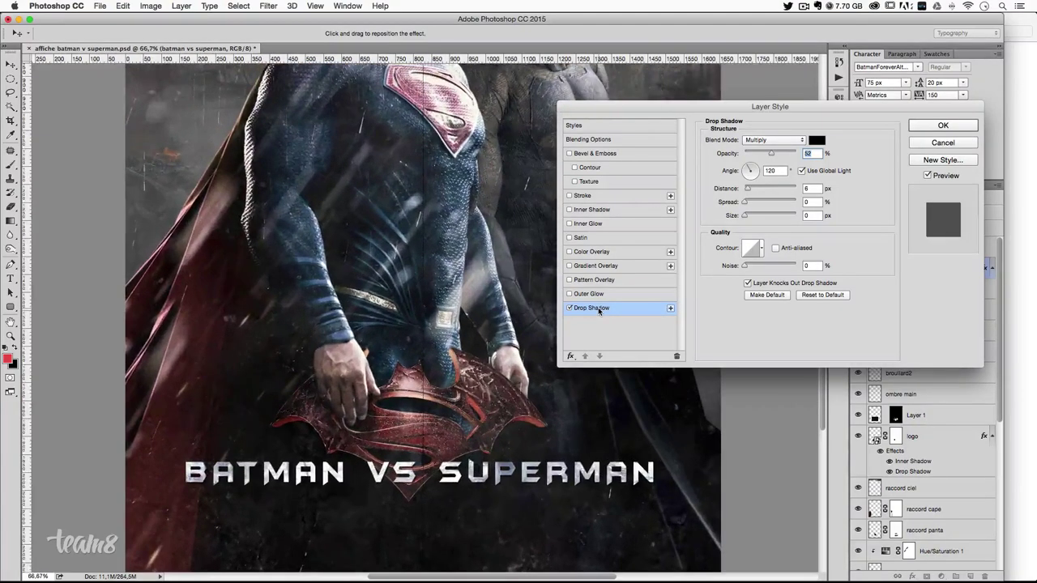
key("super+plus")
scroll(694, 419, "down", 5)
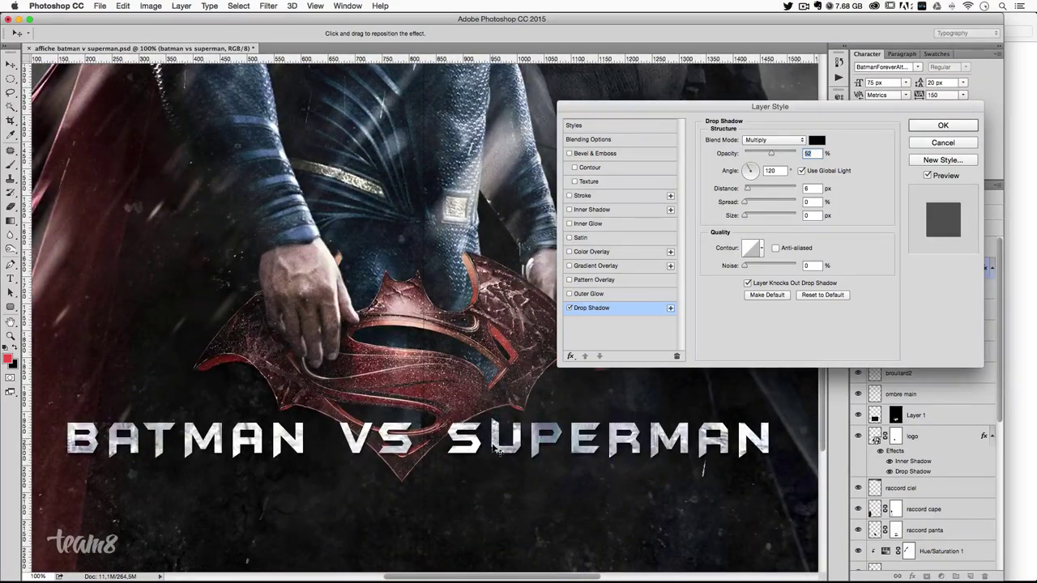
left_click(569, 309)
left_click(569, 309)
left_click(569, 309)
left_click(569, 309)
- Set the drop shadow opacity to 50% and distance to 5
left_click(800, 154)
type("50")
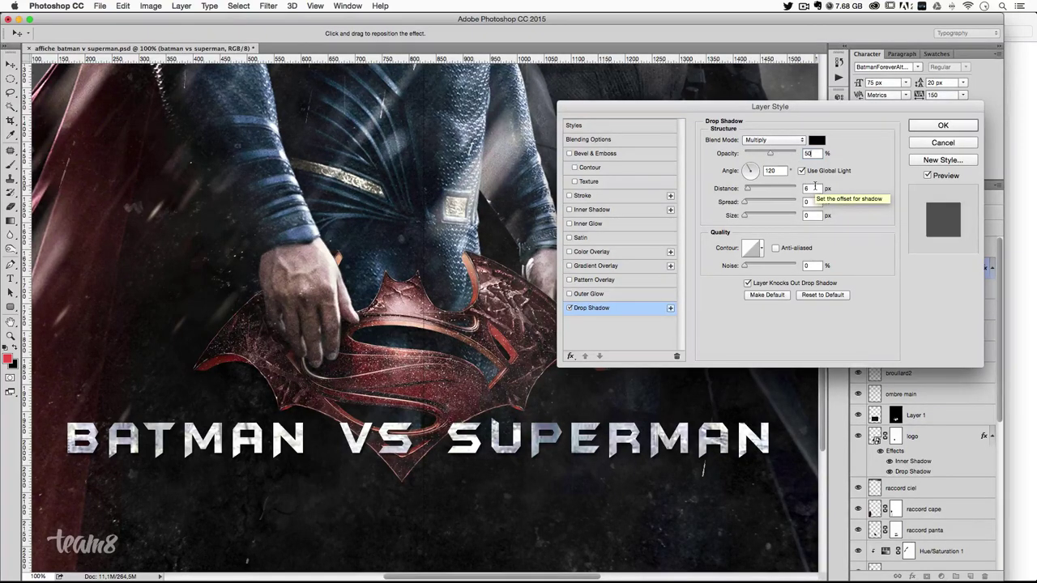
left_click(805, 187)
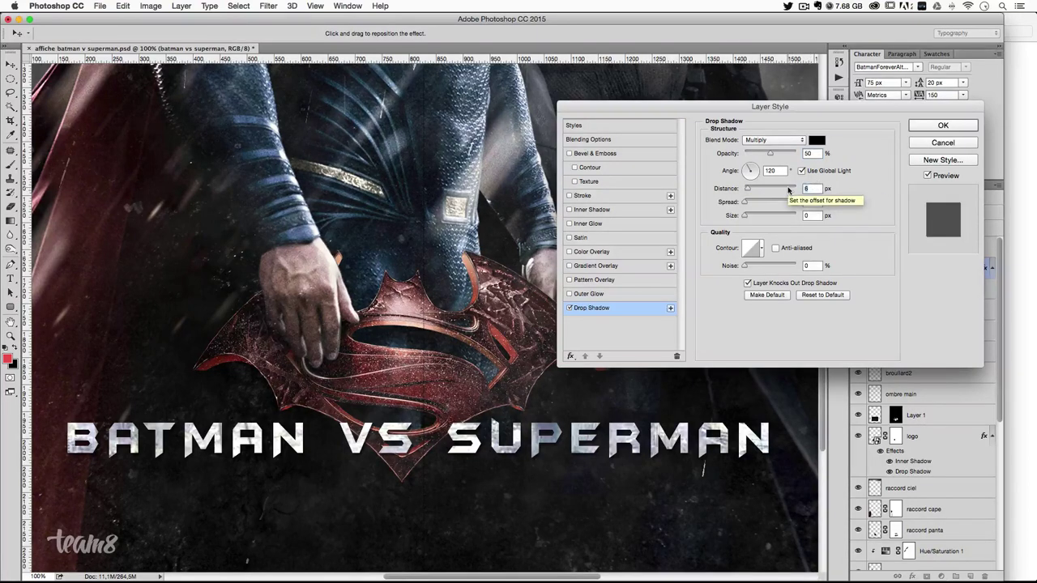
type("5")
key("Tab")
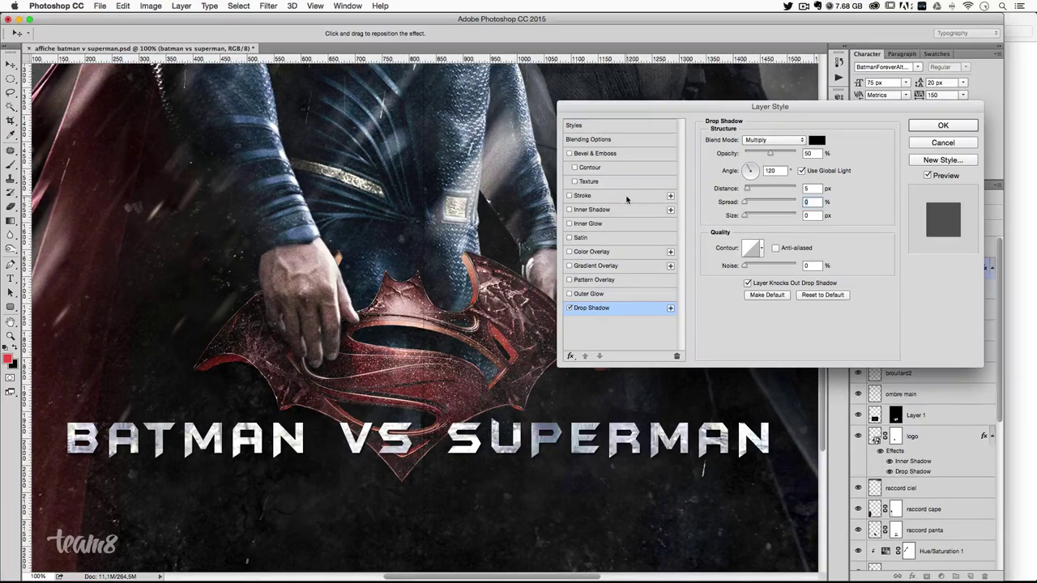
- Add a Stroke to the title positioned Outside the letters
left_click(569, 196)
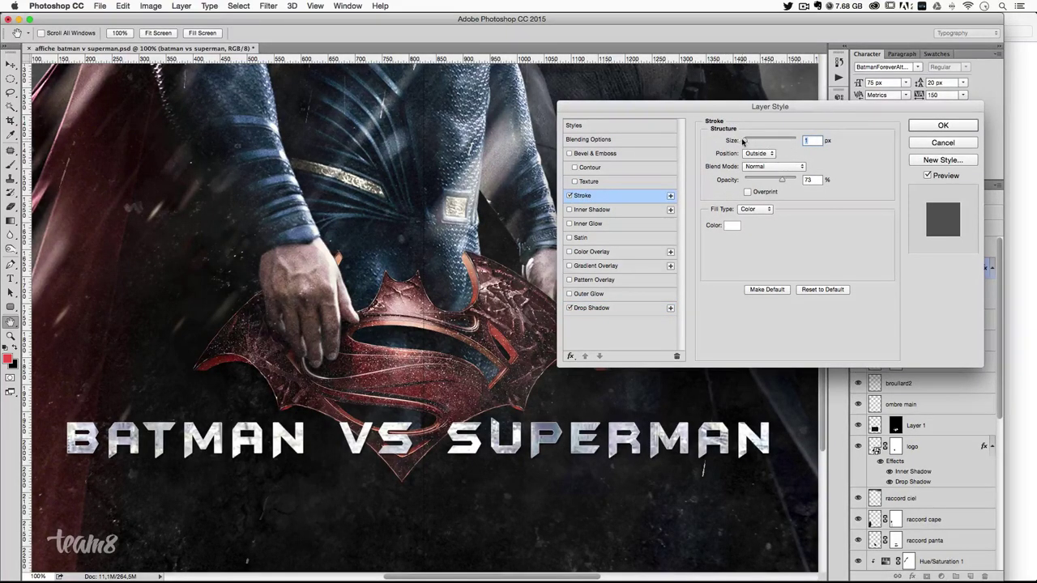
left_click_drag(744, 141, 746, 143)
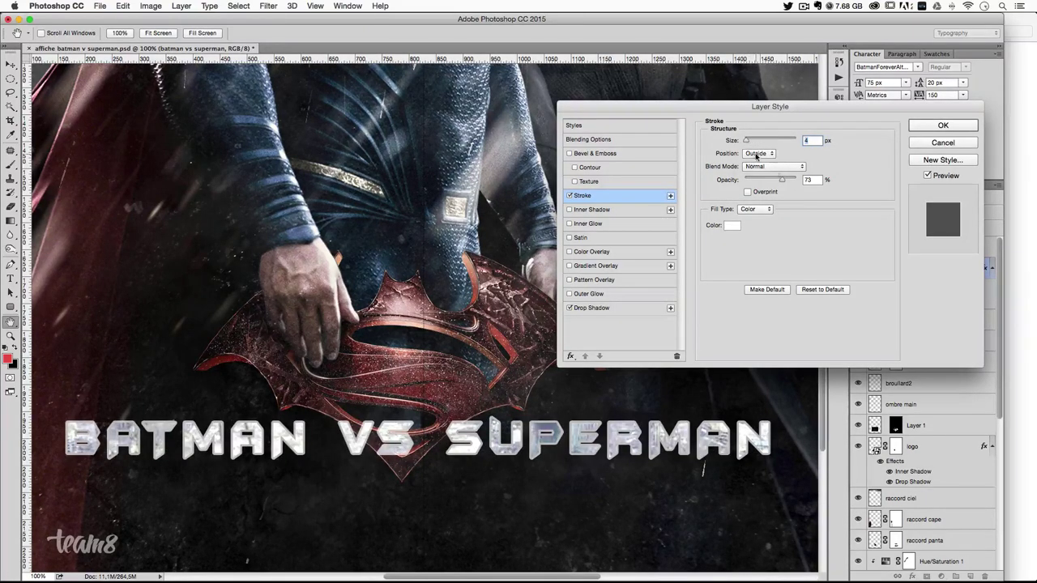
left_click(756, 154)
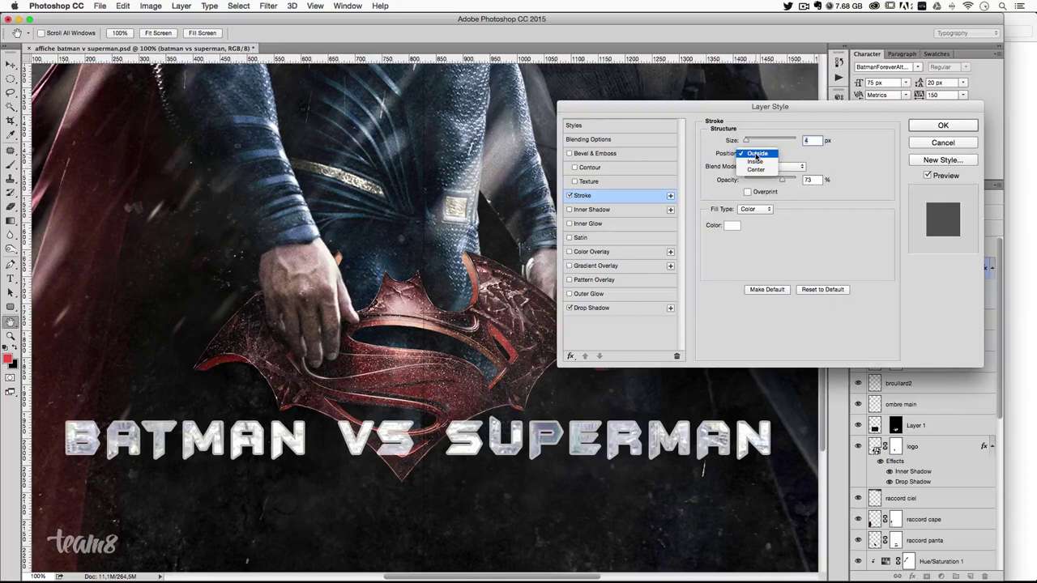
left_click(754, 161)
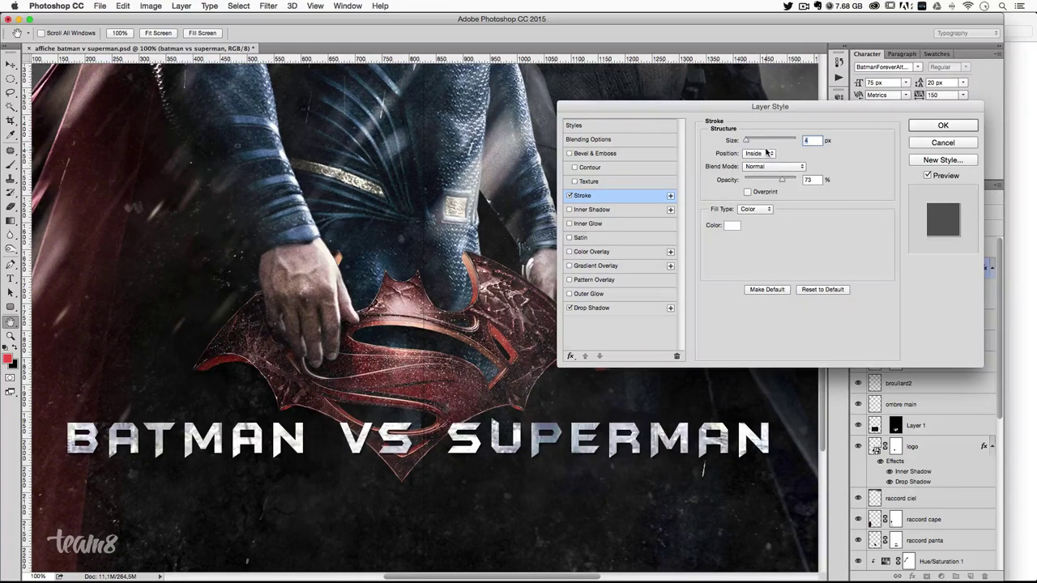
left_click(766, 153)
left_click(758, 145)
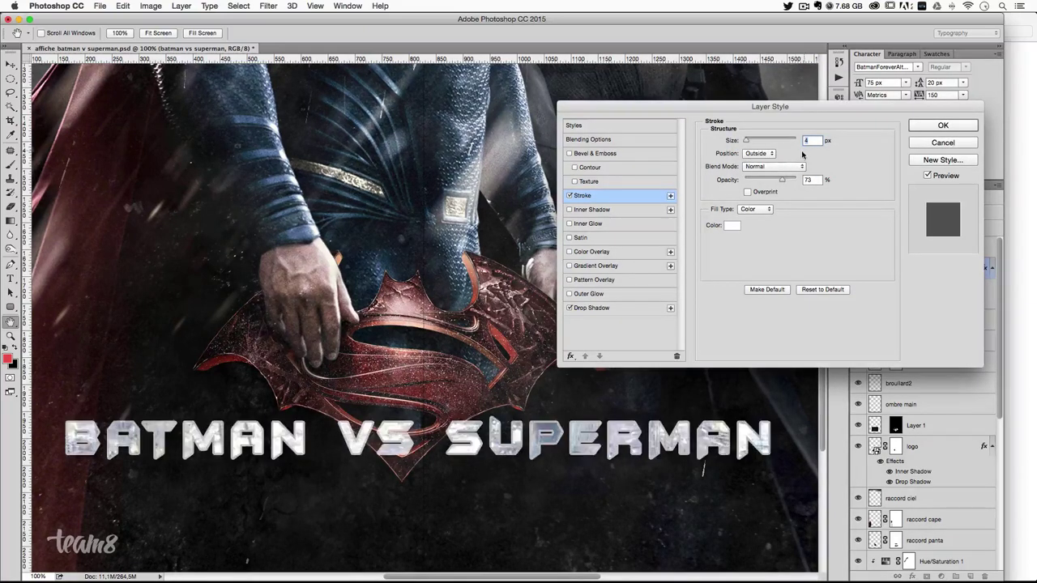
- Make the stroke 2 px at 70% opacity and apply the styles
type("2")
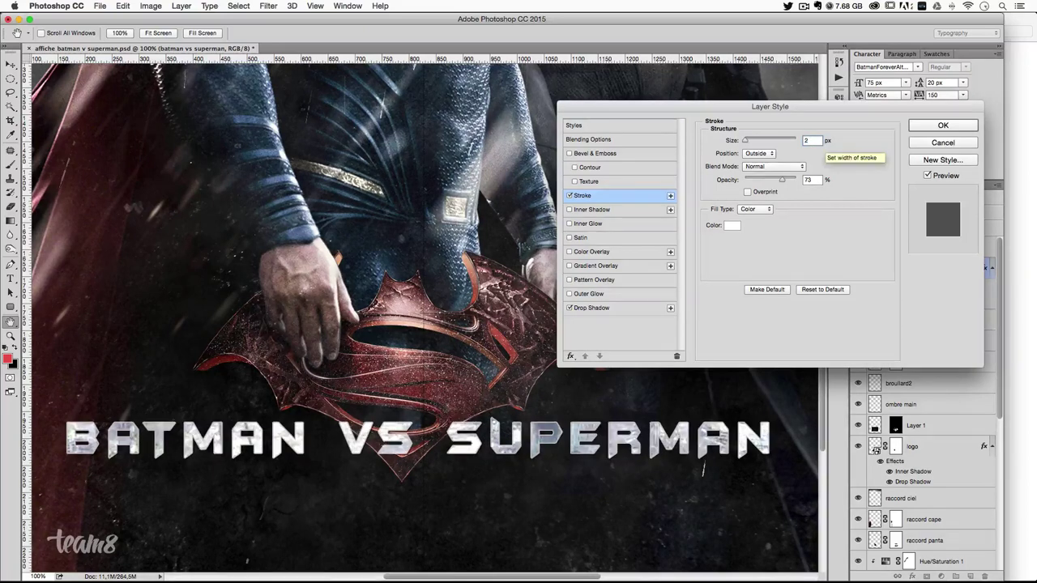
double_click(808, 180)
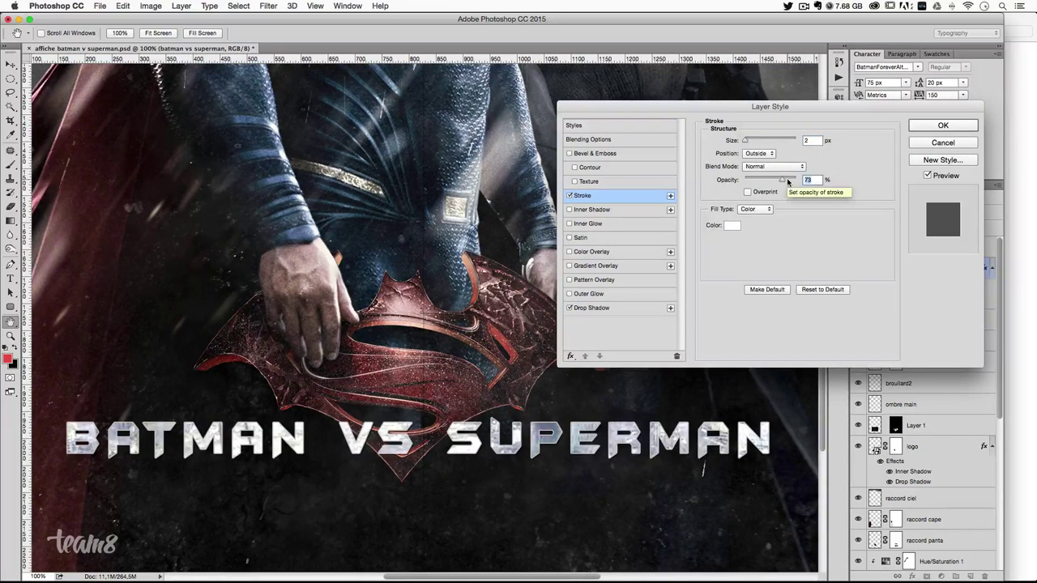
type("80")
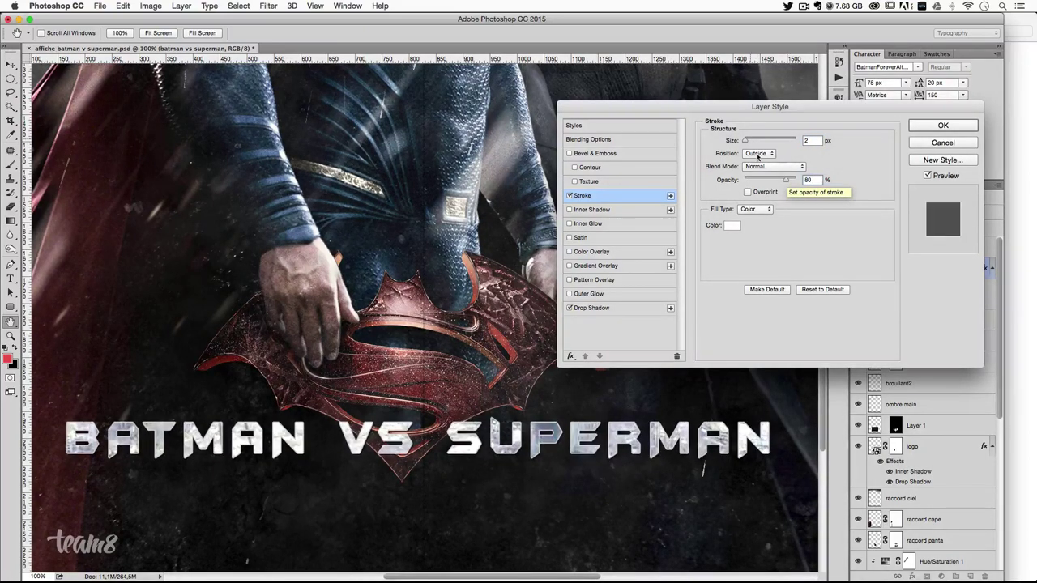
double_click(809, 141)
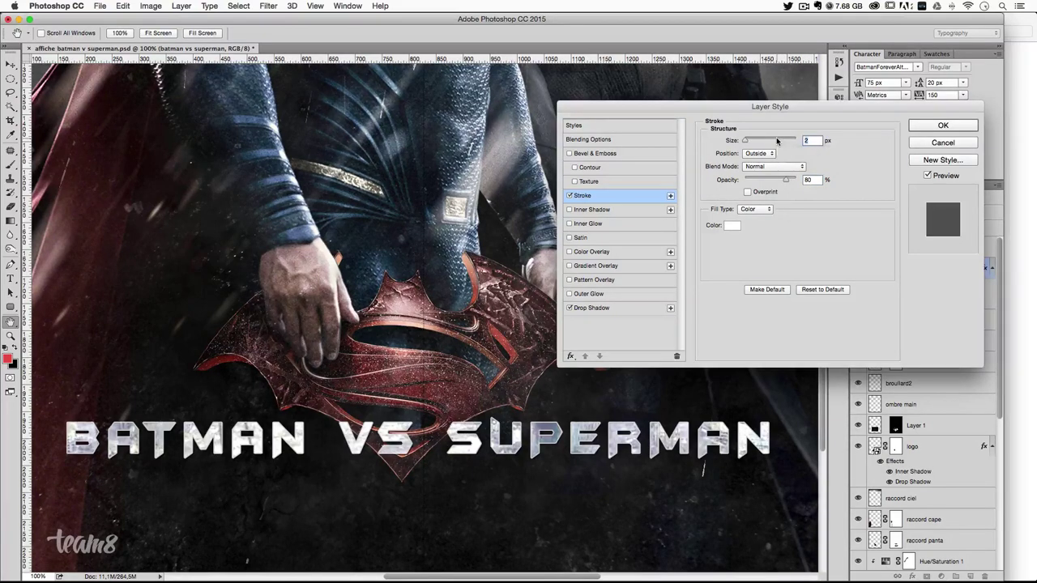
type("1")
type("2")
type("70")
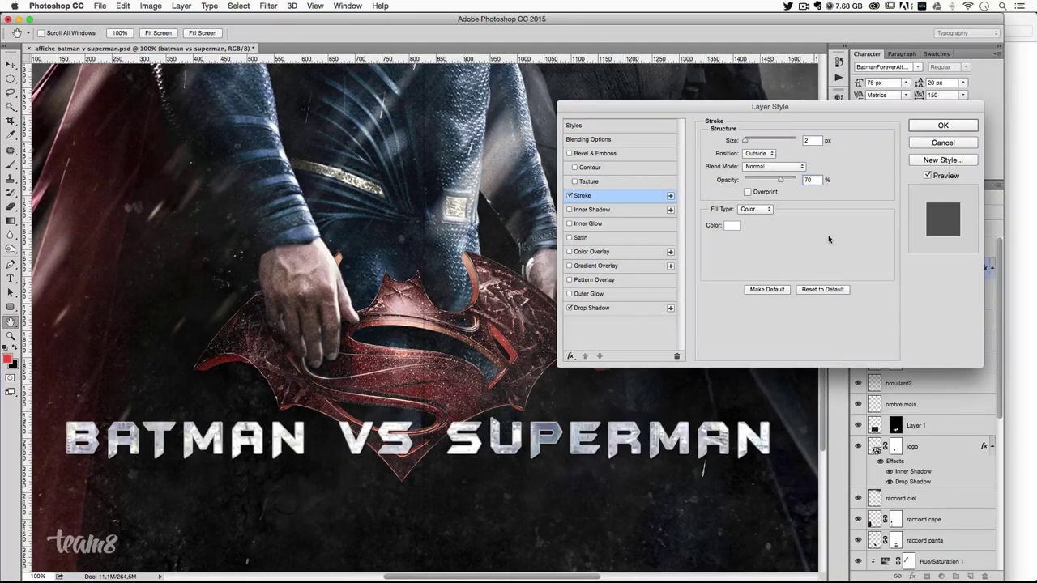
key("Return")
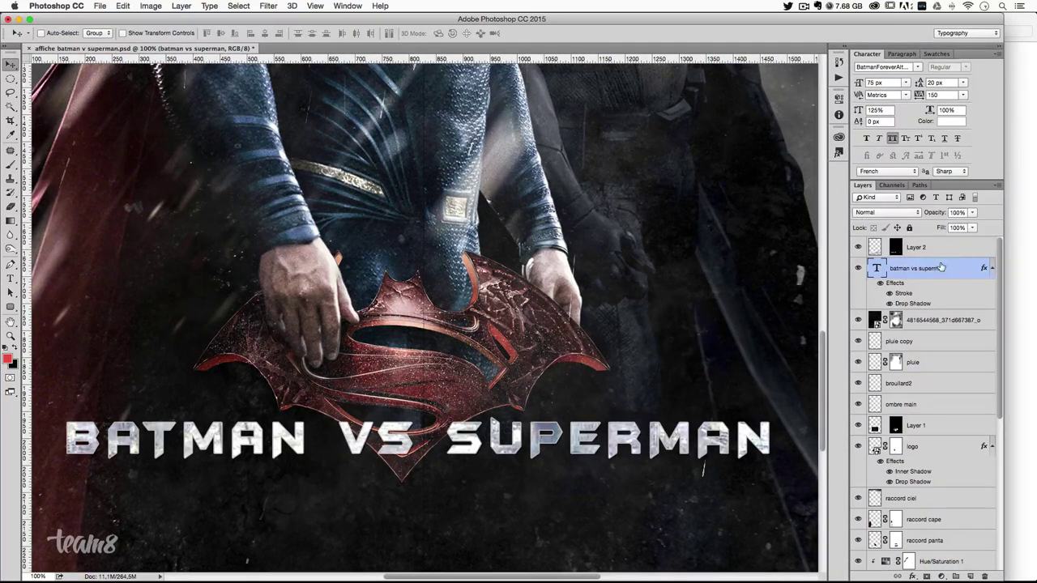
- Add a Soft Light Inner Shadow to Layer 2: 100% opacity, 0% choke, 3 px distance
left_click(916, 254)
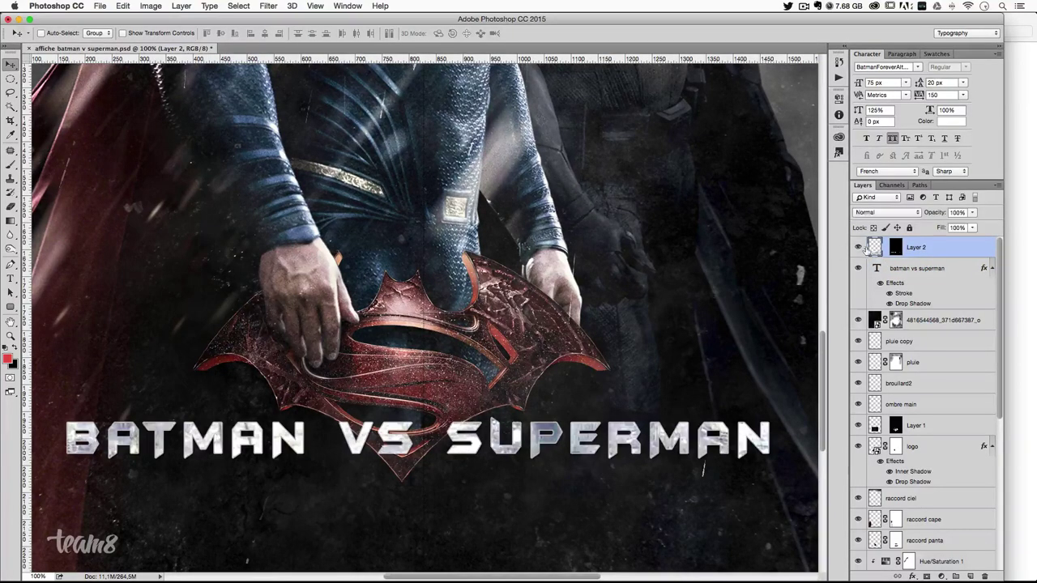
double_click(954, 256)
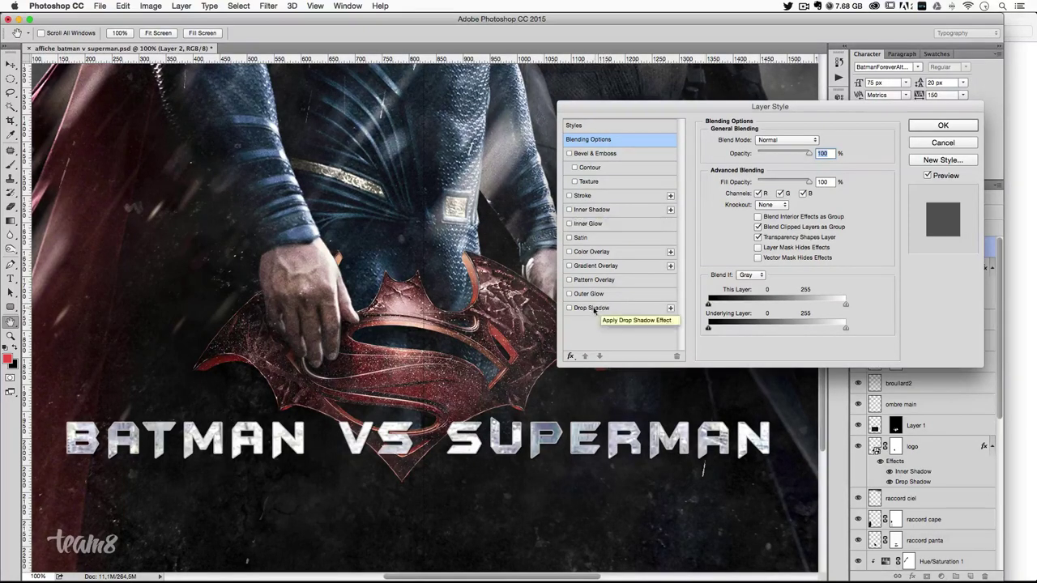
left_click(595, 210)
left_click(575, 212)
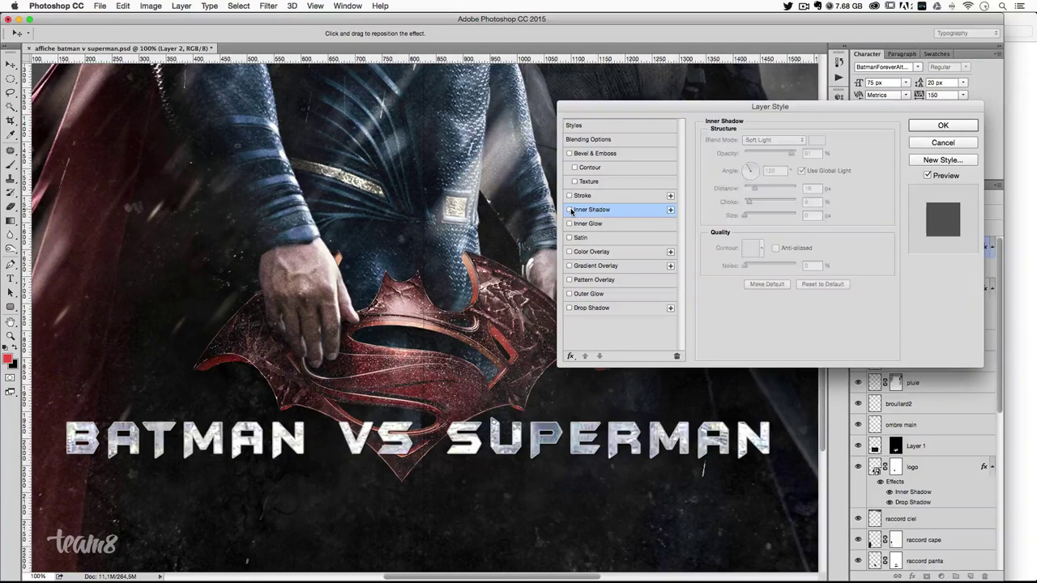
left_click_drag(761, 189, 746, 190)
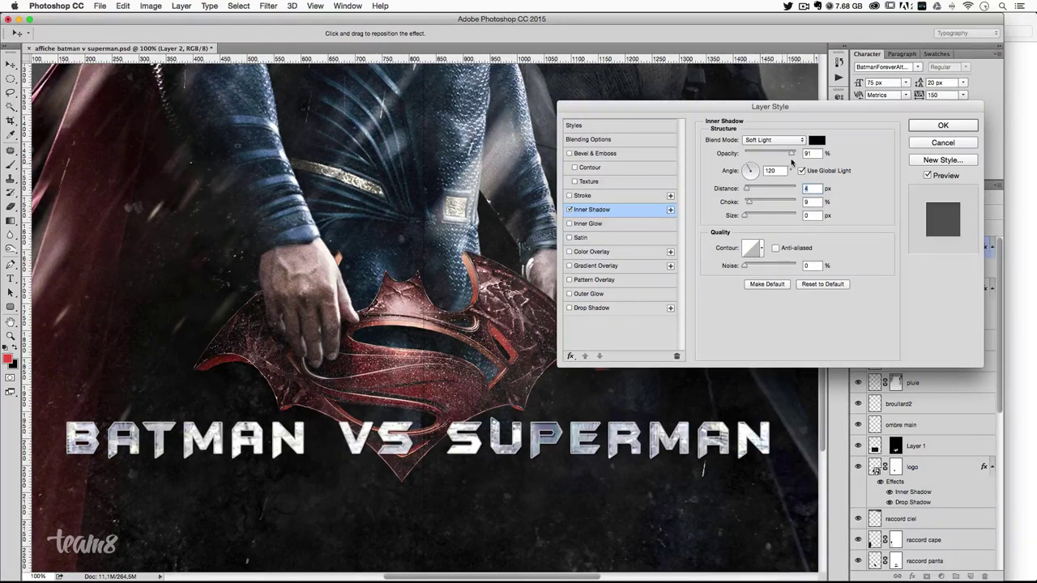
left_click_drag(791, 153, 797, 153)
left_click_drag(751, 205, 748, 204)
left_click(745, 216)
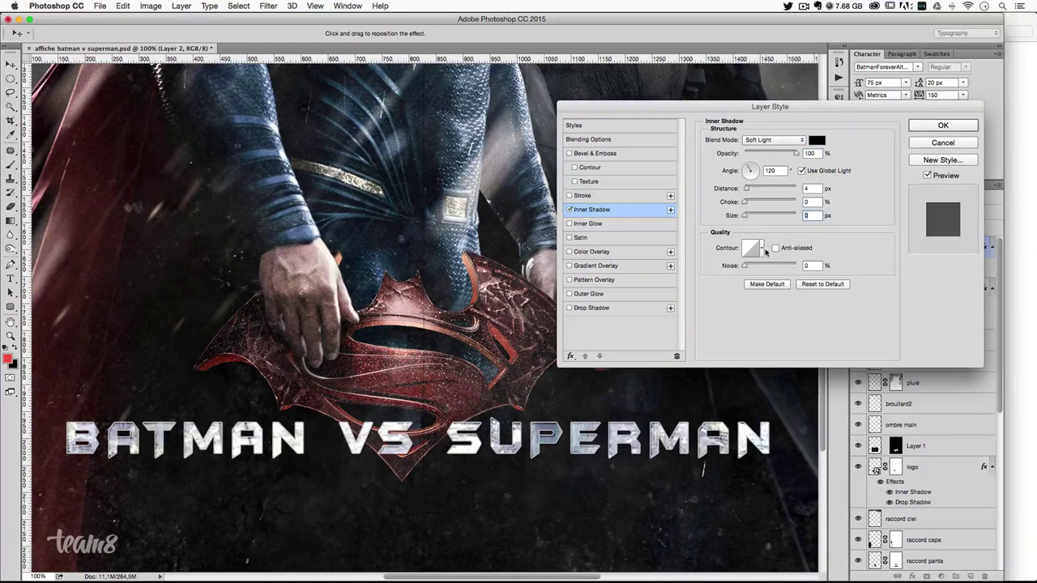
left_click(570, 210)
left_click(806, 191)
type("3")
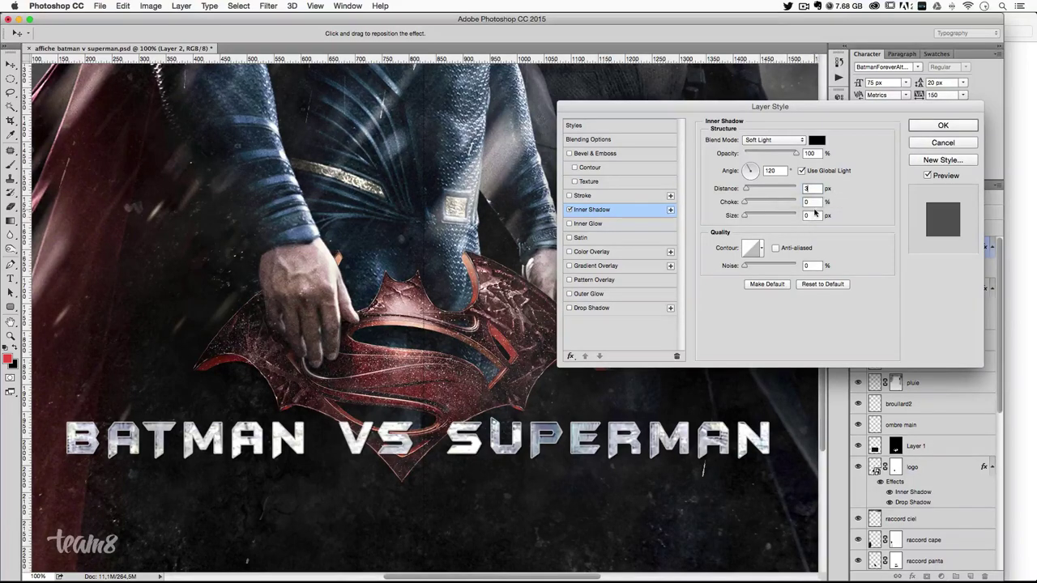
key("Return")
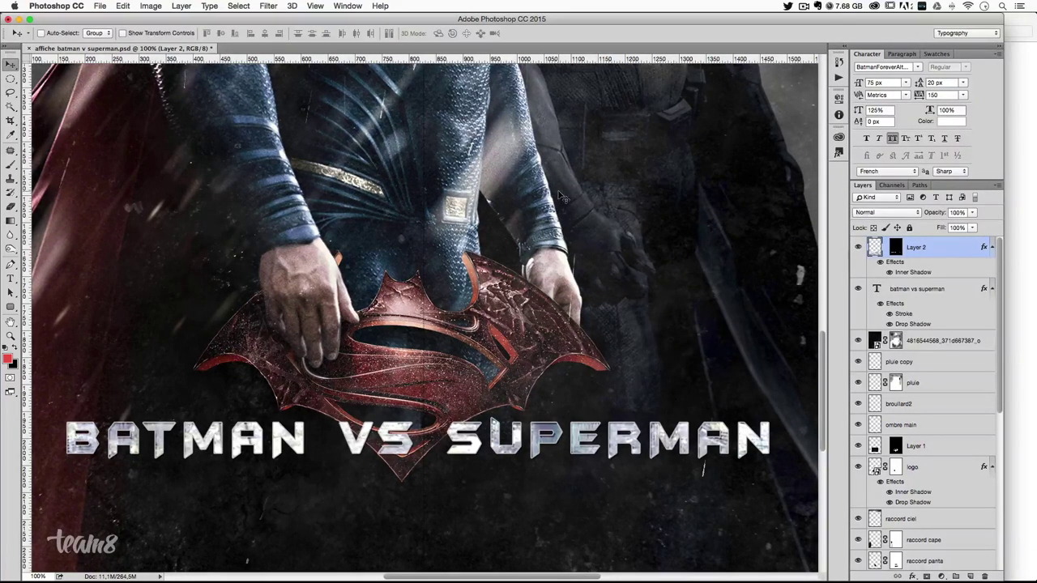
- Give Layer 2 an Inner Bevel (15% depth, 5 px size) and an Inside stroke
double_click(949, 252)
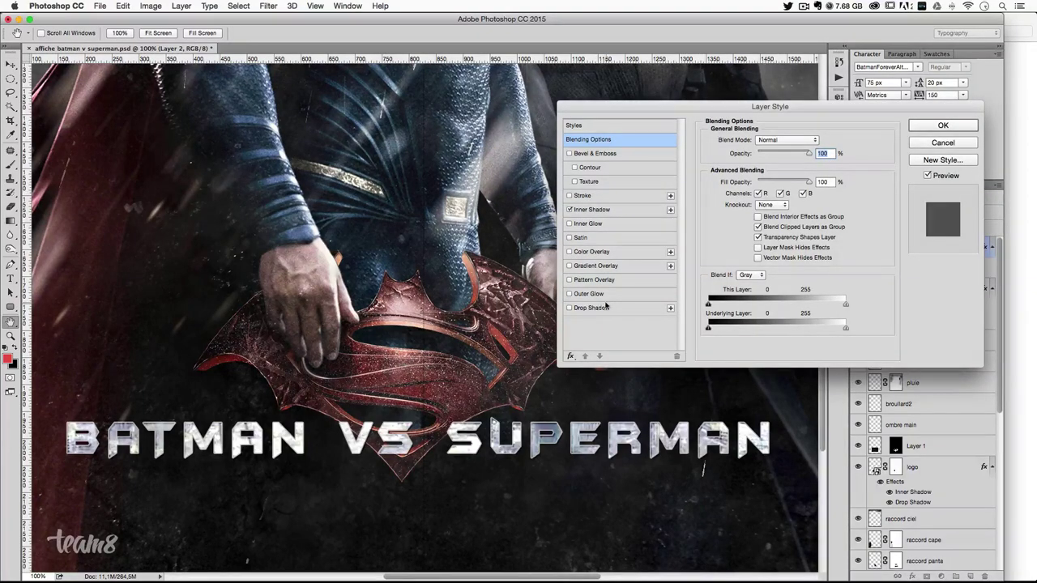
left_click(590, 154)
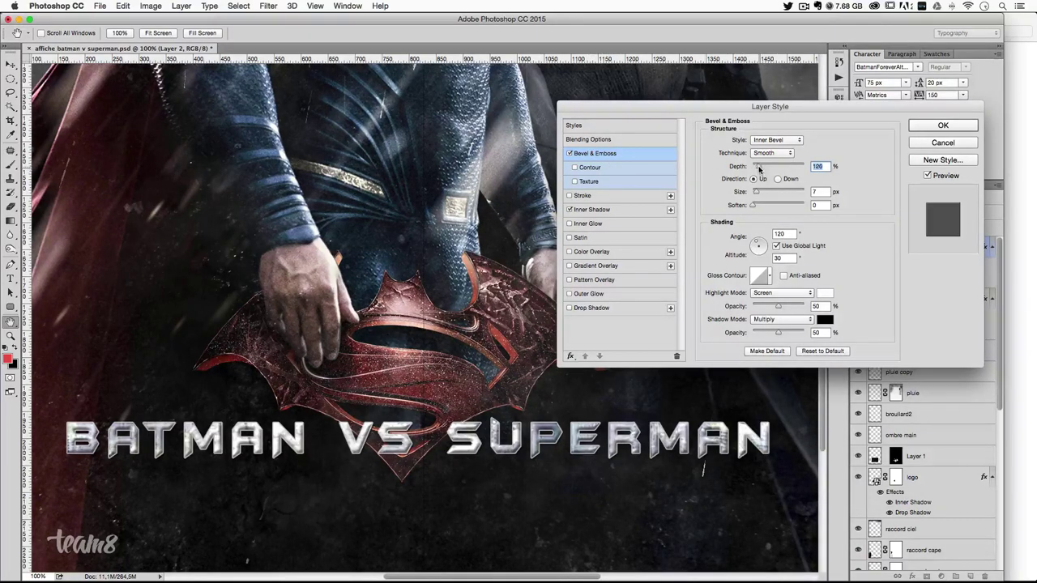
left_click_drag(765, 168, 754, 168)
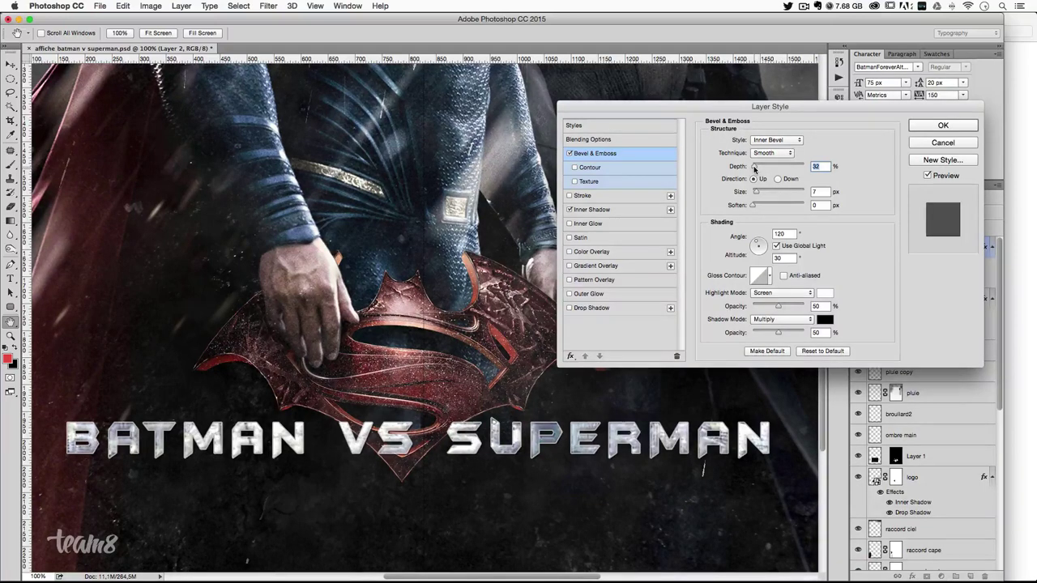
type("15")
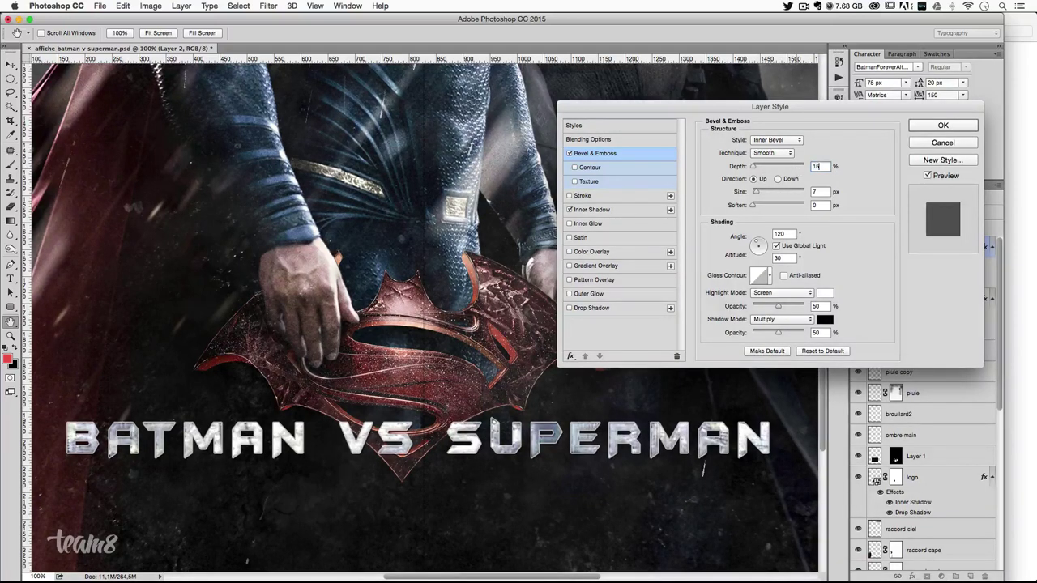
left_click_drag(757, 192, 755, 193)
type("5")
left_click(588, 197)
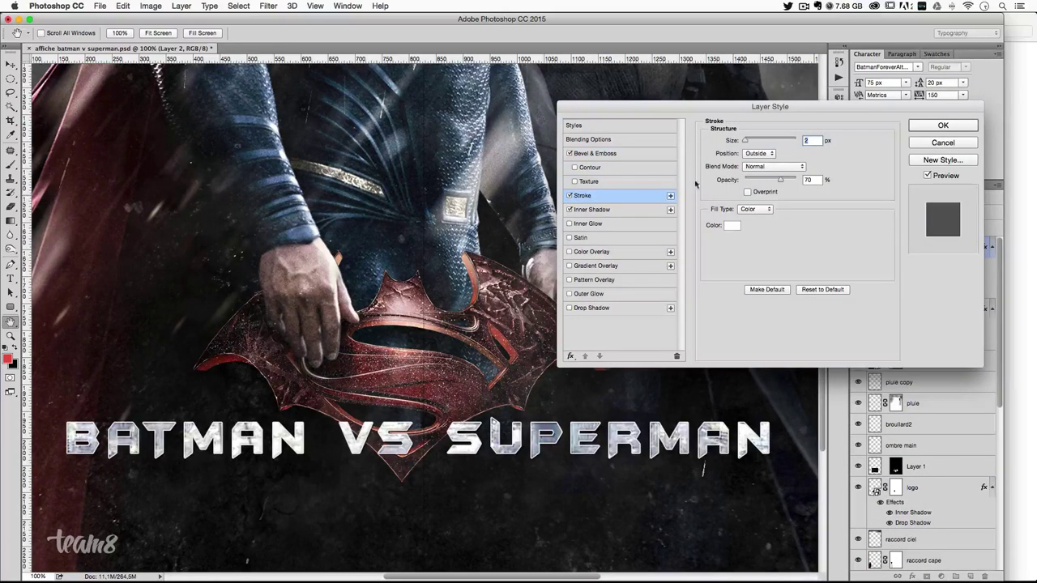
left_click(762, 153)
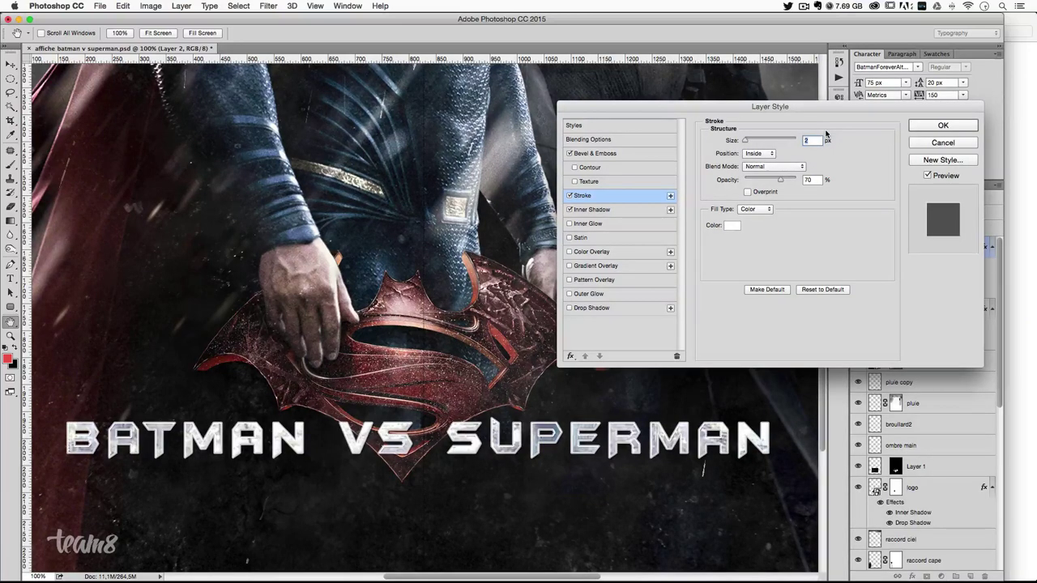
- Set the stroke to near-black #090909, 1 px, 65% opacity, keep Inner Shadow on, and apply
left_click(729, 225)
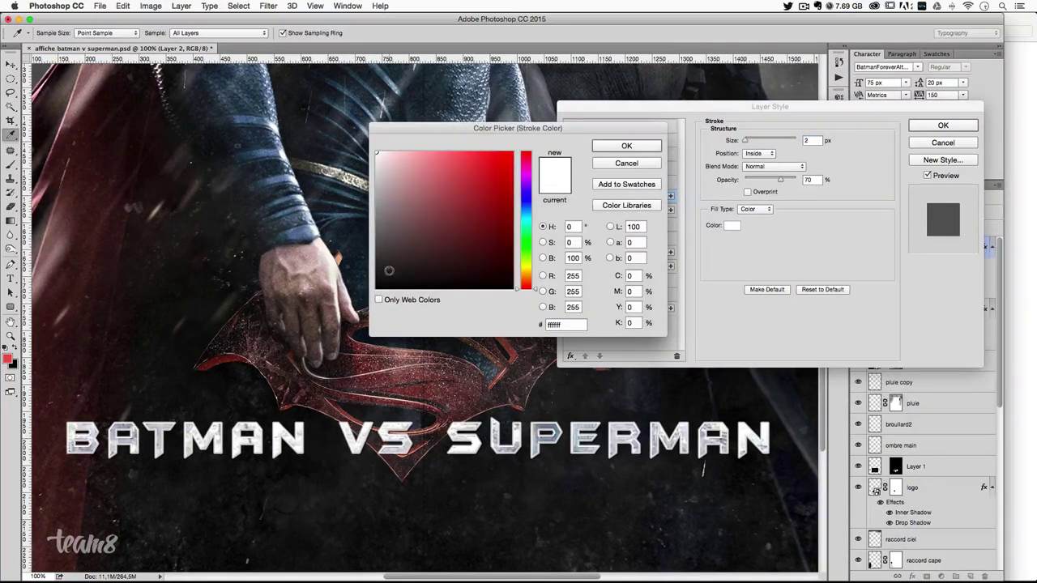
left_click(193, 406)
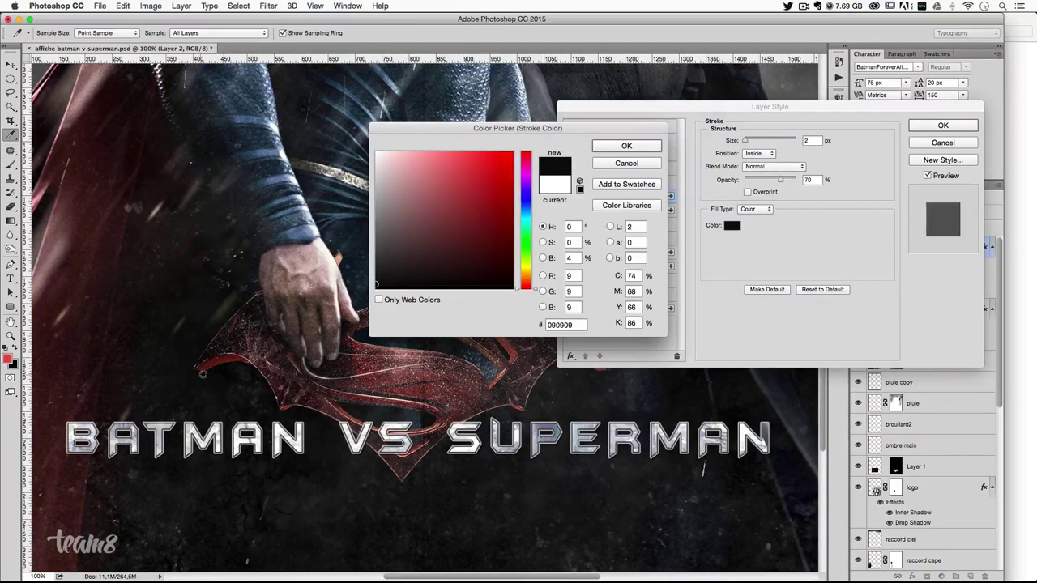
key("Return")
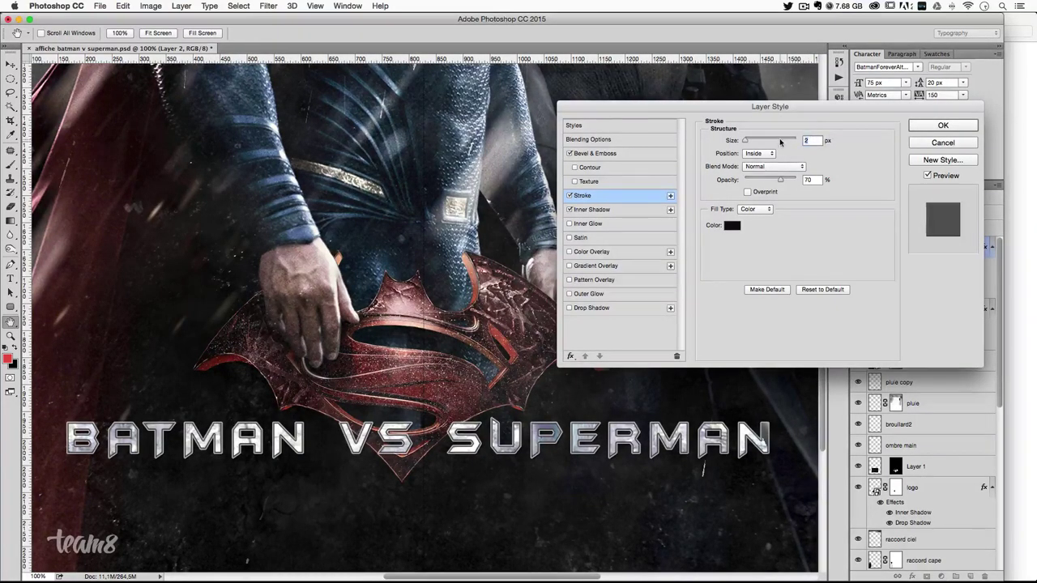
key("Down")
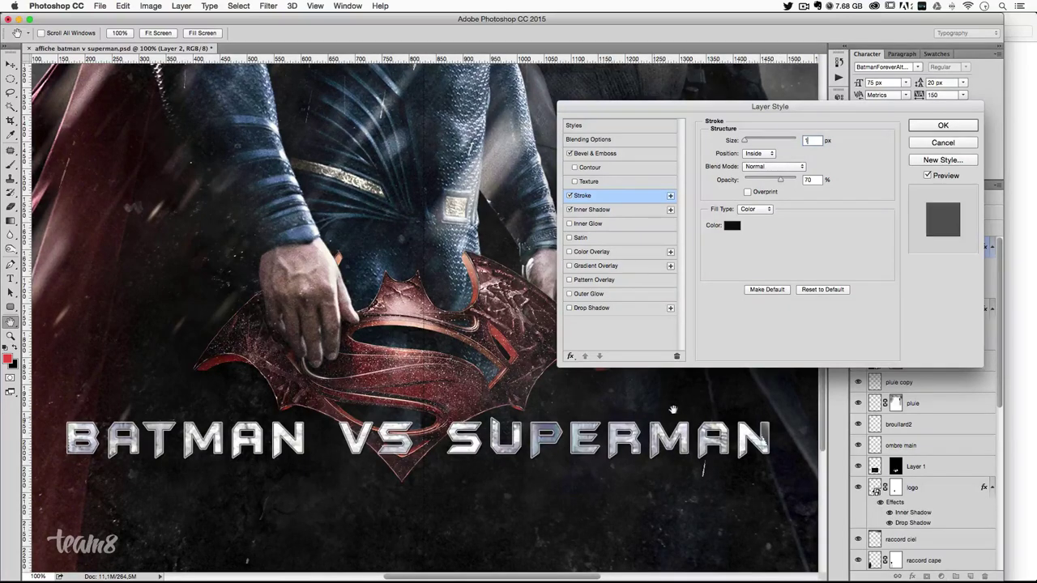
left_click(593, 154)
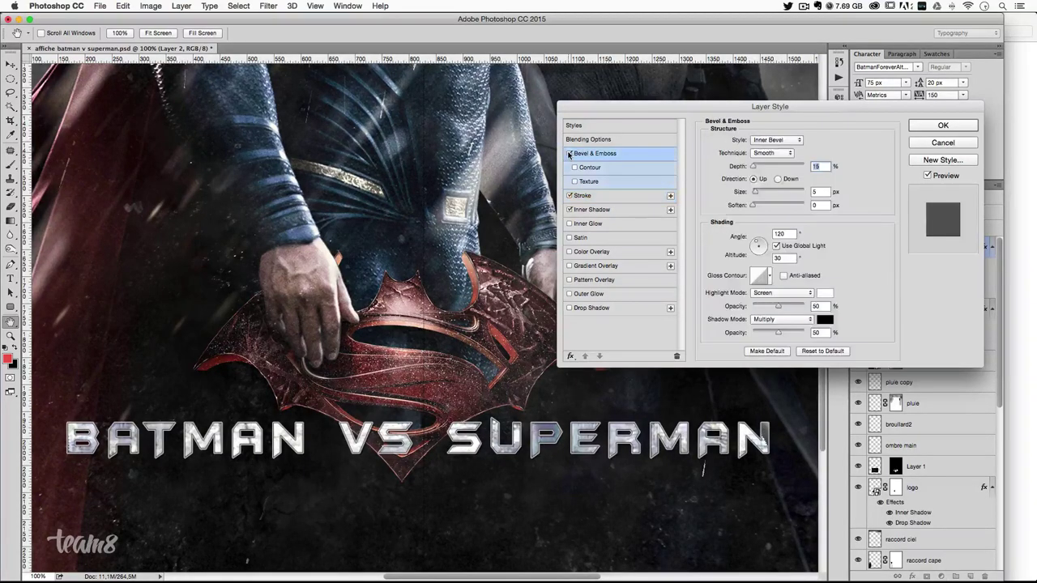
left_click(595, 194)
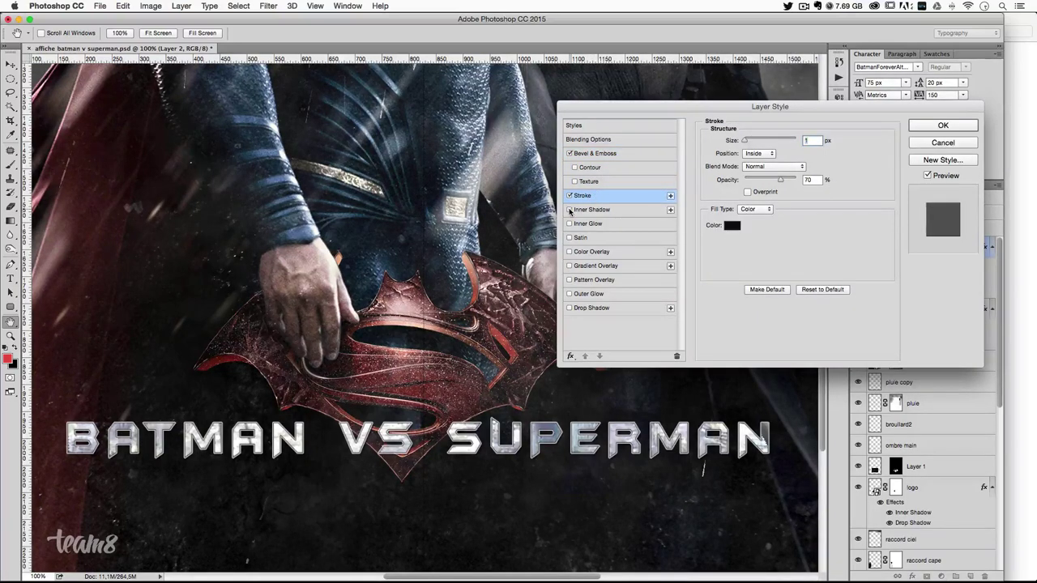
left_click(569, 210)
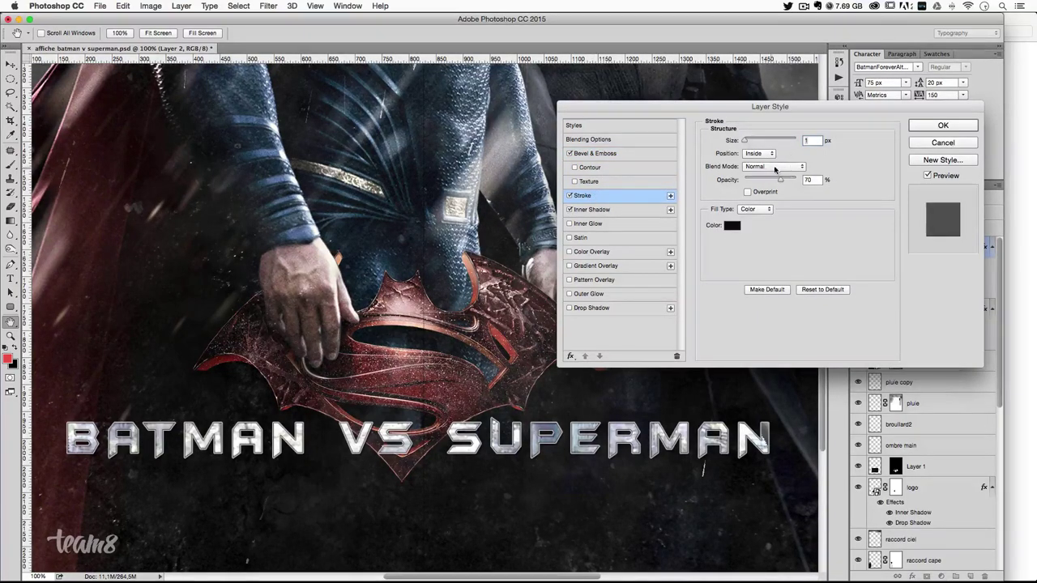
left_click_drag(782, 184, 773, 179)
type("75")
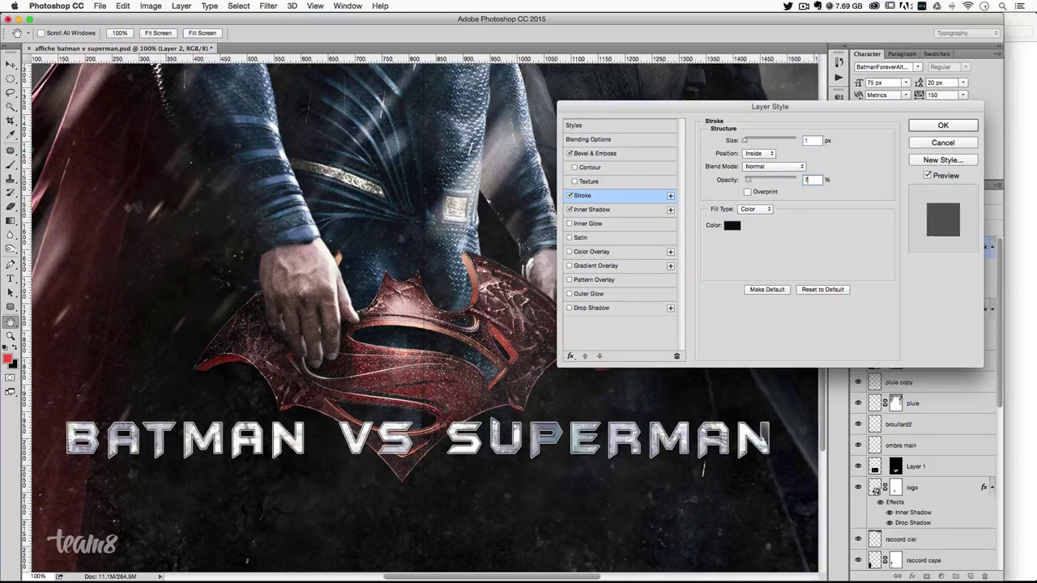
key("shift+Down")
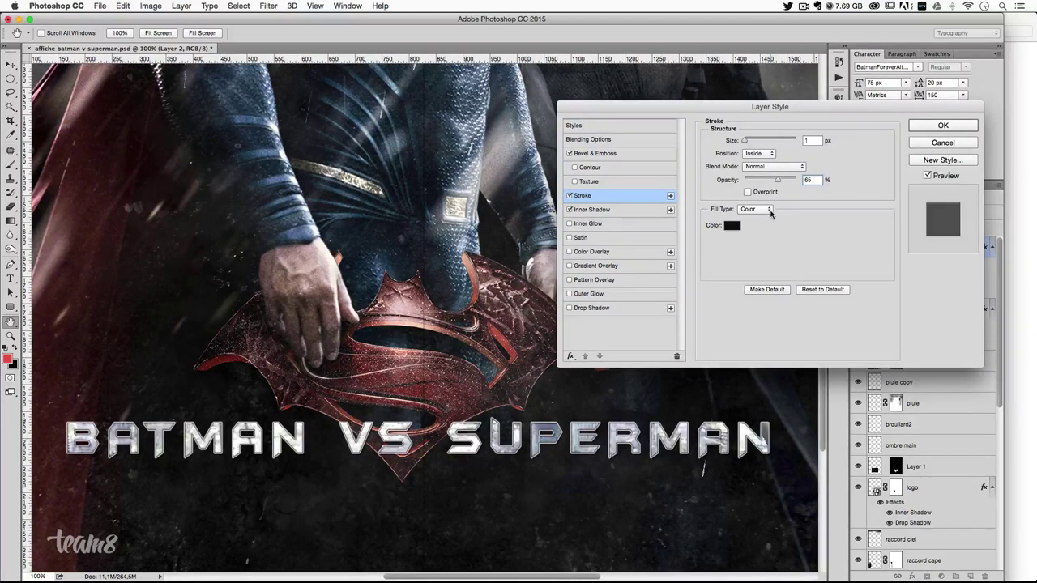
key("Return")
- Compare the title with and without Layer 2, then scale Layer 2 up to about 102%
key("v")
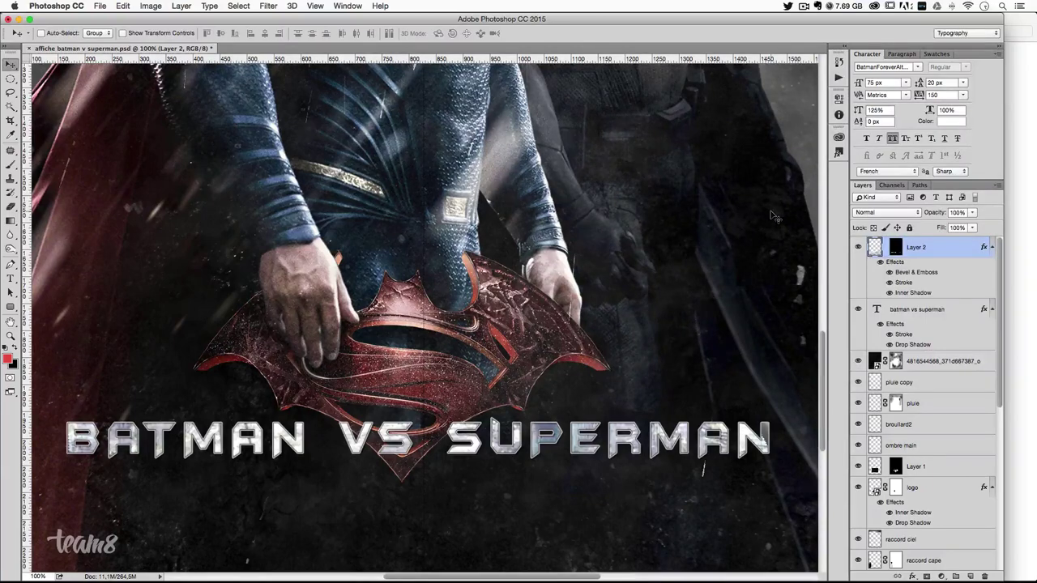
left_click(858, 246)
key("ctrl+t")
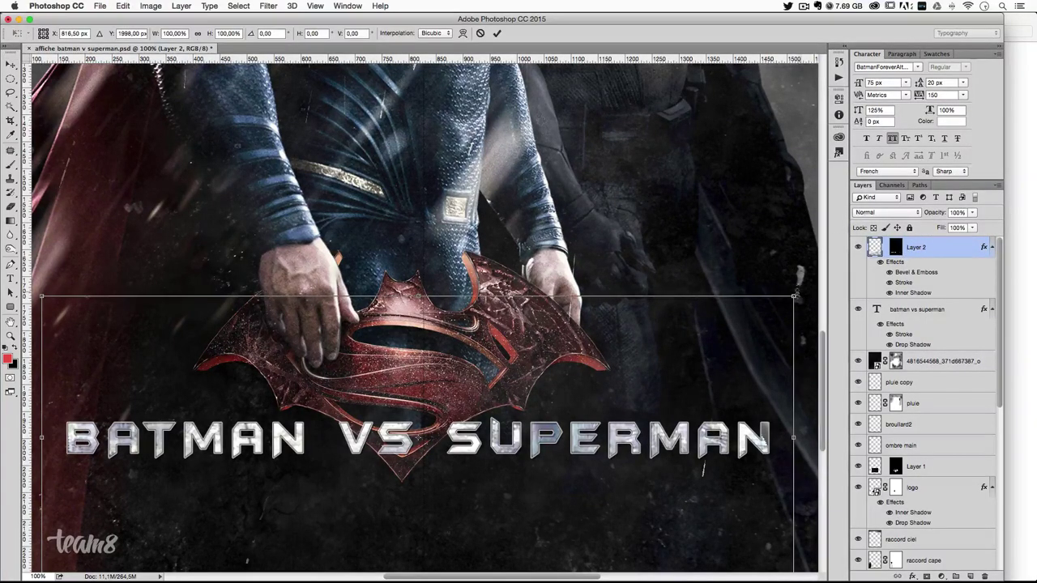
left_click_drag(796, 296, 812, 288)
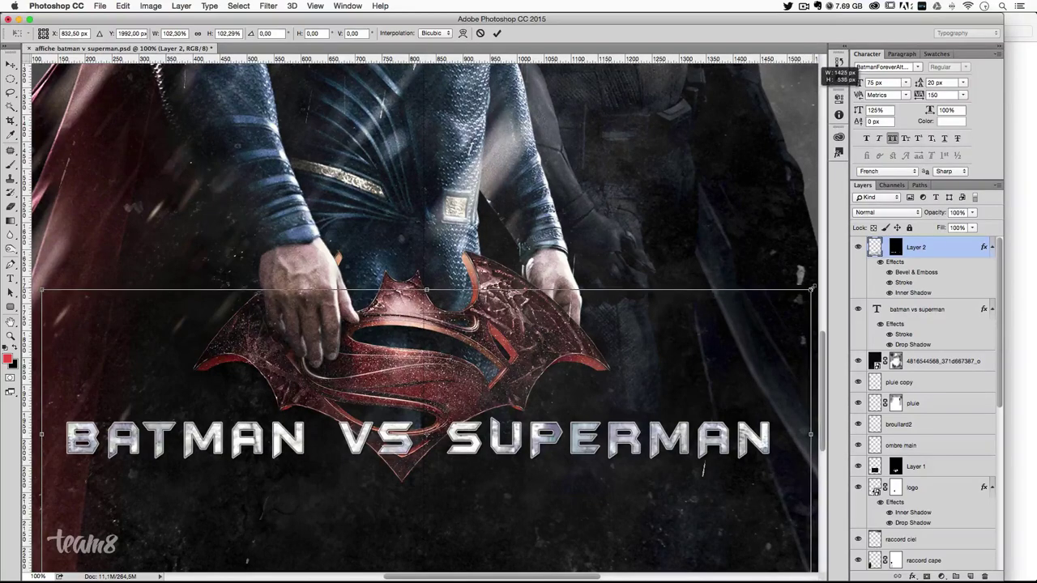
key("Return")
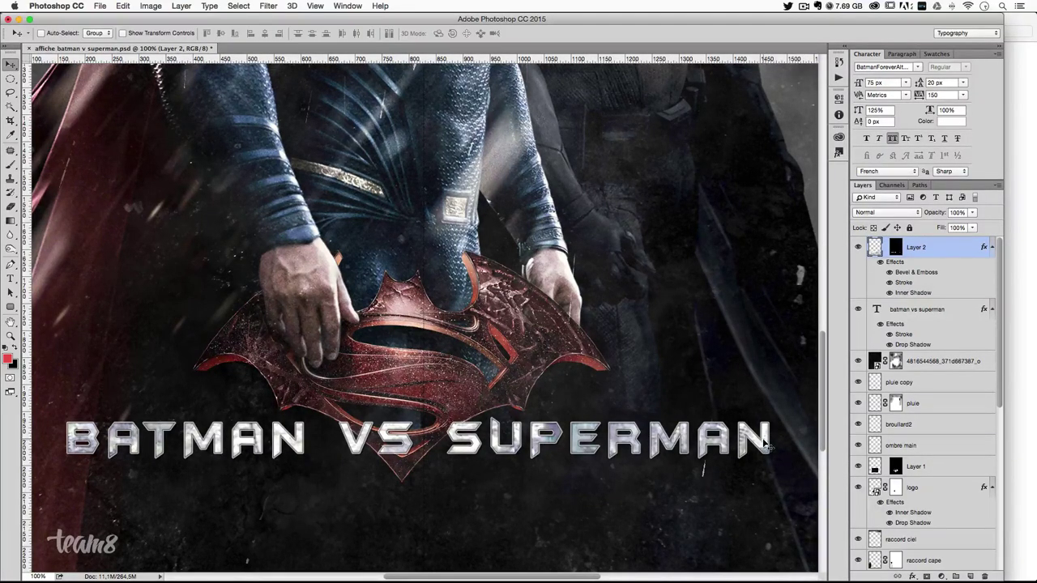
- Zoom out to the whole poster and transform the title and Layer 2 together without changes
key("super+minus")
key("super+minus")
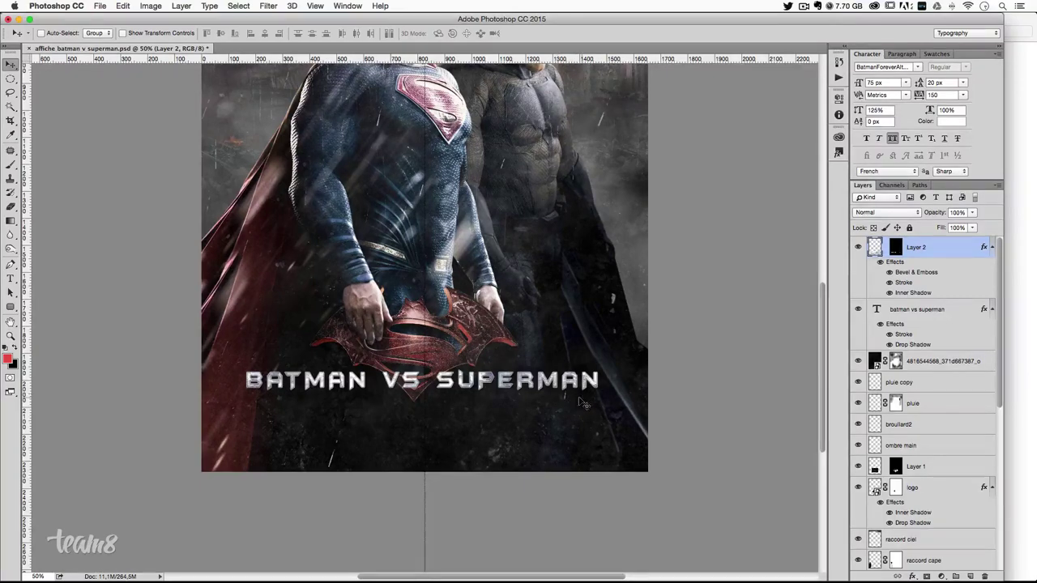
key("ctrl+t")
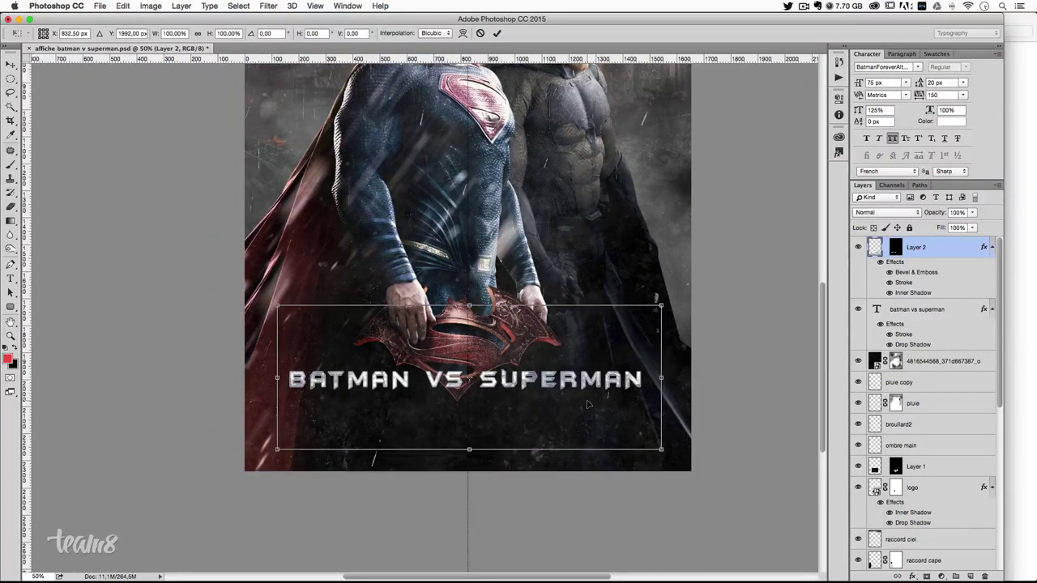
key("Return")
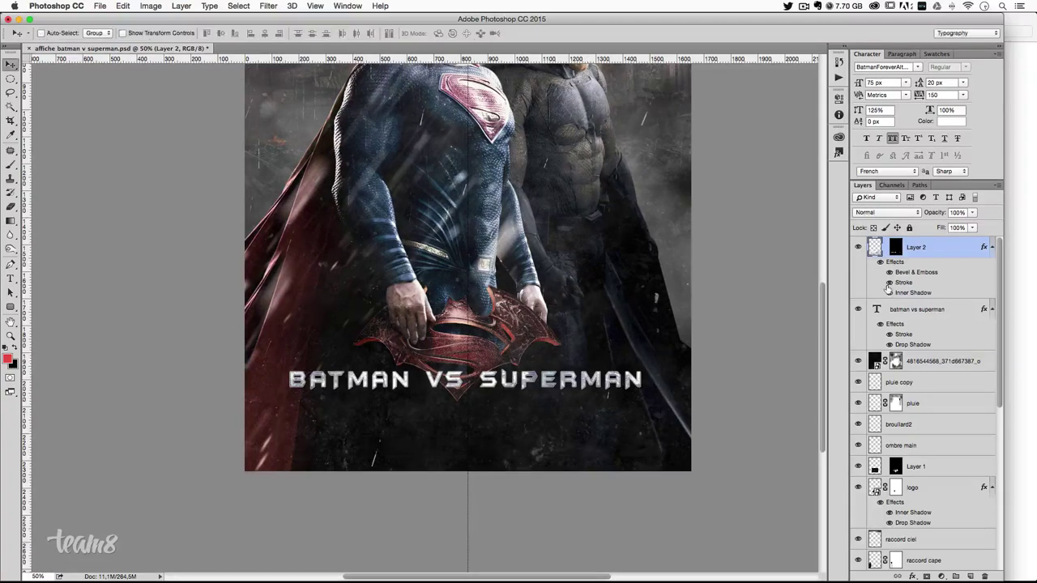
left_click(937, 309, "shift")
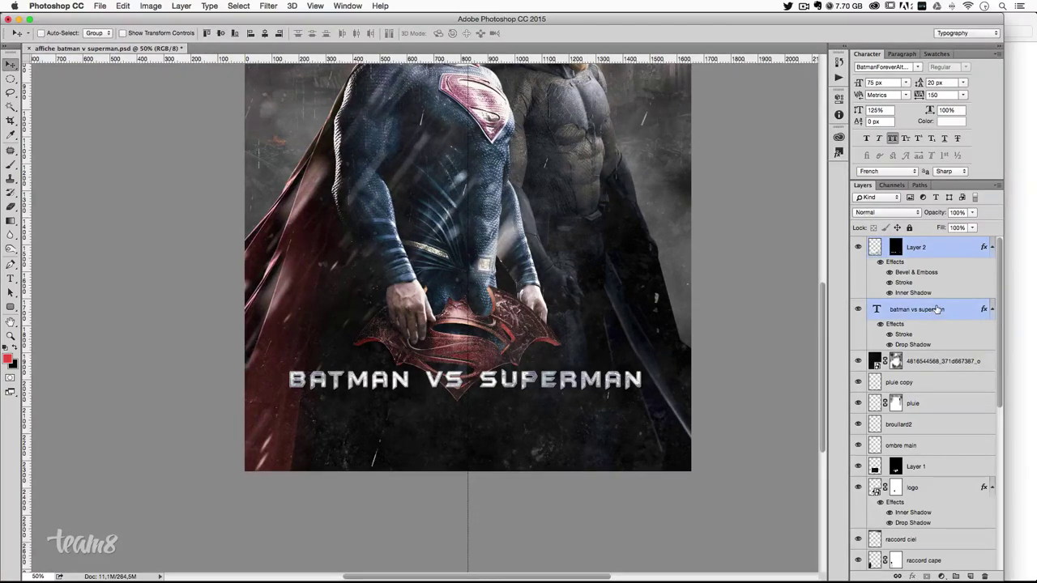
key("ctrl+t")
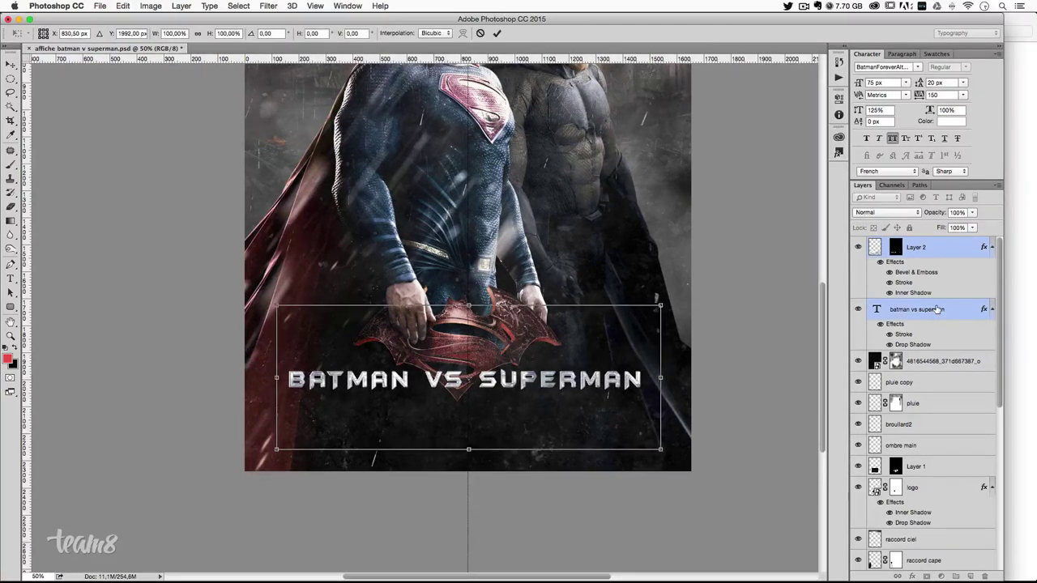
key("Return")
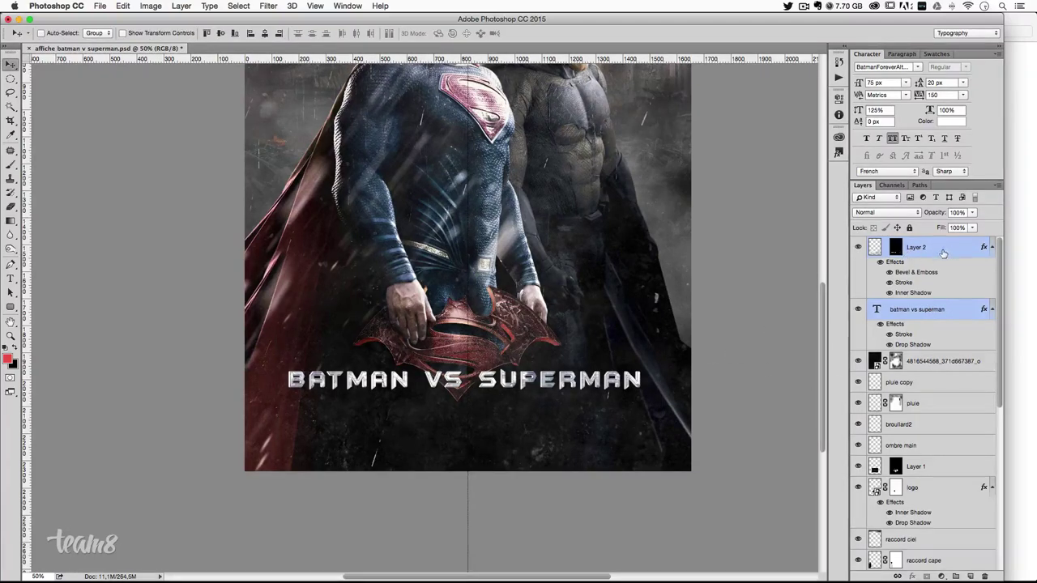
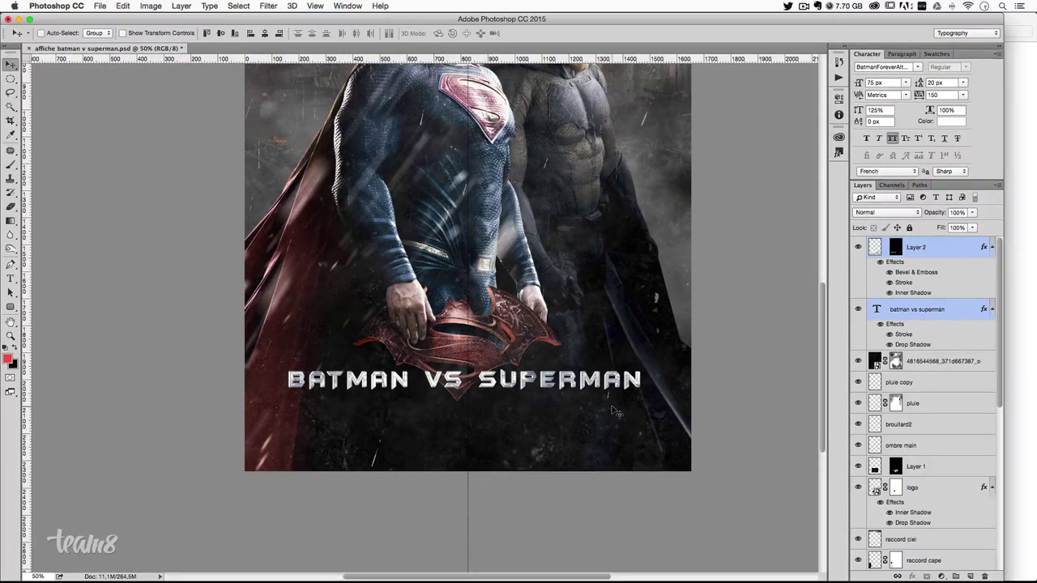
- Add a new empty layer and name it liseret
left_click(971, 576)
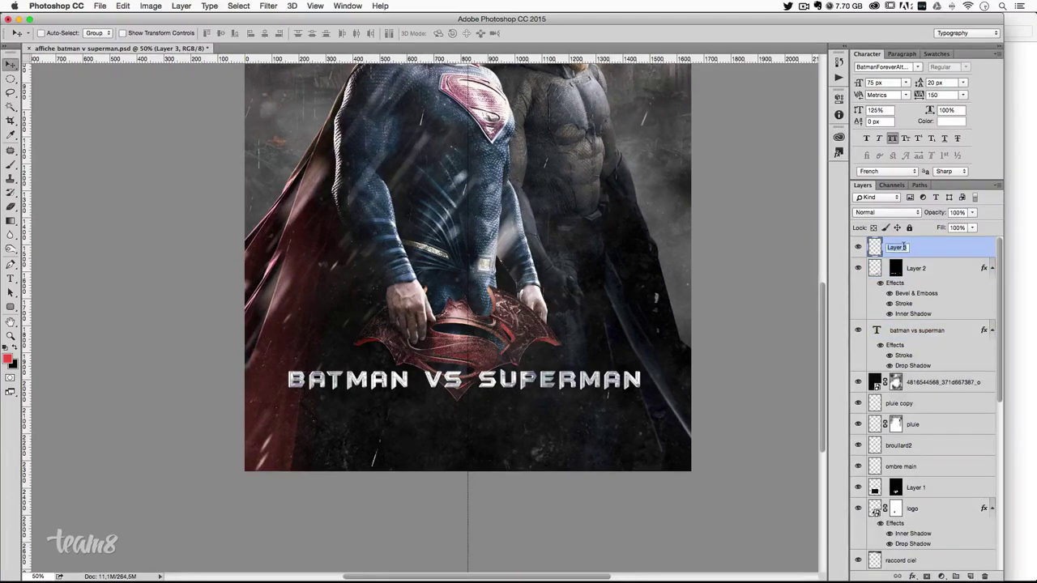
double_click(901, 247)
type("ret")
key("Return")
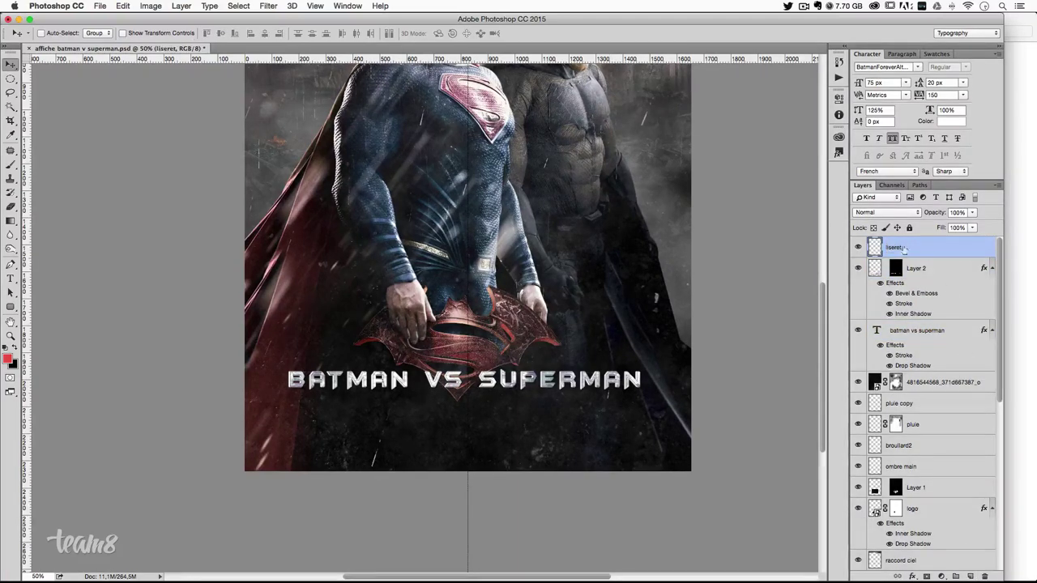
- Zoom to 100% and marquee-select a thin strip just below the title
key("super+1")
scroll(421, 308, "down", 3)
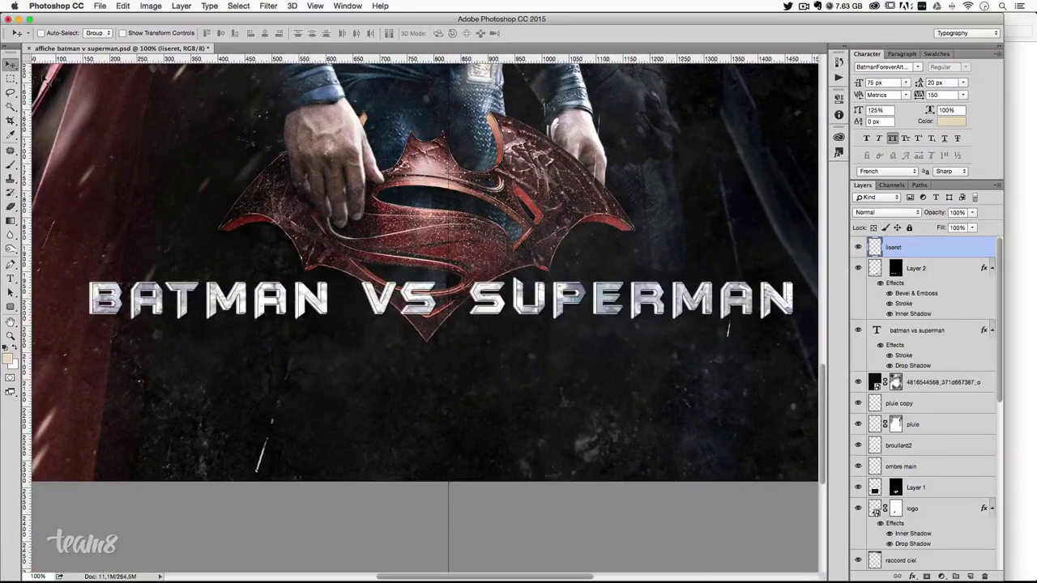
left_click(11, 79)
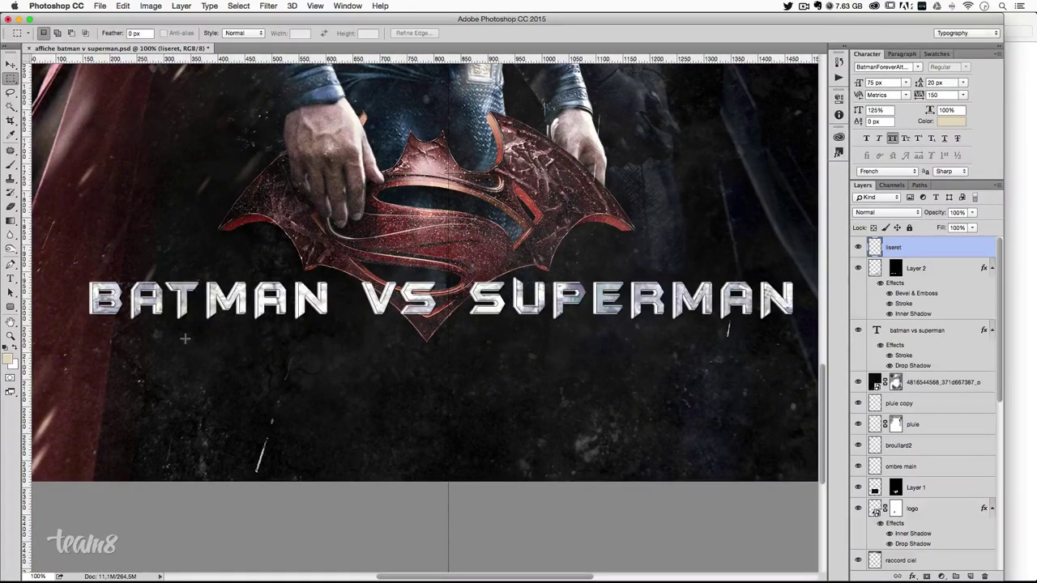
left_click_drag(178, 338, 706, 344)
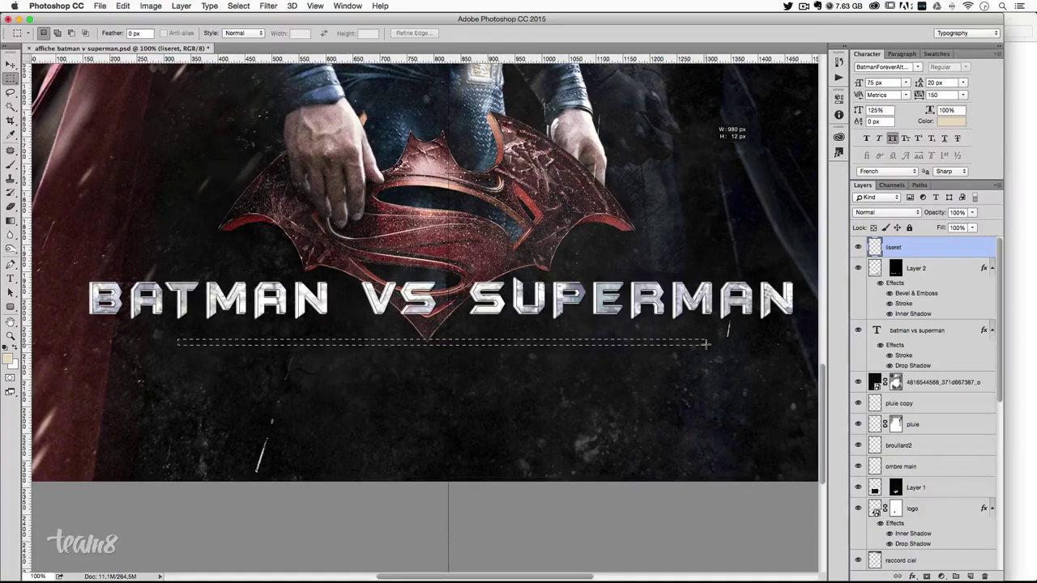
left_click_drag(706, 343, 706, 343)
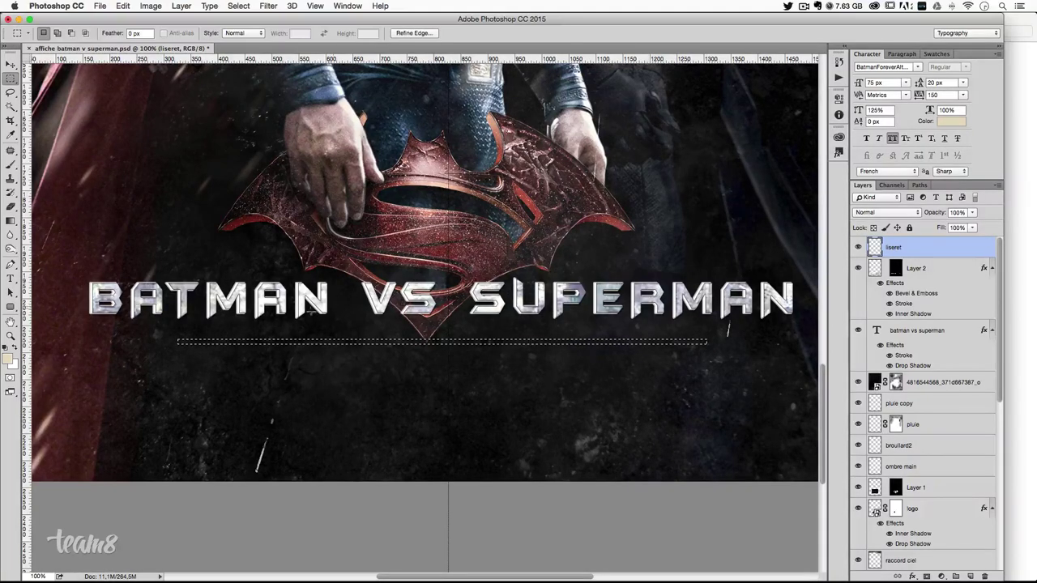
- Sample a pale cream foreground colour (#efeace) from the bright sky
left_click(9, 357)
scroll(421, 316, "up", 3)
scroll(421, 316, "up", 2)
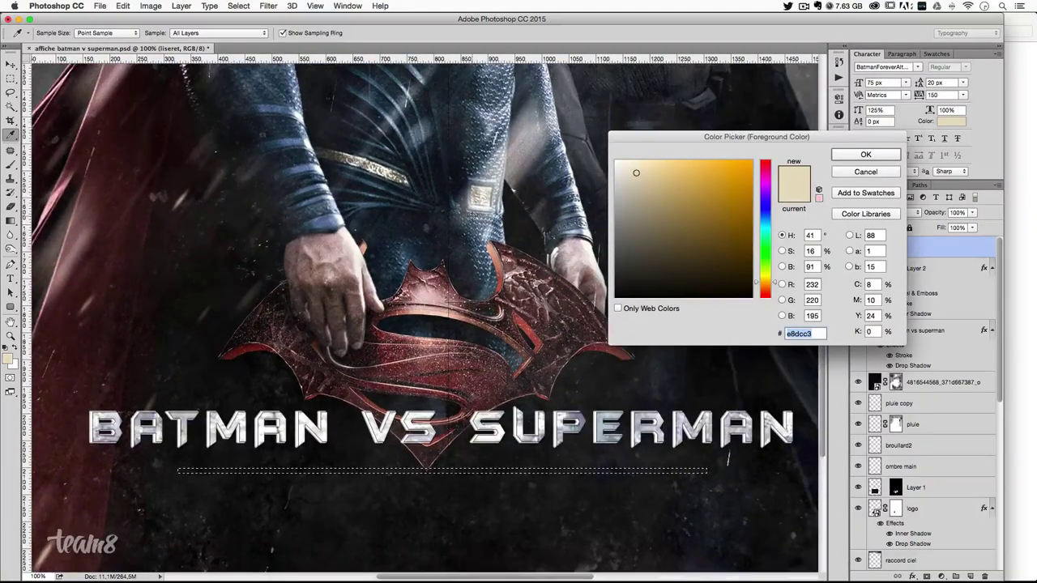
scroll(398, 317, "up", 3)
scroll(399, 318, "up", 3)
scroll(398, 317, "up", 5)
scroll(398, 318, "up", 3)
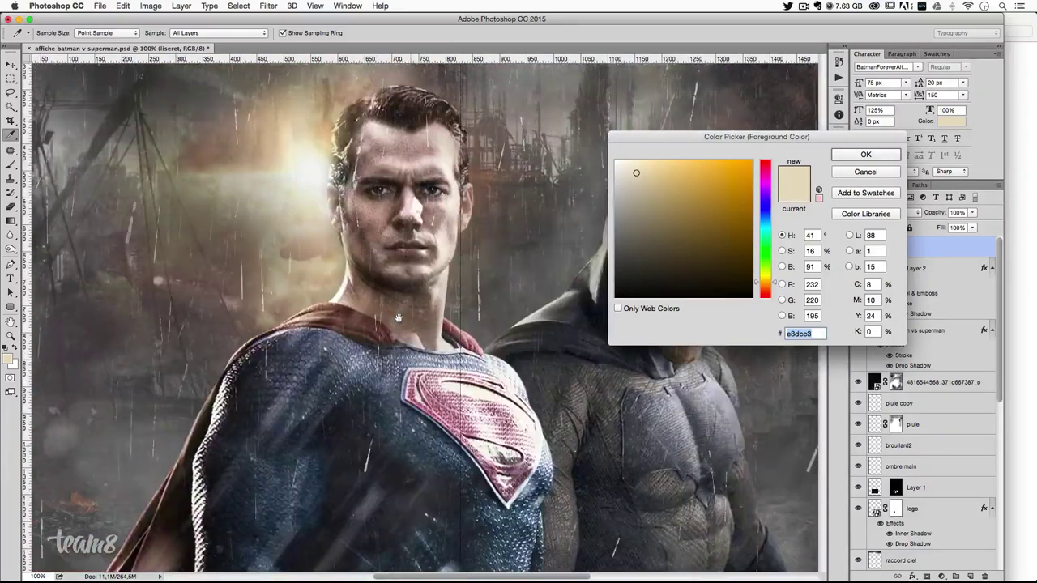
mouse_move(399, 317)
left_mouse_down()
mouse_move(305, 169)
mouse_move(308, 178)
mouse_move(320, 154)
left_mouse_up()
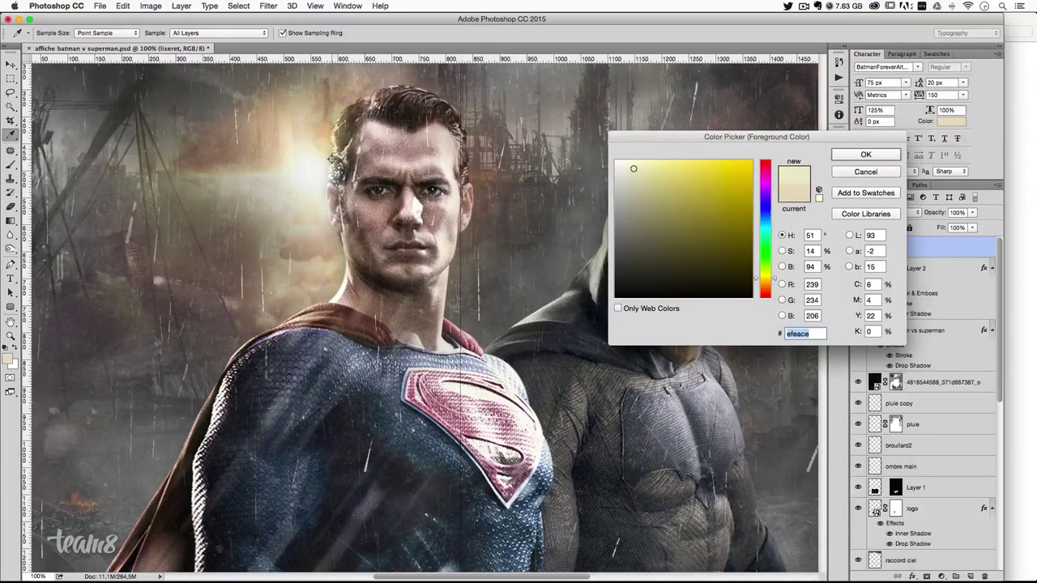
key("Return")
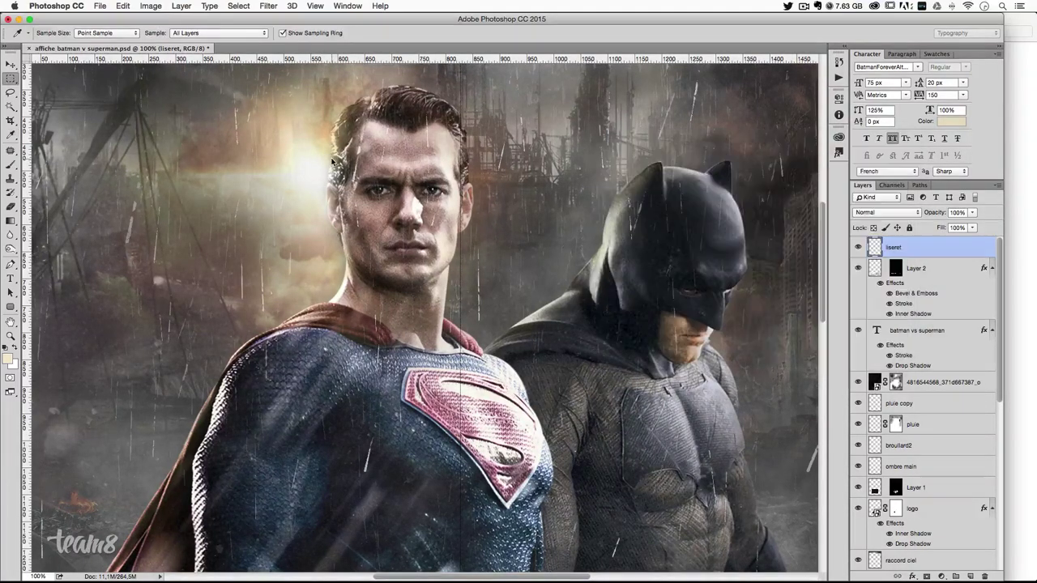
- Fill the strip with the cream foreground colour, deselect, and enter Free Transform
key("m")
scroll(494, 235, "down", 10)
scroll(494, 234, "down", 2)
scroll(494, 234, "down", 5)
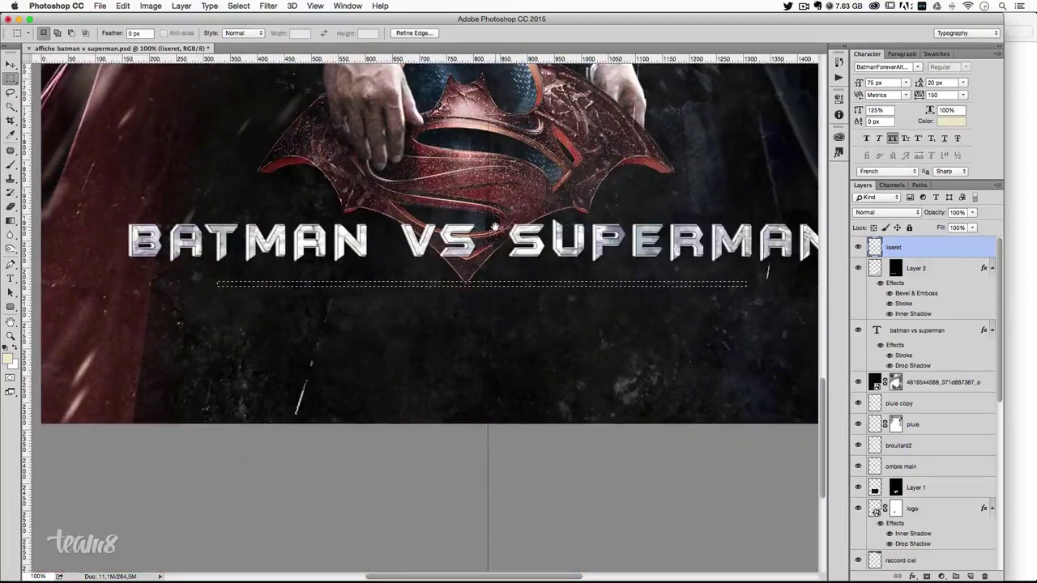
key("shift+BackSpace")
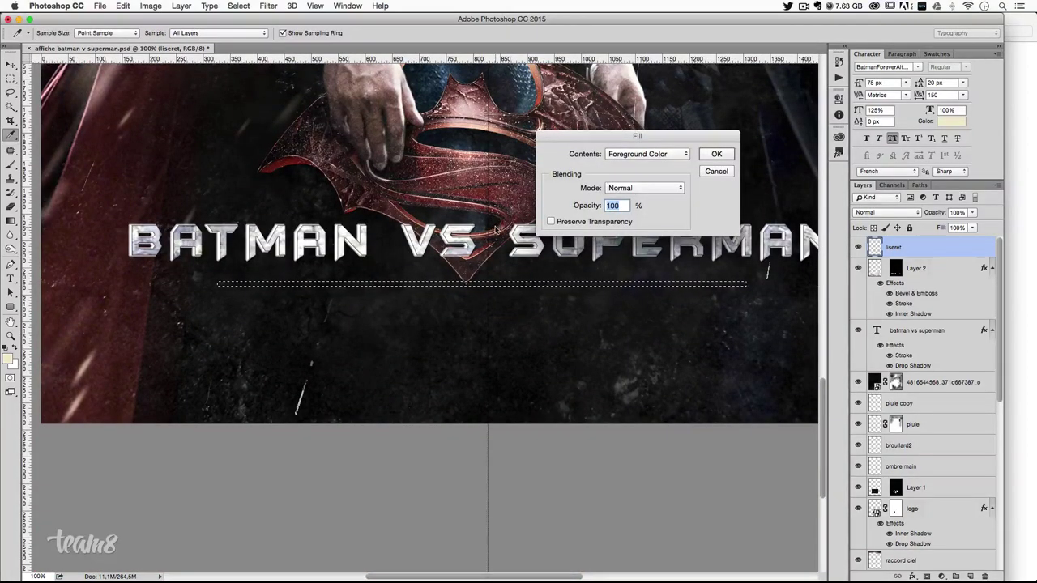
key("Return")
key("ctrl+d")
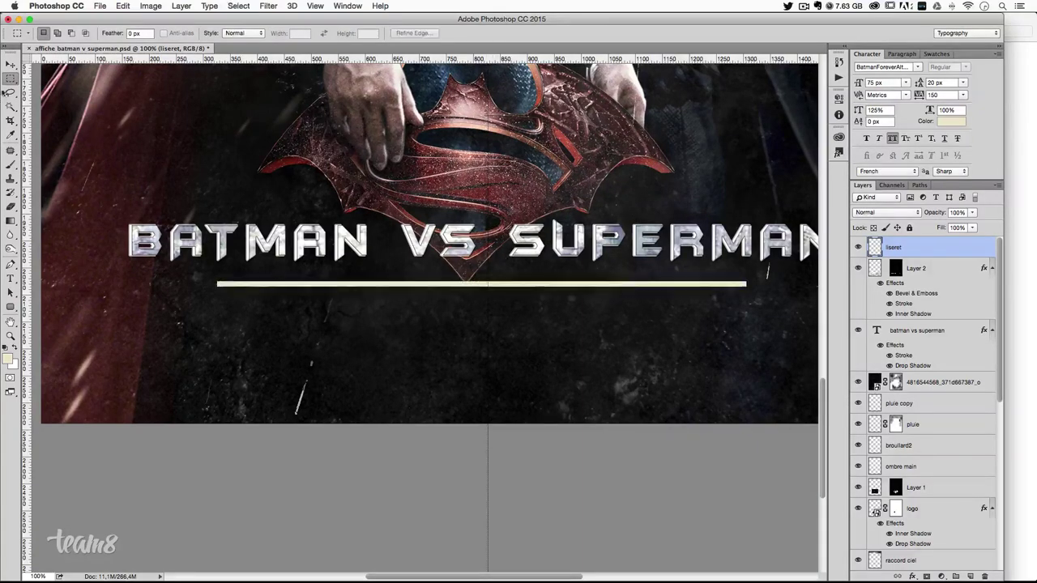
left_click(13, 65)
key("ctrl+t")
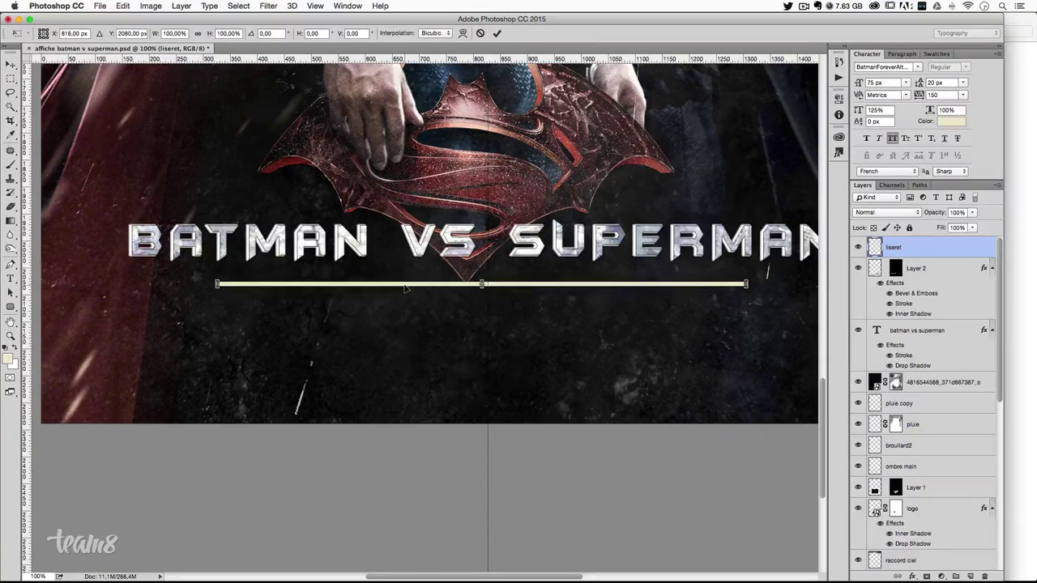
- Warp the line to pinch and taper both its left and right ends
right_click(405, 284)
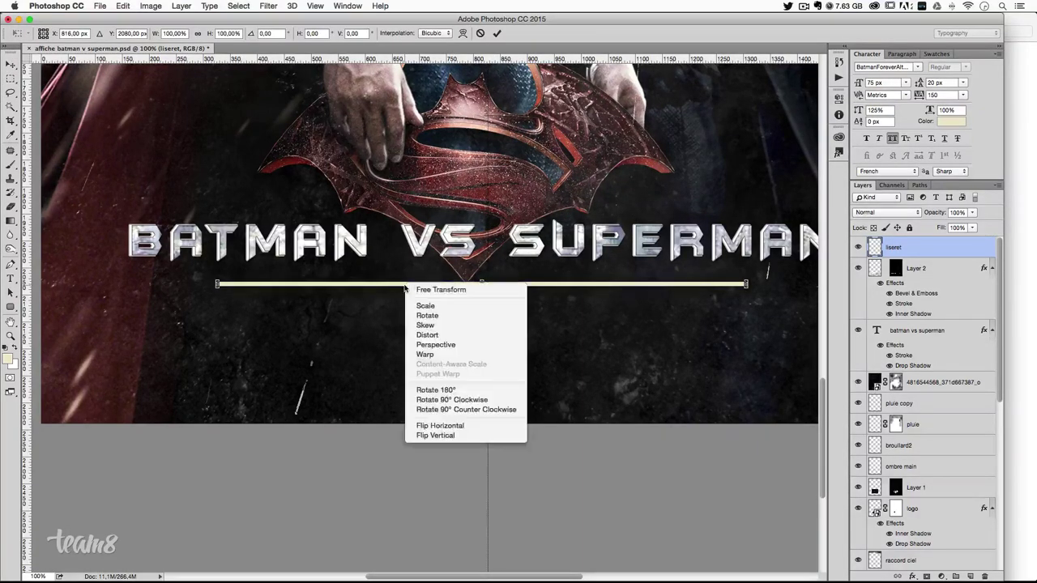
left_click(454, 355)
key("ctrl+plus")
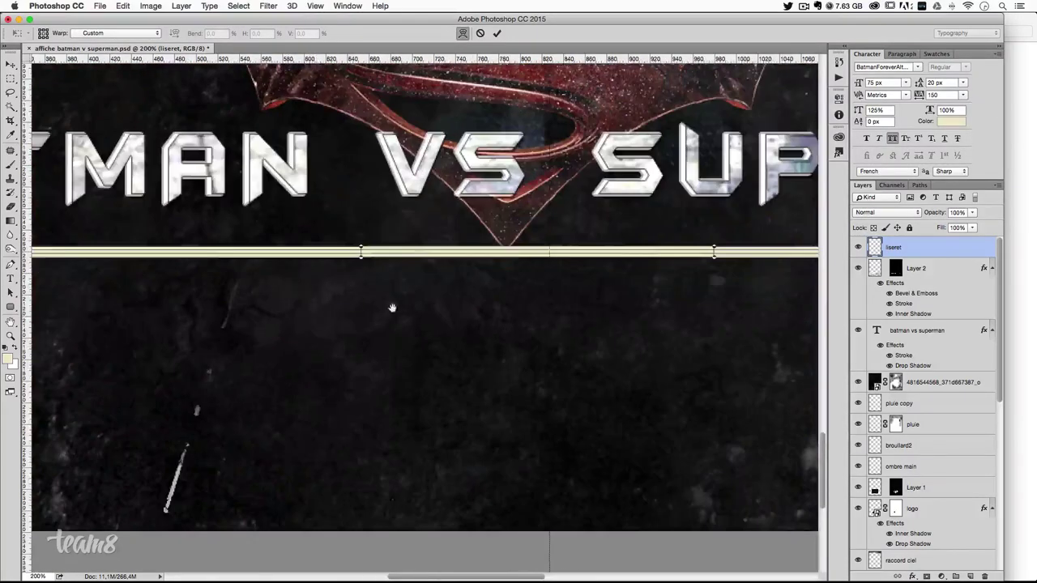
left_click_drag(391, 308, 467, 317)
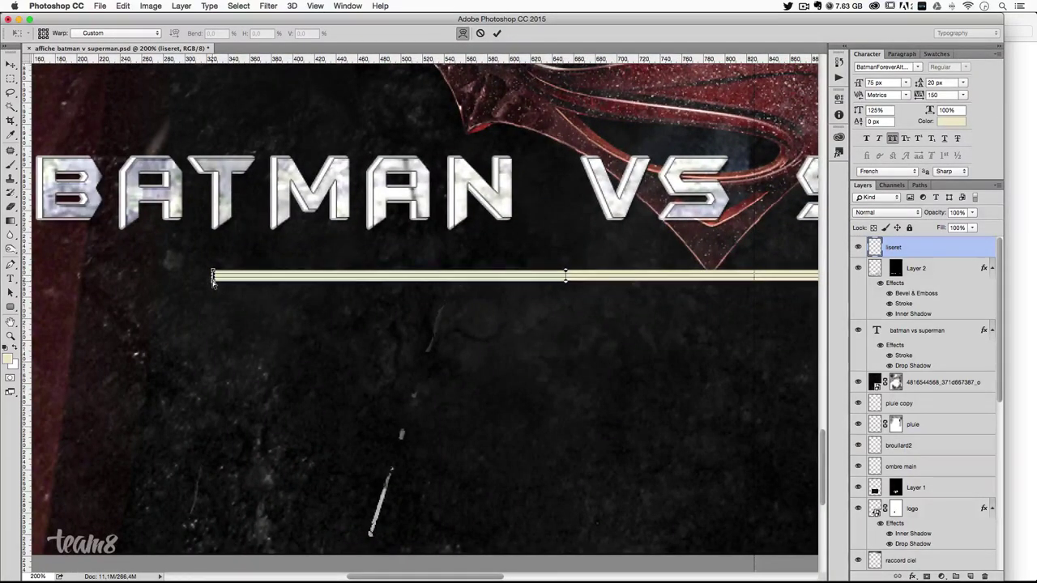
left_click_drag(213, 279, 211, 277)
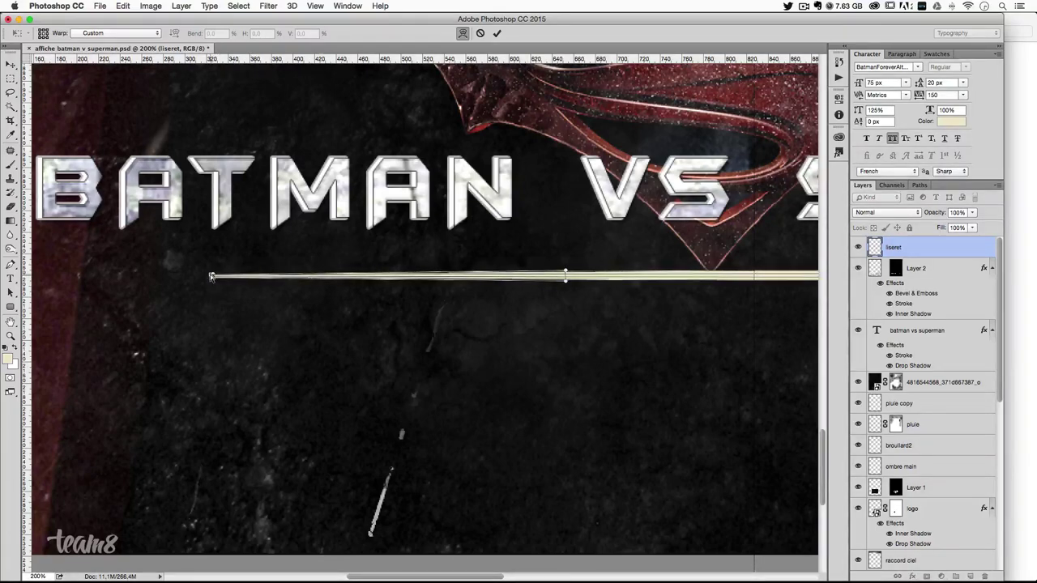
left_click_drag(211, 277, 213, 278)
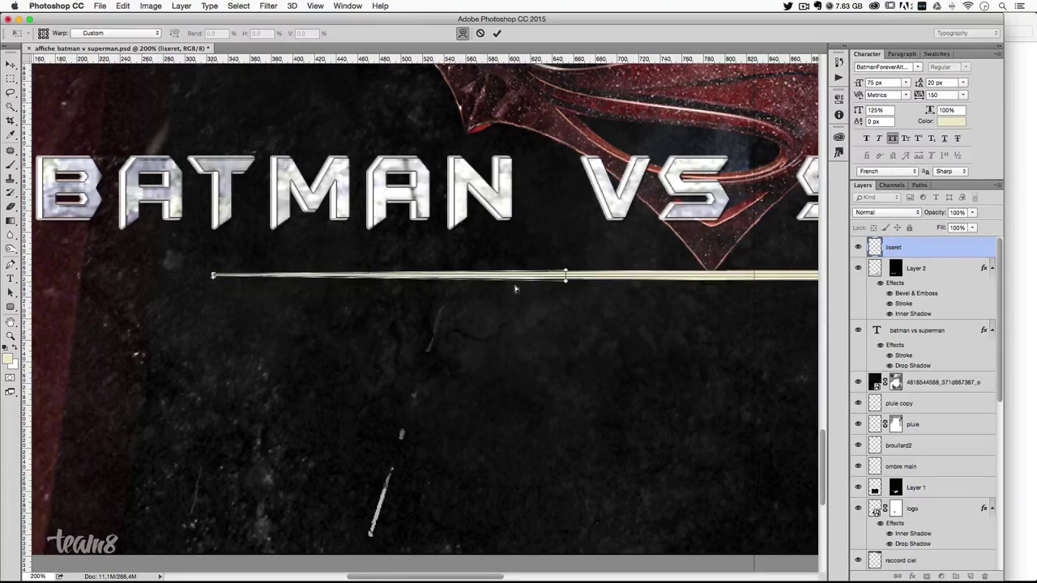
left_click_drag(624, 301, 419, 300)
left_click_drag(581, 303, 473, 308)
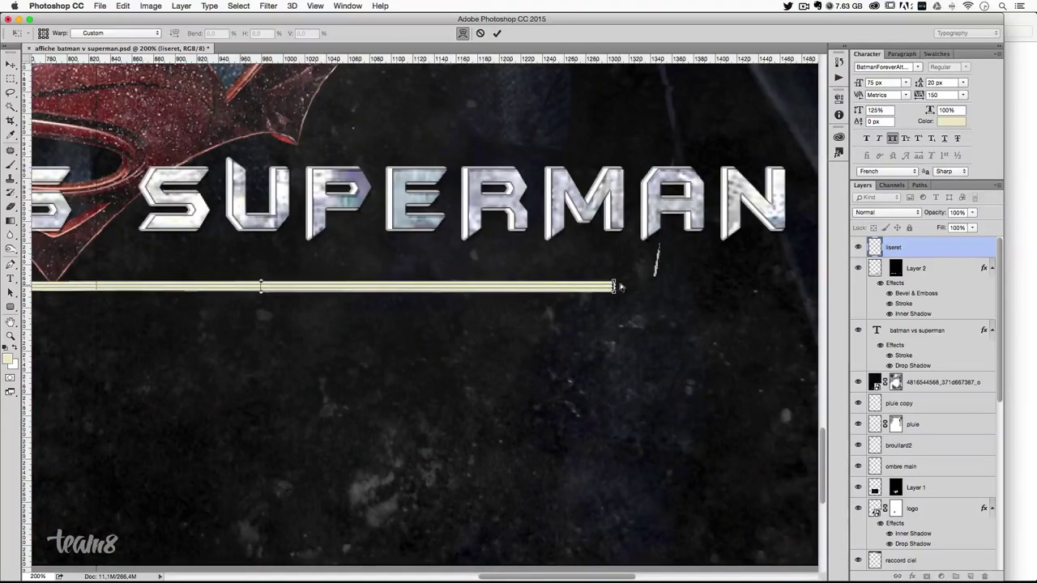
left_click_drag(615, 291, 615, 290)
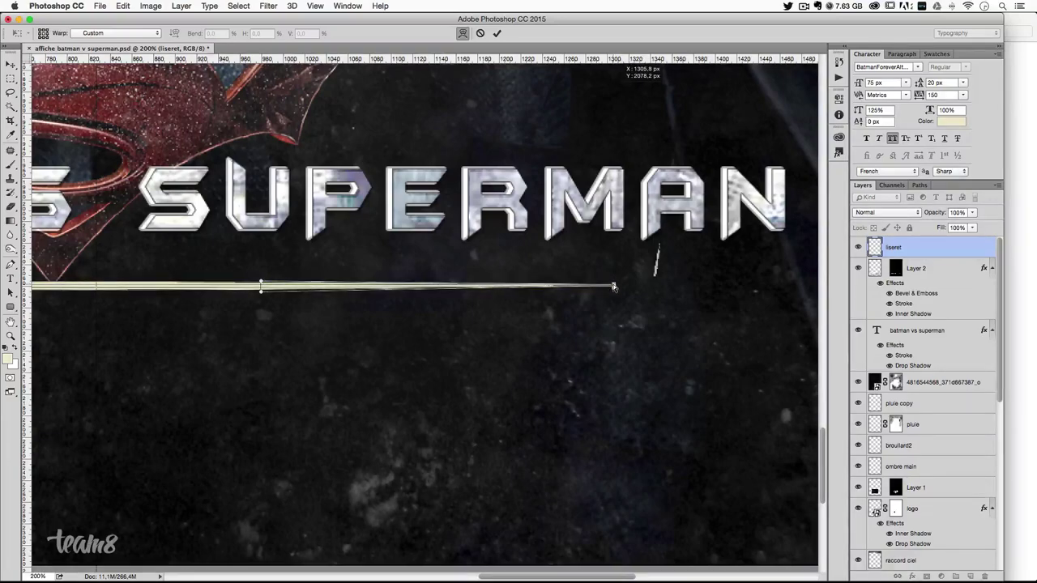
key("Return")
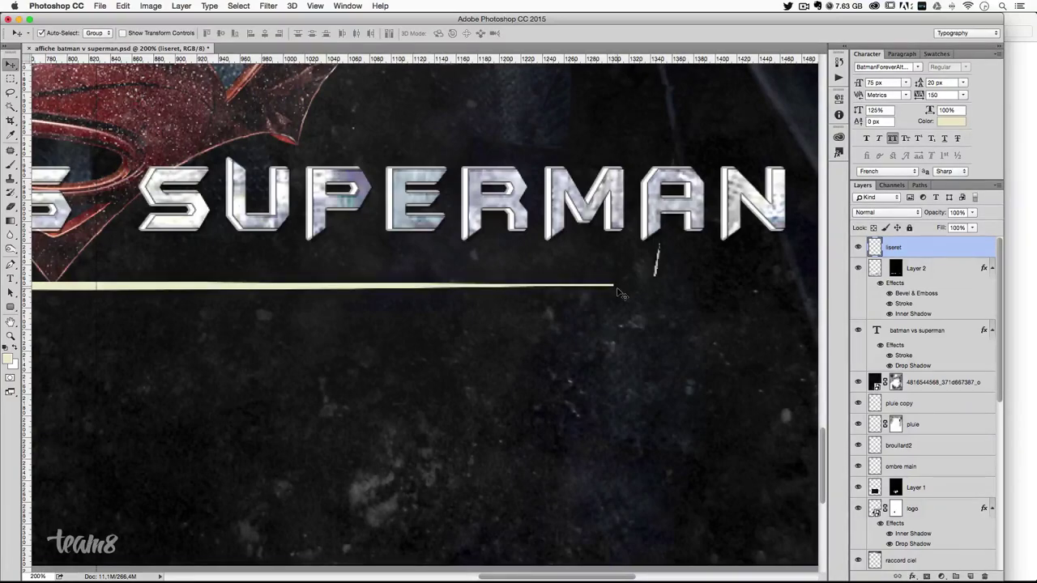
- Shorten the line from its right end and shift it to centre under the title
key("super+minus")
key("super+minus")
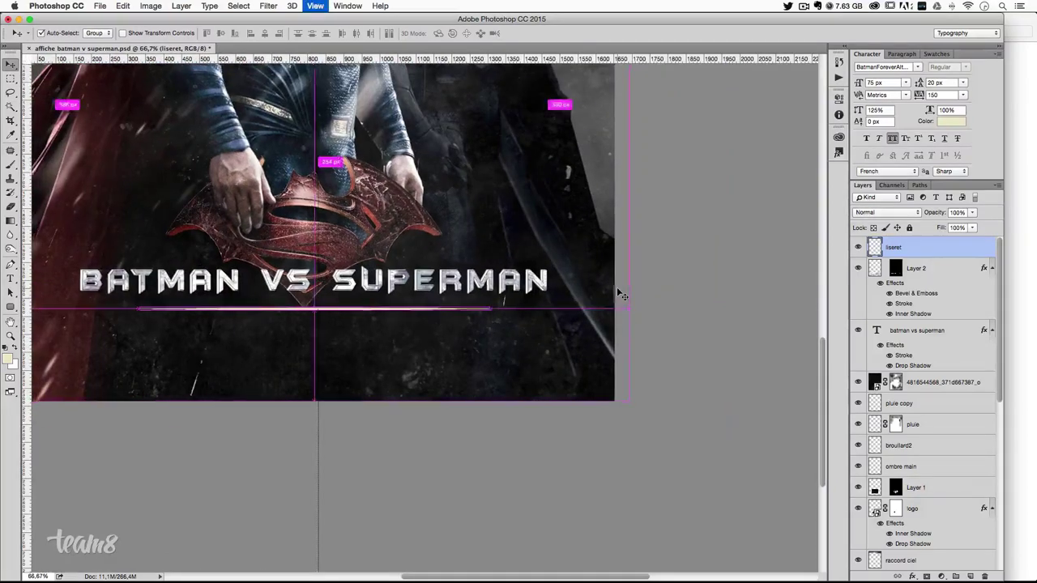
key("super+minus")
scroll(617, 293, "left", 3)
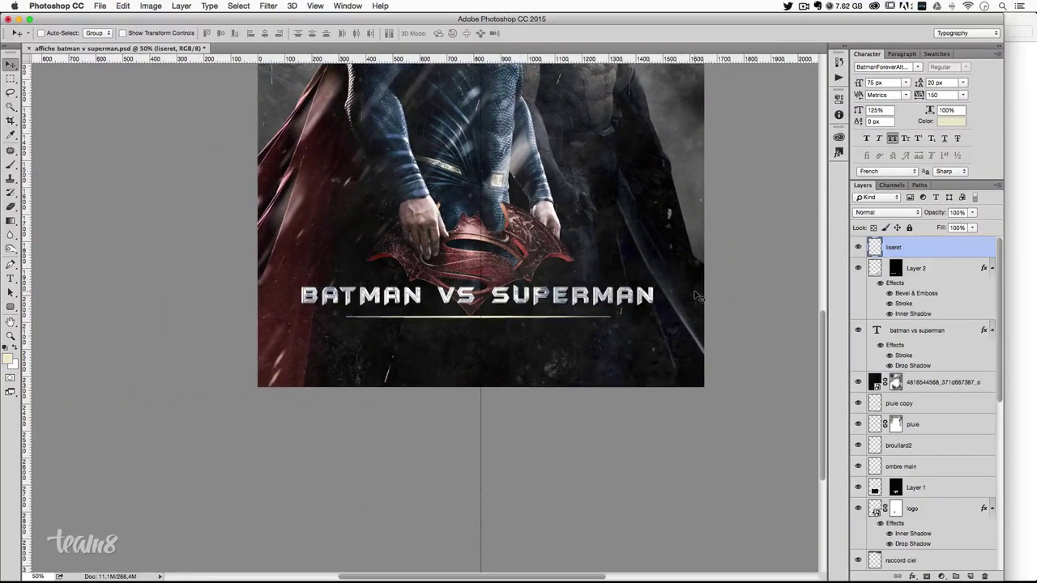
key("super+t")
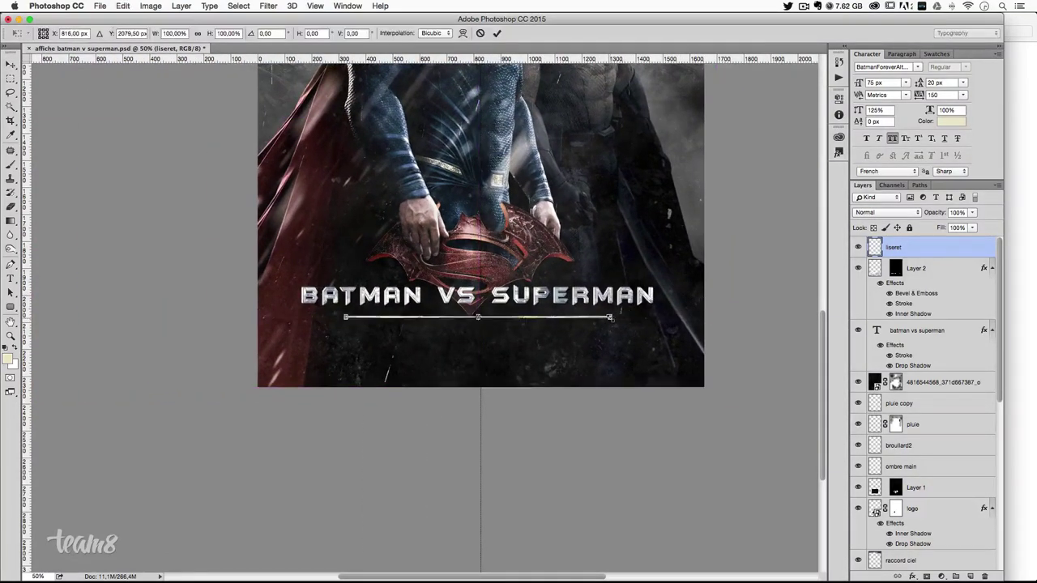
left_click_drag(611, 316, 583, 317)
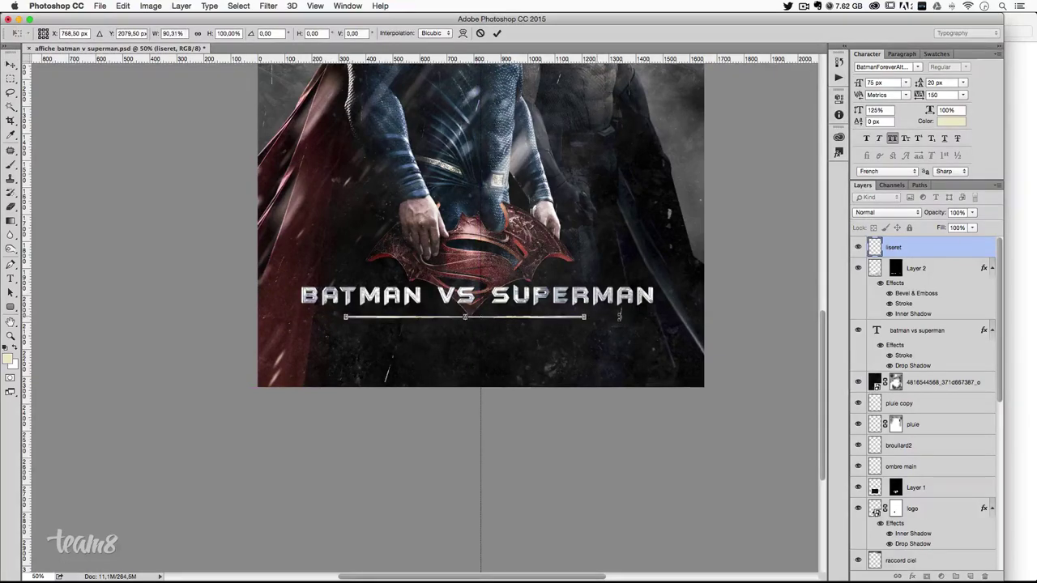
key("Return")
key("super+t")
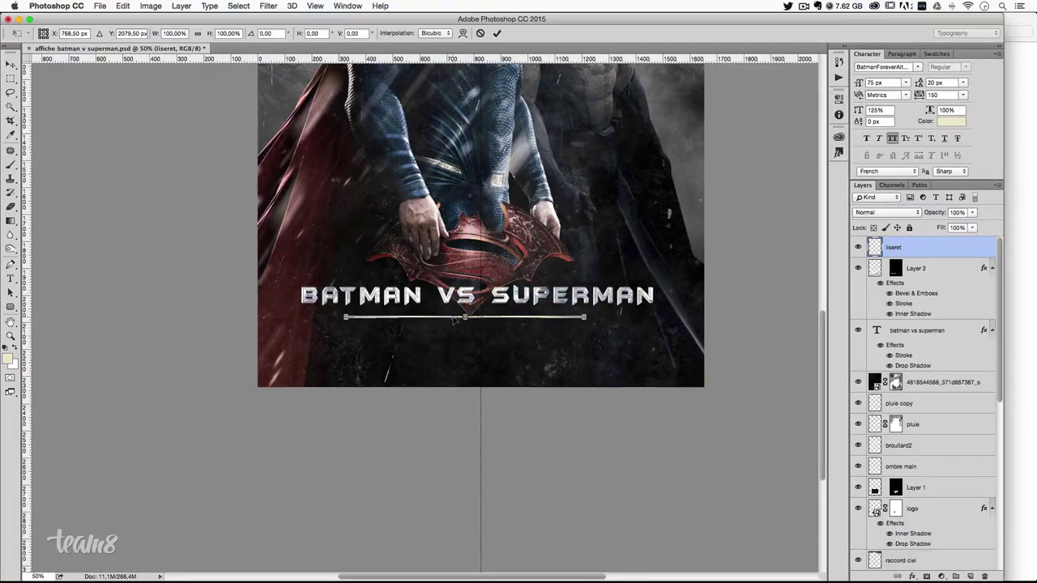
left_click_drag(453, 318, 468, 318)
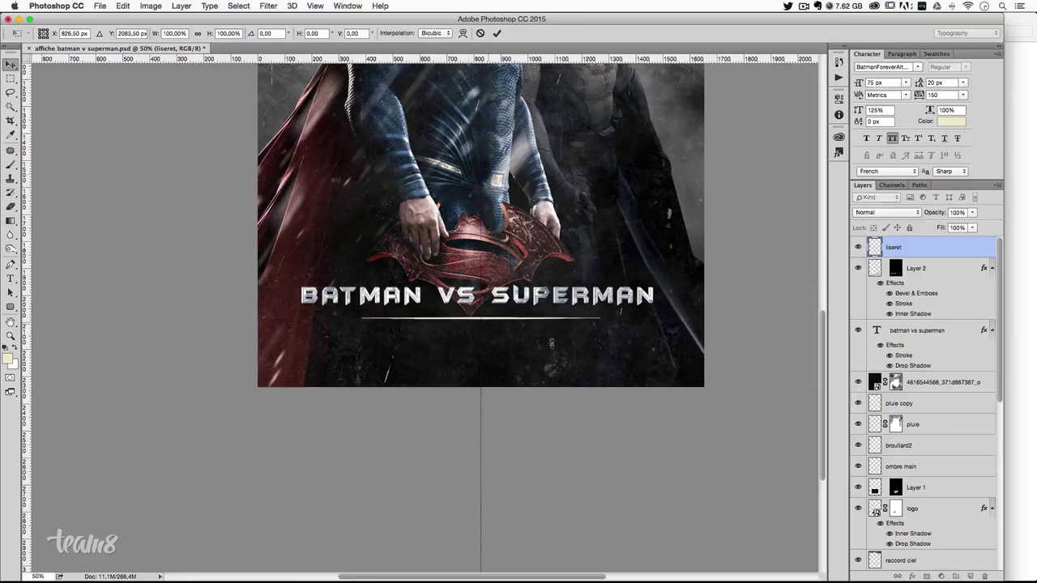
key("Return")
scroll(713, 384, "up", 3)
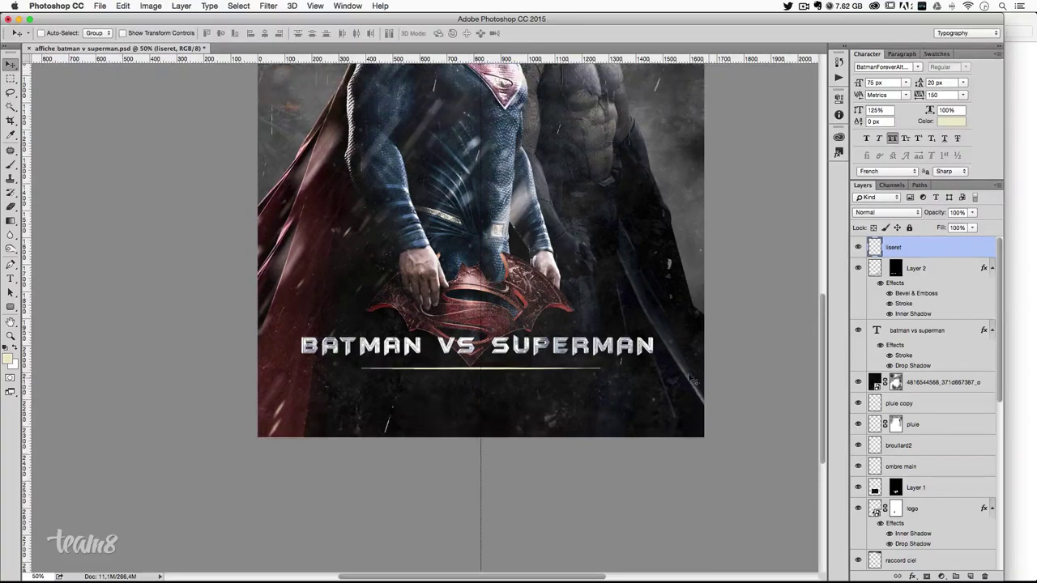
- Apply a Gaussian Blur with a 3.0 px radius to the liseret line
left_click(268, 5)
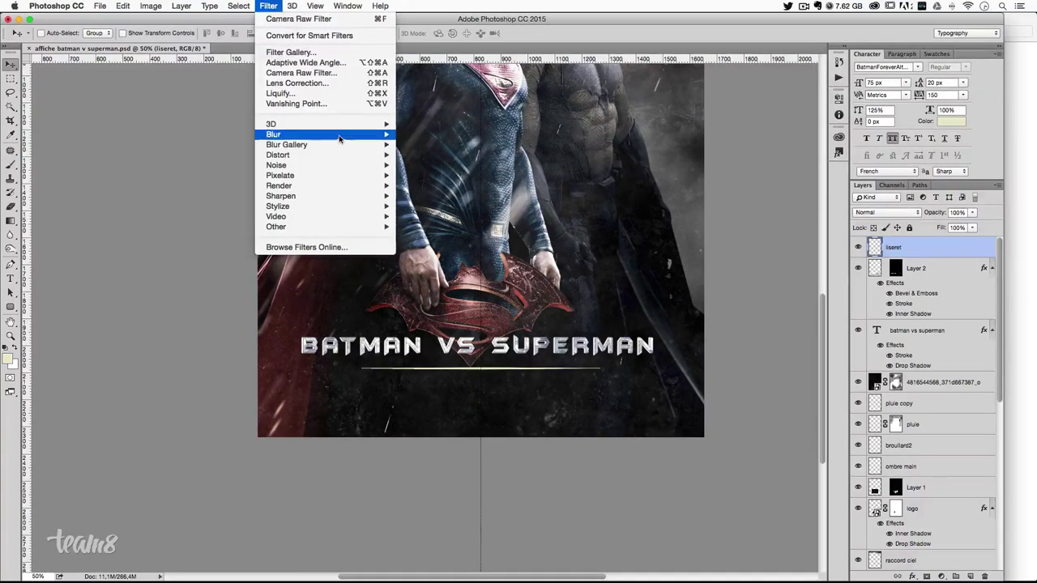
mouse_move(324, 135)
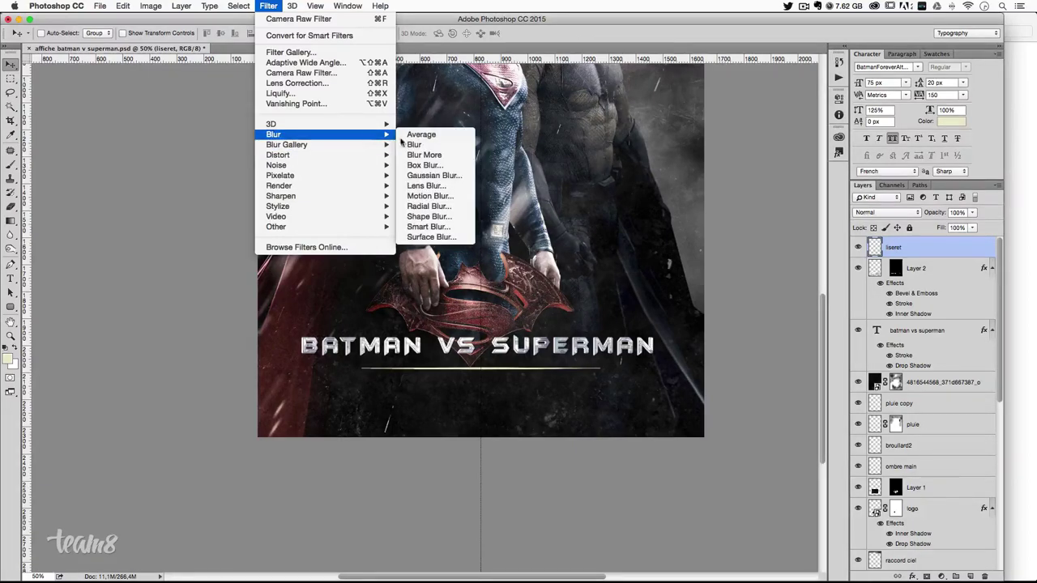
left_click(452, 178)
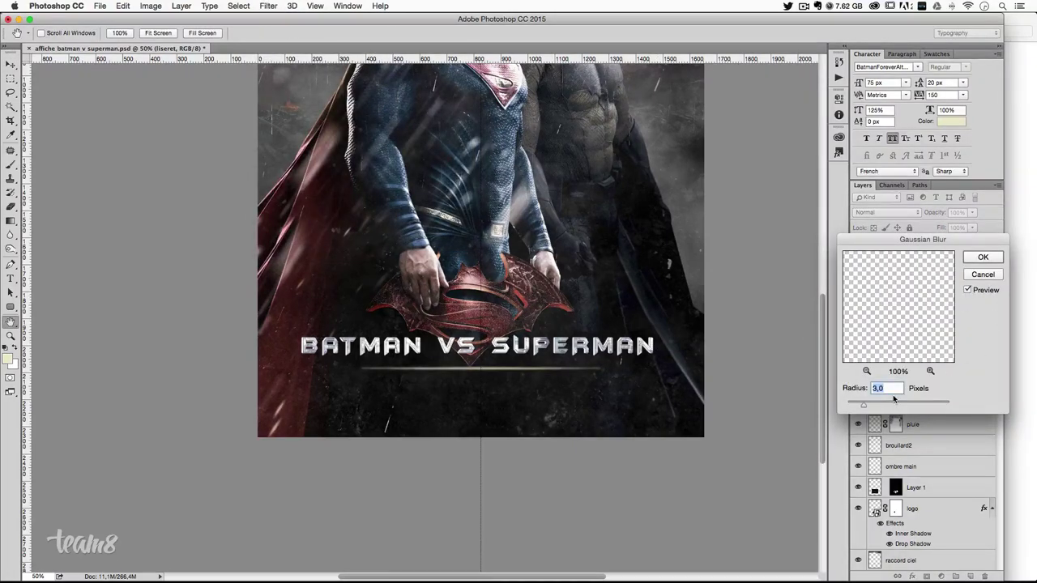
key("Return")
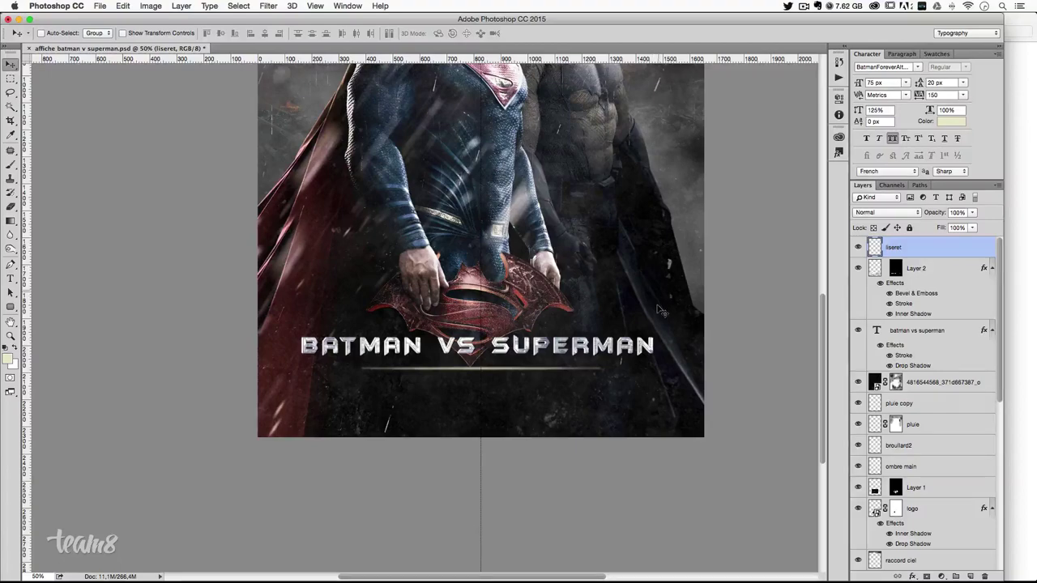
scroll(660, 310, "down", 2)
- Transform the underline to reduce its height and make it thinner
key("ctrl+plus")
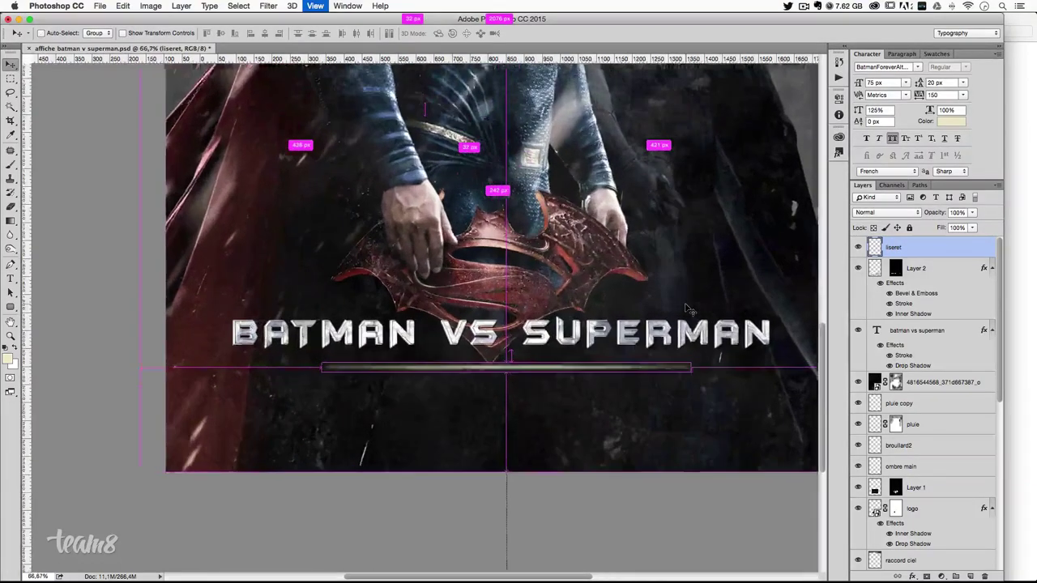
key("ctrl+t")
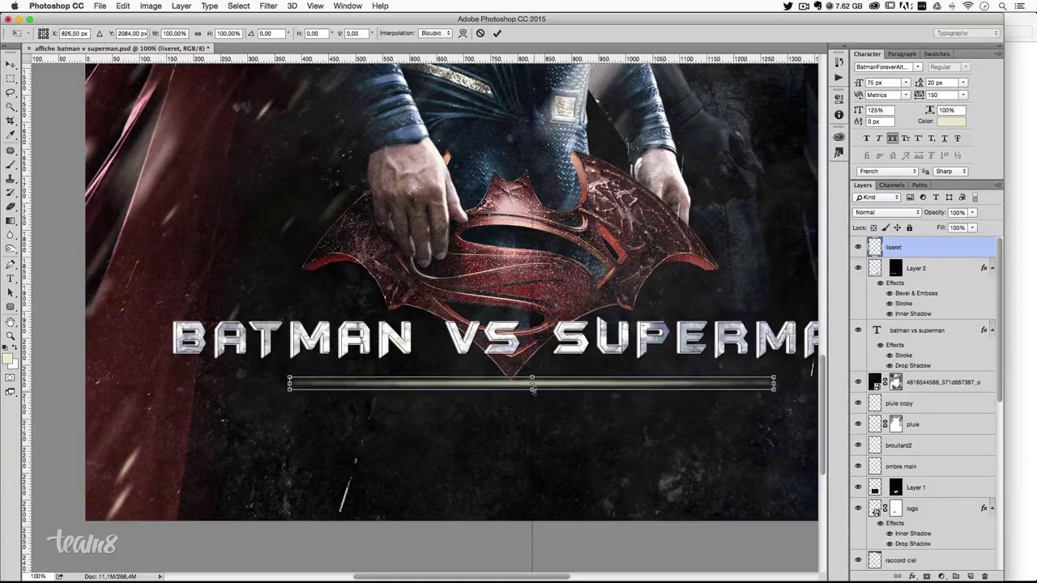
left_click_drag(532, 388, 533, 393)
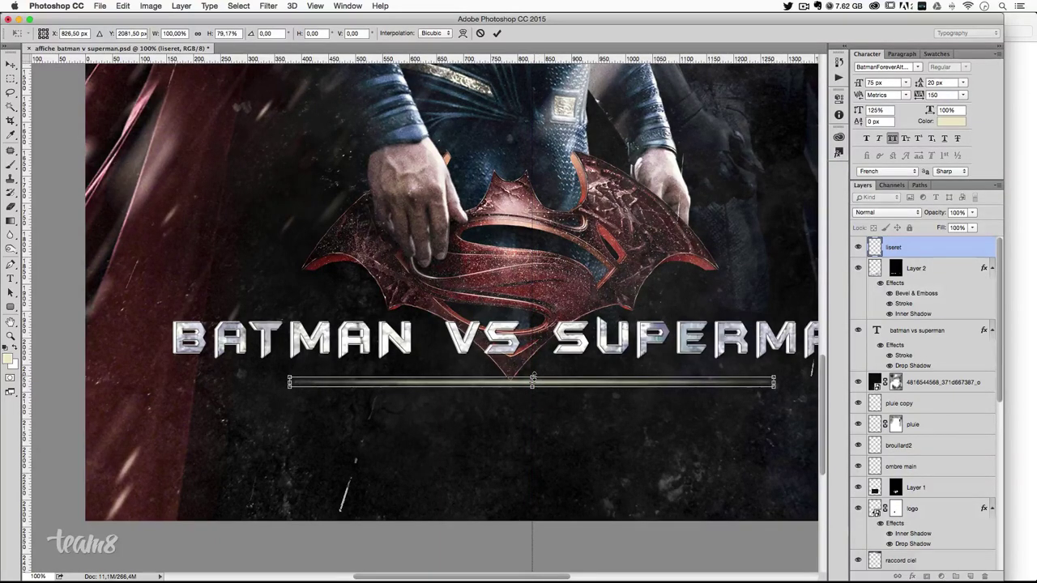
left_click_drag(533, 377, 321, 211)
key("ctrl+plus")
key("ctrl+plus")
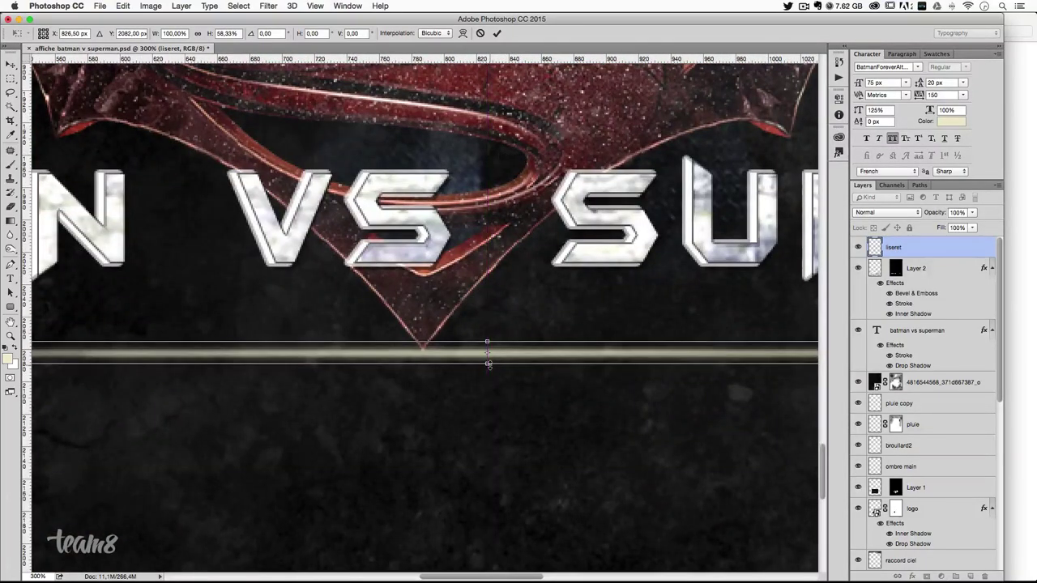
key("Return")
key("ctrl+minus")
key("ctrl+minus")
key("ctrl+minus")
key("ctrl+minus")
key("ctrl+minus")
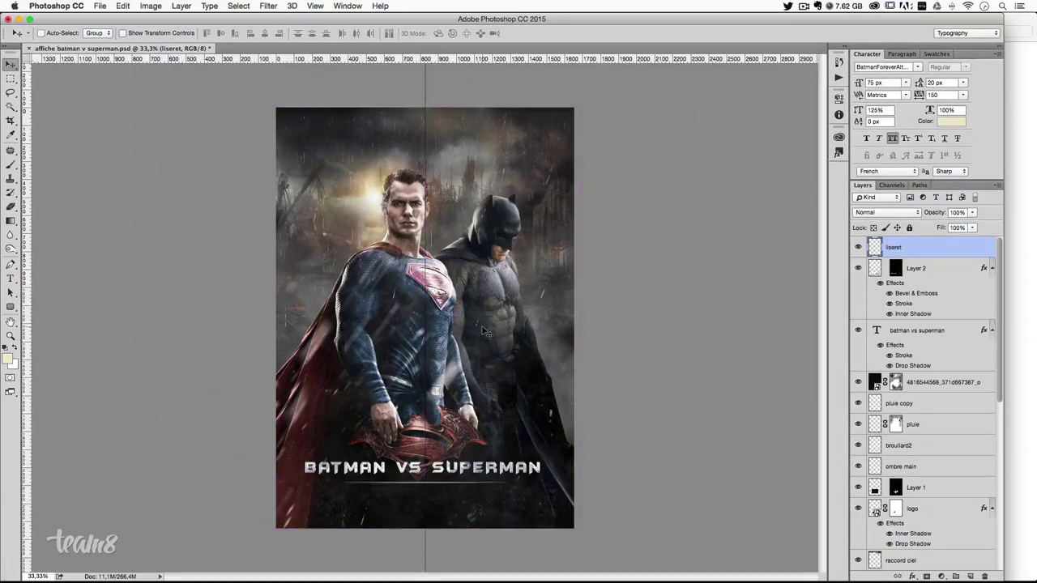
- Zoom in closely and fine-tune the underline's height with a second transform
key("ctrl+plus")
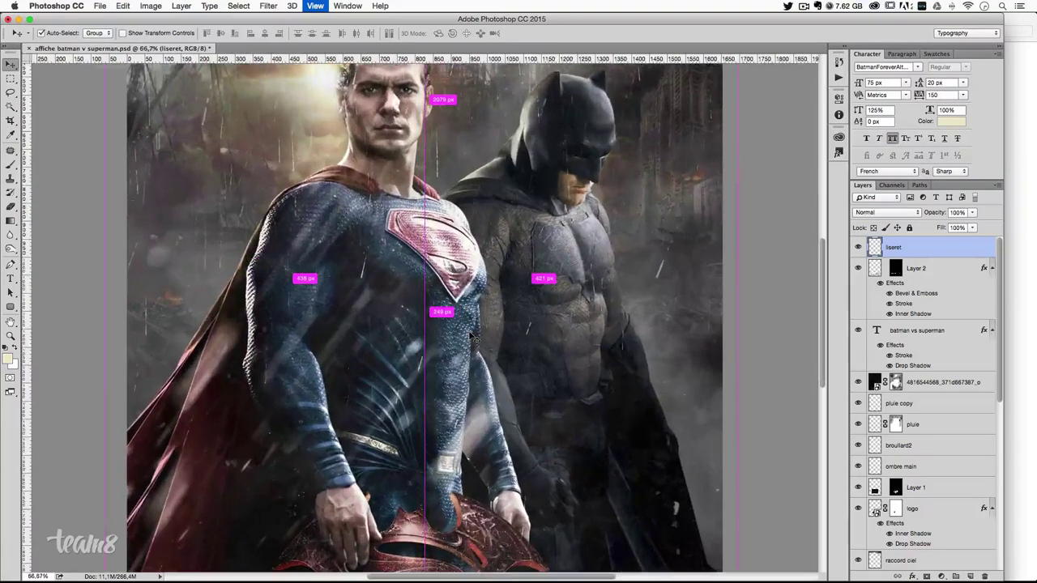
scroll(471, 337, "down", 5)
key("ctrl+plus")
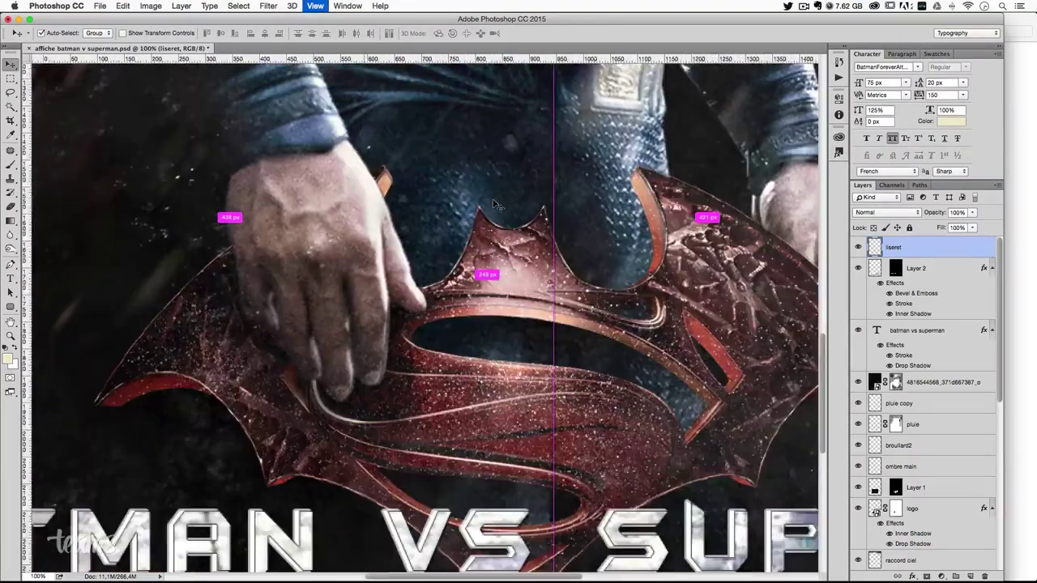
key("ctrl+plus")
scroll(493, 205, "down", 5)
key("ctrl+t")
scroll(518, 291, "down", 3)
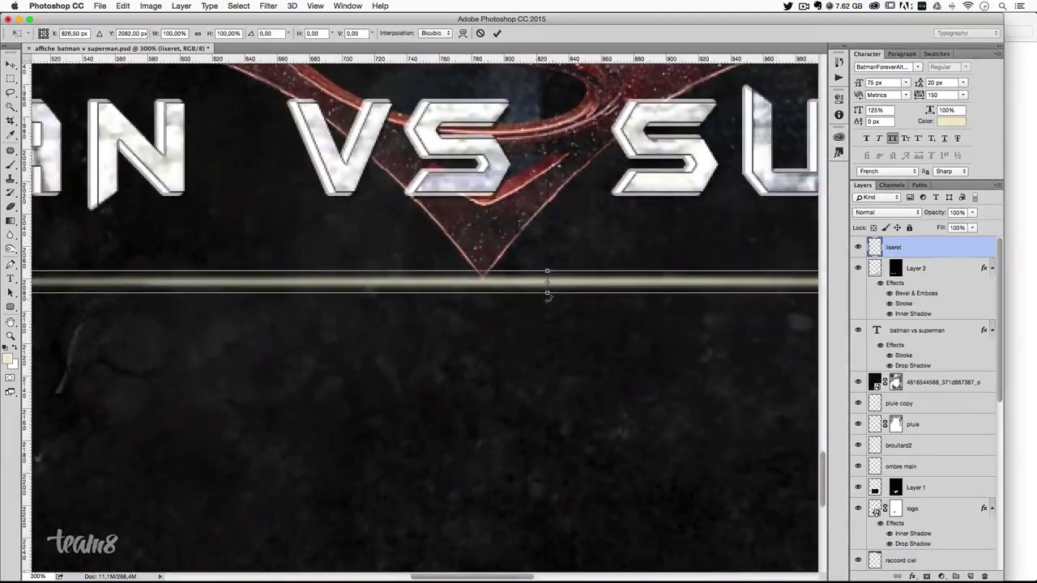
left_click_drag(547, 296, 547, 298)
key("Return")
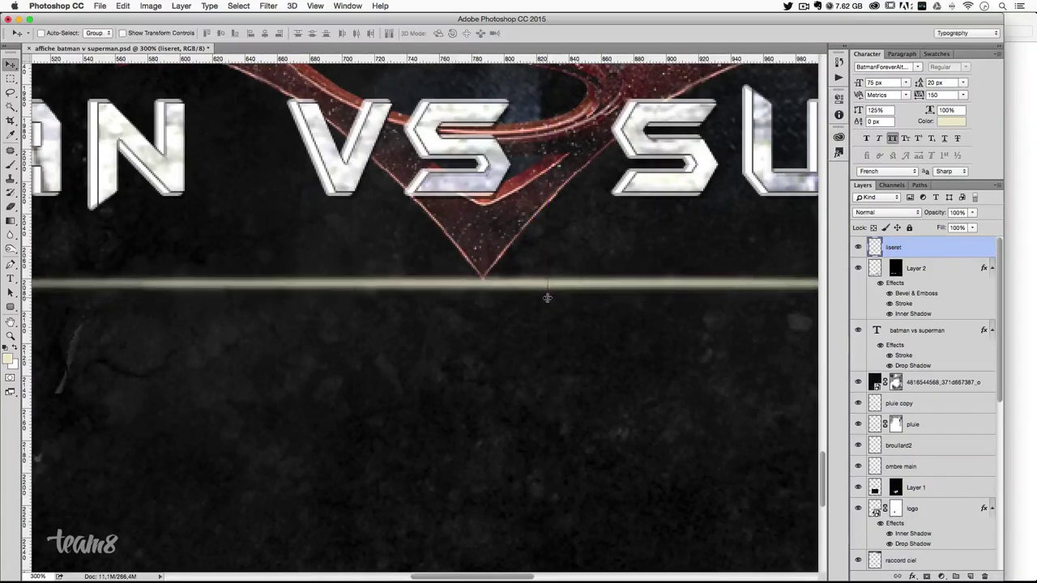
key("ctrl+minus")
key("ctrl+minus")
key("ctrl+minus")
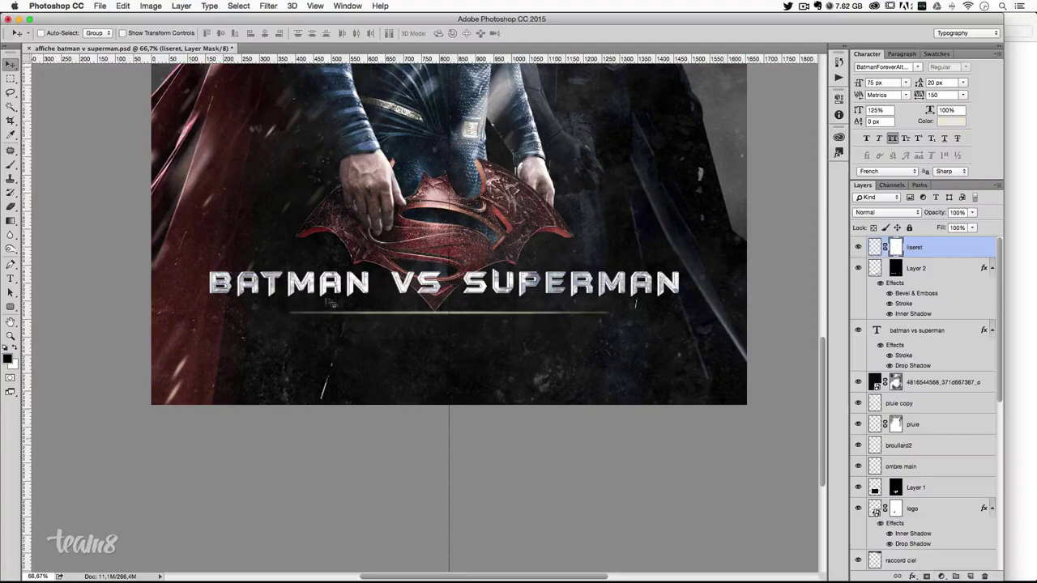
- Paint black at 31% brush opacity on the liseret mask over the line's end
key("F3")
left_click(652, 385)
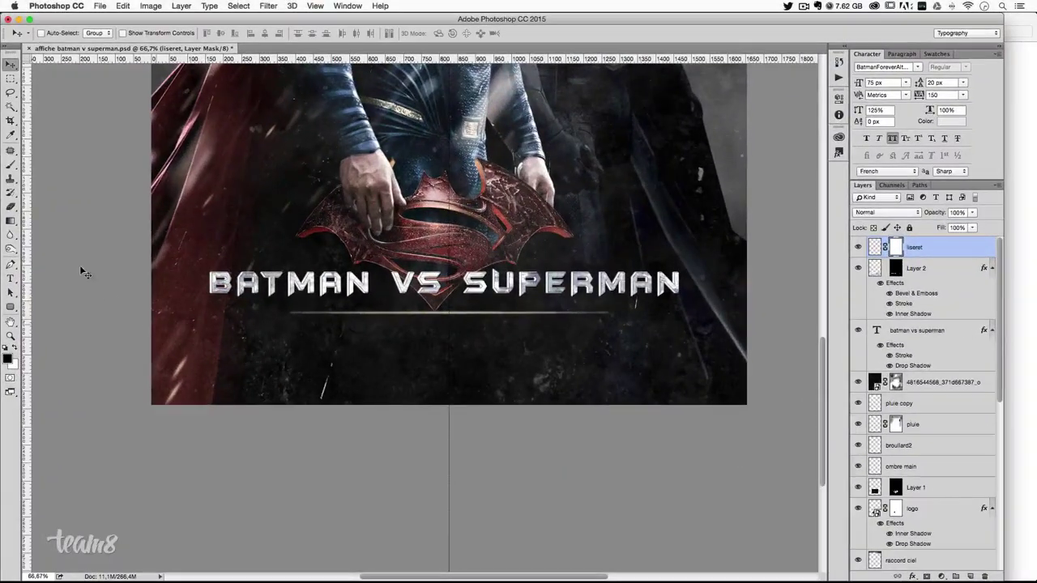
left_click(10, 170)
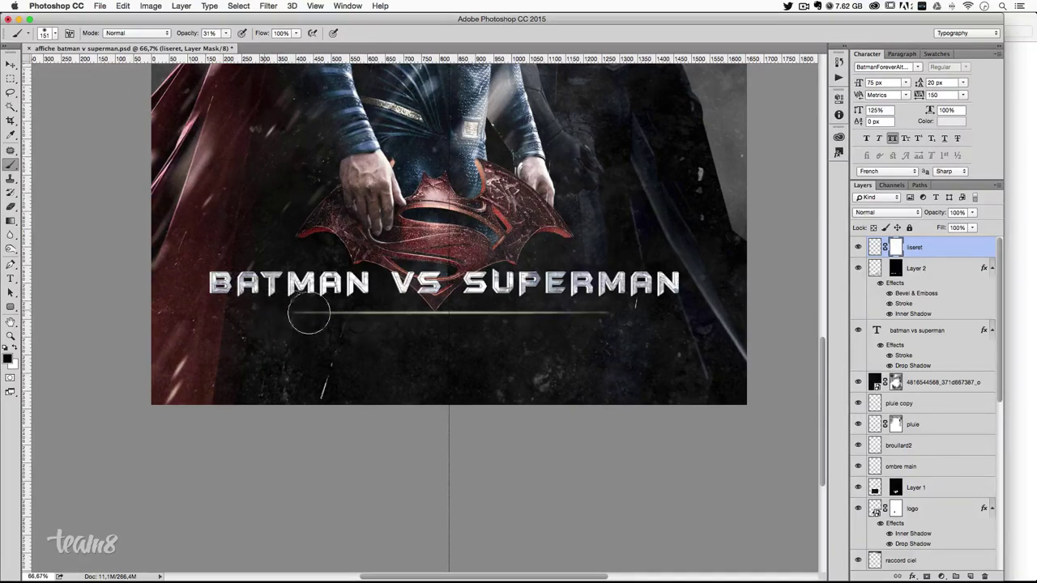
left_click_drag(615, 315, 656, 312)
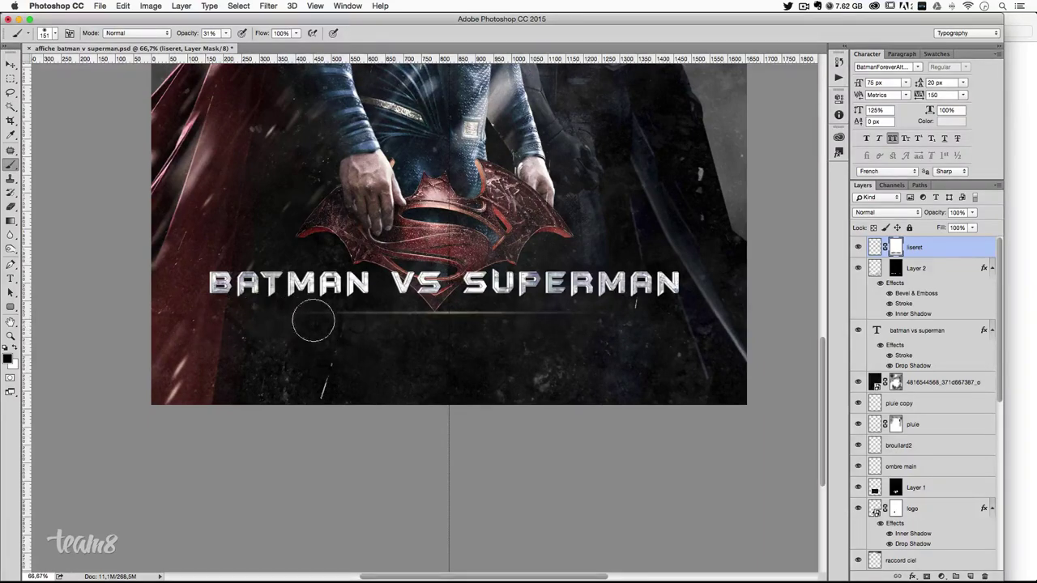
- Review the faded line across the poster and target the liseret layer's pixels
key("ctrl+minus")
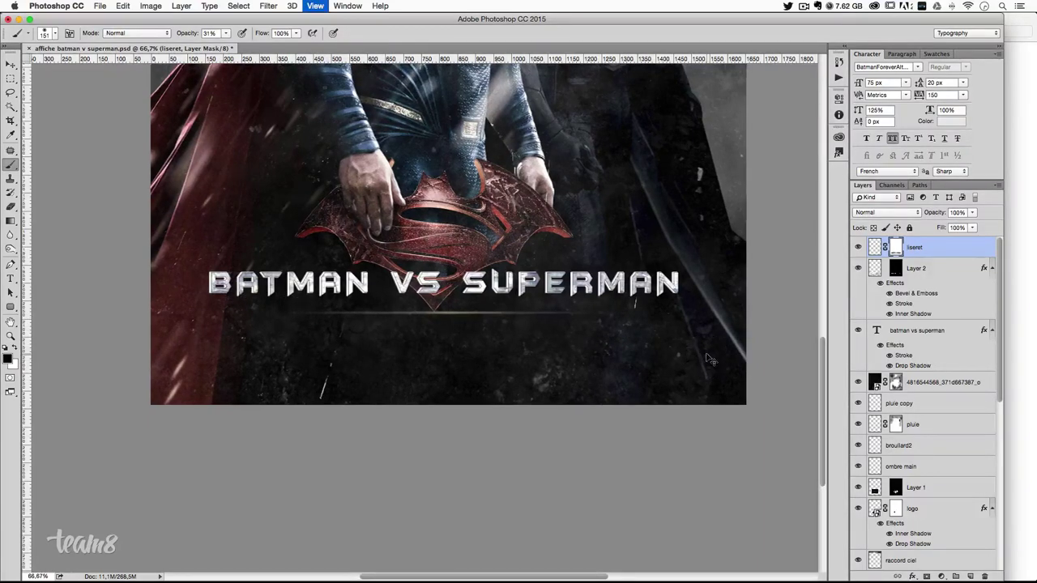
key("ctrl+minus")
key("ctrl+plus")
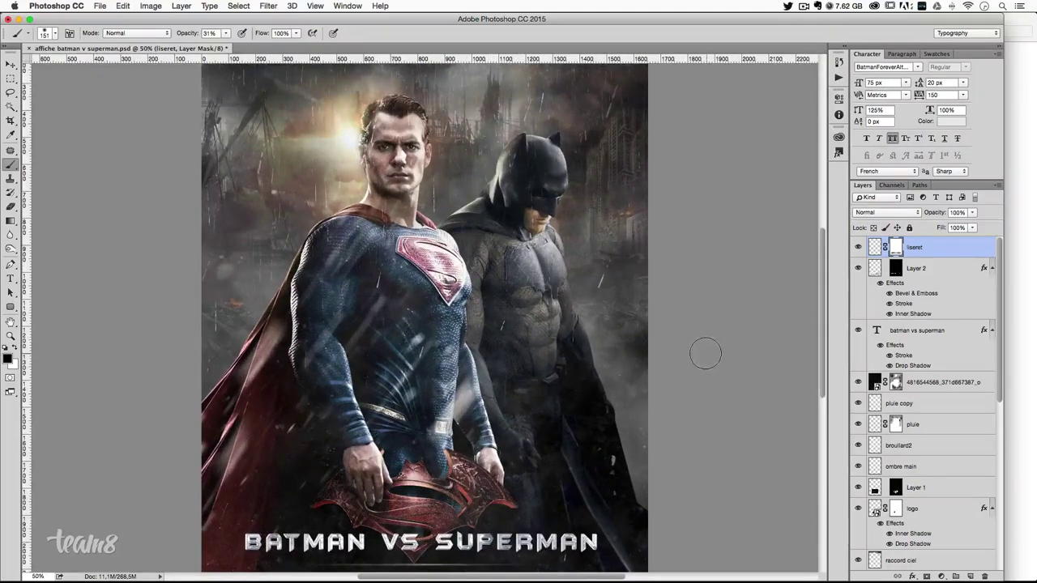
scroll(637, 378, "down", 1)
scroll(640, 379, "down", 2)
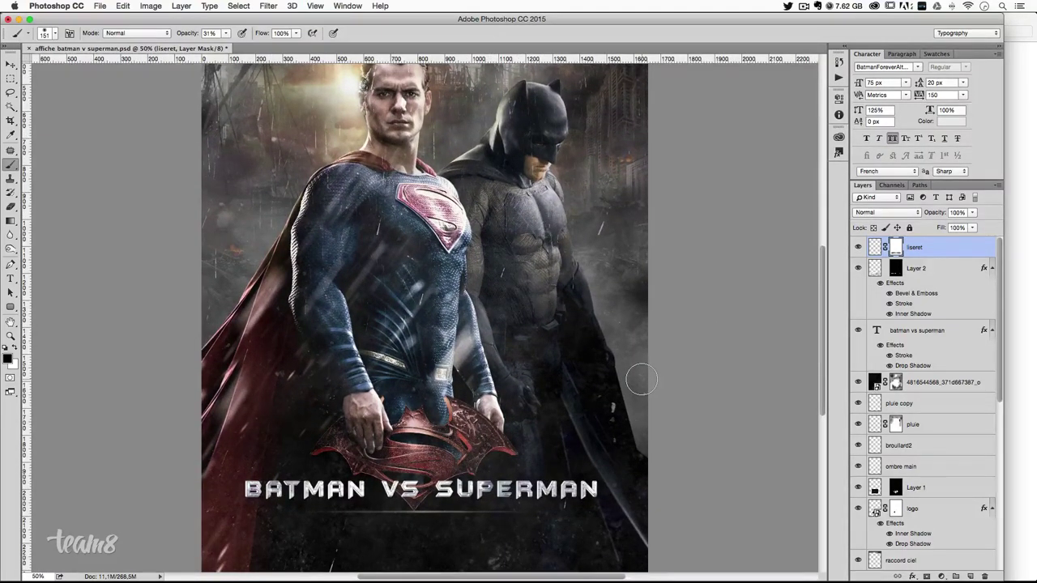
scroll(638, 377, "down", 2)
scroll(638, 378, "down", 1)
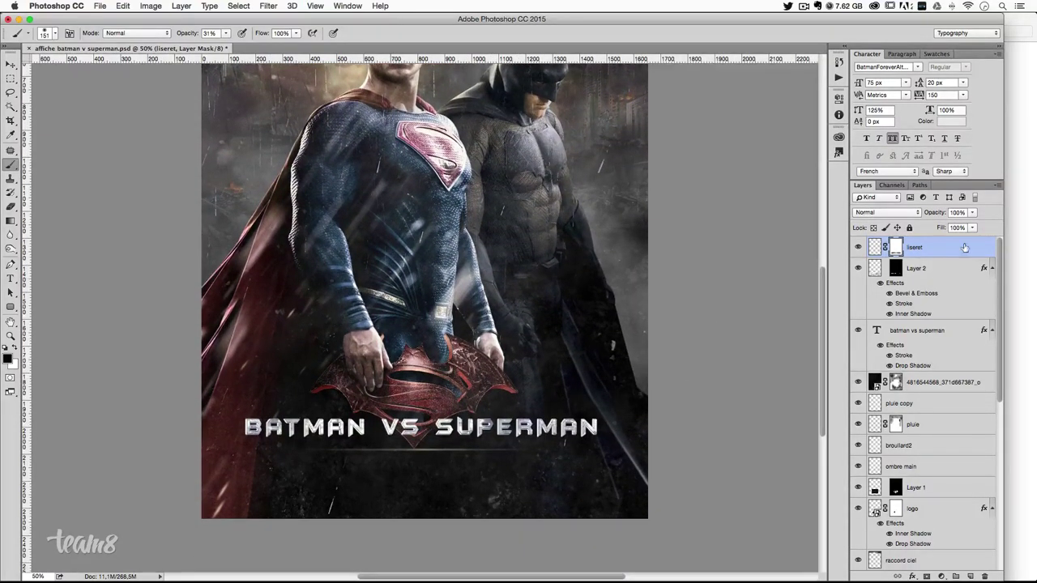
left_click(875, 248)
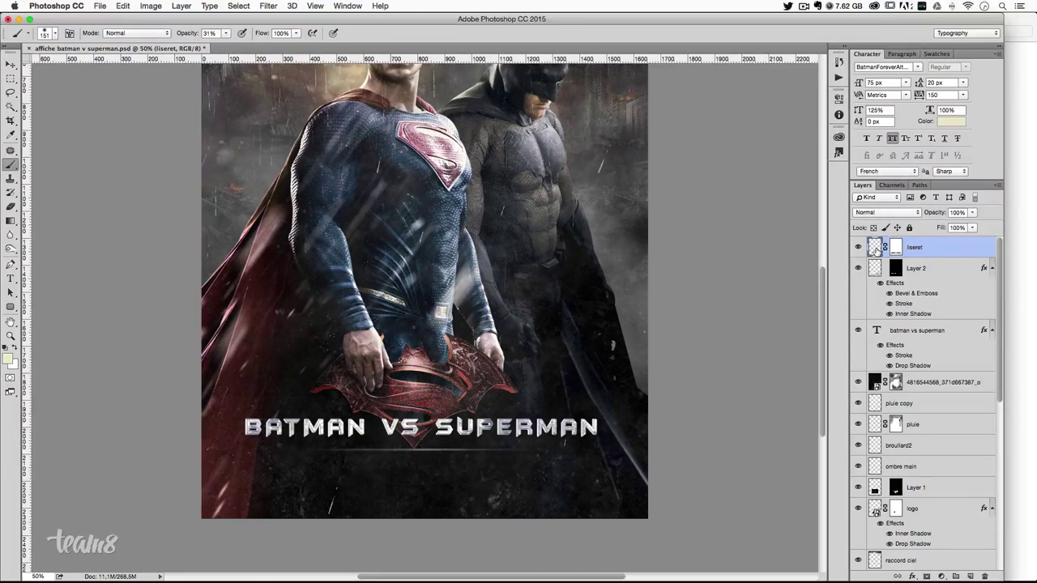
- Brighten the underline with Levels by raising its highlights and midtones
key("ctrl+l")
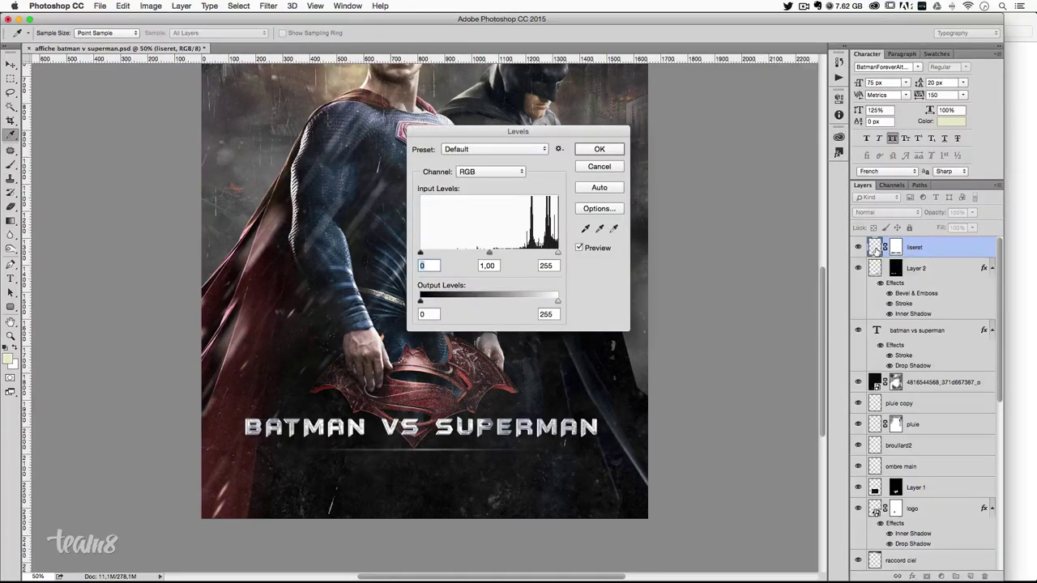
left_click_drag(525, 132, 771, 109)
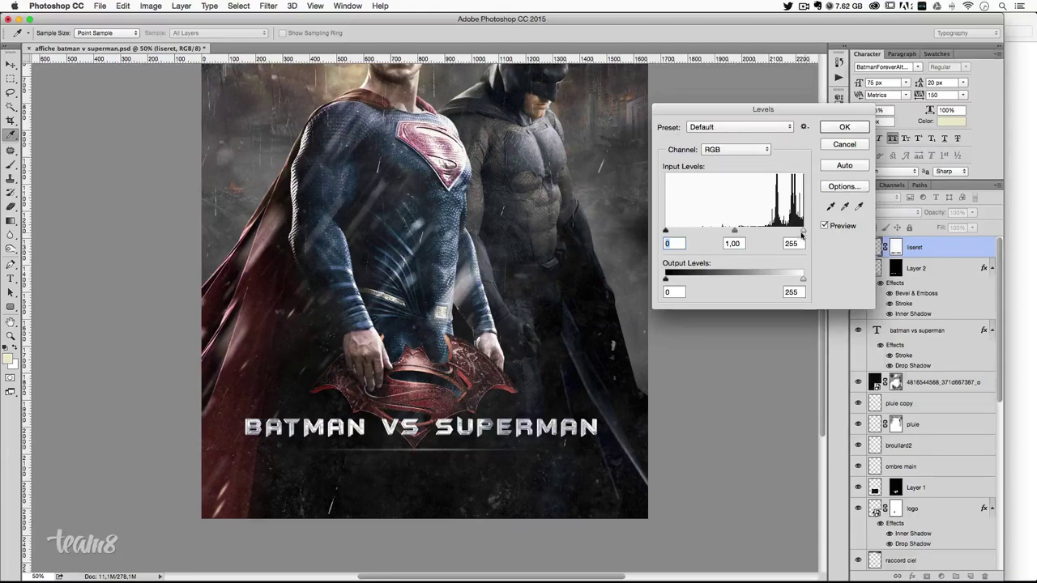
left_click_drag(802, 232, 748, 231)
left_click_drag(681, 232, 731, 231)
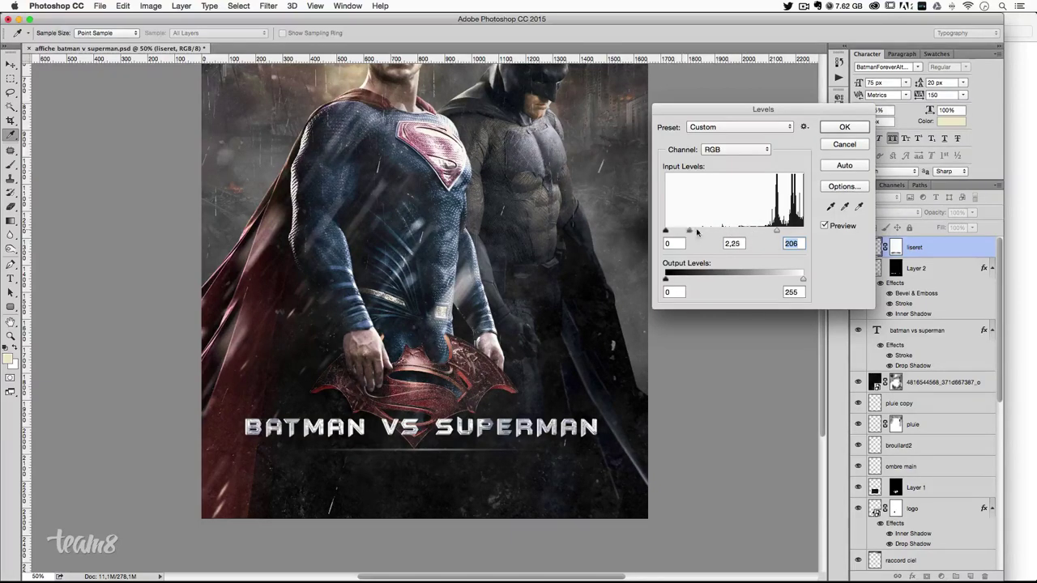
key("Return")
- Pan to the title area and view it at 100% with the Move tool
key("b")
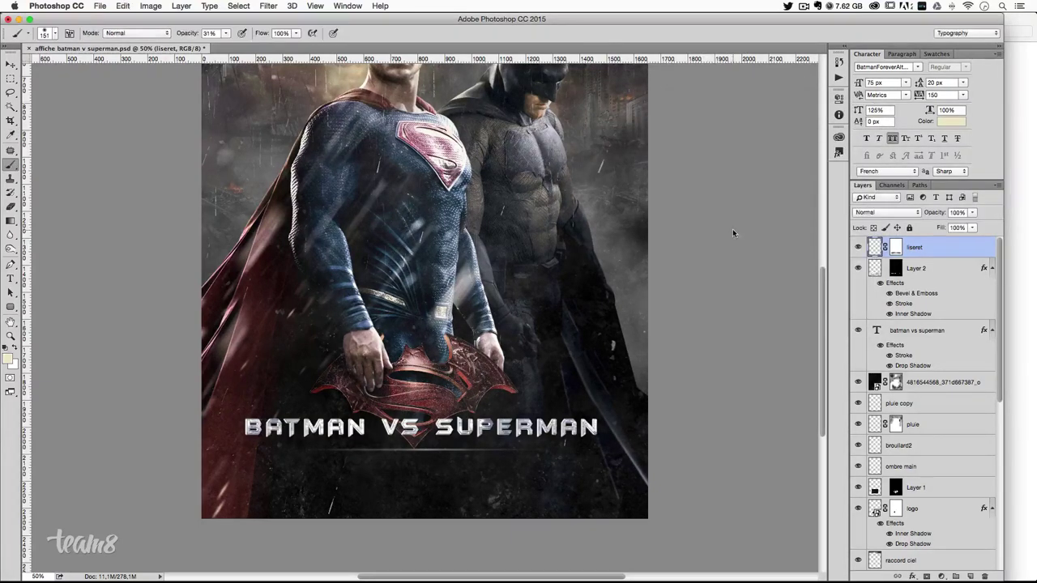
left_click_drag(630, 327, 639, 243)
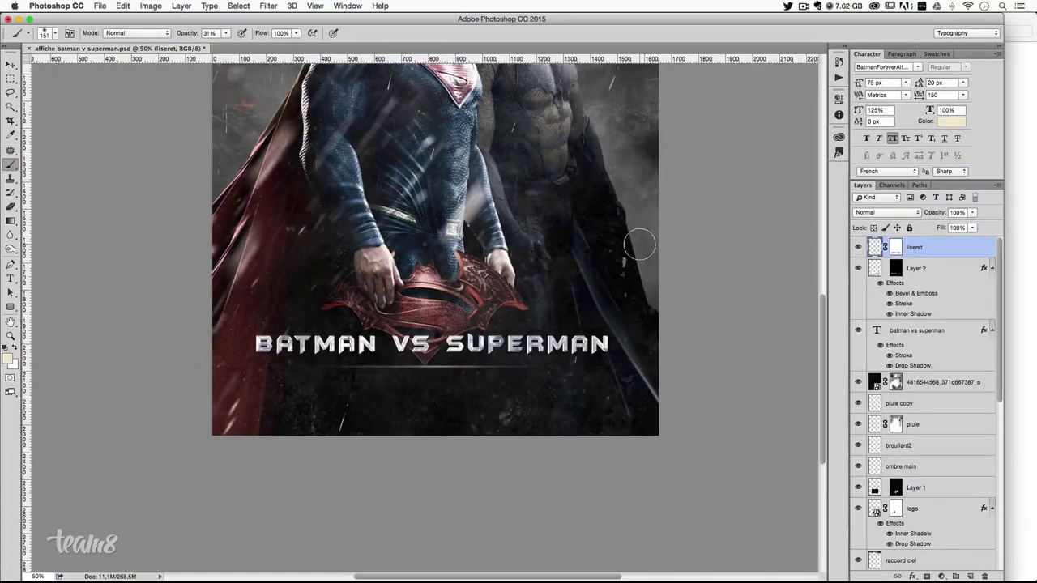
scroll(631, 276, "up", 4)
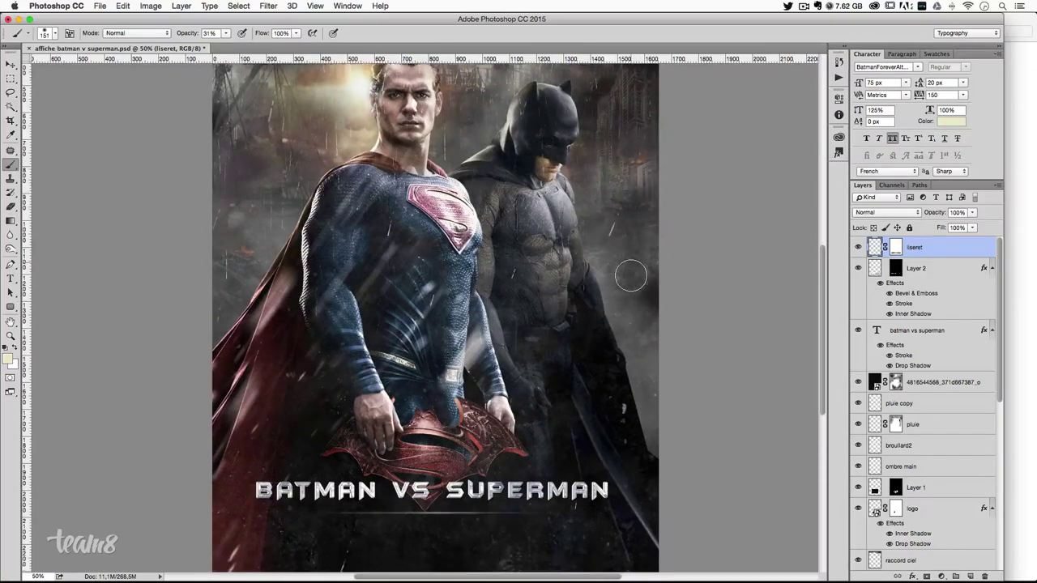
scroll(631, 276, "down", 4)
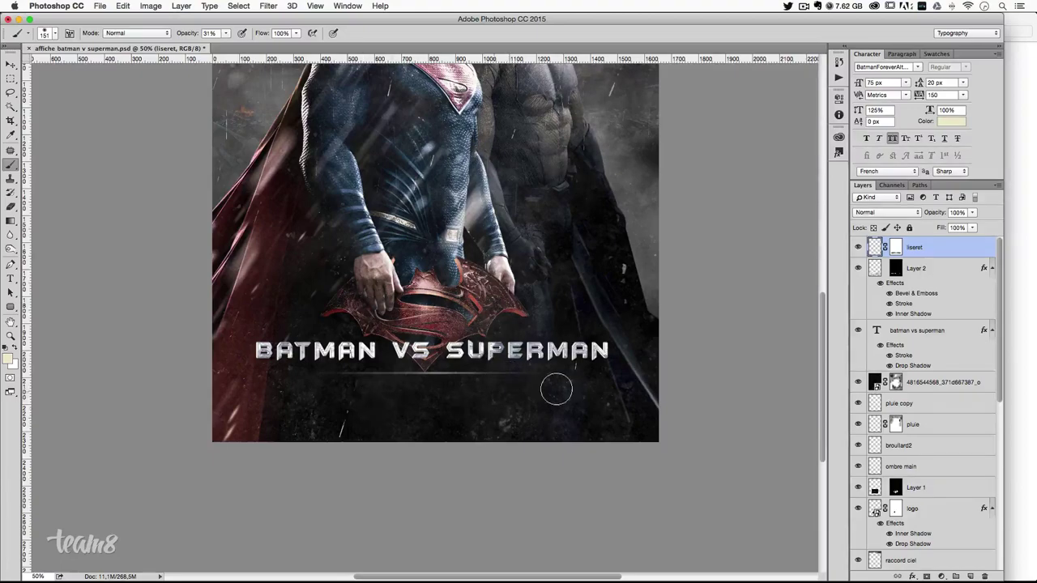
left_click(10, 63)
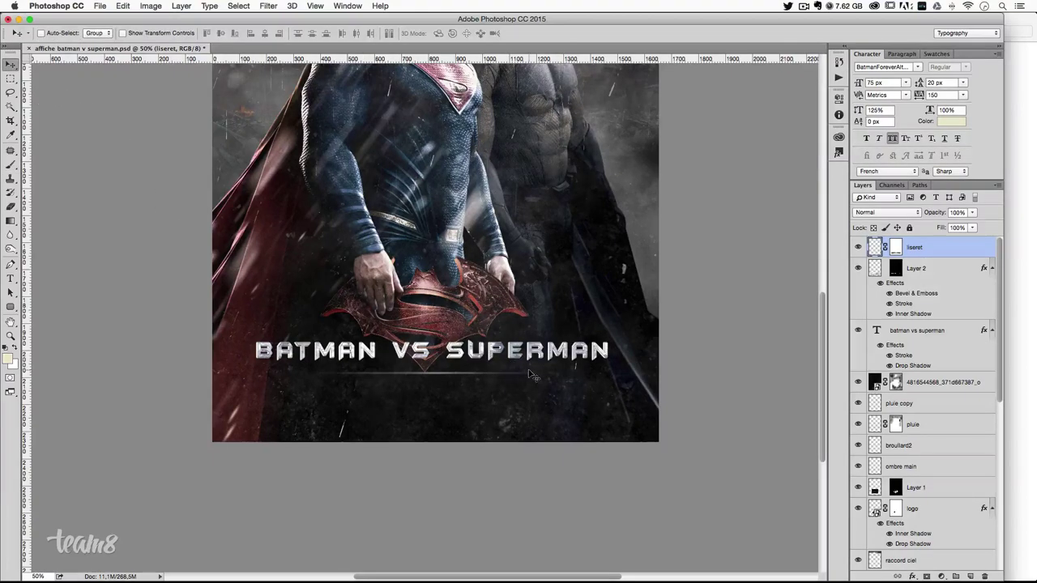
key("super+1")
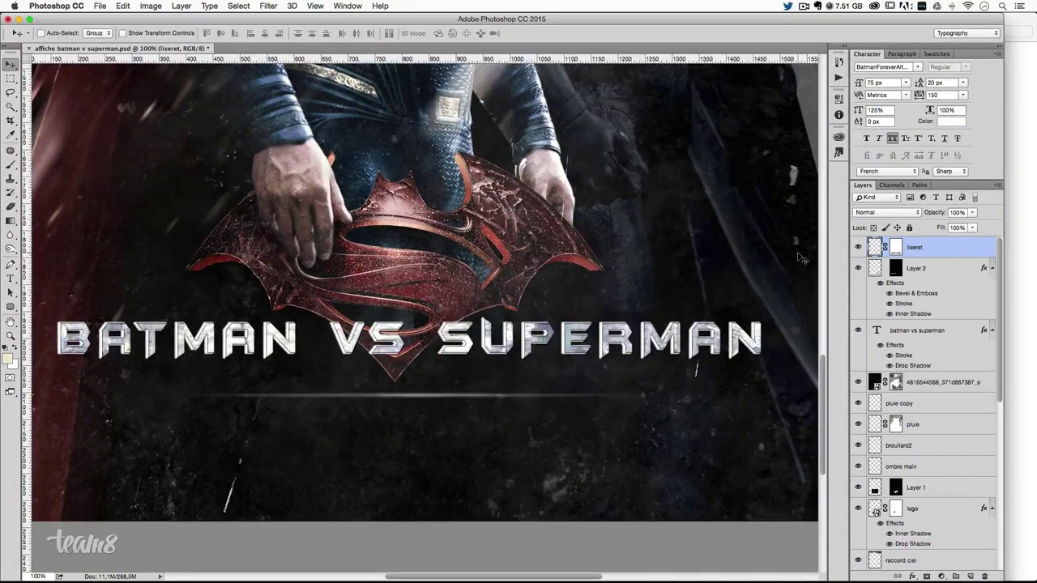
- Give the title a Screen-blended Outer Glow with grain, wider size and 35% opacity
double_click(947, 338)
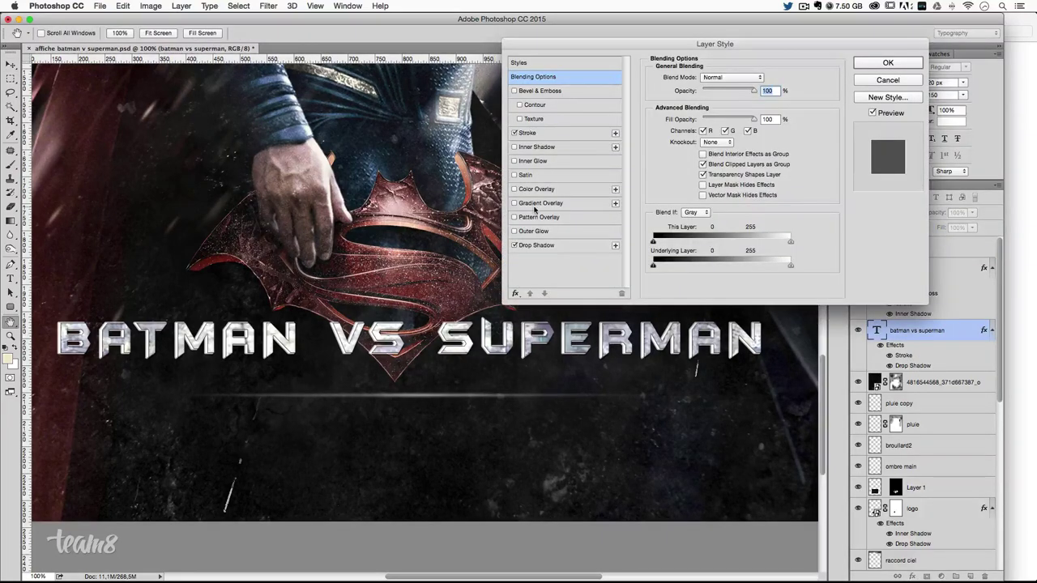
left_click(535, 232)
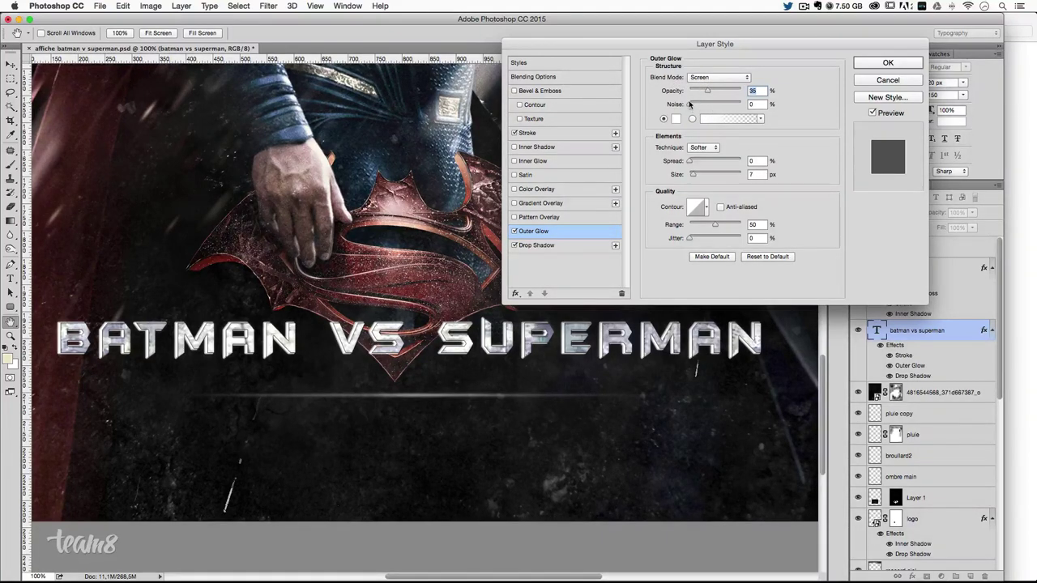
mouse_move(691, 104)
left_mouse_down()
mouse_move(724, 106)
mouse_move(720, 92)
left_mouse_up()
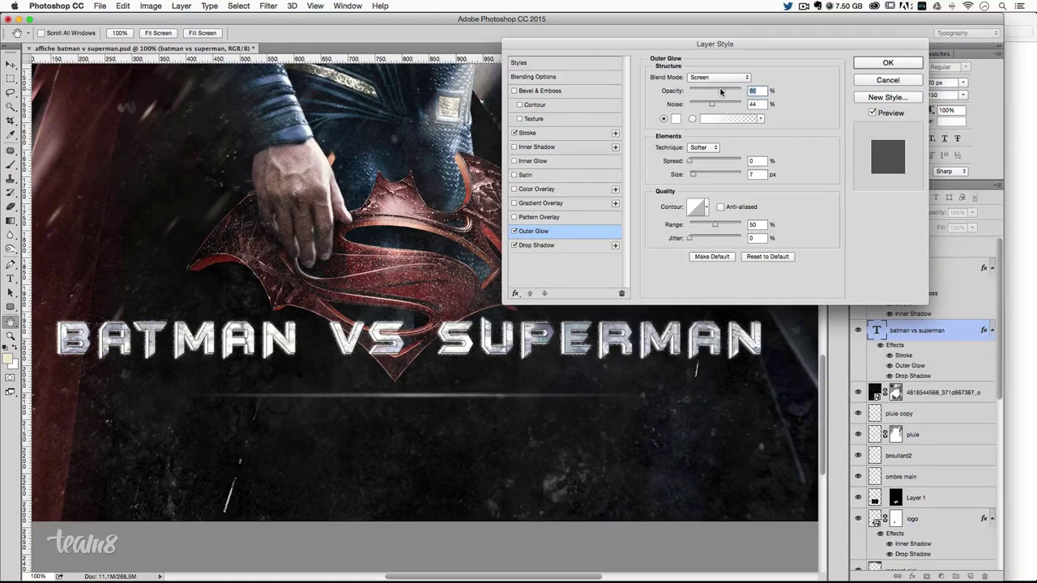
mouse_move(692, 175)
left_mouse_down()
mouse_move(701, 177)
mouse_move(680, 163)
mouse_move(702, 176)
left_mouse_up()
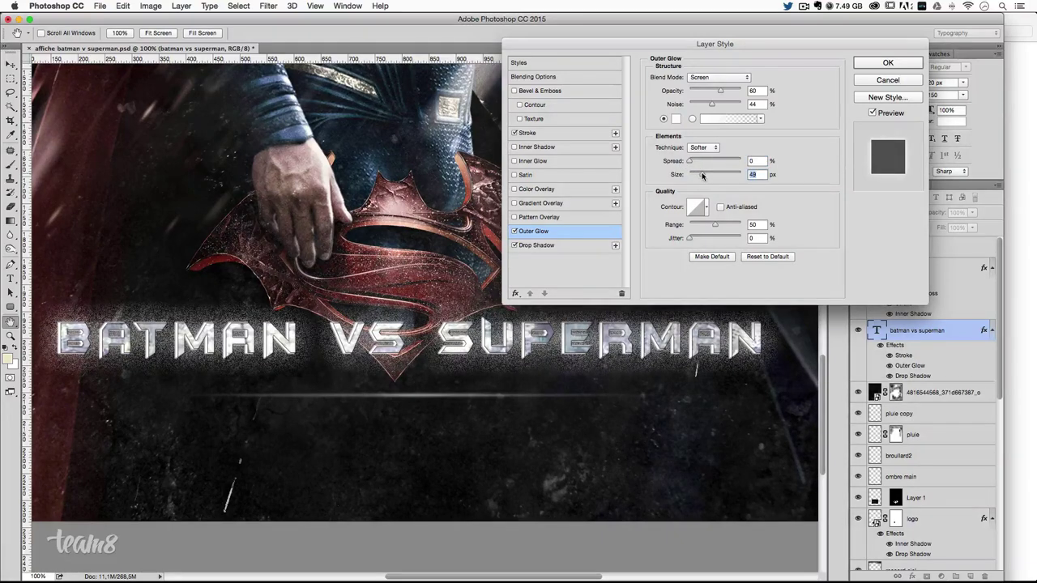
type("50")
left_click_drag(717, 105, 705, 104)
left_click_drag(716, 93, 704, 94)
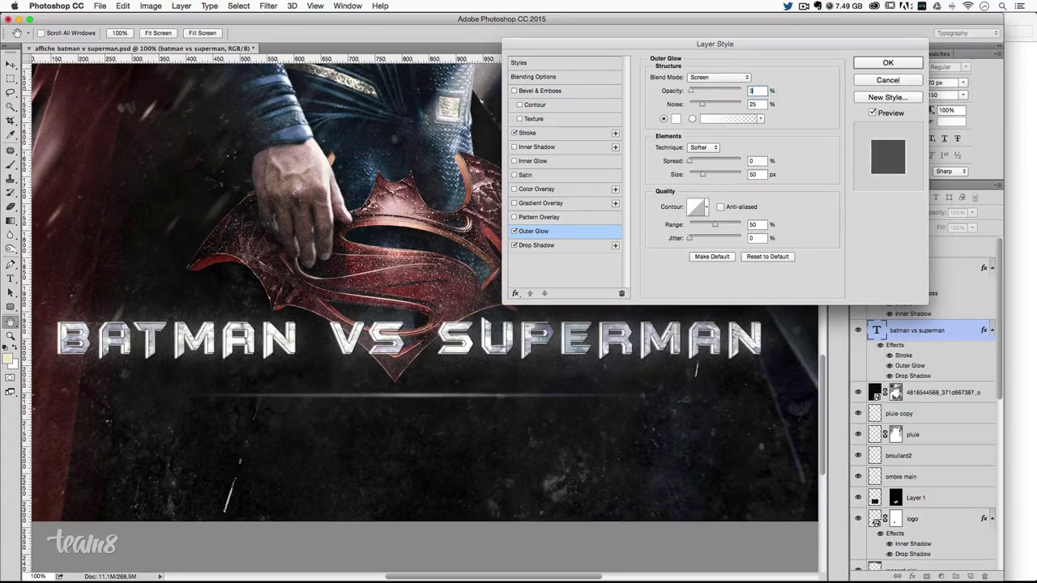
type("5")
key("Return")
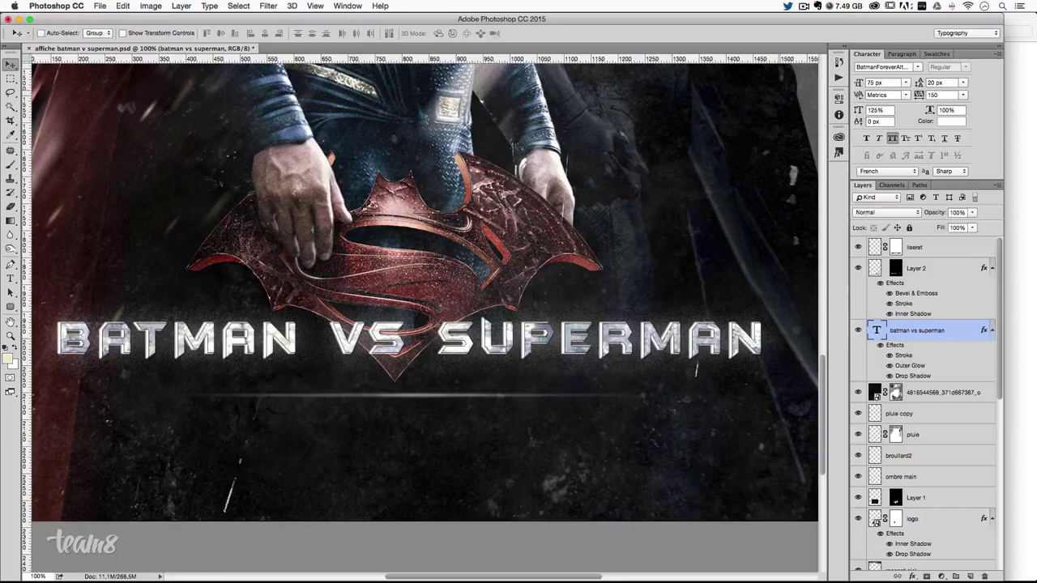
- Reopen the title's Outer Glow and increase its noise and size to 76 px
key("super+minus")
key("super+minus")
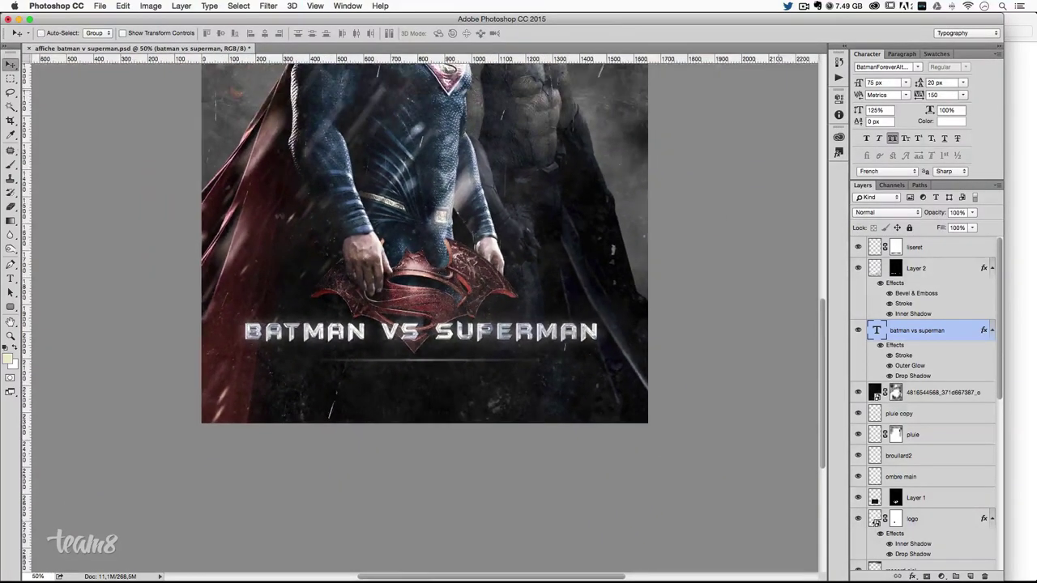
key("super+plus")
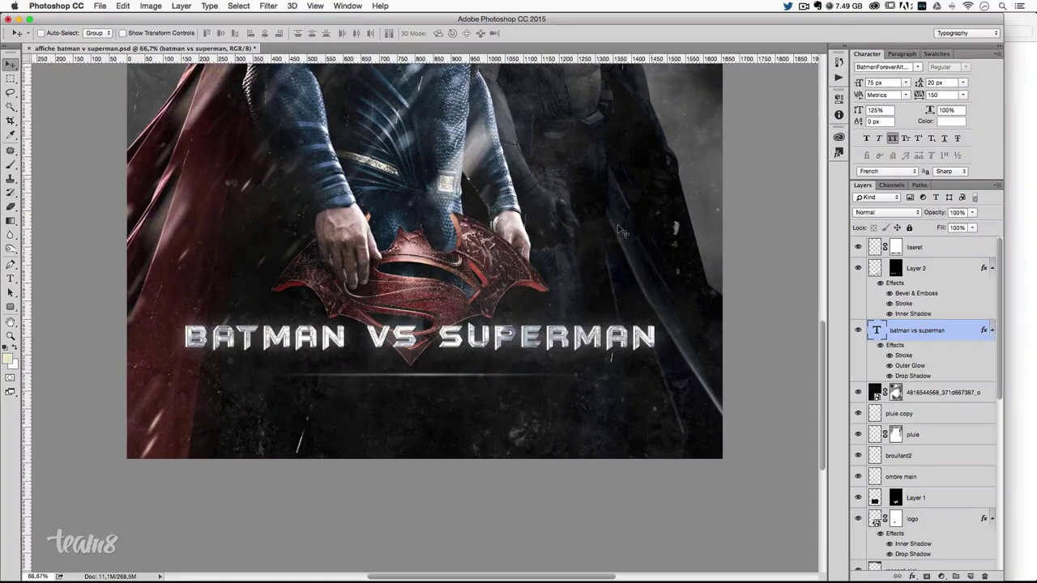
double_click(954, 335)
left_click(532, 231)
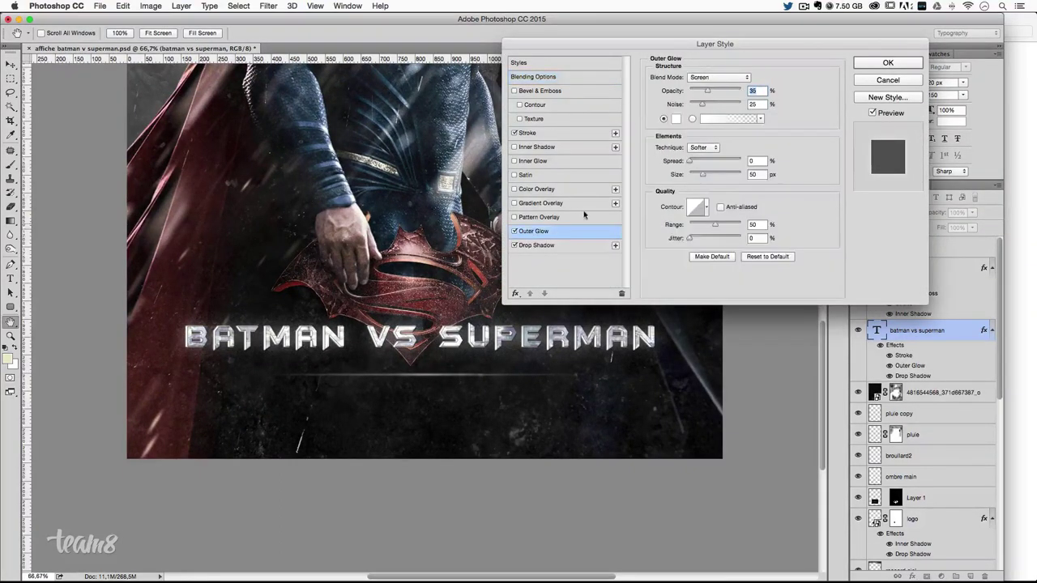
left_click_drag(704, 106, 711, 106)
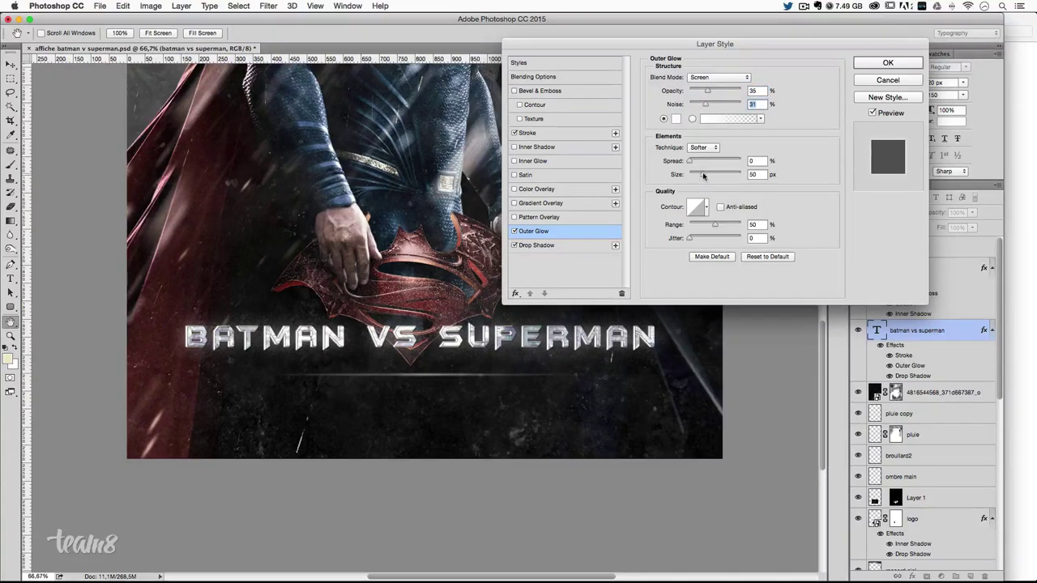
left_click_drag(702, 175, 715, 175)
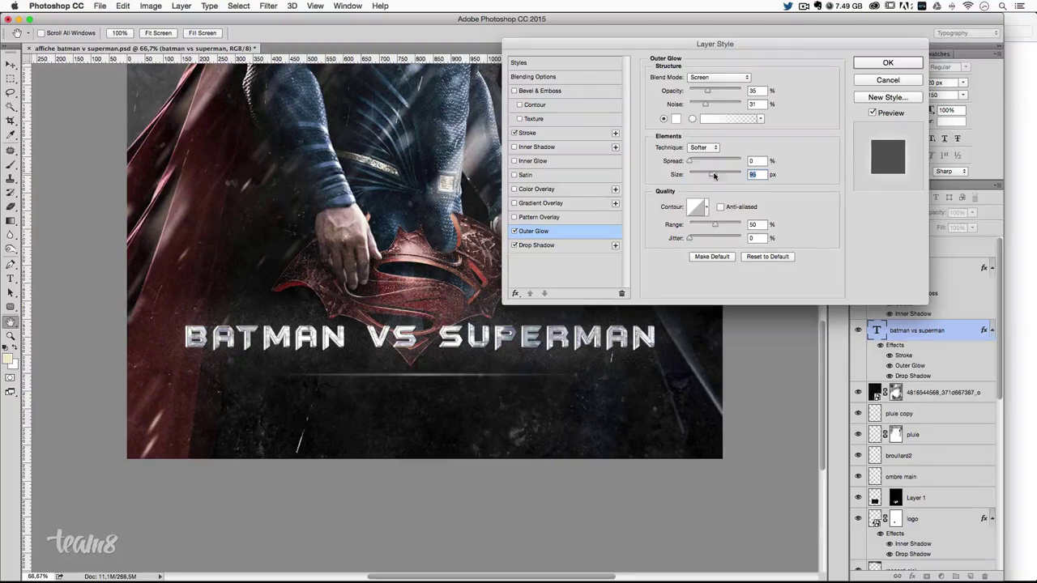
- Apply the glow, then duplicate the liseret line upward above the emblem
key("Return")
scroll(614, 291, "up", 2)
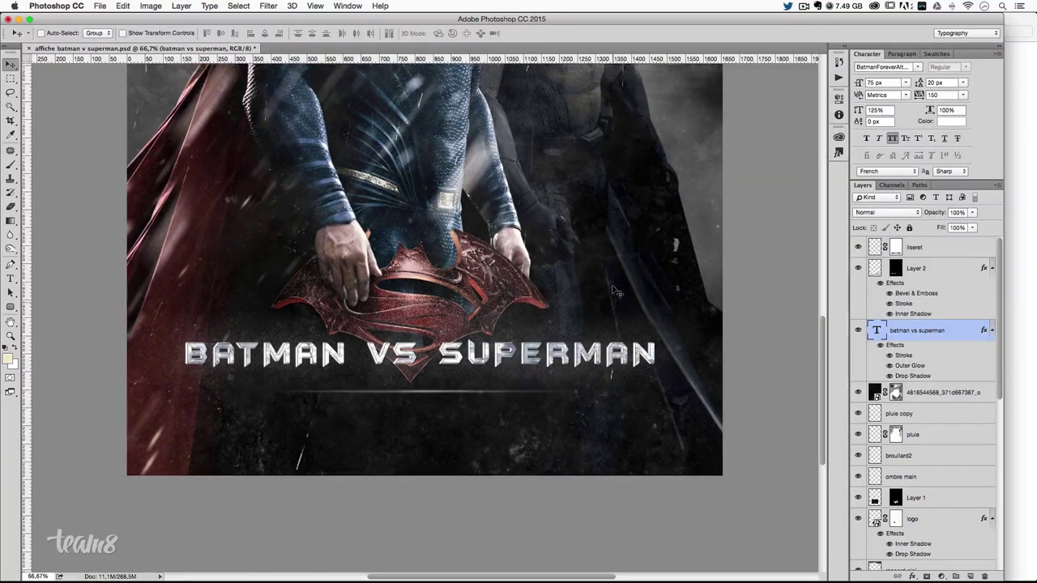
scroll(609, 298, "up", 1)
scroll(606, 304, "up", 2)
scroll(603, 310, "down", 2)
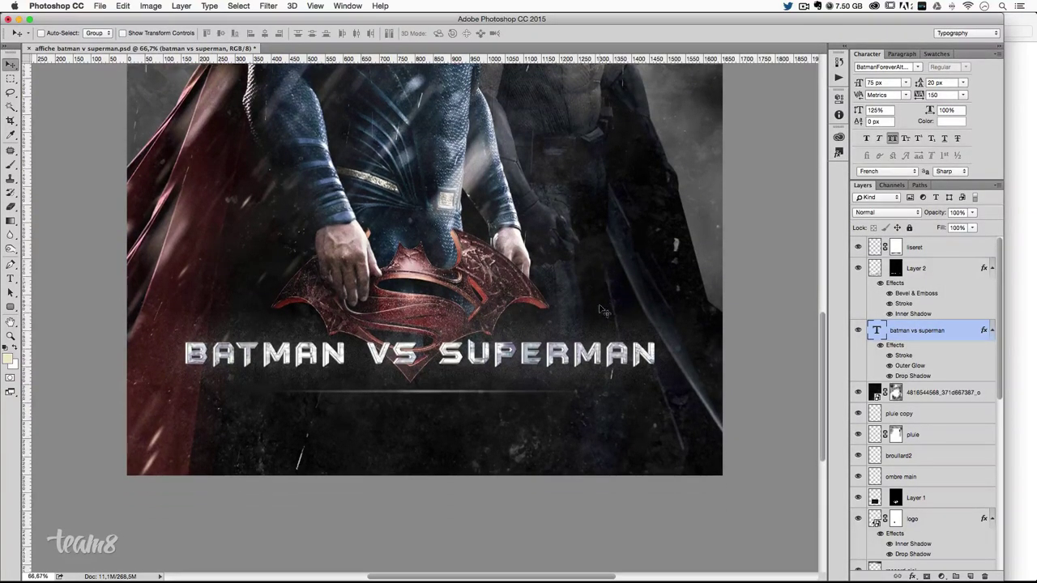
left_click(939, 252)
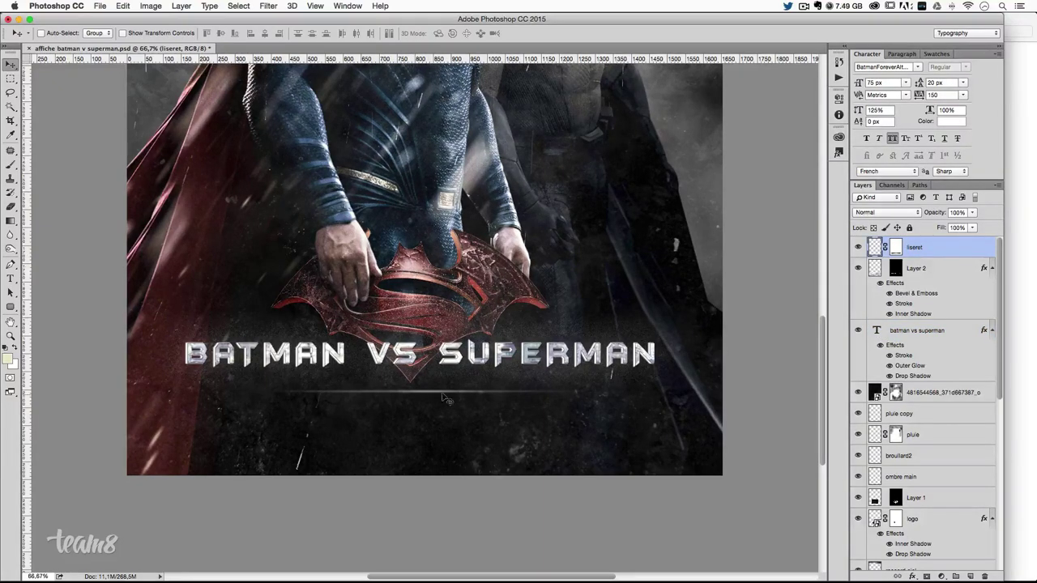
scroll(656, 364, "down", 1)
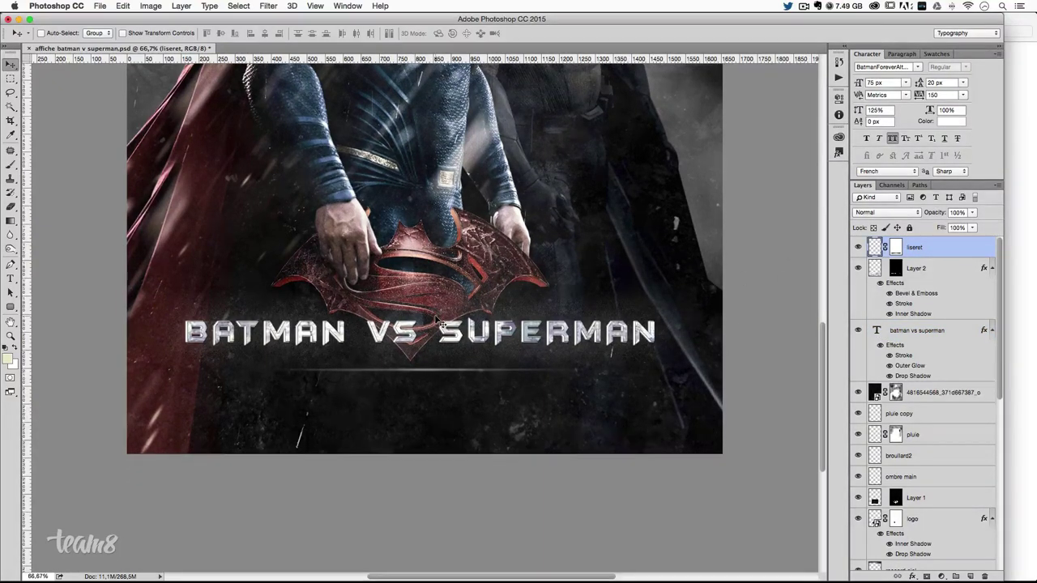
scroll(437, 332, "up", 2)
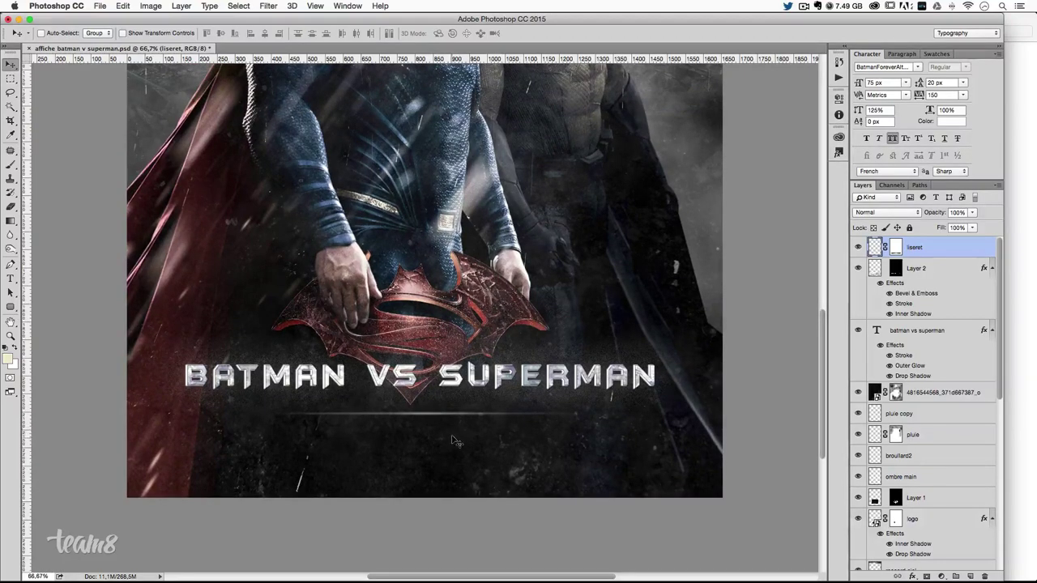
scroll(456, 435, "up", 1)
scroll(456, 435, "up", 1)
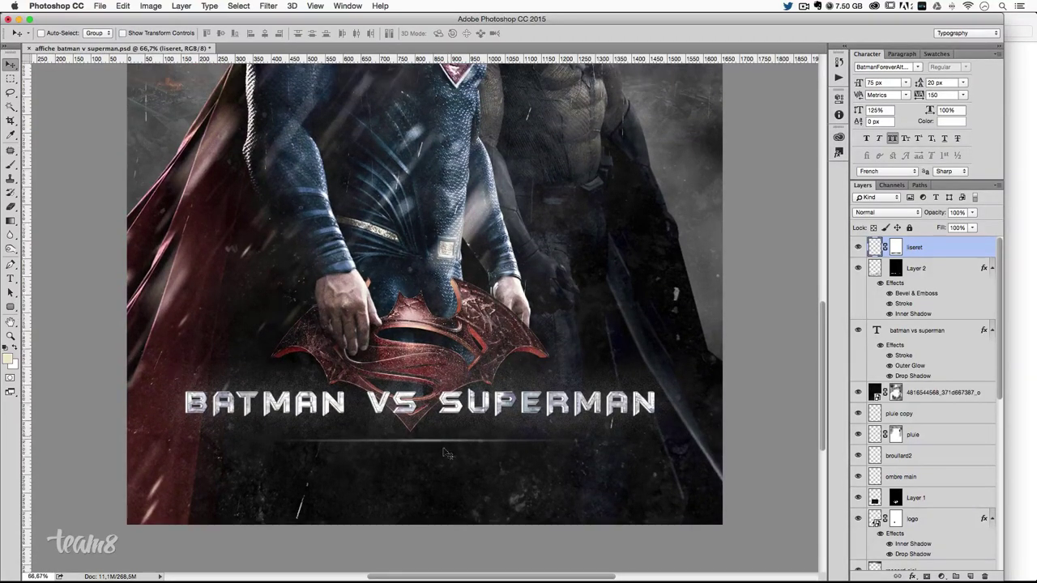
left_click_drag(444, 454, 511, 364)
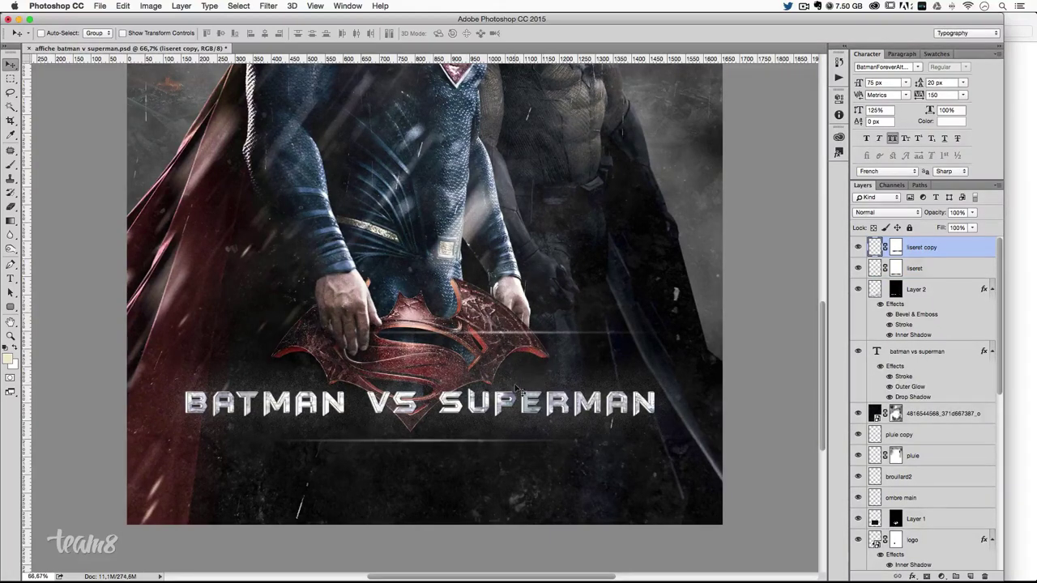
key("super")
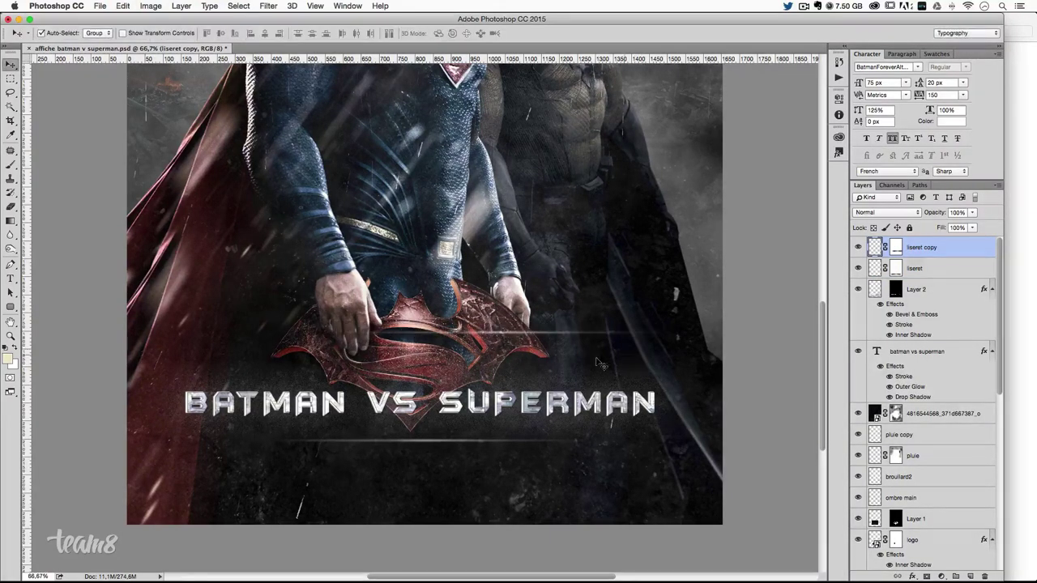
left_click_drag(545, 369, 458, 287)
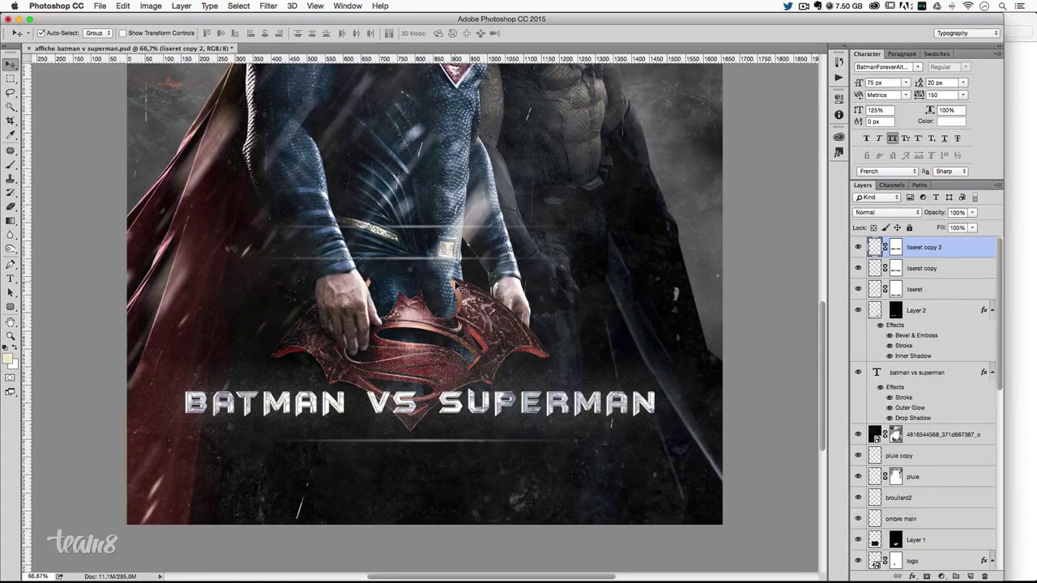
- Rotate the copied line 90° and move it down to cross the horizontal copy
key("ctrl+t")
left_click_drag(596, 233, 418, 104)
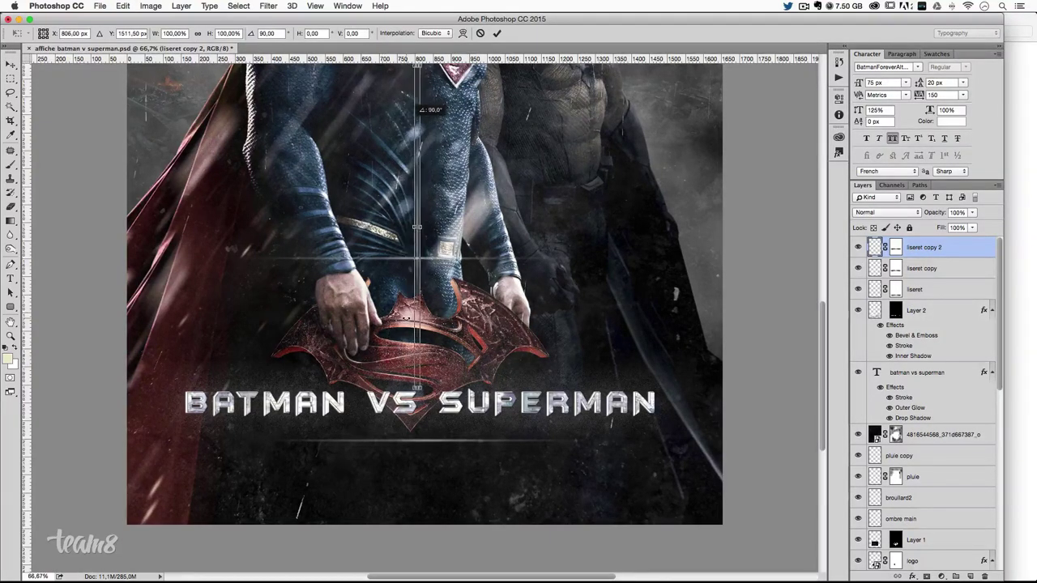
key("Return")
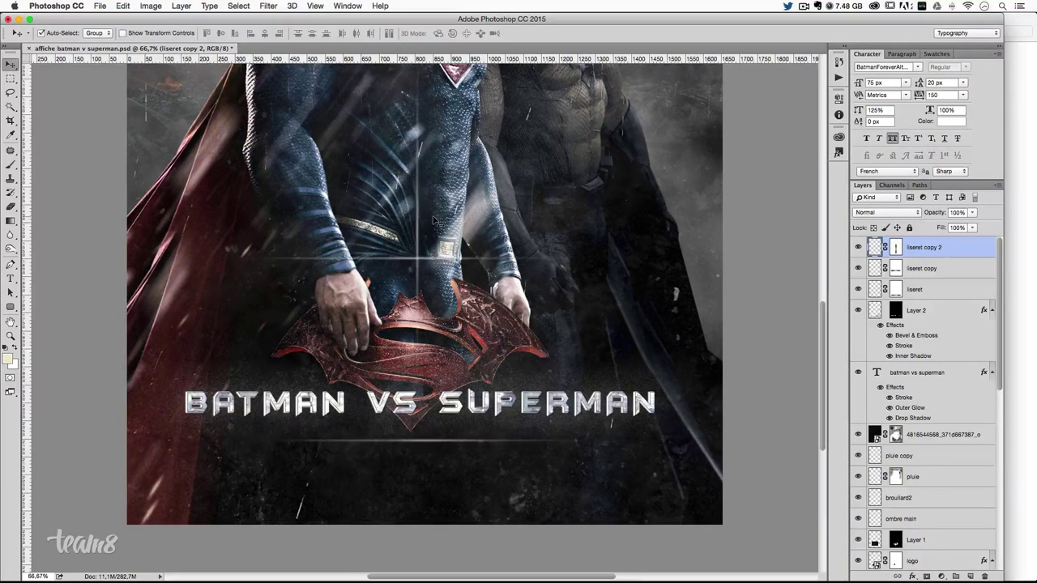
key("ctrl+minus")
left_click_drag(434, 220, 431, 247)
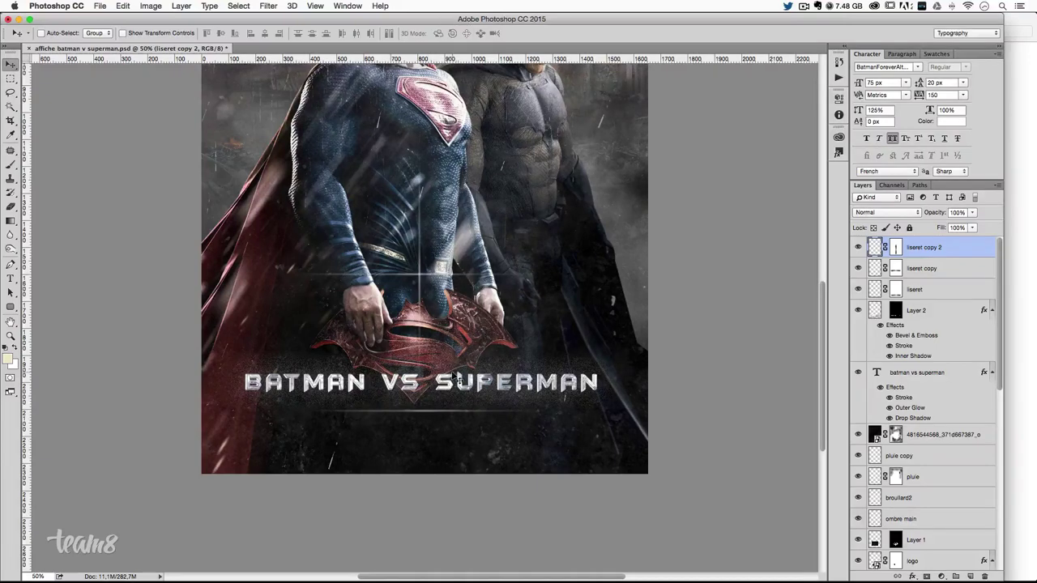
scroll(468, 374, "down", 1)
- Select both liseret copy layers, nudge them up, and apply a merge from the layer menu
left_click(931, 269, "shift")
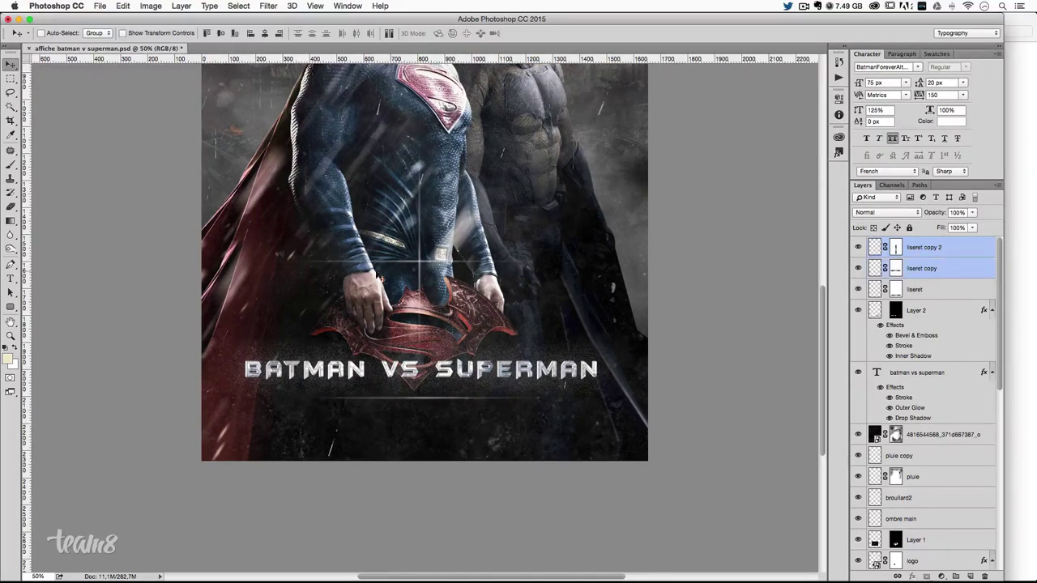
left_click_drag(381, 275, 380, 258)
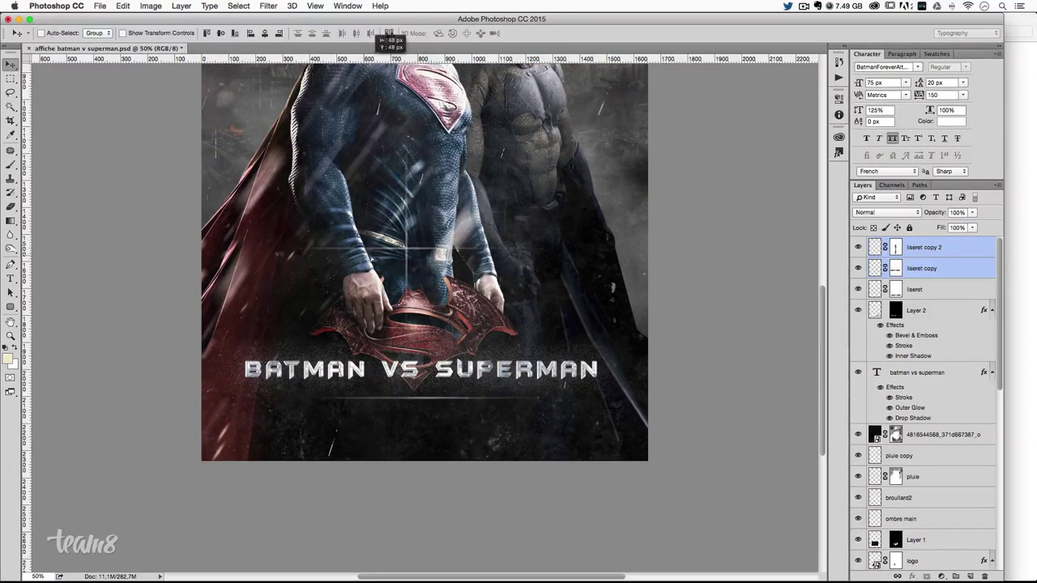
right_click(905, 259)
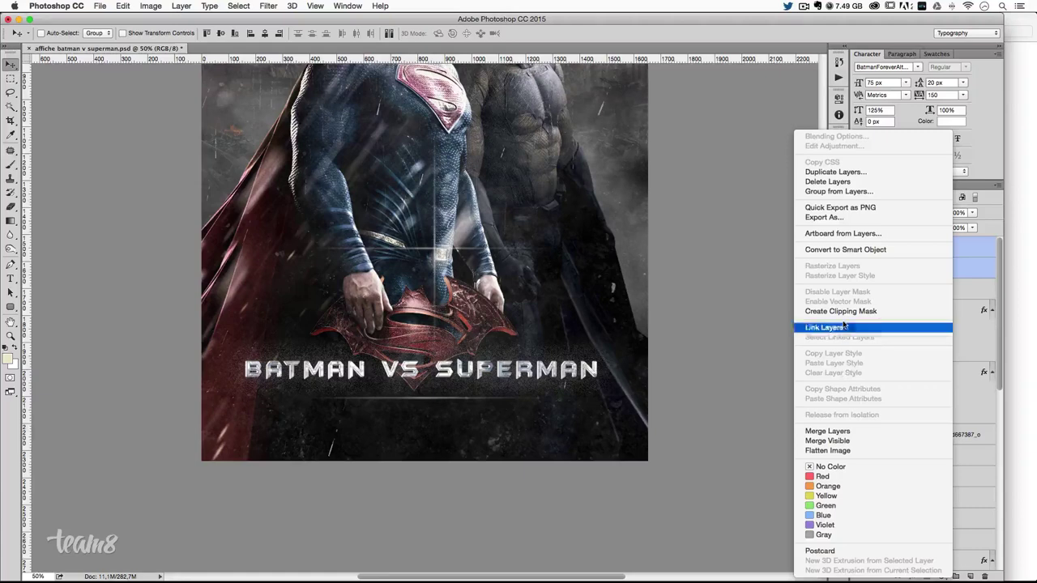
left_click(828, 441)
key("ctrl+t")
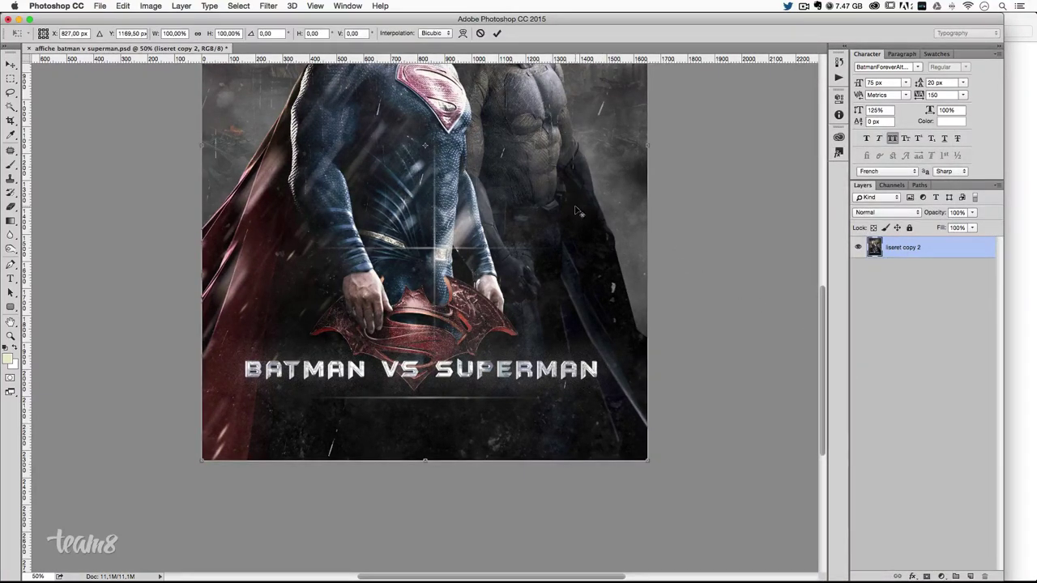
key("Return")
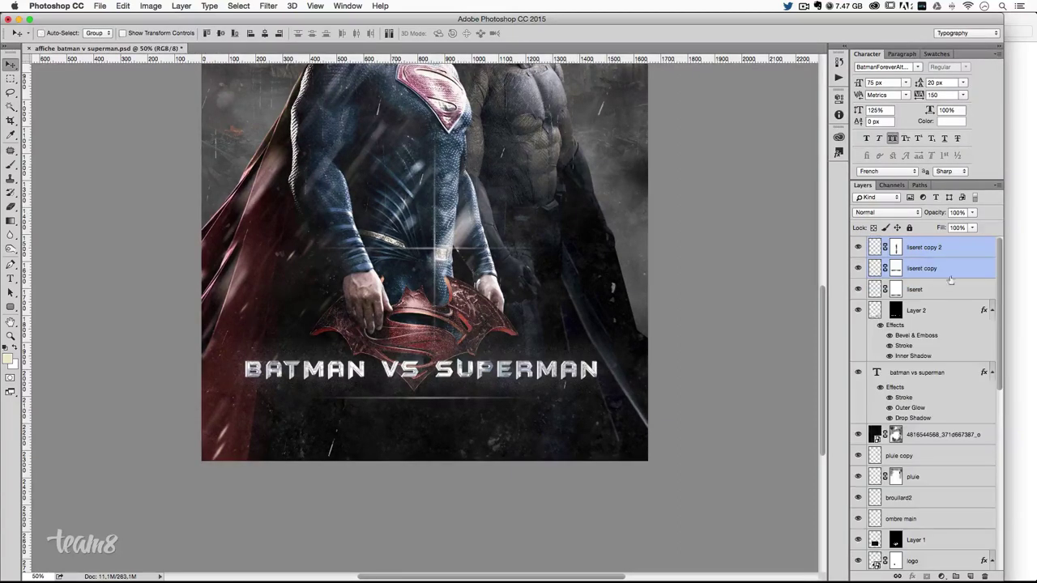
- Merge the two liseret copies into one flare, shrink it to about 20%, and reposition it
right_click(962, 257)
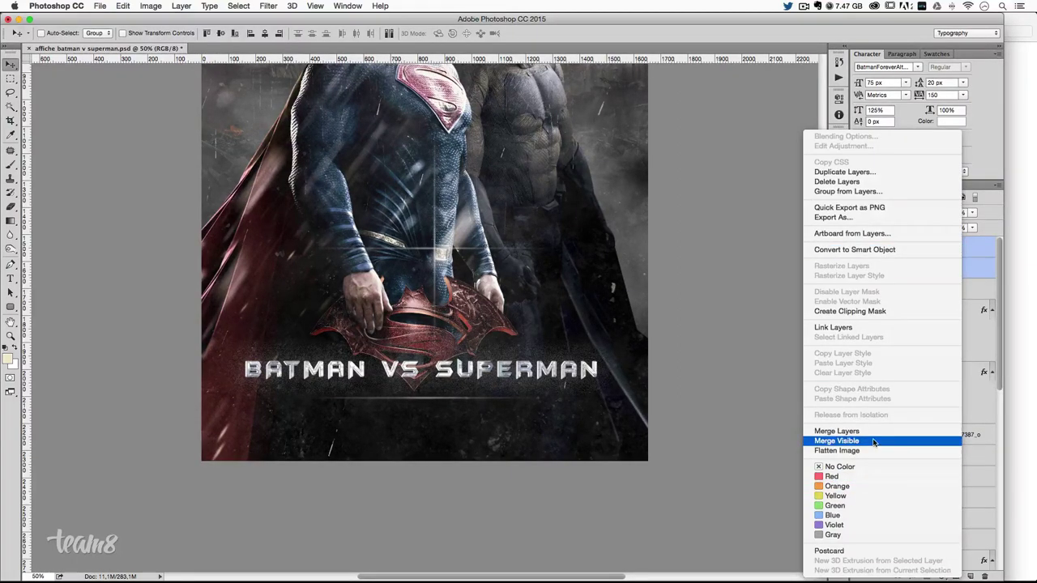
left_click(872, 431)
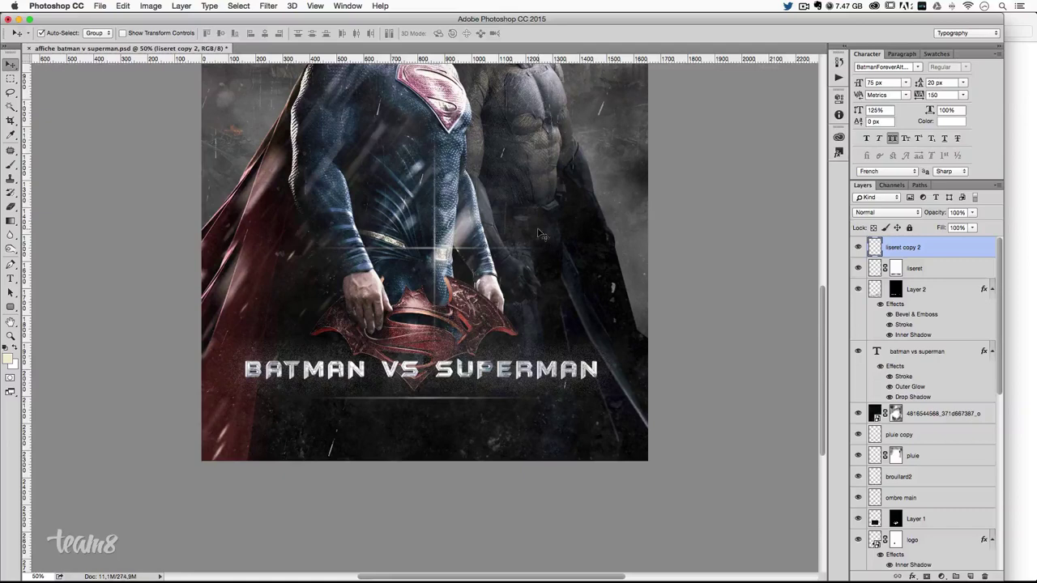
key("ctrl+t")
left_click_drag(559, 130, 347, 308)
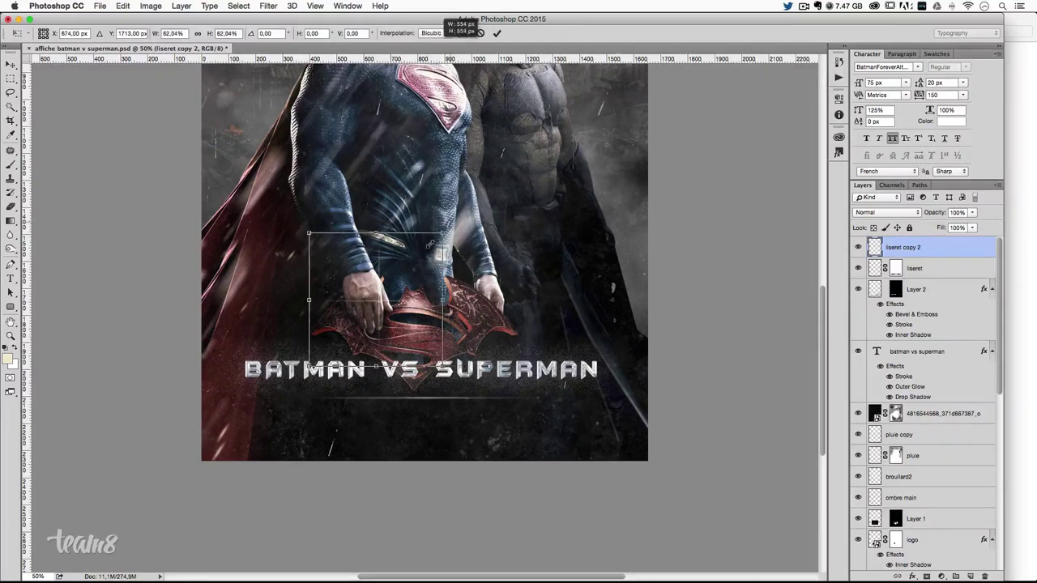
key("Return")
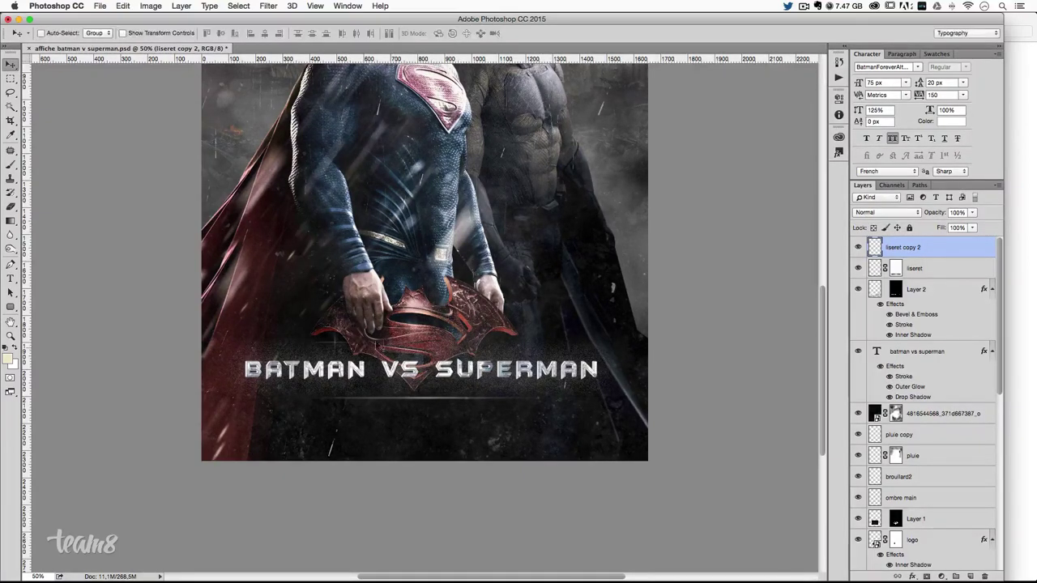
mouse_move(335, 369)
left_mouse_down()
mouse_move(489, 280)
mouse_move(627, 243)
left_mouse_up()
key("ctrl+l")
- Apply a Levels adjustment (0, 1.14, 153) to the small flare on liseret copy 2
left_click_drag(735, 230, 748, 230)
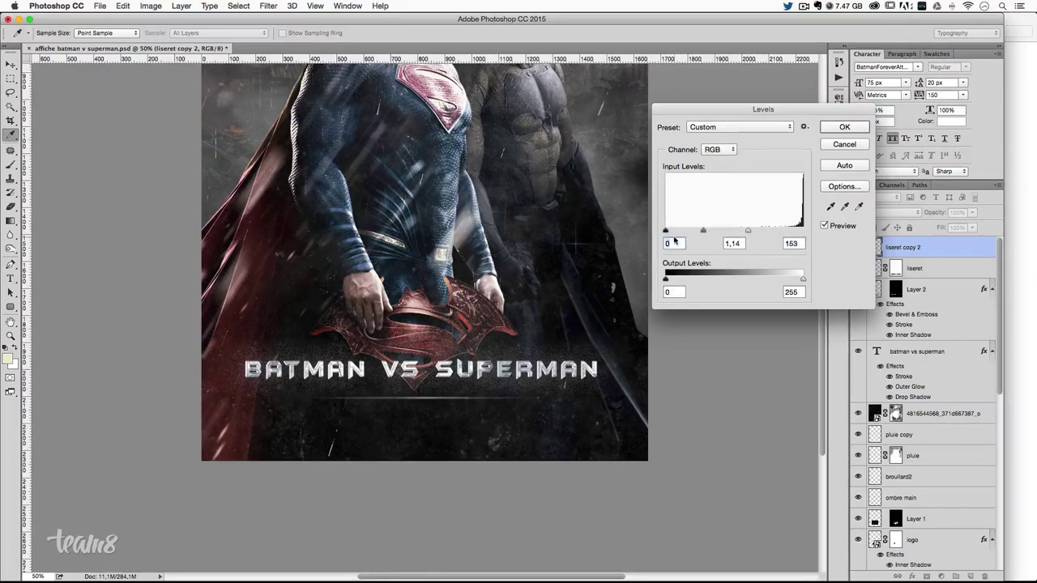
key("Return")
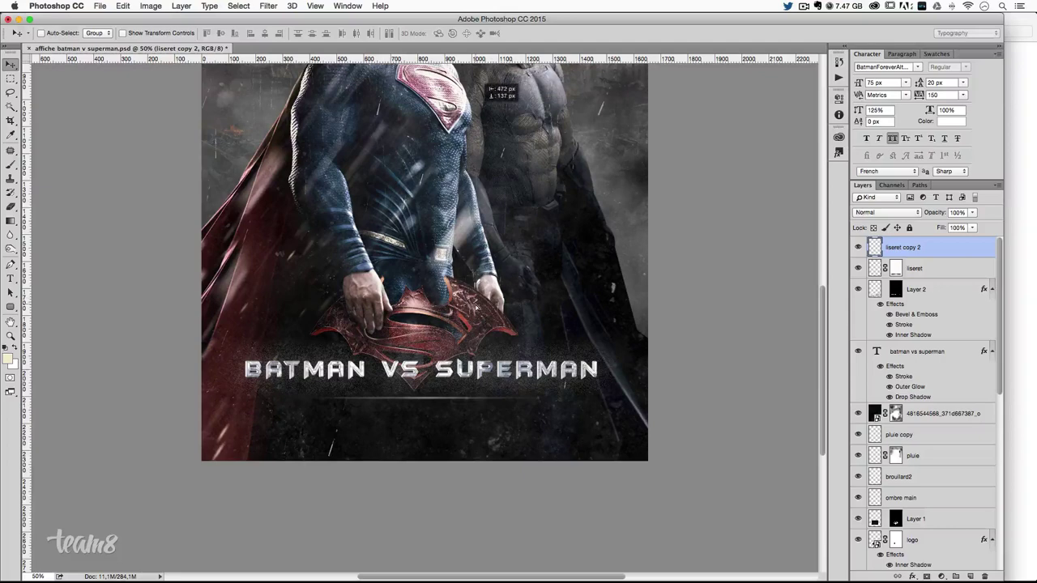
key("ctrl")
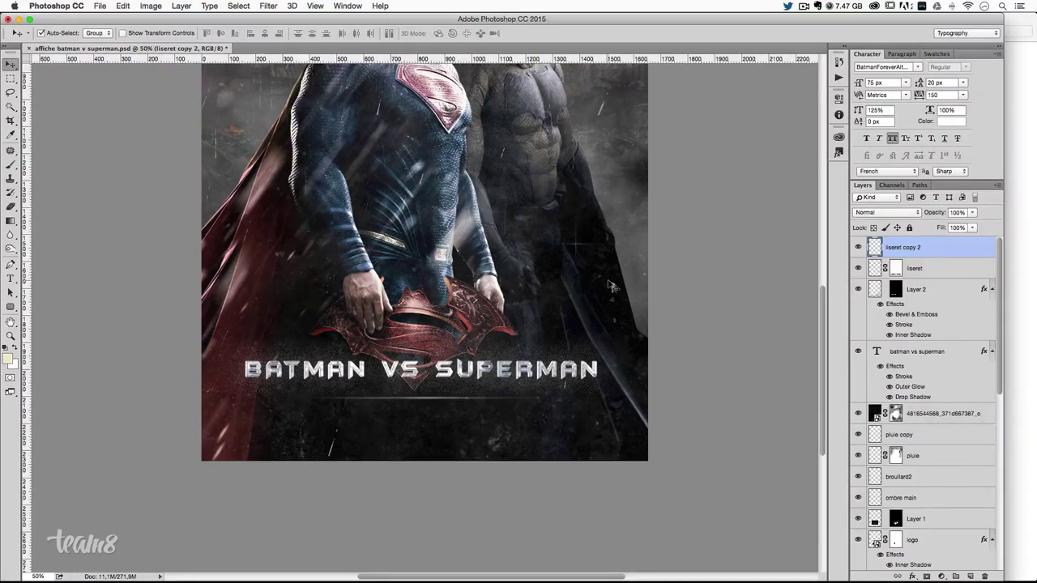
- Give liseret copy 2 an Outer Glow with 0% noise, 10% spread, 59 px size and 20% opacity
double_click(954, 252)
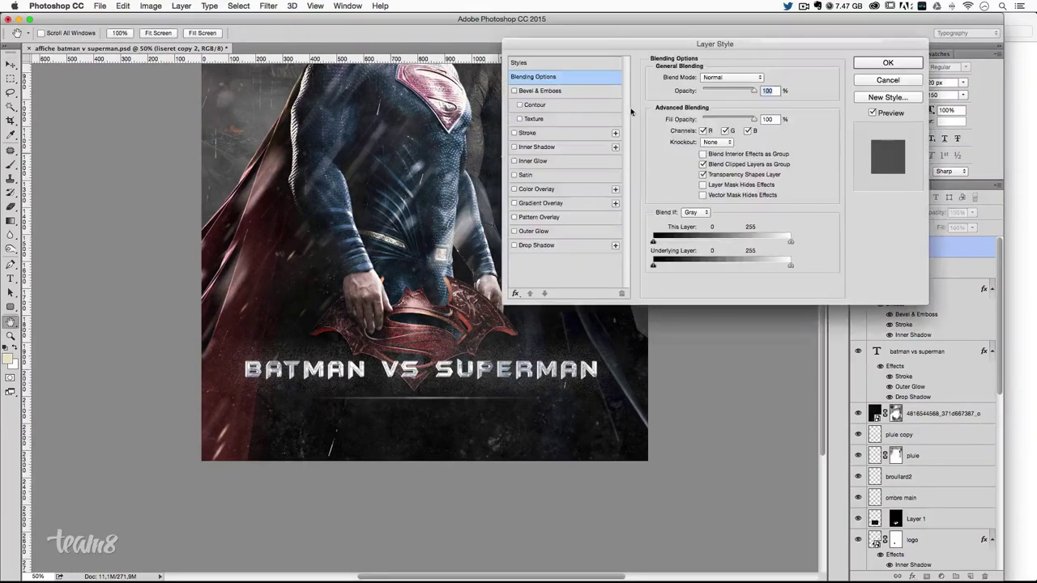
left_click_drag(539, 44, 769, 135)
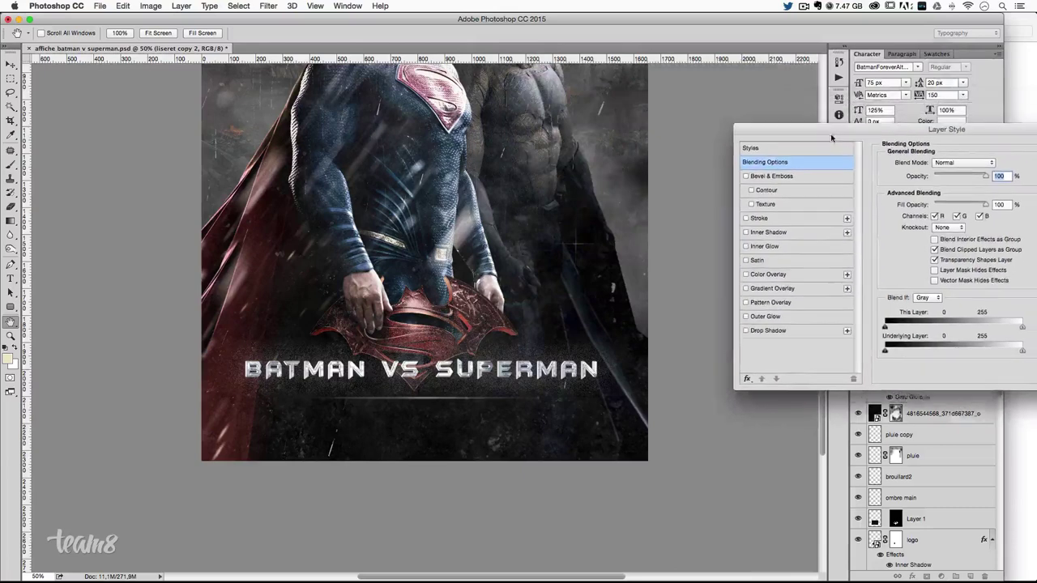
left_click(771, 324)
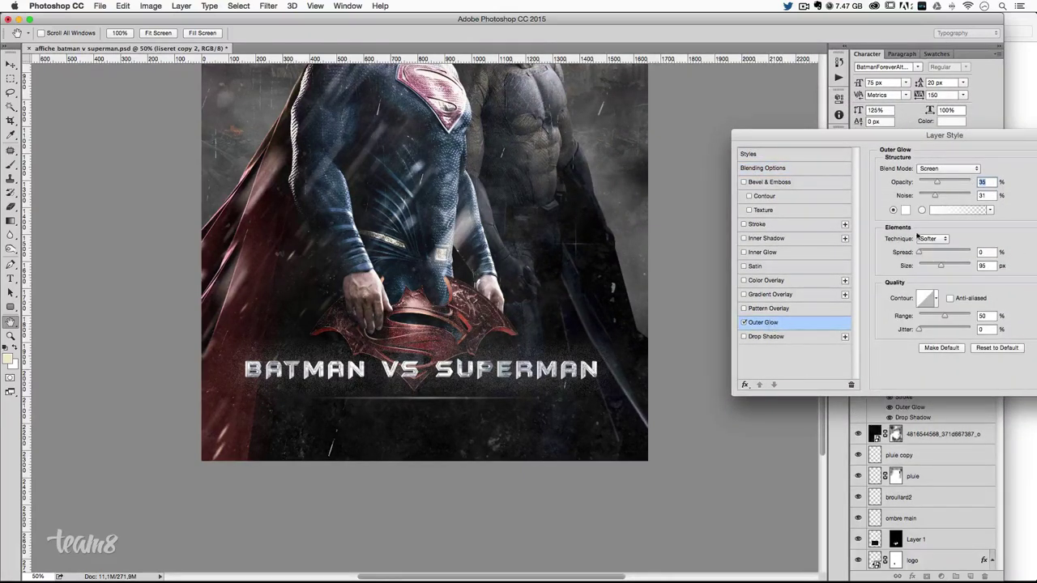
left_click_drag(935, 195, 903, 197)
left_click_drag(917, 254, 922, 254)
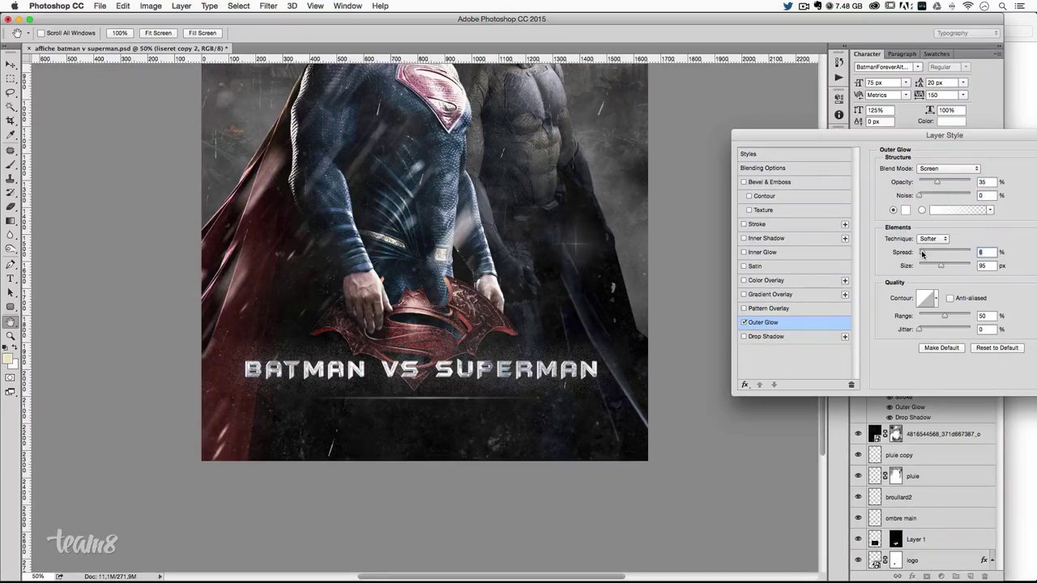
left_click_drag(940, 268, 930, 268)
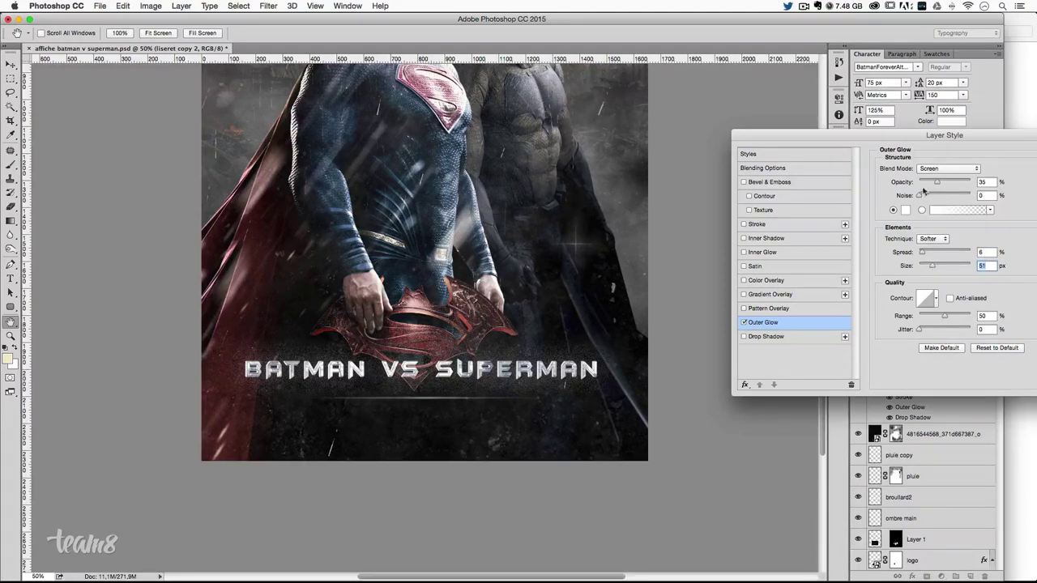
left_click_drag(534, 212, 523, 222)
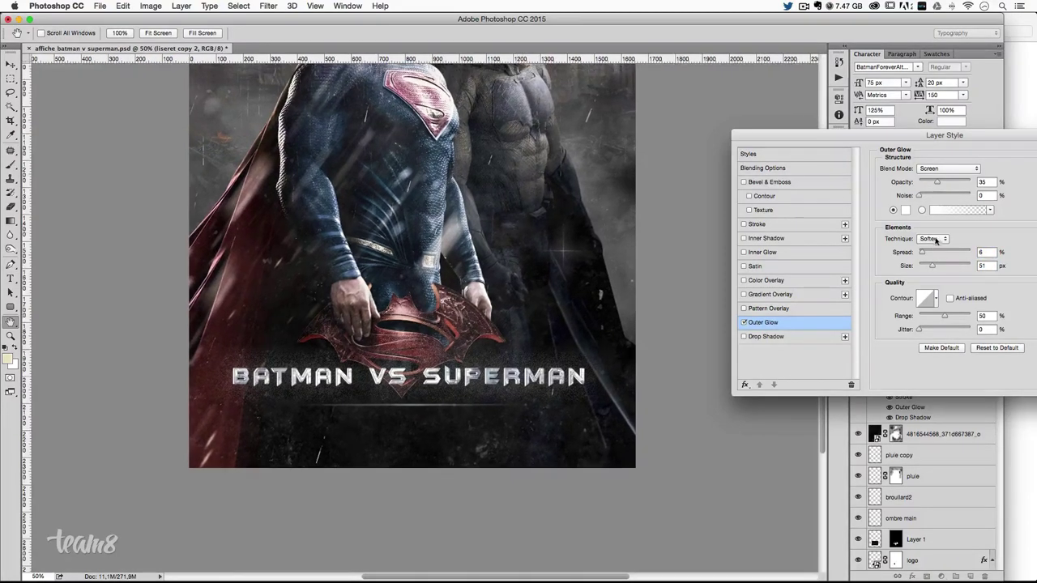
left_click_drag(922, 254, 923, 267)
left_click_drag(927, 266, 934, 266)
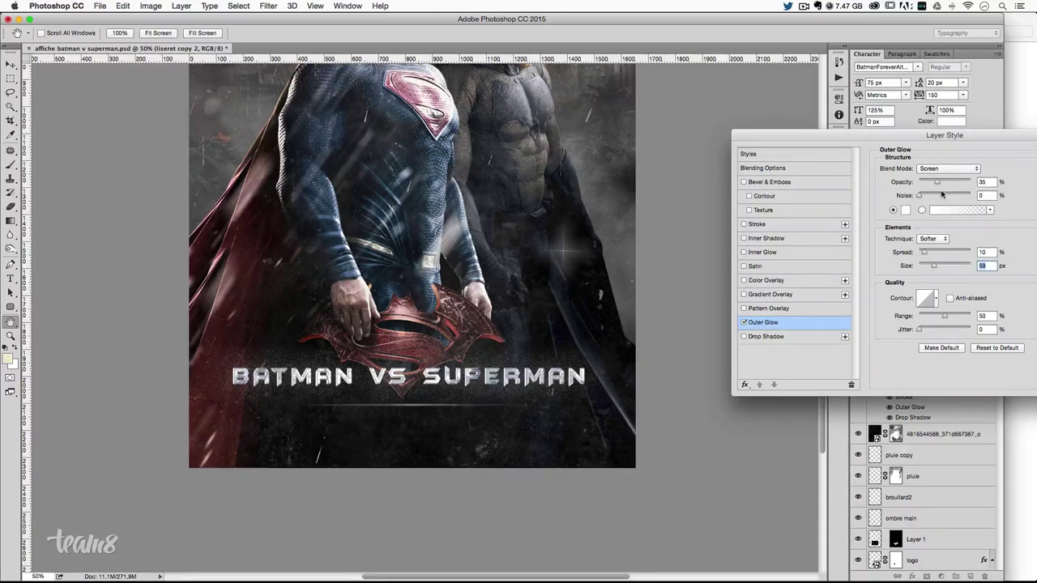
left_click_drag(934, 183, 929, 184)
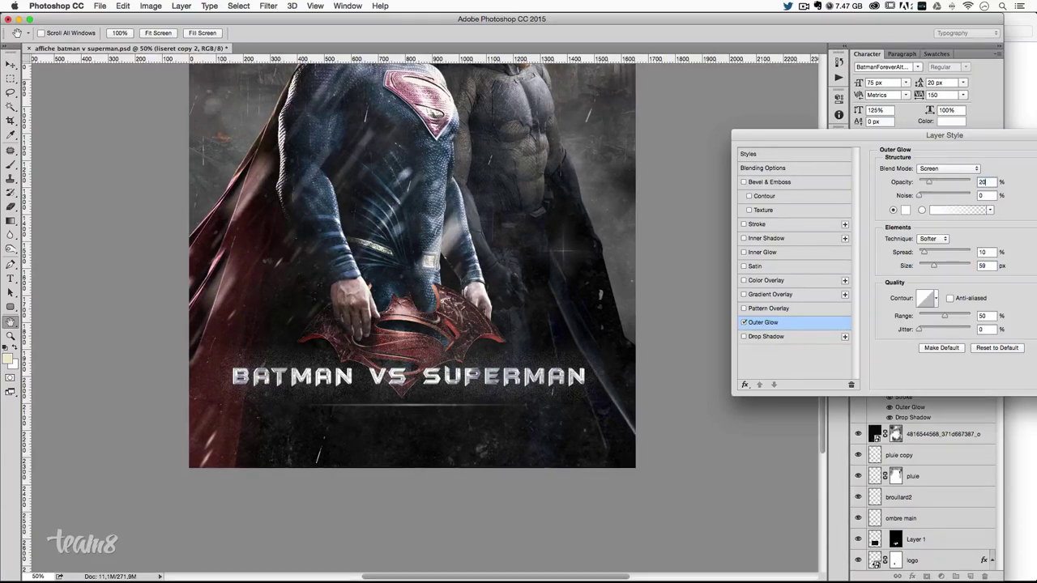
key("Return")
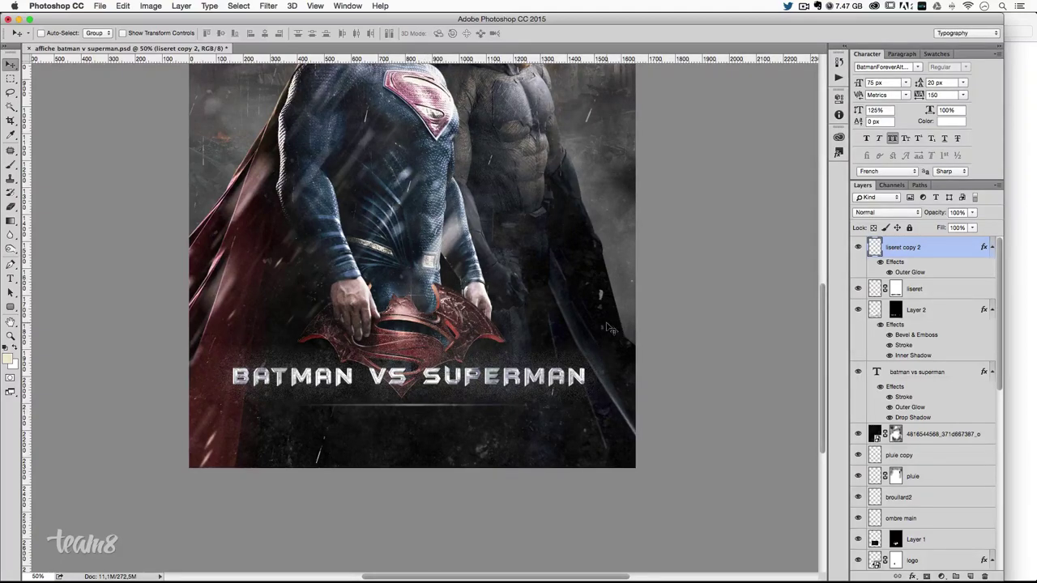
- Shrink the glowing sparkle to about 83% and zoom to 100% on the title
key("ctrl+t")
left_click_drag(437, 268, 426, 277)
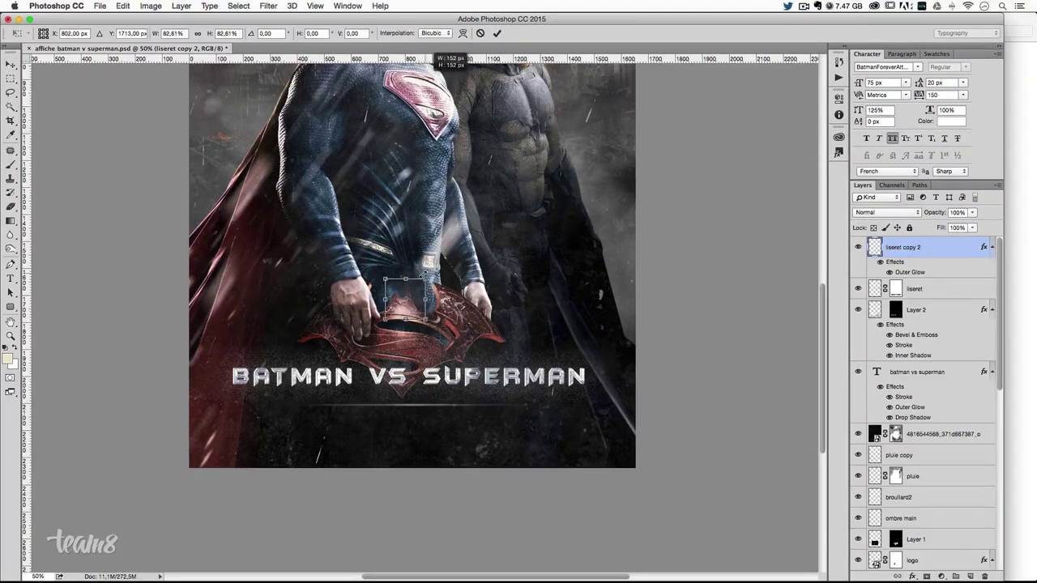
key("Return")
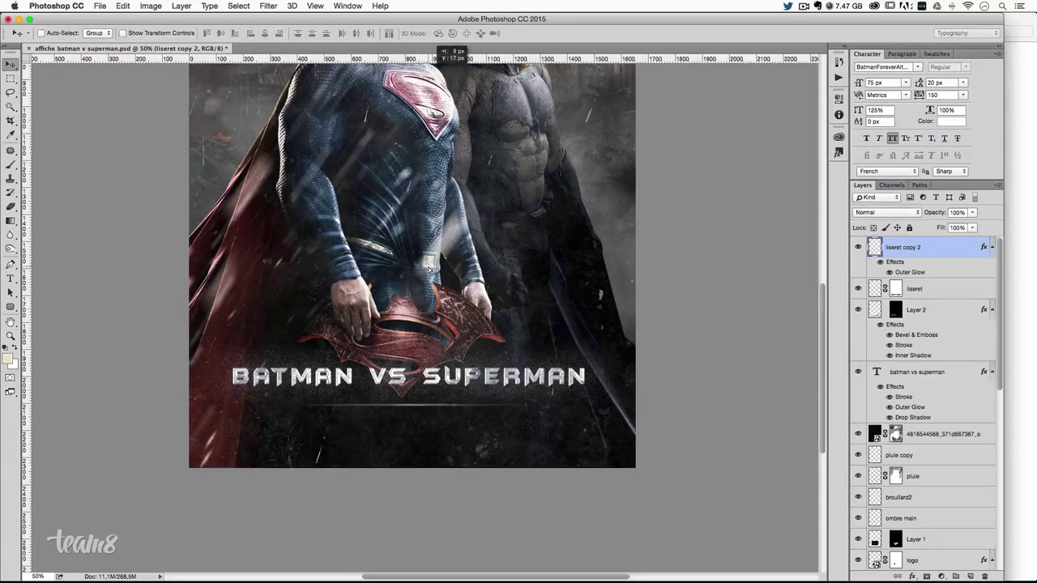
key("ctrl+plus")
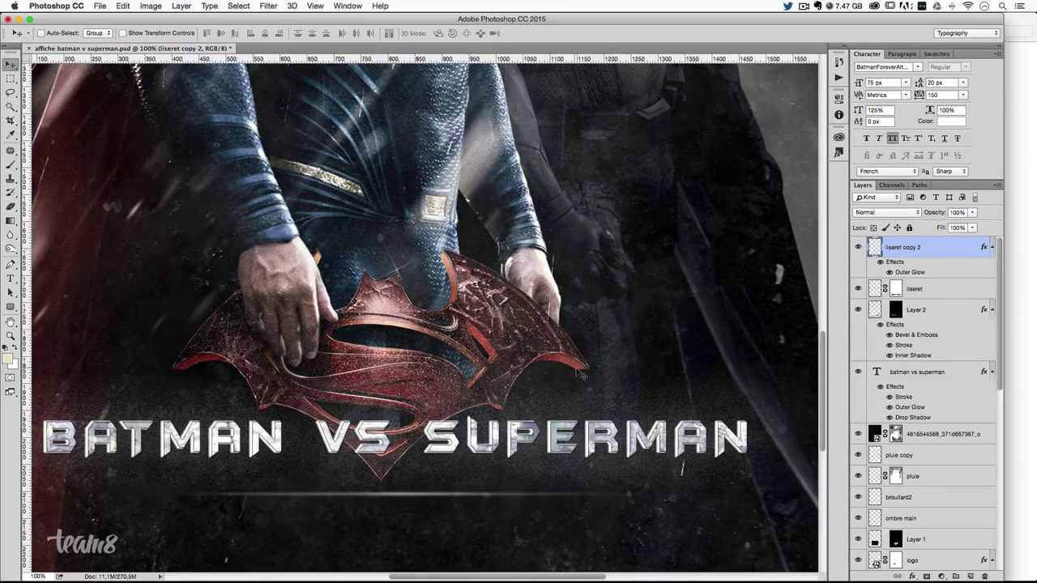
key("ctrl")
- Duplicate the sparkle near the emblem and shrink the copy to about 77%
left_click_drag(448, 133, 423, 447)
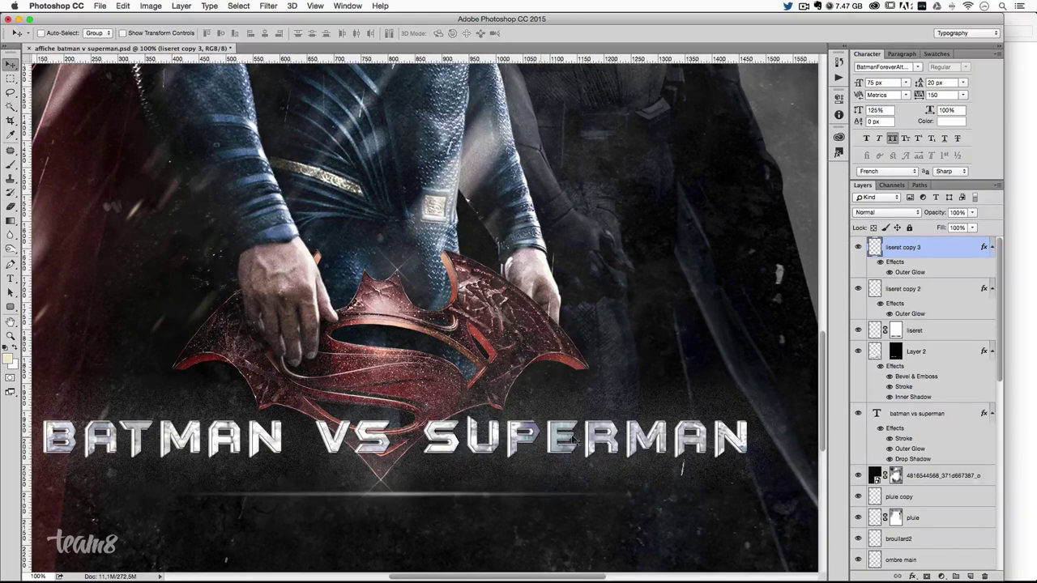
key("ctrl+t")
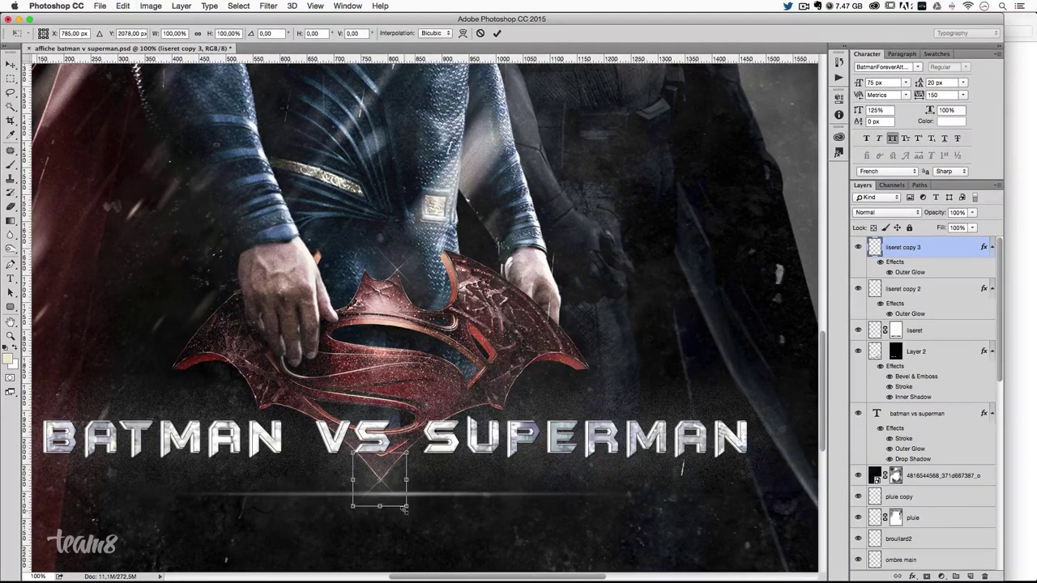
left_click_drag(409, 509, 420, 496)
key("Return")
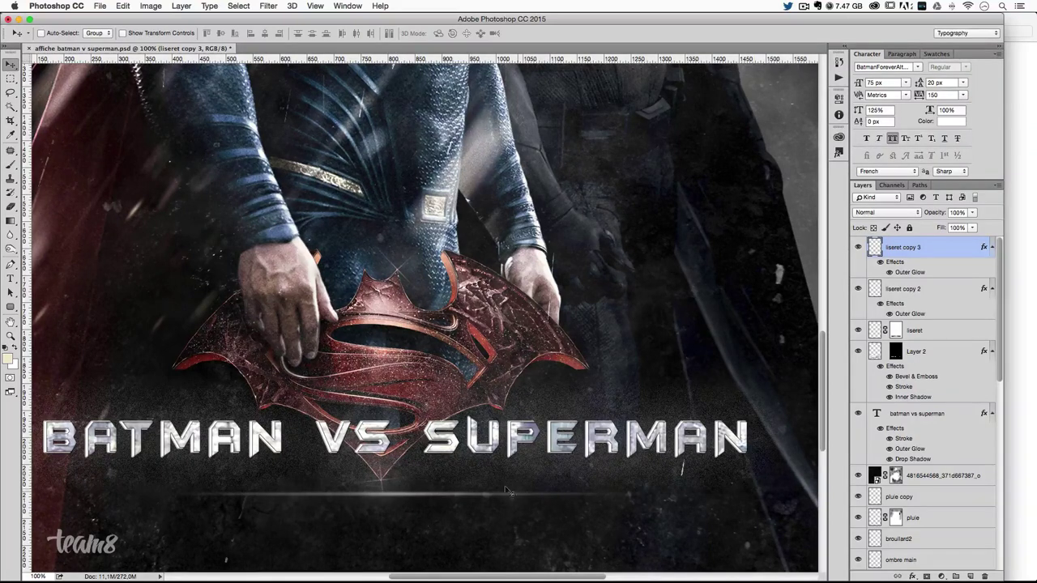
- Place more sparkle copies on the right hand, the emblem's right tip and its left side
left_click_drag(434, 474, 551, 303)
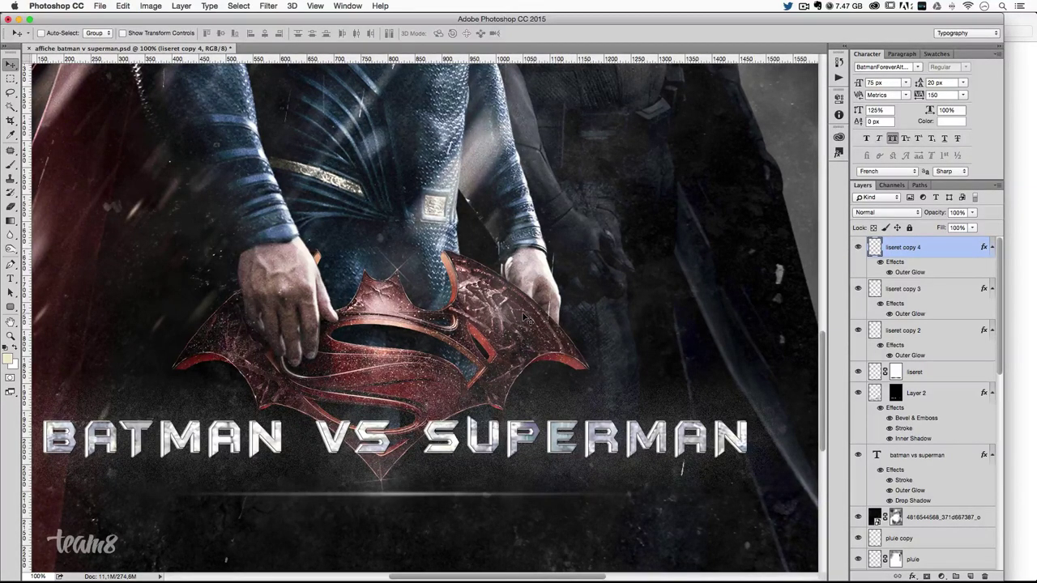
left_click_drag(525, 324, 586, 362)
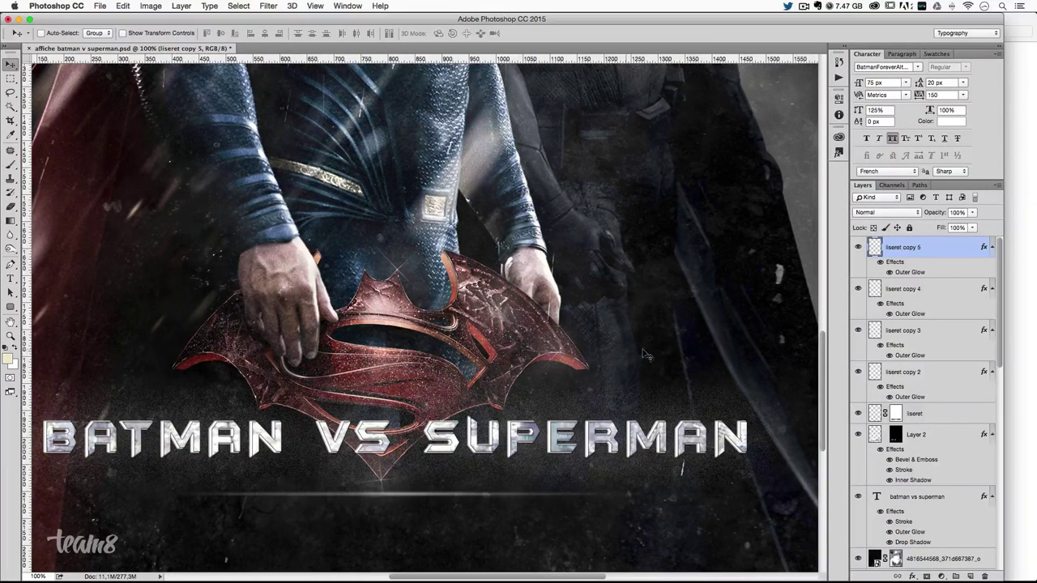
left_click_drag(572, 373, 252, 330)
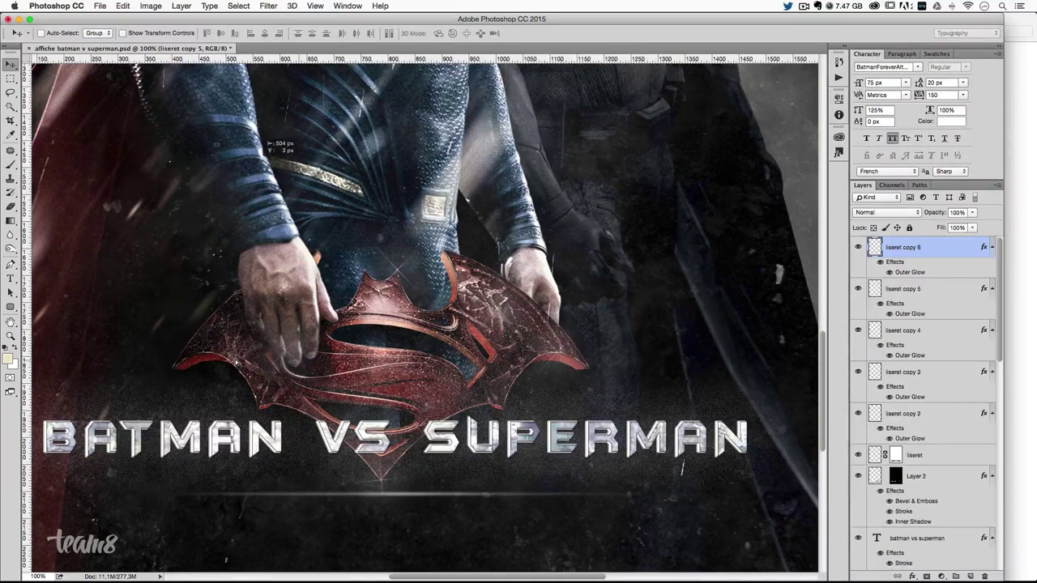
key("ctrl+r")
key("ctrl+r")
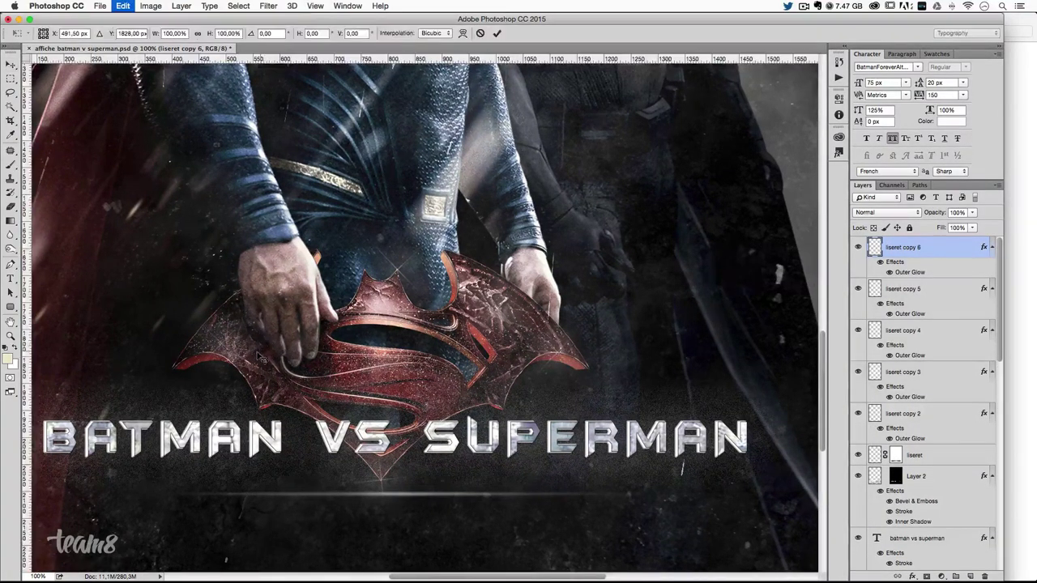
key("ctrl+t")
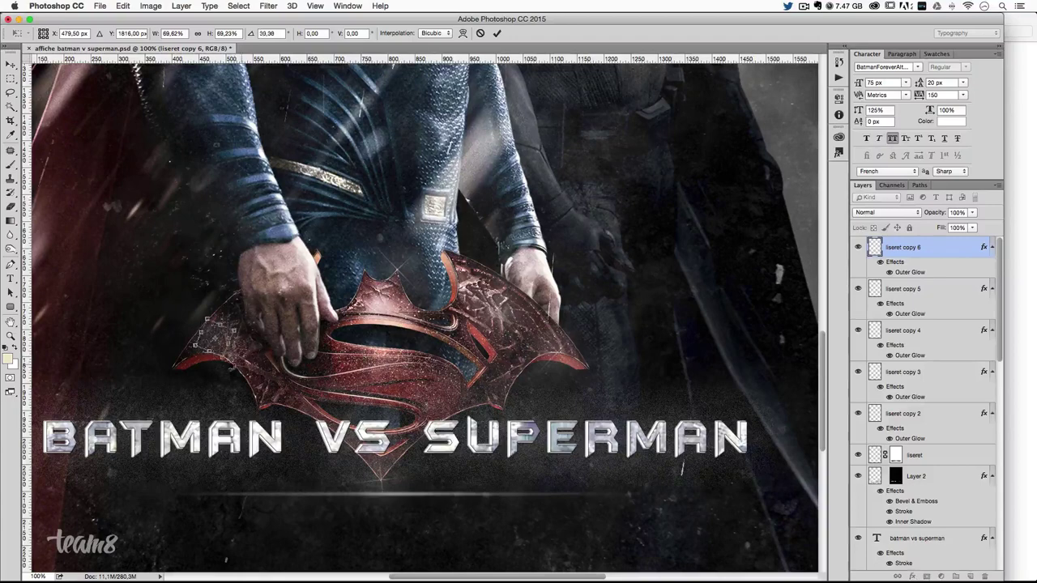
key("Return")
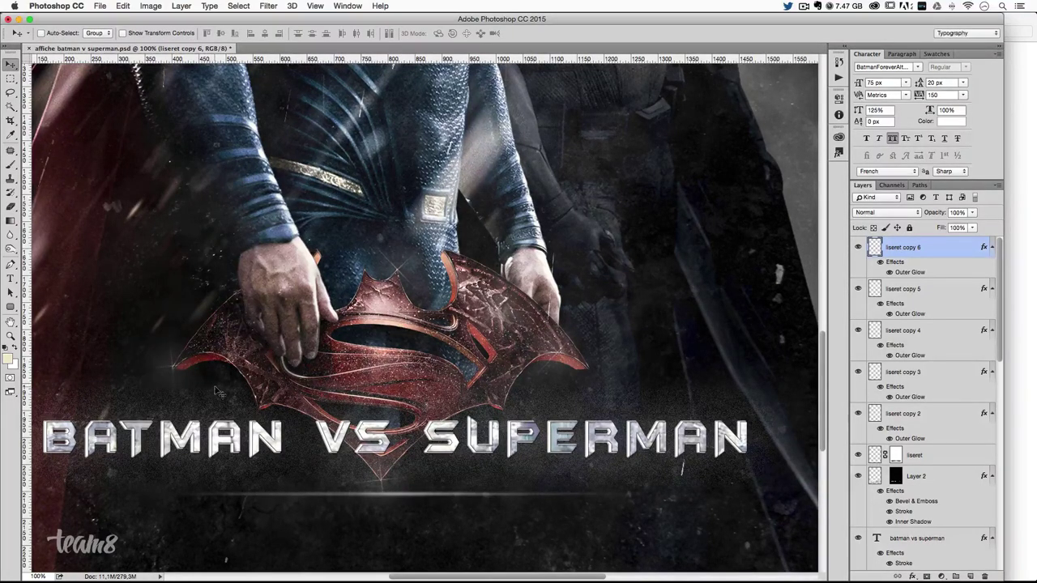
key("ctrl+minus")
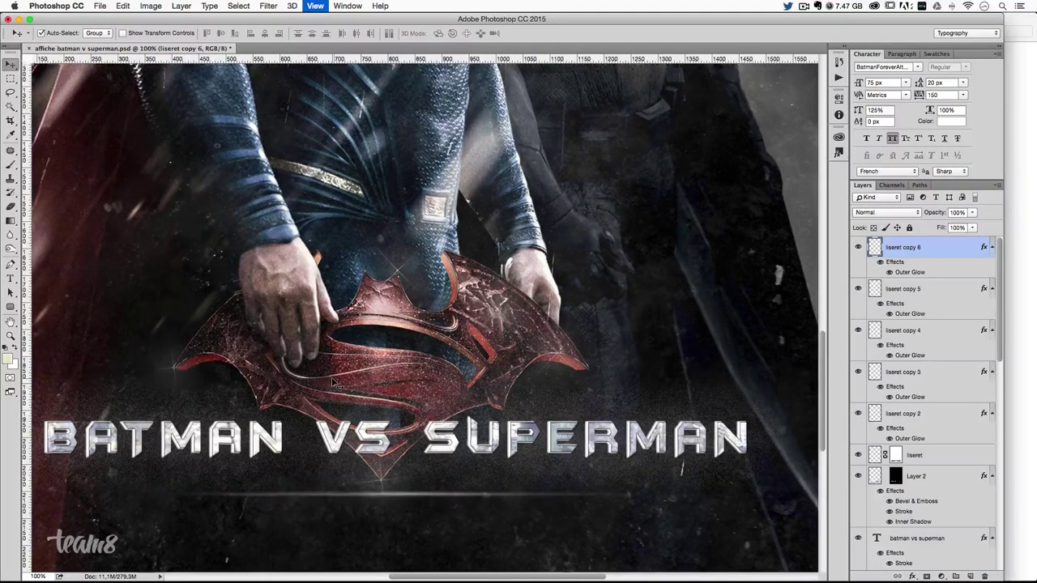
key("ctrl+minus")
key("ctrl+minus")
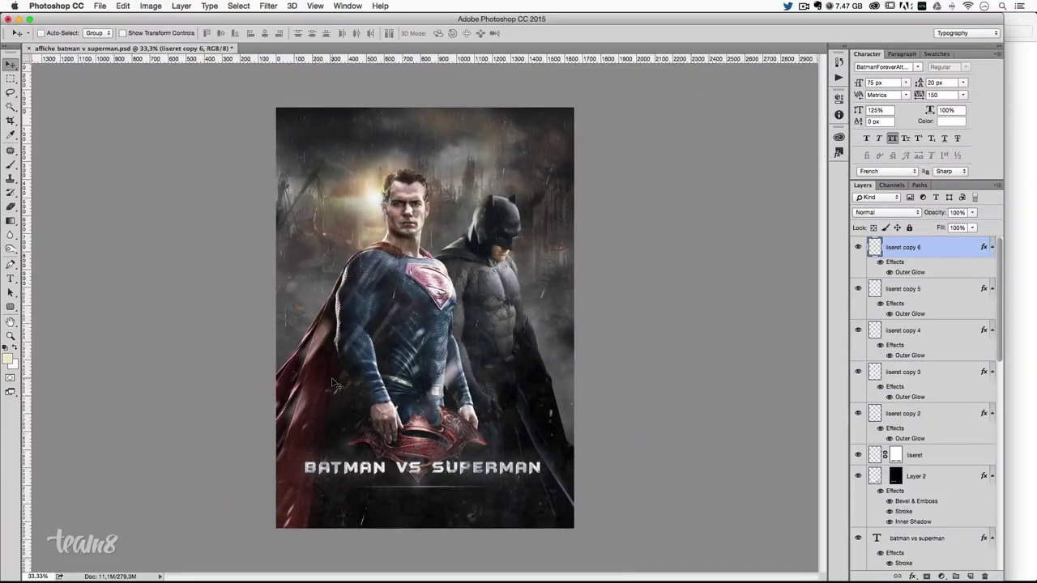
- Lower liseret copy 6's outer glow opacity from 20% to 15%
key("ctrl+plus")
left_click_drag(472, 385, 476, 318)
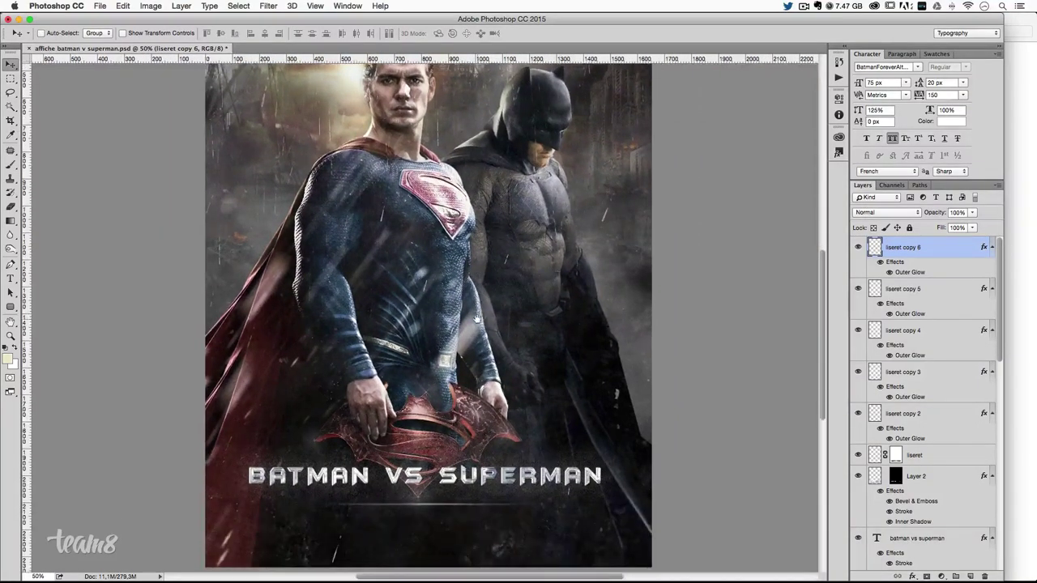
double_click(911, 274)
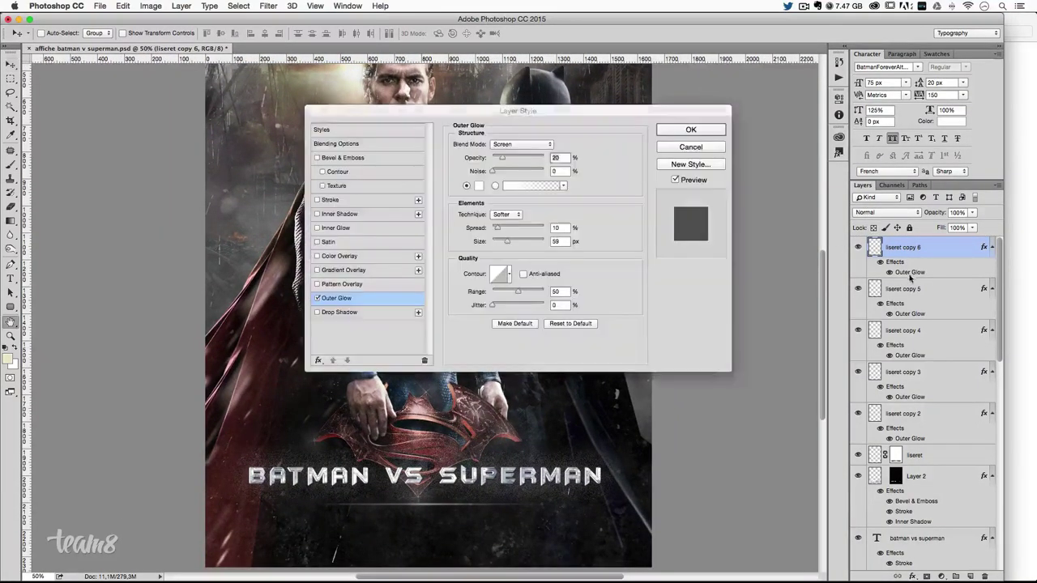
left_click_drag(501, 159, 499, 159)
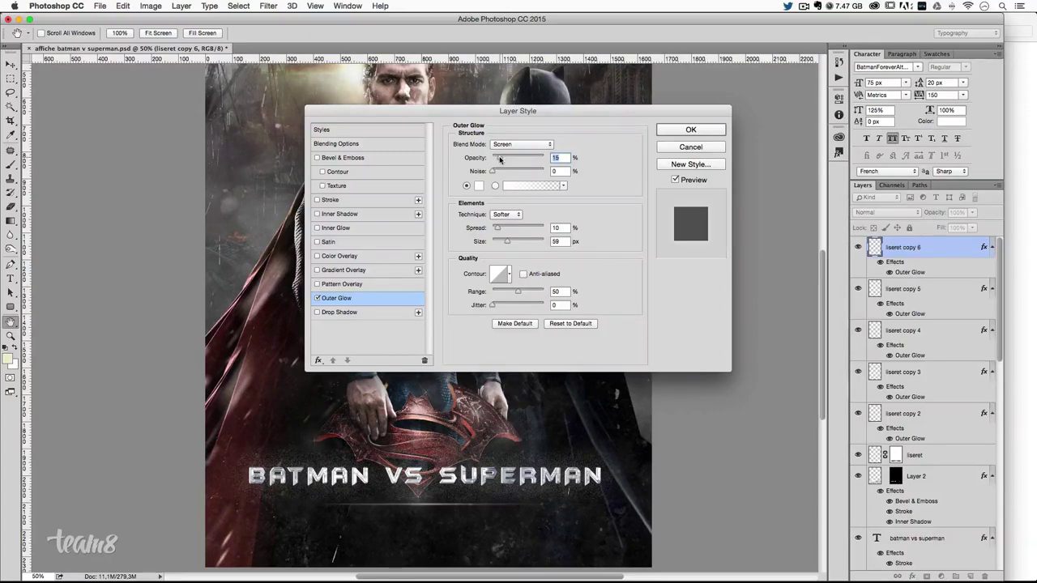
key("Return")
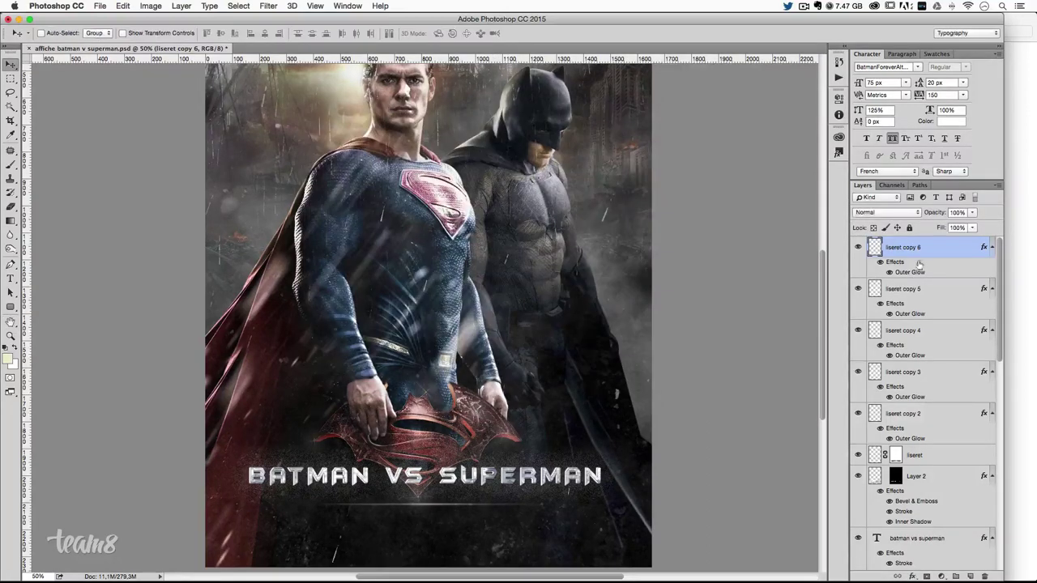
- Review the glows on liseret copy 5 and 4, and drop copy 3's opacity from 14% to 8%
double_click(902, 311)
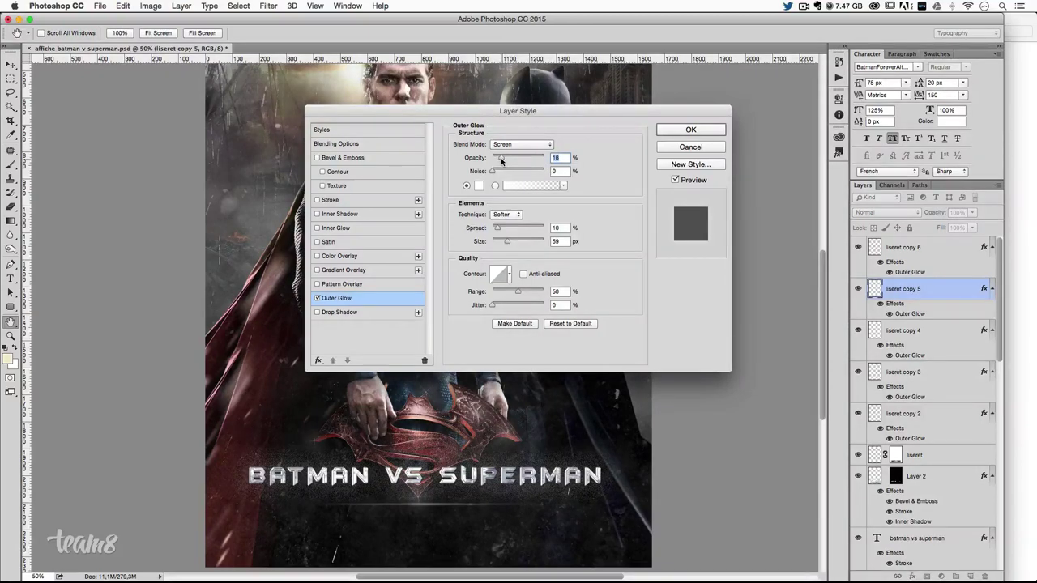
key("Return")
double_click(906, 354)
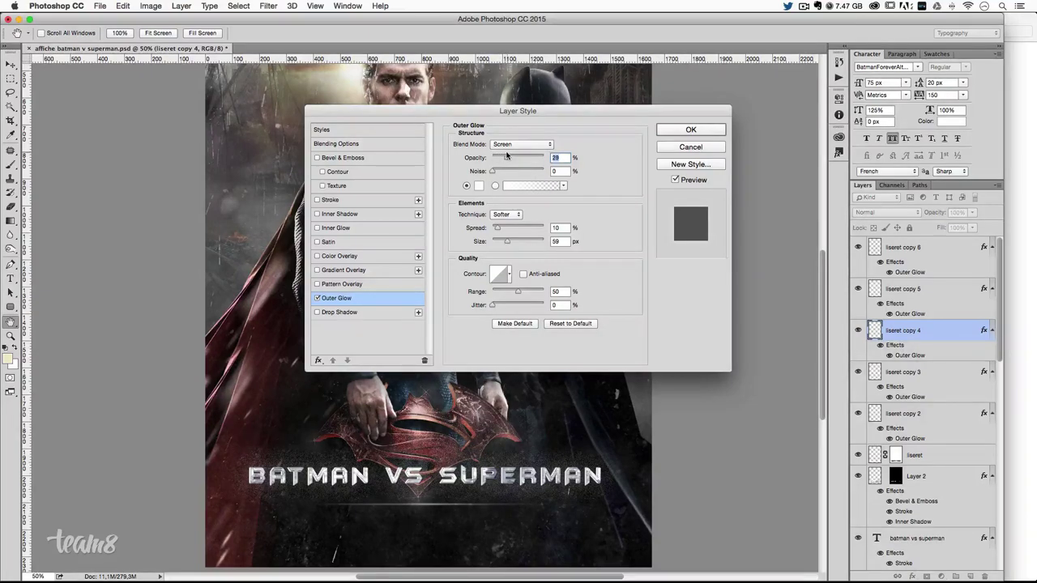
key("Return")
left_click(908, 396)
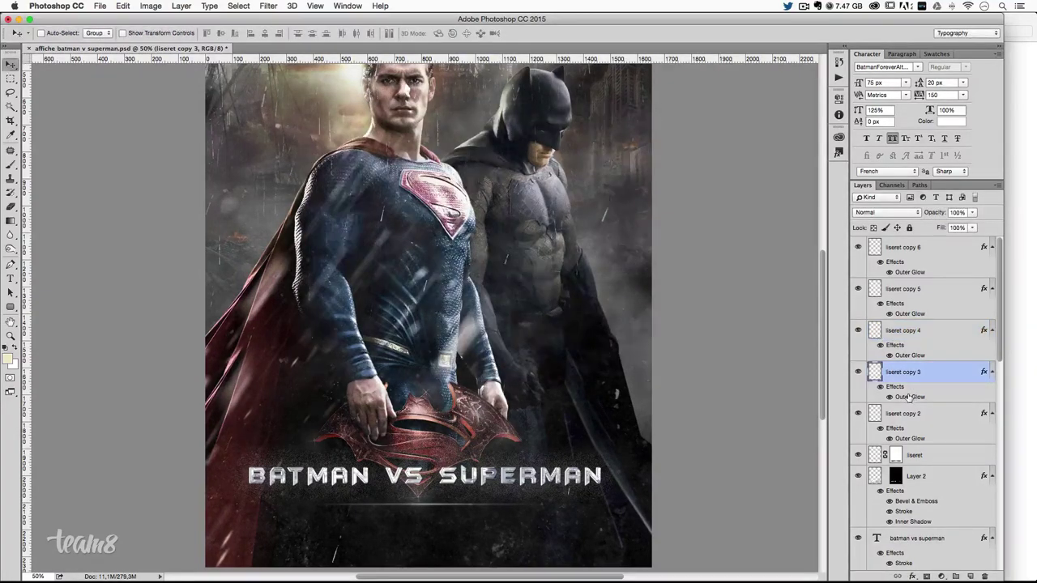
double_click(908, 396)
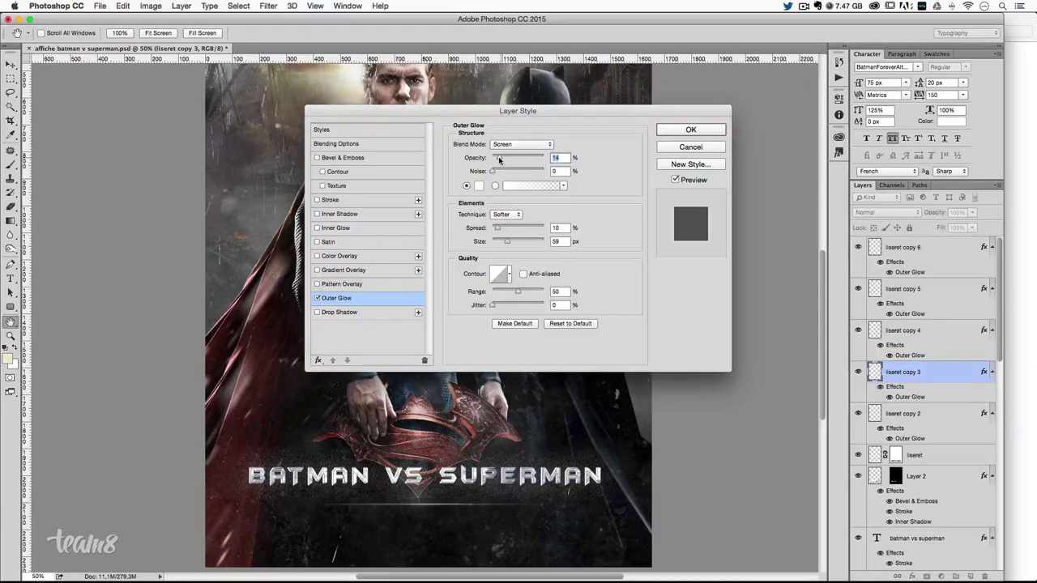
left_click_drag(499, 159, 497, 159)
key("Return")
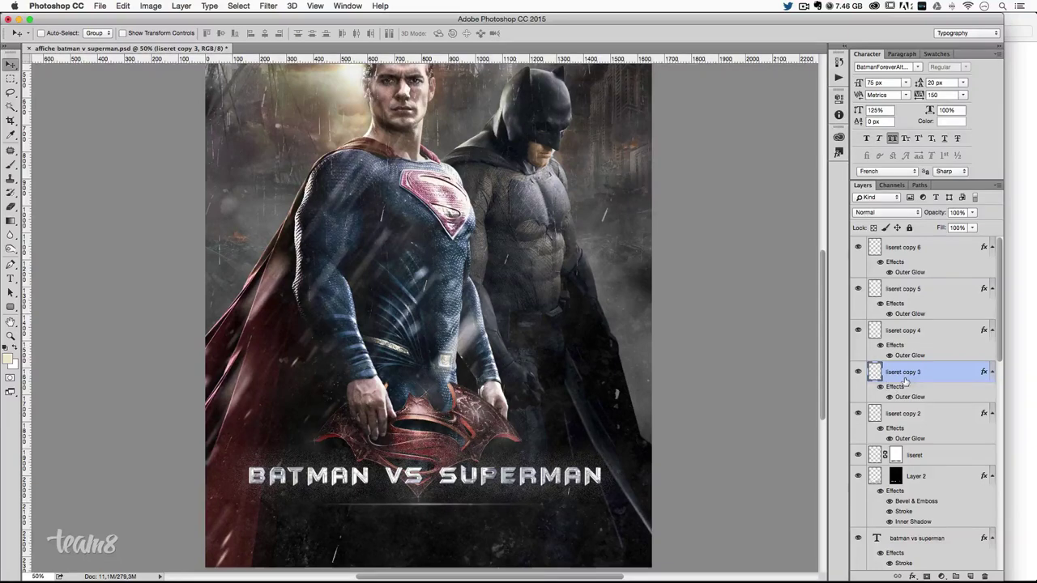
- Duplicate the liseret underline higher up the poster and stretch the copy taller
scroll(918, 423, "down", 3)
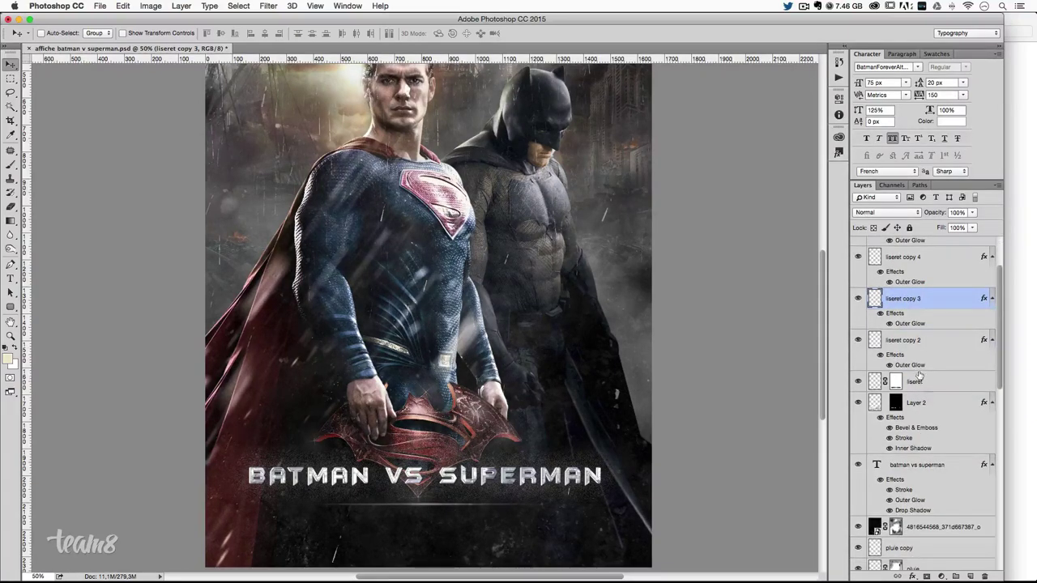
left_click(919, 377)
scroll(468, 371, "down", 5)
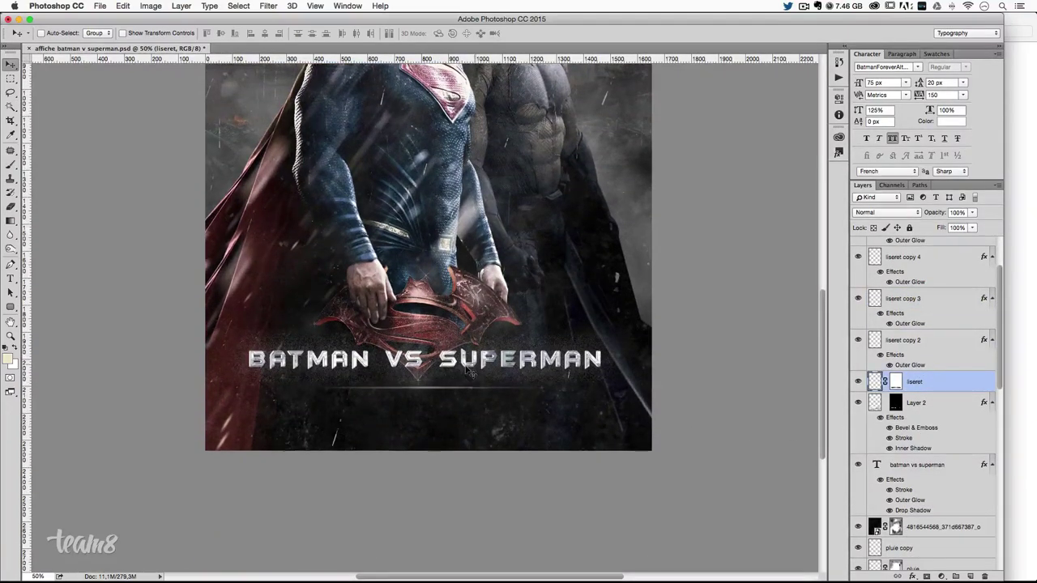
left_click_drag(468, 371, 478, 258)
key("ctrl+t")
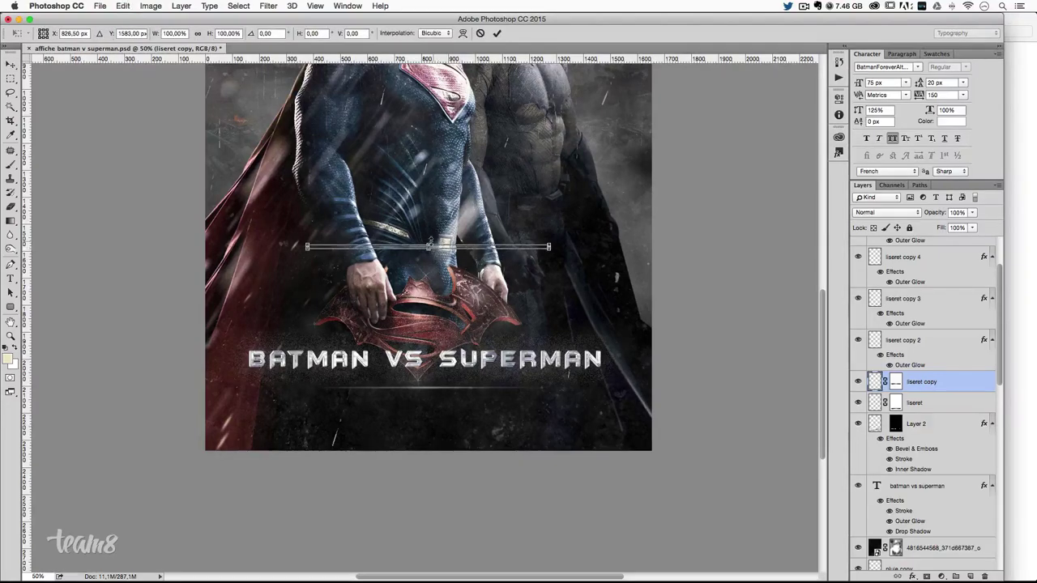
left_click_drag(428, 235, 429, 230)
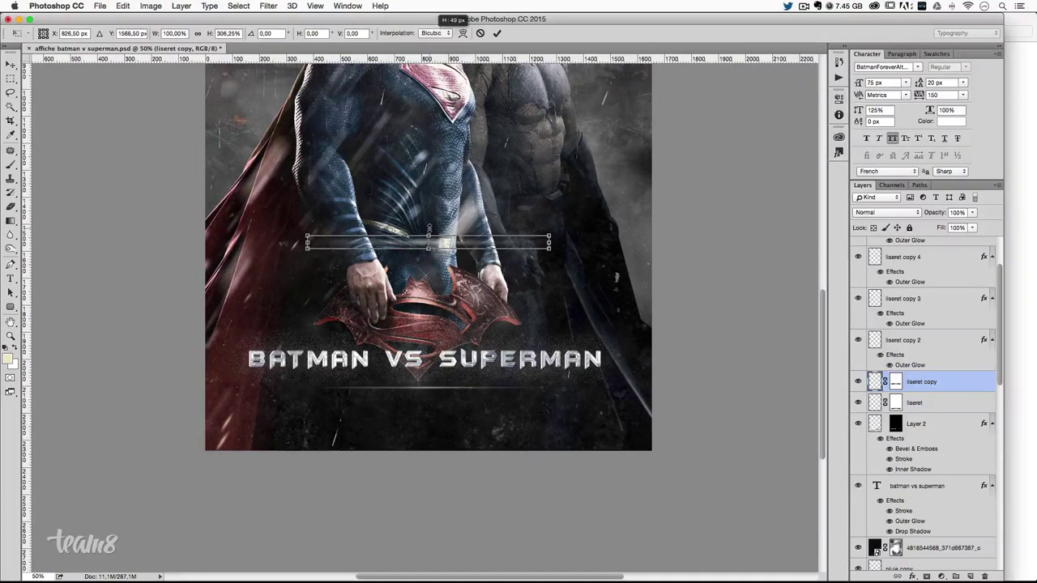
key("Return")
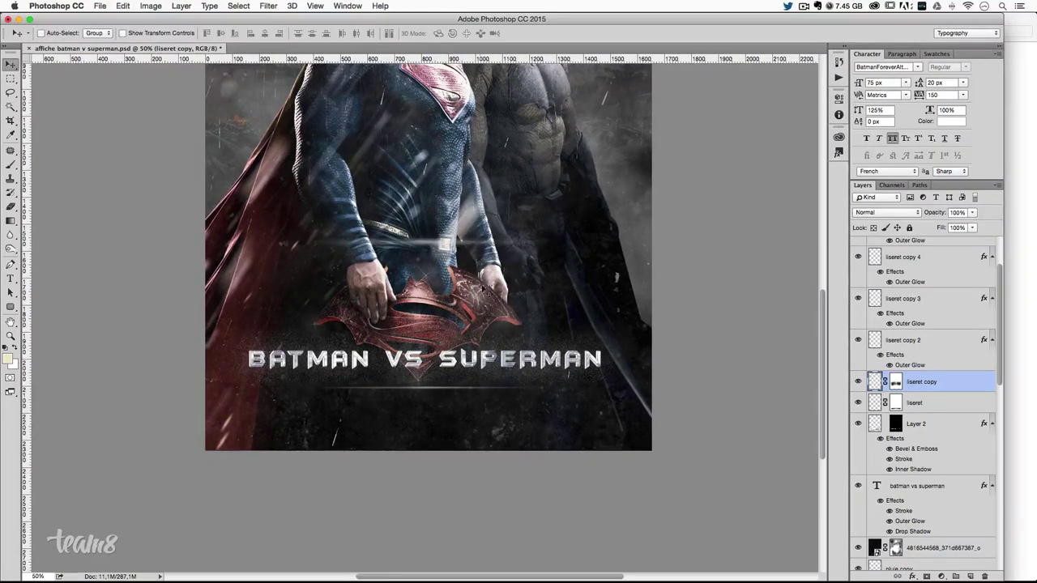
- Duplicate the stretched line and rotate it vertical so it crosses the horizontal streak
scroll(483, 294, "up", 1)
scroll(483, 296, "up", 5)
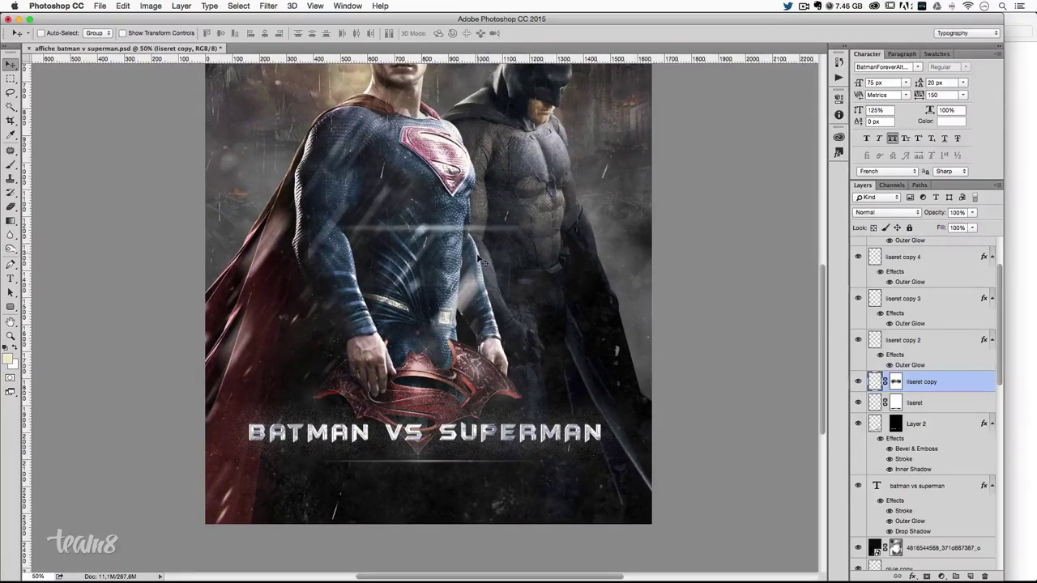
left_click_drag(473, 235, 474, 263)
key("ctrl+t")
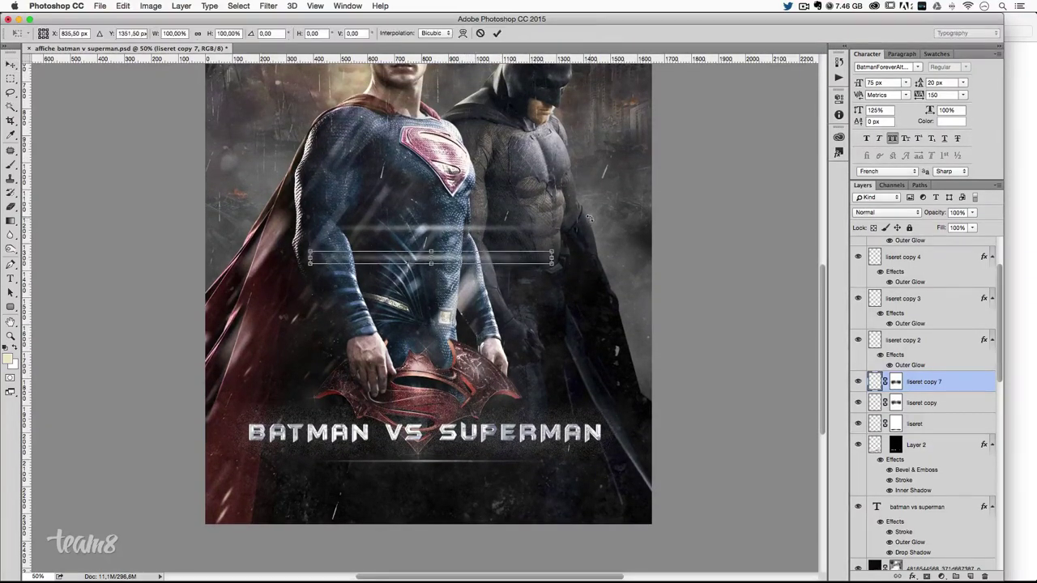
left_click_drag(624, 38, 454, 168)
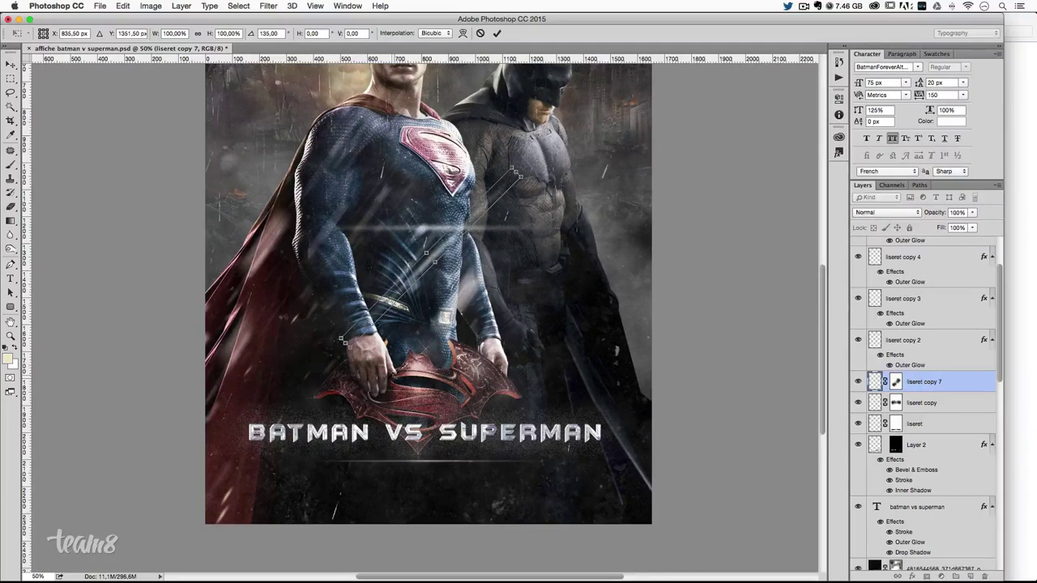
left_click_drag(453, 167, 486, 330)
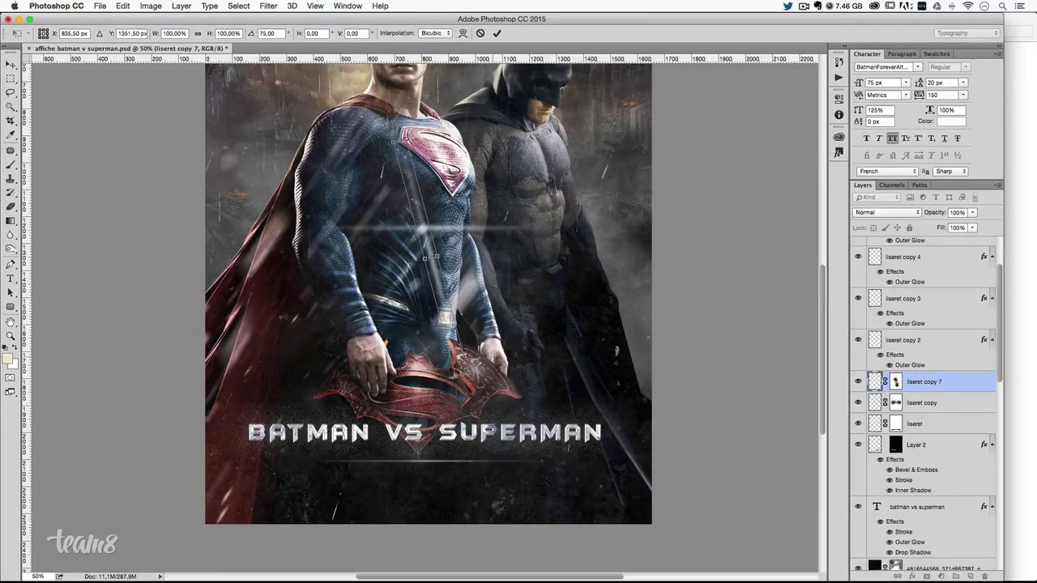
left_click_drag(491, 365, 456, 376)
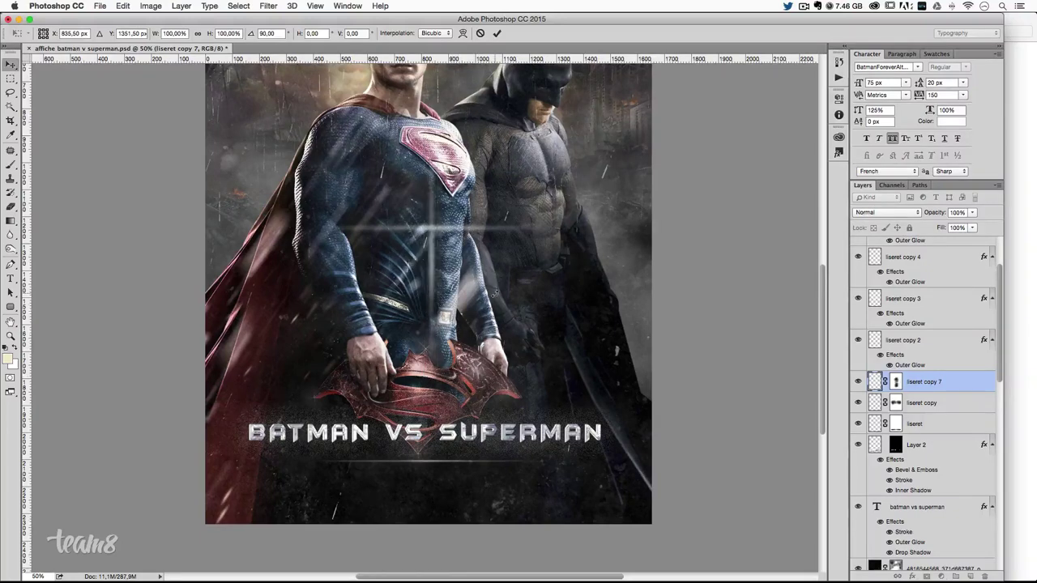
key("Return")
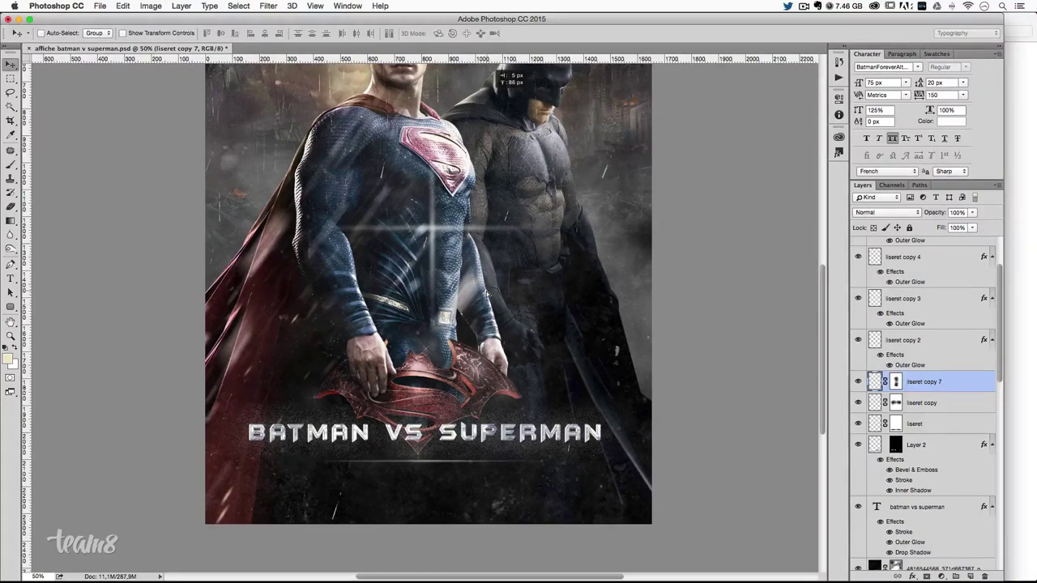
left_click_drag(486, 293, 484, 293)
- Shrink both streaks to 33% onto Superman's shoulder and merge them into liseret copy 7
left_click(928, 405, "shift")
key("ctrl+t")
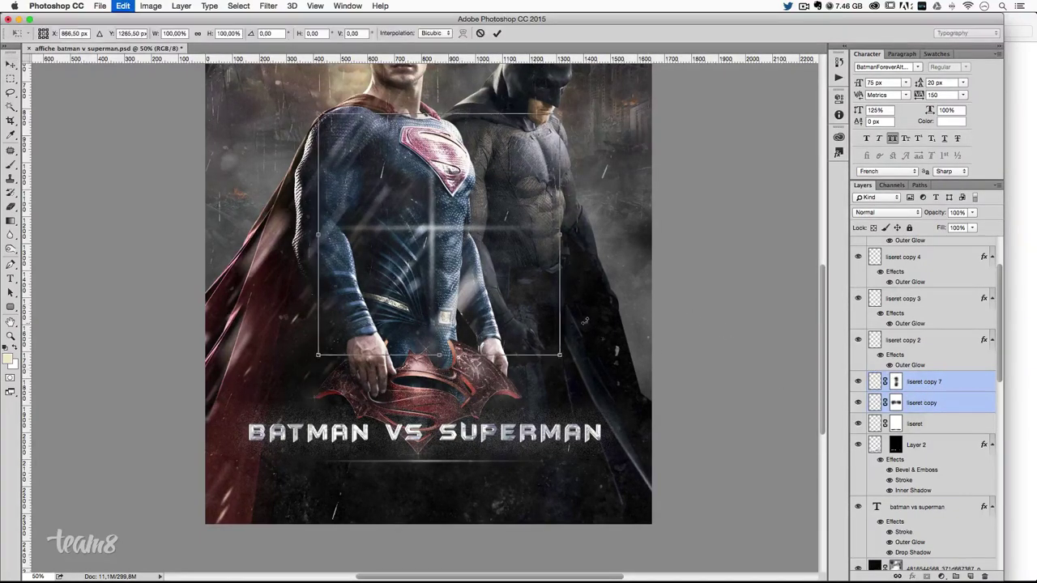
scroll(583, 340, "up", 1)
left_click_drag(560, 381, 377, 232)
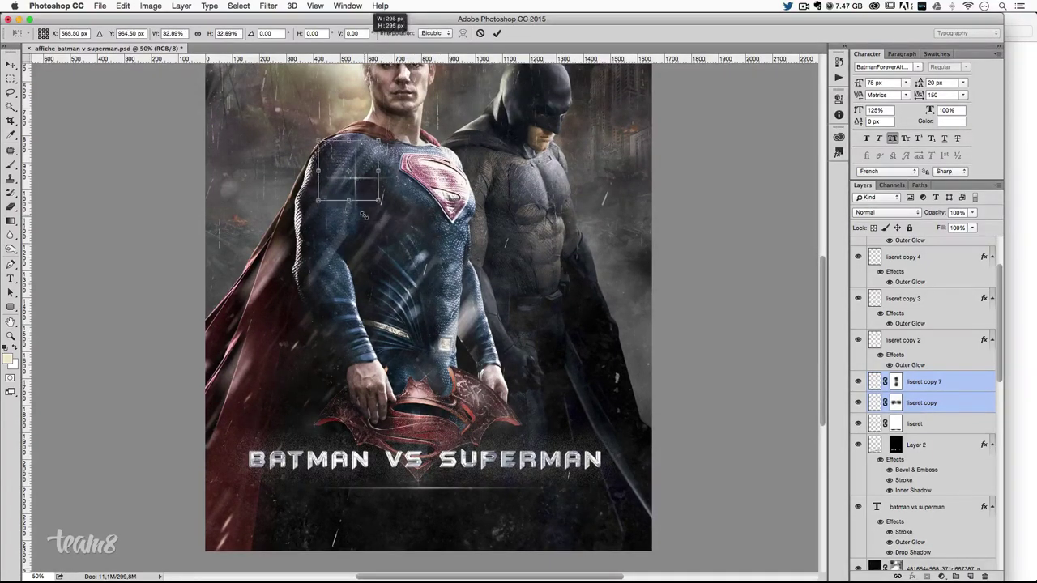
key("Return")
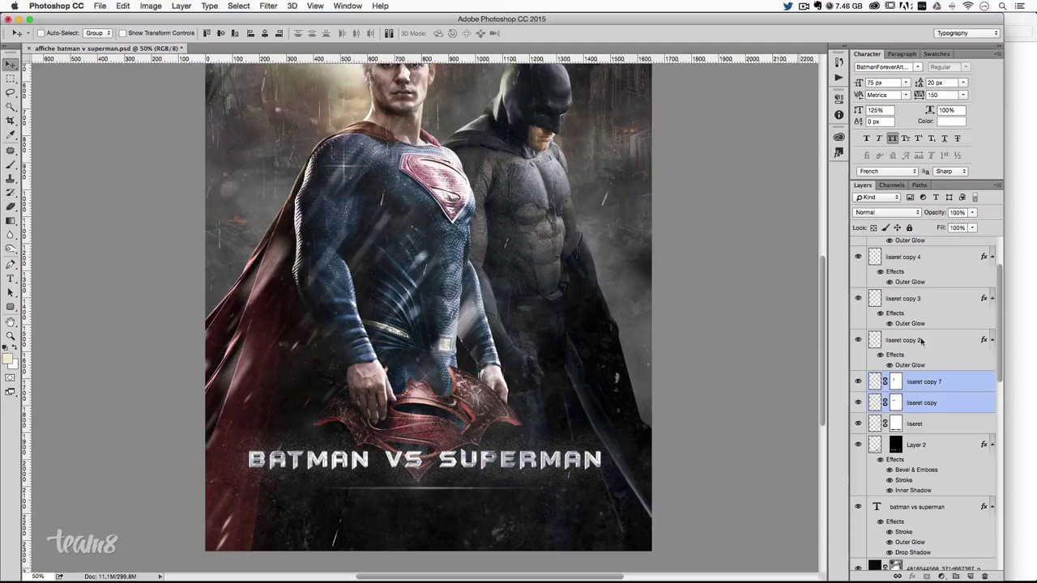
right_click(939, 381)
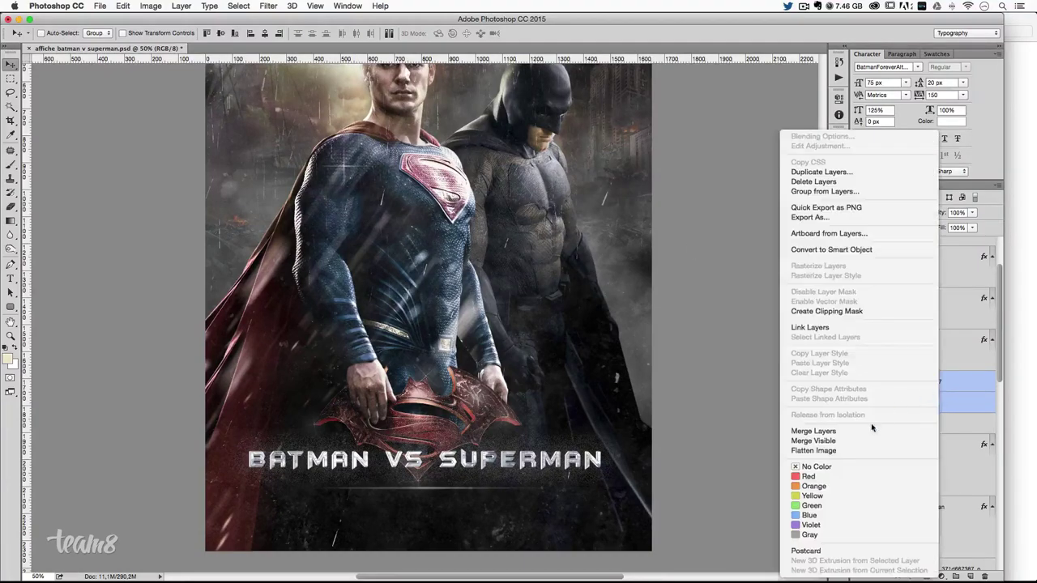
left_click(815, 431)
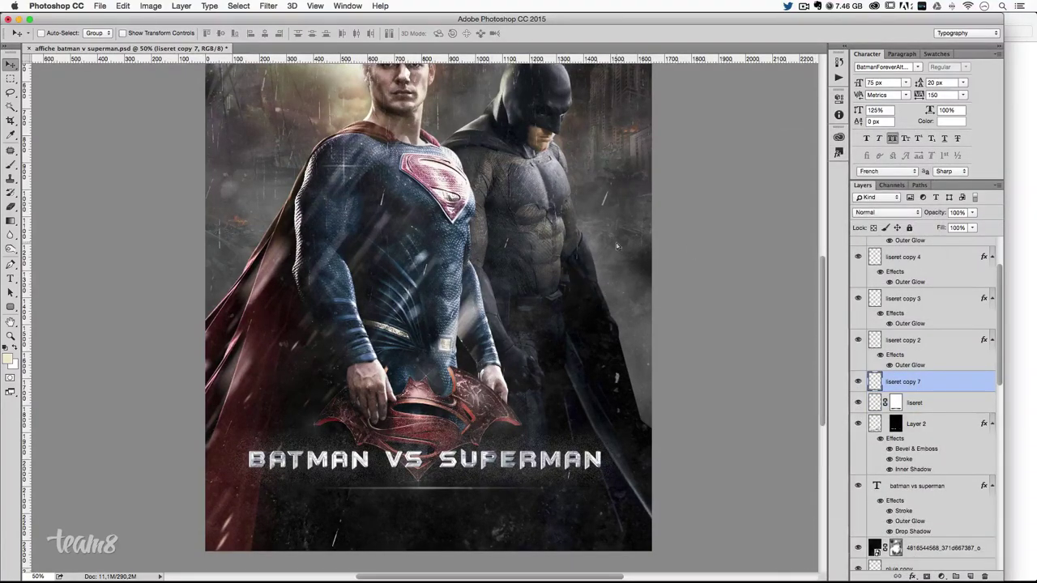
- Reposition and slightly shrink the merged cross flare
key("ctrl+t")
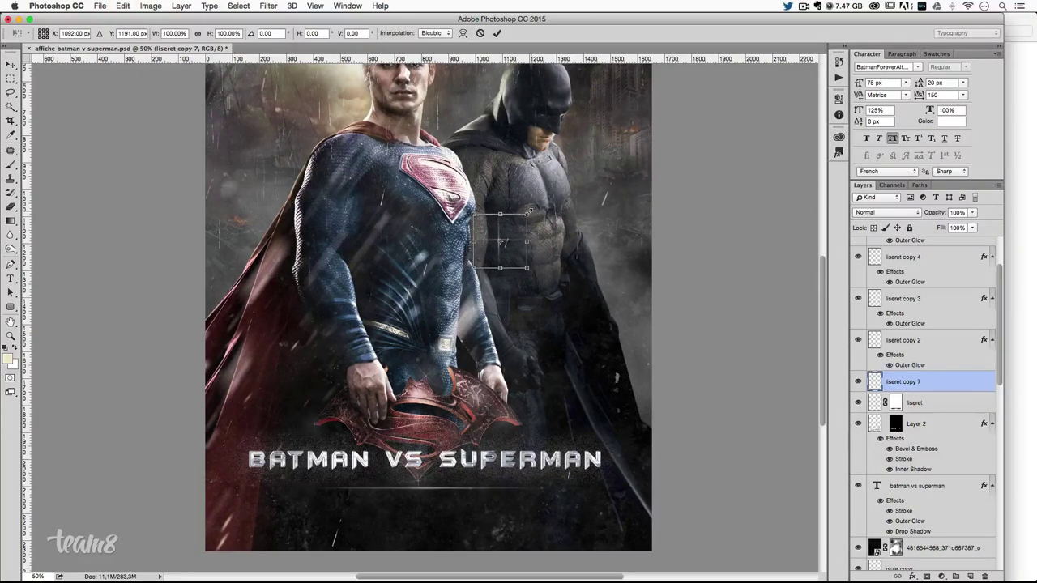
mouse_move(527, 216)
left_mouse_down()
mouse_move(505, 223)
mouse_move(573, 212)
left_mouse_up()
key("Return")
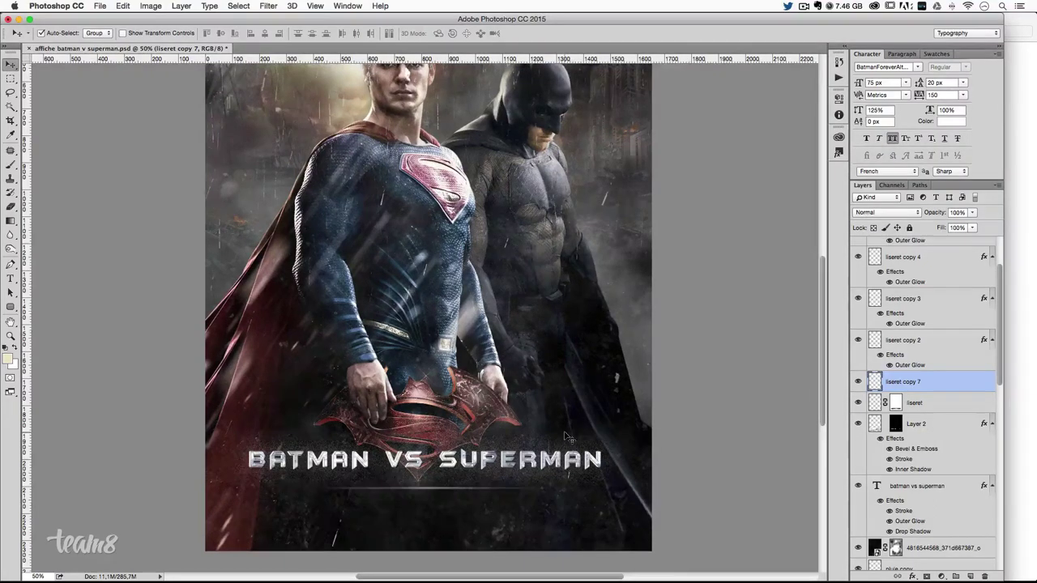
key("ctrl+plus")
key("ctrl+plus")
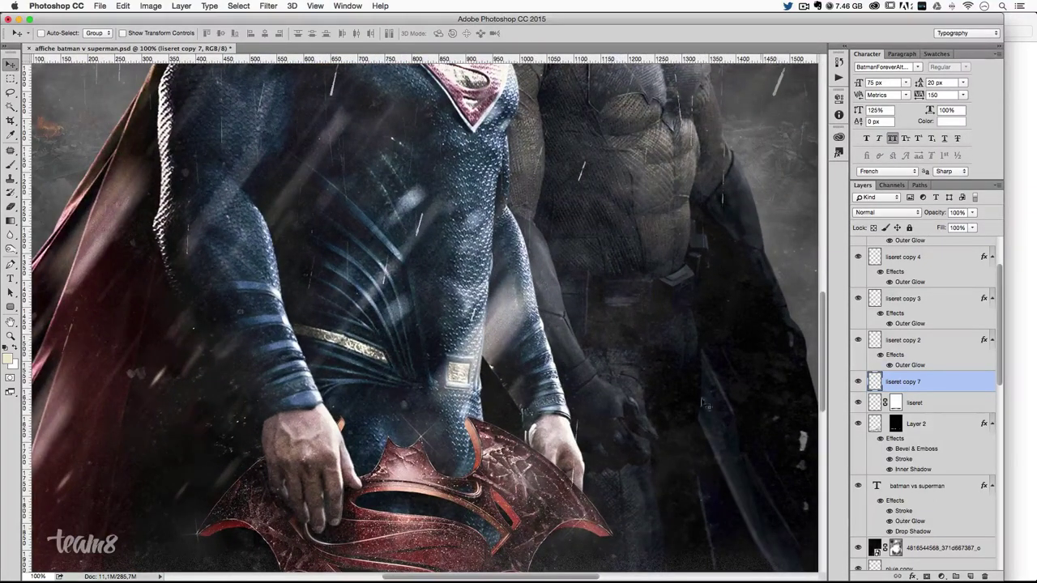
scroll(624, 402, "down", 5)
scroll(640, 381, "down", 3)
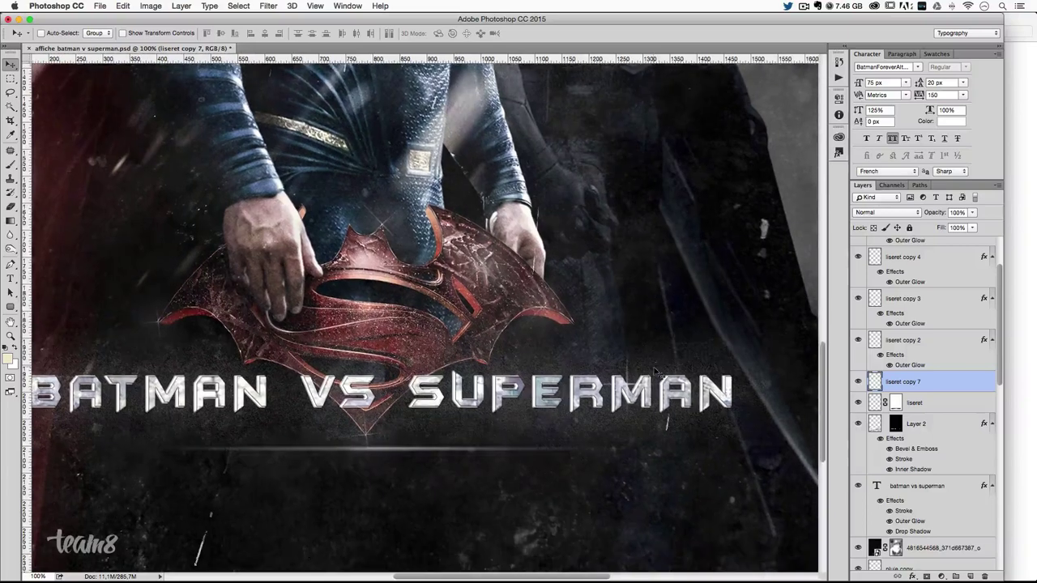
- Rotate the flare diagonally, move it onto the end of MAN, and duplicate it as liseret copy 8
key("ctrl+t")
left_click_drag(674, 371, 663, 414)
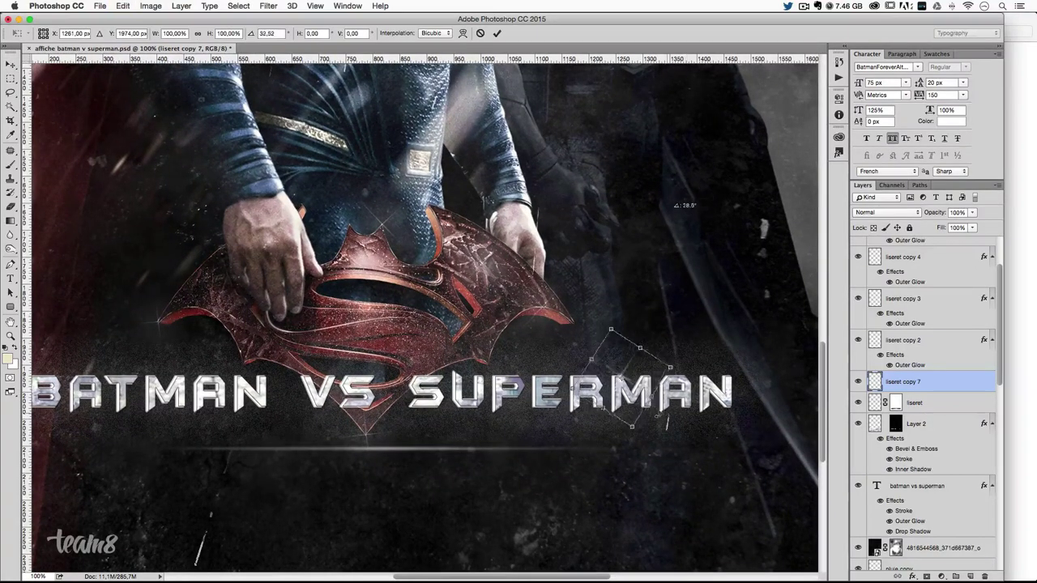
key("Return")
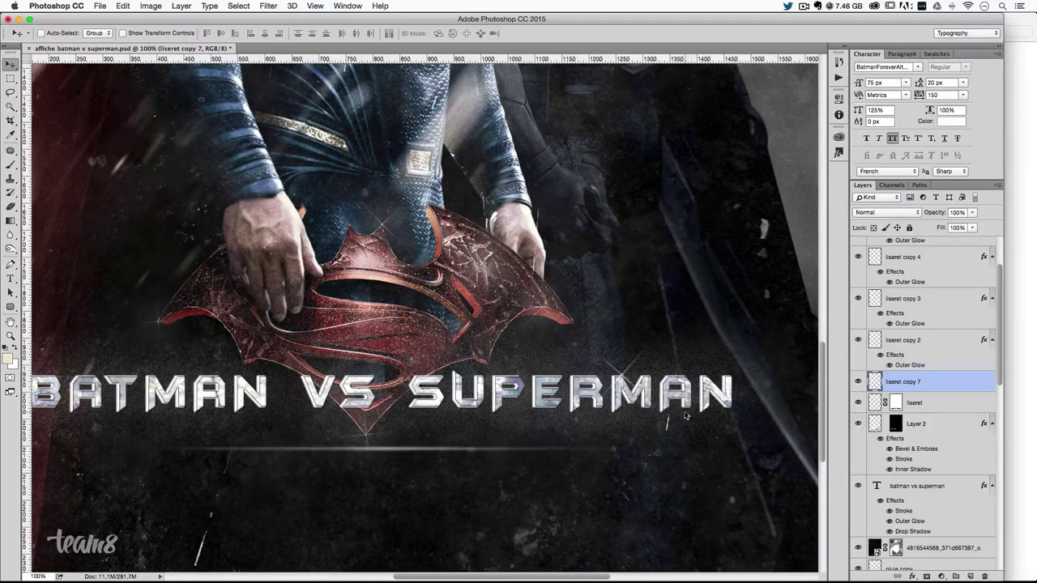
left_click_drag(656, 354, 743, 359)
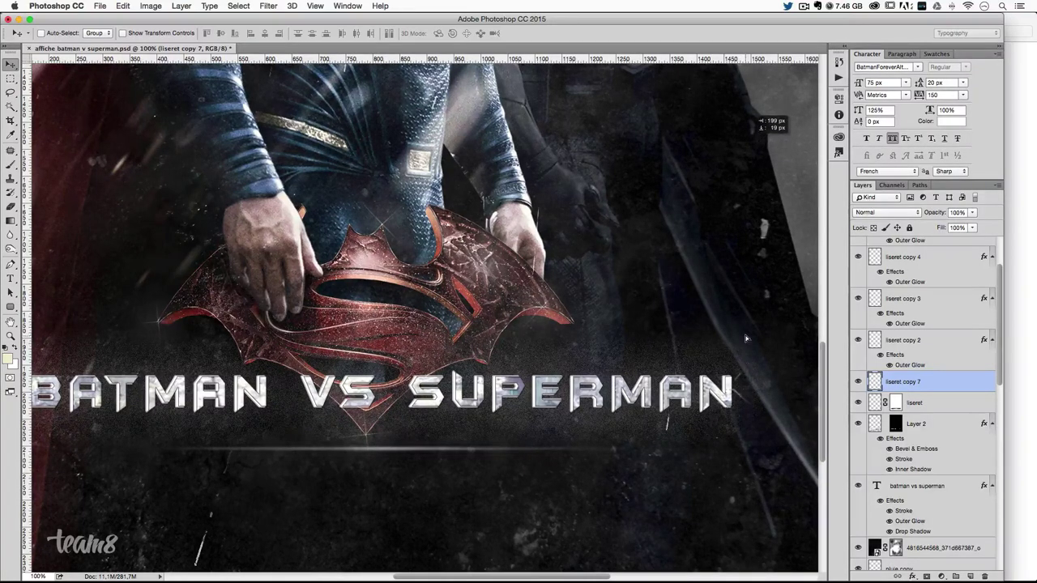
left_click_drag(744, 359, 751, 334)
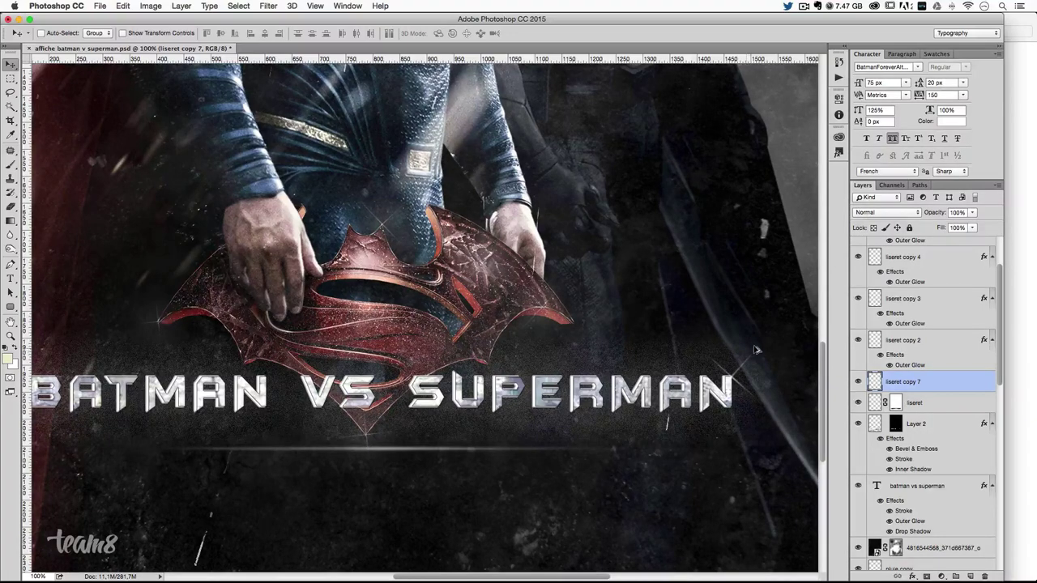
key("ctrl+j")
- Move the duplicated flare left along the title and add another copy further right at about 81%
scroll(443, 367, "left", 5)
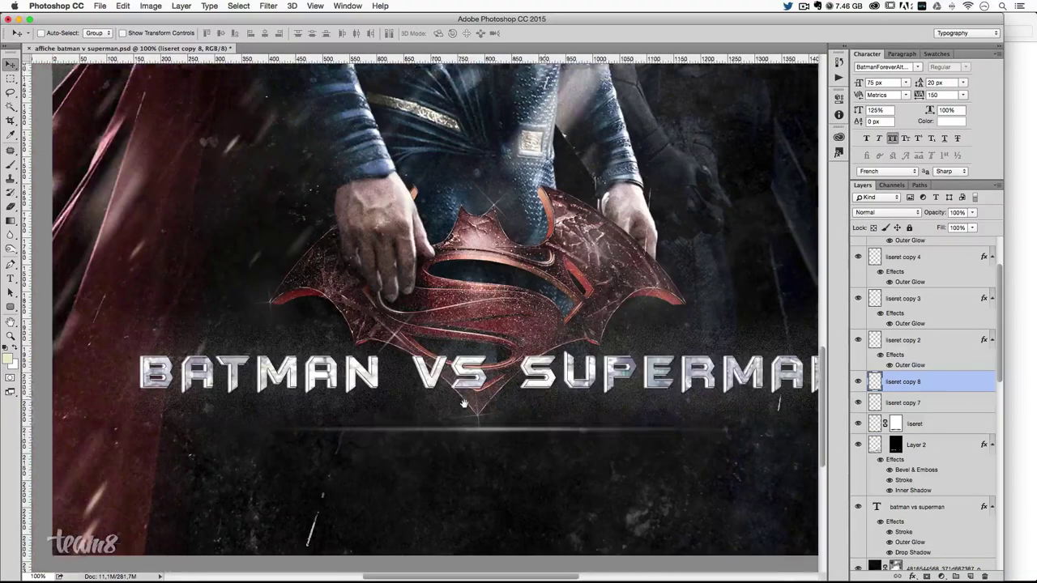
scroll(443, 367, "down", 2)
left_click_drag(443, 367, 230, 405)
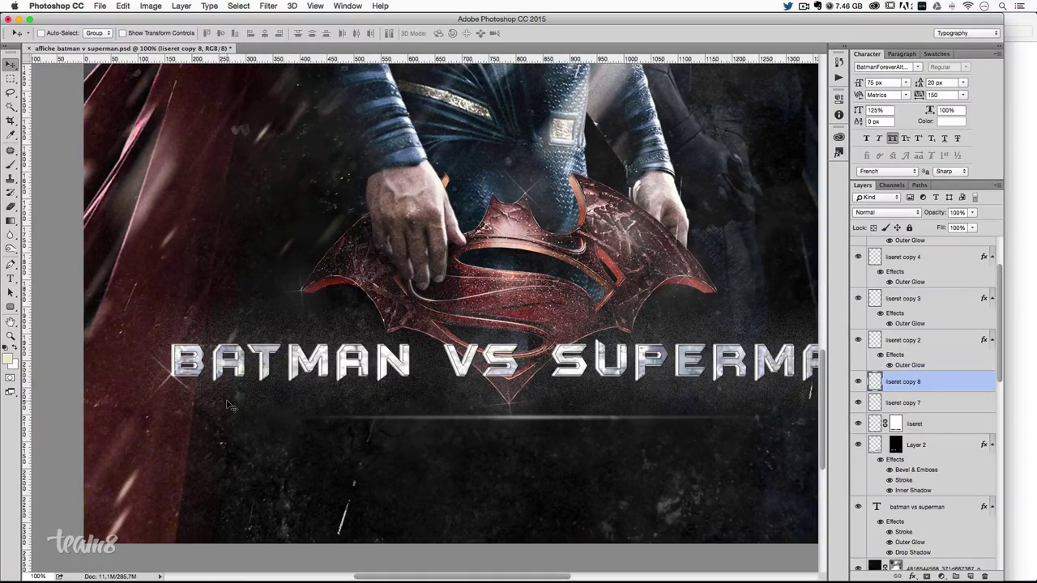
left_click_drag(308, 409, 585, 369)
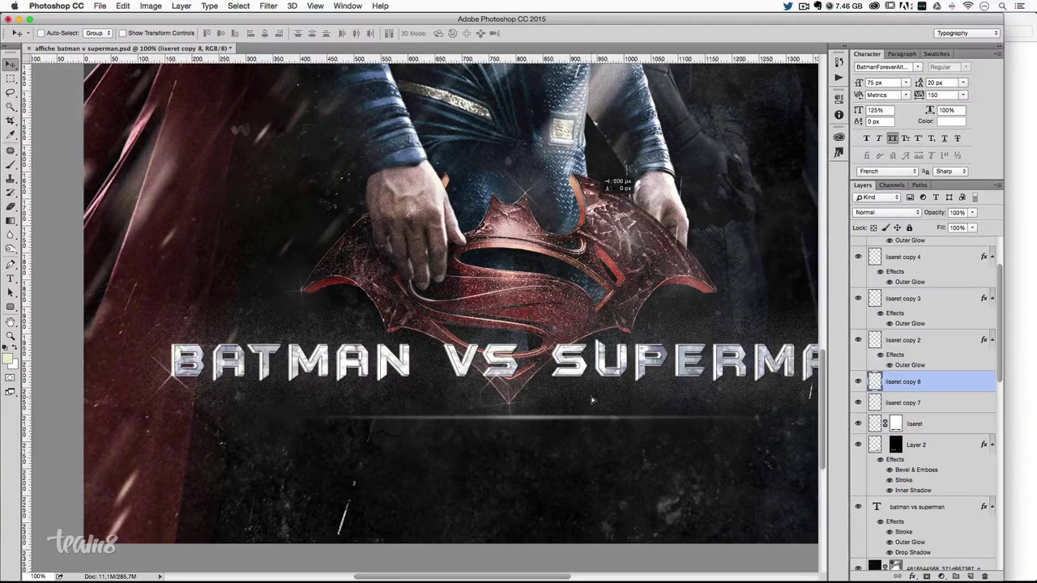
key("ctrl+t")
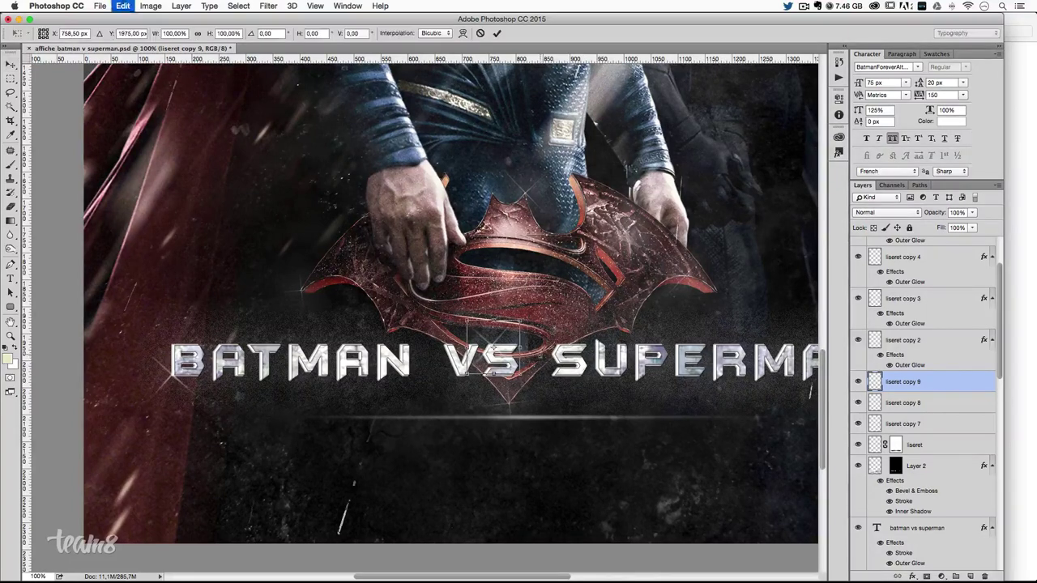
mouse_move(522, 324)
left_mouse_down()
mouse_move(511, 331)
mouse_move(534, 374)
mouse_move(544, 369)
left_mouse_up()
key("Return")
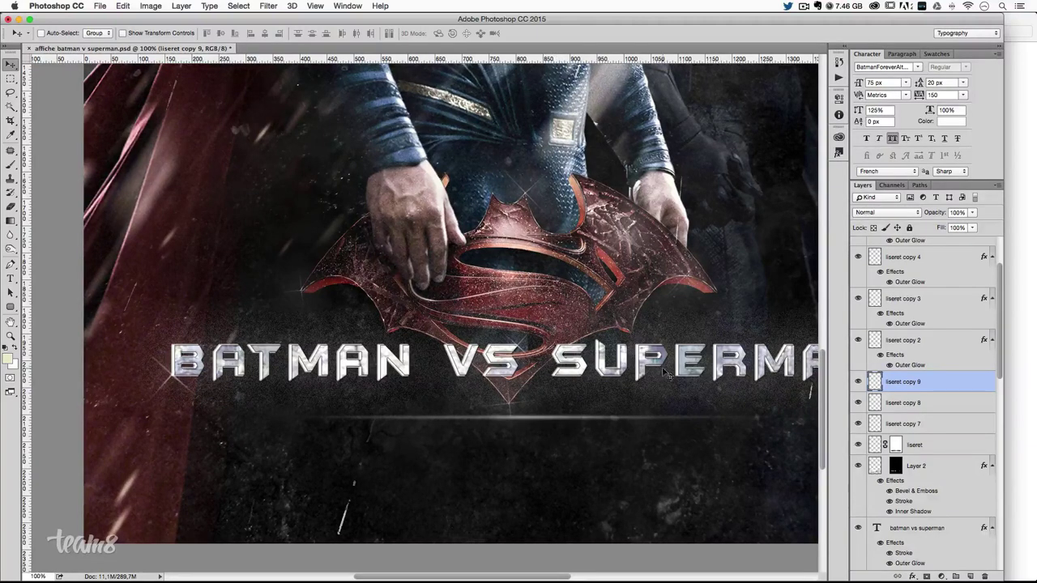
- Place another, smaller flare copy on the BATMAN lettering
left_click_drag(554, 343, 358, 373)
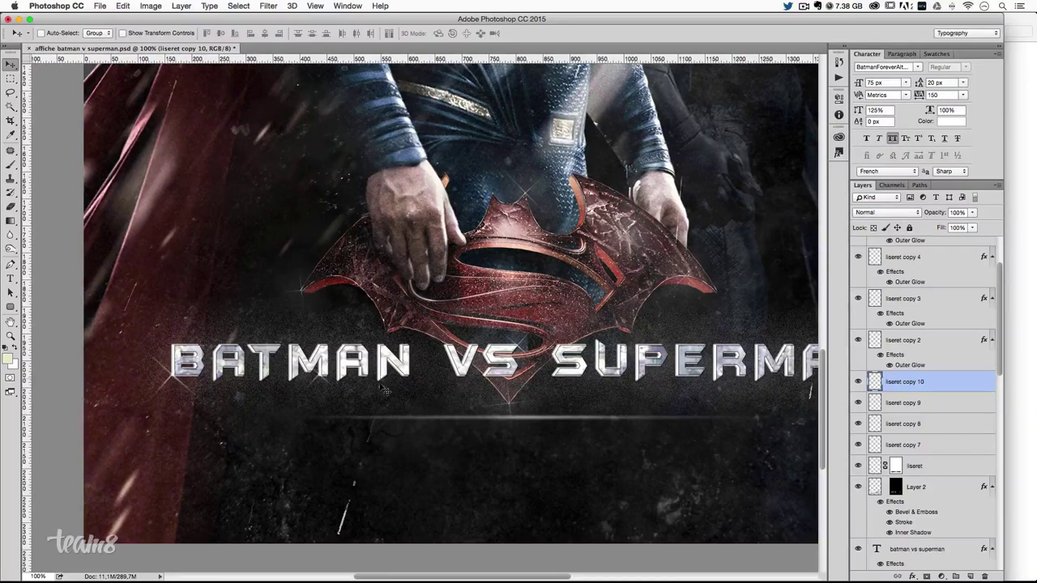
key("ctrl+t")
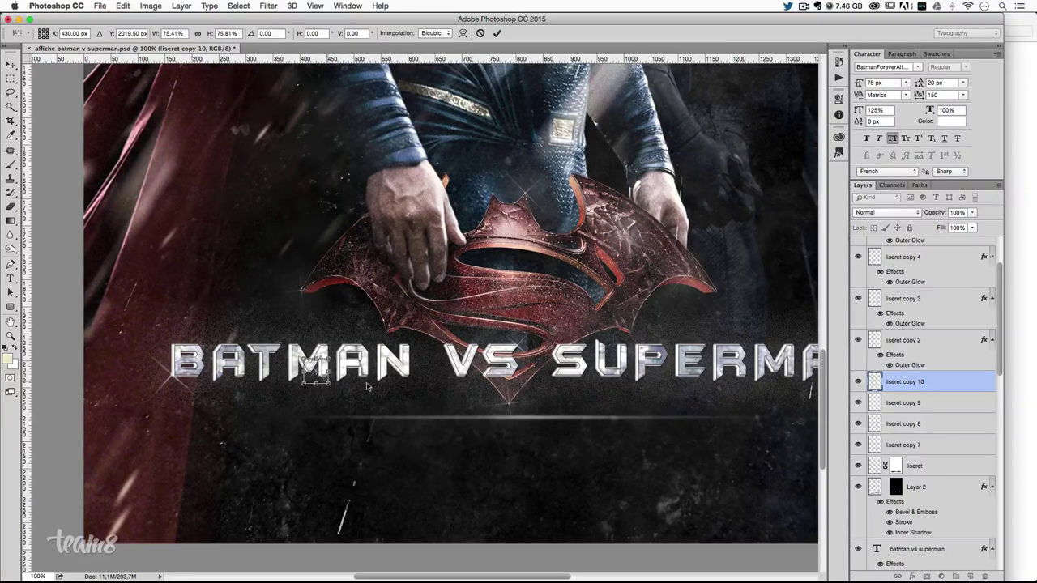
key("Return")
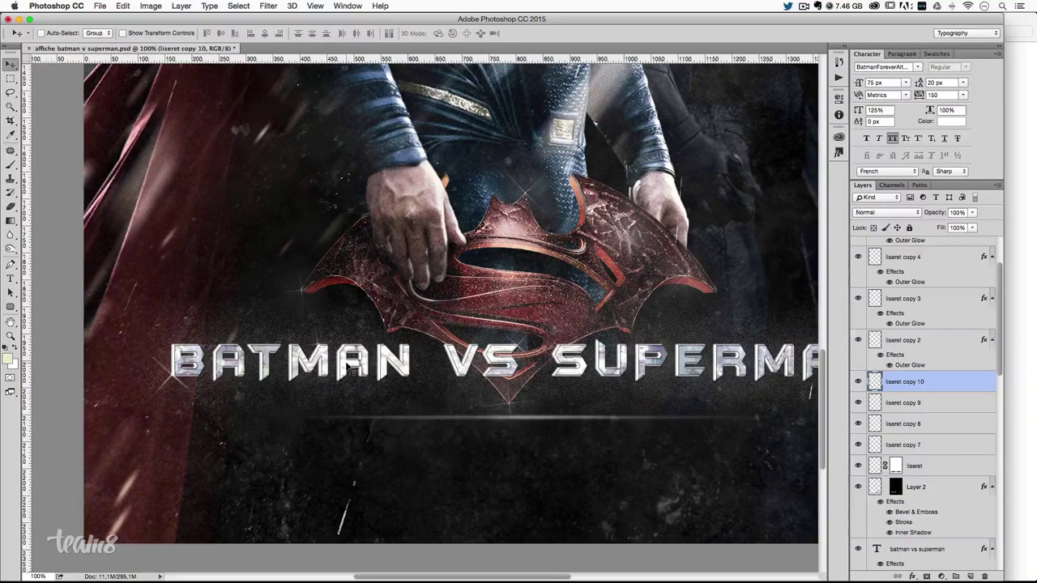
- Duplicate the flare once more as liseret copy 11 and rotate it
scroll(521, 460, "right", 3)
scroll(521, 460, "down", 1)
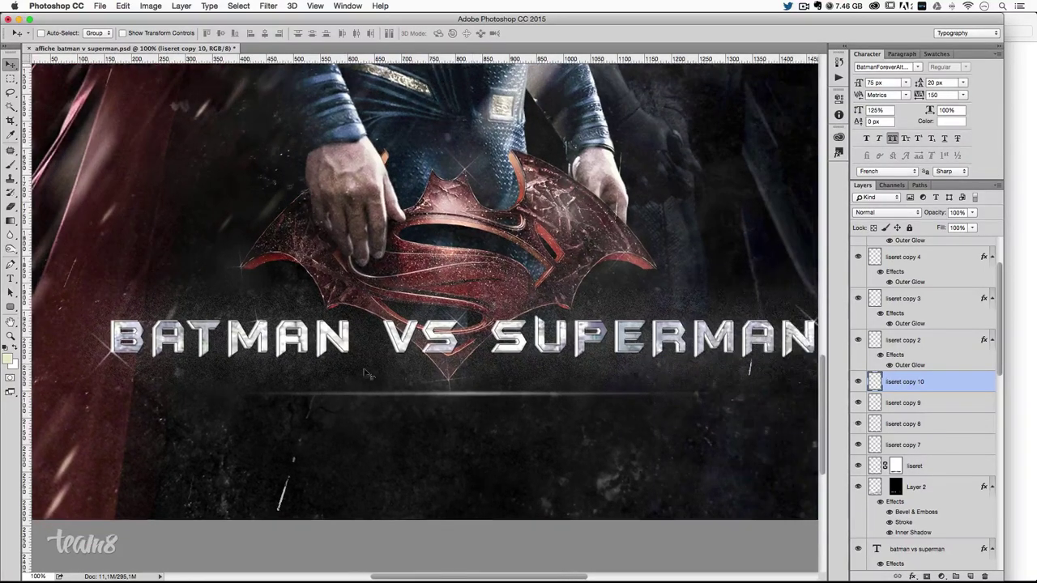
key("ctrl+j")
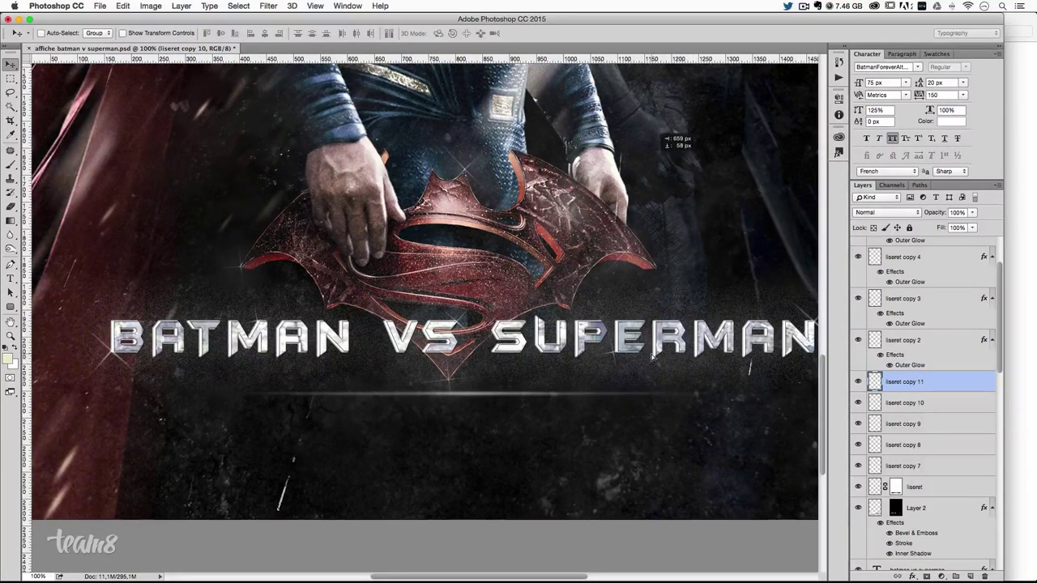
key("ctrl+t")
left_click_drag(650, 421, 669, 420)
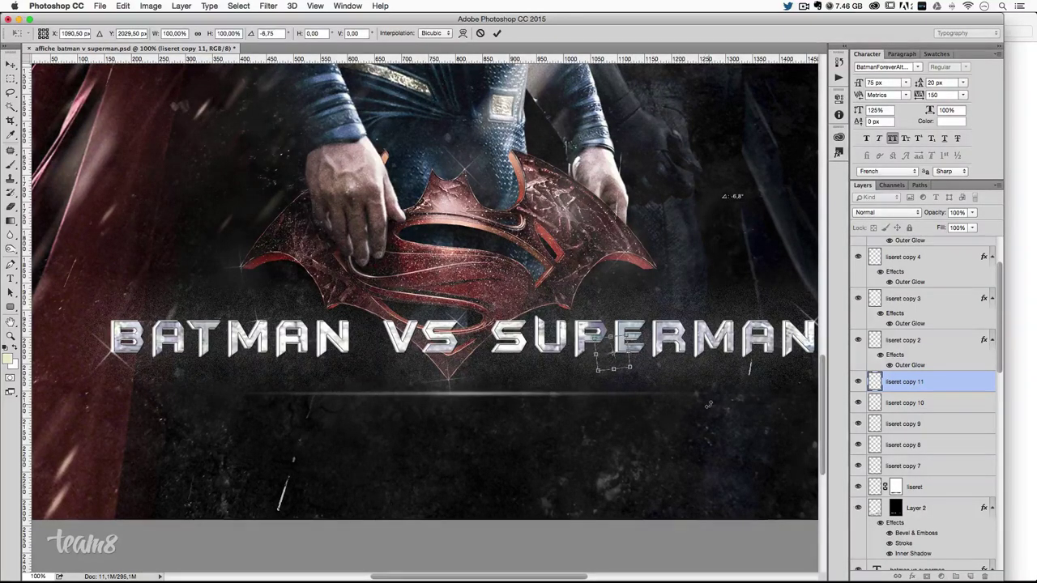
key("Return")
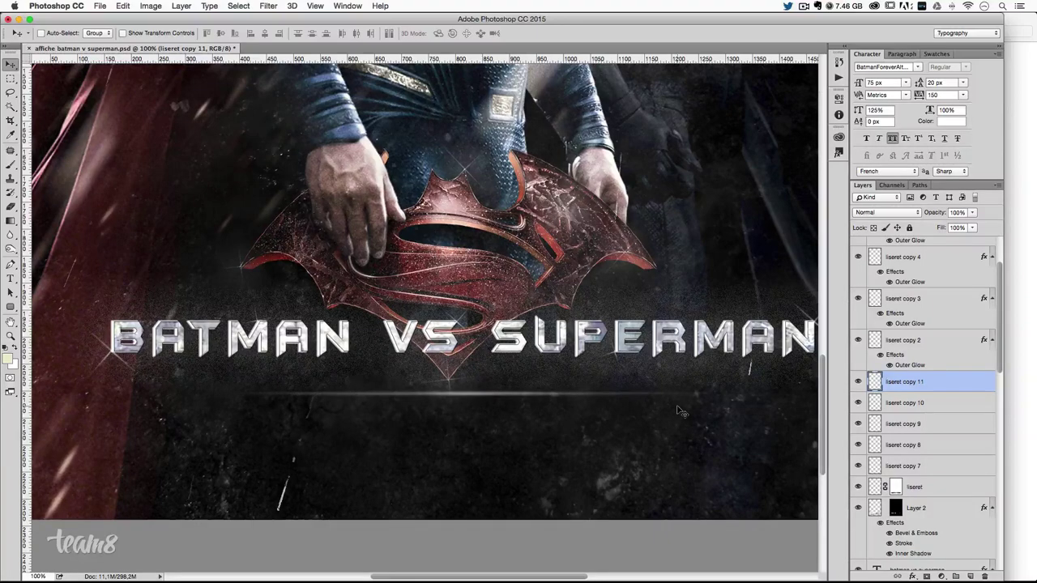
key("ctrl+minus")
key("ctrl+minus")
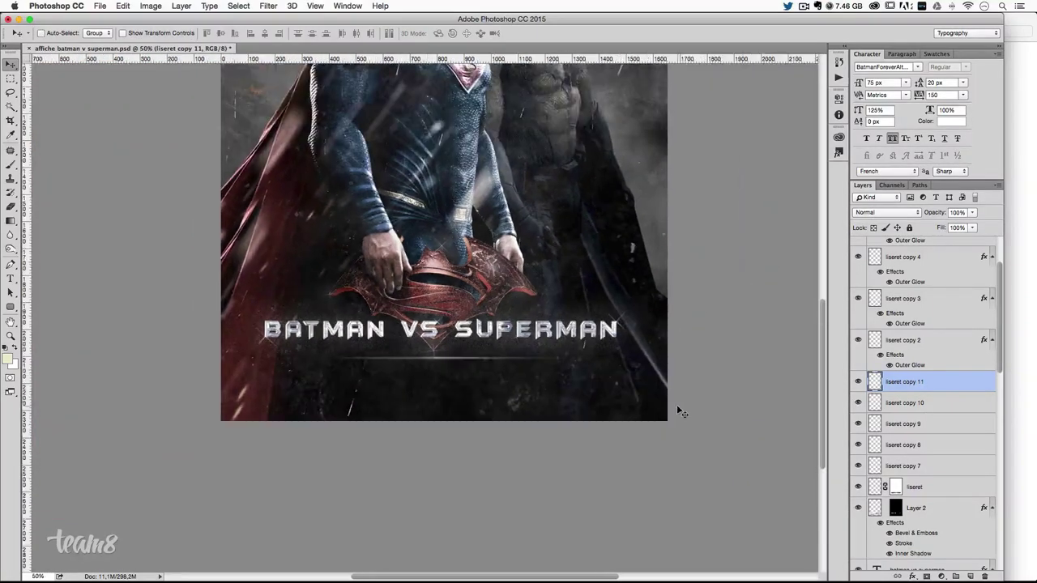
- Duplicate the liseret underline layer and target the copy's layer mask
scroll(618, 412, "up", 5)
scroll(611, 421, "up", 5)
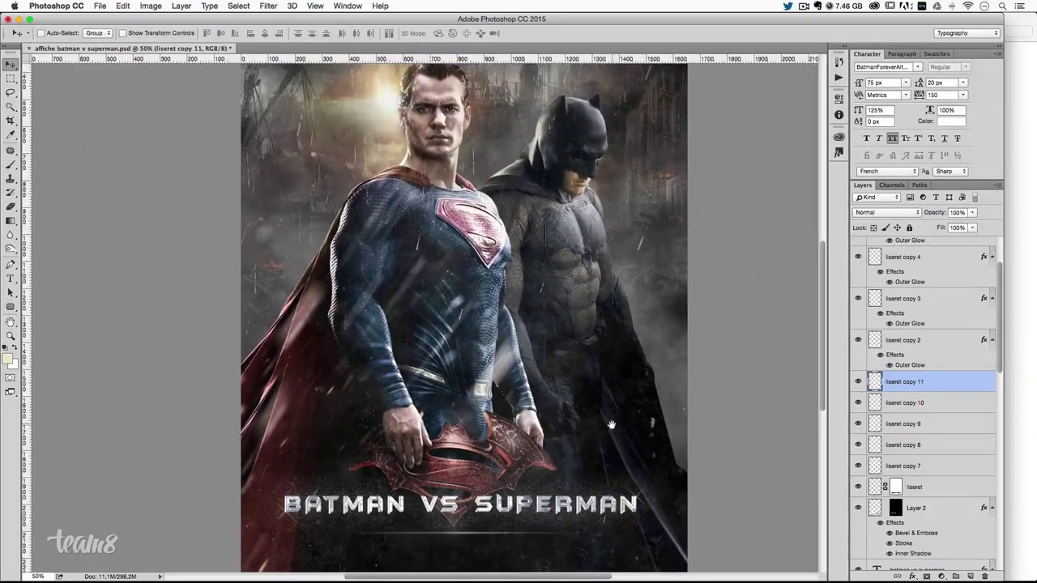
scroll(606, 351, "down", 3)
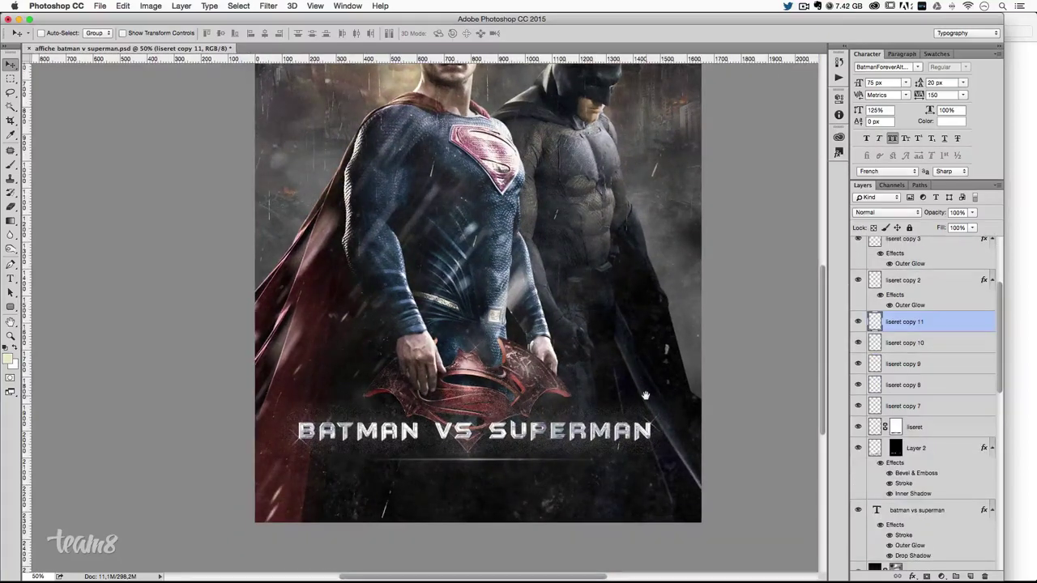
left_click(932, 435)
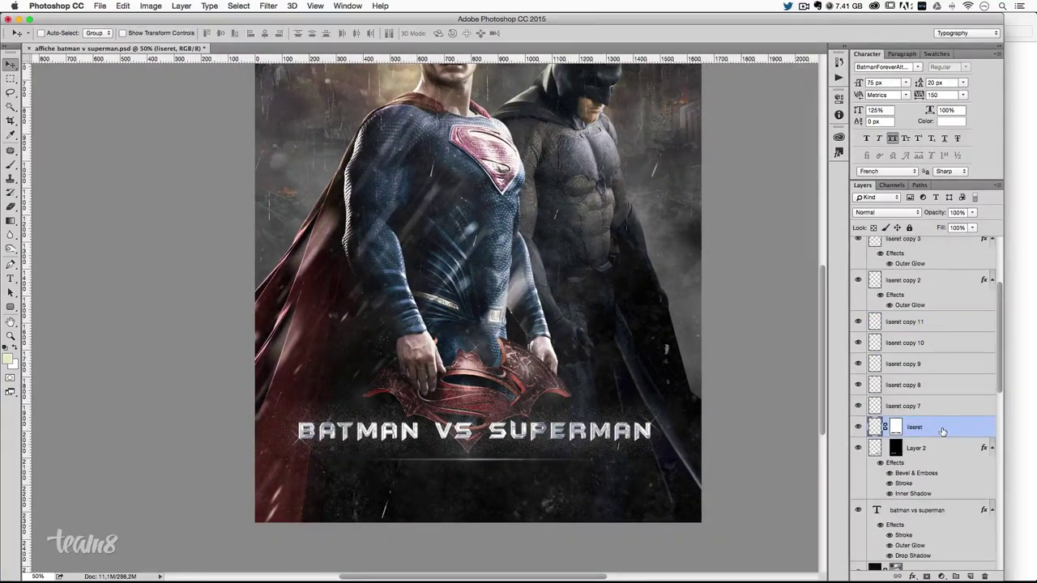
key("super+j")
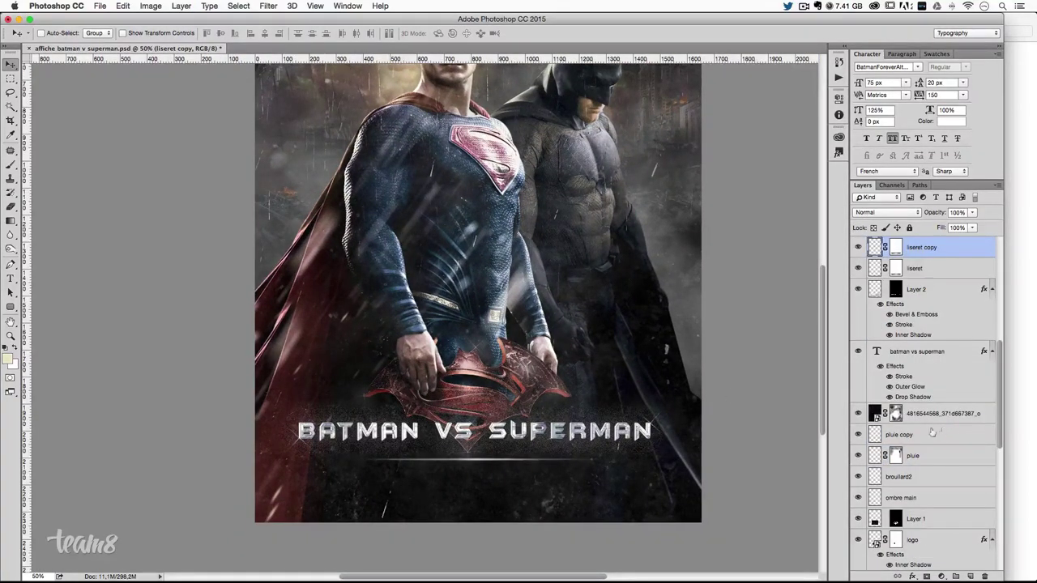
left_click(895, 247)
- Brush on the mask to fade part of the underline copy, with the brush size set to 79
key("b")
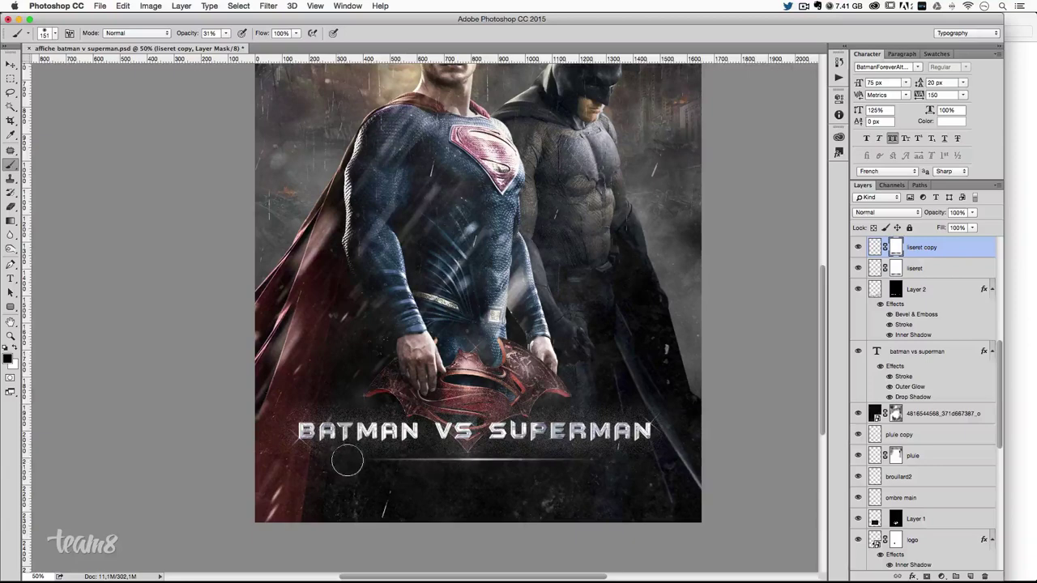
left_click_drag(562, 453, 607, 456)
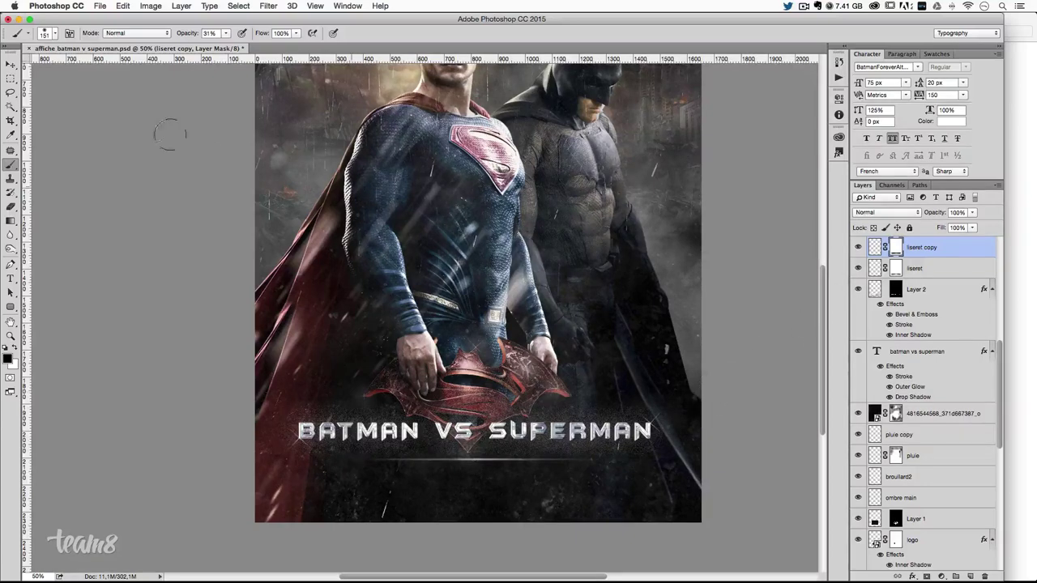
key("x")
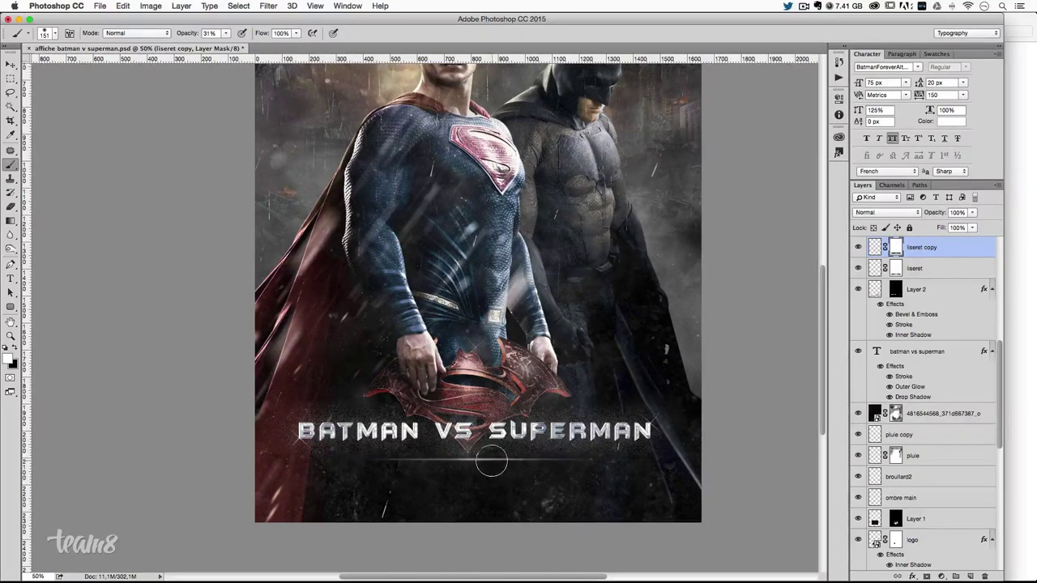
left_click_drag(488, 454, 476, 454)
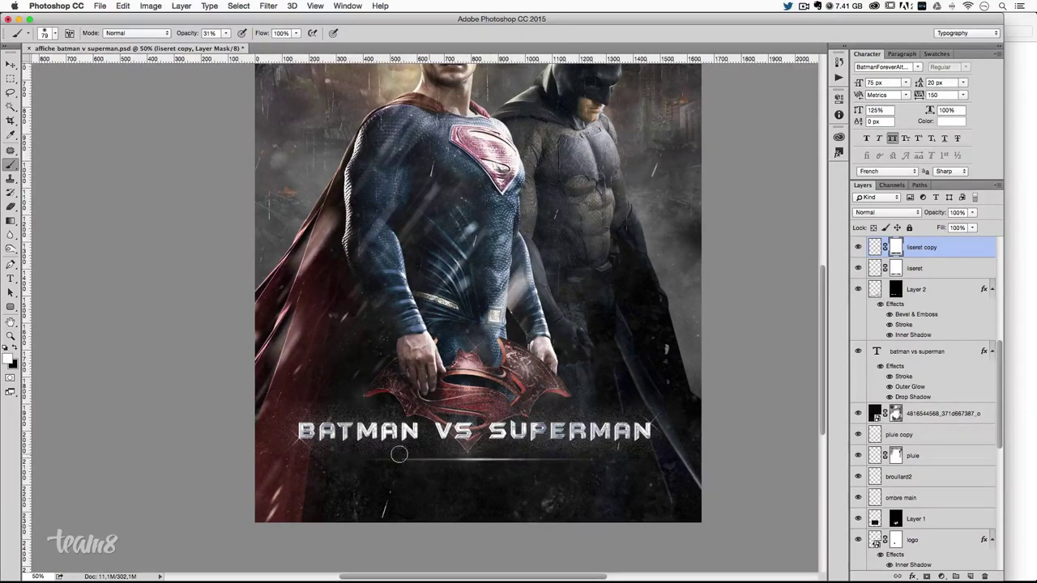
key("ctrl+z")
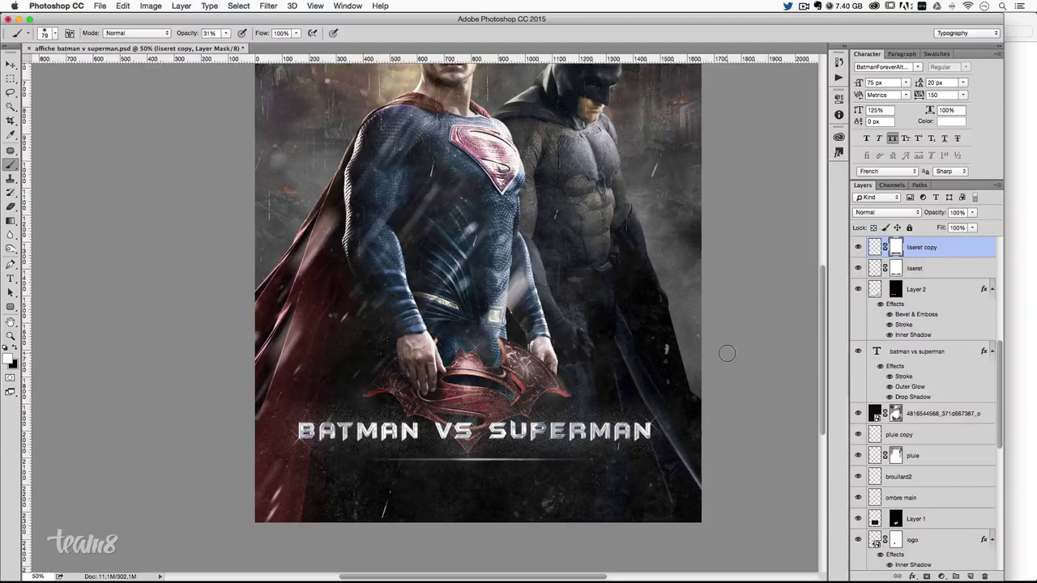
- Merge the masked underline copy with the original liseret layer
left_click(948, 269, "shift")
right_click(947, 270)
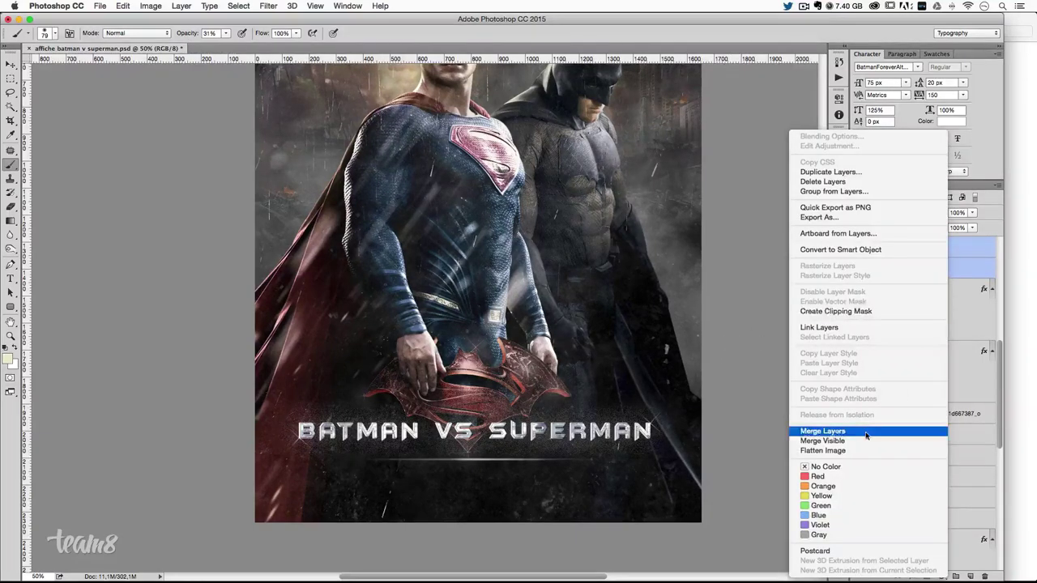
left_click(865, 434)
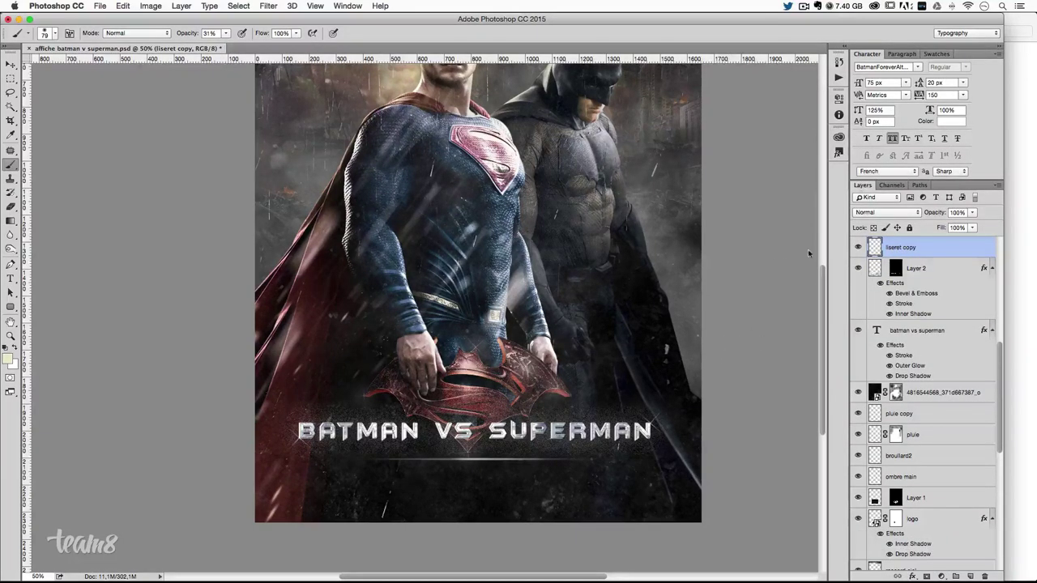
- Merge the run of liseret copy sparkle layers into a single layer
scroll(942, 269, "up", 2)
scroll(941, 270, "up", 2)
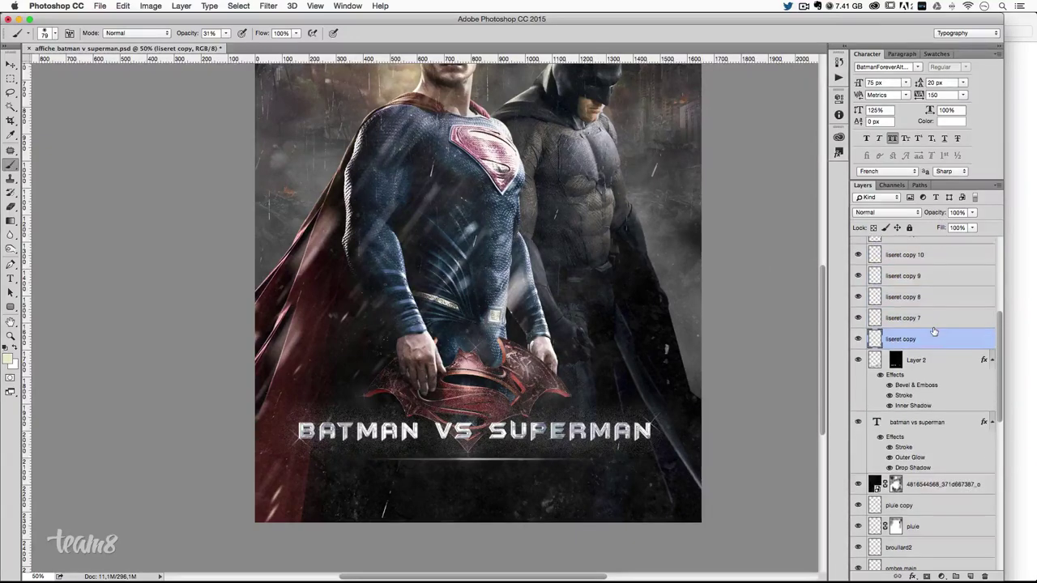
left_click(935, 320)
scroll(935, 323, "up", 4)
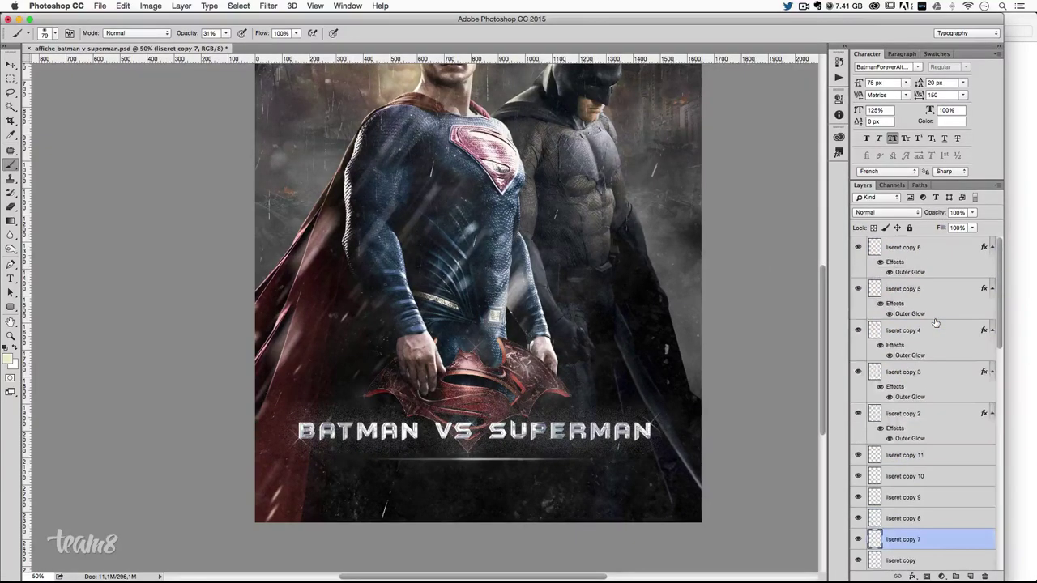
left_click(919, 247, "shift")
right_click(935, 255)
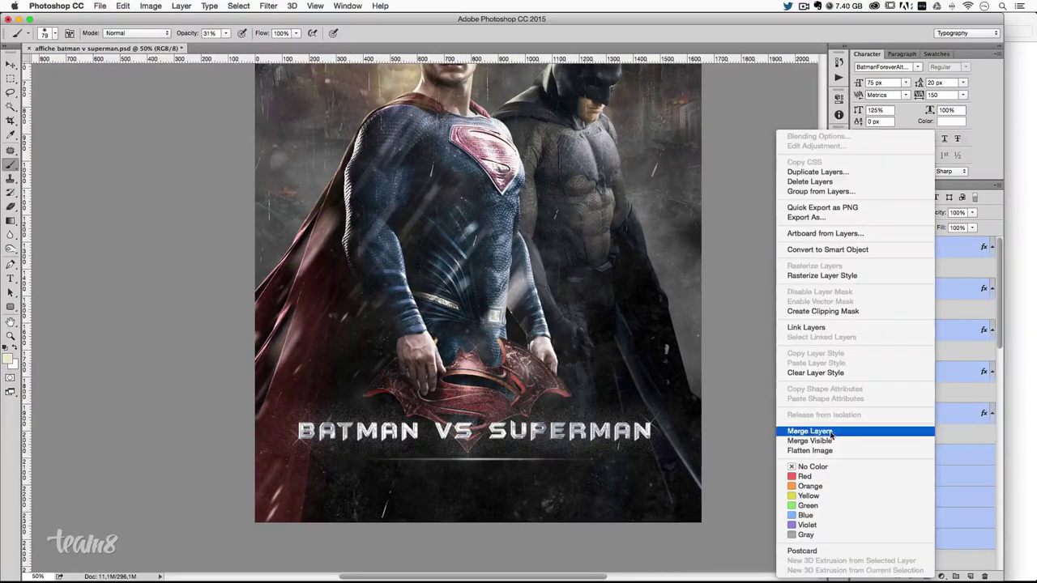
left_click(831, 432)
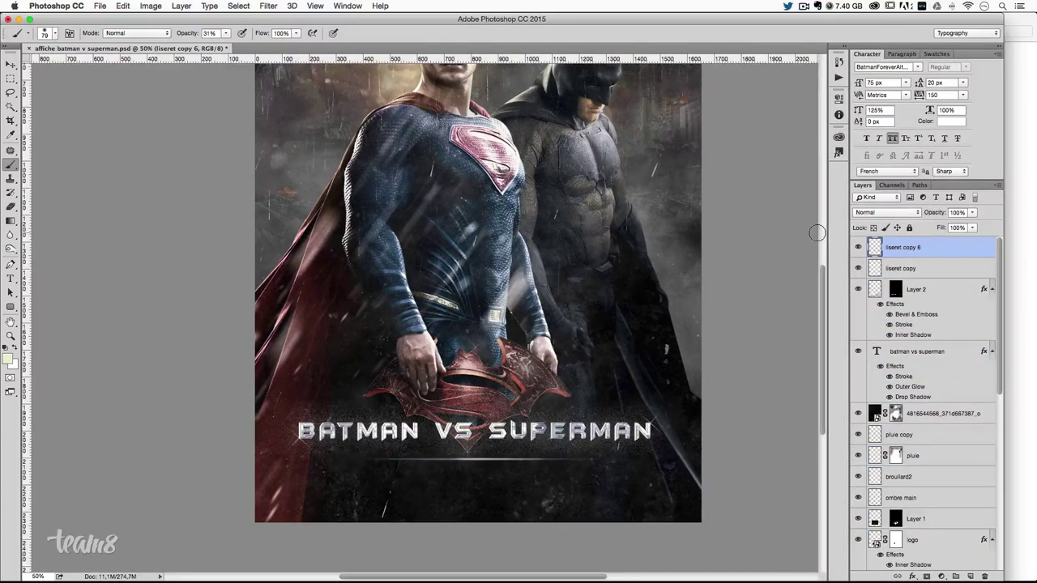
key("ctrl+z")
key("ctrl+z")
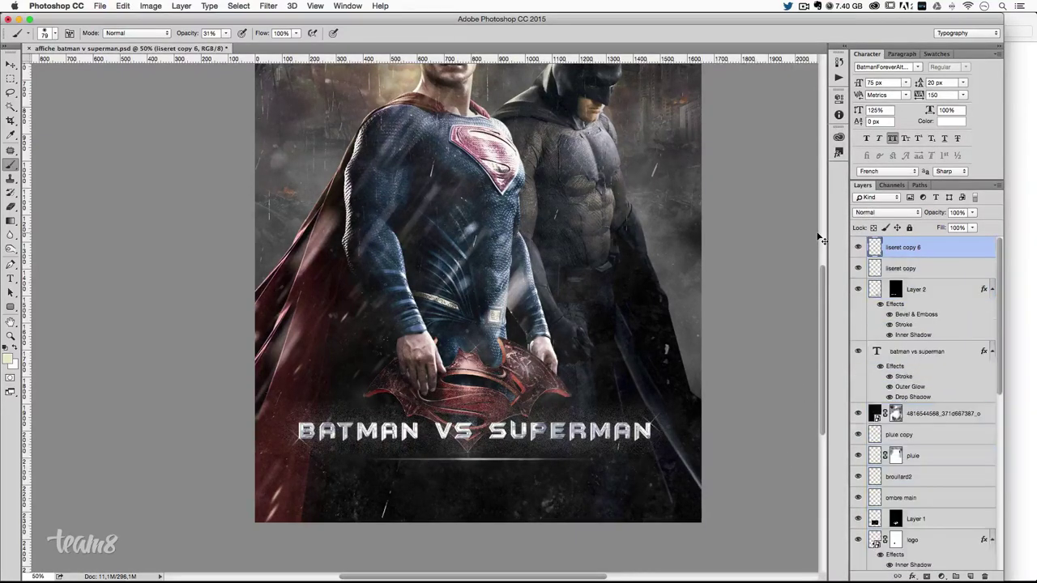
key("ctrl+z")
key("ctrl+z")
key("ctrl+z")
key("ctrl+z")
key("ctrl+z")
key("ctrl+z")
- Start a new text layer with the Type tool just below the BATMAN VS SUPERMAN title
scroll(663, 329, "down", 2)
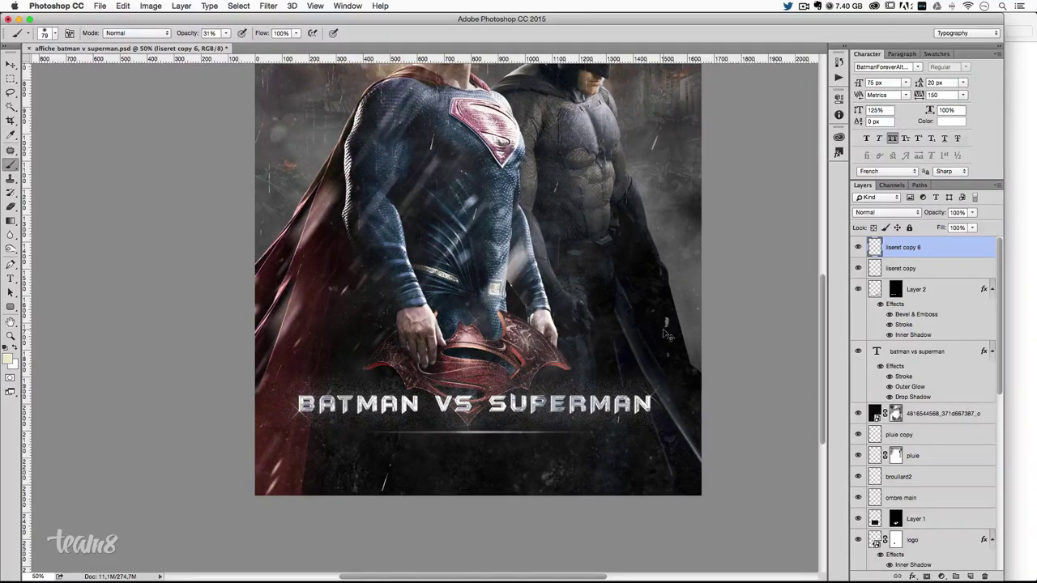
left_click(11, 63)
scroll(248, 201, "down", 4)
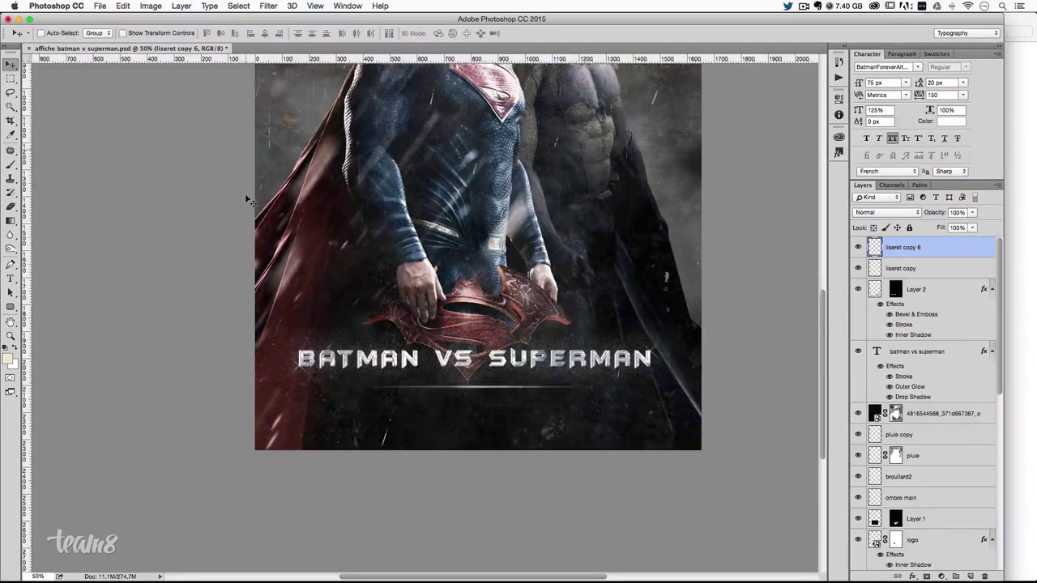
left_click(11, 278)
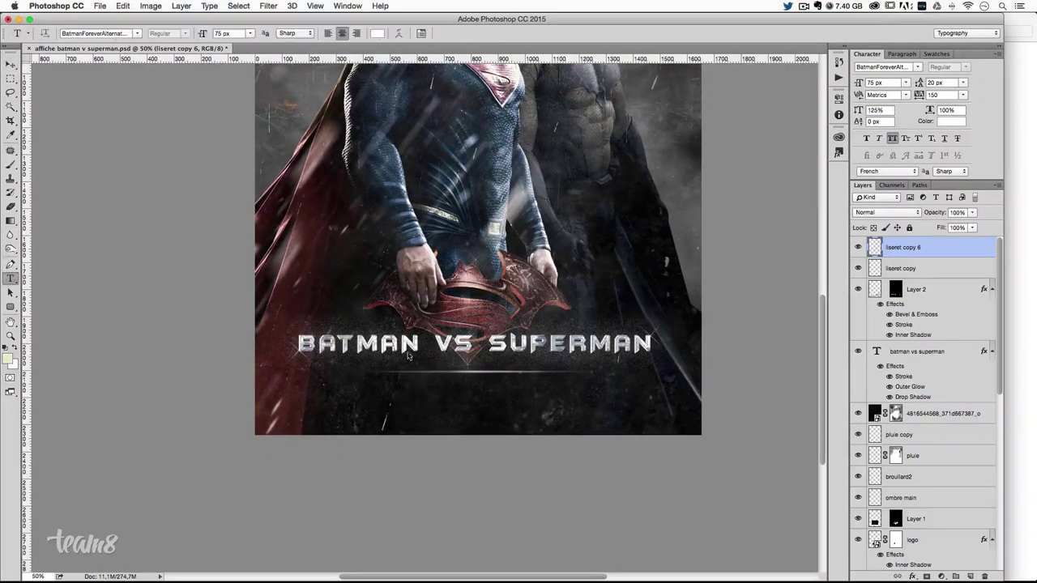
left_click(907, 350)
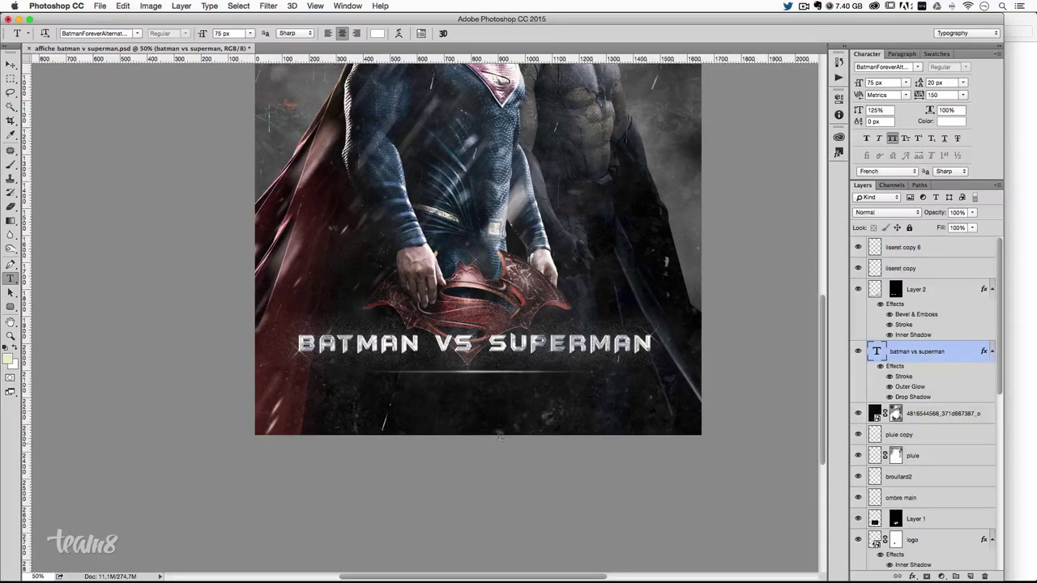
left_click(454, 409)
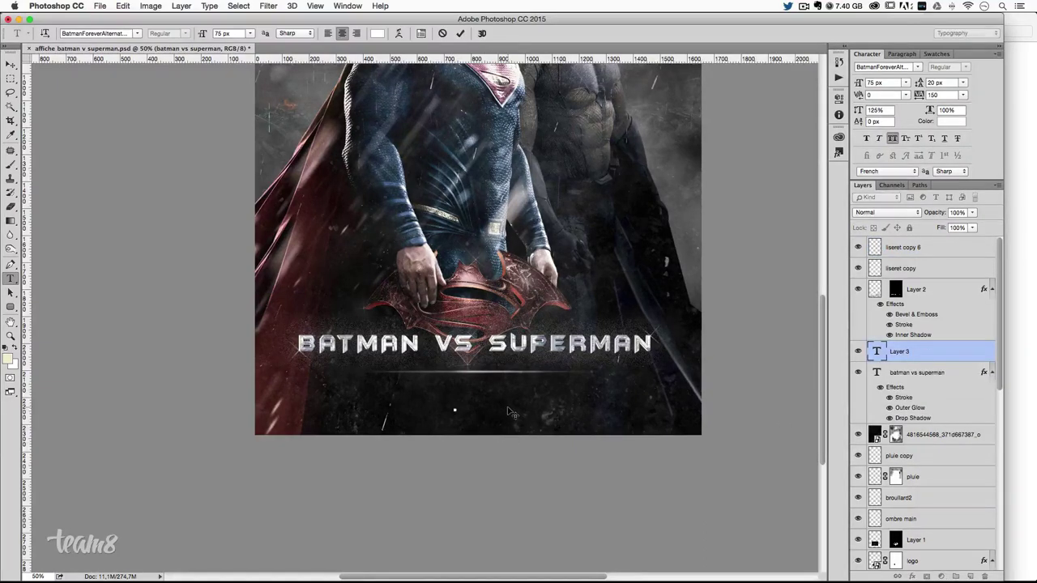
- Type the subtitle 'DOWN OF. JUSTICE' and set its font size to 35 px
type("DOWN")
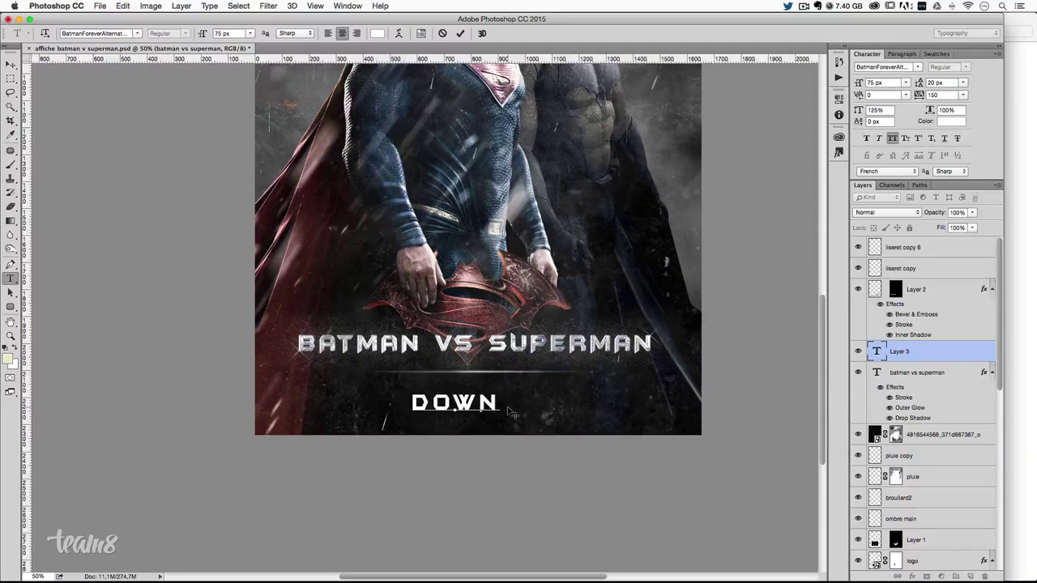
type(" OF")
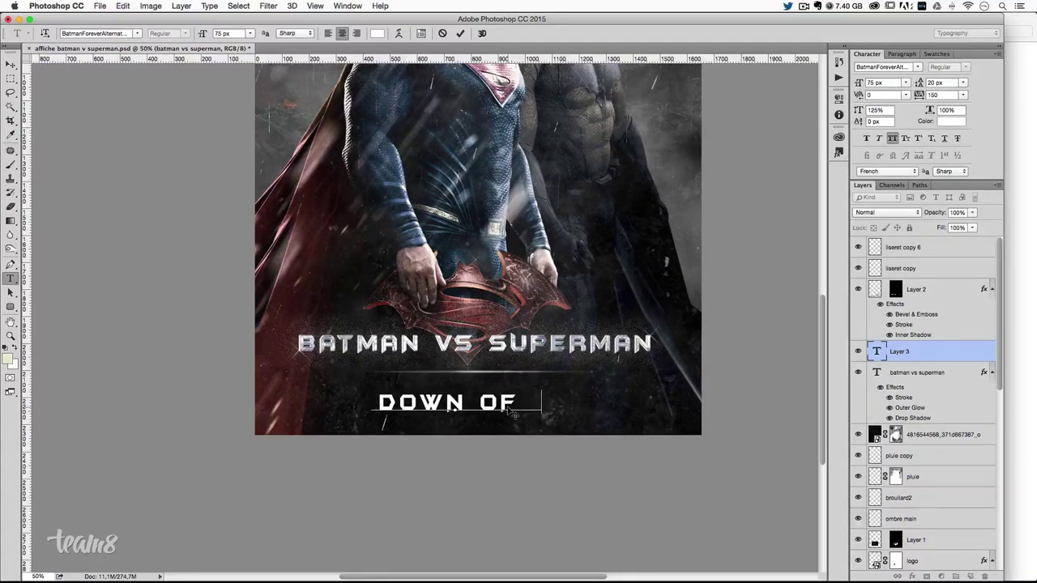
type(". JUSTICE")
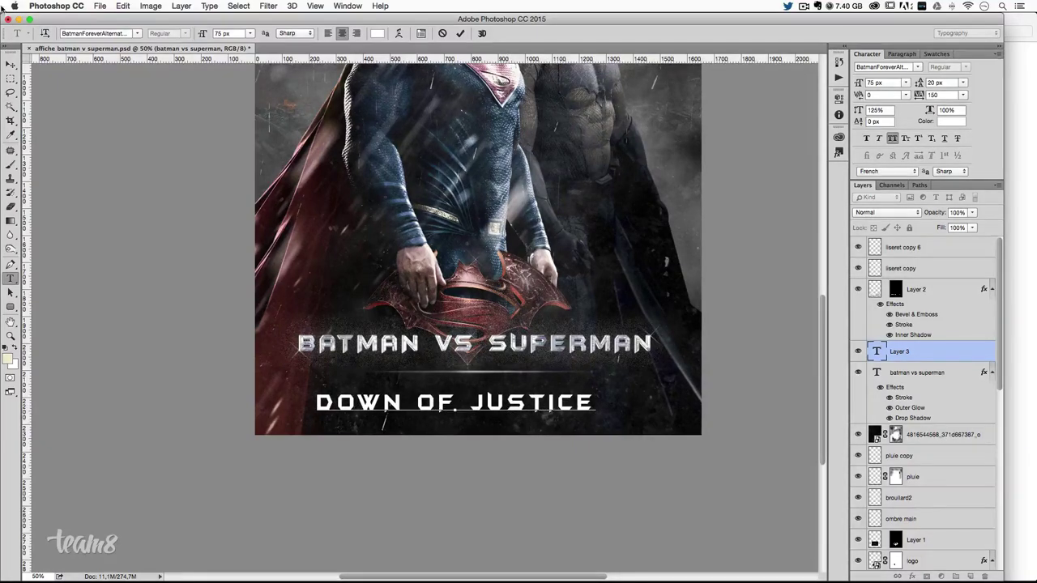
left_click(11, 64)
left_click(883, 81)
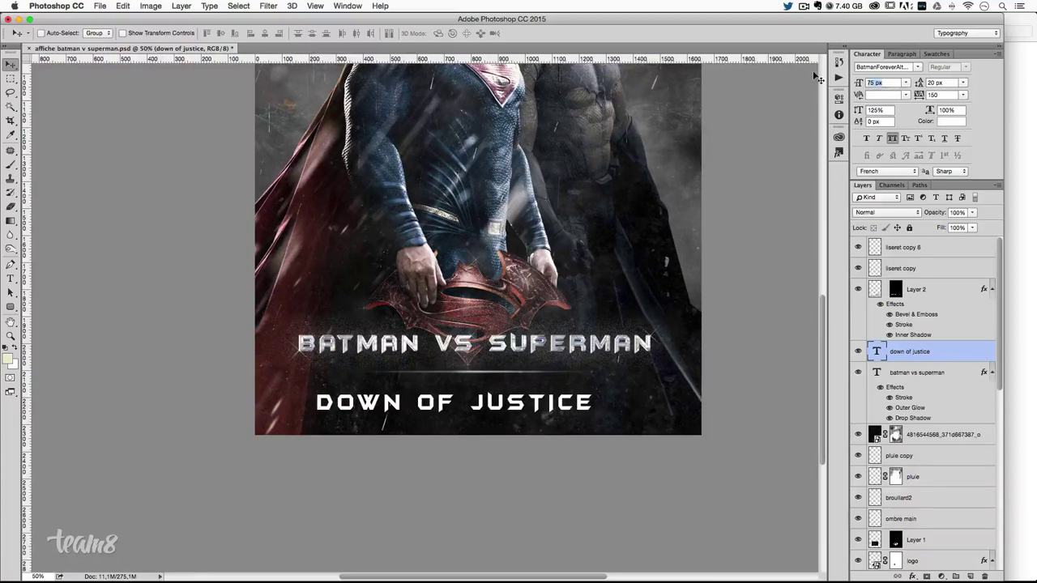
type("35")
key("Return")
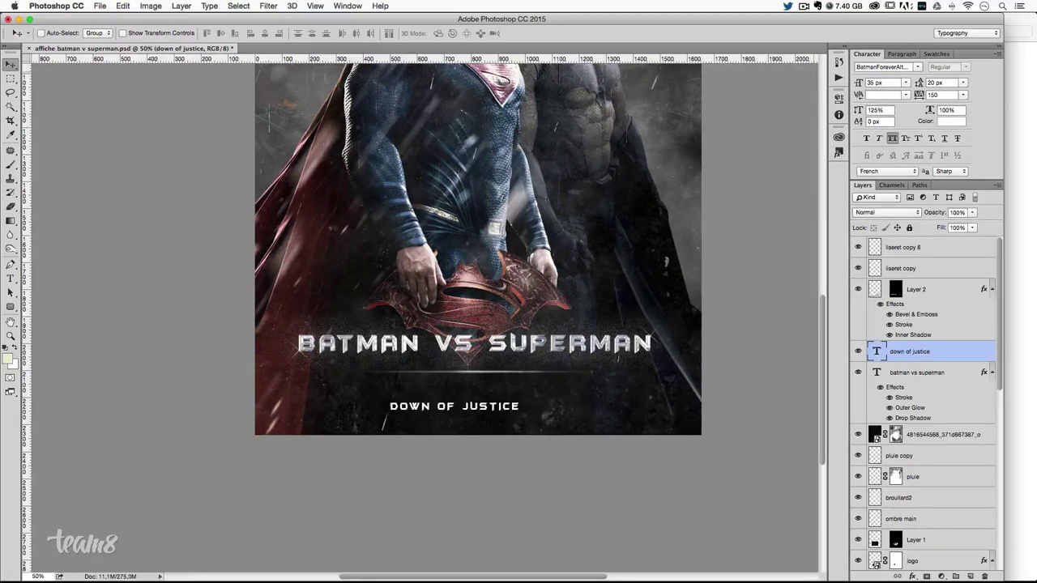
- Reduce the subtitle's font size to 25 px
scroll(716, 235, "up", 3)
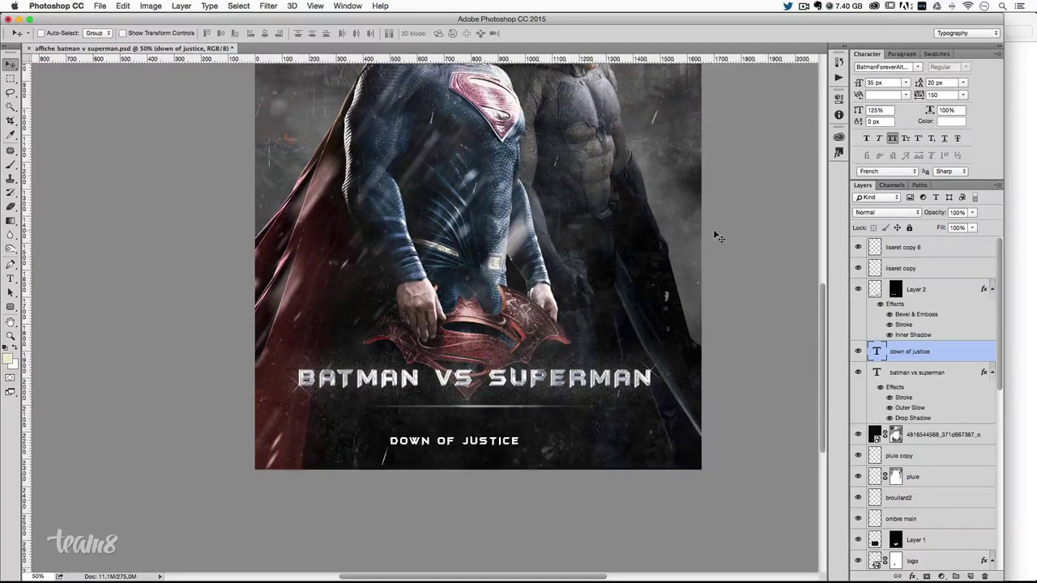
scroll(716, 235, "up", 3)
left_click(882, 82)
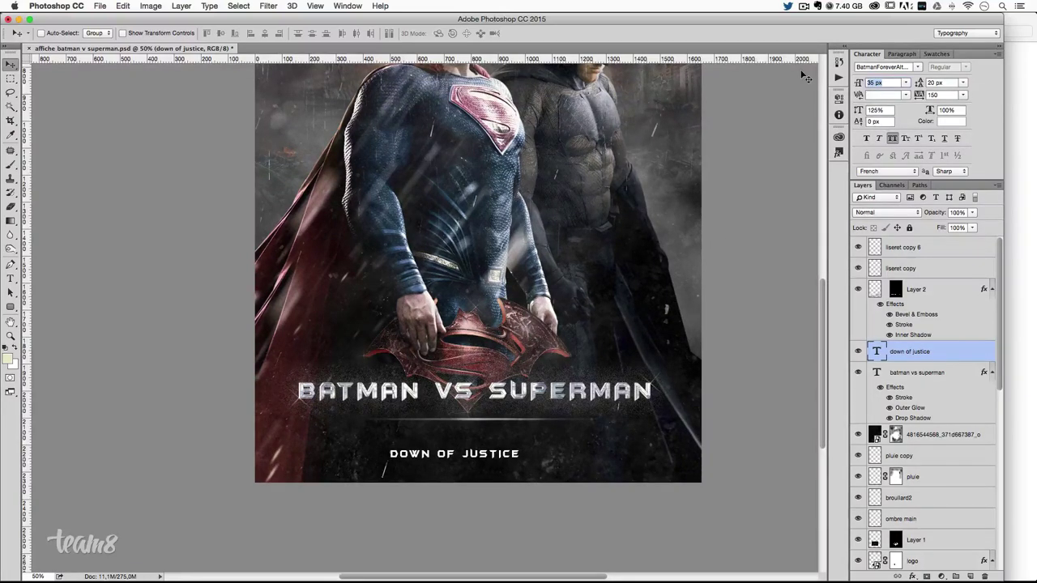
type("25")
key("Return")
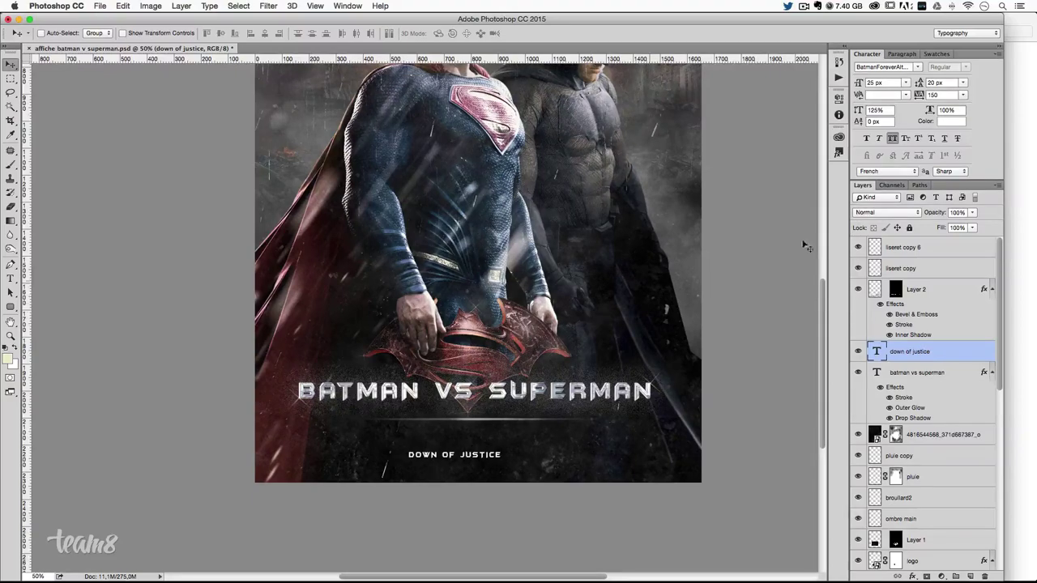
scroll(657, 292, "up", 3)
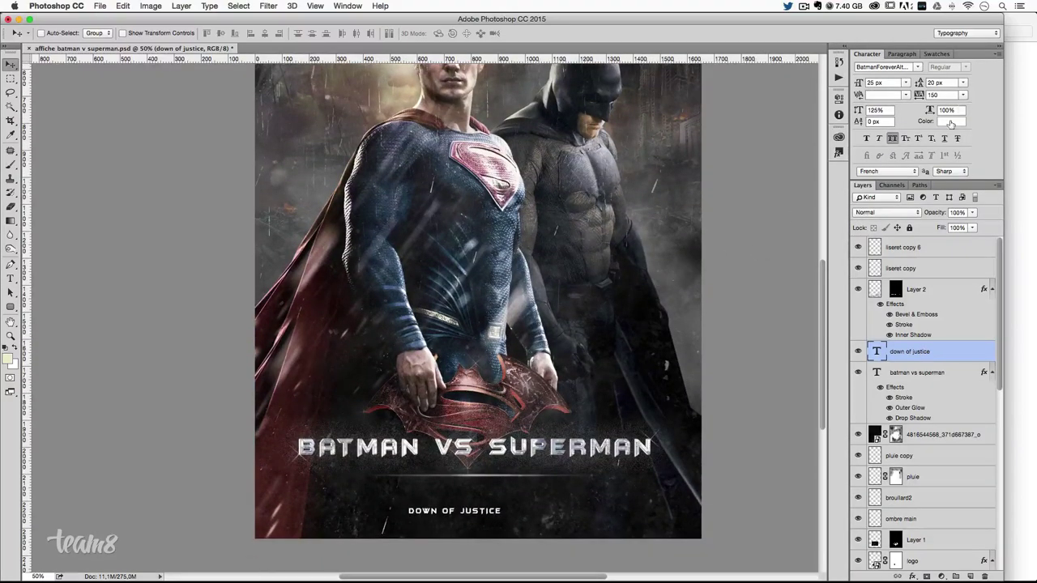
- Sample various red shades from the poster logo for the subtitle's text colour
left_click(951, 122)
left_click(381, 406)
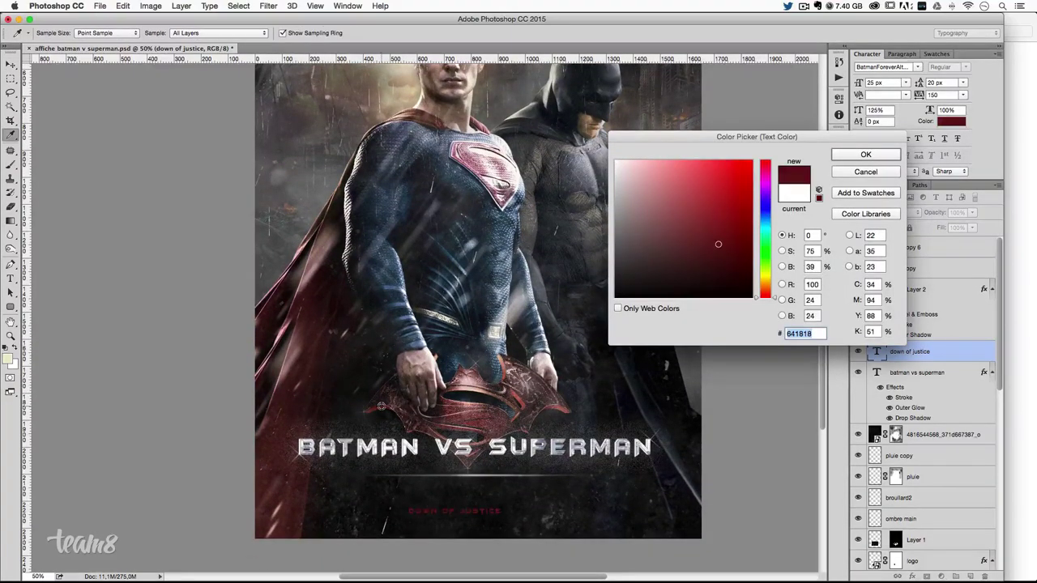
mouse_move(504, 373)
left_mouse_down()
mouse_move(515, 399)
mouse_move(542, 405)
left_mouse_up()
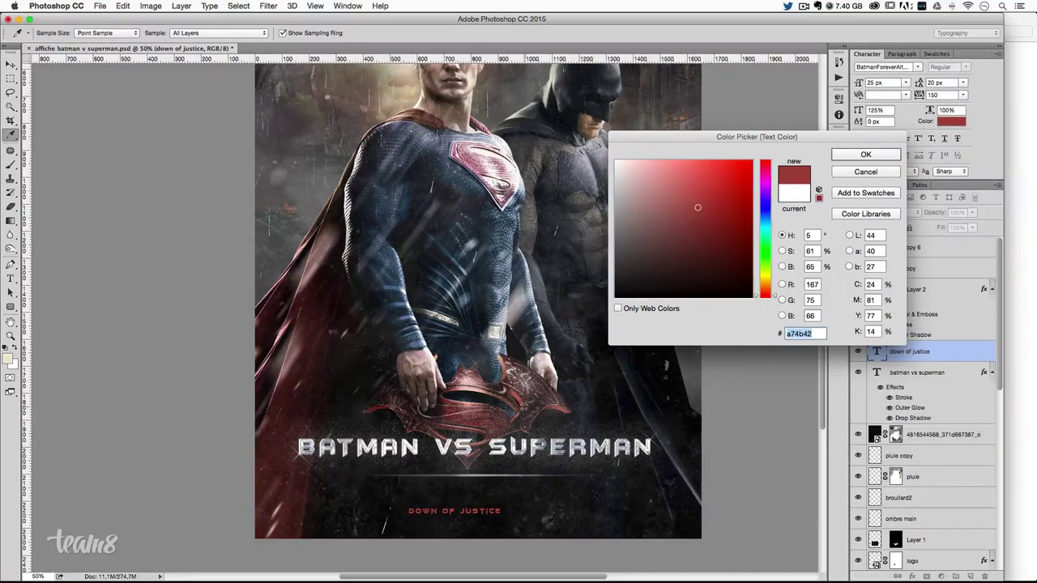
left_click(522, 408)
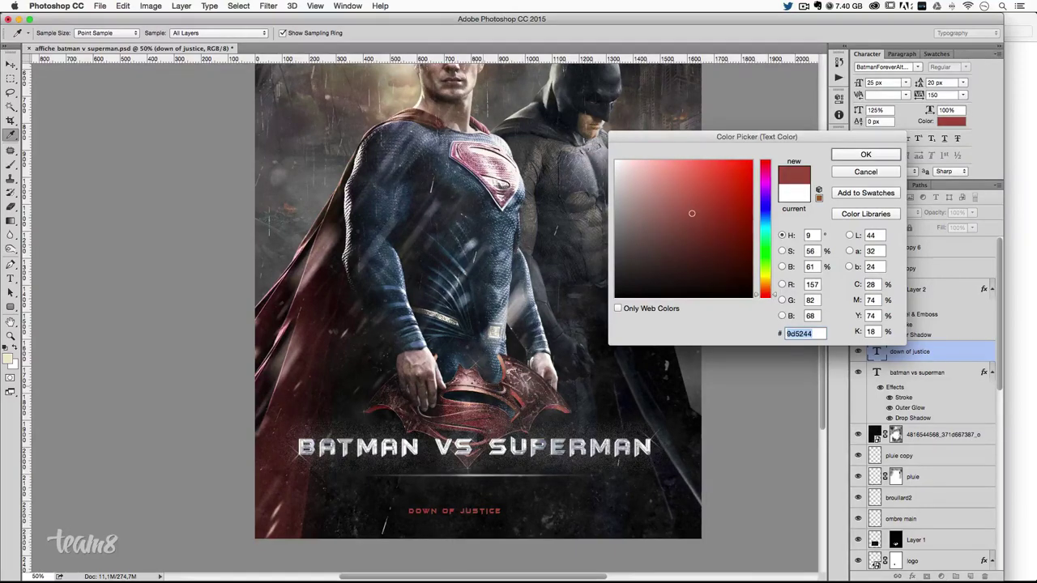
left_click(383, 405)
left_click(376, 409)
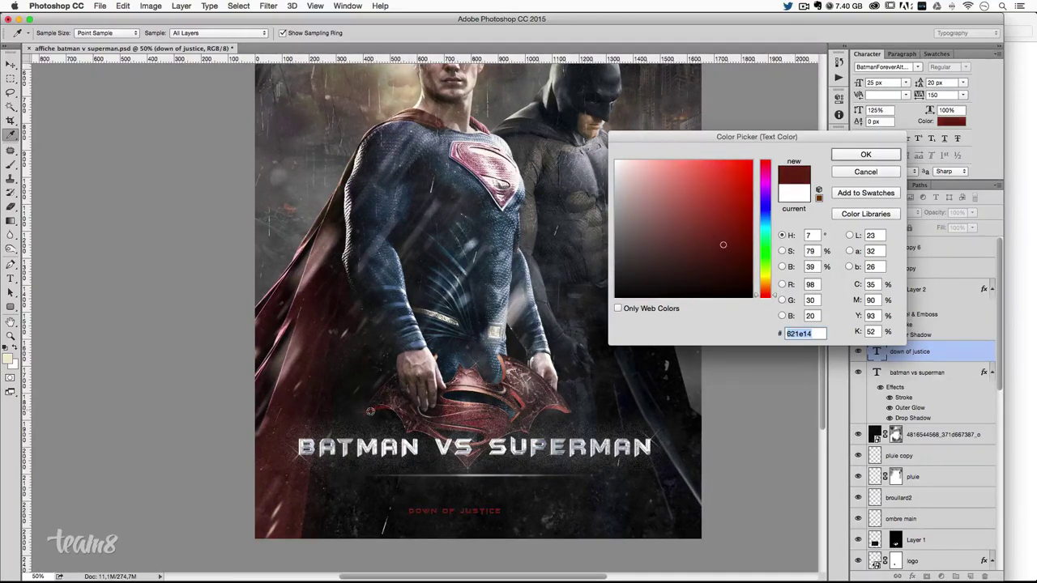
left_click(368, 411)
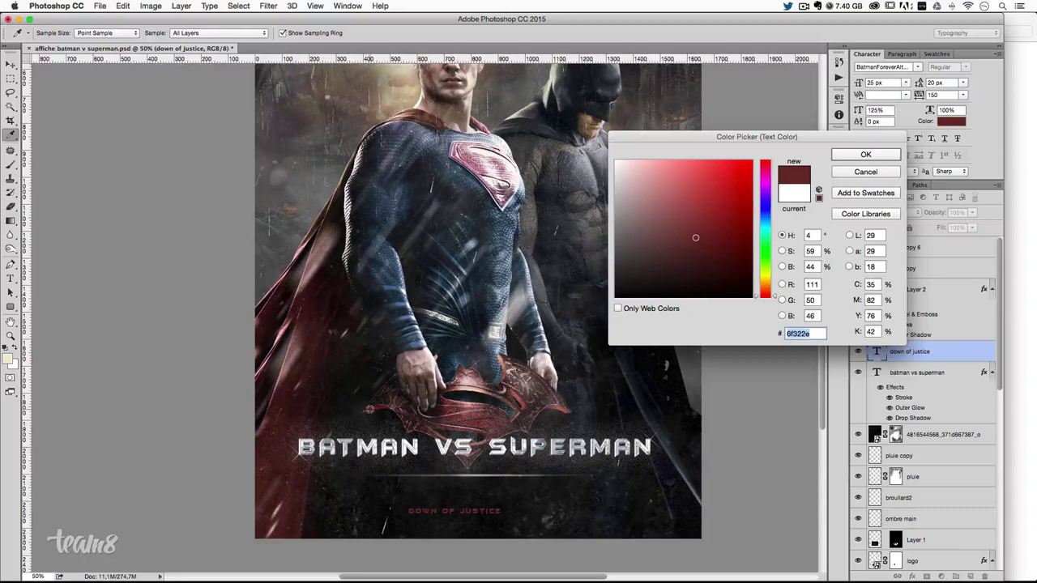
left_click(368, 410)
left_click(444, 410)
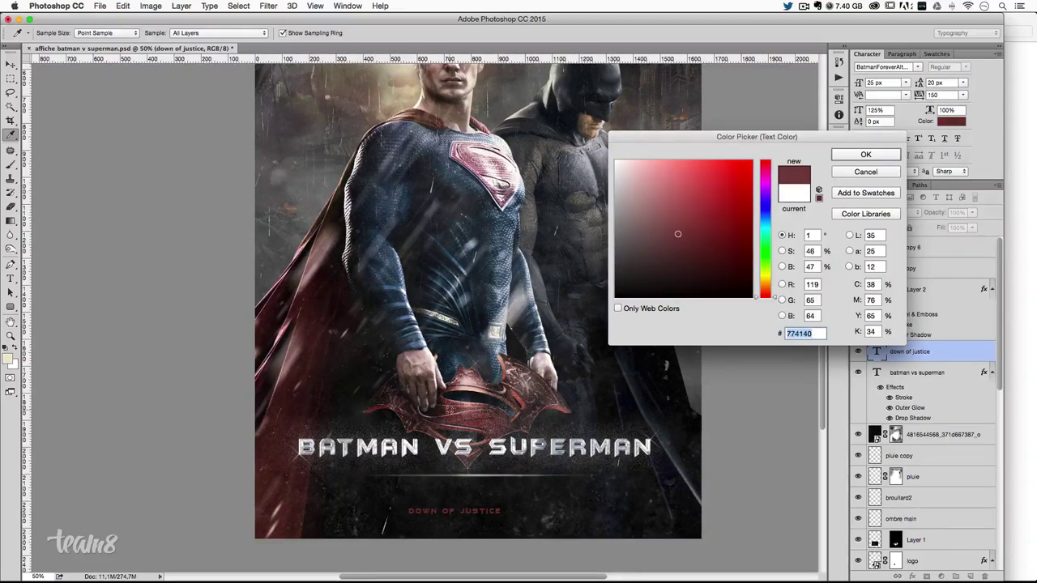
left_click(446, 401)
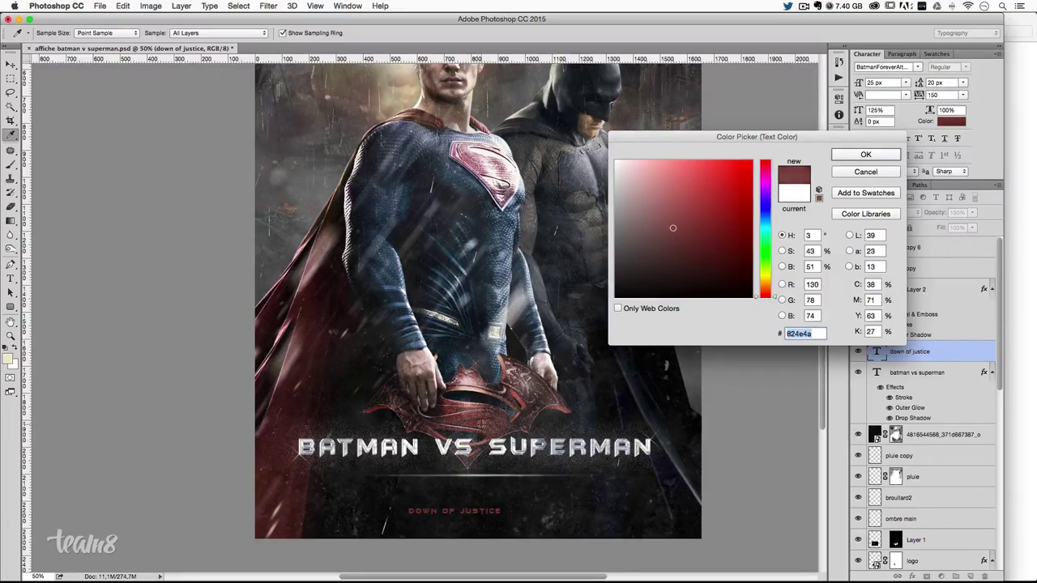
left_click(487, 428)
left_click(555, 409)
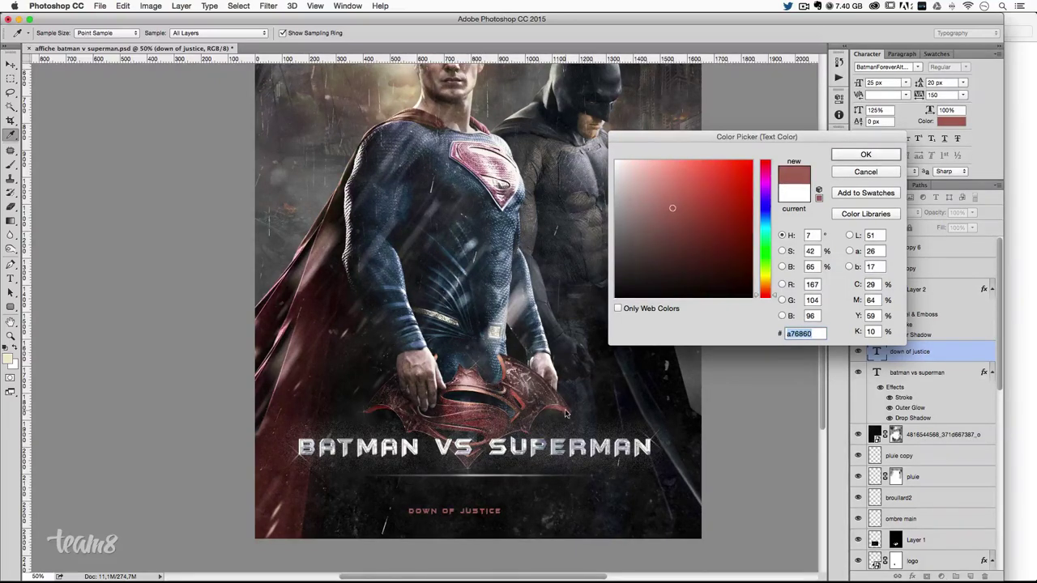
left_click(502, 374)
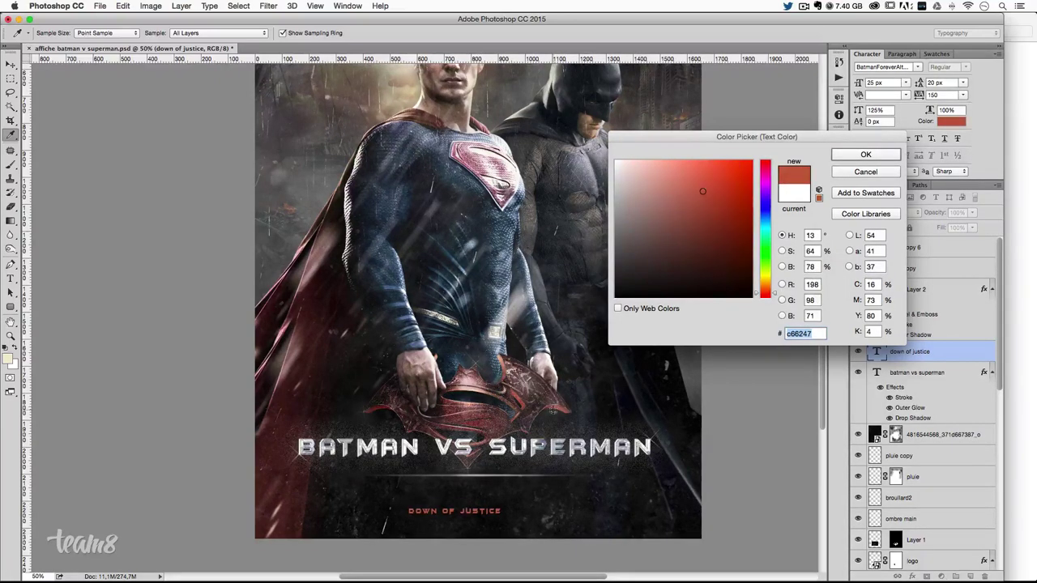
left_click(558, 409)
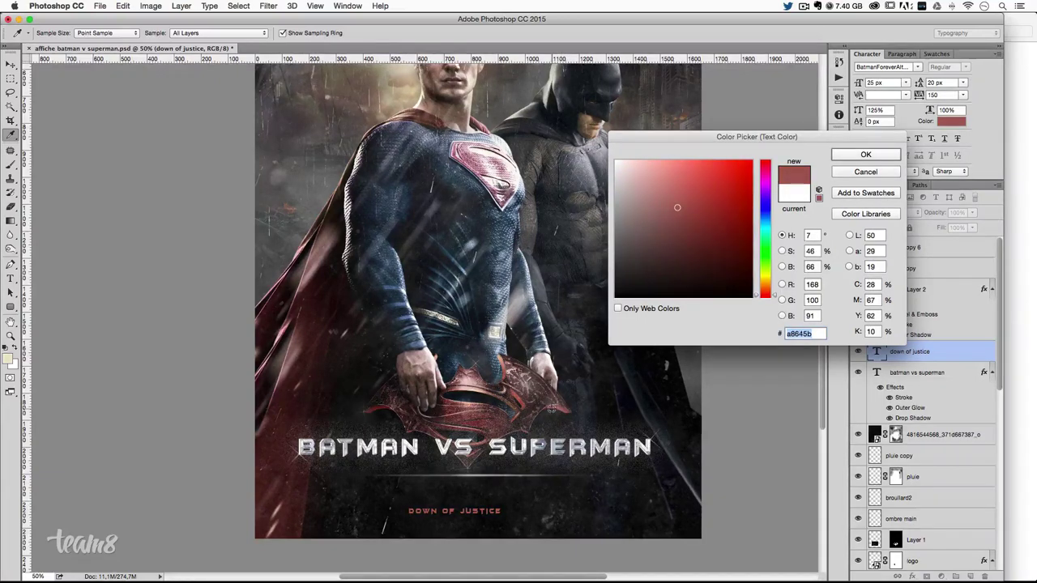
left_click(550, 408)
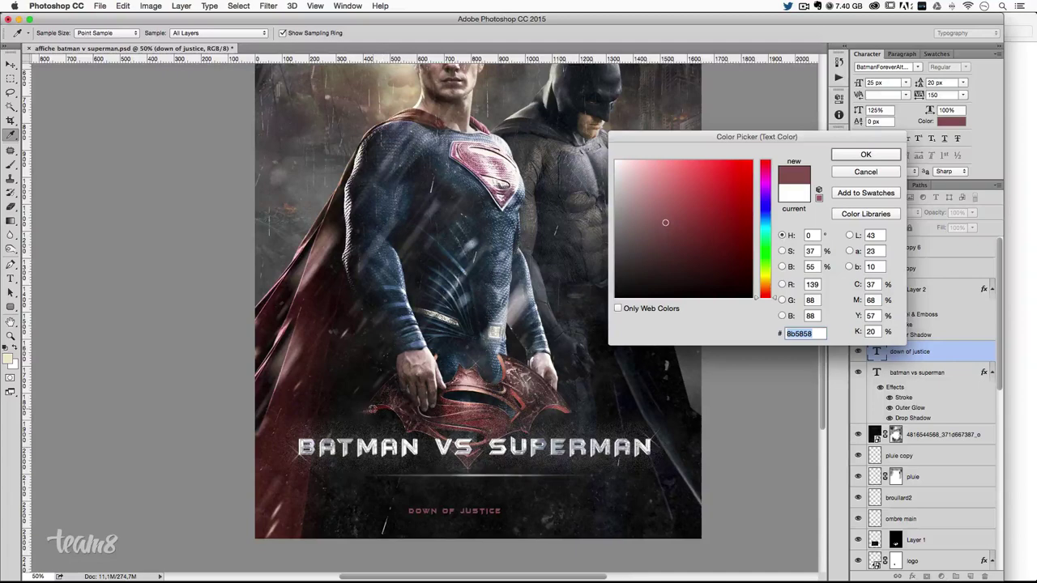
left_click(372, 412)
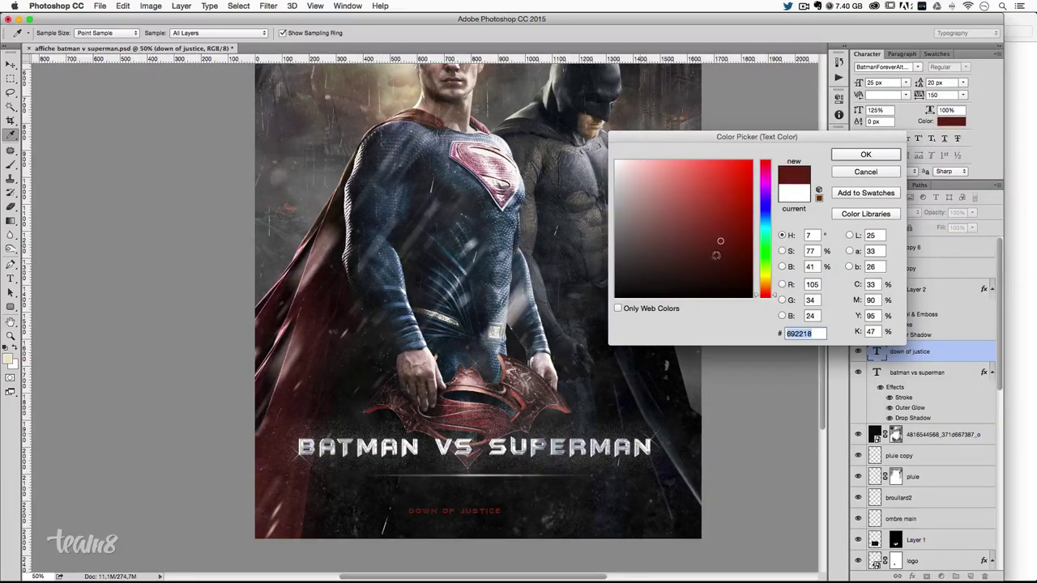
- Fine-tune the colour to a muted dark red, 8a4036, and confirm it
left_click(706, 227)
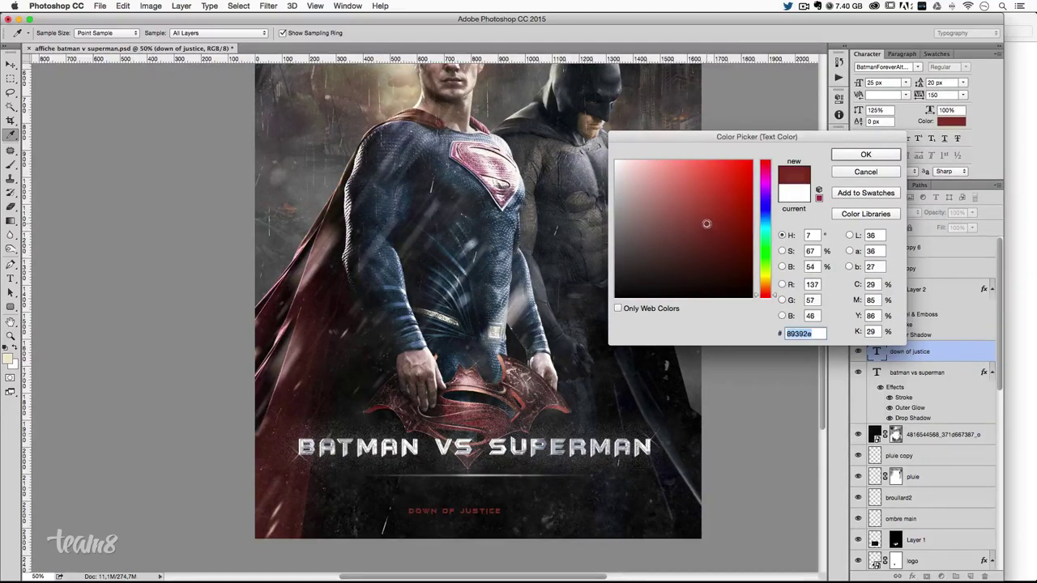
left_click_drag(706, 228, 698, 223)
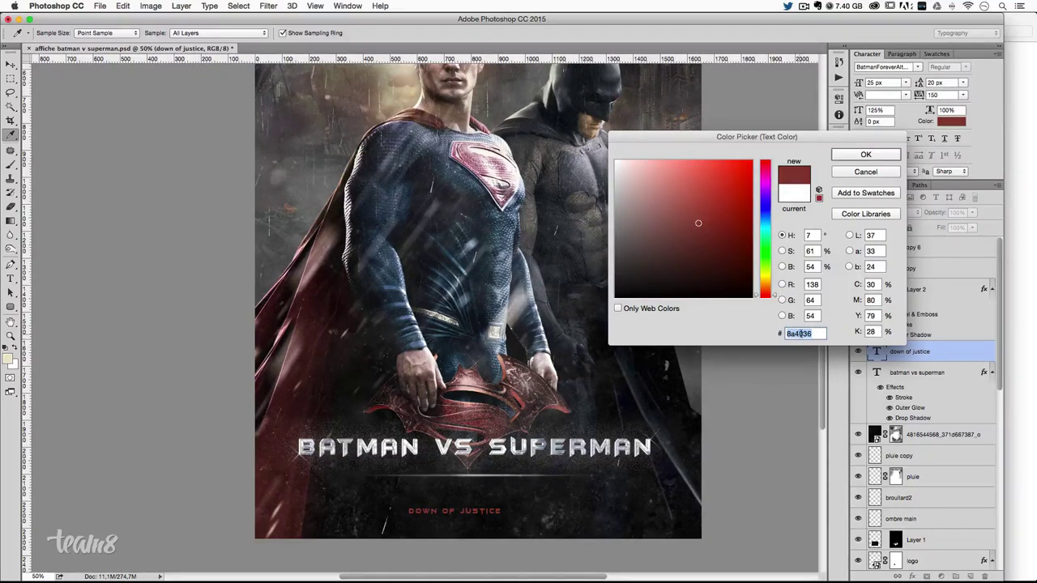
left_click(863, 156)
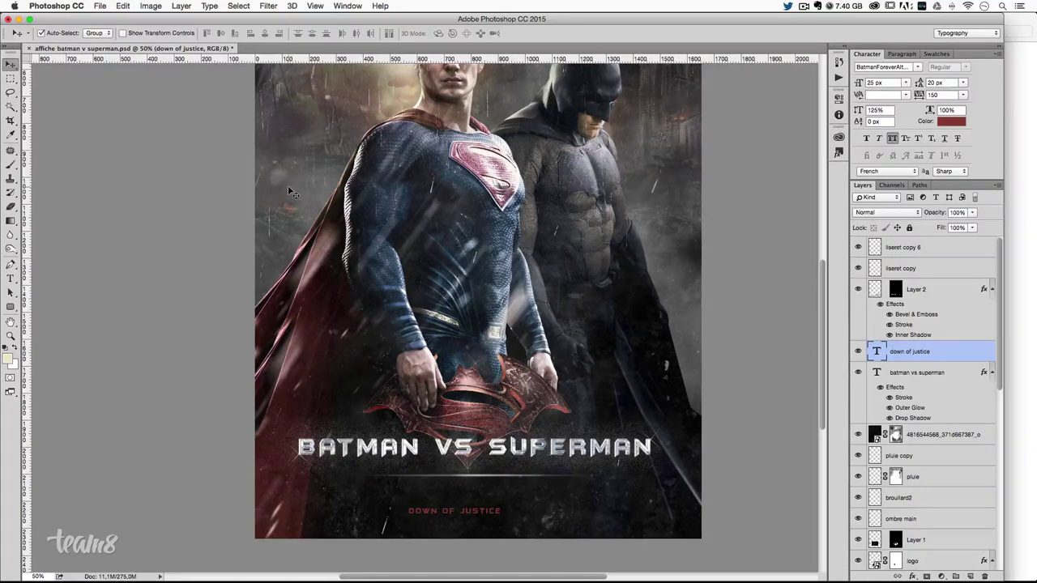
- Move the DOWN OF JUSTICE subtitle up, centred beneath the underline
key("ctrl+t")
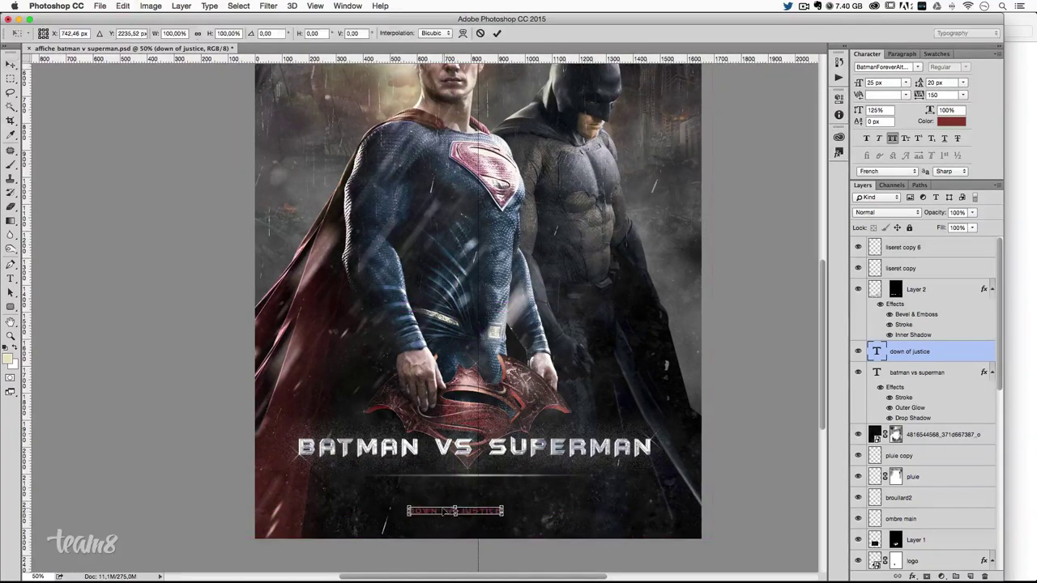
left_click_drag(456, 519, 468, 505)
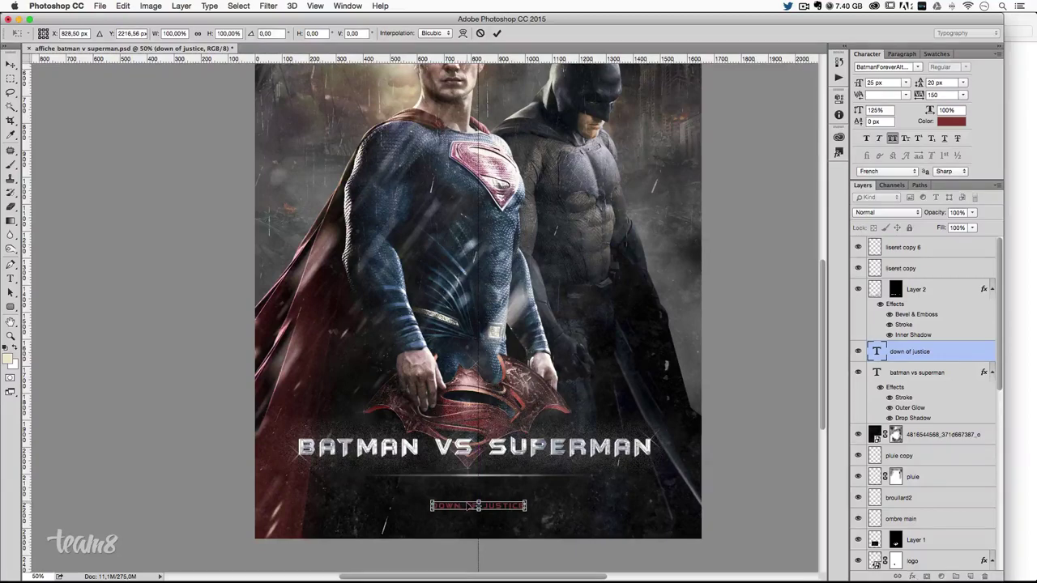
key("Return")
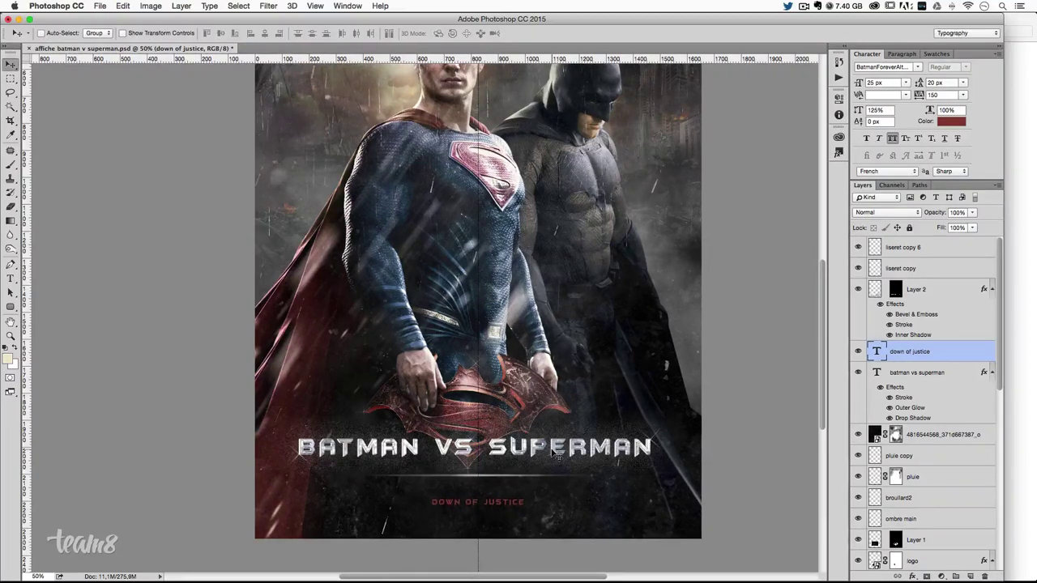
key("Up")
key("Up")
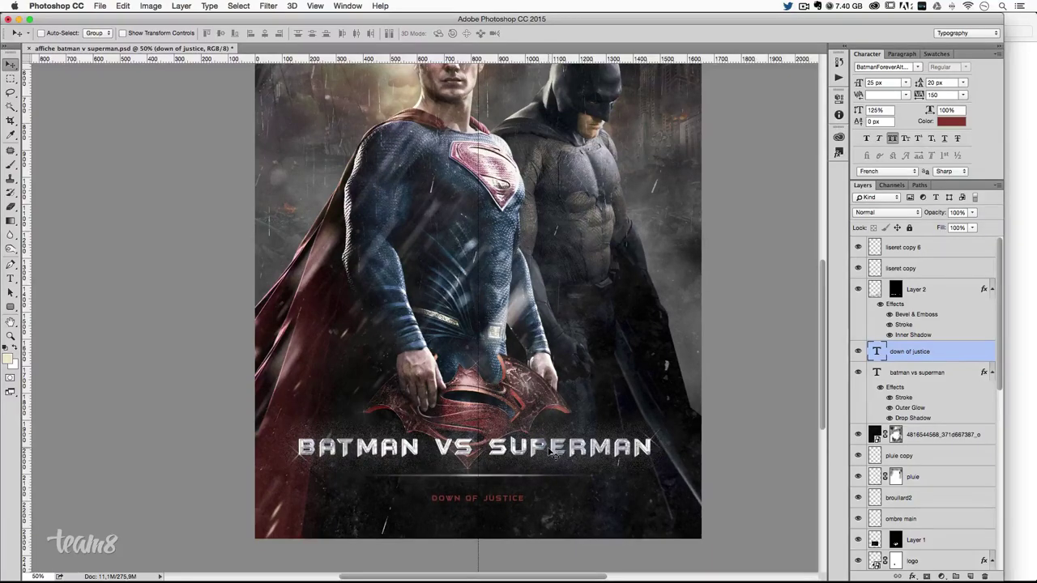
key("ctrl+minus")
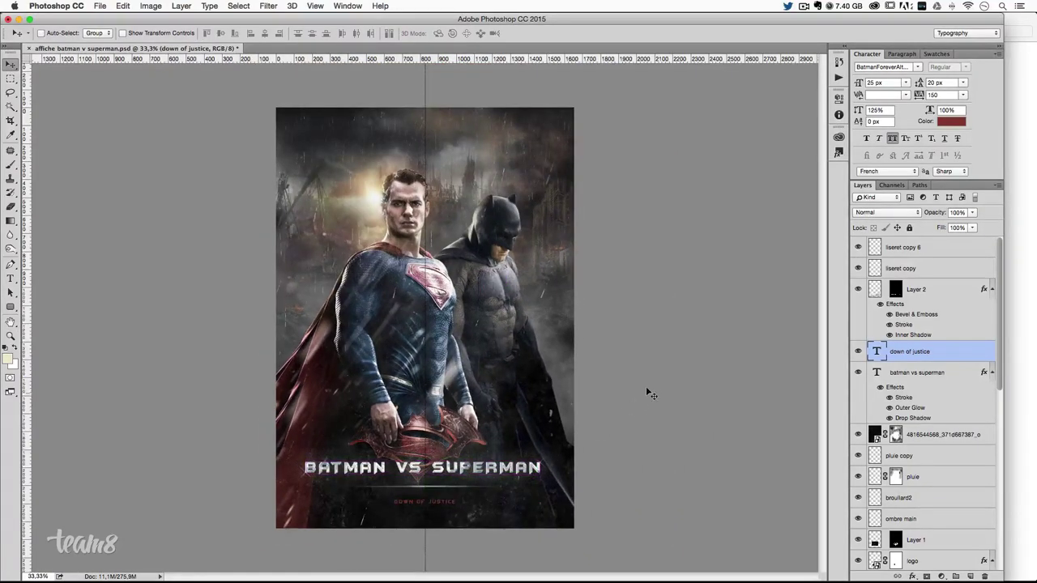
- Resize the subtitle to 28 px after trying 30 px, then nudge it down one pixel
left_click(883, 82)
type("30")
key("Return")
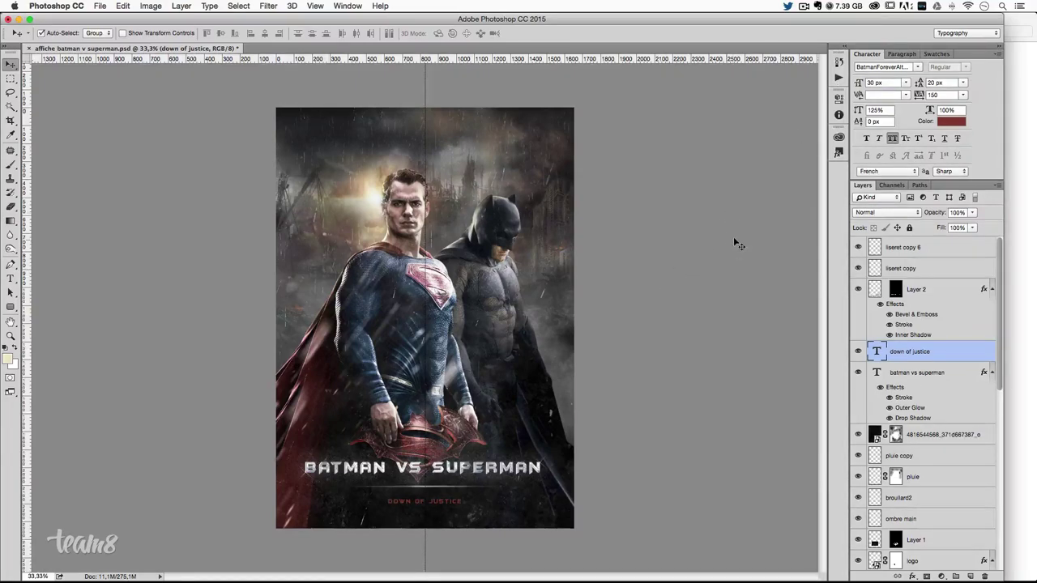
left_click(881, 82)
type("28")
key("Return")
key("ctrl+t")
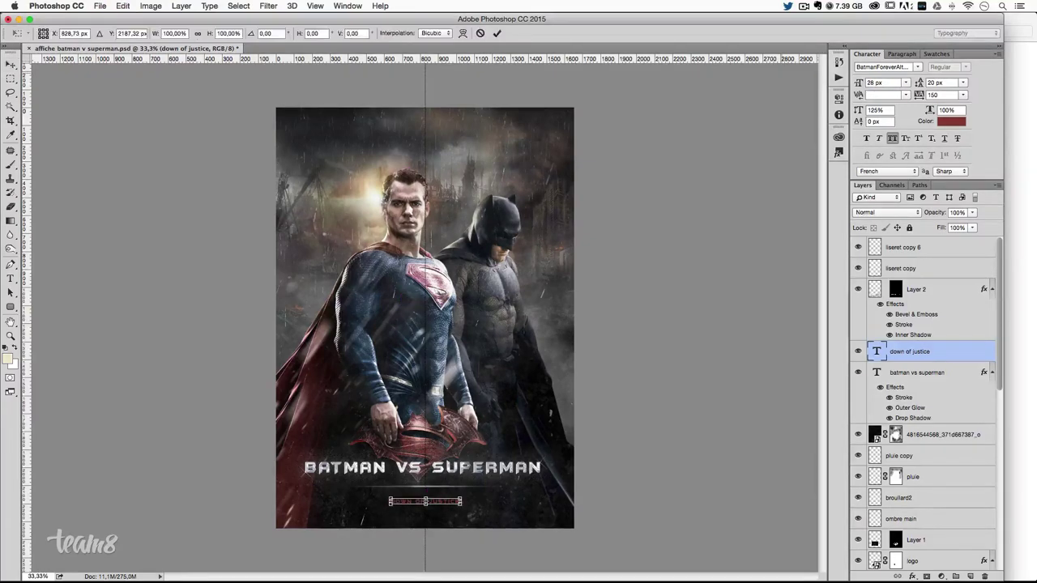
key("Return")
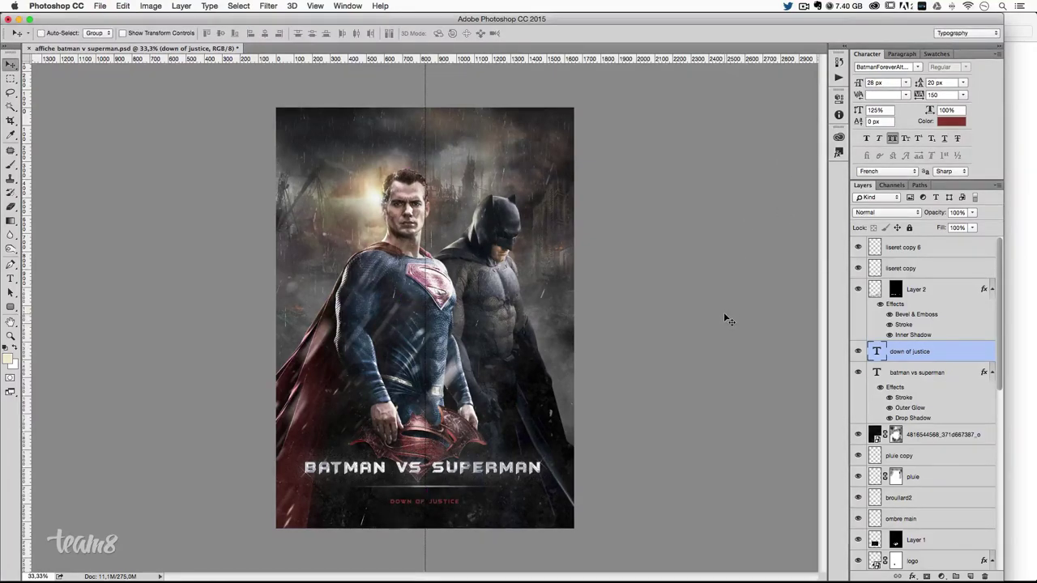
key("Down")
- Scale the liseret copy underline to 75% height for a thinner line
left_click(944, 250)
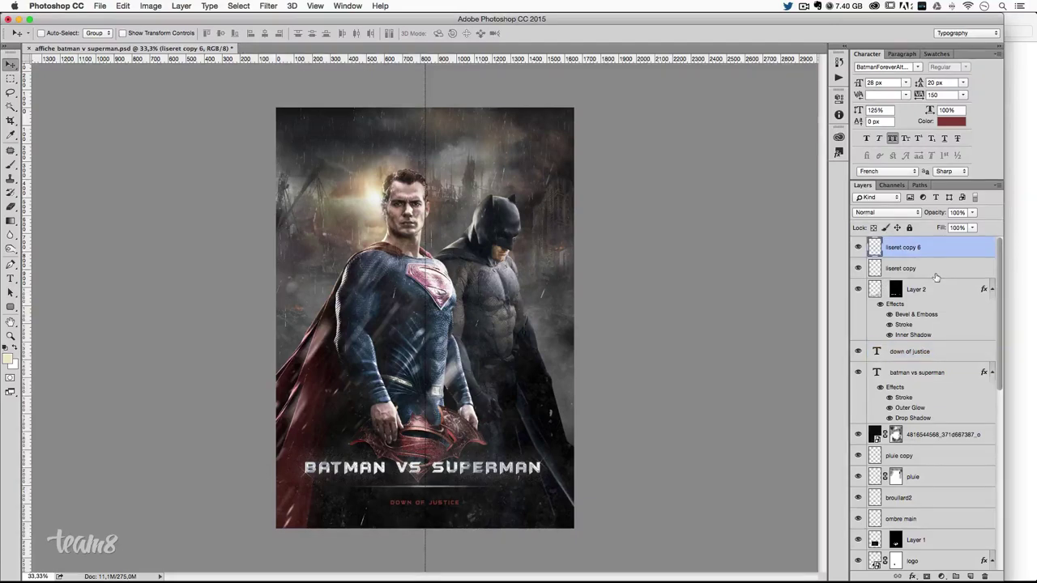
left_click(936, 293)
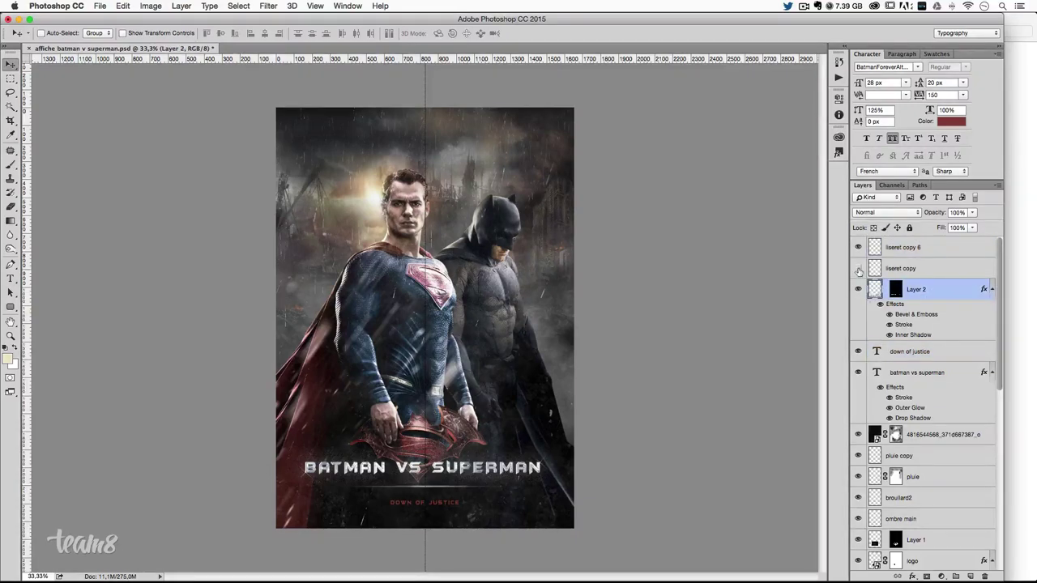
left_click(925, 271)
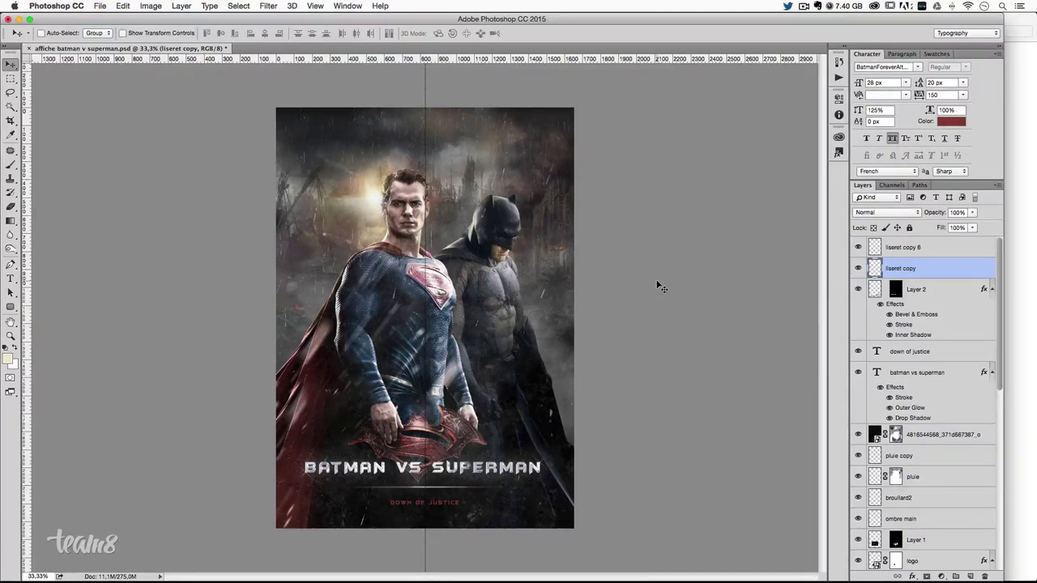
key("ctrl+plus")
key("ctrl+plus")
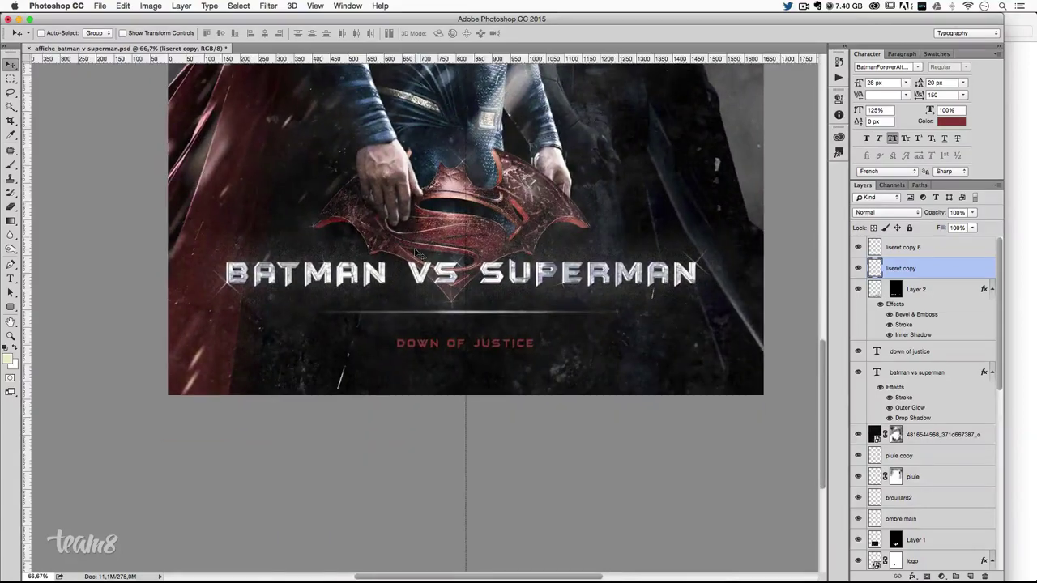
key("ctrl+plus")
key("ctrl+plus")
key("ctrl+t")
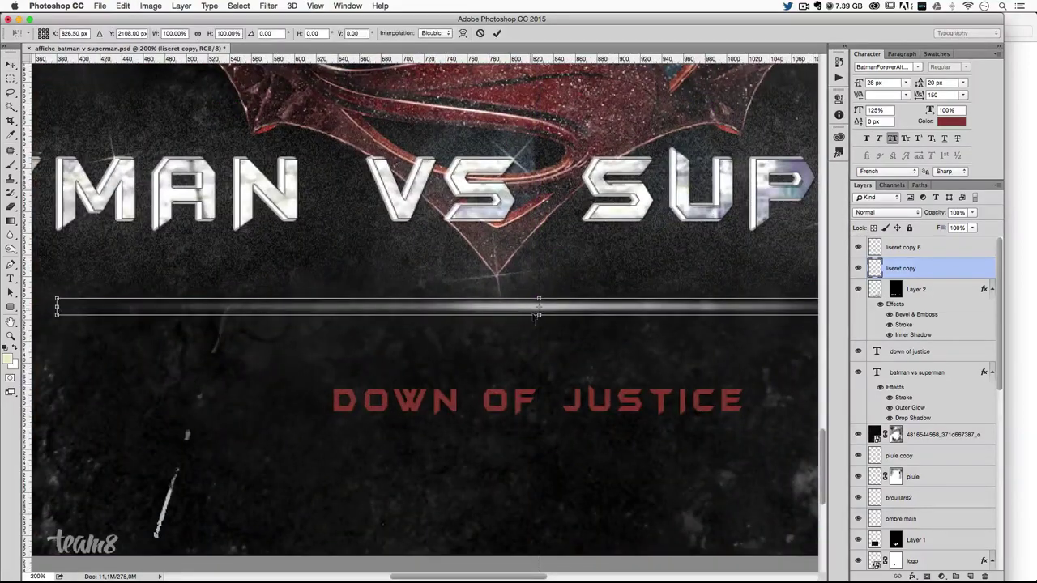
left_click_drag(539, 298, 539, 303)
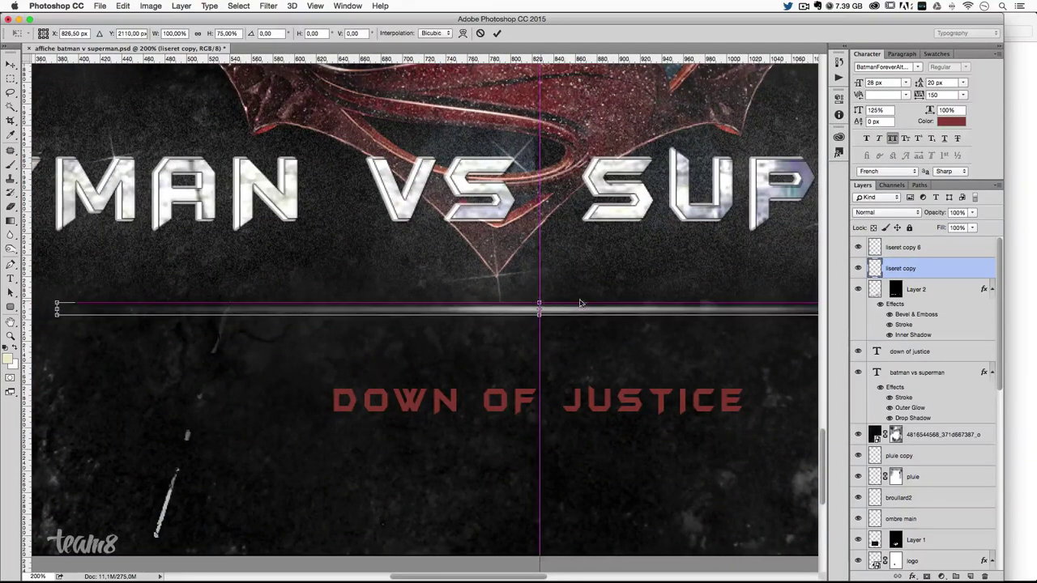
key("Return")
- Nudge the DOWN OF JUSTICE text layer slightly upward
key("ctrl+minus")
key("ctrl+minus")
key("ctrl+minus")
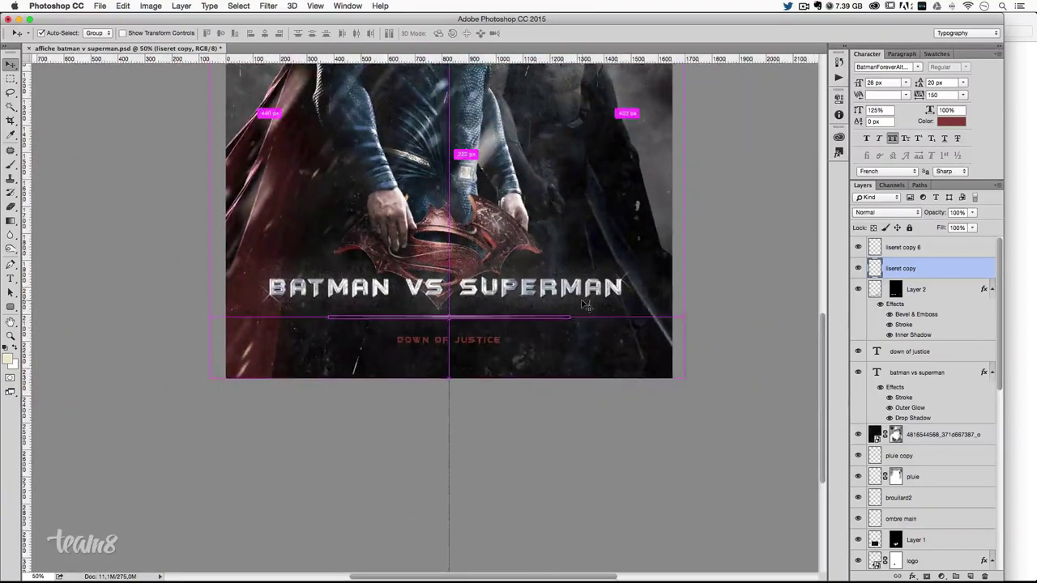
key("ctrl+minus")
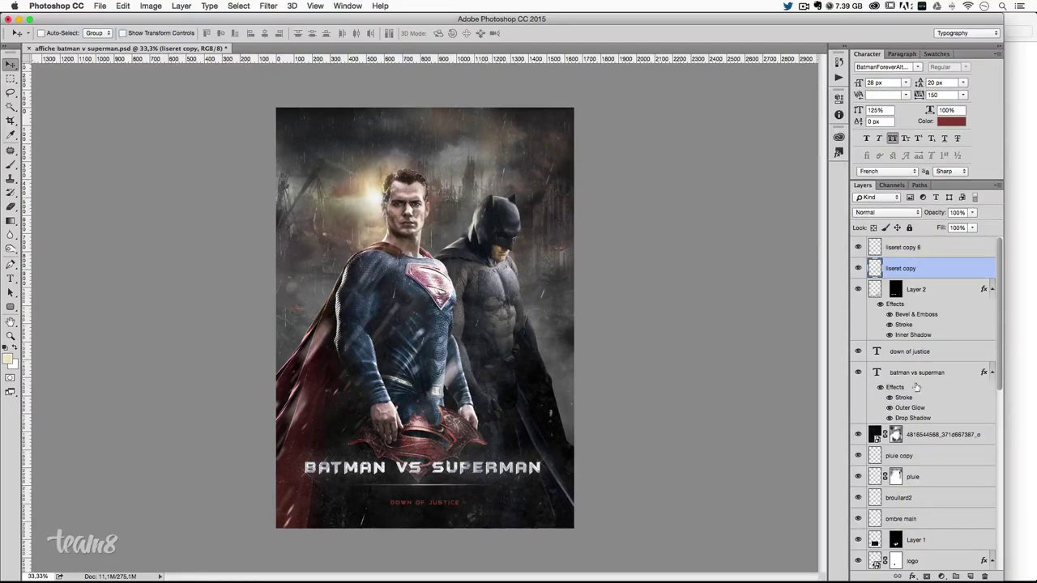
left_click(920, 350)
key("shift+Up")
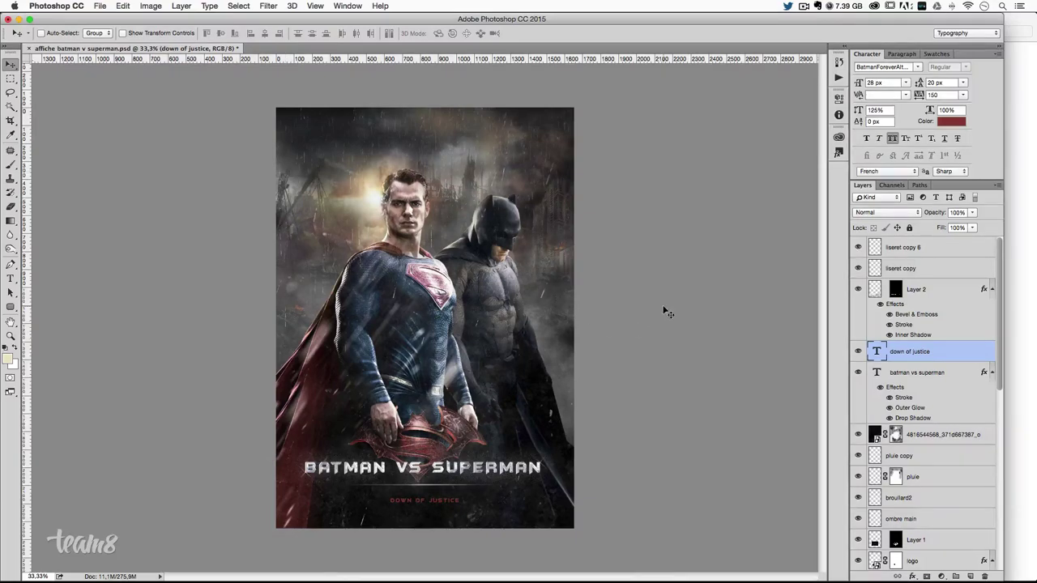
- Zoom in on the poster and add a new empty layer directly above brouillard1
key("ctrl+plus")
key("ctrl+plus")
scroll(324, 405, "down", 3)
scroll(324, 405, "left", 2)
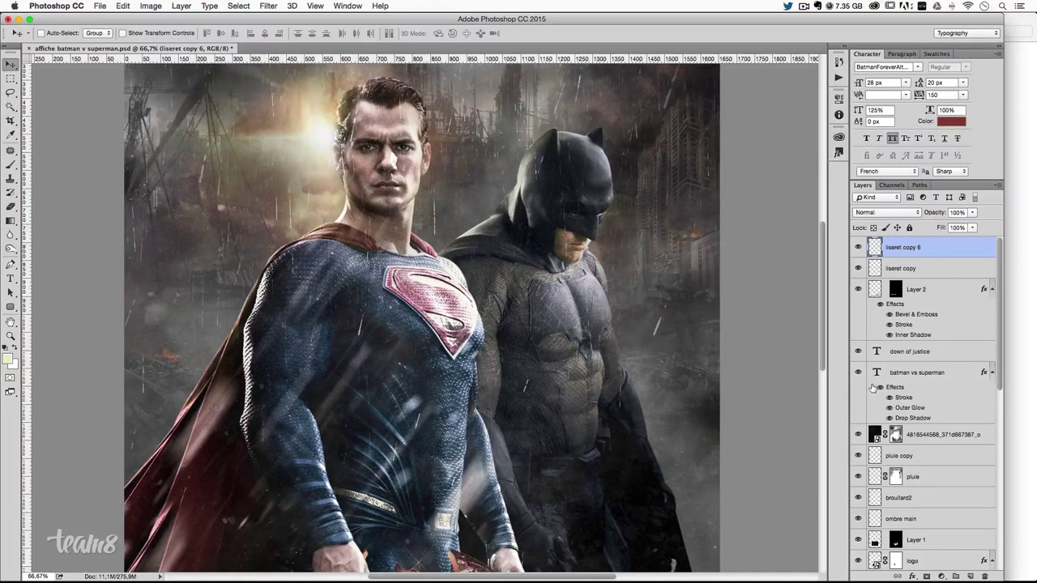
scroll(682, 381, "up", 2)
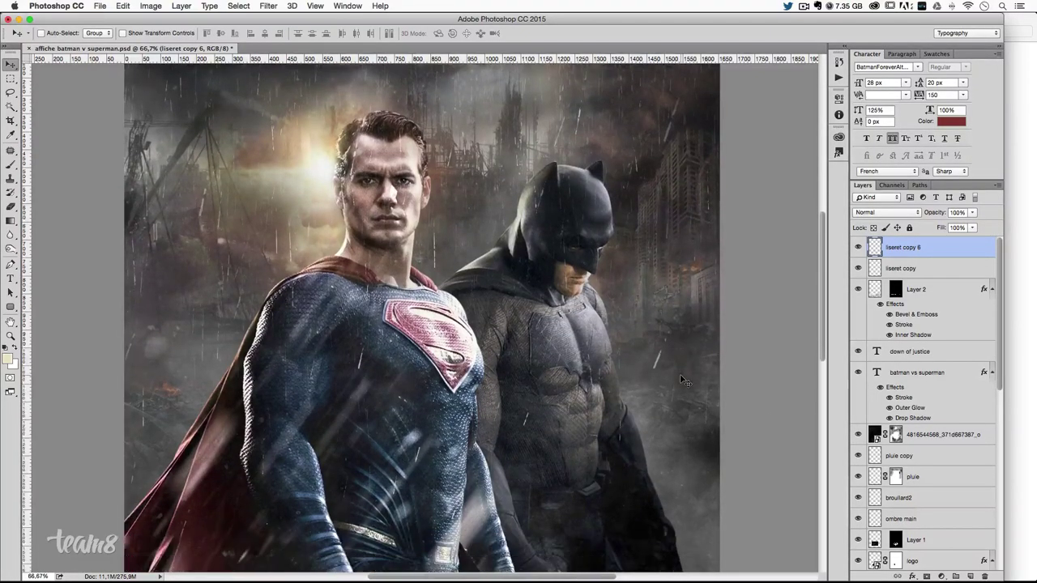
scroll(683, 381, "down", 3)
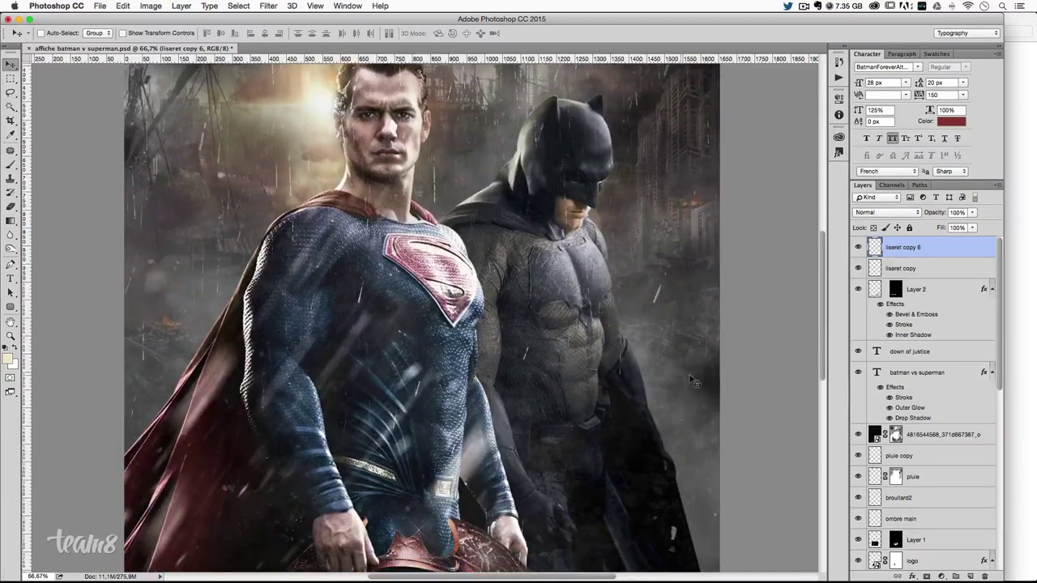
scroll(944, 400, "down", 5)
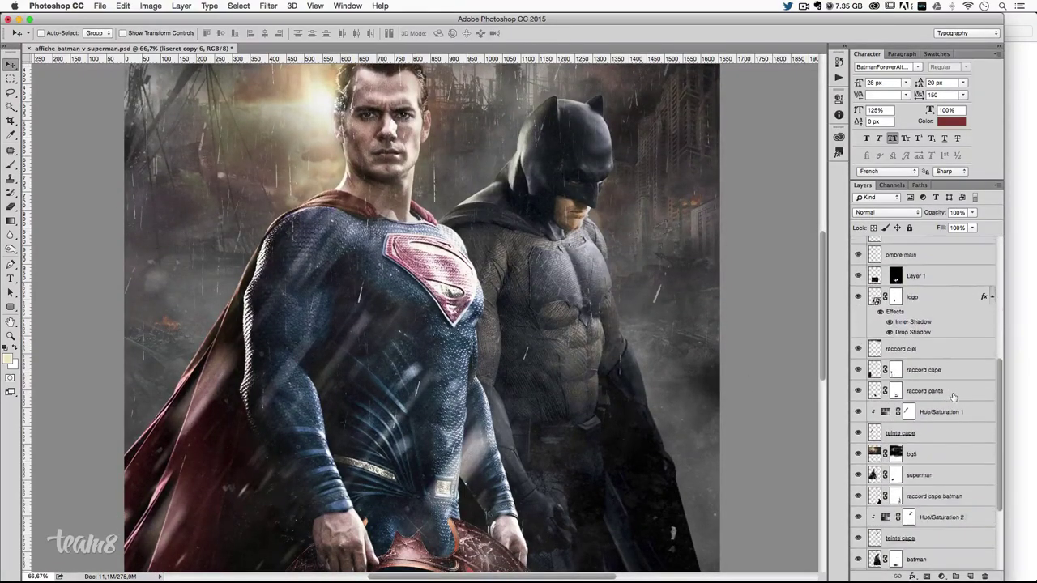
scroll(947, 534, "down", 3)
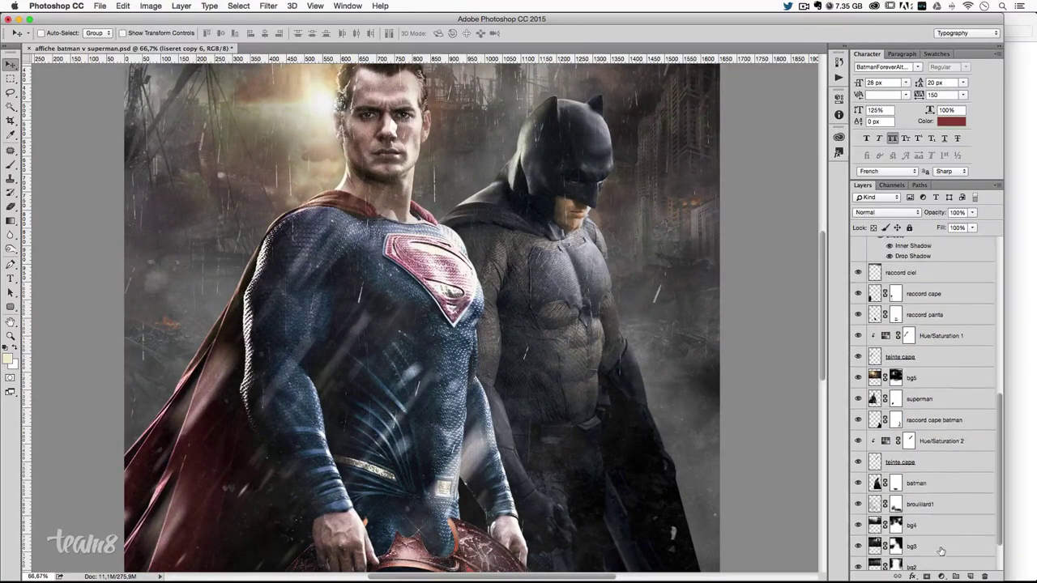
left_click(939, 504)
left_click(968, 576)
type("ombr")
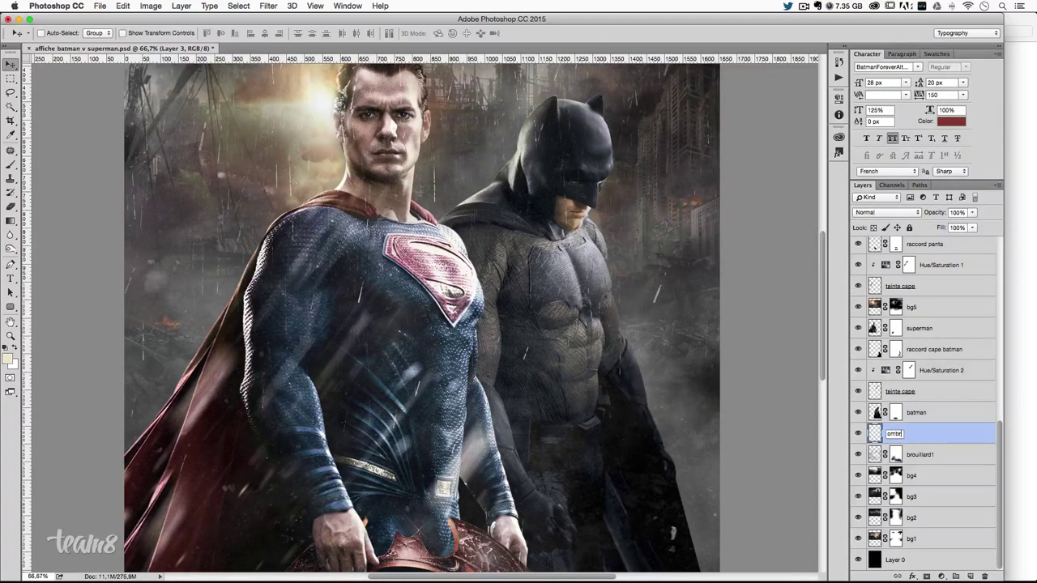
- Name the new layer 'ombres' and set up a black soft brush of about 276 px
type("es")
key("Return")
left_click(11, 164)
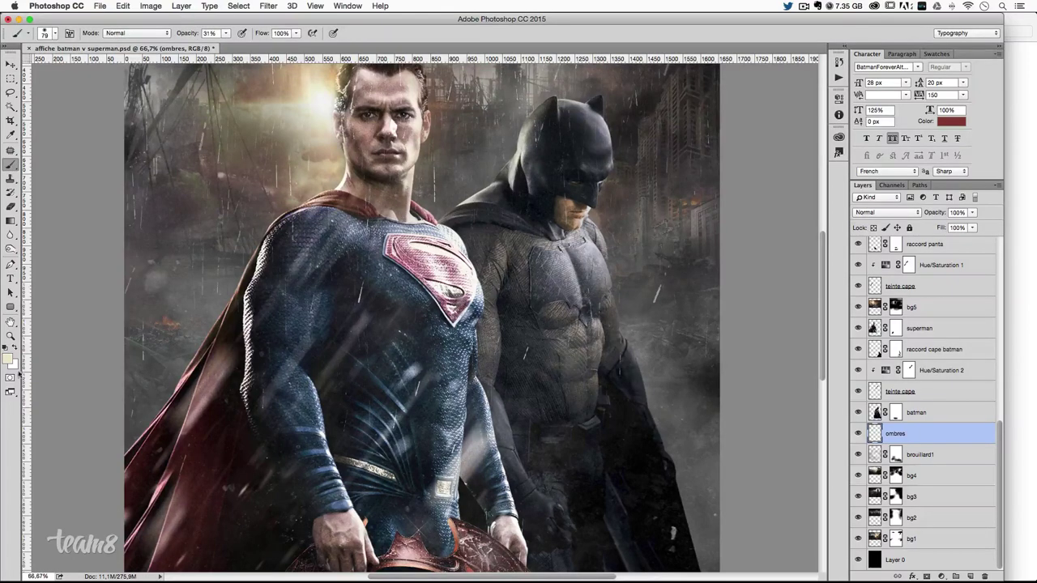
left_click(6, 348)
left_click_drag(217, 289, 275, 263)
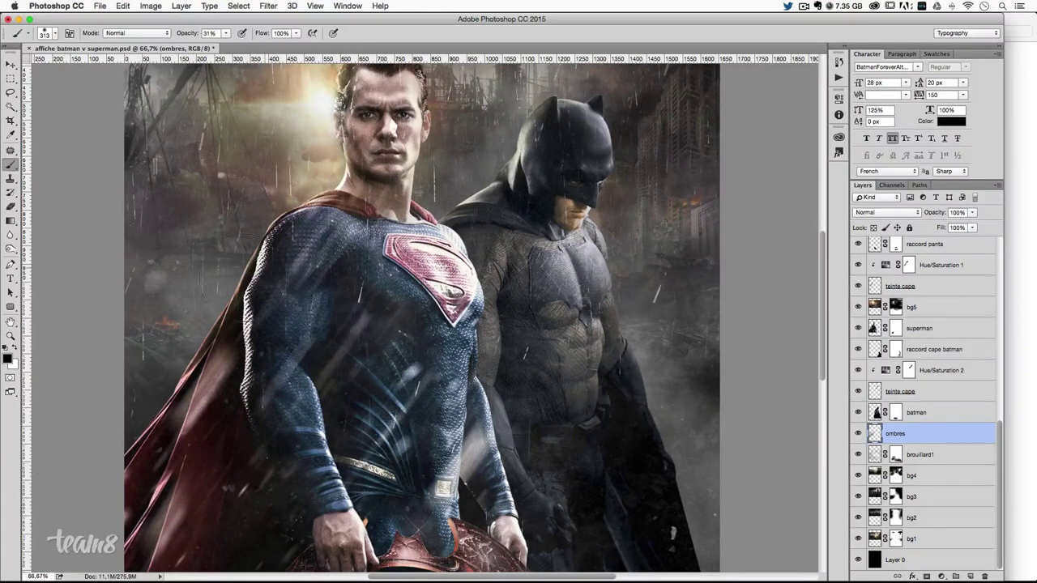
- Paint dark shadows over Superman's shoulders and chest and Batman's shoulder
left_click(228, 278)
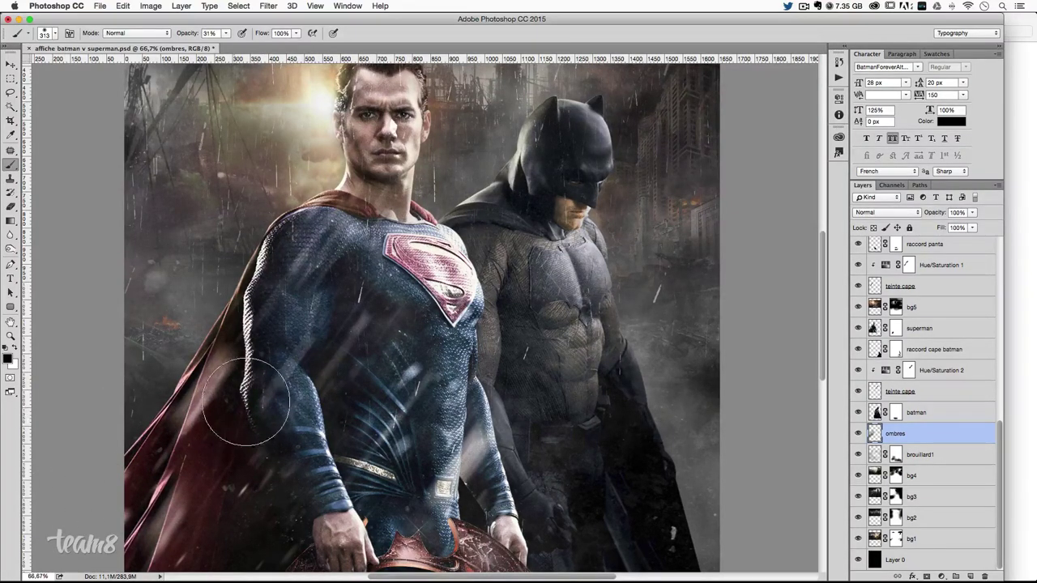
scroll(400, 337, "up", 3)
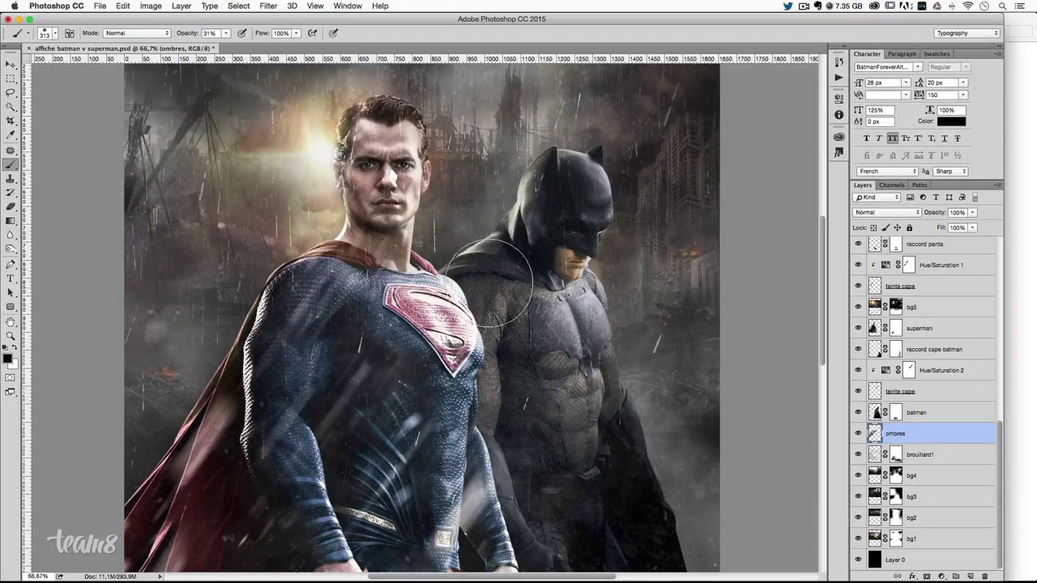
left_click_drag(494, 283, 478, 292)
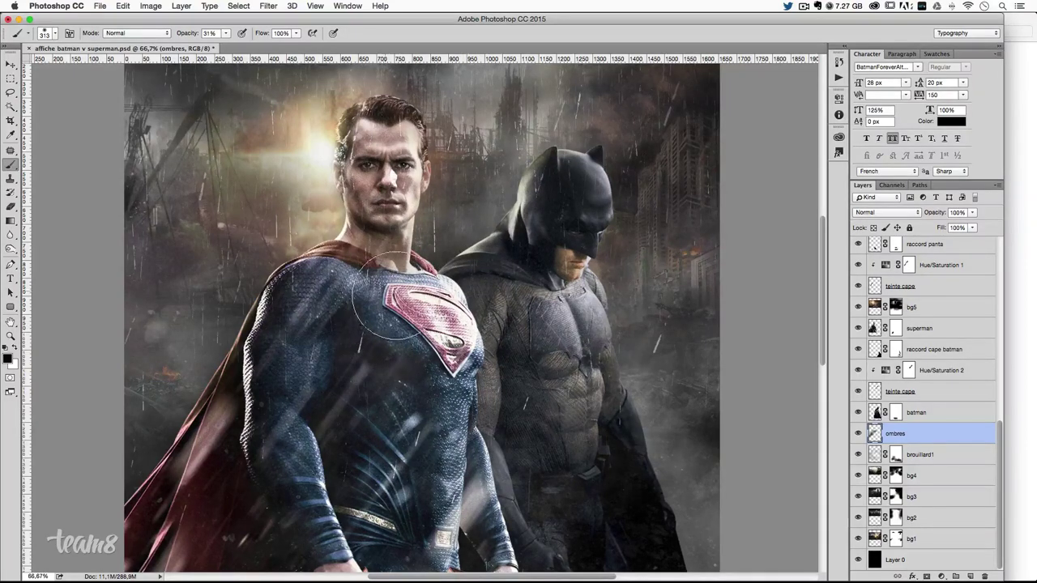
left_click_drag(369, 302, 421, 300)
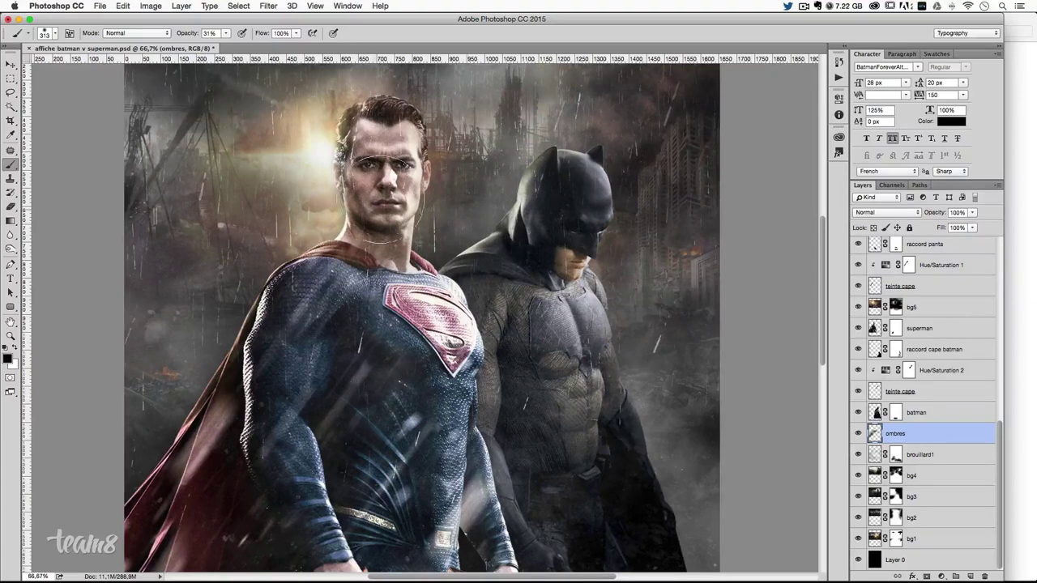
scroll(438, 503, "up", 3)
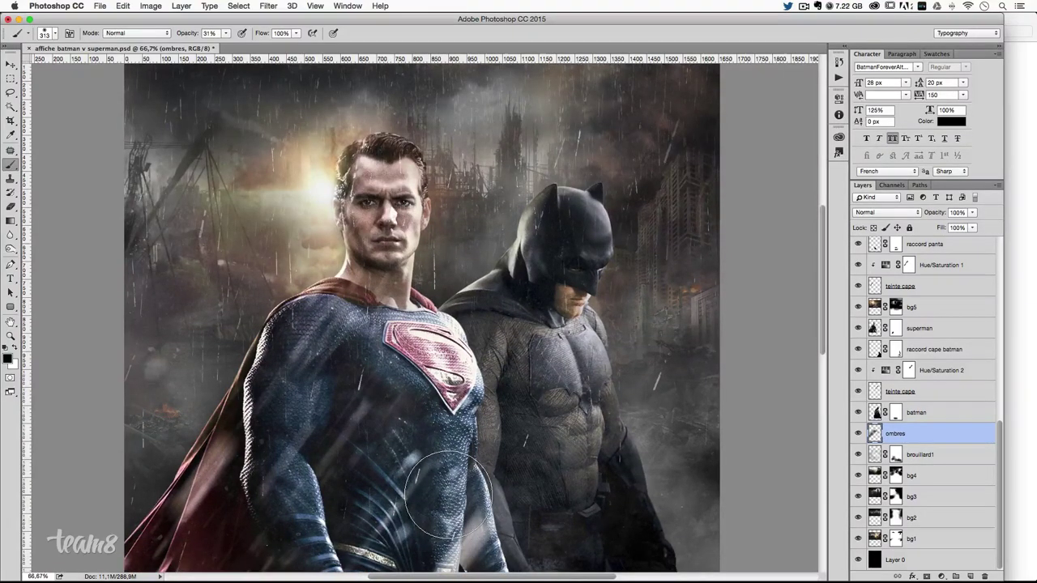
left_click_drag(332, 314, 340, 336)
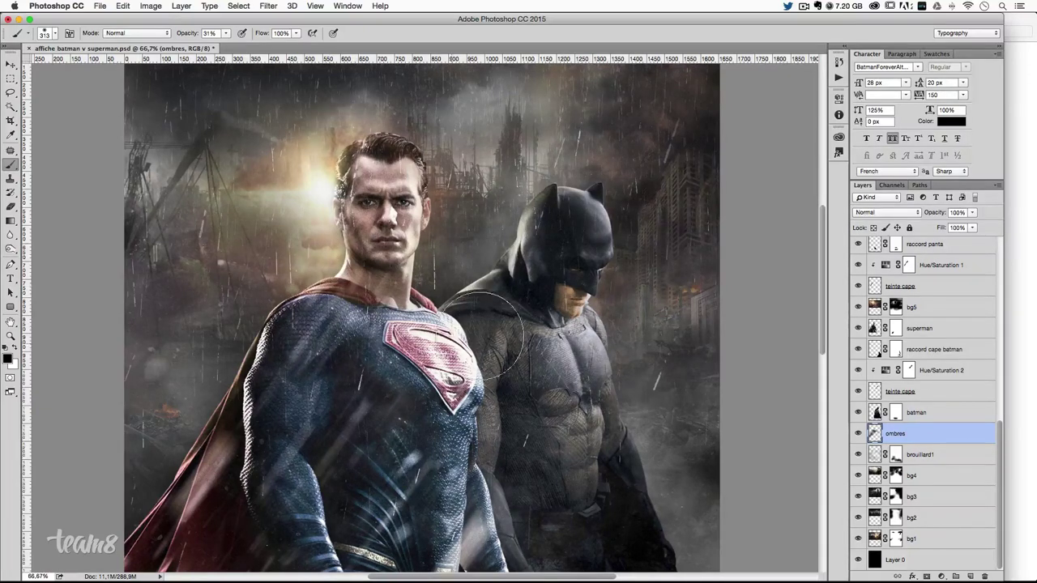
left_click_drag(481, 337, 430, 337)
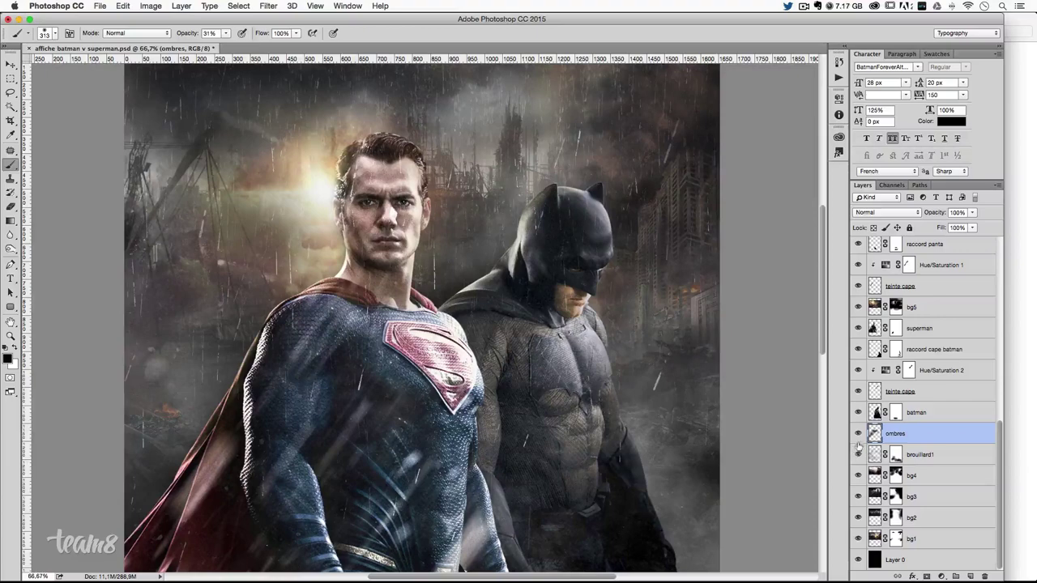
- Hide brouillard1 to compare, darken Batman's cape edge, then select the batman layers
left_click(857, 454)
scroll(643, 502, "down", 2)
scroll(601, 334, "down", 4)
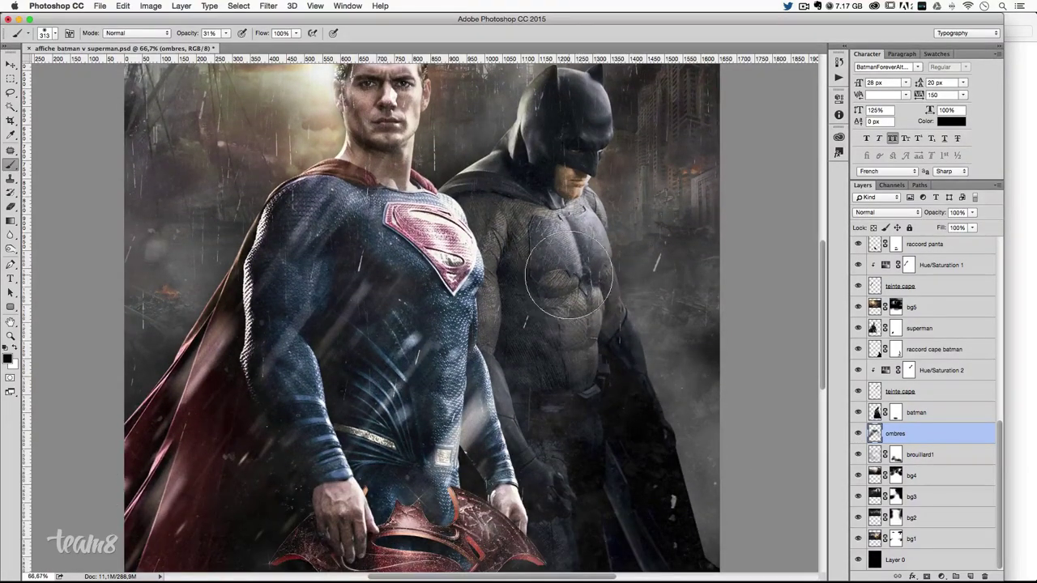
scroll(640, 519, "down", 5)
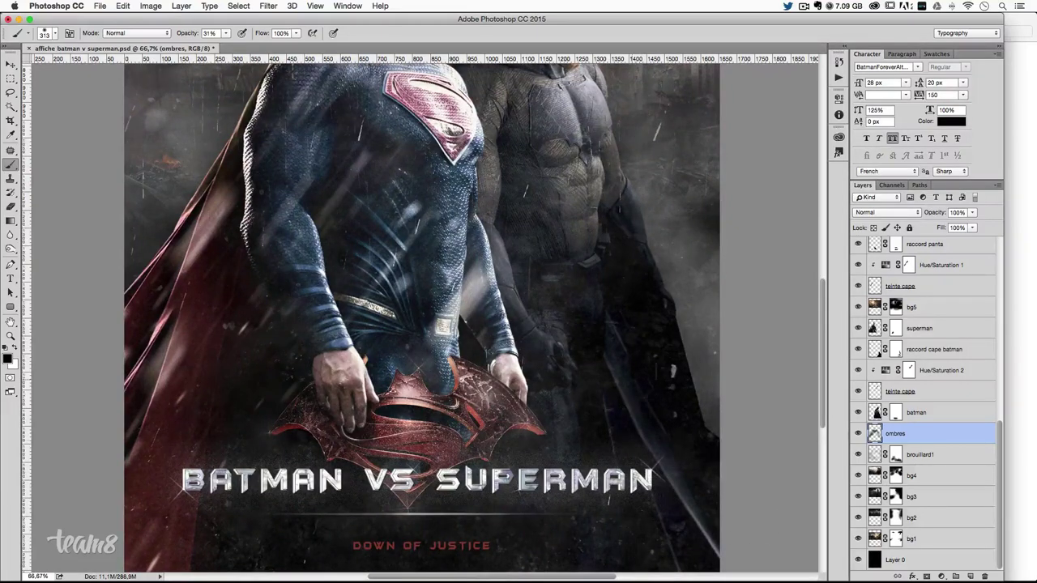
left_click_drag(729, 308, 729, 348)
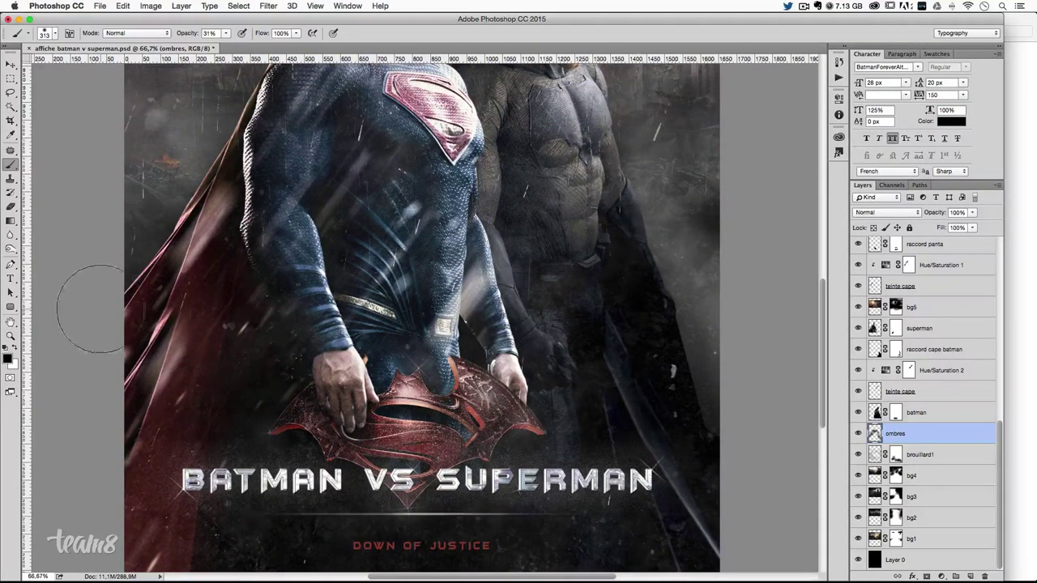
scroll(620, 389, "up", 3)
scroll(648, 453, "up", 3)
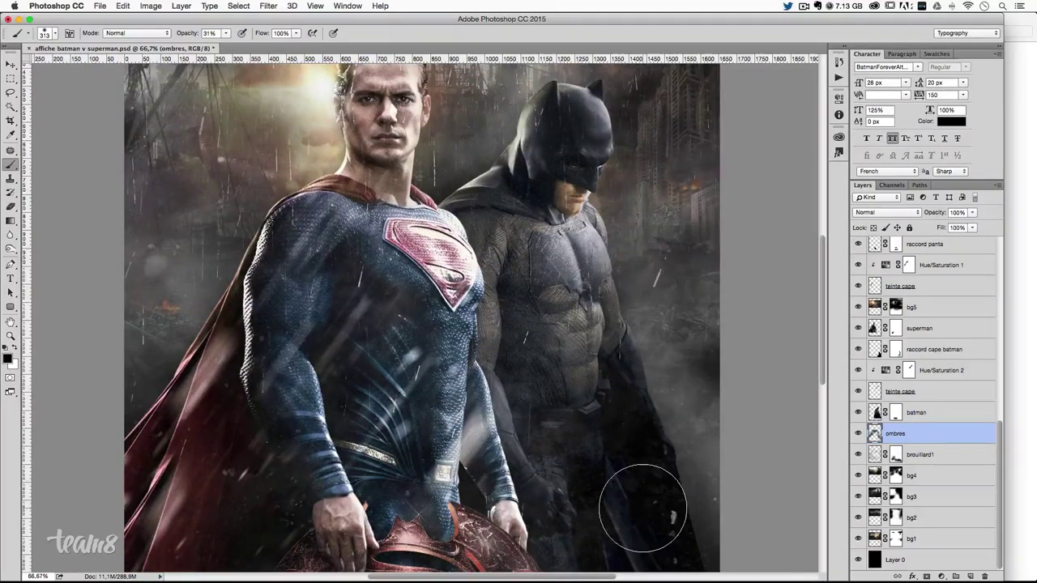
scroll(695, 427, "up", 2)
scroll(689, 427, "up", 2)
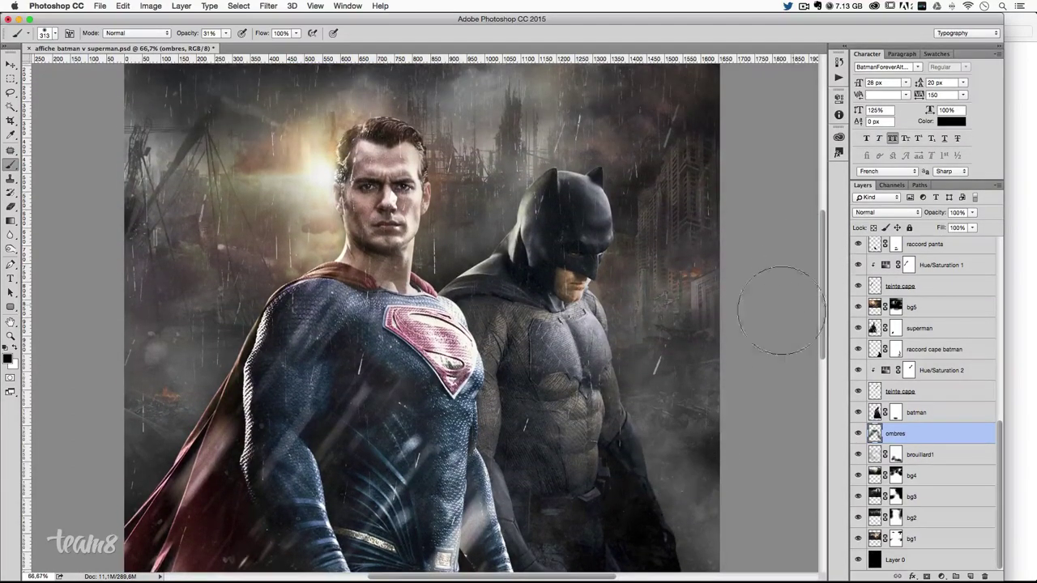
scroll(770, 324, "up", 3)
scroll(763, 340, "down", 1)
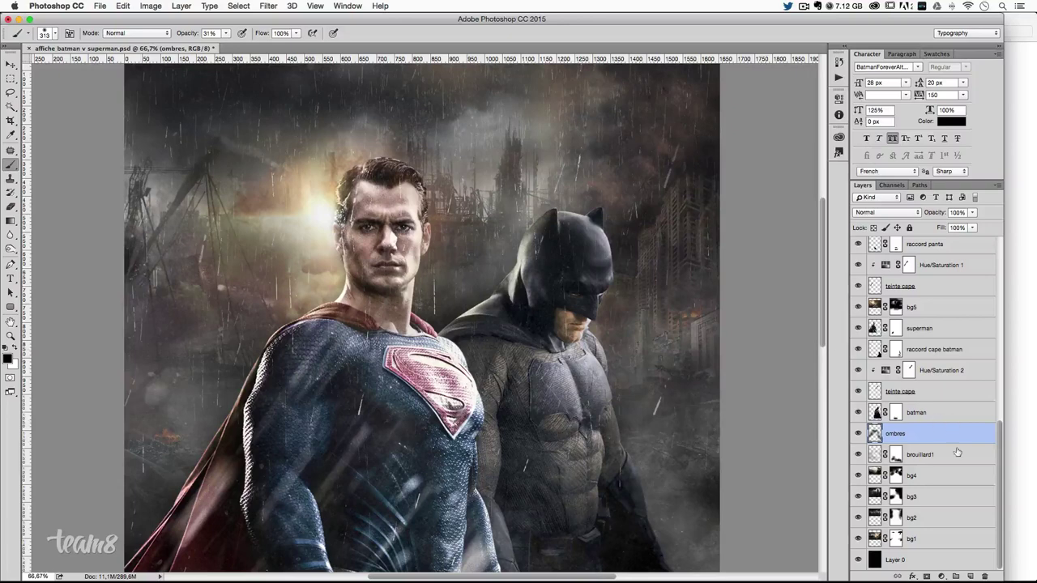
left_click(934, 350)
left_click(930, 414)
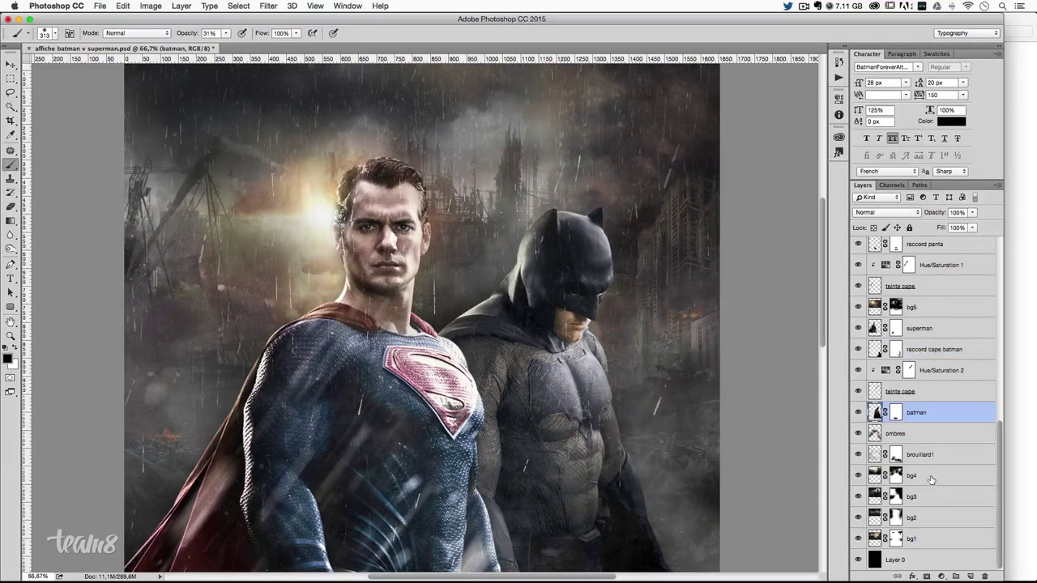
left_click(971, 576)
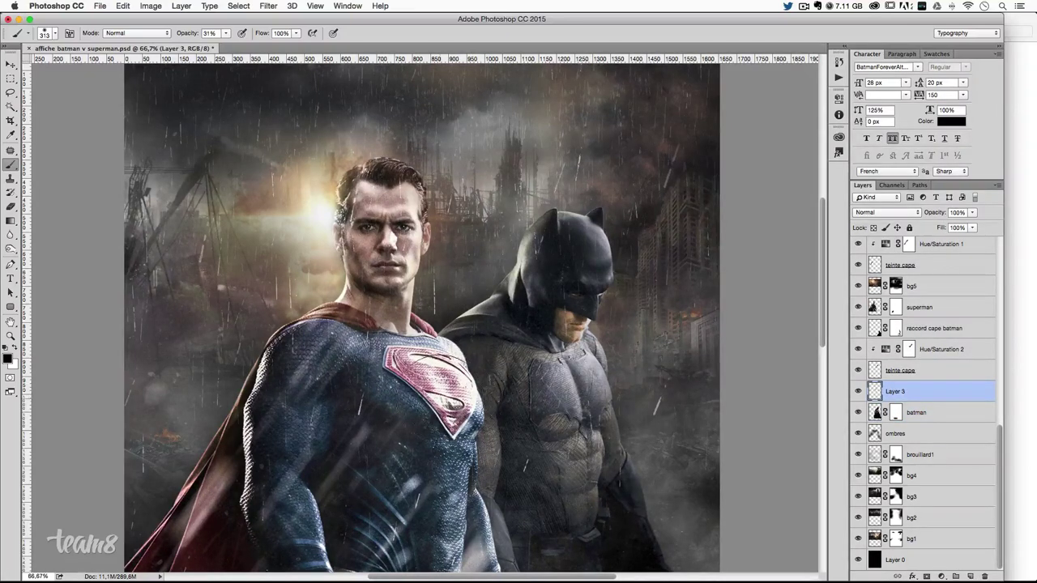
scroll(482, 444, "down", 2)
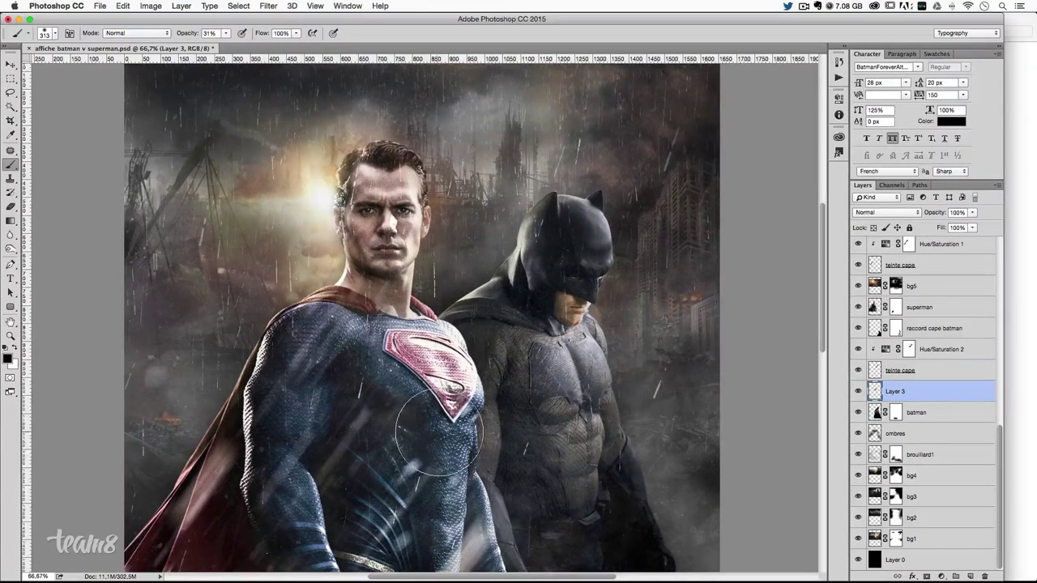
scroll(497, 470, "down", 5)
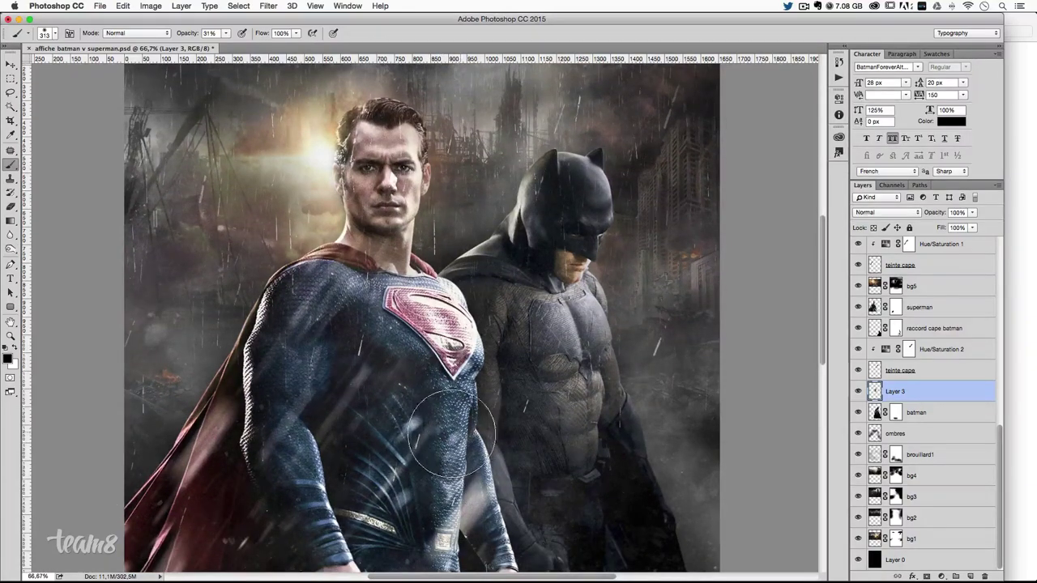
left_click_drag(497, 470, 453, 421)
scroll(468, 328, "down", 6)
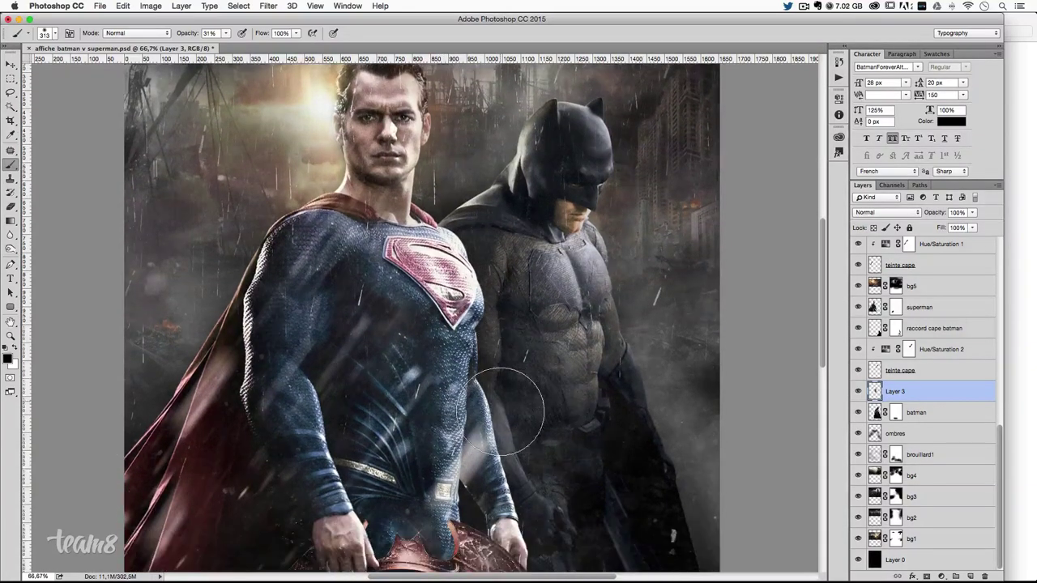
scroll(531, 474, "down", 5)
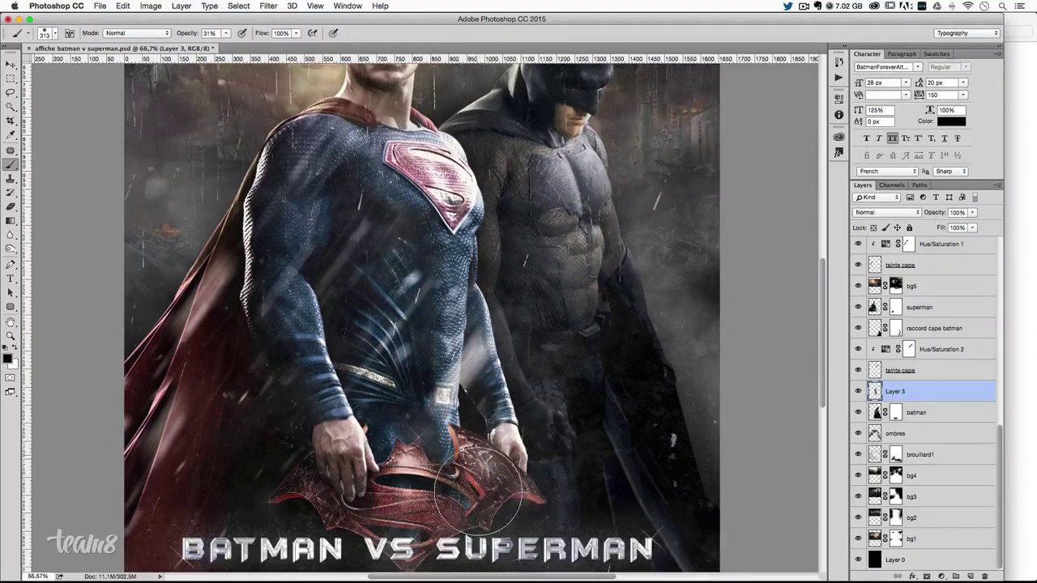
scroll(514, 470, "down", 8)
left_click_drag(513, 473, 506, 478)
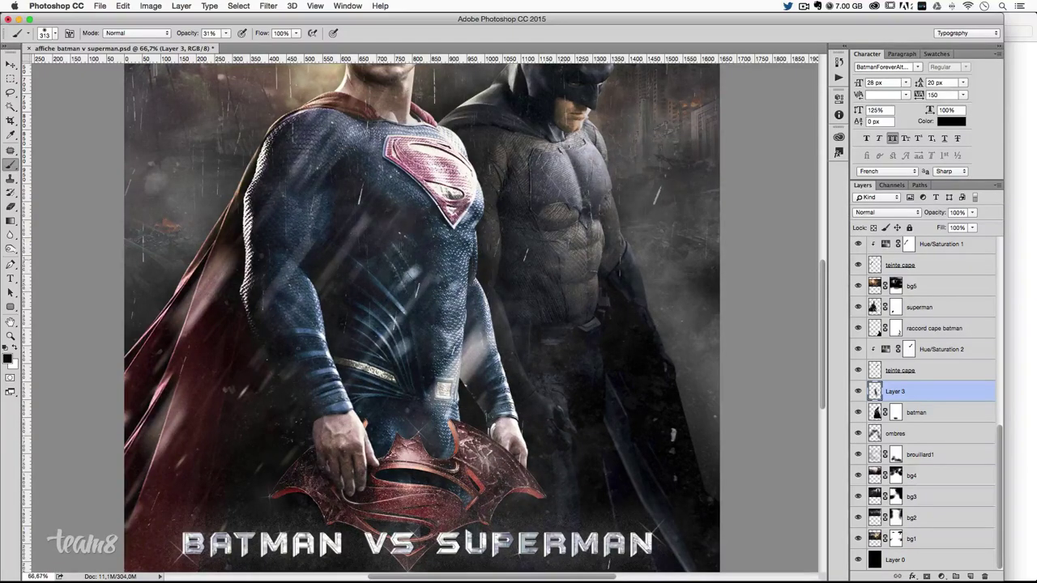
scroll(485, 348, "up", 9)
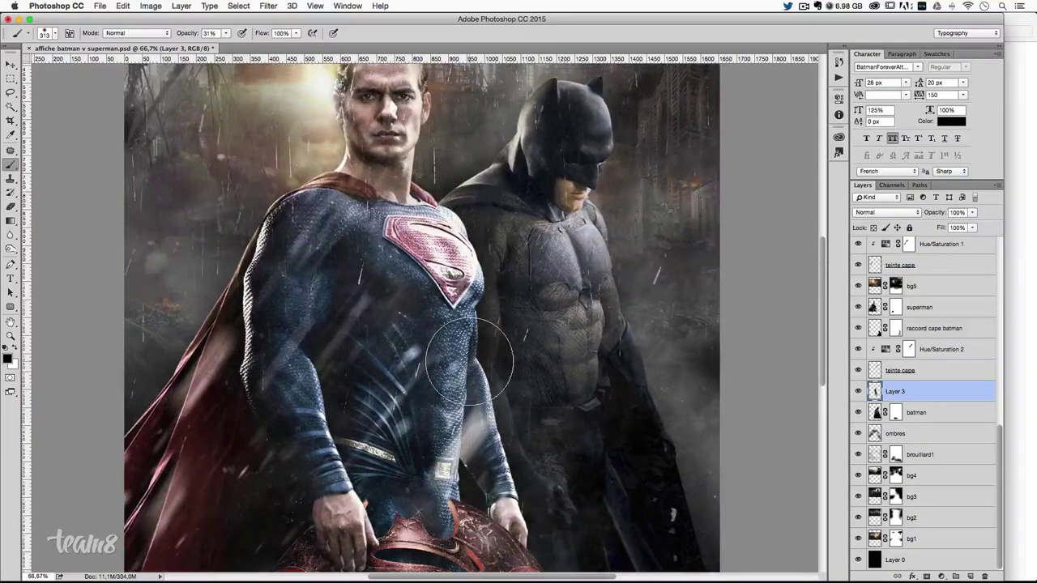
left_click(858, 392)
left_click(858, 392)
left_click(859, 392)
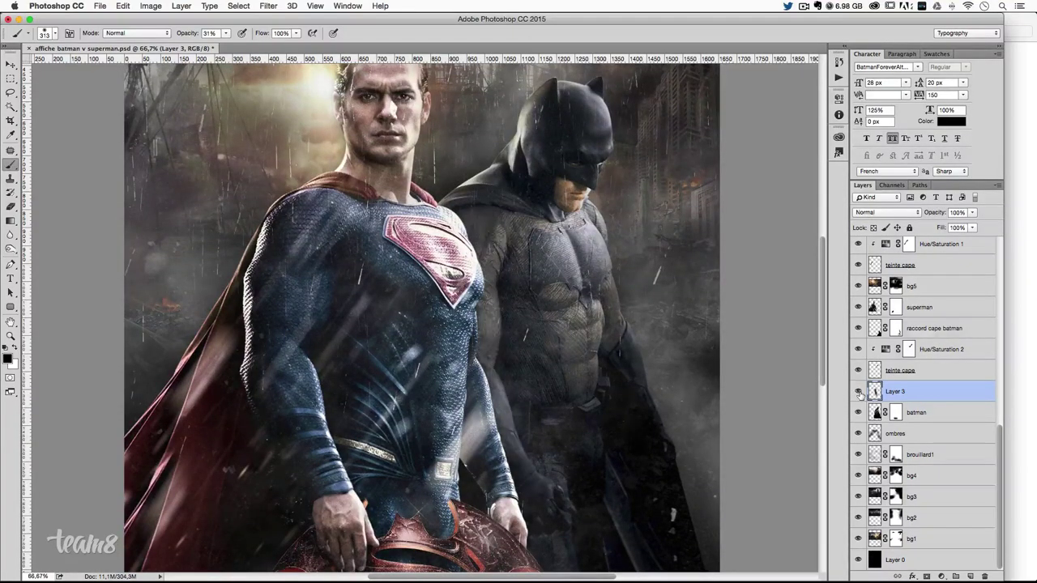
left_click(858, 392)
scroll(712, 376, "up", 5)
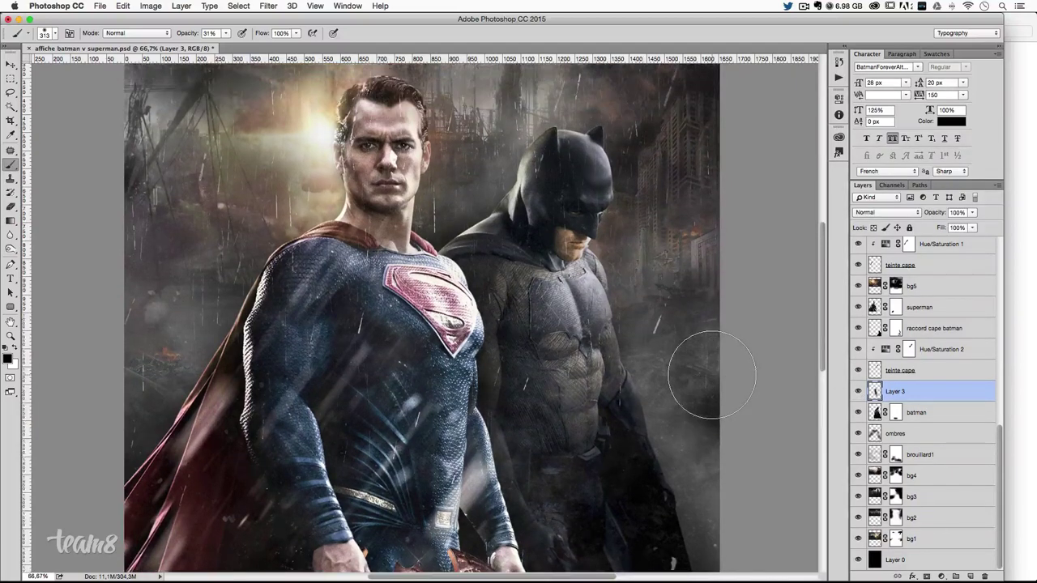
scroll(713, 376, "up", 5)
scroll(713, 376, "up", 3)
scroll(704, 372, "up", 3)
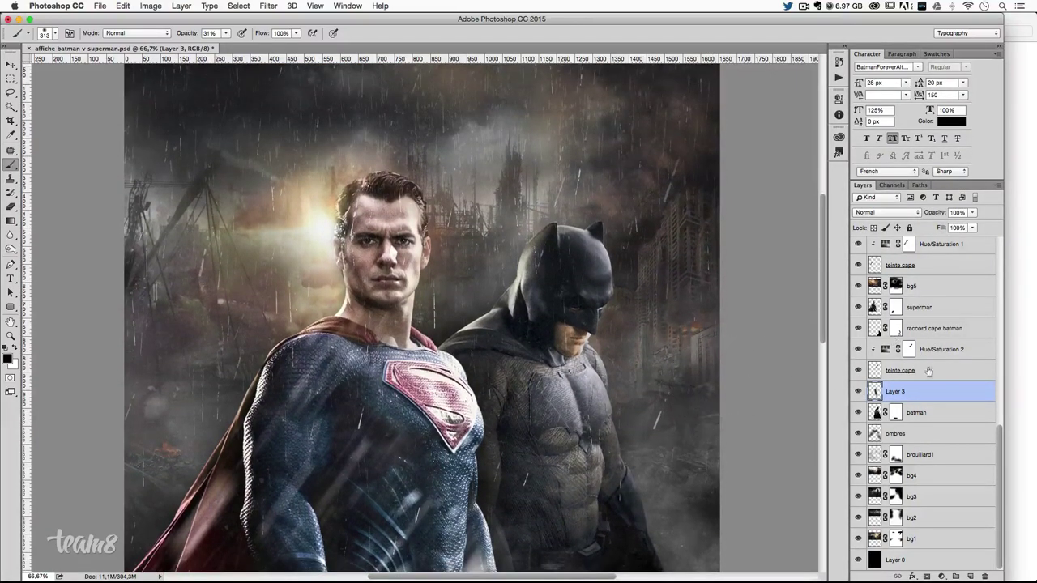
scroll(899, 392, "up", 5)
scroll(935, 314, "up", 5)
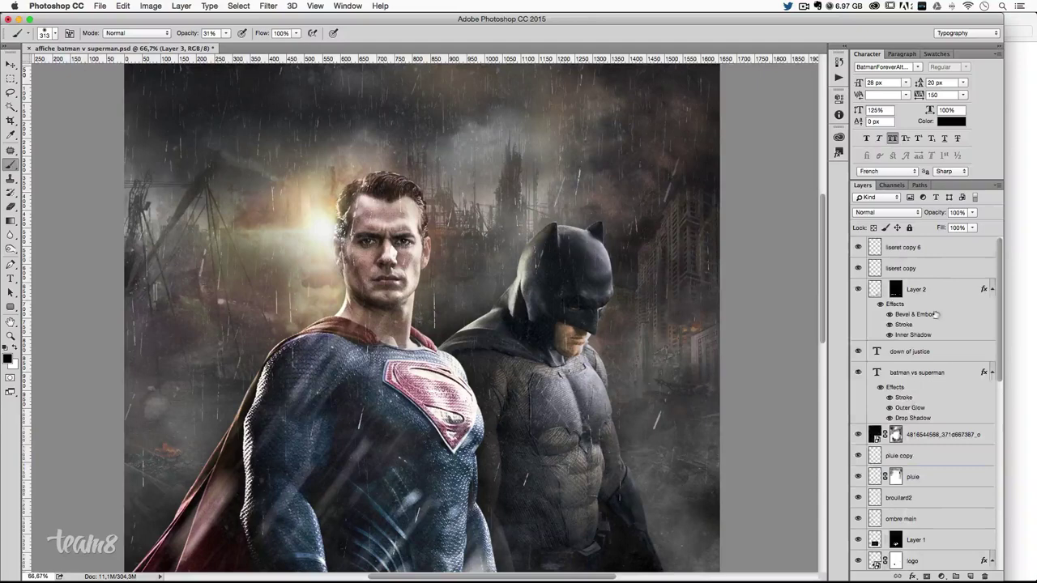
- Stamp all visible layers into a new top layer named 'fusion1'
left_click(930, 244)
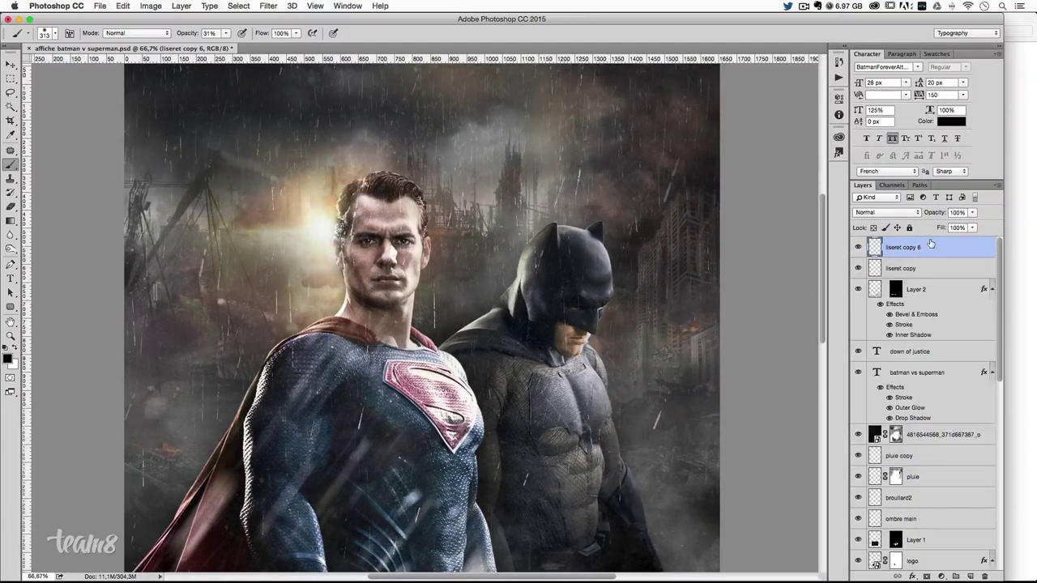
key("ctrl+shift+alt+e")
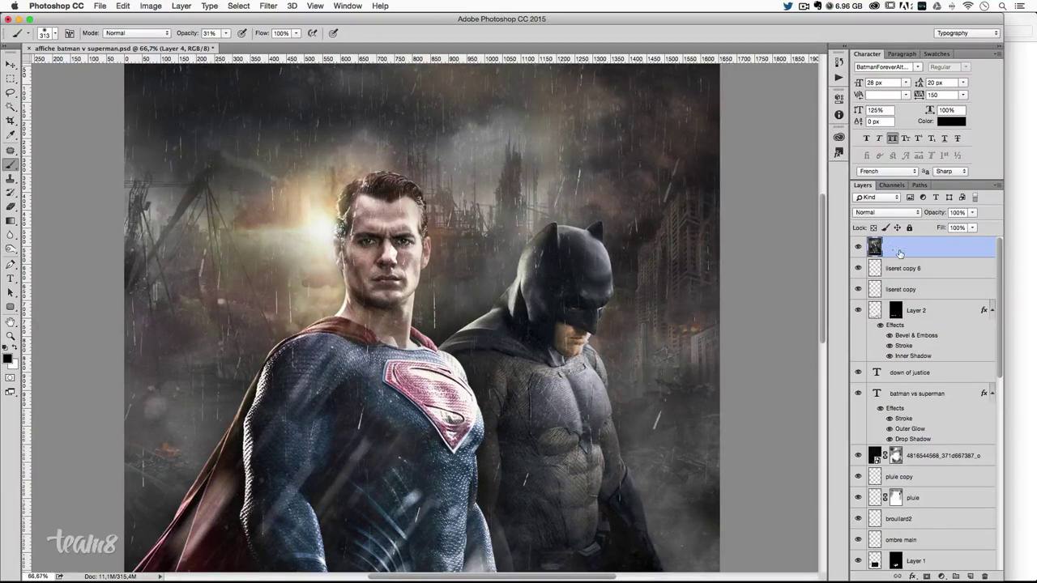
double_click(899, 251)
type("usion")
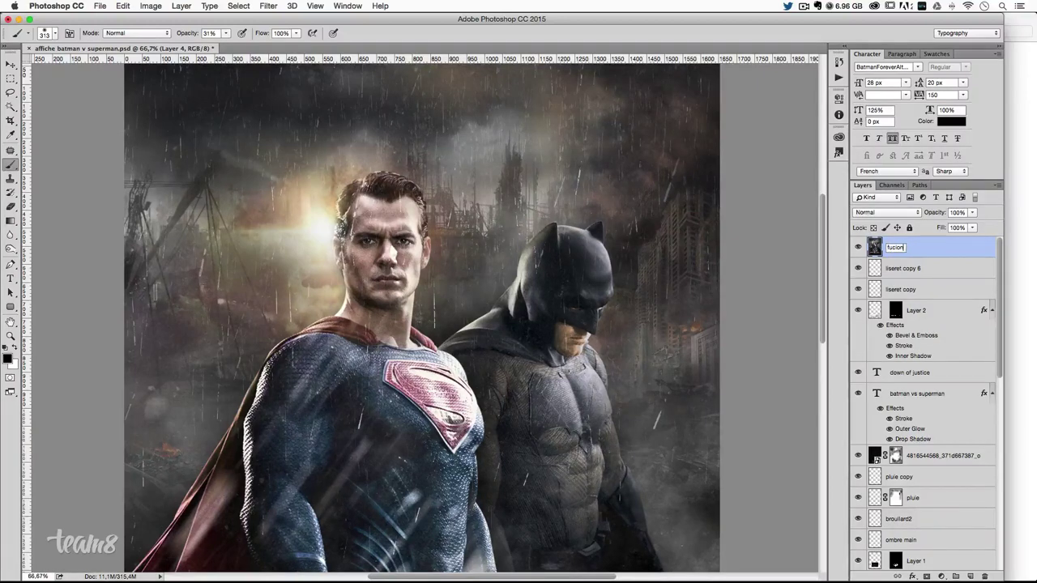
type("io")
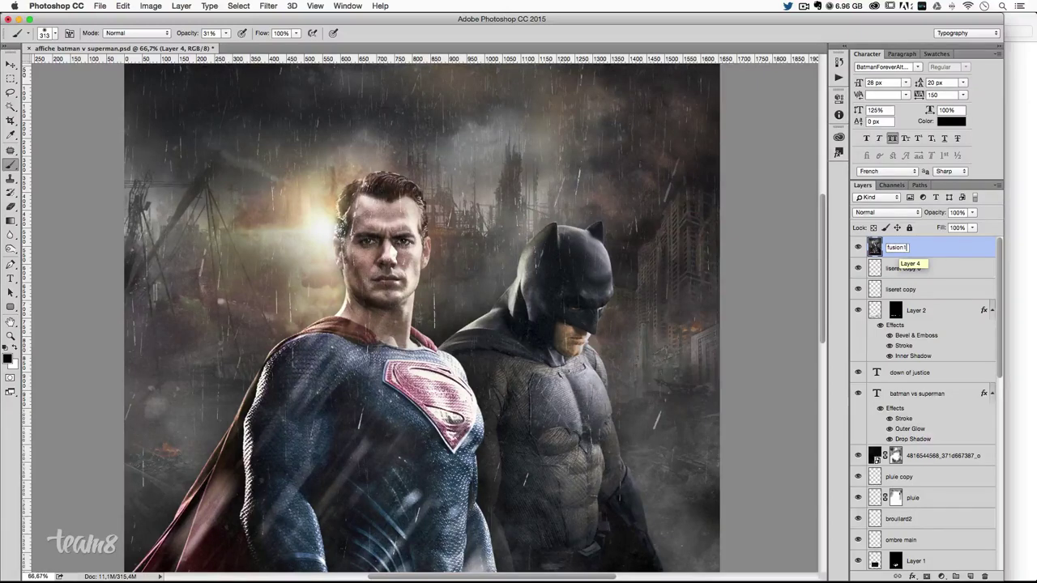
key("Return")
- Duplicate fusion1 to create 'fusion1 copy'
key("ctrl+j")
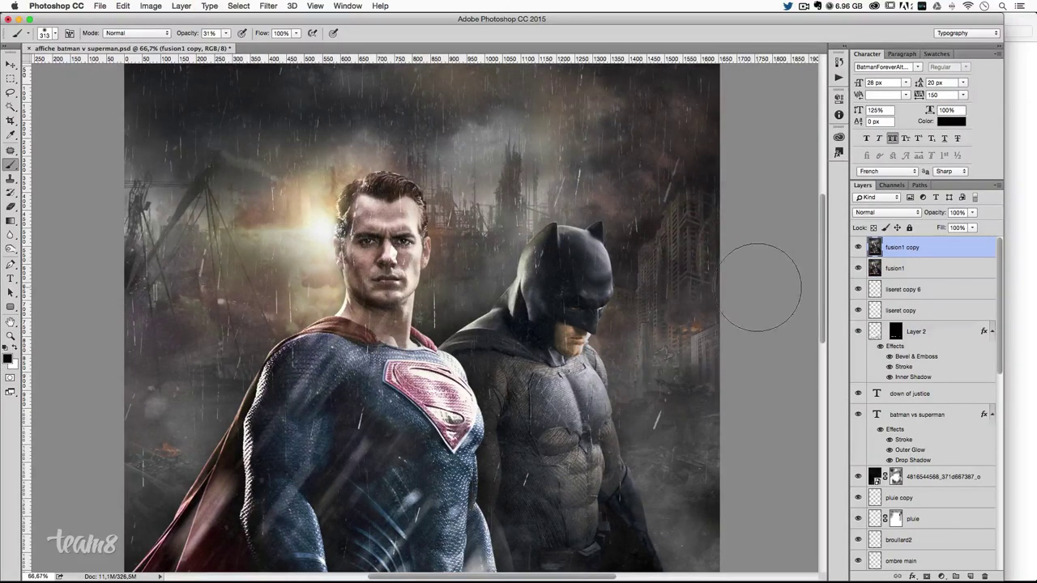
scroll(757, 288, "up", 3)
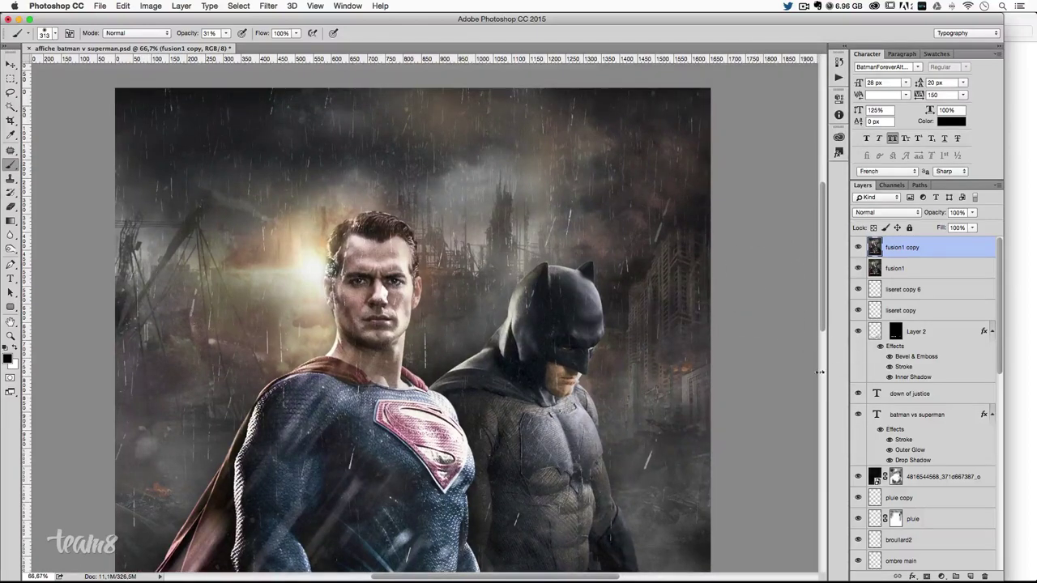
scroll(461, 109, "down", 3)
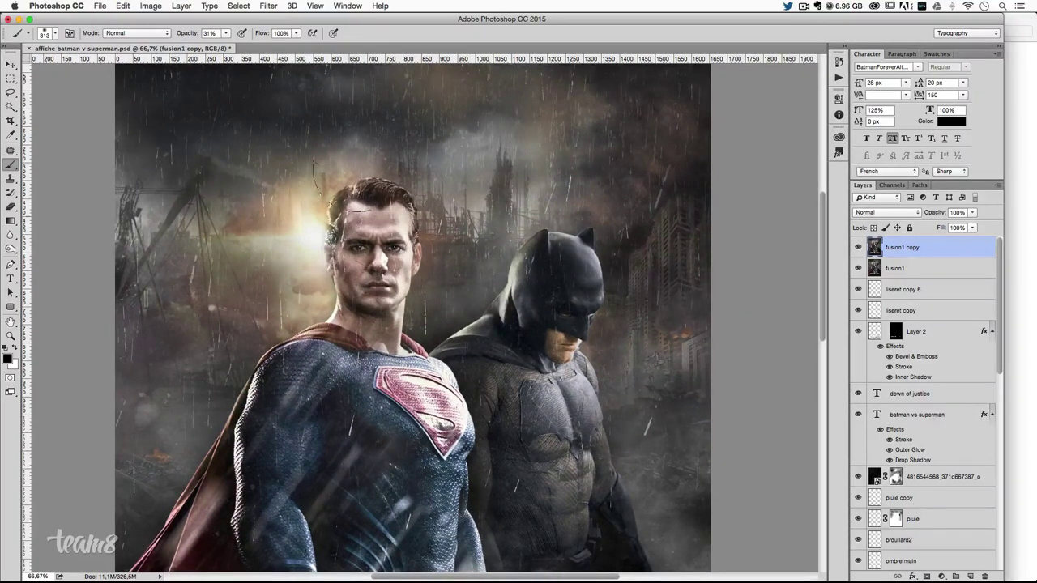
- Apply Add Noise at 8%, uniform and monochromatic, to fusion1 copy
left_click(268, 6)
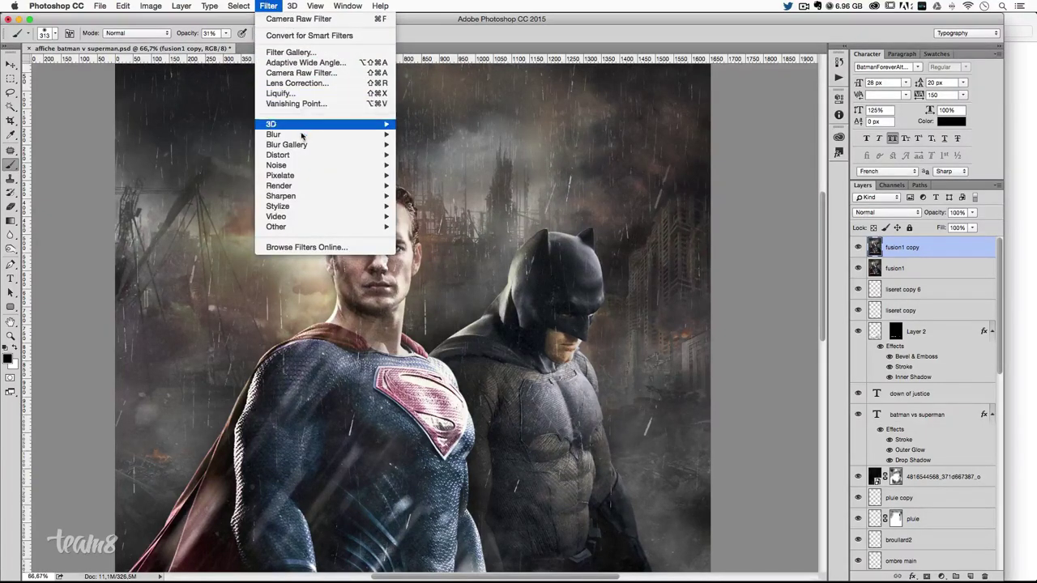
mouse_move(276, 165)
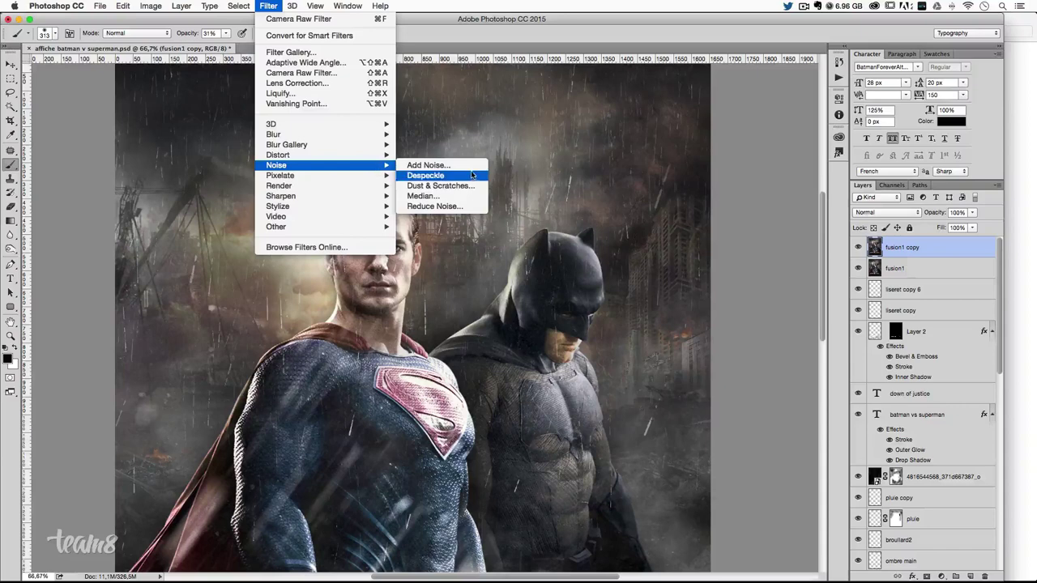
left_click(428, 165)
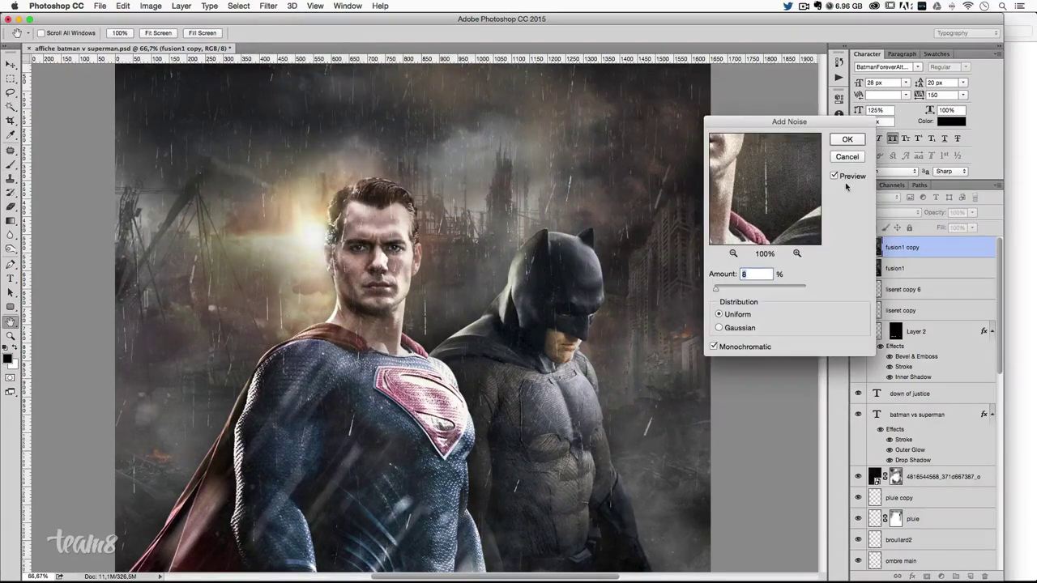
left_click_drag(769, 122, 647, 145)
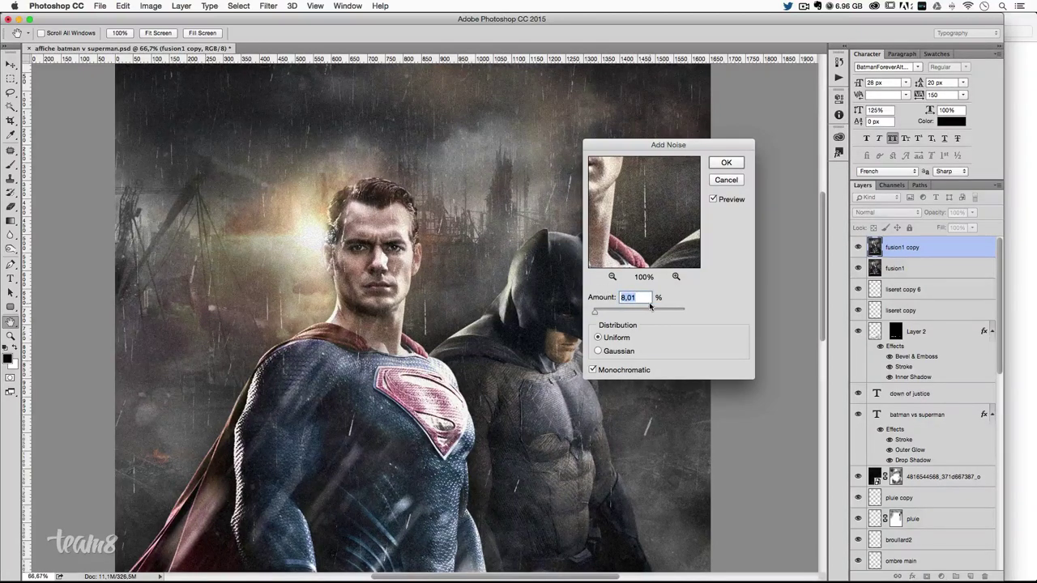
left_click_drag(672, 144, 795, 154)
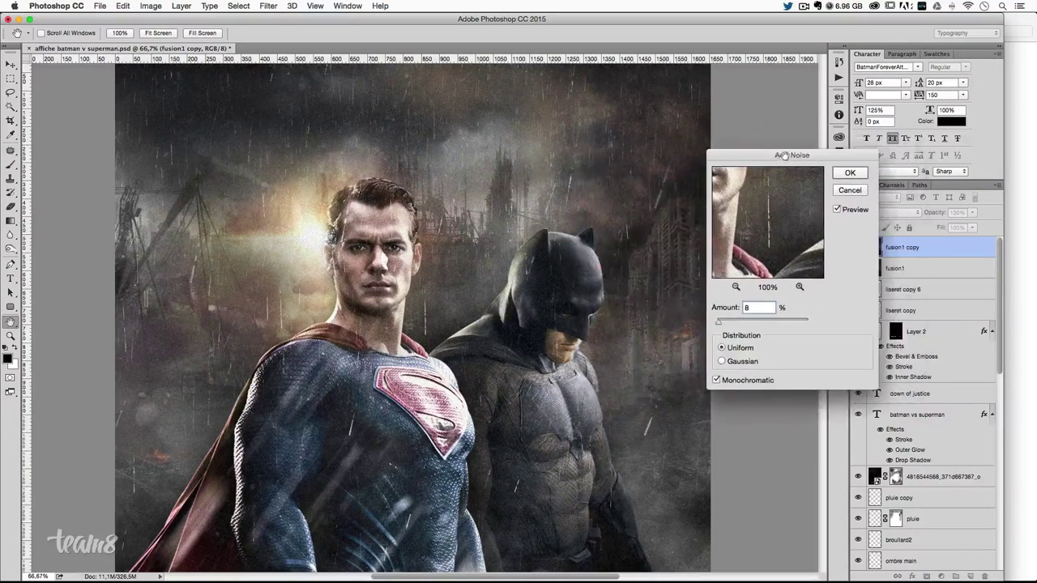
scroll(555, 294, "up", 3)
key("ctrl+plus")
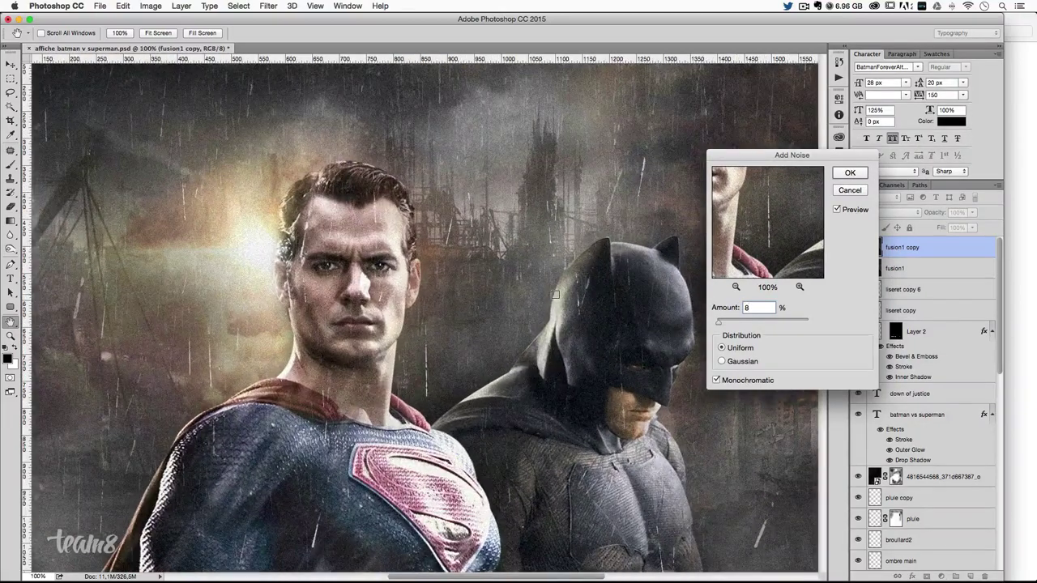
left_click_drag(756, 166, 880, 159)
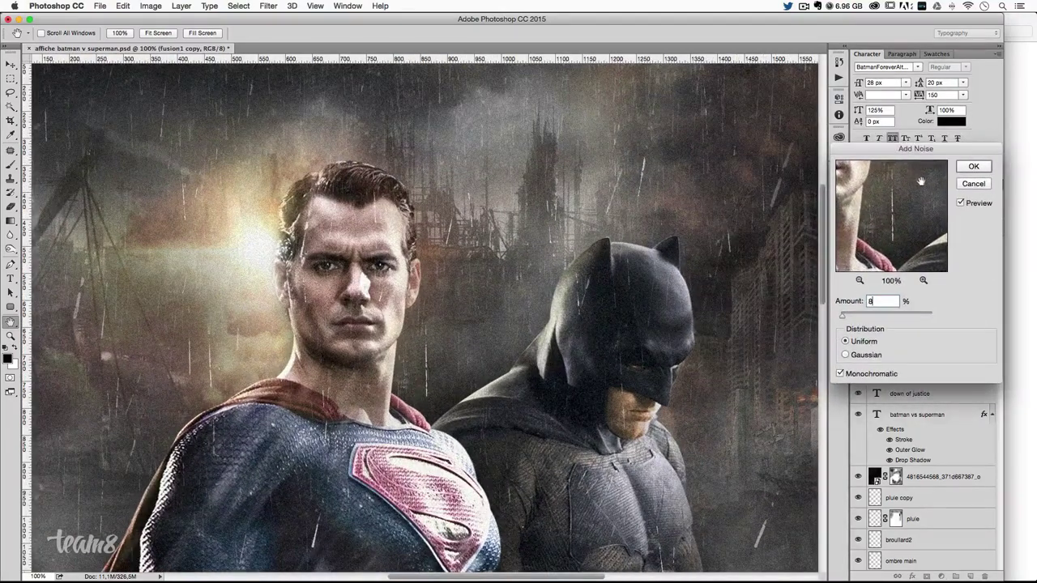
left_click(961, 204)
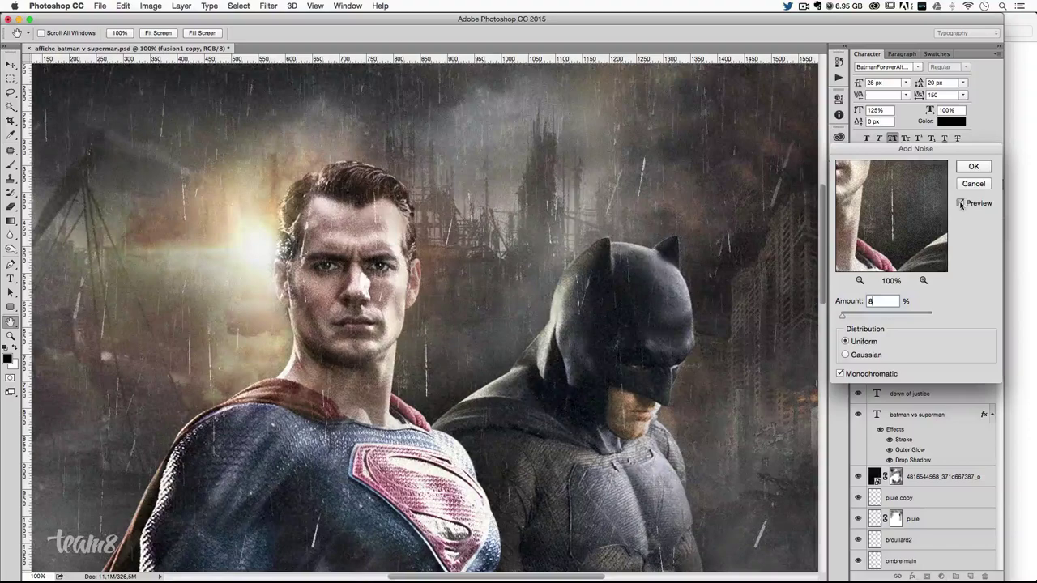
left_click(960, 203)
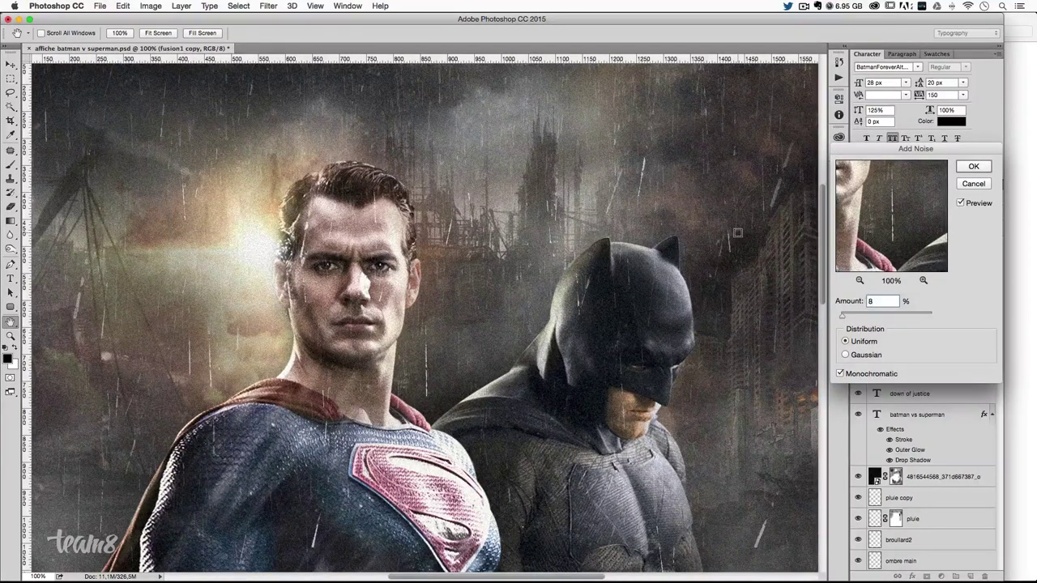
key("Return")
- Zoom out to 50% to view the whole grainy poster
key("super+minus")
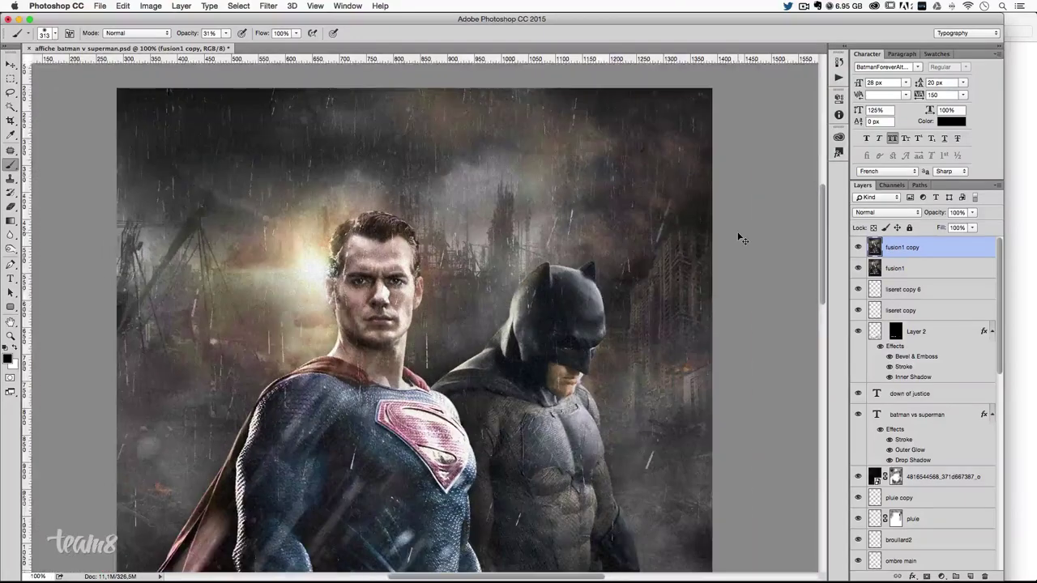
key("super+minus")
scroll(736, 235, "down", 1)
scroll(733, 235, "down", 4)
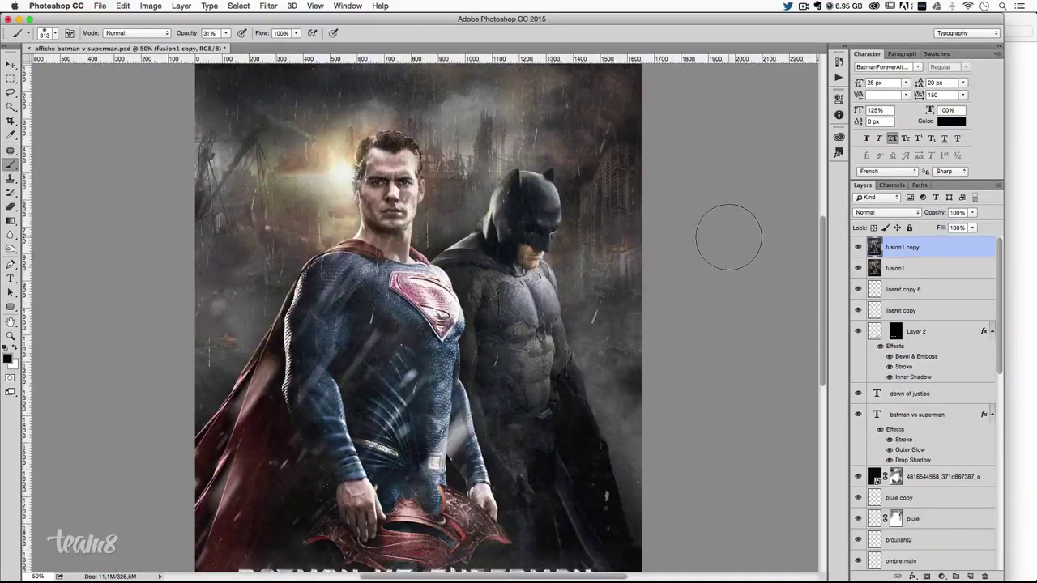
scroll(727, 235, "up", 1)
scroll(713, 234, "up", 1)
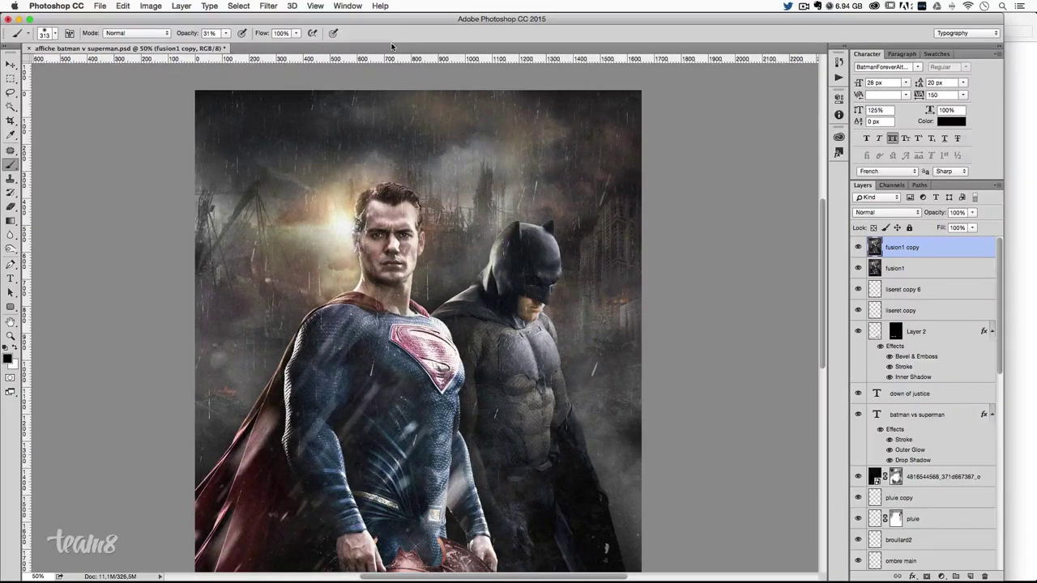
- Duplicate the grainy layer as 'fusion1 copy 2' and open it in the Camera Raw filter
key("ctrl+j")
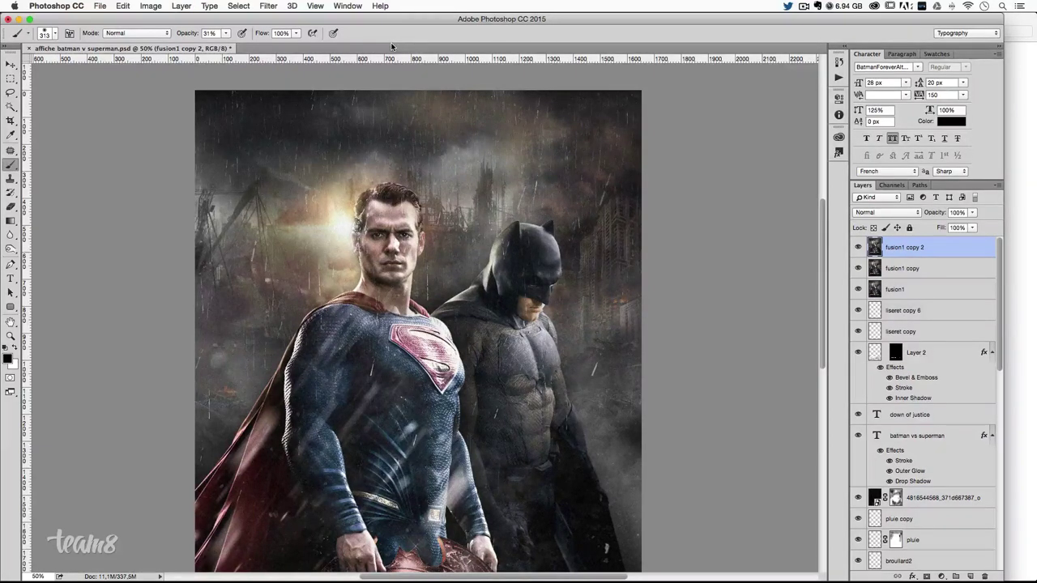
left_click(270, 7)
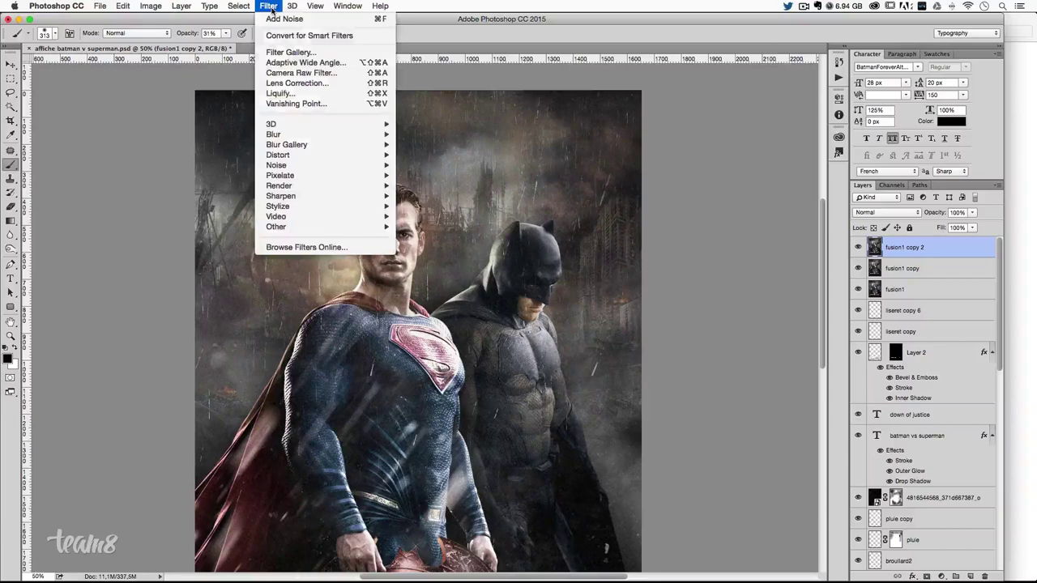
left_click(301, 72)
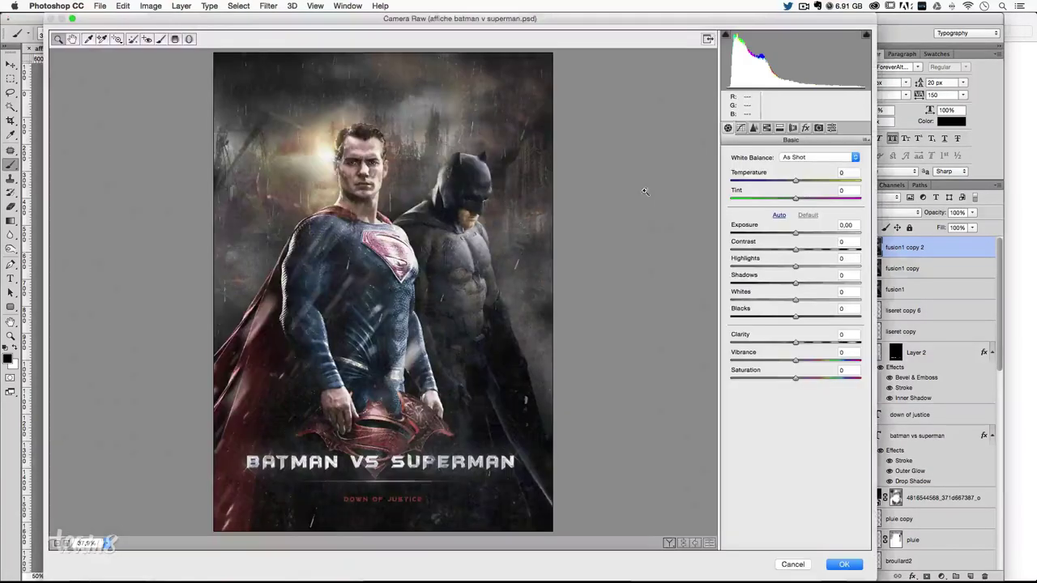
key("super+equal")
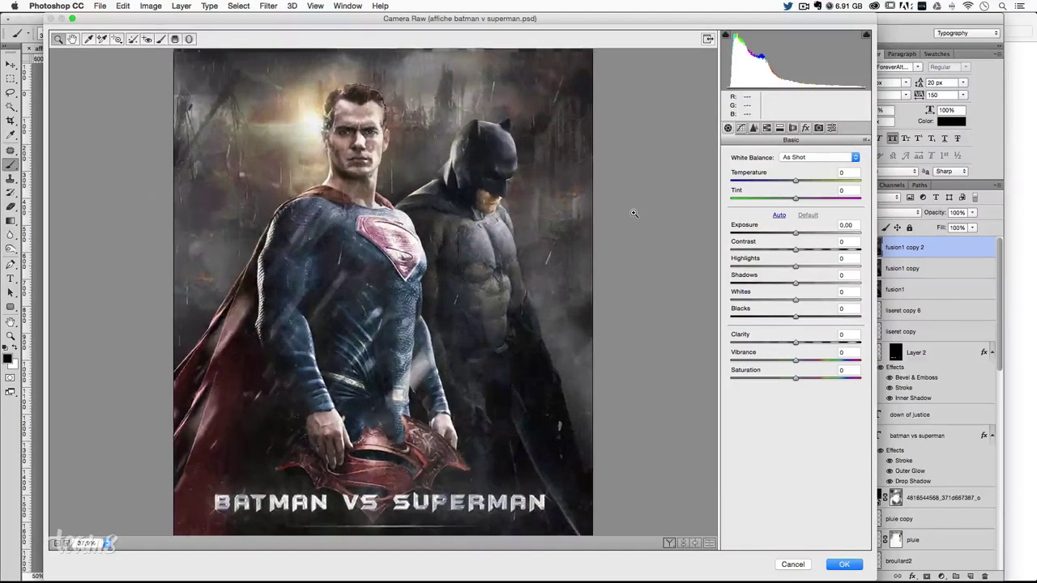
key("super+equal")
scroll(466, 224, "up", 3)
scroll(466, 223, "up", 2)
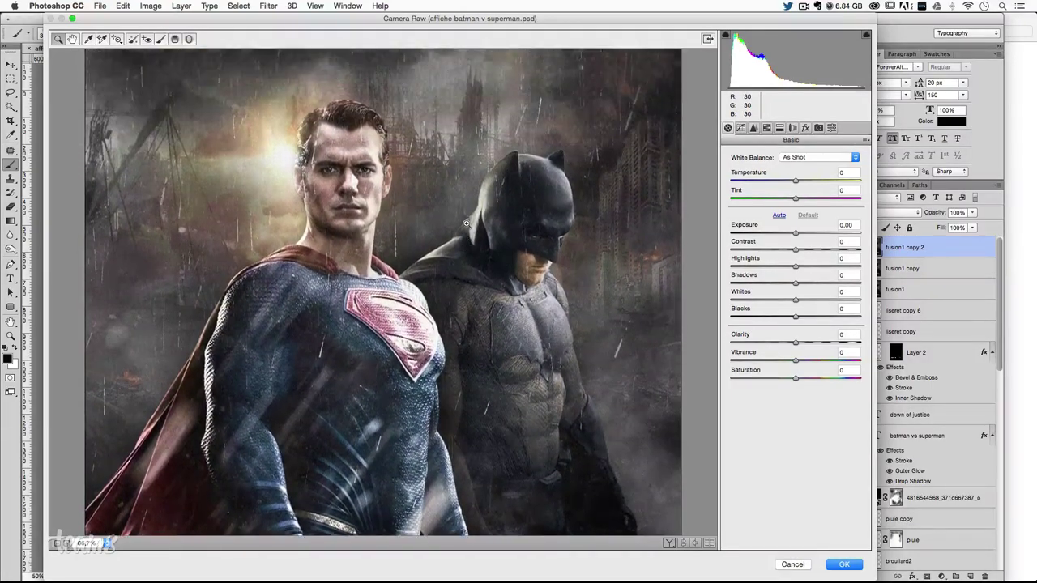
scroll(467, 223, "up", 2)
scroll(467, 224, "up", 2)
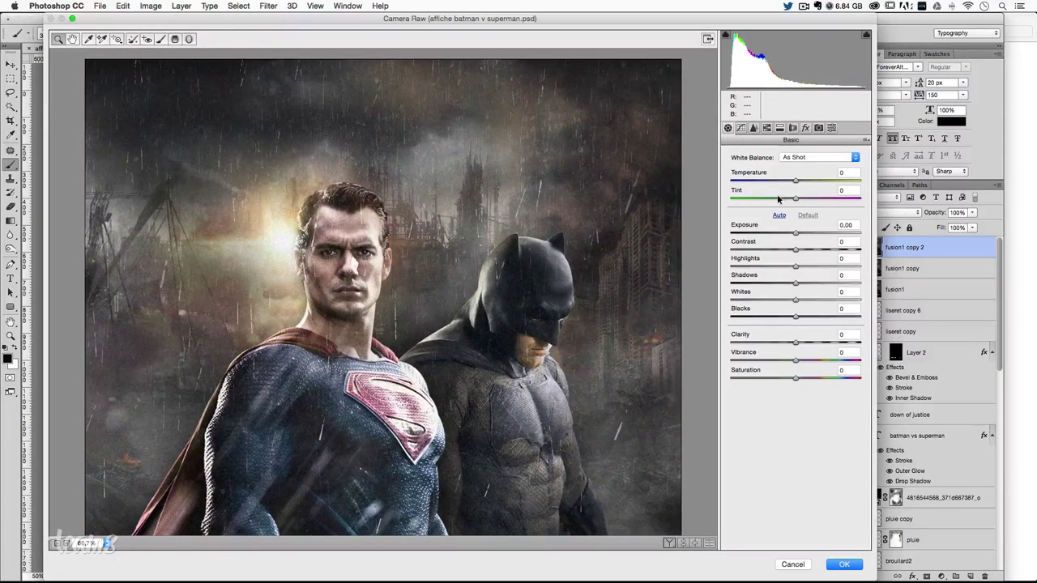
- Set Camera Raw Temperature and Tint to +10 and Exposure to +0.15
left_click(836, 172)
type("10")
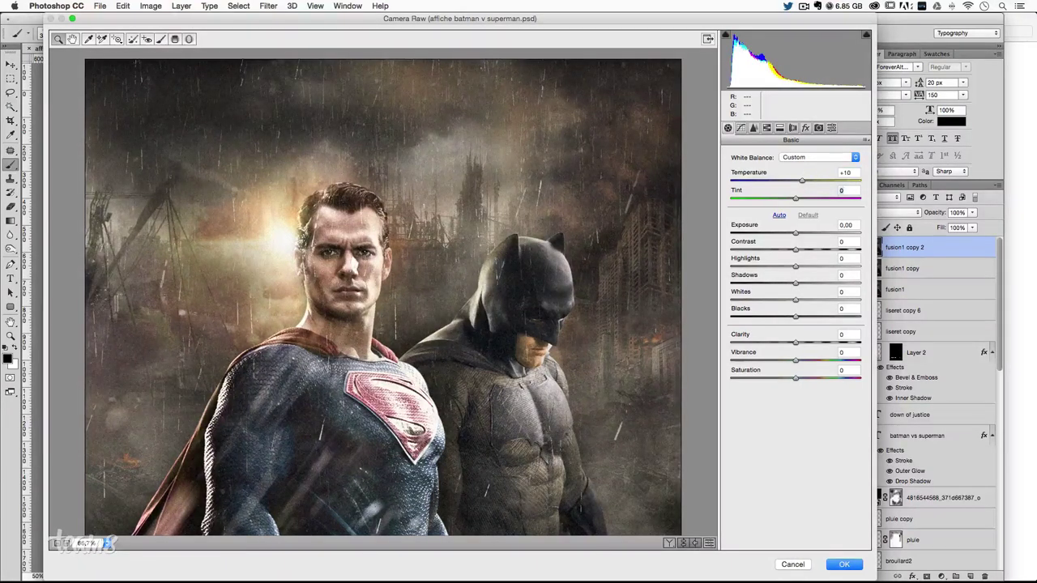
type("15")
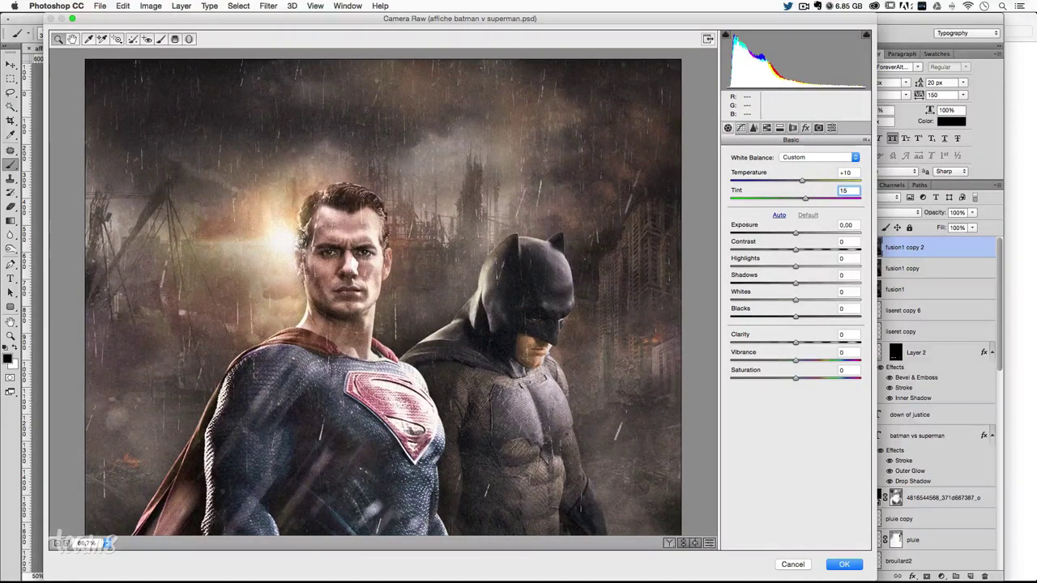
key("Tab")
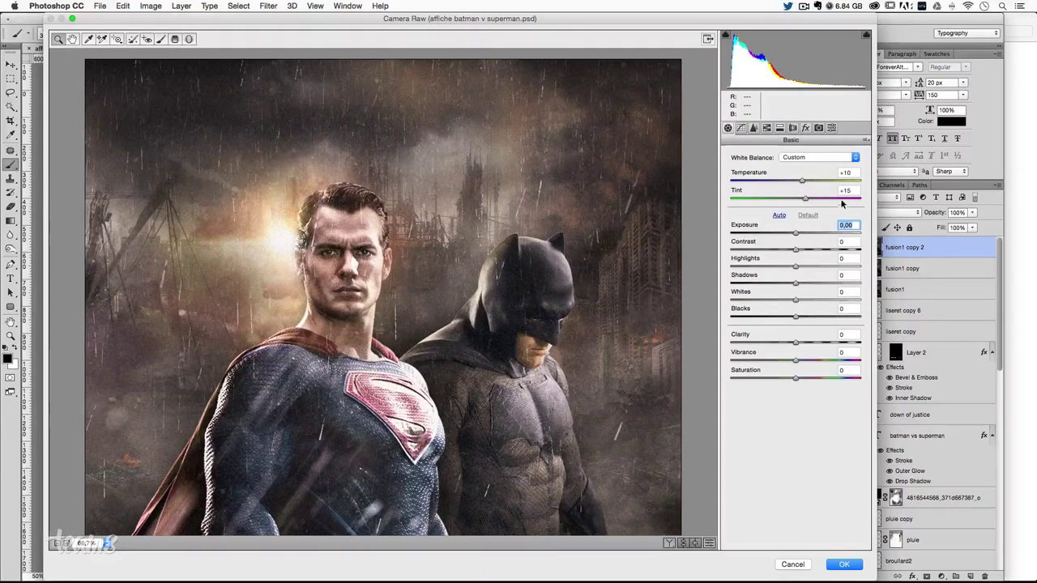
left_click(856, 172)
type("15")
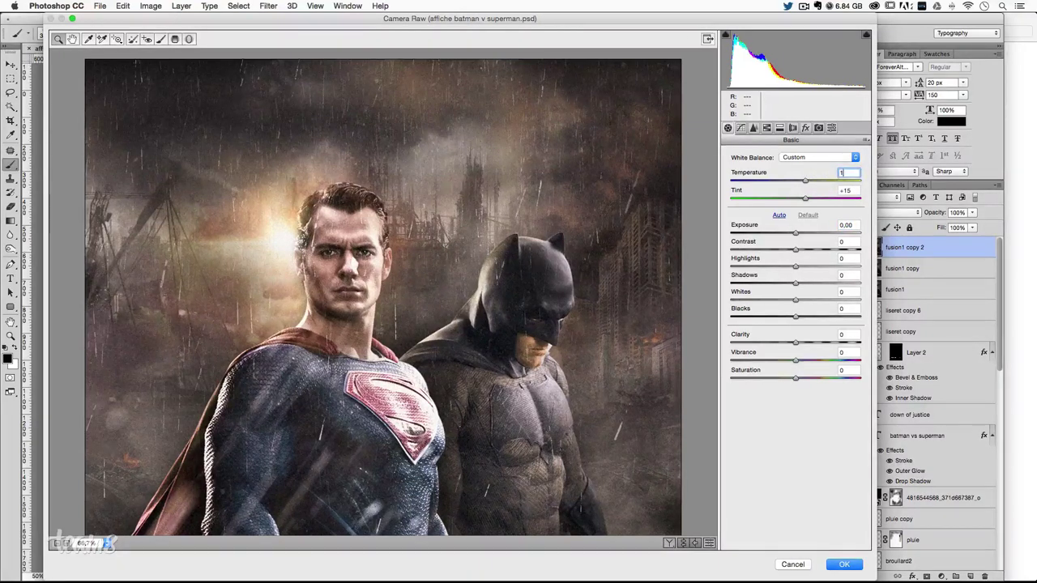
key("Tab")
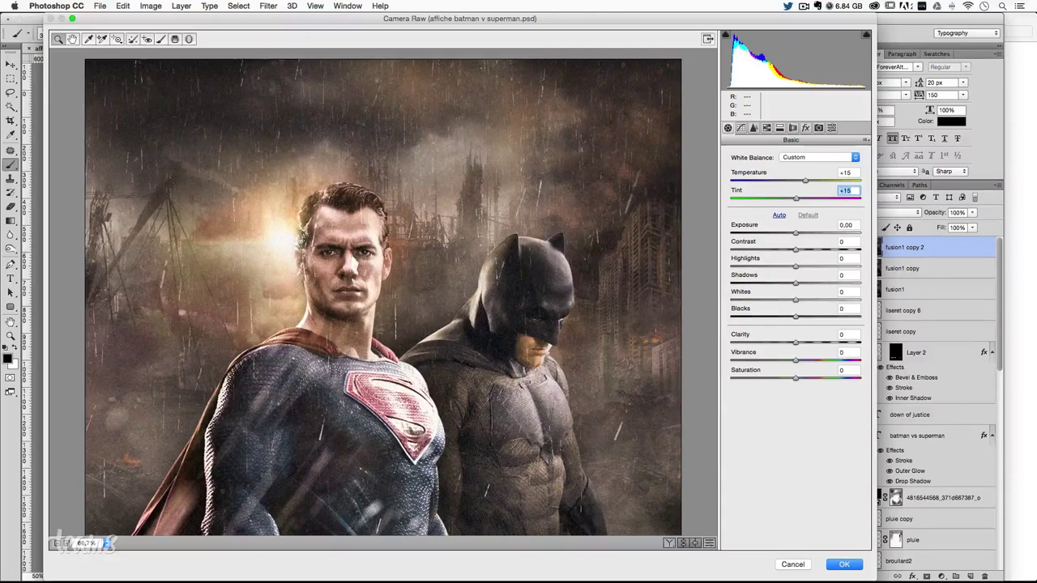
type("10")
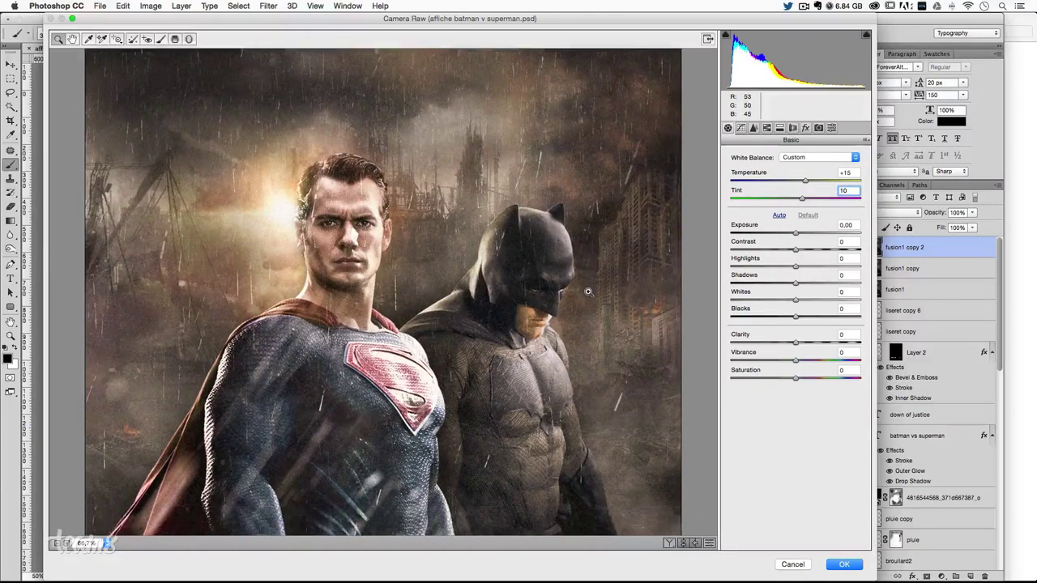
scroll(588, 291, "down", 5)
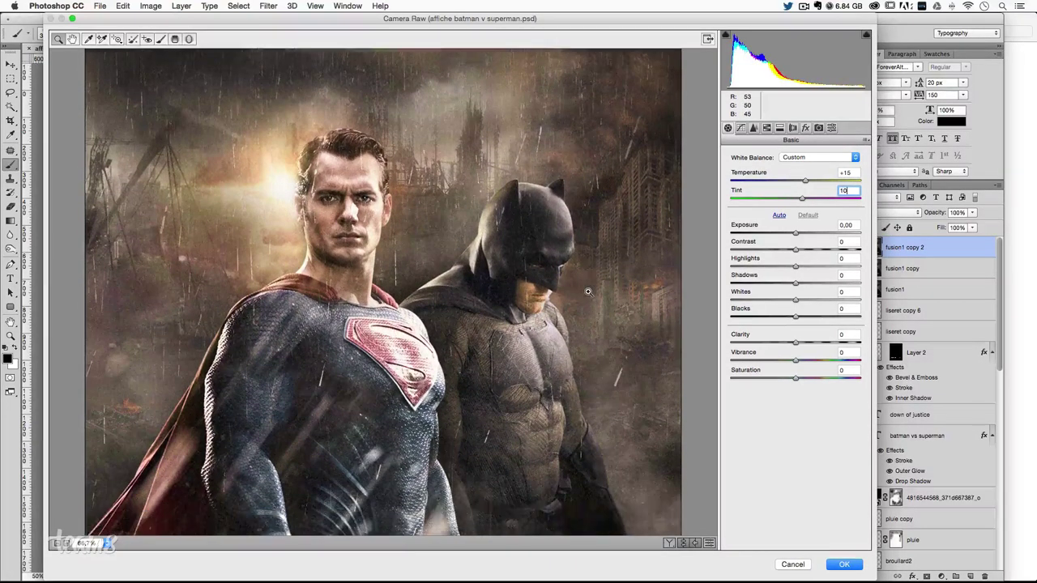
key("shift+Tab")
type("10")
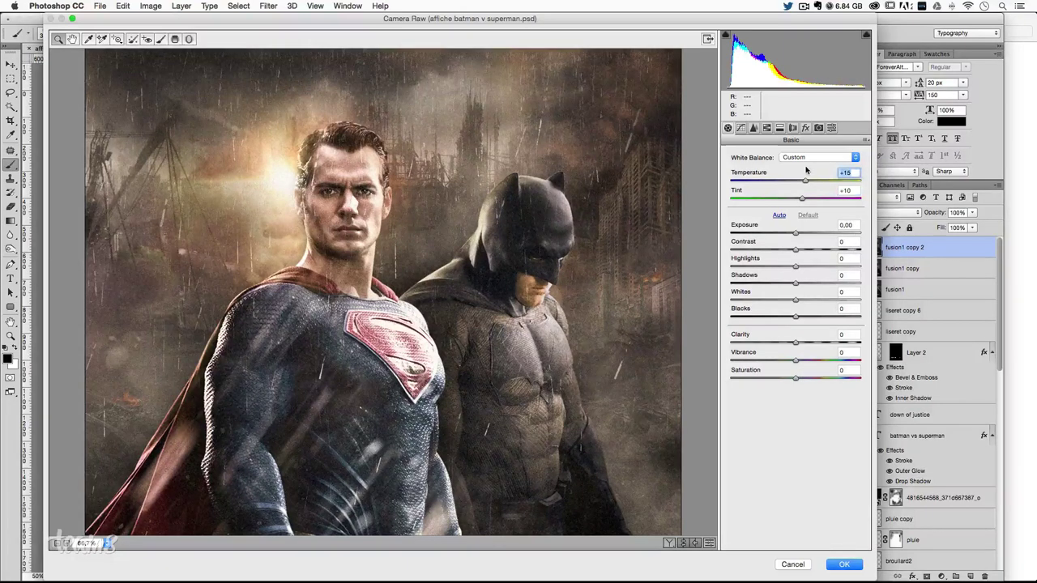
key("Tab")
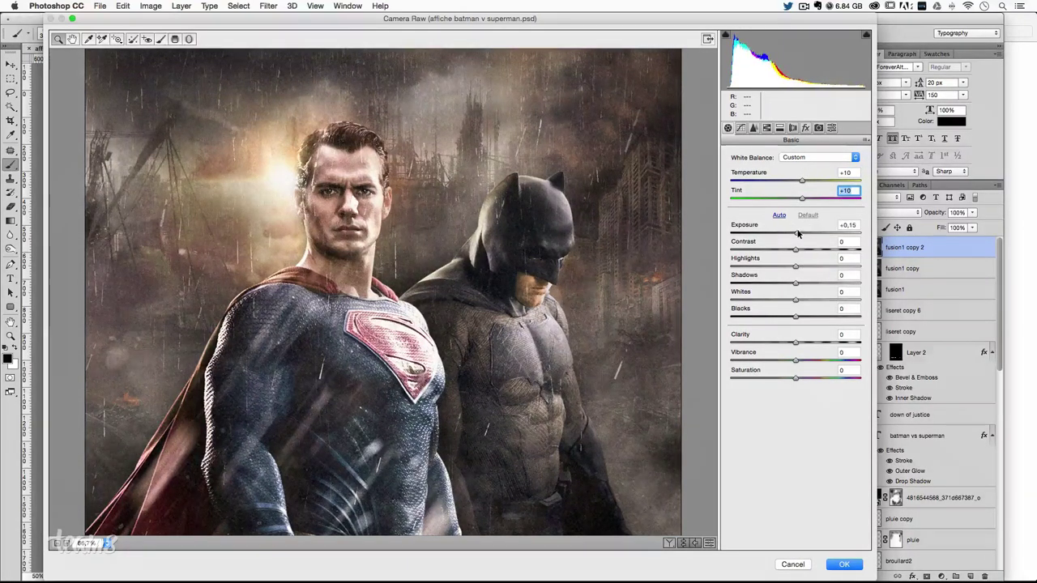
key("Tab")
key("Up")
key("Up")
key("Up")
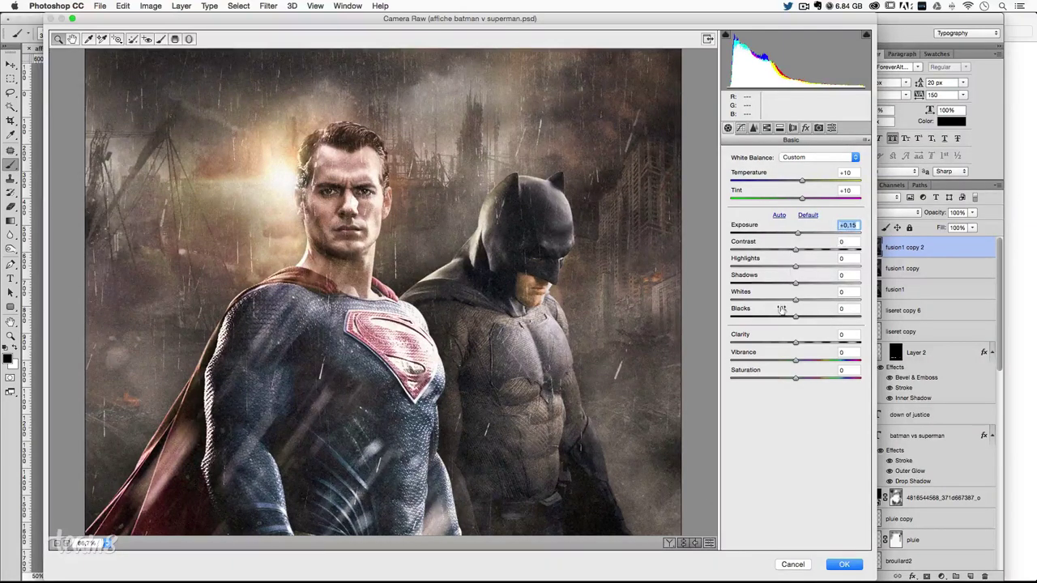
- Set Camera Raw Contrast to +15 and Highlights to +15
left_click_drag(796, 253, 808, 251)
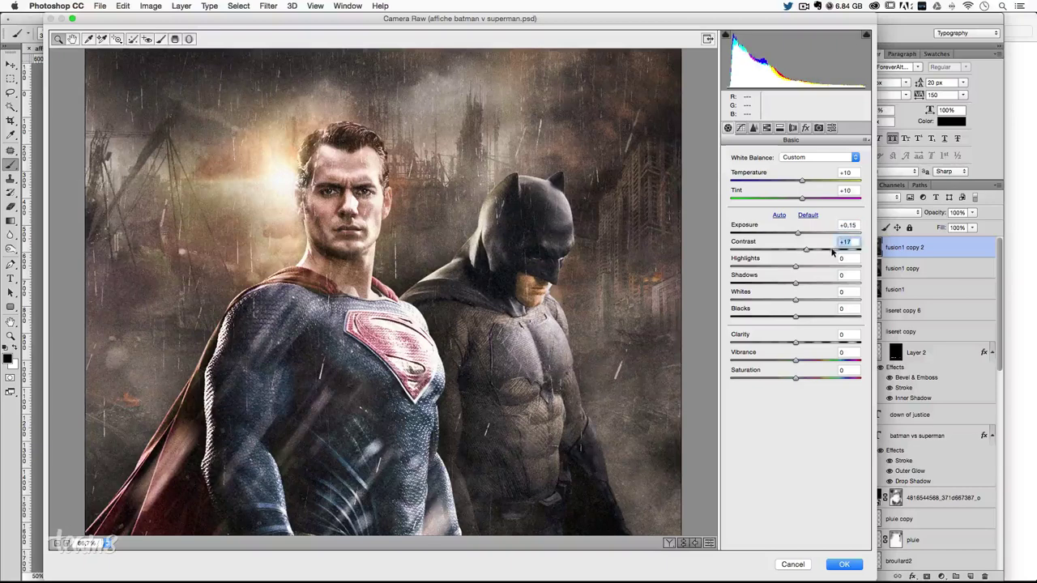
key("Tab")
key("Down")
key("Tab")
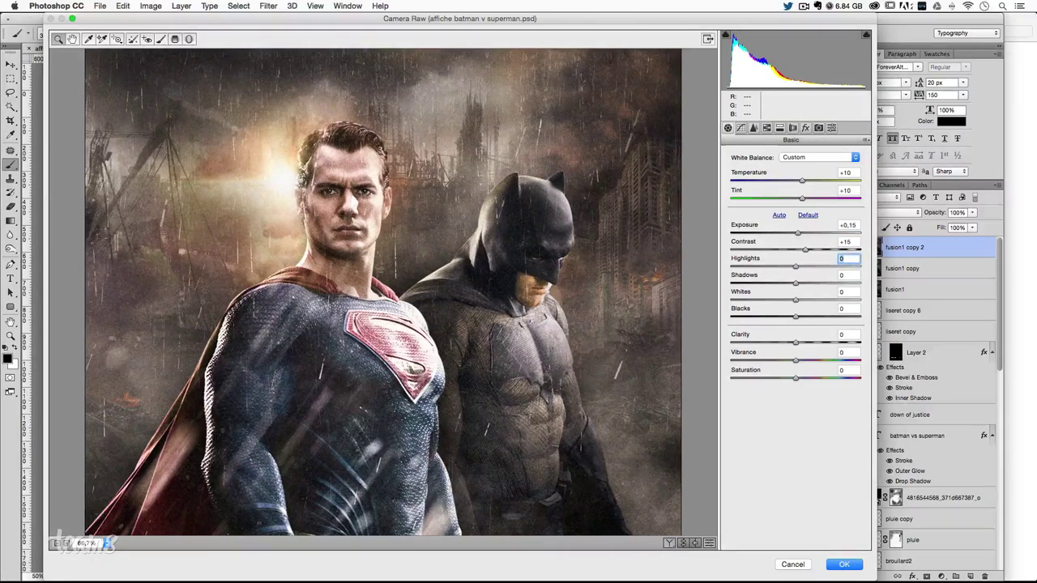
type("5")
key("Tab")
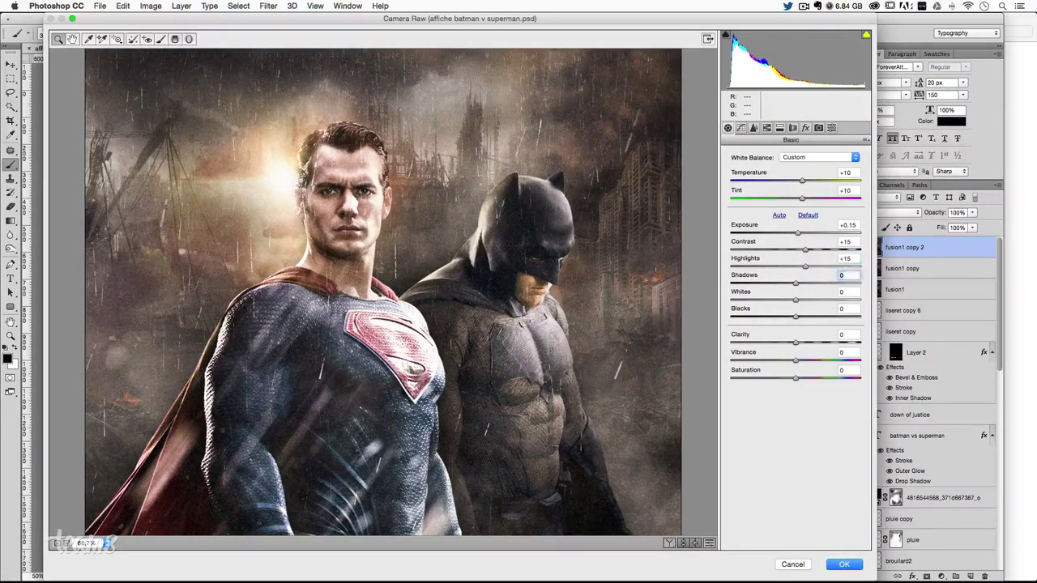
type("15")
key("Tab")
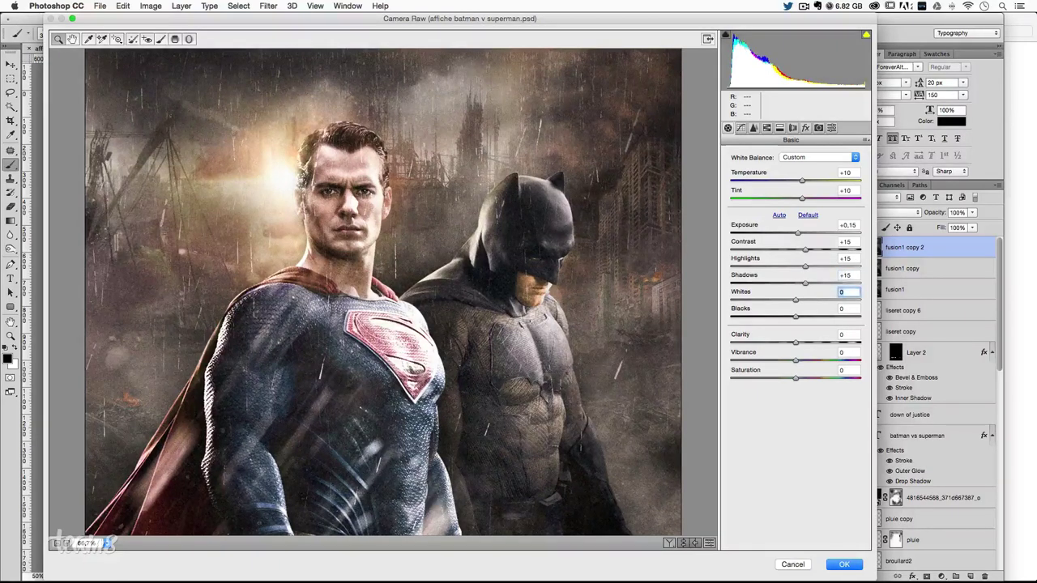
- Set Shadows -15, Whites +20, Blacks -10 and Clarity +28
left_click_drag(805, 281, 777, 282)
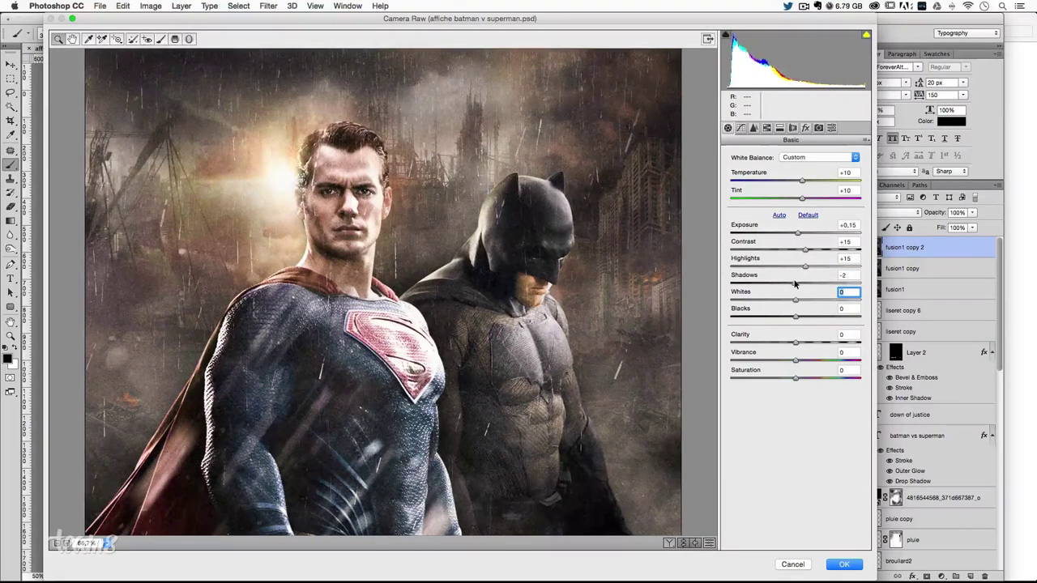
type("-")
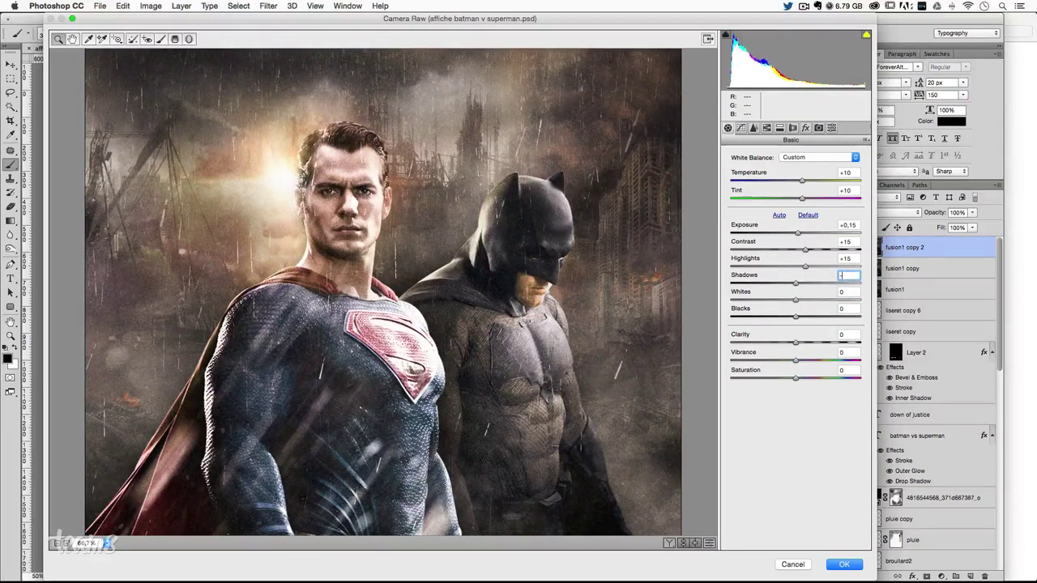
type("15")
left_click_drag(797, 299, 812, 299)
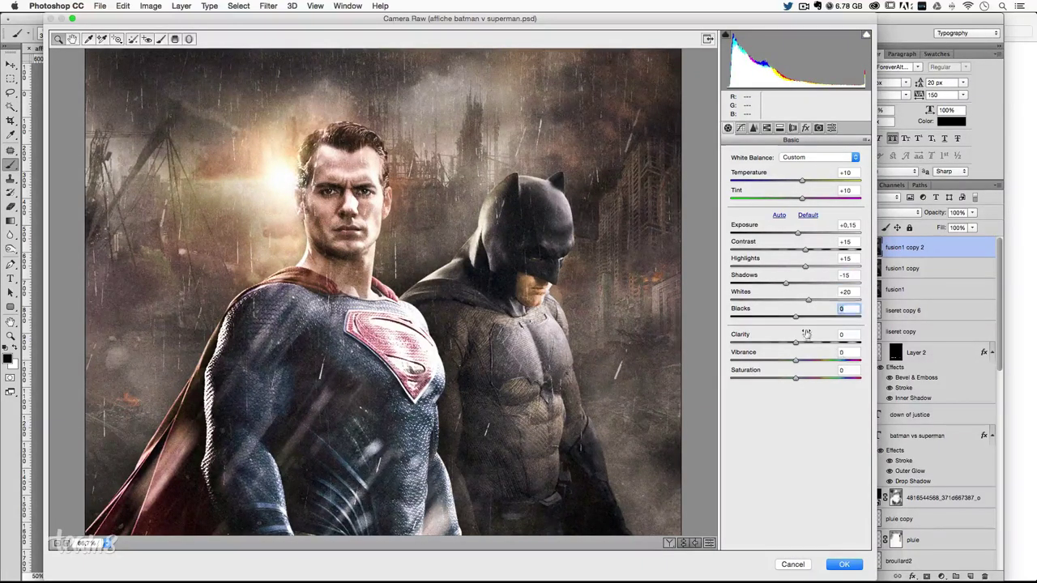
left_click_drag(795, 316, 784, 318)
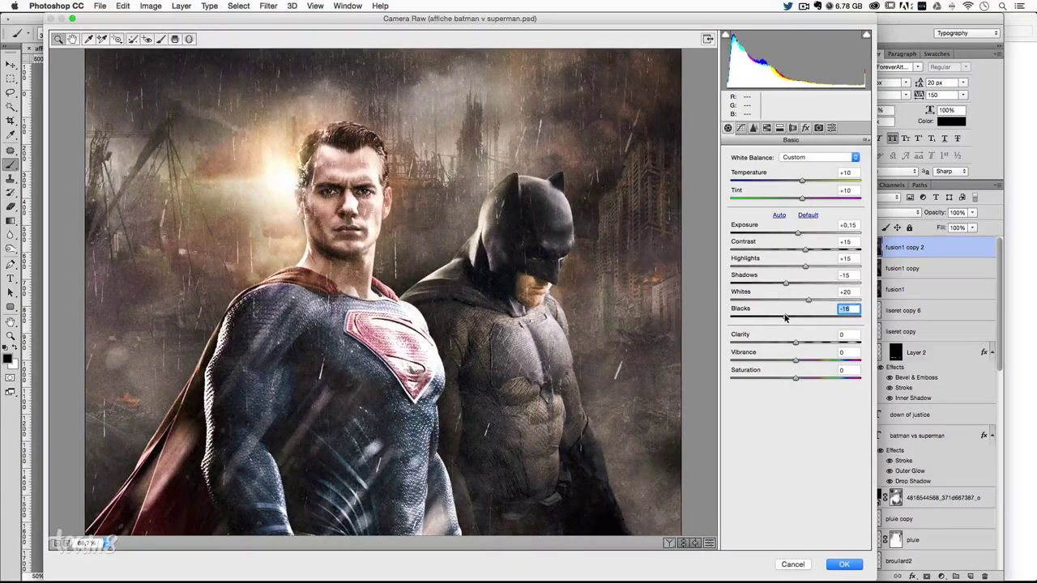
type("-10")
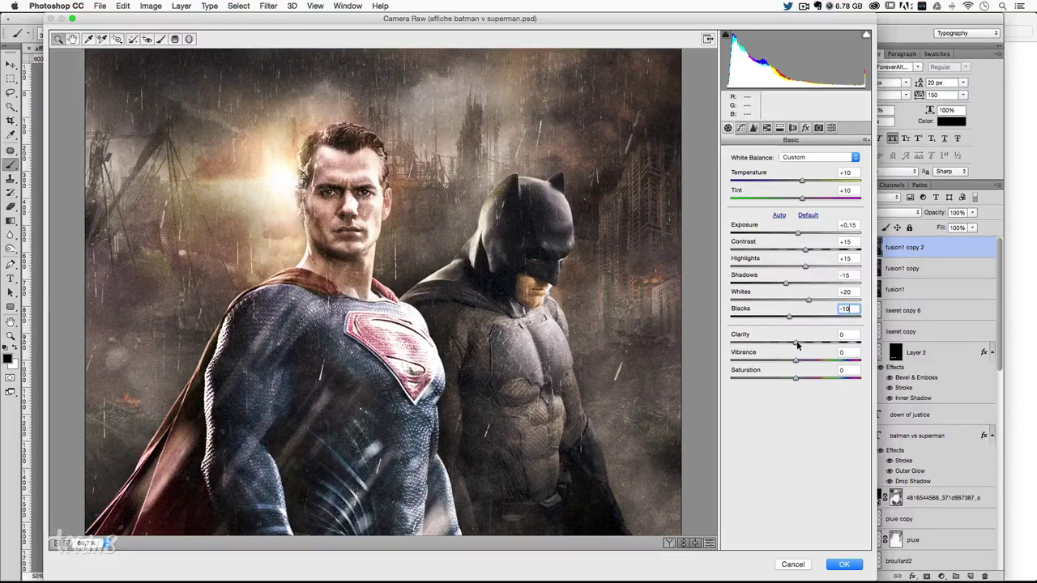
mouse_move(797, 344)
left_mouse_down()
mouse_move(845, 345)
mouse_move(814, 347)
left_mouse_up()
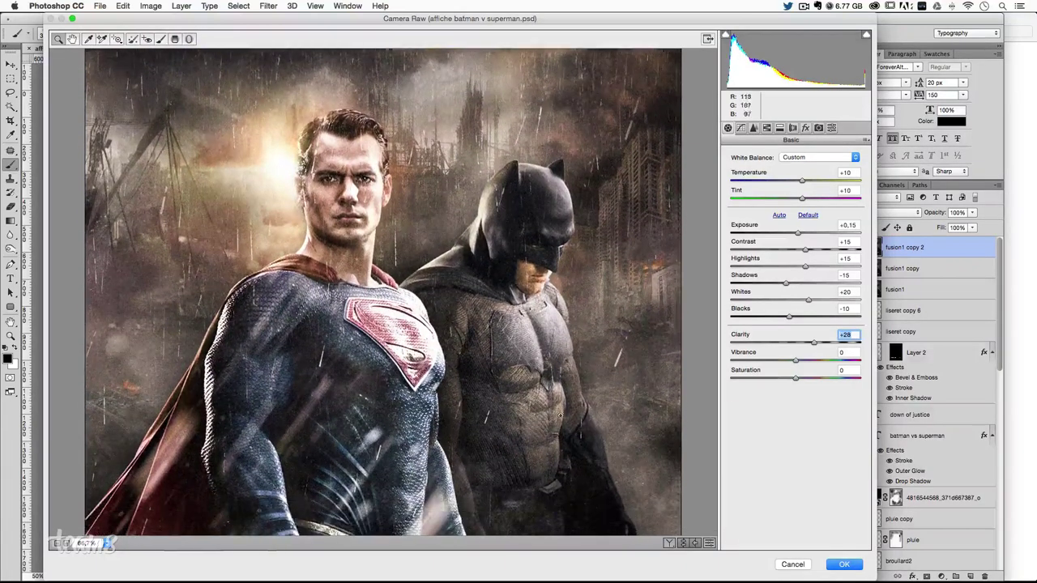
- Adjust Clarity to +25, Vibrance to -15 and enter Saturation 10 in Camera Raw
mouse_move(814, 341)
left_mouse_down()
mouse_move(768, 342)
mouse_move(798, 343)
left_mouse_up()
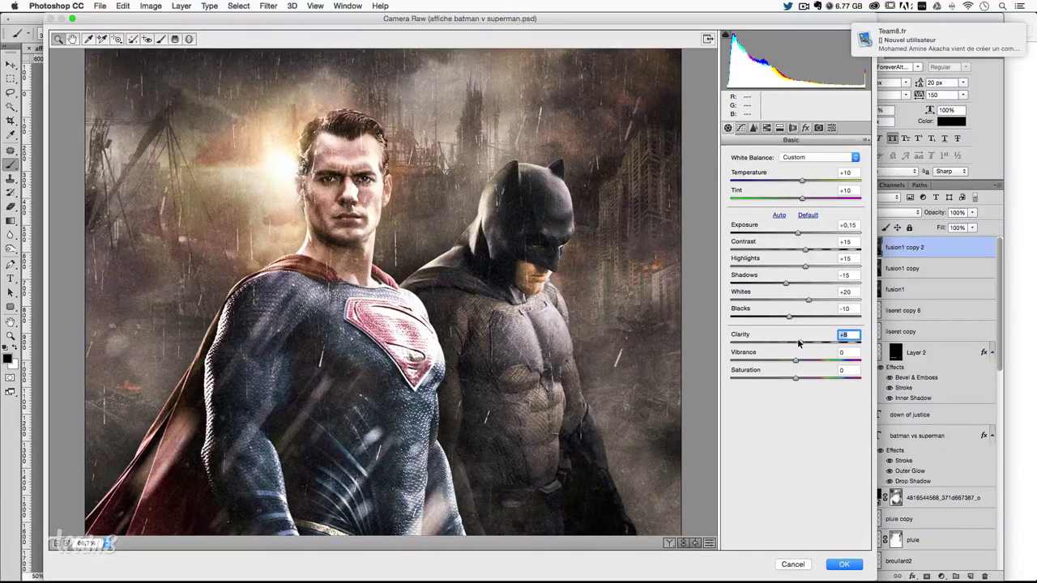
mouse_move(803, 343)
left_mouse_down()
mouse_move(819, 344)
mouse_move(810, 345)
left_mouse_up()
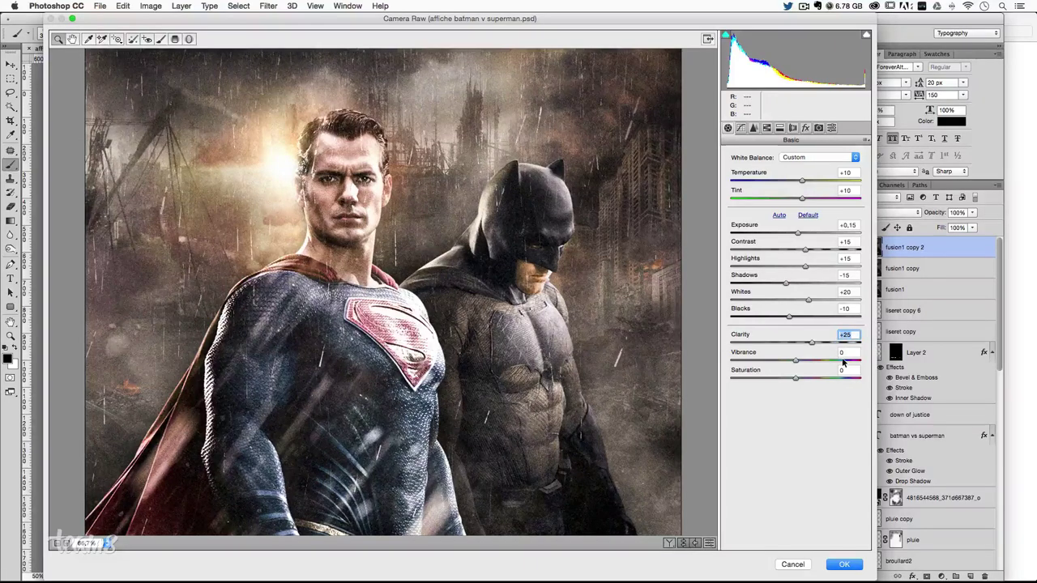
key("Tab")
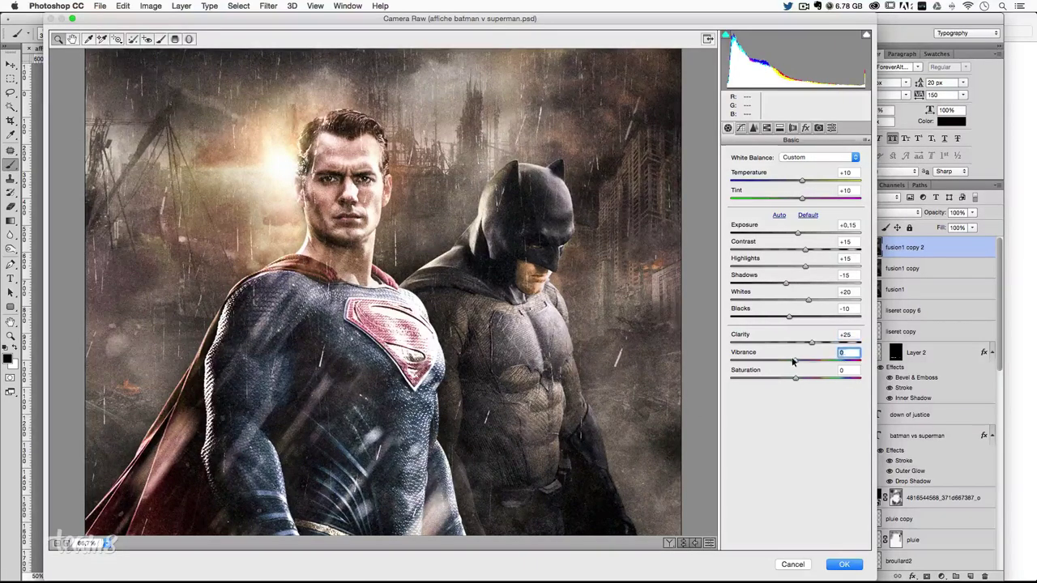
type("-13")
key("Return")
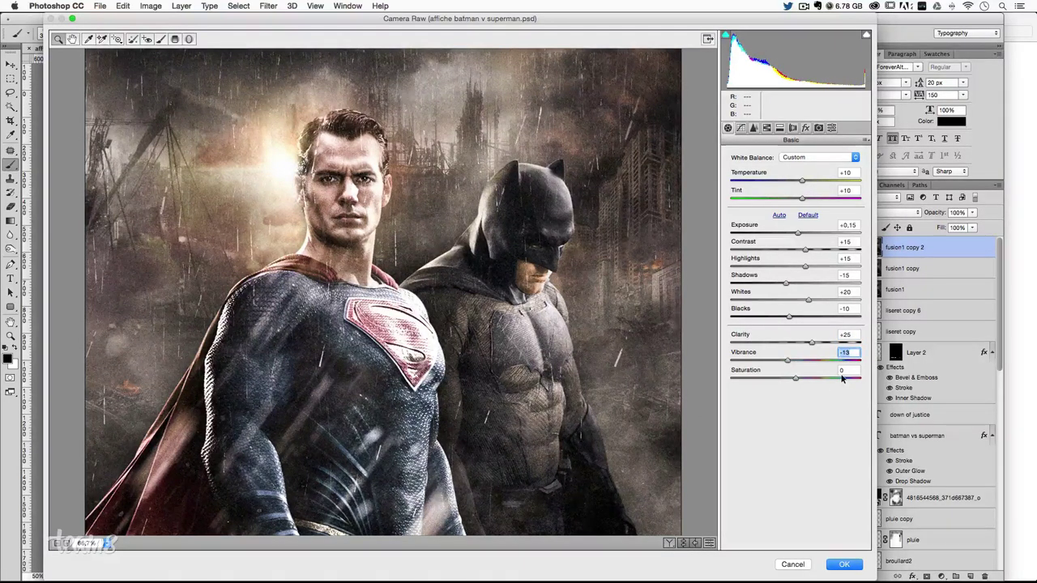
type("15")
left_click_drag(792, 376, 796, 378)
left_click(844, 371)
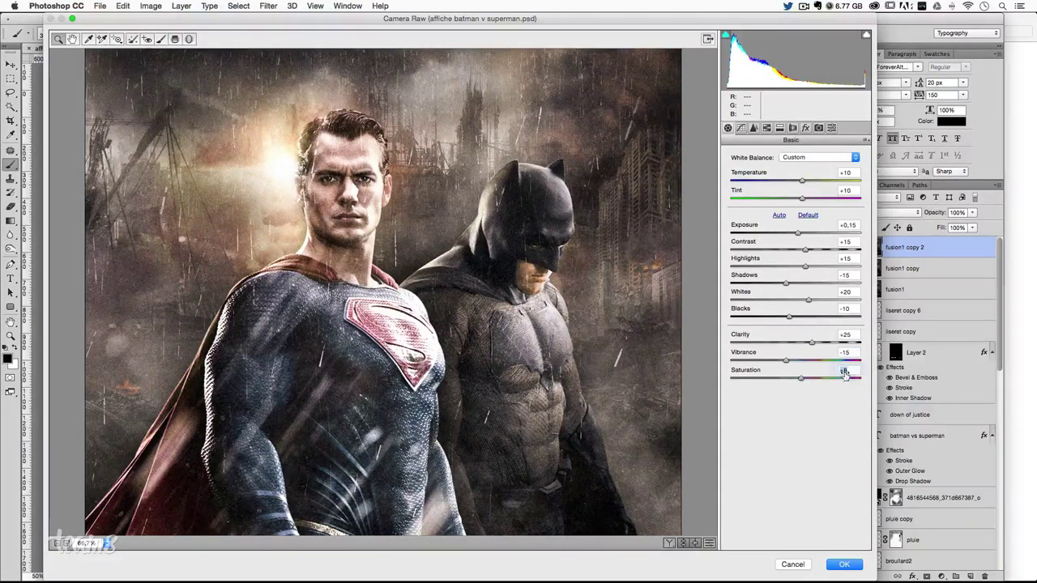
type("10")
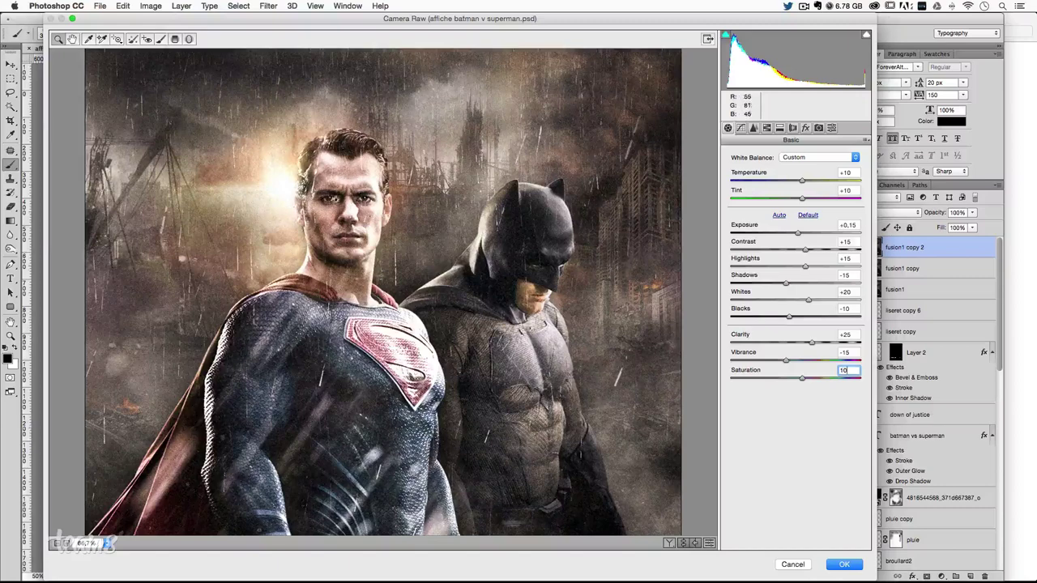
- Apply the Camera Raw grade, then undo back and forth to compare the poster with and without it
left_click(842, 564)
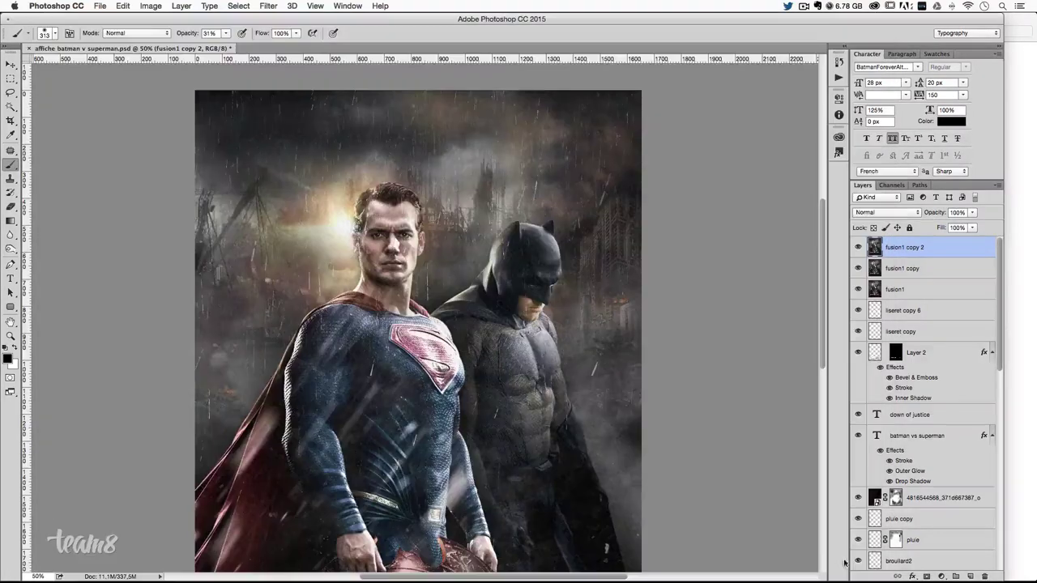
scroll(697, 427, "down", 1)
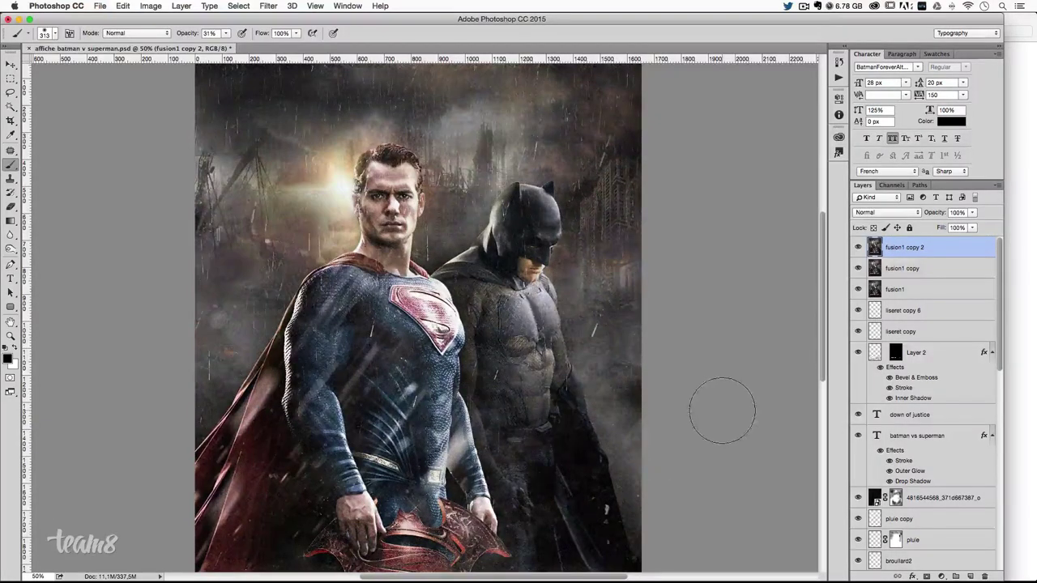
scroll(717, 411, "up", 2)
scroll(716, 410, "down", 3)
scroll(716, 411, "up", 1)
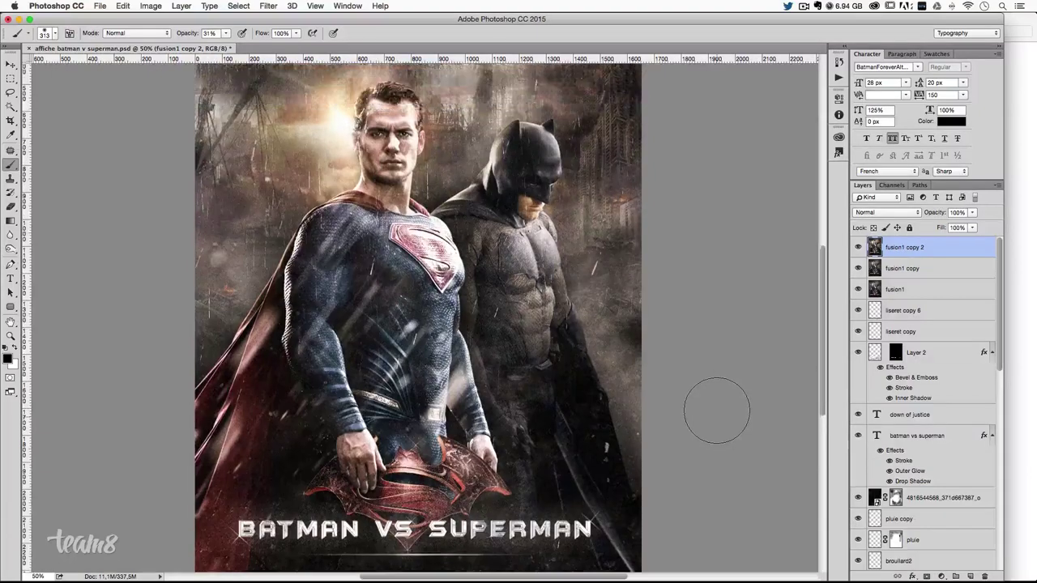
scroll(717, 413, "up", 2)
key("ctrl+z")
key("ctrl+z")
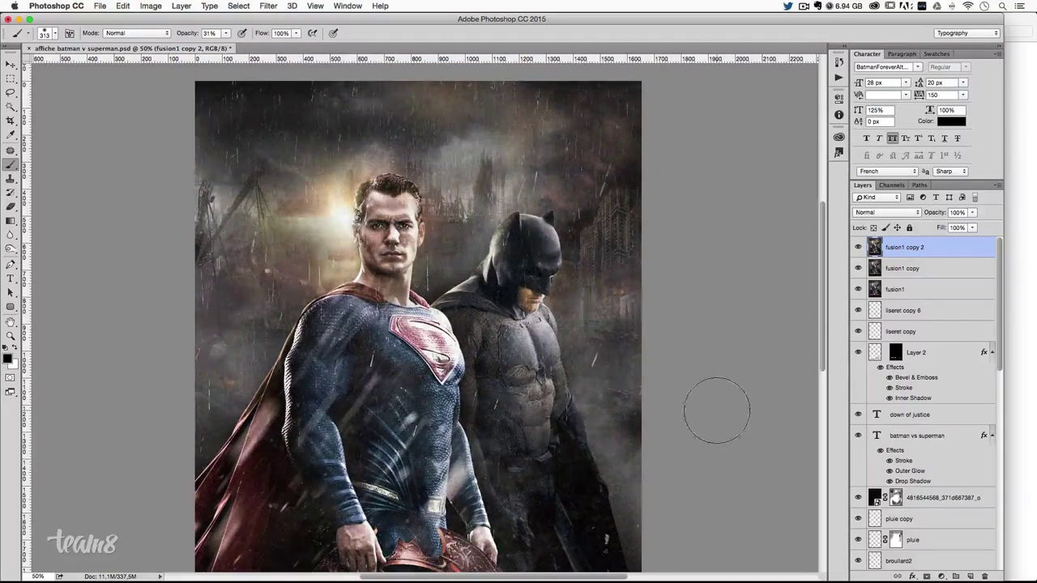
key("ctrl+z")
key("ctrl+z")
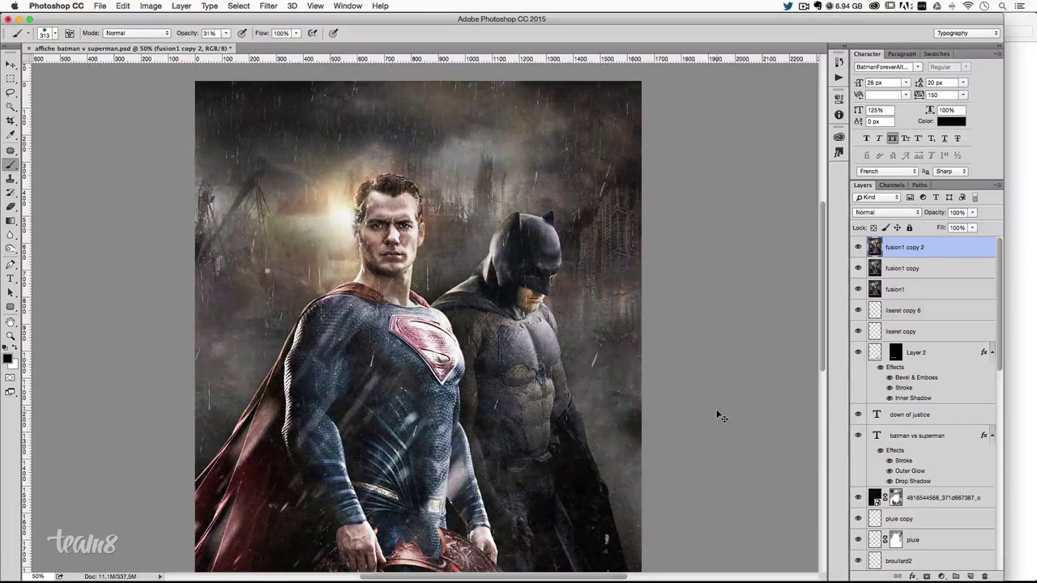
key("ctrl+z")
scroll(716, 411, "down", 3)
key("ctrl+z")
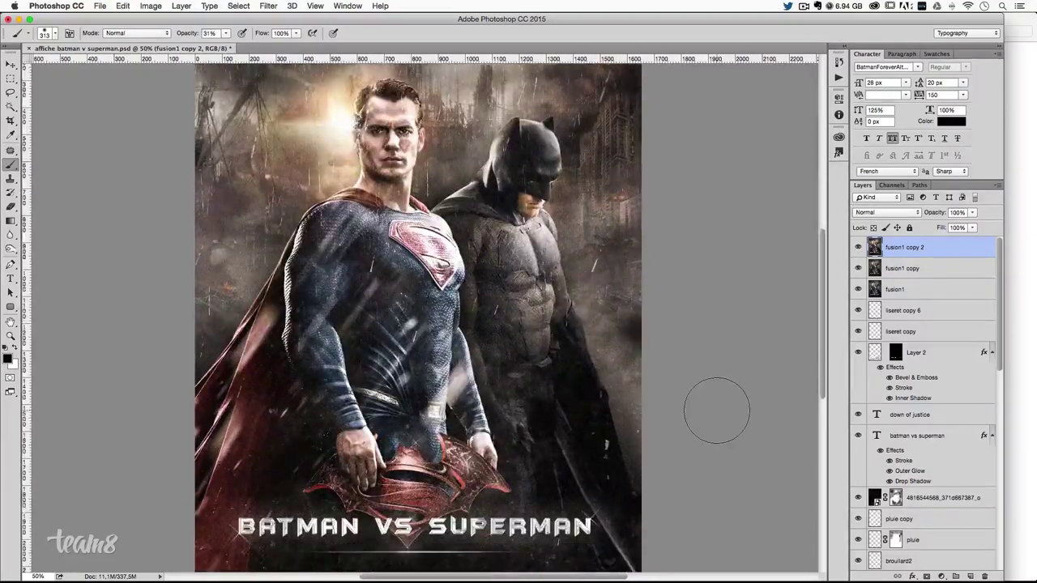
scroll(716, 411, "down", 1)
scroll(716, 411, "up", 2)
scroll(715, 411, "up", 1)
scroll(716, 411, "up", 1)
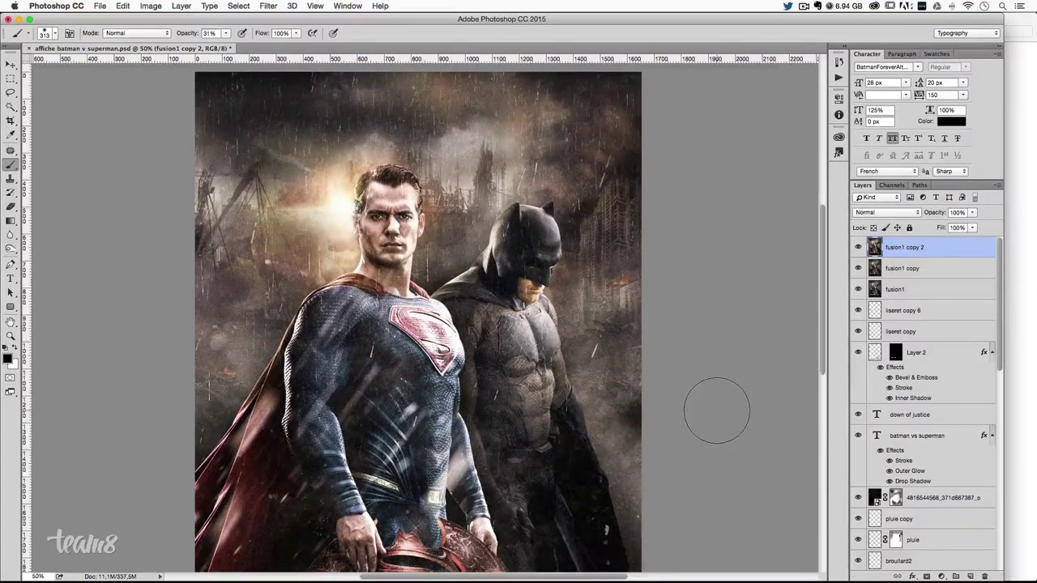
scroll(716, 411, "up", 1)
scroll(716, 411, "up", 1)
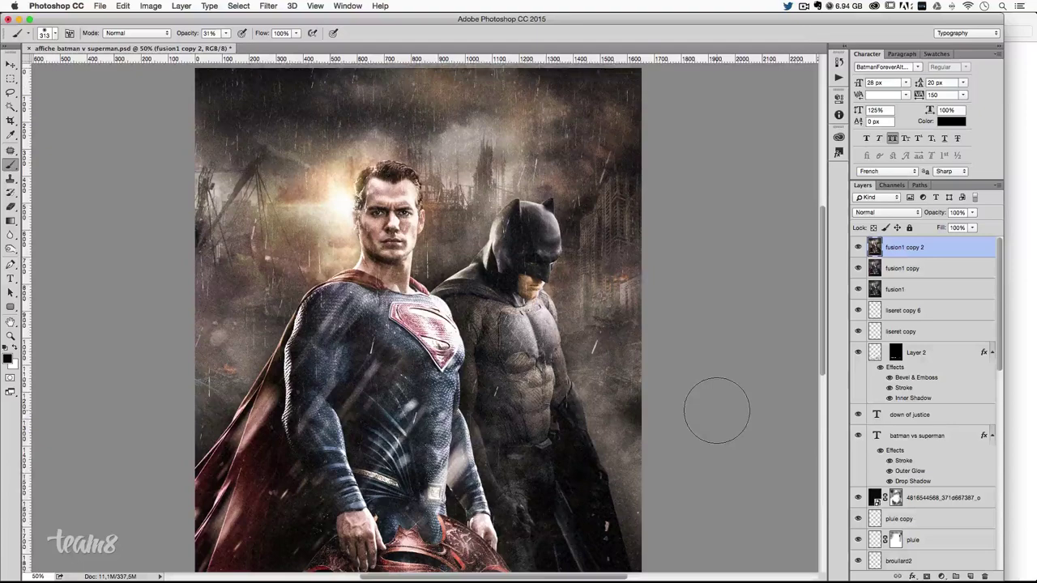
key("ctrl+z")
key("ctrl+z")
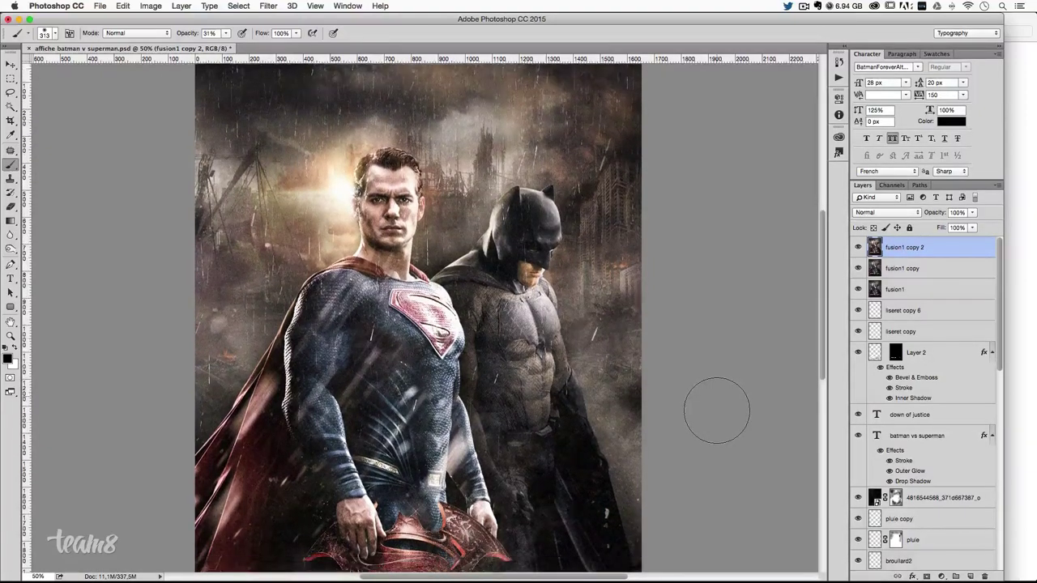
scroll(716, 411, "down", 3)
scroll(716, 411, "up", 2)
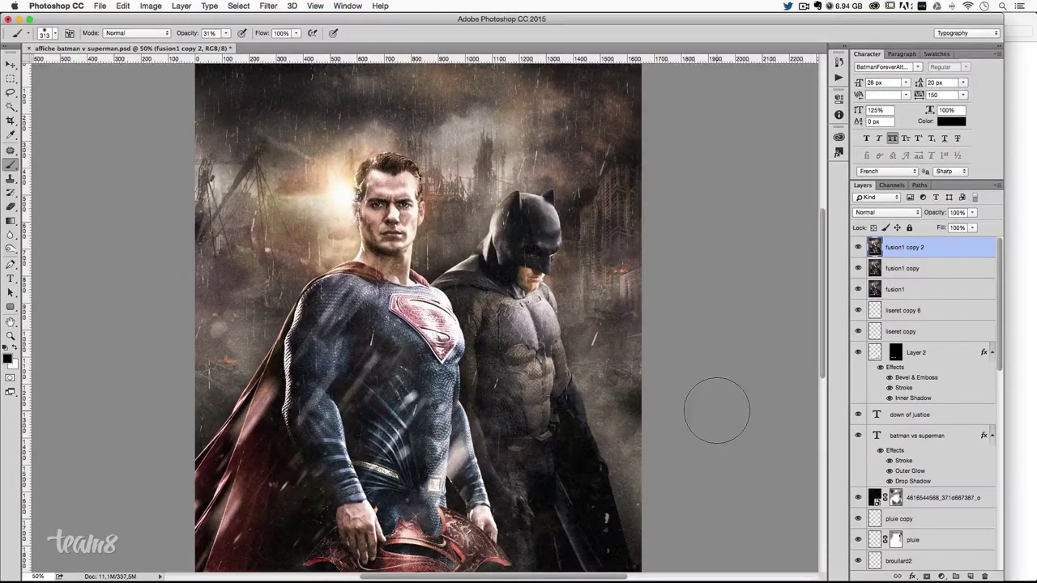
key("ctrl+z")
key("ctrl+z")
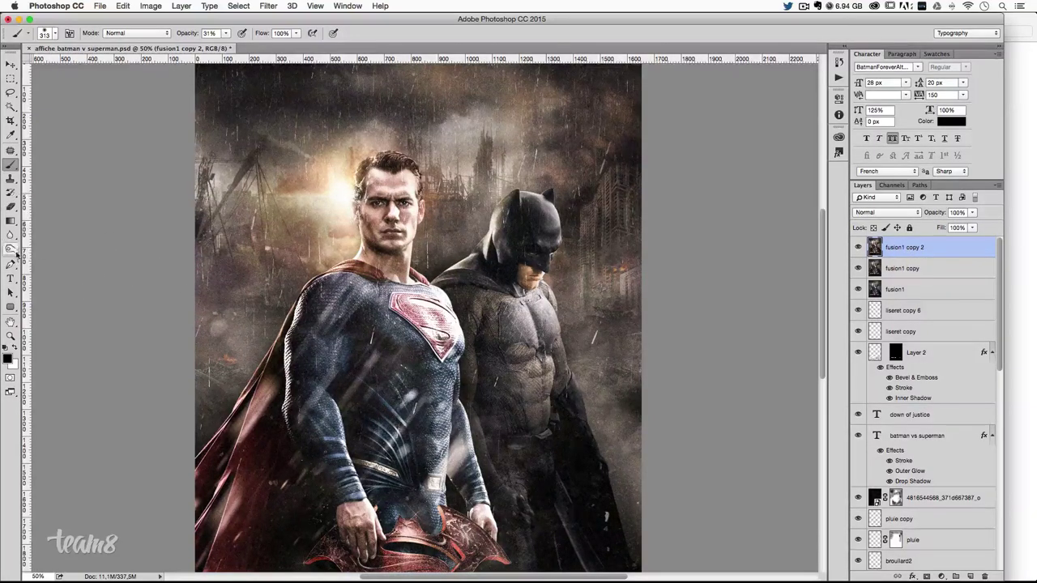
- Set the Dodge tool to Highlights, dodge the glow around Superman's head, then undo it
mouse_move(10, 253)
left_mouse_down()
mouse_move(54, 258)
mouse_move(54, 247)
left_mouse_up()
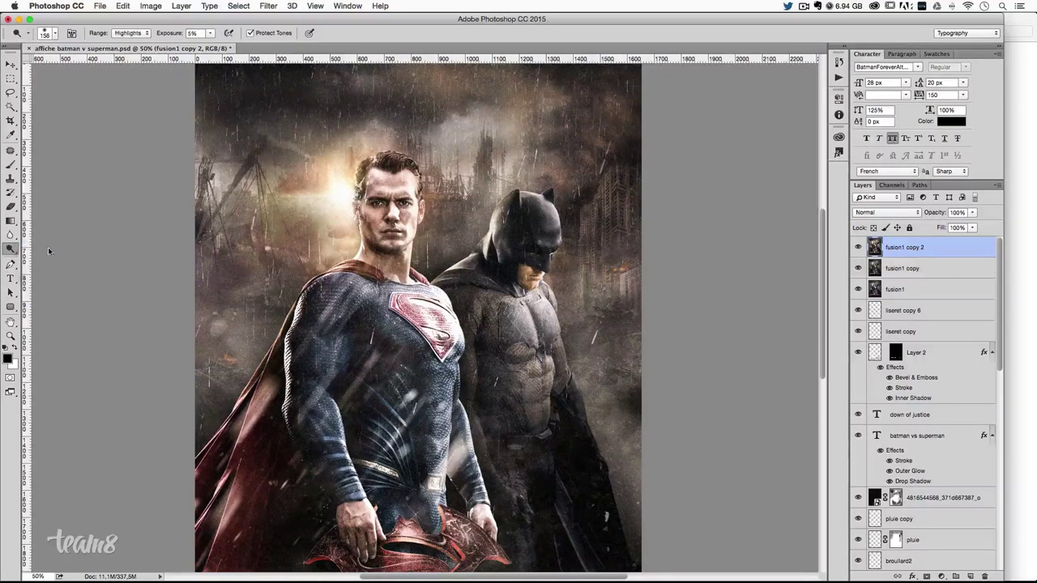
left_click(131, 33)
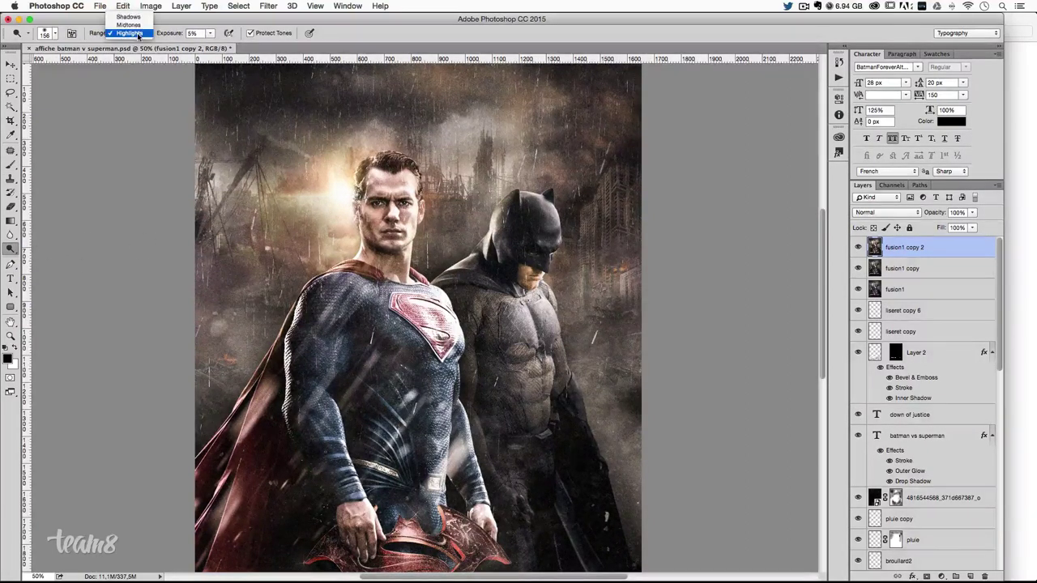
left_click(130, 34)
left_click_drag(333, 186, 357, 192)
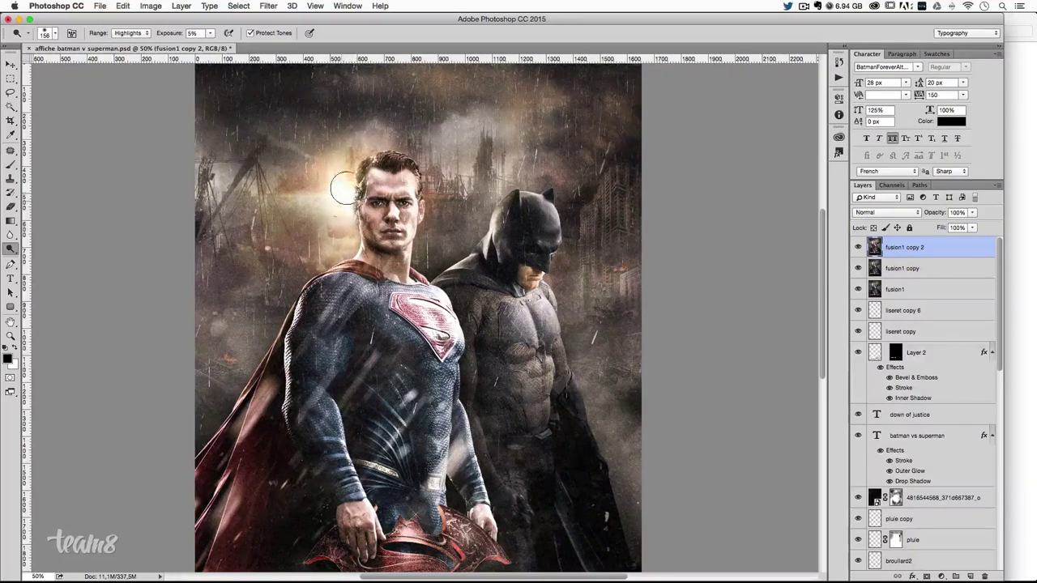
key("ctrl+z")
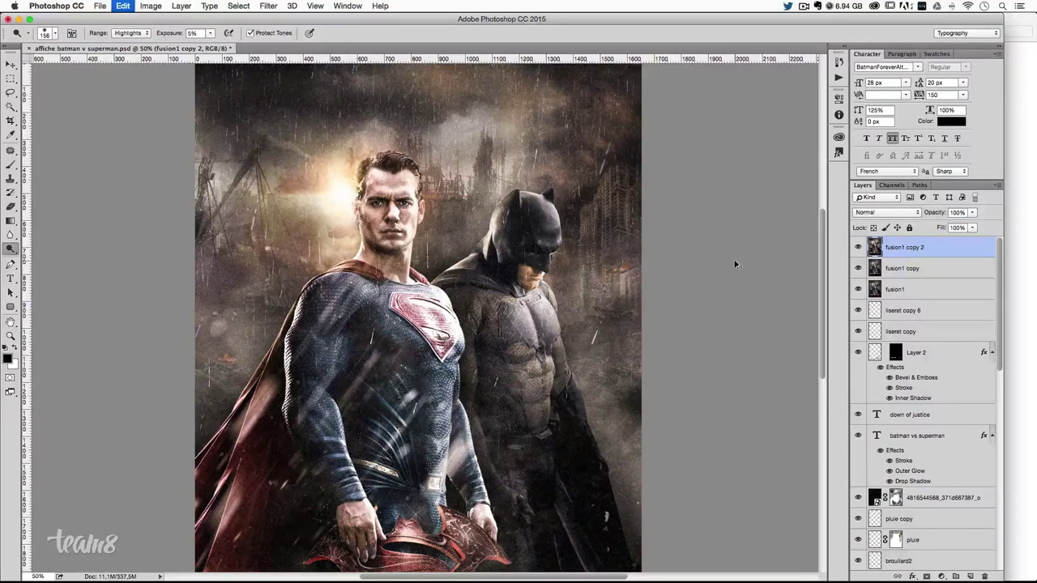
key("ctrl+z")
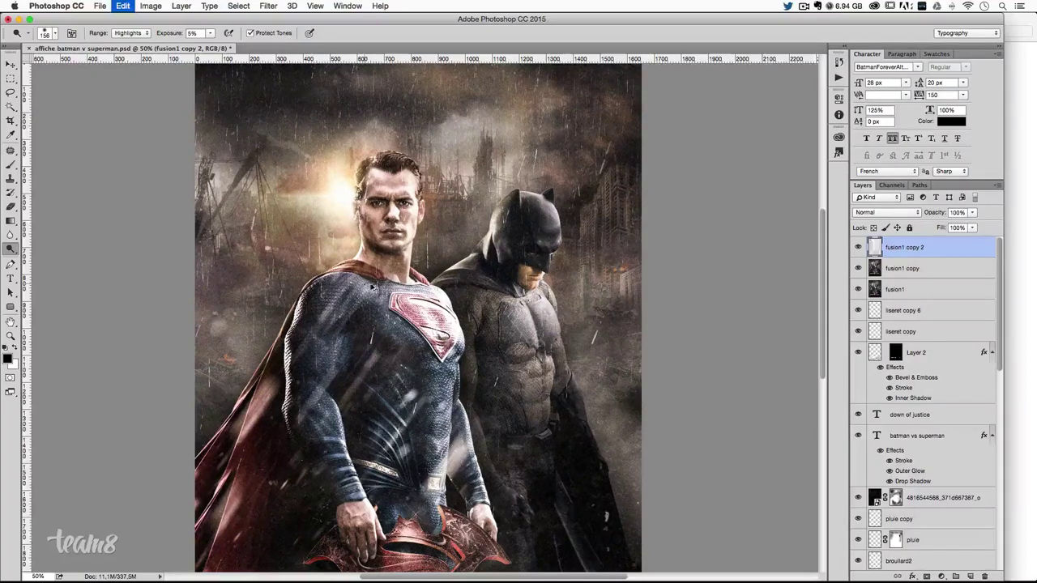
key("ctrl+z")
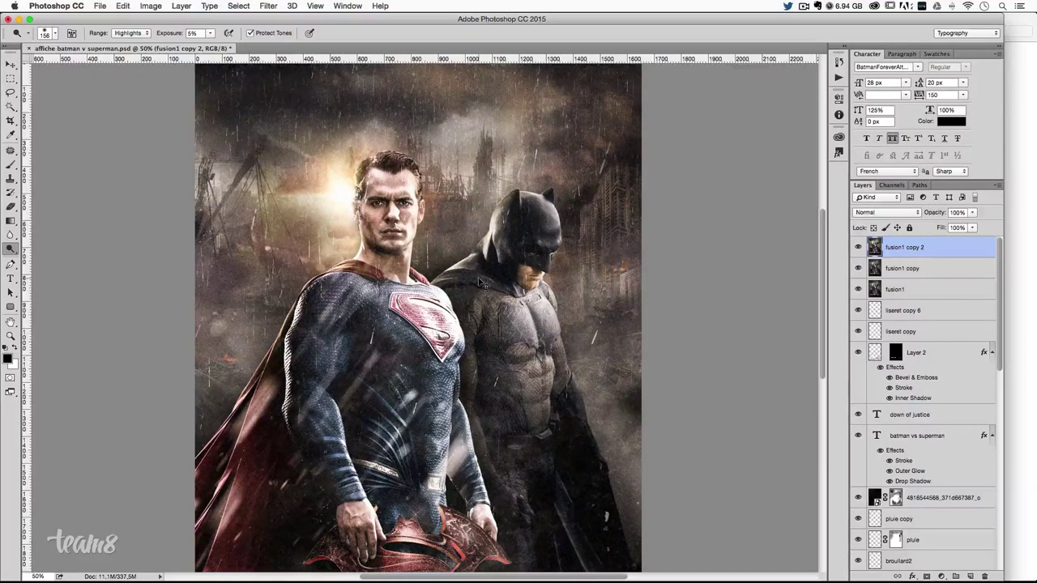
- Zoom to 200% on Superman's face and dodge both eyes with a smaller brush
scroll(478, 277, "up", 5)
scroll(499, 280, "up", 10)
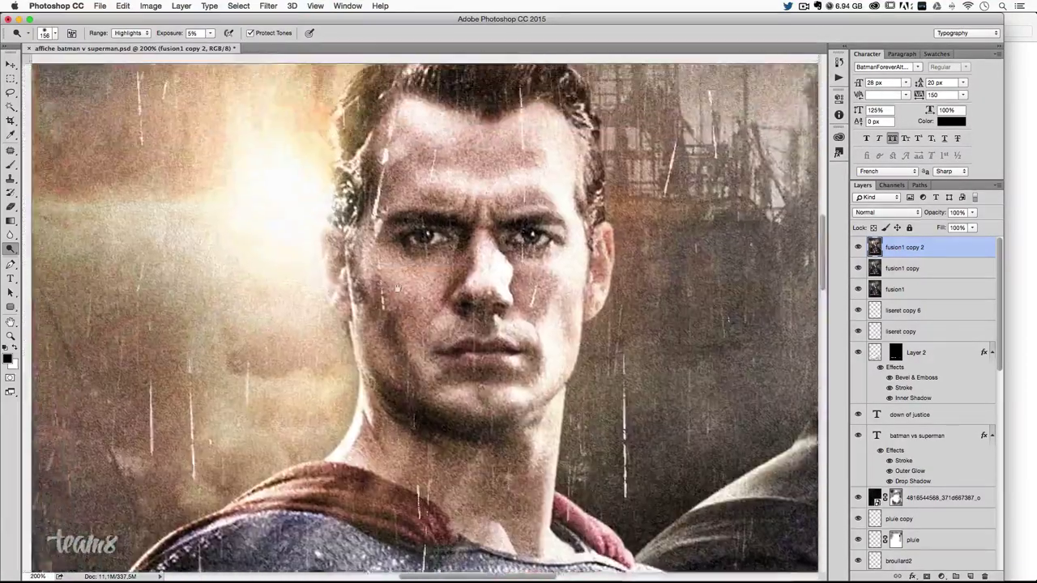
mouse_move(478, 290)
left_mouse_down()
mouse_move(403, 305)
mouse_move(445, 299)
left_mouse_up()
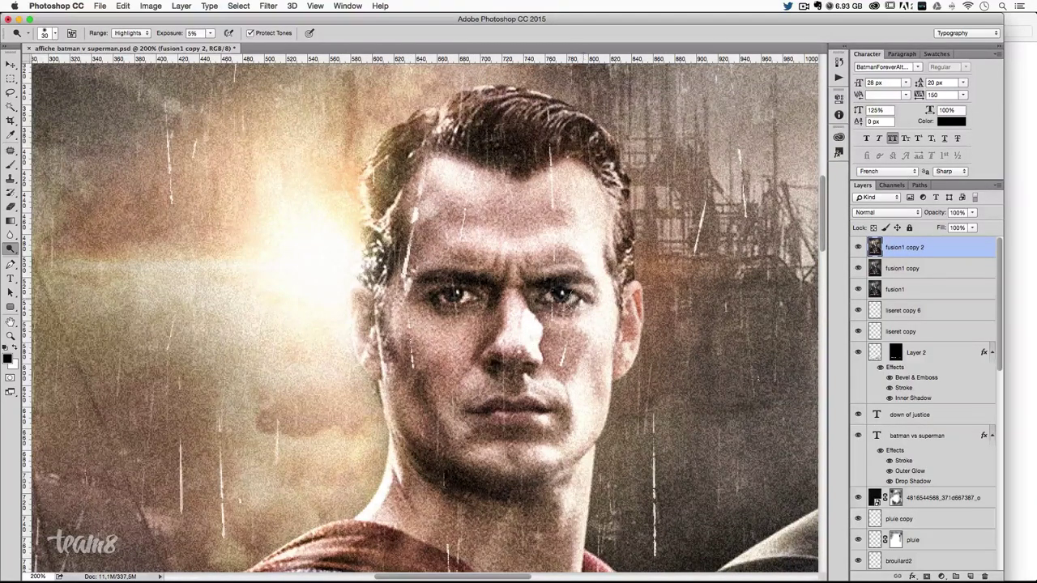
left_click_drag(542, 295, 567, 296)
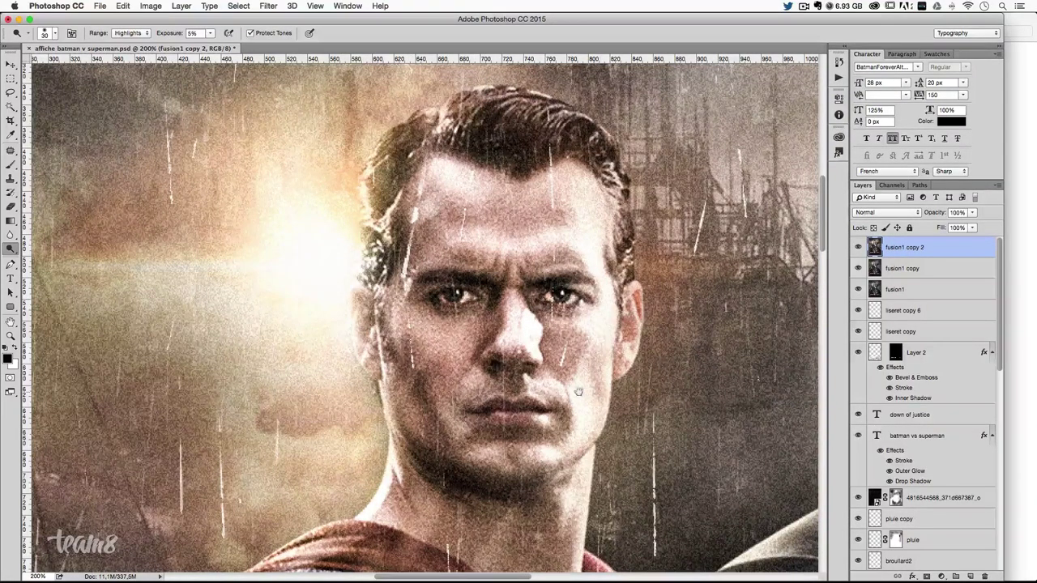
scroll(501, 316, "down", 3)
scroll(500, 317, "right", 3)
scroll(504, 341, "down", 3)
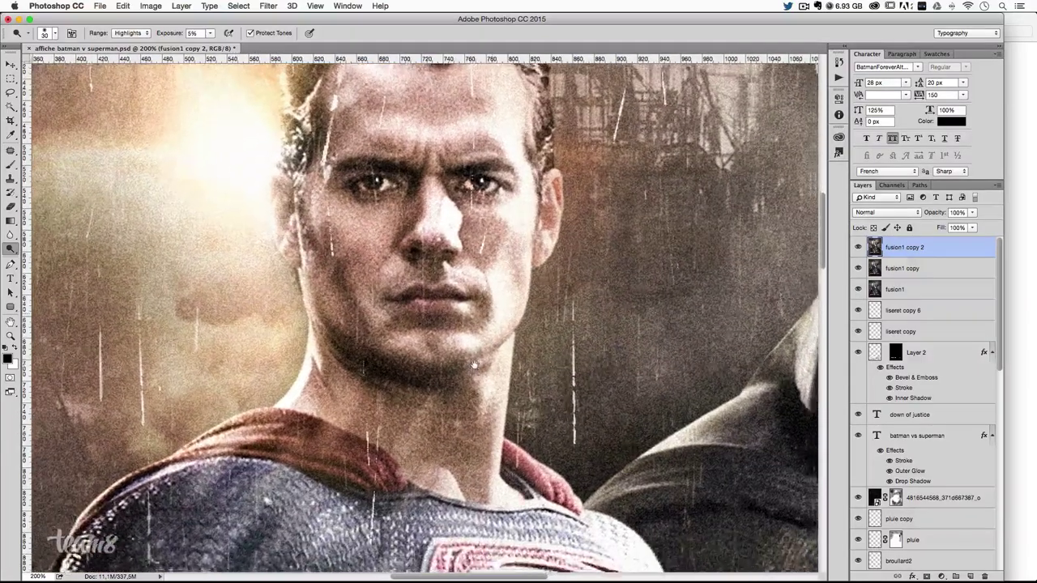
scroll(502, 308, "right", 3)
scroll(498, 243, "down", 5)
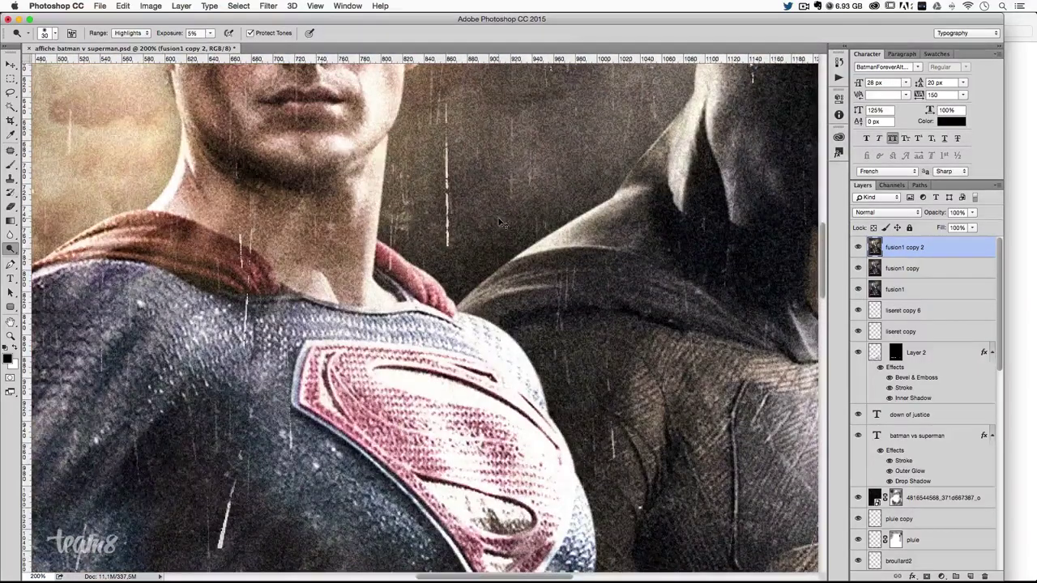
scroll(498, 217, "down", 3)
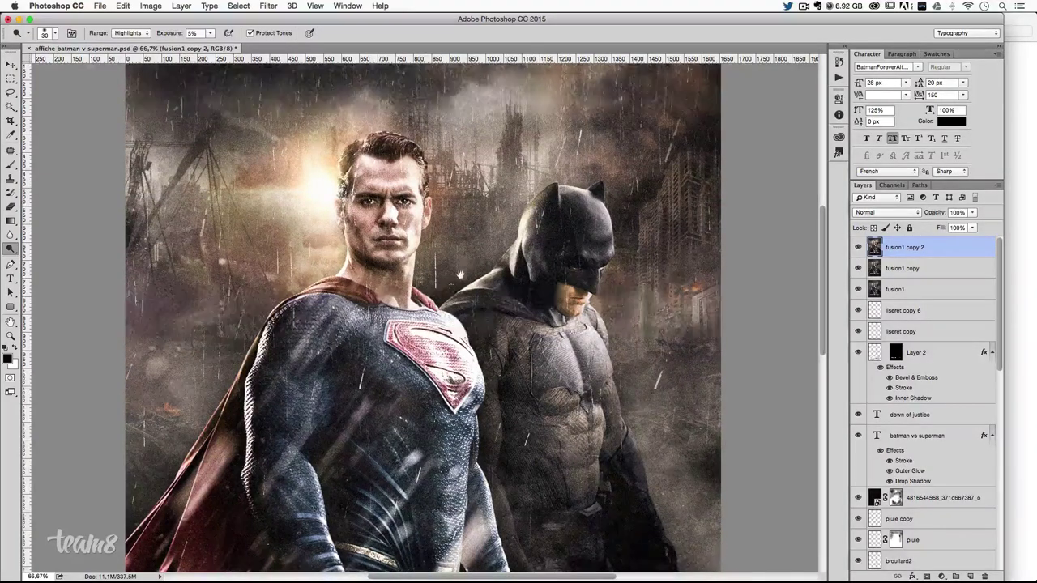
- Lightly dodge Superman's chest emblem
scroll(462, 279, "down", 2)
scroll(462, 267, "down", 2)
scroll(365, 324, "down", 1)
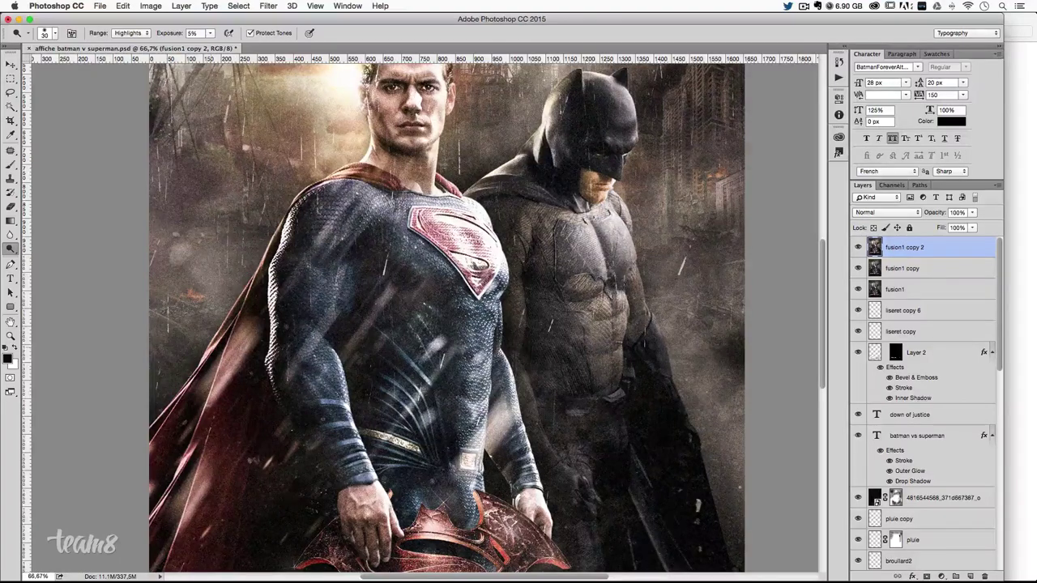
scroll(442, 316, "down", 3)
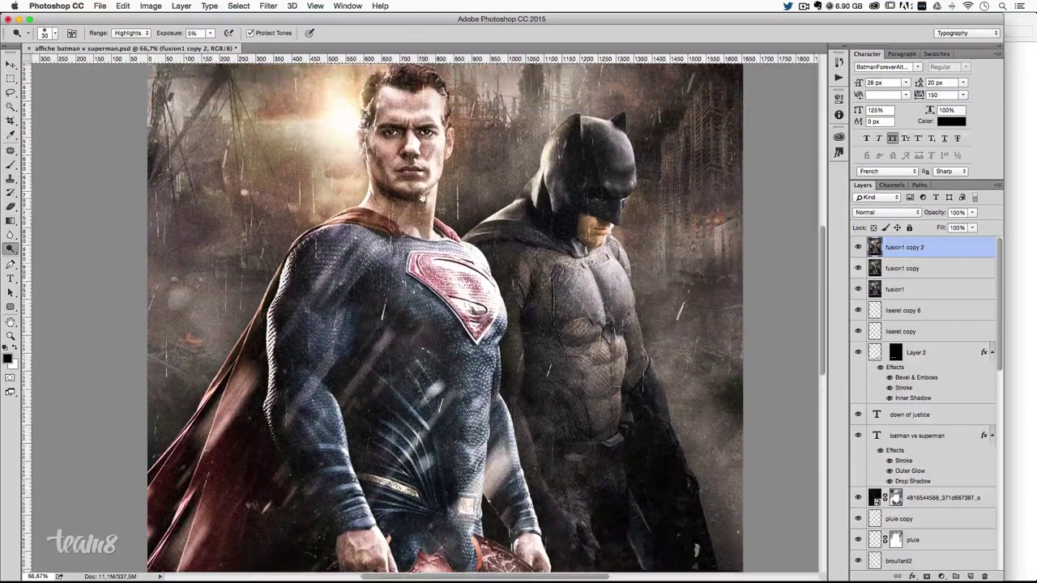
left_click_drag(367, 523, 379, 532)
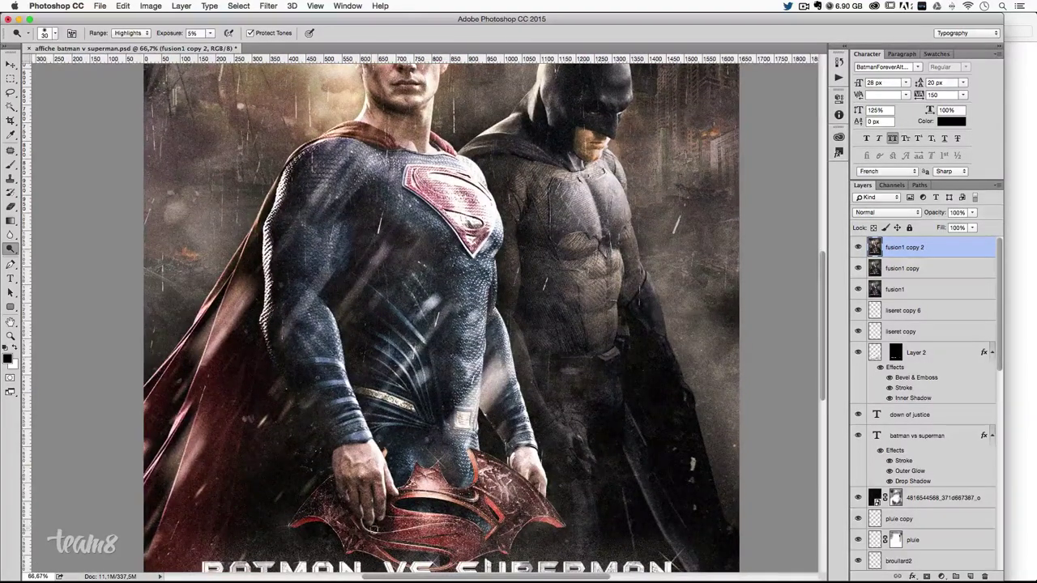
scroll(443, 535, "down", 5)
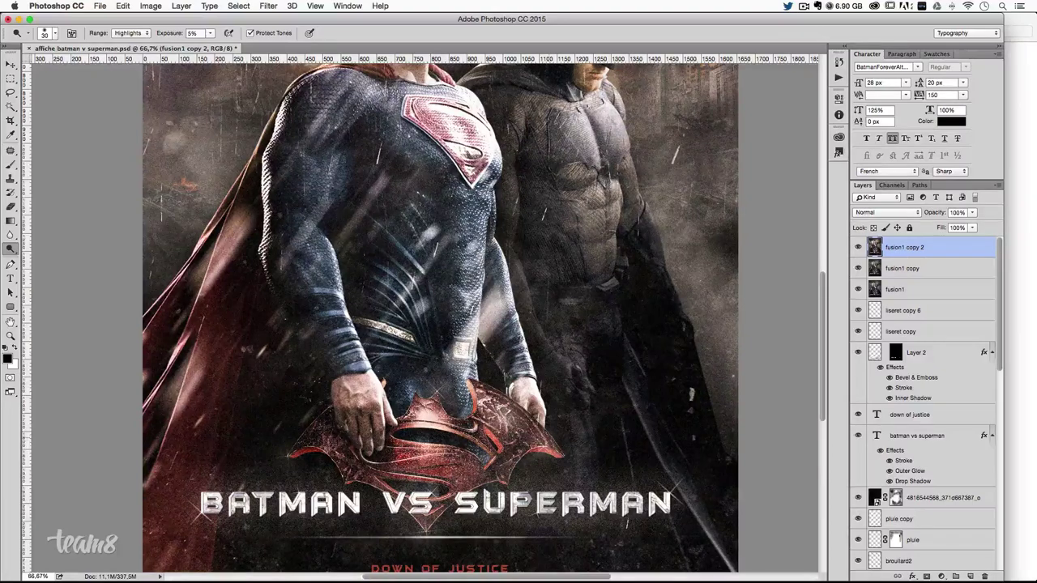
- Review the brightened poster and open the Dodge/Burn/Sponge tool flyout
scroll(541, 375, "up", 10)
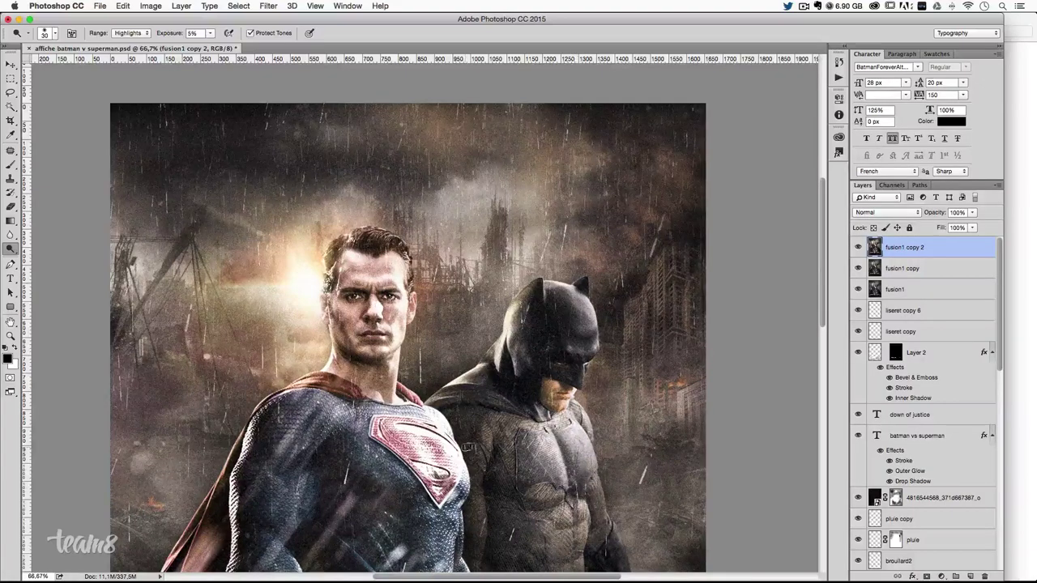
scroll(421, 324, "down", 2)
scroll(421, 324, "down", 3)
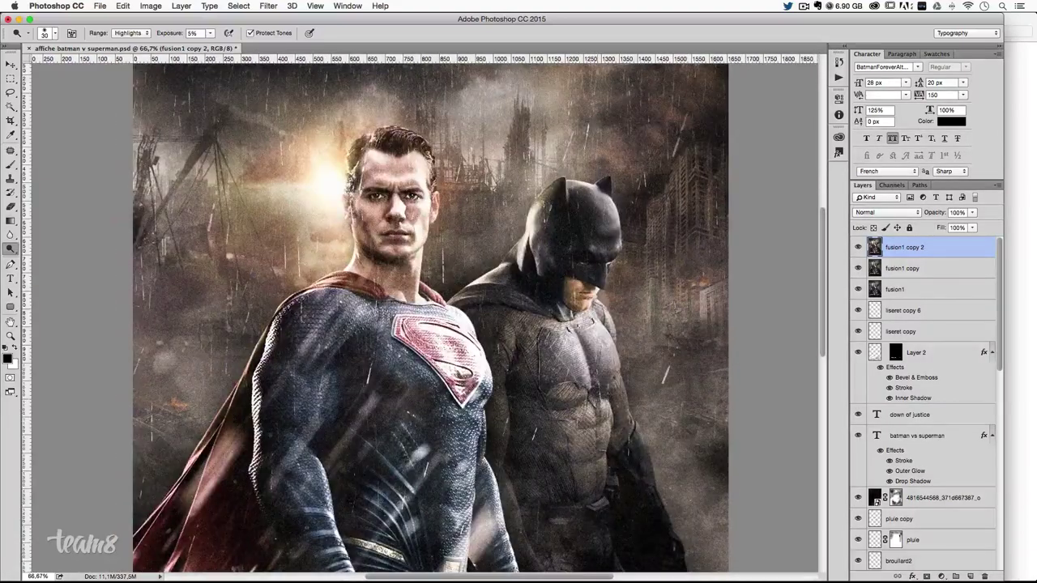
scroll(603, 349, "up", 1)
scroll(603, 348, "up", 3)
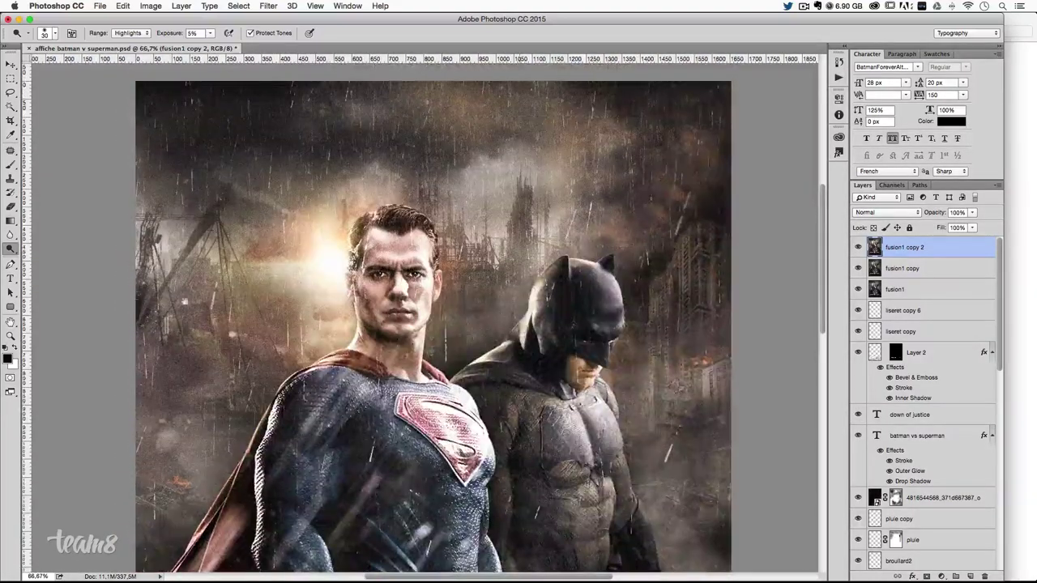
left_click_drag(14, 249, 62, 257)
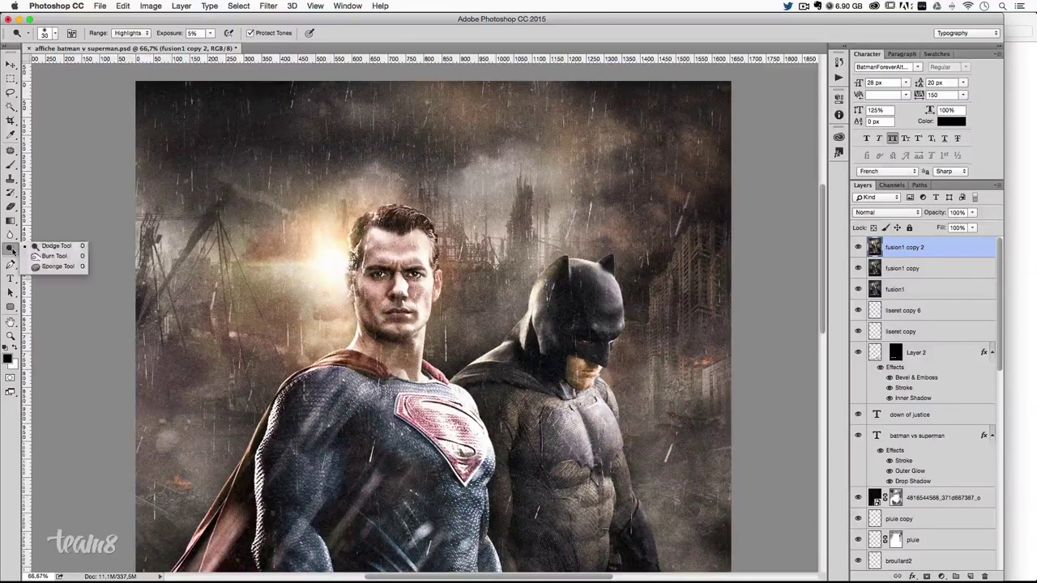
- Choose the Burn Tool, zoom the poster to 100% and shrink the brush
left_click(62, 258)
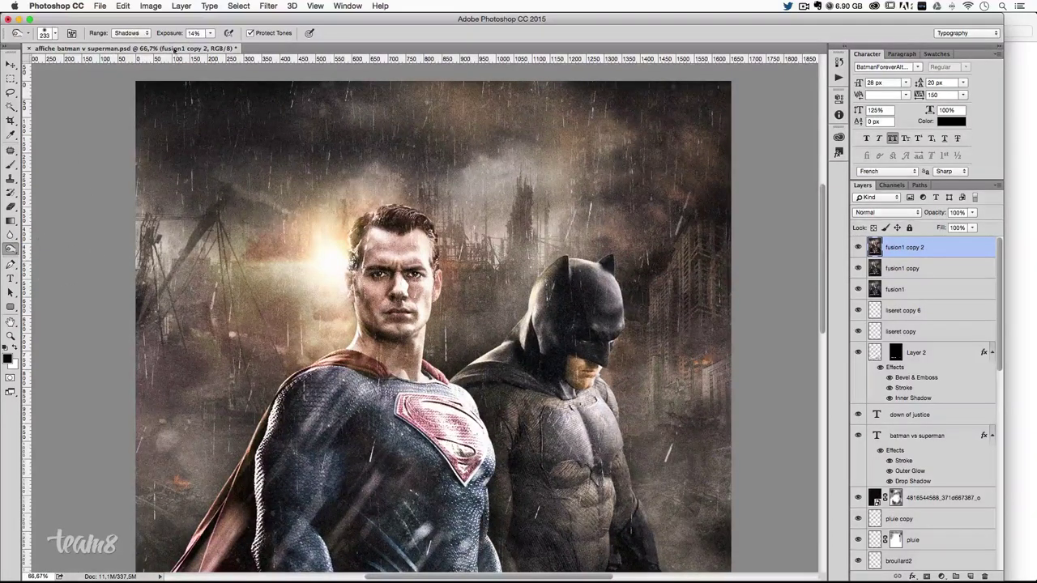
left_click_drag(489, 295, 415, 257)
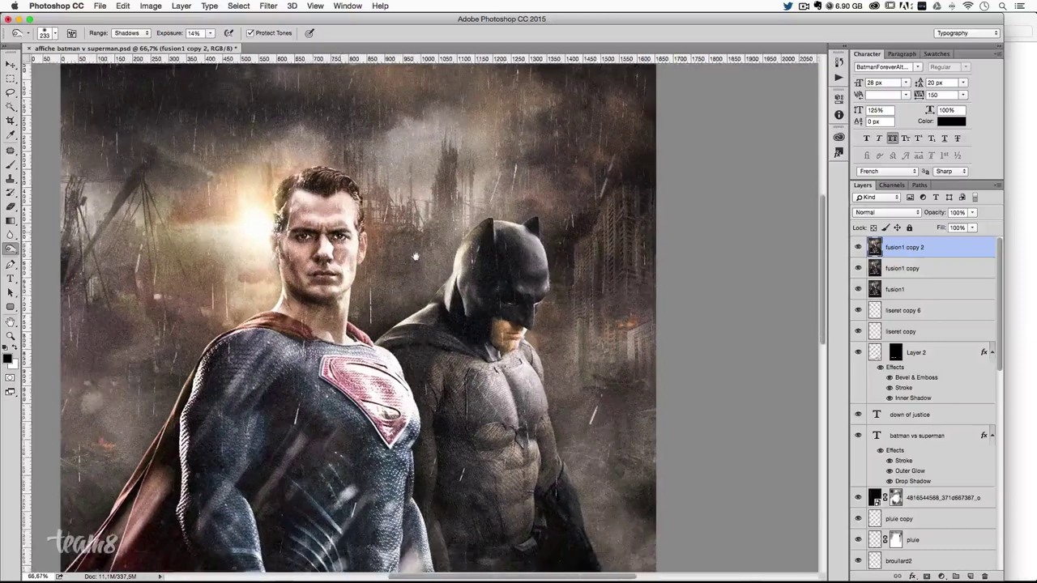
key("bracketleft")
key("bracketleft")
key("super+1")
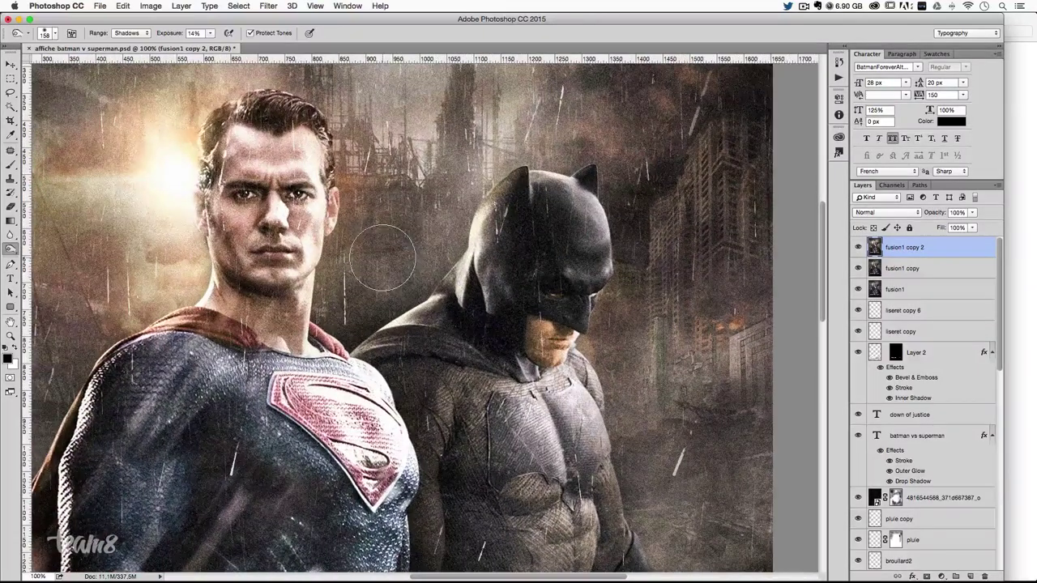
key("bracketleft")
key("bracketleft")
key("bracketleft")
key("bracketleft")
key("bracketleft")
- Set Burn to Midtones at 14% exposure and burn over Superman's chest and collar
left_click(134, 34)
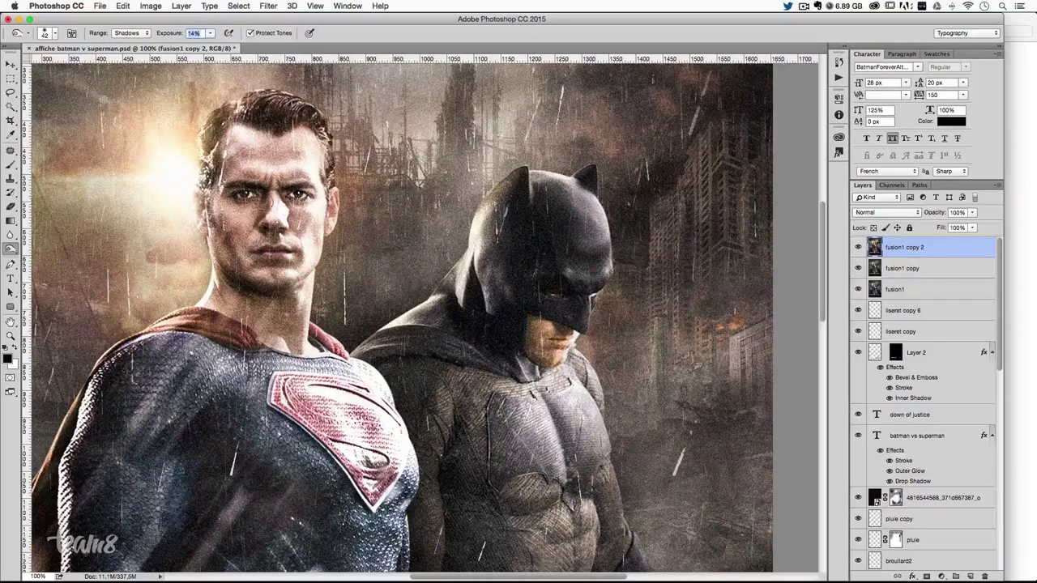
left_click(269, 207)
left_click(130, 33)
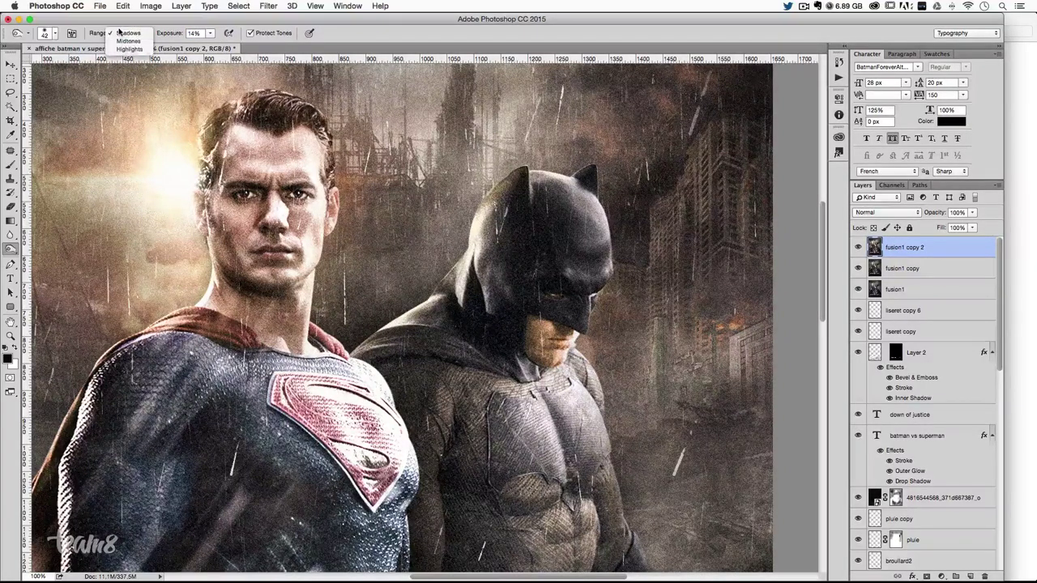
left_click(133, 45)
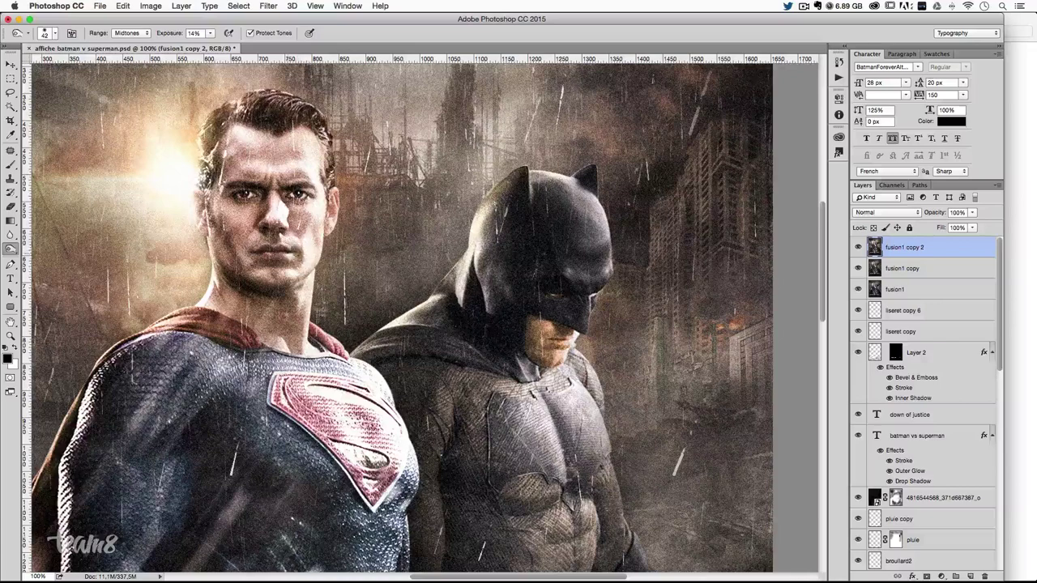
key("bracketleft")
key("bracketleft")
key("bracketleft")
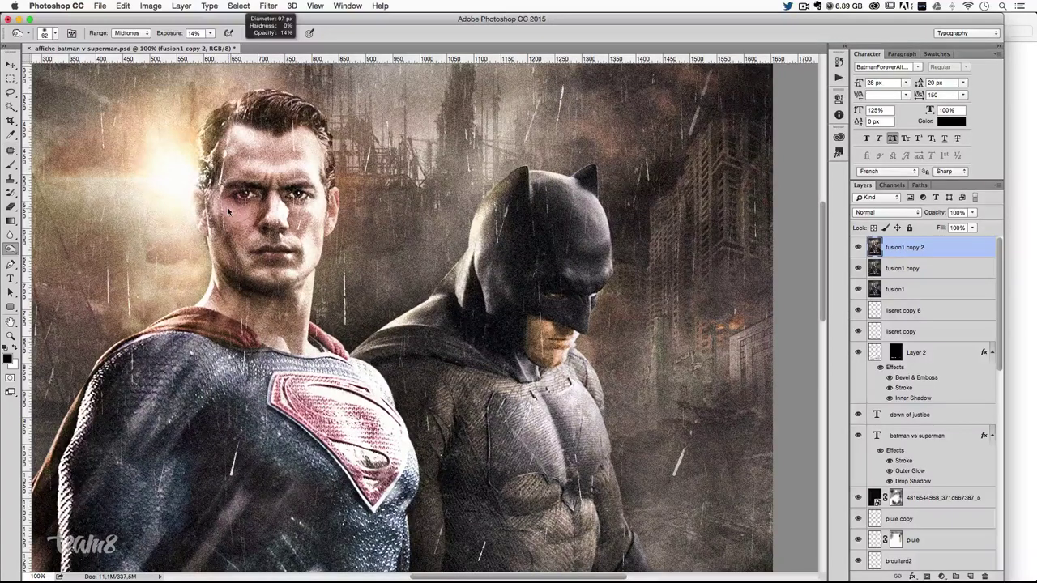
left_click_drag(226, 353, 281, 351)
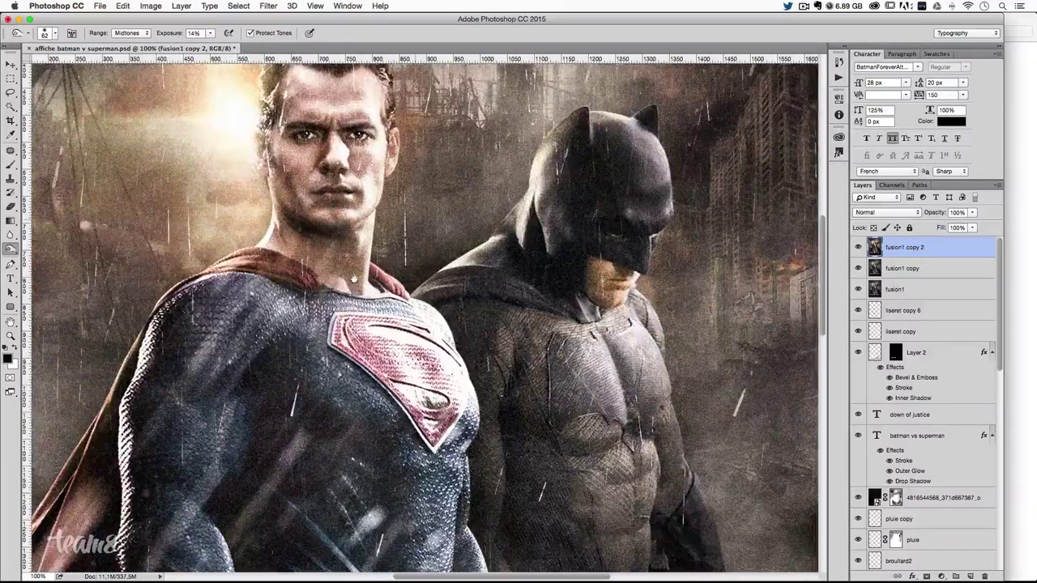
mouse_move(269, 400)
left_mouse_down()
mouse_move(312, 242)
mouse_move(268, 374)
left_mouse_up()
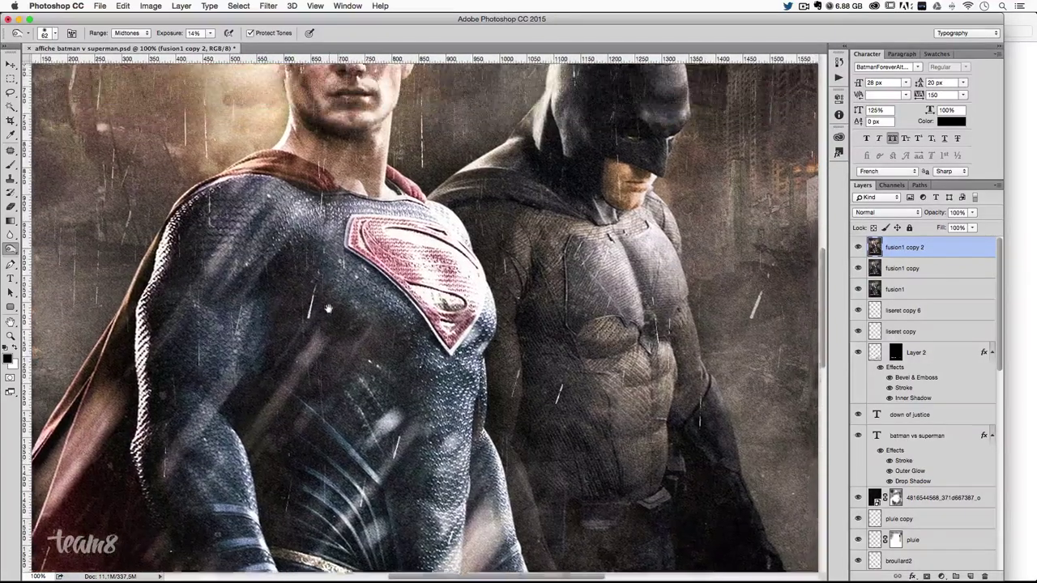
- Set the Dodge range to Shadows, shrink the brush and undo a stray stroke
left_click(140, 33)
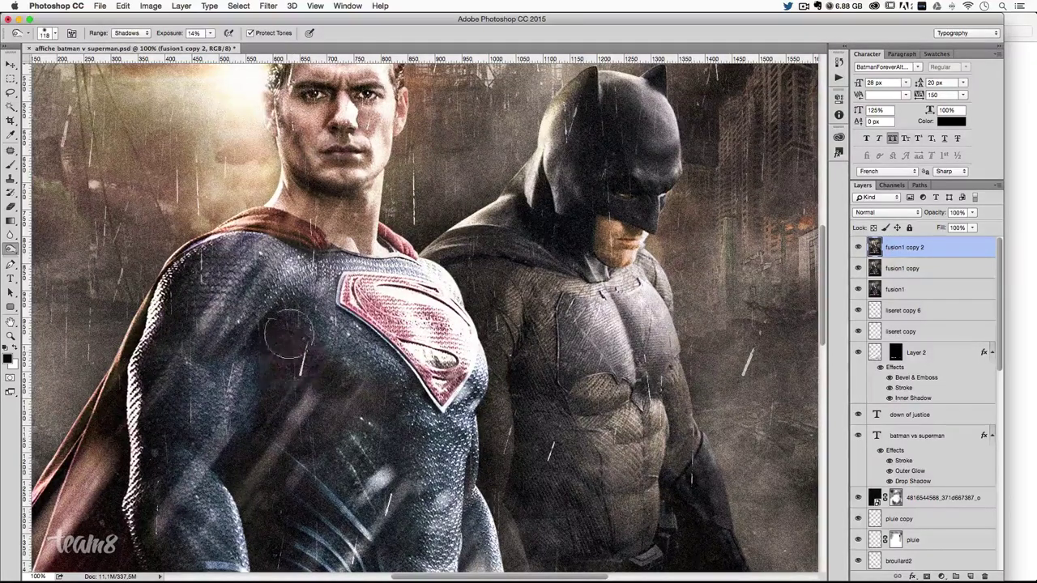
scroll(279, 376, "down", 5)
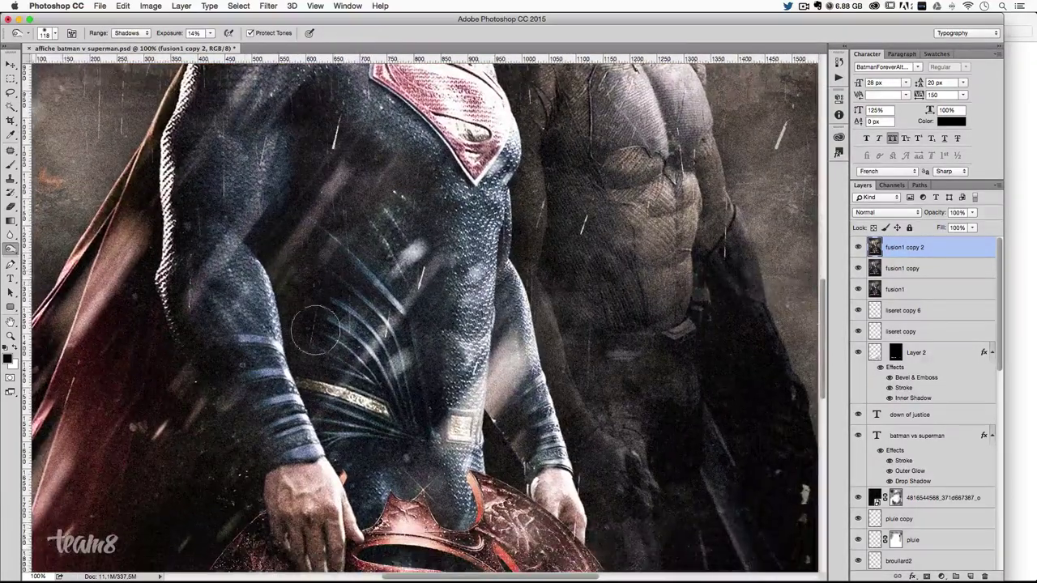
scroll(350, 484, "down", 4)
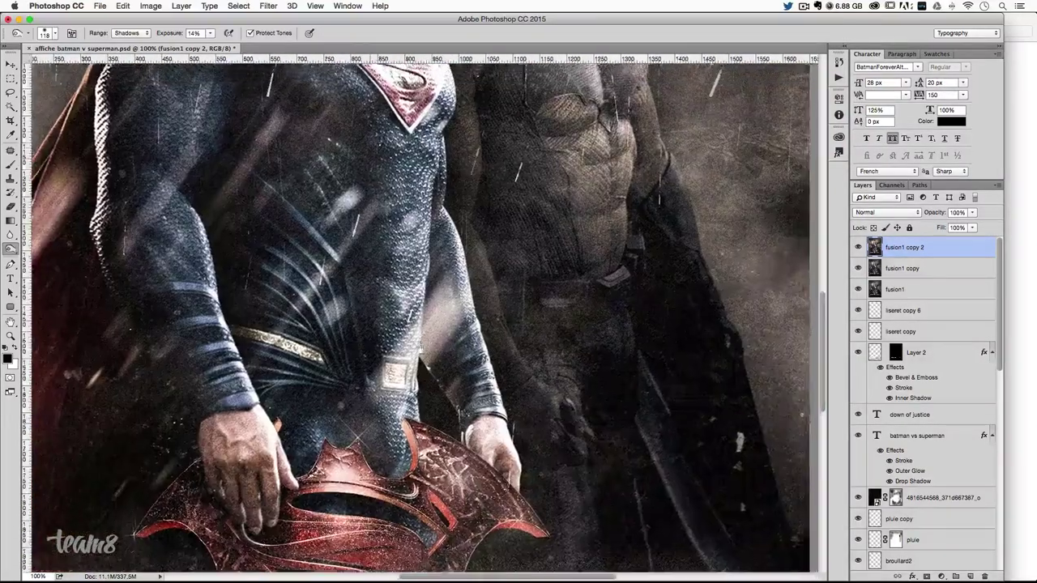
scroll(391, 438, "up", 5)
scroll(391, 438, "right", 3)
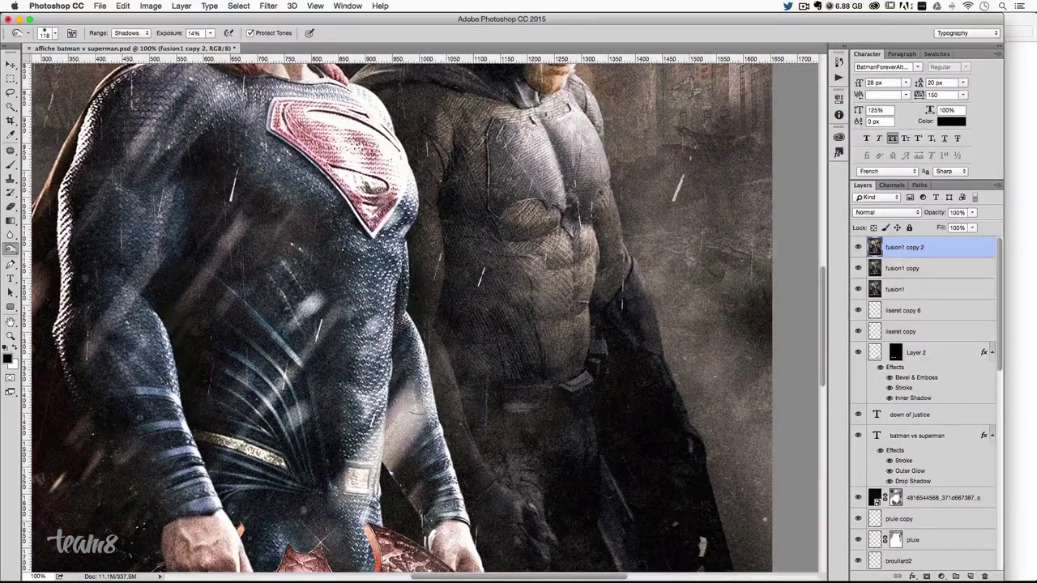
scroll(500, 301, "up", 2)
scroll(499, 301, "up", 1)
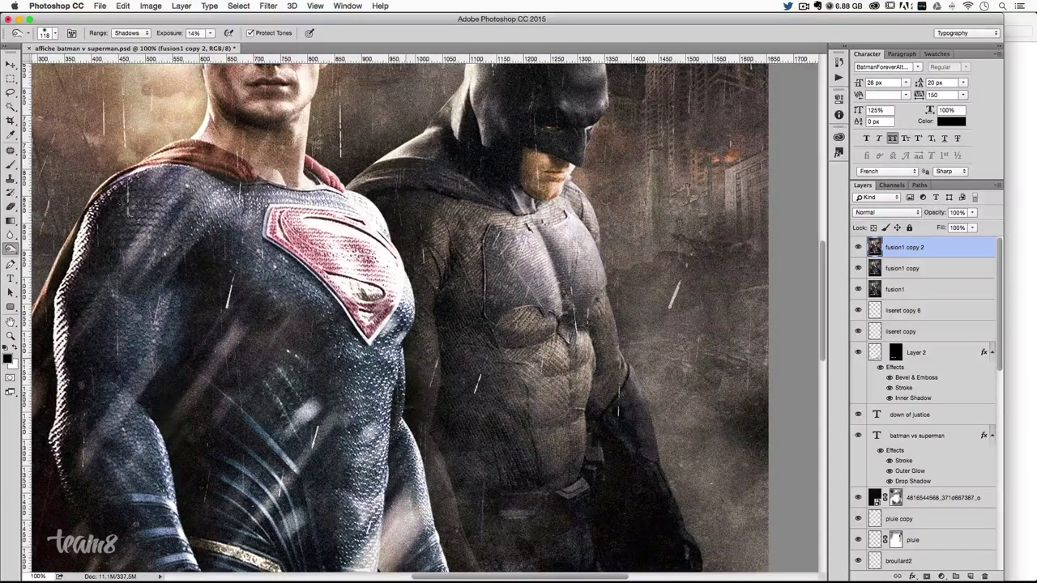
key("bracketleft")
key("bracketleft")
key("bracketleft")
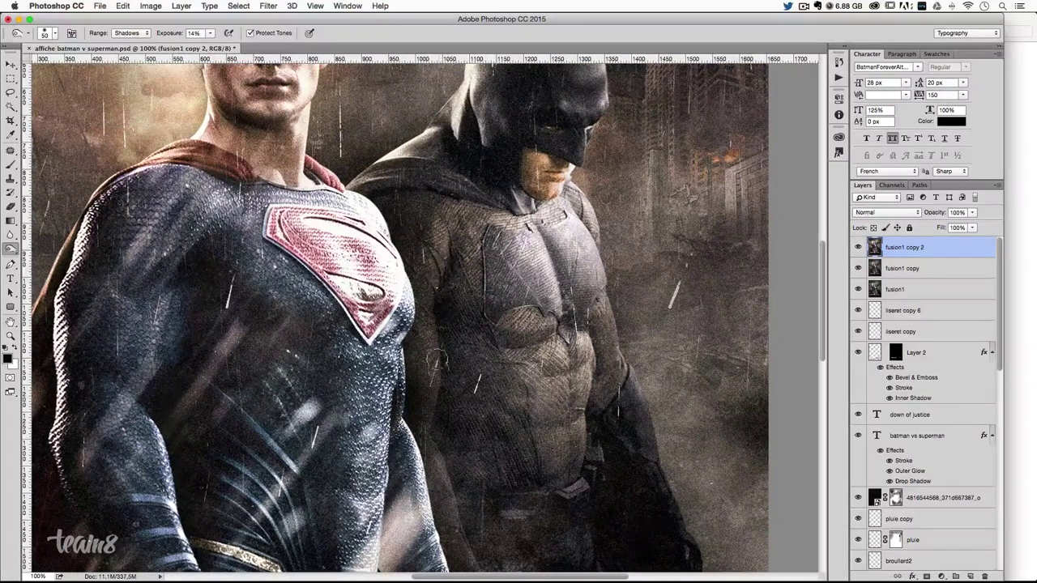
scroll(486, 303, "down", 10)
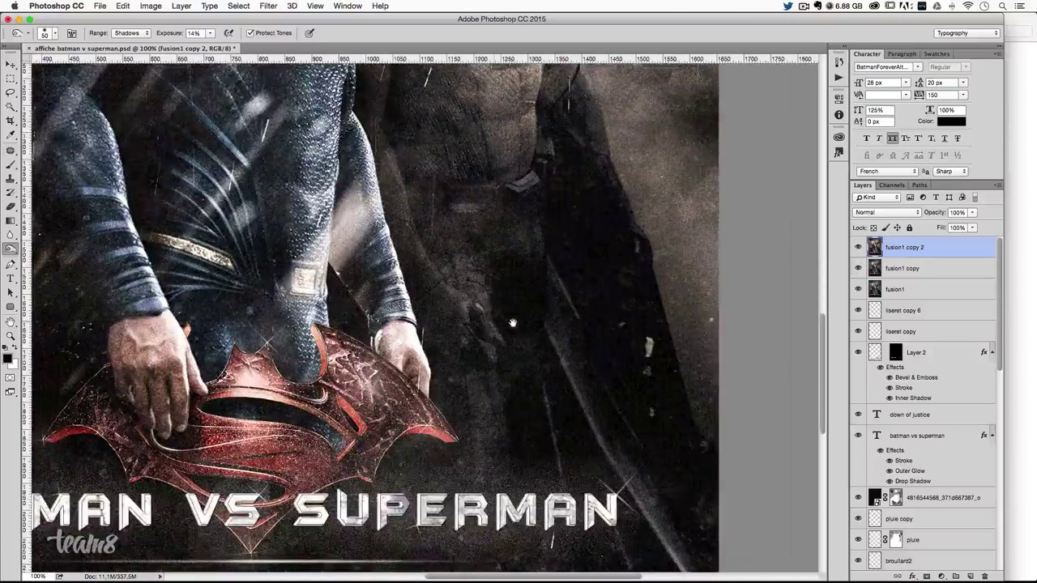
scroll(486, 304, "up", 3)
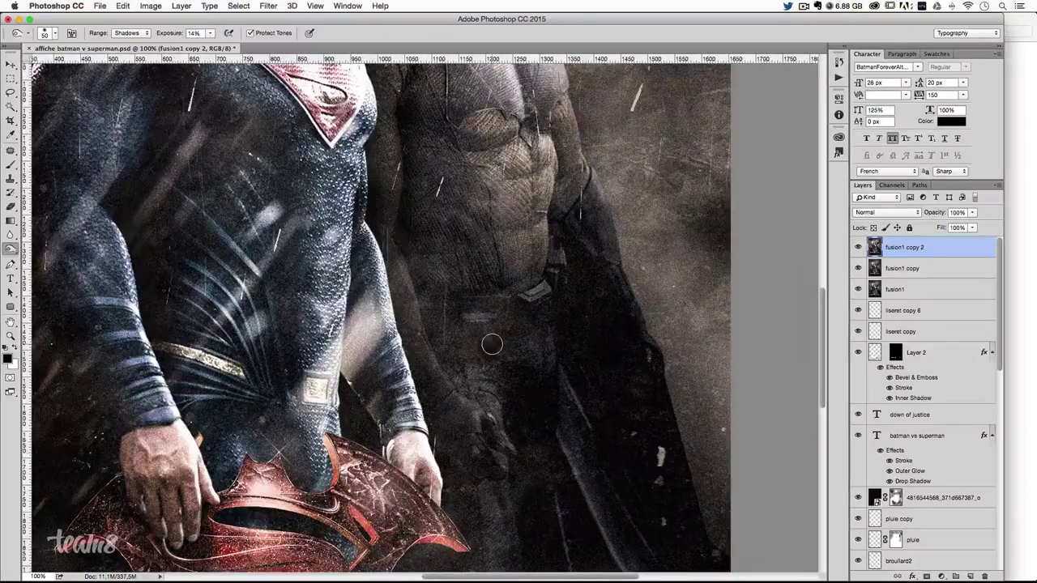
key("ctrl+z")
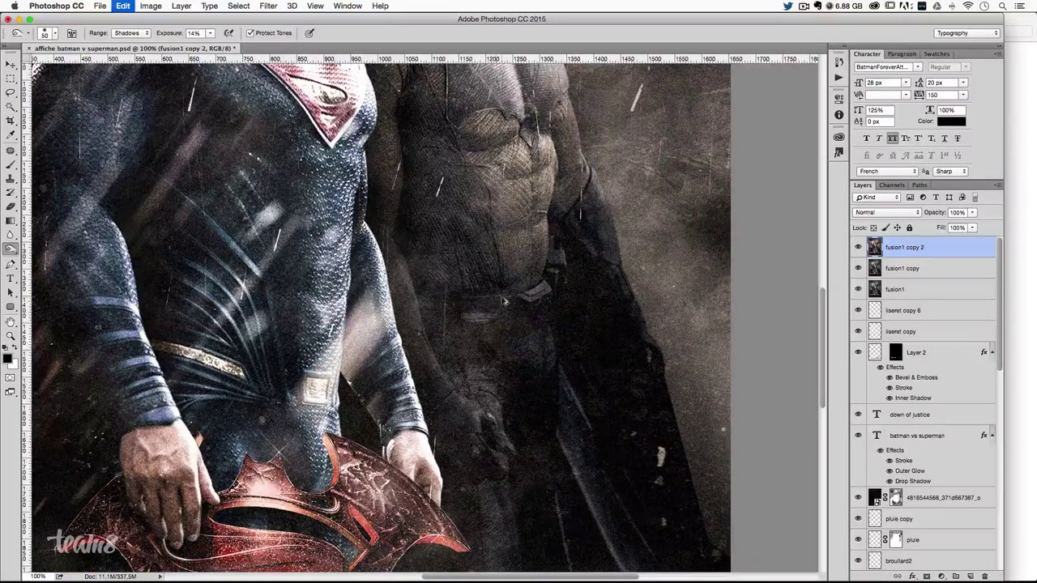
- Dodge Batman's cowl, chest and abdomen using a 104 px, then 64 px brush
left_click_drag(430, 172, 412, 236)
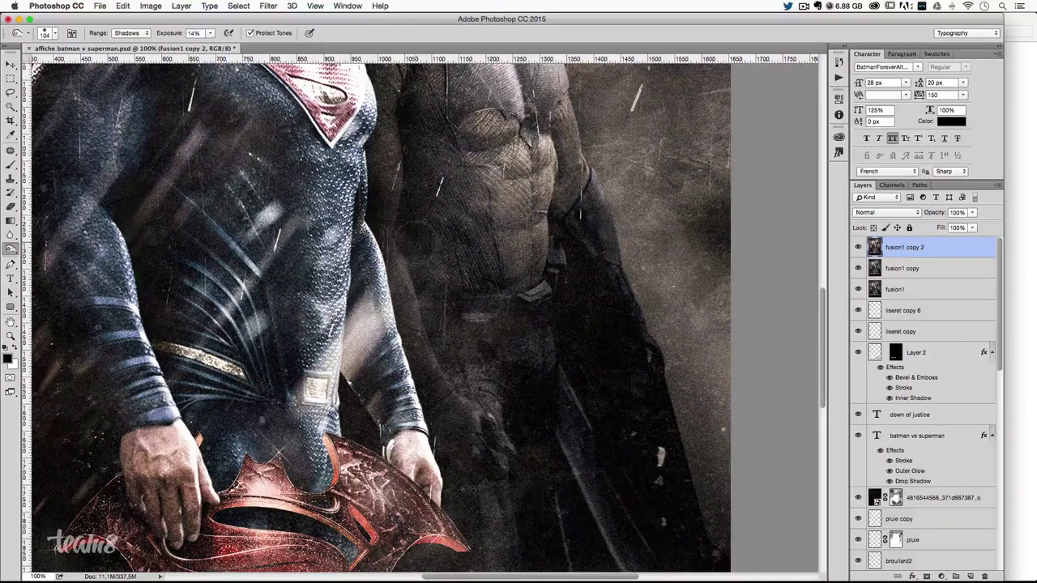
scroll(486, 356, "up", 5)
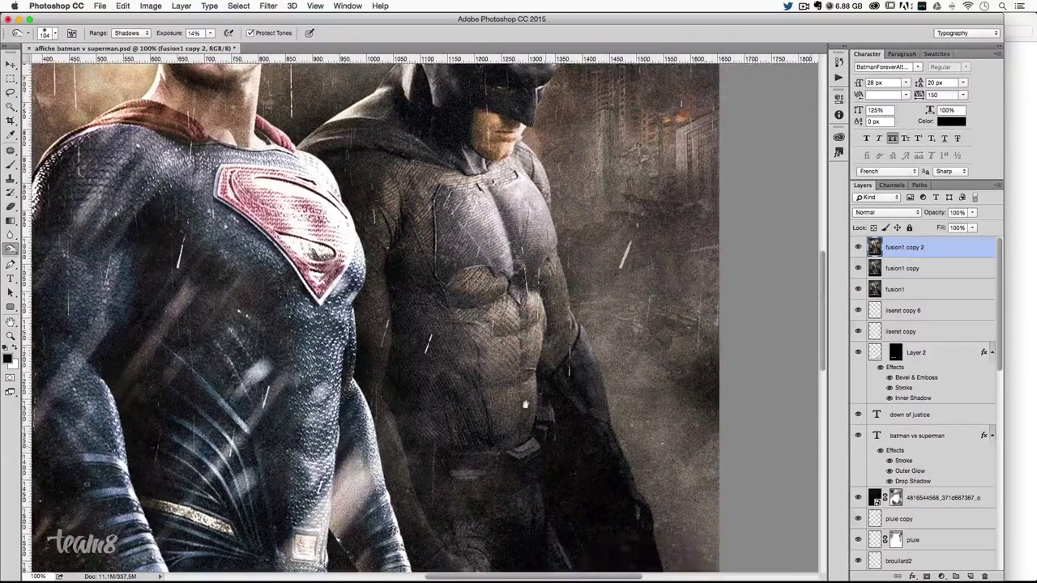
scroll(495, 296, "up", 5)
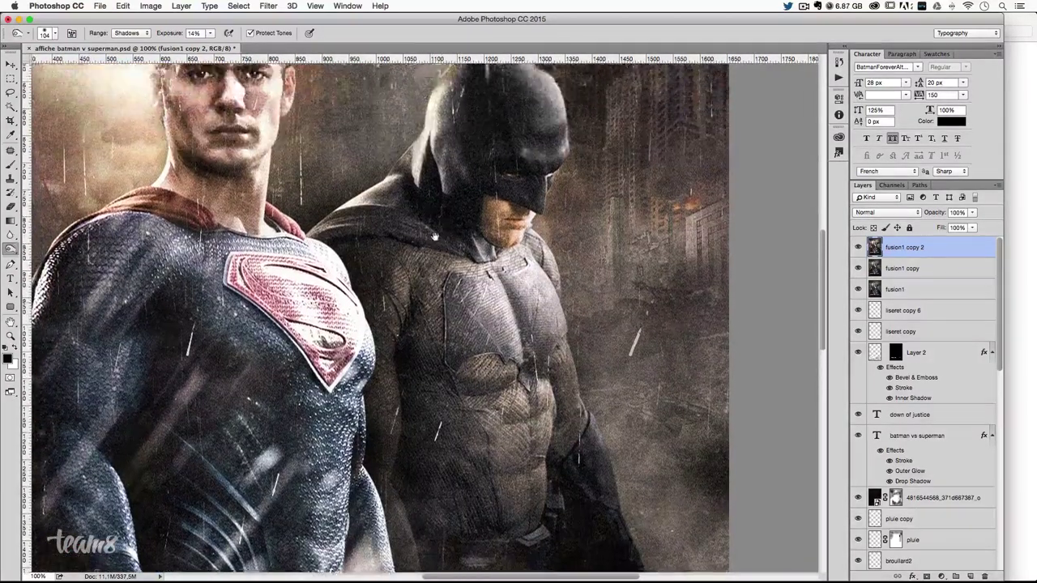
left_click_drag(479, 282, 499, 260)
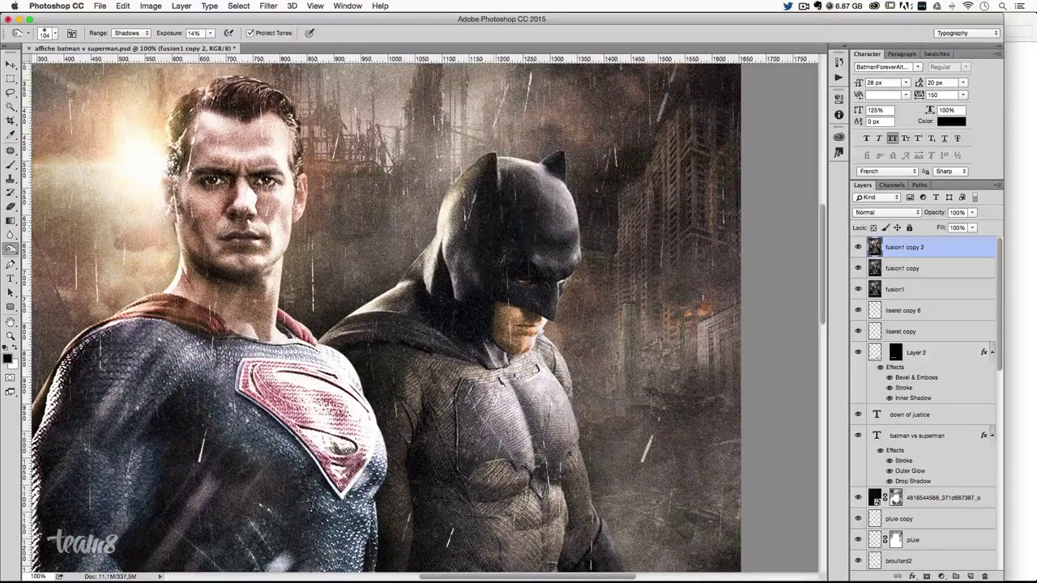
scroll(502, 340, "down", 3)
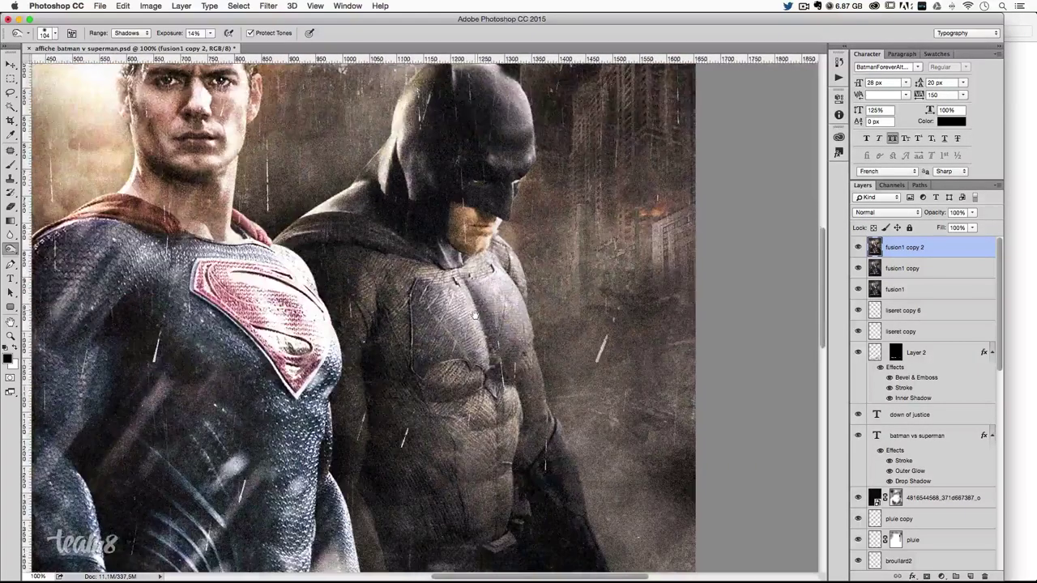
scroll(494, 323, "right", 2)
key("bracketleft")
key("bracketleft")
key("bracketleft")
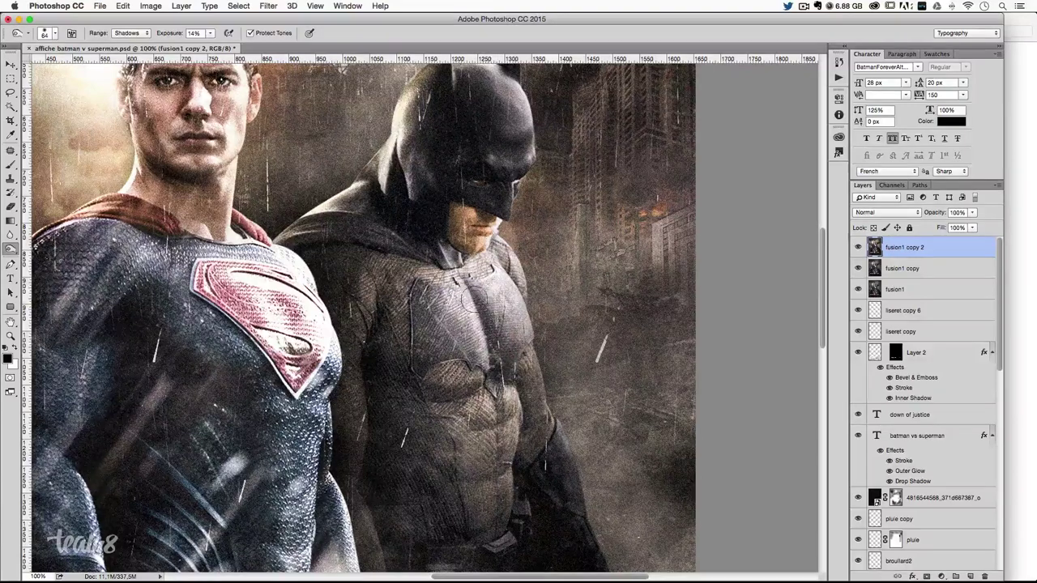
left_click_drag(469, 301, 491, 344)
mouse_move(471, 392)
left_mouse_down()
mouse_move(472, 429)
mouse_move(492, 419)
mouse_move(469, 478)
left_mouse_up()
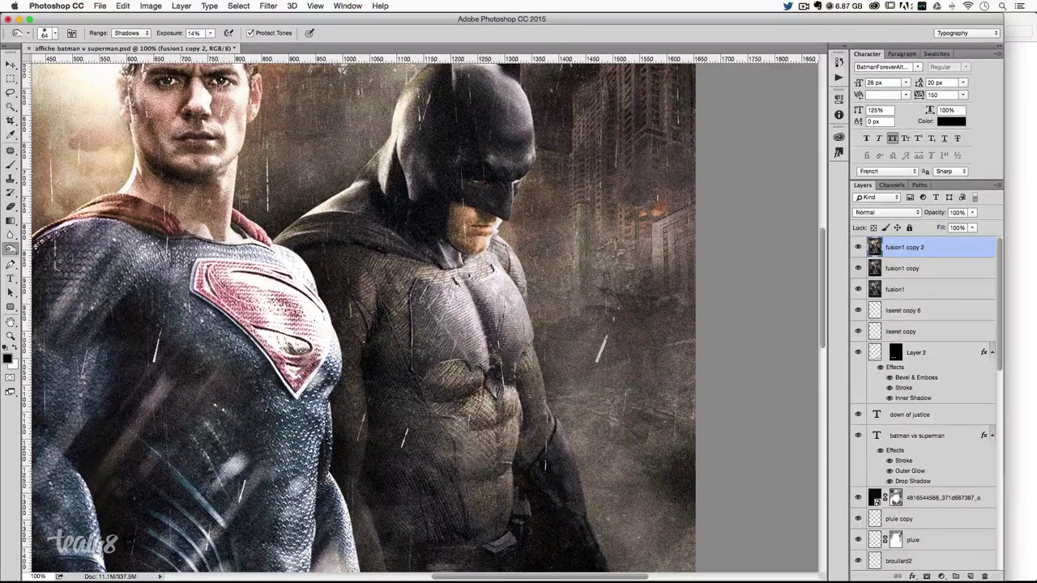
- Switch the range to Midtones and dodge small abdomen details with a 17 px brush
left_click(132, 32)
left_click(130, 45)
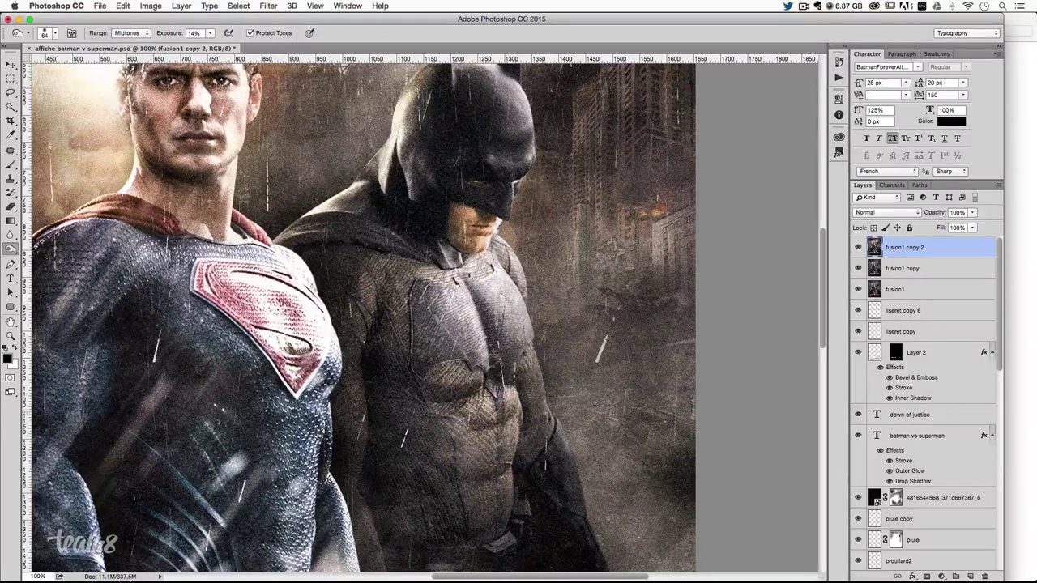
left_click_drag(518, 196, 501, 196)
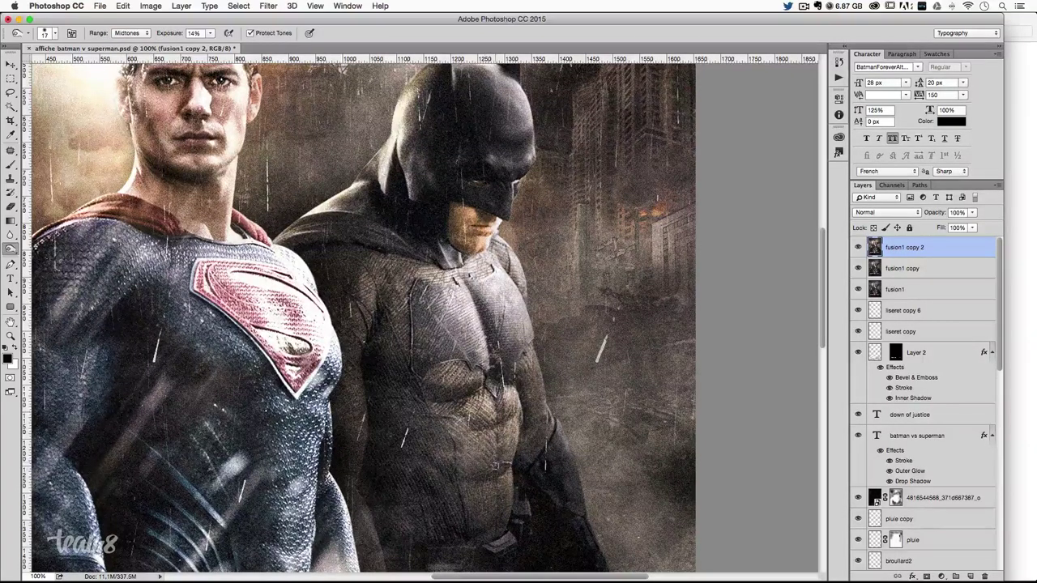
left_click_drag(493, 465, 481, 475)
left_click_drag(485, 526, 506, 533)
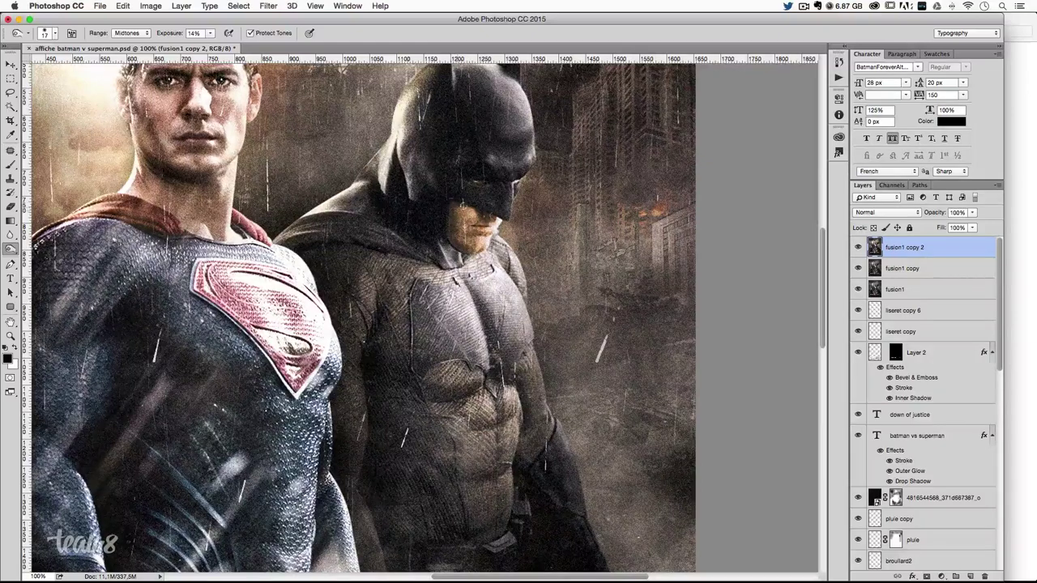
left_click_drag(498, 219, 553, 266)
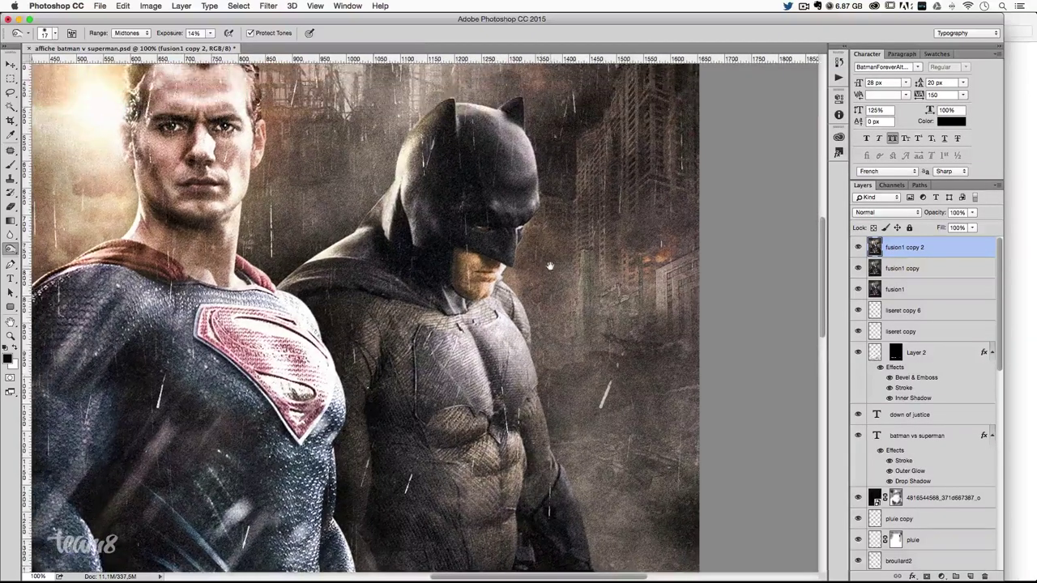
key("ctrl+minus")
key("ctrl+minus")
key("ctrl+minus")
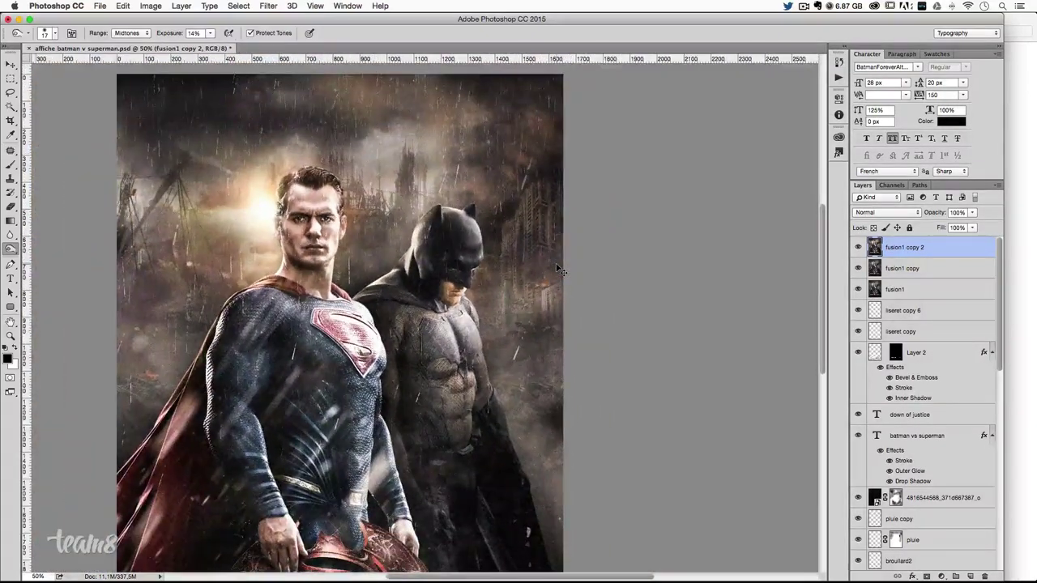
key("ctrl+plus")
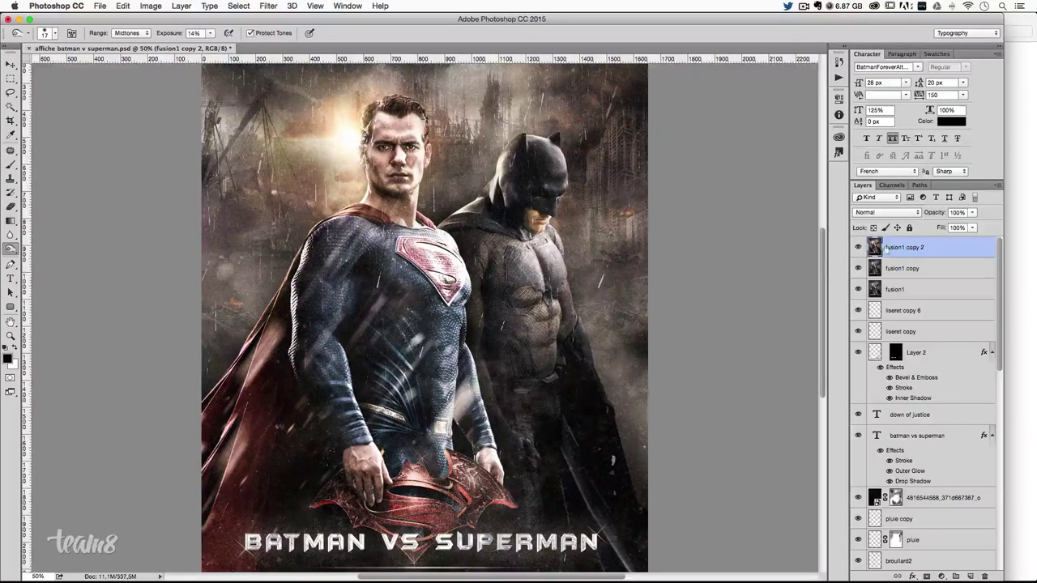
left_click(858, 247)
left_click(857, 247)
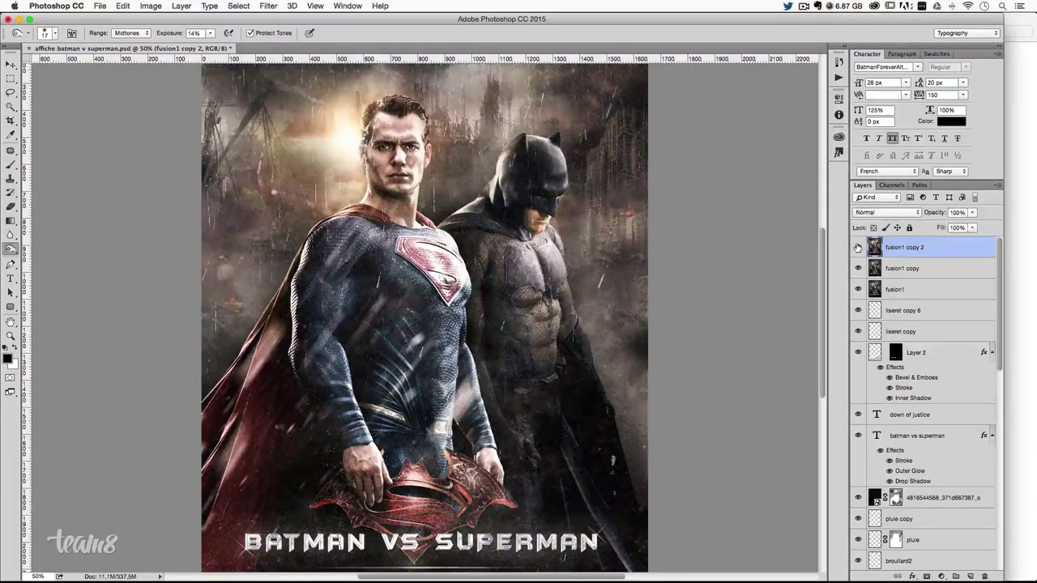
left_click(858, 247)
left_click(858, 247)
left_click(857, 247)
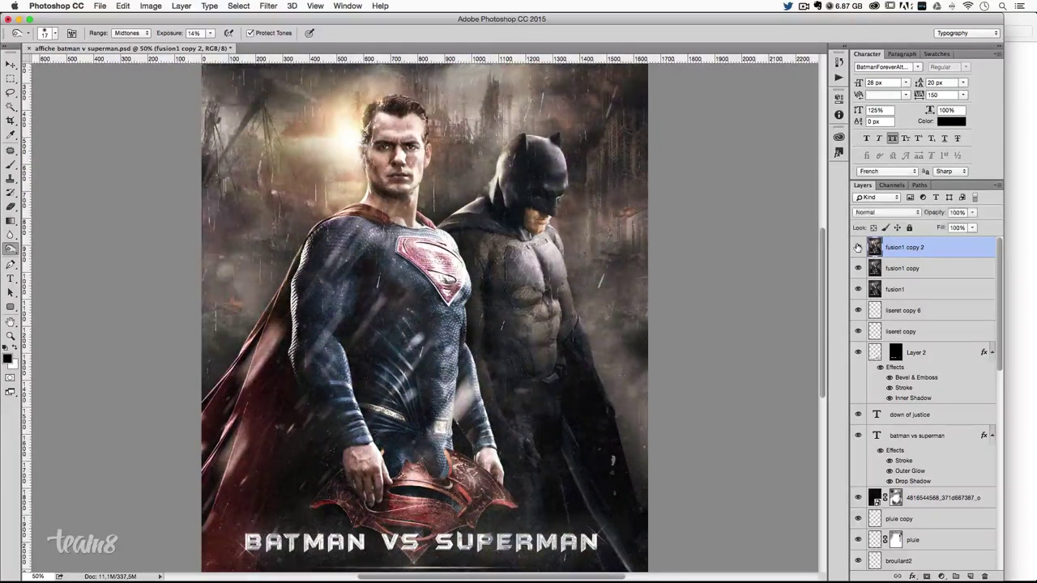
left_click(858, 247)
left_click(857, 247)
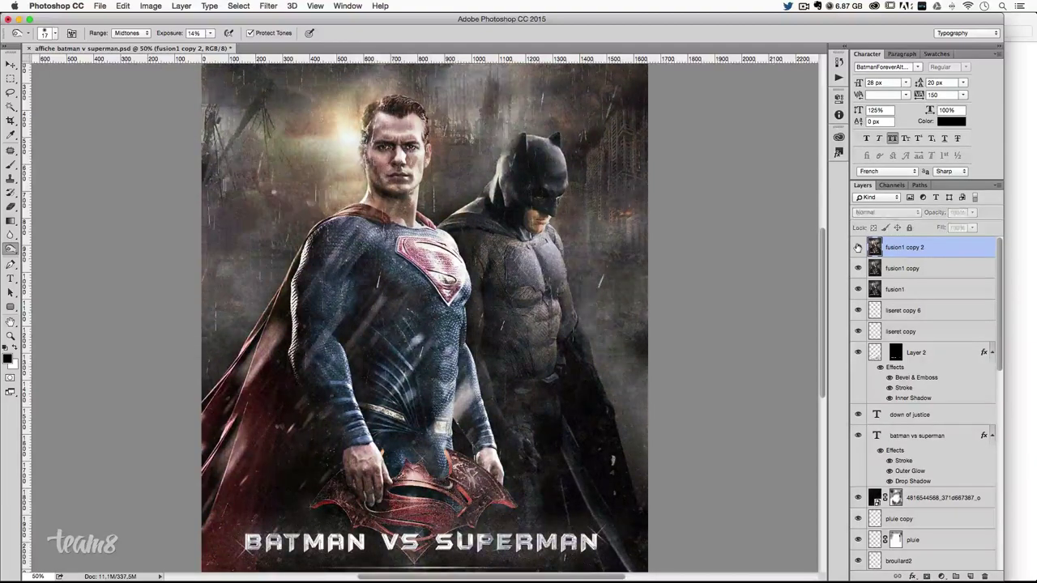
left_click(858, 247)
left_click(857, 247)
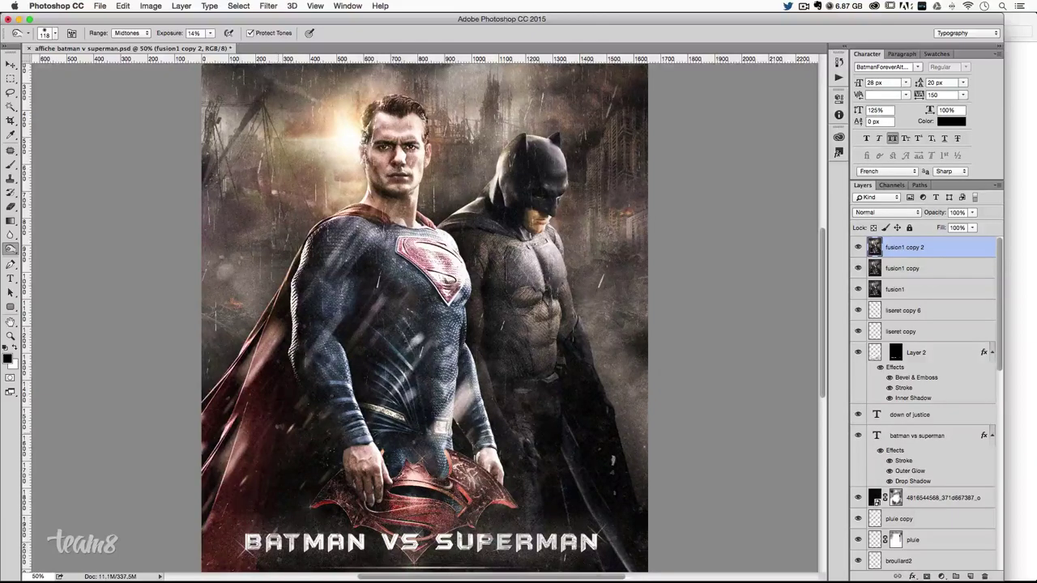
scroll(434, 243, "up", 5)
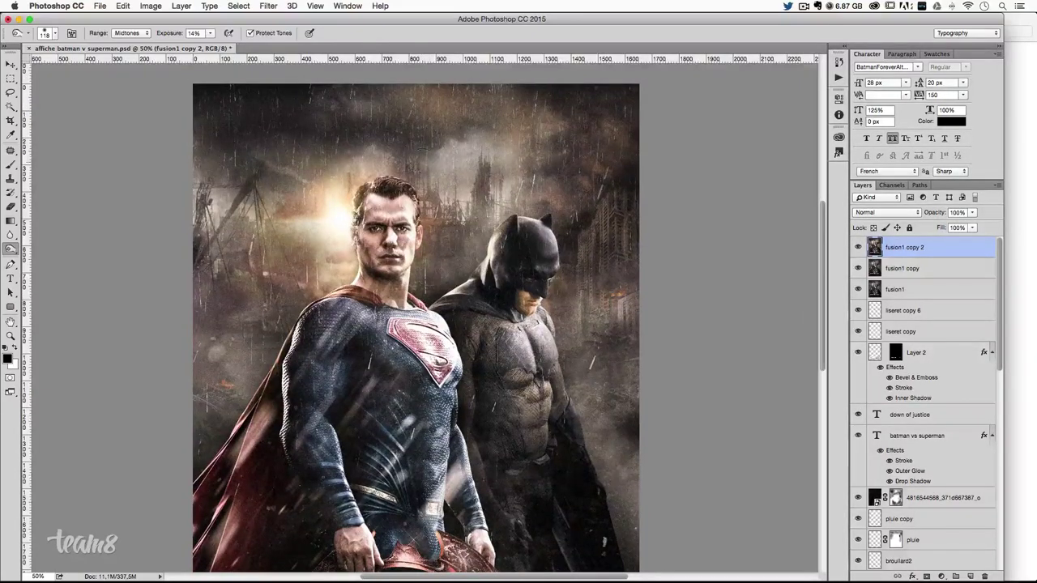
- Enlarge the Burn brush to 247 px and darken the sky along the poster's top edge
key("]")
key("]")
key("]")
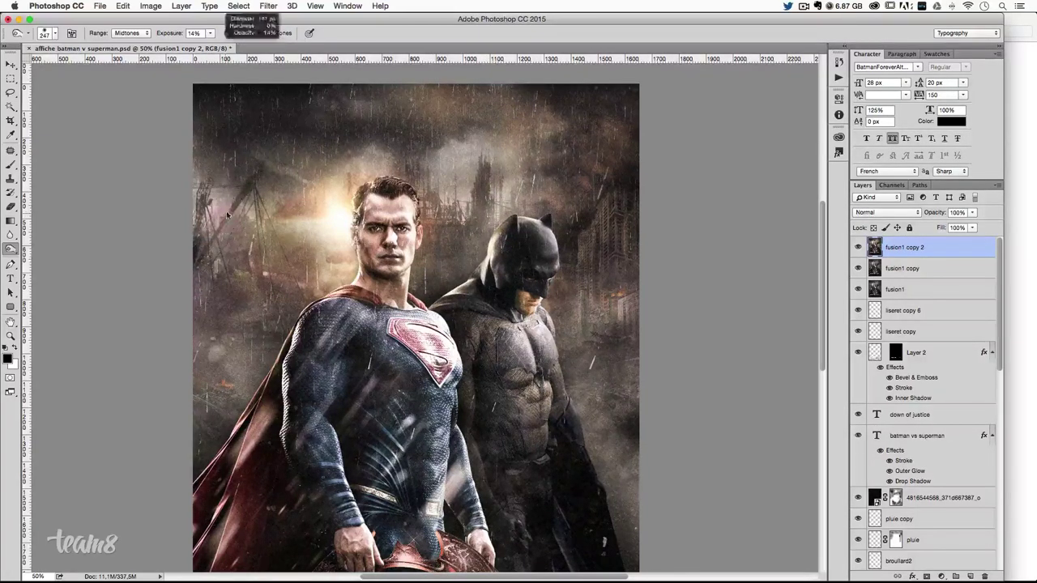
key("]")
key("]")
key("]")
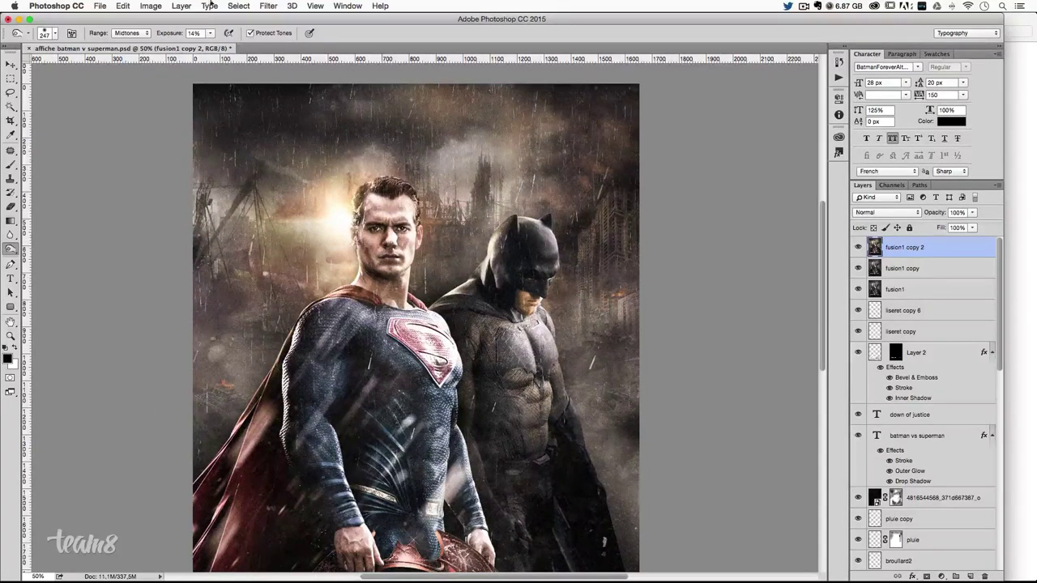
left_click(124, 33)
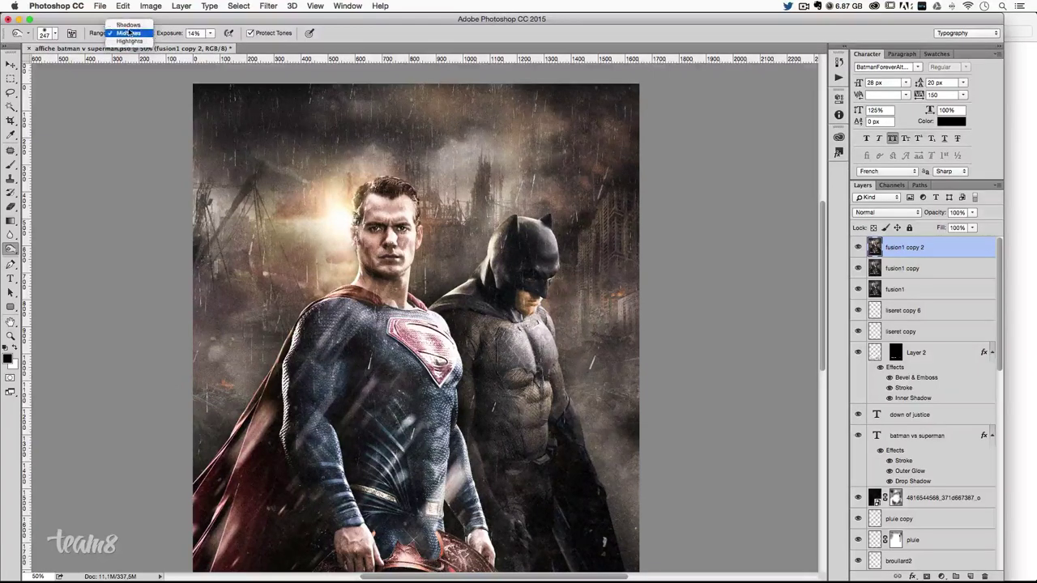
left_click(124, 33)
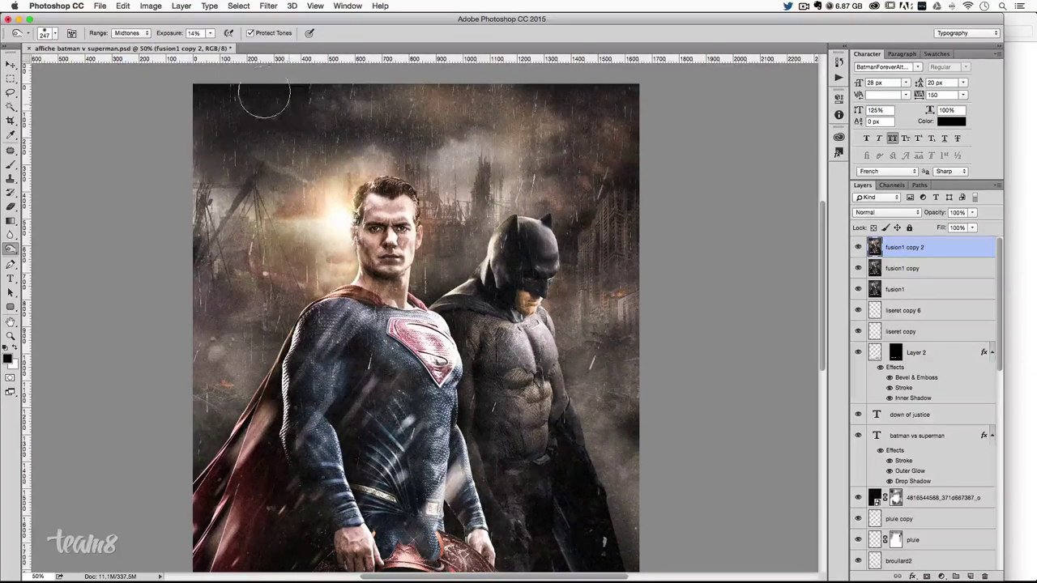
left_click_drag(267, 98, 596, 101)
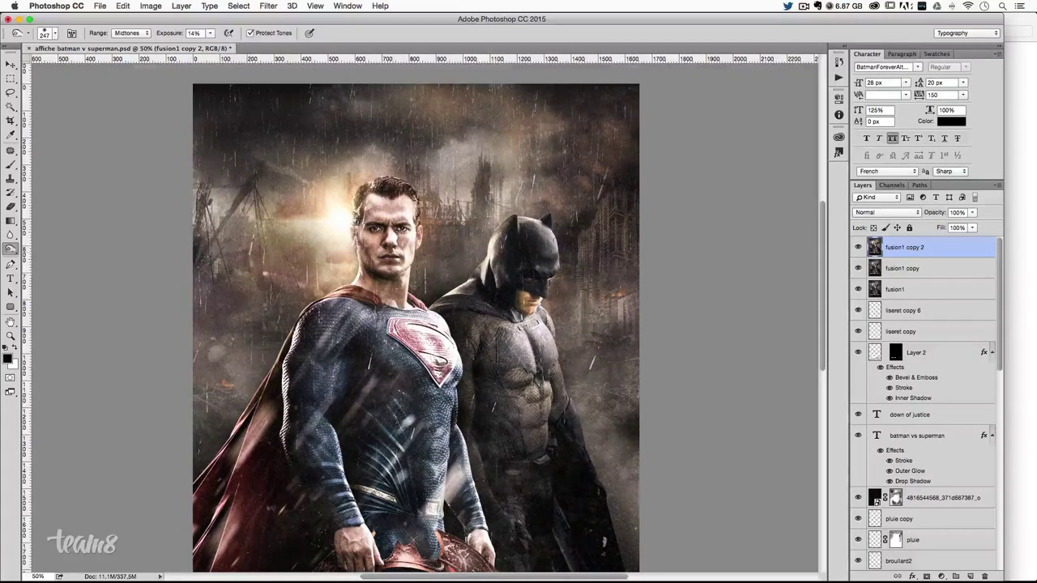
- Switch to a 103 px Shadows burn and darken the area along Batman's right side
key("bracketleft")
key("bracketleft")
key("bracketleft")
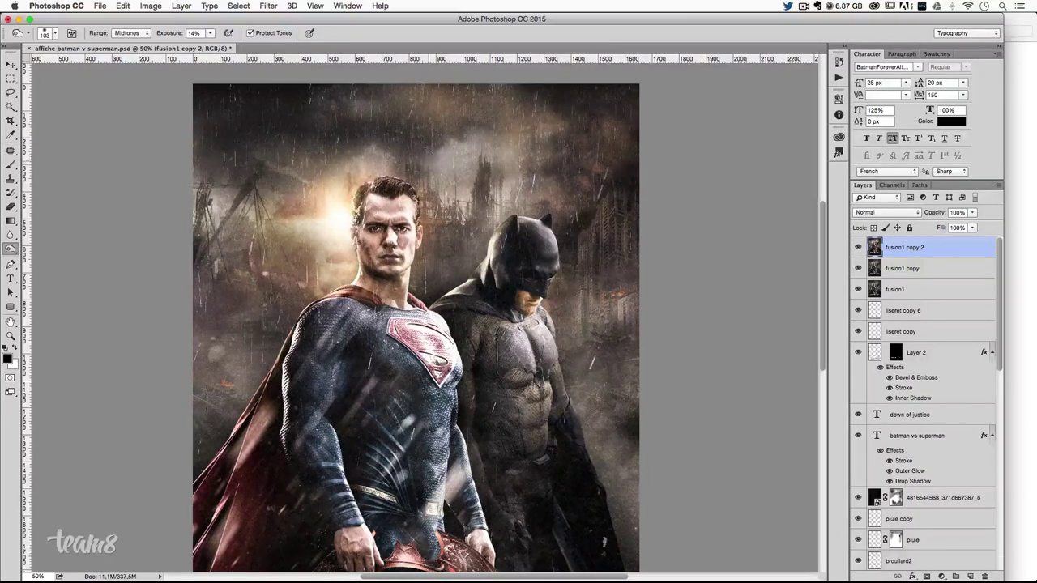
left_click(130, 33)
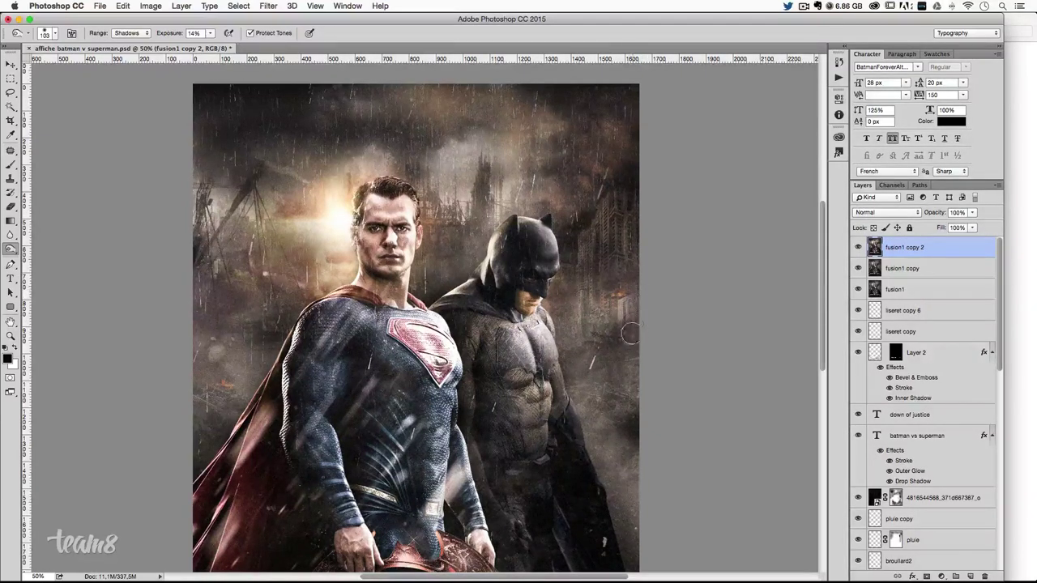
left_click_drag(563, 354, 627, 451)
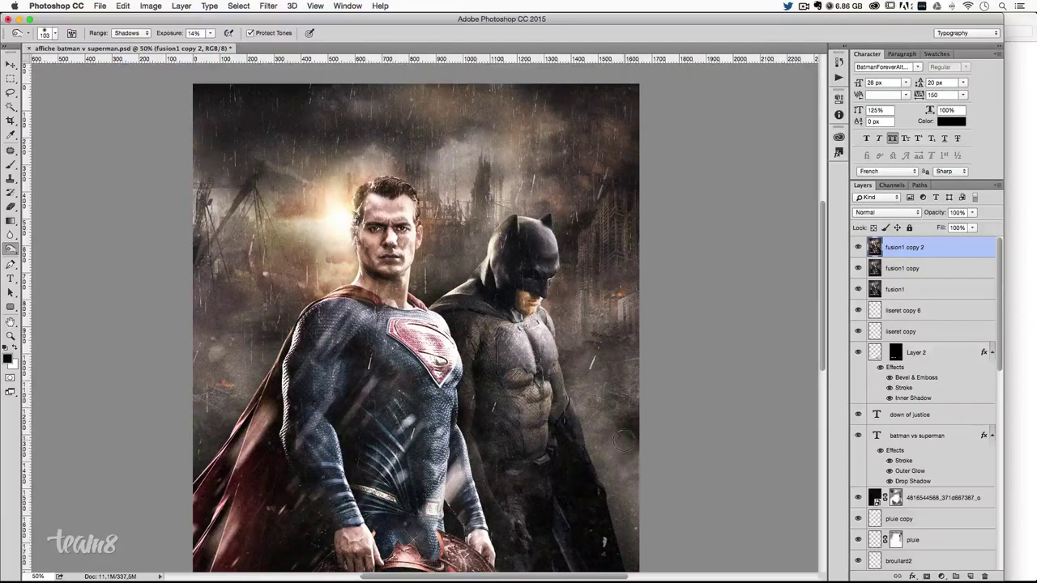
scroll(628, 451, "down", 2)
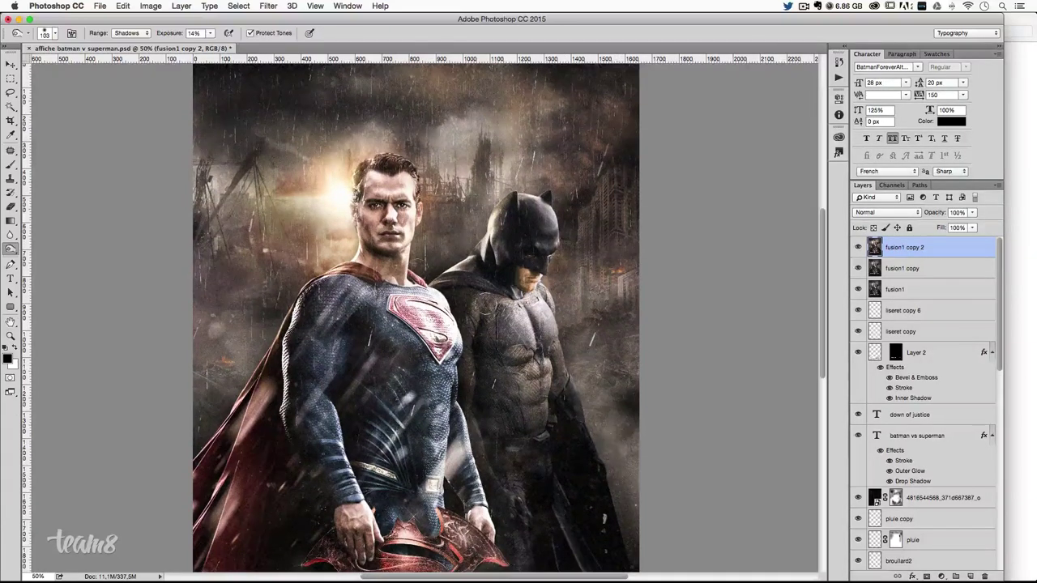
left_click_drag(593, 294, 592, 312)
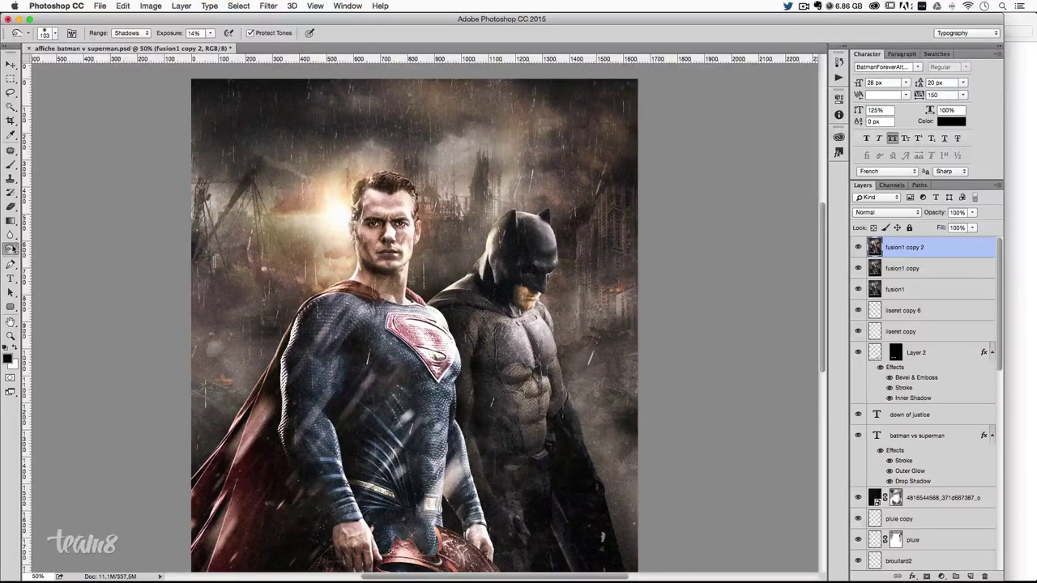
right_click(12, 248)
- Dodge small highlights on the cape and Batman's background at Highlights, 5%
left_click(85, 249)
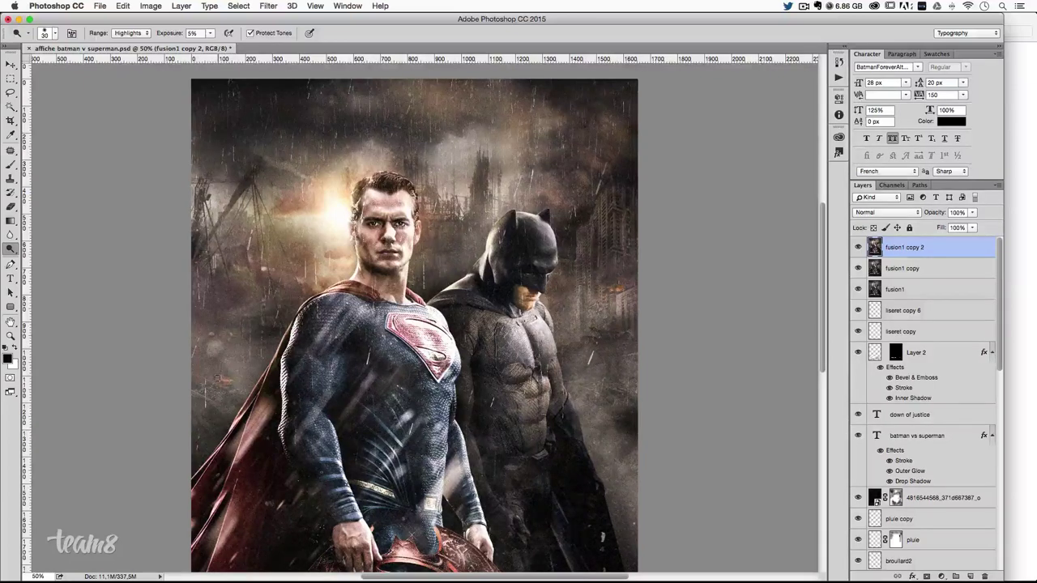
left_click(228, 383)
mouse_move(600, 300)
left_mouse_down()
mouse_move(601, 288)
mouse_move(612, 296)
left_mouse_up()
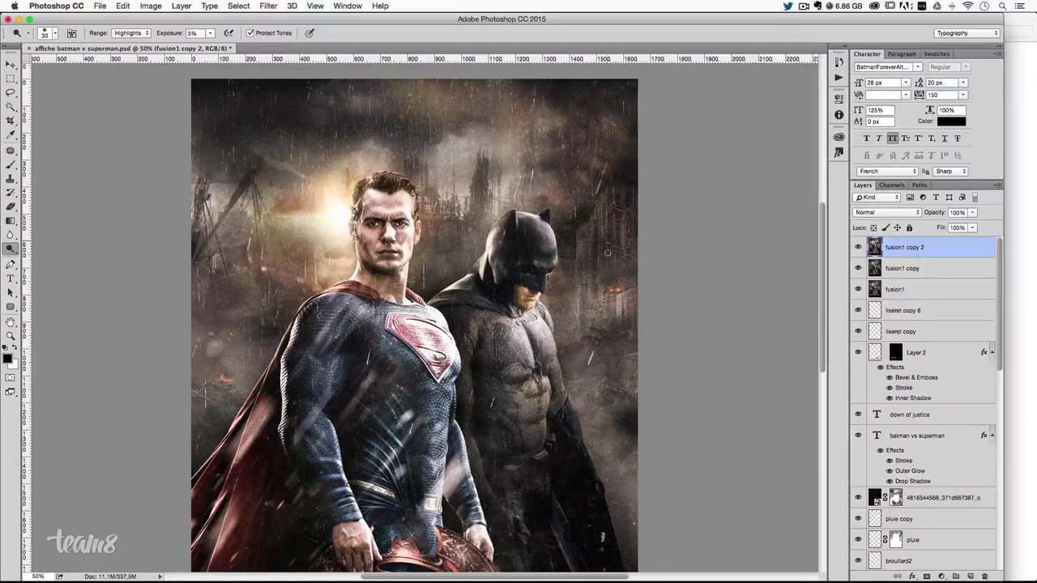
left_click_drag(605, 220, 625, 243)
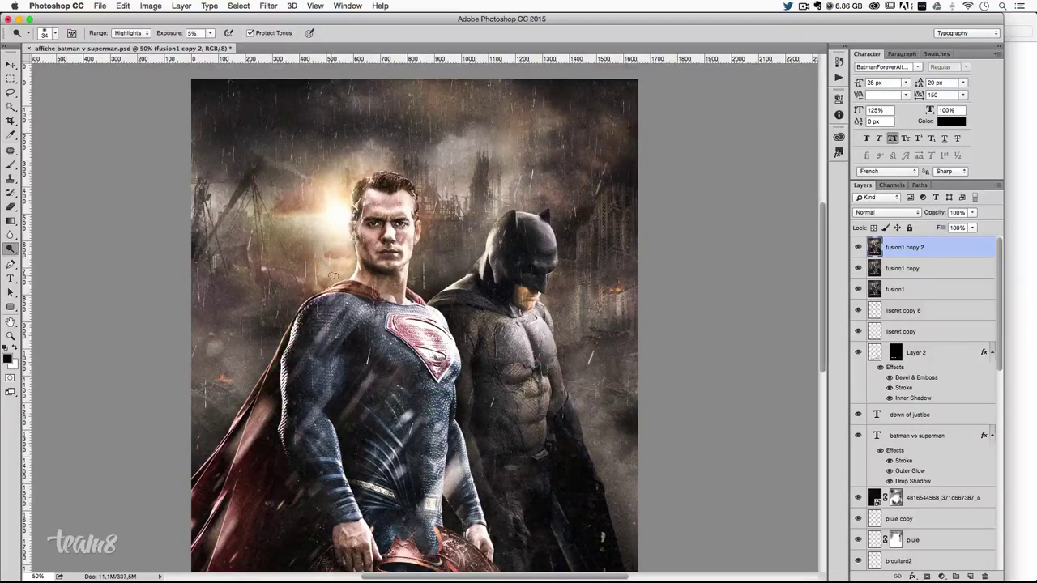
key("ctrl+minus")
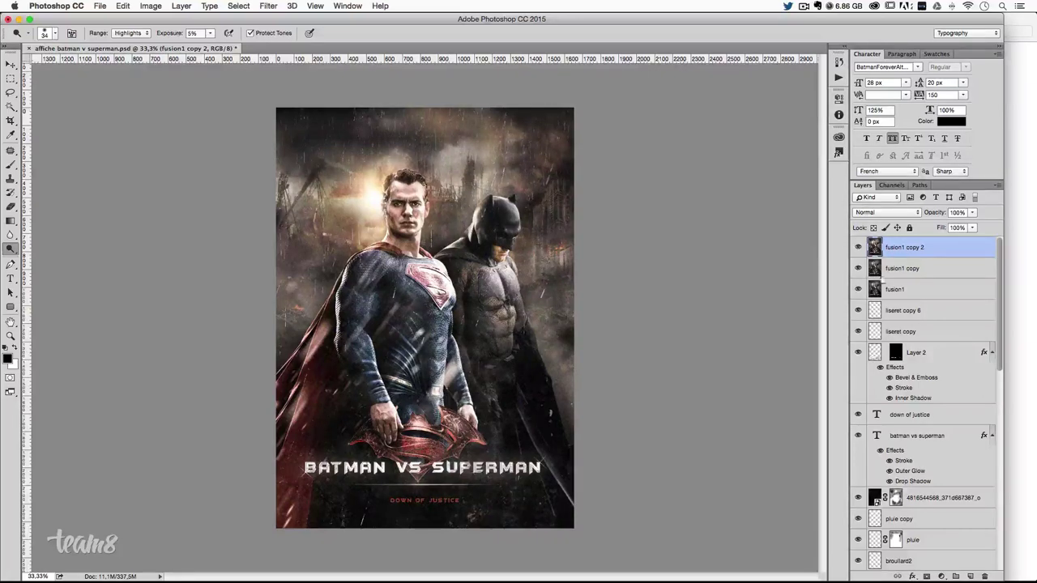
- Toggle fusion1 copy 2's visibility to compare the edits, then zoom back to 50%
left_click(857, 247)
left_click(857, 247)
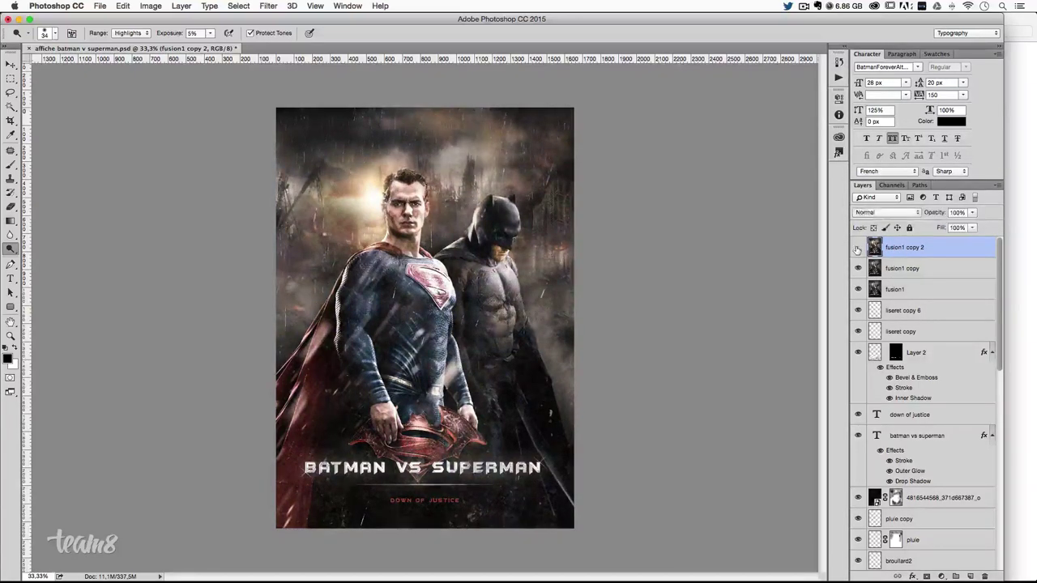
left_click(858, 247)
left_click(858, 247)
left_click(858, 247)
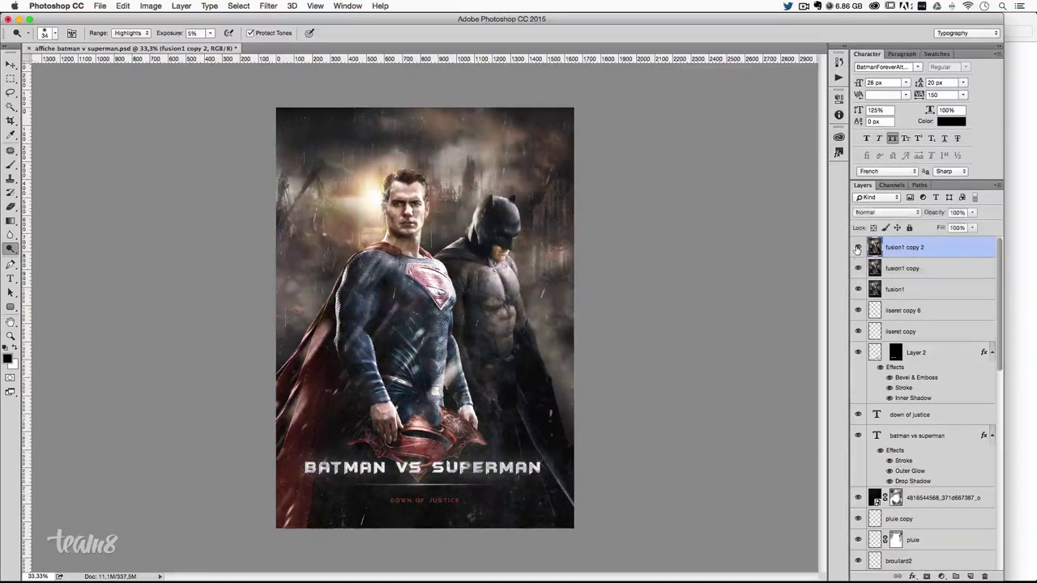
left_click(858, 247)
left_click(858, 247)
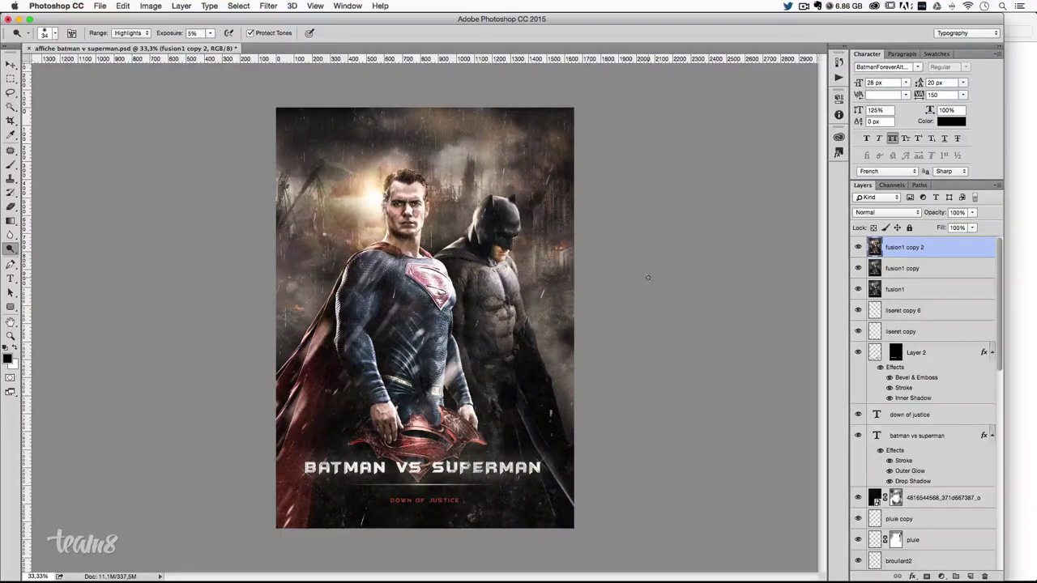
key("super+plus")
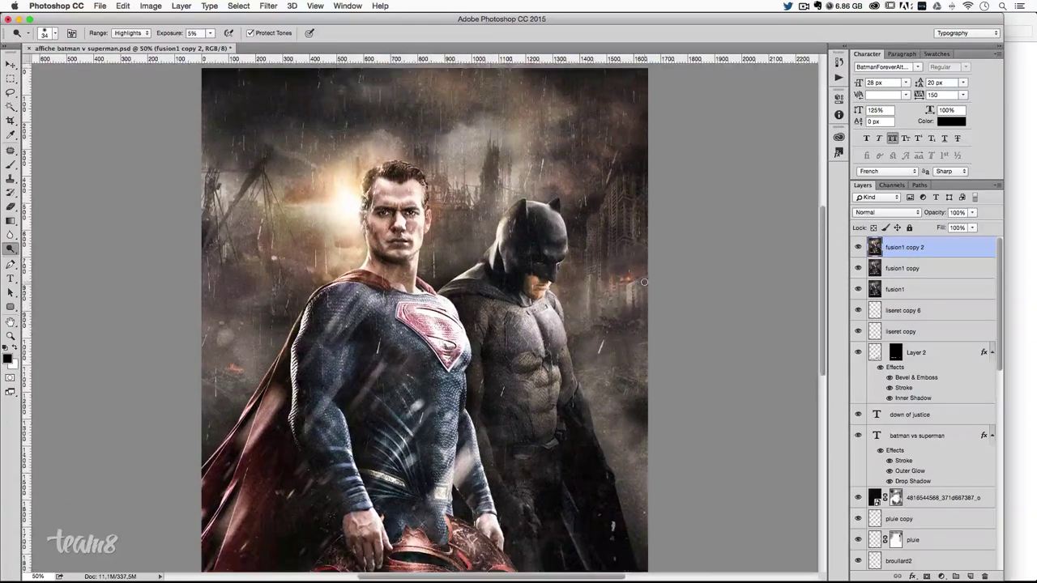
scroll(644, 281, "up", 3)
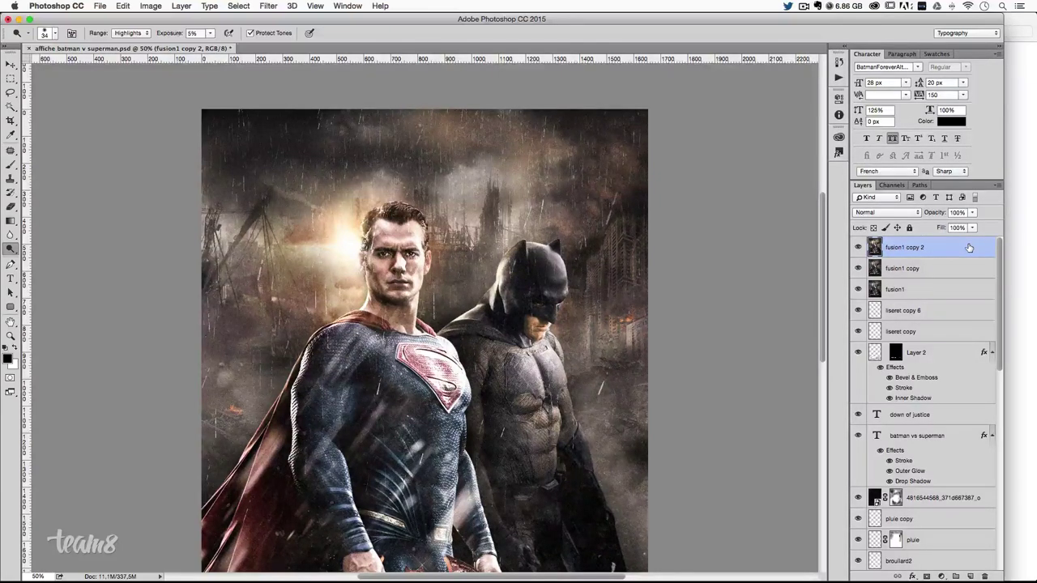
- Duplicate fusion1 copy 2 and open Camera Raw's Split Toning panel on the copy
key("ctrl+j")
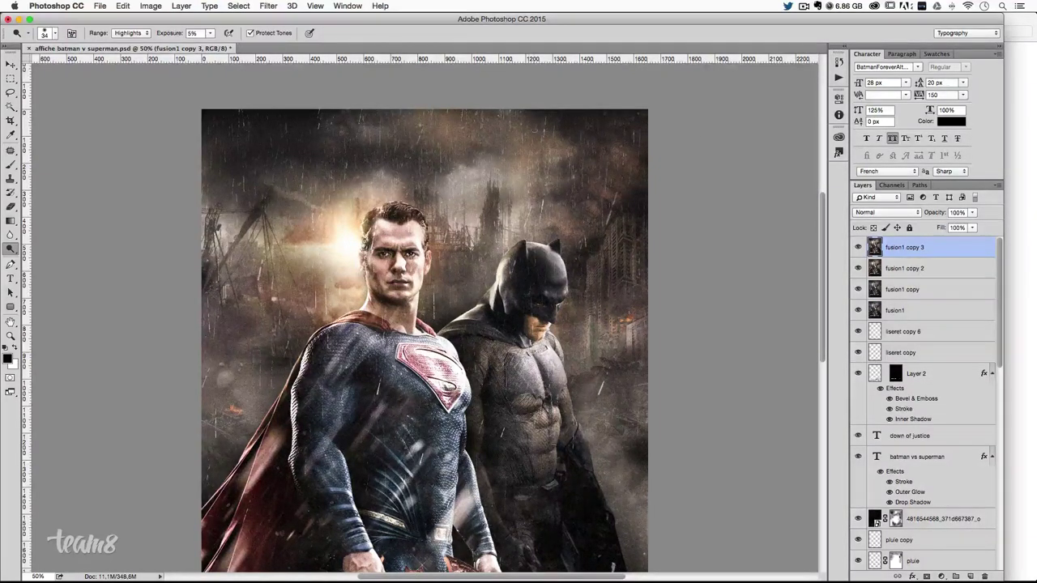
left_click(268, 6)
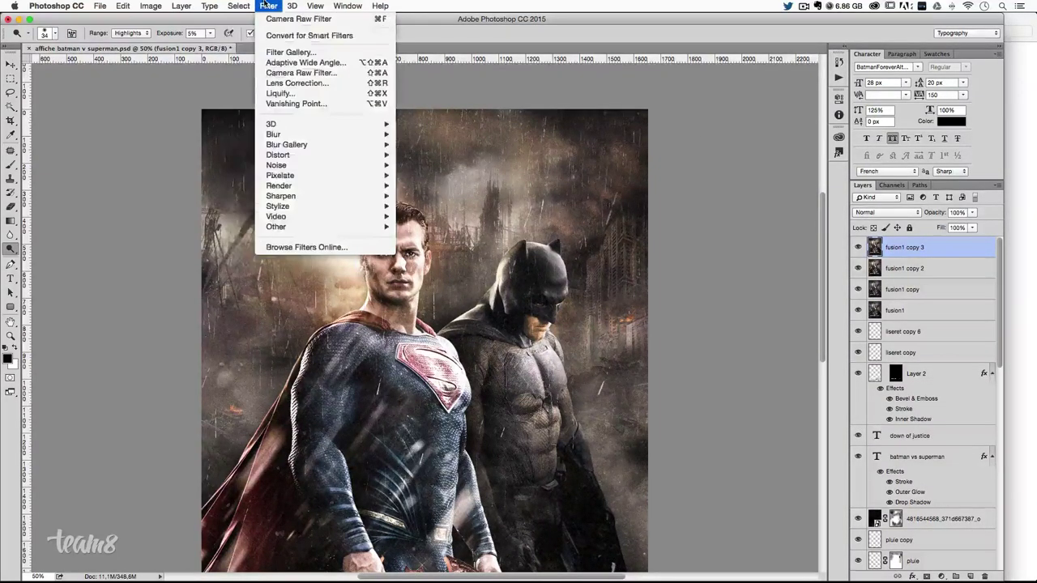
left_click(316, 72)
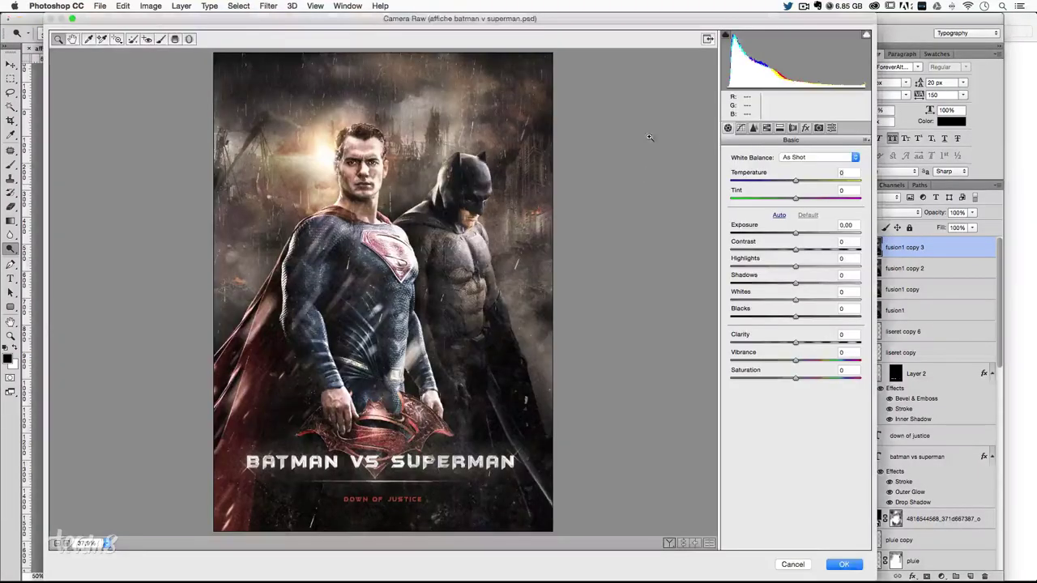
left_click(779, 128)
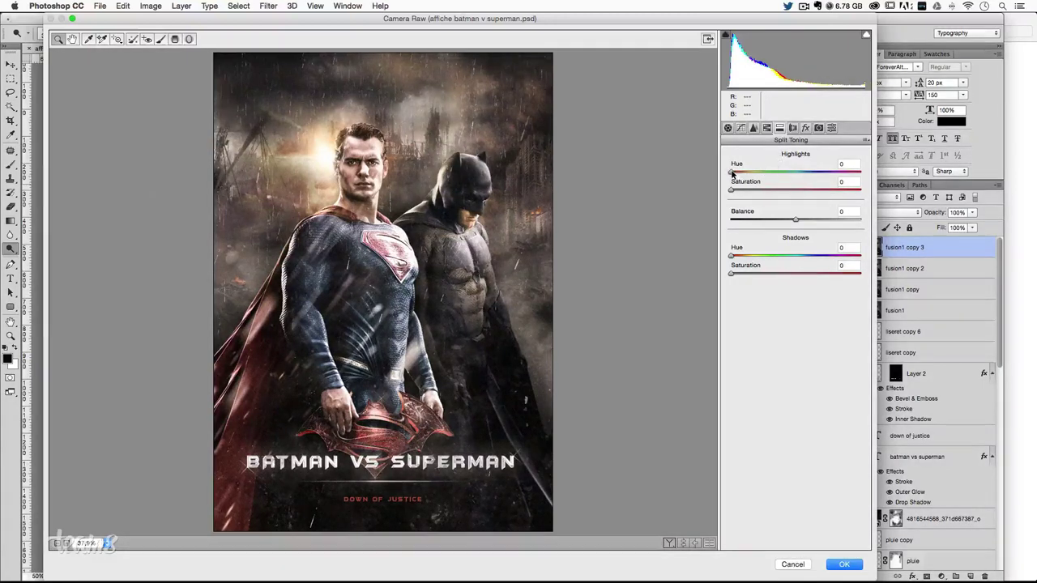
- Split-tone highlights to hue 44, saturation 36 and shadows to hue 210, saturation 56
mouse_move(741, 173)
left_mouse_down()
mouse_move(767, 174)
mouse_move(738, 174)
mouse_move(788, 191)
mouse_move(739, 172)
mouse_move(778, 190)
left_mouse_up()
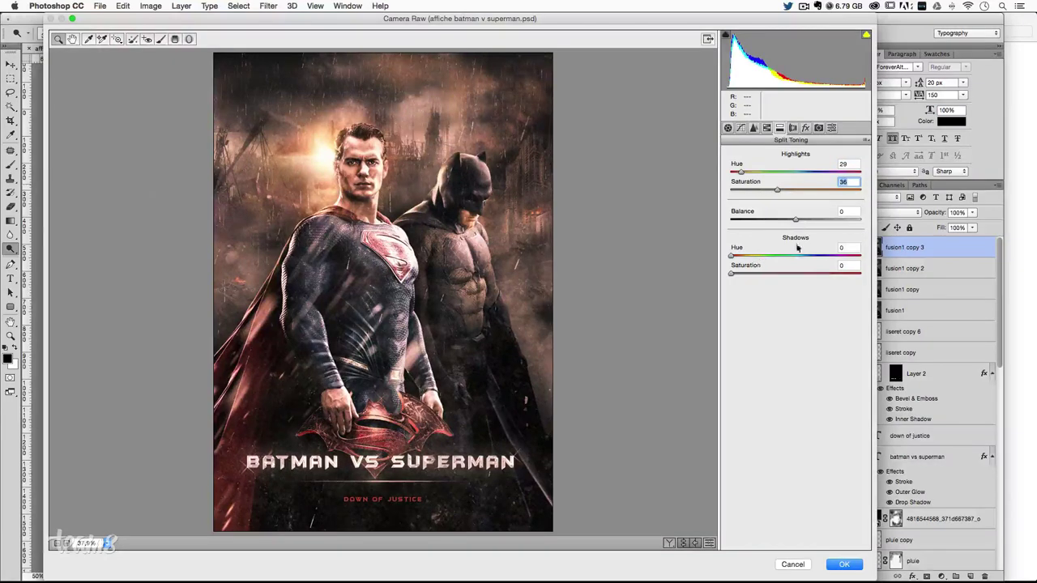
left_click_drag(732, 256, 814, 256)
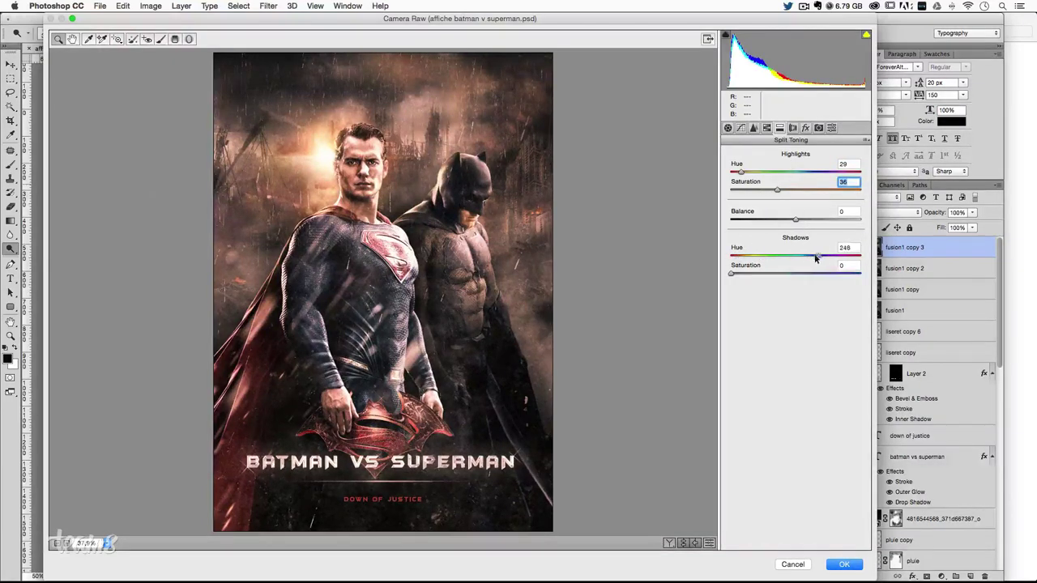
mouse_move(739, 274)
left_mouse_down()
mouse_move(803, 274)
mouse_move(806, 256)
left_mouse_up()
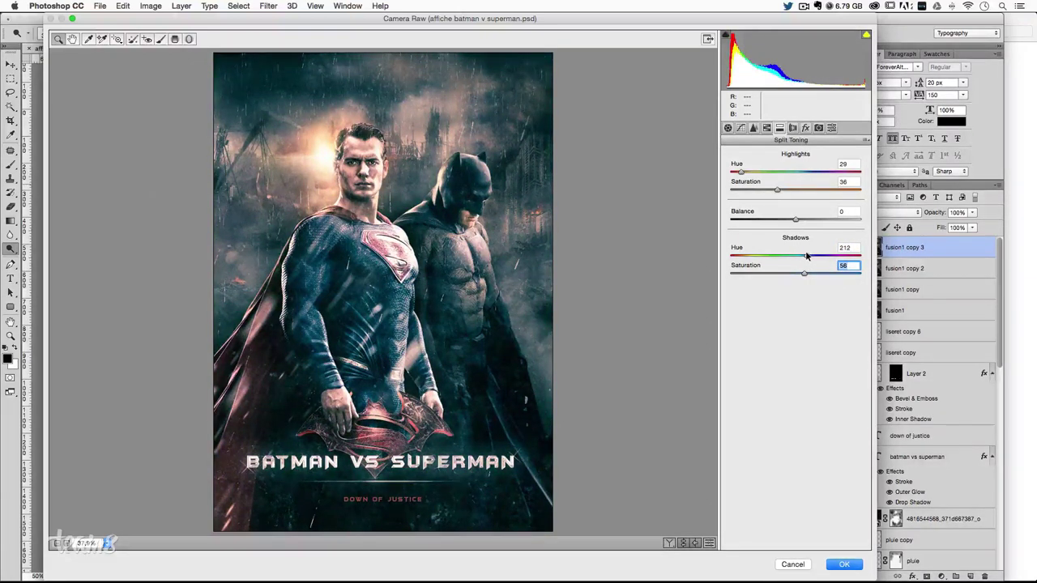
left_click(806, 256)
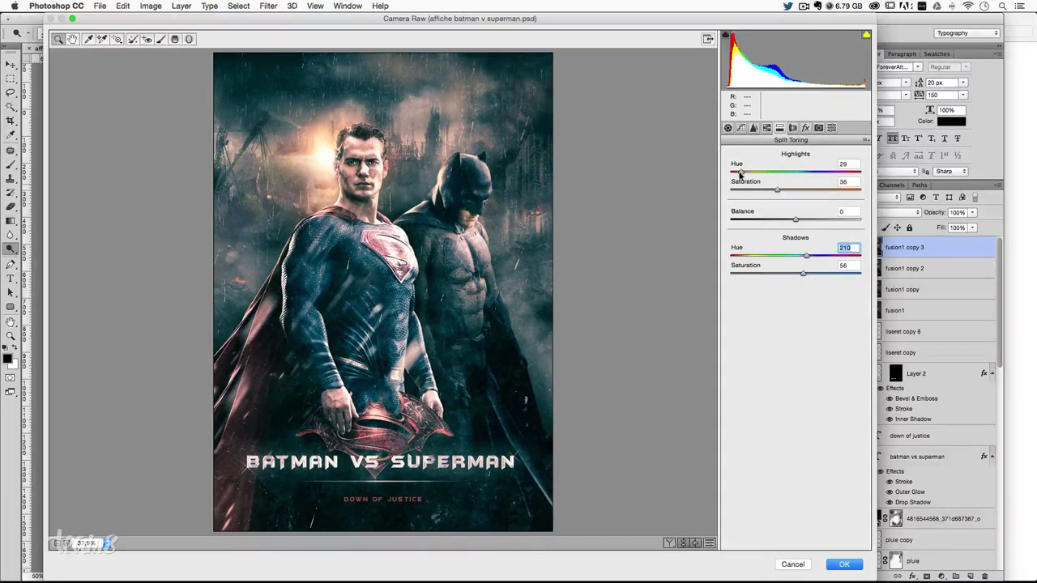
left_click_drag(751, 173, 750, 173)
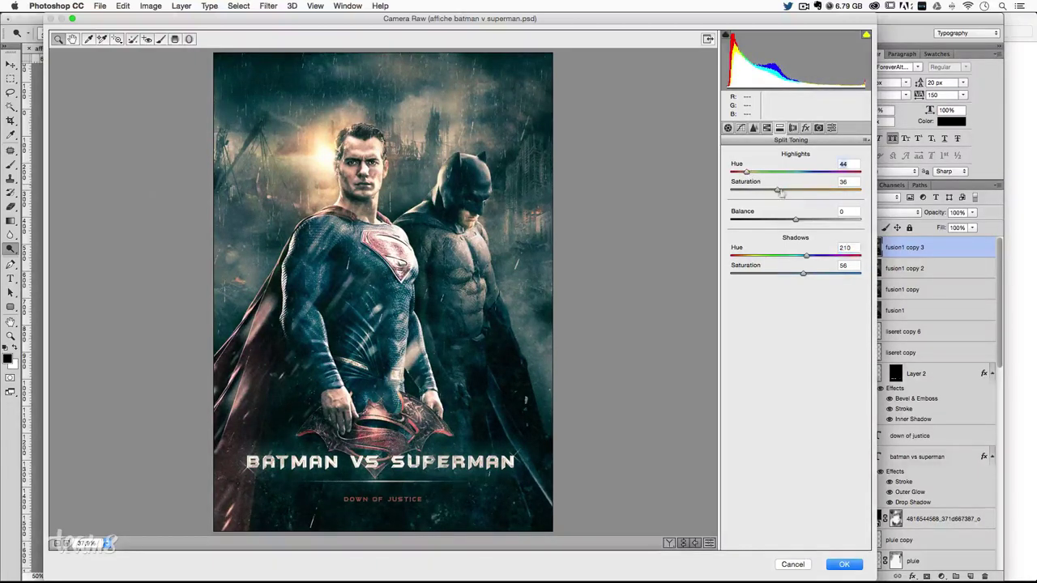
- Roughly adjust the shadows hue, balance and highlights hue sliders
left_click_drag(805, 256, 805, 275)
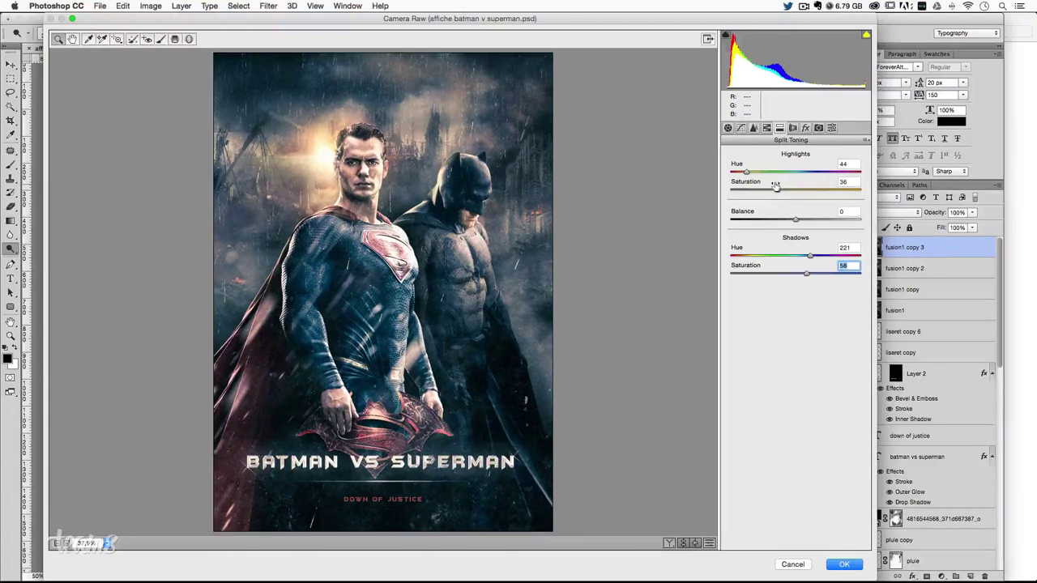
mouse_move(798, 223)
left_mouse_down()
mouse_move(749, 221)
mouse_move(819, 221)
left_mouse_up()
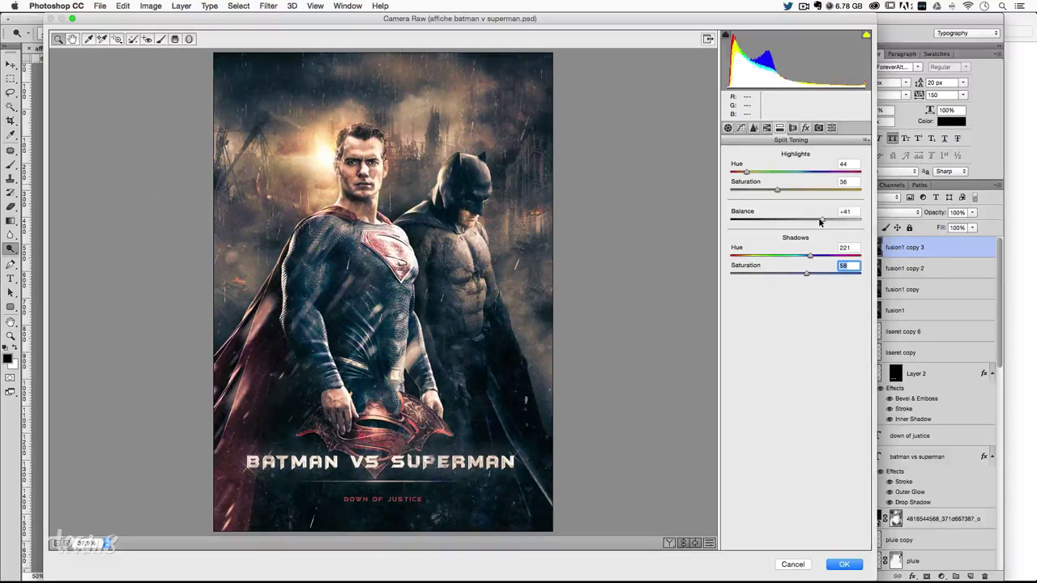
left_click(814, 222)
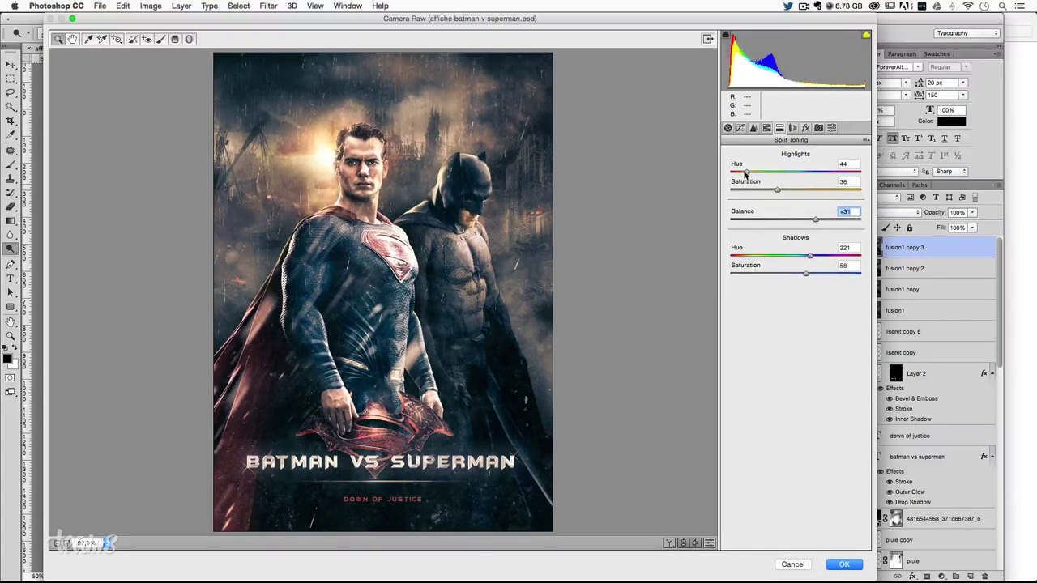
left_click_drag(745, 173, 748, 174)
left_click_drag(809, 256, 811, 273)
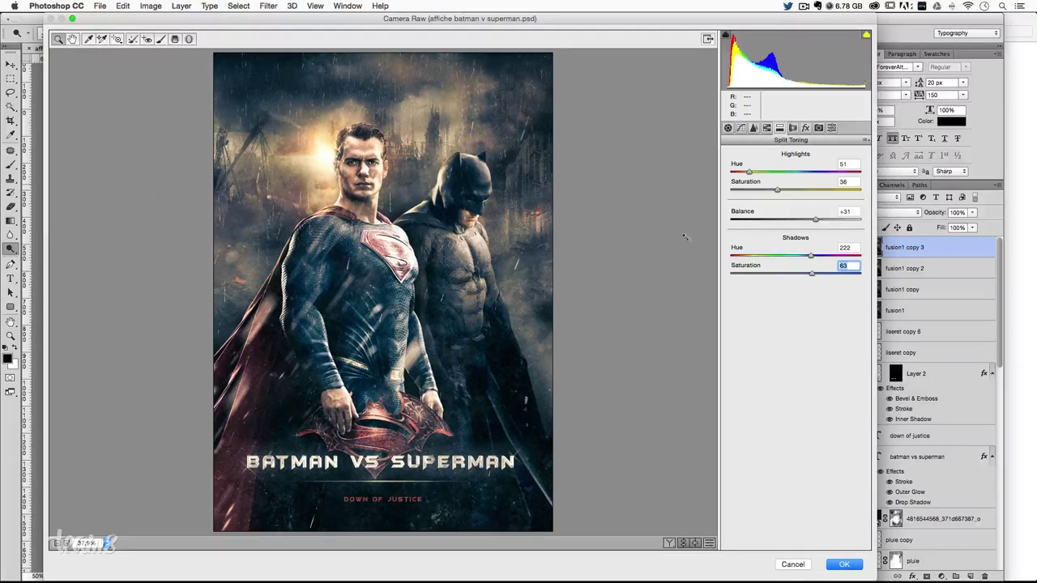
- Enter highlights hue 50, saturation 35, balance +30, shadows hue 225 and saturation 65
key("Tab")
type("50")
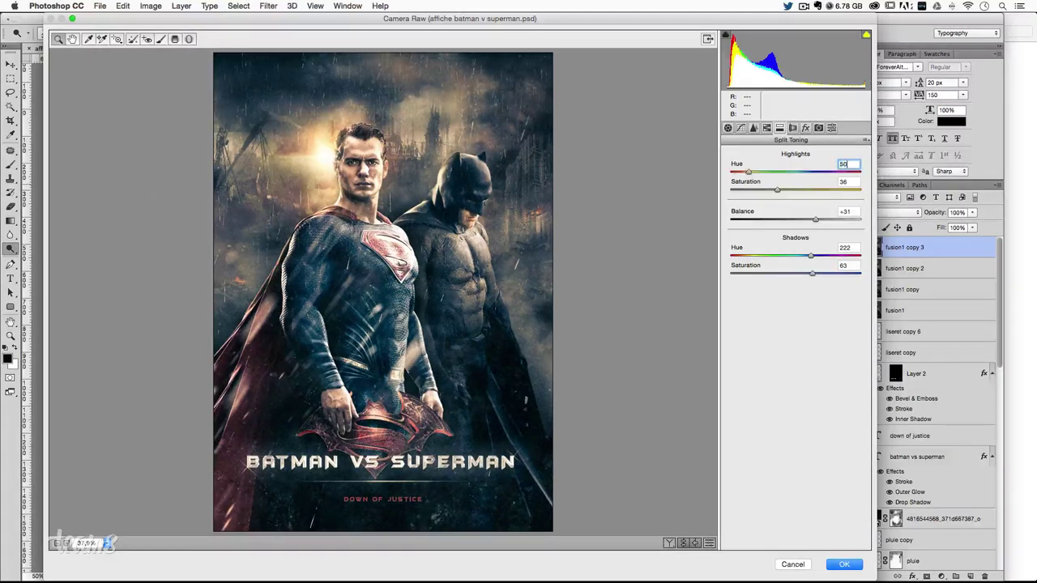
key("Tab")
type("35")
key("Tab")
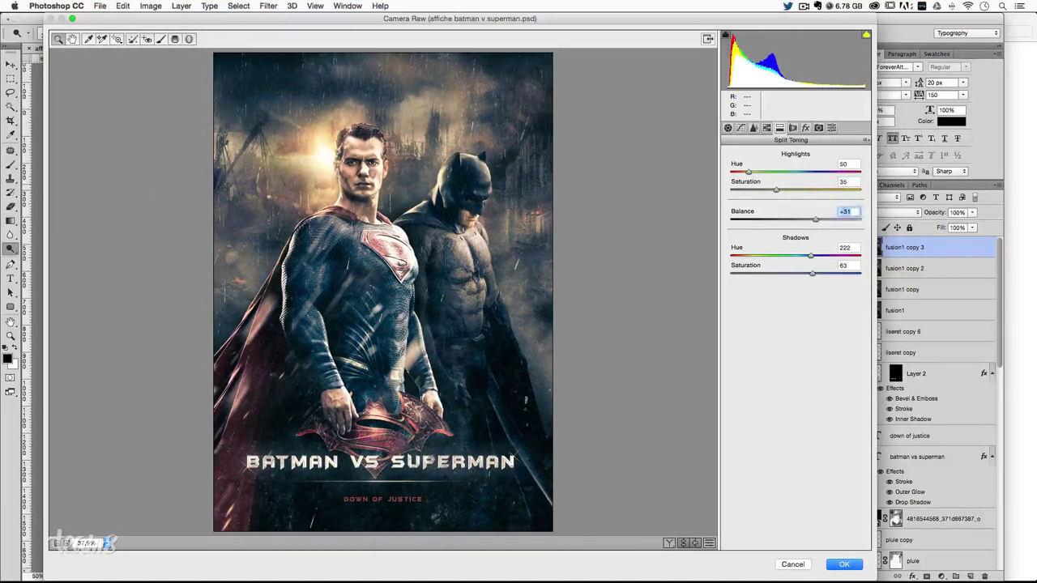
type("30")
key("Tab")
type("225")
key("Tab")
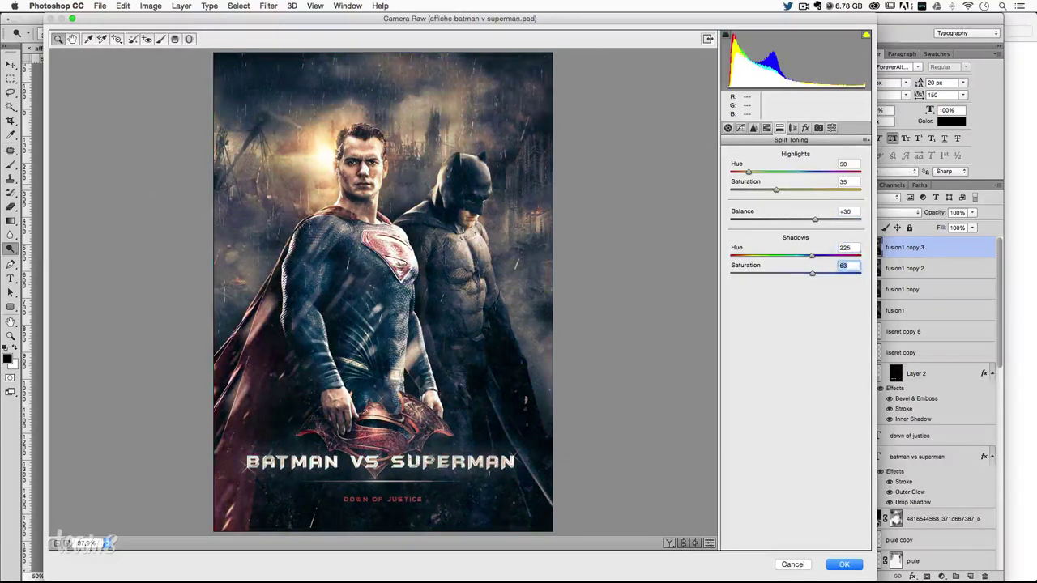
type("65")
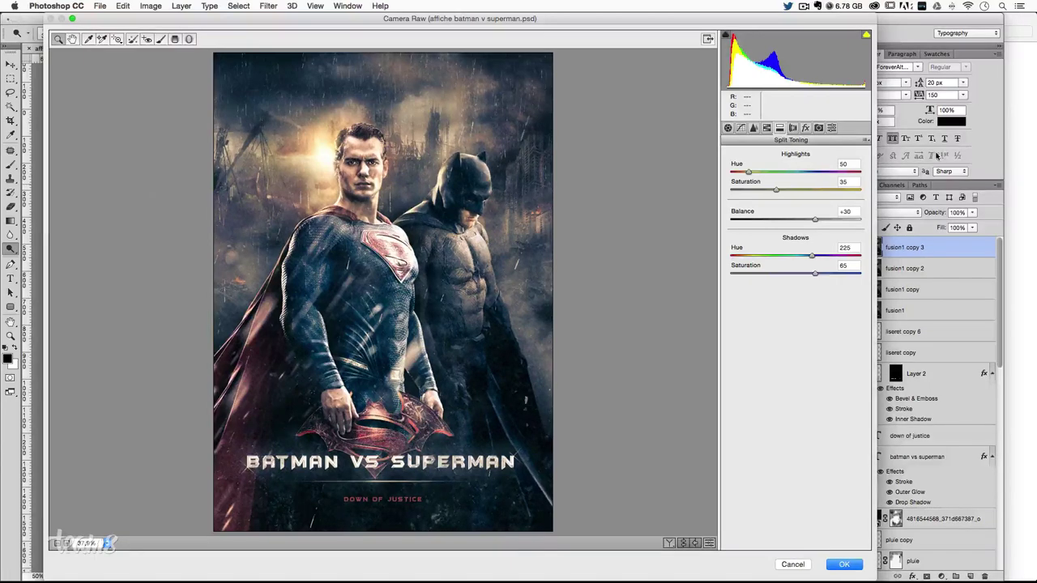
key("Tab")
key("Tab")
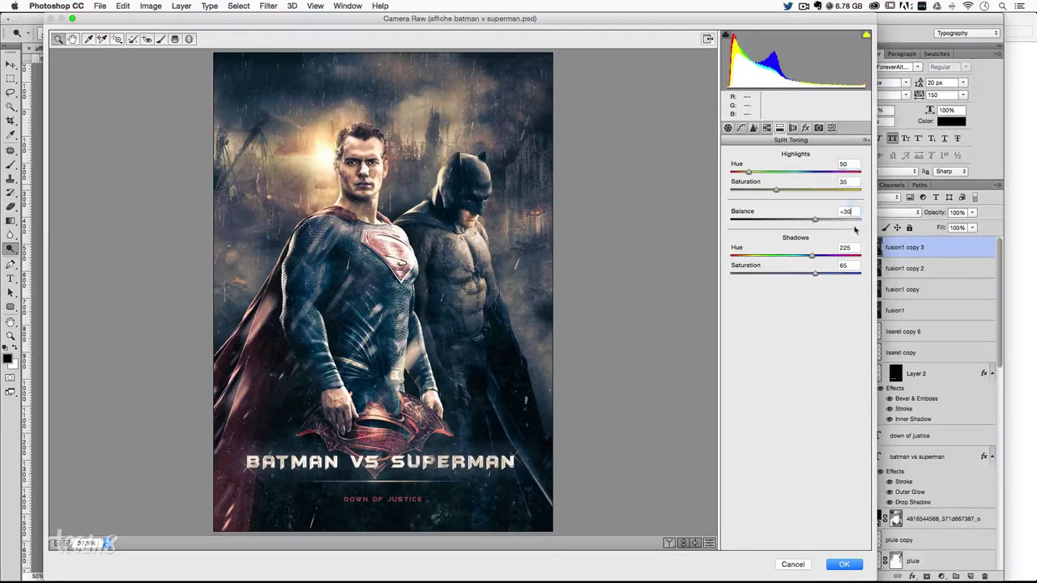
key("Tab")
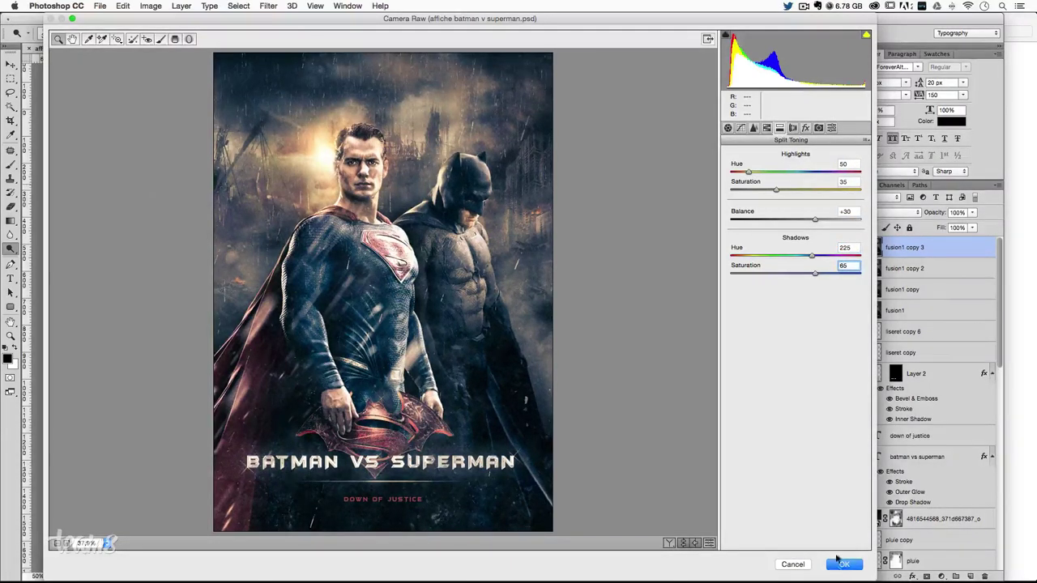
- Apply the split toning and set the top fusion layer's opacity to 75%
left_click(842, 564)
scroll(640, 315, "down", 3)
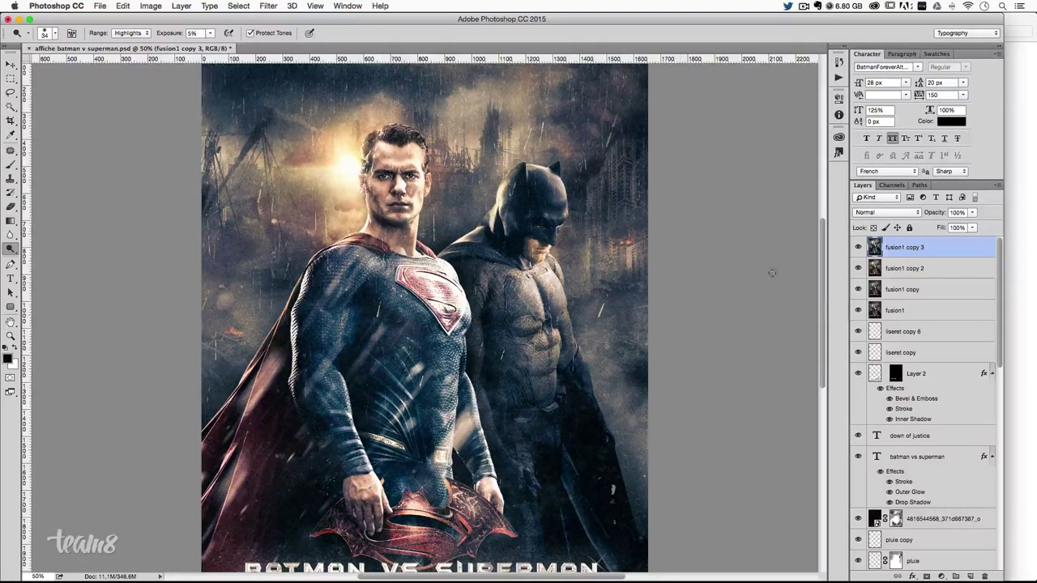
left_click(974, 212)
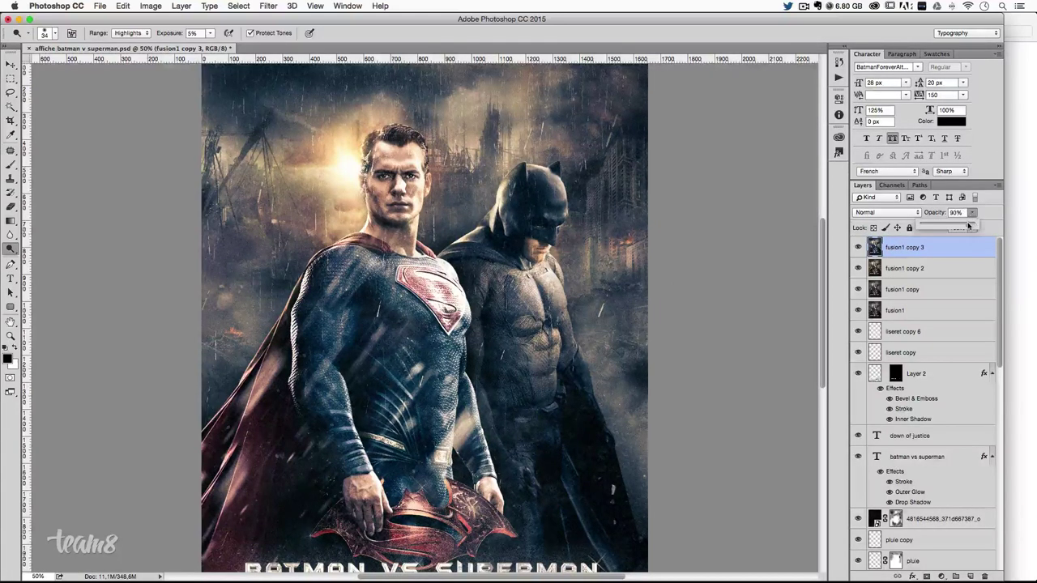
left_click_drag(968, 226, 962, 226)
key("Return")
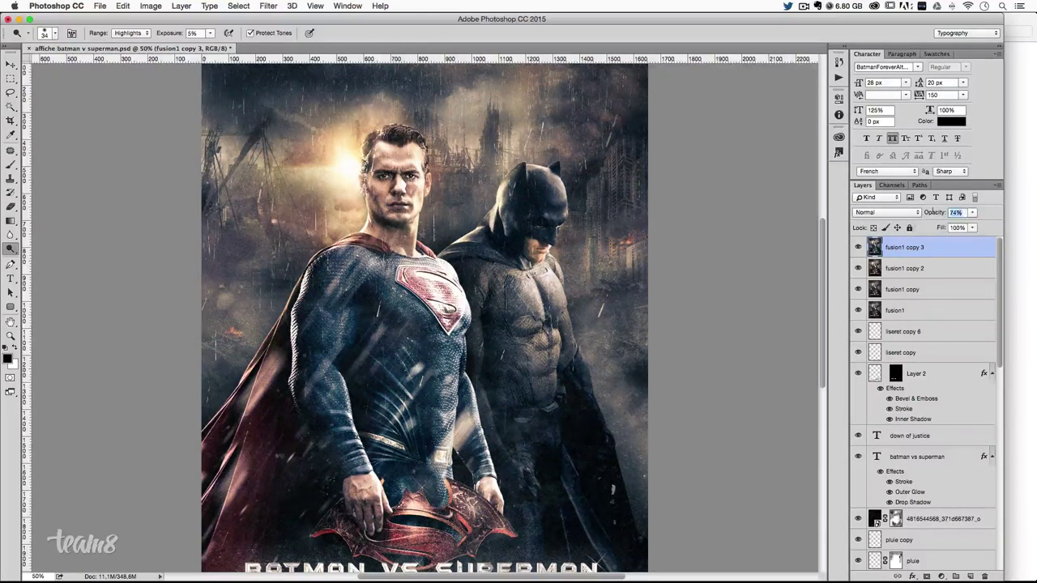
type("75")
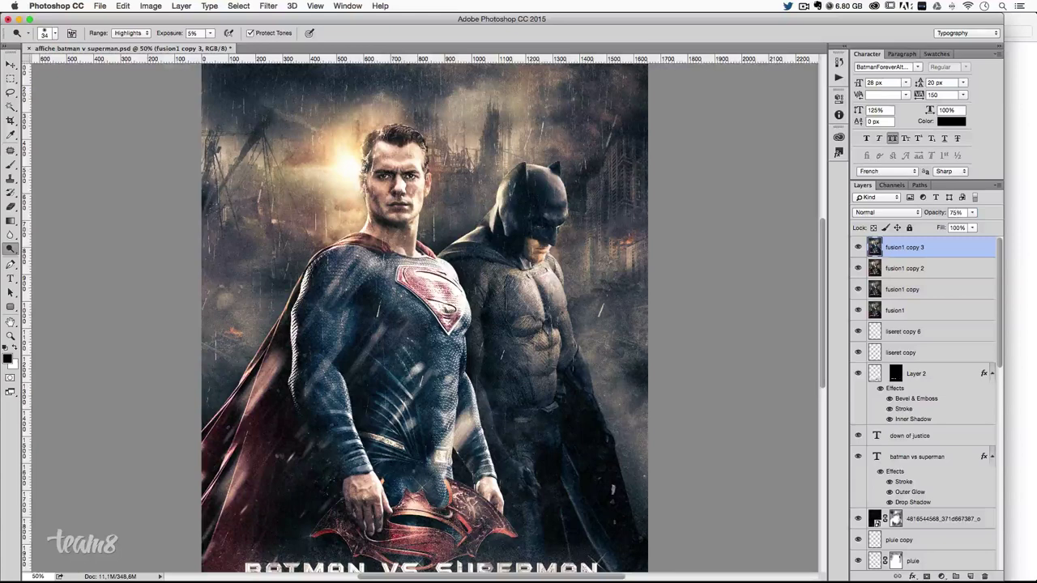
- Drag texture.jpg from the project folder onto the poster as a new layer
scroll(790, 368, "up", 3)
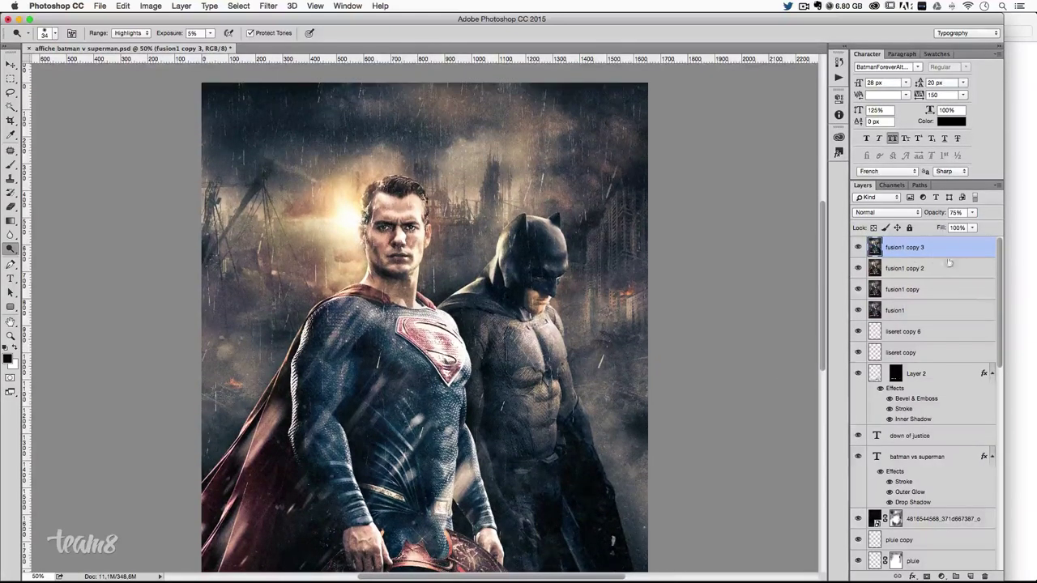
scroll(769, 344, "down", 1)
scroll(769, 344, "down", 1)
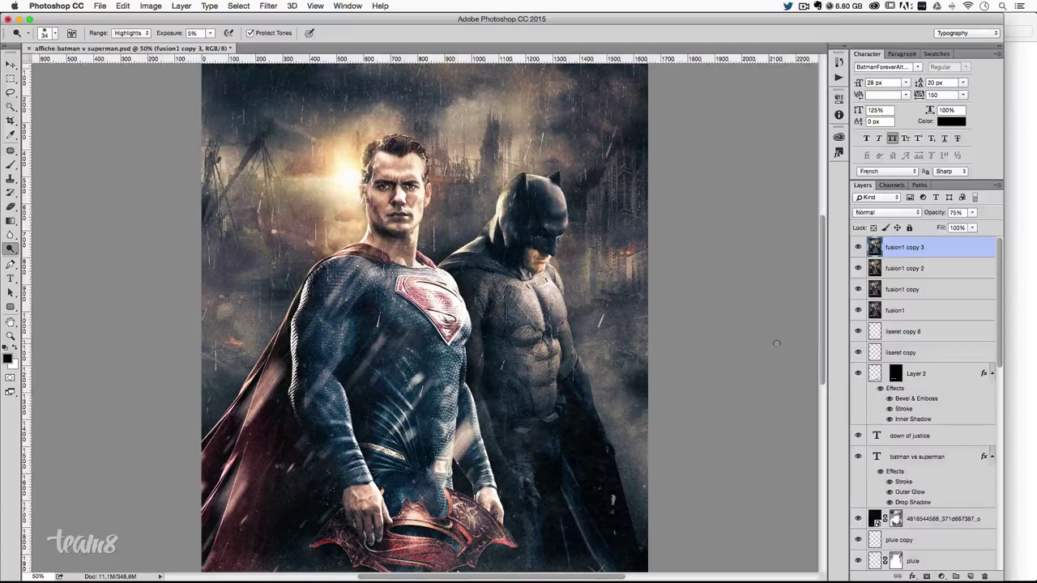
scroll(773, 346, "down", 2)
scroll(769, 348, "down", 3)
scroll(761, 356, "up", 1)
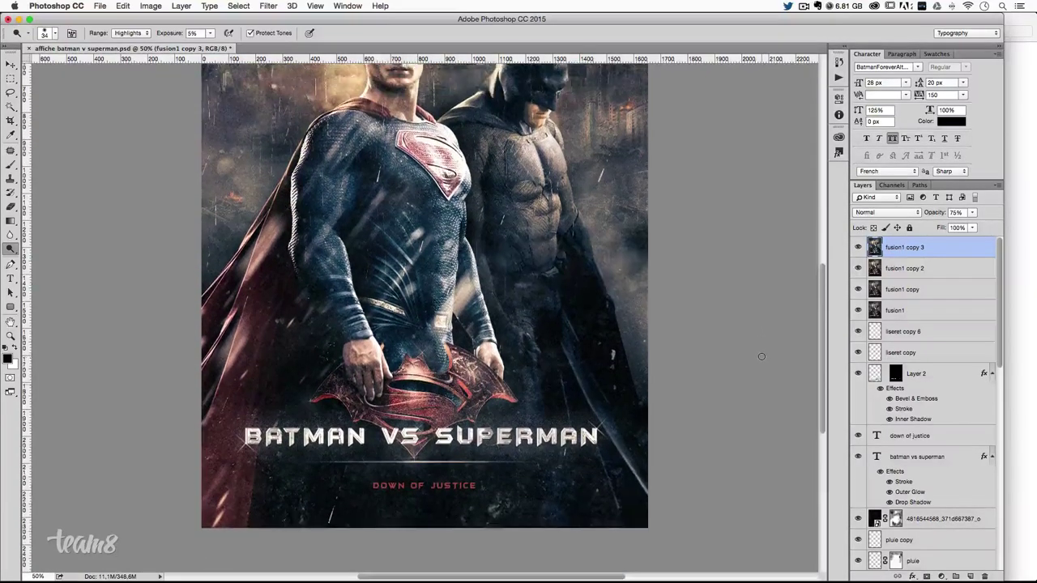
scroll(761, 356, "up", 1)
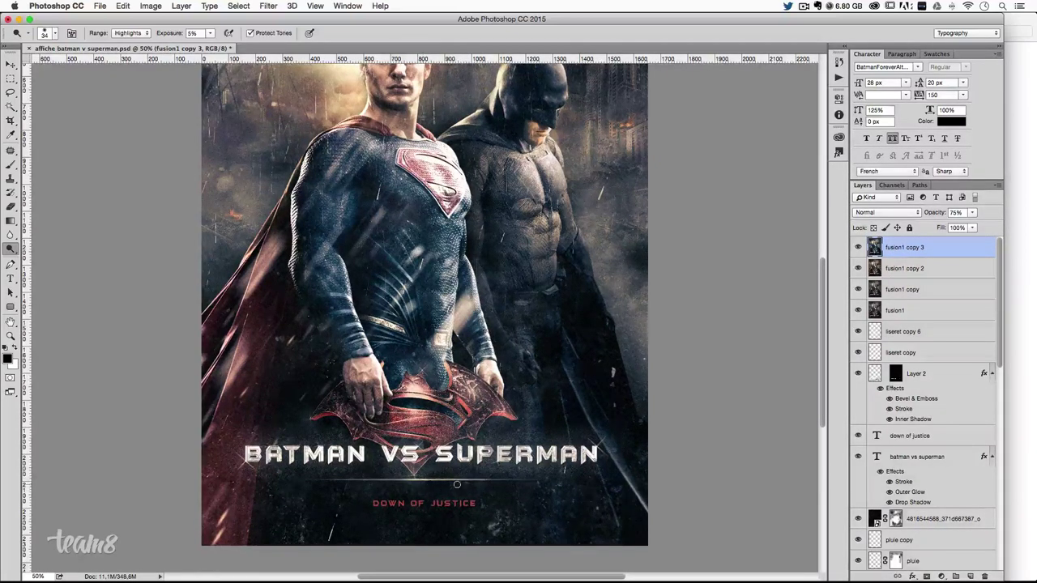
scroll(527, 470, "up", 2)
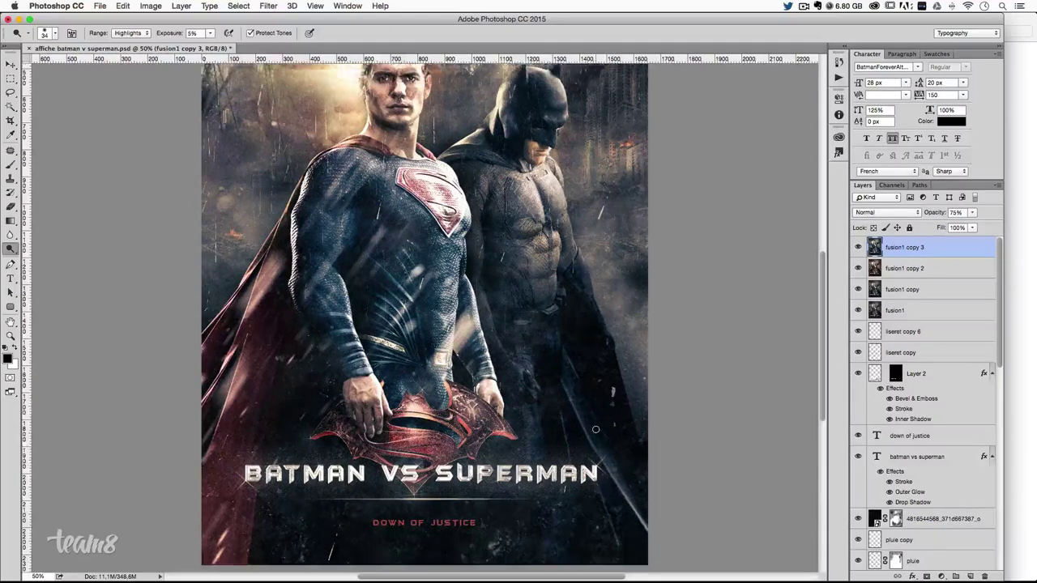
scroll(567, 446, "up", 2)
scroll(596, 429, "up", 2)
scroll(595, 429, "up", 1)
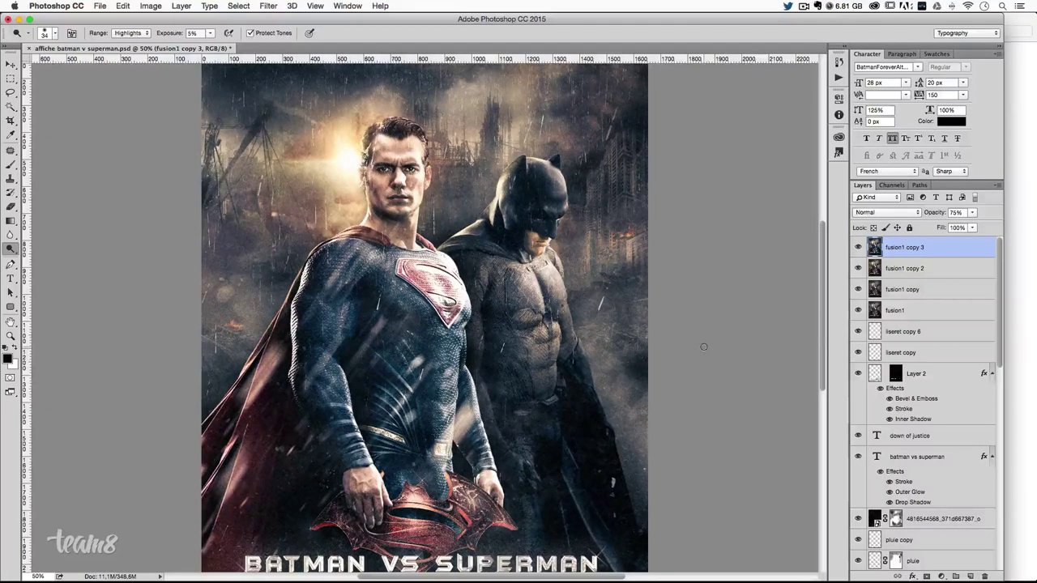
scroll(704, 347, "down", 2)
scroll(704, 347, "down", 2)
left_click(1018, 128)
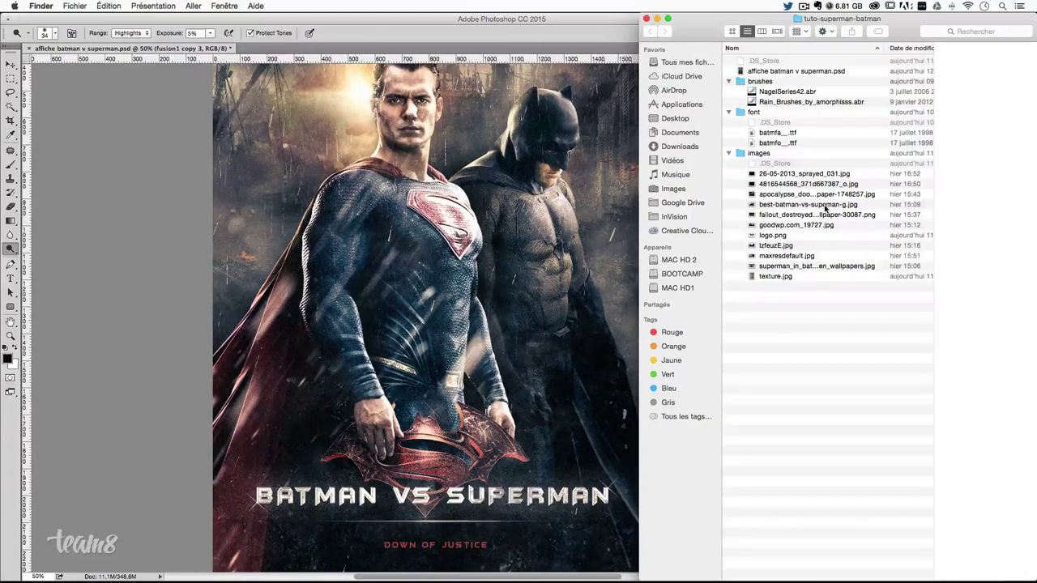
left_click(772, 256)
left_click(774, 276)
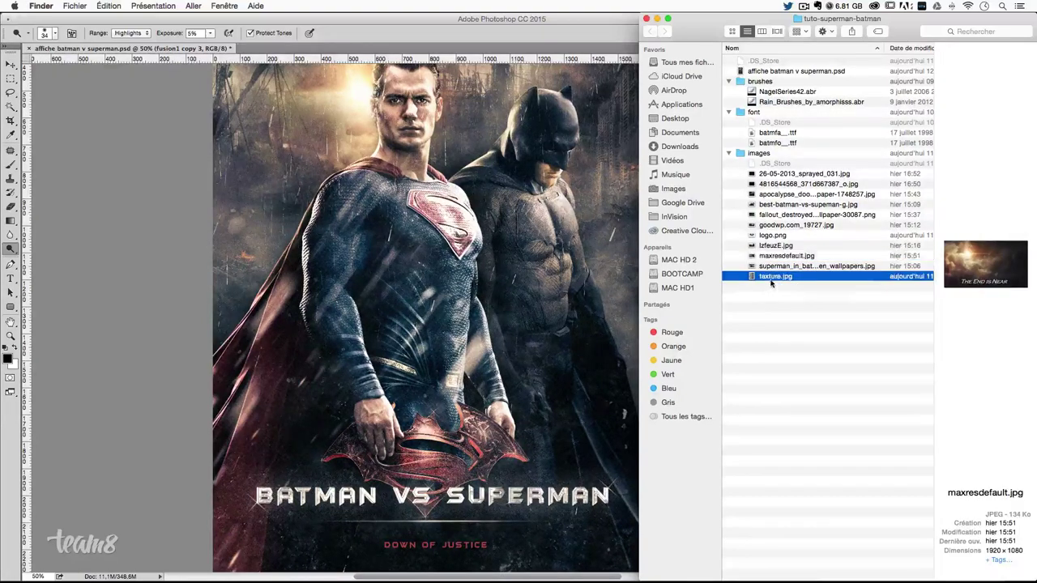
left_click_drag(775, 276, 567, 243)
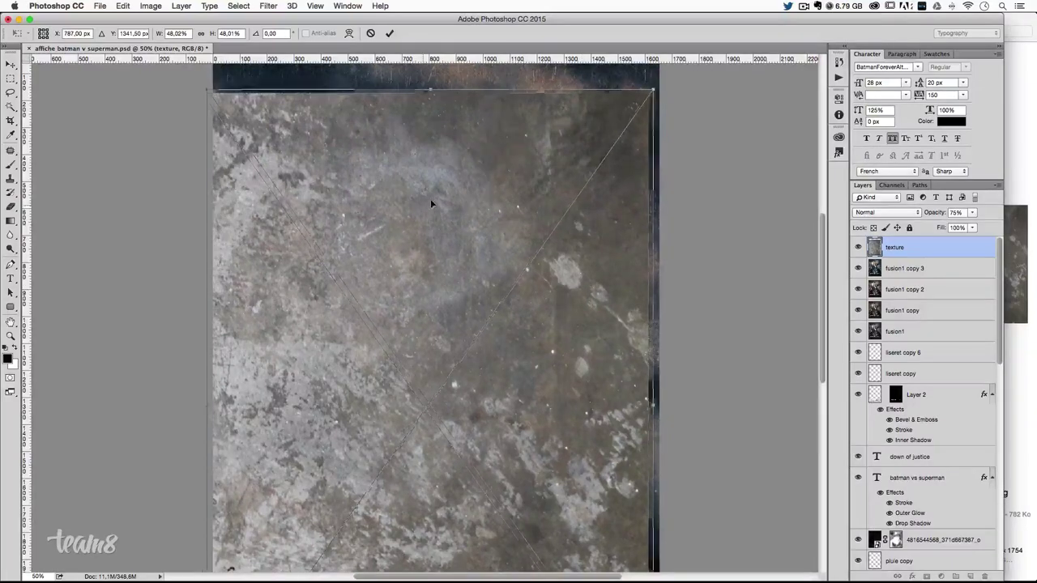
- Move the texture to the poster's top edge, scale it to cover the poster, and commit
scroll(421, 235, "up", 5)
left_click_drag(414, 256, 412, 213)
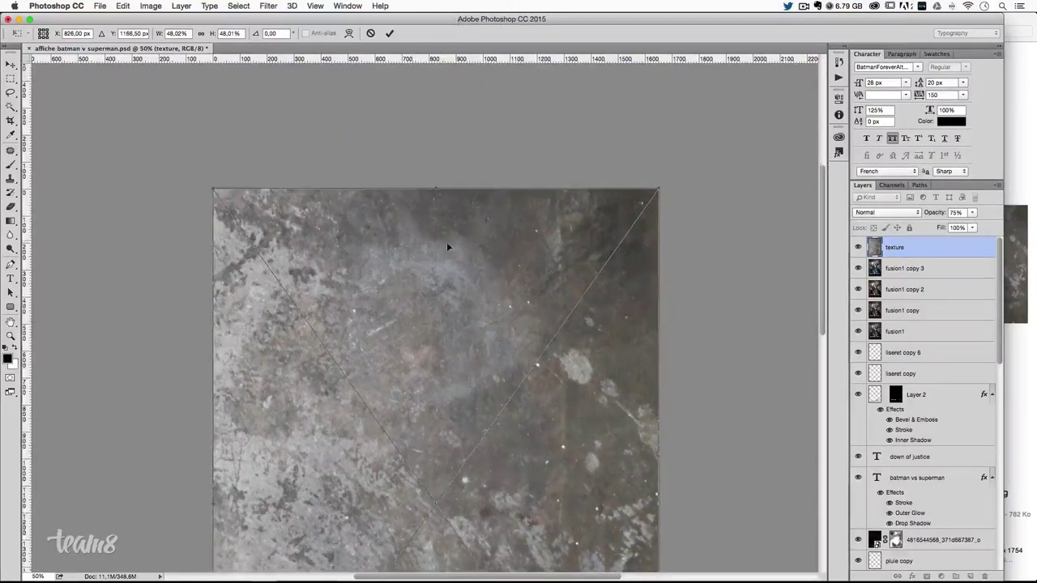
scroll(446, 242, "down", 10)
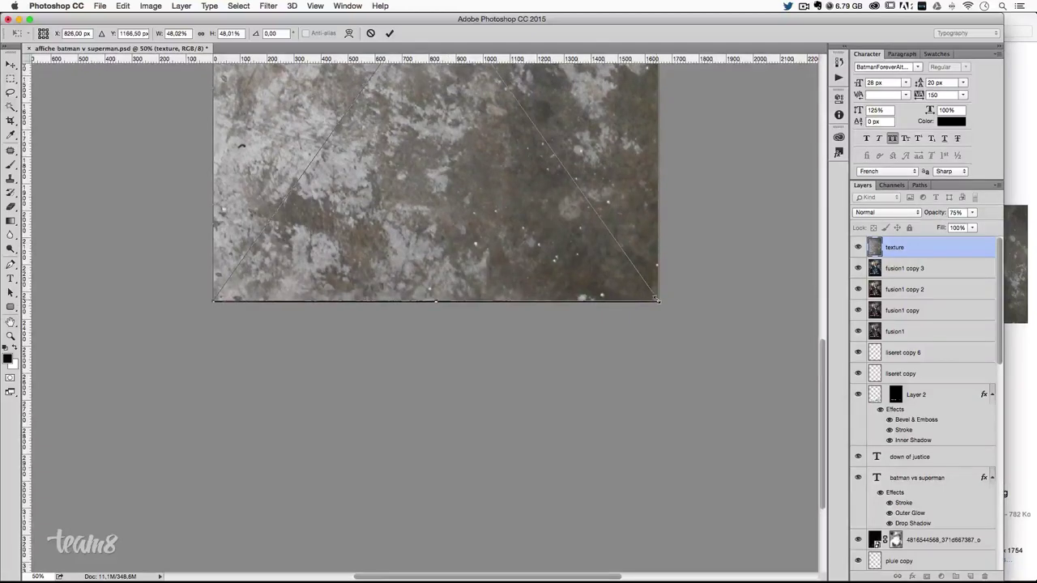
left_click_drag(657, 301, 660, 303)
key("Return")
scroll(600, 315, "up", 5)
key("o")
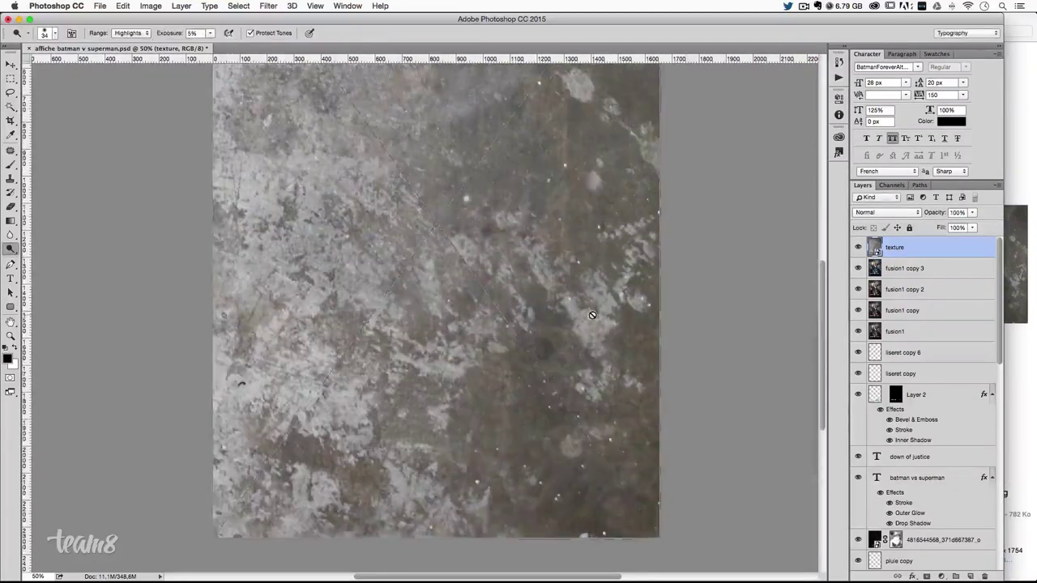
scroll(486, 267, "up", 5)
- Switch to the Move tool and bring up the layer blend mode list
left_click(11, 64)
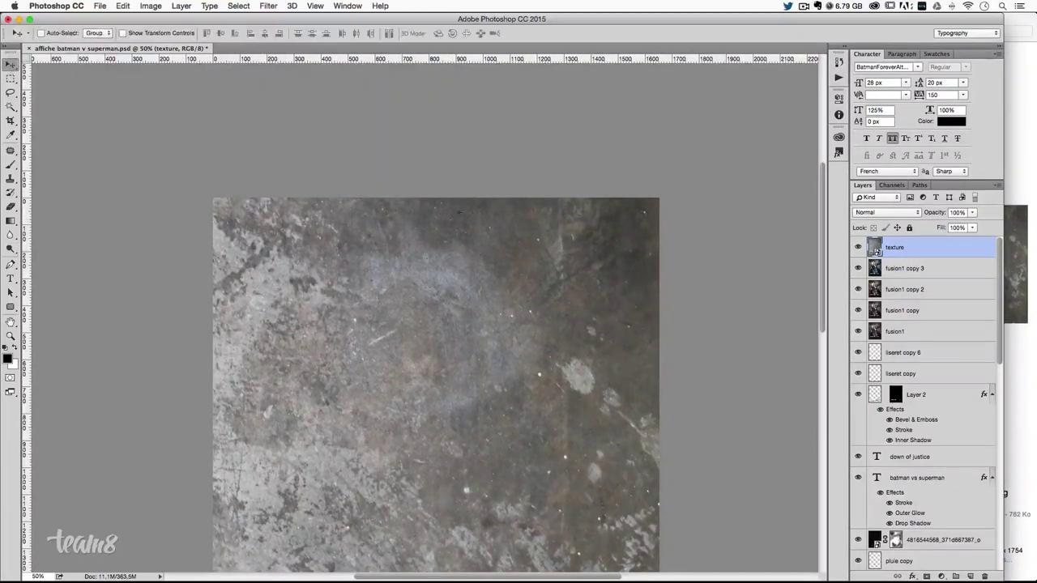
scroll(437, 324, "down", 2)
scroll(438, 324, "down", 3)
left_click(886, 213)
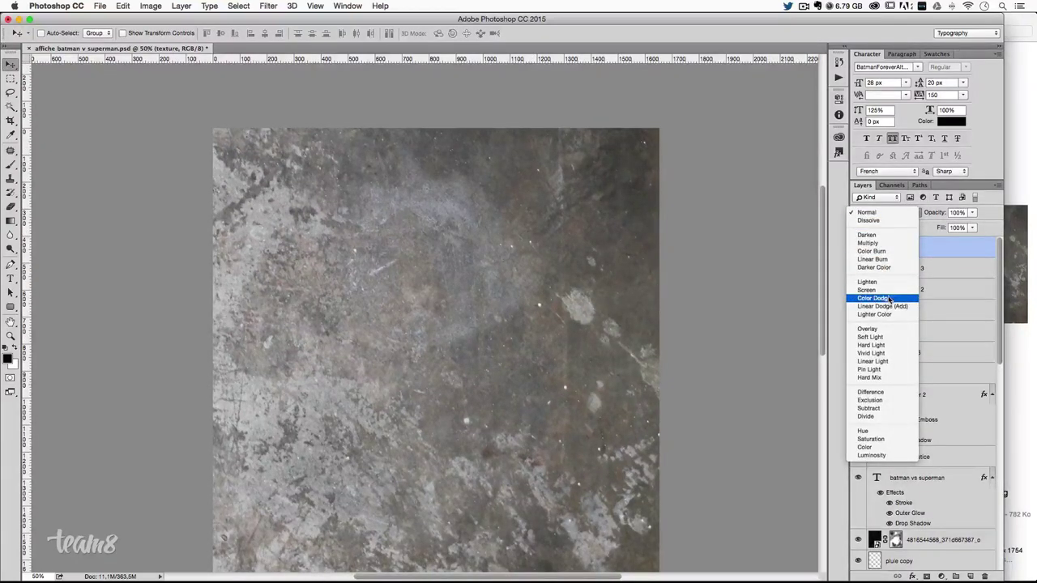
- Set the texture layer to Soft Light and toggle it to compare the result
left_click(888, 337)
scroll(719, 330, "down", 3)
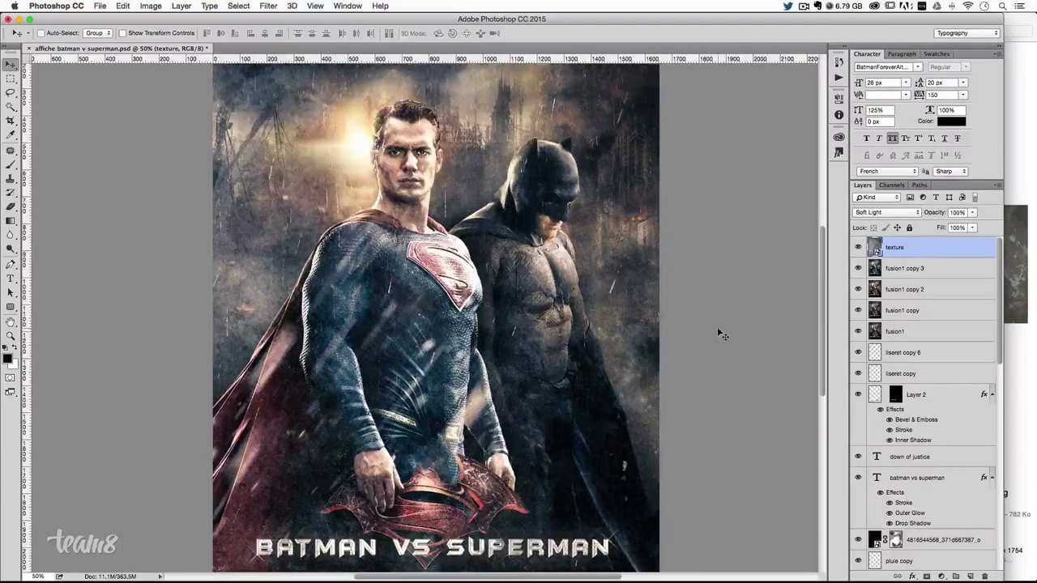
key("super+minus")
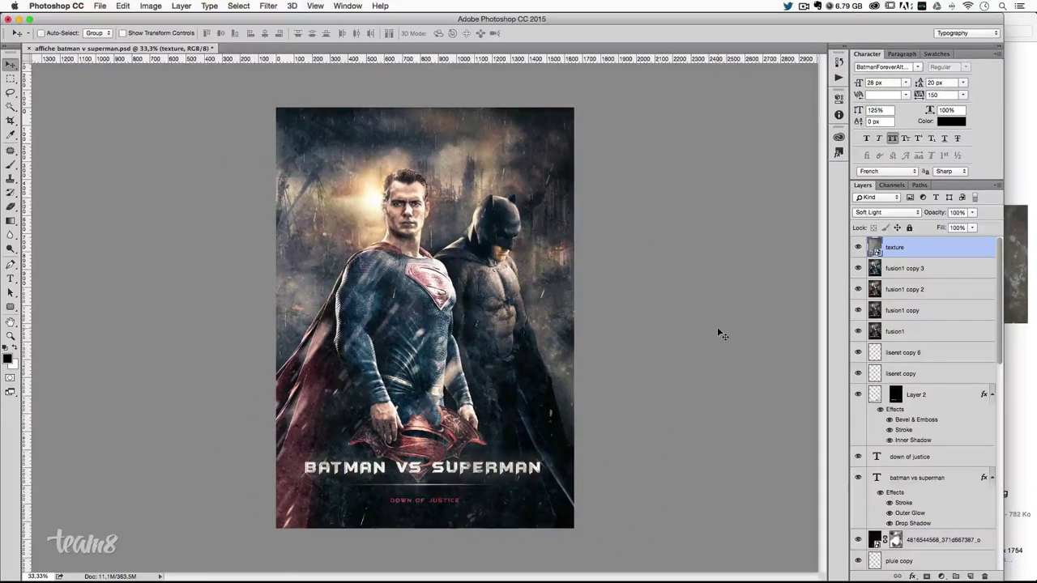
left_click(858, 247)
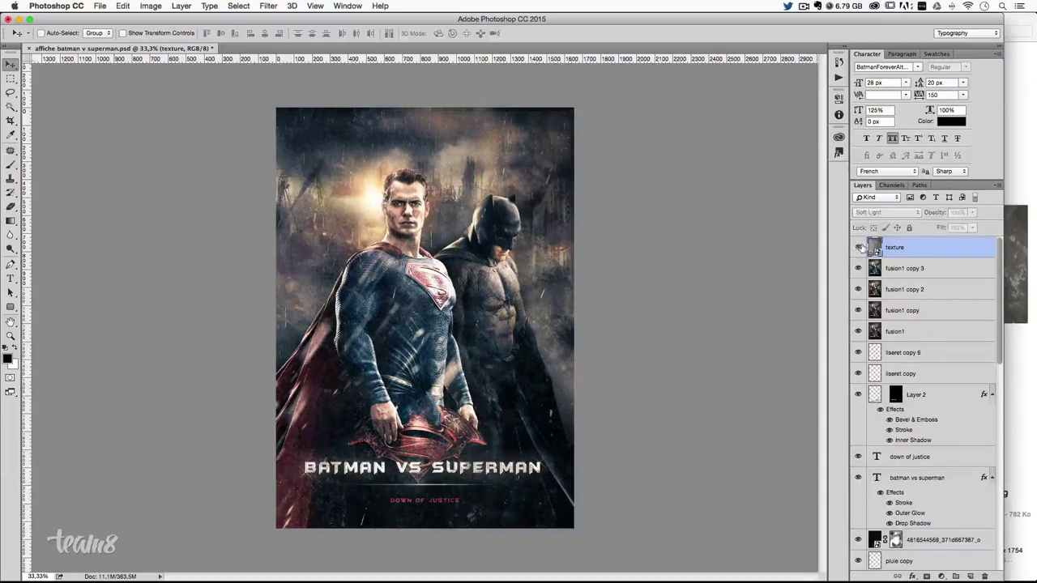
left_click(859, 247)
left_click(859, 247)
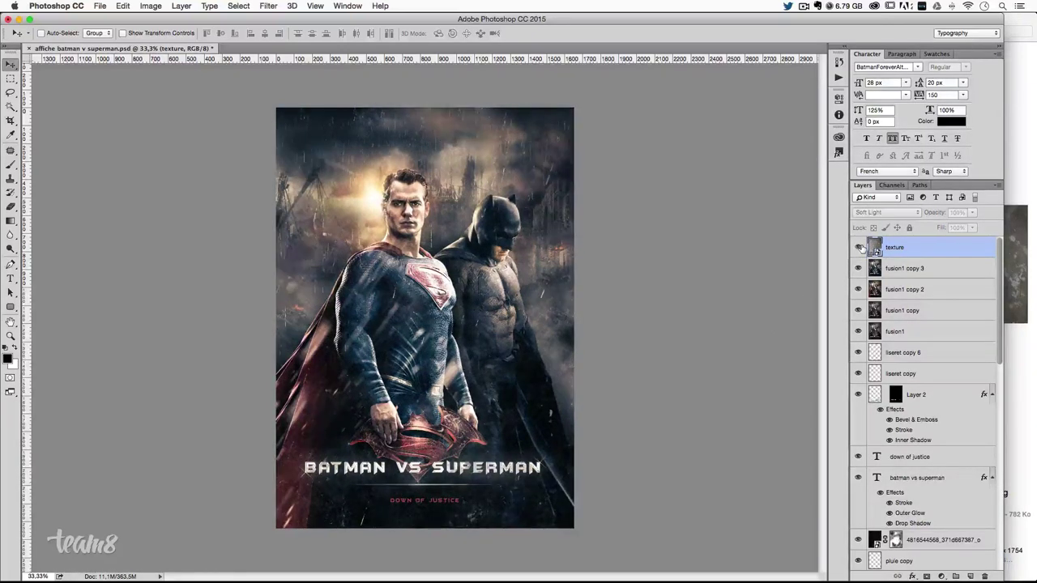
- Rotate the texture upside down, then flip it vertically and horizontally
key("super+t")
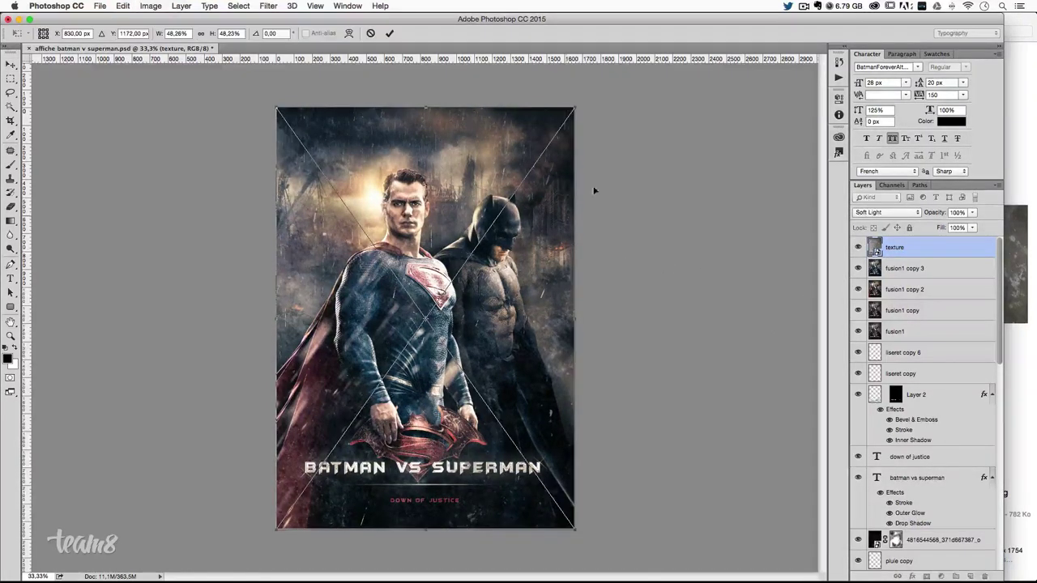
left_click_drag(603, 99, 361, 220)
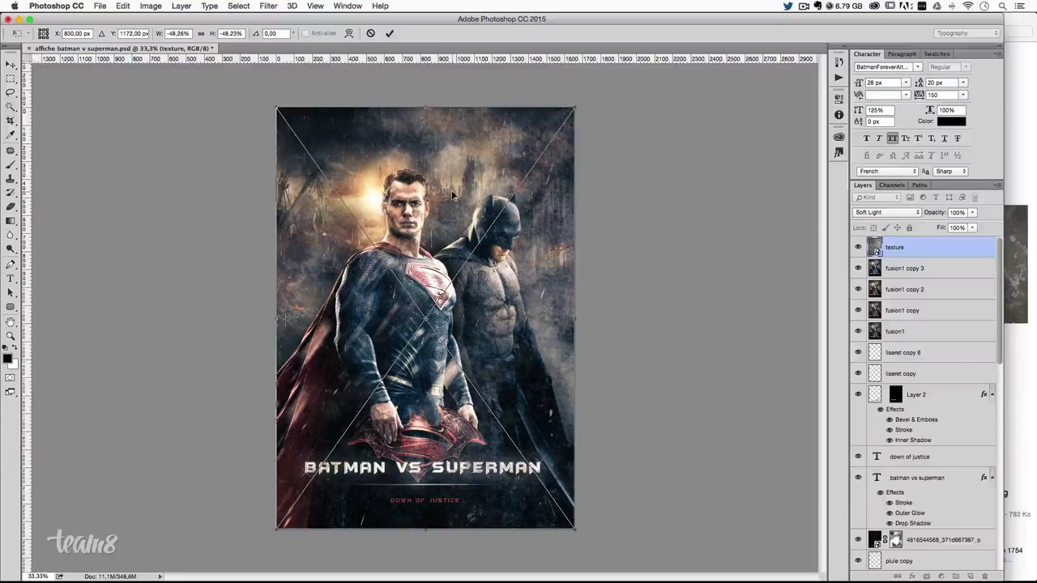
key("Return")
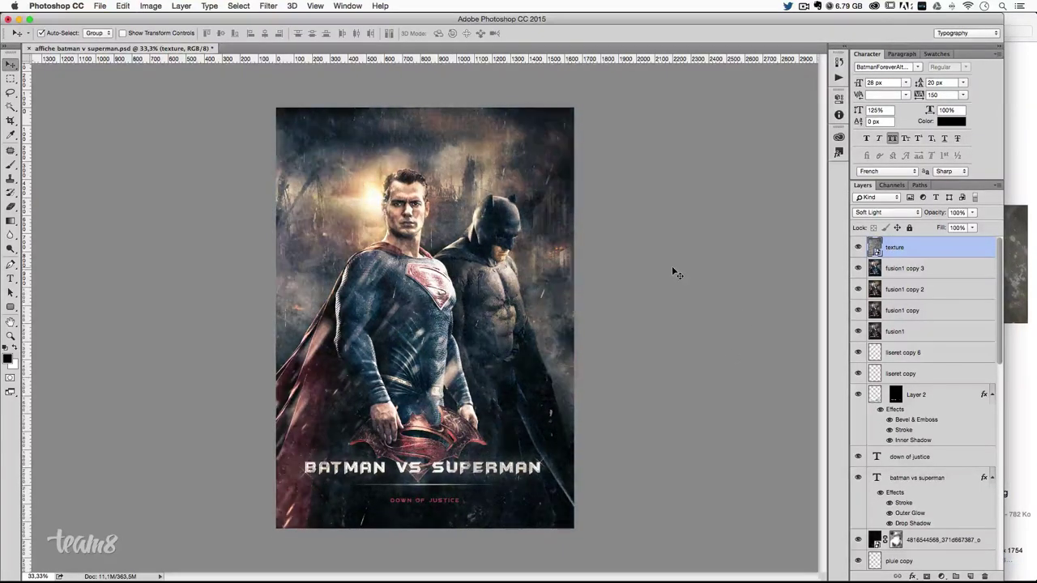
key("ctrl+t")
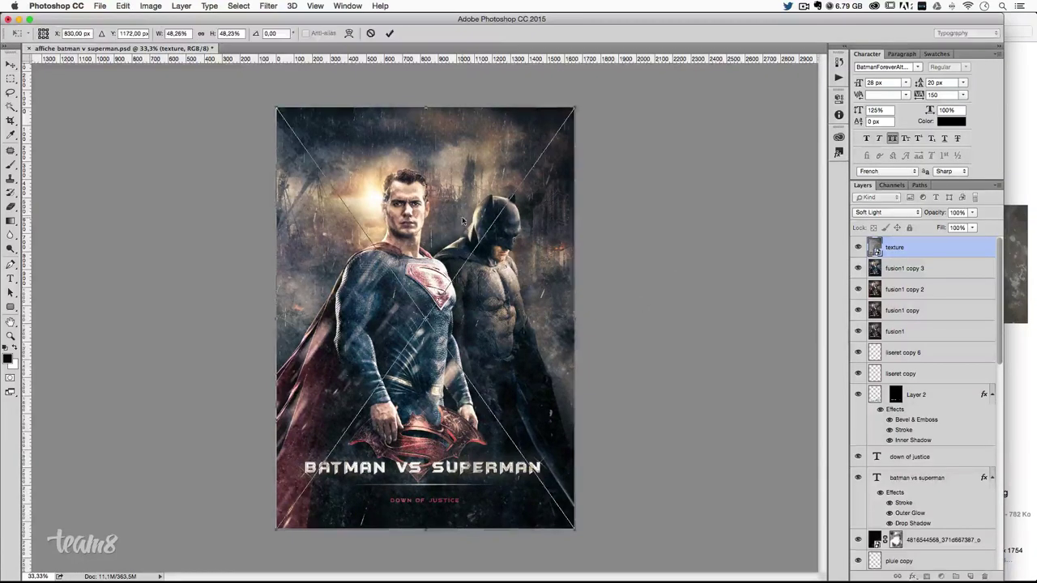
right_click(462, 217)
left_click(540, 360)
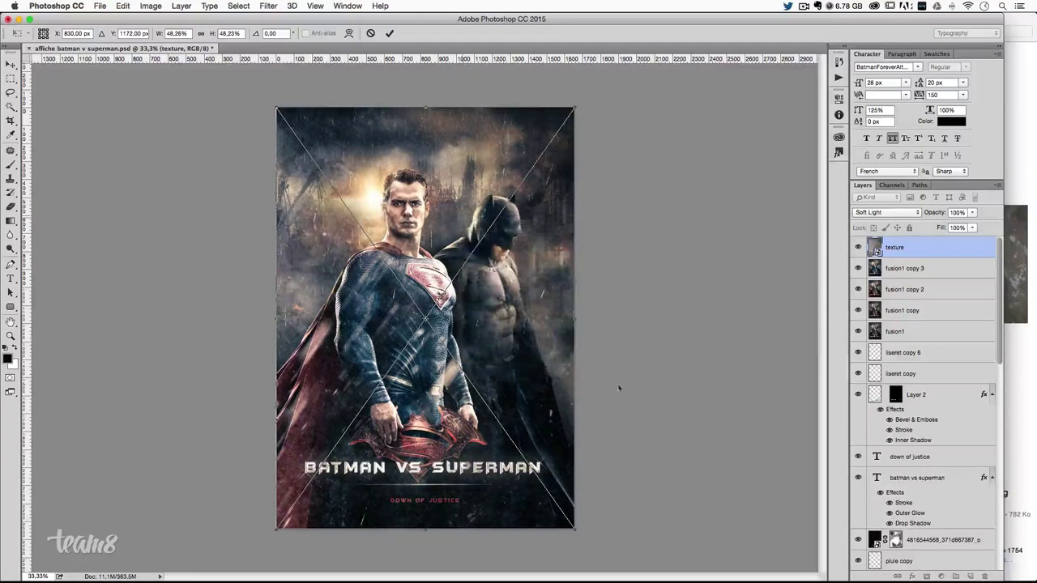
right_click(448, 374)
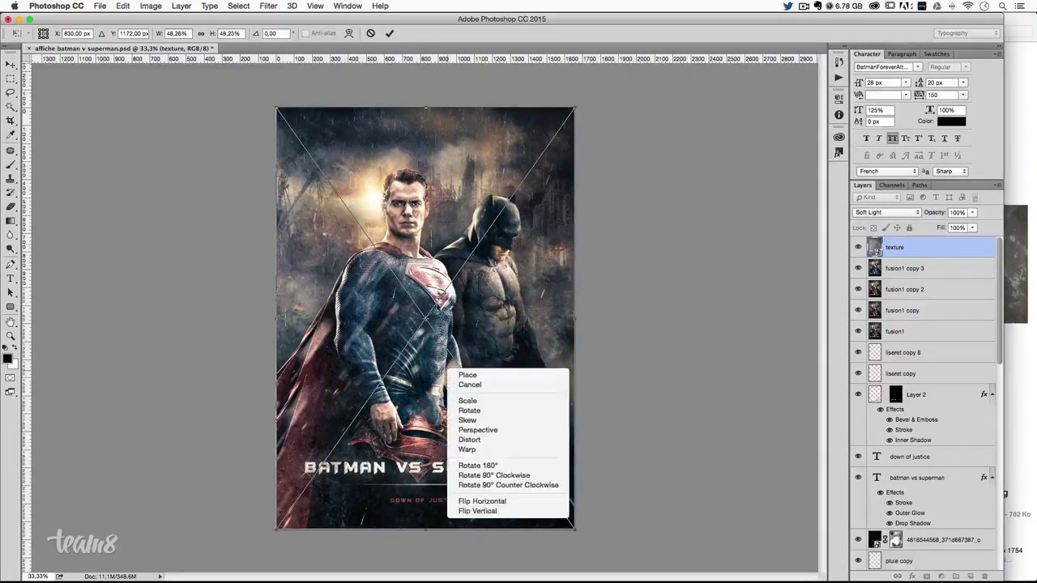
left_click(489, 501)
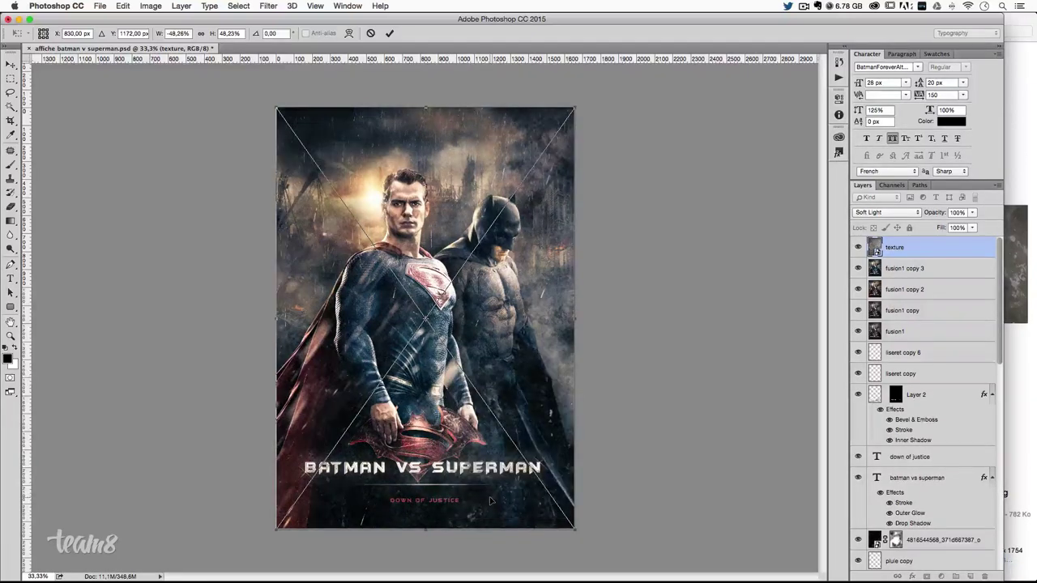
key("Return")
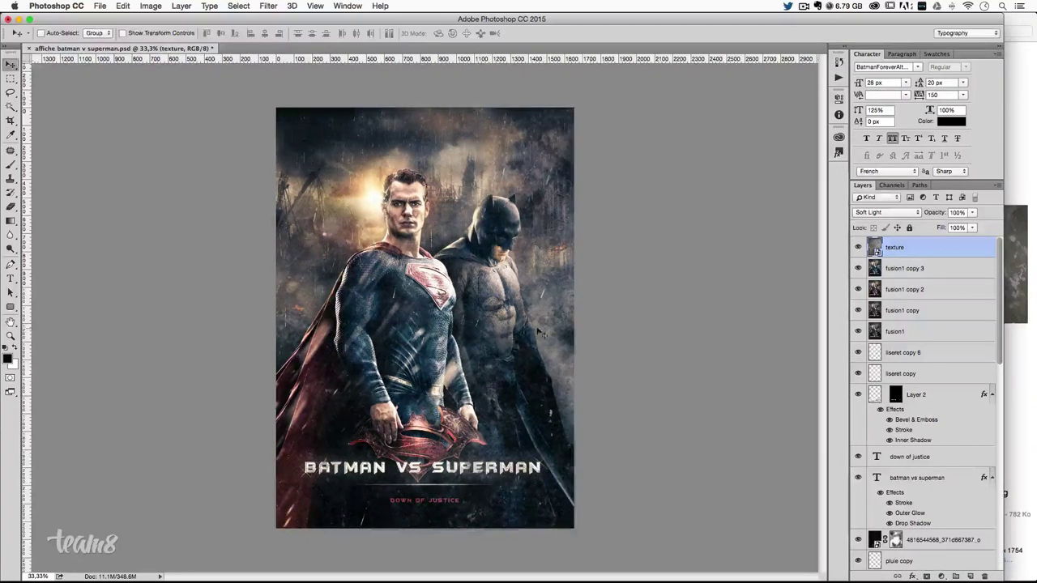
- Toggle the texture layer's visibility to compare the poster before and after
left_click(858, 248)
left_click(858, 248)
left_click(858, 248)
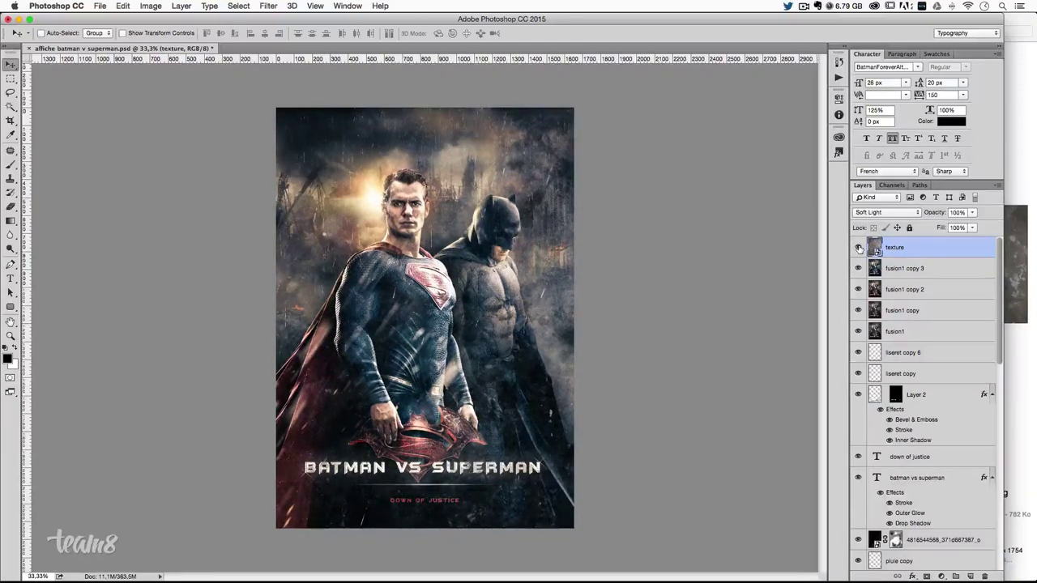
left_click(858, 248)
left_click(859, 248)
left_click(859, 248)
- Add a mask to the texture layer and set up a roughly 757 px brush
left_click(925, 576)
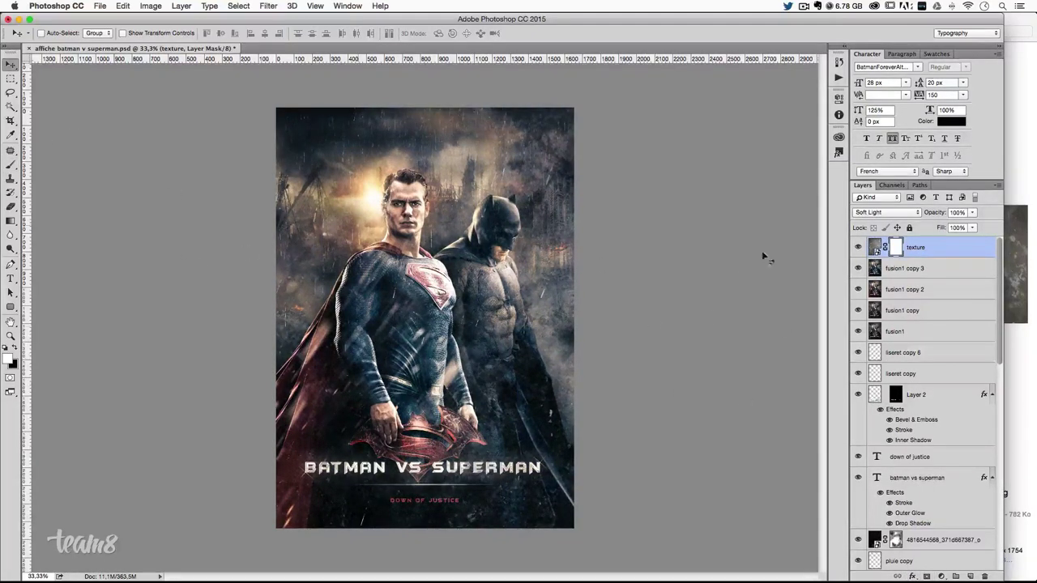
key("b")
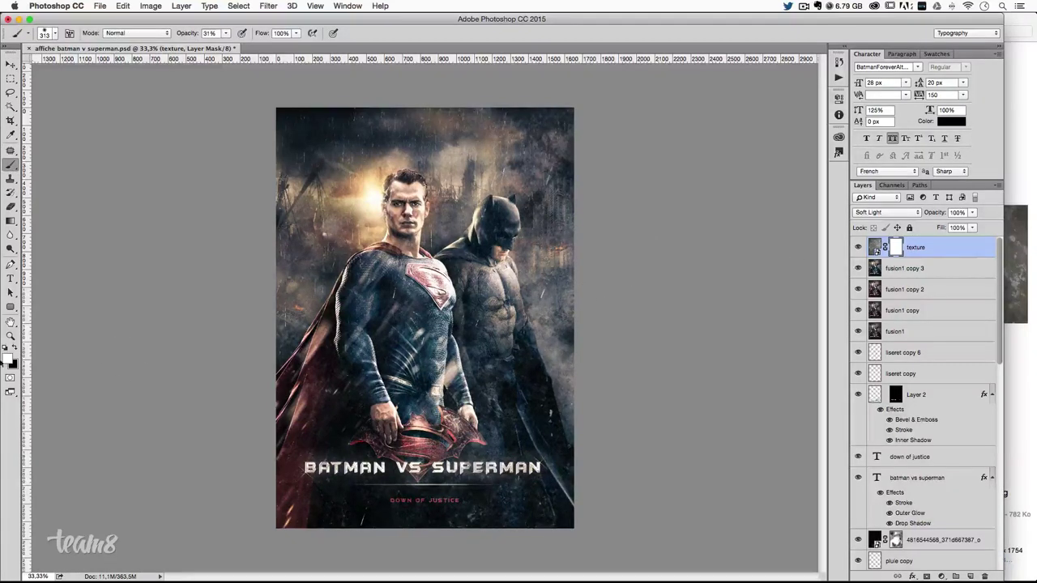
mouse_move(436, 498)
left_mouse_down()
mouse_move(537, 374)
mouse_move(387, 324)
mouse_move(478, 259)
left_mouse_up()
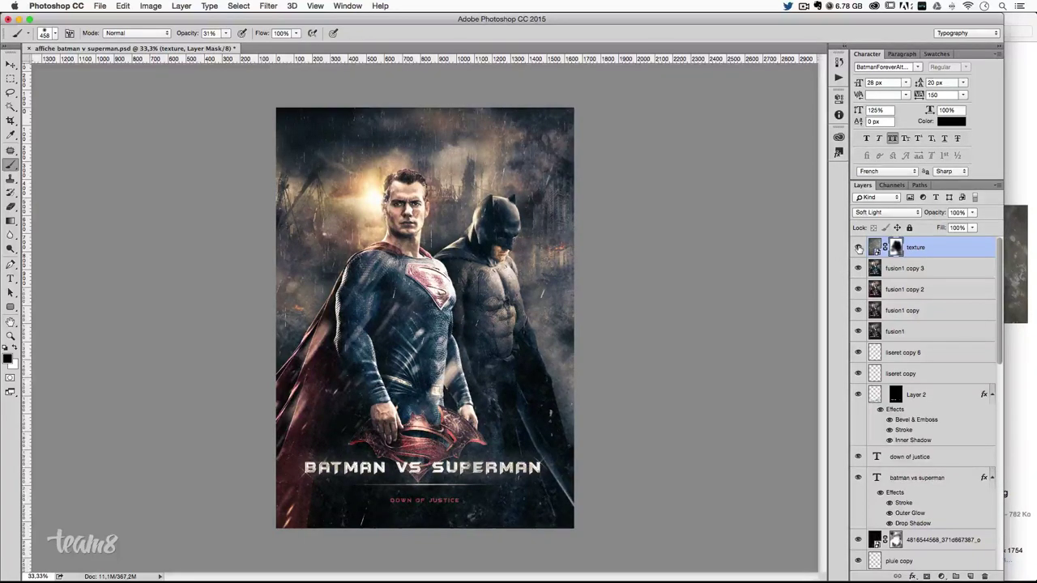
key("super+equal")
scroll(658, 289, "up", 2)
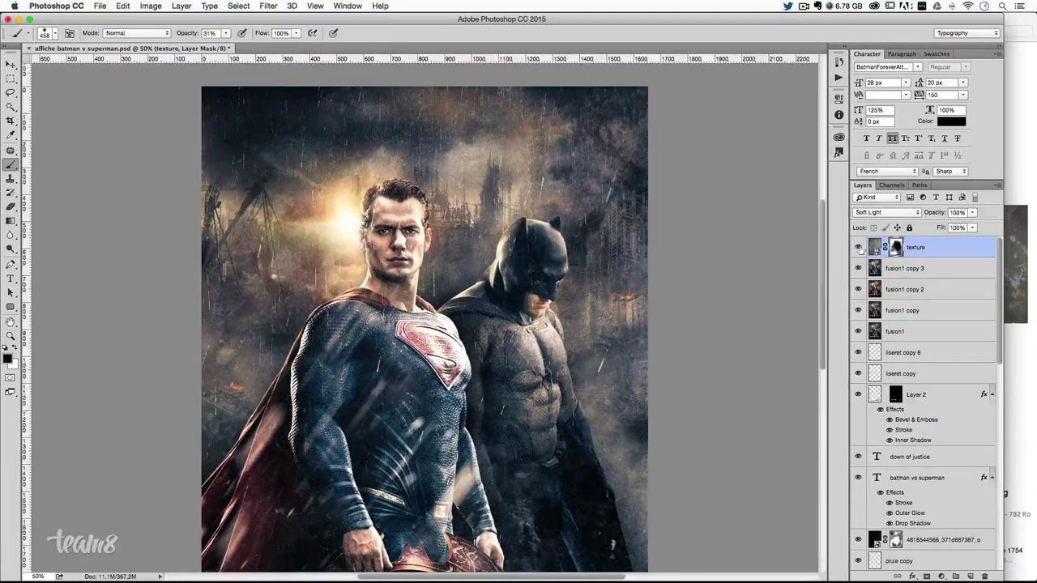
left_click(858, 247)
left_click(859, 247)
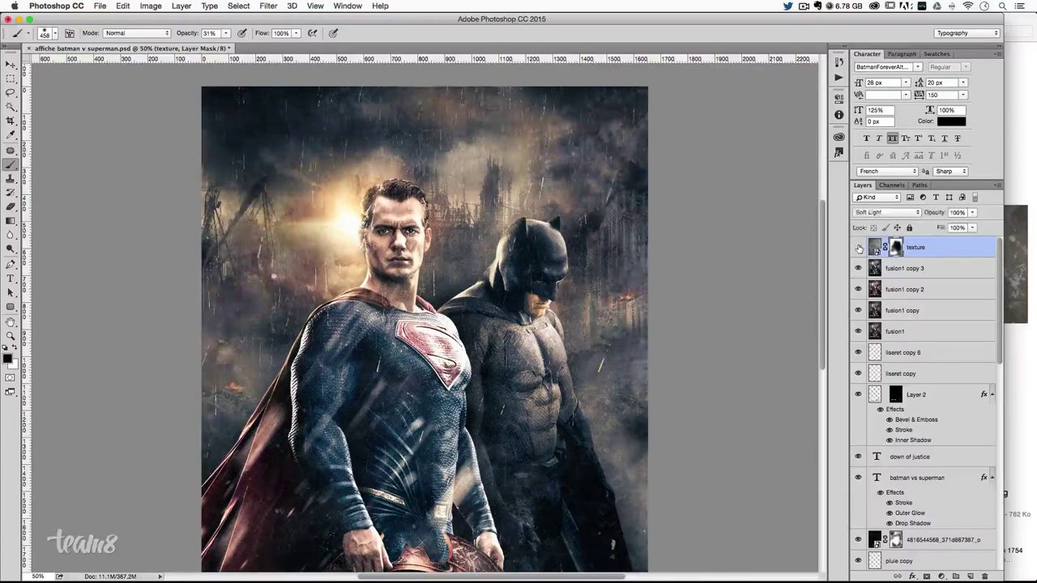
left_click(859, 247)
left_click(858, 247)
left_click(859, 247)
left_click(858, 247)
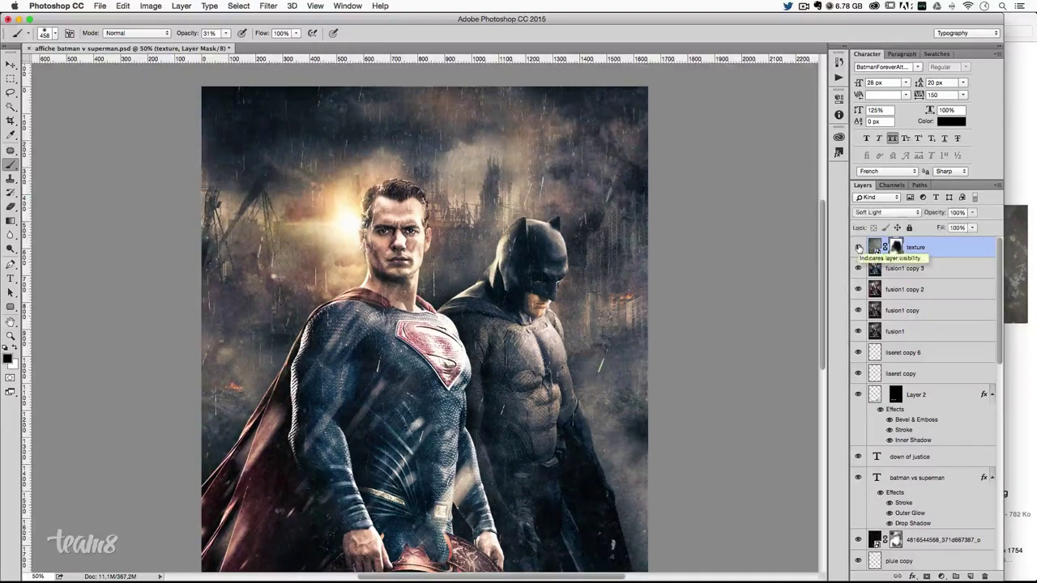
left_click(859, 247)
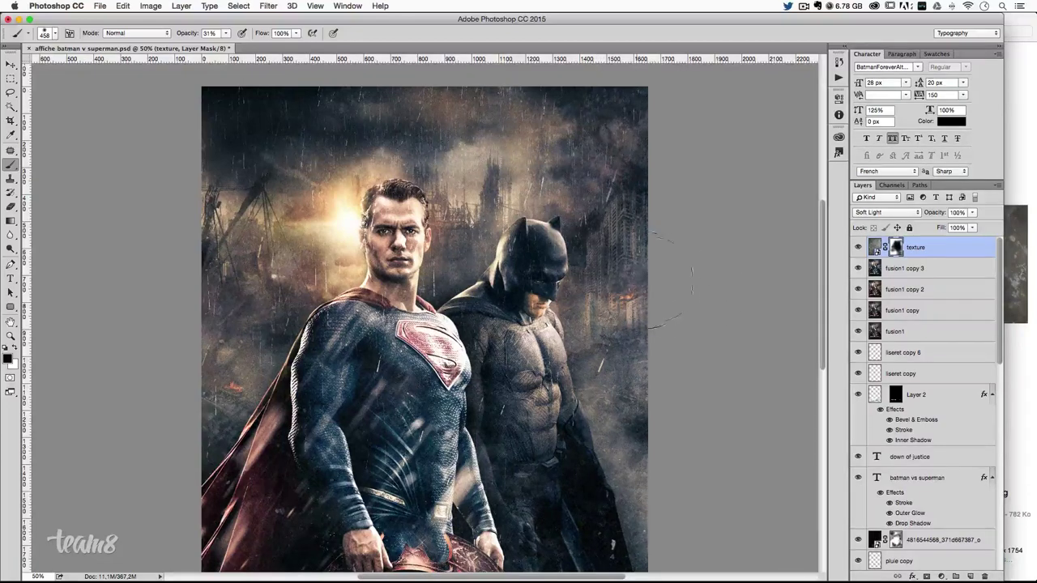
- Paint out the texture over the right-edge building lights, shrinking the brush to 212 px
left_click_drag(650, 341, 627, 296)
right_click(671, 318)
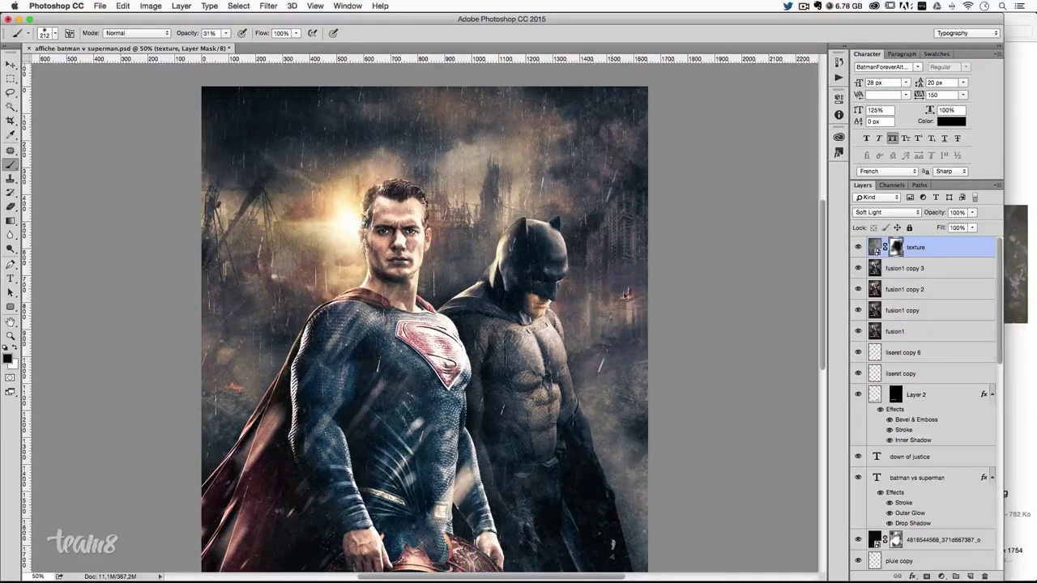
scroll(591, 243, "down", 3)
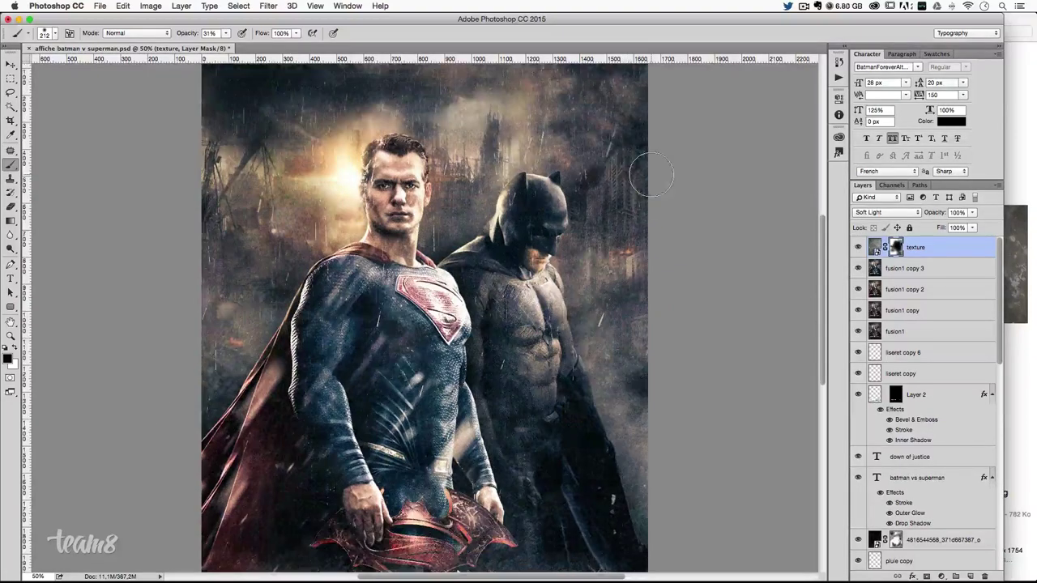
scroll(567, 234, "down", 1)
scroll(568, 234, "down", 5)
scroll(568, 243, "down", 1)
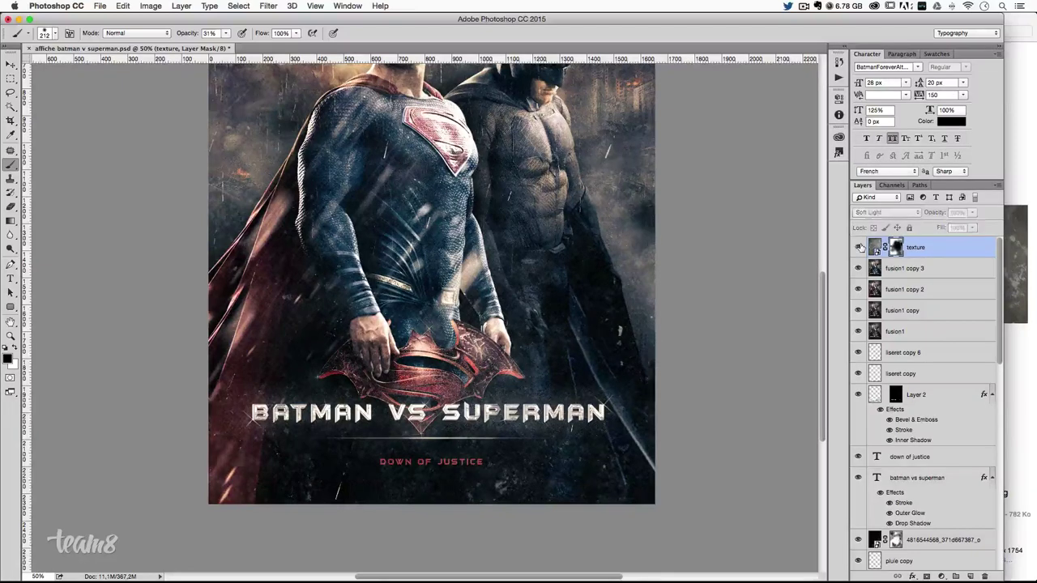
left_click(859, 247)
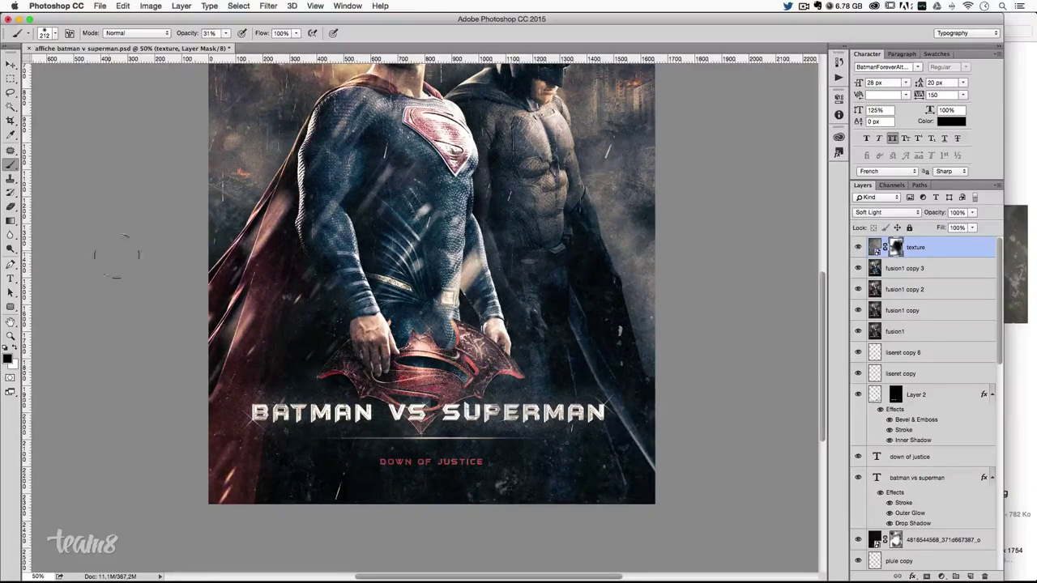
left_click(857, 247)
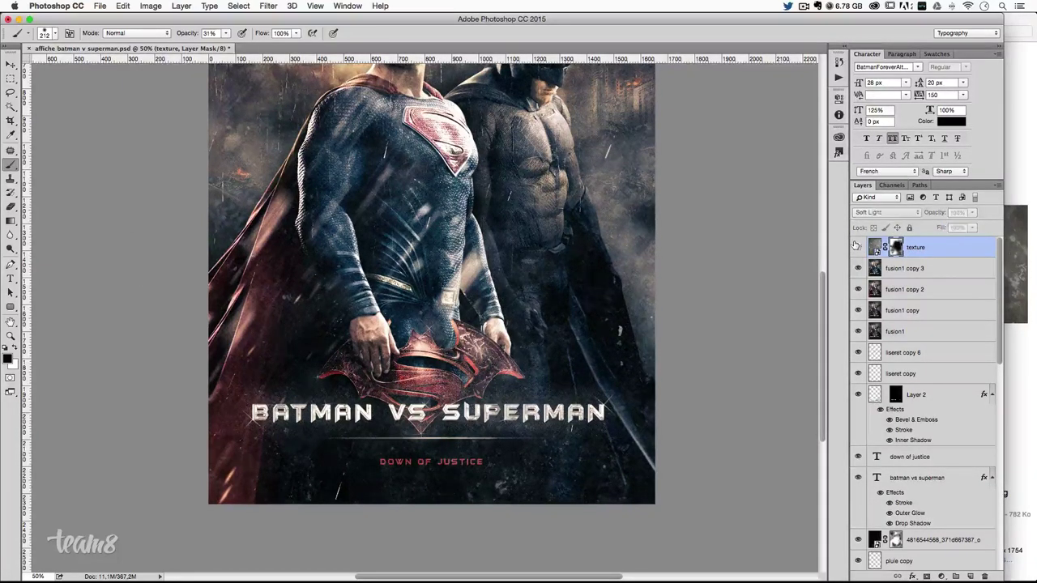
left_click(858, 247)
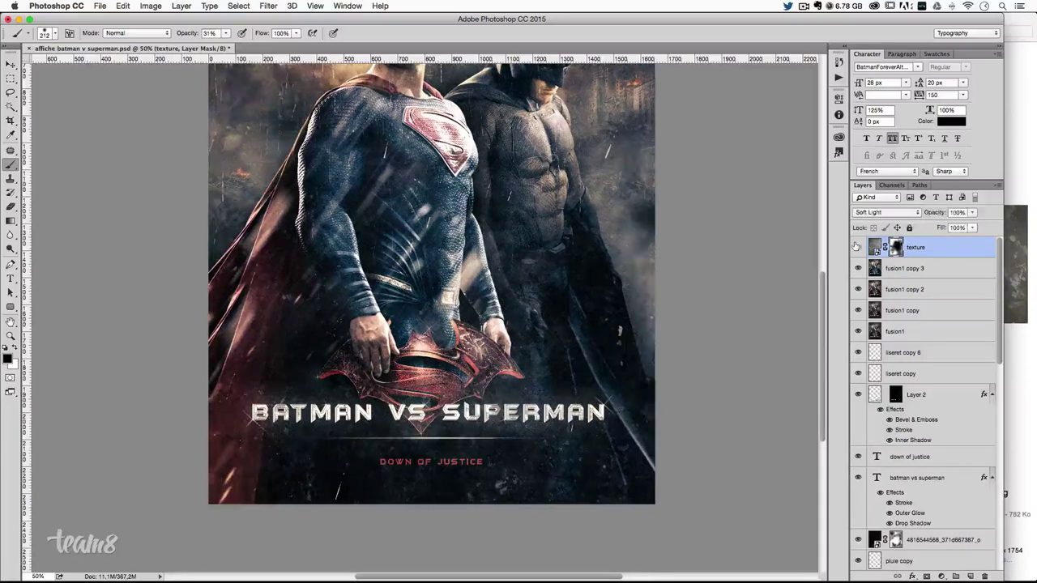
left_click(858, 247)
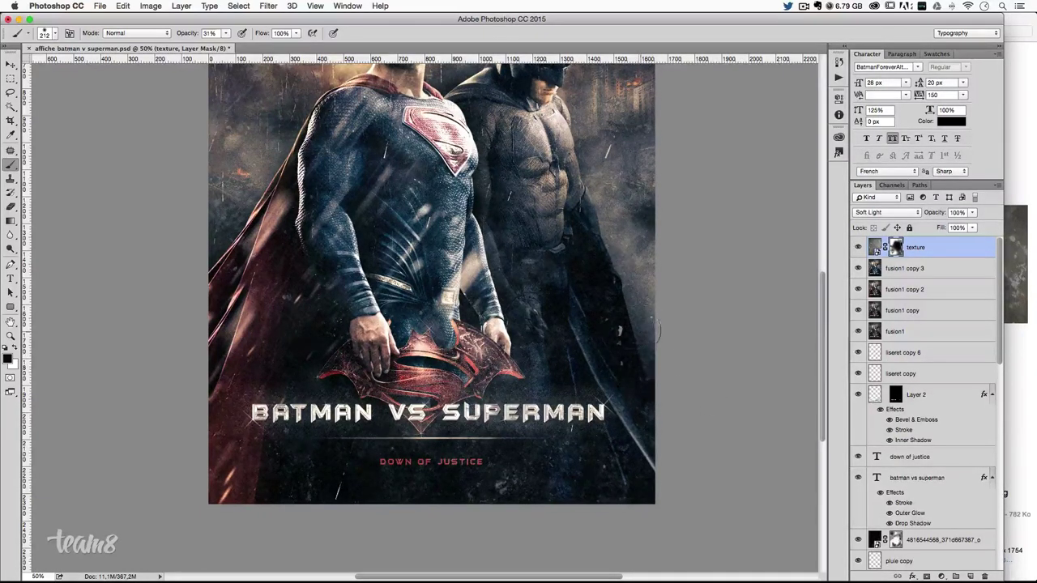
- Compare the poster with and without the texture, then add an empty Layer 4 above it
scroll(664, 365, "up", 5)
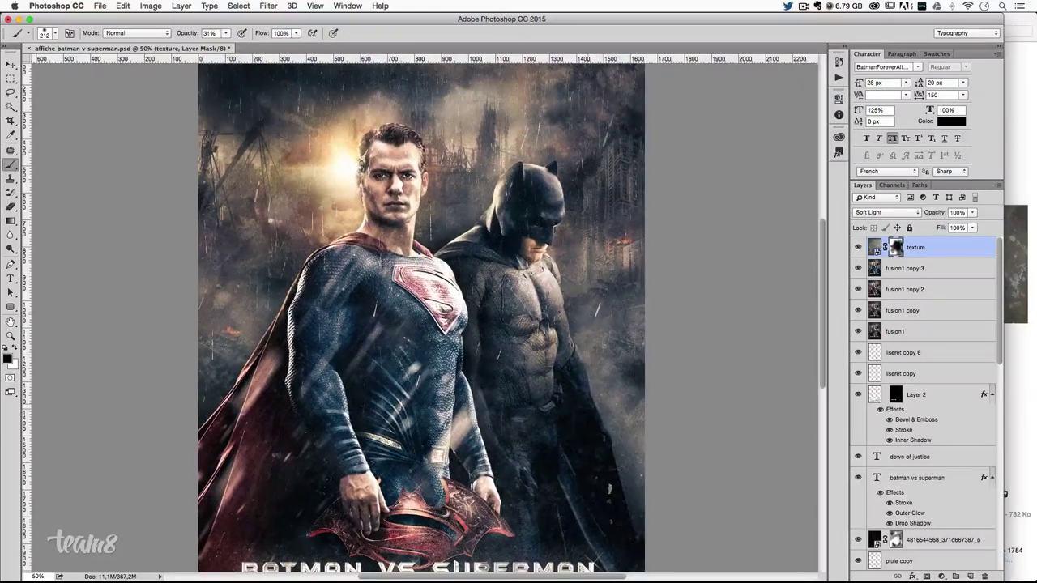
left_click(858, 247)
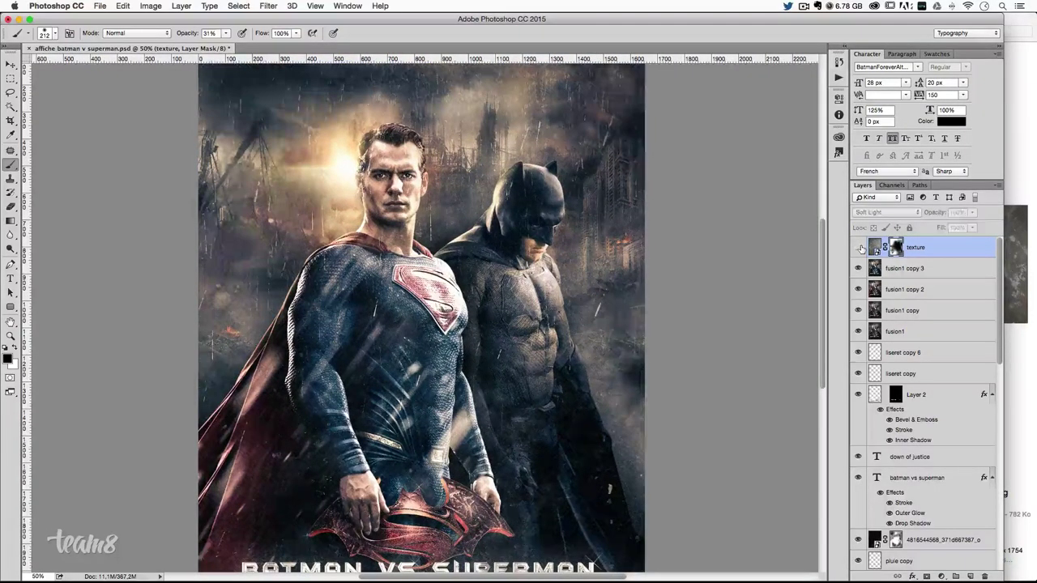
left_click(859, 247)
scroll(728, 280, "up", 1)
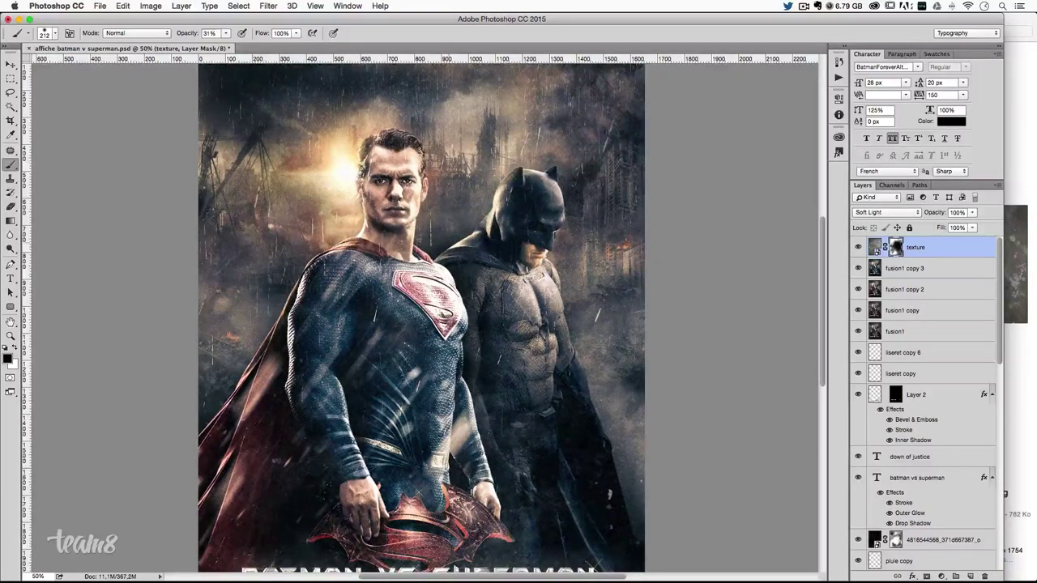
scroll(559, 275, "up", 2)
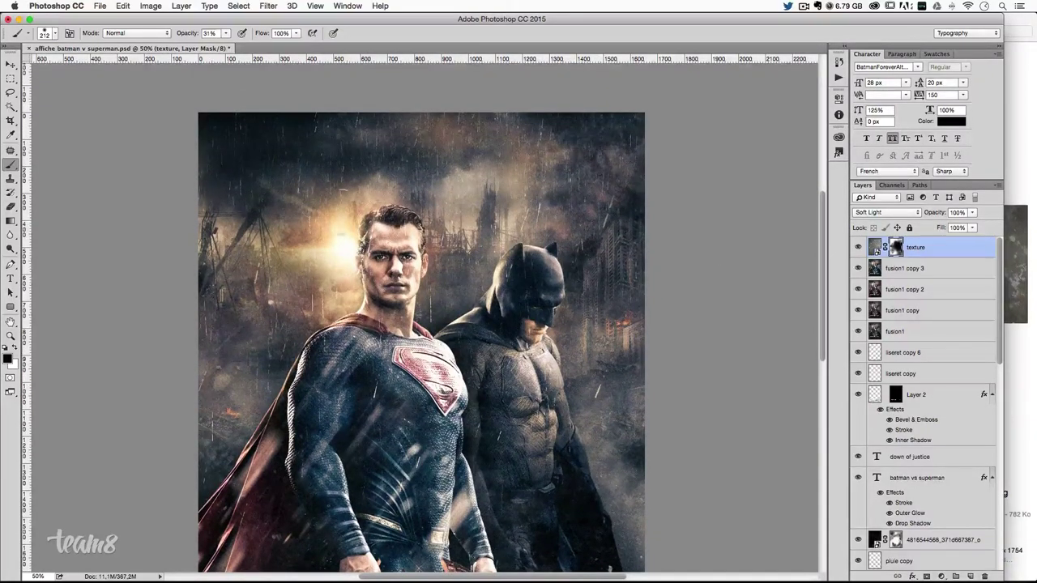
scroll(624, 296, "down", 1)
scroll(623, 297, "up", 2)
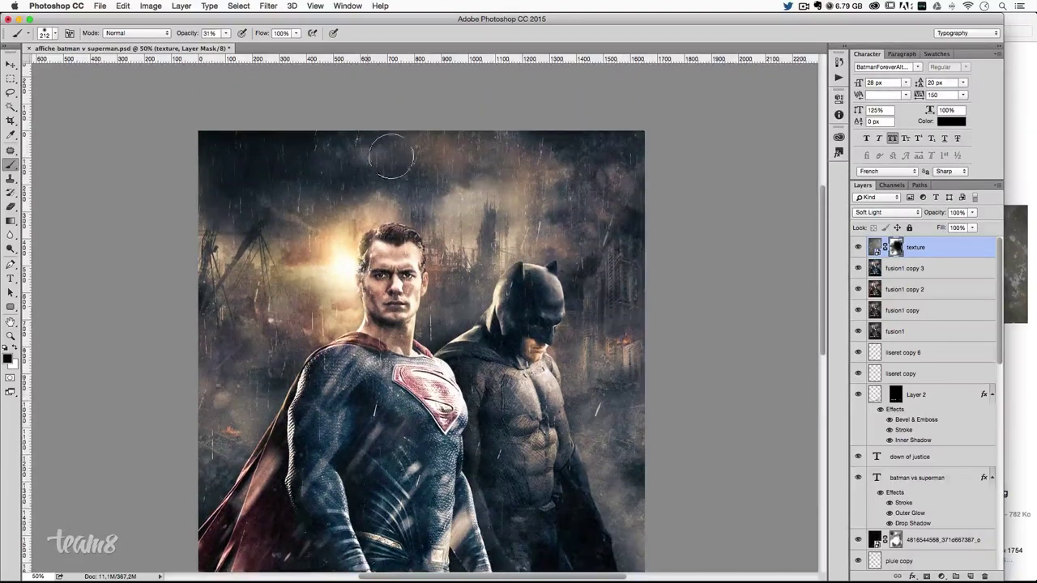
scroll(499, 185, "down", 2)
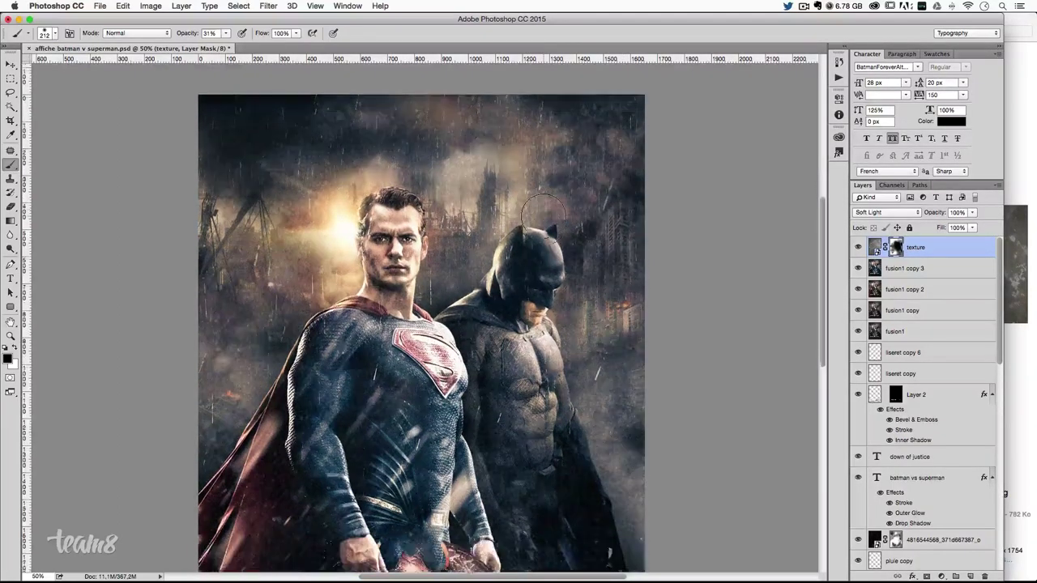
scroll(395, 151, "up", 1)
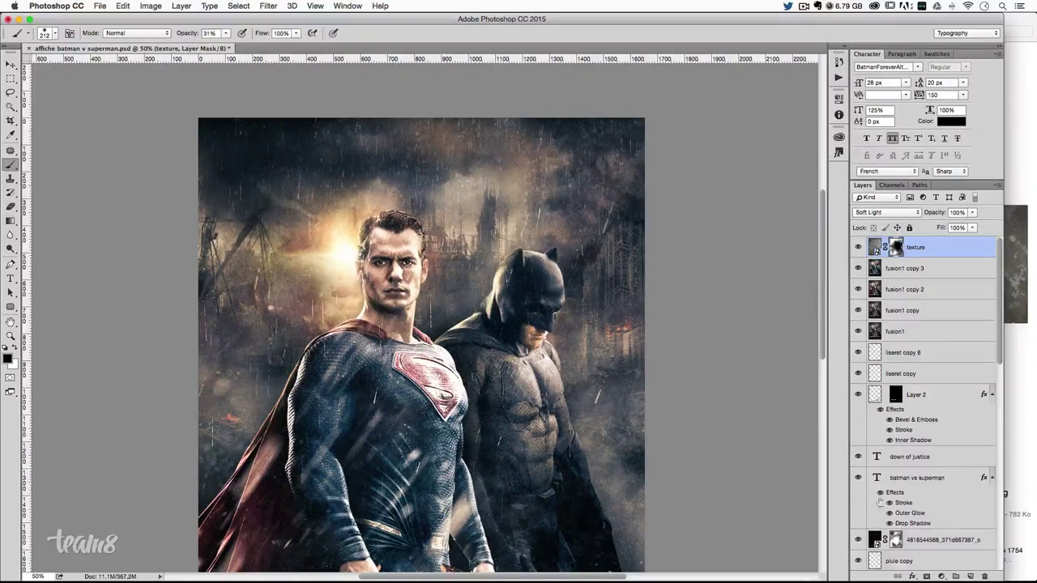
left_click(970, 576)
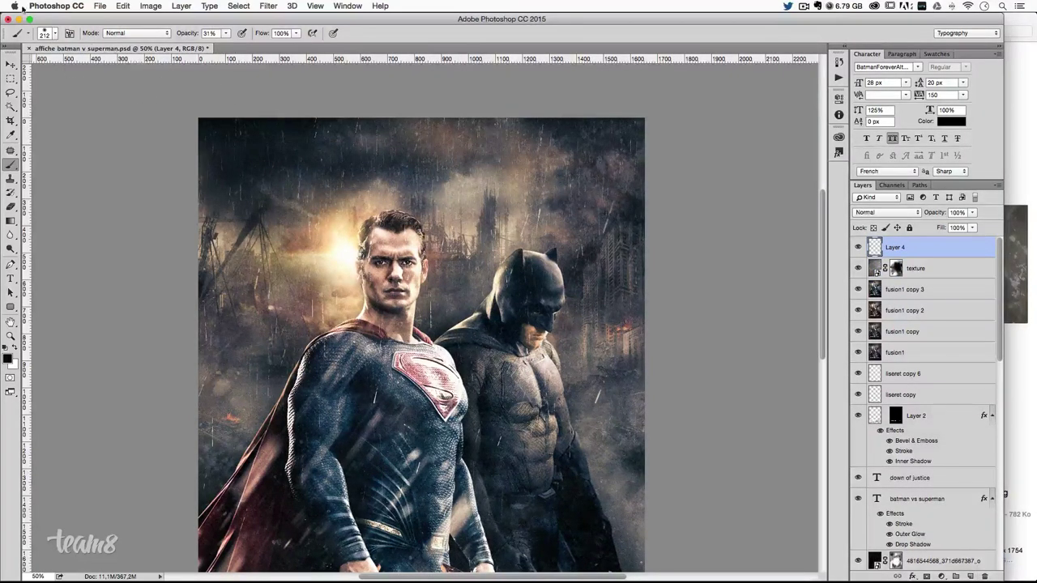
- Load the rain brush set and pick the 250 px rain brush
left_click(55, 33)
scroll(97, 267, "down", 5)
scroll(97, 266, "down", 5)
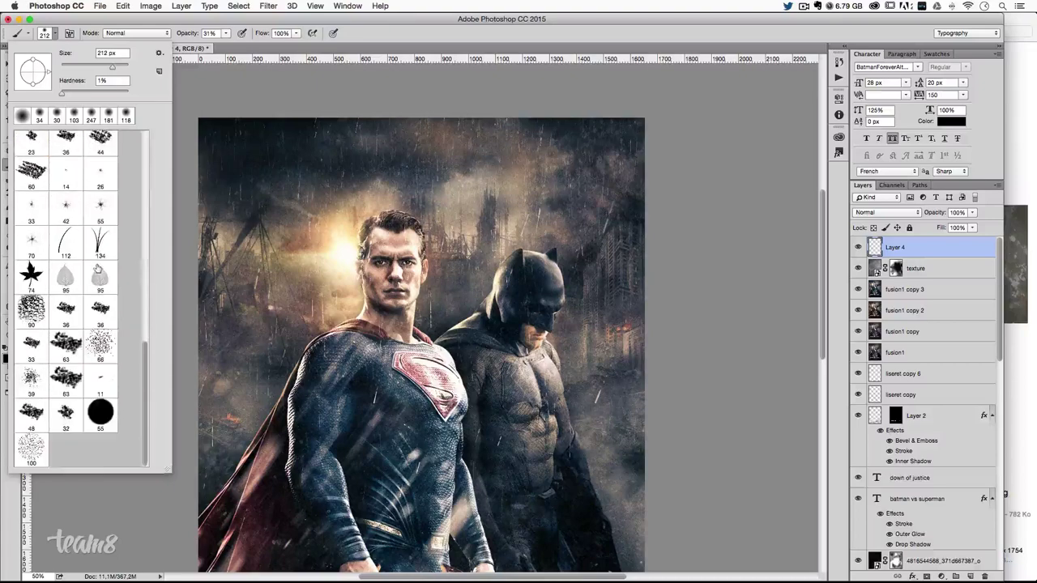
left_click(161, 54)
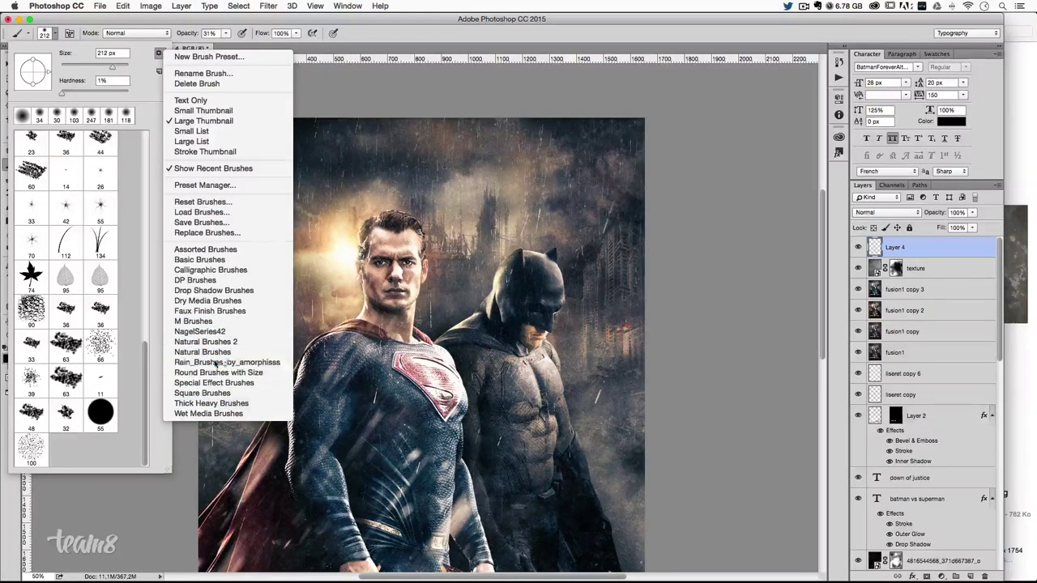
left_click(224, 362)
left_click(477, 202)
scroll(85, 415, "down", 10)
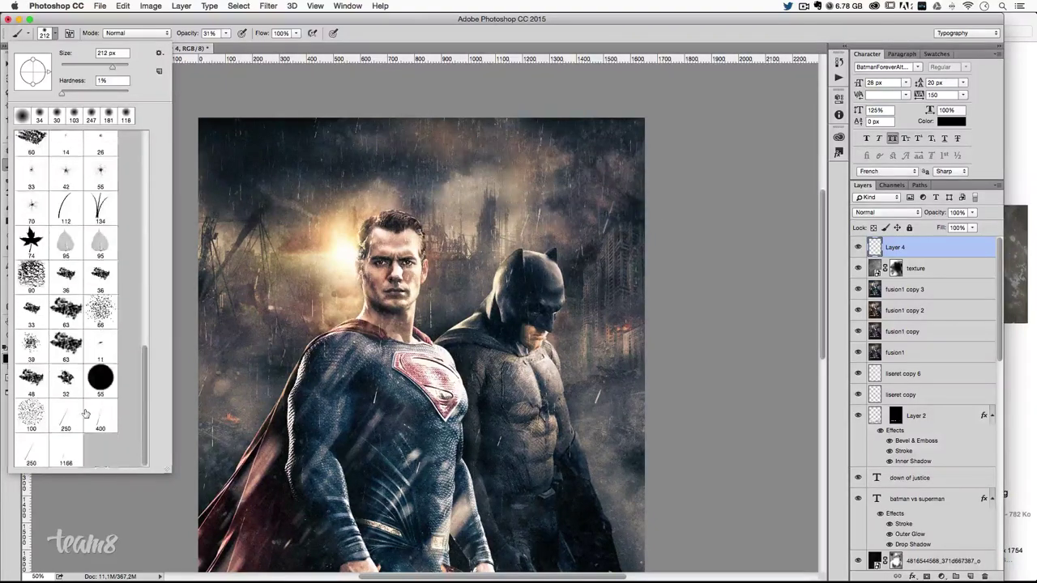
left_click(66, 417)
key("Return")
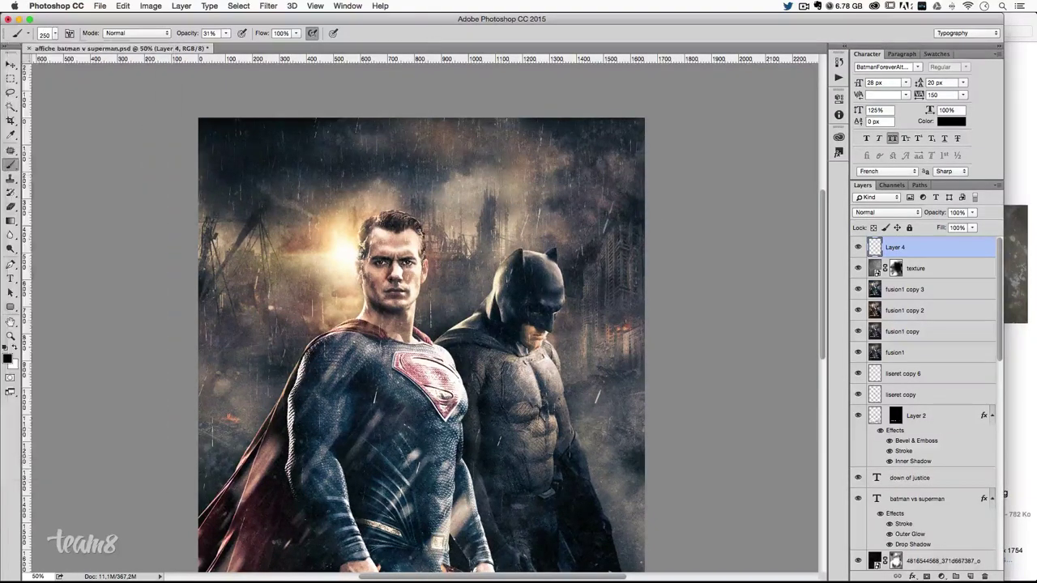
- Make white the painting colour at 100% brush opacity with the 400 px rain brush
key("x")
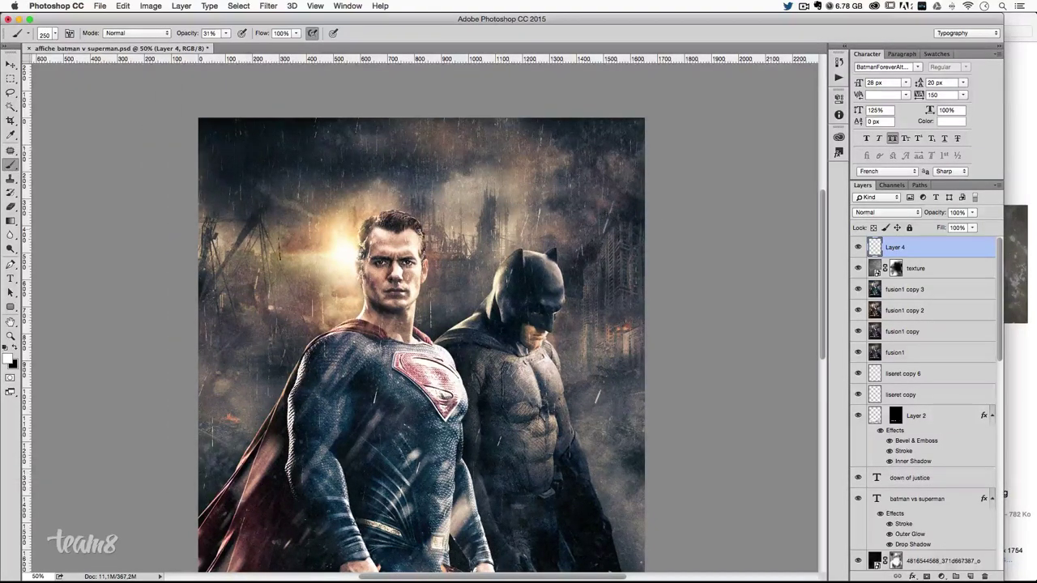
left_click_drag(226, 34, 348, 59)
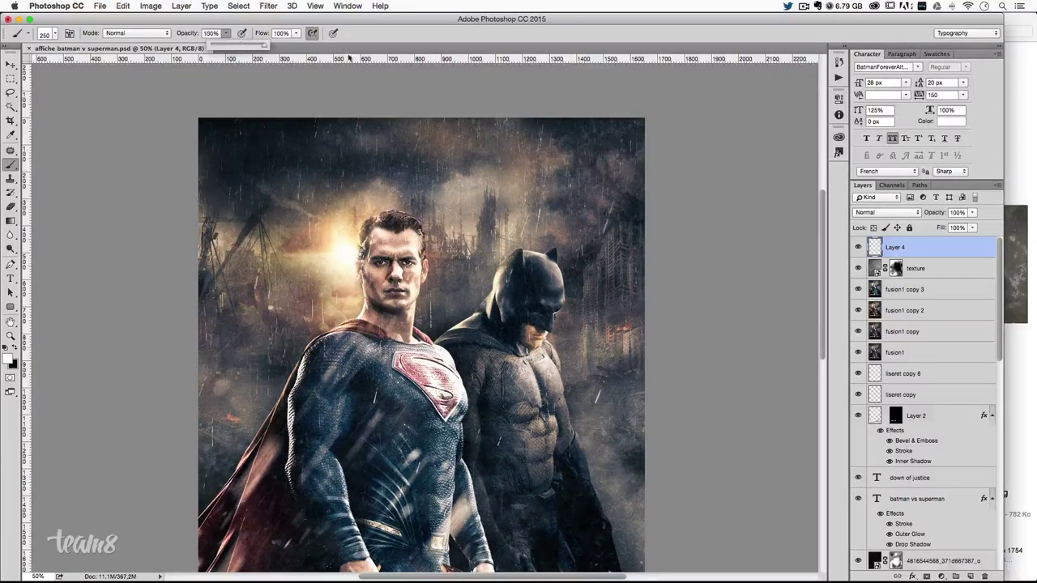
key("Return")
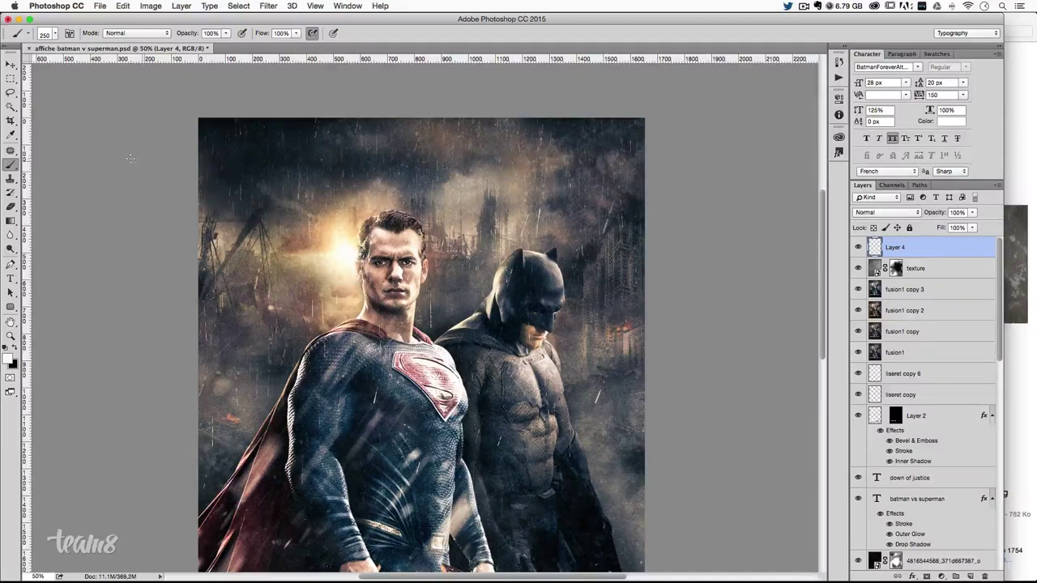
left_click(54, 33)
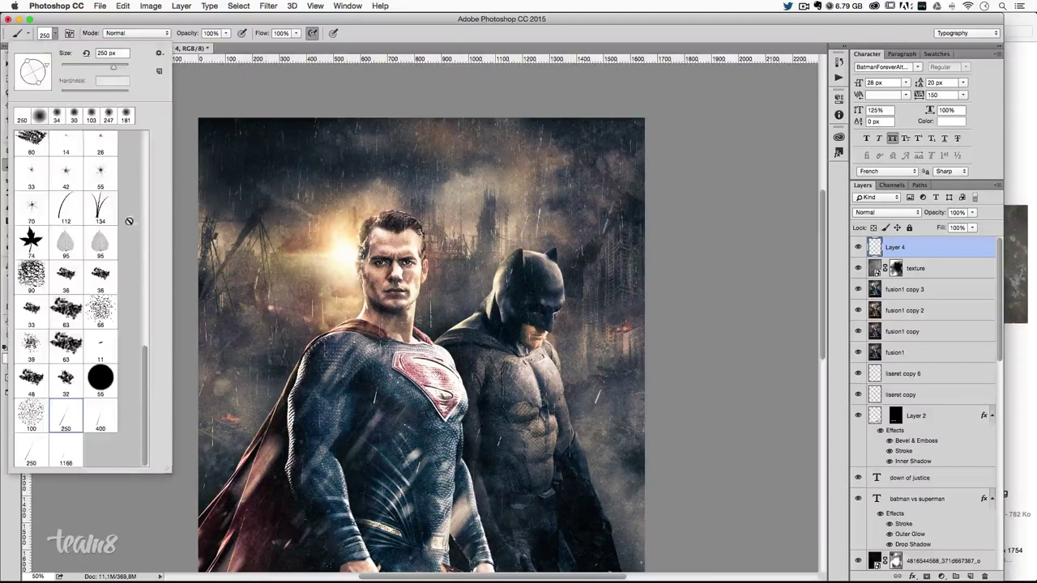
left_click(100, 417)
key("Return")
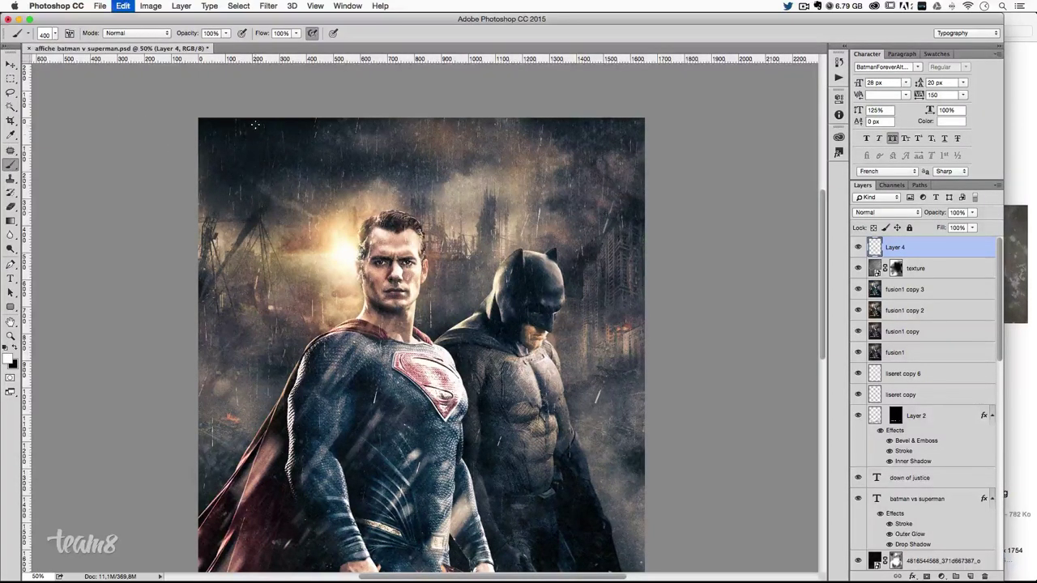
- Undo the last rain stroke and switch to the 1166 px rain brush
key("super+z")
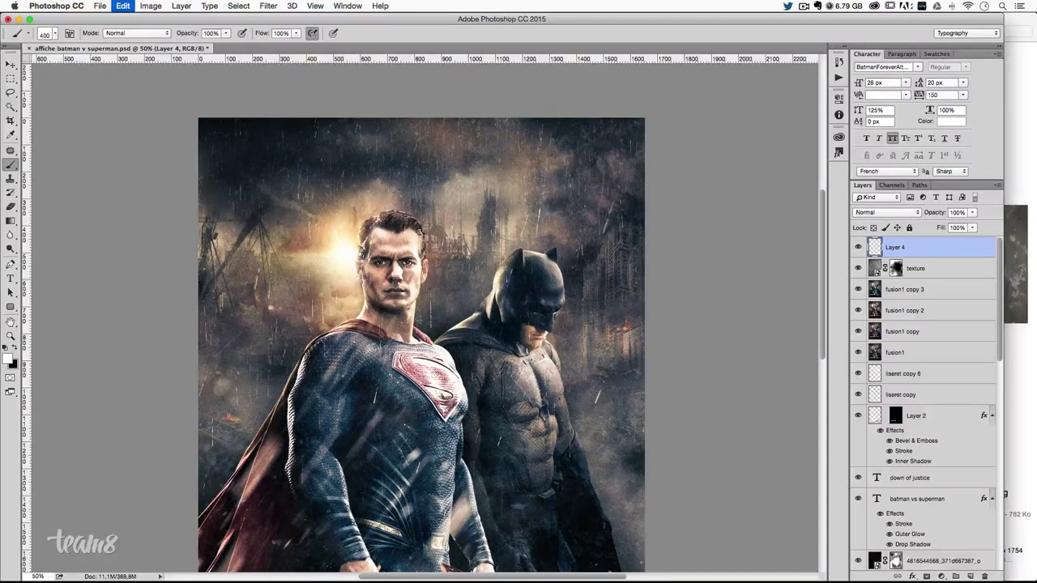
left_click(53, 34)
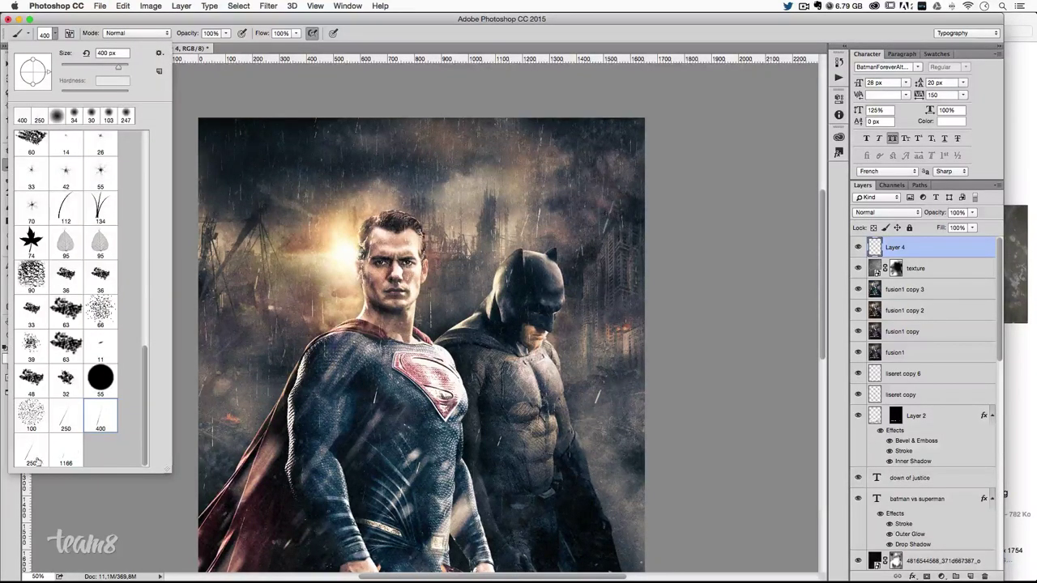
double_click(32, 457)
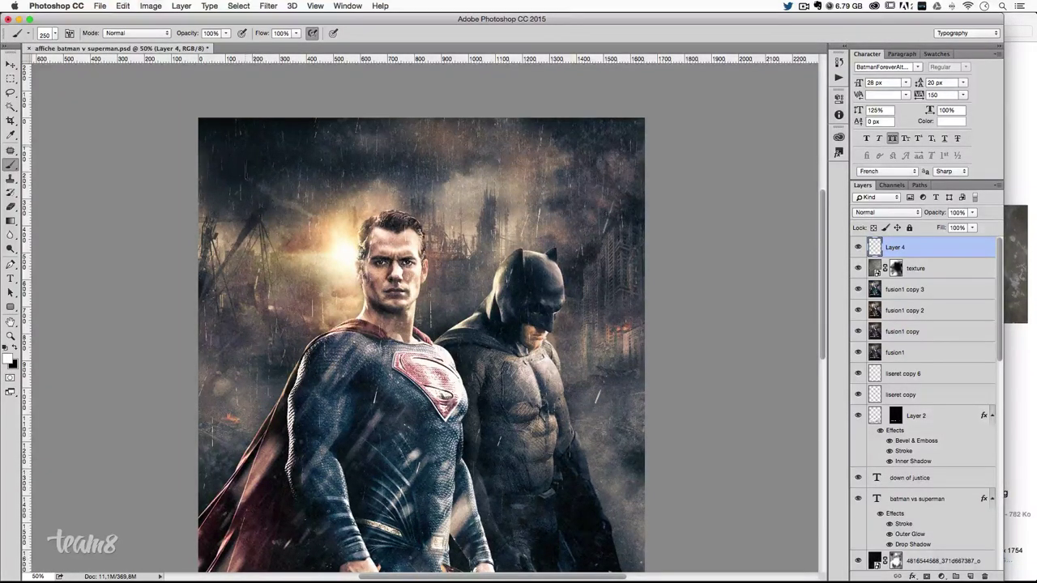
left_click(54, 33)
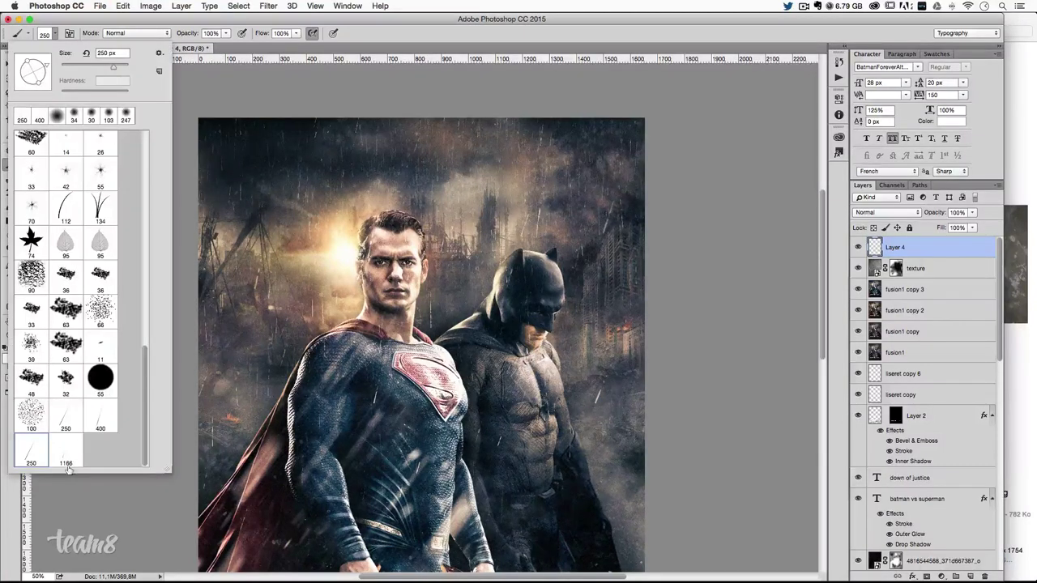
left_click(66, 452)
key("Return")
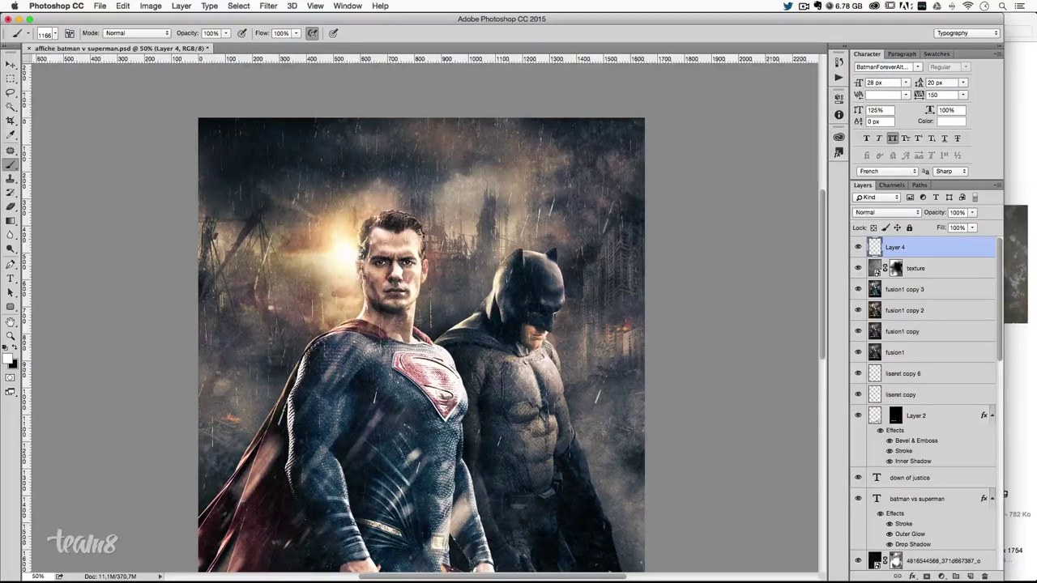
- Add a white layer mask to Layer 4
scroll(364, 162, "down", 5)
scroll(486, 166, "up", 6)
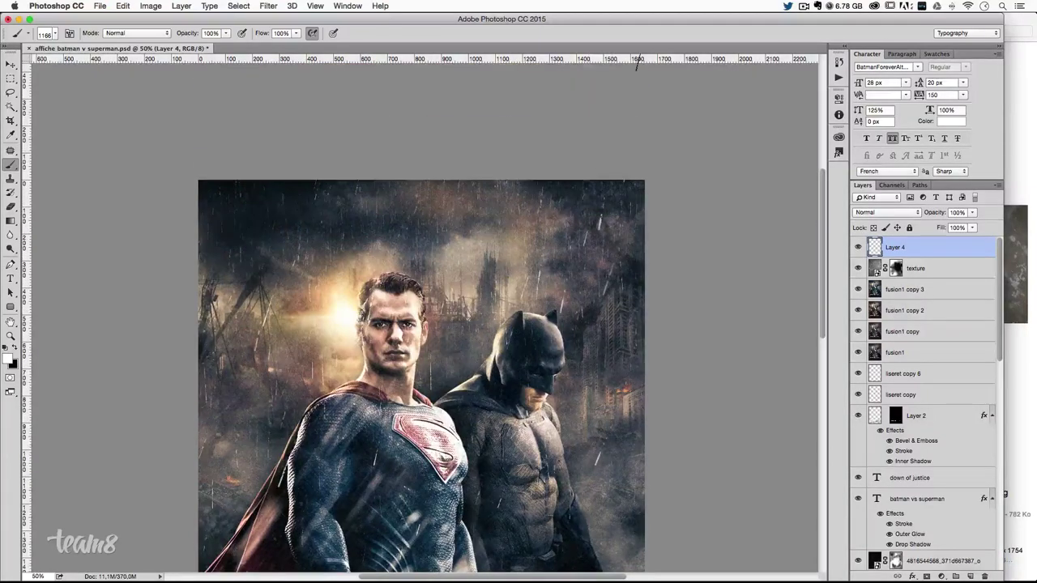
scroll(656, 280, "down", 3)
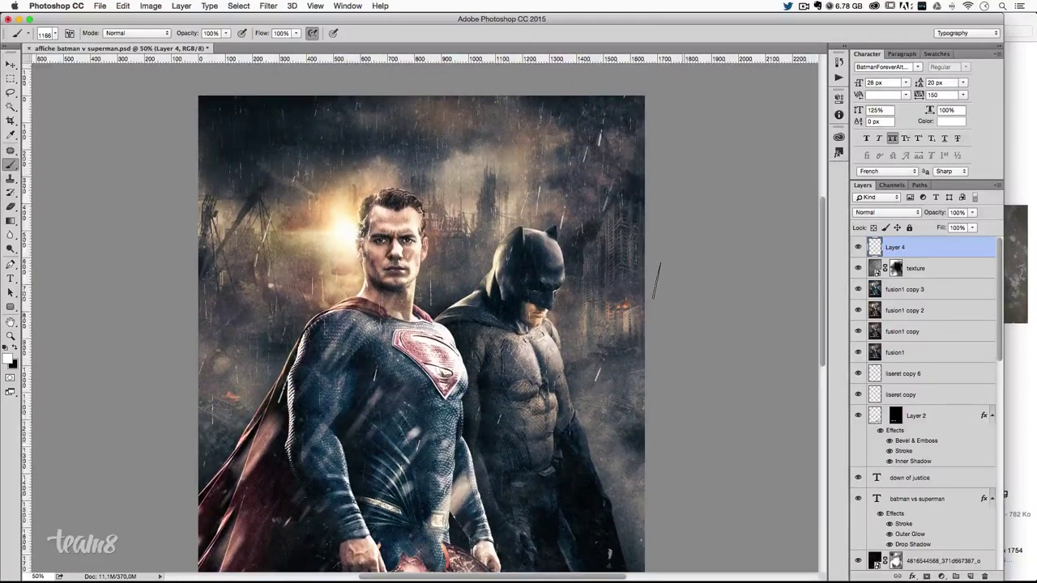
scroll(656, 279, "down", 1)
scroll(656, 279, "down", 1)
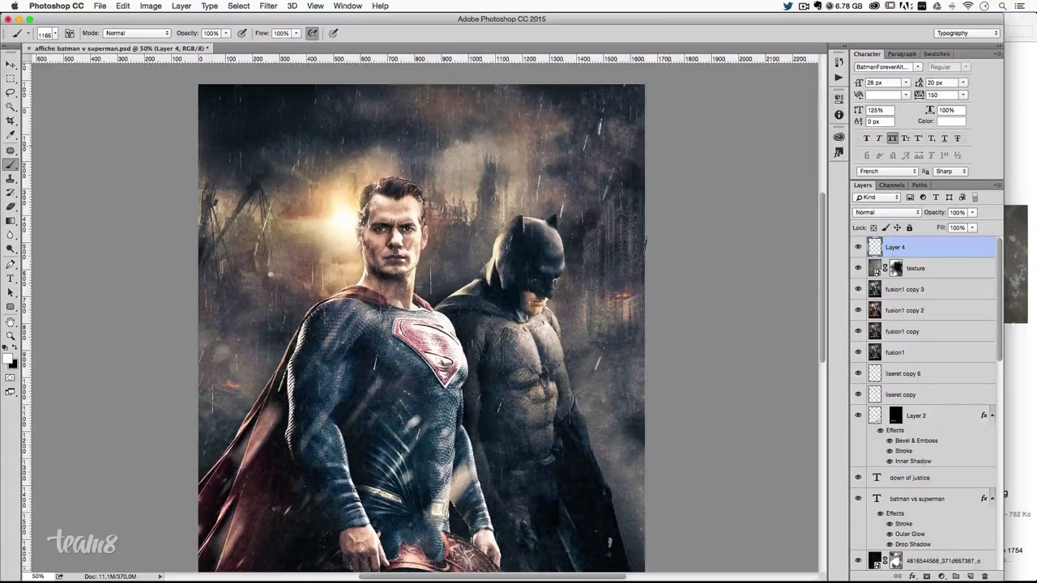
left_click(927, 576)
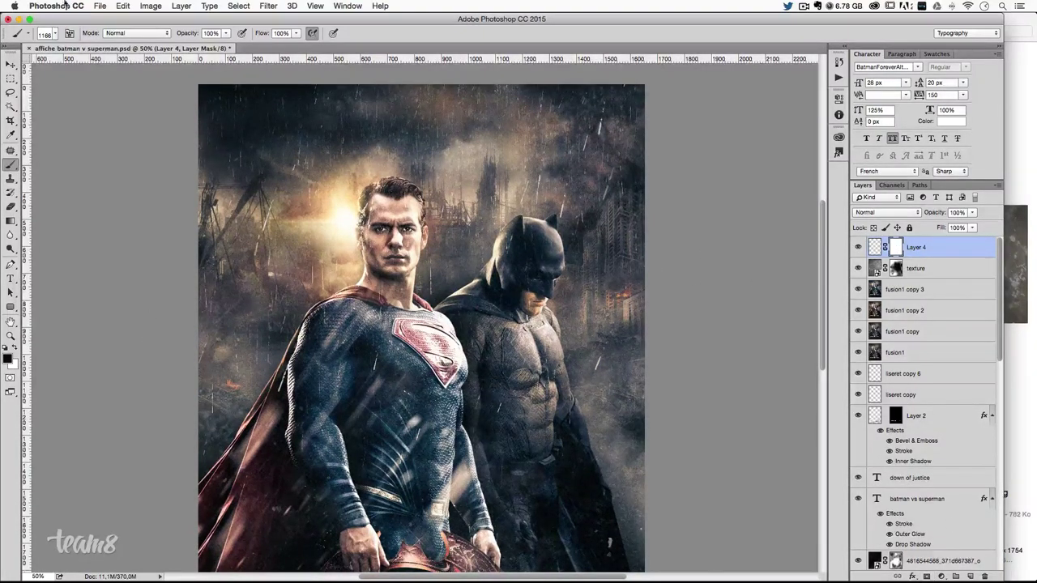
- Set the brush to about 221 px at 39% opacity
left_click(54, 34)
key("Escape")
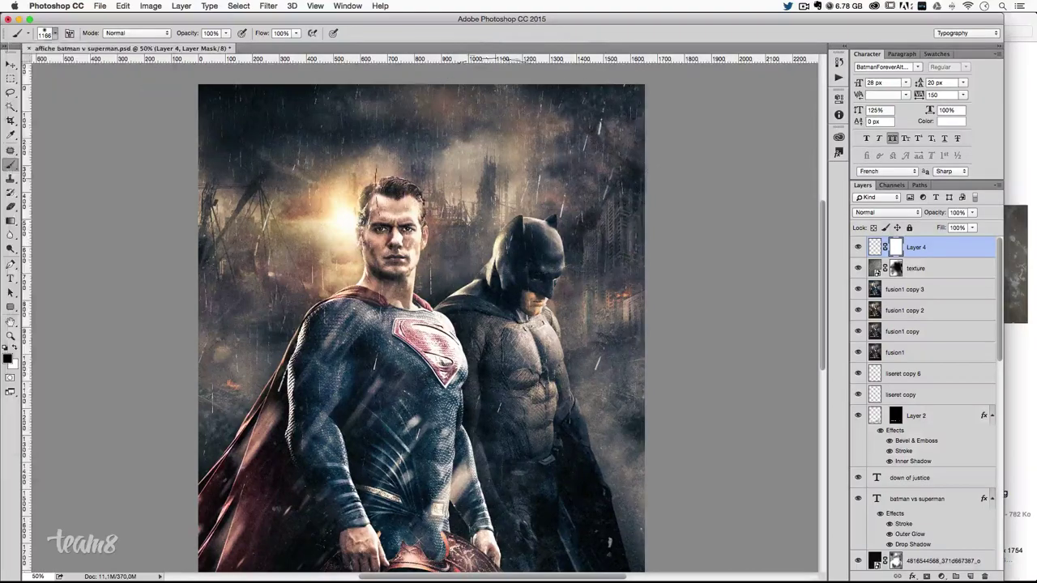
left_click_drag(500, 195, 454, 195)
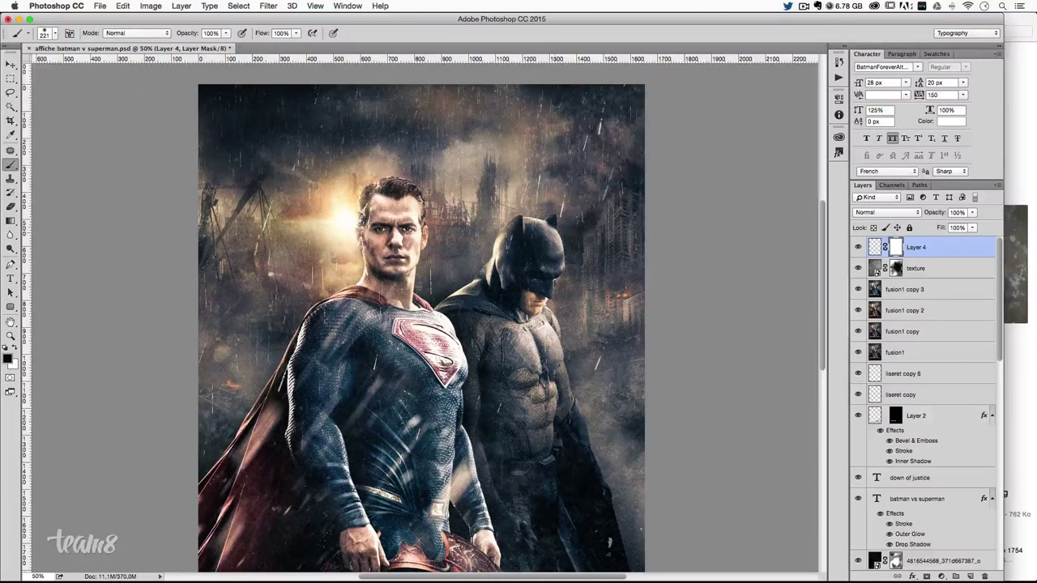
left_click(225, 34)
left_click_drag(206, 49, 194, 49)
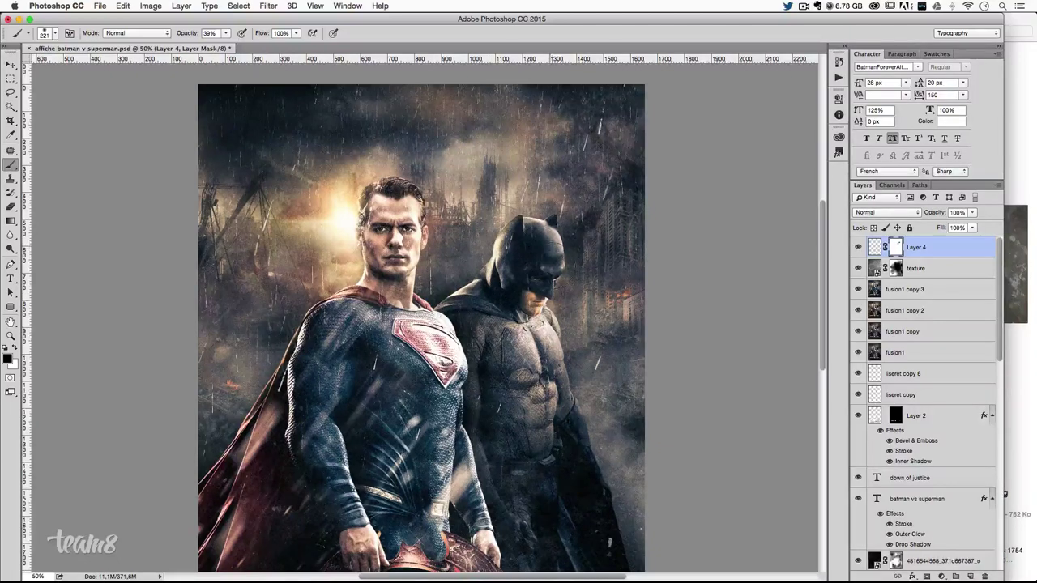
- Paint out part of Layer 4's mask, then stamp a merged copy of the poster
left_click_drag(486, 416, 368, 348)
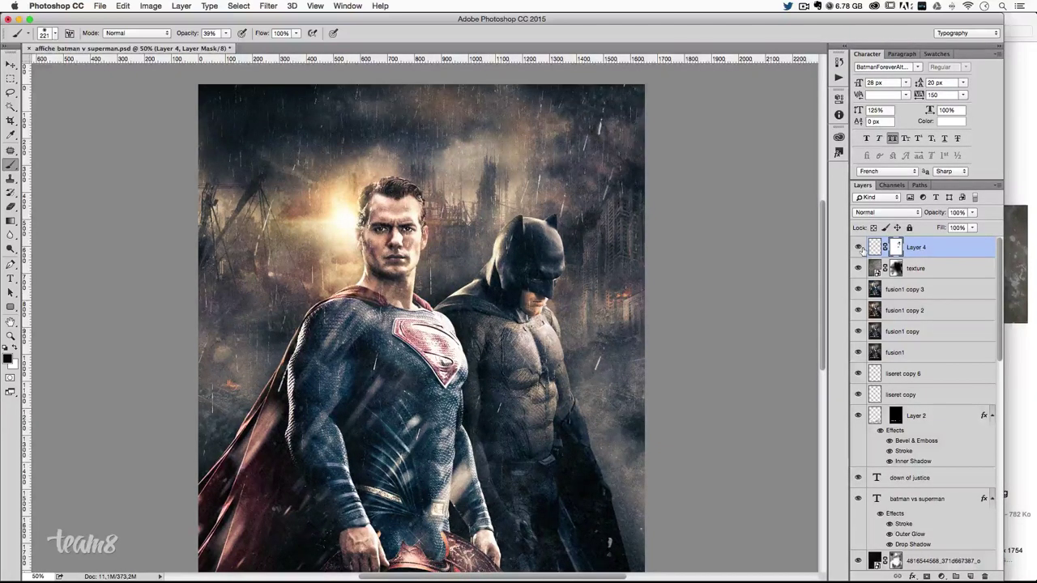
left_click(858, 247)
left_click(859, 247)
scroll(710, 227, "down", 3)
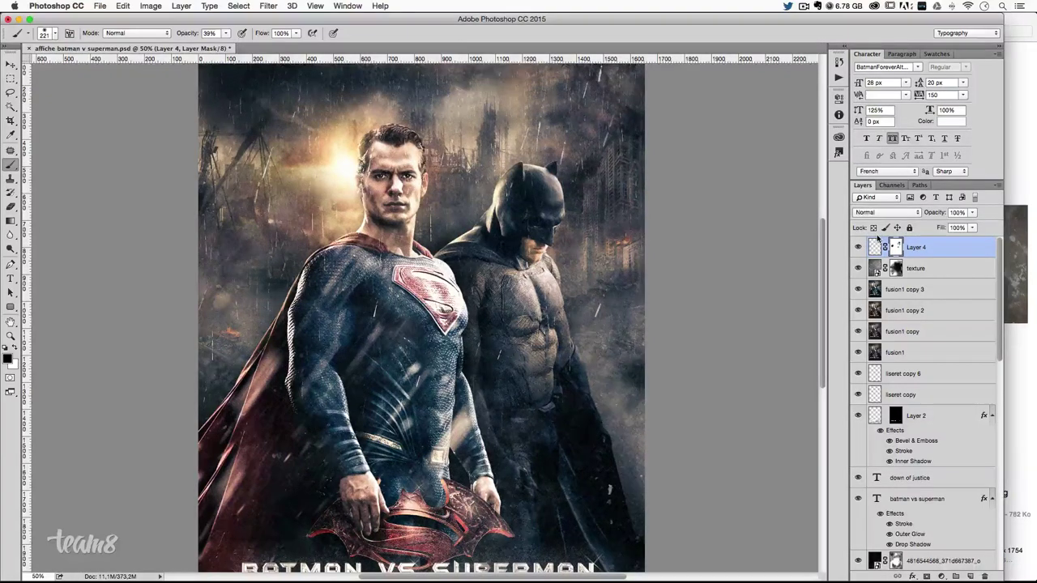
key("ctrl+minus")
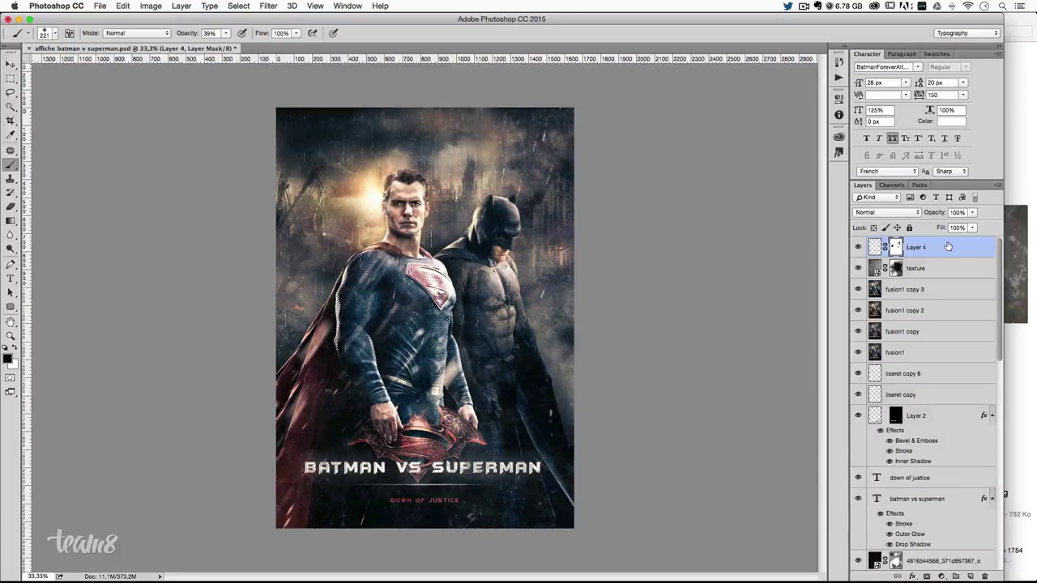
key("ctrl+alt+shift+e")
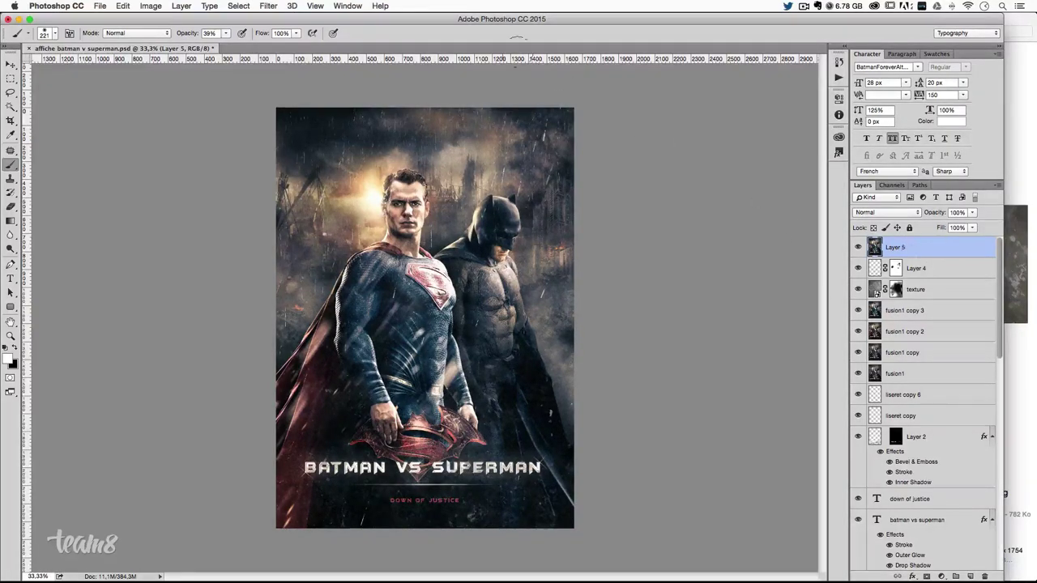
- Open Lens Correction's Custom tab and roughly adjust the vignette amount and midpoint
left_click(269, 6)
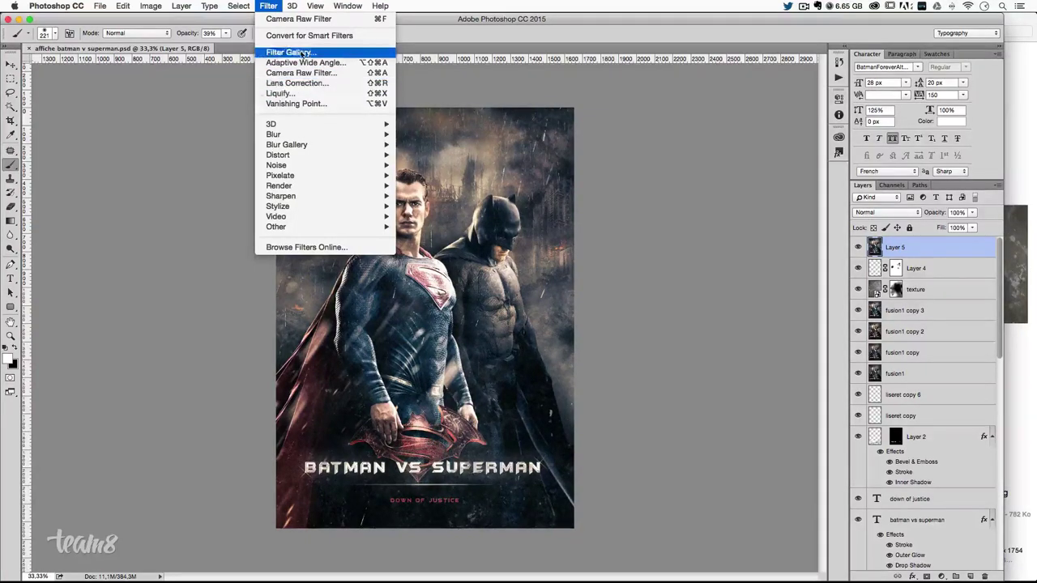
left_click(296, 84)
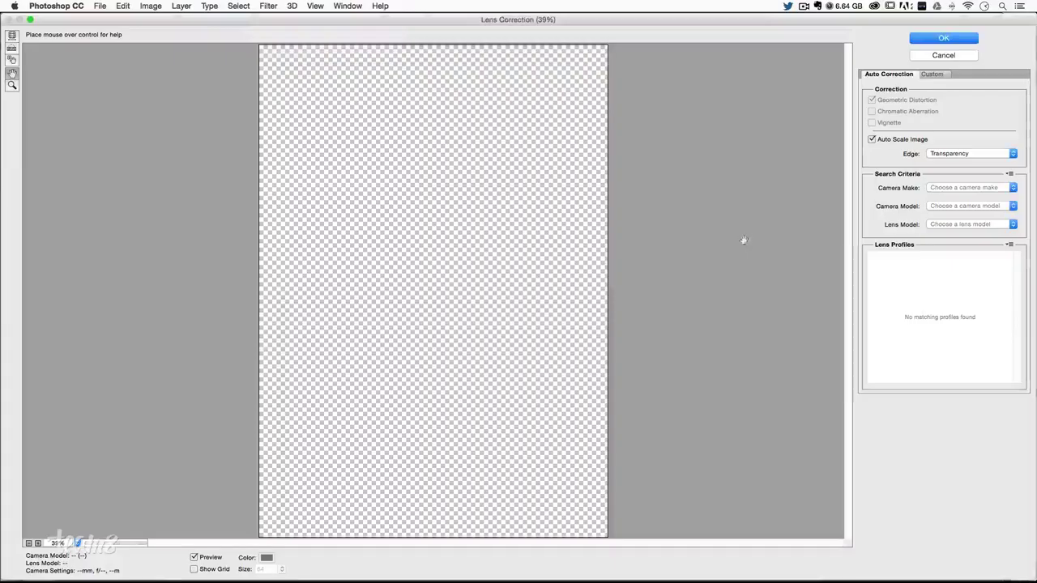
left_click(930, 74)
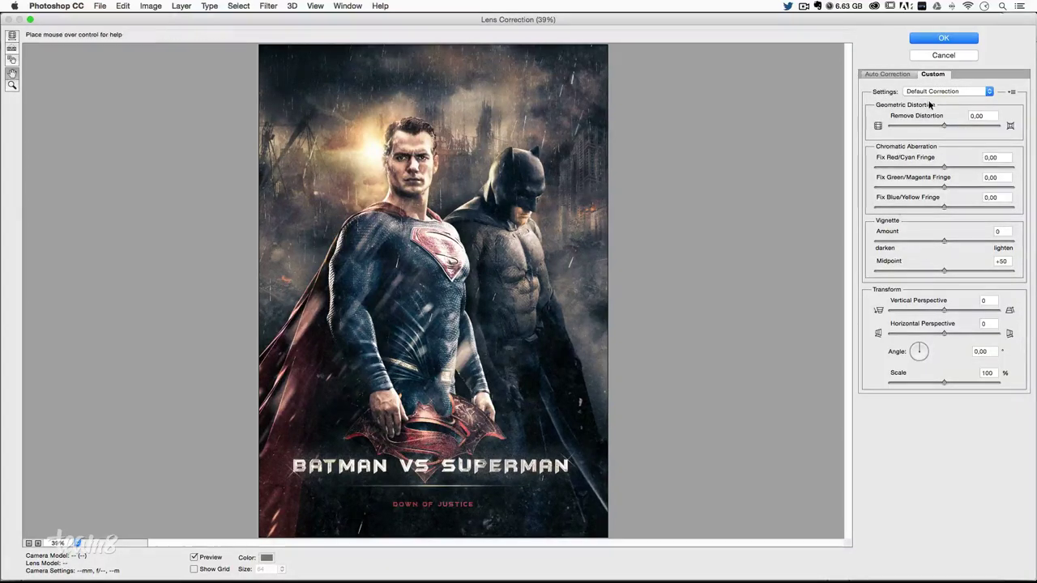
left_click_drag(943, 241, 938, 241)
left_click(909, 240)
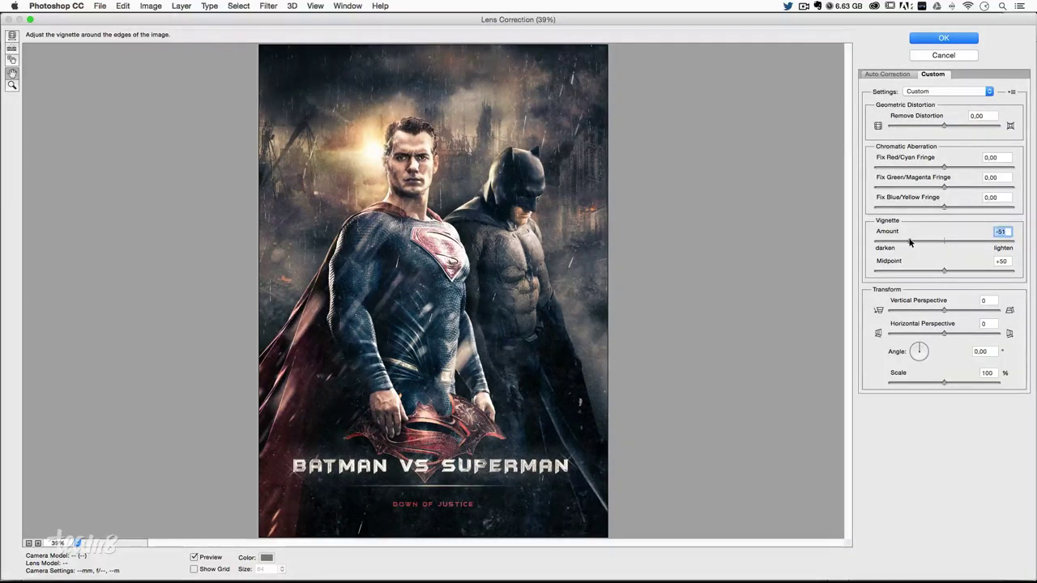
left_click(909, 271)
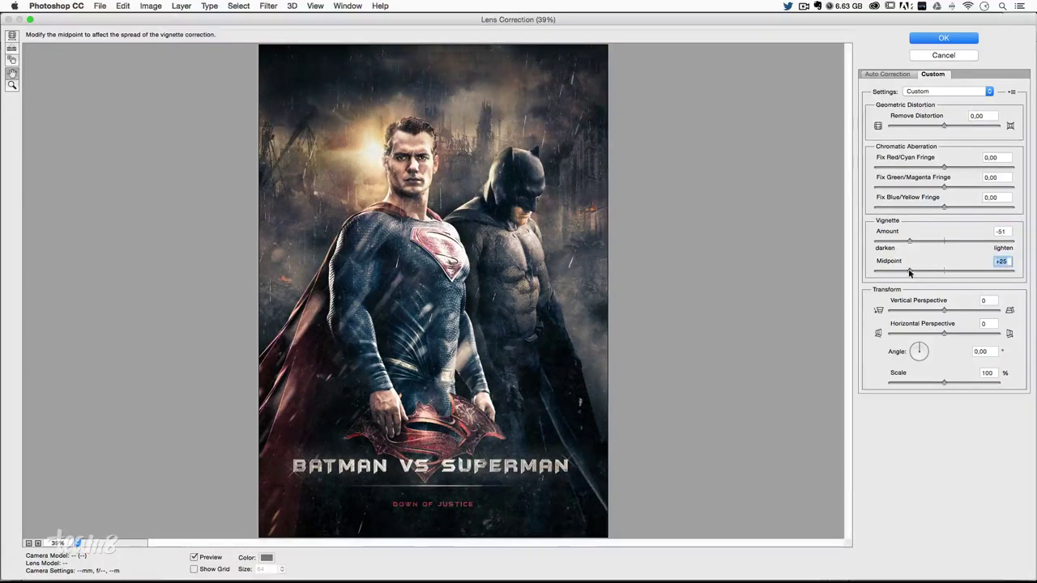
- Set vignette amount -50 and midpoint 30, and apply the filter to Layer 5
left_click(910, 241)
key("Down")
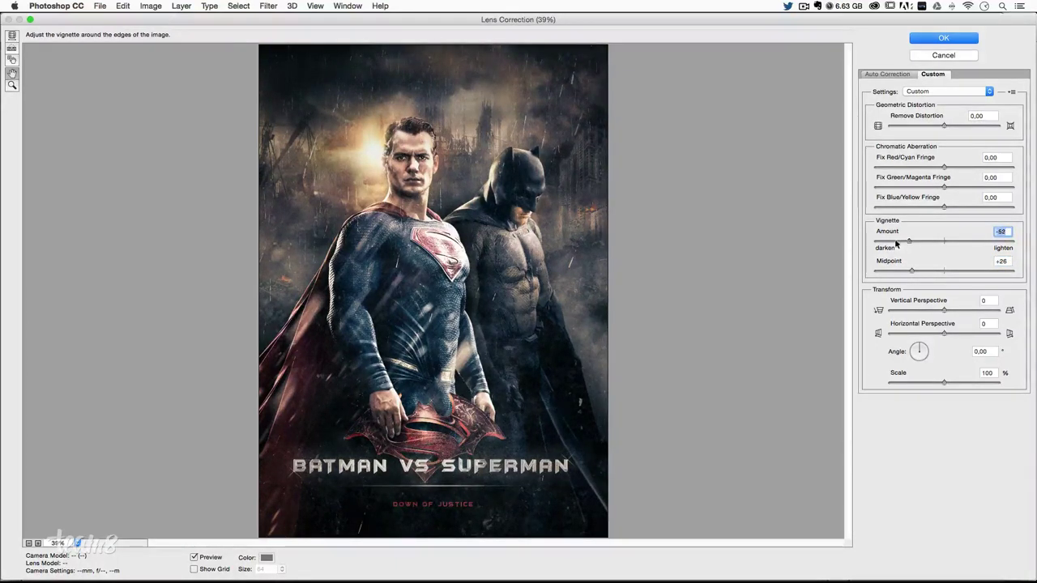
key("Down")
key("Down")
key("Down")
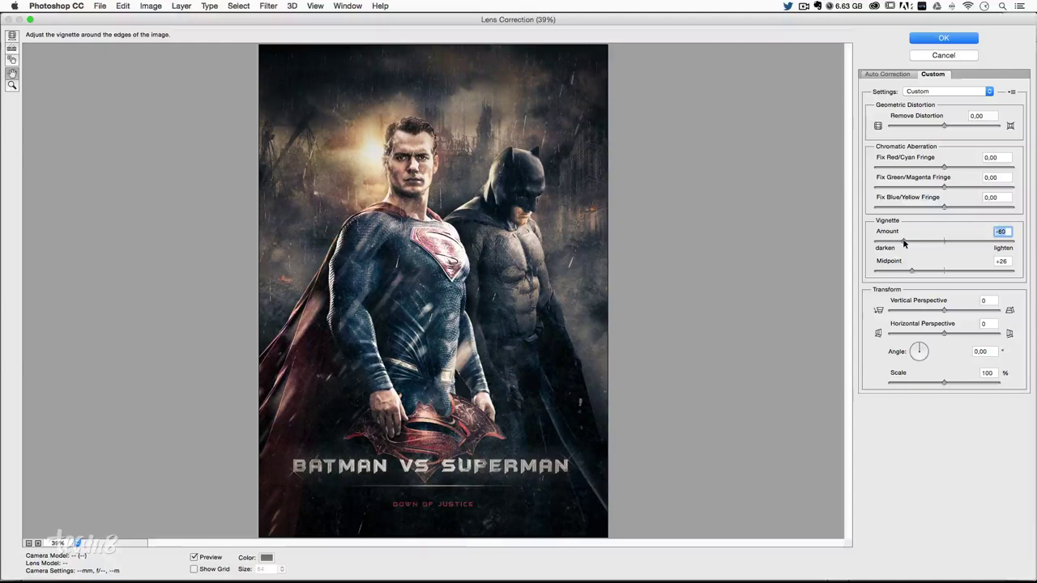
left_click_drag(904, 243, 909, 243)
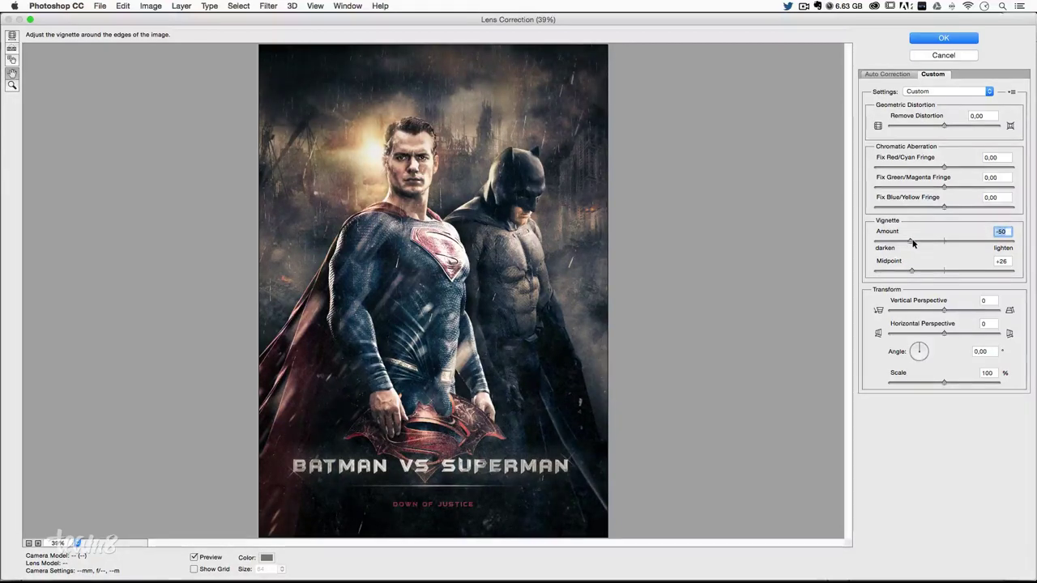
type("-50")
key("Tab")
type("30")
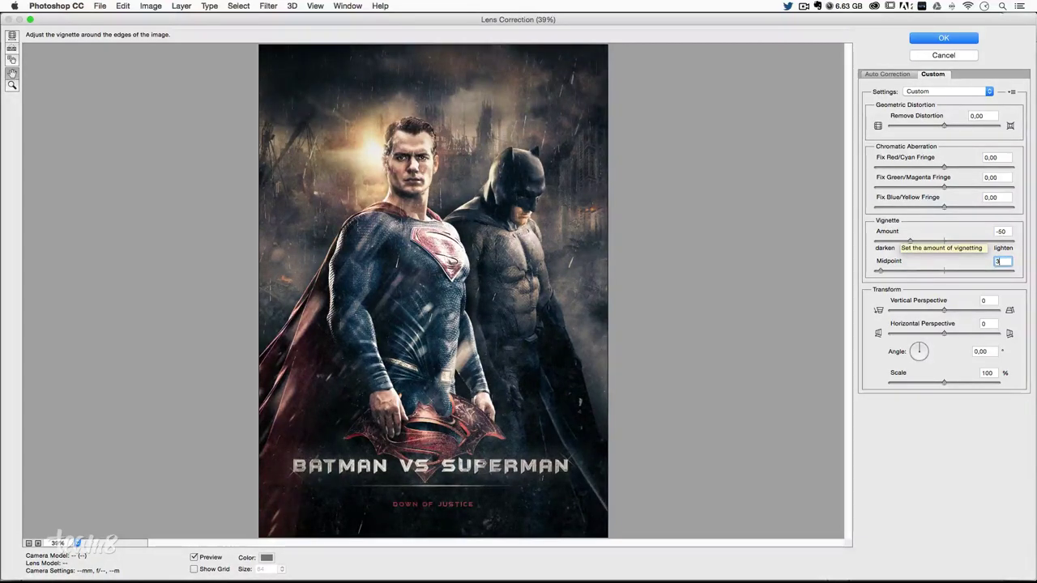
key("Return")
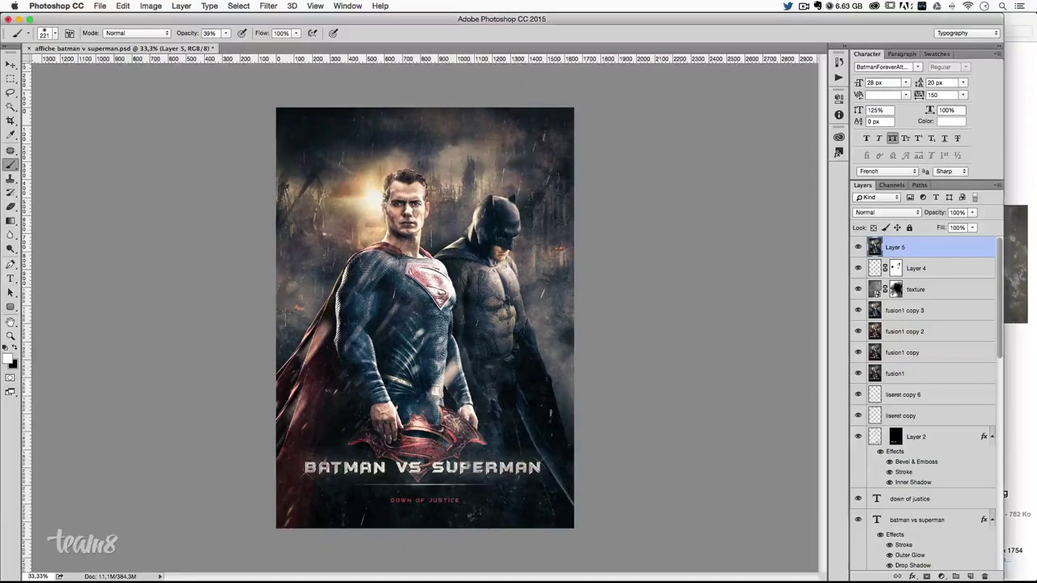
- Toggle undo/redo to compare the poster with and without the vignette, keeping it applied
key("ctrl+z")
key("ctrl+z")
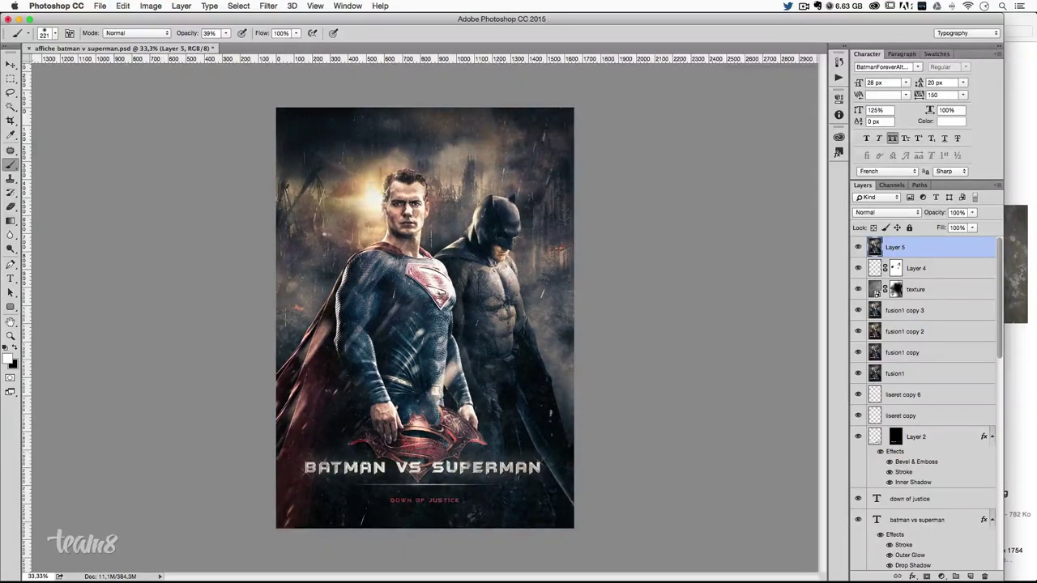
key("ctrl+z")
key("ctrl+z")
key("ctrl+z")
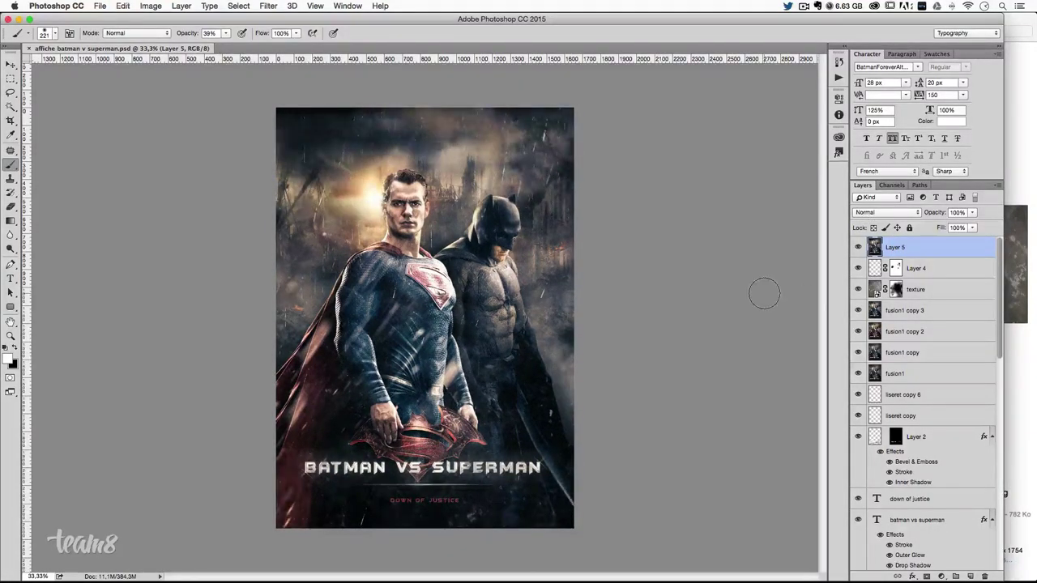
key("ctrl+z")
key("ctrl+z")
key("ctrl+z")
key("ctrl+z")
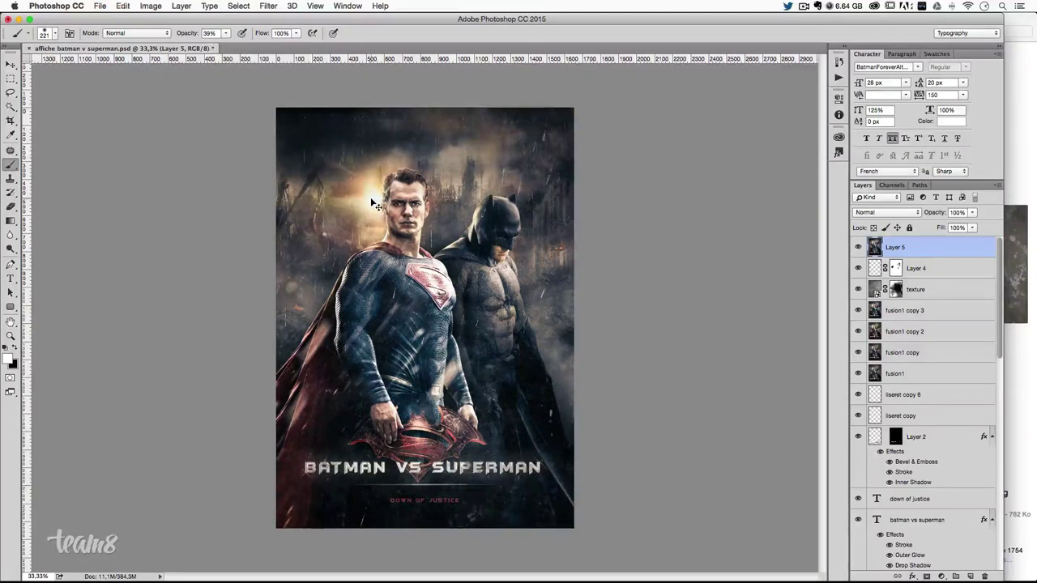
key("ctrl+z")
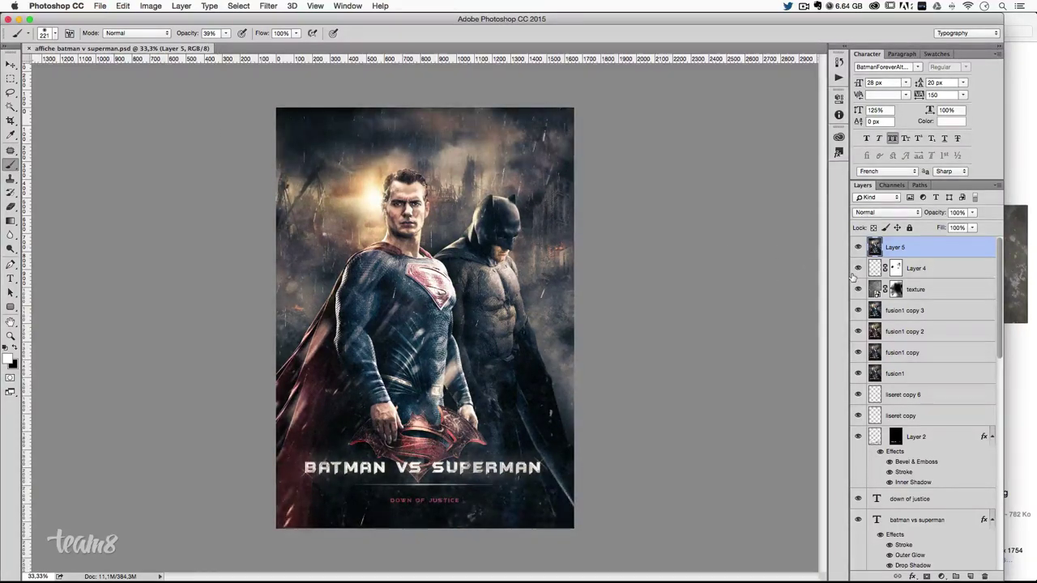
key("ctrl+z")
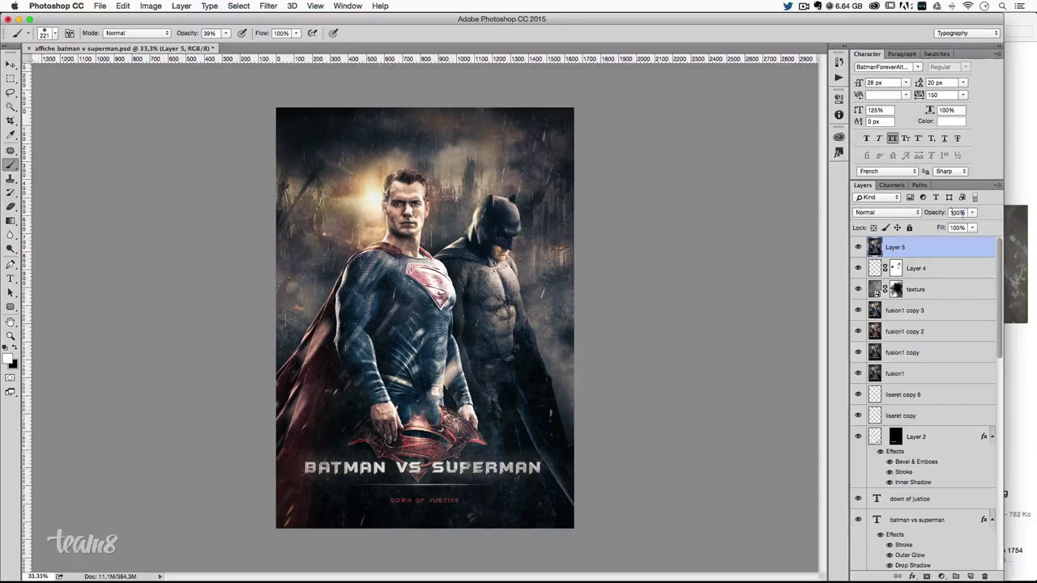
- Set Layer 5's opacity to 80%
left_click(958, 213)
type("80")
key("Return")
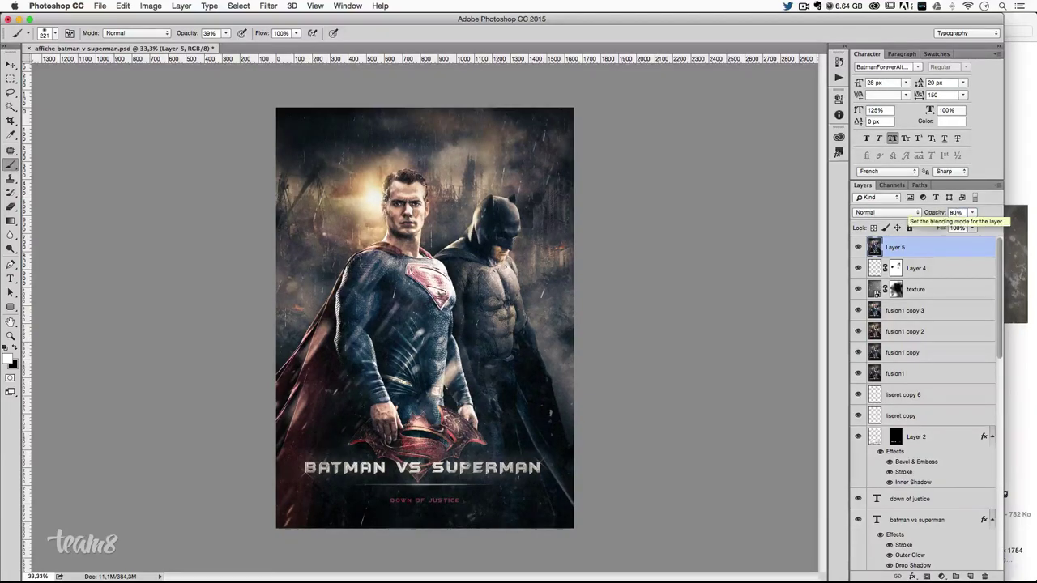
- Switch to the Move tool and zoom the poster to 50%
key("v")
key("super+plus")
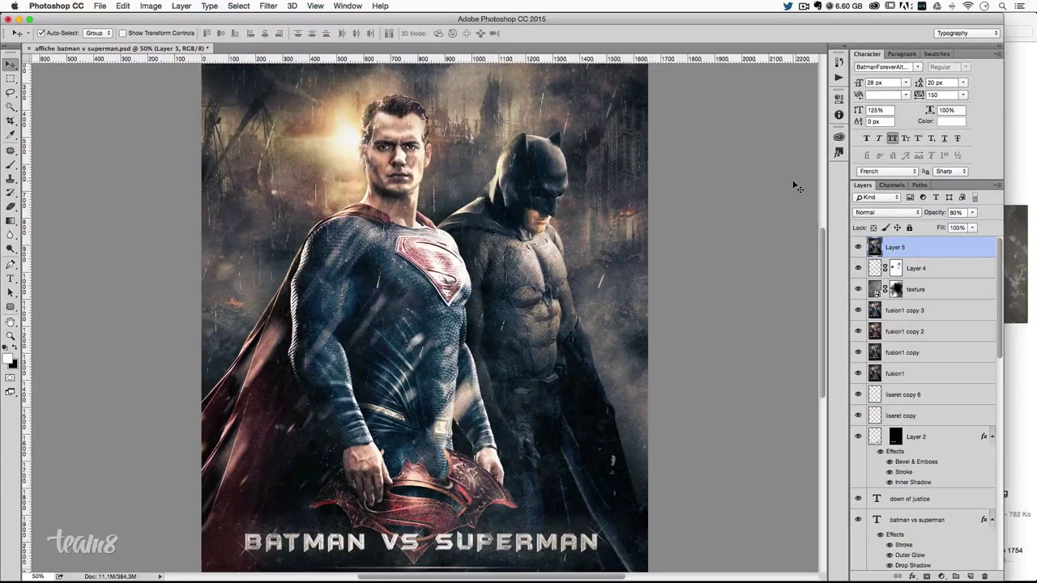
key("super+plus")
key("super+minus")
scroll(726, 243, "up", 2)
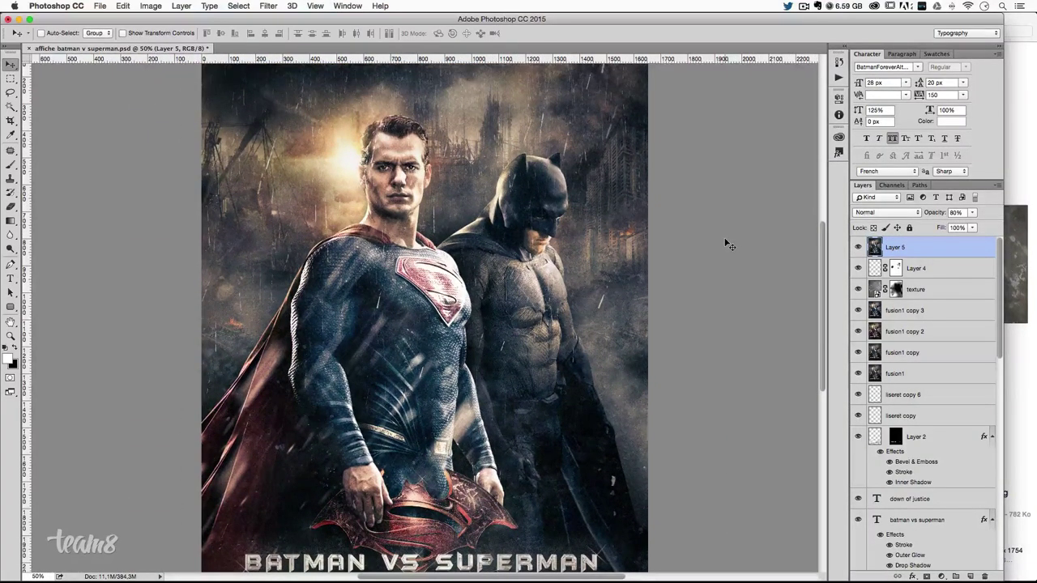